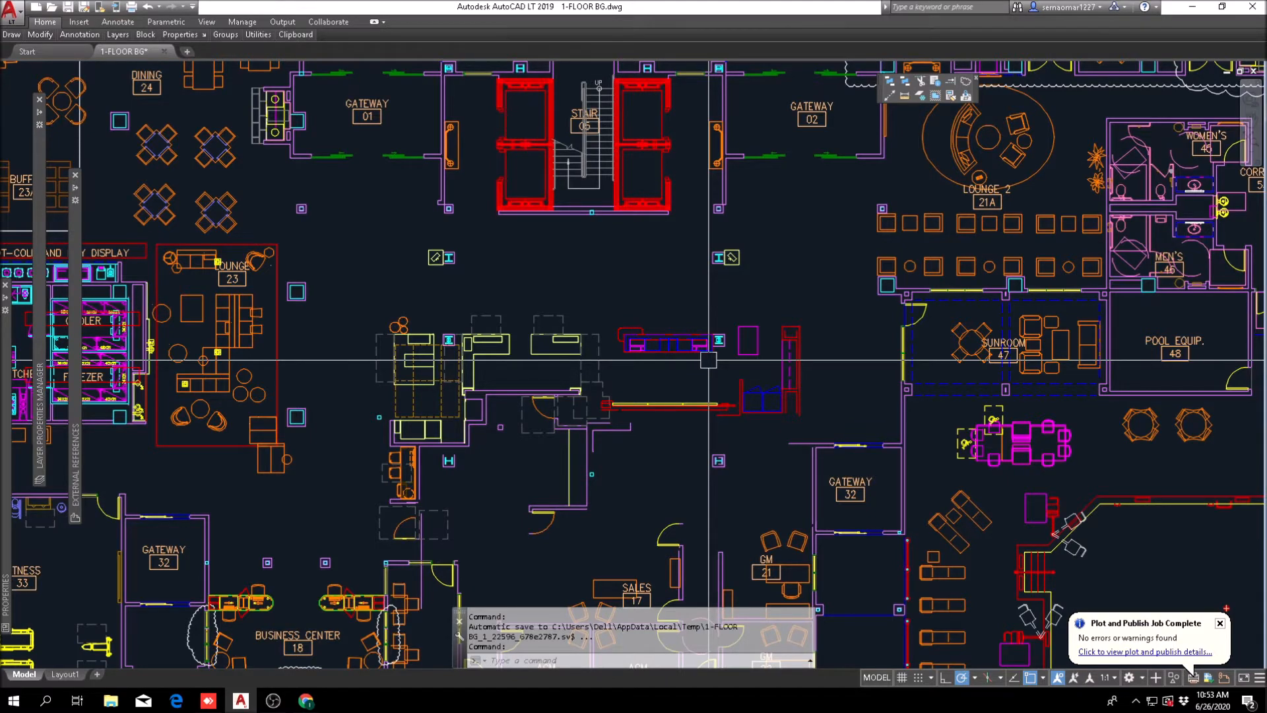
# Step: Examine the entrance zone of the floor plan, including the porte cochere, Gateways 01 and 02, and Stair 05
pyautogui.moveTo(625, 182); pyautogui.dragTo(578, 311, button='middle')
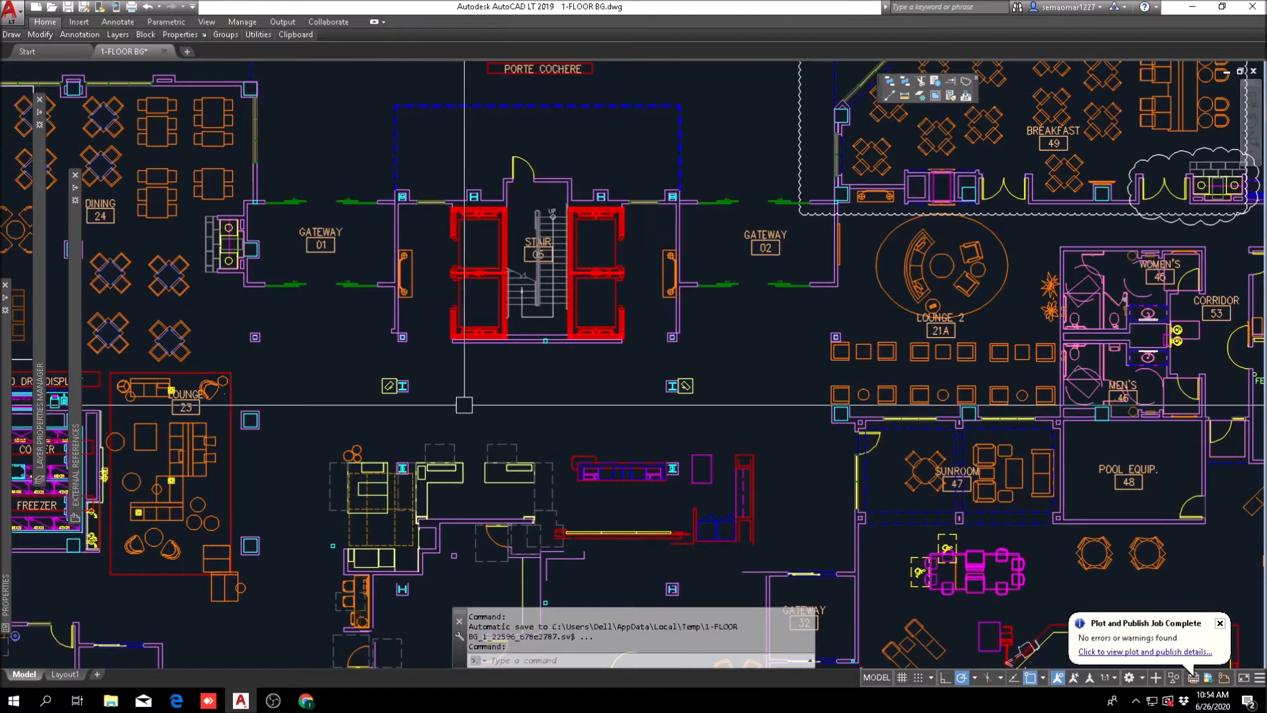
pyautogui.scroll(-3, 481, 401)
pyautogui.scroll(3, 453, 331)
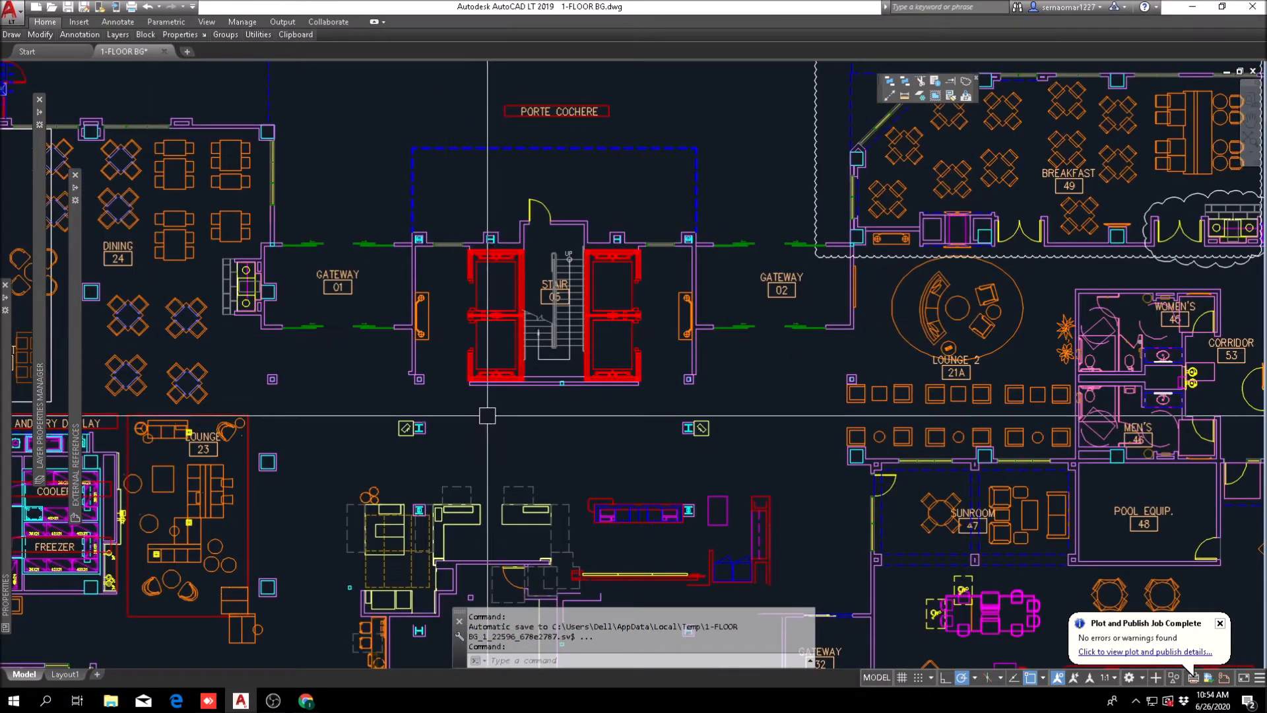
pyautogui.moveTo(520, 446); pyautogui.dragTo(510, 355, button='middle')
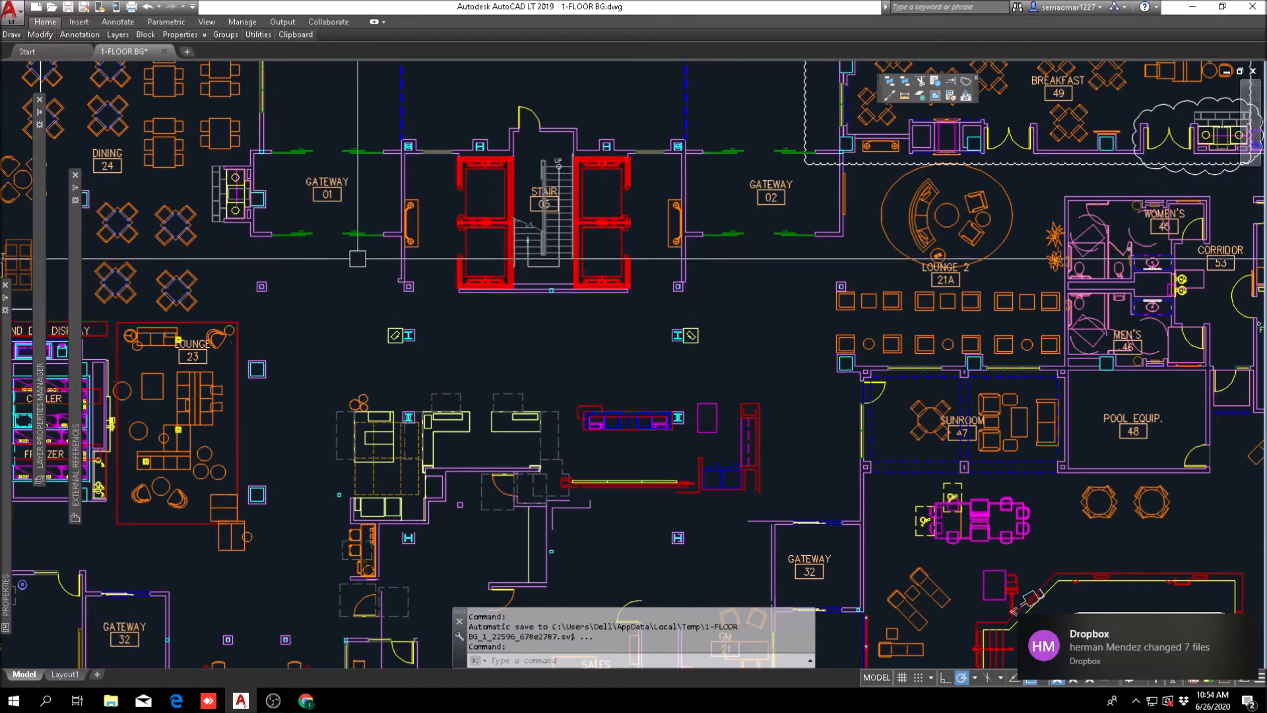
pyautogui.moveTo(772, 263); pyautogui.dragTo(772, 284, button='middle')
pyautogui.moveTo(772, 285); pyautogui.dragTo(771, 328)
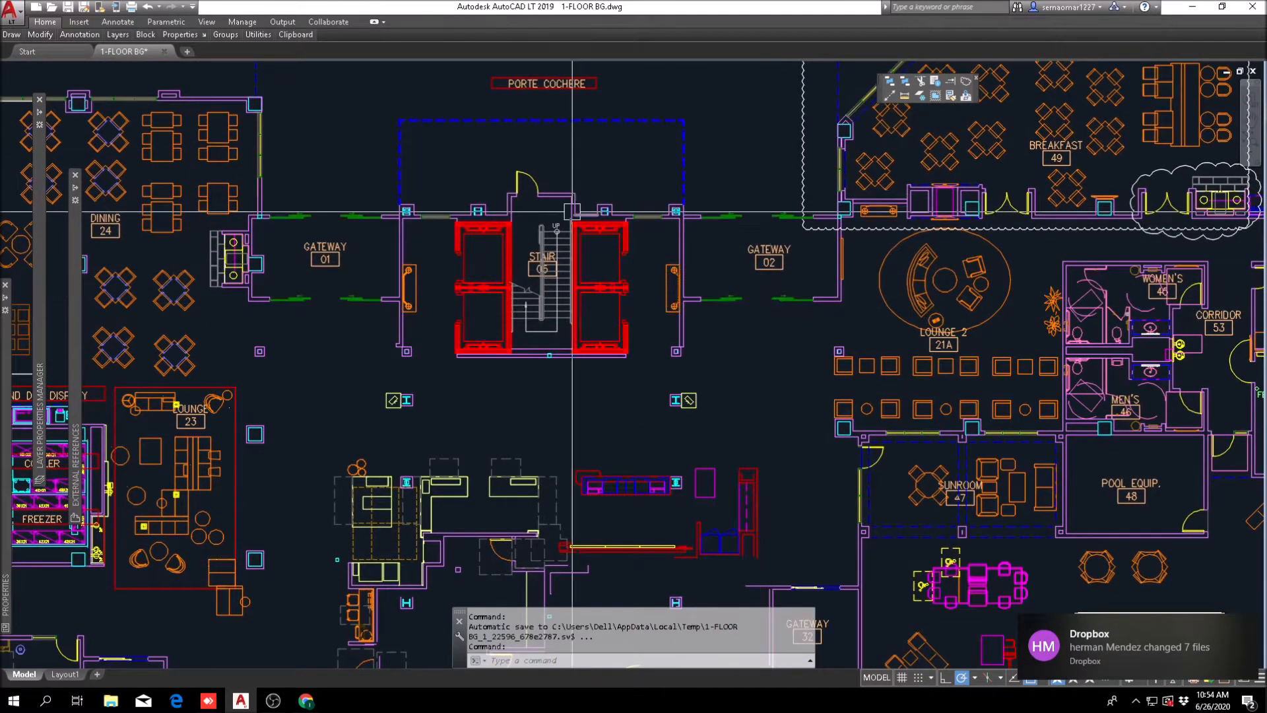
pyautogui.moveTo(572, 227); pyautogui.dragTo(587, 354, button='middle')
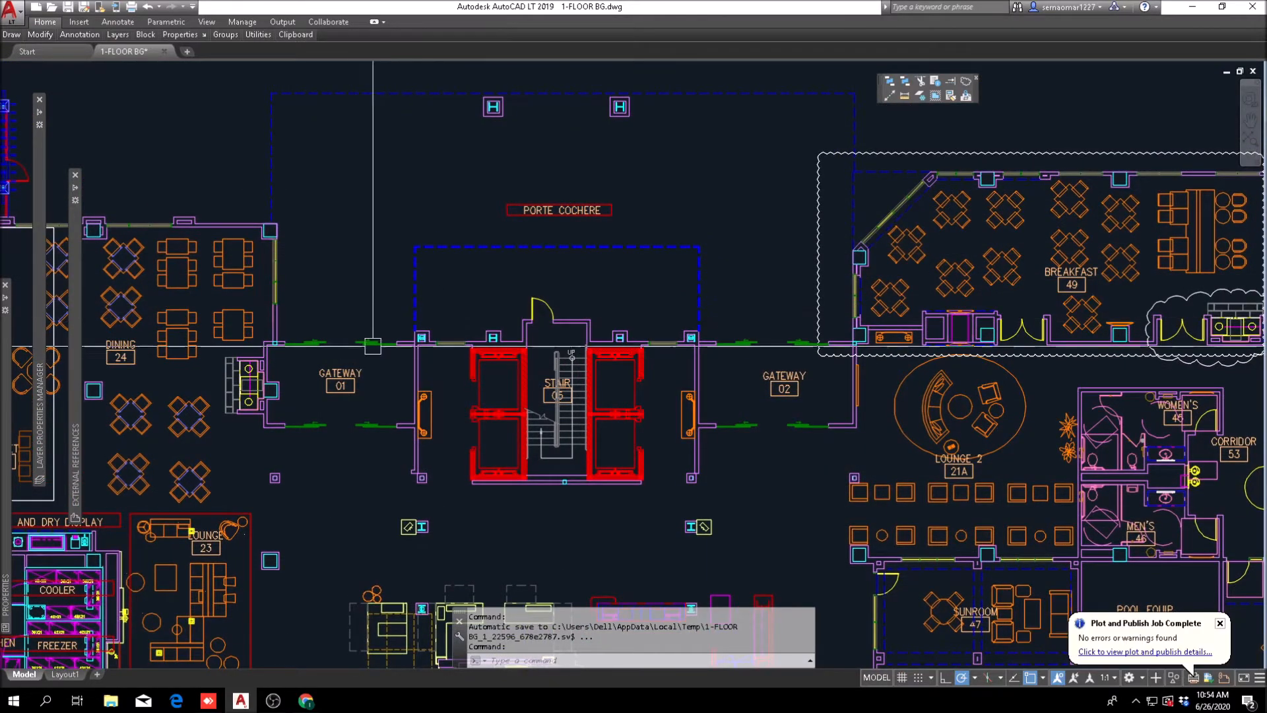
pyautogui.moveTo(454, 475); pyautogui.dragTo(417, 313, button='middle')
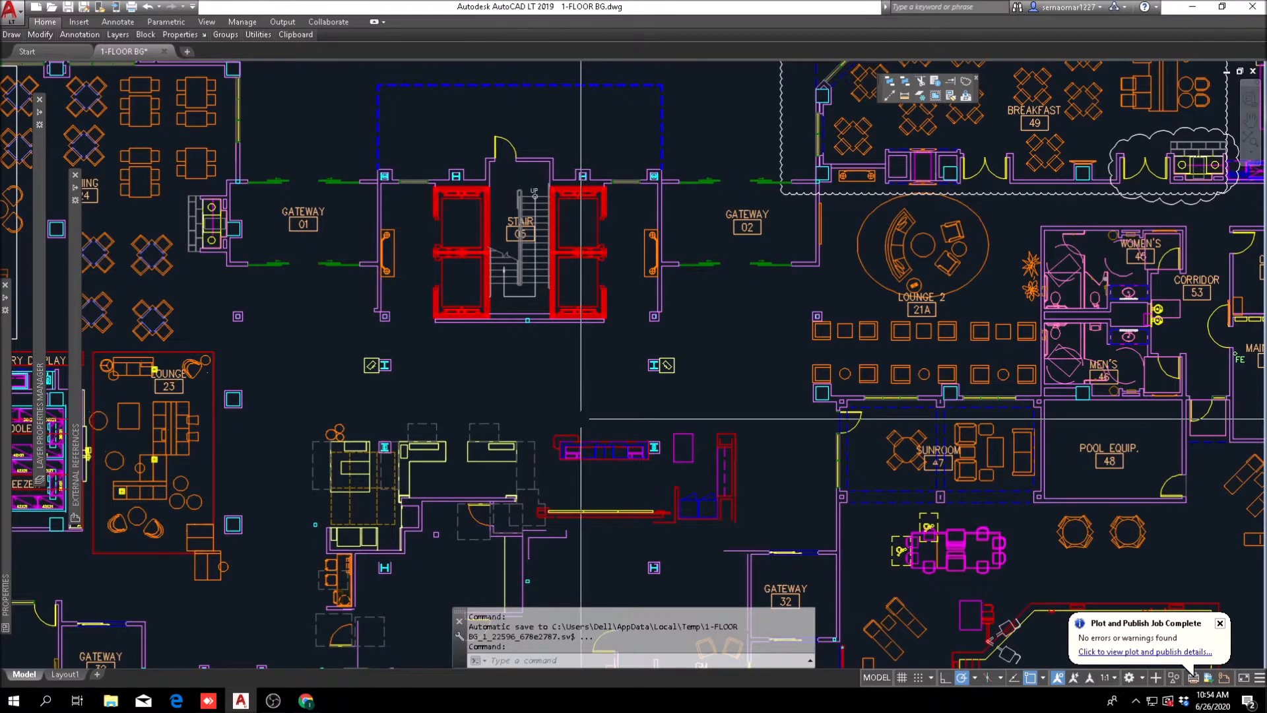
pyautogui.scroll(2, 380, 354)
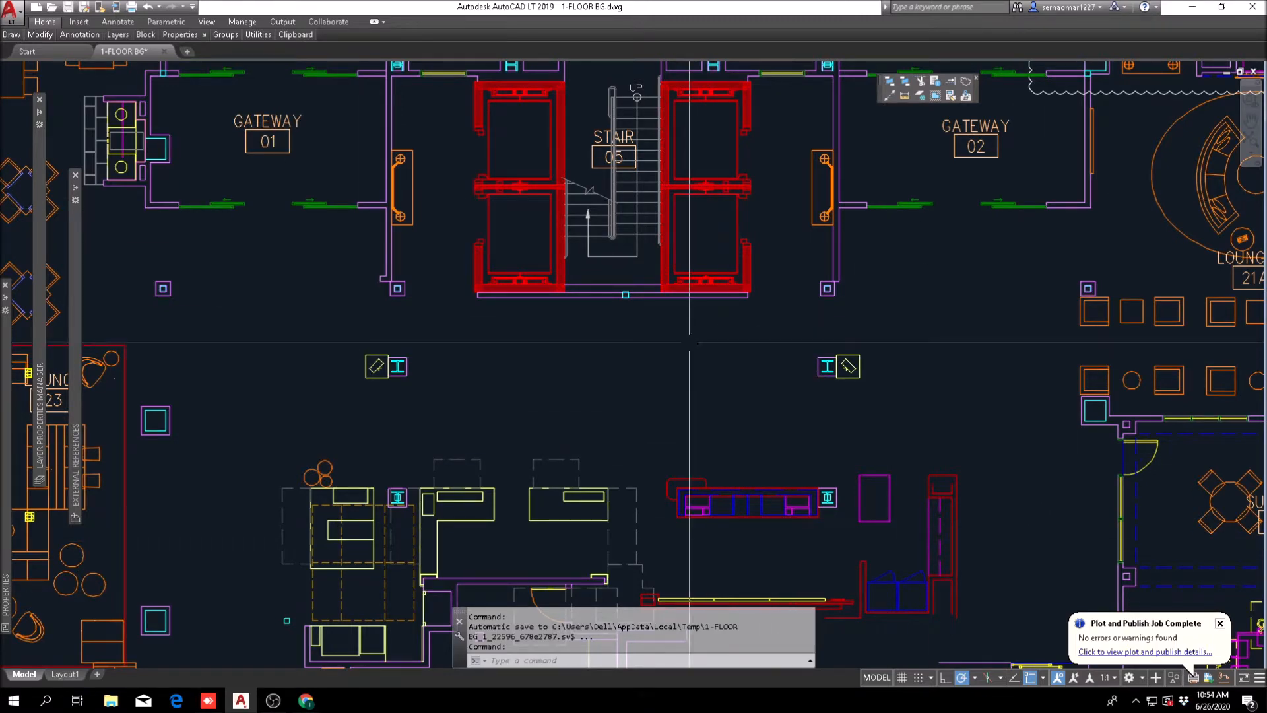
# Step: Examine the open lobby area below the stair, including the counters, columns, walls and doors down to the sales offices
pyautogui.moveTo(544, 510); pyautogui.dragTo(517, 368, button='middle')
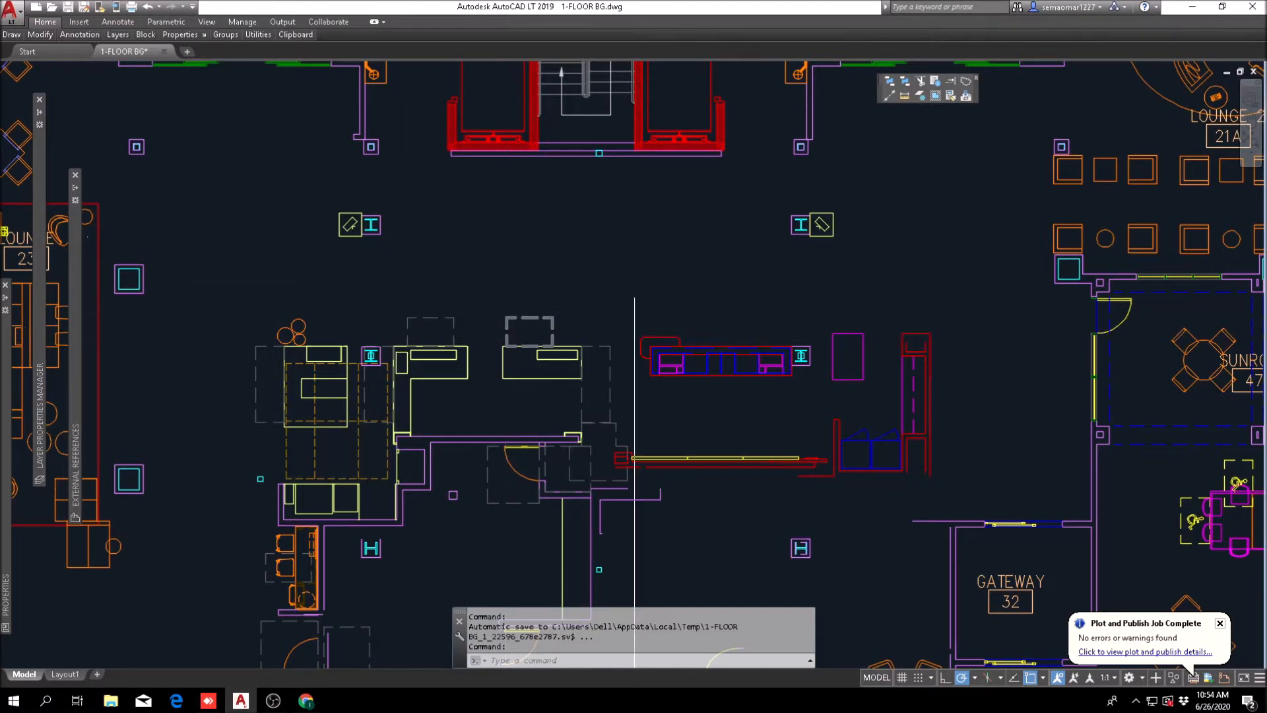
pyautogui.scroll(-2, 362, 335)
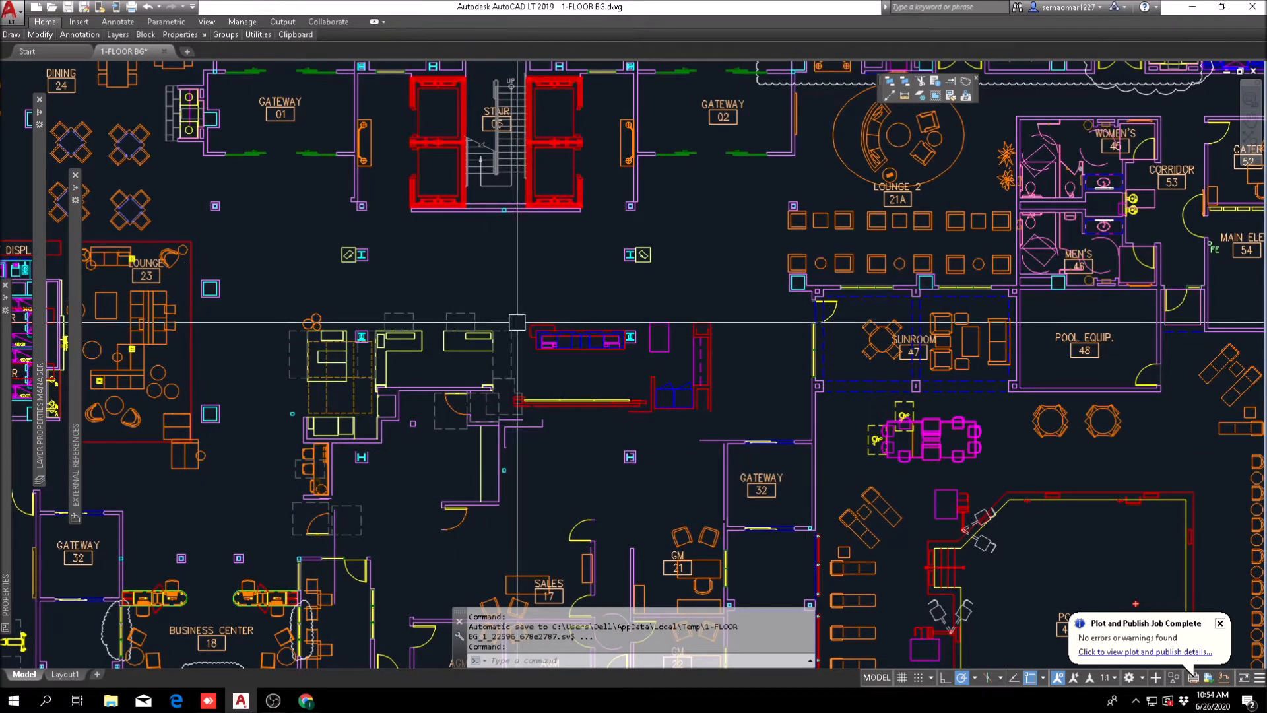
pyautogui.scroll(2, 555, 350)
pyautogui.moveTo(267, 350); pyautogui.dragTo(455, 261, button='middle')
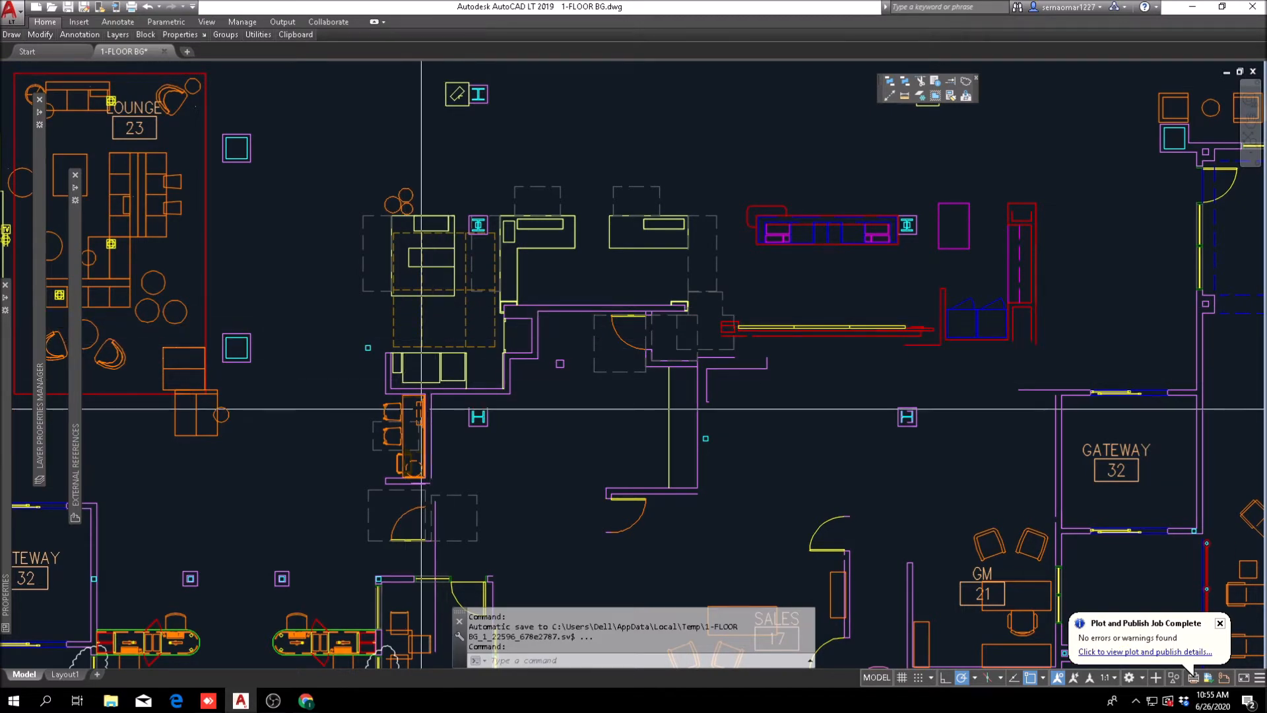
pyautogui.moveTo(656, 302)
pyautogui.mouseDown(button='middle')
pyautogui.moveTo(363, 291)
pyautogui.moveTo(339, 303)
pyautogui.moveTo(810, 404)
pyautogui.mouseUp(button='middle')
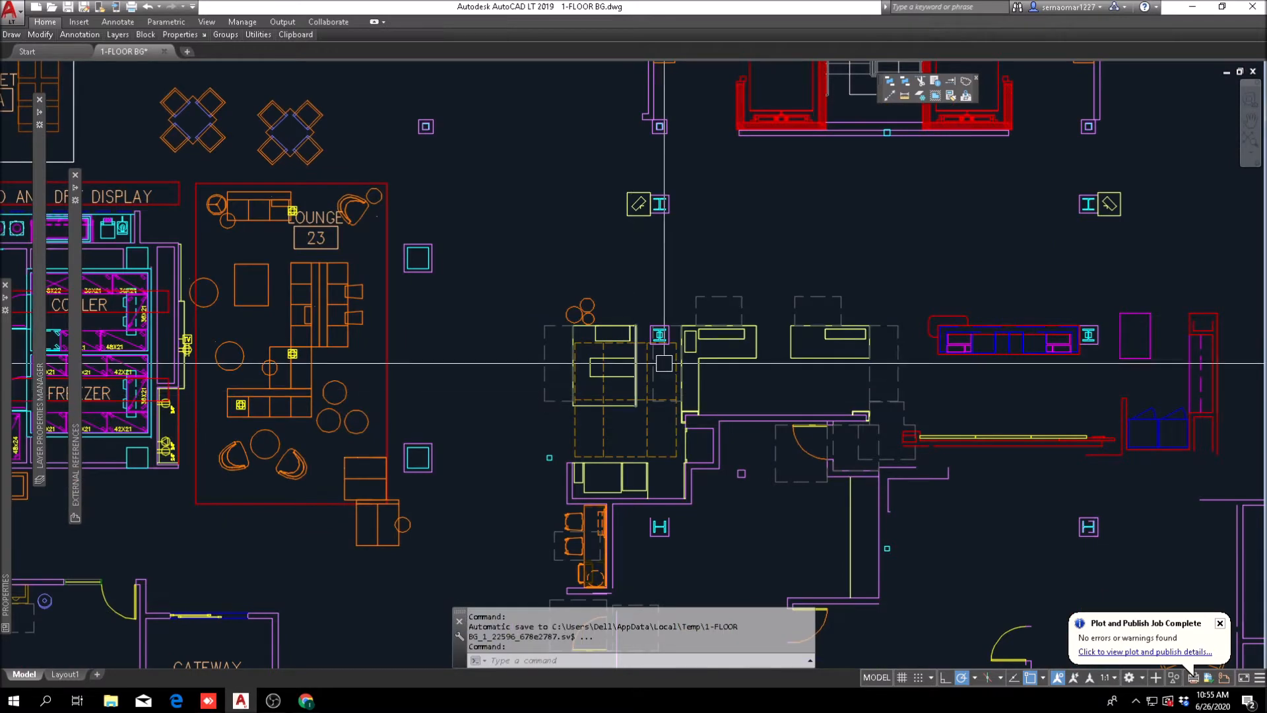
pyautogui.moveTo(960, 437); pyautogui.dragTo(398, 437, button='middle')
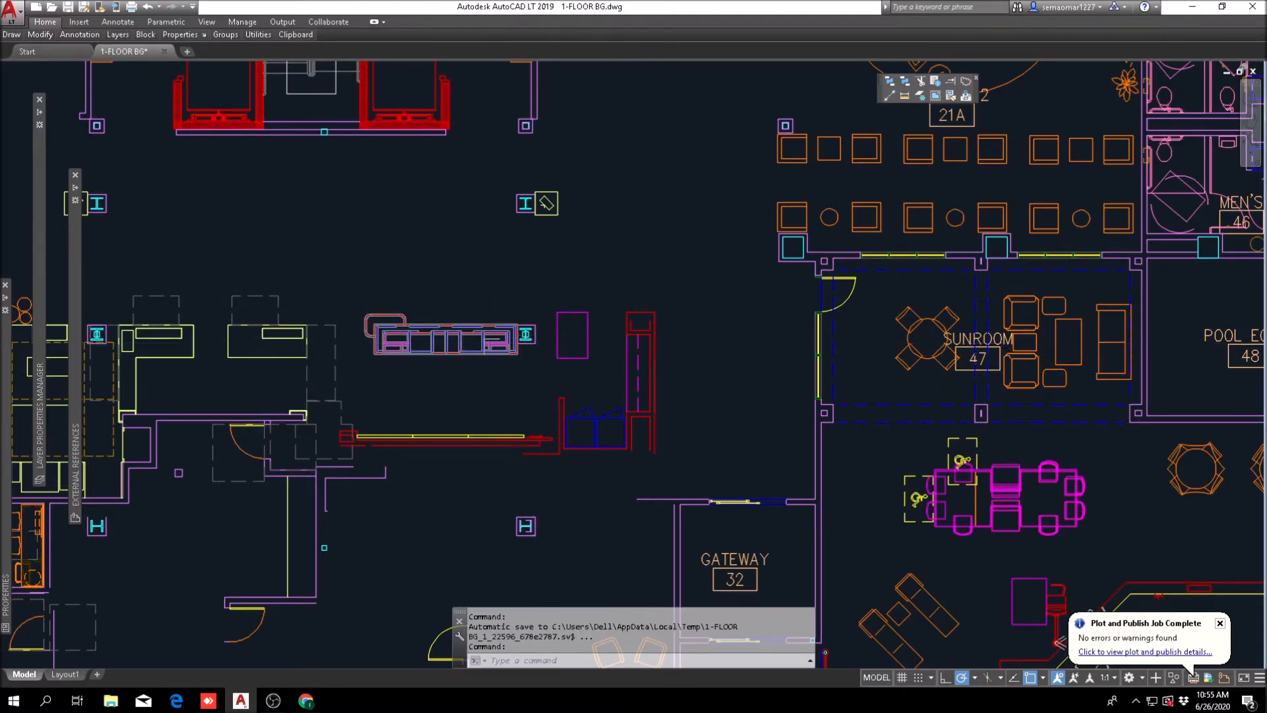
pyautogui.scroll(-5, 436, 343)
pyautogui.scroll(3, 368, 359)
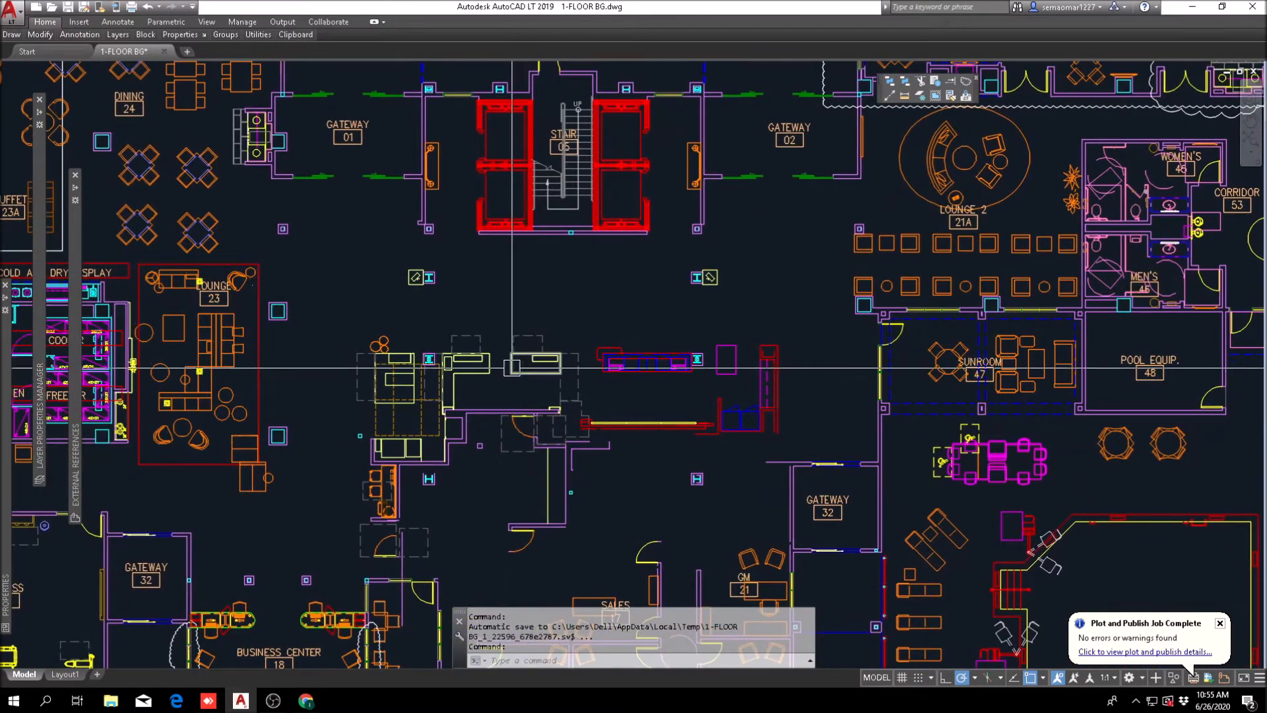
pyautogui.moveTo(658, 427); pyautogui.dragTo(613, 350, button='middle')
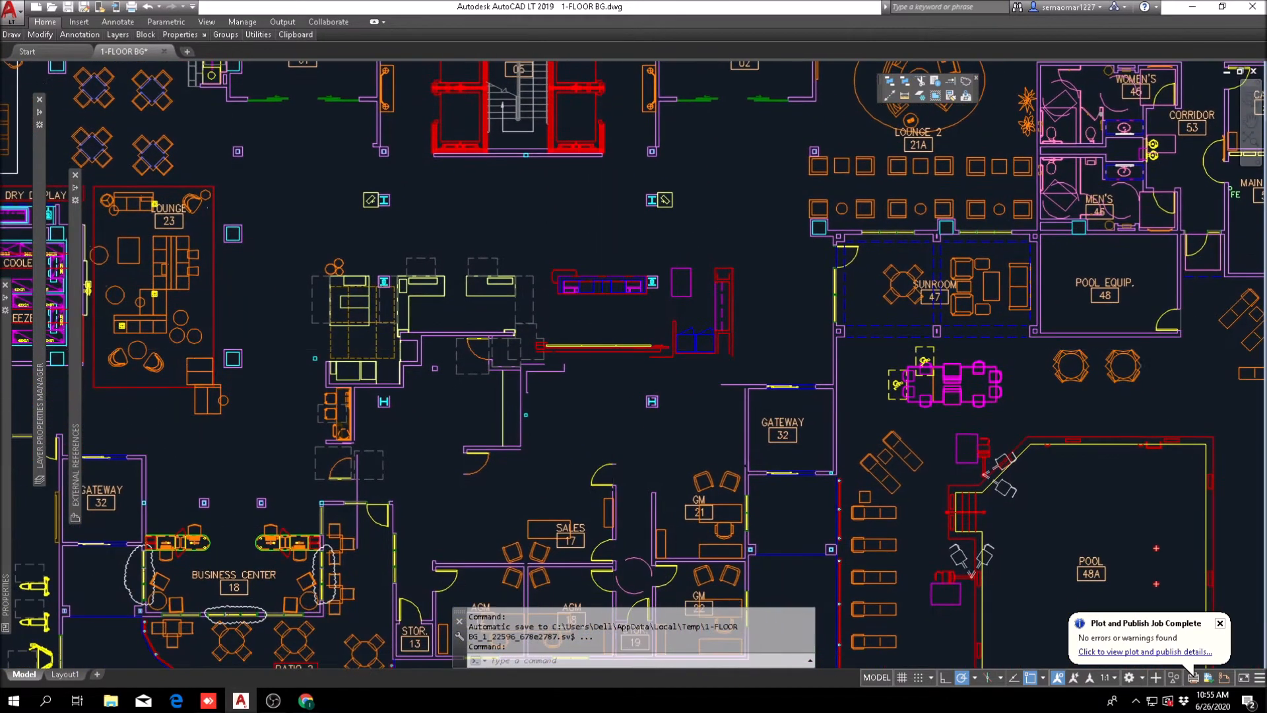
pyautogui.scroll(2, 431, 289)
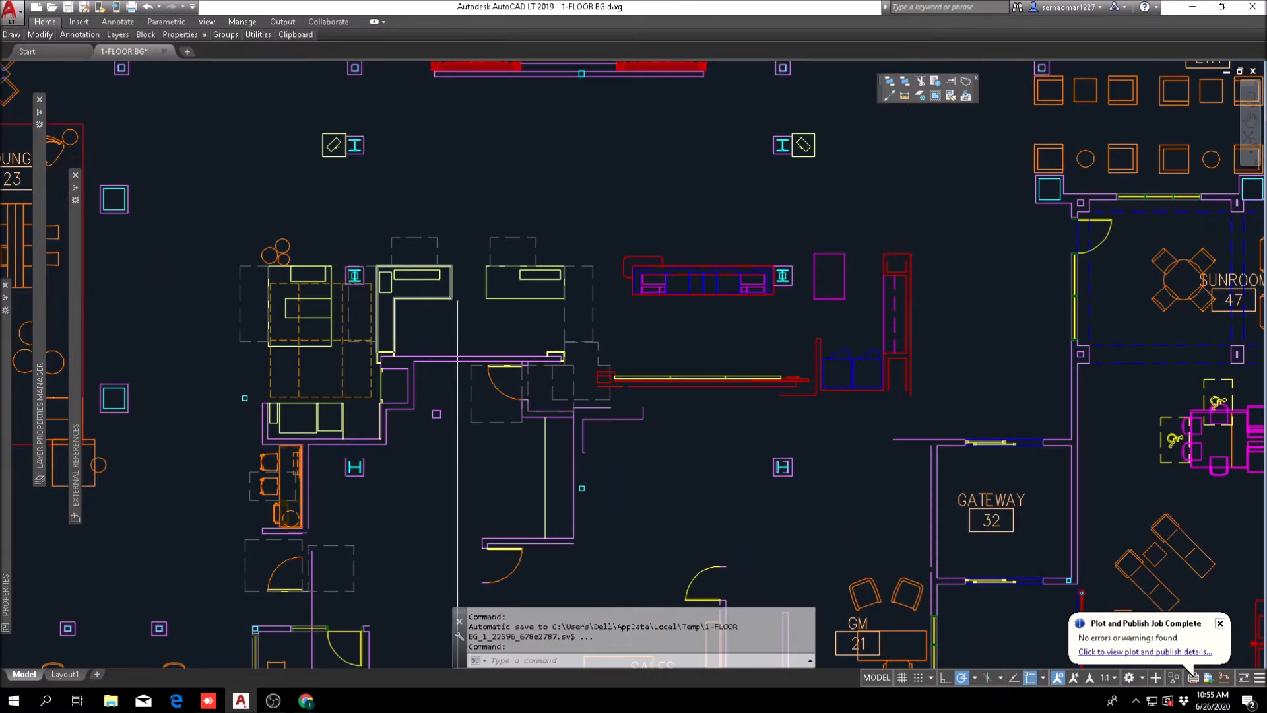
pyautogui.scroll(-2, 453, 282)
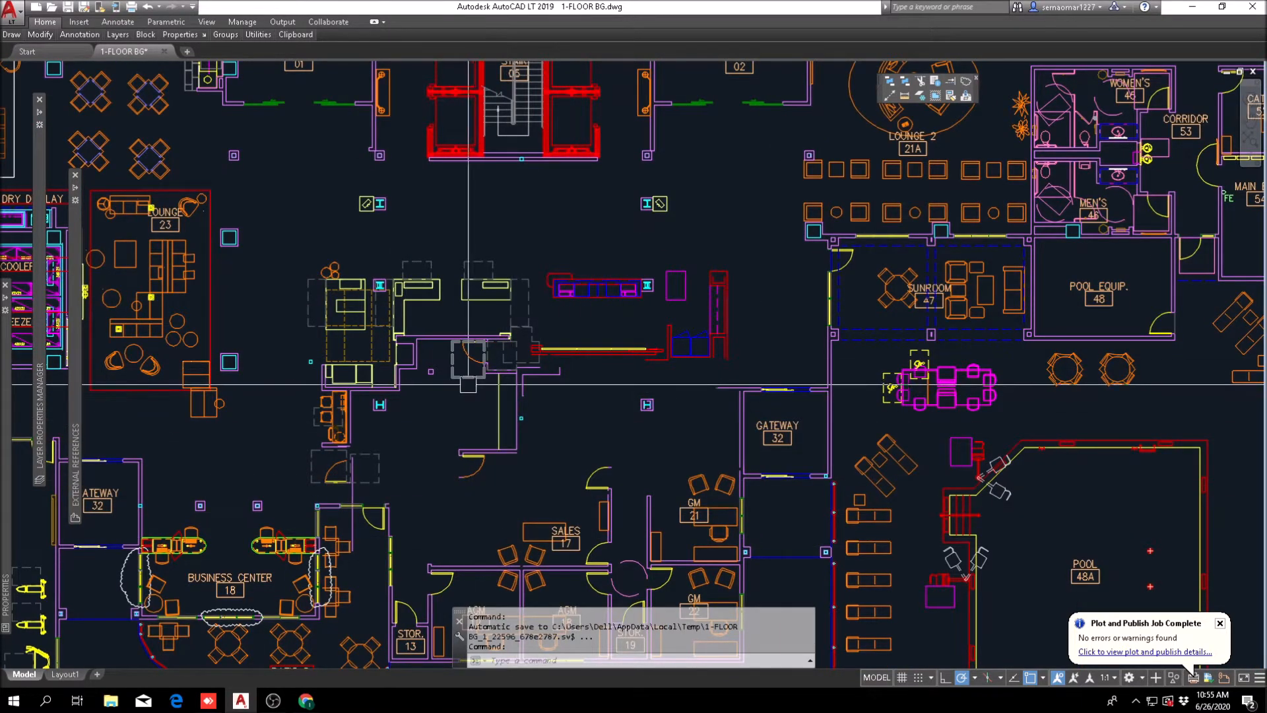
pyautogui.scroll(-2, 462, 392)
pyautogui.scroll(2, 495, 462)
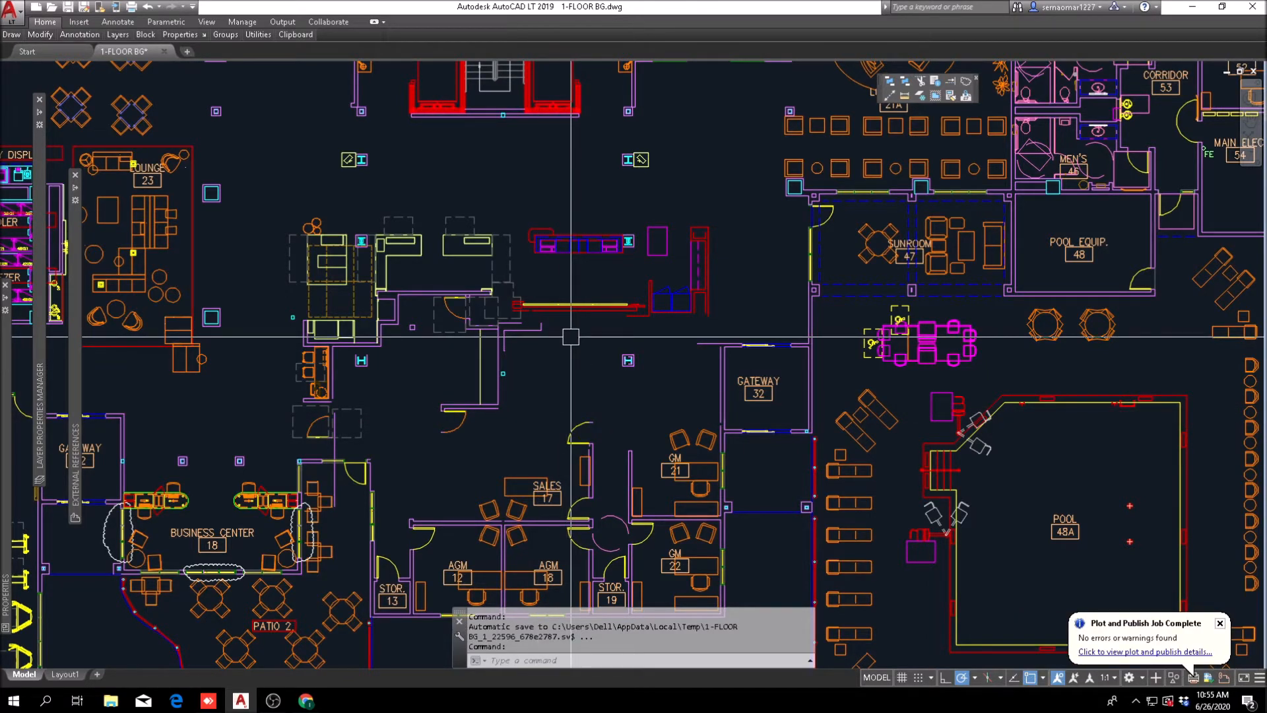
# Step: Inspect the other version of the floor plan, covering the Market Place, Phone/Comm, Workroom, Suite Shop and luggage rooms
pyautogui.scroll(-4, 558, 301)
pyautogui.scroll(2, 554, 298)
pyautogui.scroll(-4, 553, 301)
pyautogui.moveTo(264, 305); pyautogui.dragTo(1093, 459, button='middle')
pyautogui.moveTo(235, 347); pyautogui.dragTo(979, 307, button='middle')
pyautogui.scroll(-5, 644, 354)
pyautogui.scroll(8, 455, 376)
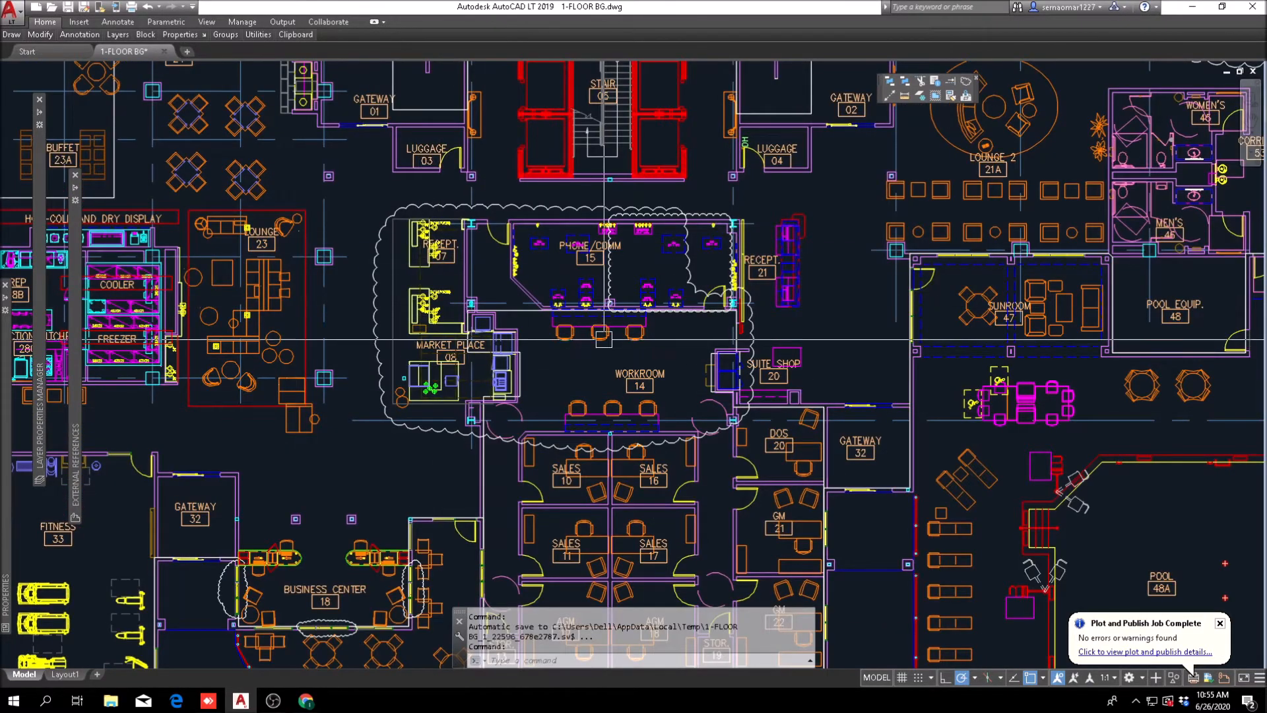
pyautogui.moveTo(431, 455); pyautogui.dragTo(341, 589, button='middle')
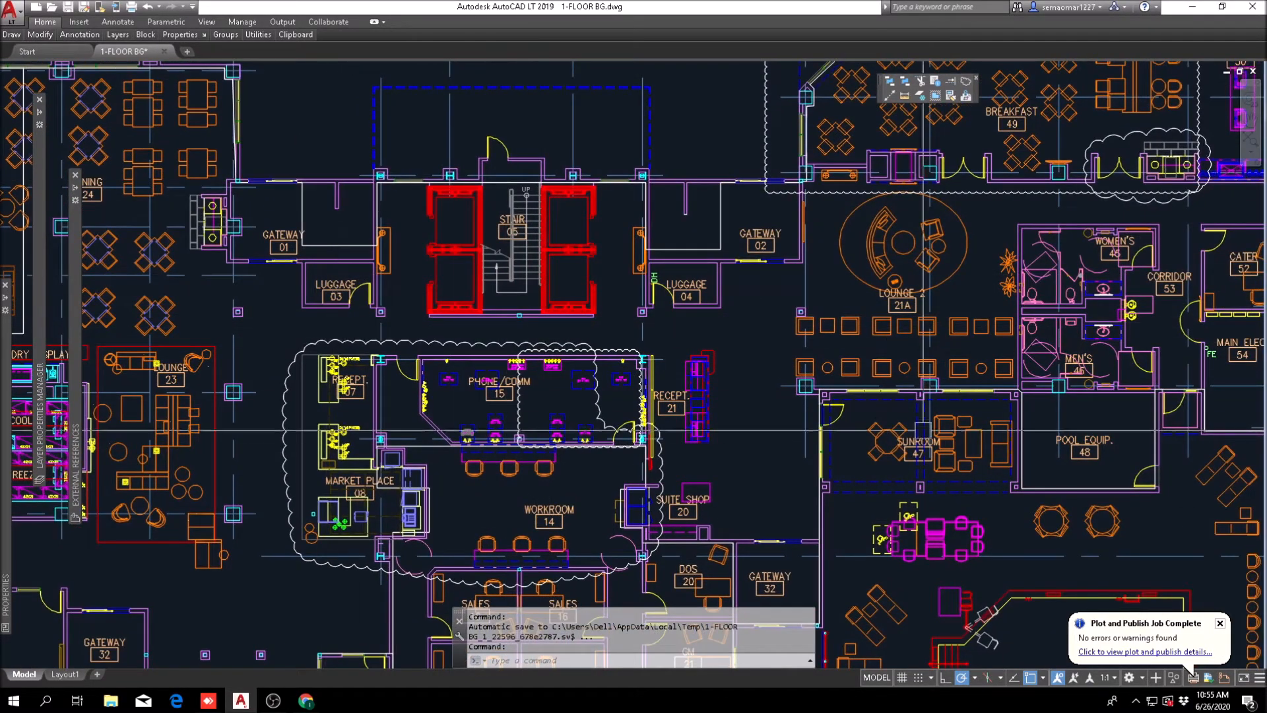
pyautogui.moveTo(574, 547); pyautogui.dragTo(592, 484, button='middle')
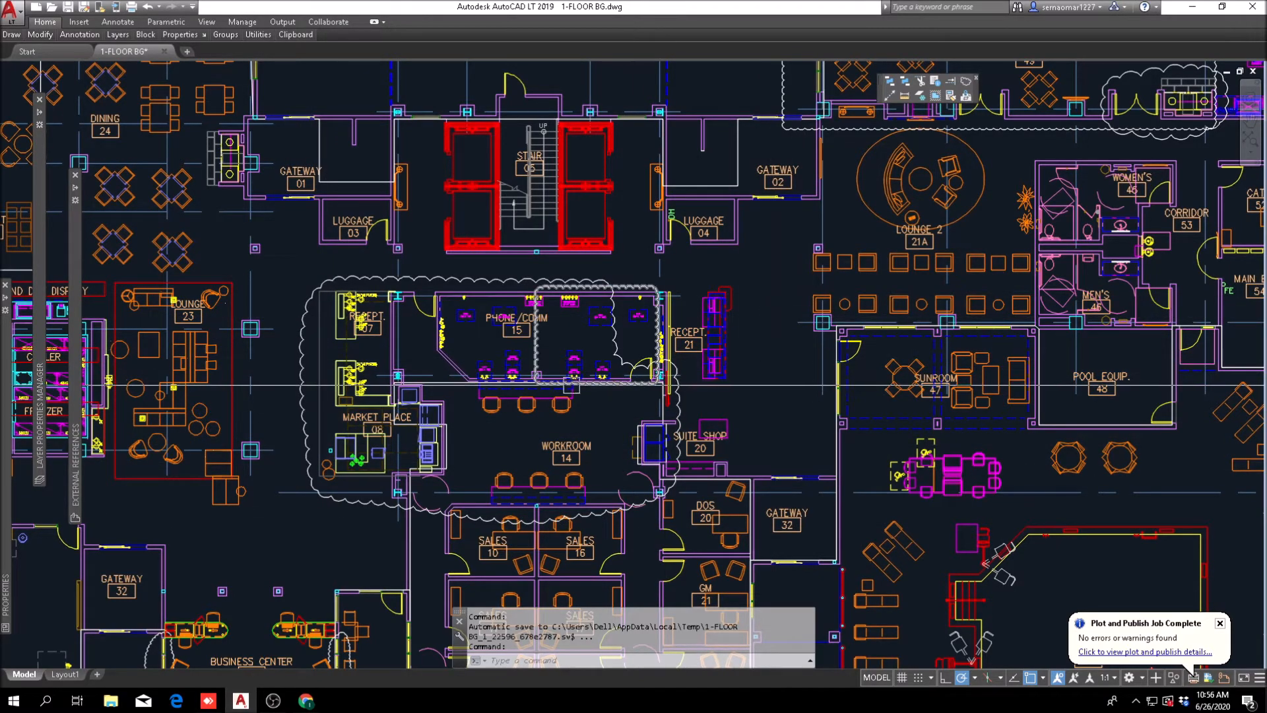
pyautogui.moveTo(590, 401); pyautogui.dragTo(587, 442, button='middle')
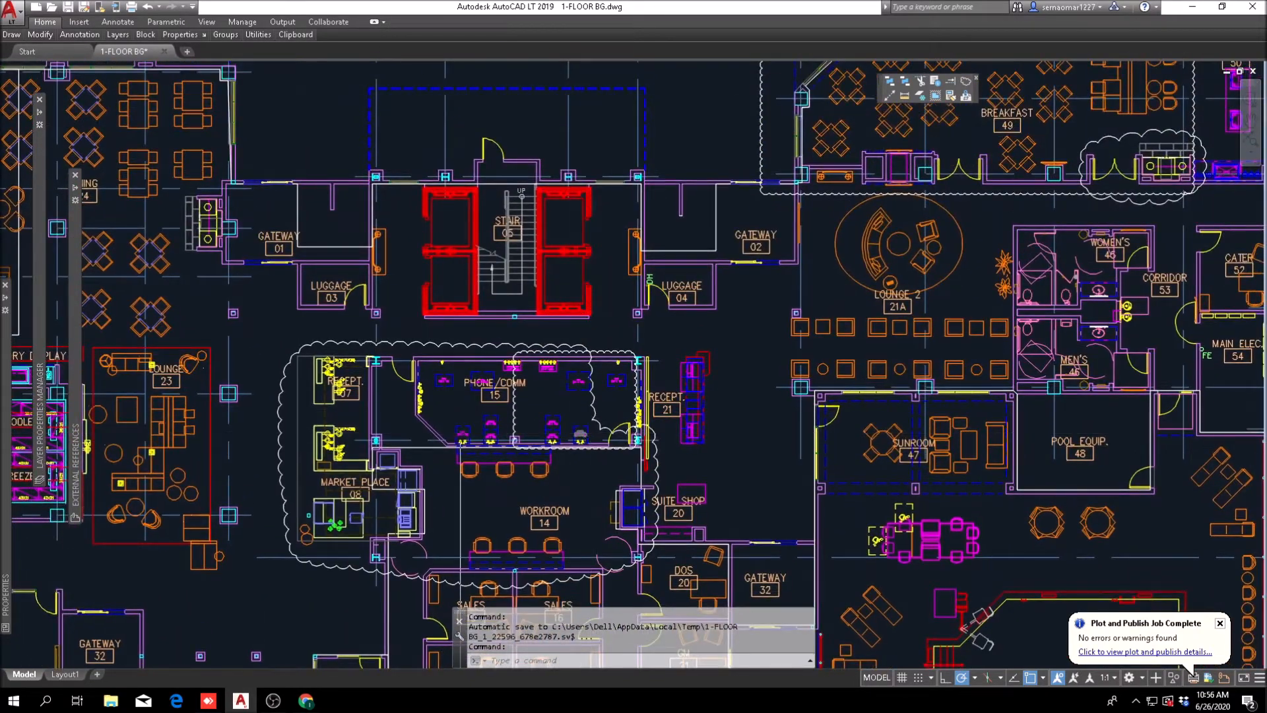
pyautogui.moveTo(472, 403); pyautogui.dragTo(475, 320, button='middle')
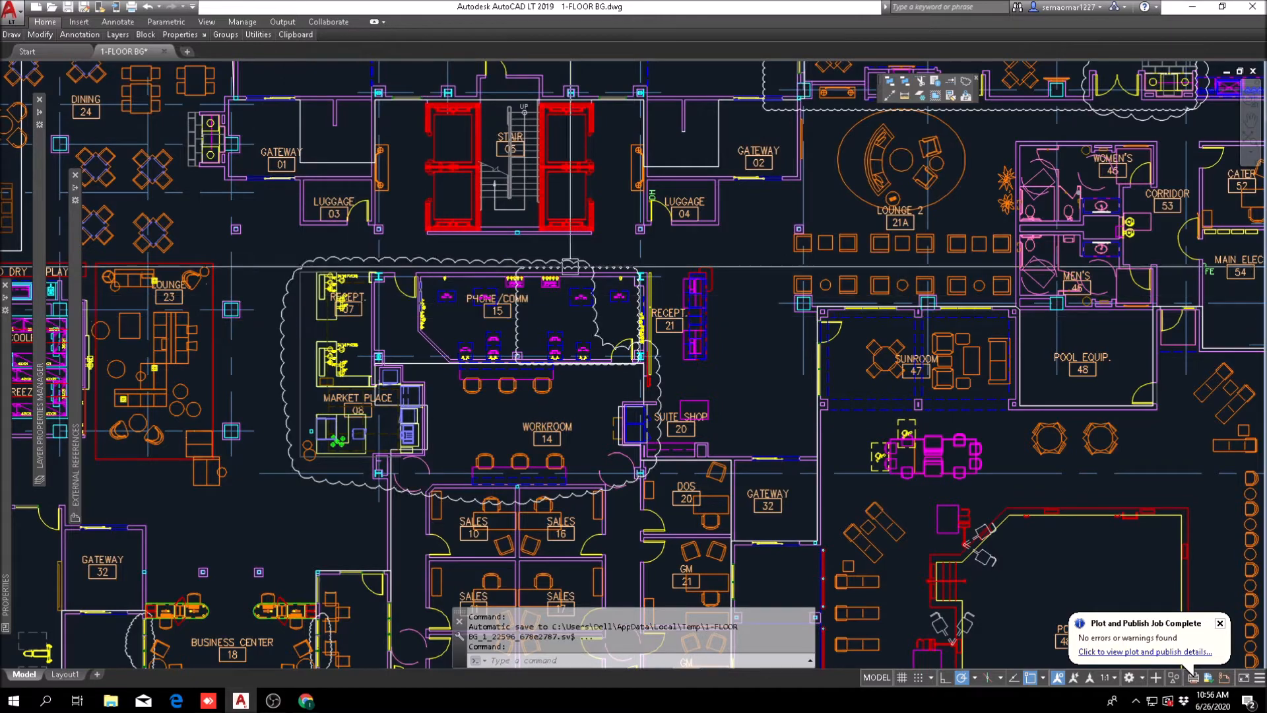
pyautogui.scroll(-2, 399, 343)
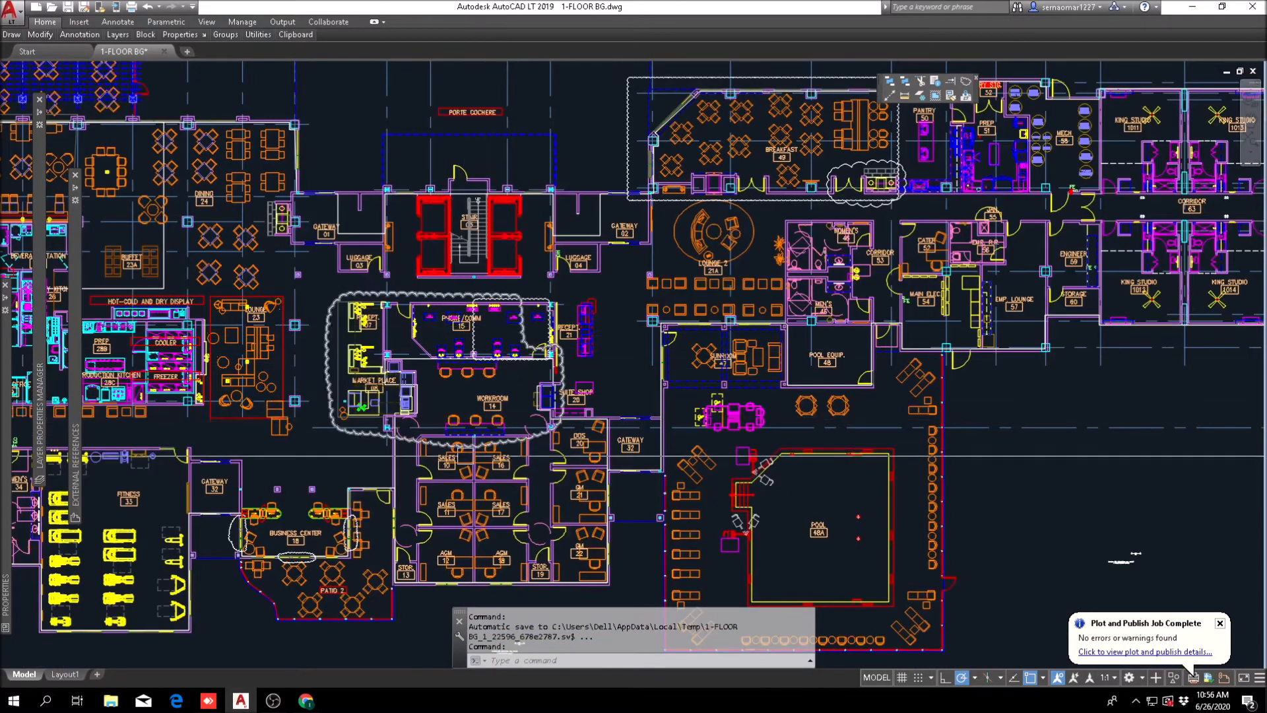
# Step: Return to the open-lobby version of the plan and inspect the counters, partitions and steel columns below the stair
pyautogui.scroll(-7, 419, 433)
pyautogui.scroll(7, 817, 470)
pyautogui.scroll(-6, 779, 455)
pyautogui.scroll(11, 662, 387)
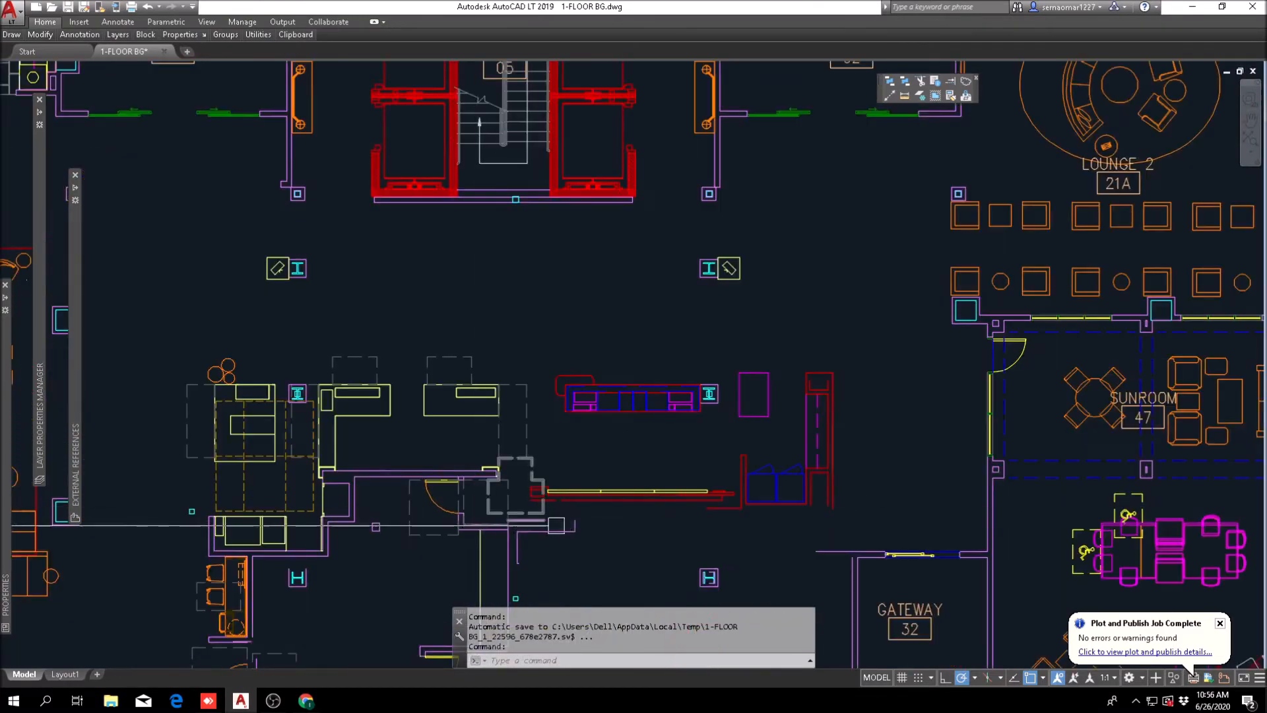
pyautogui.moveTo(580, 458); pyautogui.dragTo(470, 284, button='middle')
pyautogui.moveTo(468, 407); pyautogui.dragTo(636, 435, button='middle')
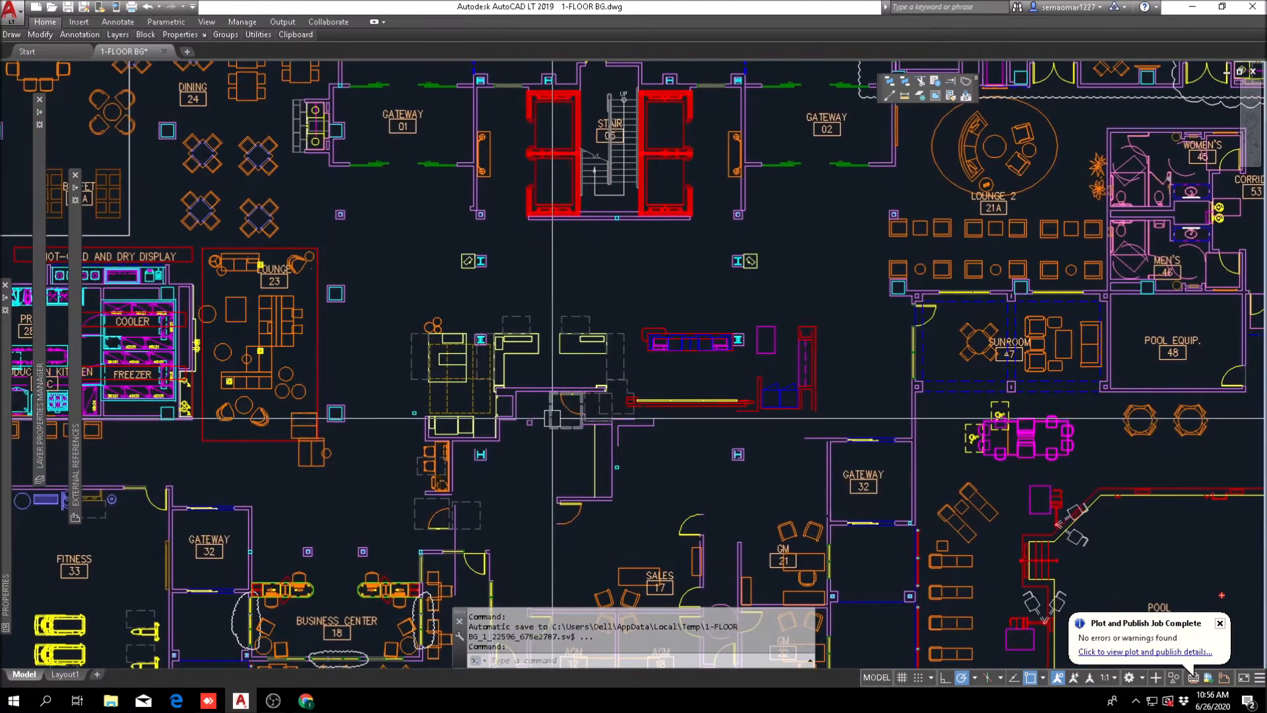
pyautogui.moveTo(498, 456); pyautogui.dragTo(312, 474, button='middle')
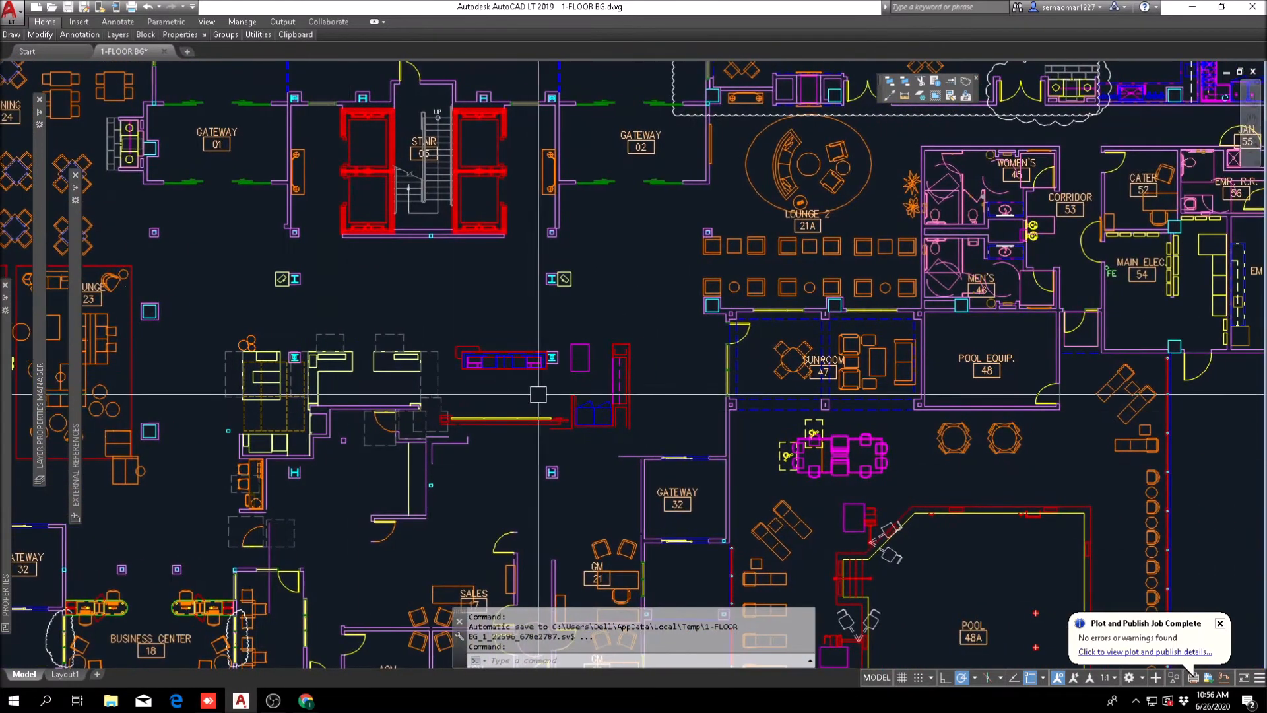
pyautogui.scroll(3, 518, 396)
pyautogui.scroll(-5, 519, 396)
pyautogui.scroll(3, 464, 325)
pyautogui.scroll(4, 429, 341)
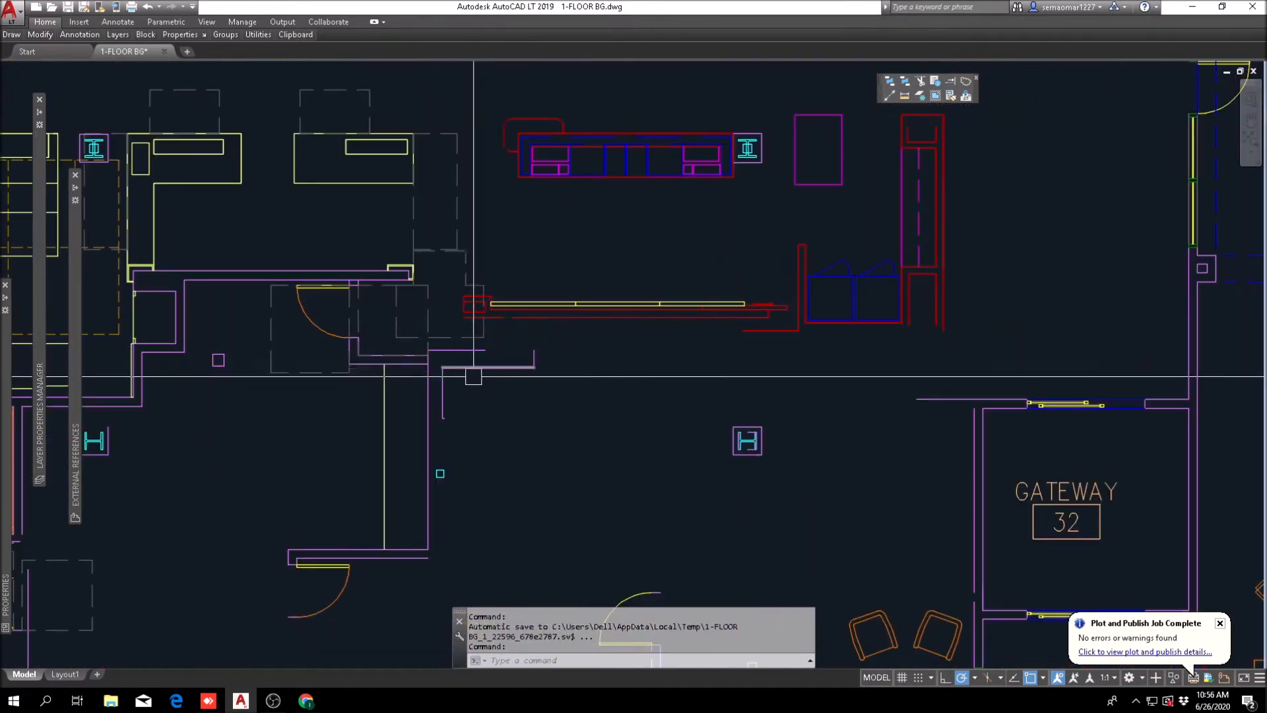
pyautogui.scroll(-2, 484, 369)
pyautogui.scroll(5, 525, 396)
pyautogui.press('Escape')
pyautogui.write('e')
pyautogui.press('Return')
pyautogui.press('Escape')
pyautogui.scroll(-4, 641, 392)
pyautogui.press('Escape')
pyautogui.press('Escape')
# Step: Erase the two stray horizontal lines at the flange ends of the H-shaped column left of Gateway 32
pyautogui.scroll(12, 796, 378)
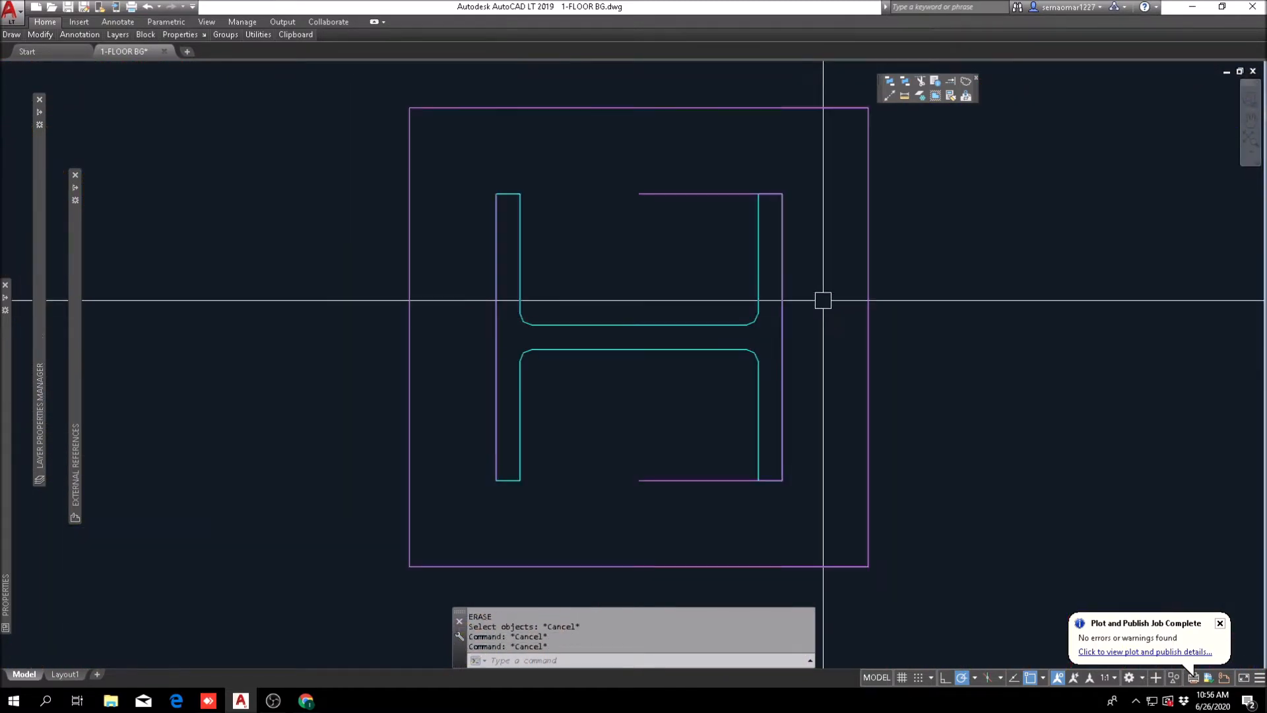
pyautogui.write('e')
pyautogui.press('Return')
pyautogui.click(724, 406)
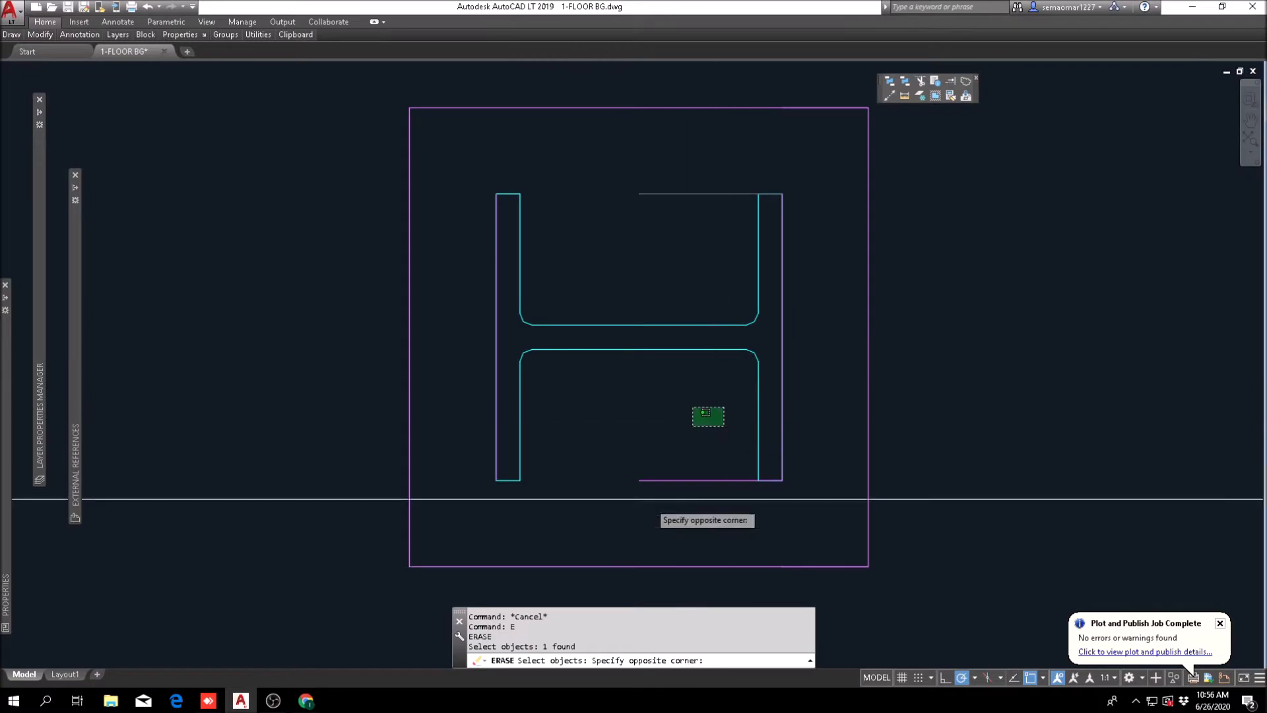
pyautogui.click(629, 527)
pyautogui.press('Return')
pyautogui.press('Escape')
# Step: Mirror the lower edge of the open column box below the yellow counters about the column's horizontal midline, keeping the source line
pyautogui.scroll(-12, 661, 437)
pyautogui.moveTo(630, 422); pyautogui.dragTo(1074, 442, button='middle')
pyautogui.moveTo(33, 36)
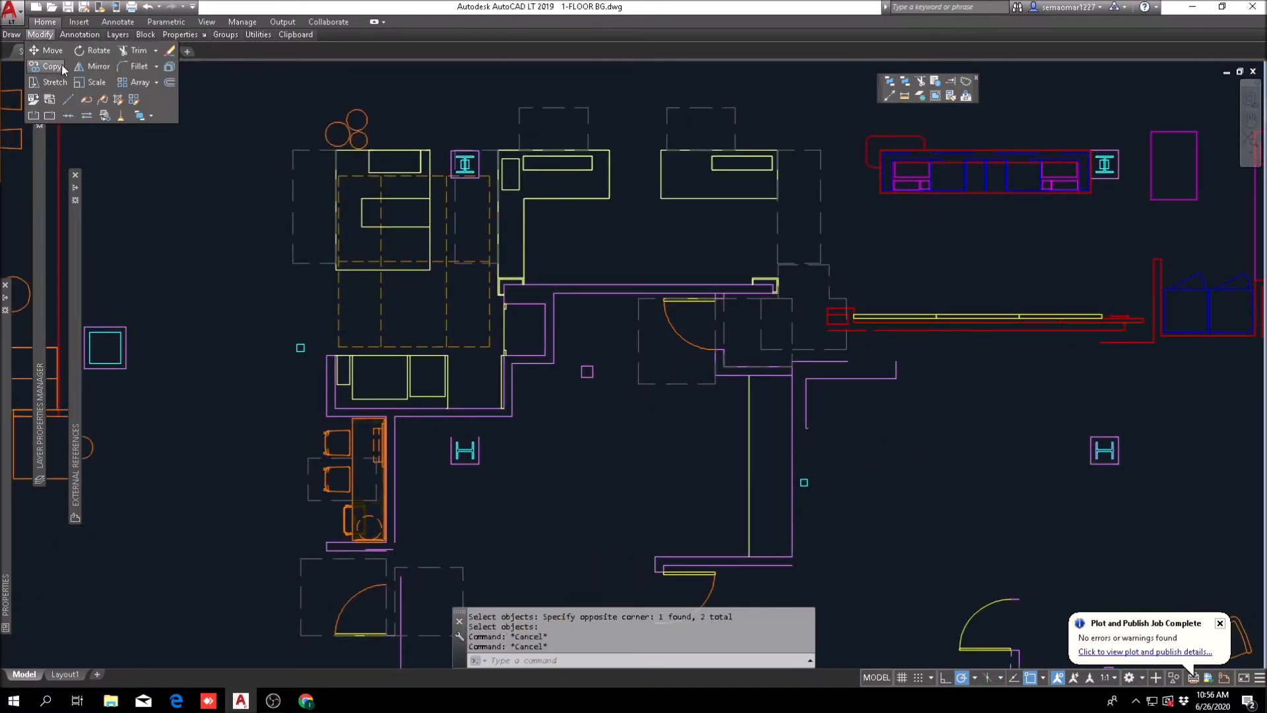
pyautogui.scroll(6, 465, 436)
pyautogui.click(450, 423)
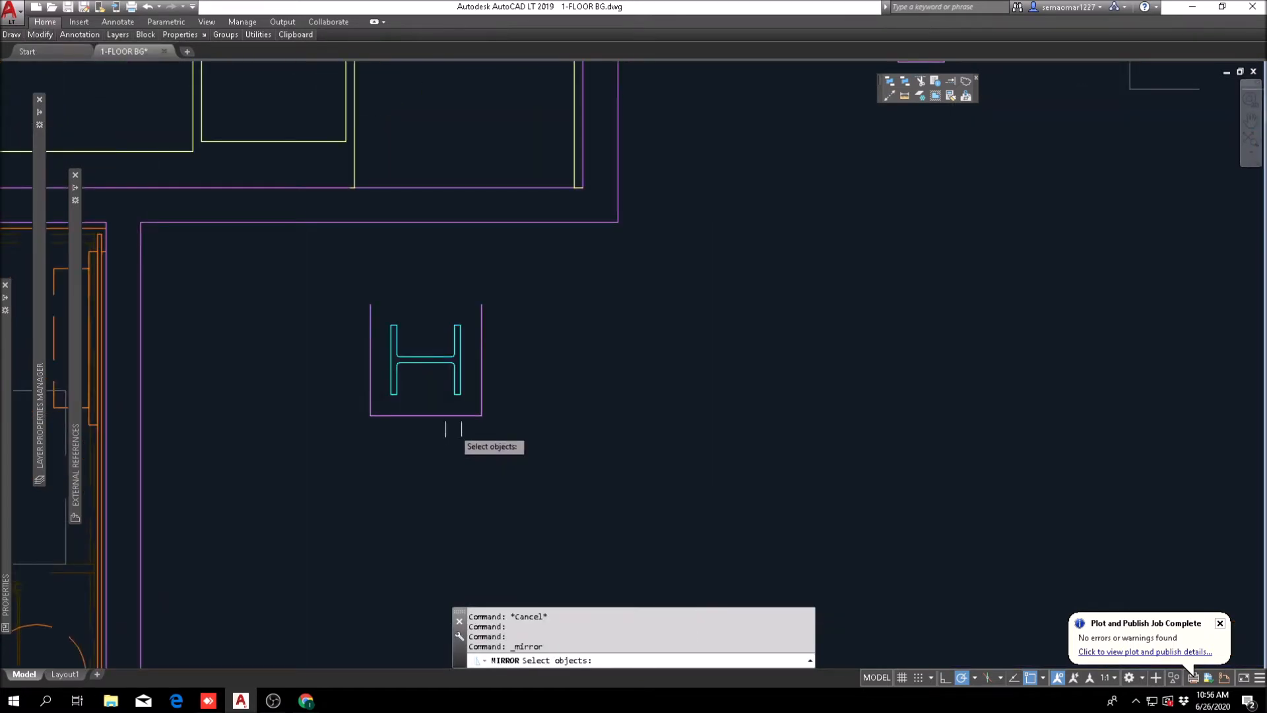
pyautogui.click(477, 361)
pyautogui.scroll(4, 476, 361)
pyautogui.press('Return')
pyautogui.click(436, 357)
pyautogui.click(506, 359)
pyautogui.press('Return')
pyautogui.scroll(-8, 508, 363)
pyautogui.scroll(-2, 548, 408)
pyautogui.press('Escape')
pyautogui.scroll(-2, 625, 416)
pyautogui.moveTo(631, 410); pyautogui.dragTo(531, 429, button='middle')
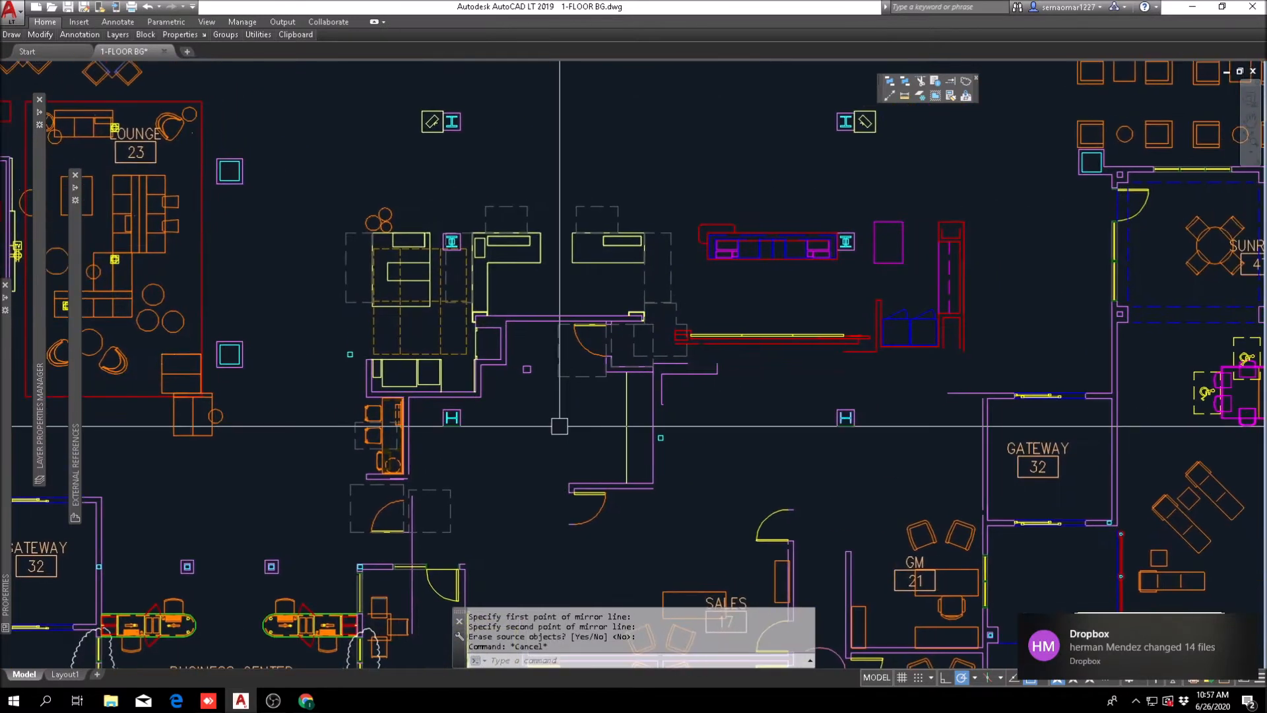
# Step: Dismiss the Dropbox notification and look over the lobby area from the counters to Gateway 32 and the pool
pyautogui.click(1248, 628)
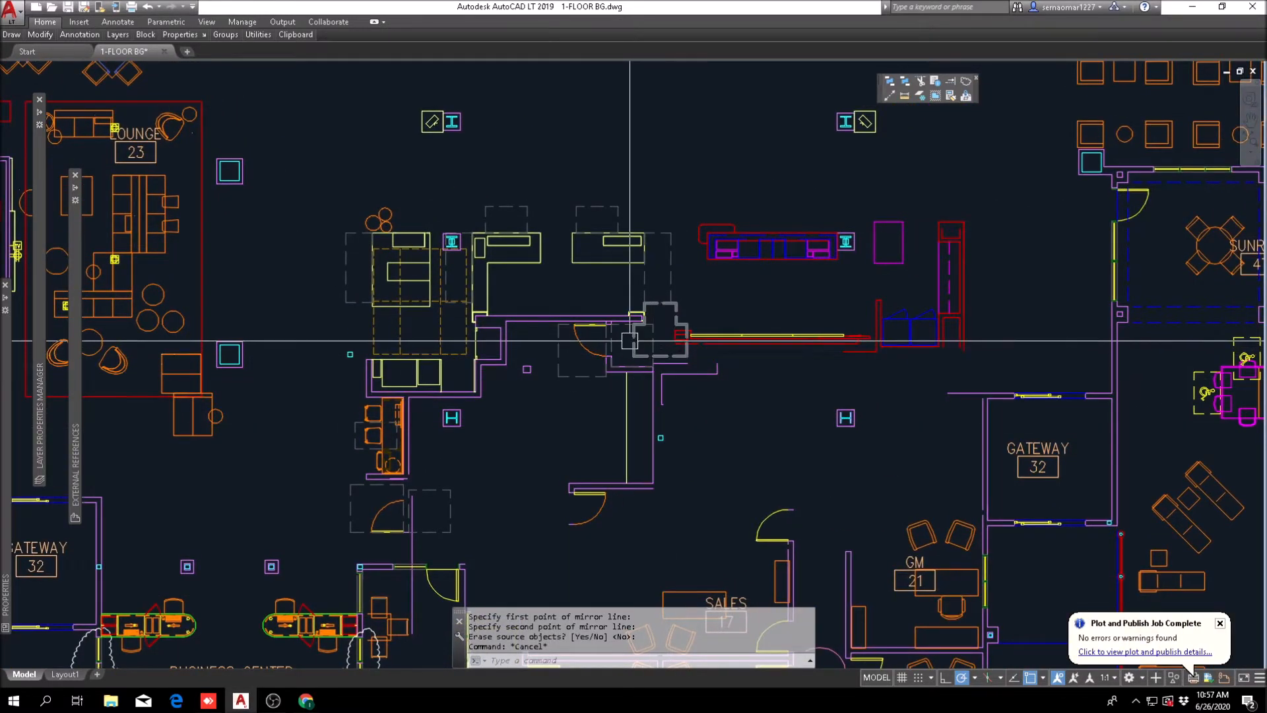
pyautogui.moveTo(585, 409); pyautogui.dragTo(493, 392, button='middle')
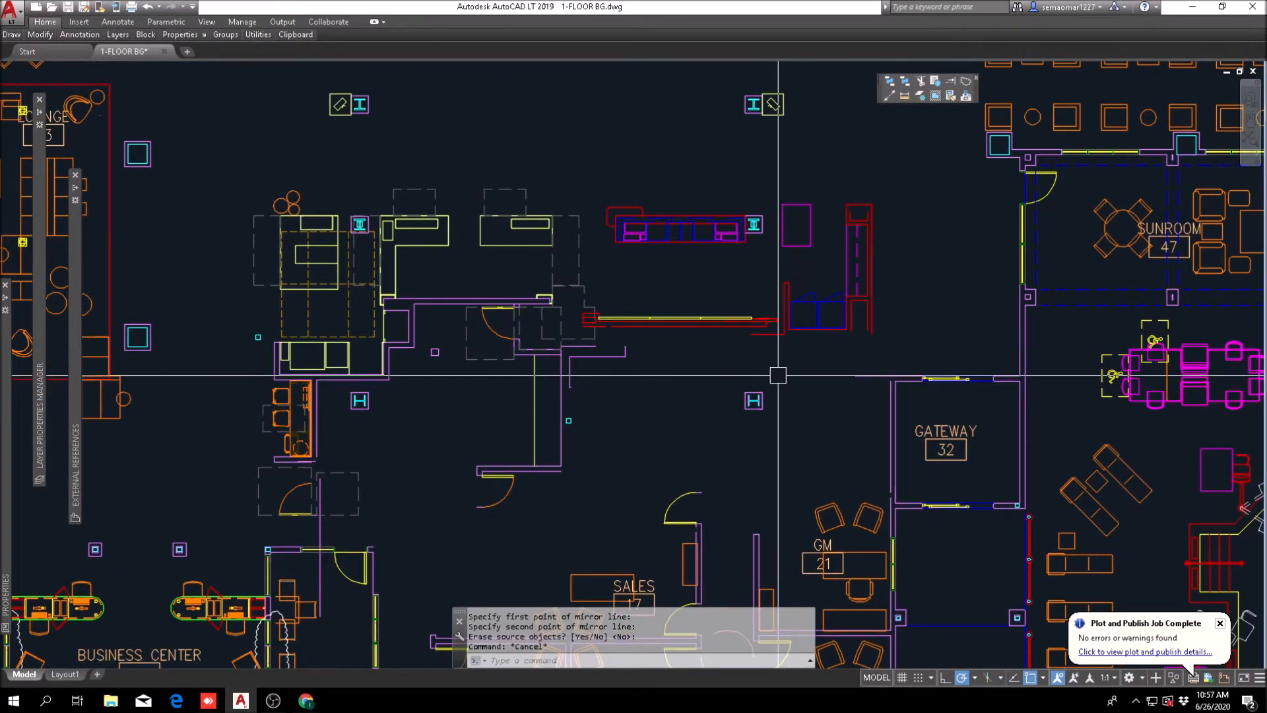
pyautogui.moveTo(679, 396); pyautogui.dragTo(494, 418, button='middle')
pyautogui.scroll(-2, 543, 372)
pyautogui.moveTo(576, 389); pyautogui.dragTo(664, 374, button='middle')
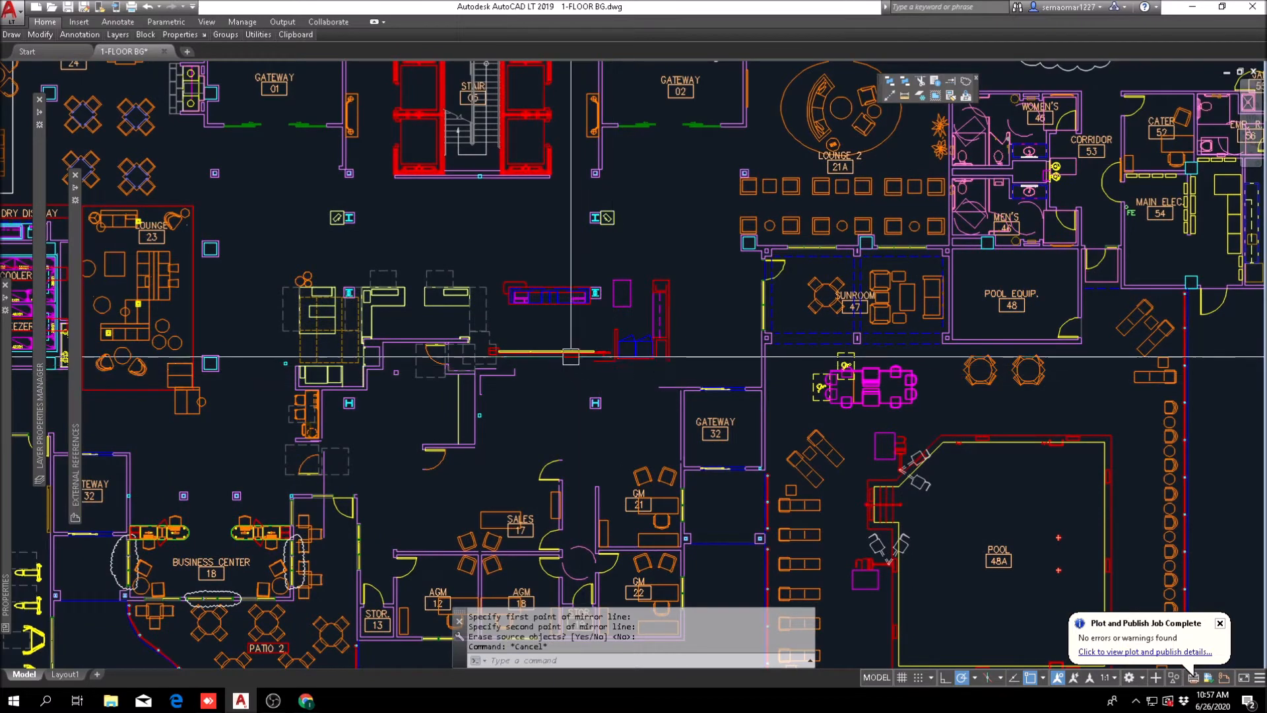
# Step: Look over the open lobby from the stair and Lounge 2 down to the counters, Gateway 32 and the offices
pyautogui.moveTo(686, 252); pyautogui.dragTo(659, 344, button='middle')
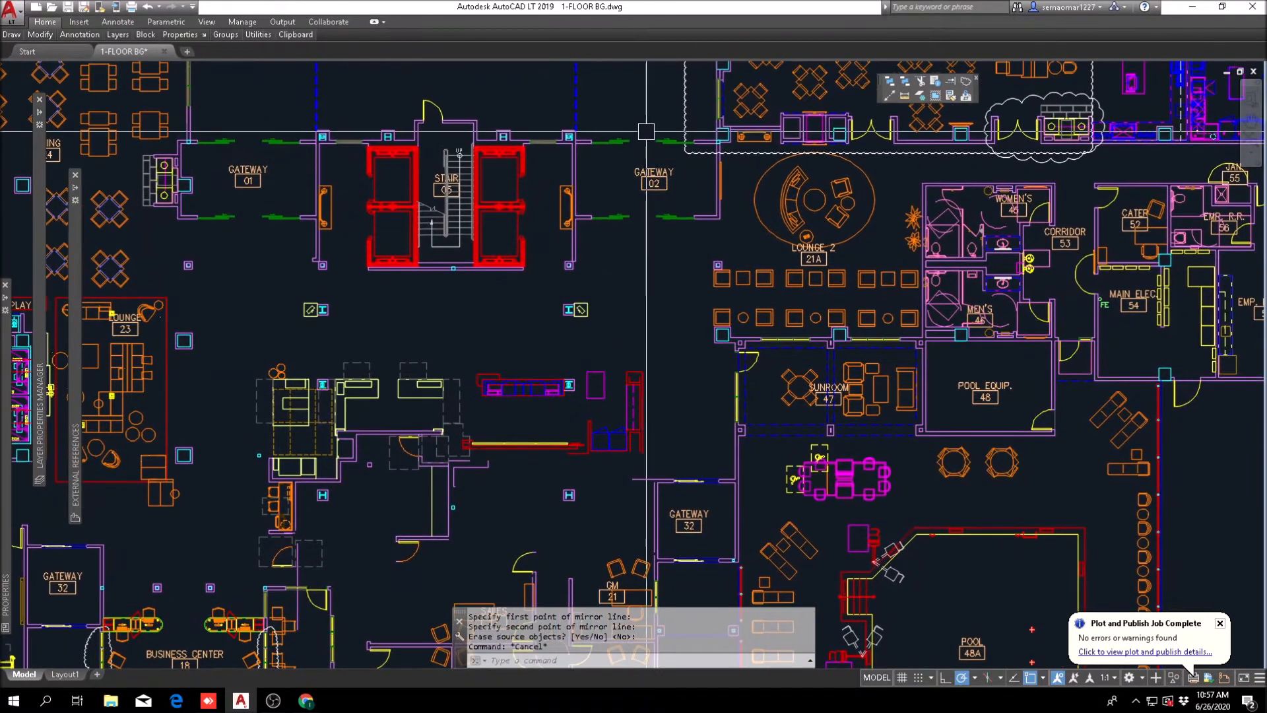
pyautogui.scroll(2, 561, 314)
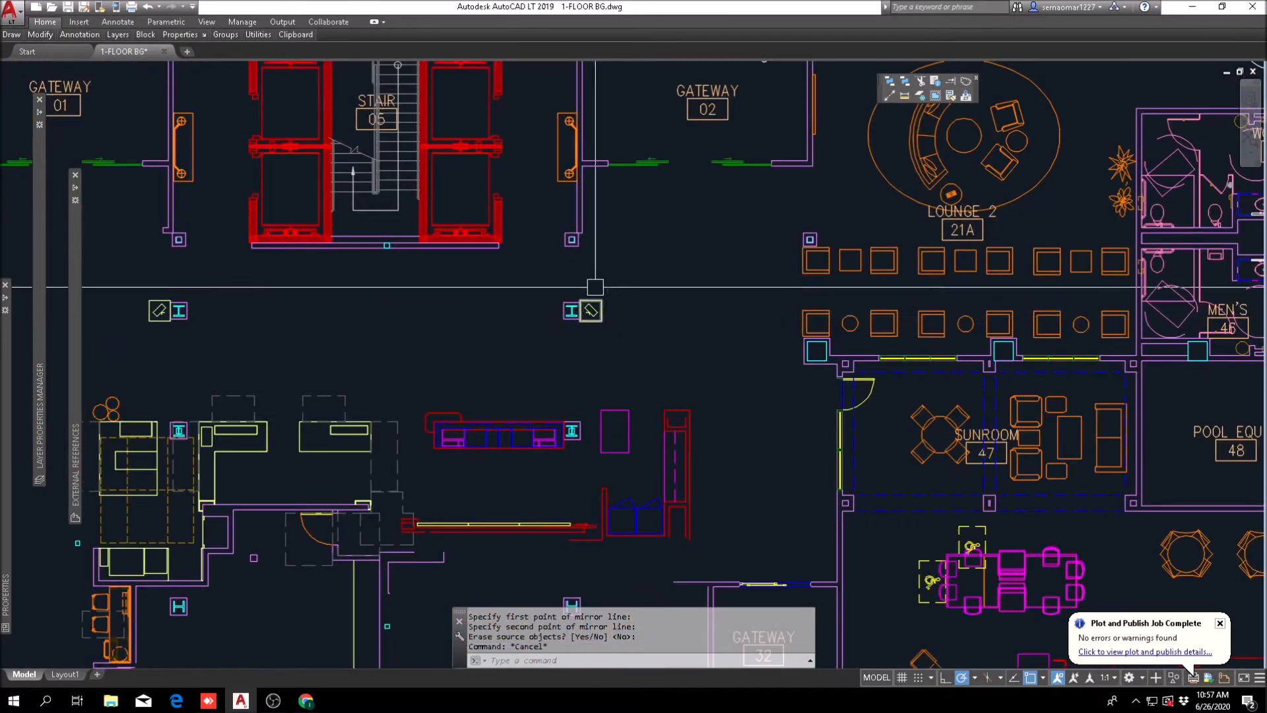
pyautogui.scroll(-2, 608, 291)
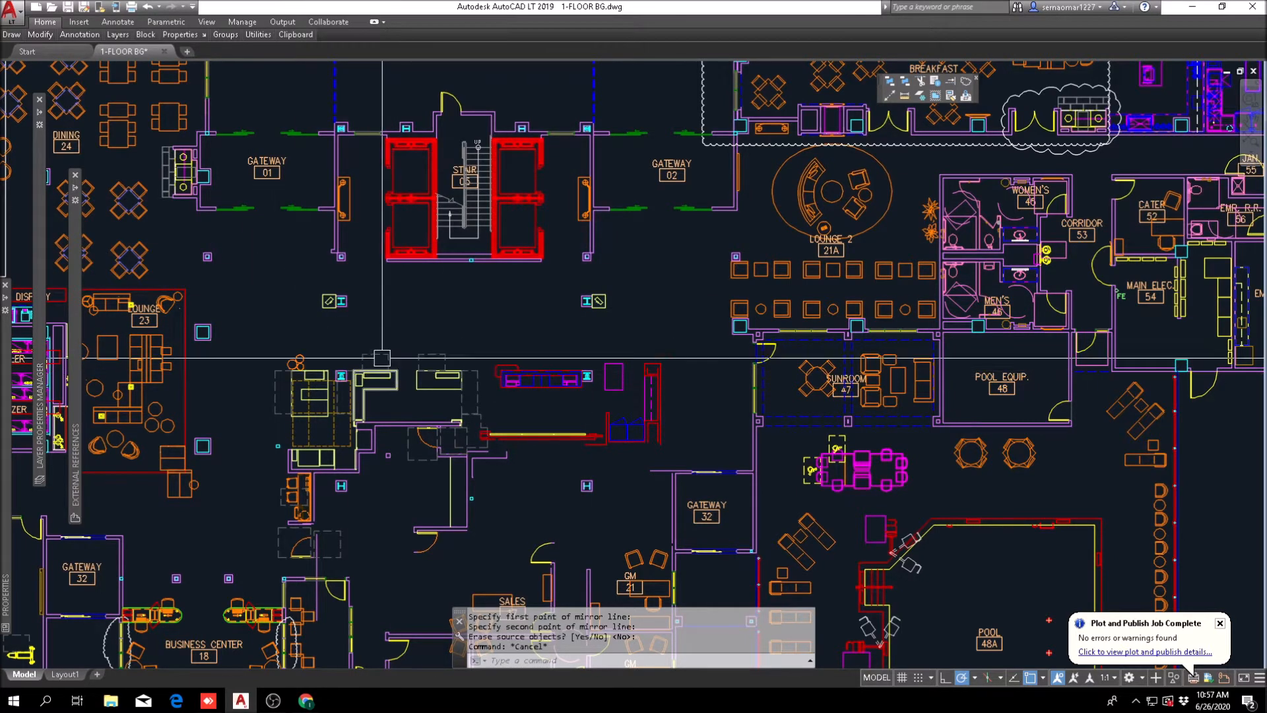
pyautogui.moveTo(622, 236); pyautogui.dragTo(604, 402, button='middle')
pyautogui.scroll(-2, 636, 180)
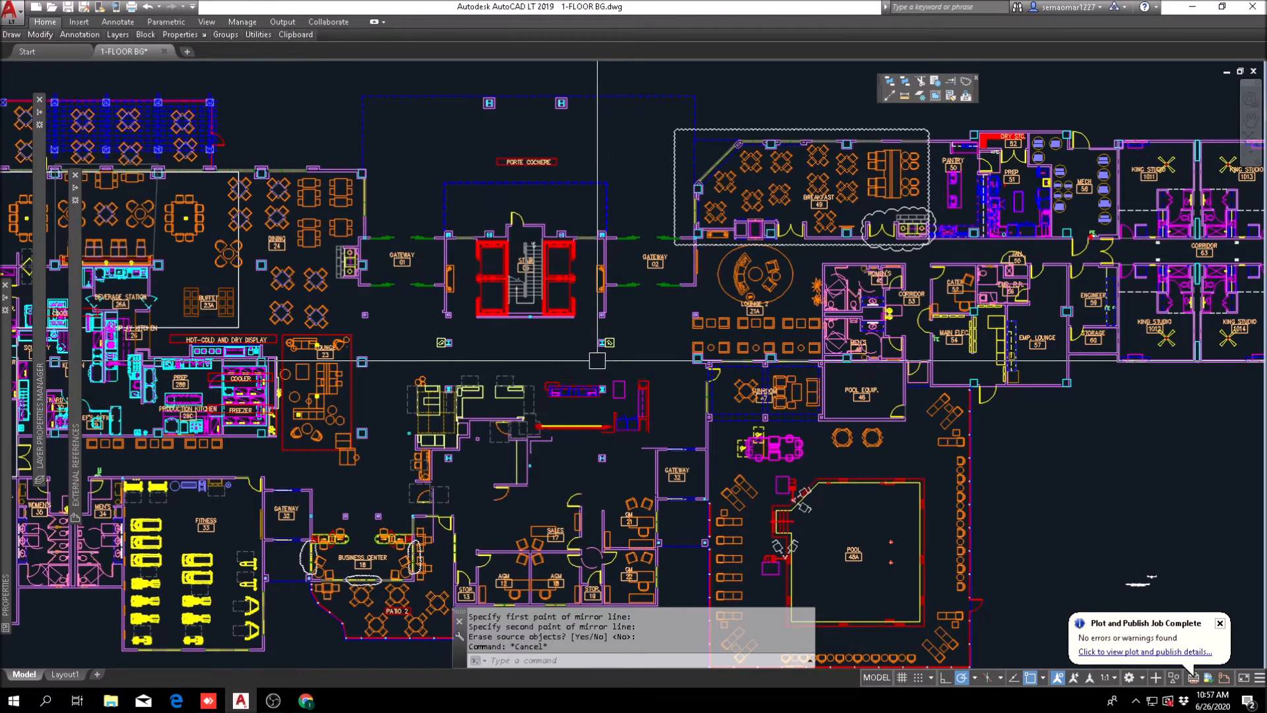
pyautogui.scroll(2, 620, 362)
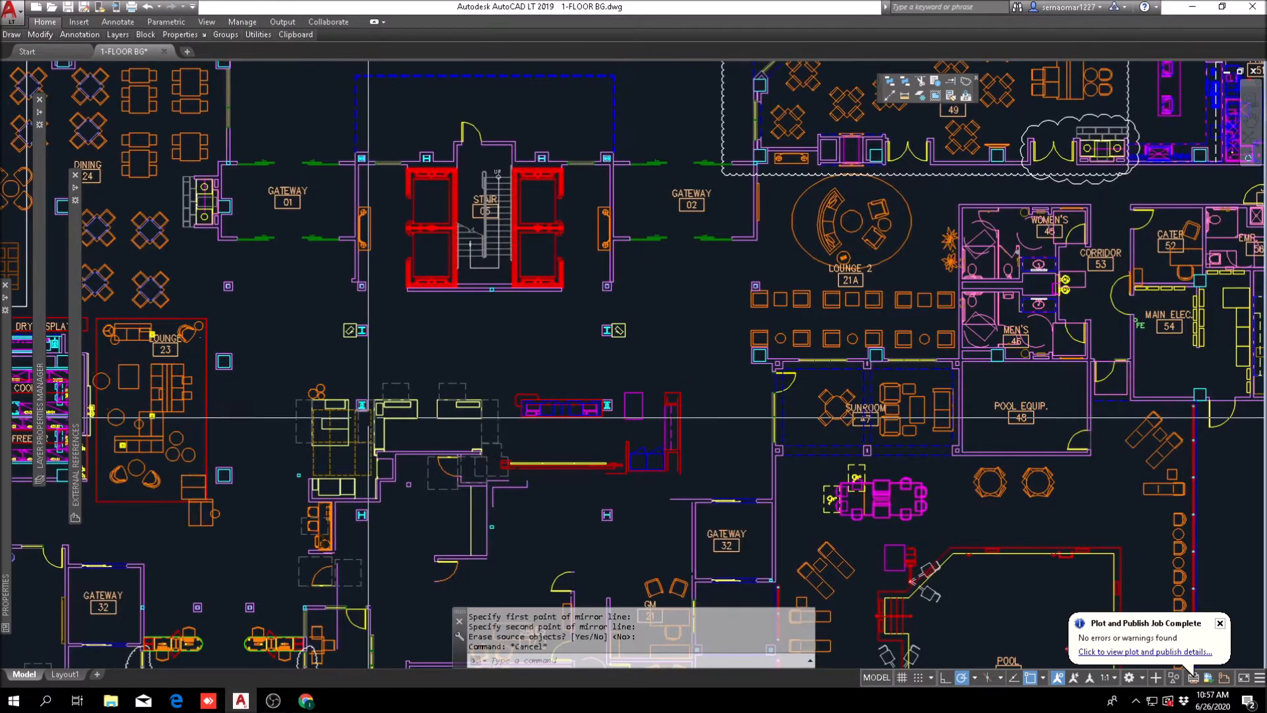
pyautogui.moveTo(420, 401); pyautogui.dragTo(411, 267, button='middle')
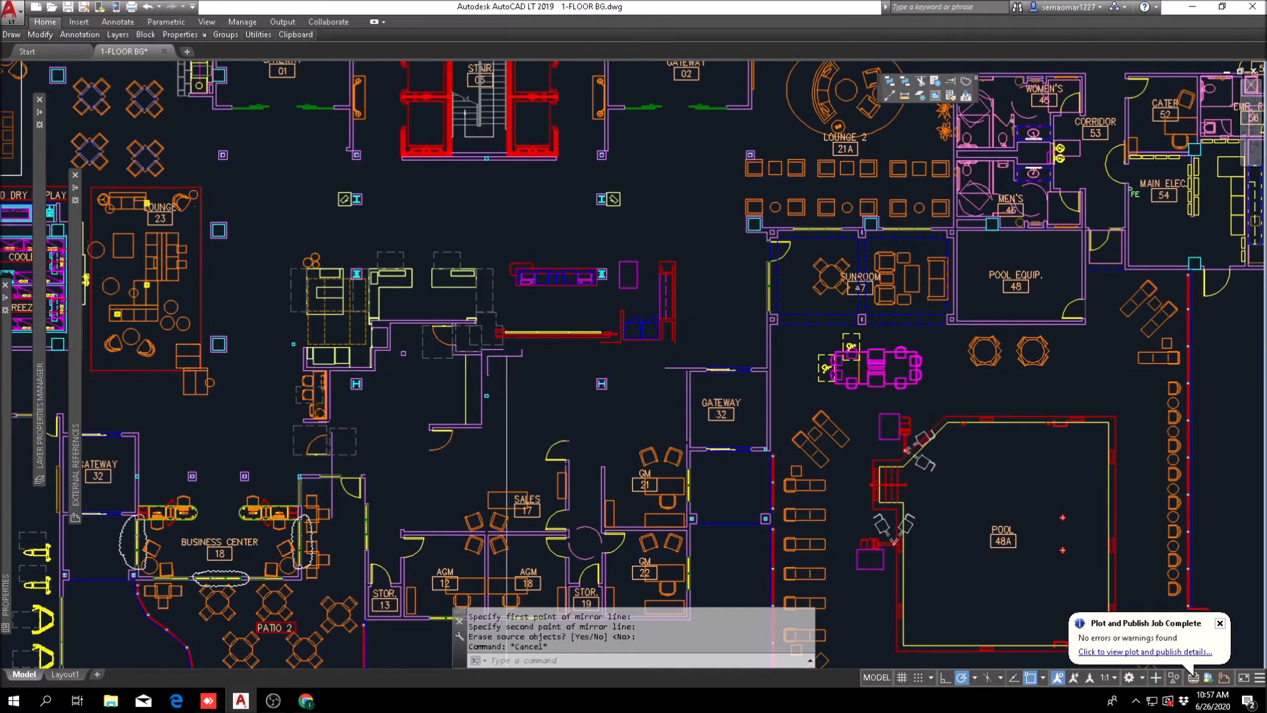
# Step: Compare the red and yellow wall behind the lobby desk with the reference front desk and work area layout below the plan
pyautogui.scroll(4, 514, 346)
pyautogui.press('Escape')
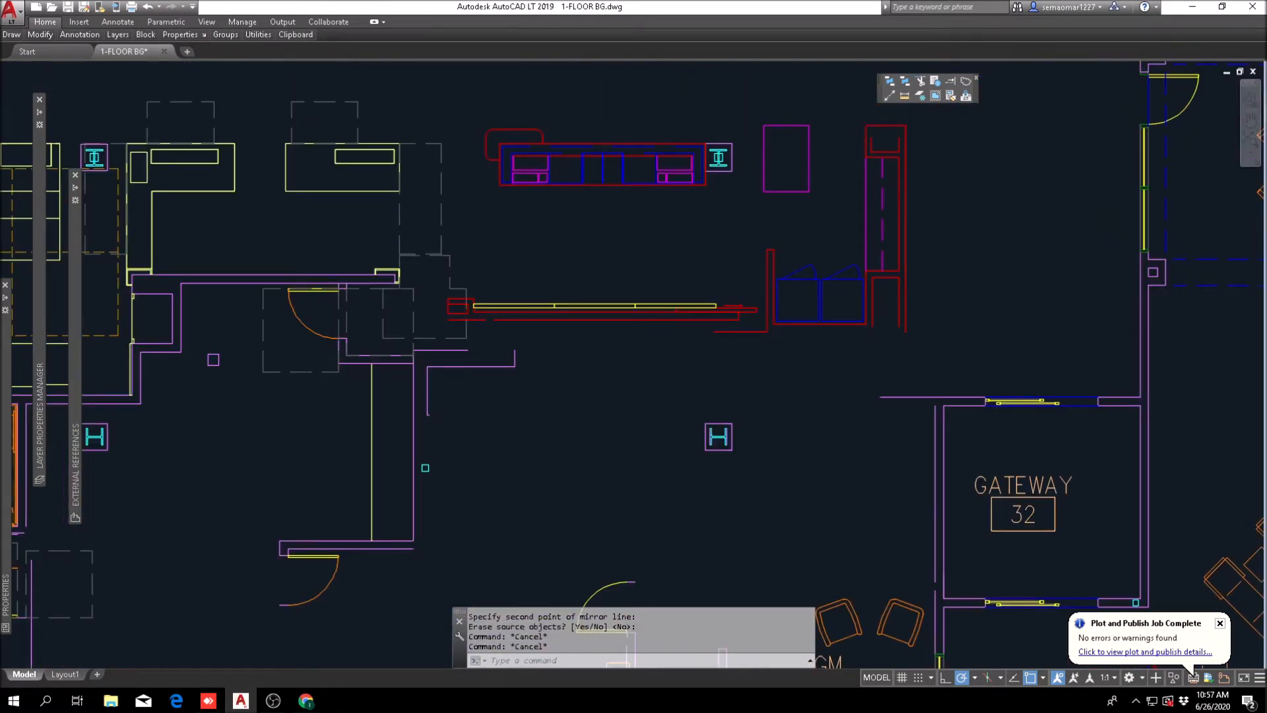
pyautogui.scroll(2, 747, 299)
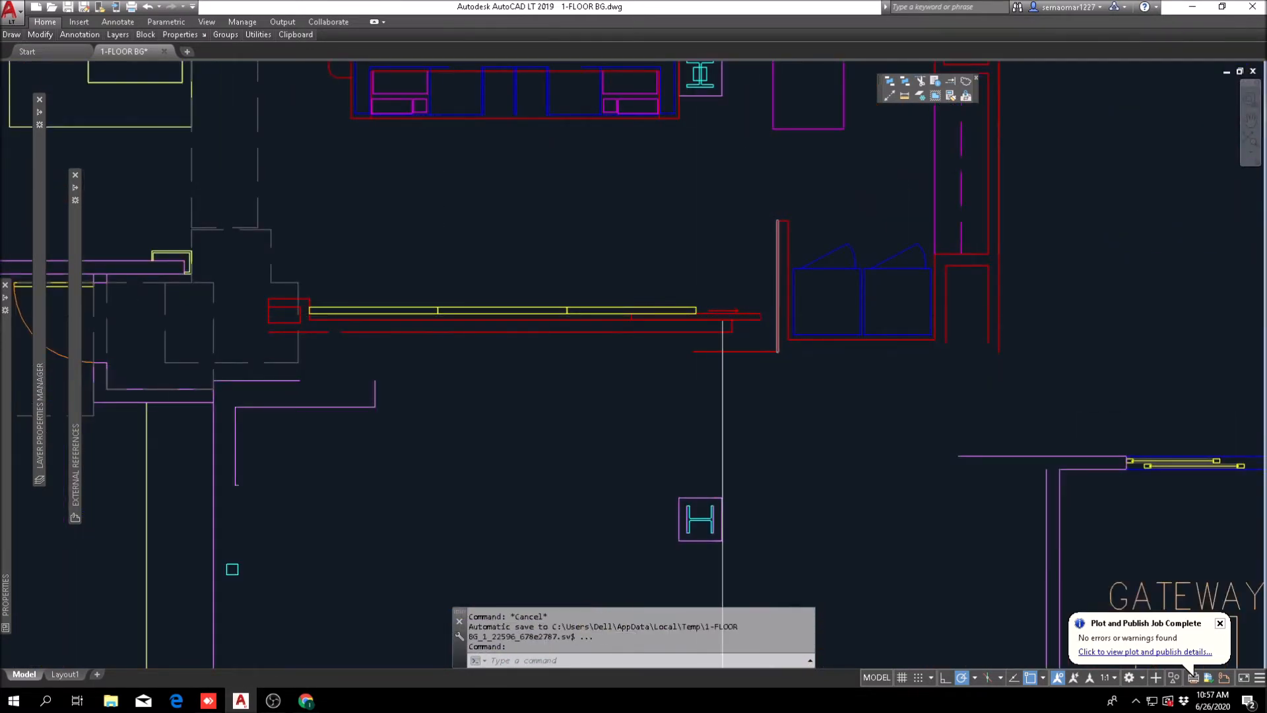
pyautogui.scroll(-10, 736, 311)
pyautogui.scroll(3, 643, 323)
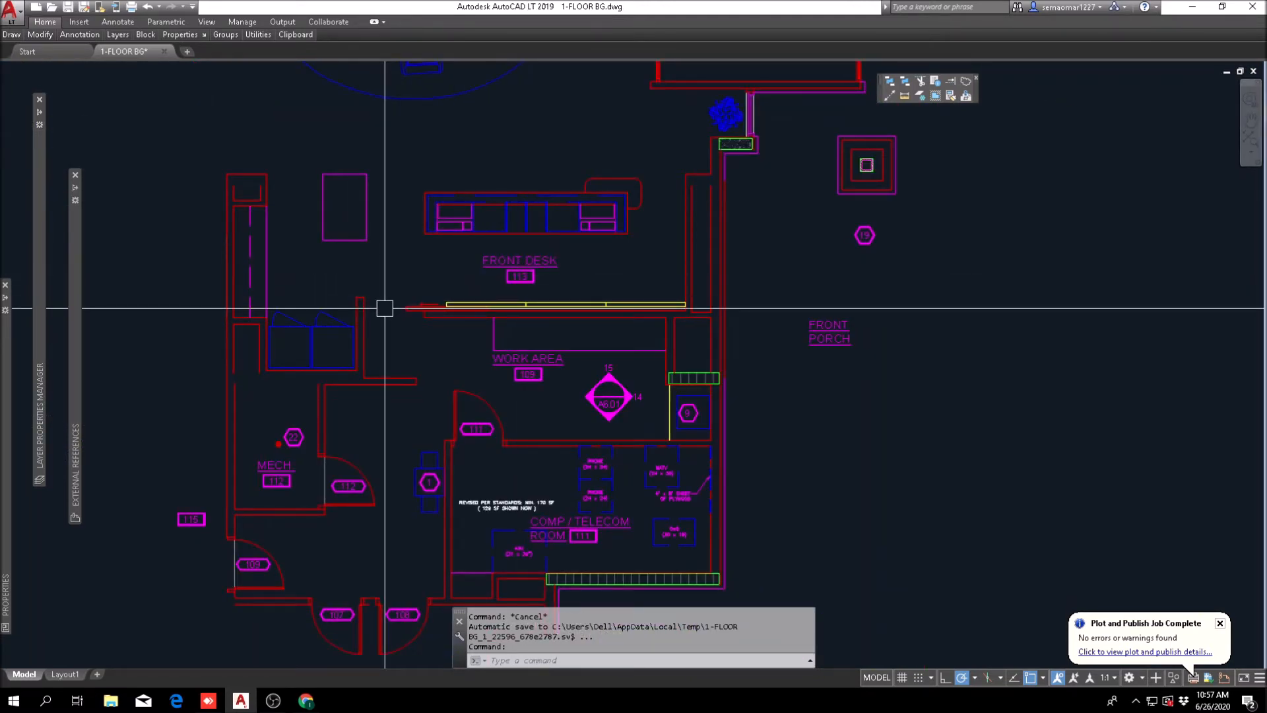
pyautogui.scroll(-5, 402, 337)
pyautogui.scroll(3, 599, 322)
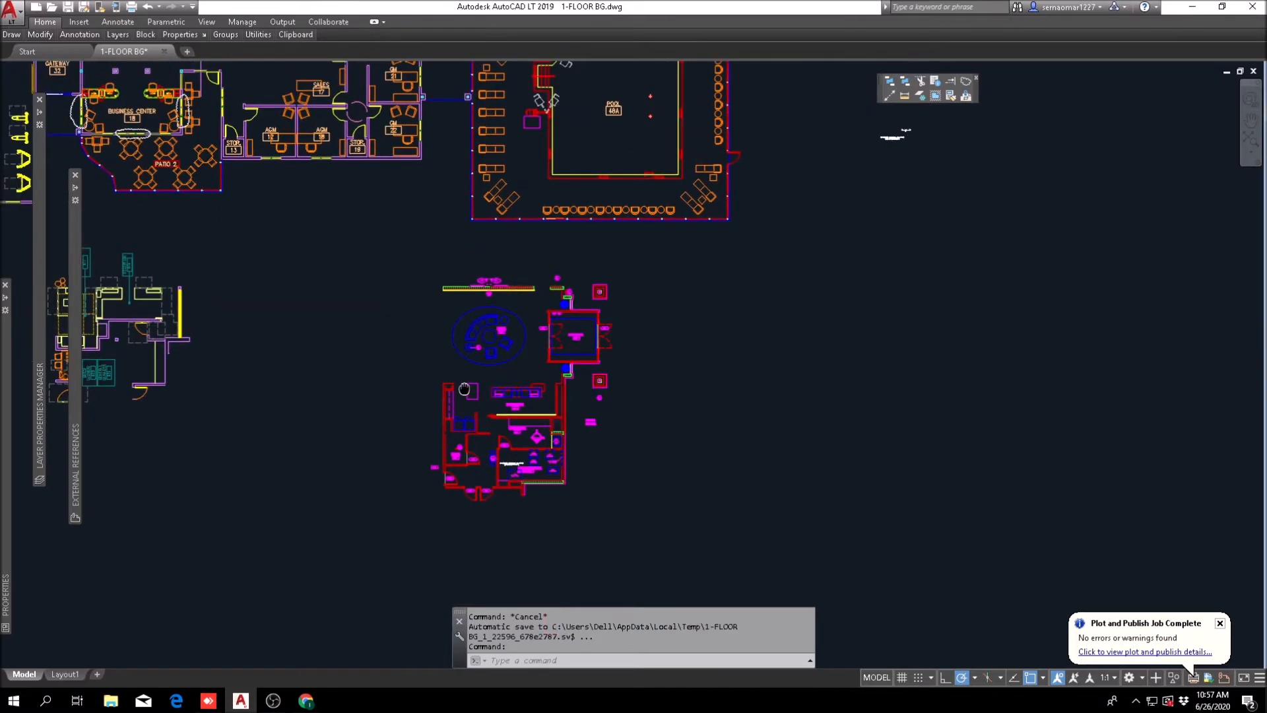
pyautogui.scroll(5, 600, 321)
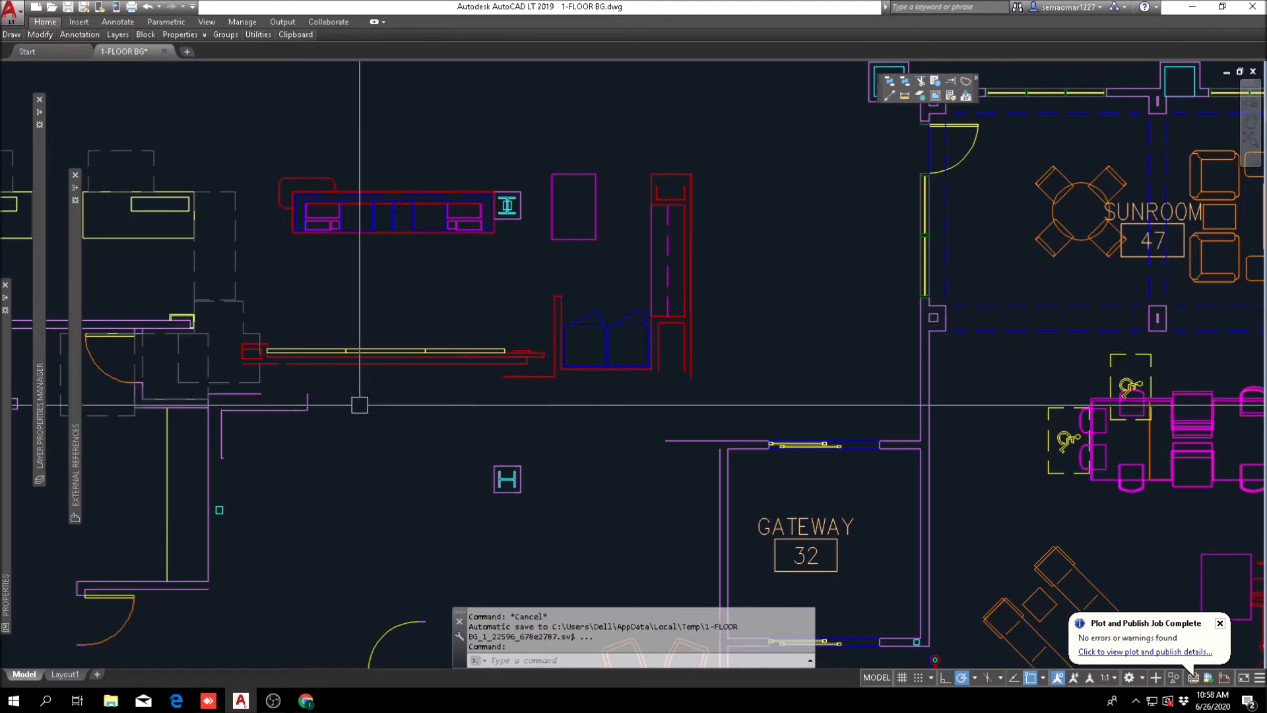
pyautogui.scroll(-2, 360, 405)
pyautogui.write('m')
pyautogui.press('Return')
pyautogui.scroll(4, 374, 363)
pyautogui.click(341, 369)
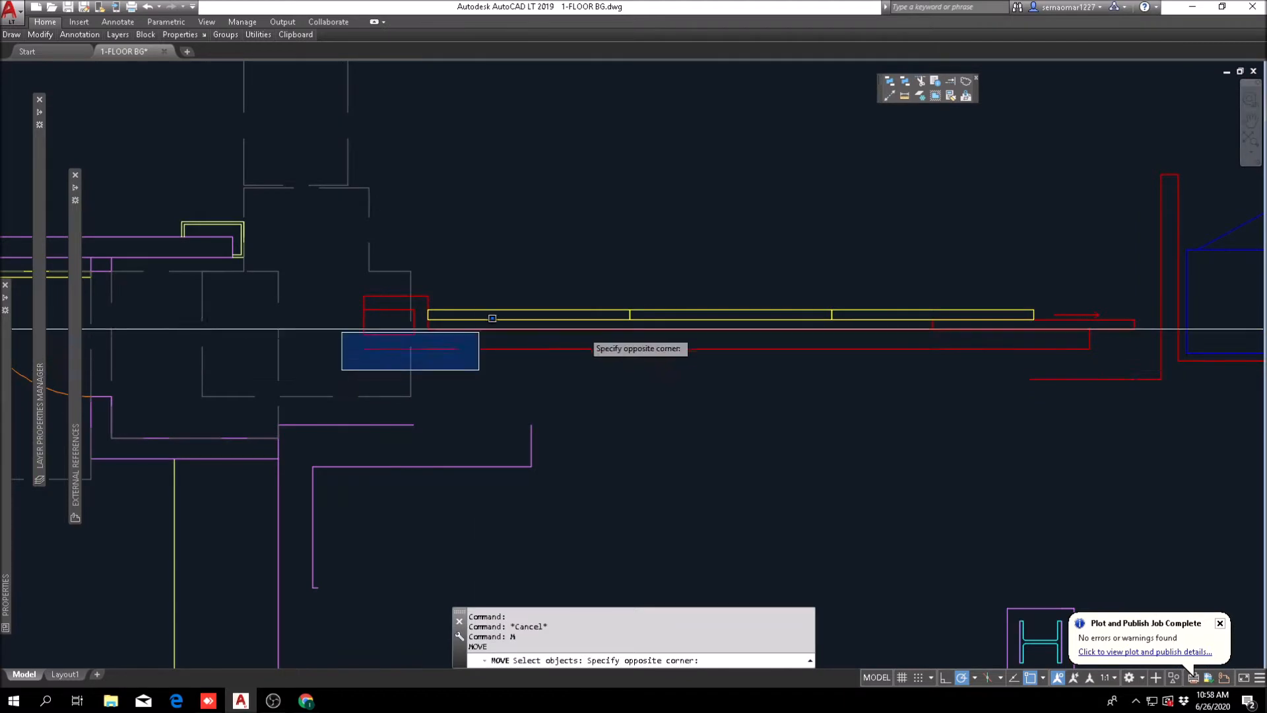
pyautogui.moveTo(1056, 334); pyautogui.dragTo(946, 336, button='middle')
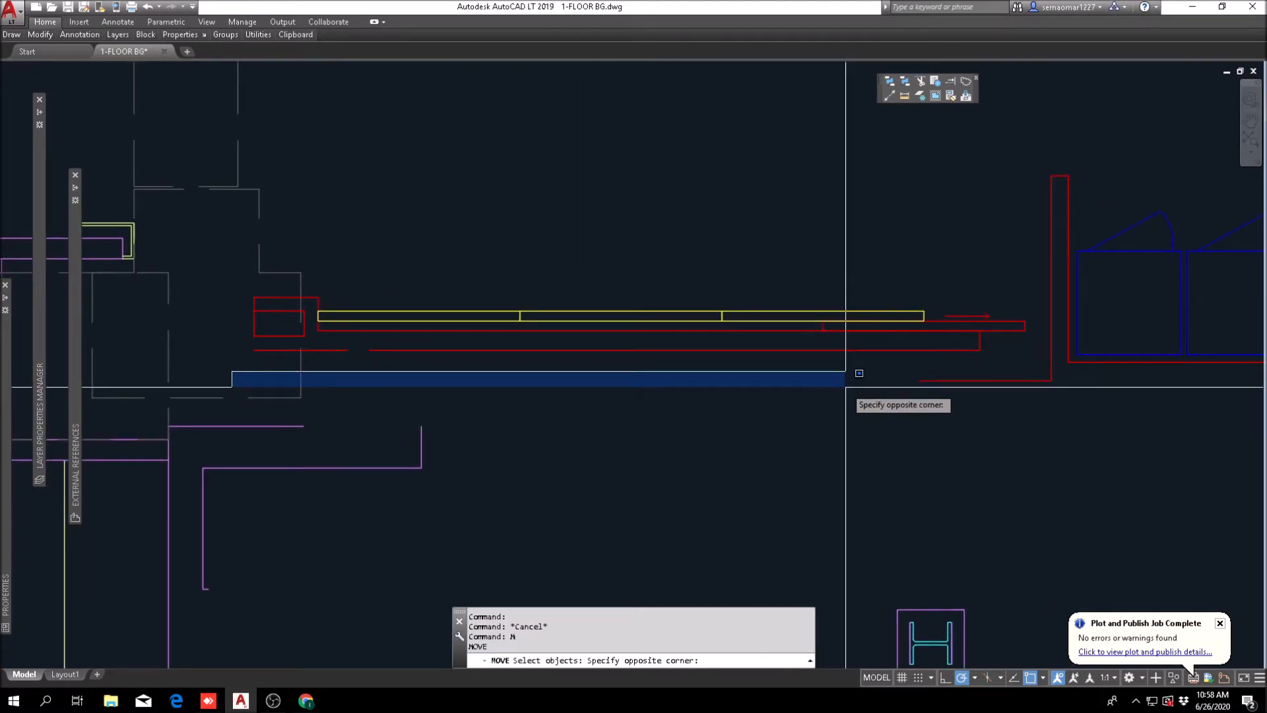
pyautogui.scroll(-5, 858, 369)
pyautogui.scroll(2, 769, 283)
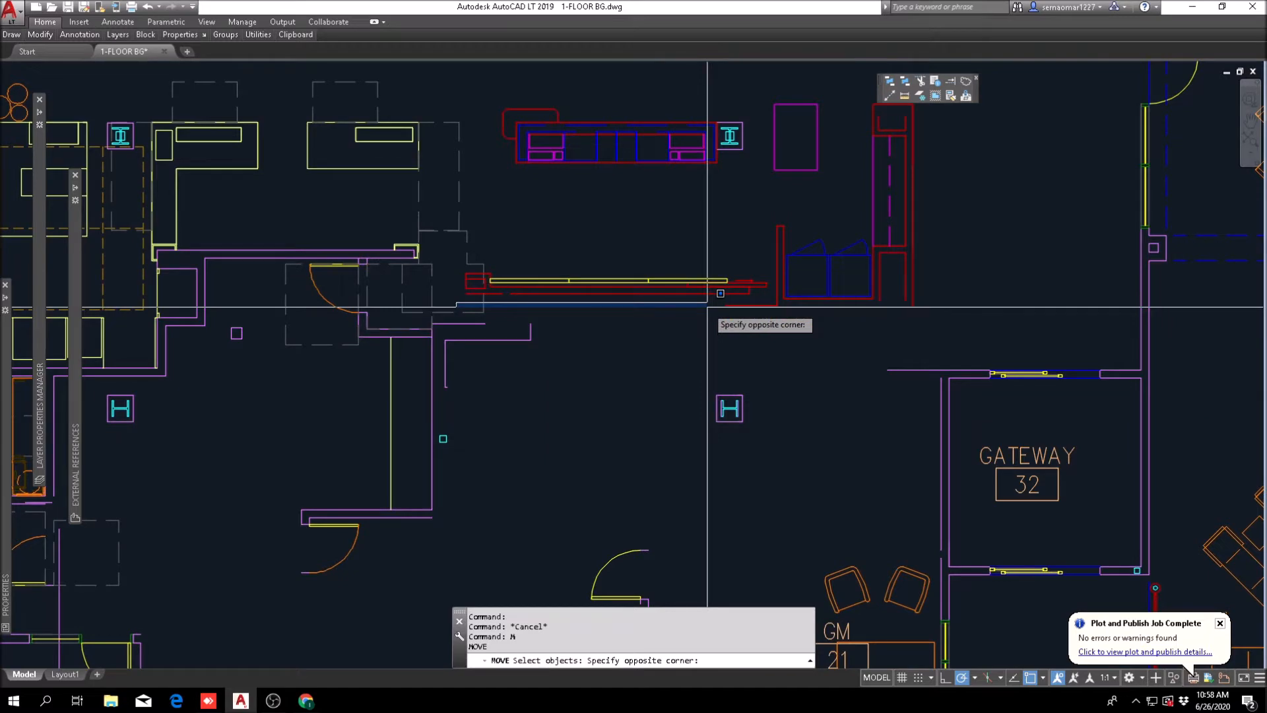
pyautogui.press('Escape')
pyautogui.press('Escape')
# Step: Inspect the red and yellow desk back wall, the blue cabinets beside it and the open space toward Gateway 32
pyautogui.scroll(2, 752, 317)
pyautogui.scroll(-4, 734, 352)
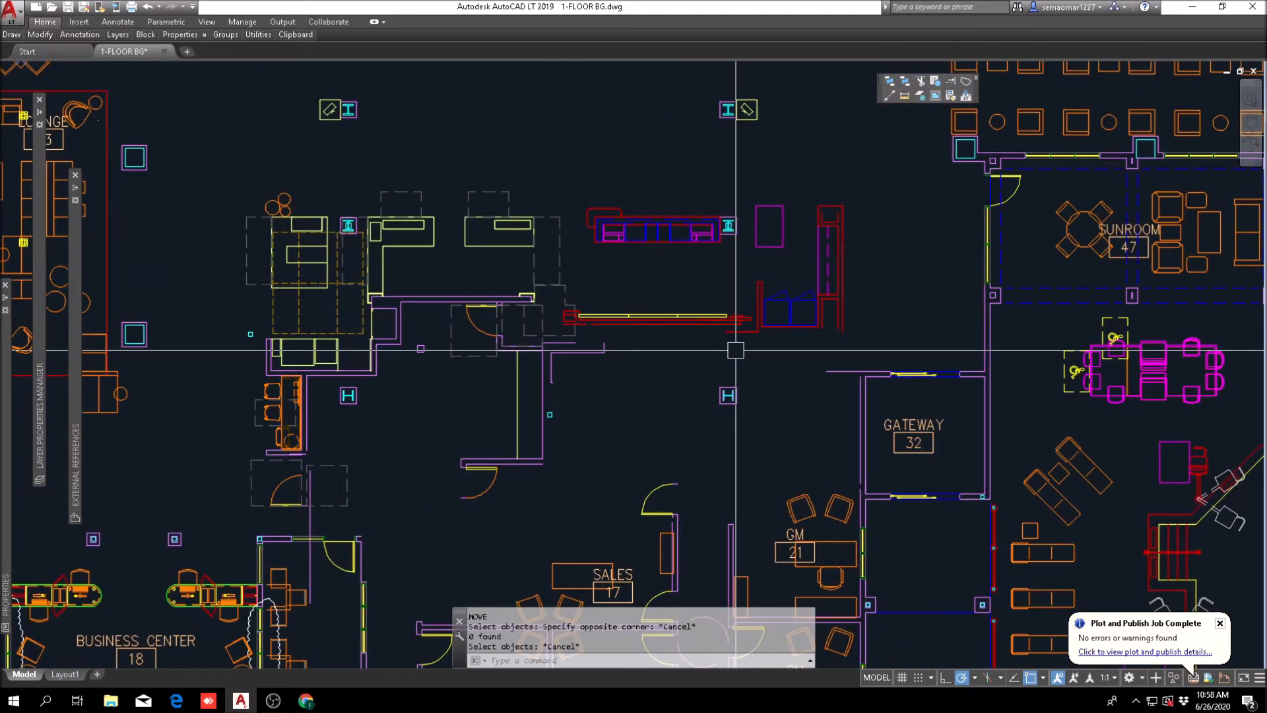
pyautogui.scroll(2, 735, 350)
pyautogui.scroll(4, 752, 343)
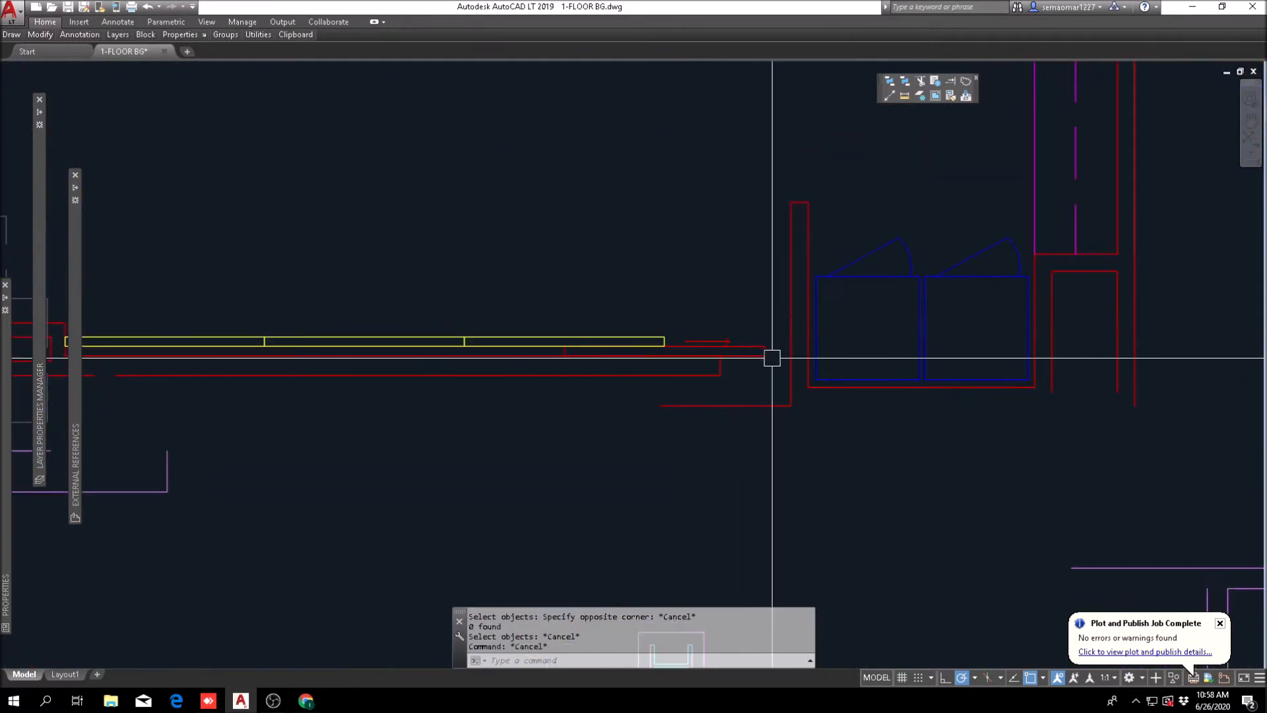
pyautogui.scroll(-4, 742, 324)
pyautogui.moveTo(806, 403); pyautogui.dragTo(495, 387, button='middle')
pyautogui.scroll(-2, 542, 337)
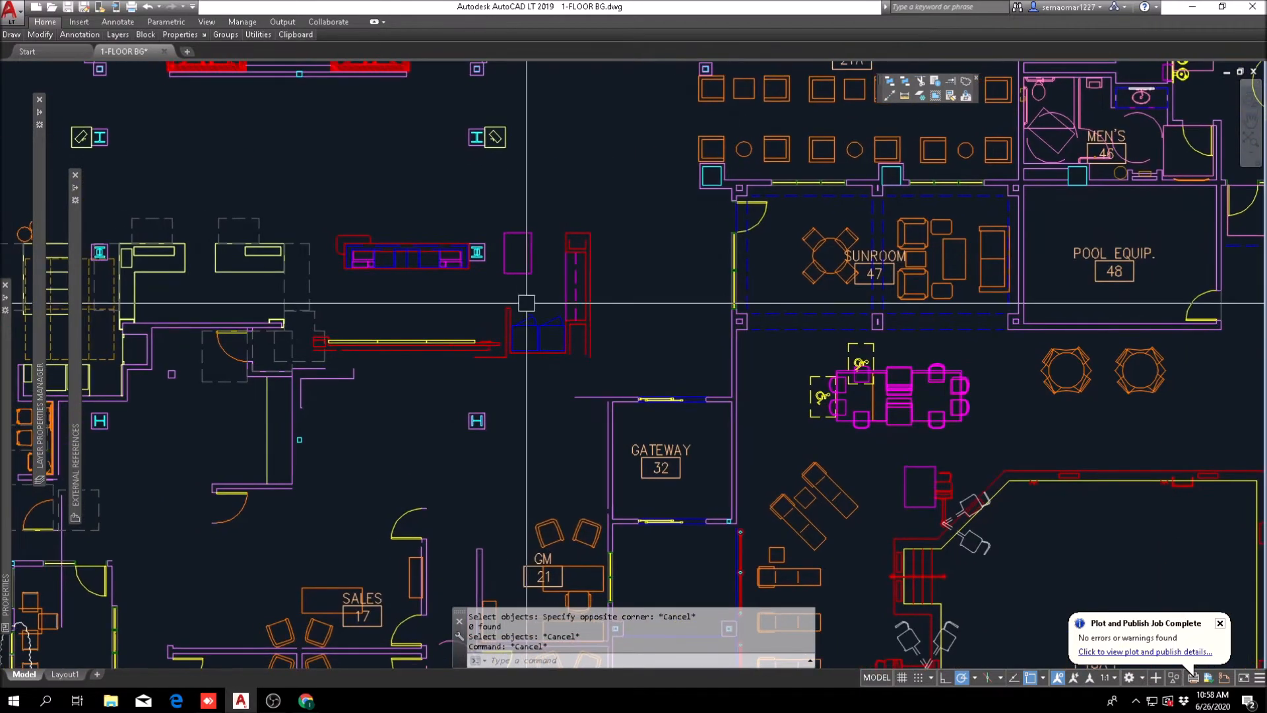
pyautogui.scroll(-2, 548, 314)
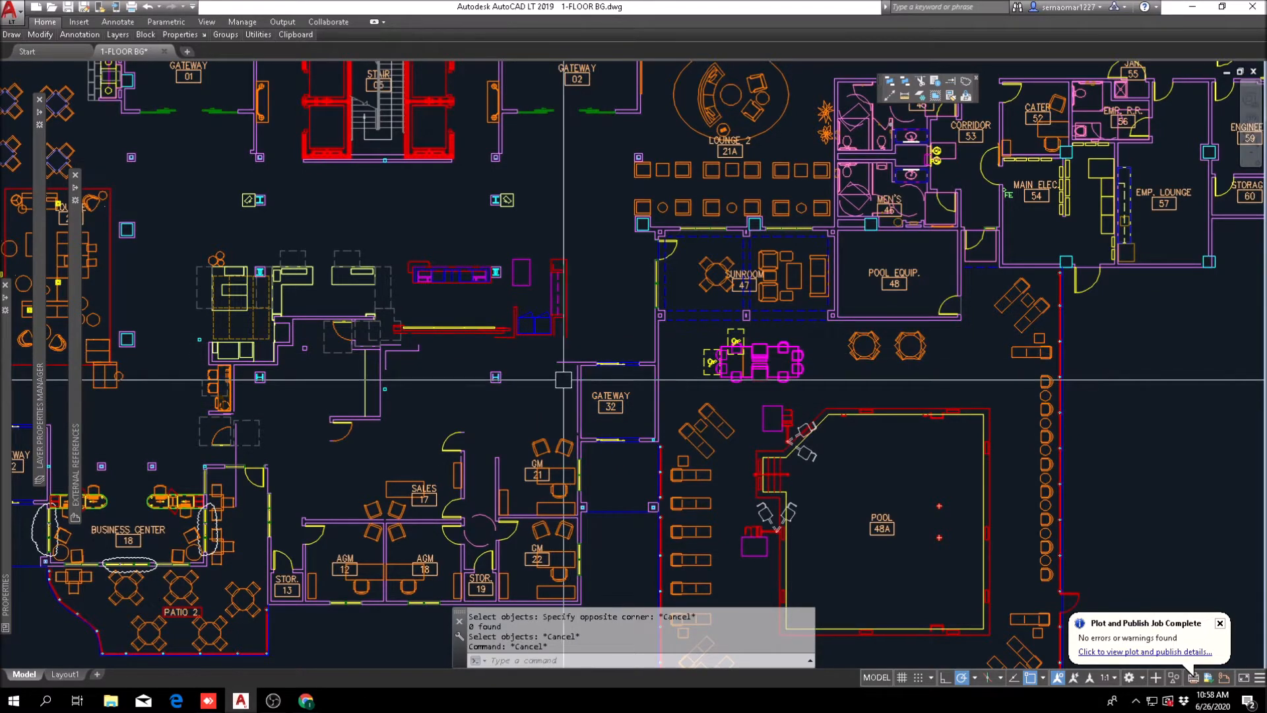
pyautogui.scroll(4, 373, 364)
pyautogui.write('e')
pyautogui.click(443, 344)
pyautogui.click(437, 351)
pyautogui.press('Escape')
pyautogui.press('Escape')
# Step: Erase the stray purple wall lines at the open end of the L-shaped stub below the desk back wall
pyautogui.write('e')
pyautogui.click(494, 318)
pyautogui.click(450, 349)
pyautogui.press('space')
pyautogui.press('Escape')
# Step: Erase the three remaining purple lines of the L-shaped stub next to the long vertical partition
pyautogui.scroll(4, 412, 320)
pyautogui.write('e')
pyautogui.click(406, 308)
pyautogui.click(386, 284)
pyautogui.click(382, 480)
pyautogui.click(413, 439)
pyautogui.press('space')
pyautogui.scroll(-2, 460, 322)
pyautogui.moveTo(549, 328); pyautogui.dragTo(530, 384, button='middle')
pyautogui.press('Escape')
pyautogui.press('Escape')
pyautogui.scroll(-2, 407, 336)
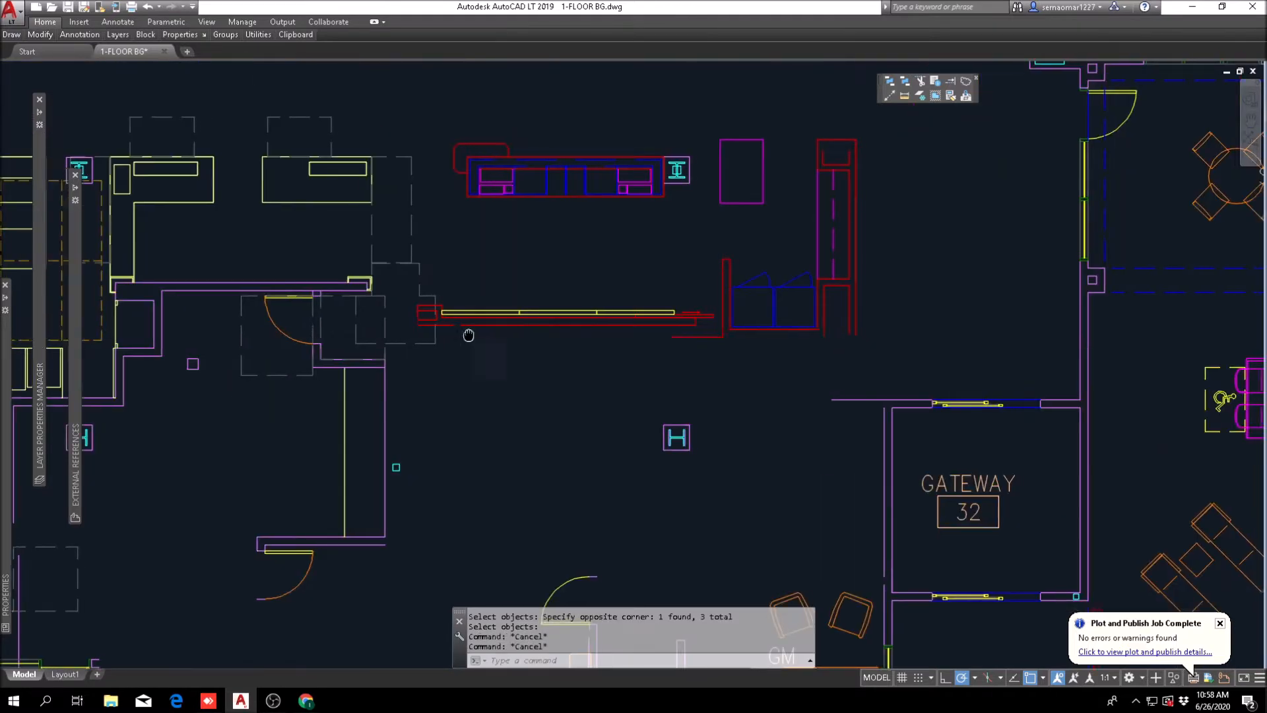
pyautogui.moveTo(491, 343); pyautogui.dragTo(433, 340, button='middle')
pyautogui.write('m')
pyautogui.press('Escape')
pyautogui.press('Escape')
pyautogui.press('Escape')
# Step: Try erasing the red sliding panel and its arrow at the cabinet end of the desk back wall, and undo it
pyautogui.scroll(5, 714, 314)
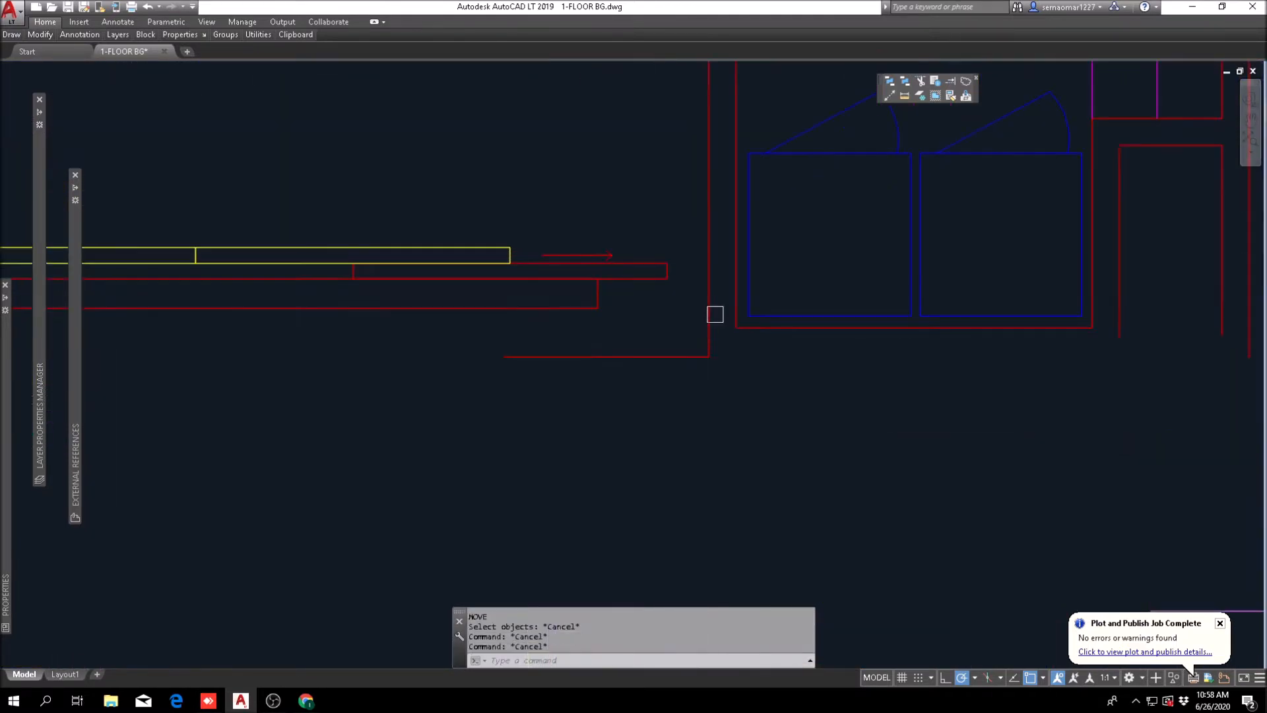
pyautogui.write('e')
pyautogui.scroll(-3, 656, 249)
pyautogui.scroll(2, 650, 235)
pyautogui.click(659, 238)
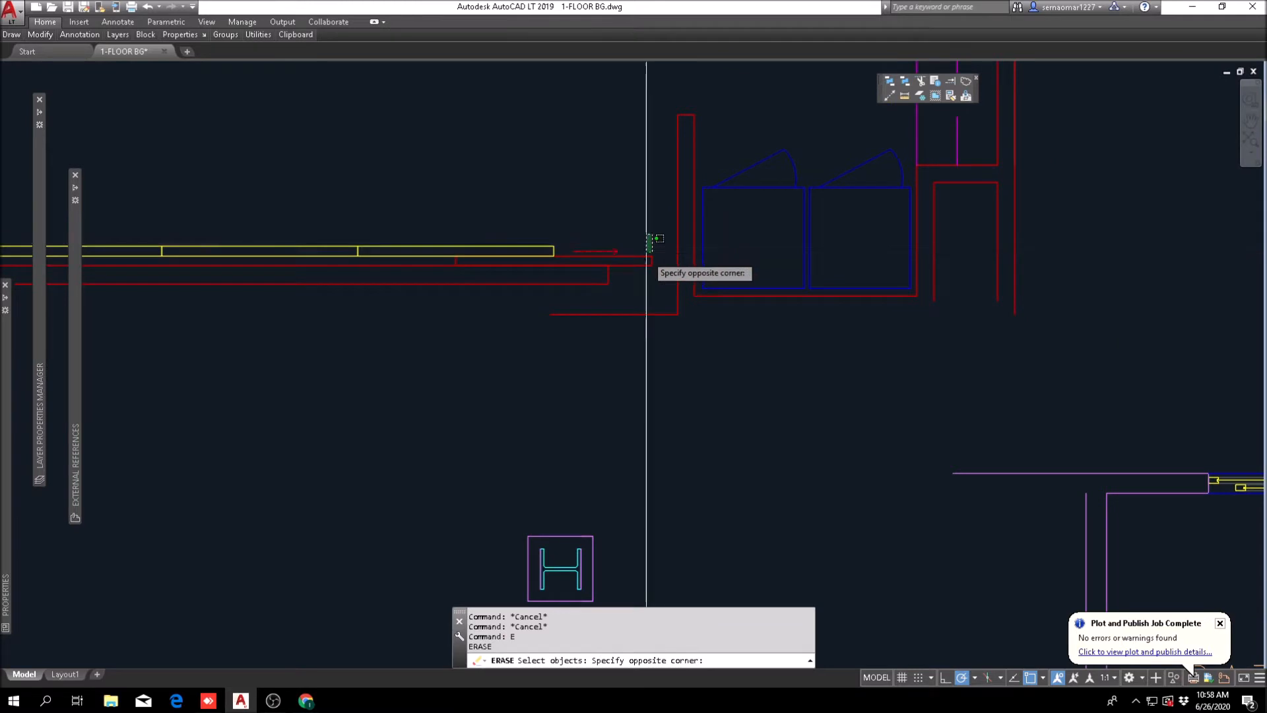
pyautogui.scroll(-2, 655, 248)
pyautogui.scroll(2, 622, 295)
pyautogui.click(622, 295)
pyautogui.scroll(2, 635, 255)
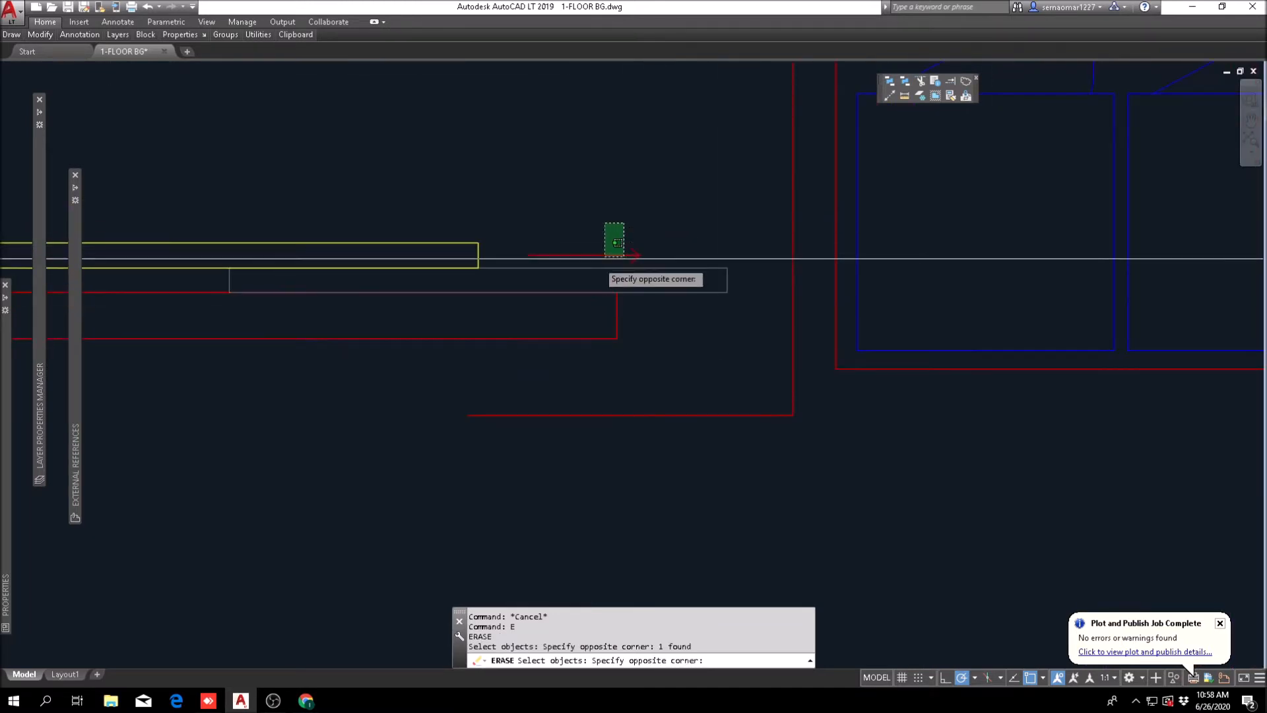
pyautogui.click(673, 275)
pyautogui.press('Escape')
pyautogui.write('u')
pyautogui.press('Return')
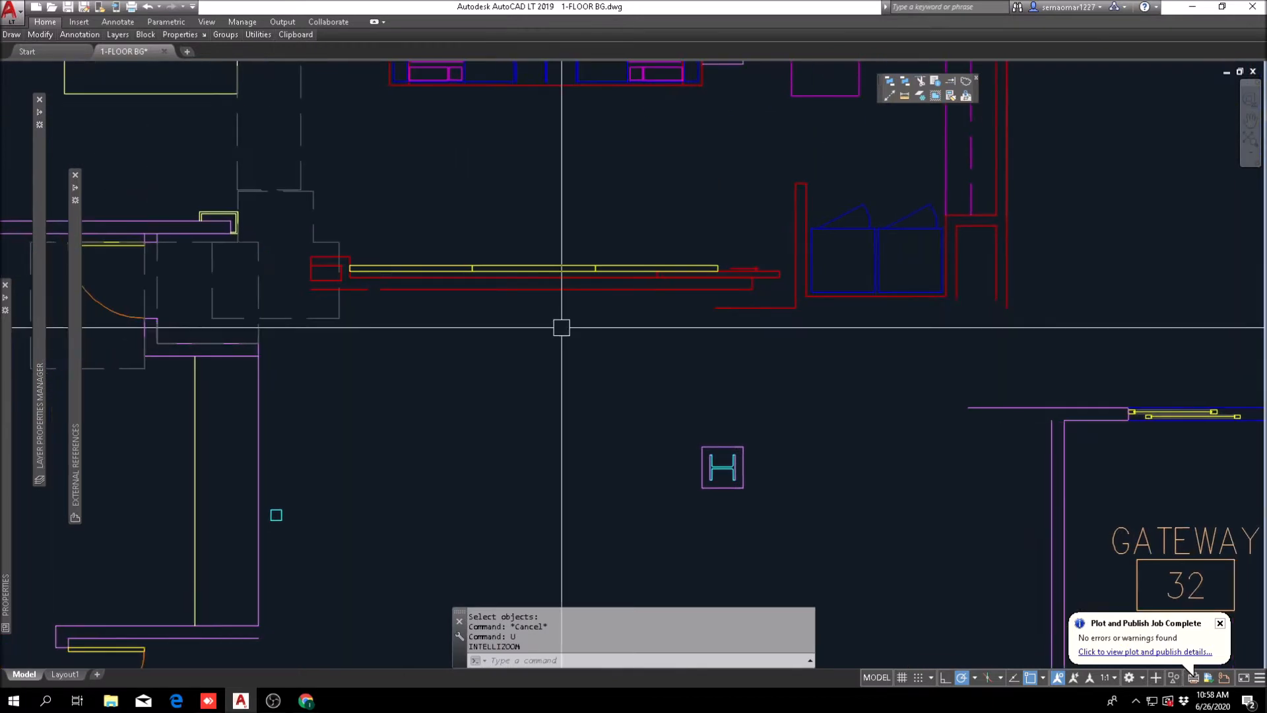
# Step: Move the desk back wall with its yellow panels and the short red line straight down, aligning its top edge with the purple partition's edge
pyautogui.write('m')
pyautogui.press('Return')
pyautogui.click(279, 299)
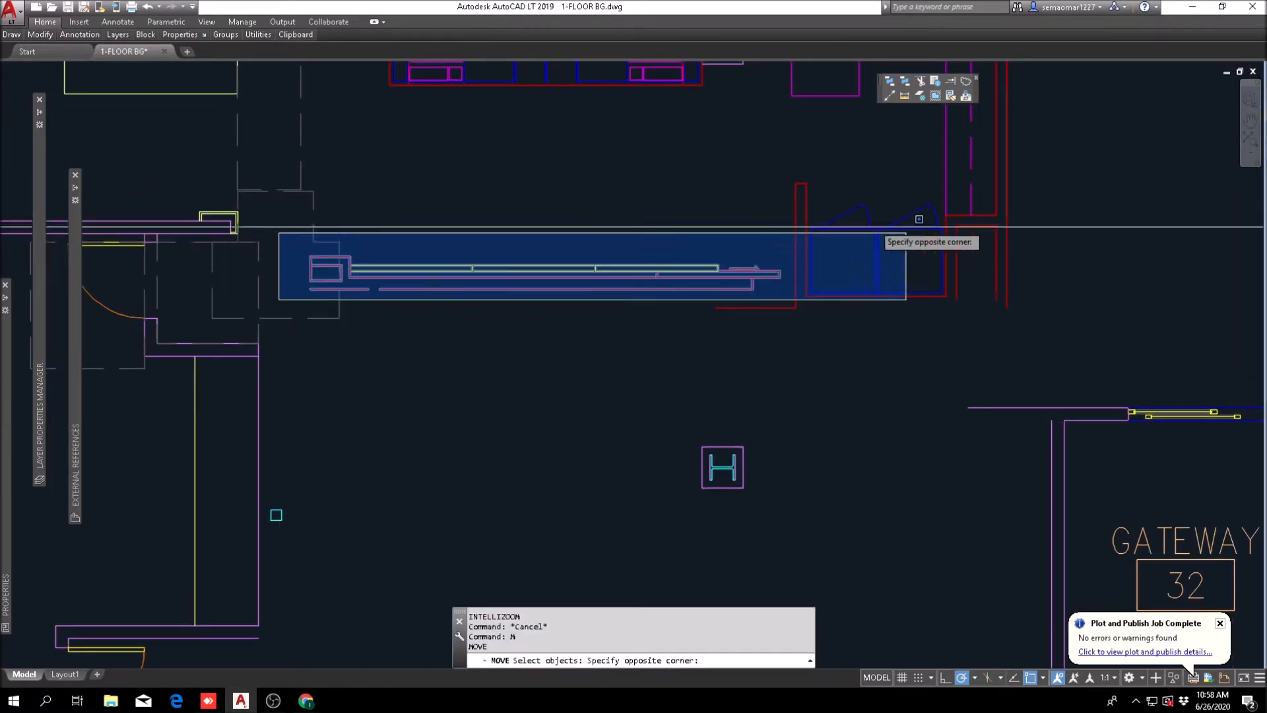
pyautogui.click(786, 242)
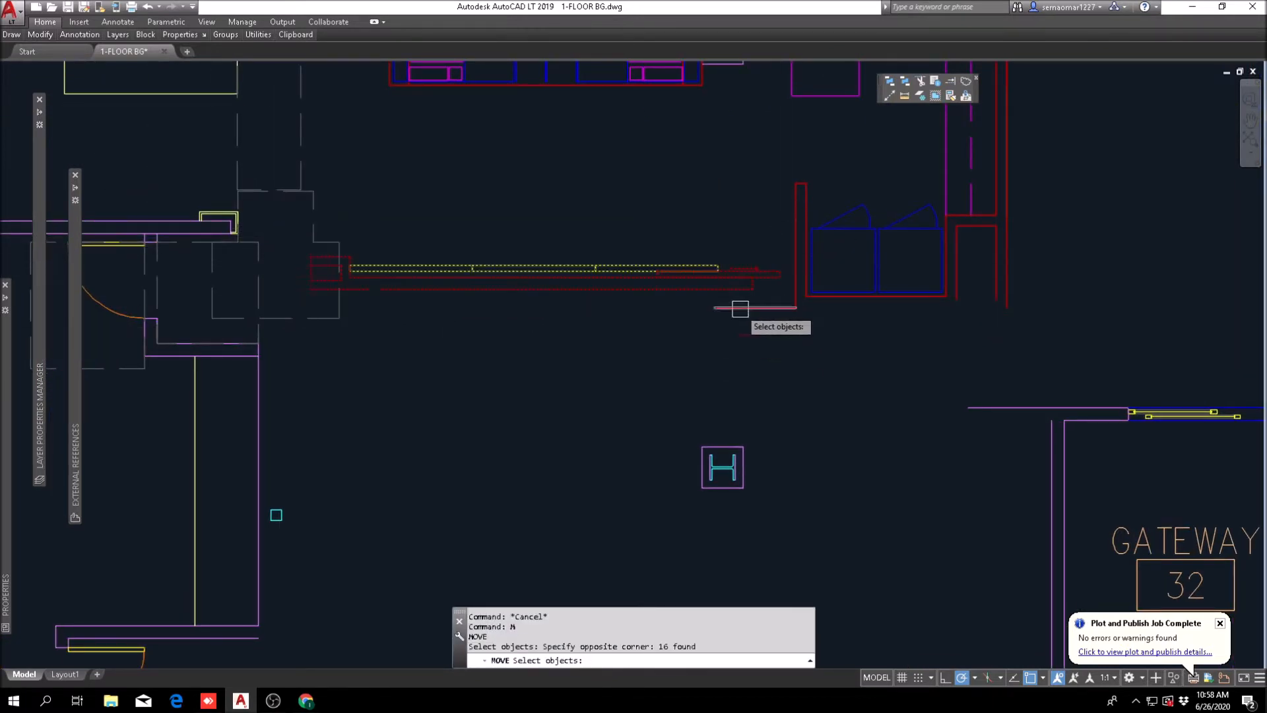
pyautogui.scroll(3, 324, 311)
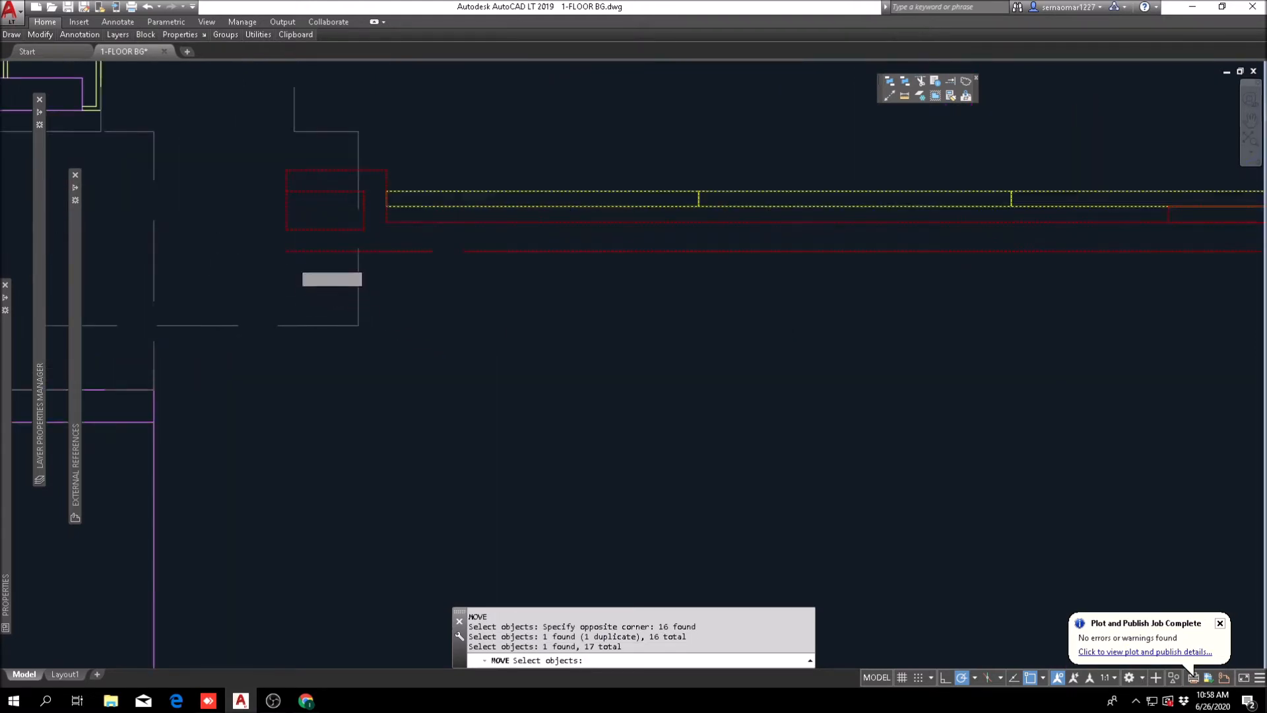
pyautogui.press('Return')
pyautogui.click(286, 170)
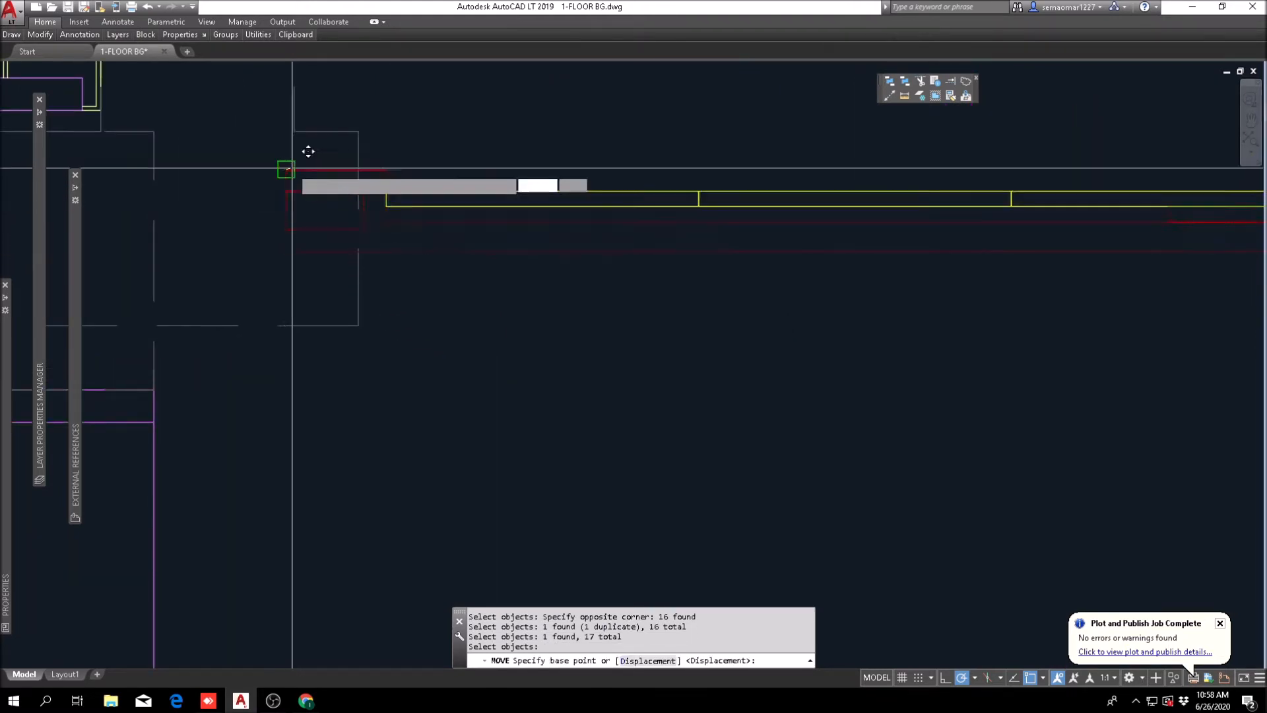
pyautogui.moveTo(238, 378); pyautogui.dragTo(385, 341, button='middle')
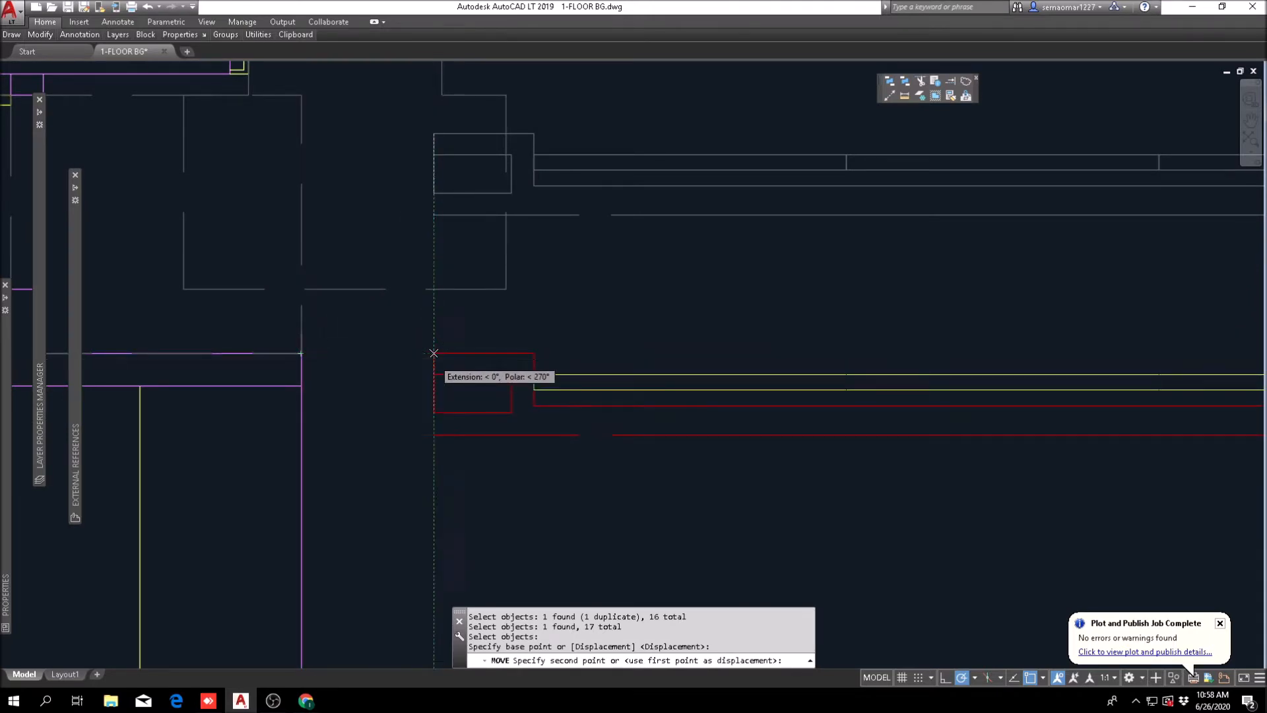
pyautogui.click(433, 357)
pyautogui.press('Escape')
pyautogui.scroll(-6, 404, 360)
pyautogui.moveTo(619, 403); pyautogui.dragTo(497, 408, button='middle')
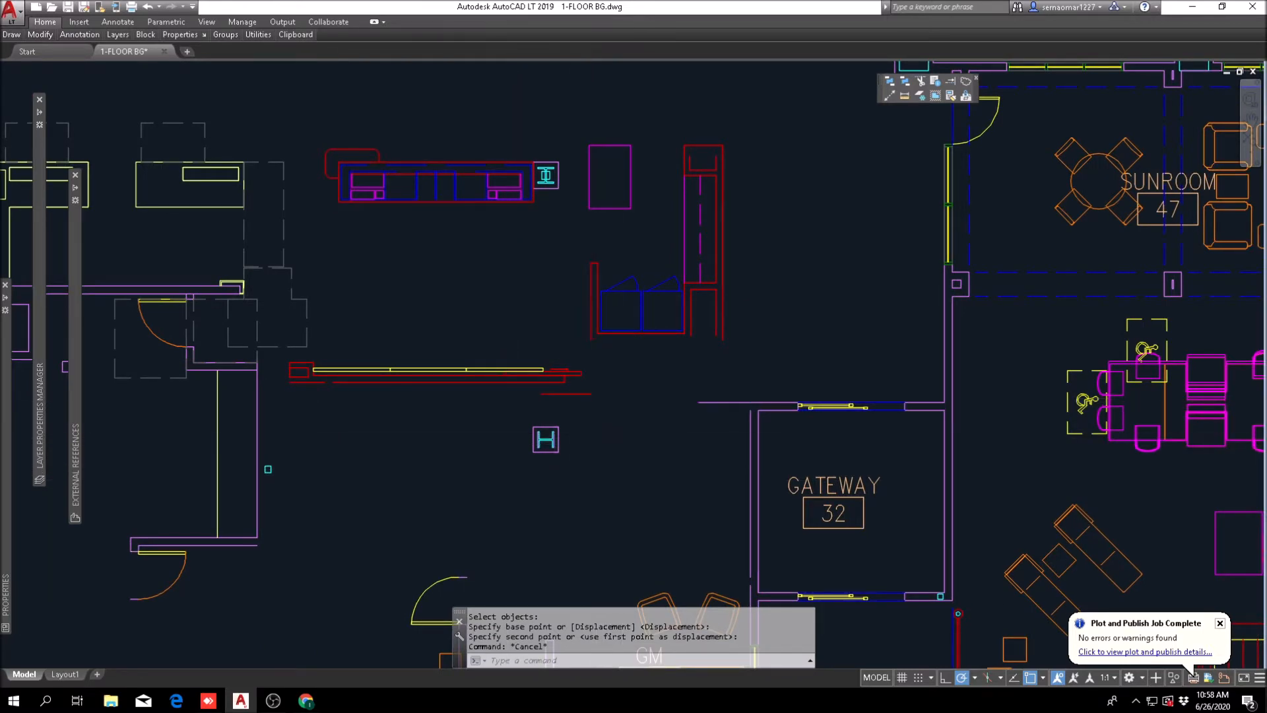
pyautogui.scroll(-4, 458, 390)
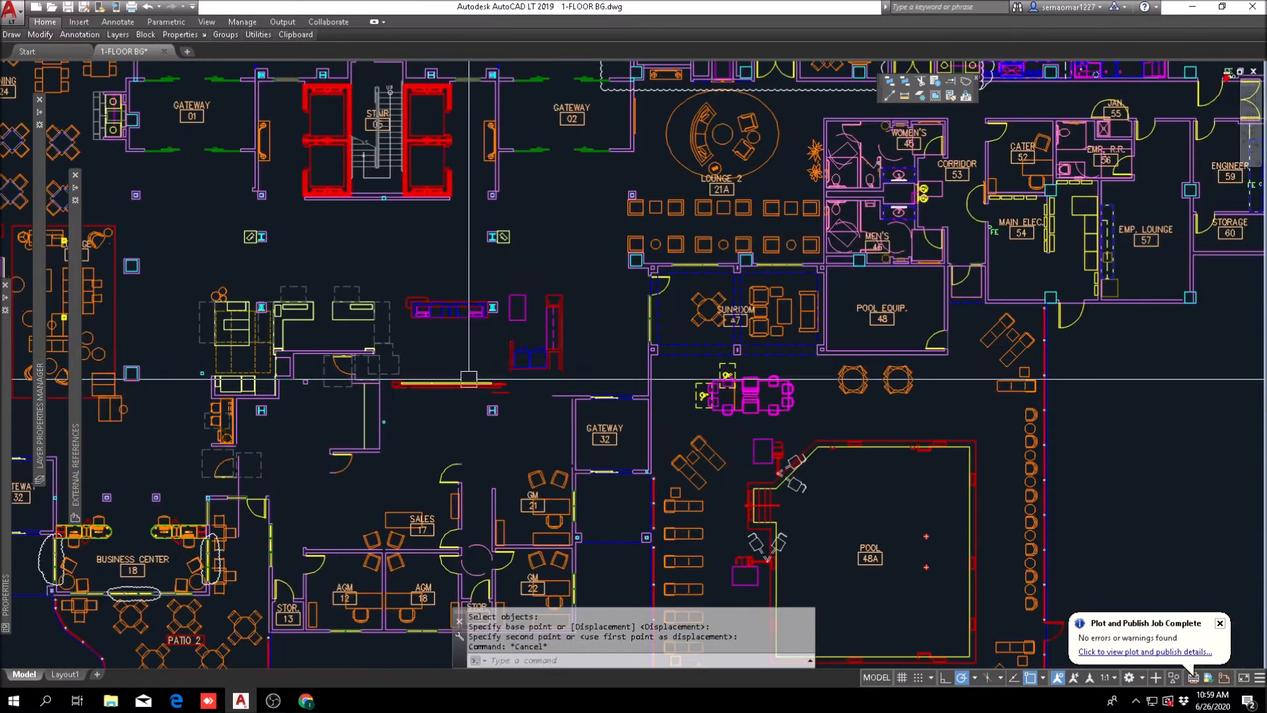
pyautogui.scroll(4, 446, 349)
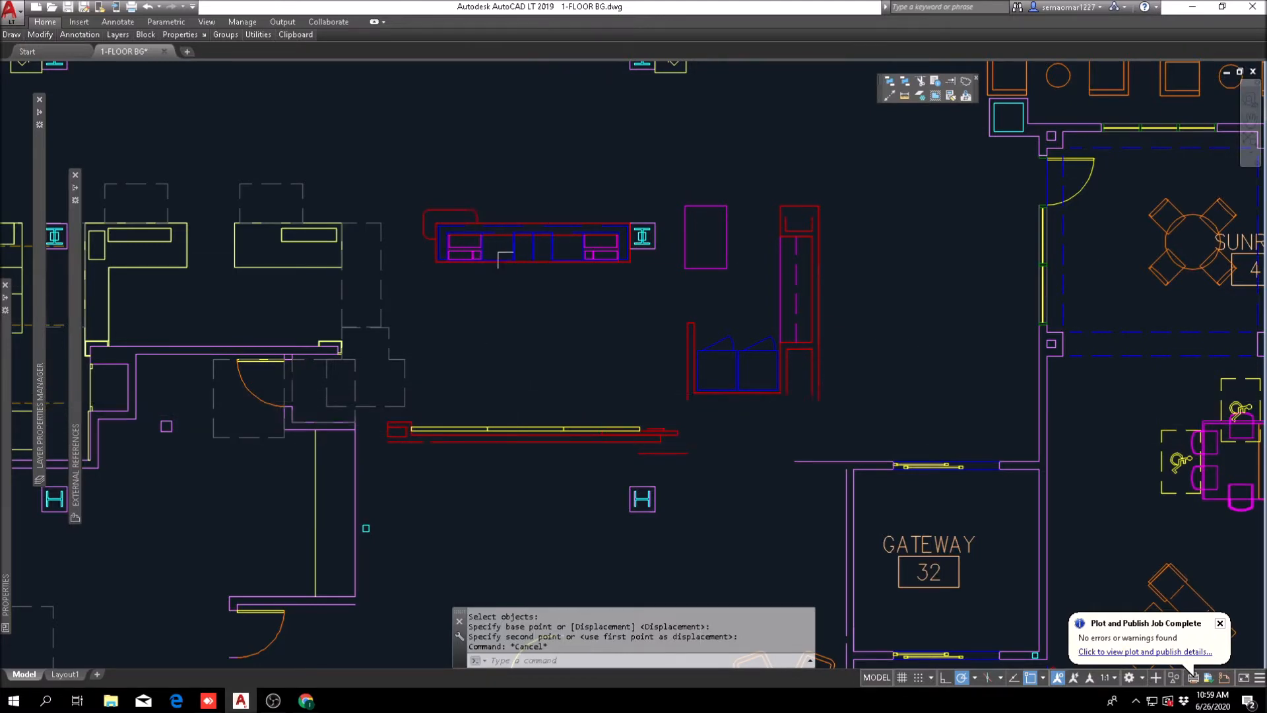
pyautogui.scroll(-8, 590, 448)
pyautogui.moveTo(41, 35)
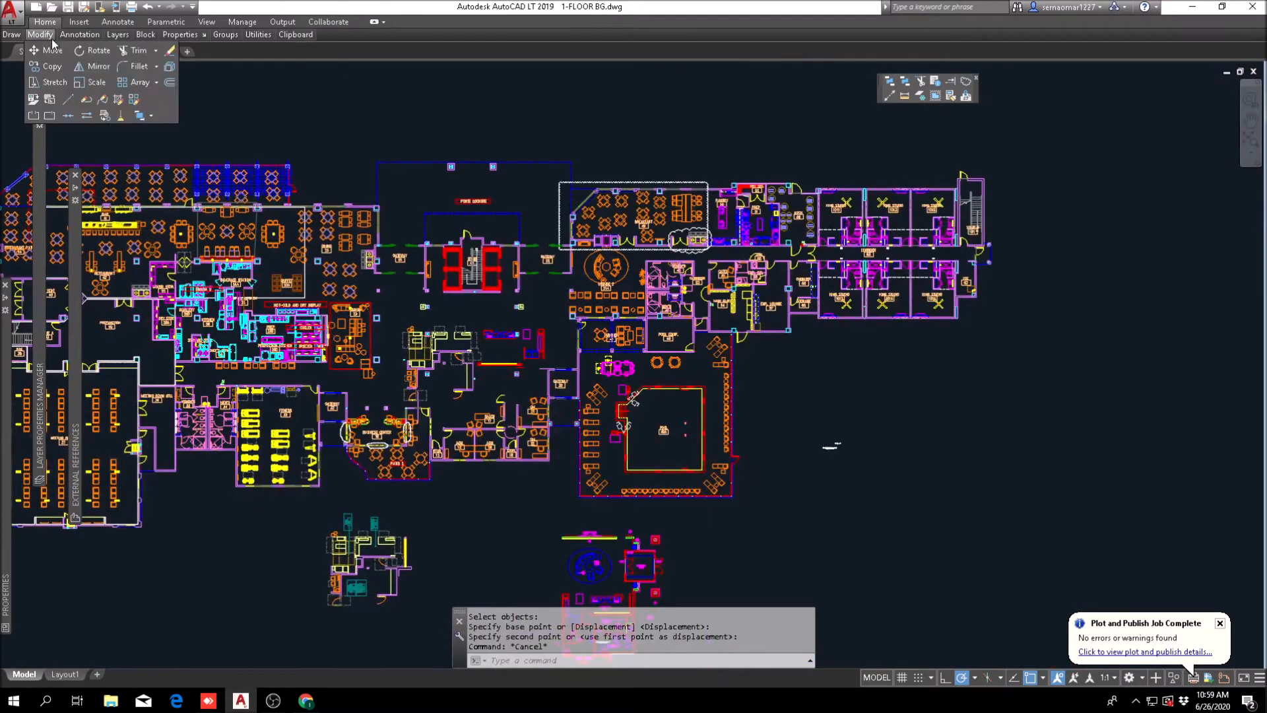
pyautogui.click(60, 69)
pyautogui.scroll(8, 523, 514)
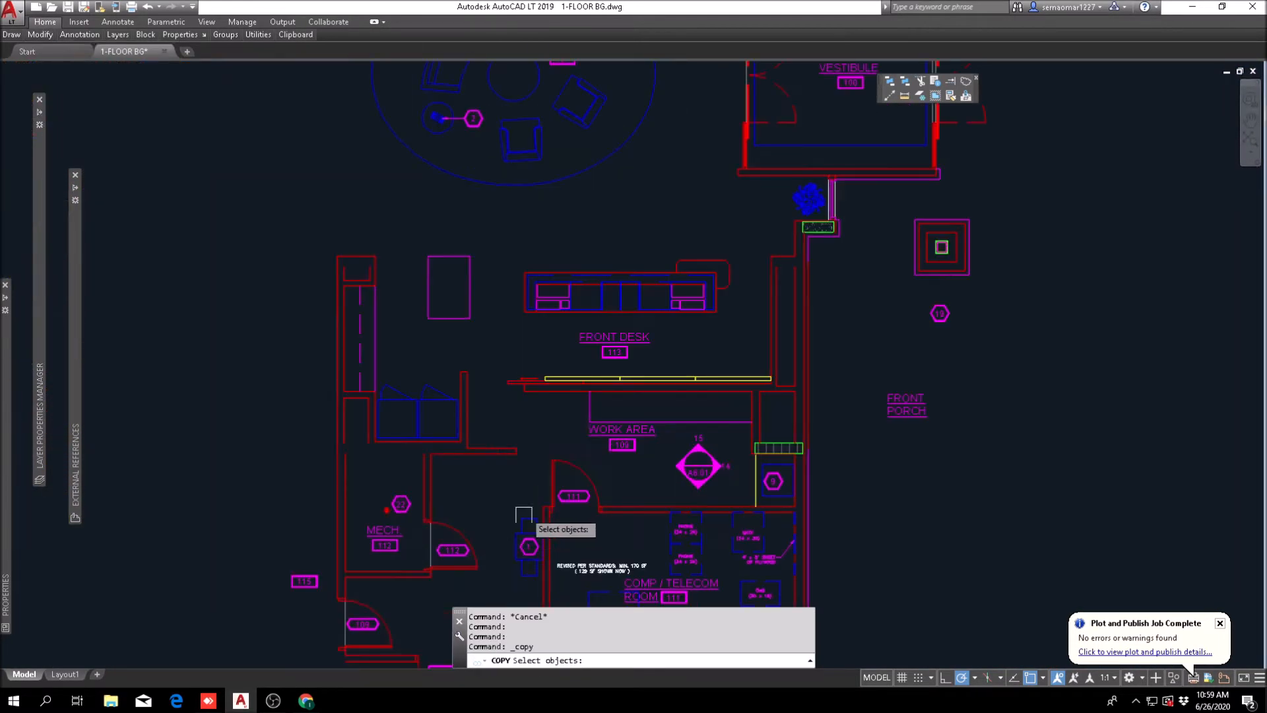
pyautogui.scroll(4, 569, 389)
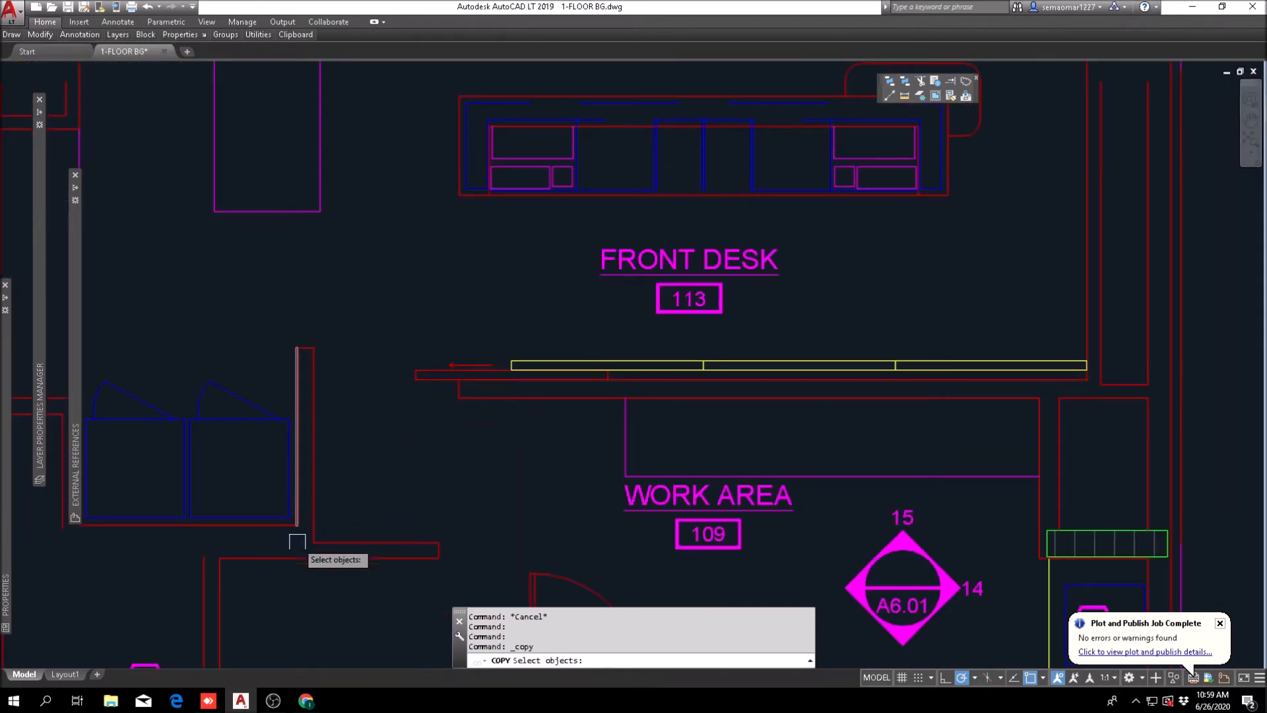
pyautogui.click(633, 353)
pyautogui.scroll(-5, 631, 351)
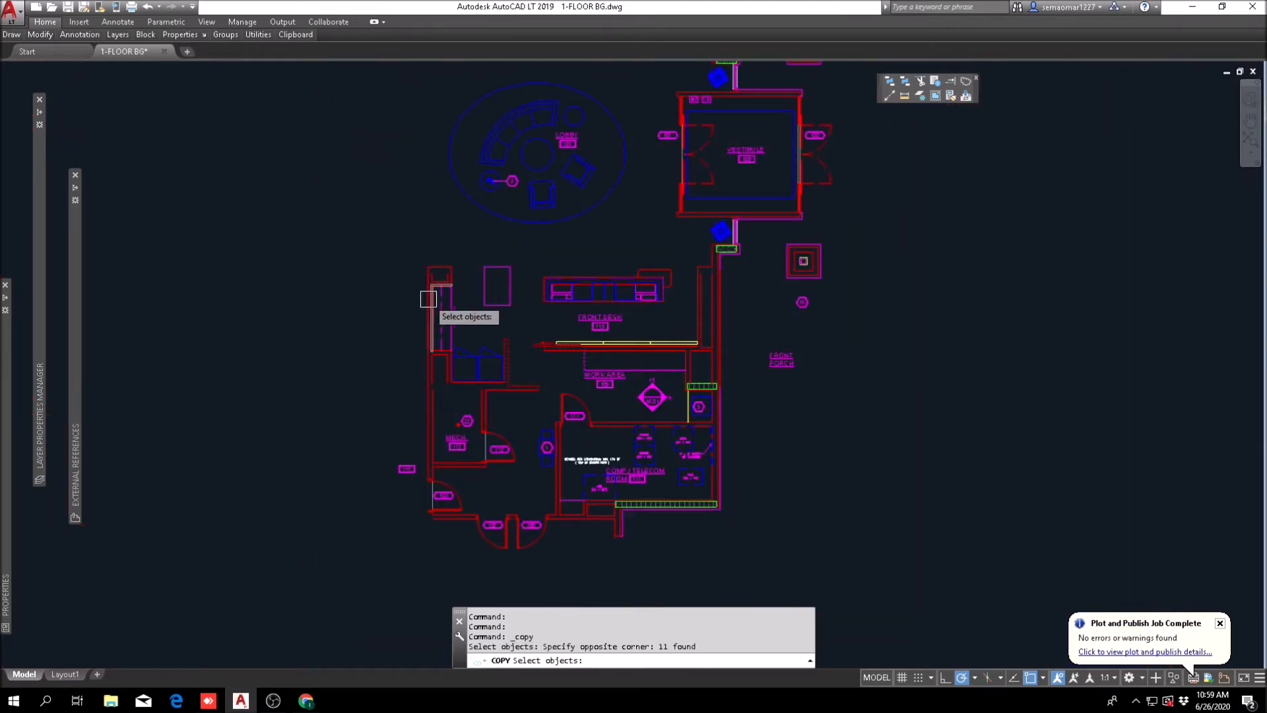
pyautogui.press('Escape')
# Step: Mirror the entire reference lobby and front desk layout about a vertical line beside it, keeping the original
pyautogui.moveTo(39, 34)
pyautogui.click(92, 66)
pyautogui.scroll(-3, 778, 363)
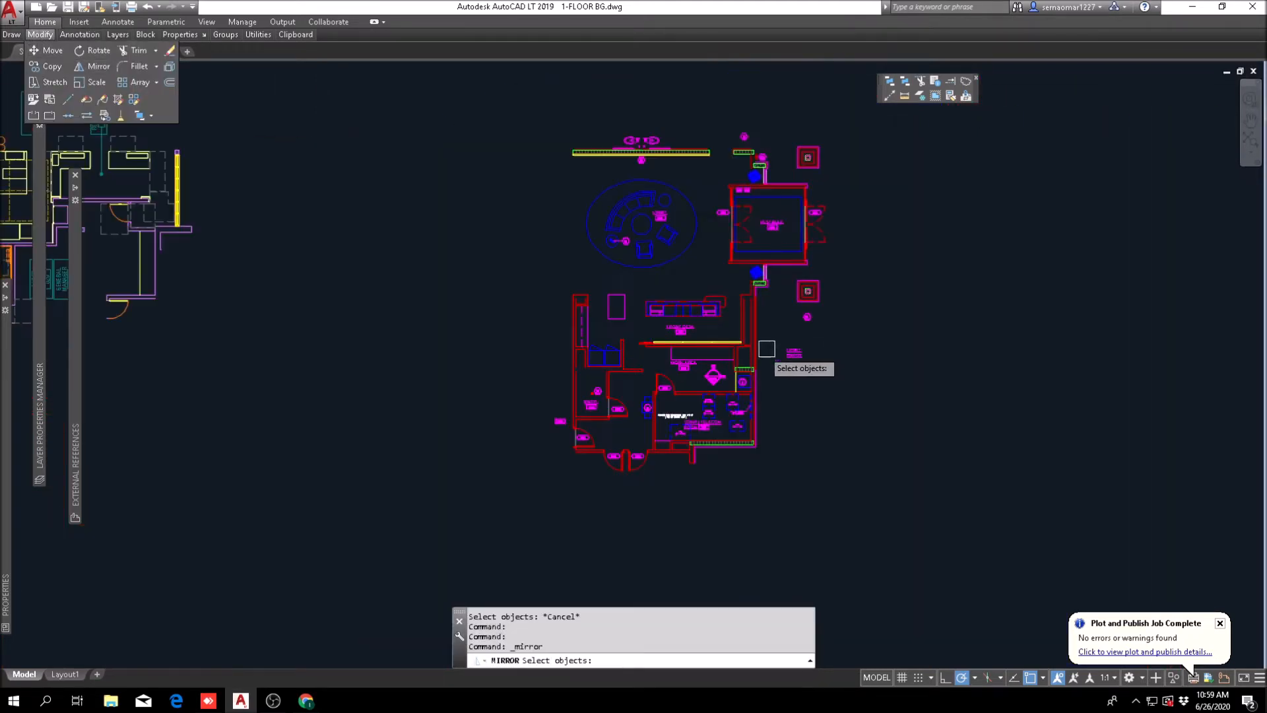
pyautogui.click(514, 532)
pyautogui.click(845, 129)
pyautogui.moveTo(808, 268); pyautogui.dragTo(600, 307, button='middle')
pyautogui.press('Return')
pyautogui.click(657, 425)
pyautogui.click(656, 456)
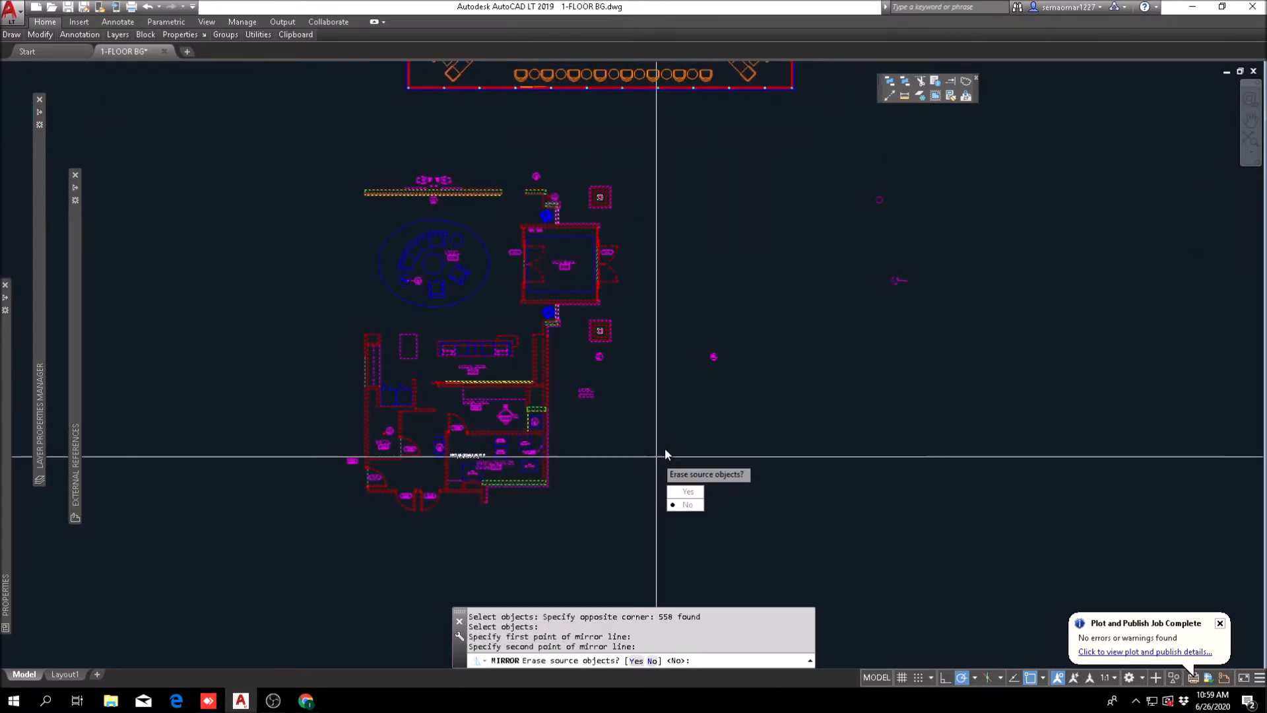
pyautogui.press('Return')
pyautogui.press('Escape')
pyautogui.press('Escape')
pyautogui.press('Escape')
# Step: Erase the FRONT DESK 113 label between the desk and back wall of the mirrored reference layout
pyautogui.scroll(10, 755, 420)
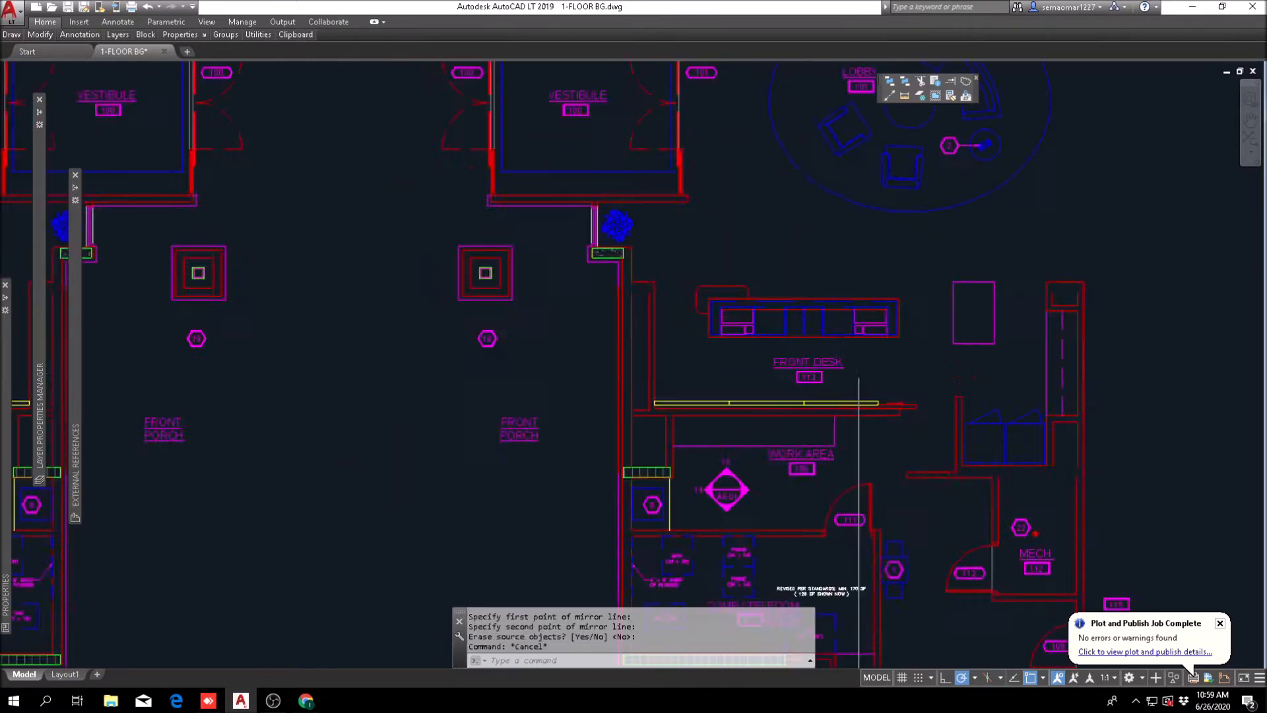
pyautogui.write('e')
pyautogui.press('Return')
pyautogui.click(653, 307)
pyautogui.click(426, 392)
pyautogui.scroll(-4, 565, 353)
pyautogui.press('Escape')
pyautogui.scroll(-4, 321, 272)
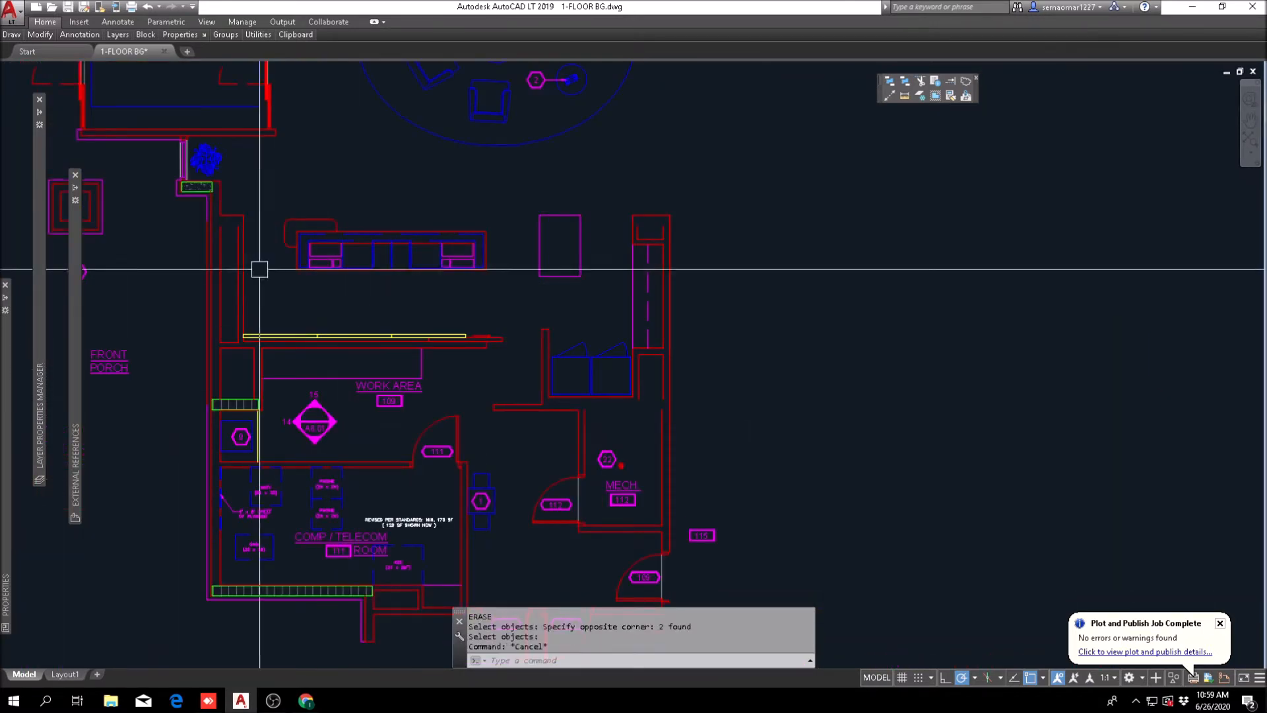
# Step: Copy the mirrored back wall with yellow panels and the L-shaped wall into the lobby, aligned by the front desk's lower-left corner
pyautogui.moveTo(40, 34)
pyautogui.click(52, 66)
pyautogui.scroll(5, 230, 381)
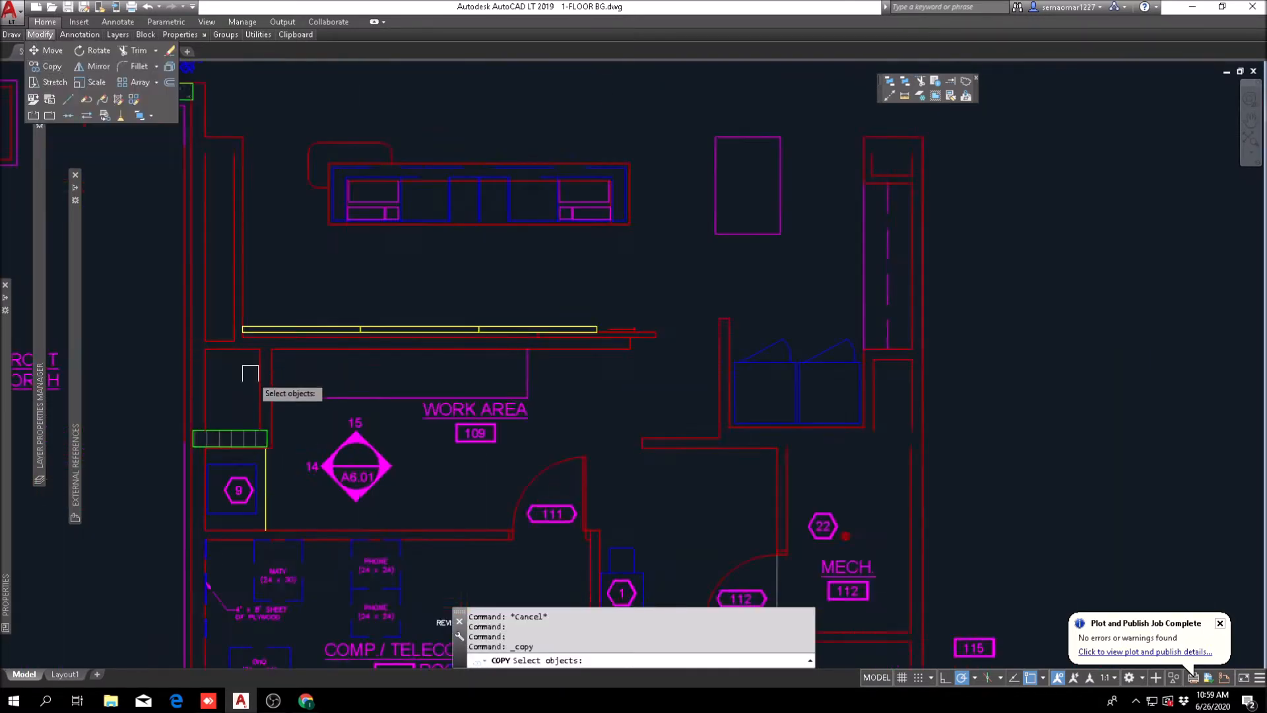
pyautogui.click(1083, 198)
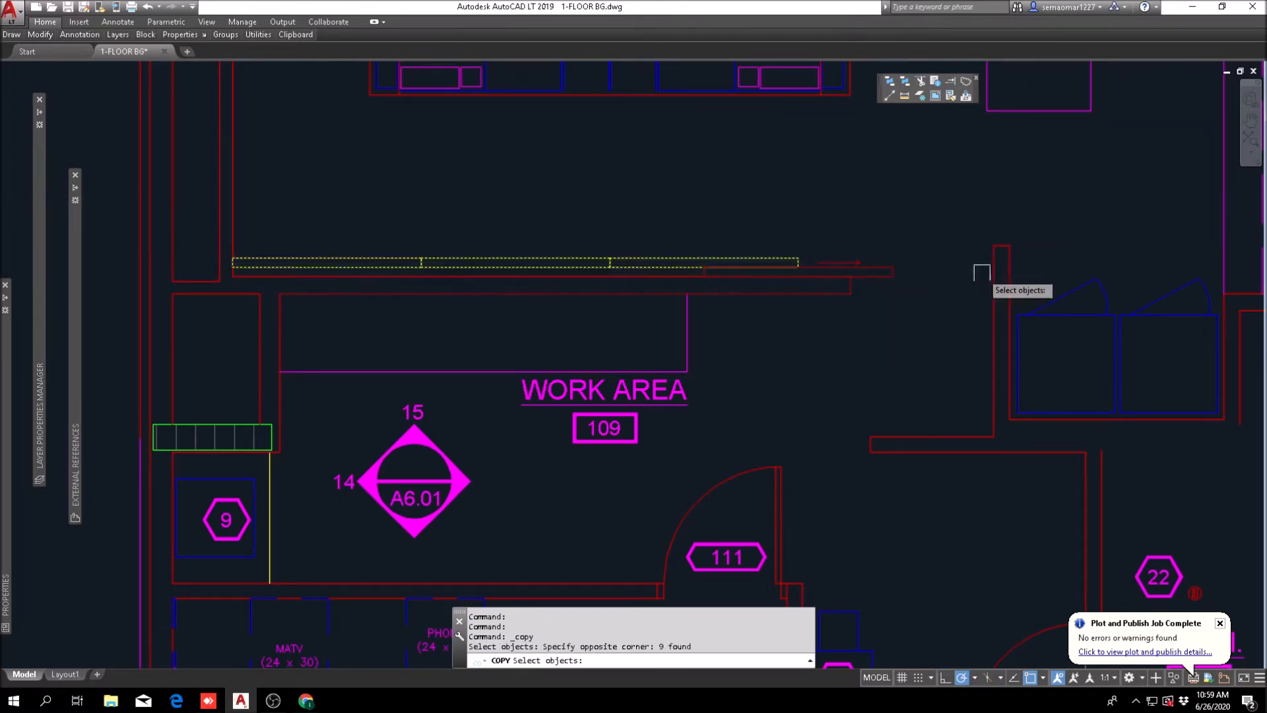
pyautogui.click(804, 491)
pyautogui.click(1017, 197)
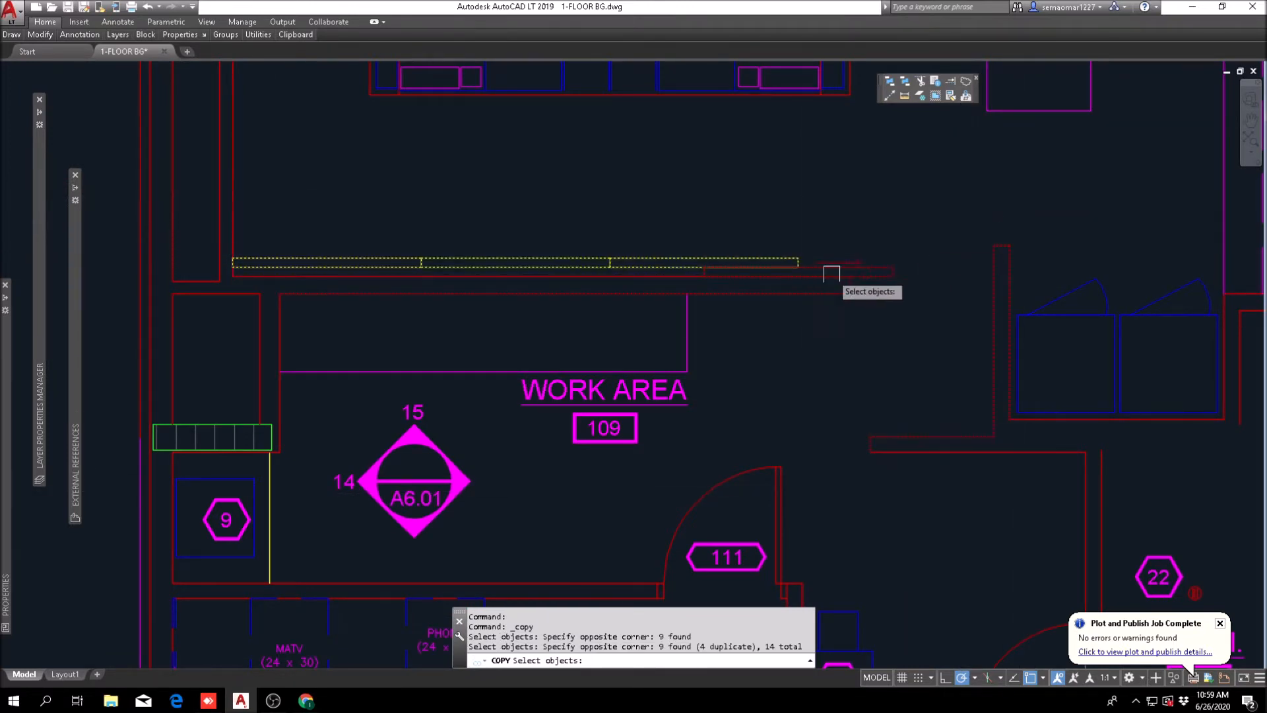
pyautogui.scroll(-5, 851, 269)
pyautogui.moveTo(802, 237); pyautogui.dragTo(744, 352, button='middle')
pyautogui.scroll(2, 745, 351)
pyautogui.scroll(4, 538, 305)
pyautogui.press('Return')
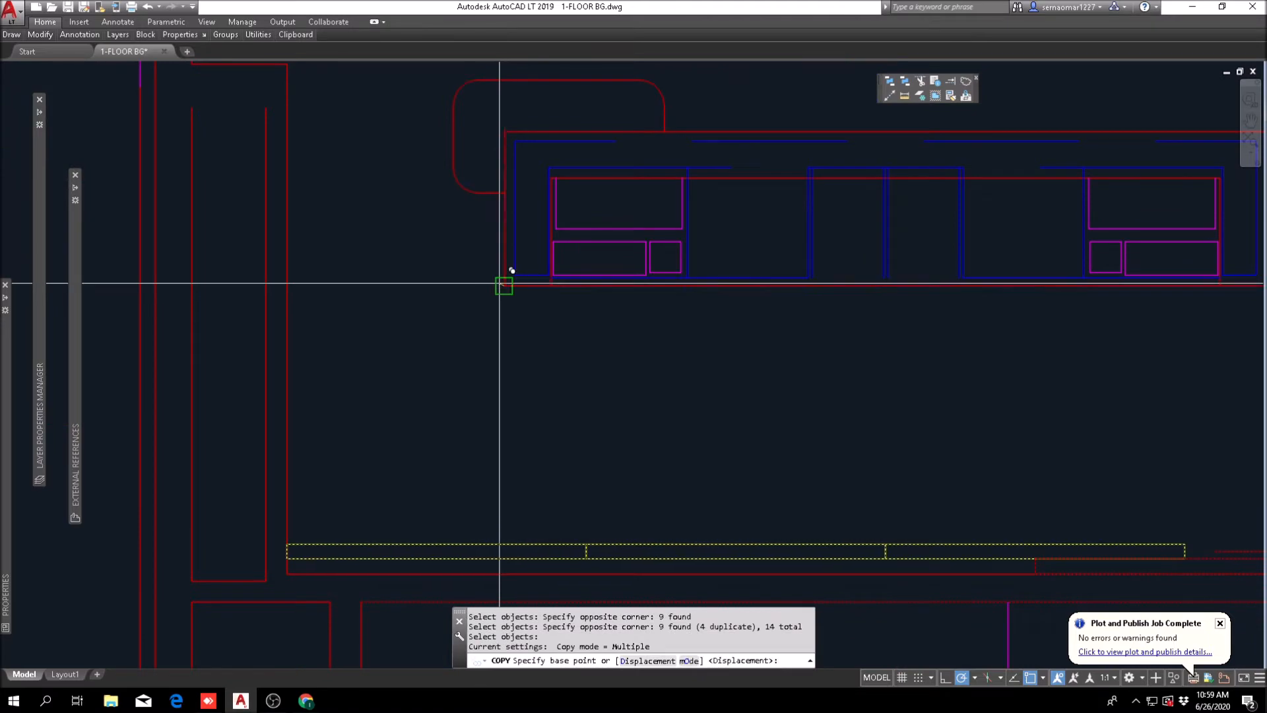
pyautogui.click(505, 285)
pyautogui.scroll(-6, 803, 472)
pyautogui.scroll(-6, 803, 466)
pyautogui.moveTo(410, 130); pyautogui.dragTo(481, 325, button='middle')
pyautogui.scroll(2, 481, 225)
pyautogui.scroll(6, 433, 249)
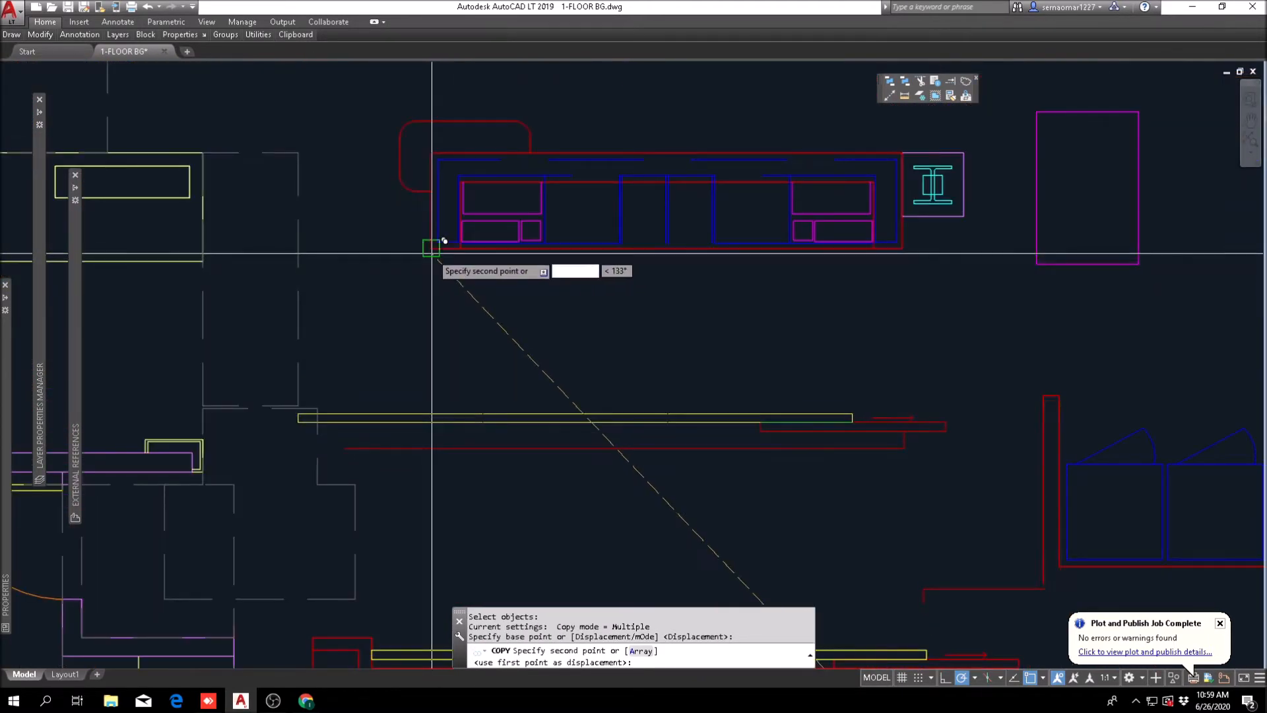
pyautogui.click(431, 248)
pyautogui.scroll(-4, 541, 310)
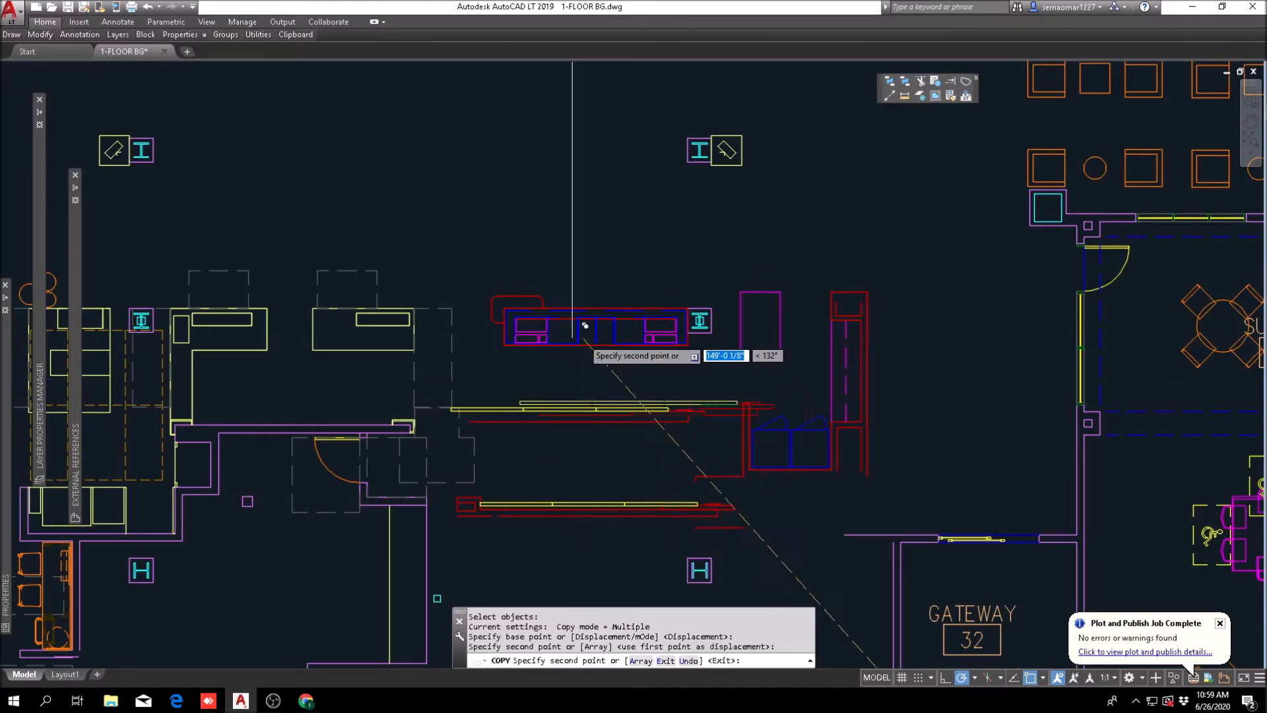
# Step: Undo the placed copy of the back wall and L-shaped wall and end the Copy command
pyautogui.write('u')
pyautogui.press('Return')
pyautogui.scroll(-2, 501, 341)
pyautogui.scroll(2, 592, 443)
pyautogui.scroll(-2, 397, 249)
pyautogui.scroll(-3, 397, 250)
pyautogui.press('Escape')
pyautogui.press('Escape')
# Step: Copy the mirrored back wall, L-shaped wall and vertical side wall into the lobby, matching the lower-left corners of the front desks
pyautogui.moveTo(44, 36)
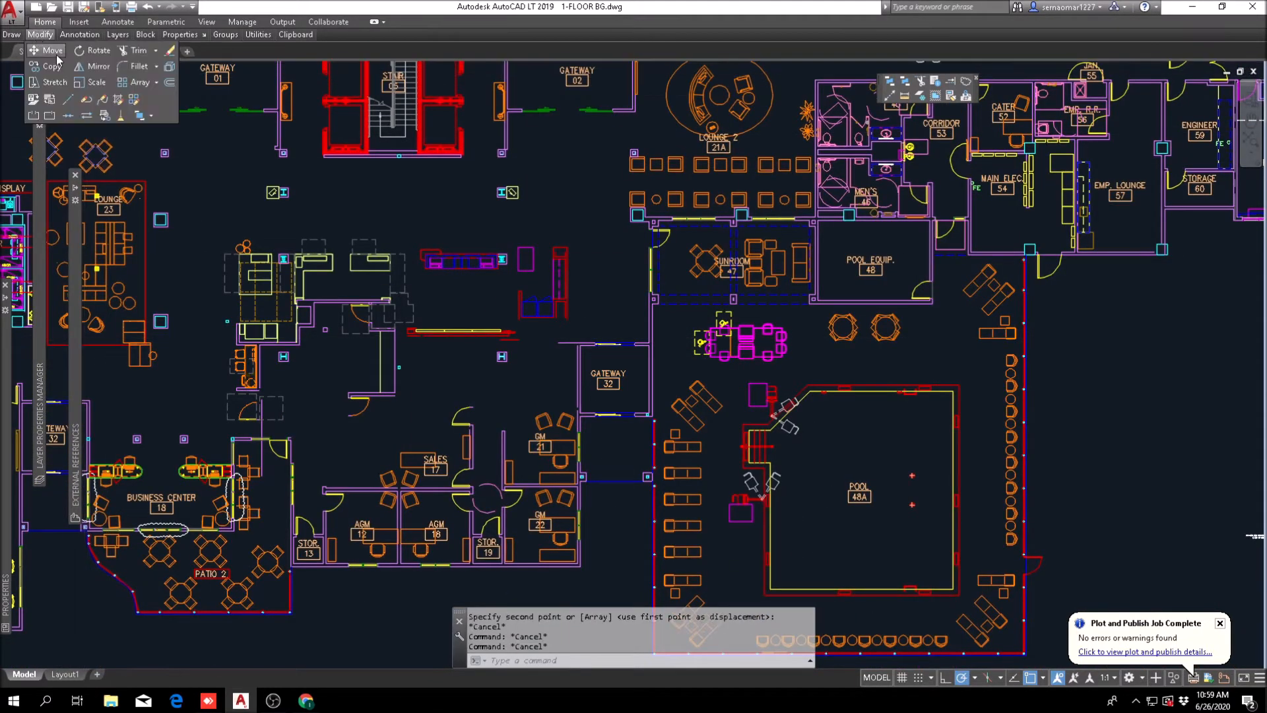
pyautogui.click(52, 66)
pyautogui.scroll(-2, 837, 540)
pyautogui.moveTo(837, 540); pyautogui.dragTo(340, 153, button='middle')
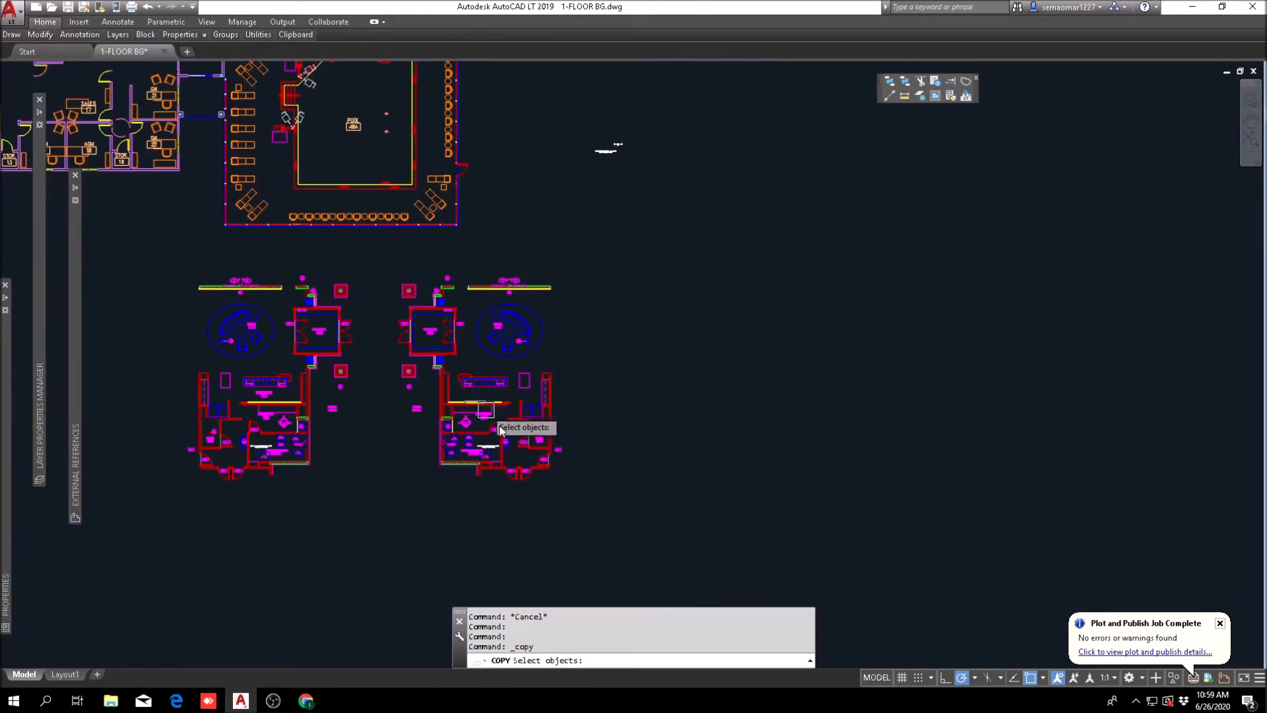
pyautogui.scroll(5, 507, 412)
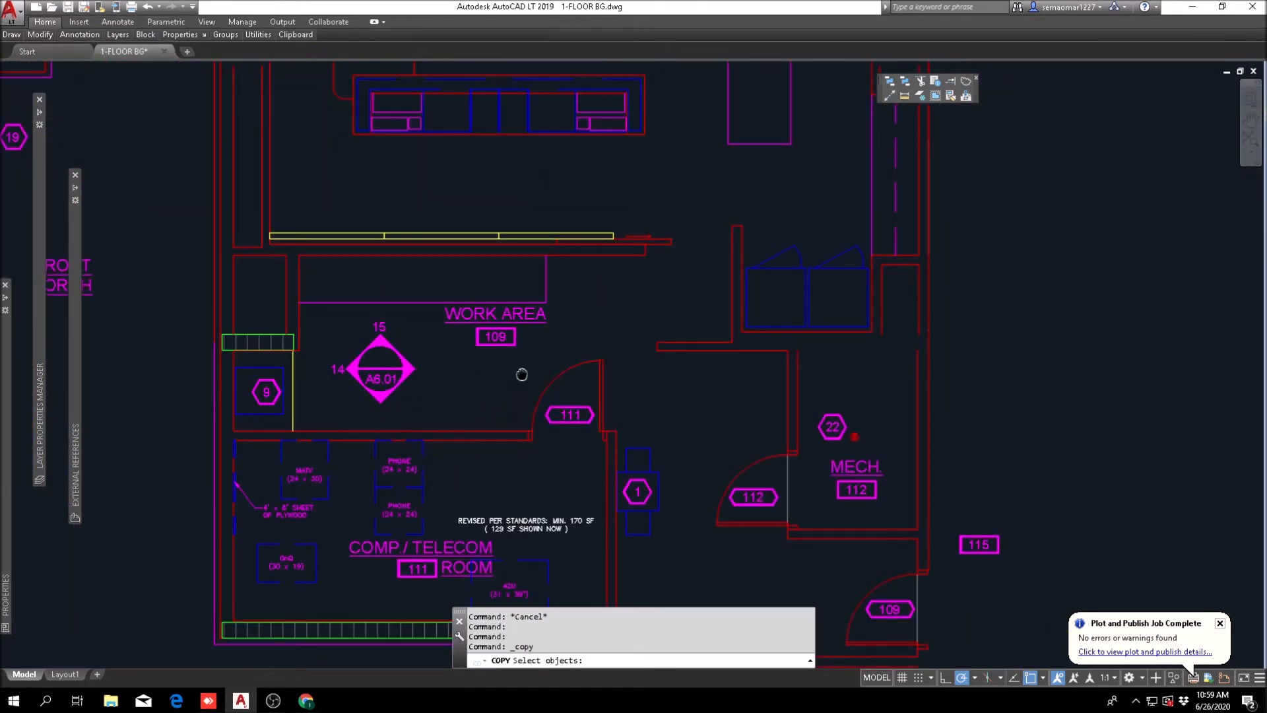
pyautogui.moveTo(521, 374); pyautogui.dragTo(302, 474, button='middle')
pyautogui.scroll(4, 249, 490)
pyautogui.scroll(-2, 285, 466)
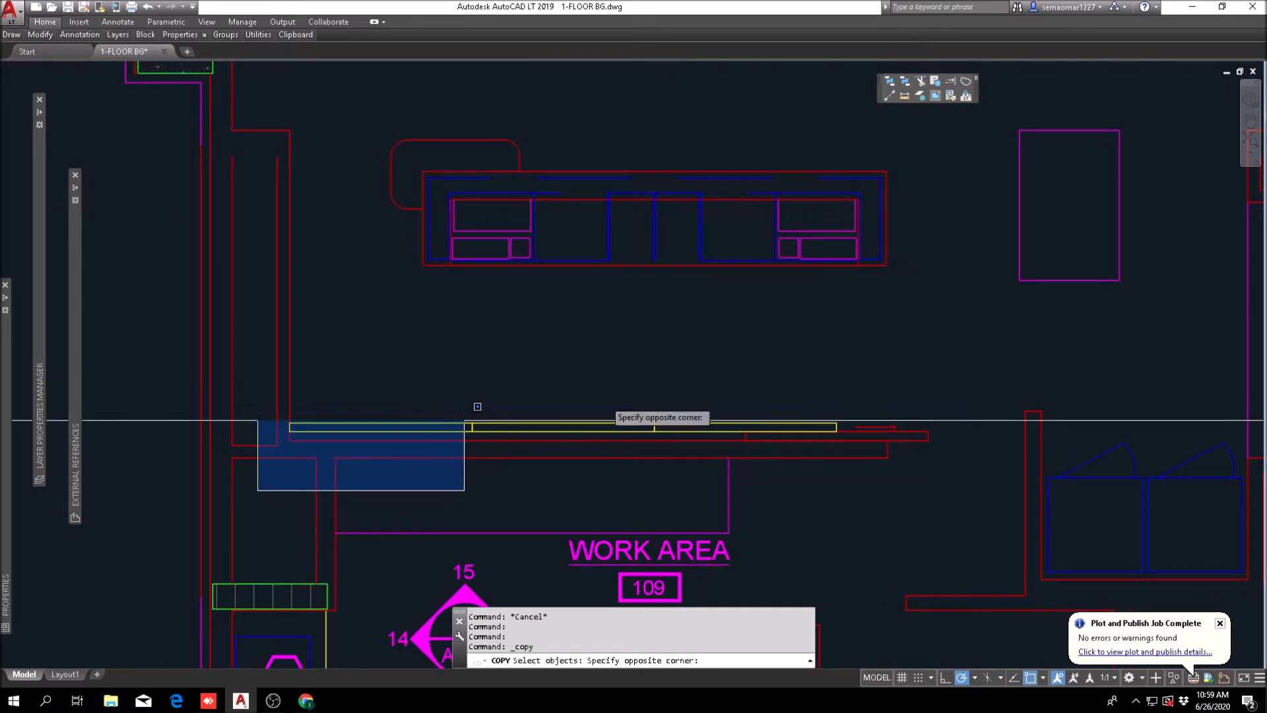
pyautogui.click(1064, 376)
pyautogui.moveTo(964, 495); pyautogui.dragTo(898, 355, button='middle')
pyautogui.click(907, 414)
pyautogui.click(808, 482)
pyautogui.scroll(-4, 621, 393)
pyautogui.moveTo(423, 323); pyautogui.dragTo(443, 361, button='middle')
pyautogui.scroll(2, 478, 342)
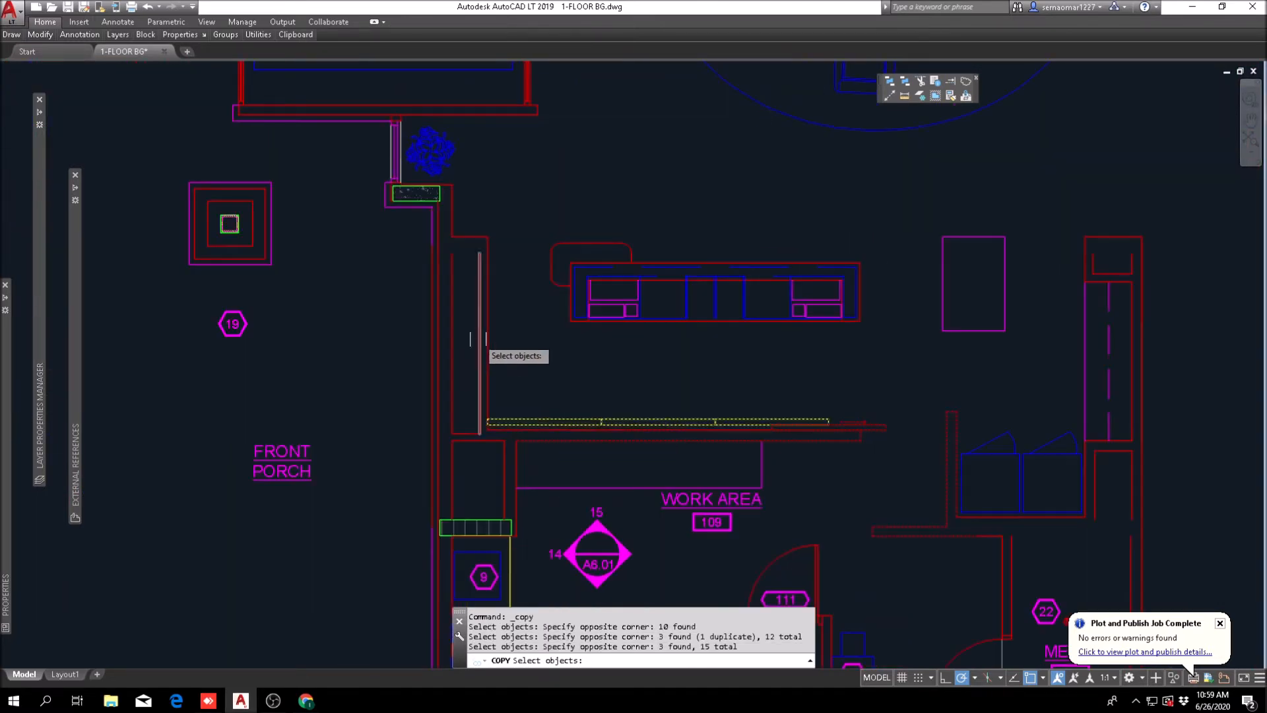
pyautogui.click(464, 389)
pyautogui.press('Return')
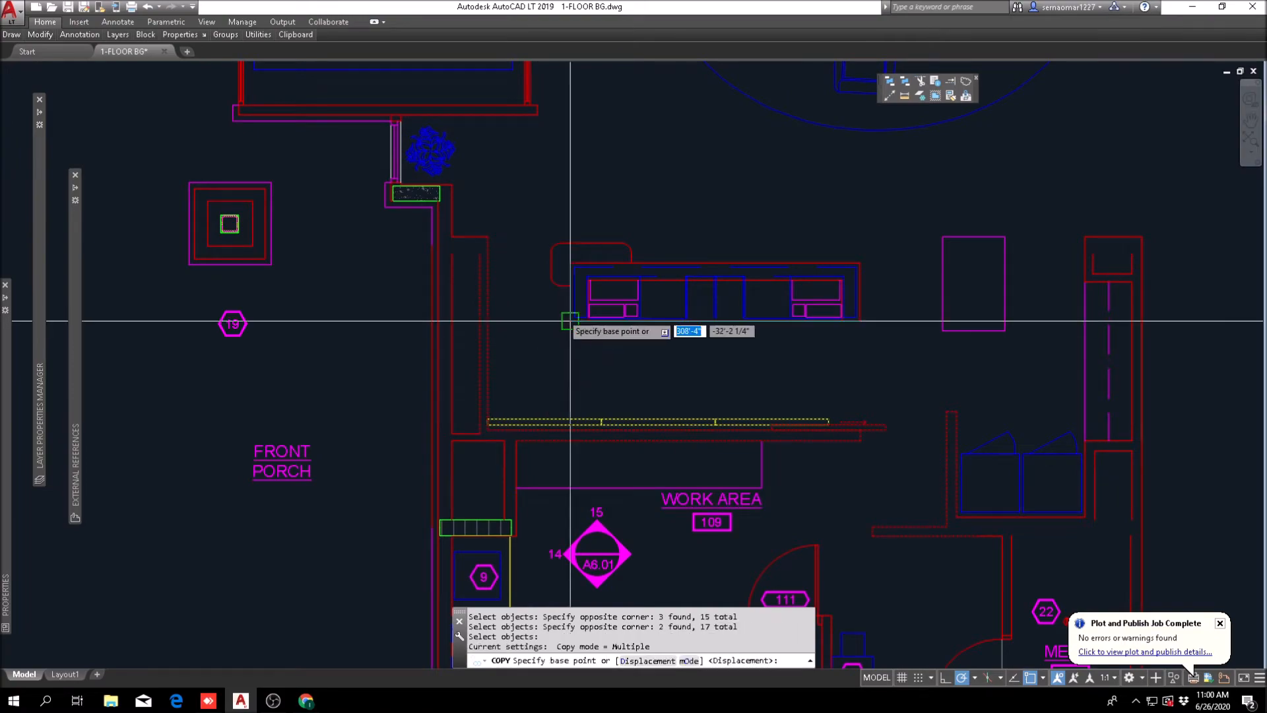
pyautogui.click(571, 320)
pyautogui.scroll(-10, 587, 395)
pyautogui.moveTo(456, 314); pyautogui.dragTo(621, 433, button='middle')
pyautogui.scroll(10, 594, 422)
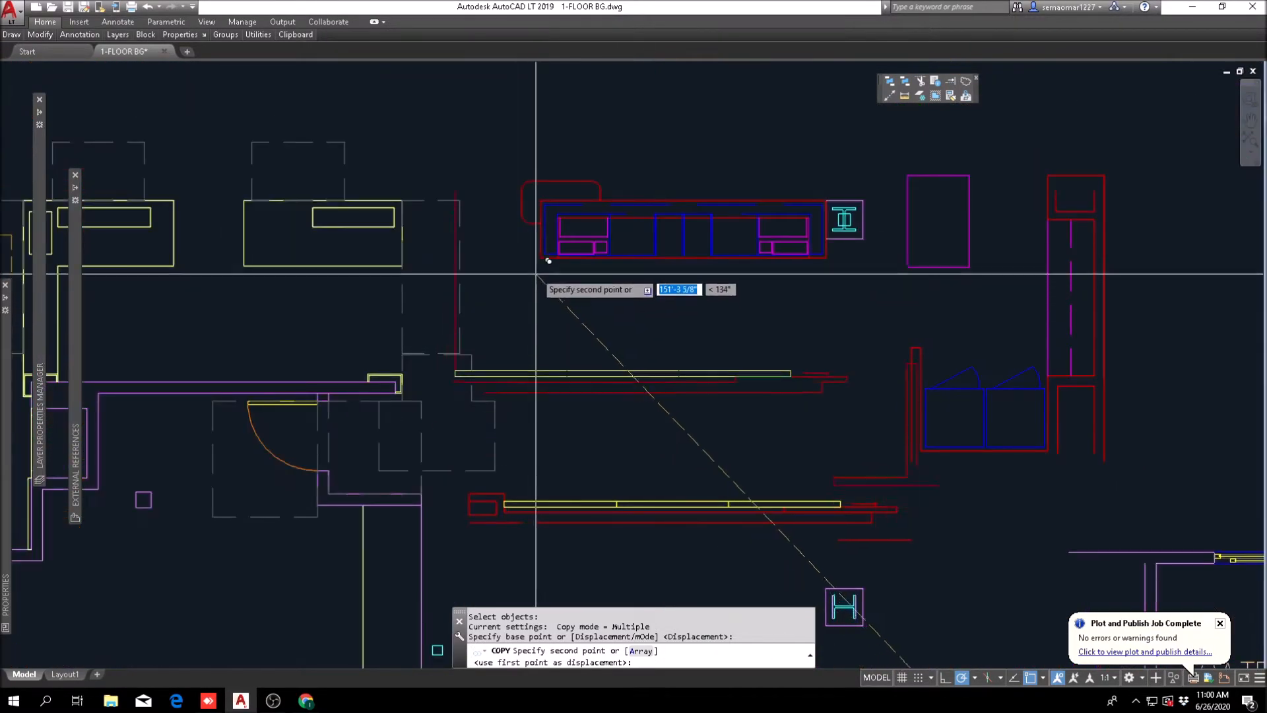
pyautogui.scroll(2, 538, 274)
pyautogui.click(540, 253)
pyautogui.scroll(-2, 565, 329)
pyautogui.scroll(-2, 566, 346)
pyautogui.press('Escape')
pyautogui.press('Escape')
pyautogui.scroll(2, 294, 425)
pyautogui.write('E')
pyautogui.press('Return')
pyautogui.scroll(2, 294, 422)
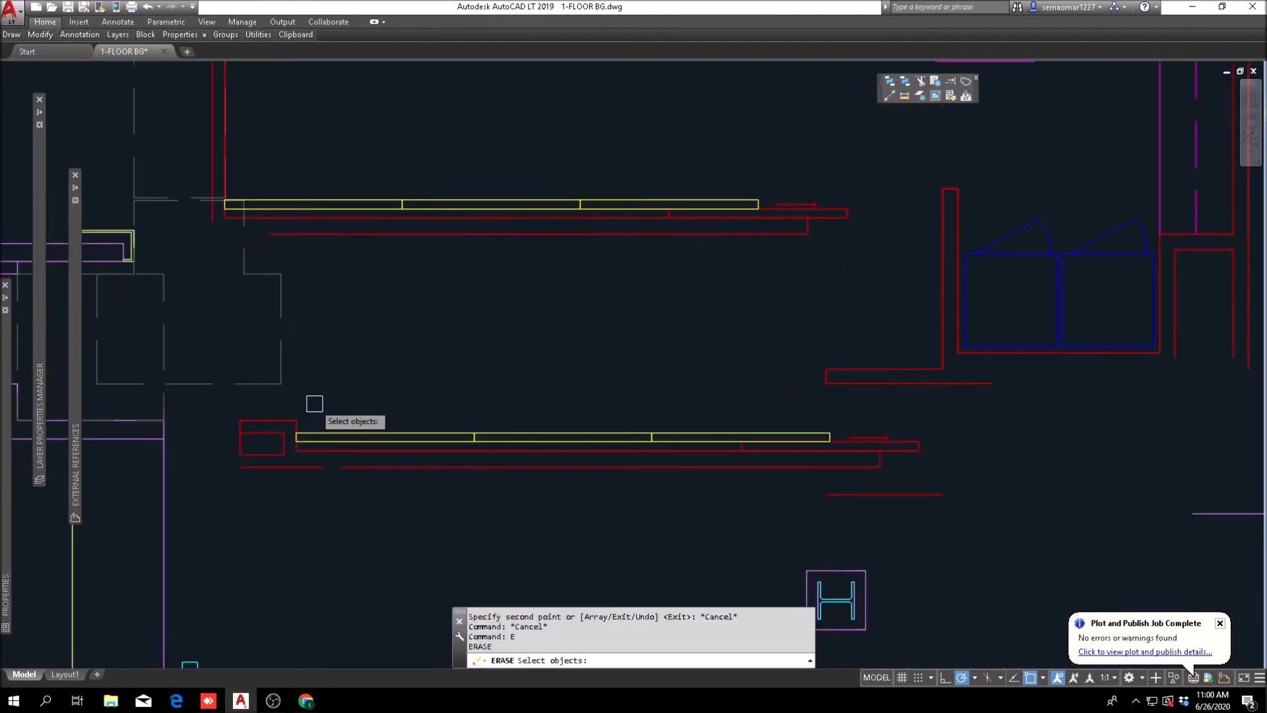
pyautogui.scroll(-2, 314, 406)
pyautogui.scroll(-3, 367, 443)
pyautogui.moveTo(333, 451); pyautogui.dragTo(340, 449, button='middle')
pyautogui.scroll(-2, 314, 443)
pyautogui.moveTo(259, 455); pyautogui.dragTo(593, 464, button='middle')
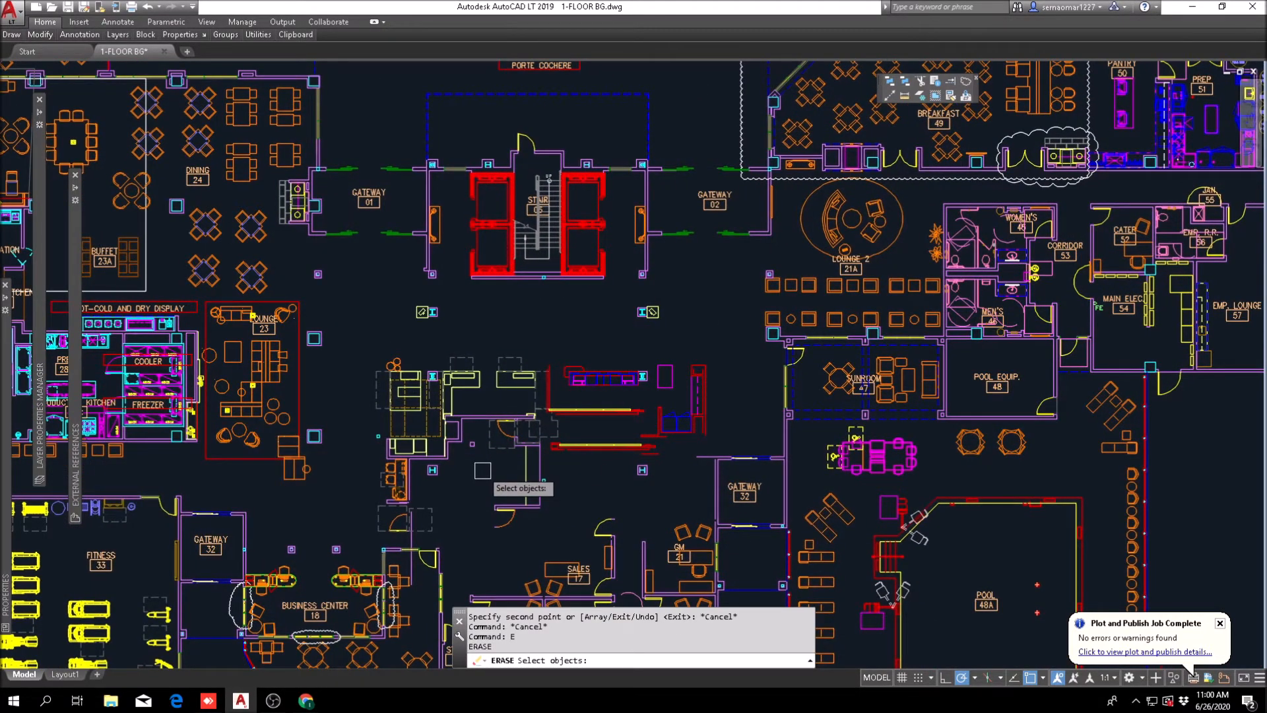
pyautogui.scroll(3, 396, 406)
pyautogui.press('Escape')
pyautogui.press('Escape')
# Step: Examine how the copied front desk walls fit between the lobby columns and the existing yellow desks
pyautogui.scroll(-3, 429, 396)
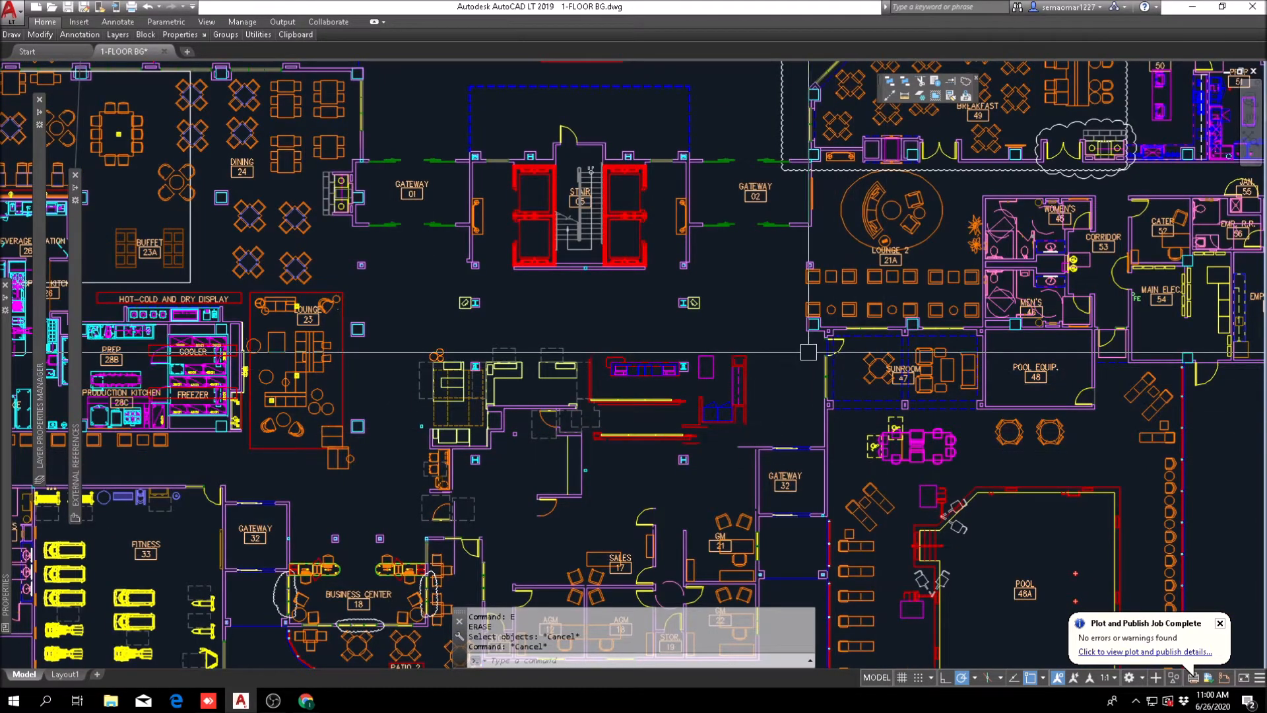
pyautogui.scroll(2, 673, 413)
pyautogui.scroll(4, 557, 386)
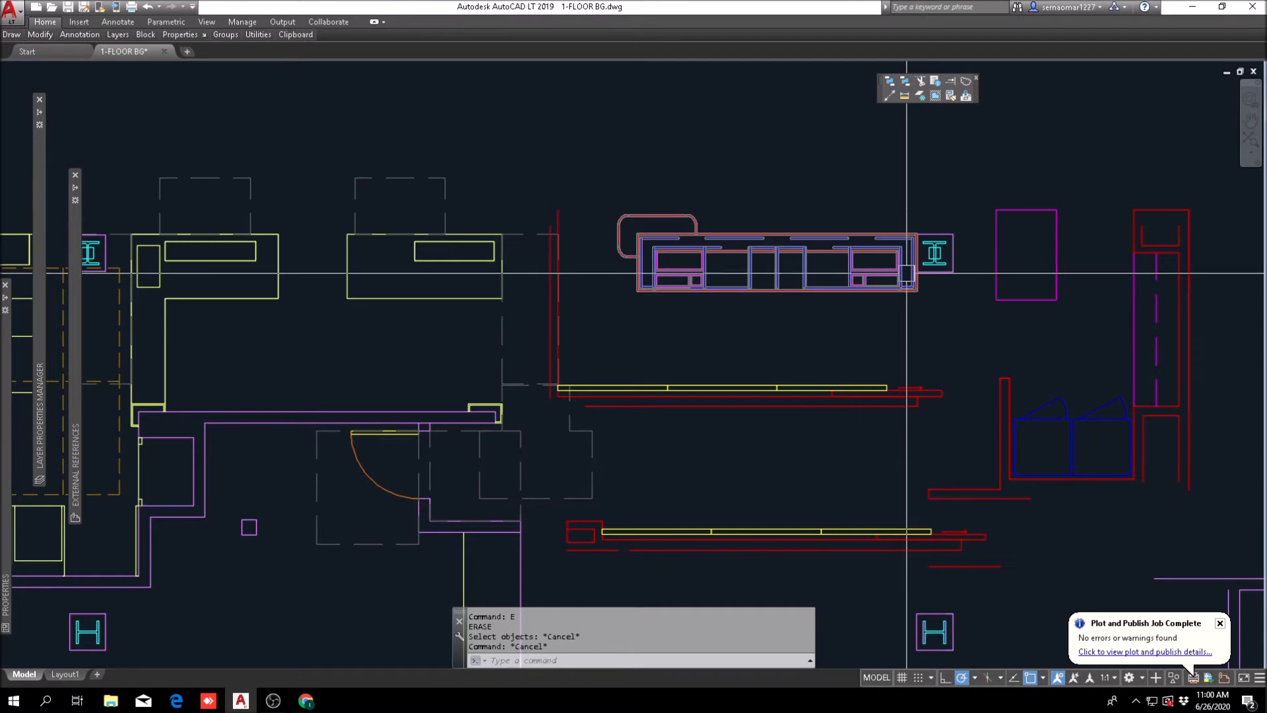
pyautogui.scroll(-4, 604, 453)
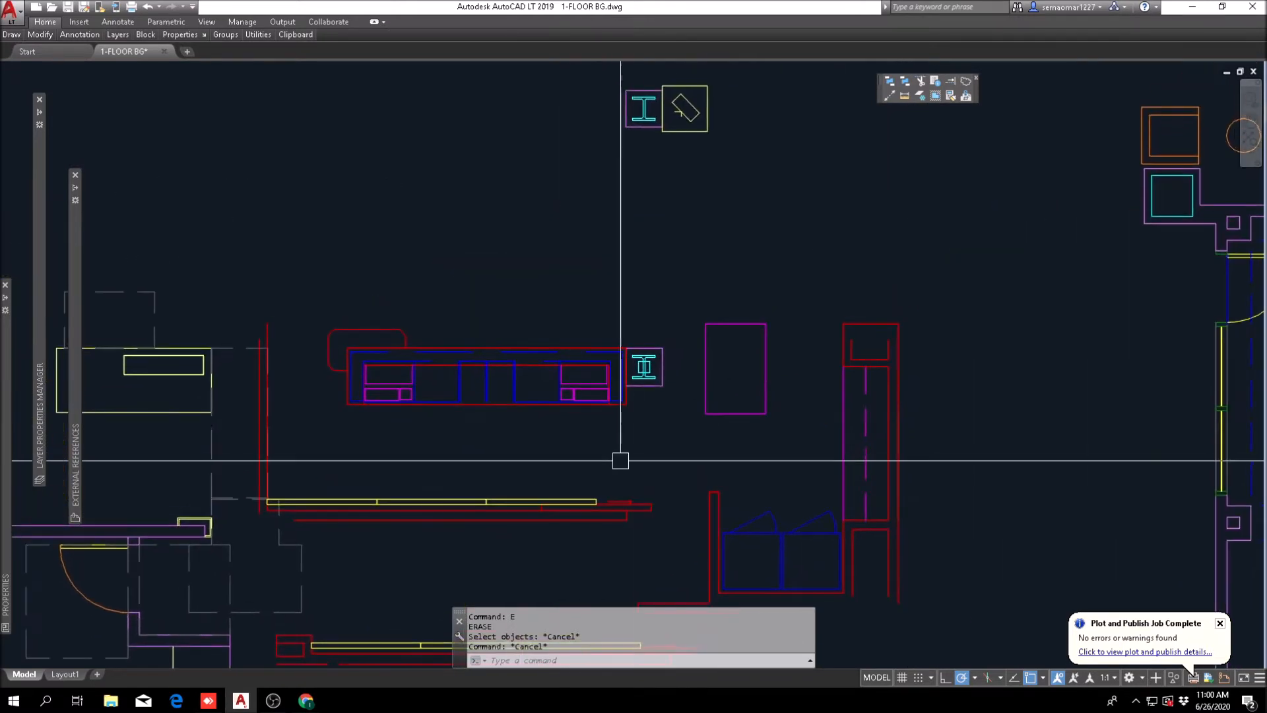
pyautogui.moveTo(613, 452); pyautogui.dragTo(717, 373, button='middle')
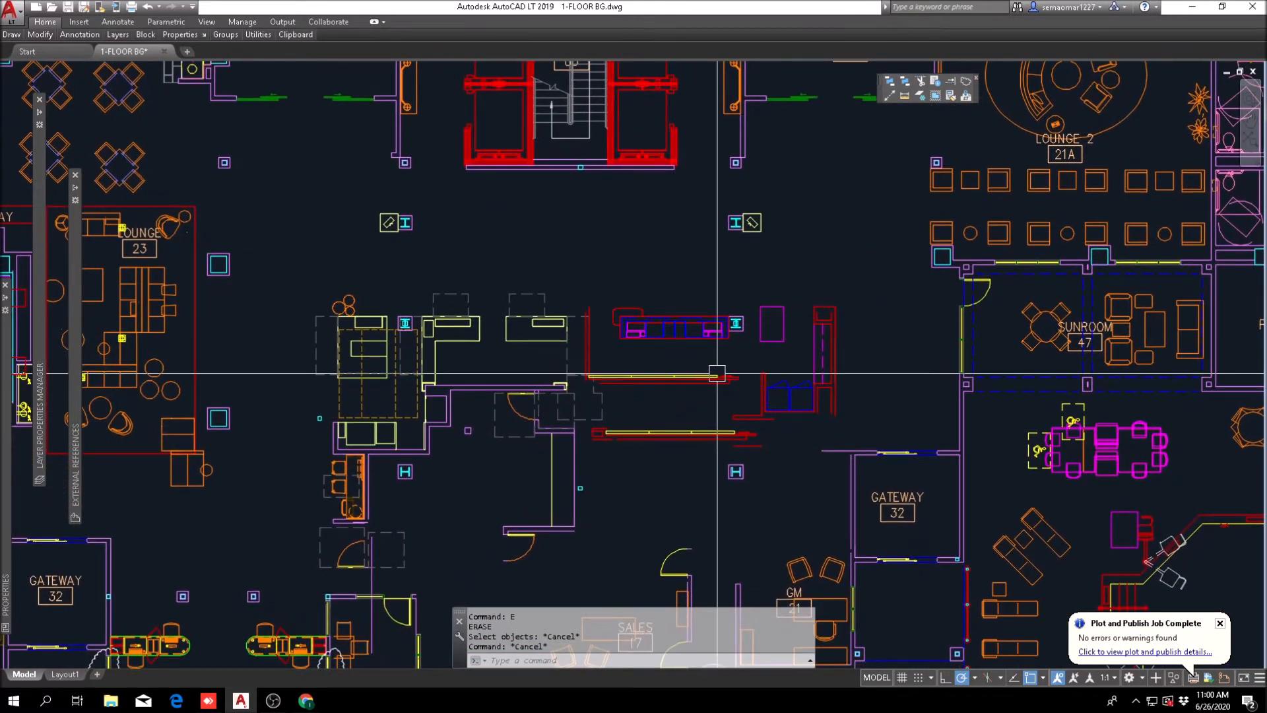
pyautogui.scroll(4, 580, 419)
pyautogui.scroll(-2, 619, 392)
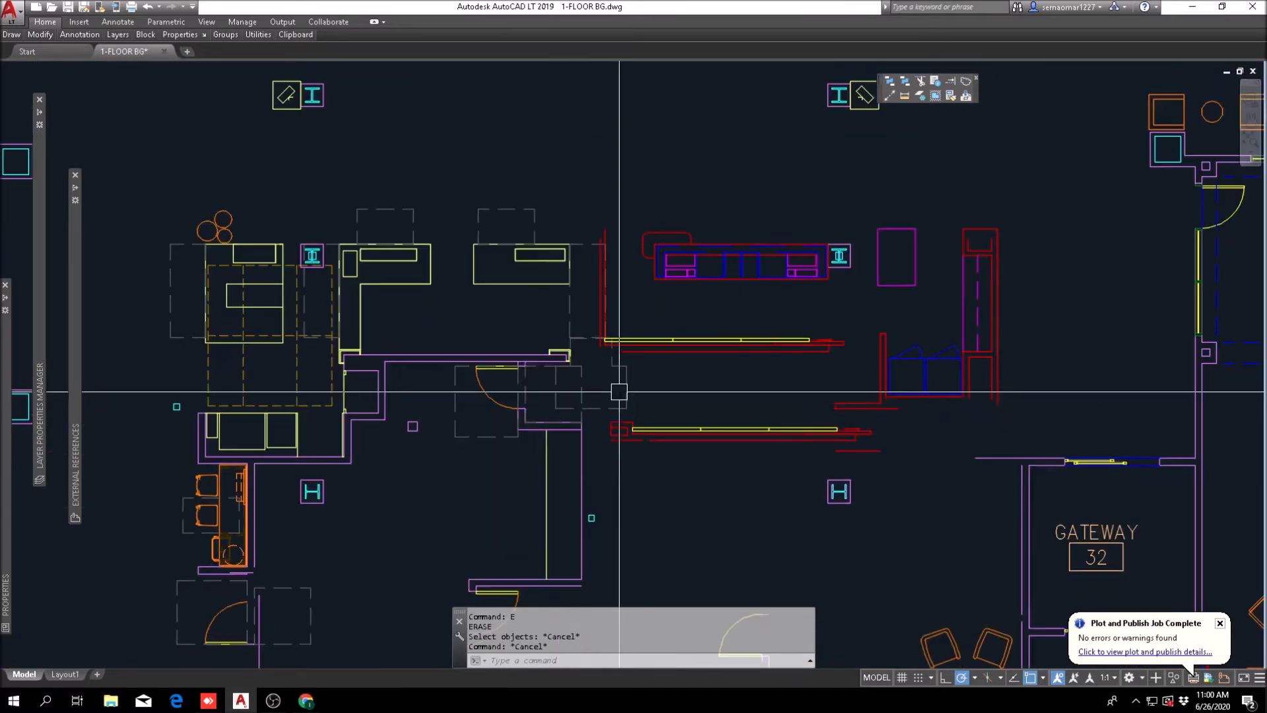
pyautogui.moveTo(594, 367); pyautogui.dragTo(785, 279, button='middle')
pyautogui.press('Escape')
pyautogui.press('Return')
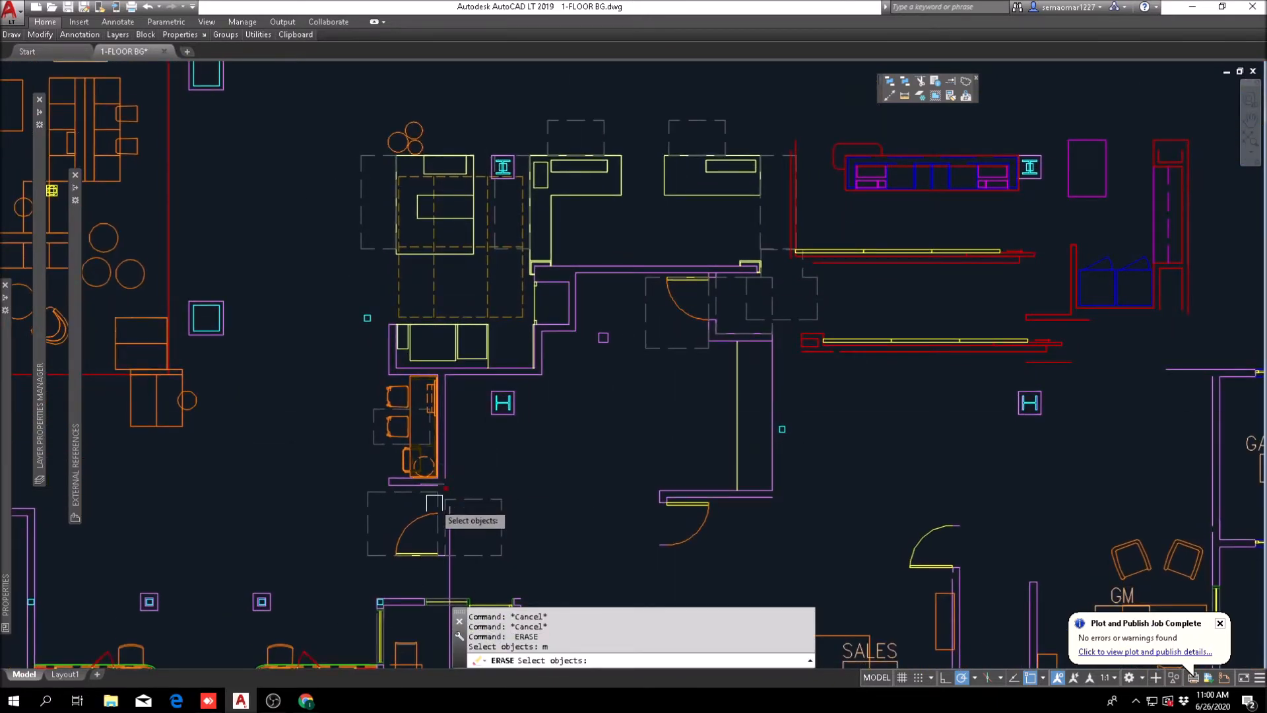
pyautogui.moveTo(436, 495); pyautogui.dragTo(492, 421, button='middle')
pyautogui.press('Escape')
# Step: Move the existing yellow desks, adjoining walls, door and orange workstation left so the L-shaped desk's upper-left corner aligns with the lobby column's right edge
pyautogui.write('m')
pyautogui.press('Return')
pyautogui.click(563, 365)
pyautogui.click(438, 455)
pyautogui.moveTo(517, 275); pyautogui.dragTo(525, 312, button='middle')
pyautogui.scroll(4, 525, 312)
pyautogui.click(532, 156)
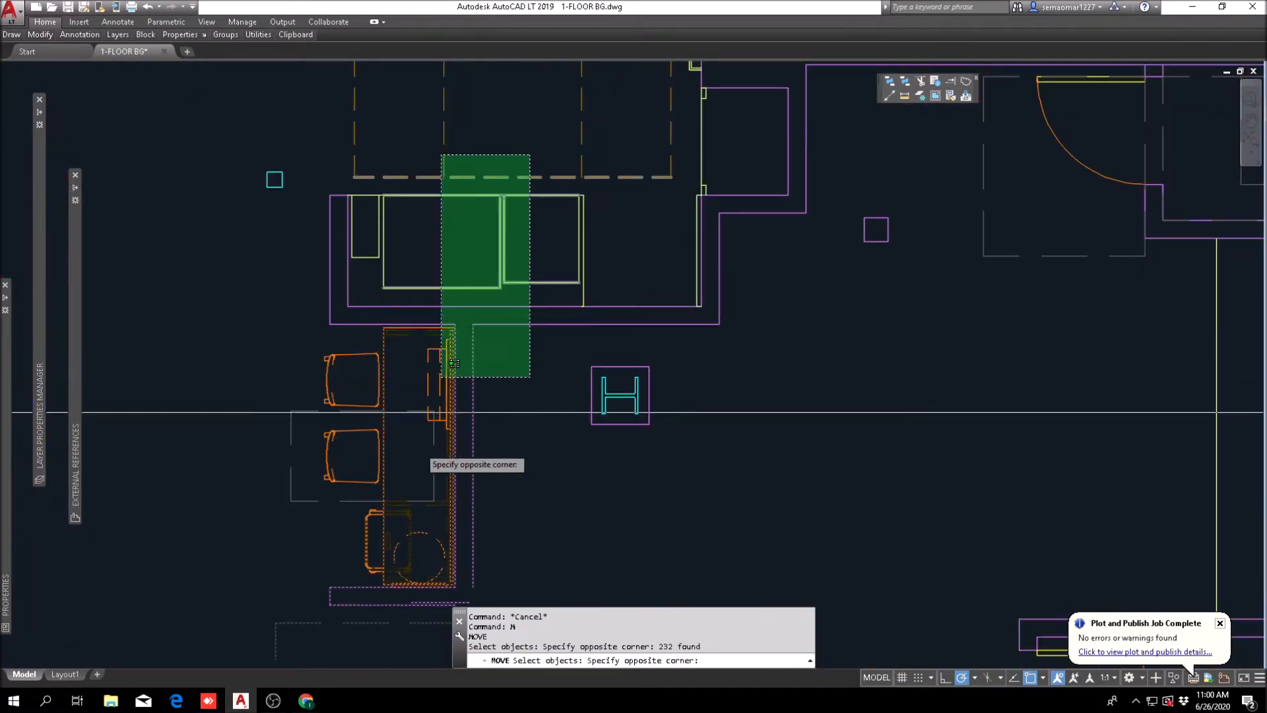
pyautogui.click(331, 526)
pyautogui.moveTo(437, 501); pyautogui.dragTo(509, 358, button='middle')
pyautogui.click(585, 226)
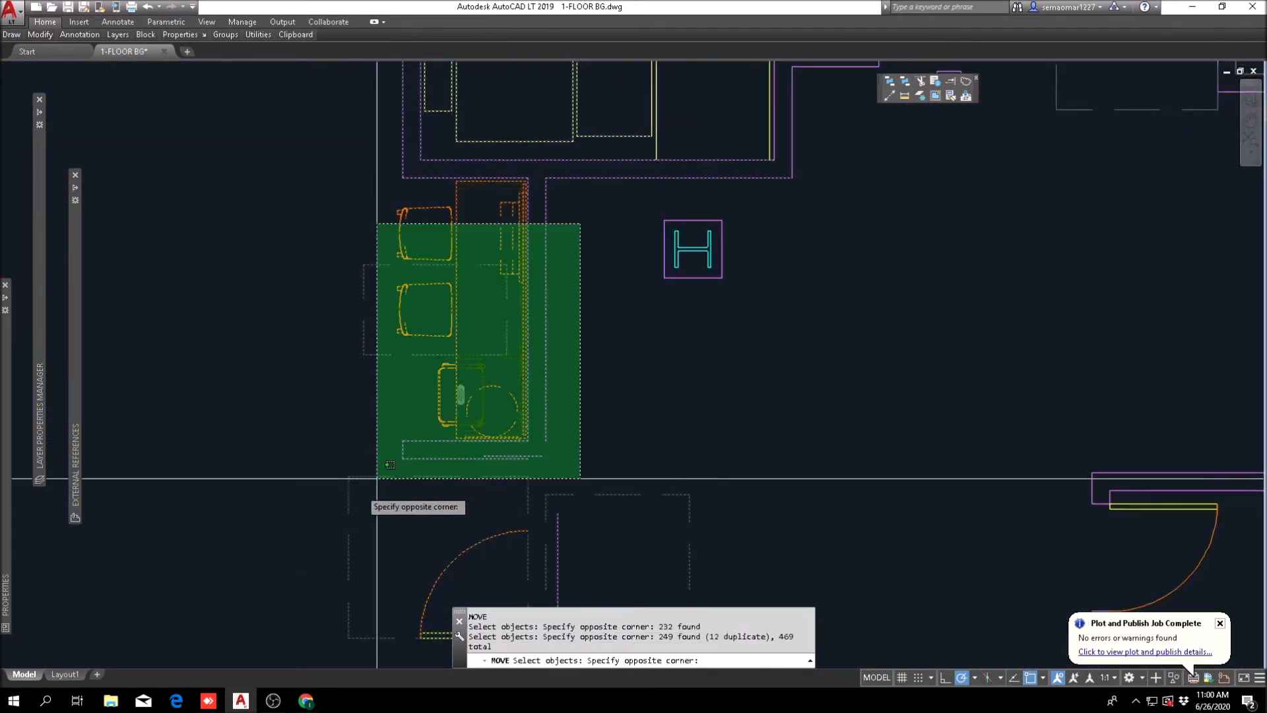
pyautogui.click(376, 486)
pyautogui.moveTo(805, 173); pyautogui.dragTo(671, 389, button='middle')
pyautogui.click(722, 394)
pyautogui.click(558, 180)
pyautogui.moveTo(648, 235)
pyautogui.mouseDown(button='middle')
pyautogui.moveTo(593, 365)
pyautogui.moveTo(598, 417)
pyautogui.mouseUp(button='middle')
pyautogui.click(707, 190)
pyautogui.click(458, 504)
pyautogui.scroll(-2, 597, 376)
pyautogui.scroll(1, 606, 294)
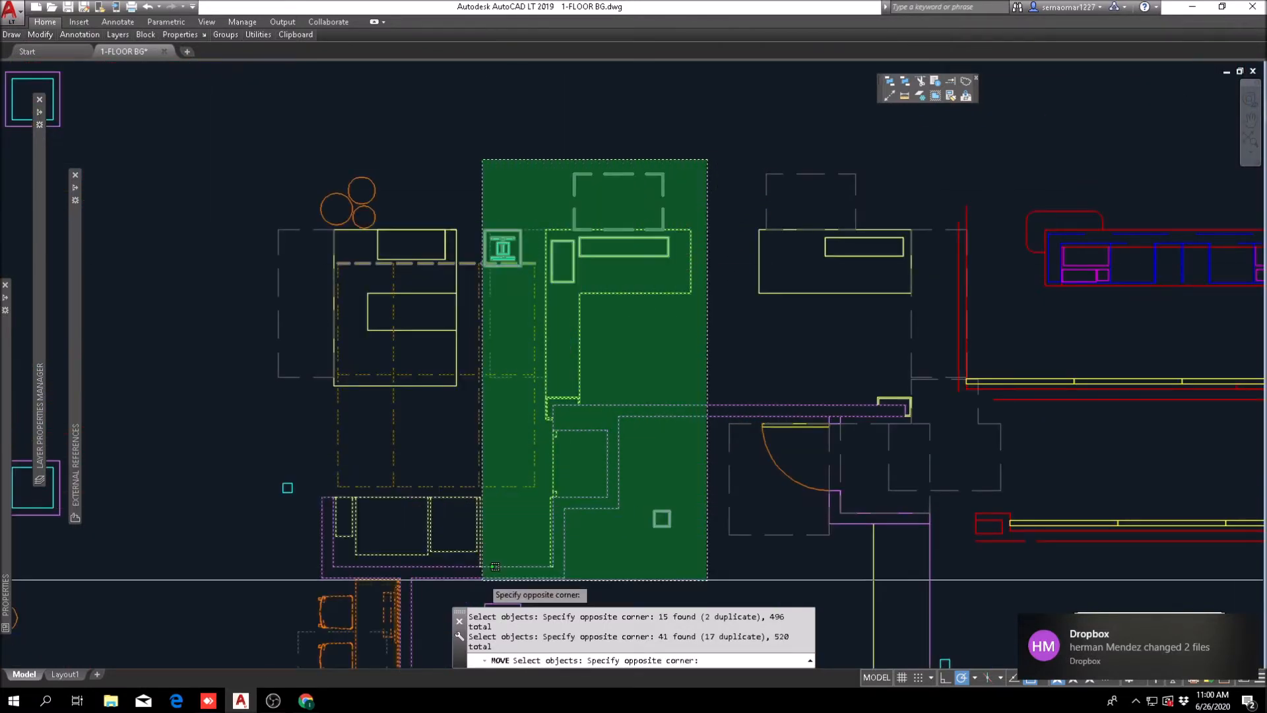
pyautogui.click(531, 479)
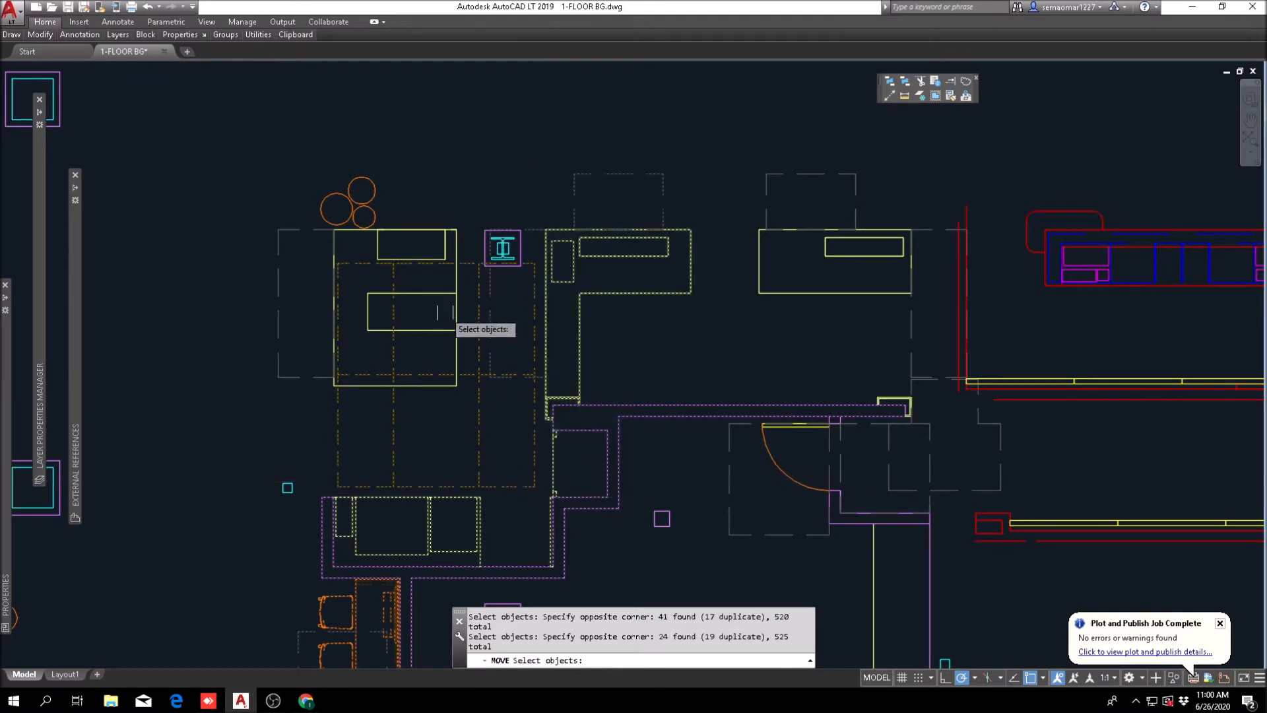
pyautogui.scroll(2, 452, 264)
pyautogui.click(482, 190)
pyautogui.click(291, 400)
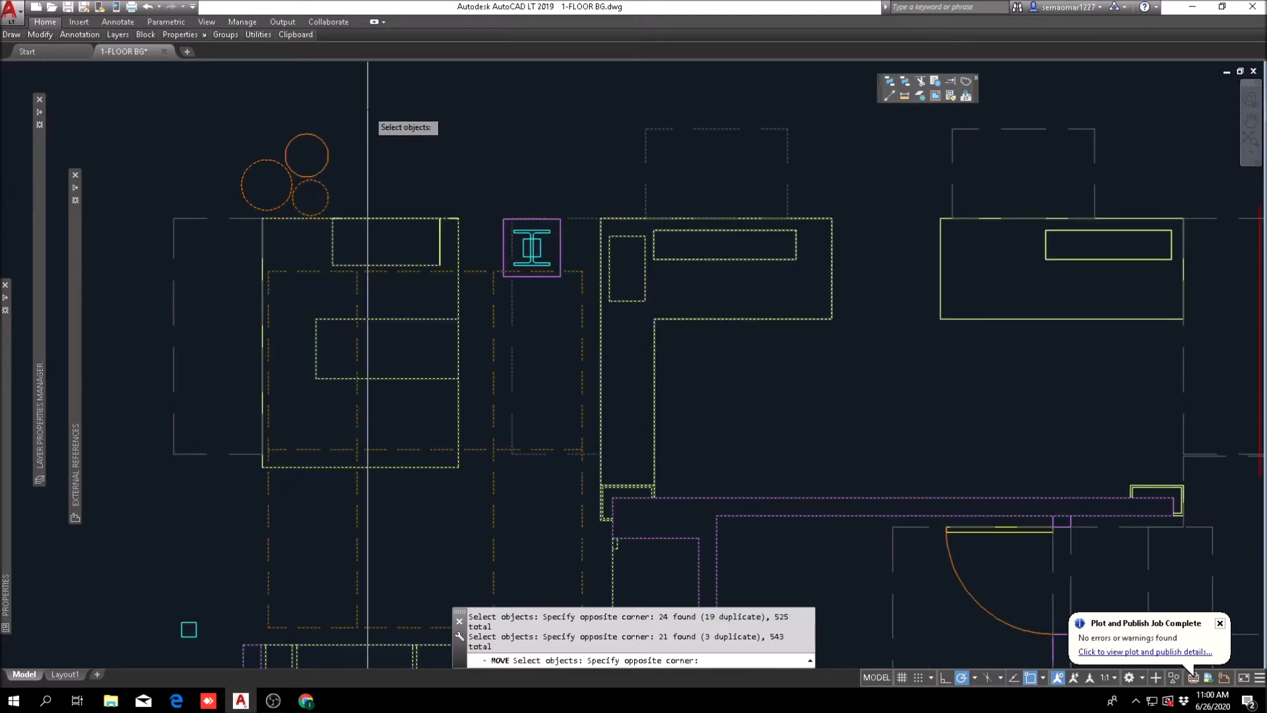
pyautogui.click(173, 485)
pyautogui.click(460, 175)
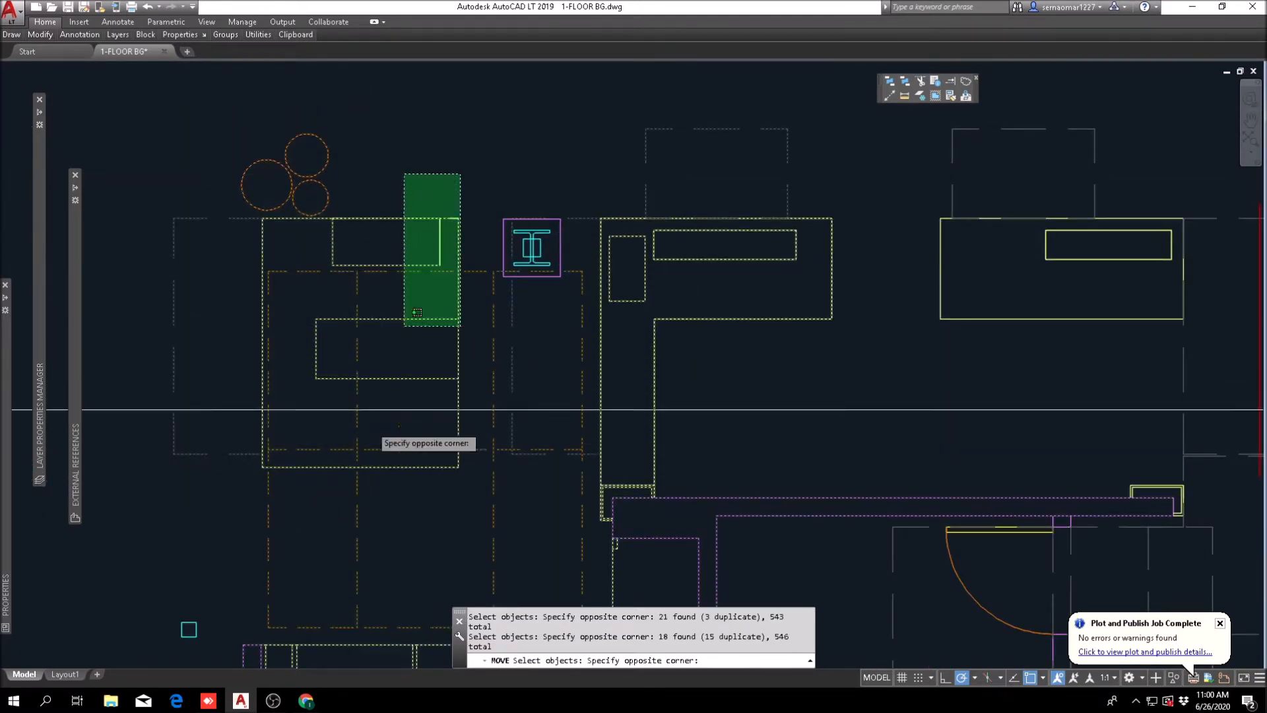
pyautogui.click(284, 536)
pyautogui.moveTo(757, 344); pyautogui.dragTo(393, 404, button='middle')
pyautogui.click(480, 144)
pyautogui.click(343, 373)
pyautogui.click(860, 156)
pyautogui.click(569, 394)
pyautogui.scroll(-5, 577, 432)
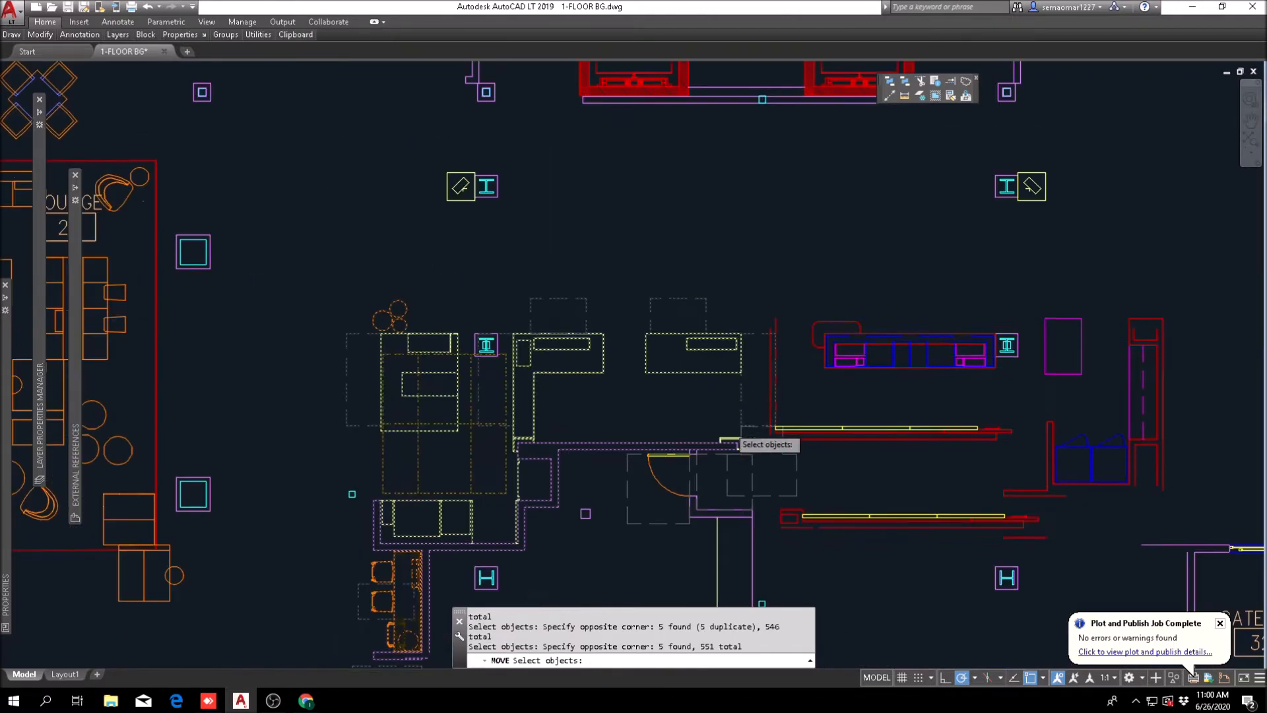
pyautogui.scroll(3, 627, 330)
pyautogui.click(644, 427)
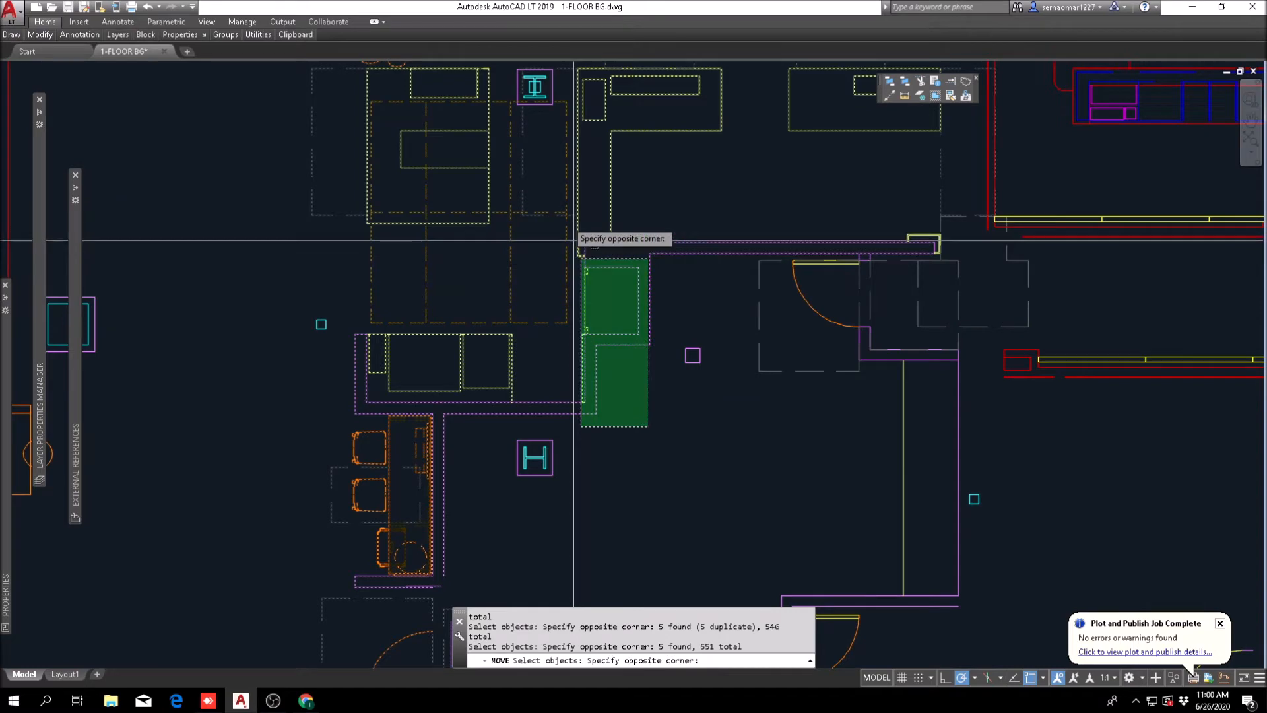
pyautogui.click(580, 259)
pyautogui.moveTo(827, 387); pyautogui.dragTo(550, 394, button='middle')
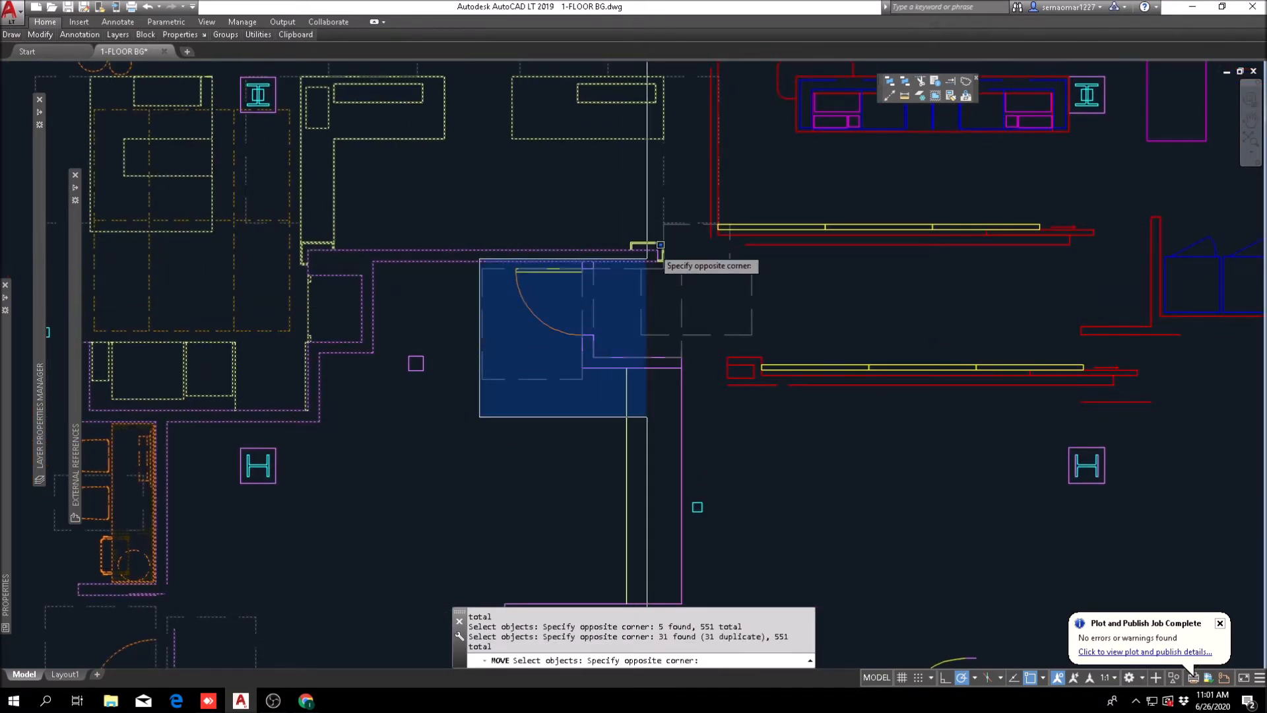
pyautogui.click(674, 199)
pyautogui.scroll(2, 679, 212)
pyautogui.click(680, 194)
pyautogui.click(649, 306)
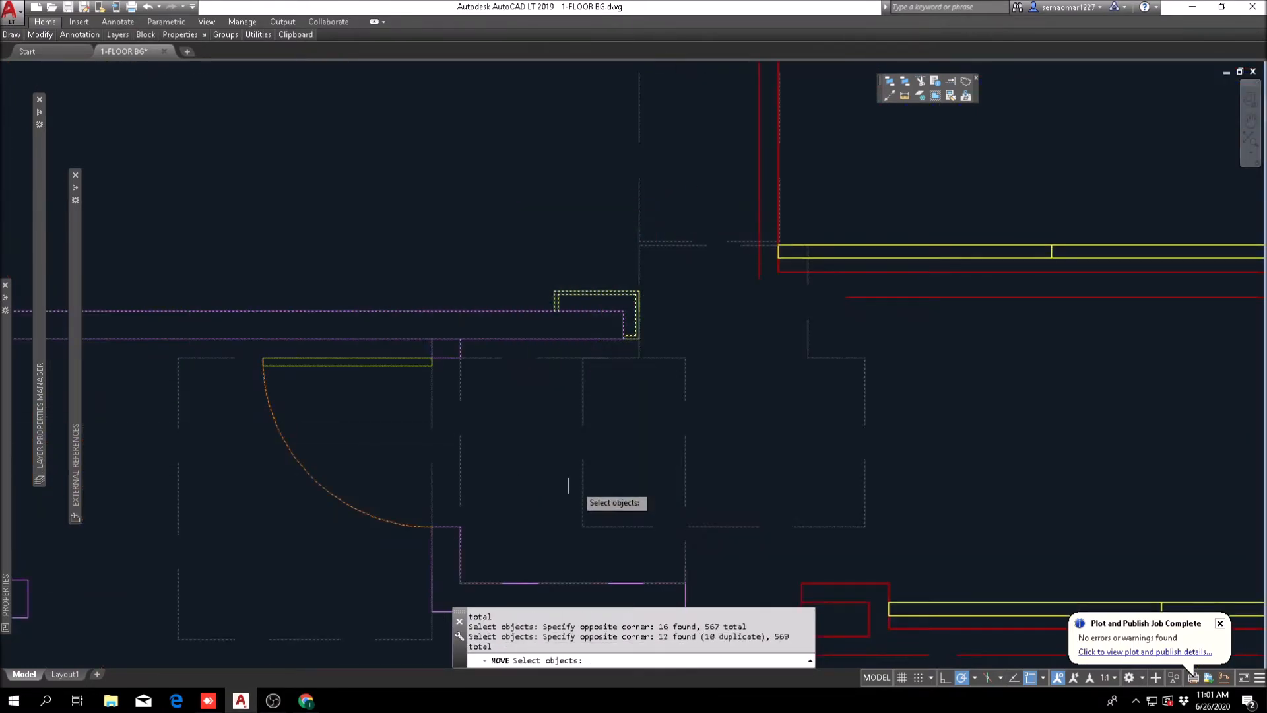
pyautogui.scroll(-4, 616, 412)
pyautogui.scroll(3, 413, 444)
pyautogui.click(406, 461)
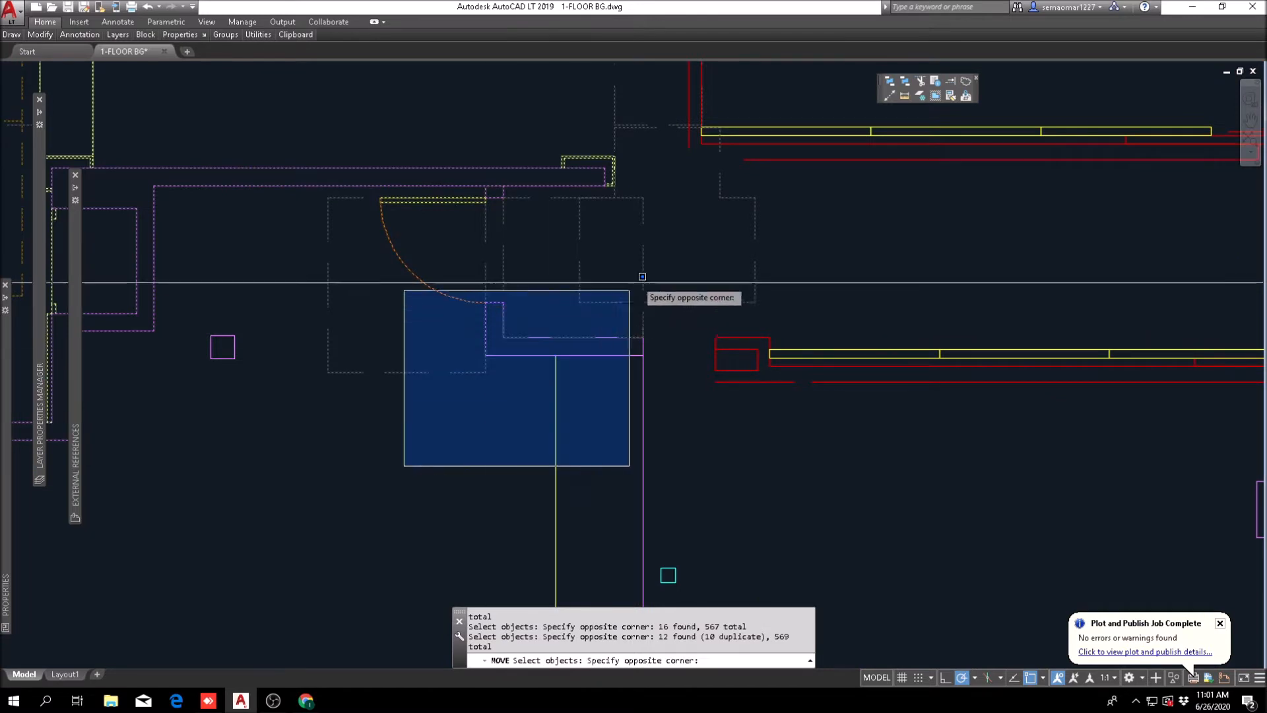
pyautogui.click(621, 300)
pyautogui.click(657, 458)
pyautogui.scroll(-5, 598, 354)
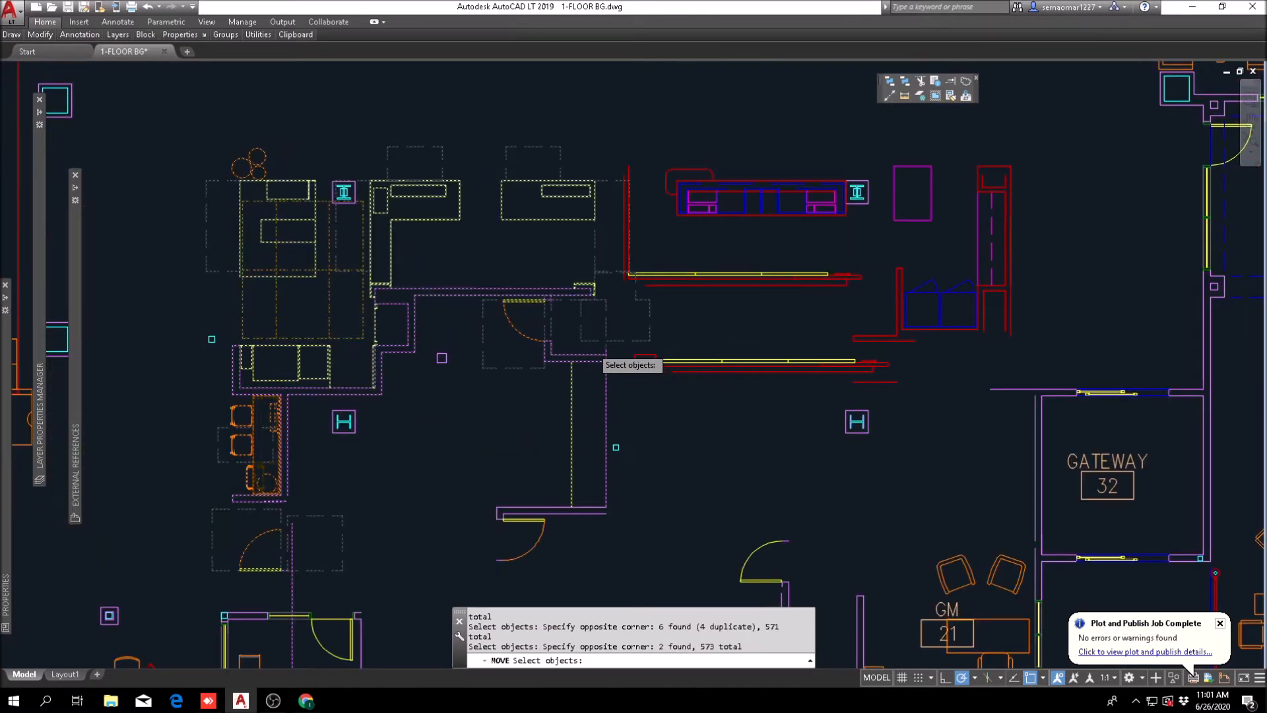
pyautogui.scroll(2, 370, 165)
pyautogui.click(636, 151)
pyautogui.click(526, 252)
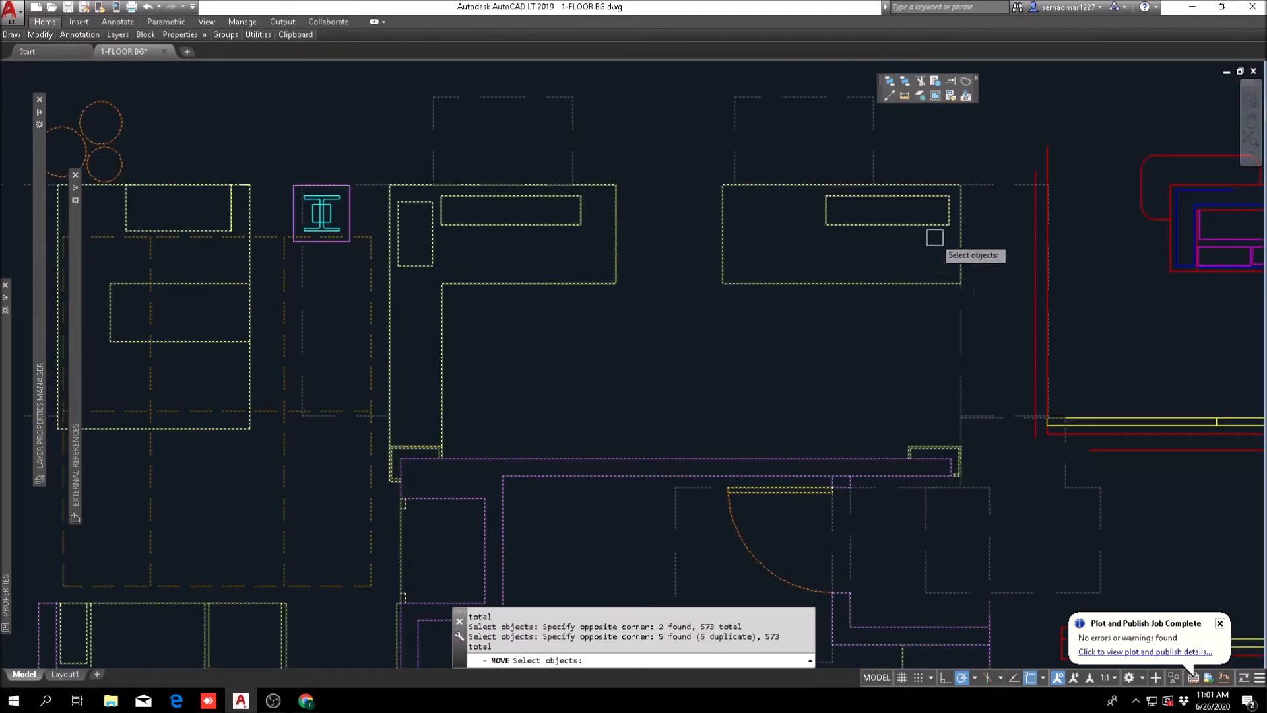
pyautogui.scroll(2, 917, 237)
pyautogui.moveTo(853, 254); pyautogui.dragTo(853, 255)
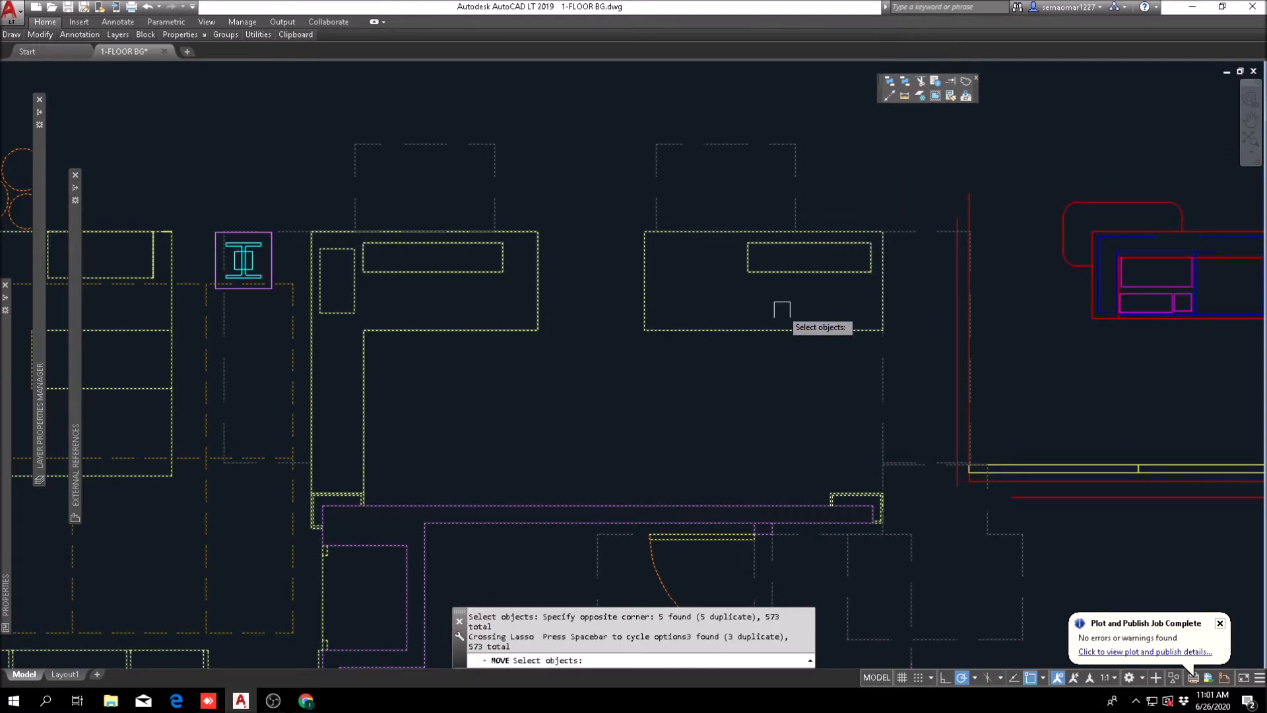
pyautogui.click(879, 185)
pyautogui.click(620, 342)
pyautogui.scroll(3, 278, 238)
pyautogui.scroll(2, 297, 254)
pyautogui.scroll(-4, 542, 248)
pyautogui.scroll(2, 548, 251)
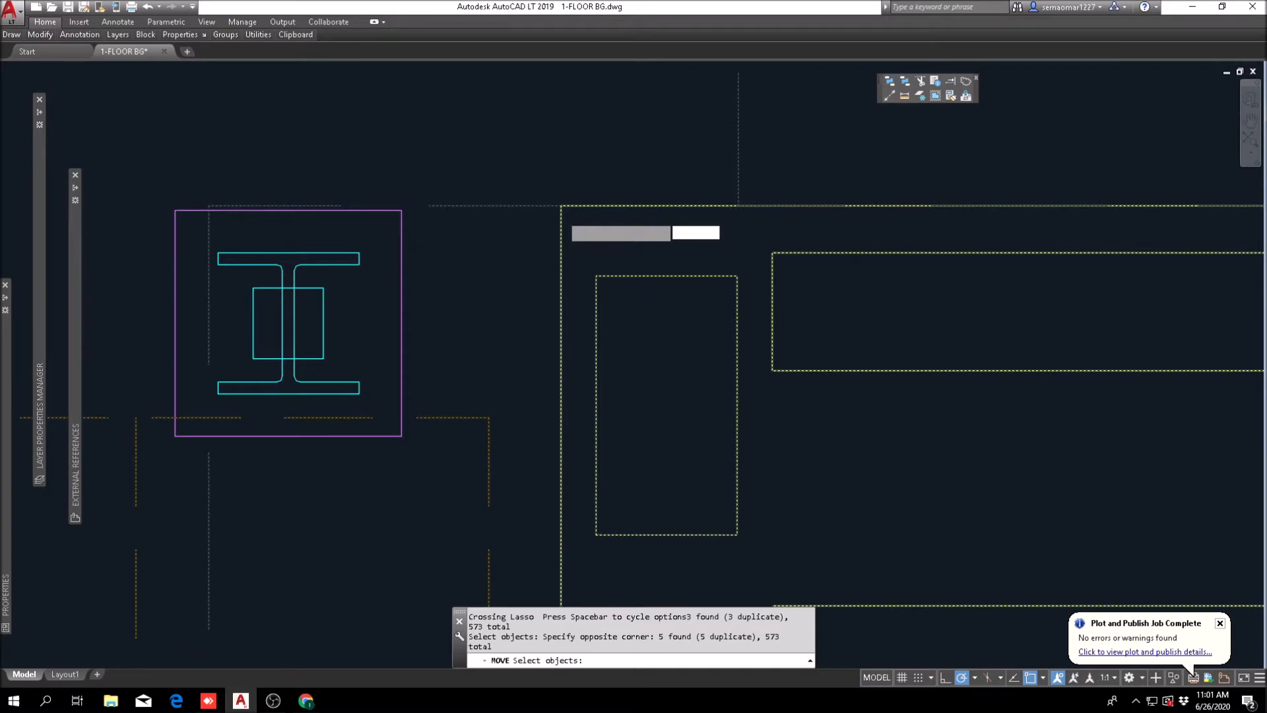
pyautogui.press('Return')
pyautogui.click(560, 205)
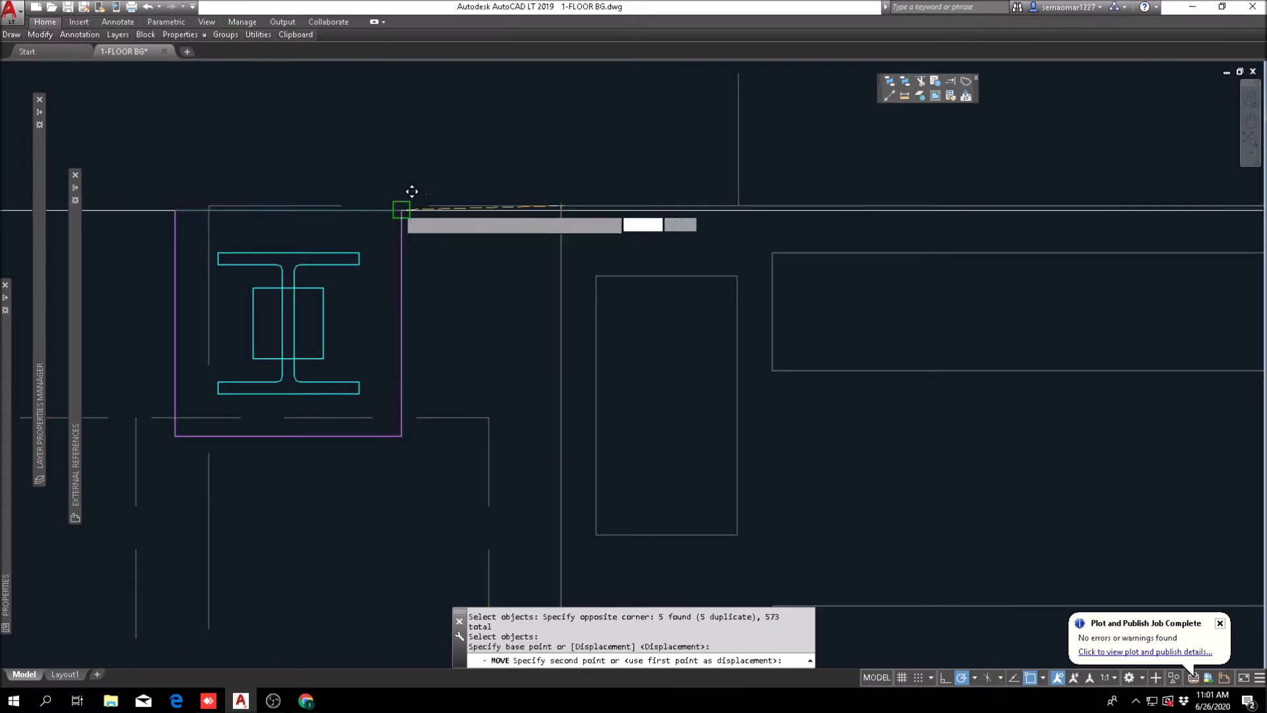
pyautogui.click(403, 206)
pyautogui.scroll(-4, 456, 238)
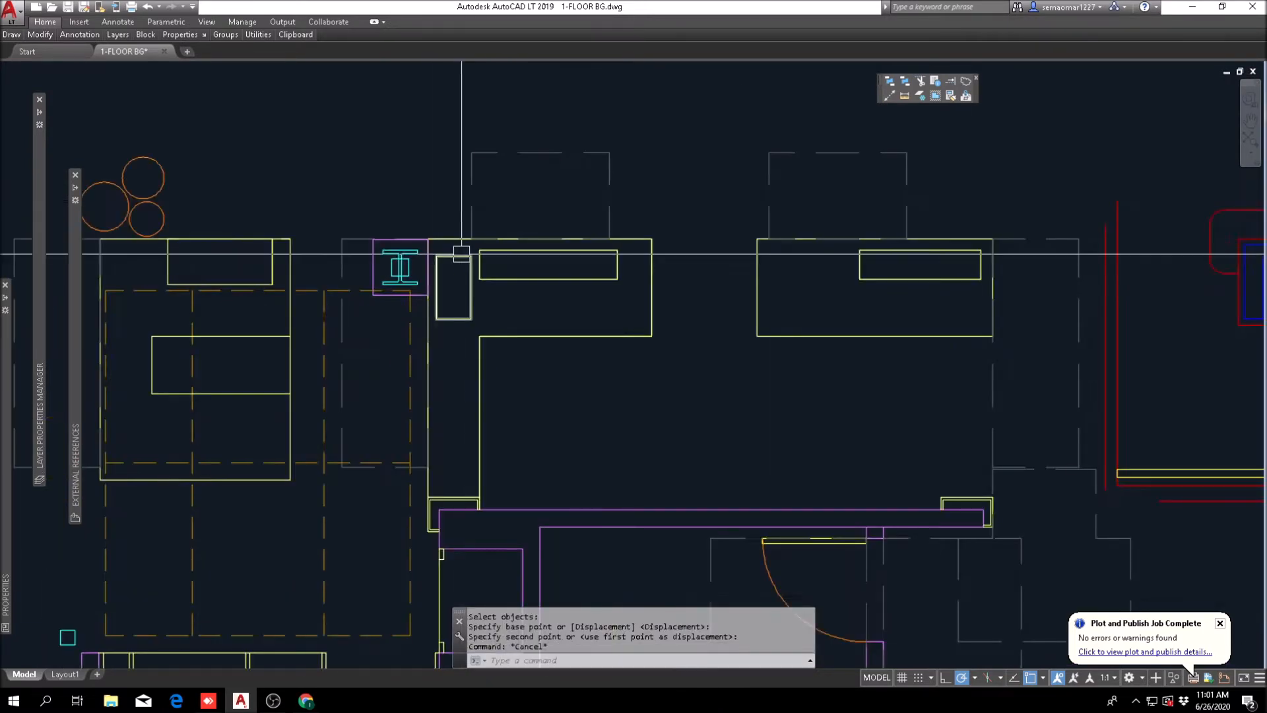
pyautogui.press('Escape')
pyautogui.press('Escape')
pyautogui.scroll(4, 396, 337)
pyautogui.scroll(-2, 401, 340)
pyautogui.write('m')
pyautogui.press('space')
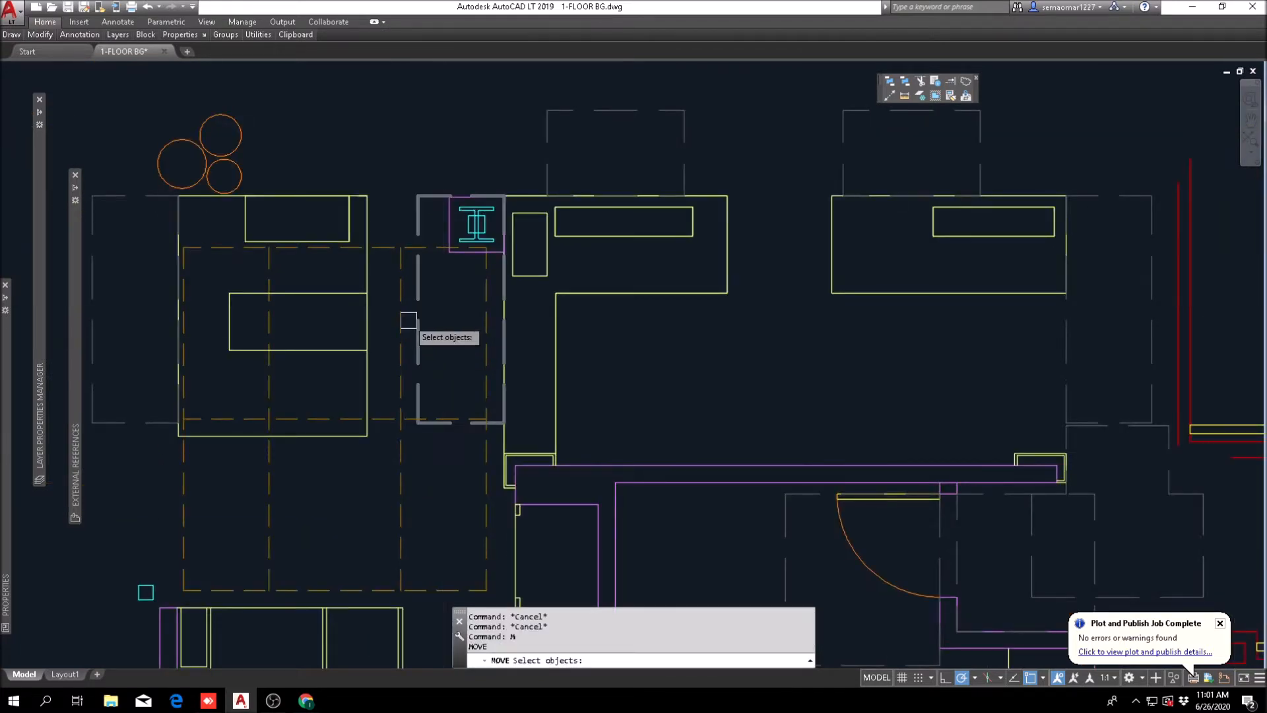
pyautogui.scroll(2, 414, 320)
pyautogui.click(422, 303)
pyautogui.press('Escape')
pyautogui.press('Escape')
pyautogui.press('Escape')
pyautogui.click(427, 272)
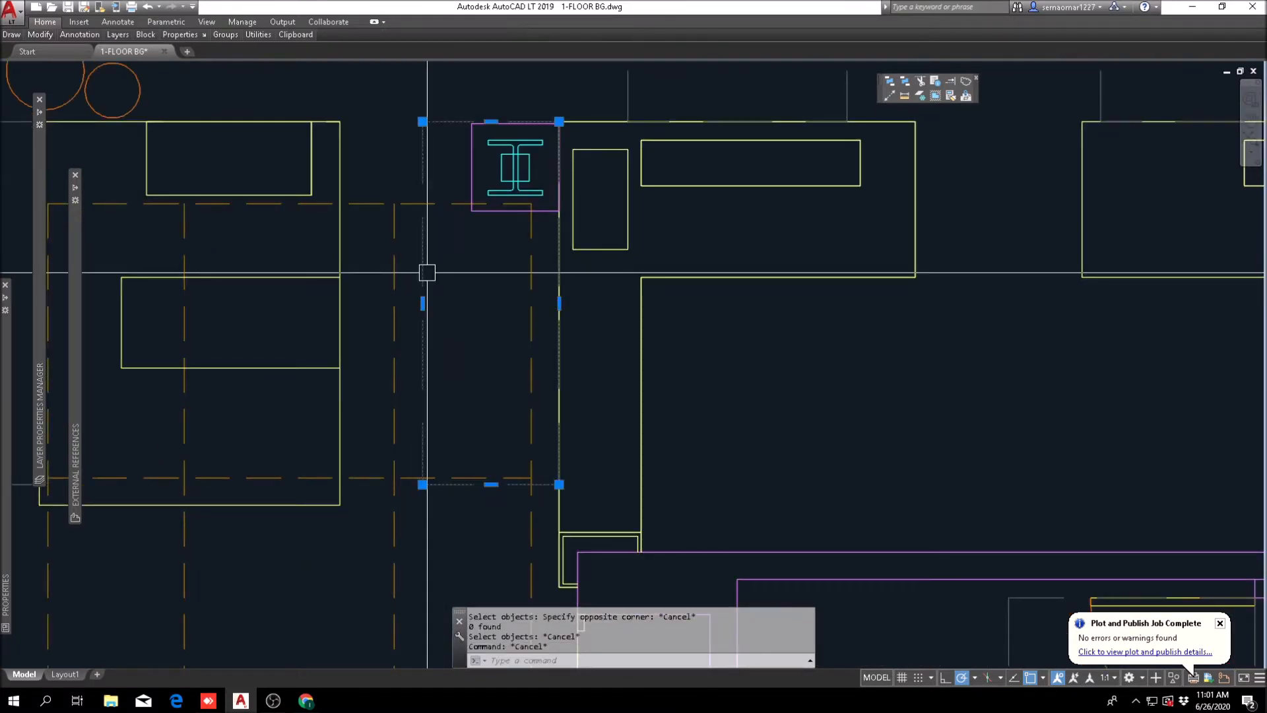
pyautogui.click(491, 122)
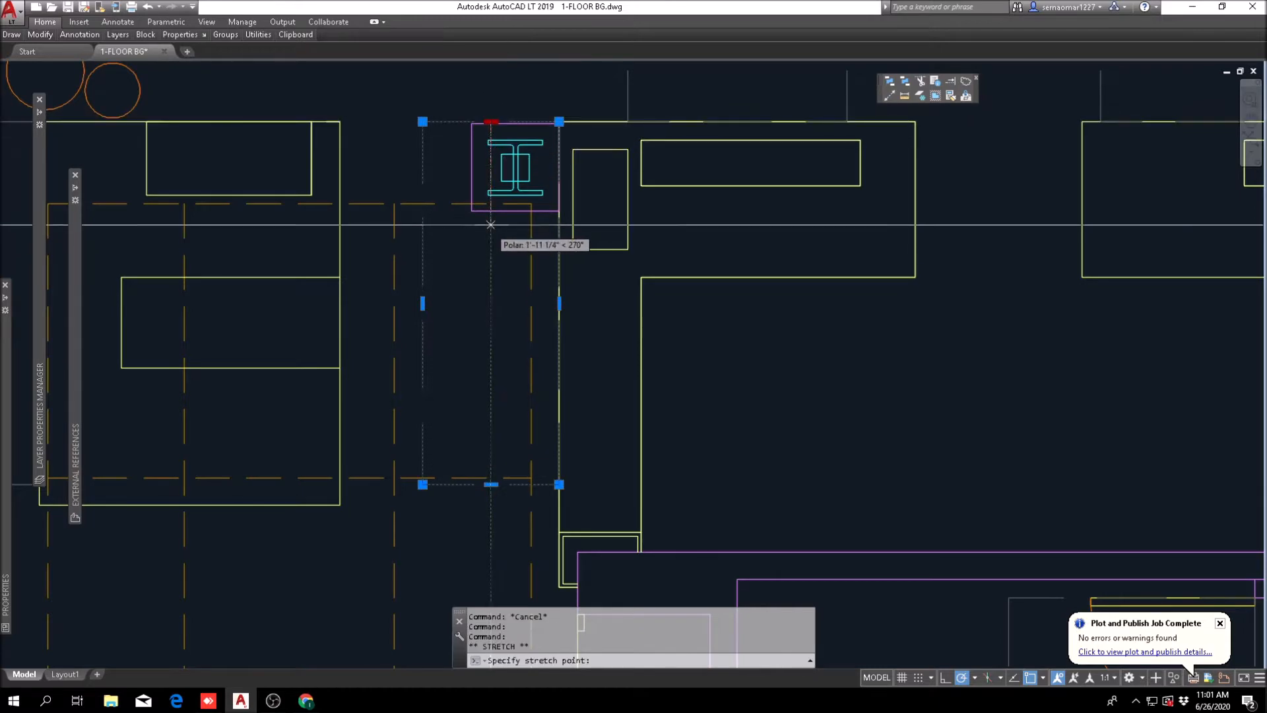
pyautogui.press('Escape')
# Step: Examine how the moved yellow desks relate to the copied front desk, its back wall copies and the lobby columns
pyautogui.scroll(-8, 447, 263)
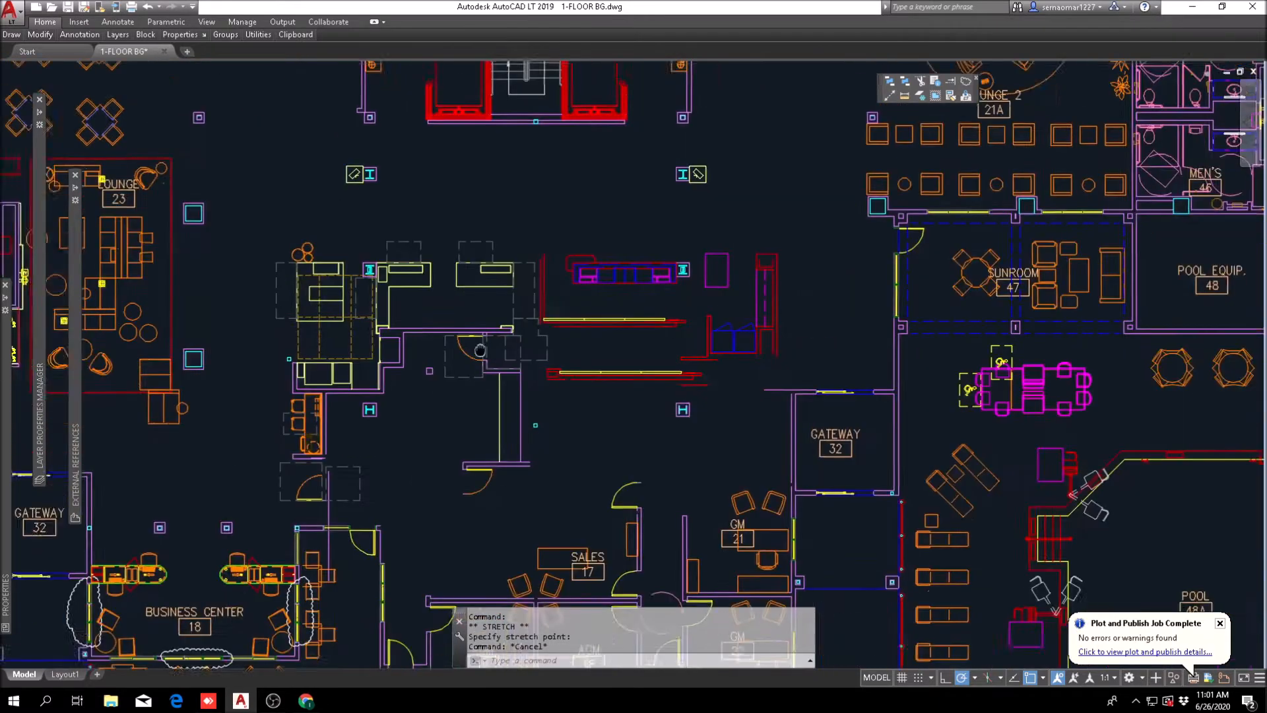
pyautogui.scroll(4, 348, 303)
pyautogui.moveTo(705, 394); pyautogui.dragTo(604, 423, button='middle')
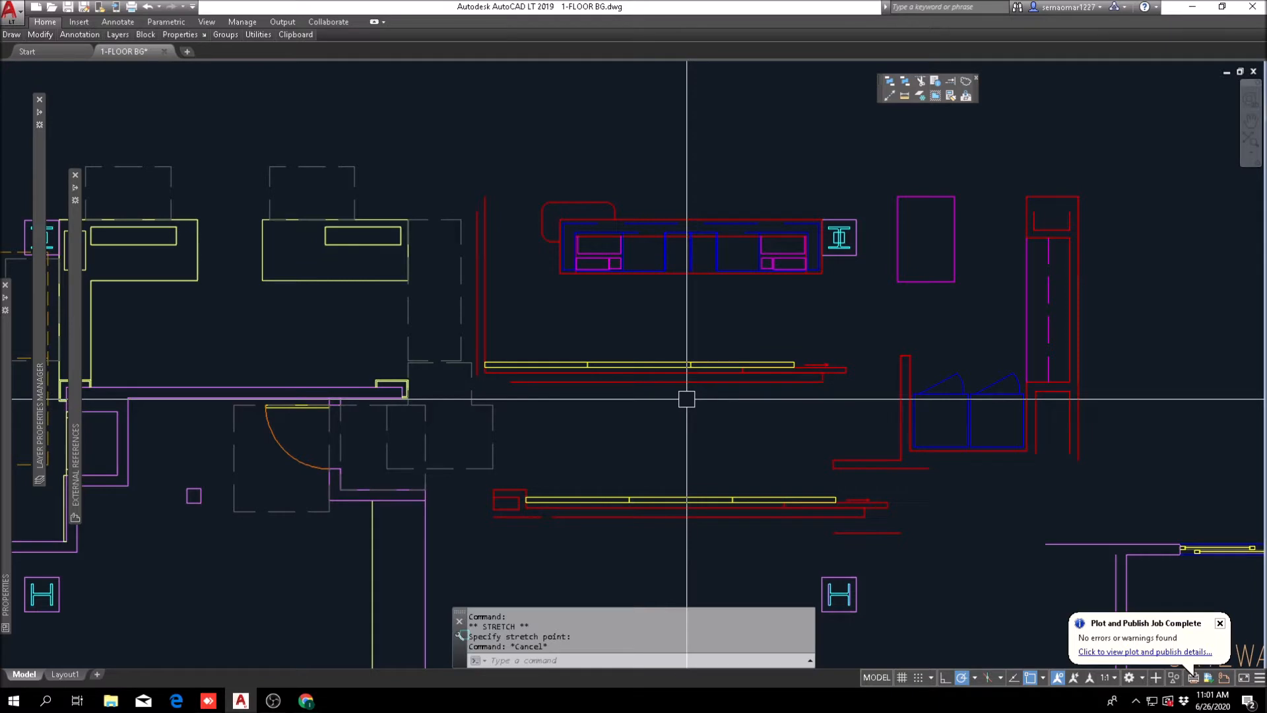
pyautogui.scroll(-2, 686, 400)
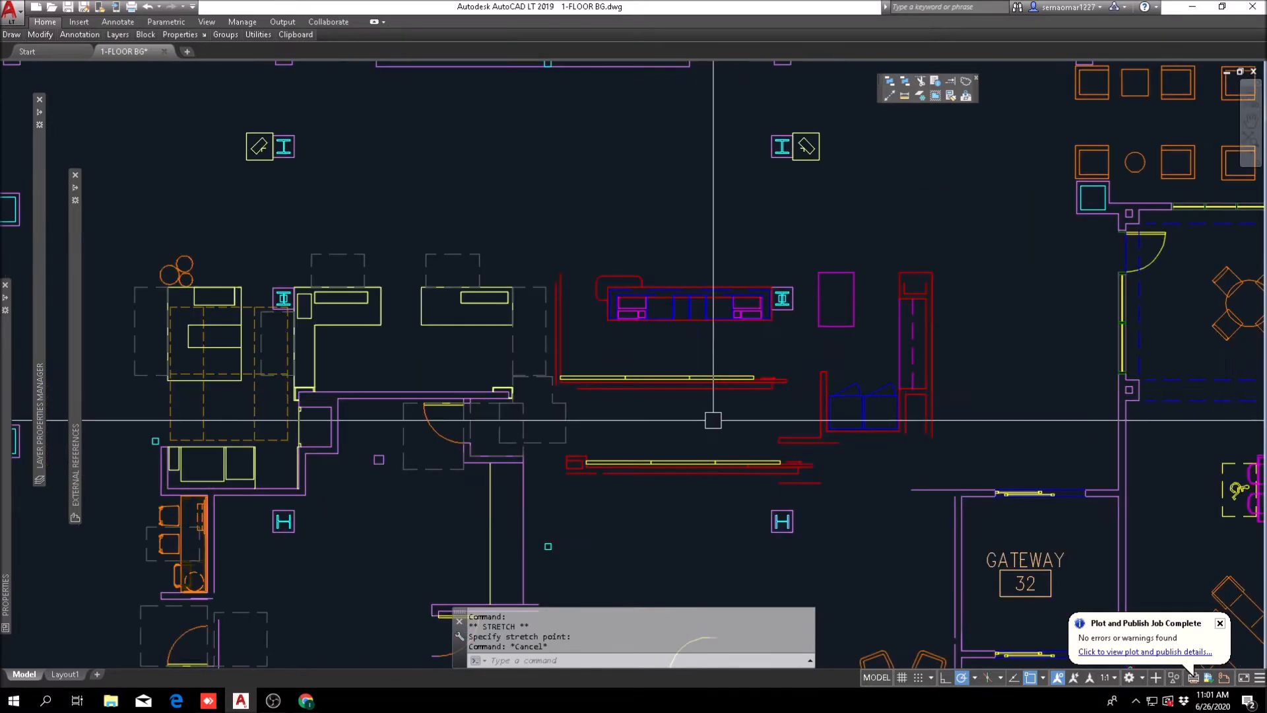
pyautogui.scroll(2, 691, 459)
pyautogui.moveTo(842, 429); pyautogui.dragTo(263, 407, button='middle')
pyautogui.scroll(-2, 426, 428)
pyautogui.moveTo(453, 420); pyautogui.dragTo(705, 560, button='middle')
pyautogui.scroll(2, 458, 498)
pyautogui.moveTo(385, 470); pyautogui.dragTo(449, 399, button='middle')
pyautogui.scroll(-2, 392, 418)
pyautogui.scroll(2, 361, 427)
pyautogui.press('Escape')
pyautogui.scroll(2, 360, 427)
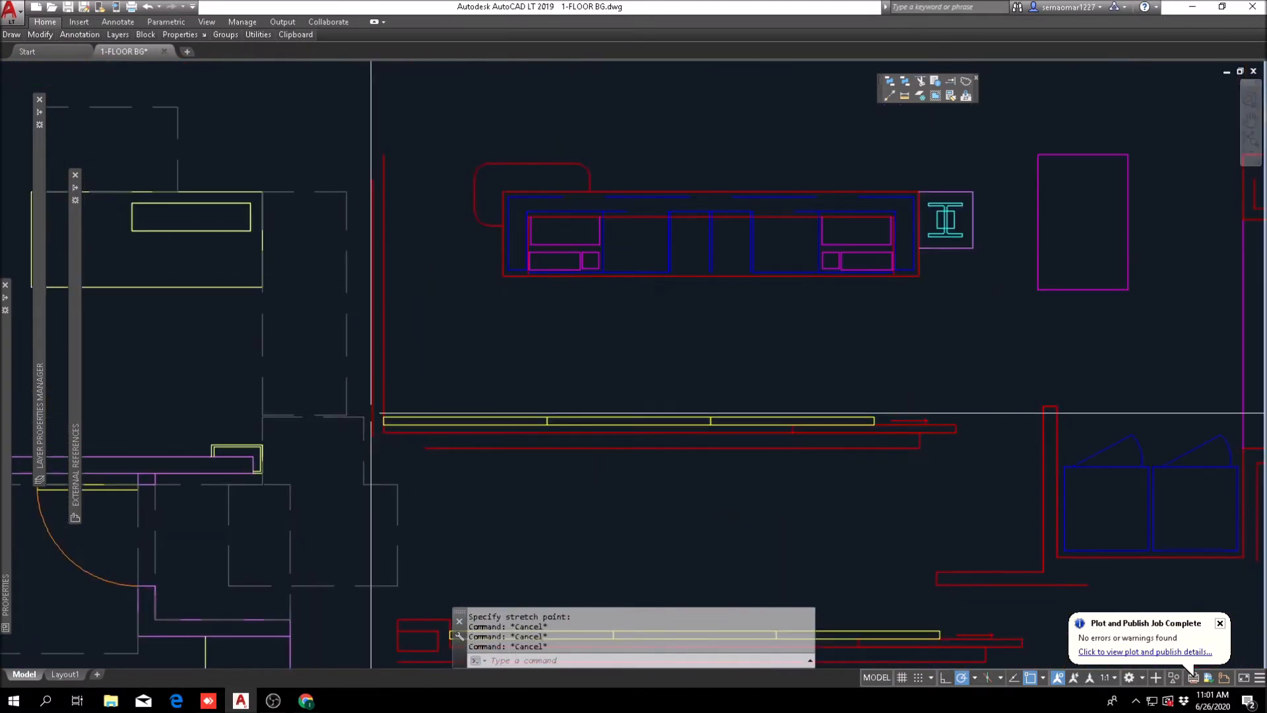
pyautogui.scroll(-2, 410, 383)
pyautogui.moveTo(498, 461); pyautogui.dragTo(452, 424, button='middle')
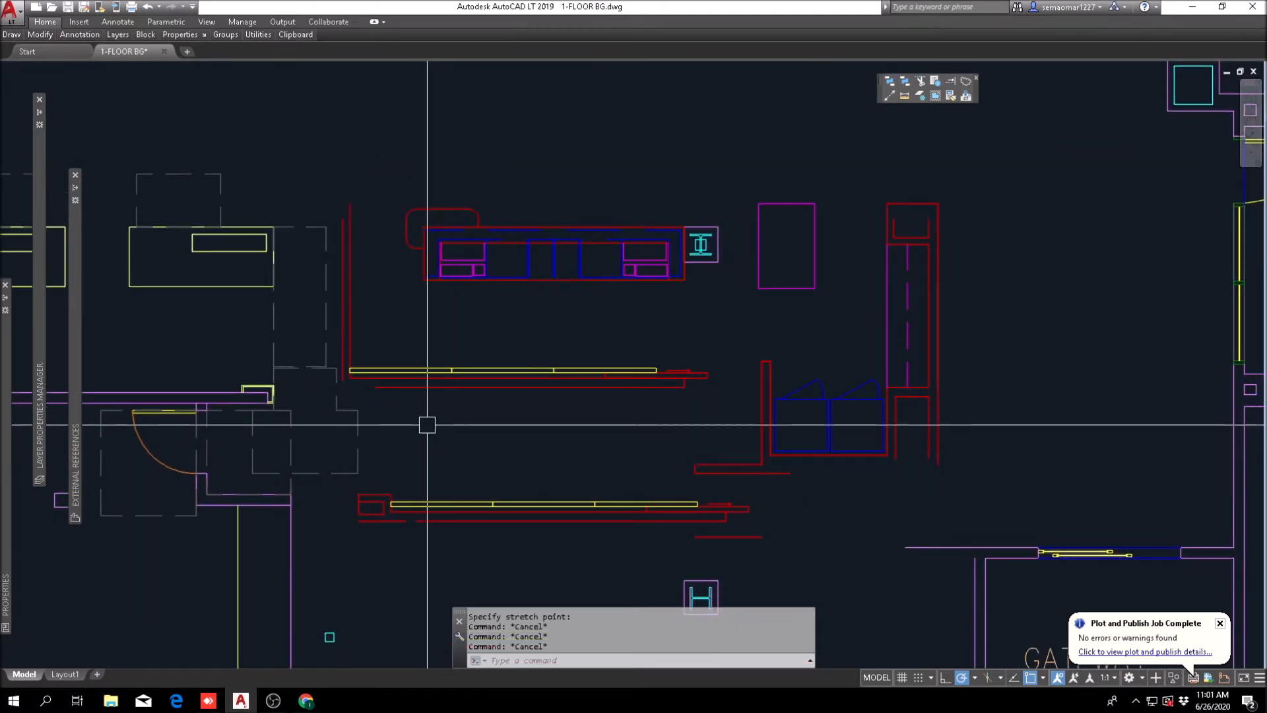
# Step: Erase the lower duplicate of the back wall with yellow panels
pyautogui.write('E')
pyautogui.press('Return')
pyautogui.click(834, 480)
pyautogui.click(360, 534)
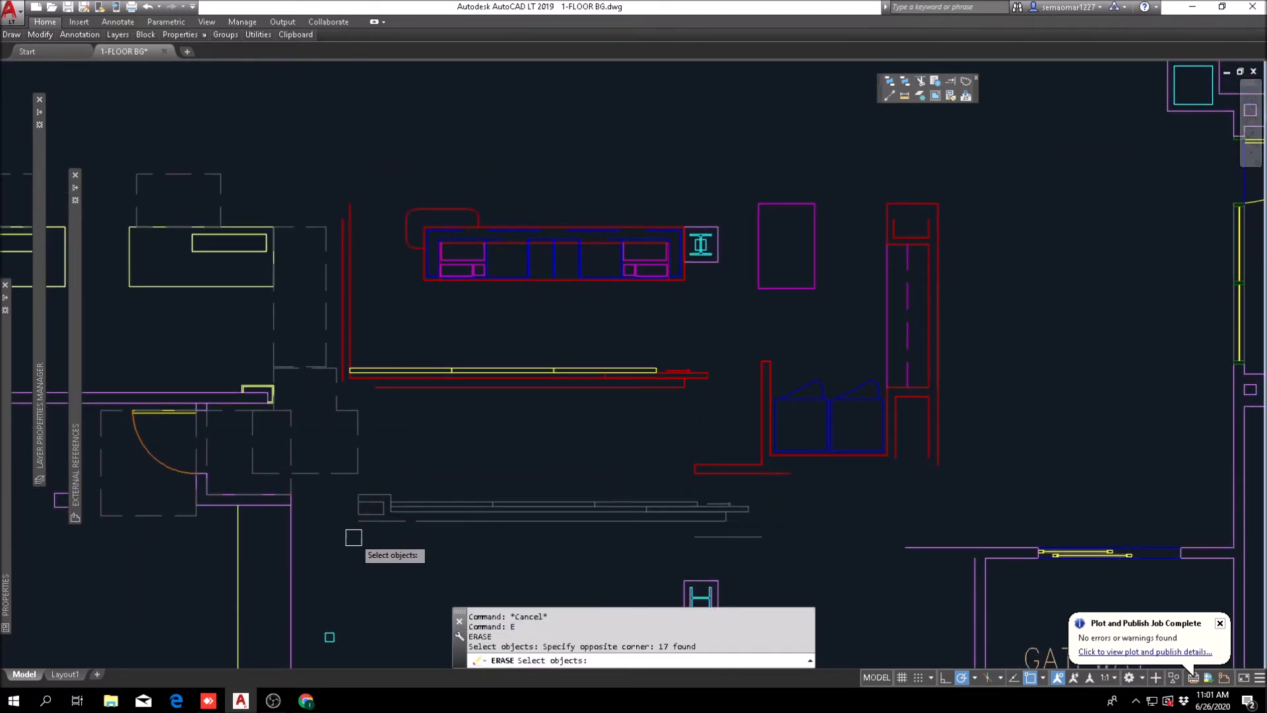
pyautogui.scroll(4, 352, 350)
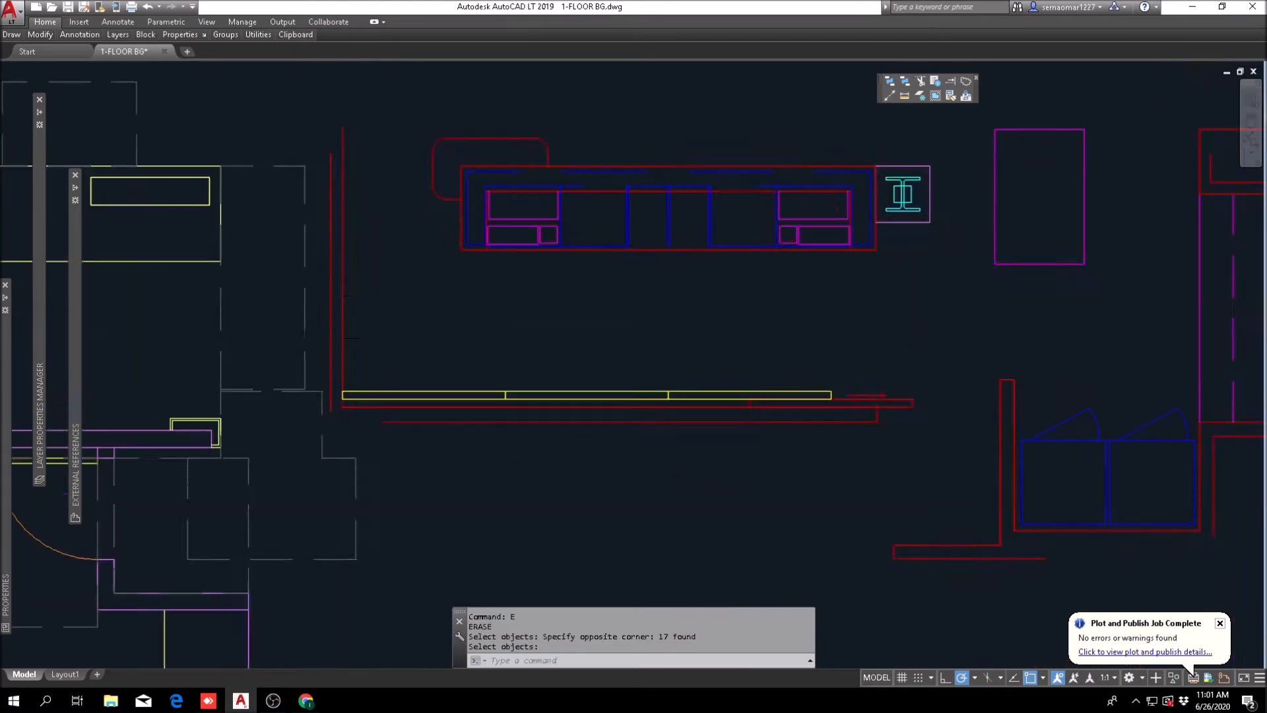
pyautogui.press('Escape')
# Step: Draw a line across the vertical side wall from the yellow panels' upper-left corner and offset it upward by 4 inches
pyautogui.write('L')
pyautogui.press('Return')
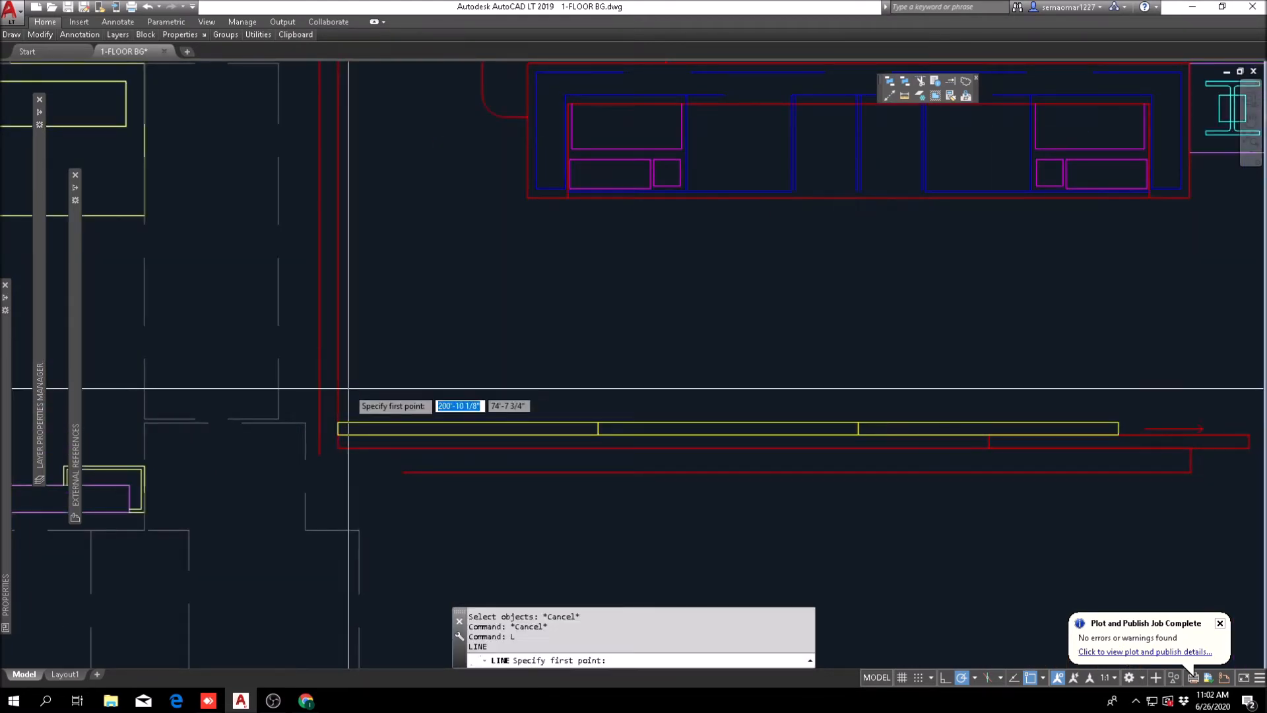
pyautogui.scroll(6, 340, 416)
pyautogui.click(337, 422)
pyautogui.press('Escape')
pyautogui.press('Escape')
pyautogui.write('O')
pyautogui.press('Return')
pyautogui.write('4')
pyautogui.press('Return')
pyautogui.click(275, 431)
pyautogui.click(289, 409)
pyautogui.press('Escape')
pyautogui.press('Escape')
# Step: Trim both vertical side wall lines above the offset line
pyautogui.write('TR')
pyautogui.press('Return')
pyautogui.click(365, 341)
pyautogui.click(242, 377)
pyautogui.press('Return')
pyautogui.click(371, 286)
pyautogui.click(237, 290)
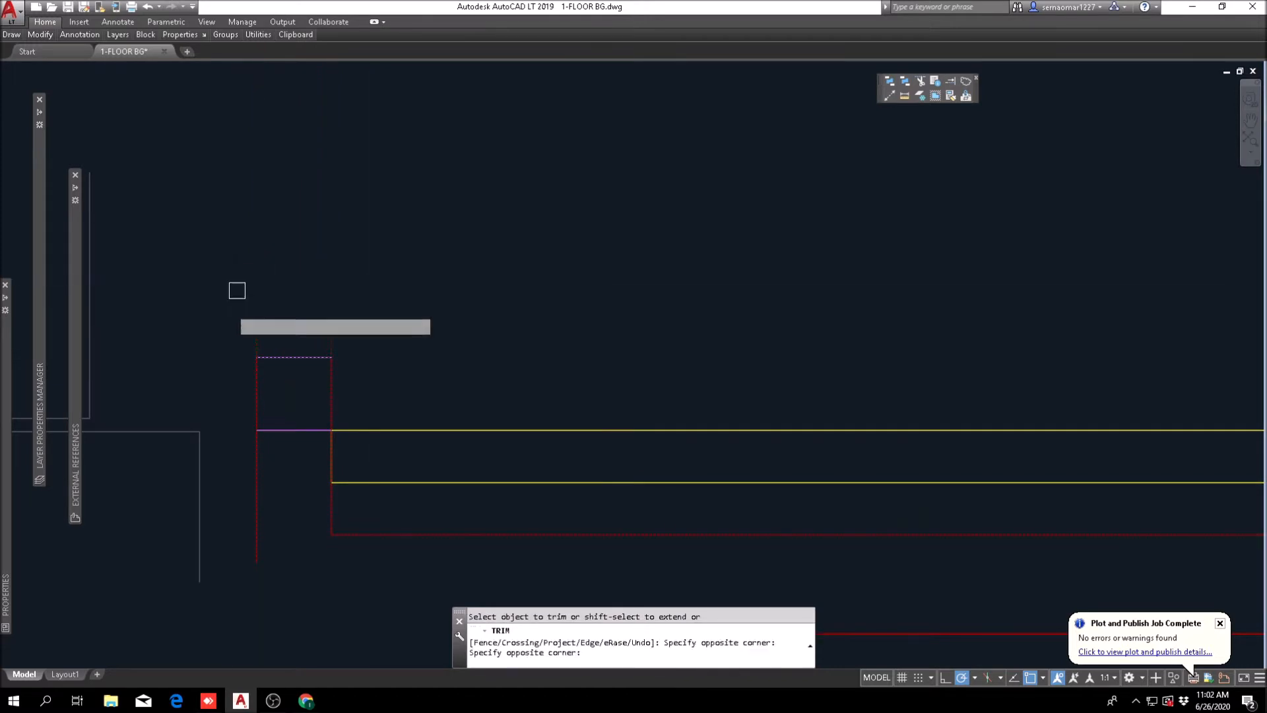
pyautogui.press('Escape')
pyautogui.press('Escape')
# Step: Erase the original construction line below the side wall's end line
pyautogui.write('E')
pyautogui.press('Return')
pyautogui.click(295, 441)
pyautogui.click(283, 396)
pyautogui.press('Return')
pyautogui.scroll(-6, 335, 379)
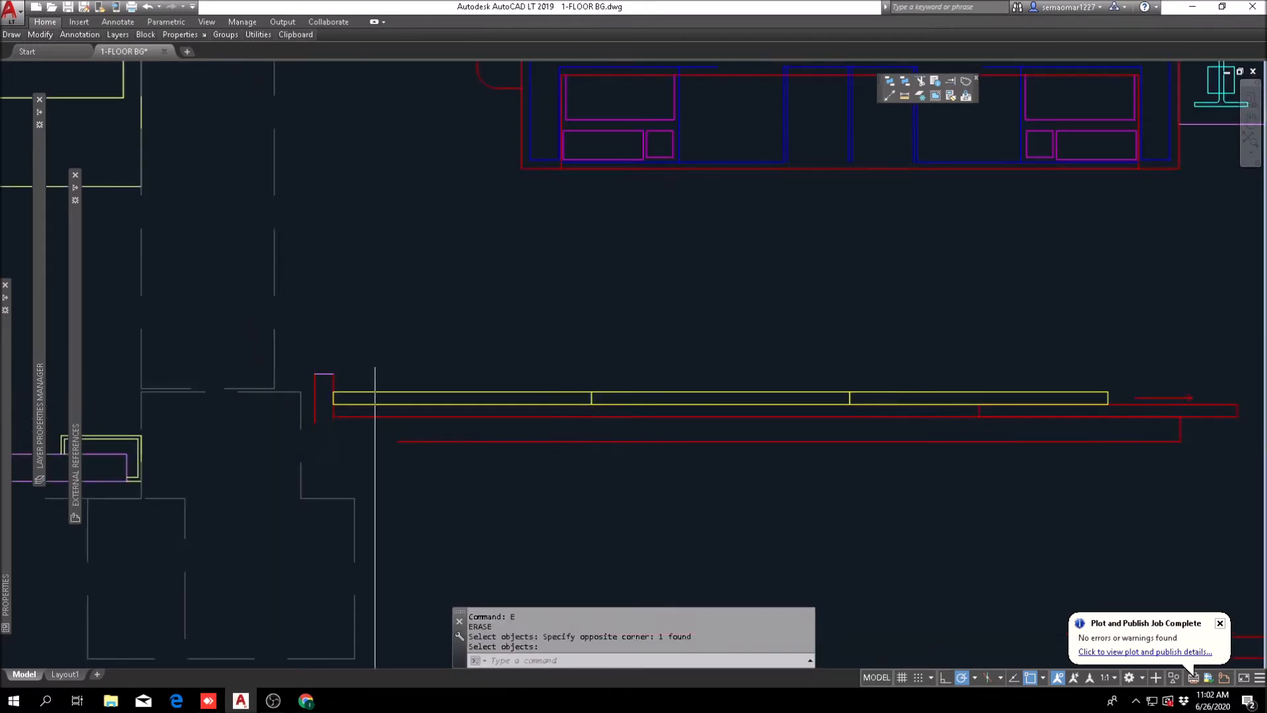
# Step: Match the red lines of the short side wall and back wall behind the front desk to the existing purple wall's properties
pyautogui.scroll(-2, 386, 367)
pyautogui.press('Escape')
pyautogui.click(950, 96)
pyautogui.moveTo(129, 421); pyautogui.dragTo(274, 388, button='middle')
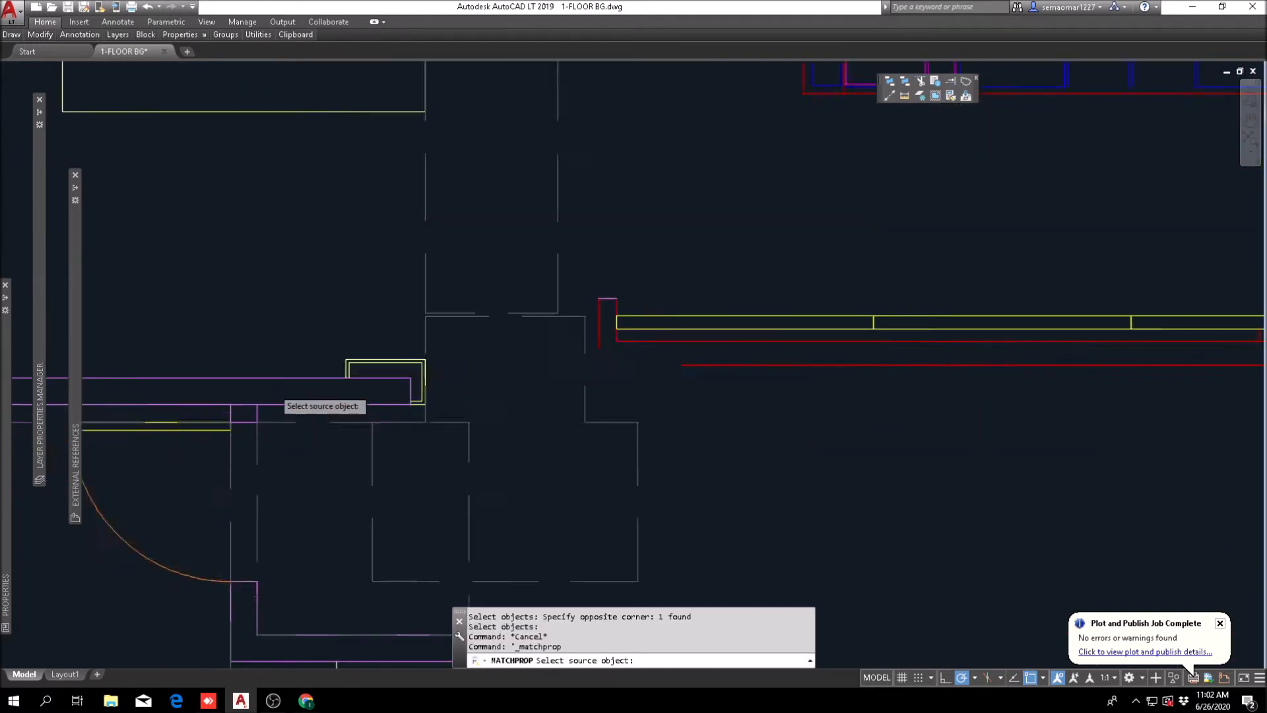
pyautogui.scroll(4, 274, 388)
pyautogui.click(299, 372)
pyautogui.scroll(4, 815, 229)
pyautogui.click(858, 218)
pyautogui.click(737, 278)
pyautogui.scroll(-4, 736, 279)
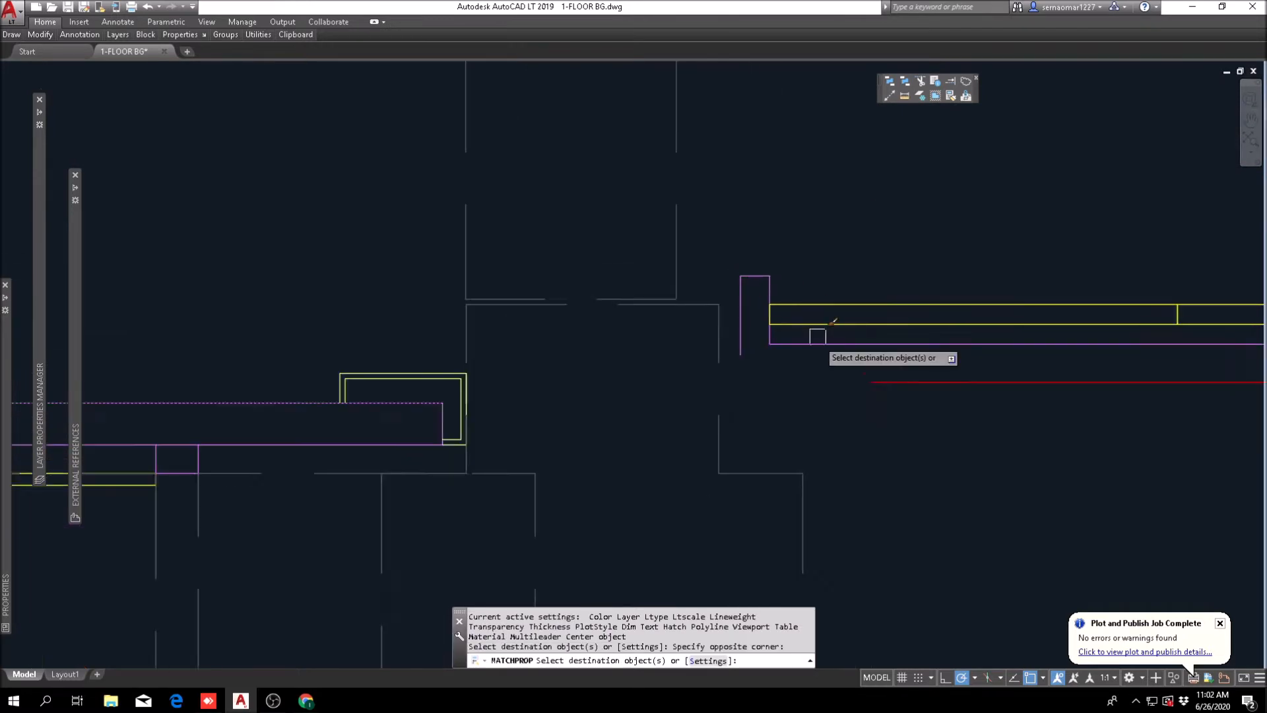
pyautogui.click(949, 370)
pyautogui.scroll(-2, 818, 419)
pyautogui.click(820, 417)
pyautogui.moveTo(1073, 417); pyautogui.dragTo(575, 413, button='middle')
pyautogui.scroll(-2, 818, 422)
pyautogui.moveTo(1029, 410); pyautogui.dragTo(726, 398, button='middle')
pyautogui.scroll(3, 728, 398)
pyautogui.moveTo(700, 366); pyautogui.dragTo(587, 416)
# Step: Apply the purple wall's properties to the red L-shaped wall beside the blue double cabinets and end Match Properties
pyautogui.scroll(-4, 581, 423)
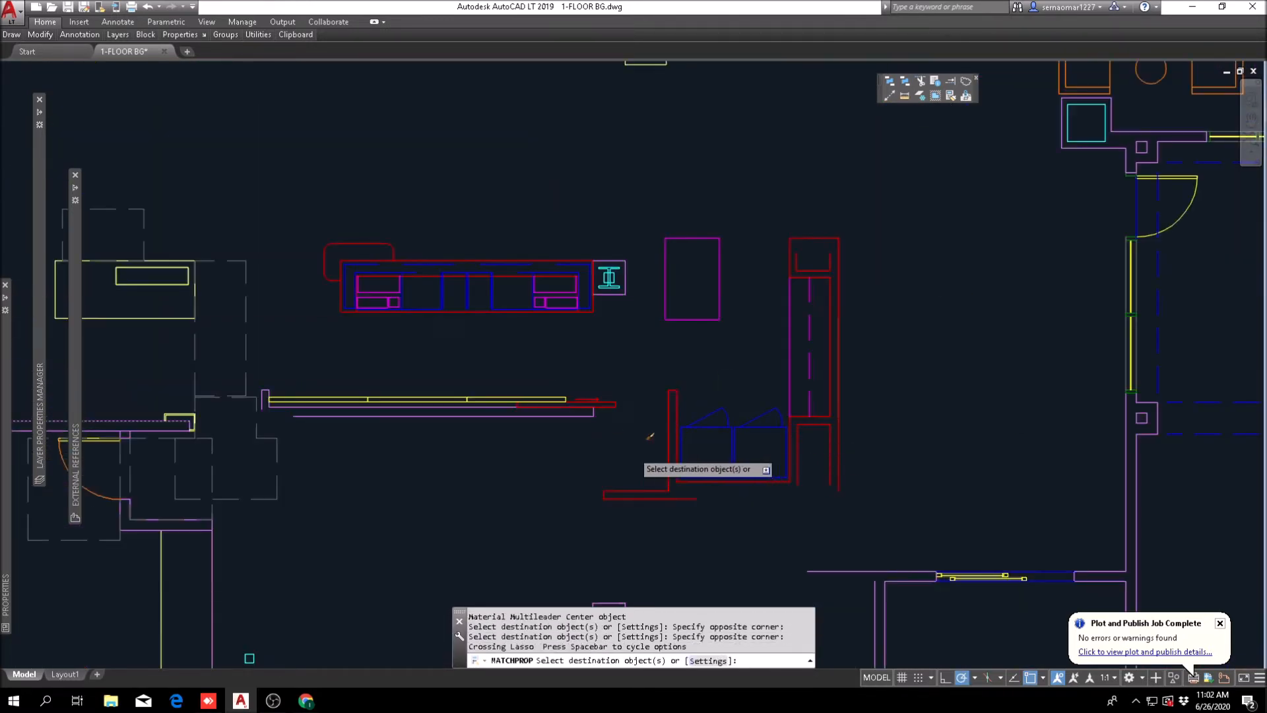
pyautogui.scroll(2, 662, 435)
pyautogui.click(720, 307)
pyautogui.click(652, 346)
pyautogui.scroll(-2, 651, 346)
pyautogui.scroll(3, 632, 436)
pyautogui.moveTo(637, 409); pyautogui.dragTo(601, 447)
pyautogui.click(577, 412)
pyautogui.click(438, 522)
pyautogui.scroll(-4, 633, 435)
pyautogui.press('Escape')
pyautogui.moveTo(438, 412)
pyautogui.mouseDown(button='middle')
pyautogui.moveTo(769, 417)
pyautogui.moveTo(701, 433)
pyautogui.moveTo(553, 433)
pyautogui.mouseUp(button='middle')
pyautogui.press('Escape')
pyautogui.press('Escape')
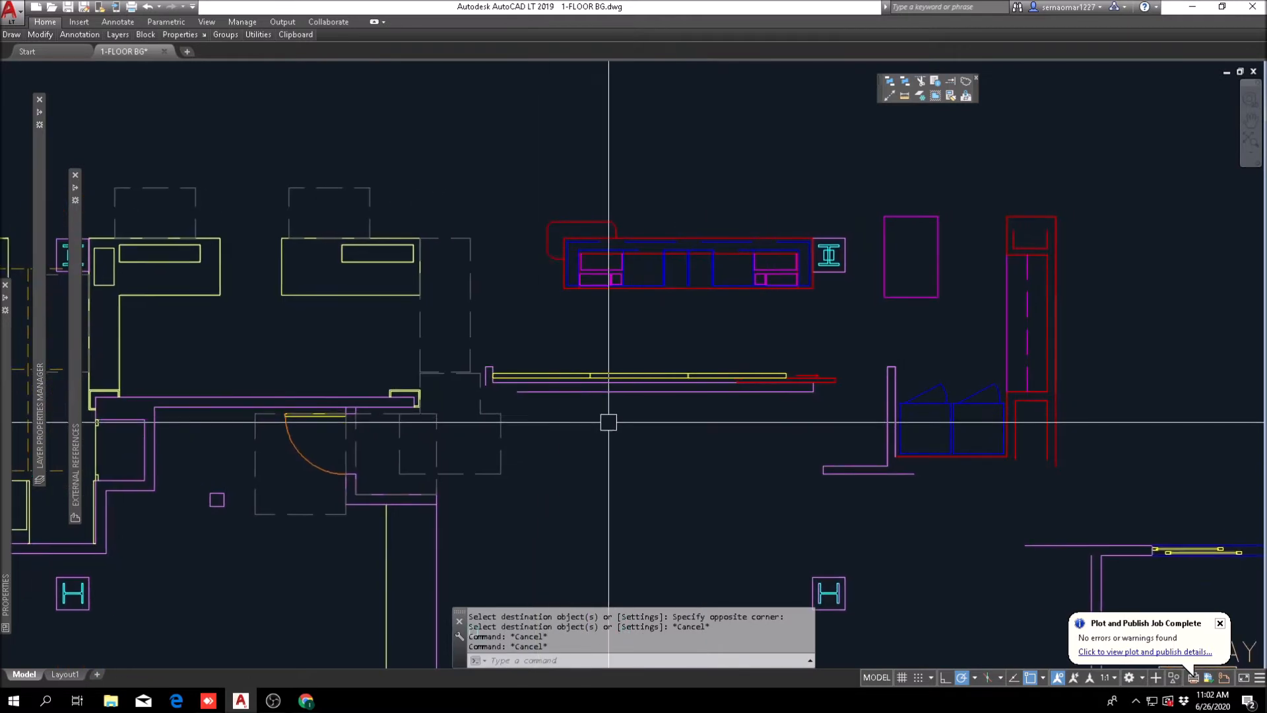
# Step: Measure the opening between the yellow-capped front desk wall end and the near end of the wall behind the red desk
pyautogui.press('Escape')
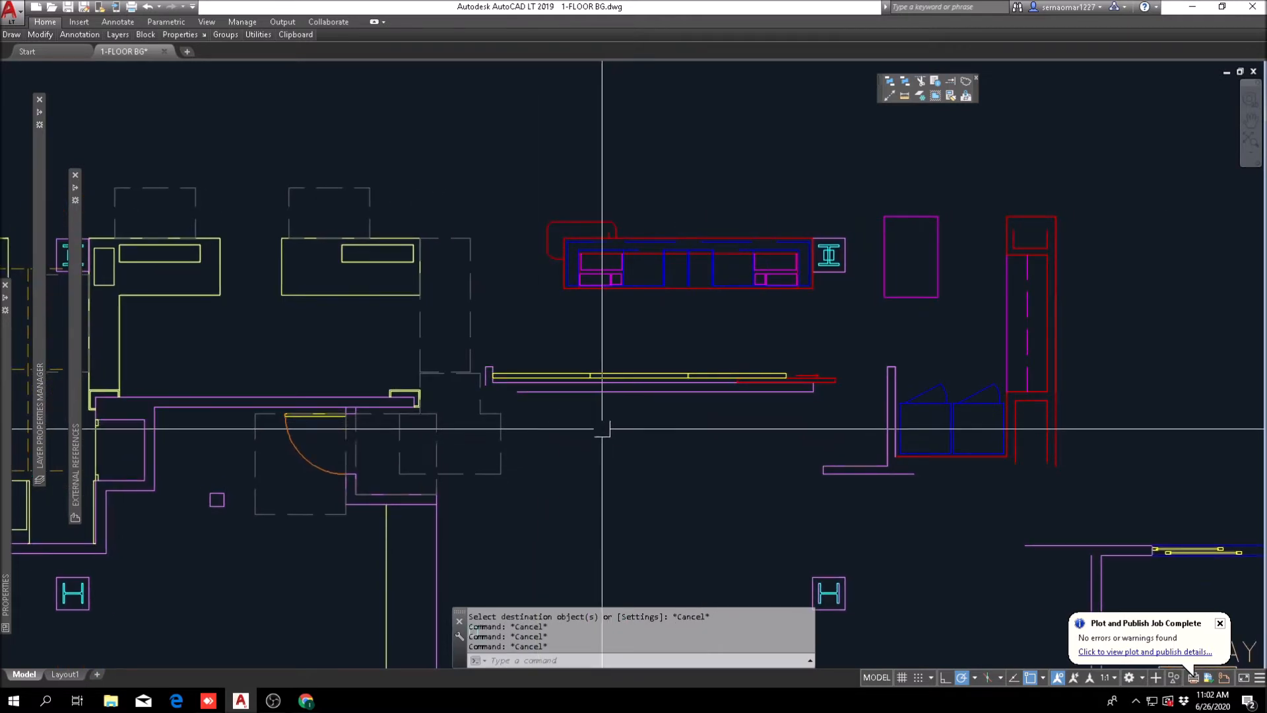
pyautogui.scroll(2, 442, 397)
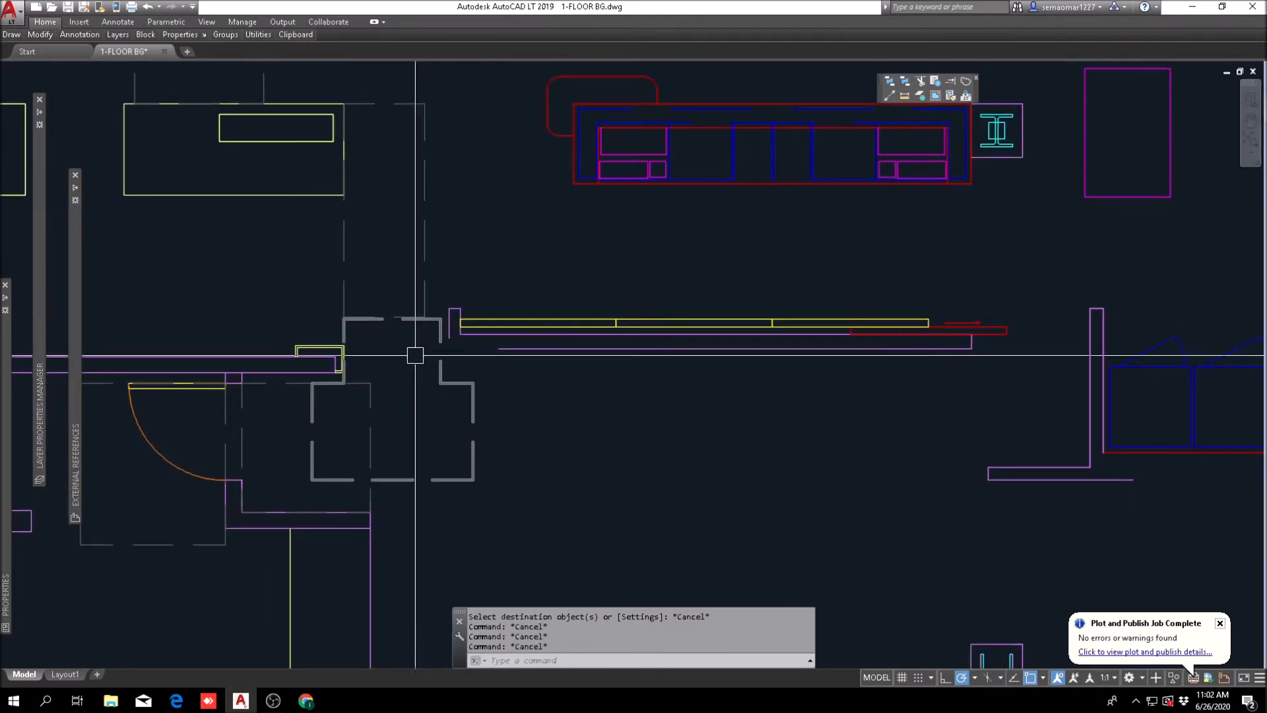
pyautogui.press('Escape')
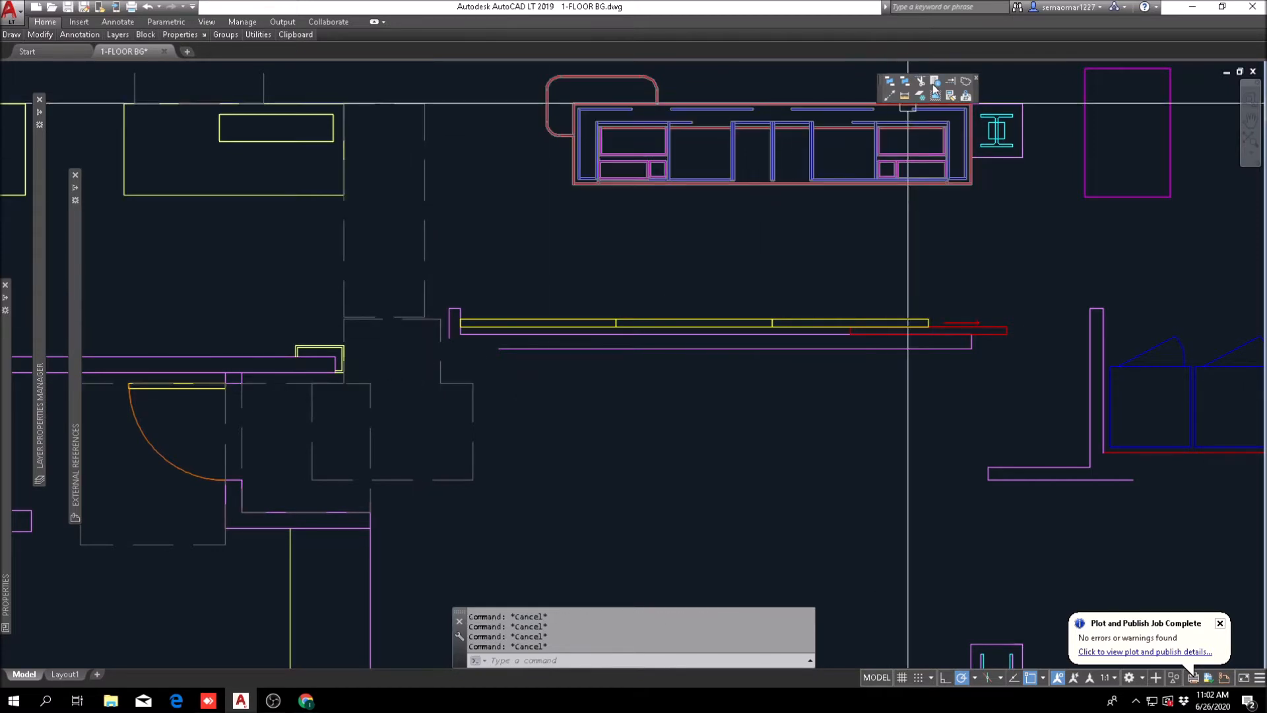
pyautogui.click(905, 96)
pyautogui.scroll(2, 461, 349)
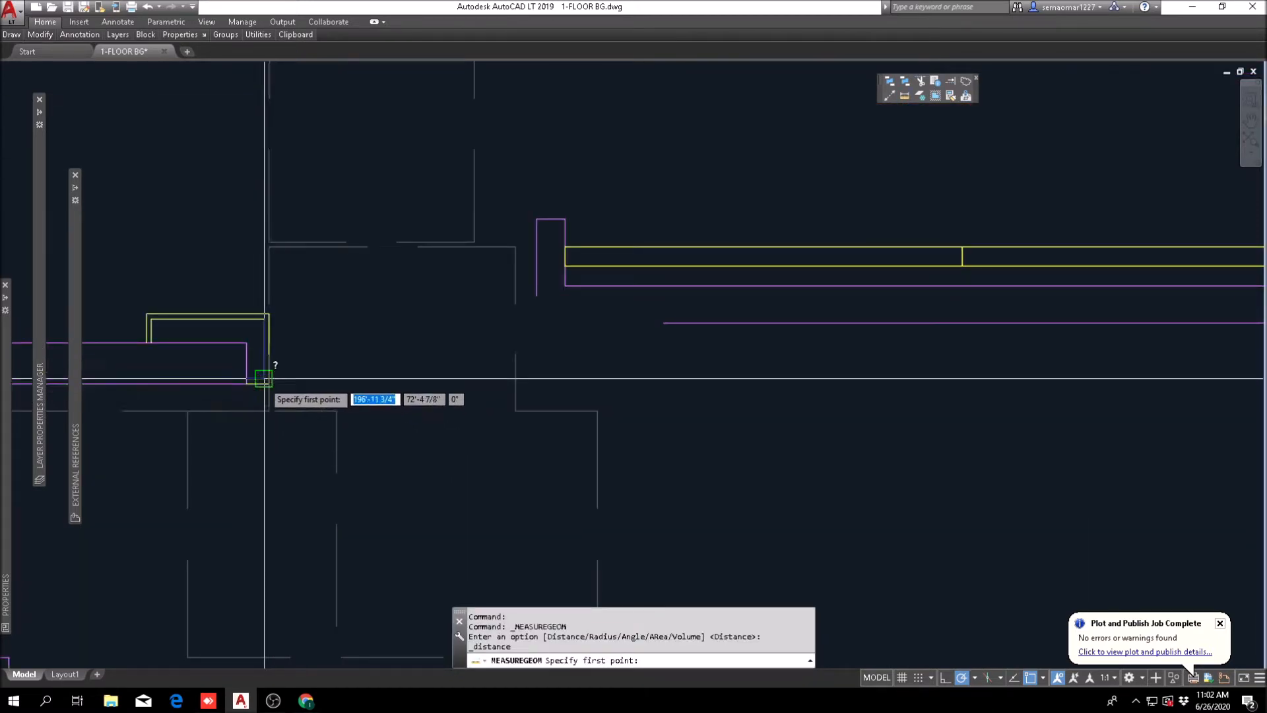
pyautogui.click(266, 380)
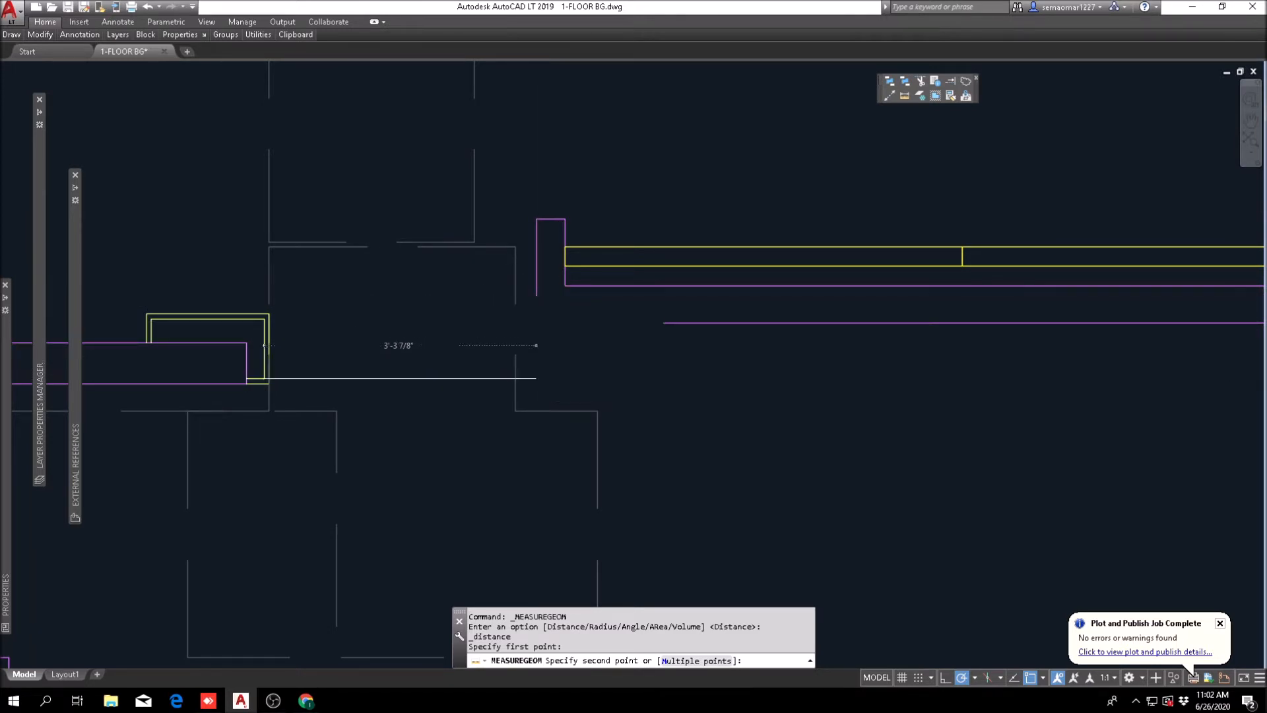
pyautogui.scroll(-4, 536, 379)
pyautogui.moveTo(707, 416); pyautogui.dragTo(419, 362, button='middle')
pyautogui.press('Escape')
pyautogui.press('Escape')
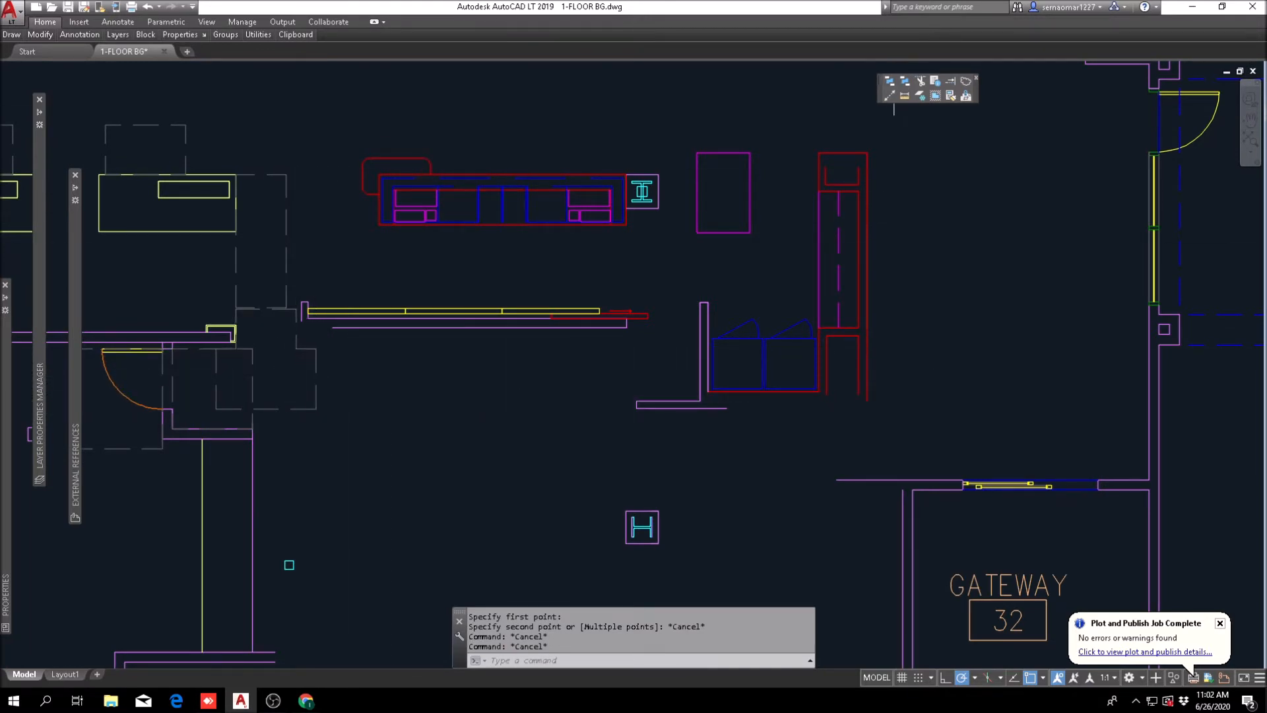
# Step: Measure the opening between the far end of the back wall and the vertical wall beside the blue double cabinets
pyautogui.click(905, 96)
pyautogui.scroll(2, 624, 341)
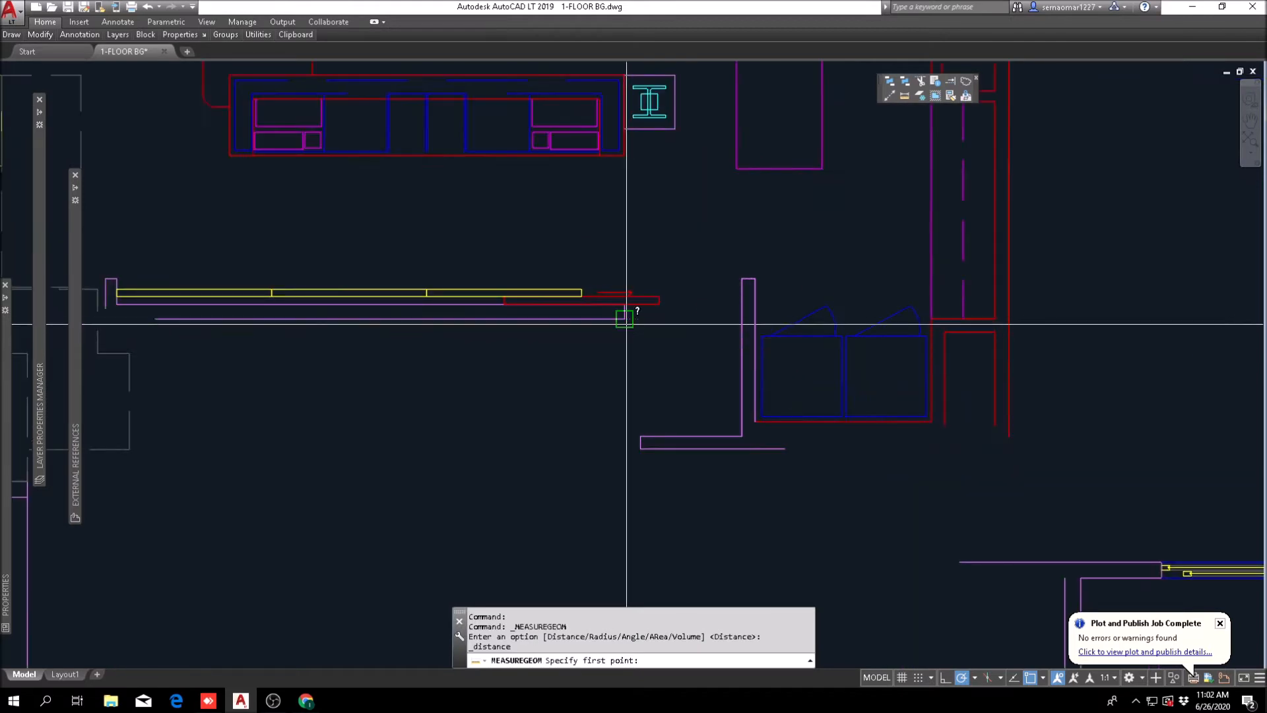
pyautogui.click(624, 319)
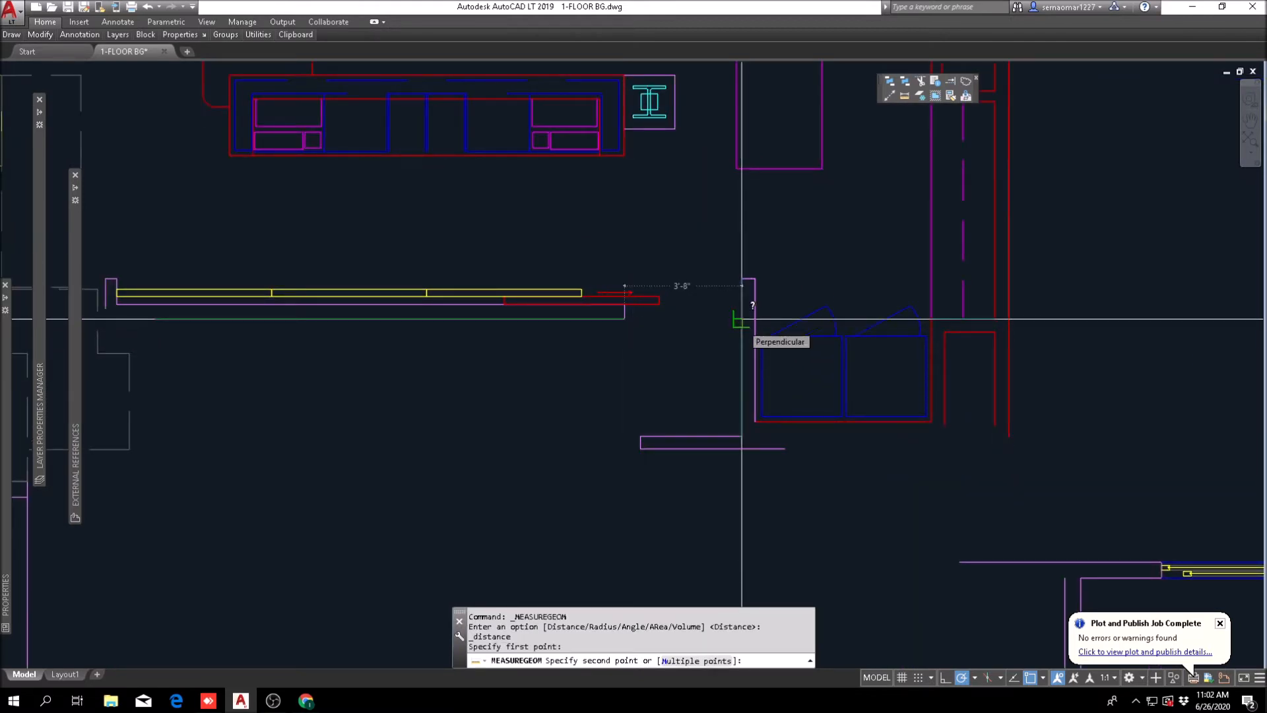
pyautogui.press('Escape')
pyautogui.press('Escape')
pyautogui.moveTo(460, 363); pyautogui.dragTo(888, 421, button='middle')
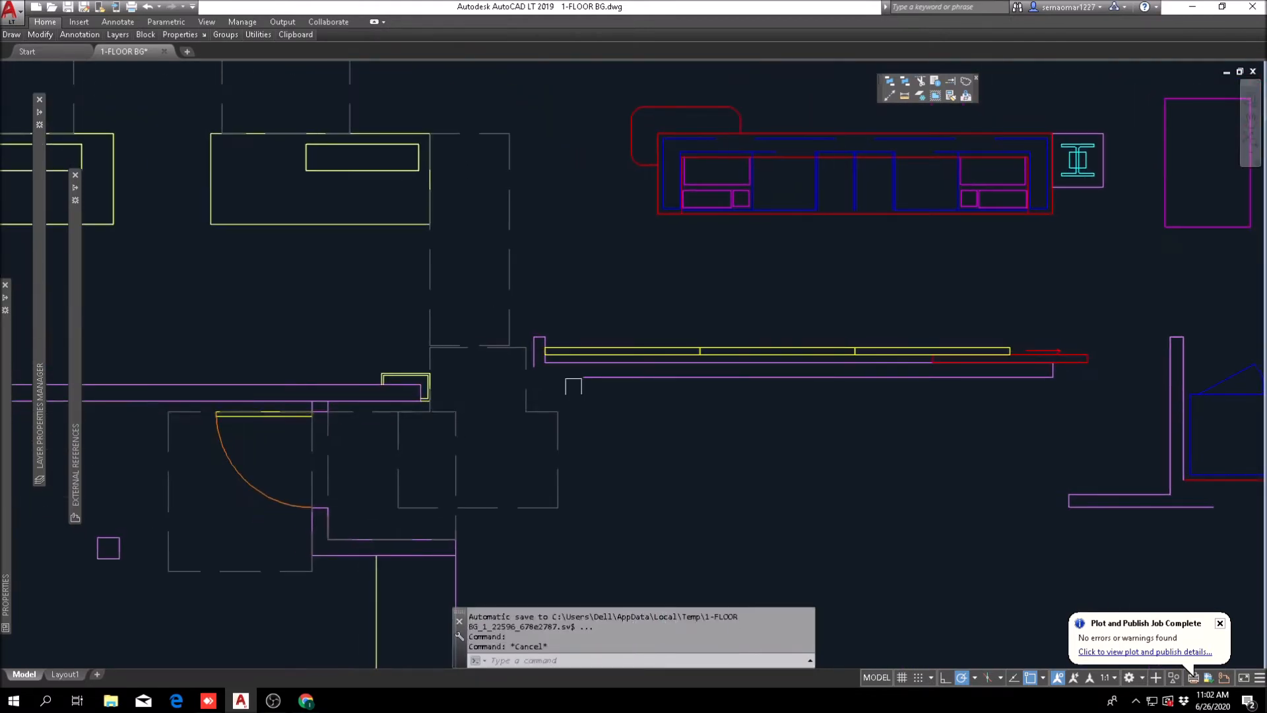
pyautogui.scroll(-2, 575, 409)
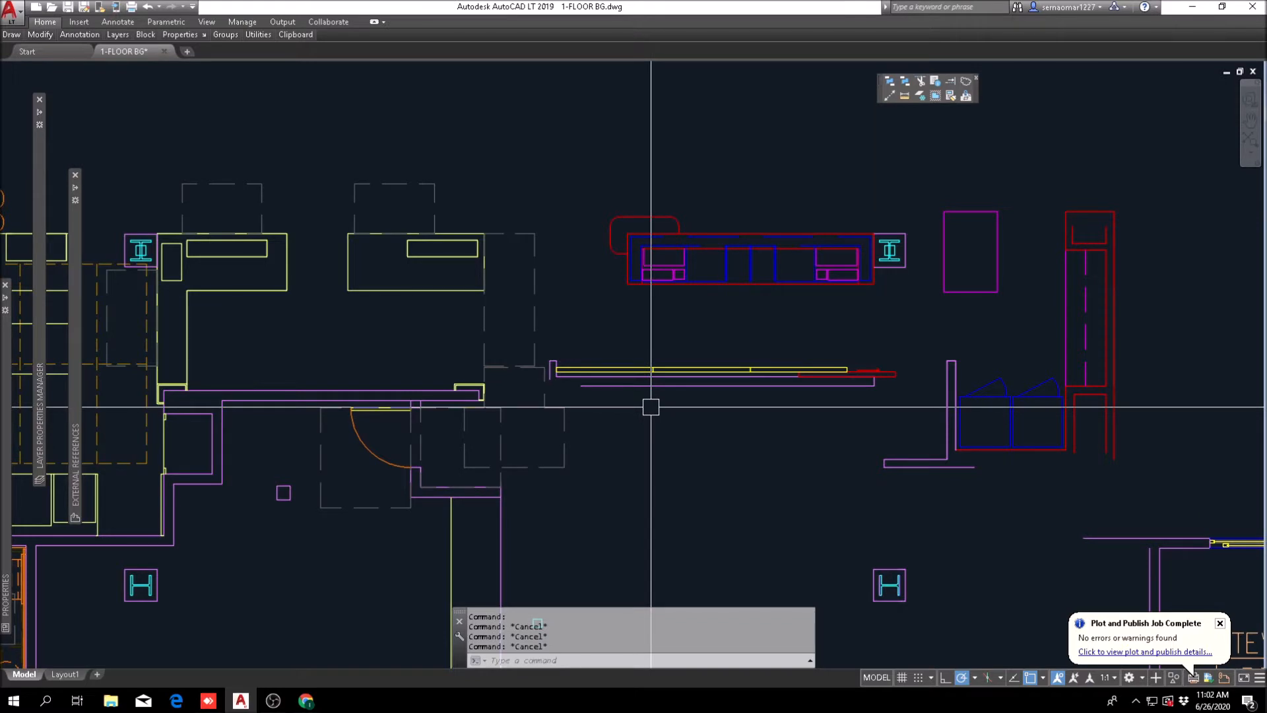
pyautogui.write('M')
pyautogui.press('Return')
pyautogui.scroll(2, 521, 399)
pyautogui.click(532, 404)
pyautogui.click(1136, 309)
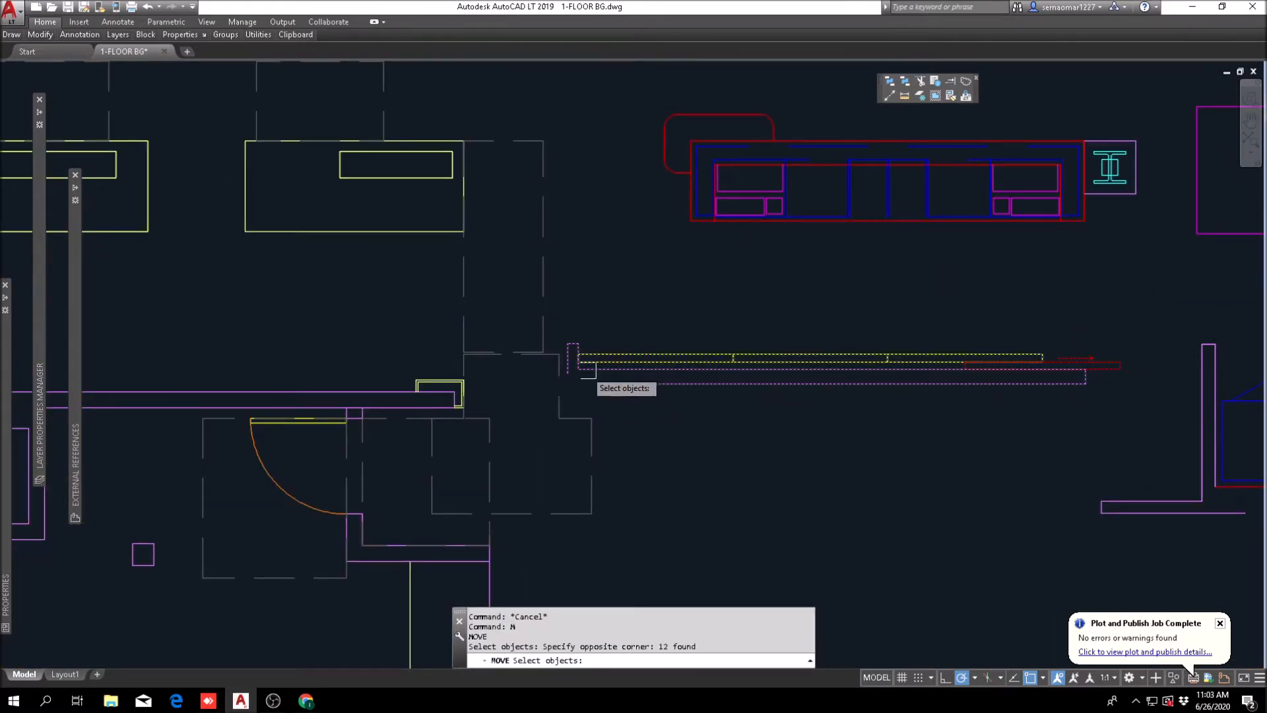
pyautogui.scroll(3, 586, 371)
pyautogui.press('Return')
pyautogui.click(559, 298)
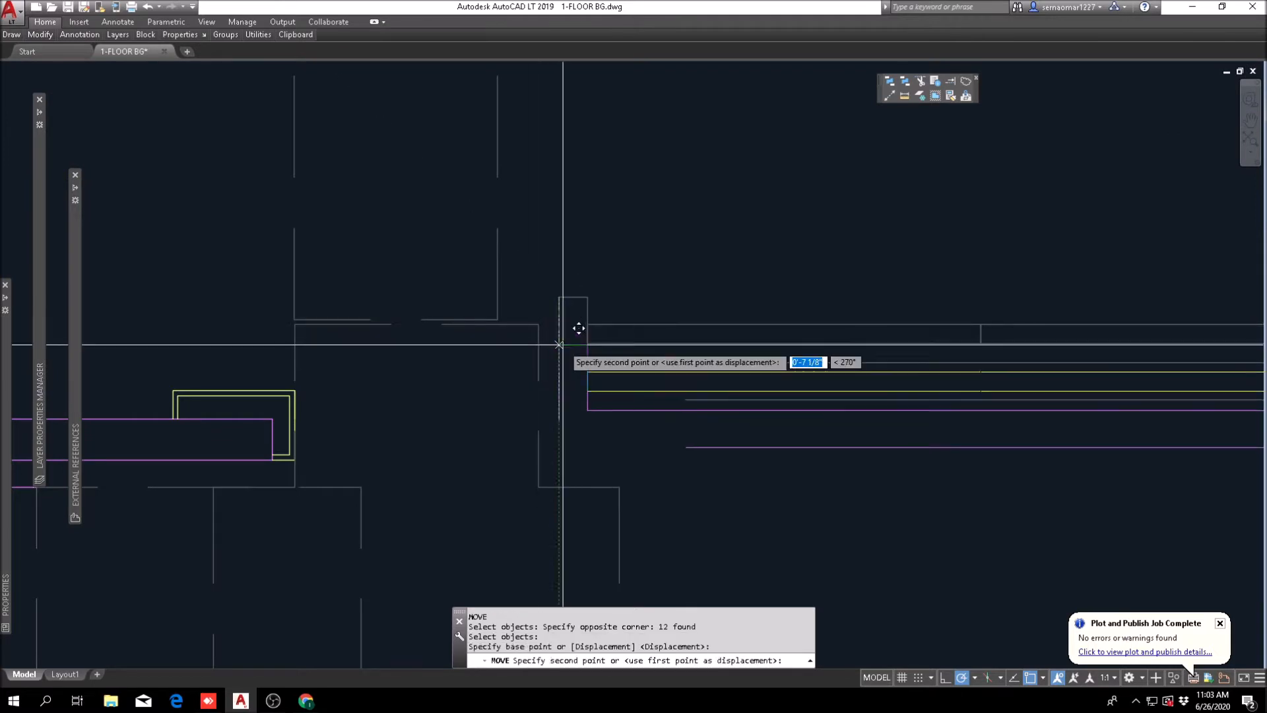
pyautogui.keyDown('shift'); pyautogui.rightClick(563, 345); pyautogui.keyUp('shift')
pyautogui.click(609, 558)
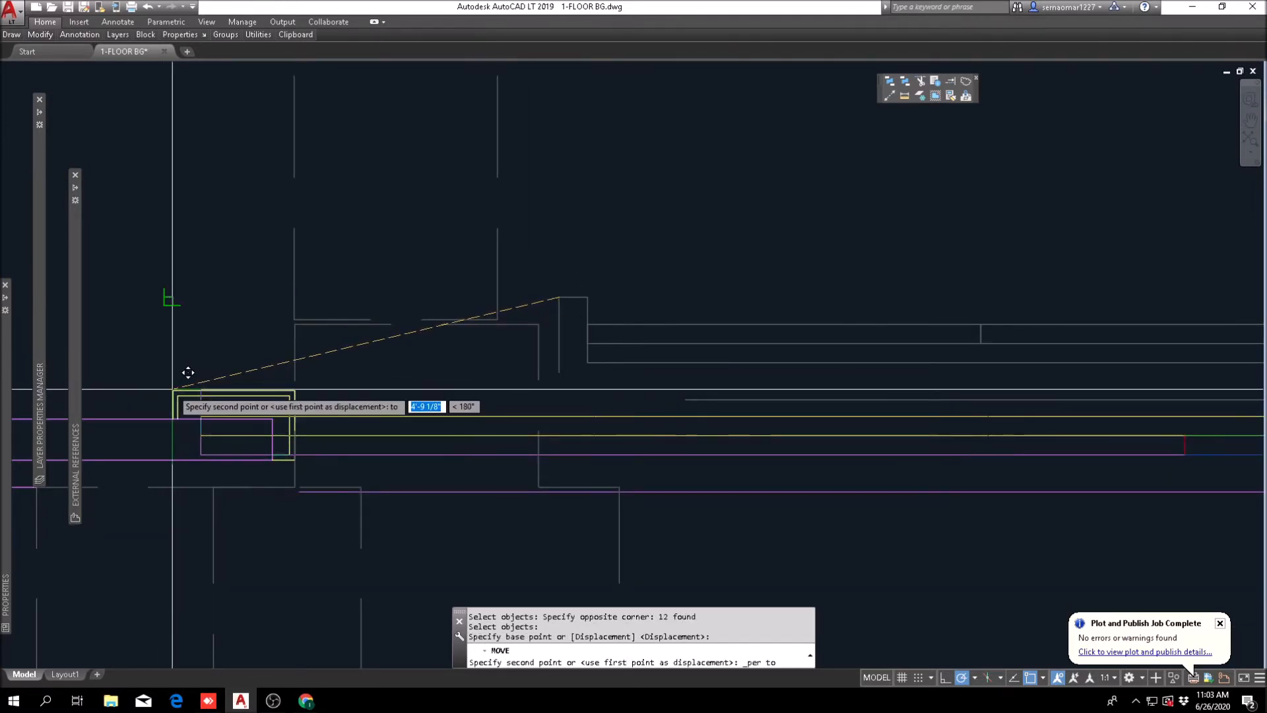
pyautogui.scroll(-2, 260, 370)
pyautogui.press('Escape')
pyautogui.press('Escape')
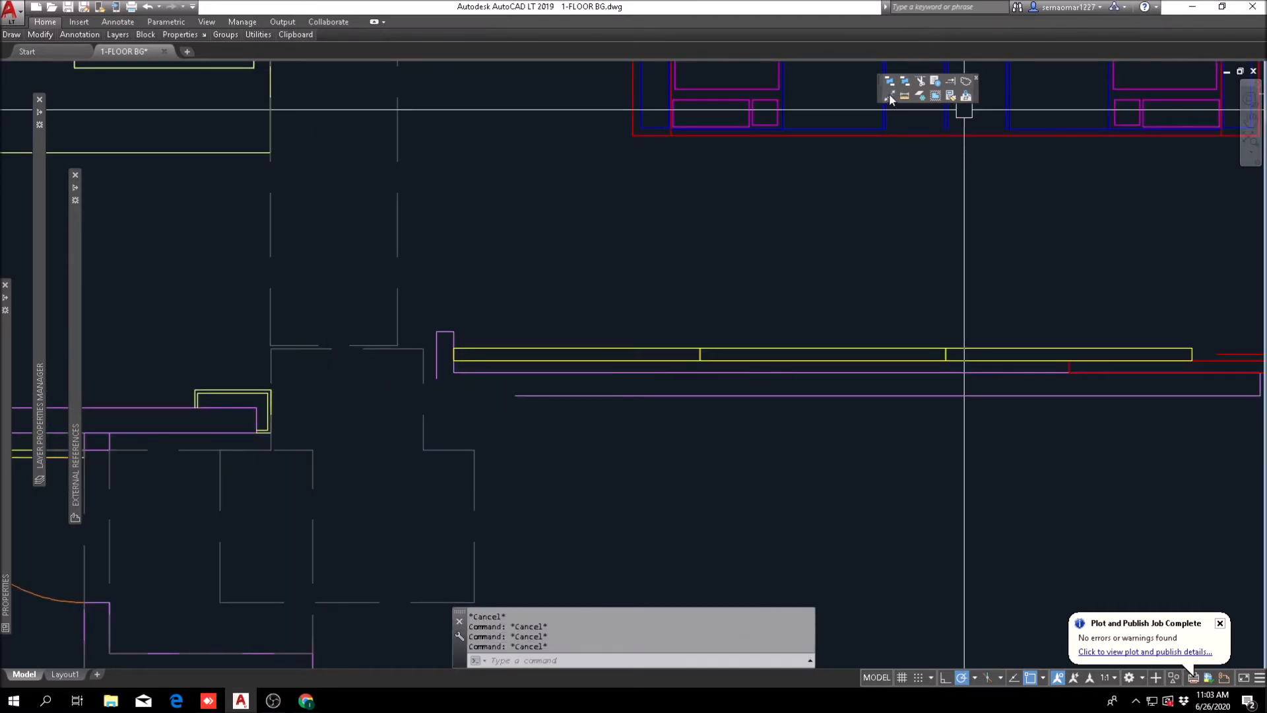
# Step: Draw a horizontal construction line through the upper edge of the yellow cap at the front desk wall's end
pyautogui.click(889, 97)
pyautogui.scroll(5, 246, 392)
pyautogui.click(258, 389)
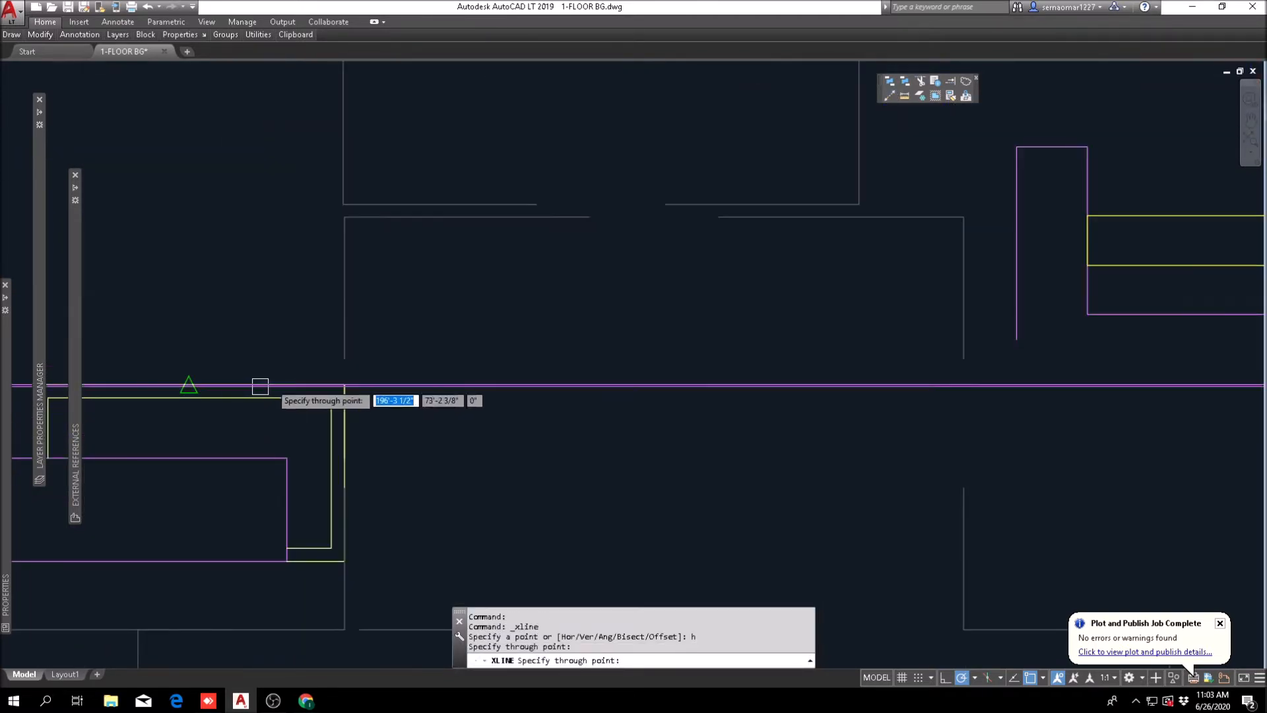
pyautogui.press('Escape')
pyautogui.scroll(-5, 402, 374)
# Step: Move the back wall assembly and the short horizontal wall down, aligning the back wall's upper end with the construction line
pyautogui.write('m')
pyautogui.press('Return')
pyautogui.click(488, 404)
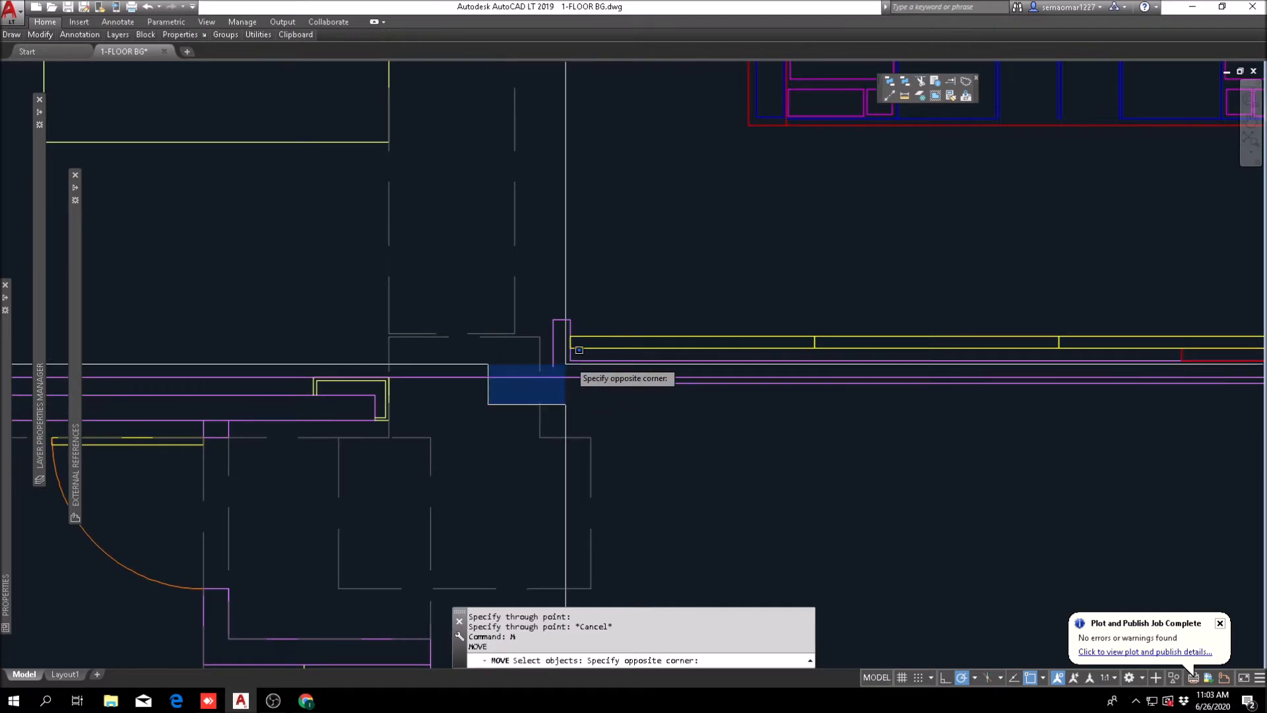
pyautogui.scroll(-2, 792, 370)
pyautogui.moveTo(977, 373); pyautogui.dragTo(492, 300, button='middle')
pyautogui.moveTo(541, 315); pyautogui.dragTo(647, 297, button='middle')
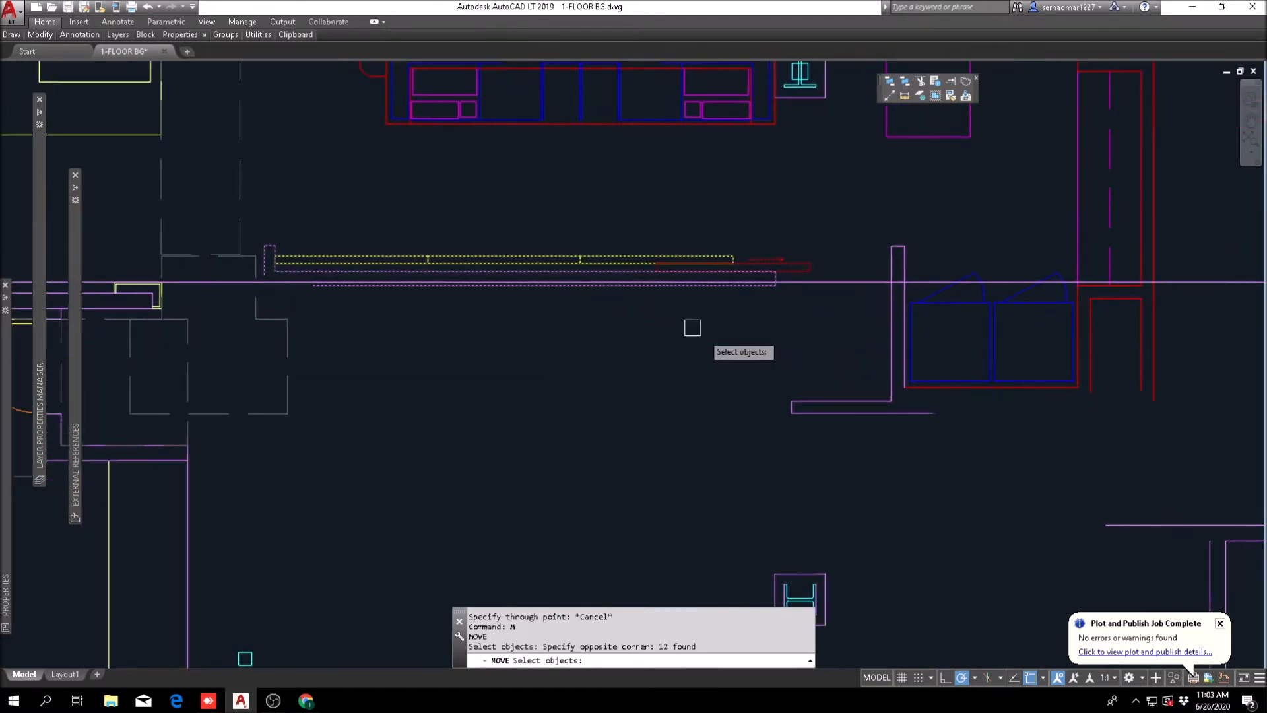
pyautogui.click(841, 374)
pyautogui.scroll(6, 264, 277)
pyautogui.press('Return')
pyautogui.click(330, 179)
pyautogui.scroll(-5, 349, 165)
pyautogui.press('Escape')
# Step: Erase the horizontal construction line used to align the back wall
pyautogui.write('E')
pyautogui.press('Return')
pyautogui.click(232, 344)
pyautogui.press('Return')
pyautogui.scroll(-4, 311, 277)
pyautogui.moveTo(305, 537); pyautogui.dragTo(450, 551, button='middle')
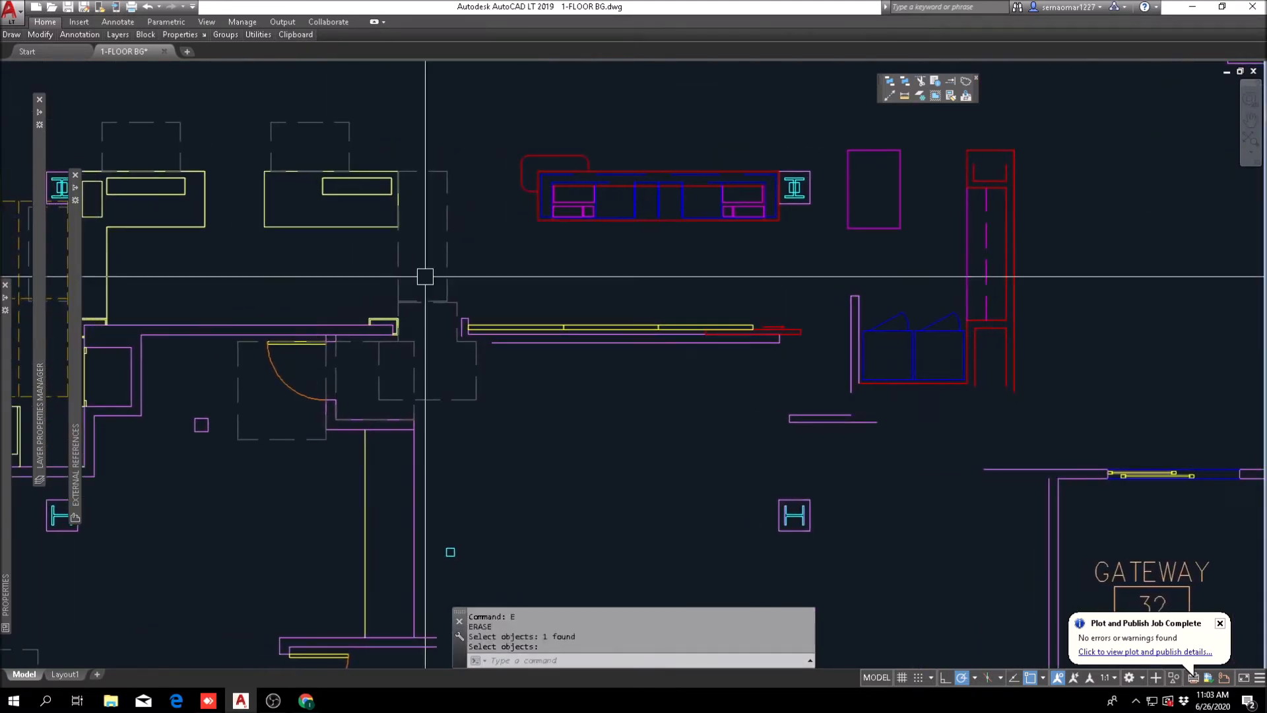
pyautogui.press('Escape')
# Step: Fillet the back wall's lower line with its short vertical end line to close the corner at zero radius
pyautogui.scroll(4, 456, 282)
pyautogui.write('f')
pyautogui.press('Return')
pyautogui.click(553, 437)
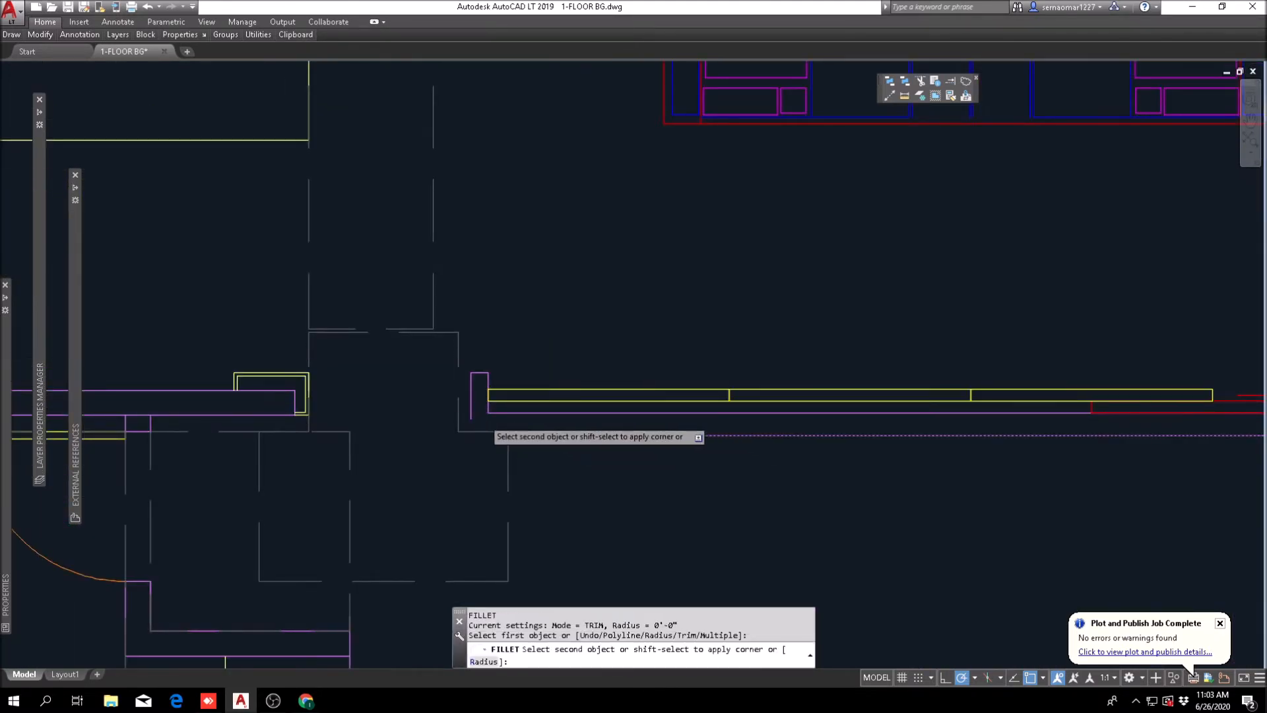
pyautogui.scroll(6, 483, 419)
pyautogui.click(435, 399)
pyautogui.scroll(-6, 483, 400)
pyautogui.press('Escape')
pyautogui.press('Escape')
pyautogui.moveTo(508, 472); pyautogui.dragTo(585, 424, button='middle')
pyautogui.scroll(-4, 577, 424)
pyautogui.press('Escape')
# Step: Examine the dashed clearance outlines in the opening between the front desk wall and the back wall
pyautogui.scroll(2, 574, 425)
pyautogui.click(622, 447)
pyautogui.click(545, 475)
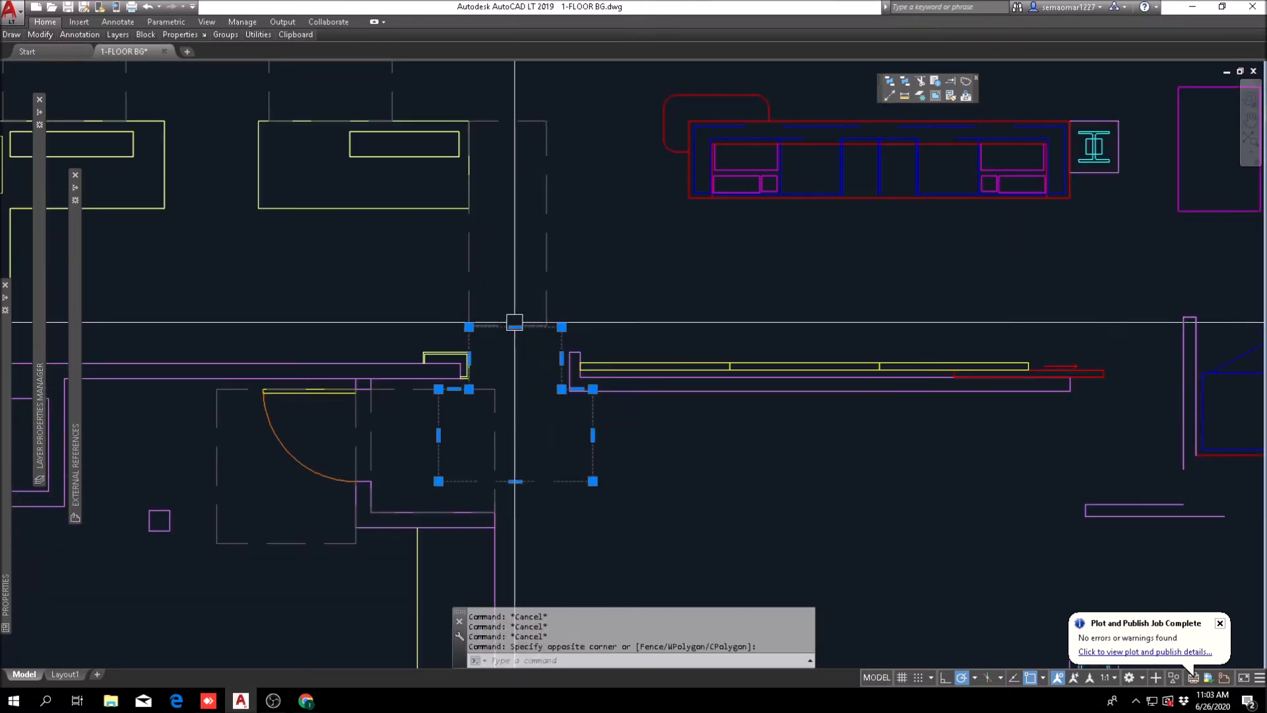
pyautogui.scroll(4, 599, 306)
pyautogui.moveTo(606, 351); pyautogui.dragTo(600, 255, button='middle')
pyautogui.click(600, 255)
pyautogui.click(495, 323)
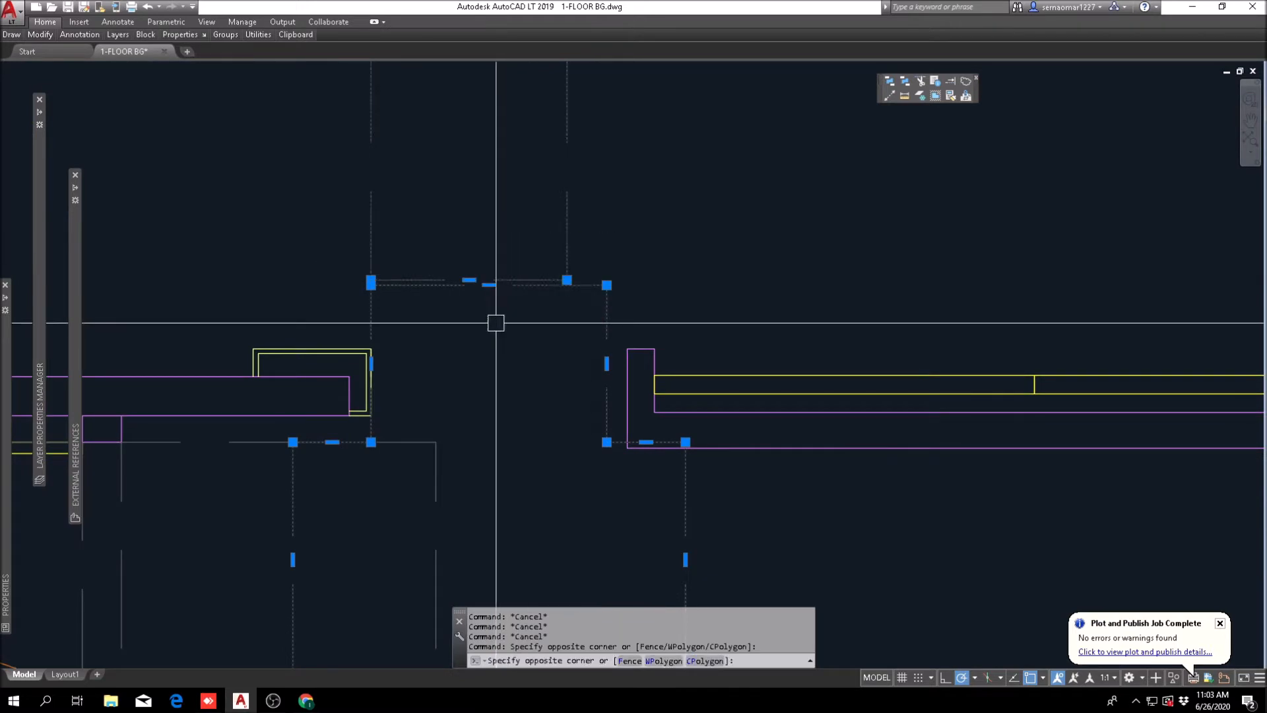
pyautogui.scroll(-4, 497, 323)
pyautogui.scroll(2, 475, 425)
pyautogui.press('Escape')
pyautogui.press('Escape')
pyautogui.scroll(-2, 511, 413)
pyautogui.moveTo(734, 410); pyautogui.dragTo(518, 411, button='middle')
pyautogui.press('Escape')
pyautogui.press('Escape')
pyautogui.scroll(-2, 470, 427)
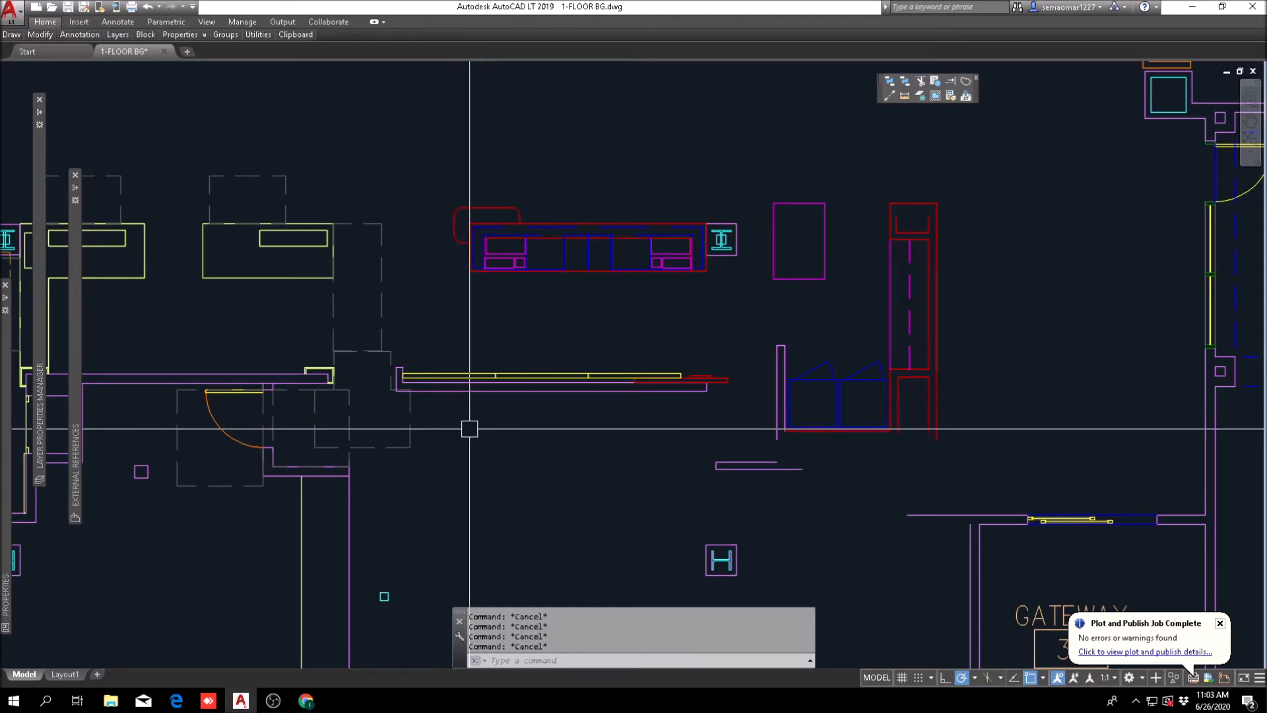
# Step: Move the back wall assembly, the walls beside the double cabinets, the cabinets, red closet and magenta rectangle 12 inches to the right
pyautogui.write('m')
pyautogui.press('Return')
pyautogui.scroll(2, 396, 412)
pyautogui.click(376, 411)
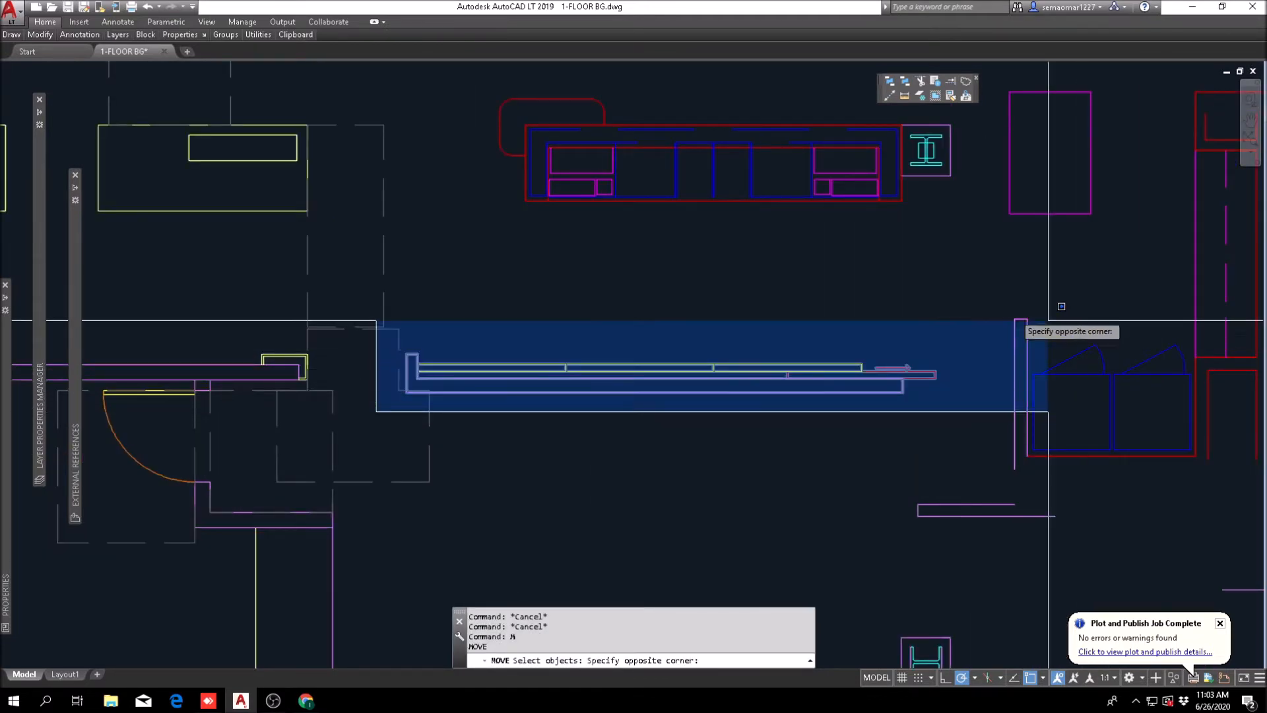
pyautogui.scroll(-4, 924, 396)
pyautogui.click(916, 384)
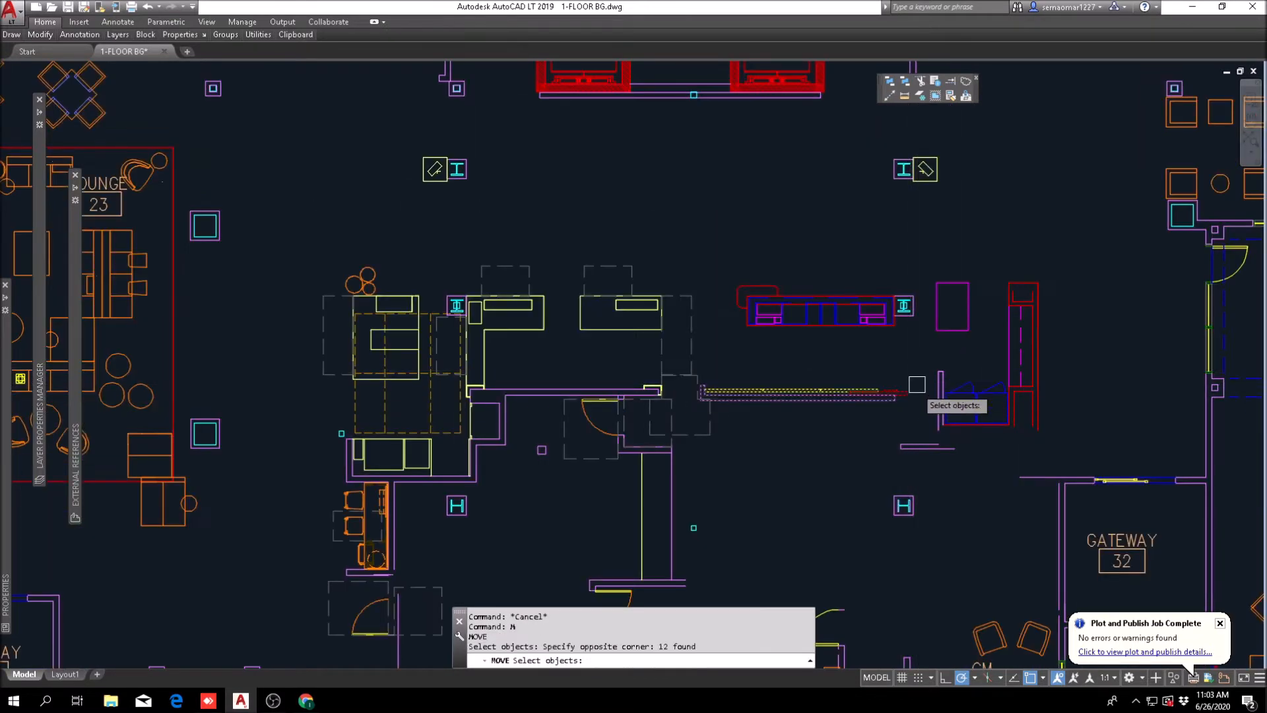
pyautogui.scroll(4, 889, 438)
pyautogui.click(883, 469)
pyautogui.moveTo(1089, 345); pyautogui.dragTo(787, 419, button='middle')
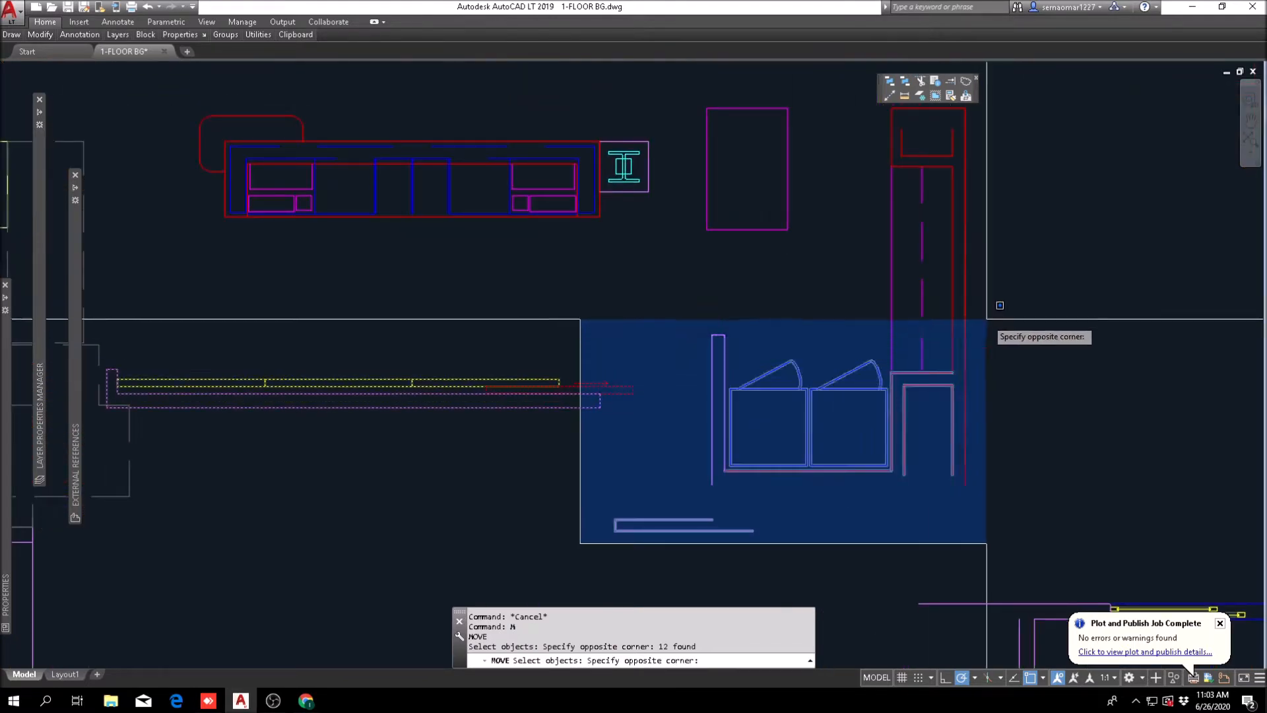
pyautogui.click(986, 319)
pyautogui.moveTo(937, 311); pyautogui.dragTo(740, 439, button='middle')
pyautogui.click(794, 249)
pyautogui.scroll(-2, 589, 390)
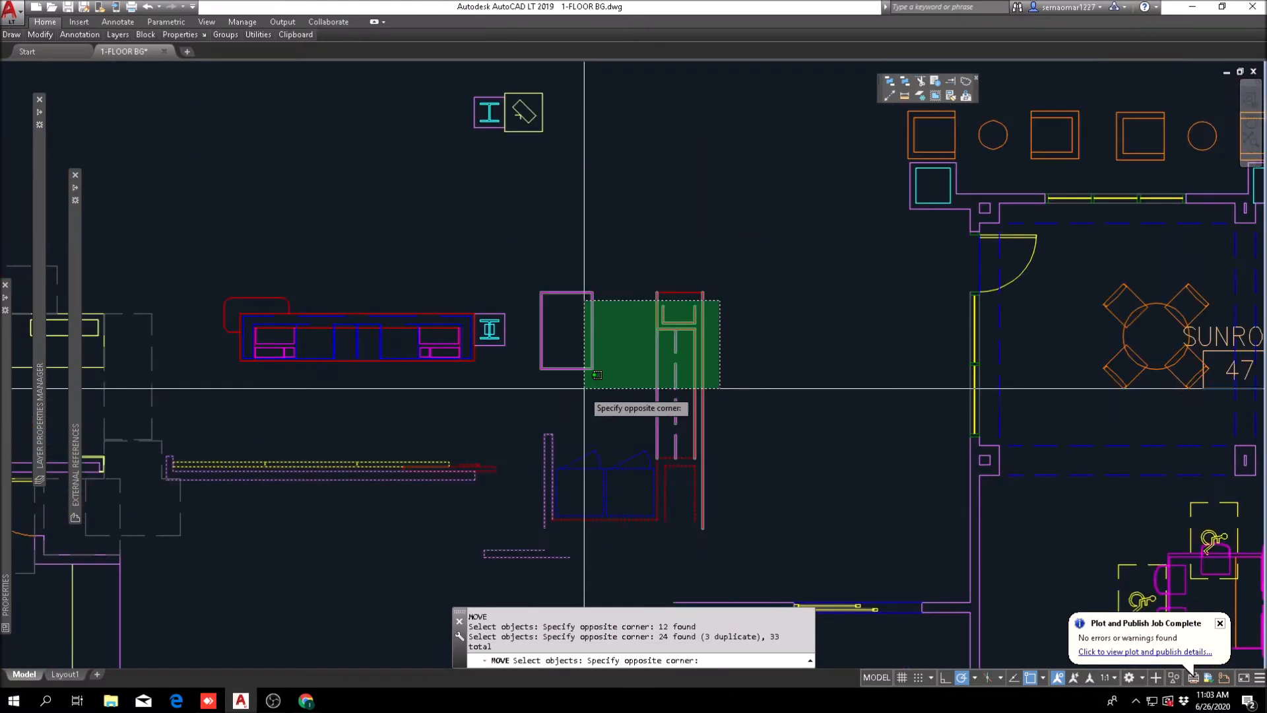
pyautogui.click(564, 529)
pyautogui.click(737, 285)
pyautogui.click(542, 370)
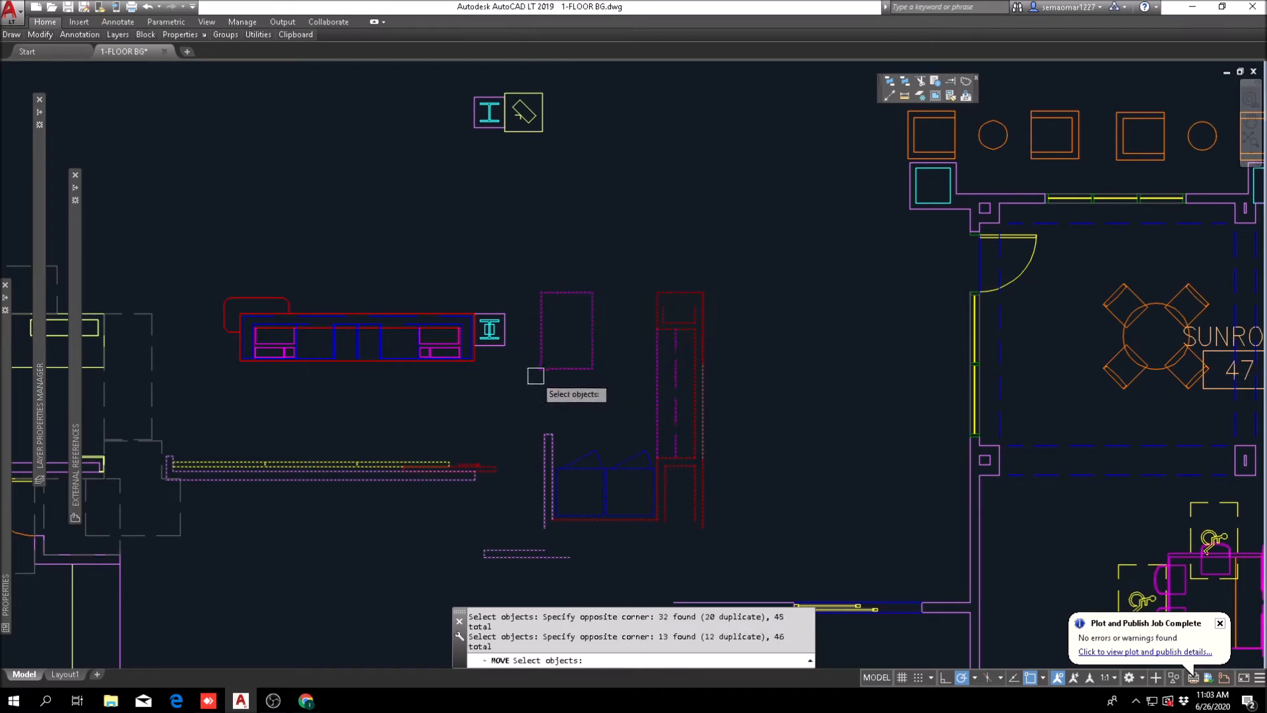
pyautogui.moveTo(381, 452); pyautogui.dragTo(580, 421, button='middle')
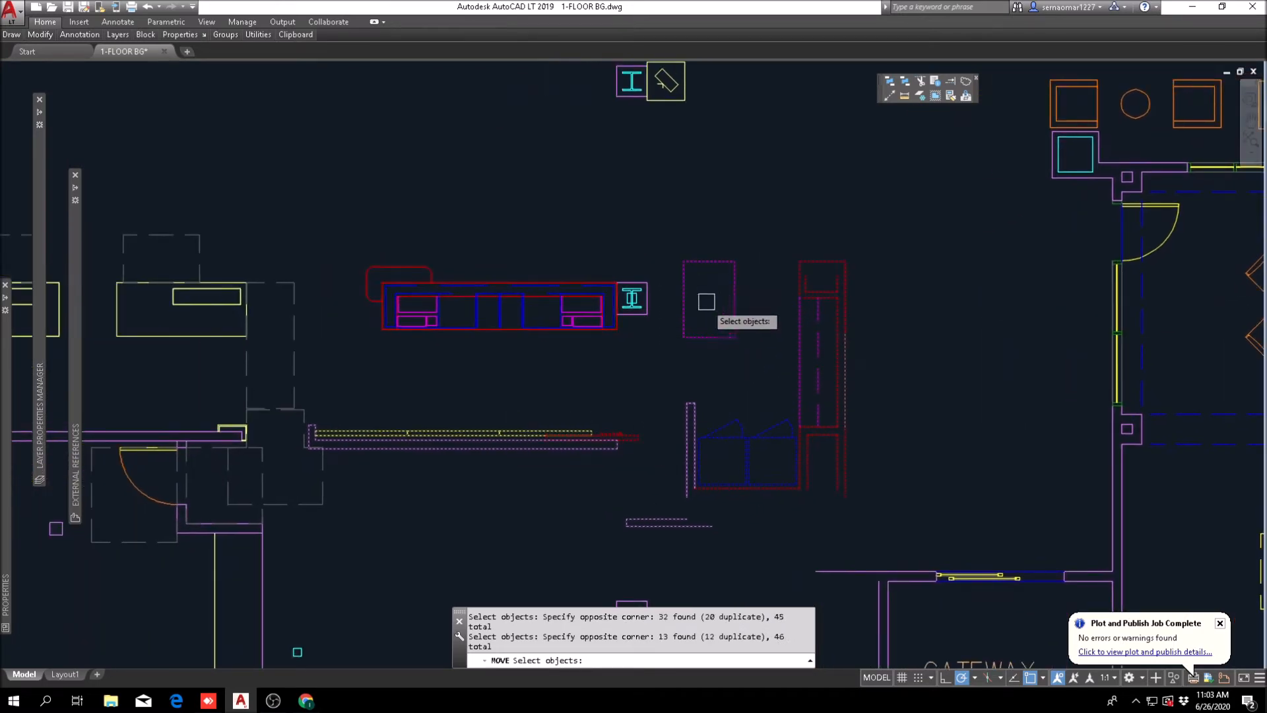
pyautogui.scroll(3, 657, 308)
pyautogui.scroll(-5, 644, 291)
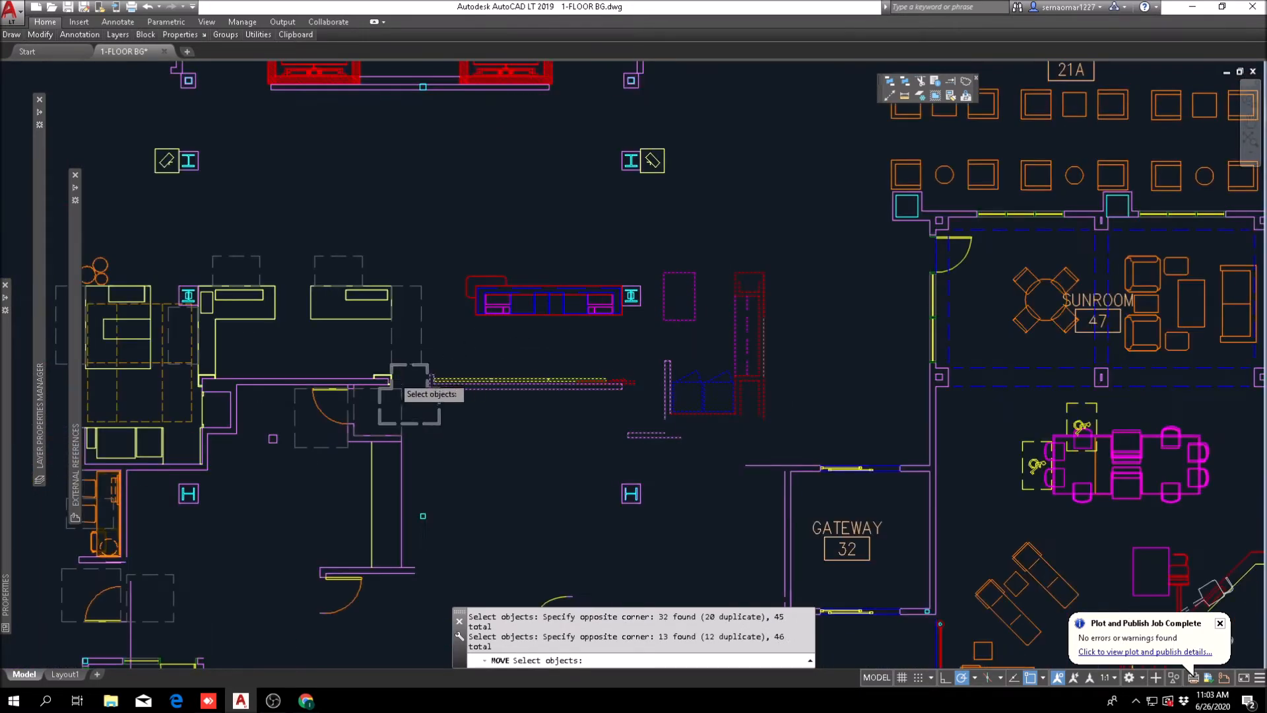
pyautogui.scroll(6, 504, 410)
pyautogui.scroll(4, 540, 363)
pyautogui.press('Return')
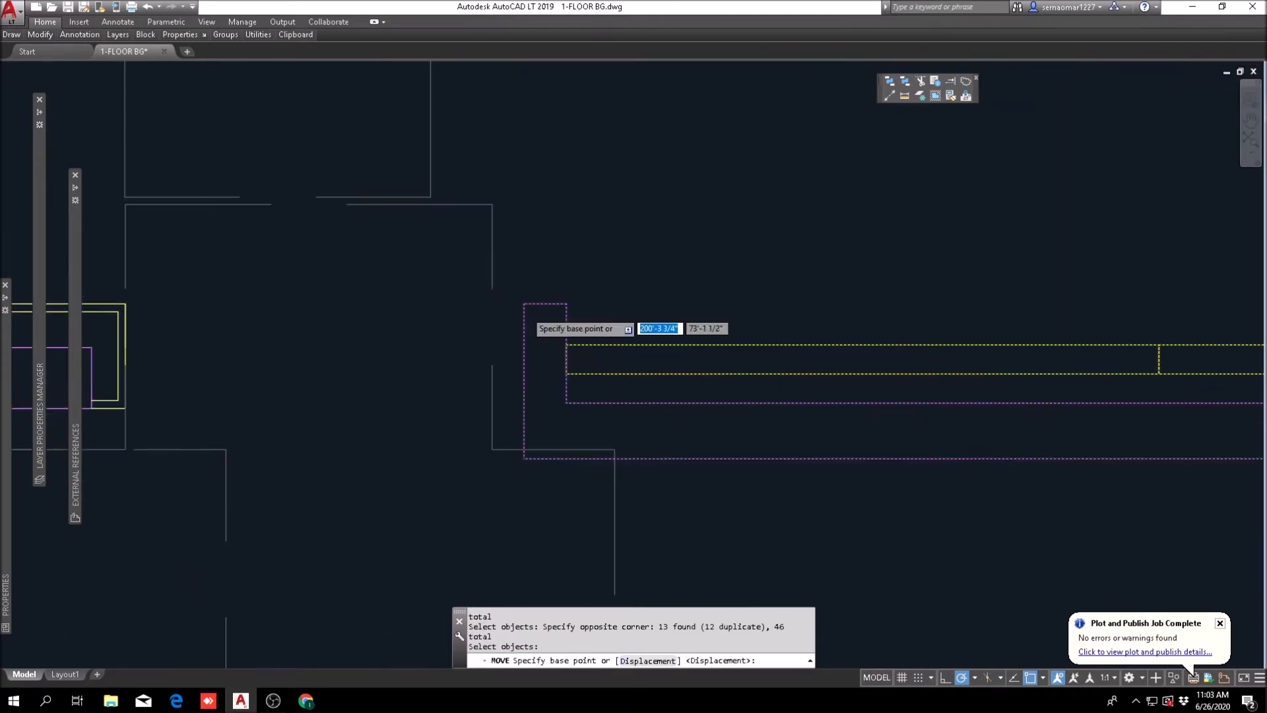
pyautogui.click(524, 304)
pyautogui.scroll(-4, 528, 312)
pyautogui.write('12')
pyautogui.press('Return')
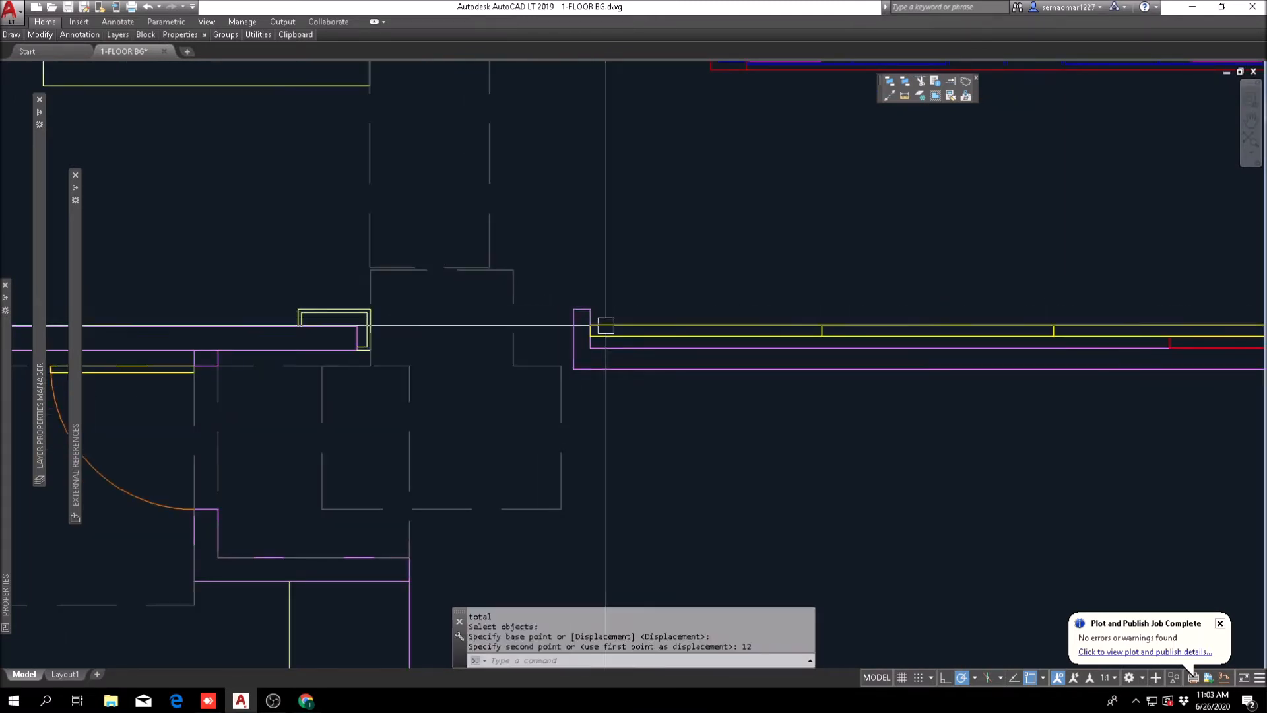
pyautogui.press('Escape')
# Step: Measure the widened opening between the front desk wall's end and the back wall
pyautogui.scroll(-2, 795, 384)
pyautogui.scroll(4, 557, 381)
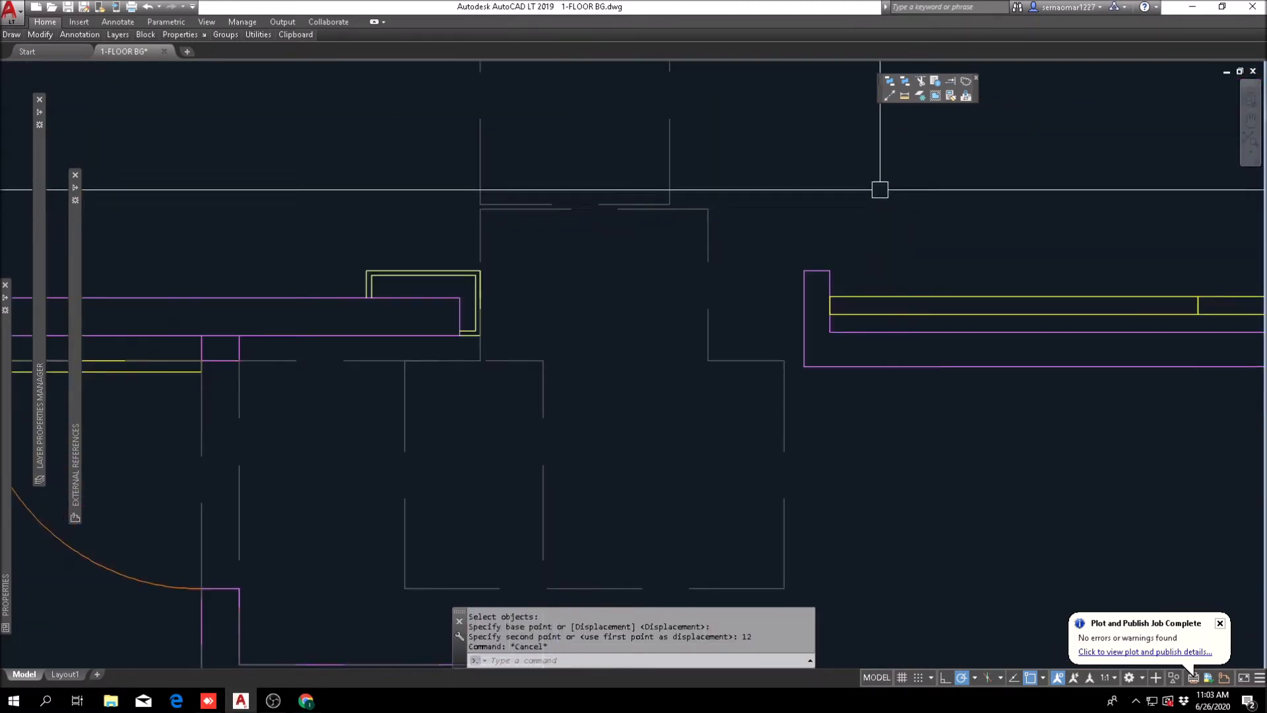
pyautogui.click(905, 96)
pyautogui.click(479, 336)
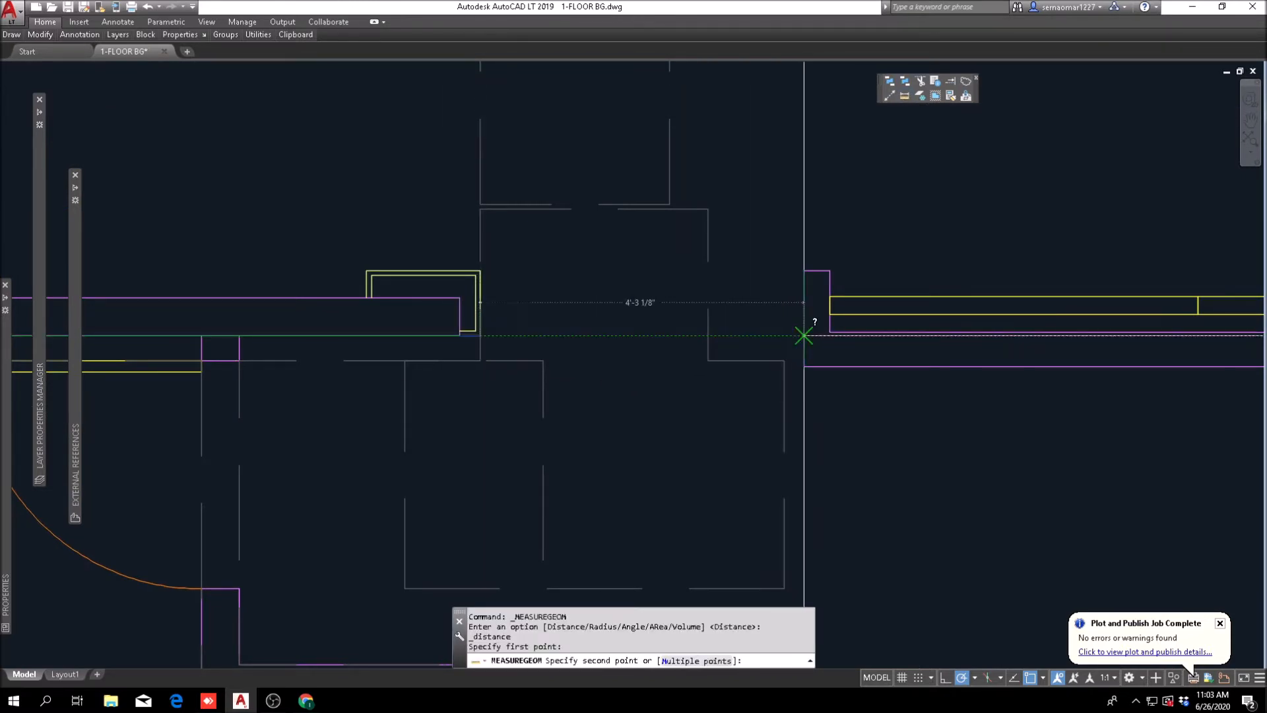
pyautogui.press('Escape')
pyautogui.scroll(-8, 638, 346)
pyautogui.moveTo(837, 414); pyautogui.dragTo(650, 413, button='middle')
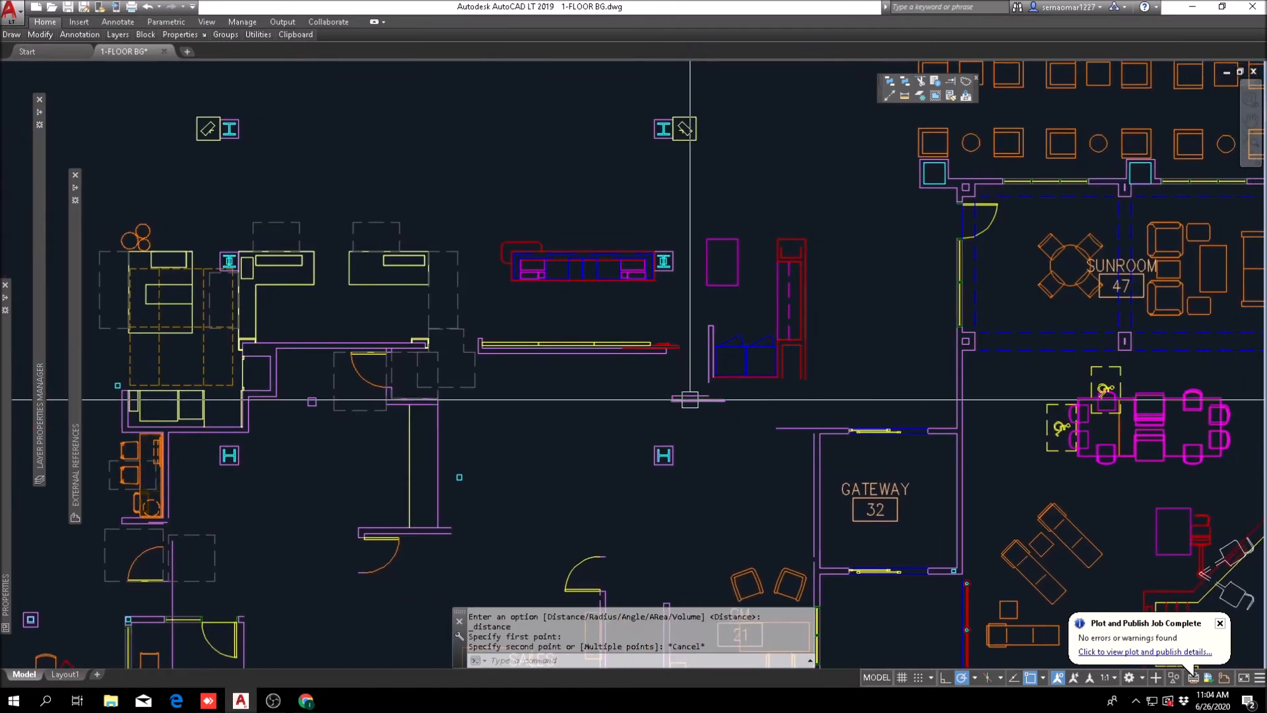
# Step: Fillet the vertical wall beside the double cabinets with the short horizontal wall to rejoin the L-shaped corner
pyautogui.press('Escape')
pyautogui.scroll(5, 710, 366)
pyautogui.moveTo(784, 405); pyautogui.dragTo(696, 414, button='middle')
pyautogui.press('Escape')
pyautogui.press('Escape')
pyautogui.press('Escape')
pyautogui.write('f')
pyautogui.press('space')
pyautogui.click(618, 446)
pyautogui.click(629, 399)
pyautogui.press('Escape')
pyautogui.scroll(-4, 637, 401)
pyautogui.moveTo(637, 400); pyautogui.dragTo(684, 264, button='middle')
pyautogui.moveTo(679, 362); pyautogui.dragTo(804, 391, button='middle')
pyautogui.scroll(-4, 687, 309)
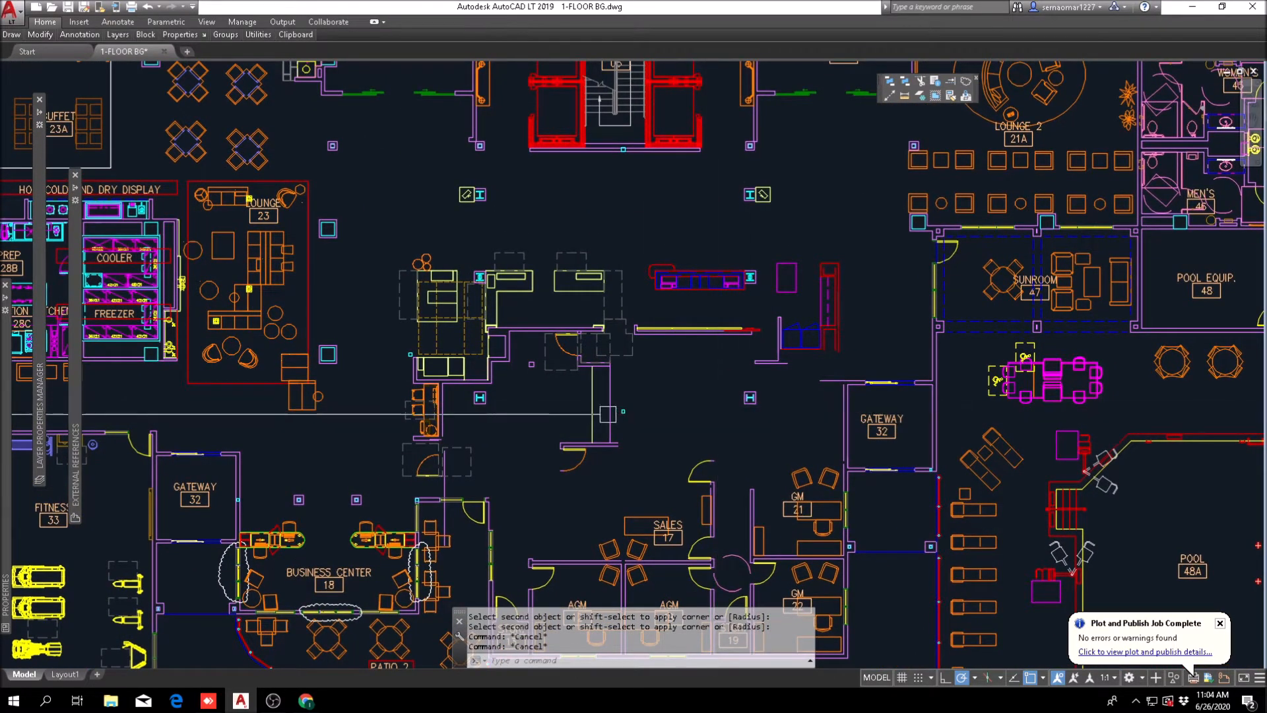
# Step: Fillet the short inner wall line beside the front desk door with the vertical wall line at the double cabinets
pyautogui.scroll(6, 610, 402)
pyautogui.scroll(-5, 620, 376)
pyautogui.press('Escape')
pyautogui.press('Escape')
pyautogui.moveTo(625, 376); pyautogui.dragTo(556, 378, button='middle')
pyautogui.scroll(7, 475, 314)
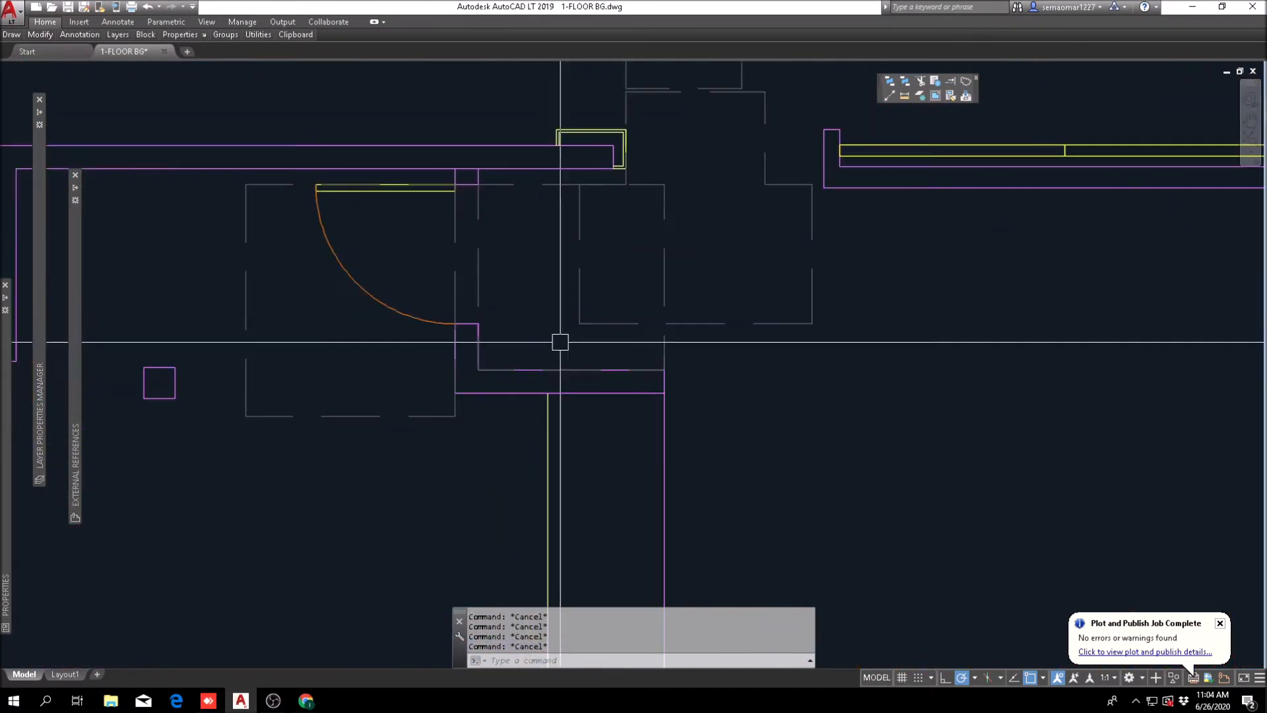
pyautogui.write('f')
pyautogui.press('Return')
pyautogui.scroll(8, 629, 373)
pyautogui.click(621, 370)
pyautogui.scroll(-8, 620, 370)
pyautogui.scroll(-5, 475, 408)
pyautogui.scroll(4, 650, 370)
# Step: Join the long horizontal wall line and the vertical line at the double cabinets into one polyline
pyautogui.press('Escape')
pyautogui.press('Escape')
pyautogui.scroll(2, 555, 369)
pyautogui.click(498, 417)
pyautogui.click(781, 353)
pyautogui.scroll(-4, 575, 416)
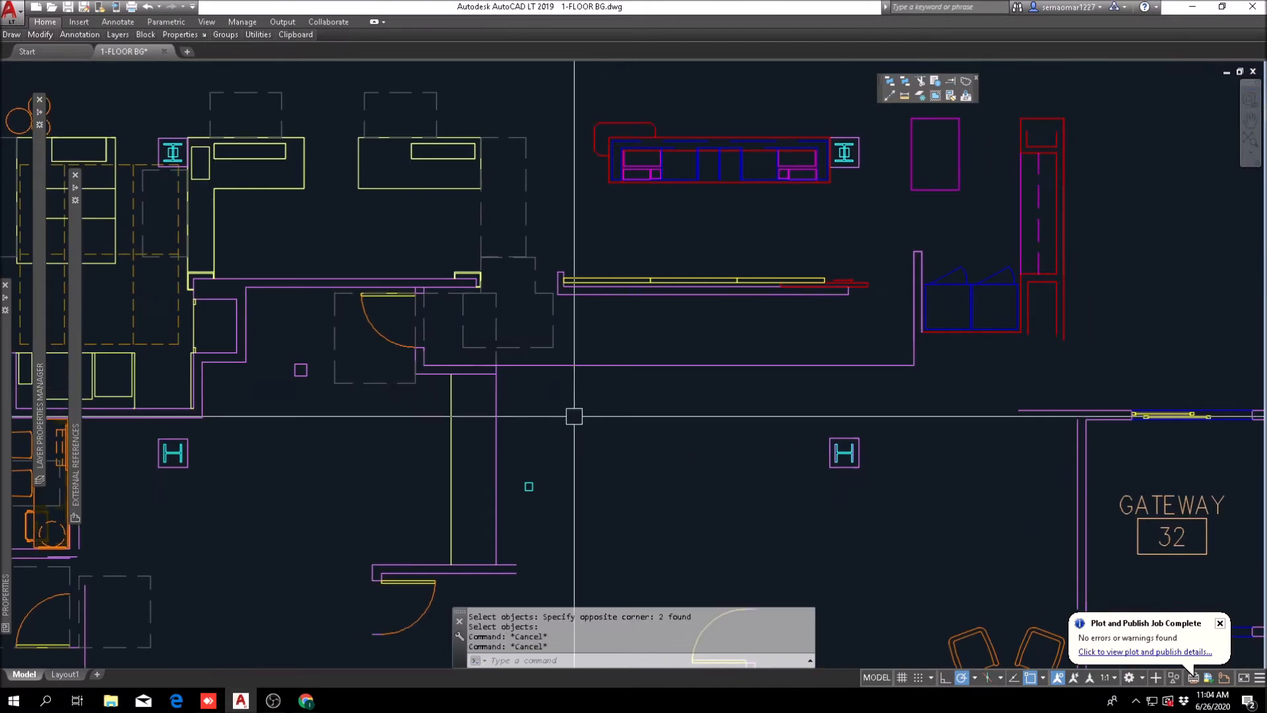
# Step: Offset the joined L-shaped wall line 4 inches outward to form the wall thickness
pyautogui.write('o')
pyautogui.press('Return')
pyautogui.write('4')
pyautogui.press('Return')
pyautogui.click(602, 365)
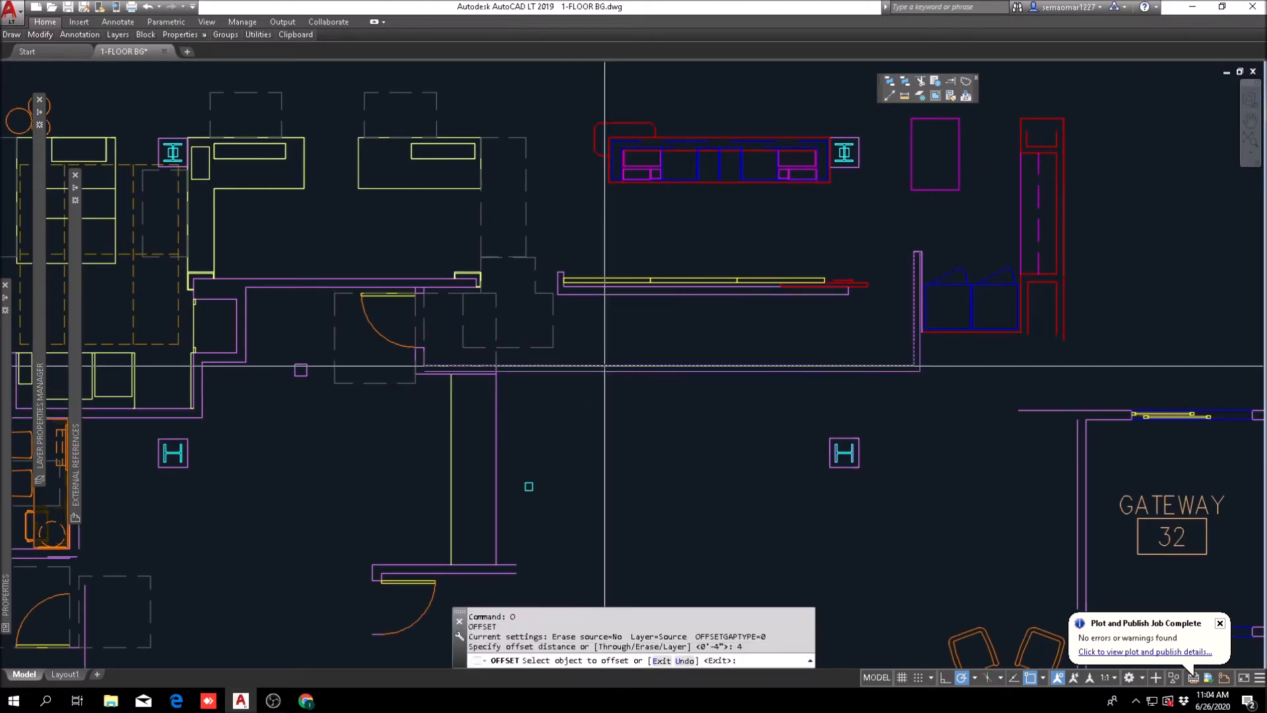
pyautogui.click(489, 382)
pyautogui.press('Escape')
# Step: Explode the inner and outer L-shaped wall polylines behind the front desk
pyautogui.scroll(5, 489, 381)
pyautogui.press('Escape')
pyautogui.press('Escape')
pyautogui.press('Escape')
pyautogui.click(40, 34)
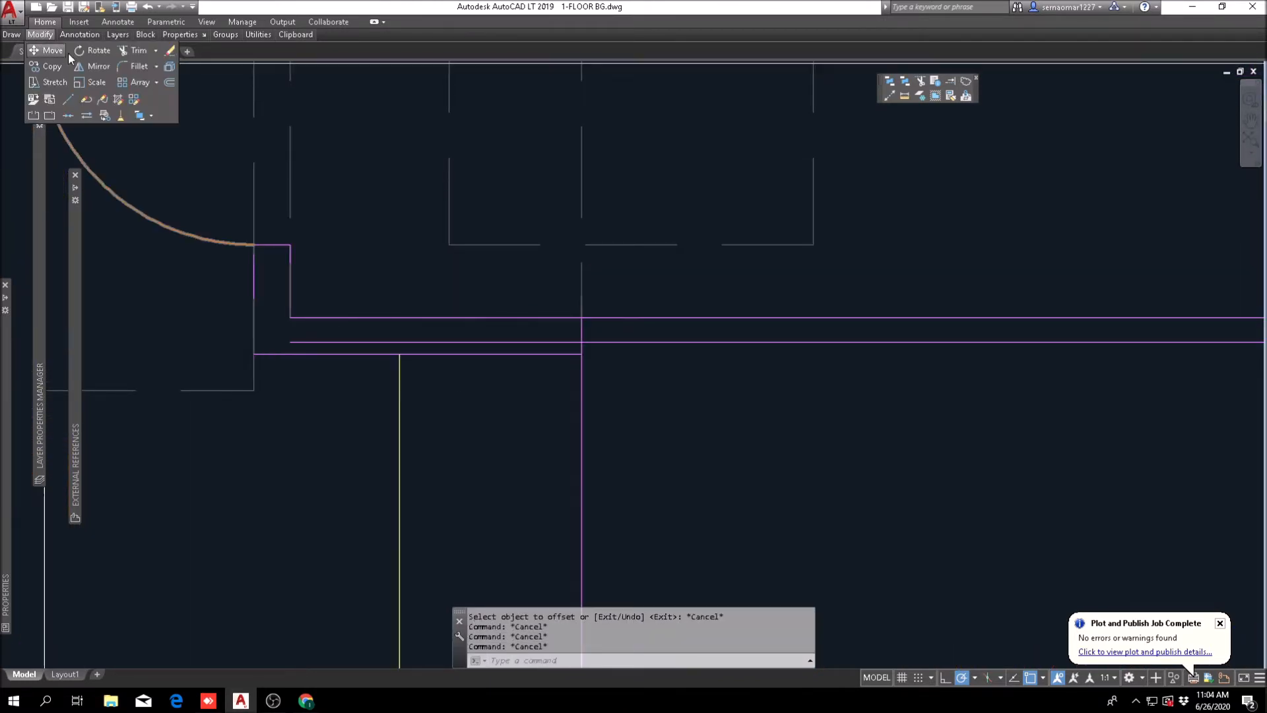
pyautogui.click(170, 66)
pyautogui.scroll(-3, 847, 399)
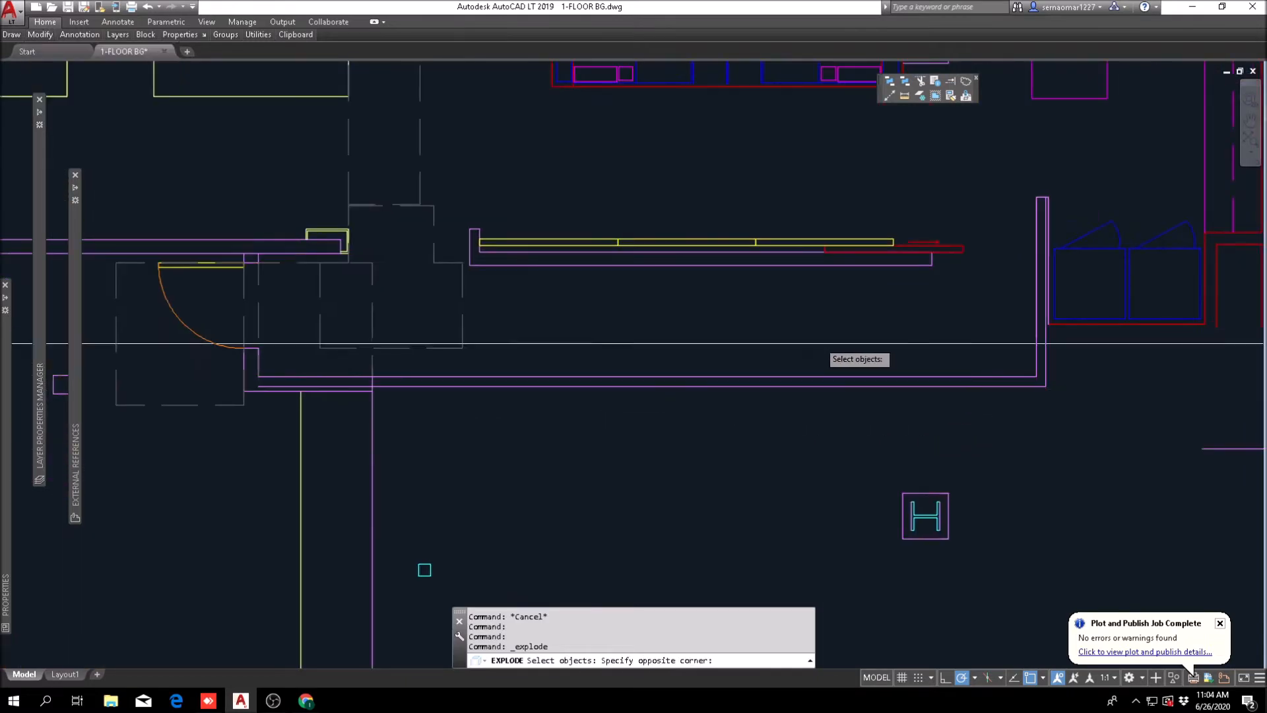
pyautogui.press('Return')
pyautogui.press('Escape')
pyautogui.press('Escape')
pyautogui.press('Escape')
# Step: Erase the old short horizontal wall line just below the new wall near the front desk door
pyautogui.scroll(4, 316, 390)
pyautogui.write('e')
pyautogui.press('Return')
pyautogui.click(417, 395)
pyautogui.press('Return')
pyautogui.press('Escape')
pyautogui.scroll(-3, 519, 383)
pyautogui.scroll(-3, 566, 444)
pyautogui.write('m')
pyautogui.press('Return')
pyautogui.click(545, 501)
pyautogui.click(499, 470)
pyautogui.click(508, 480)
pyautogui.press('Return')
pyautogui.scroll(-2, 558, 446)
pyautogui.press('Escape')
pyautogui.press('Escape')
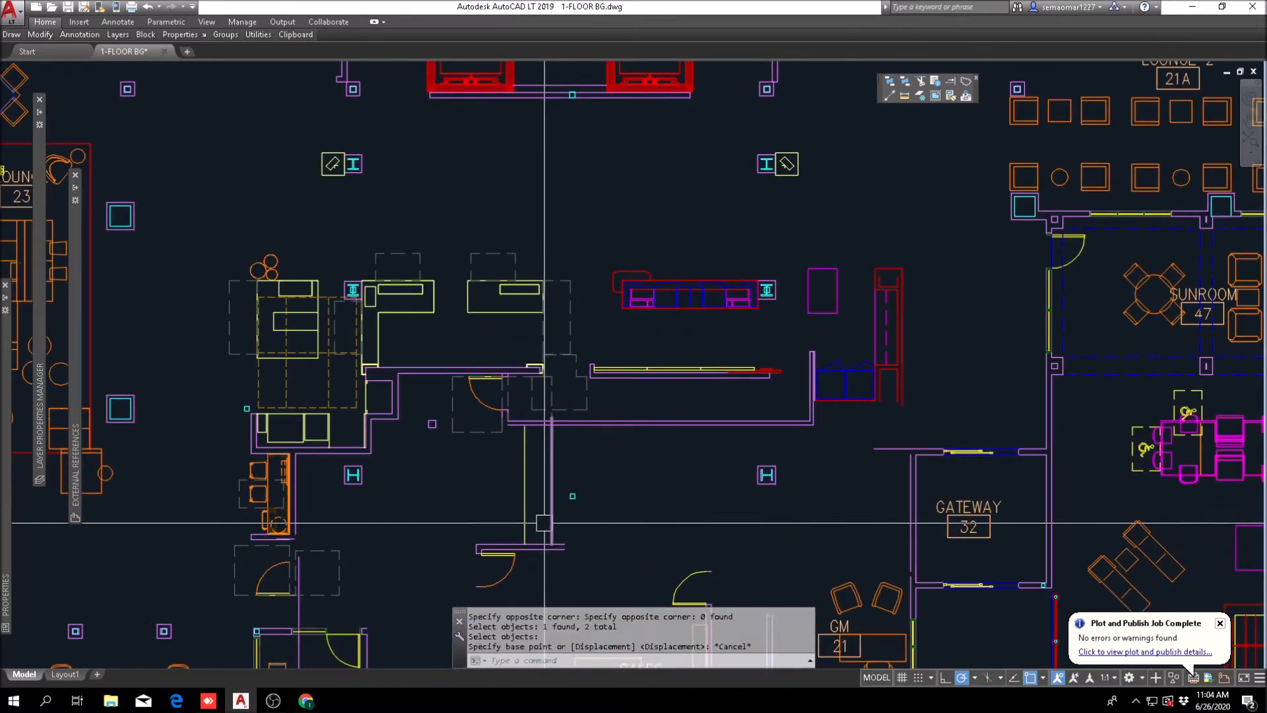
# Step: Erase the vertical wall lines running down from the new back wall toward the lower swing door
pyautogui.scroll(4, 543, 495)
pyautogui.write('e')
pyautogui.press('Return')
pyautogui.click(592, 466)
pyautogui.click(417, 409)
pyautogui.press('Return')
# Step: Fillet the new outer wall line with the short vertical jamb line beside the front desk door
pyautogui.scroll(4, 456, 302)
pyautogui.write('f')
pyautogui.press('Return')
pyautogui.click(462, 319)
pyautogui.click(364, 216)
pyautogui.scroll(-6, 398, 309)
# Step: Erase the isolated swing door and its short wall stub between the back wall and Sales 17
pyautogui.moveTo(939, 432); pyautogui.dragTo(596, 487, button='middle')
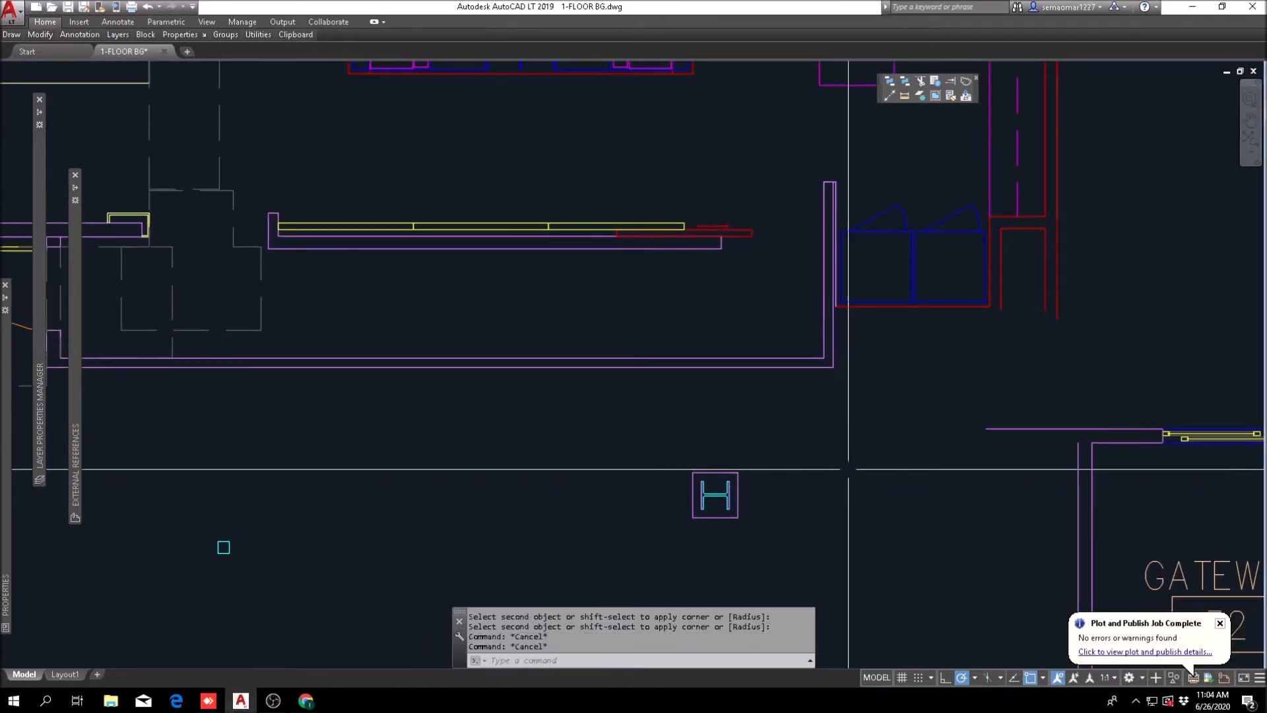
pyautogui.scroll(-4, 845, 462)
pyautogui.moveTo(968, 462); pyautogui.dragTo(792, 392, button='middle')
pyautogui.moveTo(550, 384); pyautogui.dragTo(738, 333, button='middle')
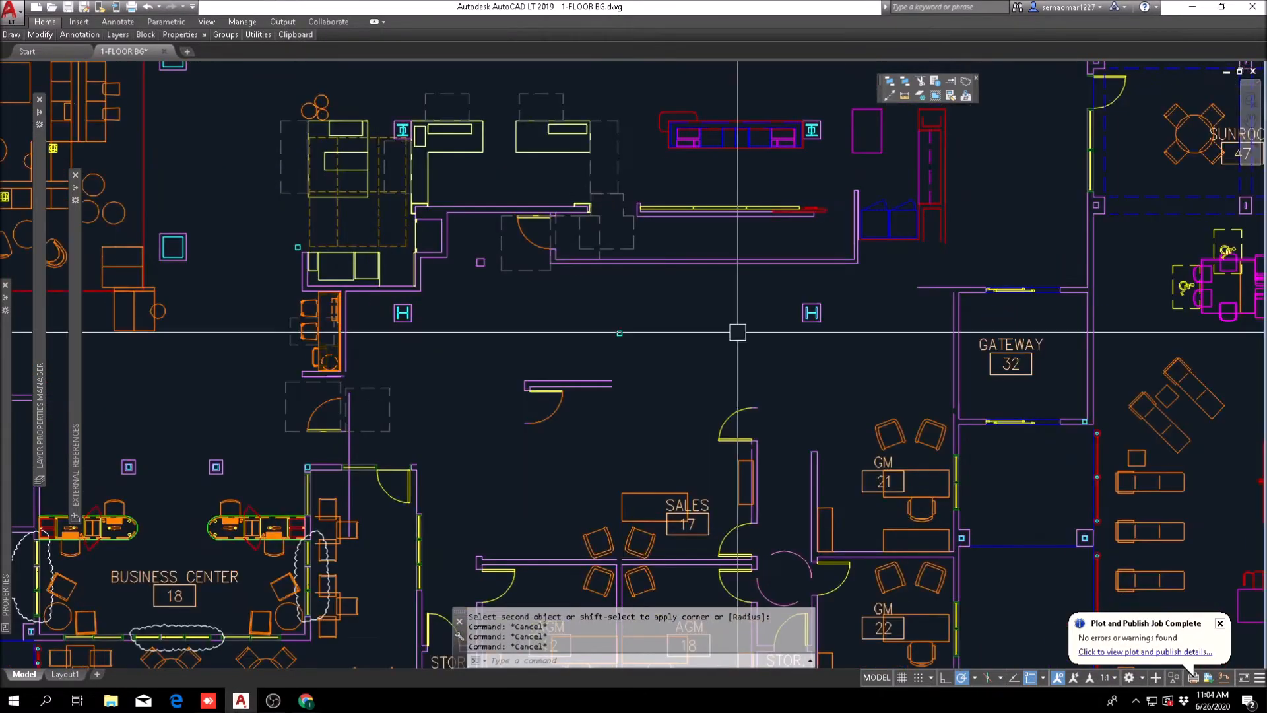
pyautogui.write('e')
pyautogui.press('space')
pyautogui.click(634, 369)
pyautogui.click(485, 461)
pyautogui.press('space')
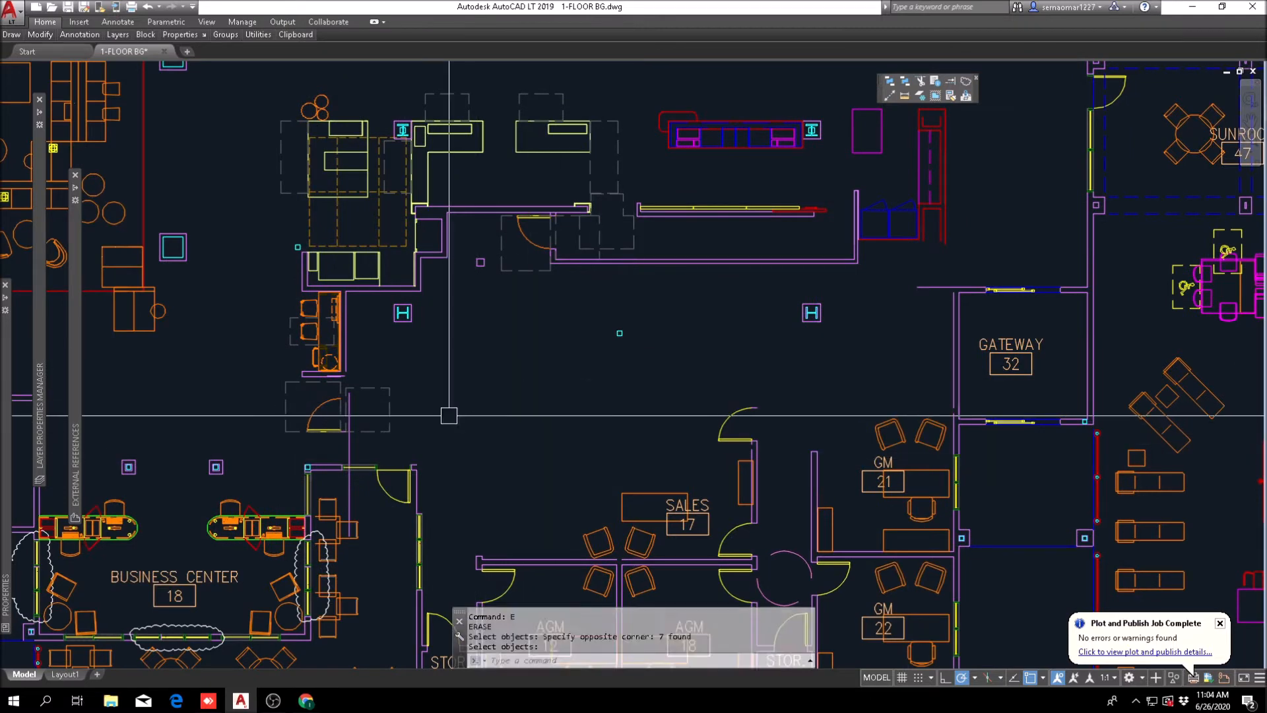
# Step: Erase the stray wall lines beside the swing door above the Business Center
pyautogui.press('Escape')
pyautogui.scroll(4, 338, 418)
pyautogui.scroll(4, 362, 314)
pyautogui.press('Escape')
pyautogui.write('e')
pyautogui.press('space')
pyautogui.click(337, 306)
pyautogui.press('space')
pyautogui.scroll(-4, 429, 289)
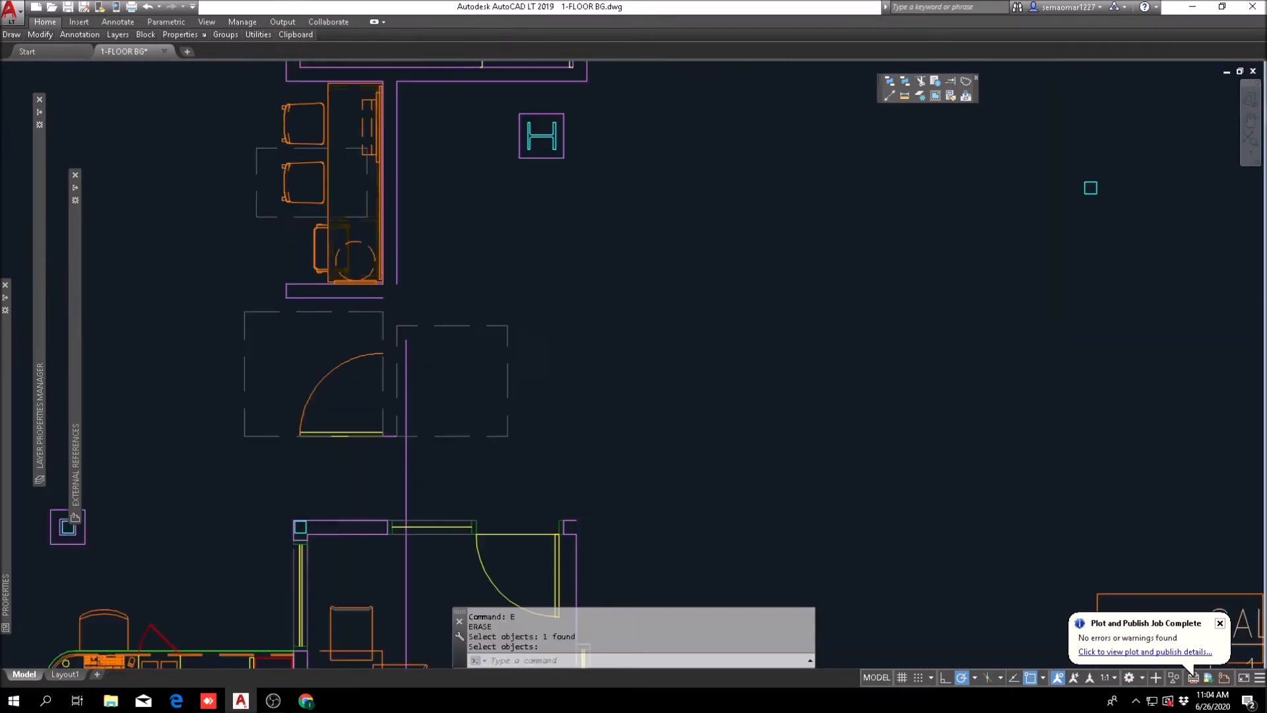
pyautogui.scroll(2, 433, 461)
pyautogui.moveTo(433, 460); pyautogui.dragTo(516, 353, button='middle')
pyautogui.scroll(-4, 514, 379)
pyautogui.press('Escape')
pyautogui.write('e')
pyautogui.press('space')
pyautogui.click(501, 389)
pyautogui.press('space')
pyautogui.scroll(-4, 551, 368)
# Step: Match the properties of the purple wall line onto the closet's lower vertical lines and the line beneath the double cabinets
pyautogui.scroll(3, 380, 370)
pyautogui.scroll(2, 520, 500)
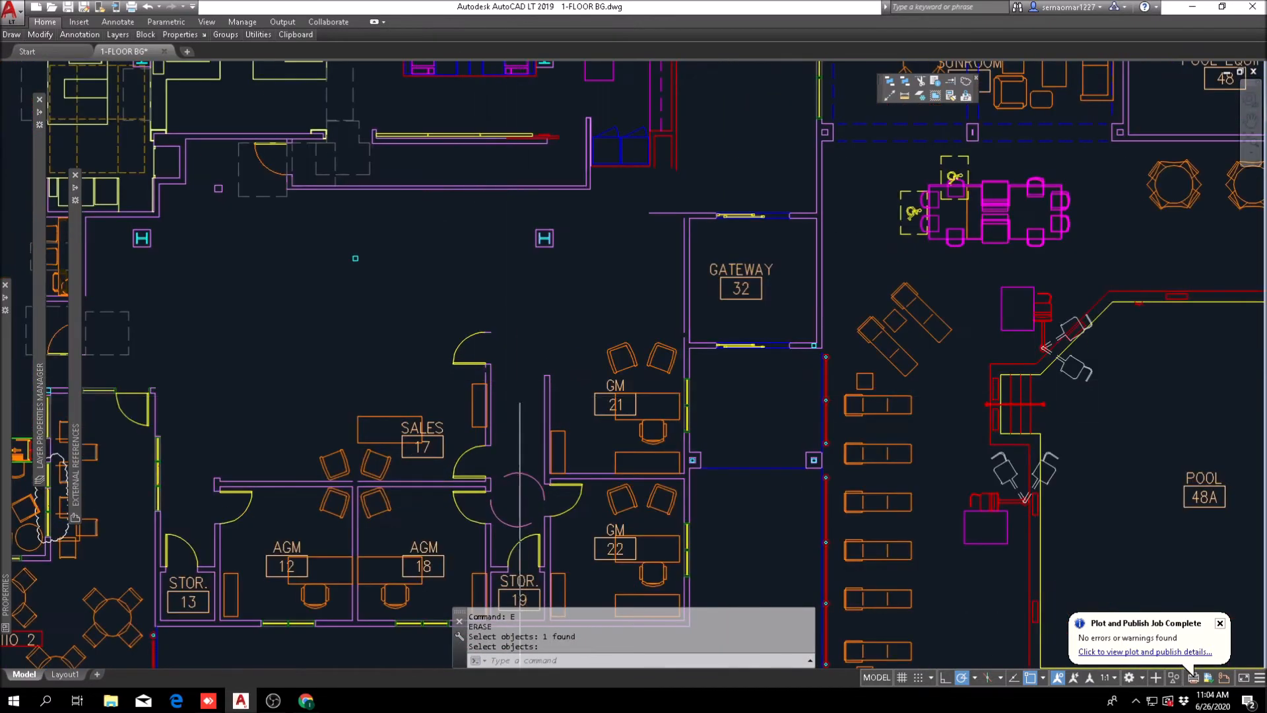
pyautogui.moveTo(686, 298); pyautogui.dragTo(602, 425, button='middle')
pyautogui.scroll(2, 616, 275)
pyautogui.press('Escape')
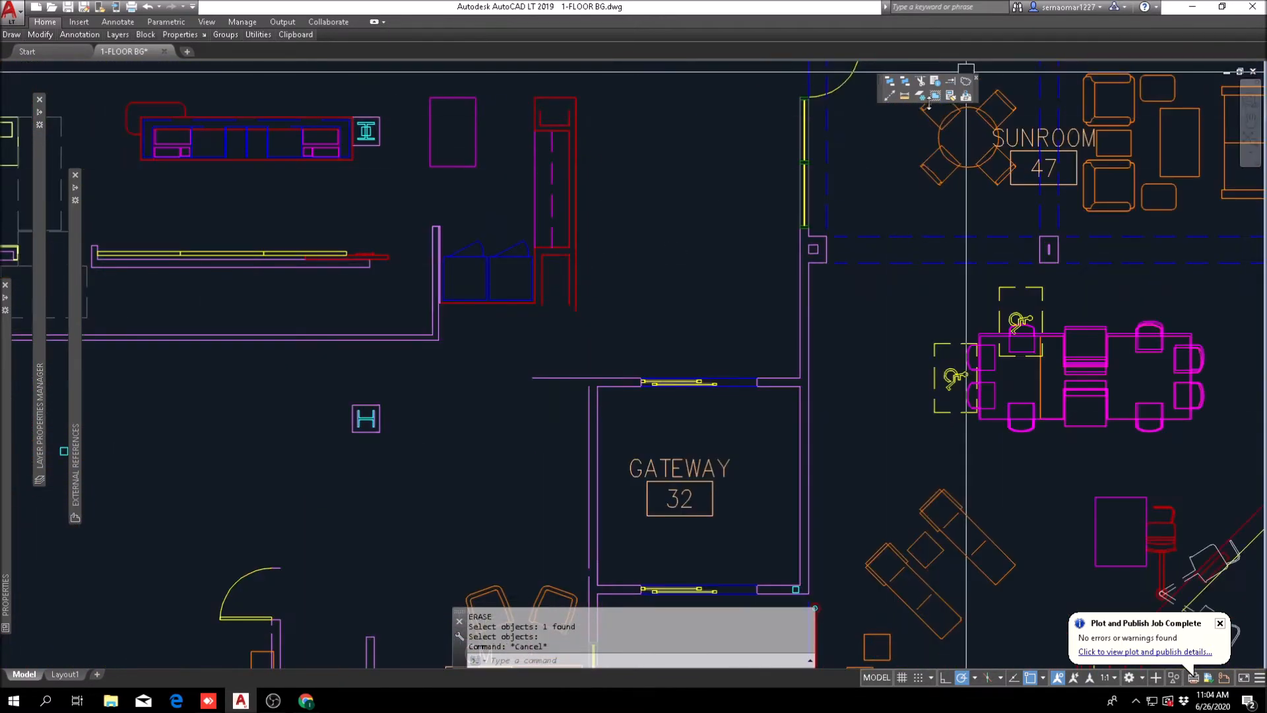
pyautogui.click(951, 96)
pyautogui.scroll(2, 442, 330)
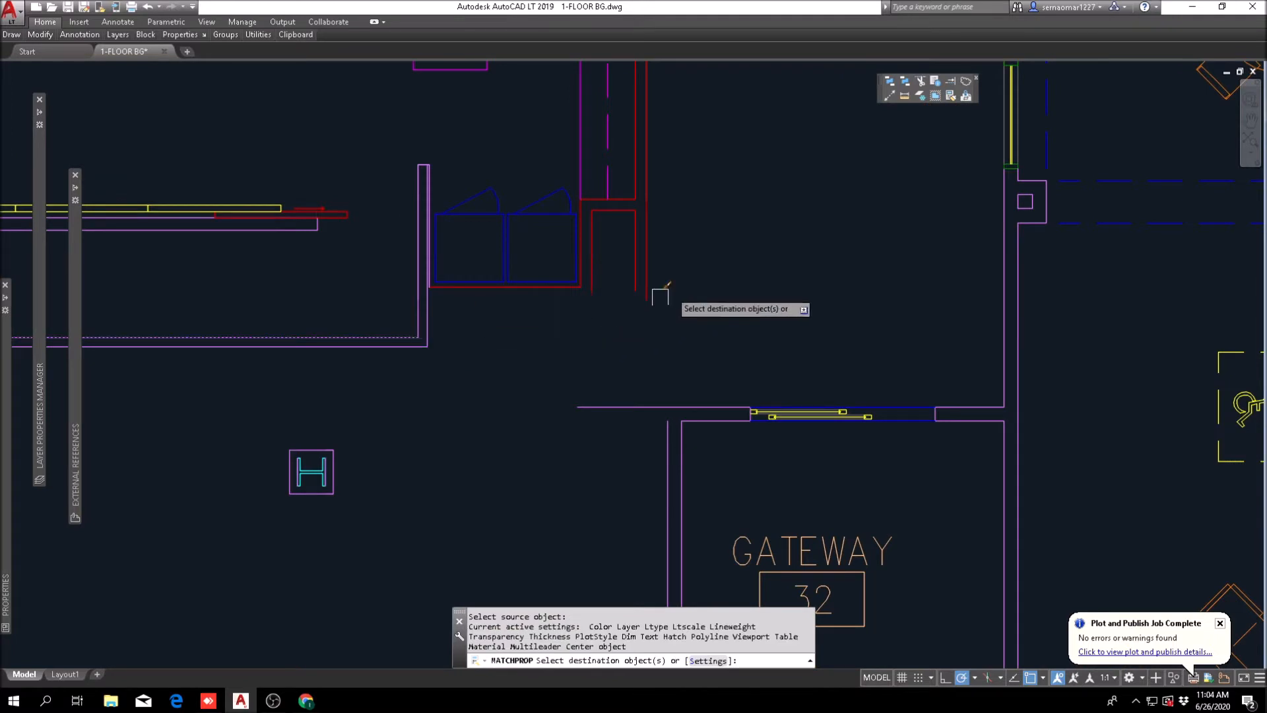
pyautogui.scroll(4, 682, 279)
pyautogui.click(679, 249)
pyautogui.click(472, 371)
pyautogui.click(470, 274)
pyautogui.click(421, 320)
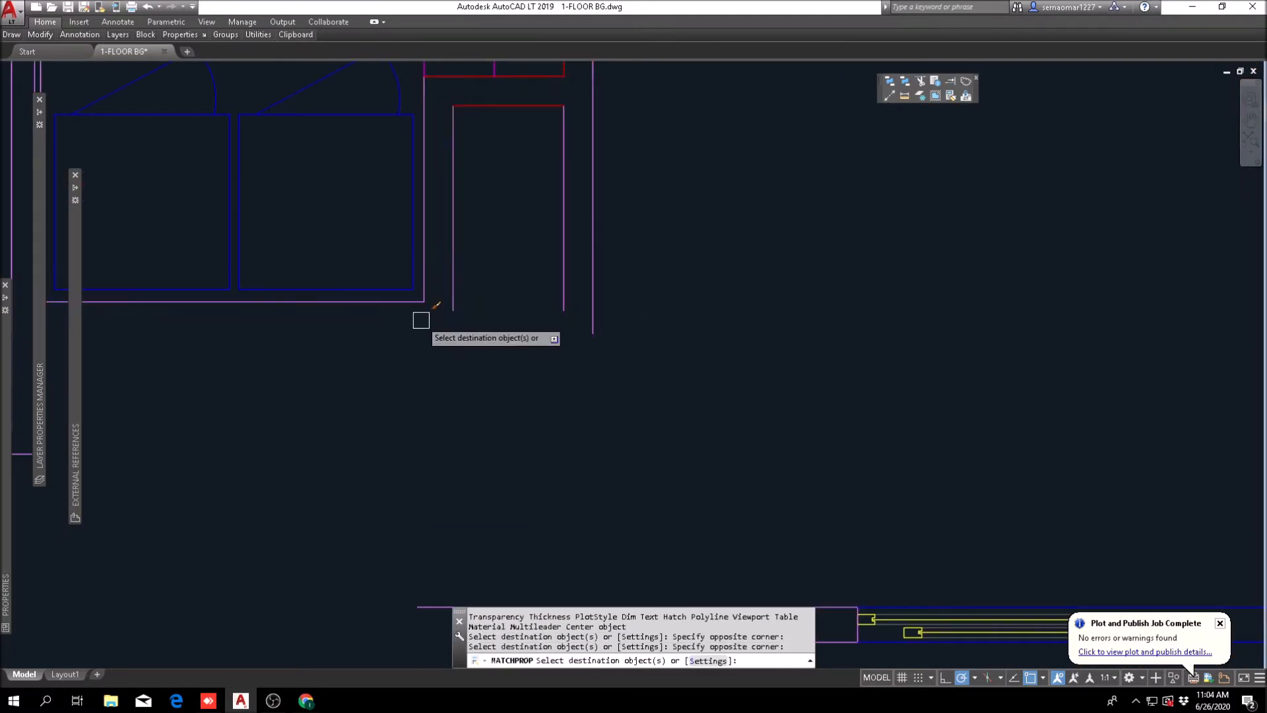
# Step: Apply the same wall properties to the closet's remaining red horizontal and upper outline lines
pyautogui.scroll(-3, 504, 242)
pyautogui.scroll(3, 461, 306)
pyautogui.click(566, 237)
pyautogui.click(455, 360)
pyautogui.scroll(-3, 455, 360)
pyautogui.scroll(3, 396, 376)
pyautogui.scroll(-3, 259, 396)
pyautogui.click(354, 362)
pyautogui.click(492, 275)
pyautogui.press('Escape')
# Step: Offset the closet's top wall line 4 inches inward and fillet it with the inner side lines
pyautogui.write('o')
pyautogui.press('Return')
pyautogui.press('Return')
pyautogui.scroll(4, 472, 291)
pyautogui.click(441, 249)
pyautogui.click(419, 329)
pyautogui.press('Escape')
pyautogui.write('f')
pyautogui.press('Return')
pyautogui.click(394, 286)
pyautogui.click(283, 346)
pyautogui.press('Escape')
# Step: Fillet the closet's two long vertical wall lines with the horizontal wall lines above Gateway 32
pyautogui.scroll(-8, 335, 322)
pyautogui.press('Escape')
pyautogui.moveTo(446, 399); pyautogui.dragTo(537, 266, button='middle')
pyautogui.moveTo(447, 424); pyautogui.dragTo(557, 365, button='middle')
pyautogui.press('Escape')
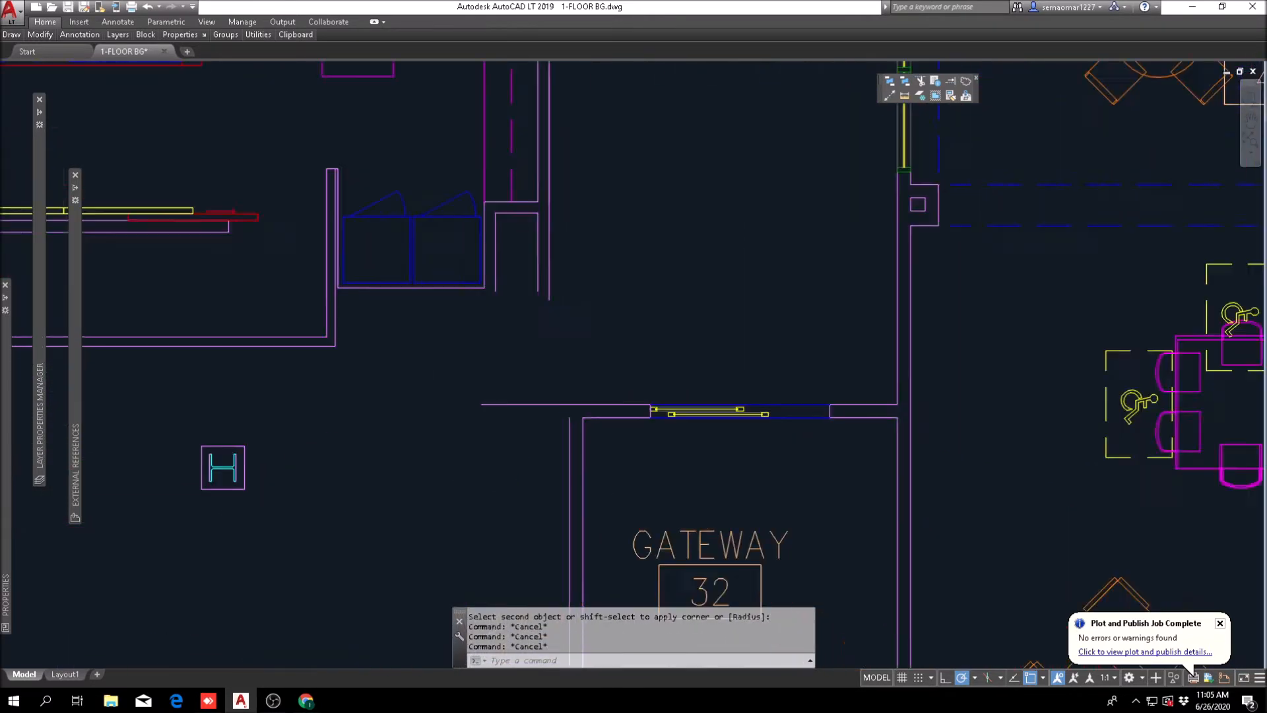
pyautogui.scroll(4, 589, 373)
pyautogui.write('f')
pyautogui.press('Return')
pyautogui.click(501, 234)
pyautogui.click(603, 453)
pyautogui.click(601, 443)
pyautogui.press('Escape')
# Step: Examine the reworked front desk, back wall and closet layout in relation to the lobby, gateways and lounges
pyautogui.scroll(-6, 600, 409)
pyautogui.moveTo(490, 352); pyautogui.dragTo(602, 266, button='middle')
pyautogui.scroll(-2, 606, 401)
pyautogui.scroll(4, 643, 355)
pyautogui.scroll(-4, 667, 355)
pyautogui.scroll(2, 579, 349)
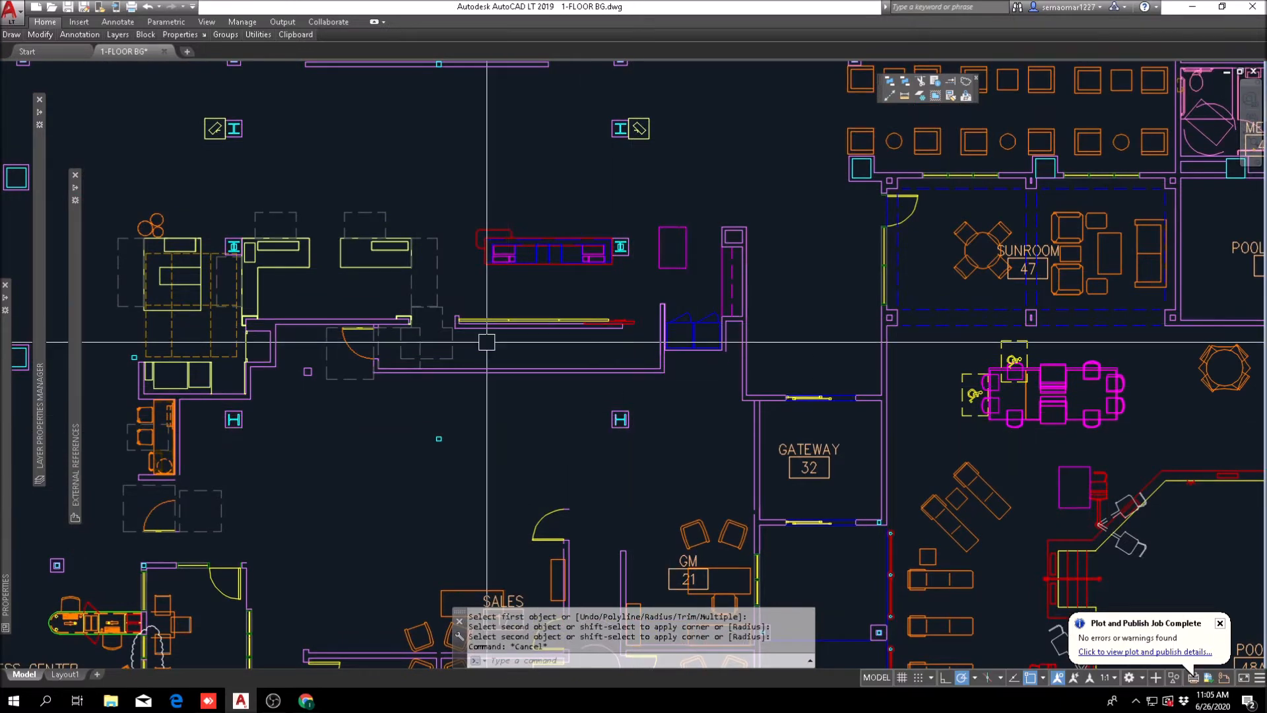
pyautogui.moveTo(491, 332); pyautogui.dragTo(534, 396, button='middle')
pyautogui.moveTo(429, 360); pyautogui.dragTo(452, 424, button='middle')
pyautogui.scroll(-2, 457, 423)
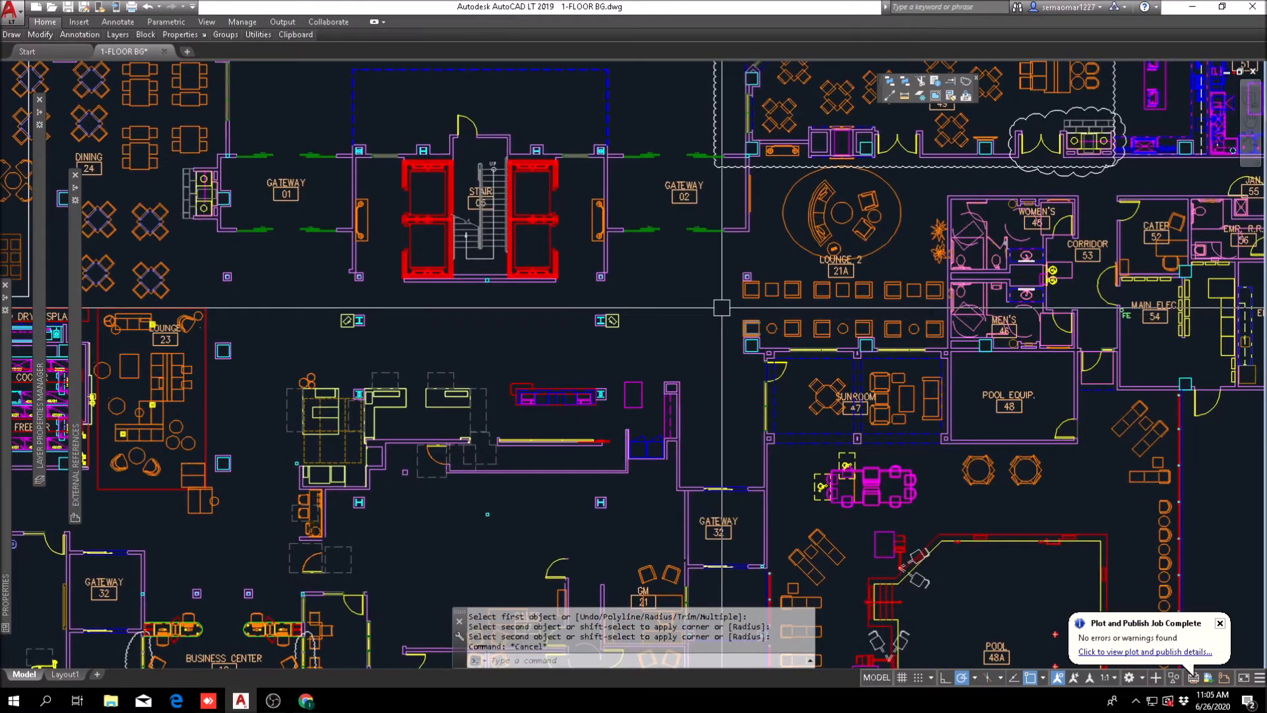
pyautogui.scroll(2, 668, 283)
pyautogui.moveTo(572, 392); pyautogui.dragTo(814, 344, button='middle')
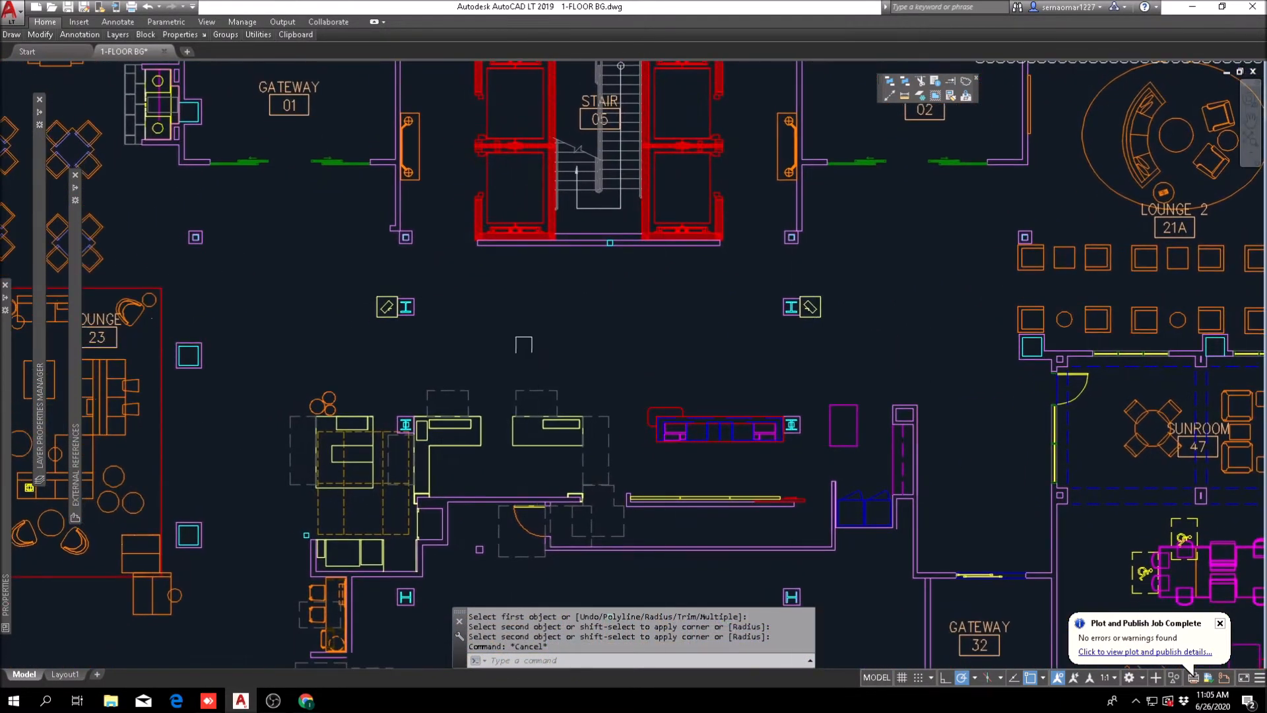
pyautogui.moveTo(499, 357); pyautogui.dragTo(423, 322, button='middle')
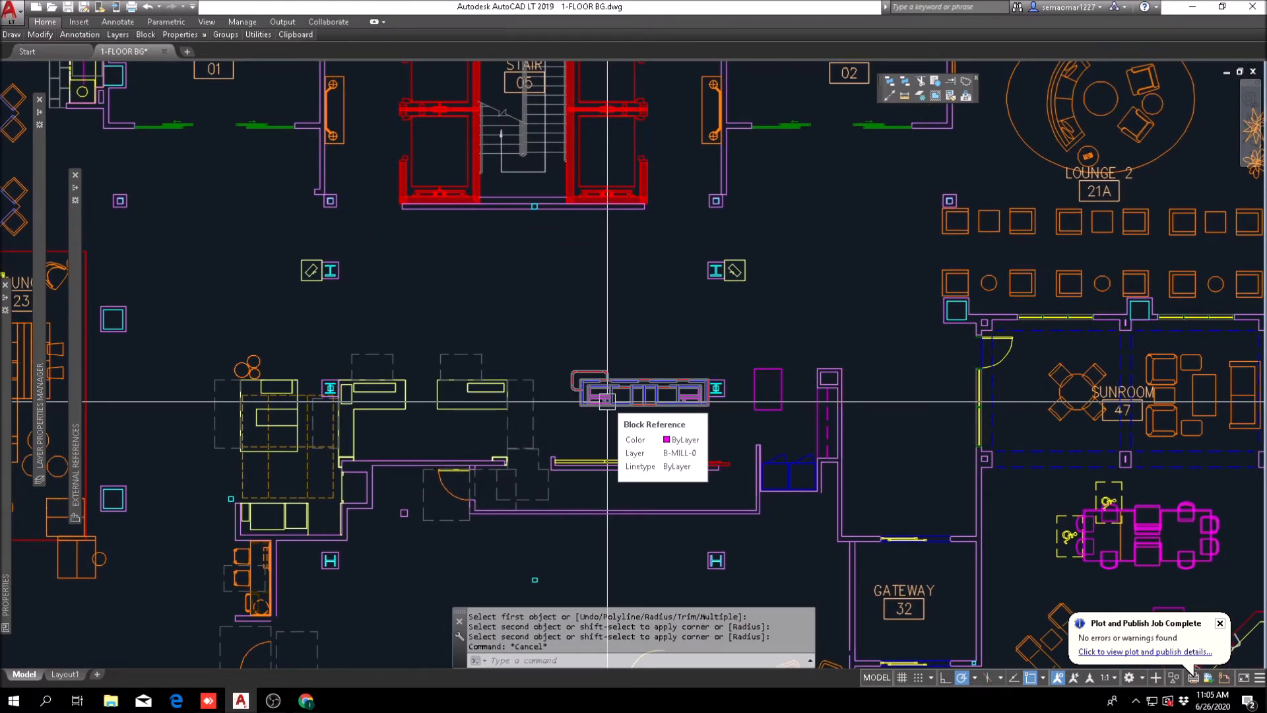
pyautogui.scroll(-4, 607, 401)
pyautogui.scroll(2, 477, 389)
pyautogui.moveTo(478, 389); pyautogui.dragTo(476, 396, button='middle')
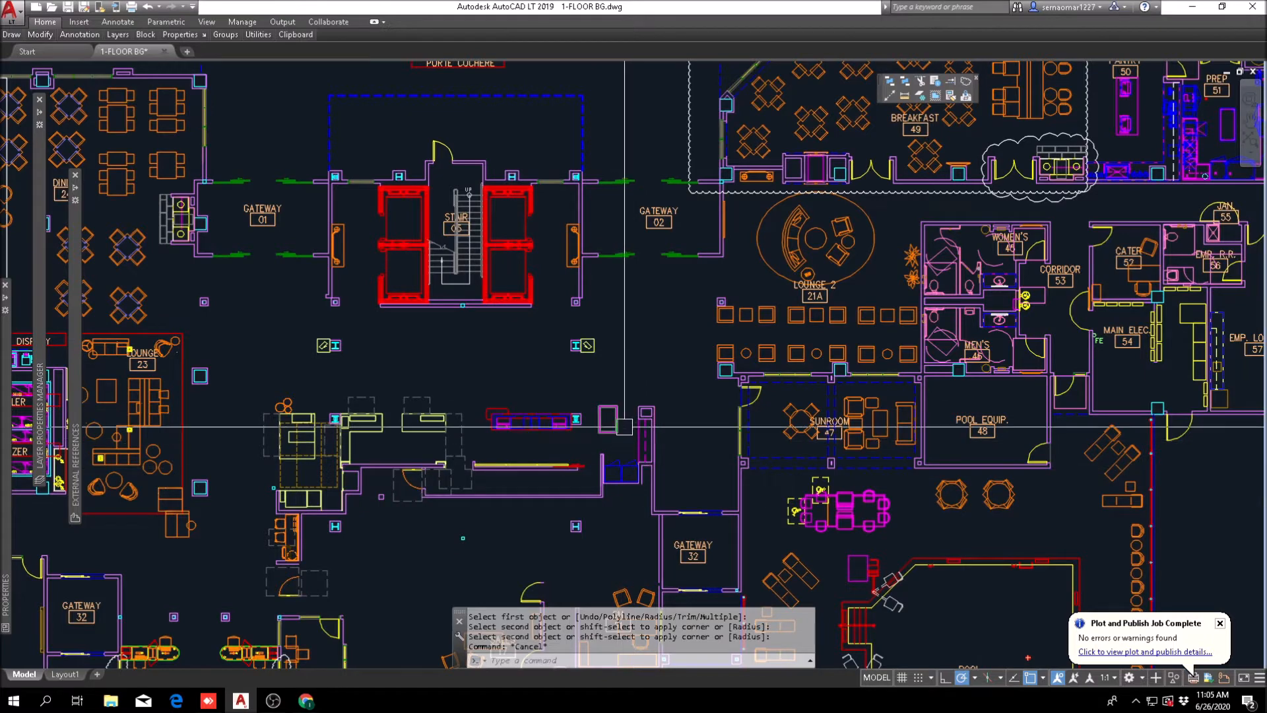
pyautogui.scroll(2, 625, 429)
pyautogui.moveTo(635, 493); pyautogui.dragTo(669, 471, button='middle')
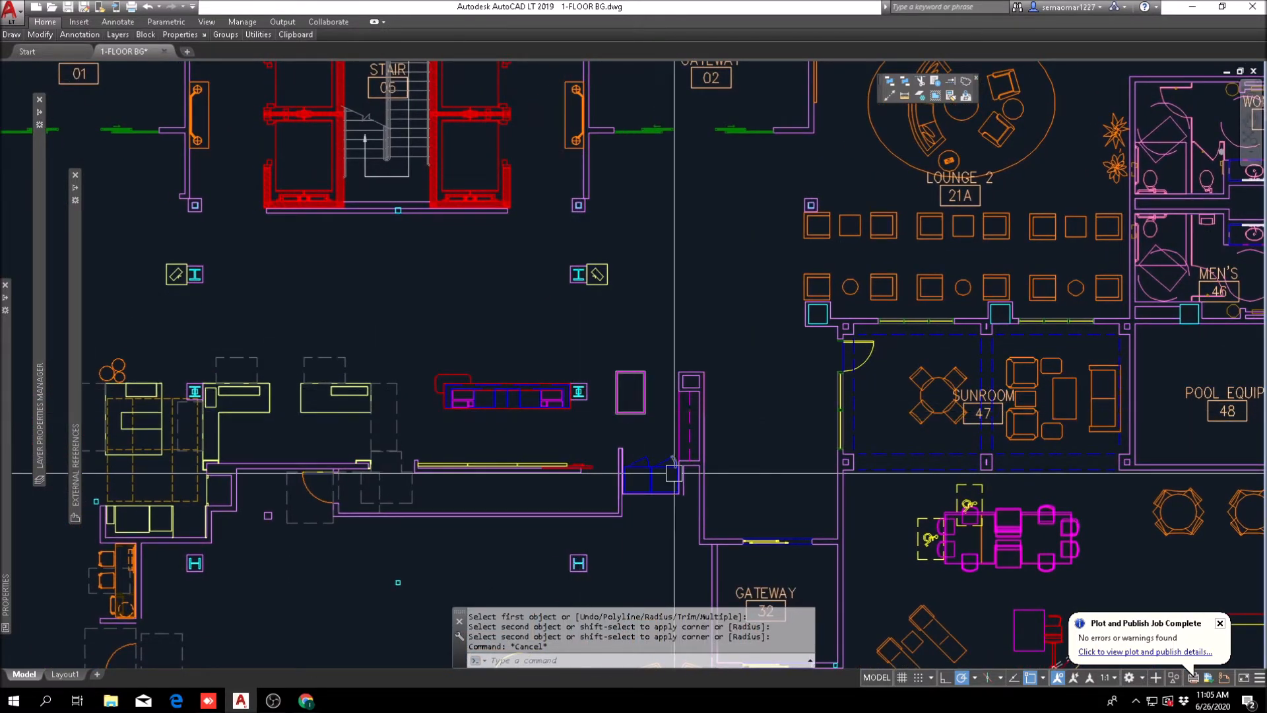
pyautogui.scroll(-2, 606, 415)
pyautogui.moveTo(418, 371); pyautogui.dragTo(677, 420, button='middle')
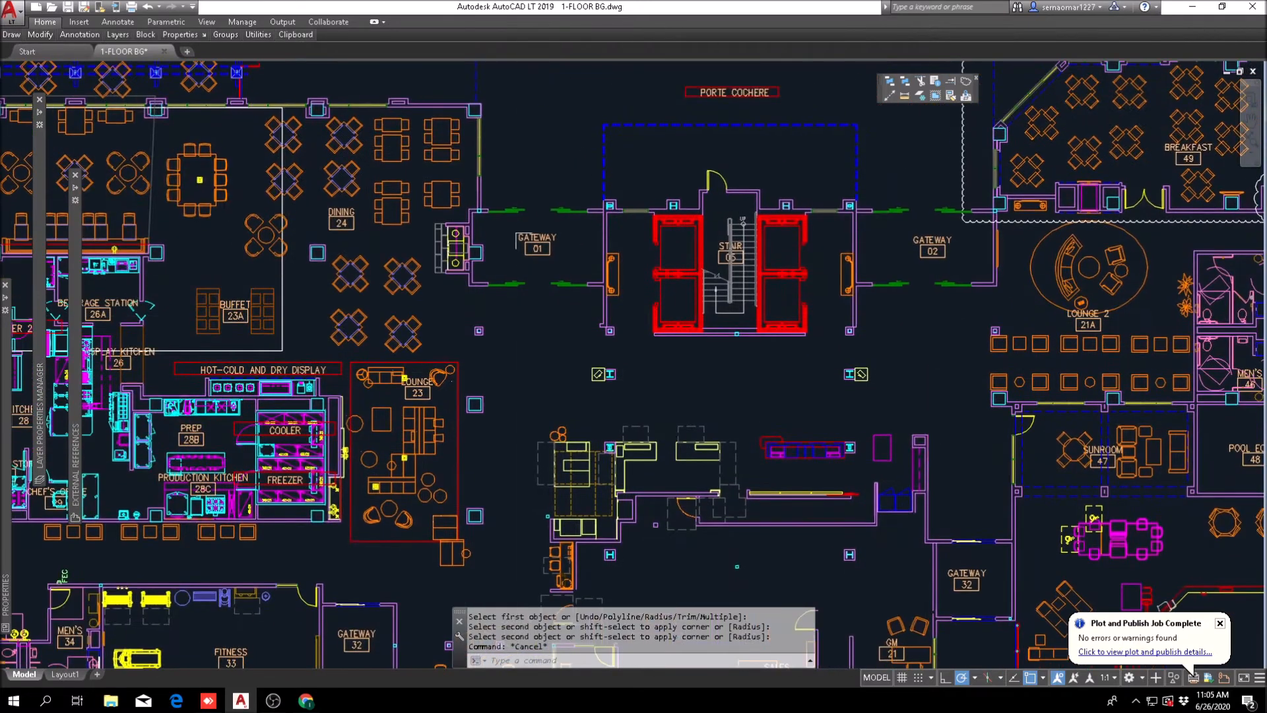
pyautogui.scroll(4, 569, 405)
pyautogui.moveTo(578, 436); pyautogui.dragTo(467, 280, button='middle')
pyautogui.scroll(-2, 469, 290)
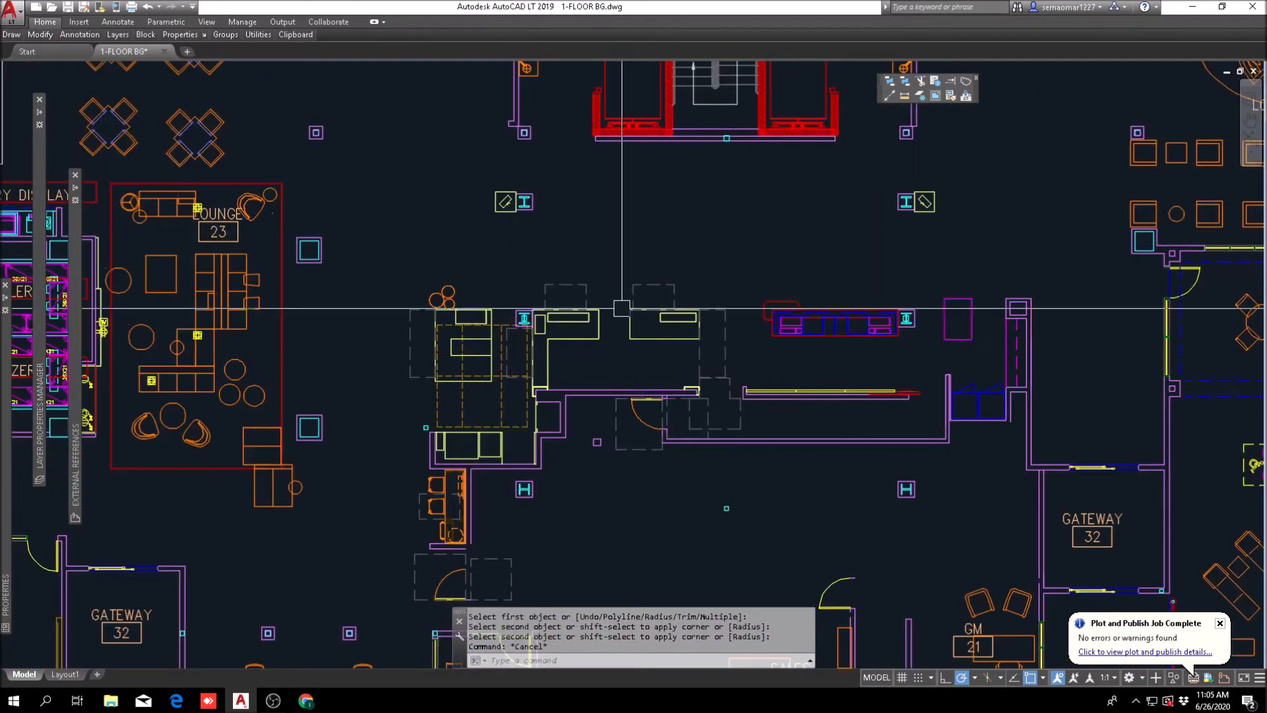
# Step: Examine the lobby between the front desk, Gateway 32, the sunroom and the pool, then the walls behind the desk
pyautogui.scroll(-3, 521, 327)
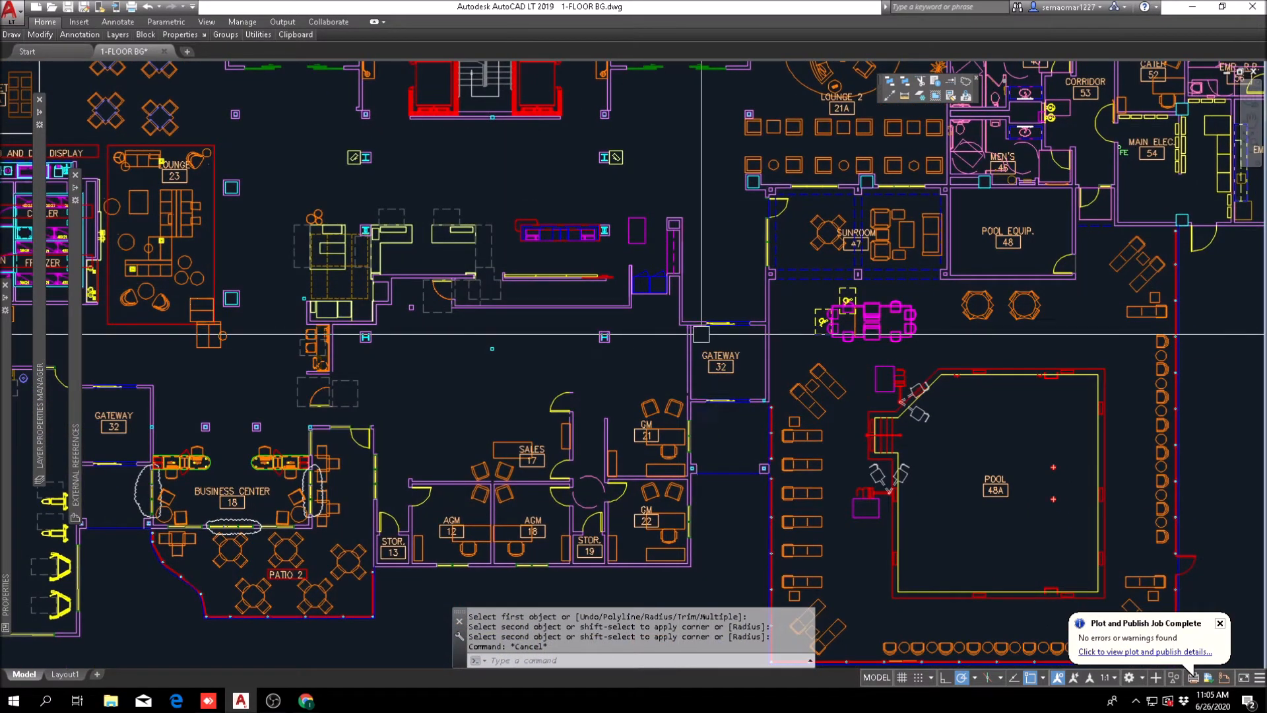
pyautogui.moveTo(691, 351); pyautogui.dragTo(637, 405, button='middle')
pyautogui.moveTo(626, 315); pyautogui.dragTo(515, 396, button='middle')
pyautogui.scroll(2, 543, 409)
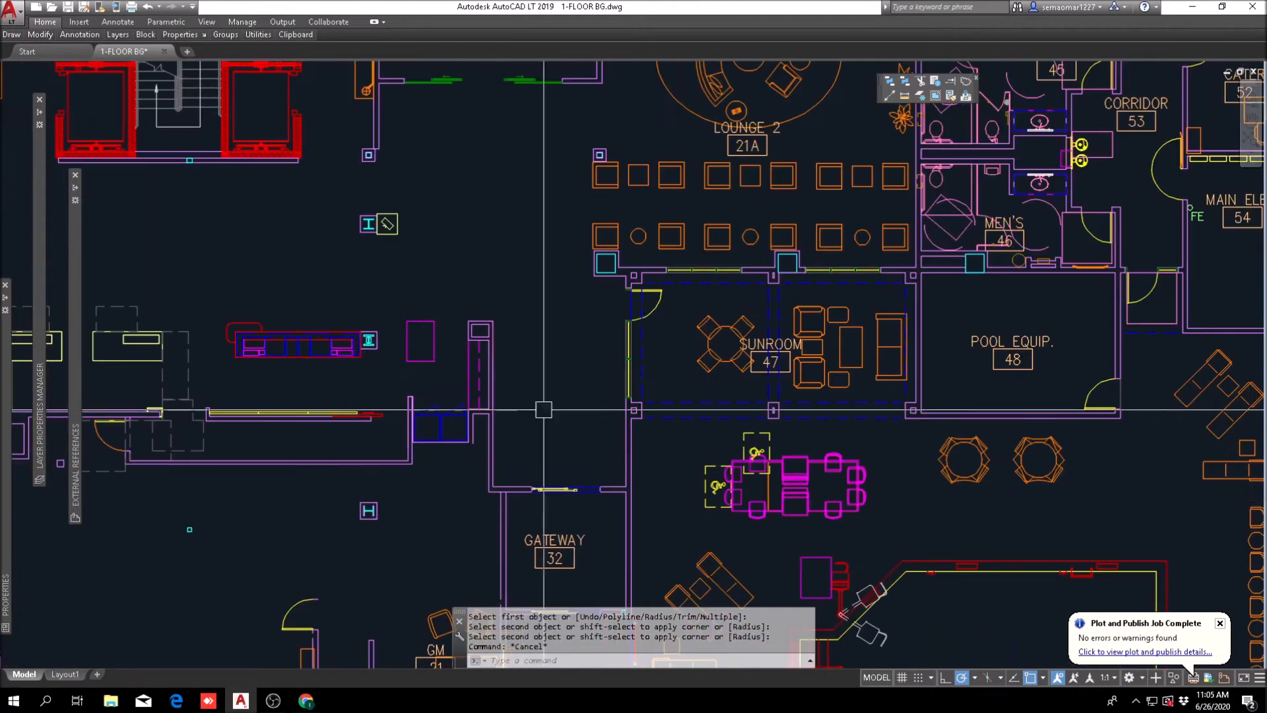
pyautogui.scroll(-2, 571, 436)
pyautogui.moveTo(579, 444); pyautogui.dragTo(544, 219, button='middle')
pyautogui.scroll(-2, 507, 489)
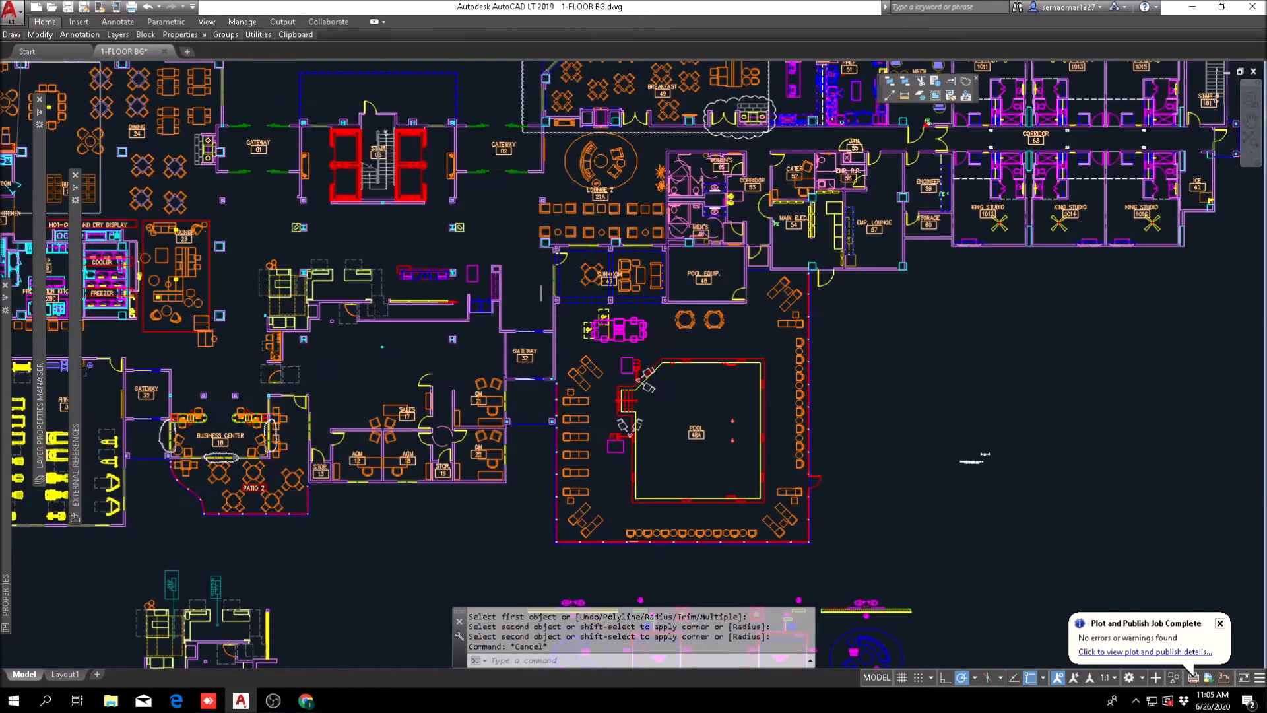
pyautogui.moveTo(543, 268); pyautogui.dragTo(565, 264, button='middle')
pyautogui.scroll(2, 554, 331)
pyautogui.moveTo(553, 331); pyautogui.dragTo(546, 409, button='middle')
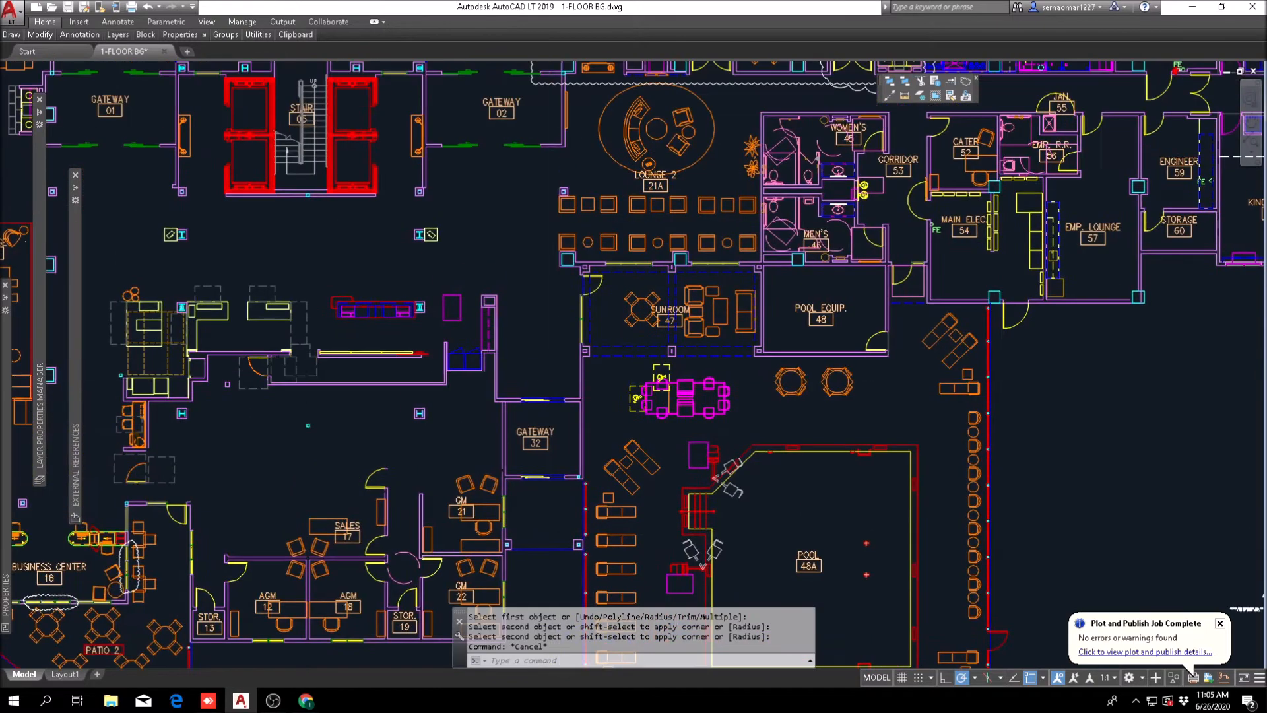
pyautogui.scroll(2, 524, 288)
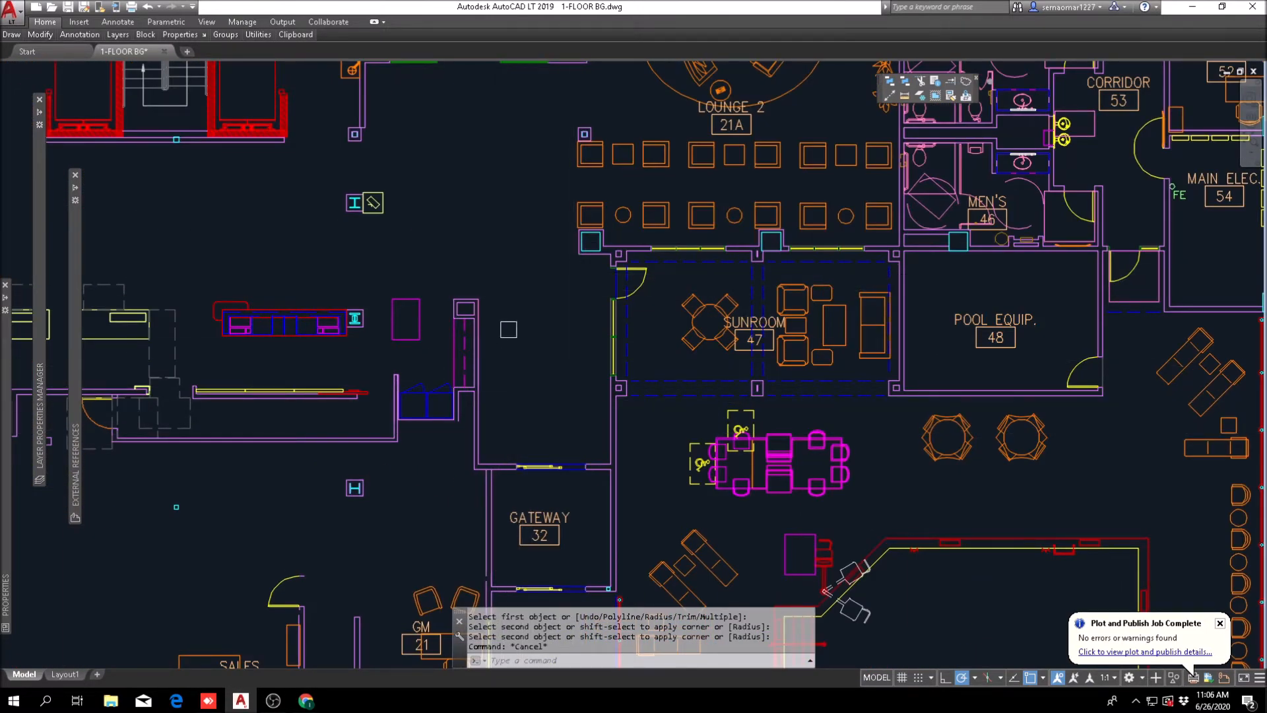
pyautogui.scroll(-2, 529, 362)
pyautogui.moveTo(518, 351); pyautogui.dragTo(622, 269, button='middle')
pyautogui.scroll(2, 545, 285)
pyautogui.moveTo(541, 297); pyautogui.dragTo(673, 355, button='middle')
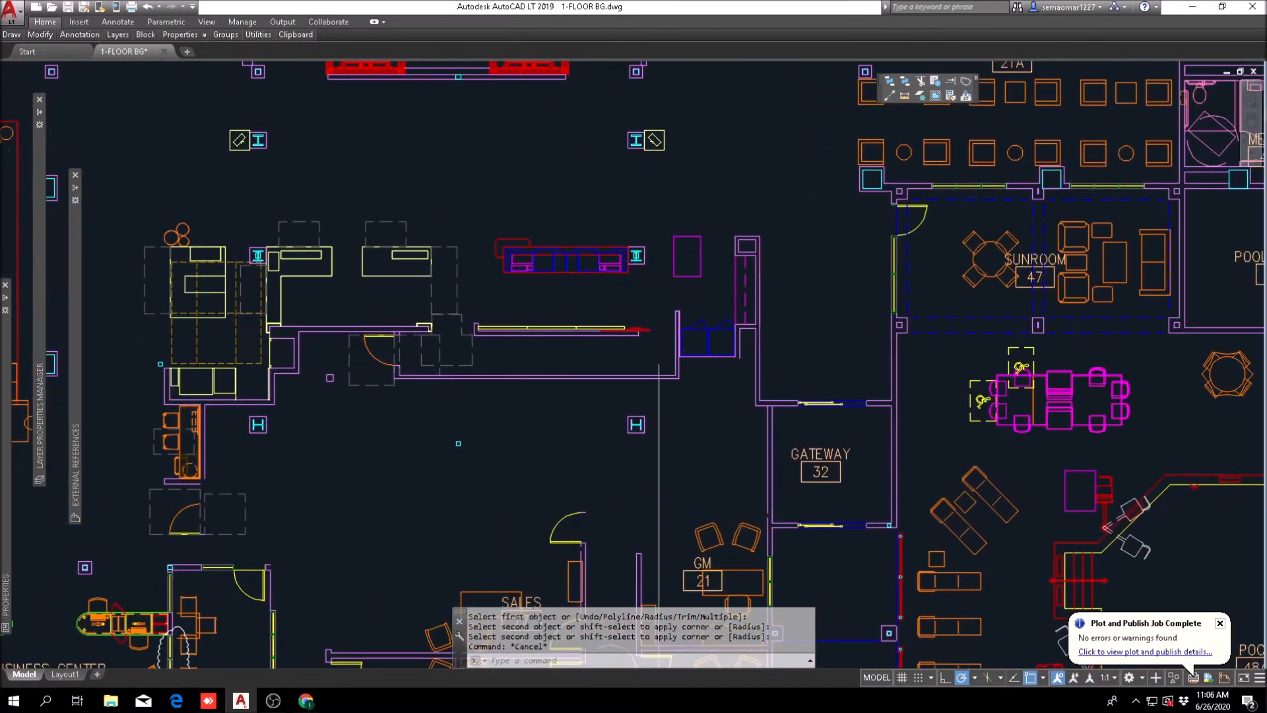
pyautogui.scroll(2, 453, 343)
pyautogui.moveTo(356, 344); pyautogui.dragTo(485, 304, button='middle')
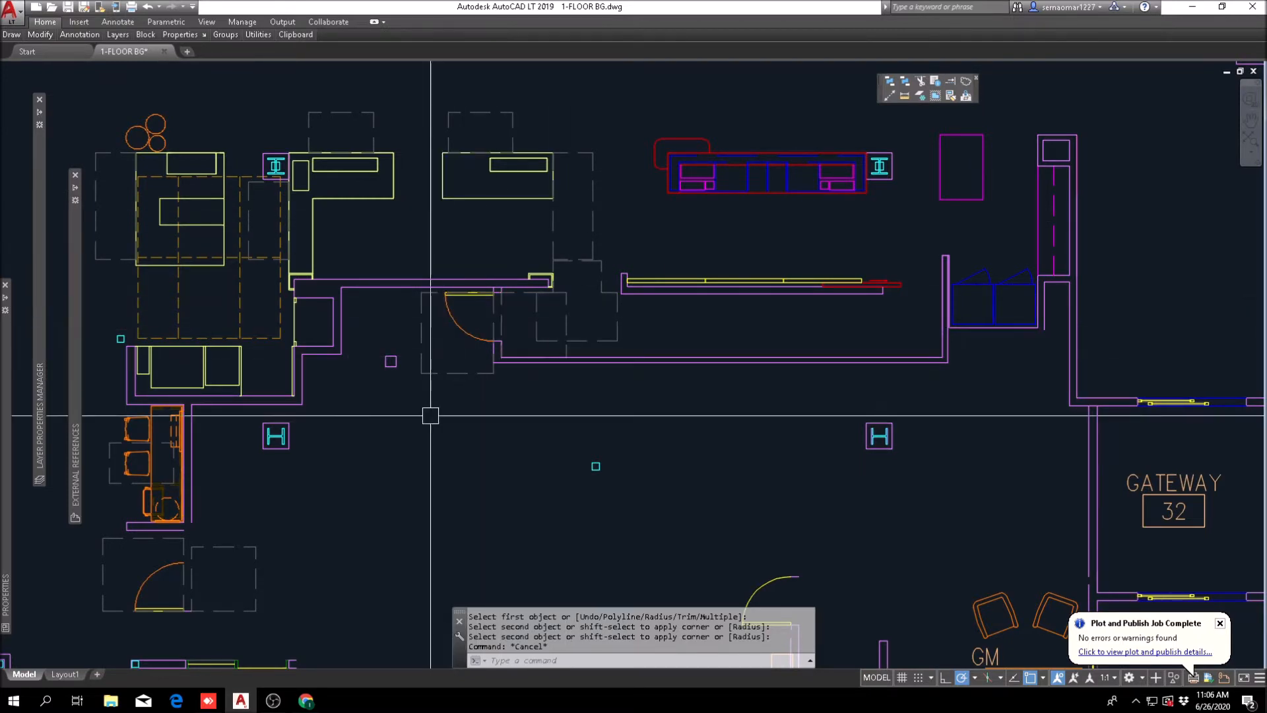
pyautogui.moveTo(938, 277); pyautogui.dragTo(659, 343, button='middle')
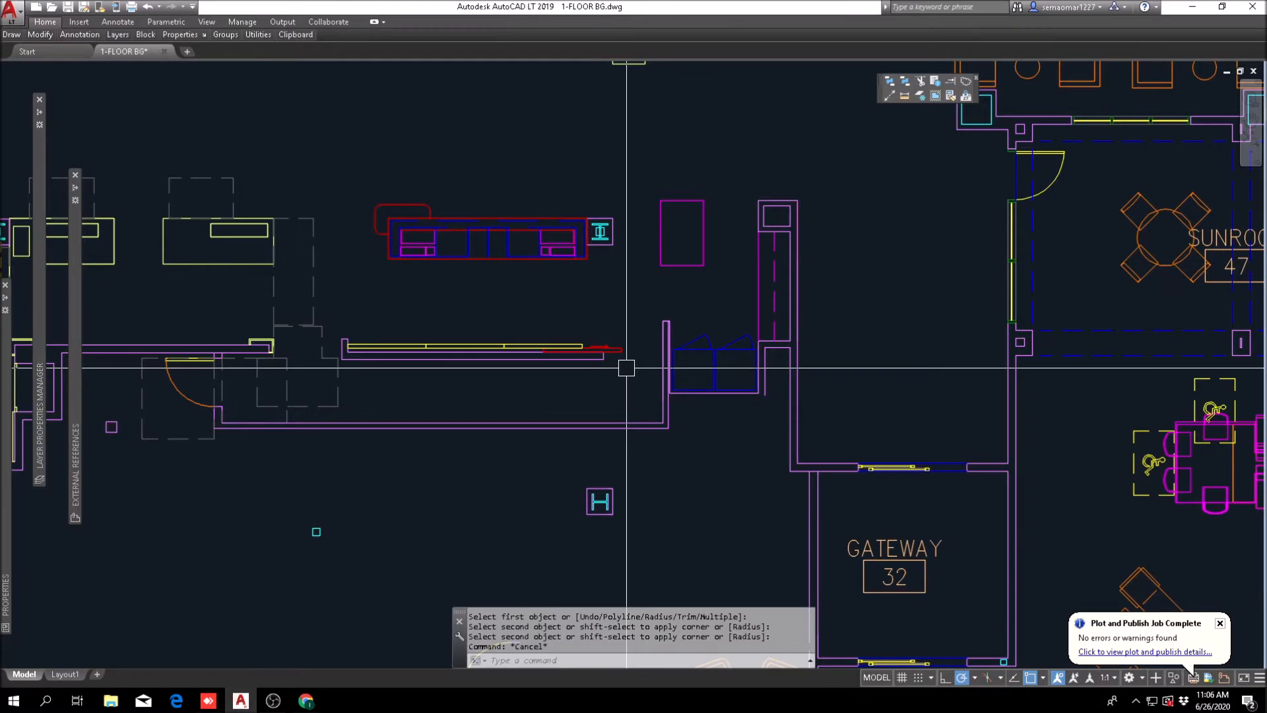
pyautogui.moveTo(624, 394); pyautogui.dragTo(565, 302, button='middle')
pyautogui.press('Escape')
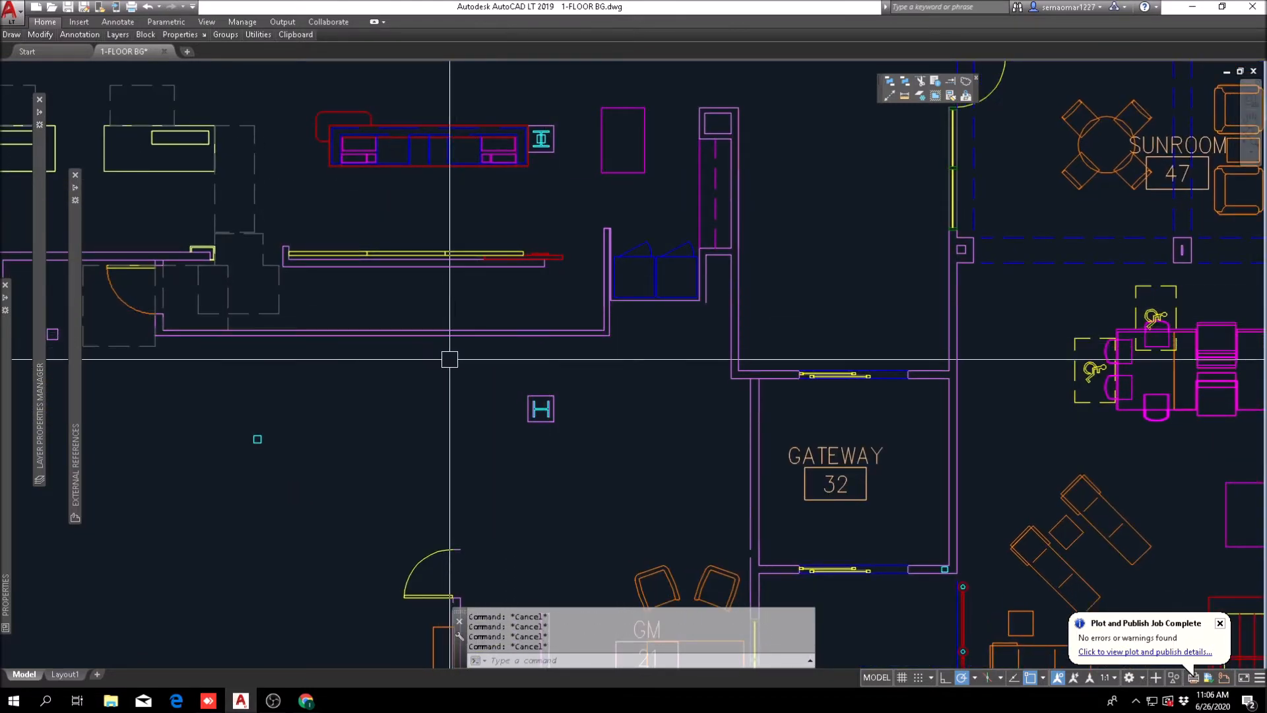
# Step: Compare the reference plan around Work Area 109 and the Mech room with the lobby's front desk area
pyautogui.press('Escape')
pyautogui.scroll(-10, 475, 337)
pyautogui.moveTo(605, 481); pyautogui.dragTo(555, 240, button='middle')
pyautogui.scroll(10, 565, 241)
pyautogui.moveTo(732, 418); pyautogui.dragTo(643, 416, button='middle')
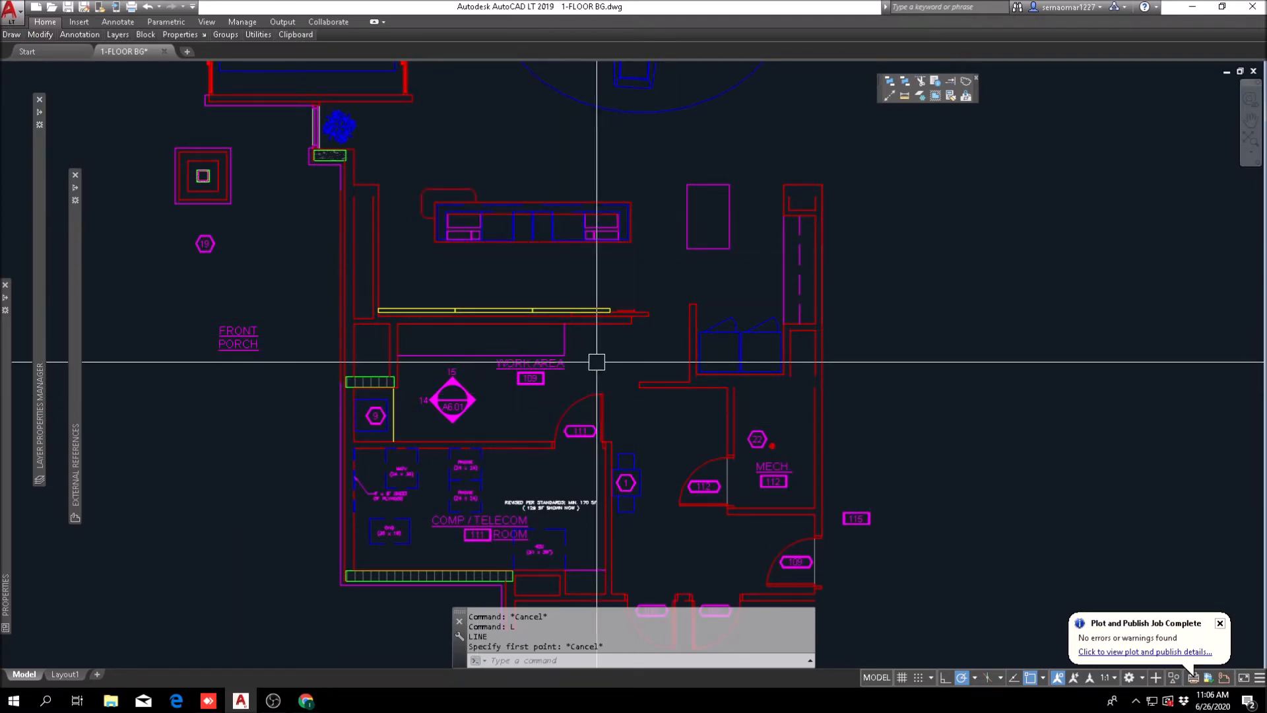
pyautogui.scroll(-6, 639, 378)
pyautogui.moveTo(262, 177); pyautogui.dragTo(666, 361, button='middle')
pyautogui.scroll(2, 627, 294)
pyautogui.moveTo(628, 296); pyautogui.dragTo(712, 562, button='middle')
pyautogui.scroll(4, 680, 309)
pyautogui.moveTo(799, 314); pyautogui.dragTo(722, 344, button='middle')
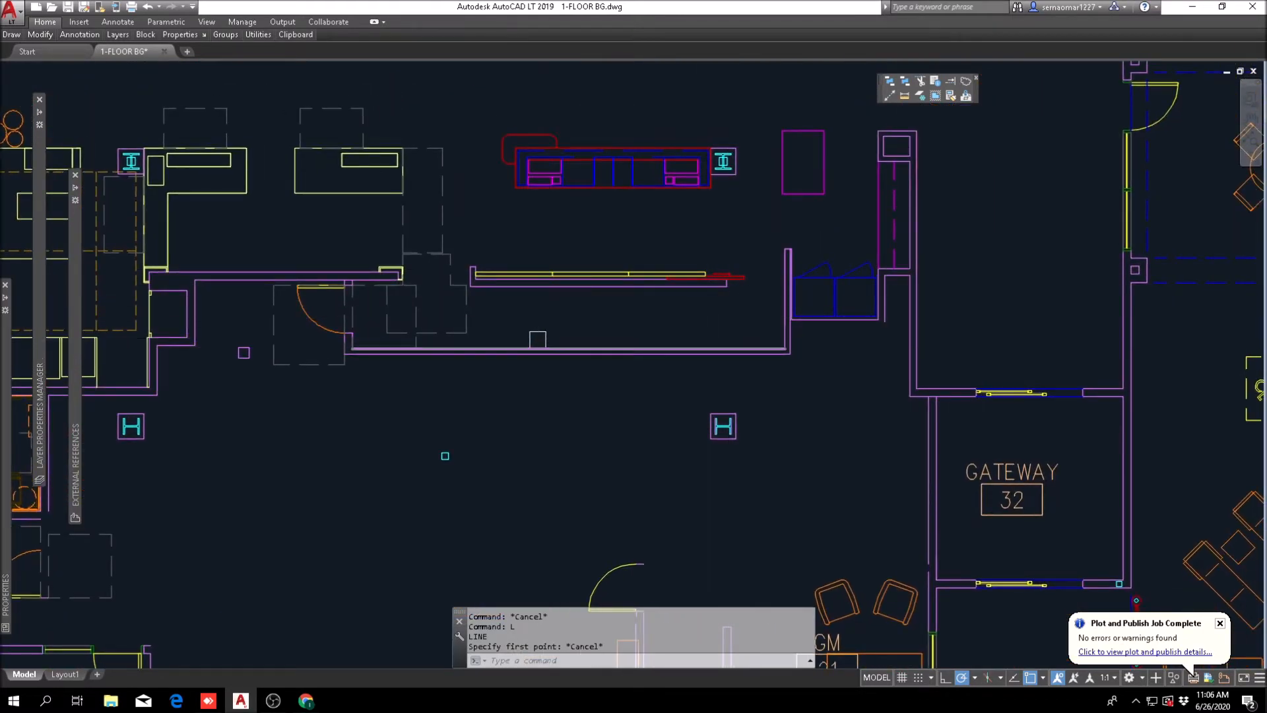
pyautogui.scroll(4, 479, 324)
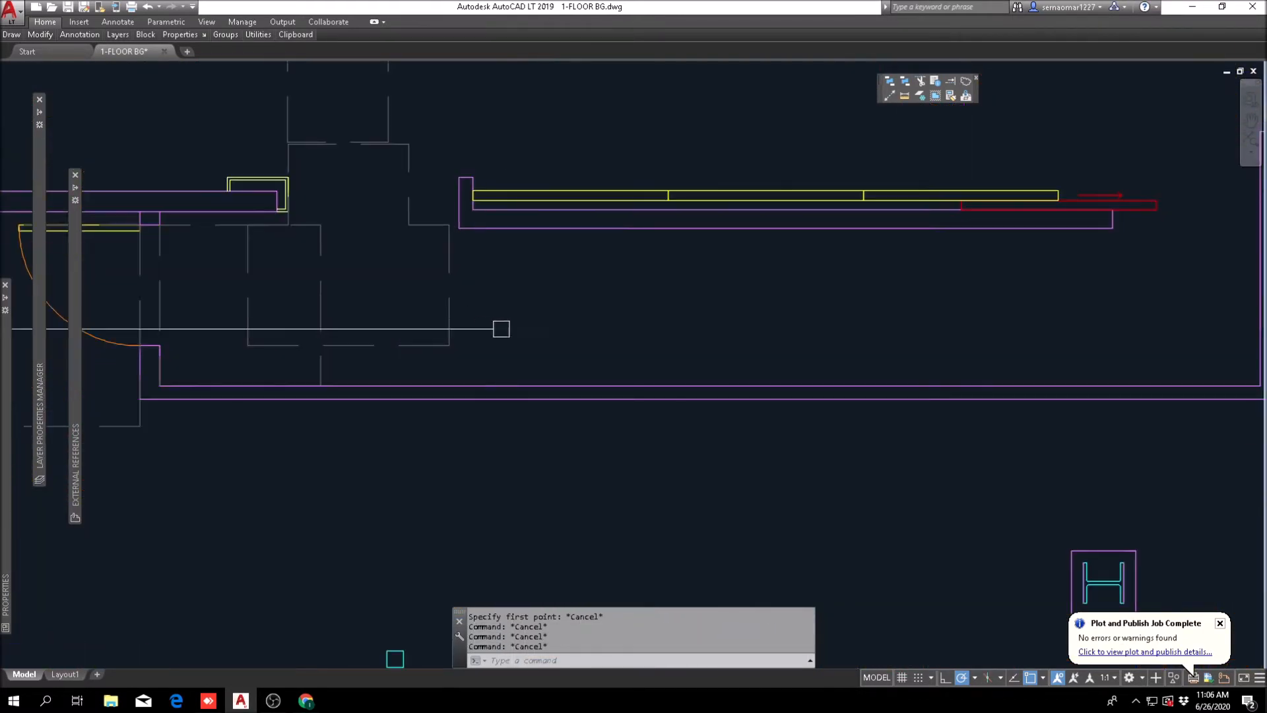
# Step: Extend the outer vertical line at the near end of the yellow-panelled wall down to the long back wall
pyautogui.click(955, 83)
pyautogui.click(500, 363)
pyautogui.click(462, 429)
pyautogui.scroll(6, 462, 272)
pyautogui.moveTo(490, 114); pyautogui.dragTo(481, 284, button='middle')
pyautogui.press('Return')
pyautogui.click(451, 158)
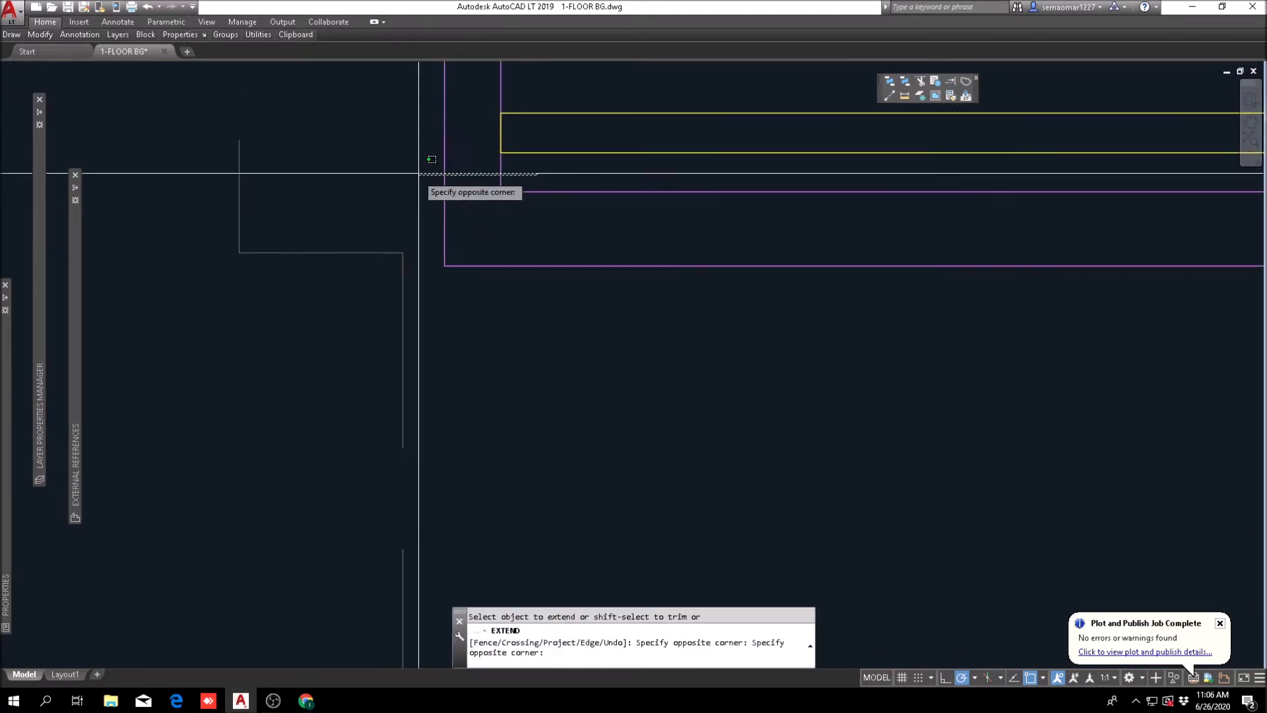
pyautogui.click(434, 173)
pyautogui.press('Escape')
# Step: Explode the panelled wall's inner polyline and extend its vertical segment down to the long back wall
pyautogui.moveTo(40, 35)
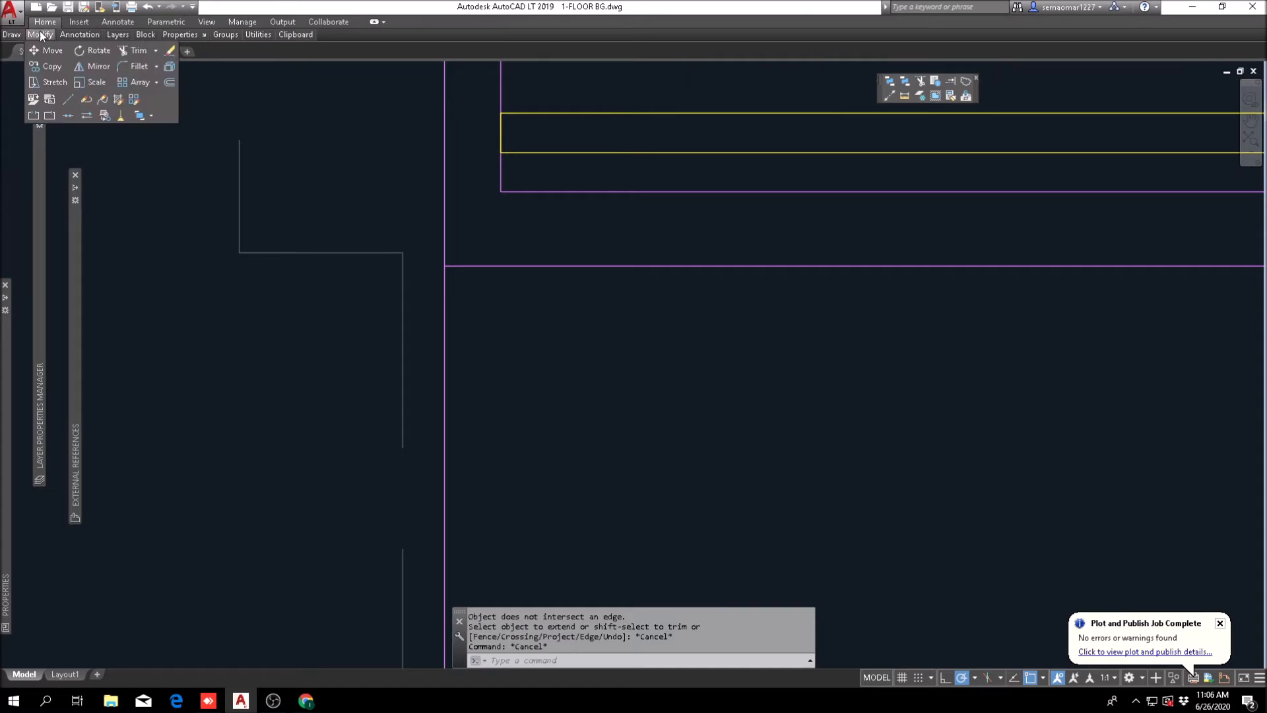
pyautogui.click(170, 66)
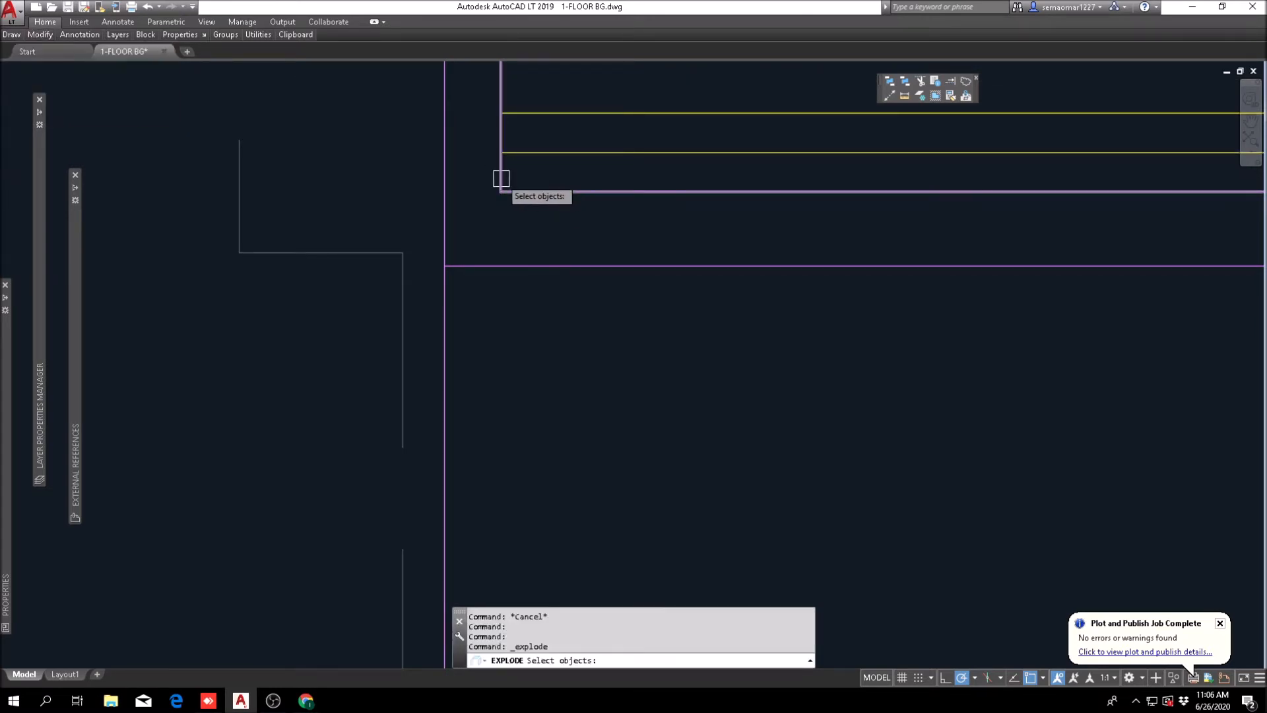
pyautogui.press('Return')
pyautogui.click(948, 83)
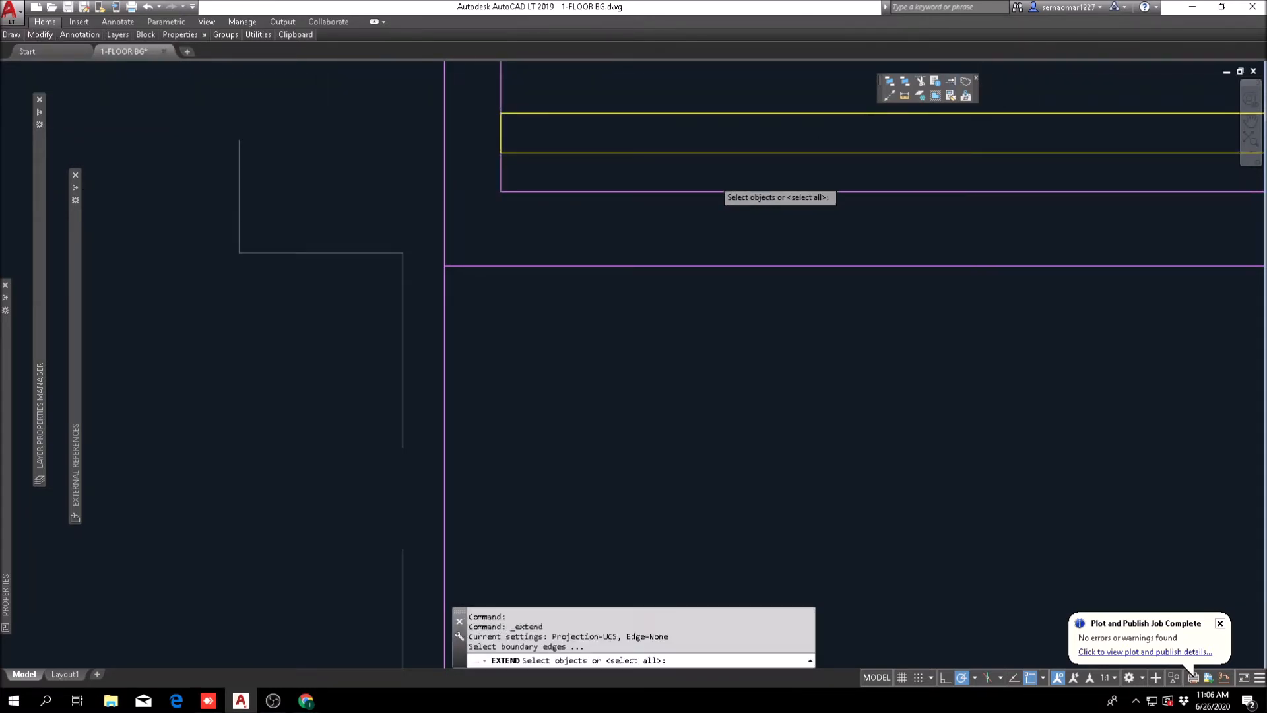
pyautogui.scroll(-4, 713, 181)
pyautogui.click(654, 371)
pyautogui.click(593, 358)
pyautogui.scroll(6, 629, 194)
pyautogui.scroll(2, 626, 165)
pyautogui.press('space')
pyautogui.click(615, 138)
pyautogui.press('Escape')
# Step: Trim the overlapping wall lines where the new vertical wall meets the yellow-panelled wall
pyautogui.scroll(-4, 628, 154)
pyautogui.write('tr')
pyautogui.click(656, 140)
pyautogui.click(553, 276)
pyautogui.press('space')
pyautogui.click(593, 235)
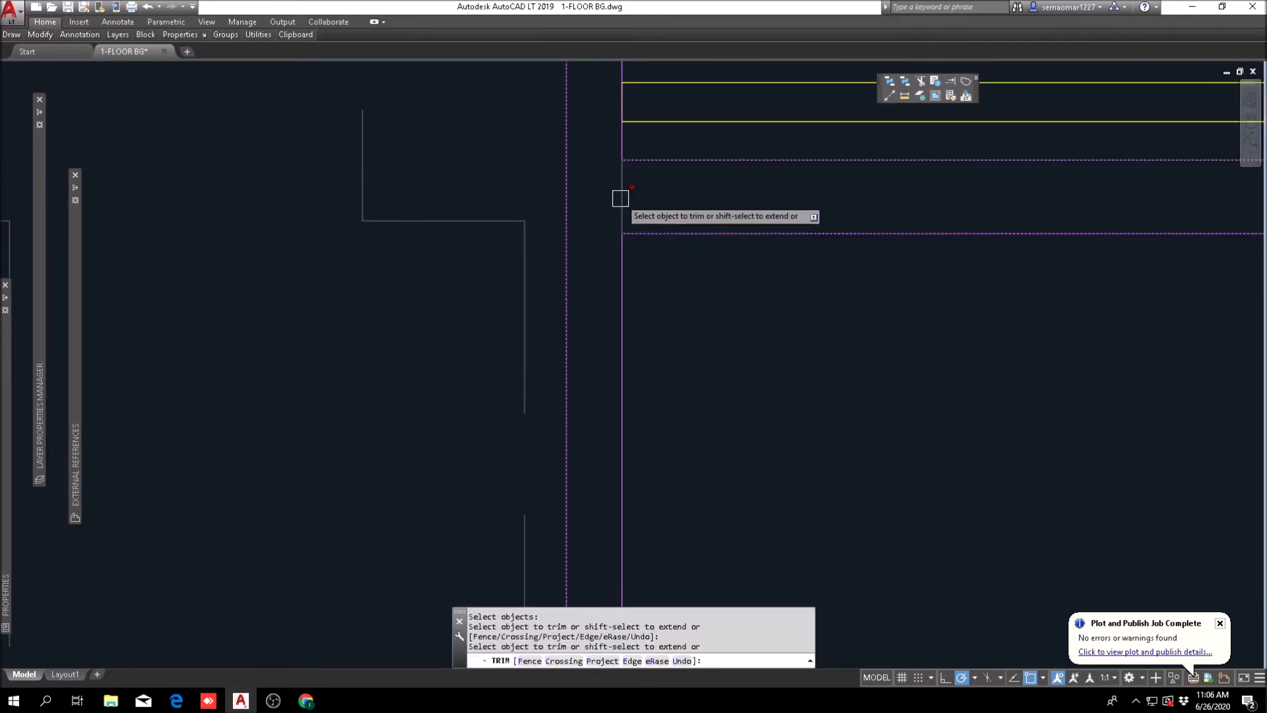
pyautogui.click(621, 198)
pyautogui.press('Escape')
pyautogui.press('Escape')
pyautogui.press('Escape')
# Step: Trim the back wall's inner line between the two vertical wall lines to open up the lower junction
pyautogui.scroll(-8, 638, 179)
pyautogui.scroll(2, 627, 274)
pyautogui.write('tr')
pyautogui.click(730, 237)
pyautogui.click(699, 277)
pyautogui.scroll(4, 668, 275)
pyautogui.press('space')
pyautogui.scroll(-8, 600, 462)
pyautogui.press('Escape')
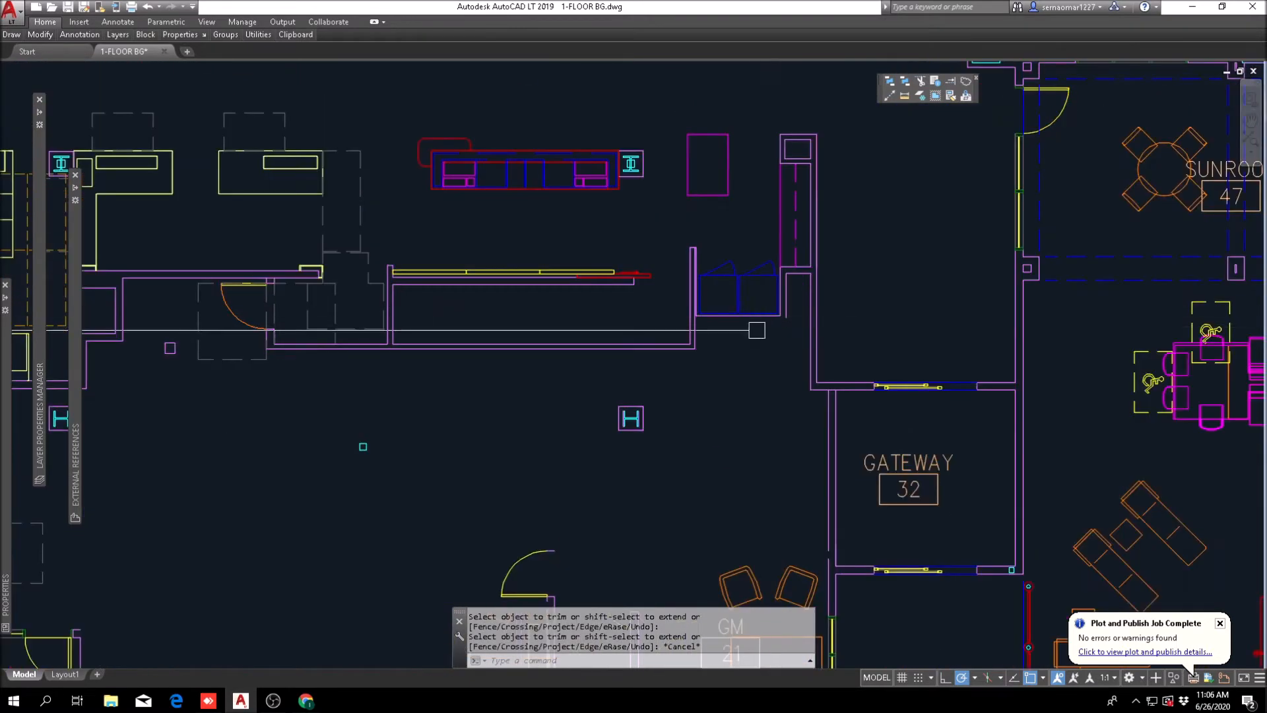
pyautogui.press('Escape')
pyautogui.press('Escape')
pyautogui.press('Escape')
pyautogui.press('Escape')
# Step: Offset the inner line of the short vertical wall beside the closet toward the desk twice, 3' each time
pyautogui.scroll(4, 621, 332)
pyautogui.write('l')
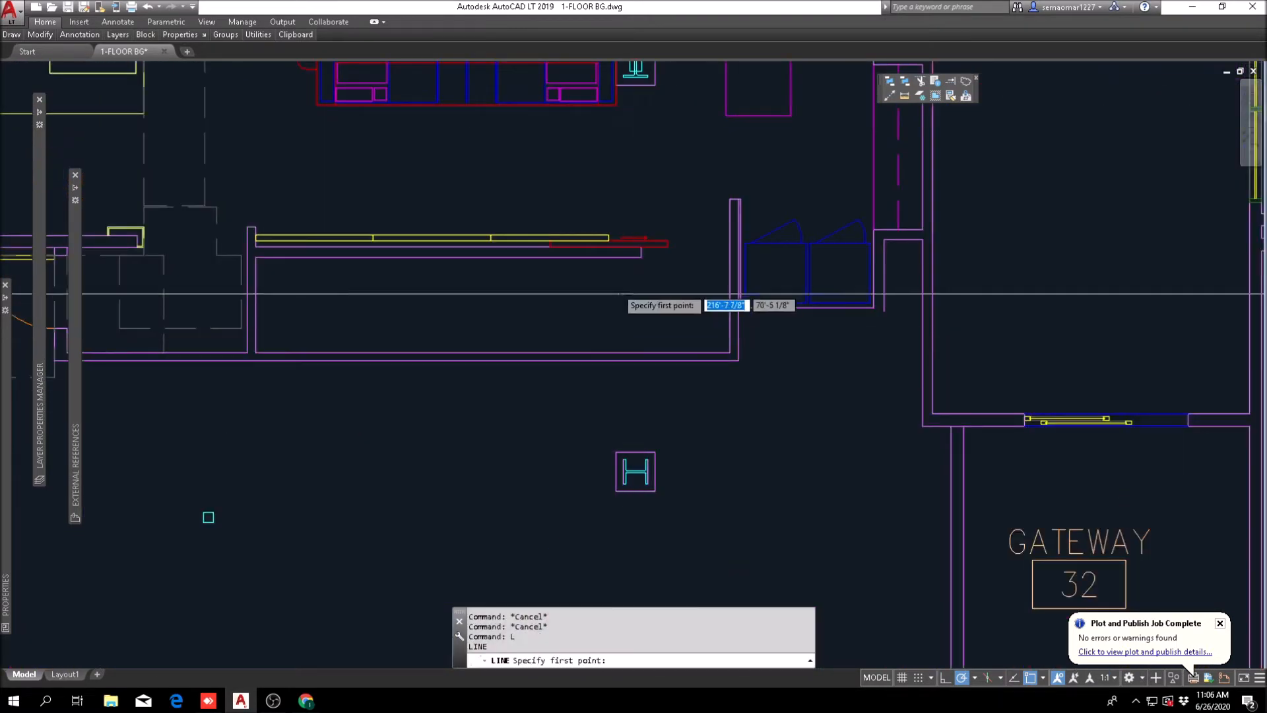
pyautogui.press('Escape')
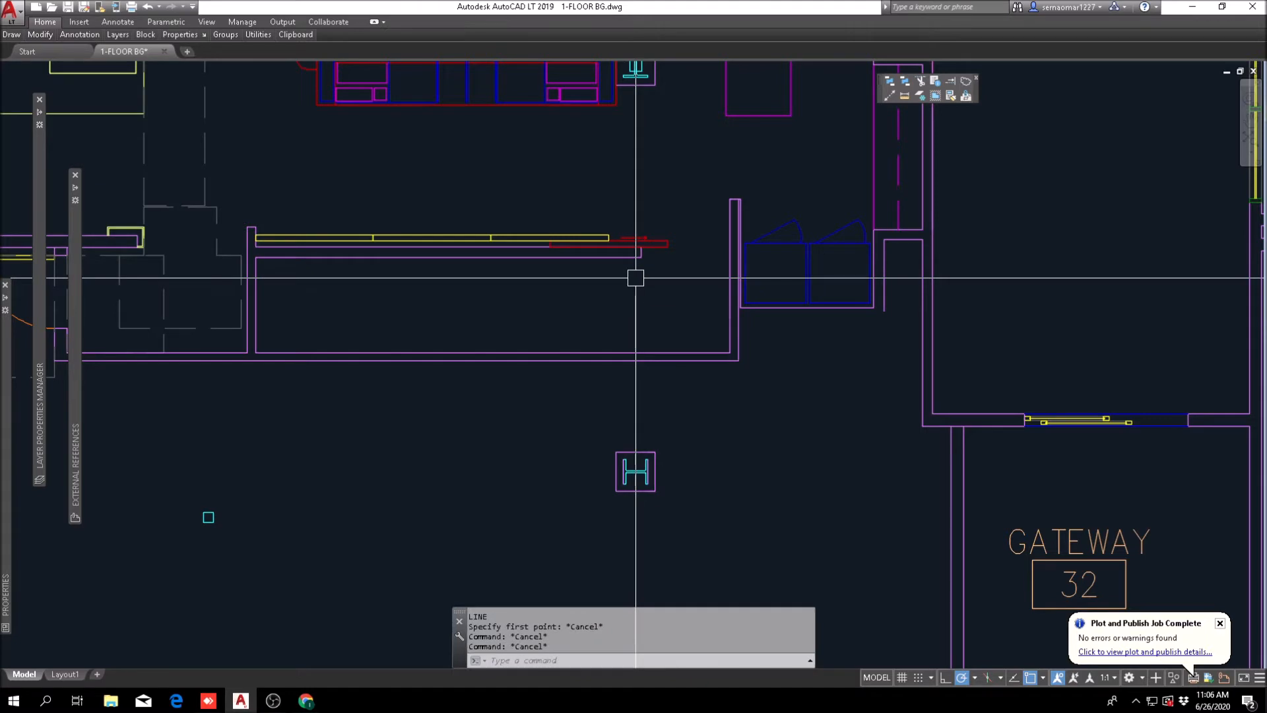
pyautogui.write('o')
pyautogui.press('space')
pyautogui.write("3'")
pyautogui.press('Return')
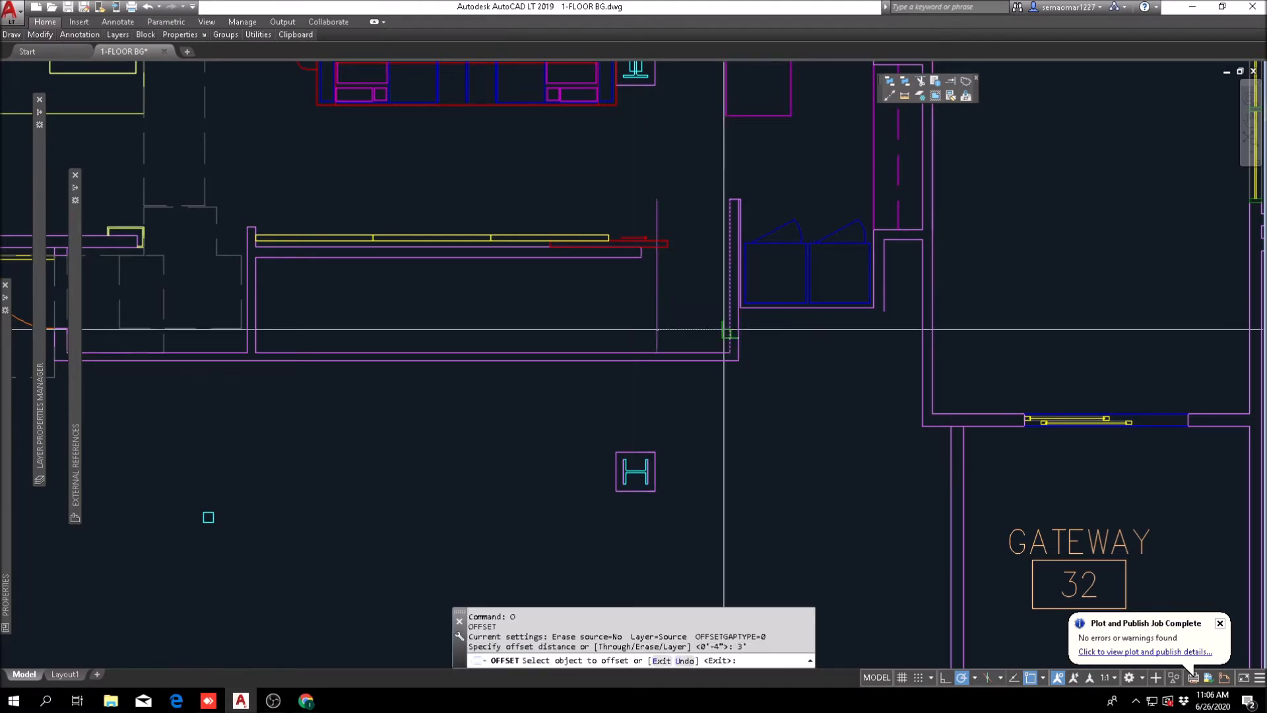
pyautogui.click(728, 332)
pyautogui.click(666, 340)
pyautogui.click(664, 320)
pyautogui.click(633, 324)
pyautogui.press('Escape')
pyautogui.press('Escape')
pyautogui.press('Escape')
pyautogui.press('Escape')
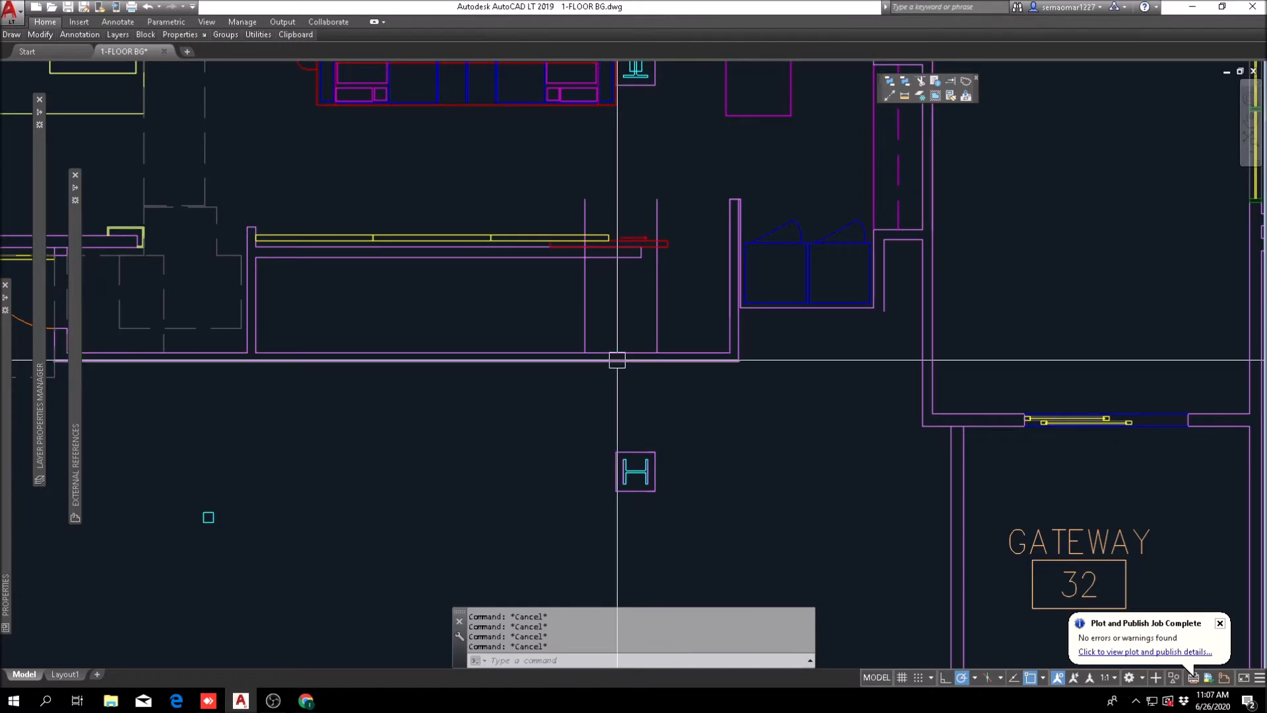
# Step: Offset the first 3' line toward the desk by 12 inches, then offset that copy by another 12 inches
pyautogui.write('o')
pyautogui.press('space')
pyautogui.write('12')
pyautogui.press('Return')
pyautogui.click(657, 318)
pyautogui.click(633, 341)
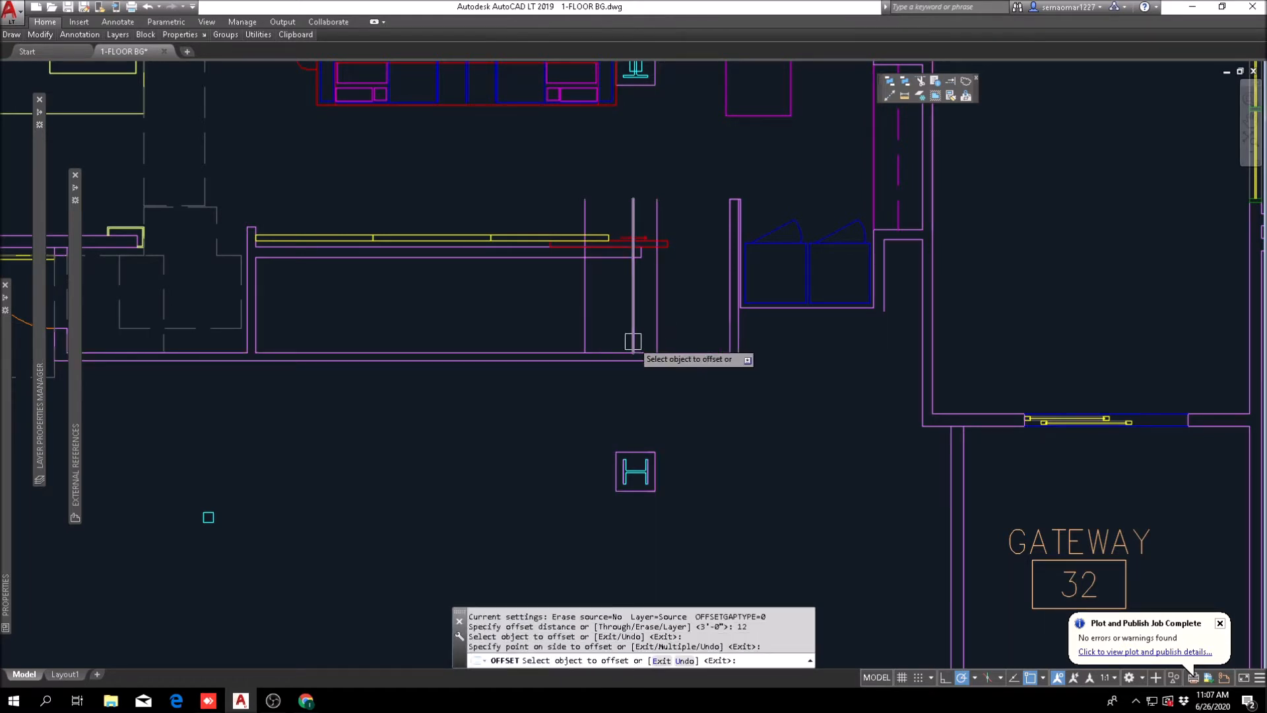
pyautogui.scroll(3, 637, 338)
pyautogui.scroll(2, 638, 334)
pyautogui.click(638, 327)
pyautogui.click(577, 328)
pyautogui.press('Escape')
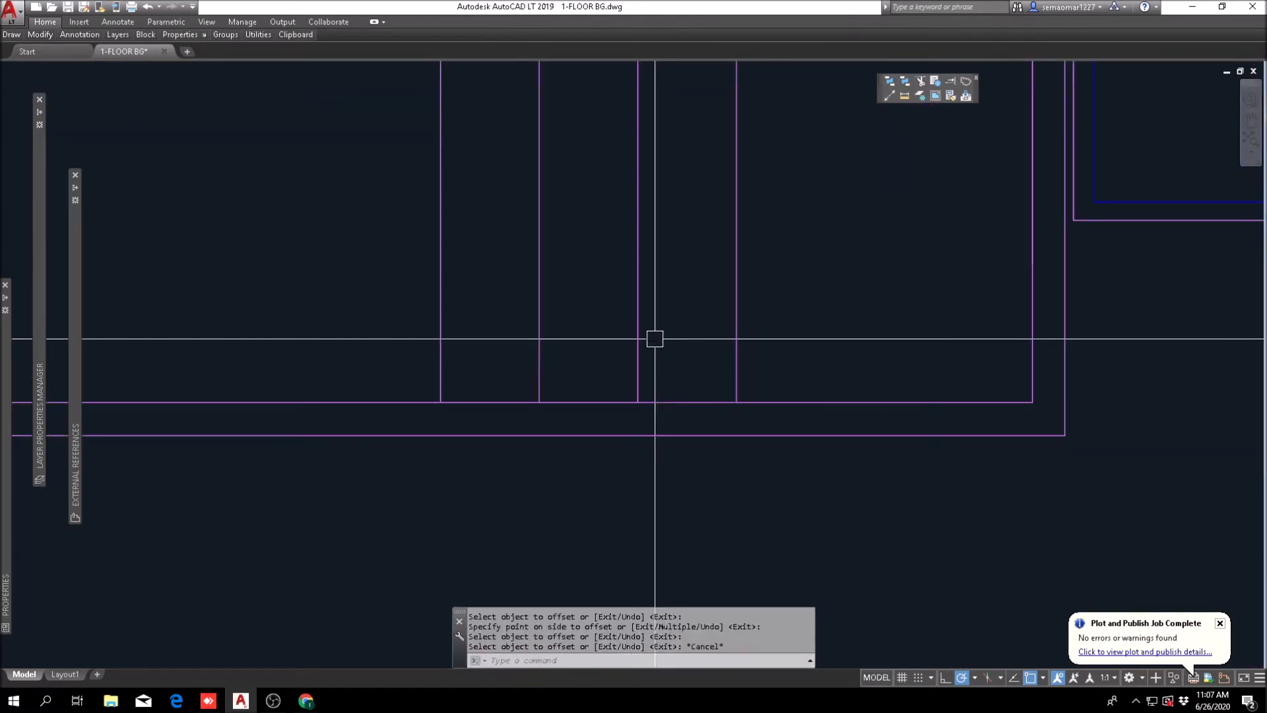
# Step: Erase the extra offset lines, keeping only the one 5' from the short wall beside the closet
pyautogui.scroll(-2, 674, 333)
pyautogui.write('e')
pyautogui.press('space')
pyautogui.click(747, 281)
pyautogui.click(638, 311)
pyautogui.click(556, 252)
pyautogui.click(499, 273)
pyautogui.press('space')
pyautogui.scroll(-4, 510, 323)
pyautogui.press('Escape')
pyautogui.press('Escape')
# Step: Extend the remaining vertical offset line down to the outer line of the long back wall
pyautogui.click(952, 83)
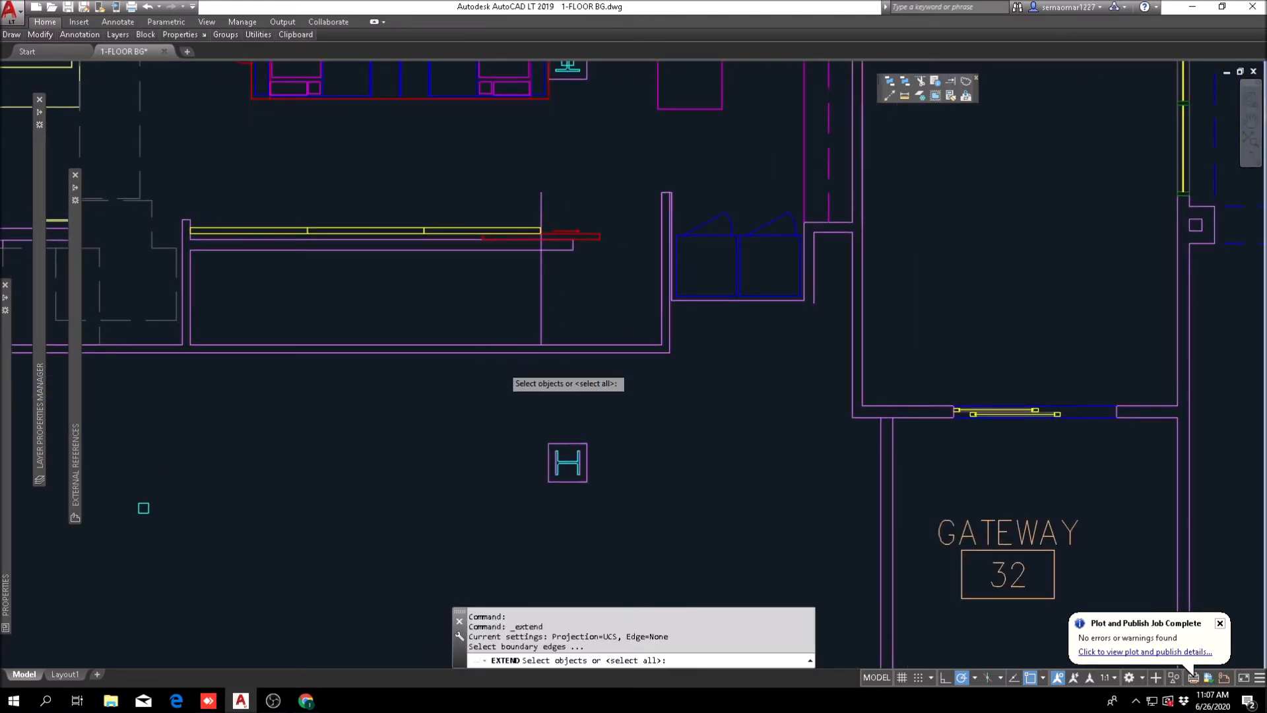
pyautogui.scroll(3, 500, 366)
pyautogui.press('space')
pyautogui.click(600, 275)
pyautogui.click(570, 276)
pyautogui.scroll(-3, 576, 284)
pyautogui.scroll(3, 589, 342)
pyautogui.press('Escape')
pyautogui.press('space')
# Step: Shorten the vertical offset line by stretching its upper end down below the yellow-panelled wall
pyautogui.press('space')
pyautogui.scroll(-5, 578, 252)
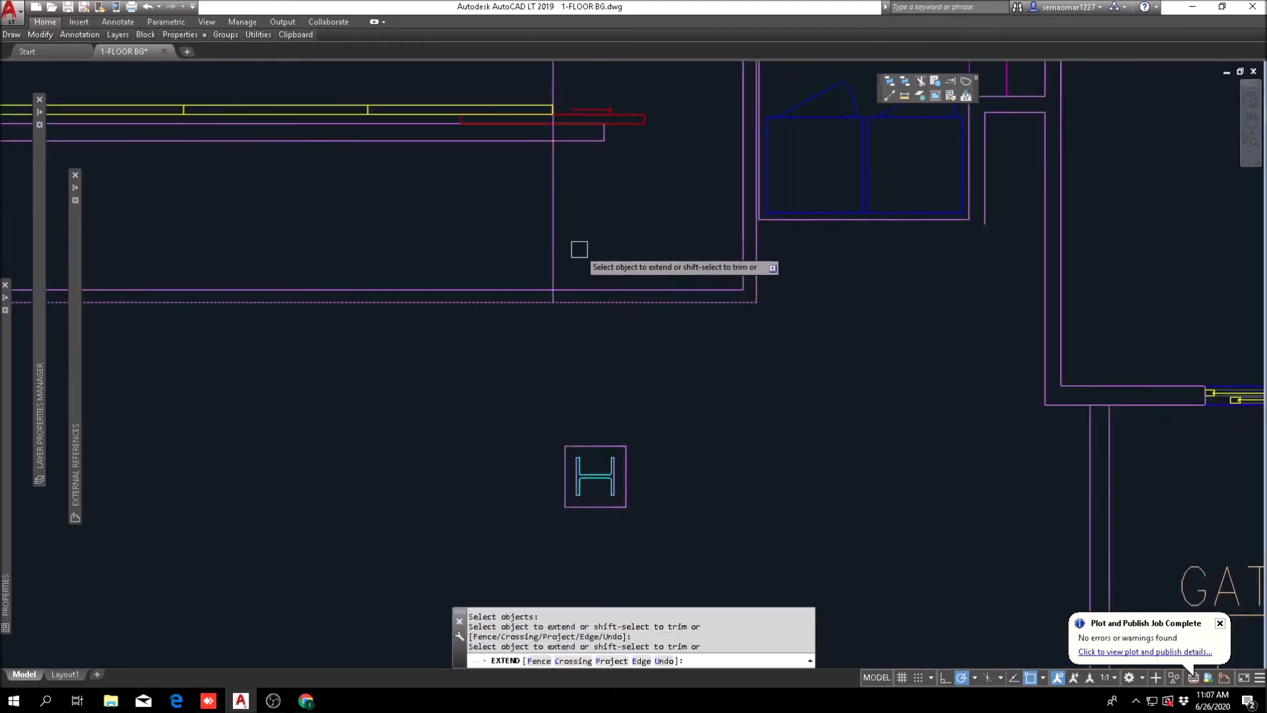
pyautogui.press('Escape')
pyautogui.press('Escape')
pyautogui.write('TR')
pyautogui.press('space')
pyautogui.press('Escape')
pyautogui.click(604, 271)
pyautogui.click(604, 179)
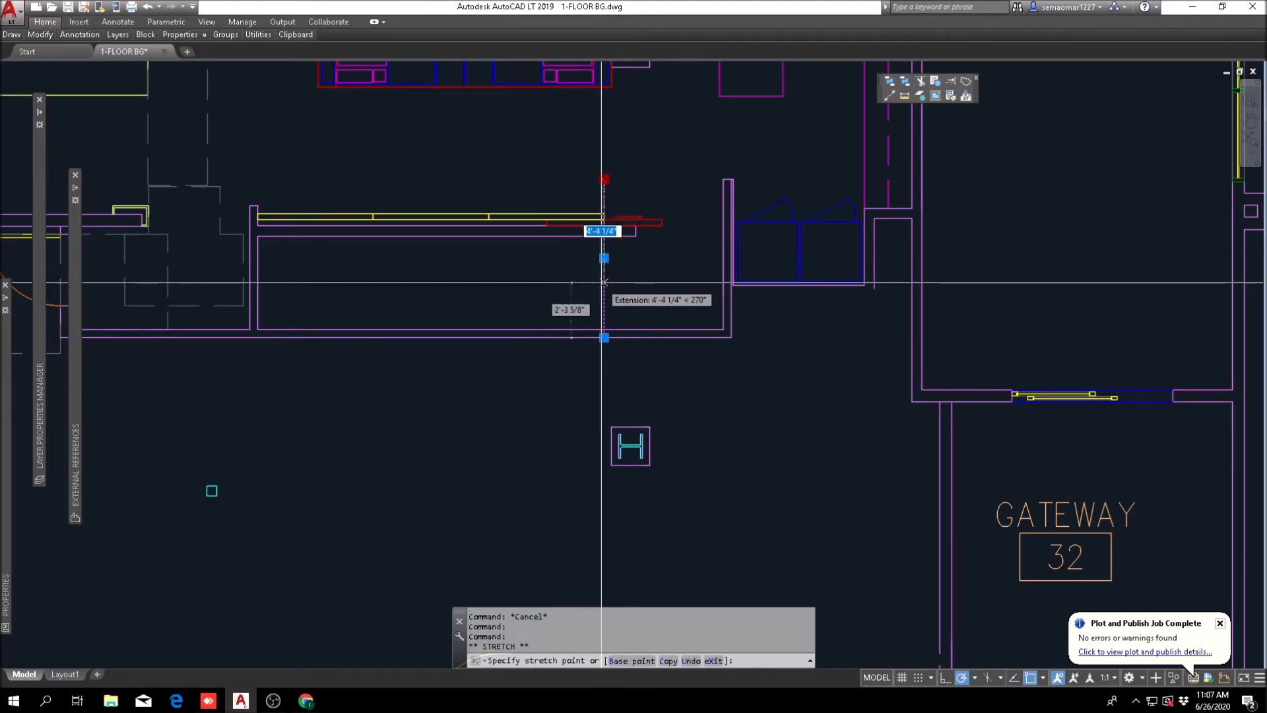
pyautogui.press('Escape')
pyautogui.moveTo(709, 320)
pyautogui.mouseDown(button='middle')
pyautogui.moveTo(600, 403)
pyautogui.moveTo(656, 424)
pyautogui.moveTo(660, 354)
pyautogui.moveTo(686, 378)
pyautogui.mouseUp(button='middle')
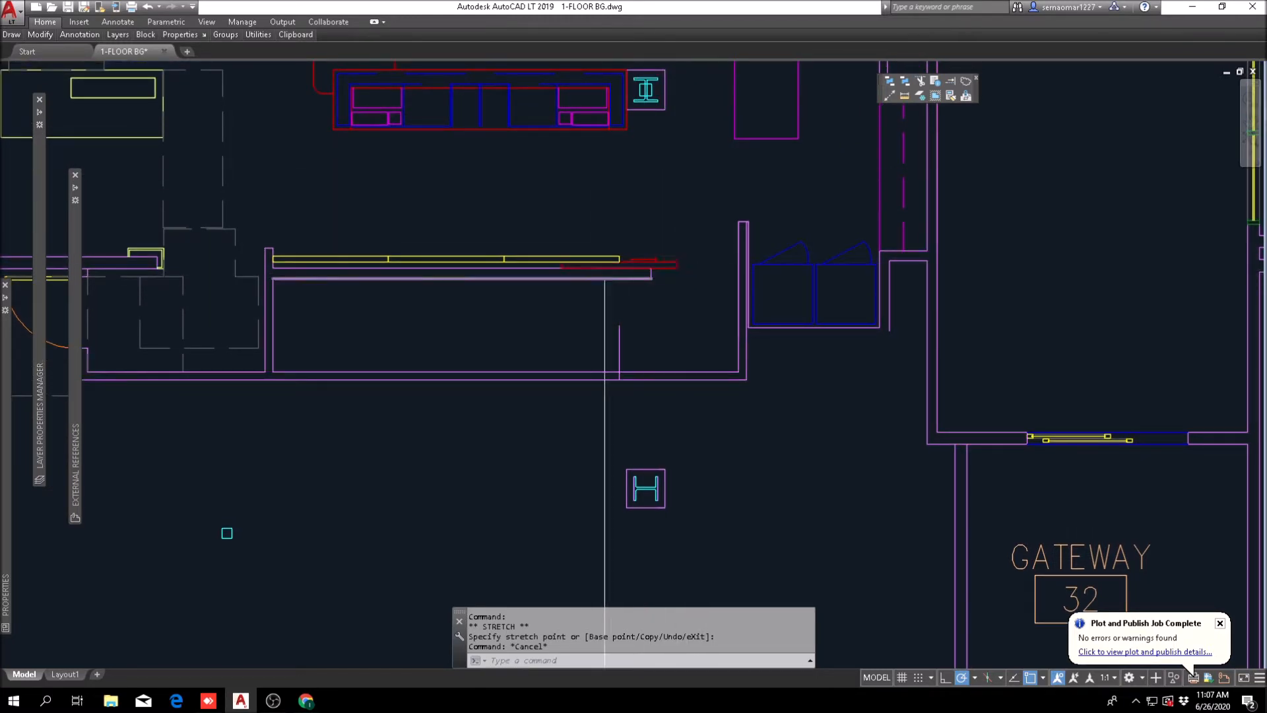
pyautogui.scroll(-4, 662, 266)
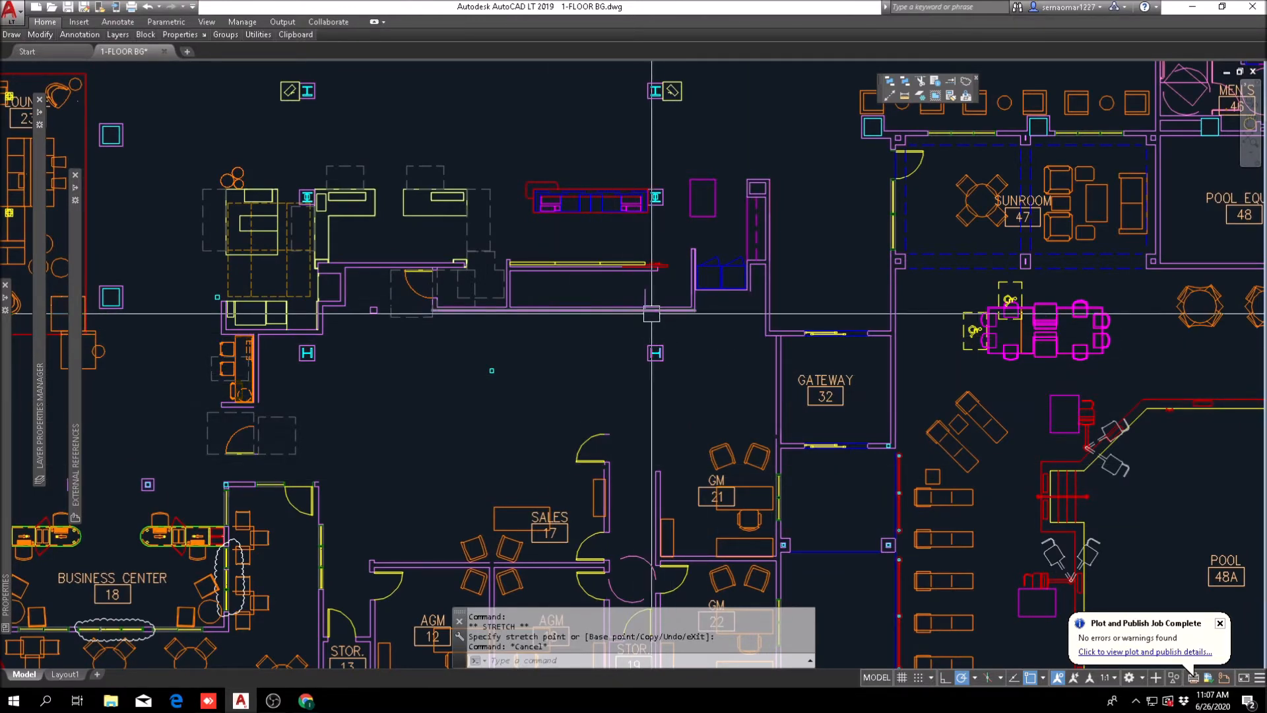
pyautogui.press('Escape')
pyautogui.press('Escape')
pyautogui.scroll(4, 640, 299)
pyautogui.write('tr')
pyautogui.press('space')
pyautogui.press('Escape')
pyautogui.press('Escape')
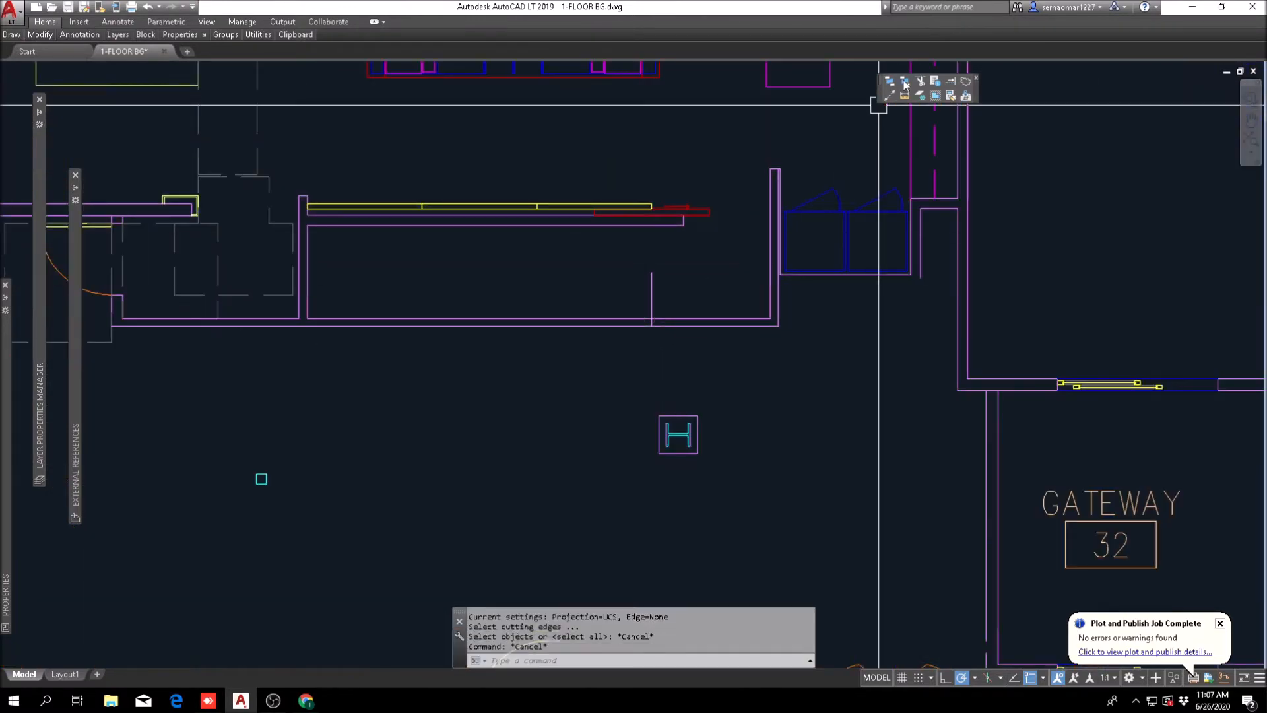
pyautogui.click(950, 81)
pyautogui.scroll(5, 322, 330)
pyautogui.press('space')
pyautogui.press('Escape')
pyautogui.scroll(-5, 262, 262)
# Step: Trim both back wall lines between the new vertical wall and the offset line, and trim the offset line's excess to cap the wall end
pyautogui.write('tr')
pyautogui.press('space')
pyautogui.click(704, 231)
pyautogui.click(272, 319)
pyautogui.press('space')
pyautogui.click(575, 243)
pyautogui.click(526, 319)
pyautogui.click(663, 248)
pyautogui.press('Escape')
pyautogui.press('Escape')
pyautogui.moveTo(743, 210); pyautogui.dragTo(782, 283, button='middle')
pyautogui.press('Escape')
pyautogui.press('Escape')
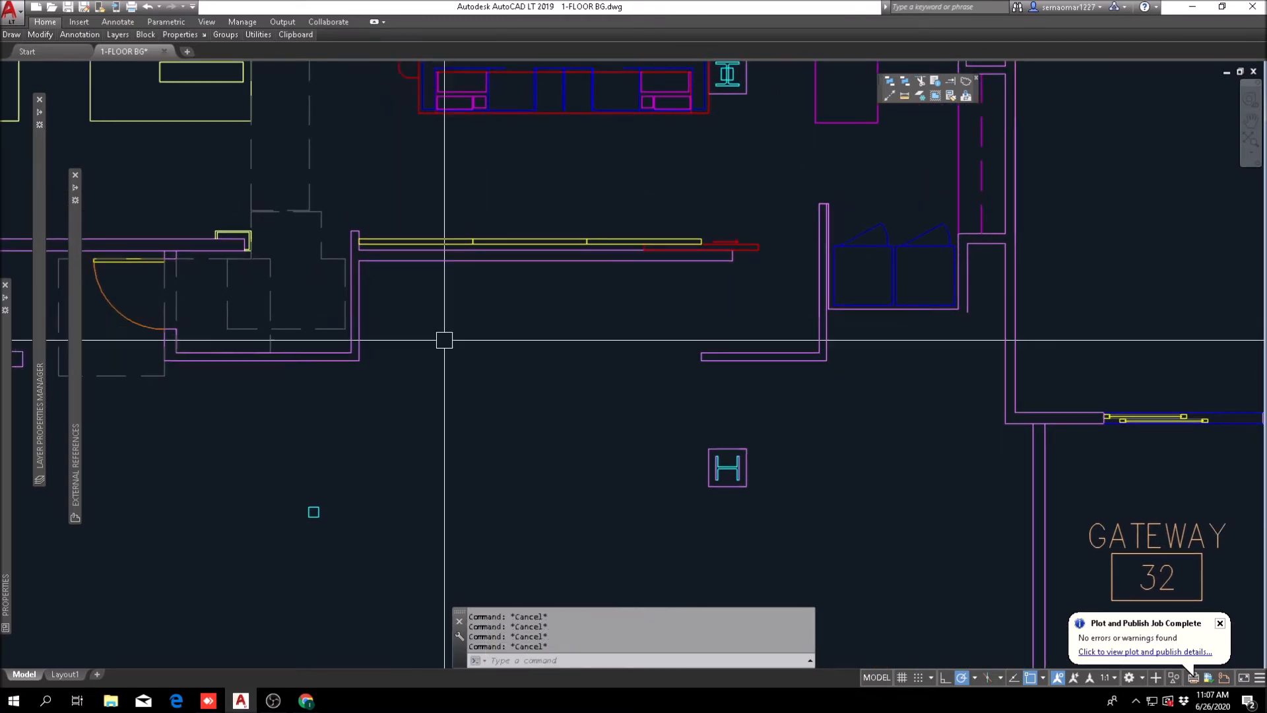
# Step: Offset the lower line of the yellow-panelled wall 24 inches downward into the space behind it
pyautogui.write('o')
pyautogui.press('space')
pyautogui.press('Escape')
pyautogui.write('o')
pyautogui.press('space')
pyautogui.write('24')
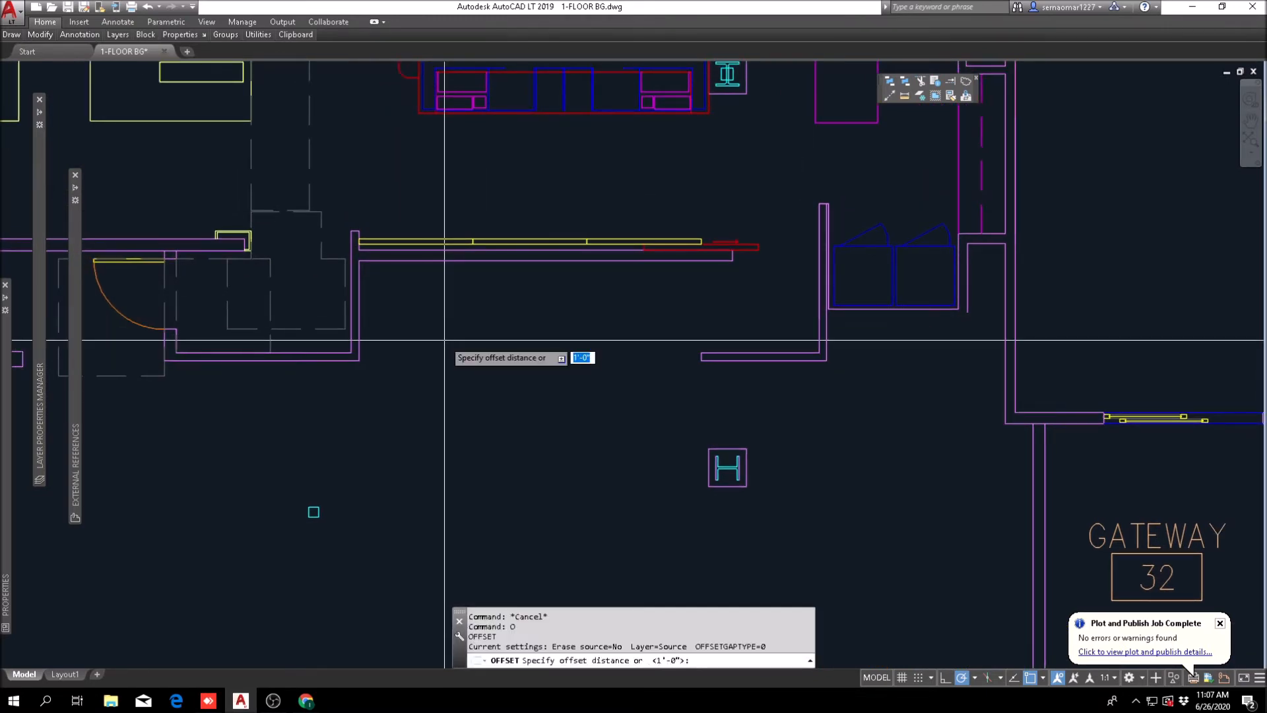
pyautogui.press('space')
pyautogui.press('Escape')
pyautogui.write('o')
pyautogui.press('space')
pyautogui.write('24')
pyautogui.press('space')
pyautogui.scroll(2, 396, 288)
pyautogui.click(418, 245)
pyautogui.click(429, 308)
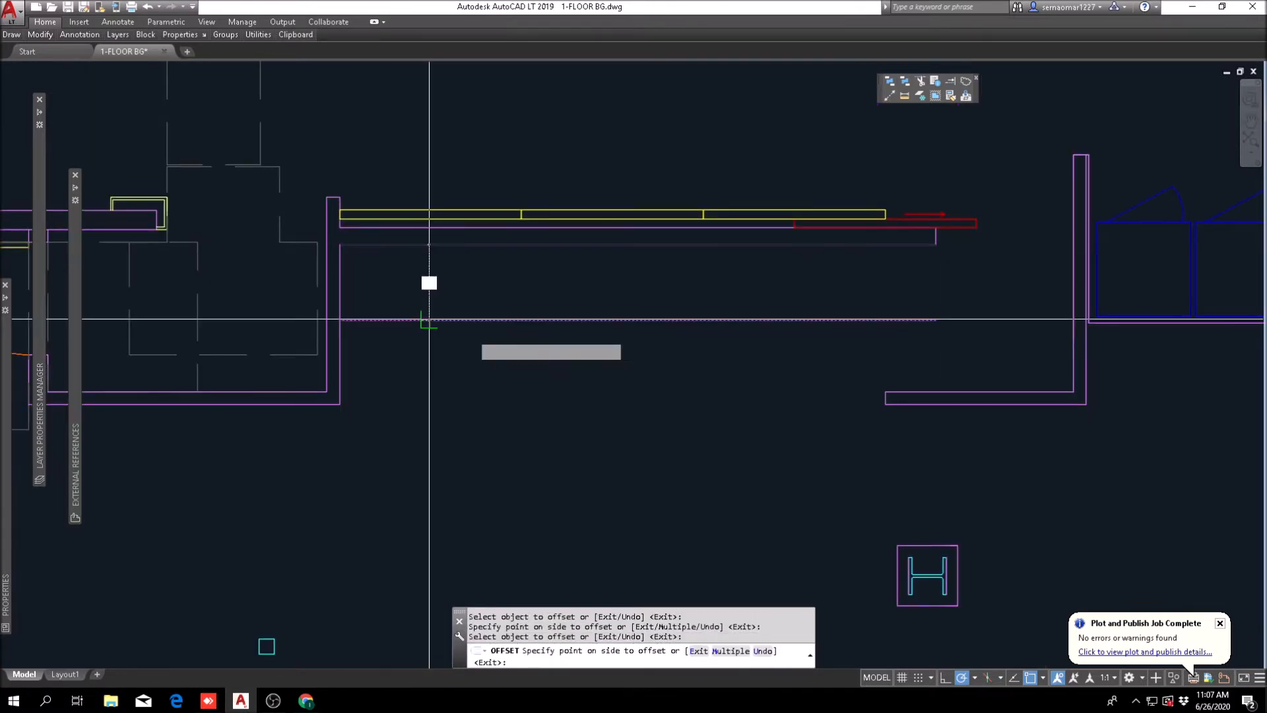
pyautogui.press('Escape')
# Step: Offset the short end-cap line of the opened back wall 5' into the opening
pyautogui.moveTo(563, 376); pyautogui.dragTo(469, 390, button='middle')
pyautogui.write('o')
pyautogui.press('space')
pyautogui.write("5'")
pyautogui.press('space')
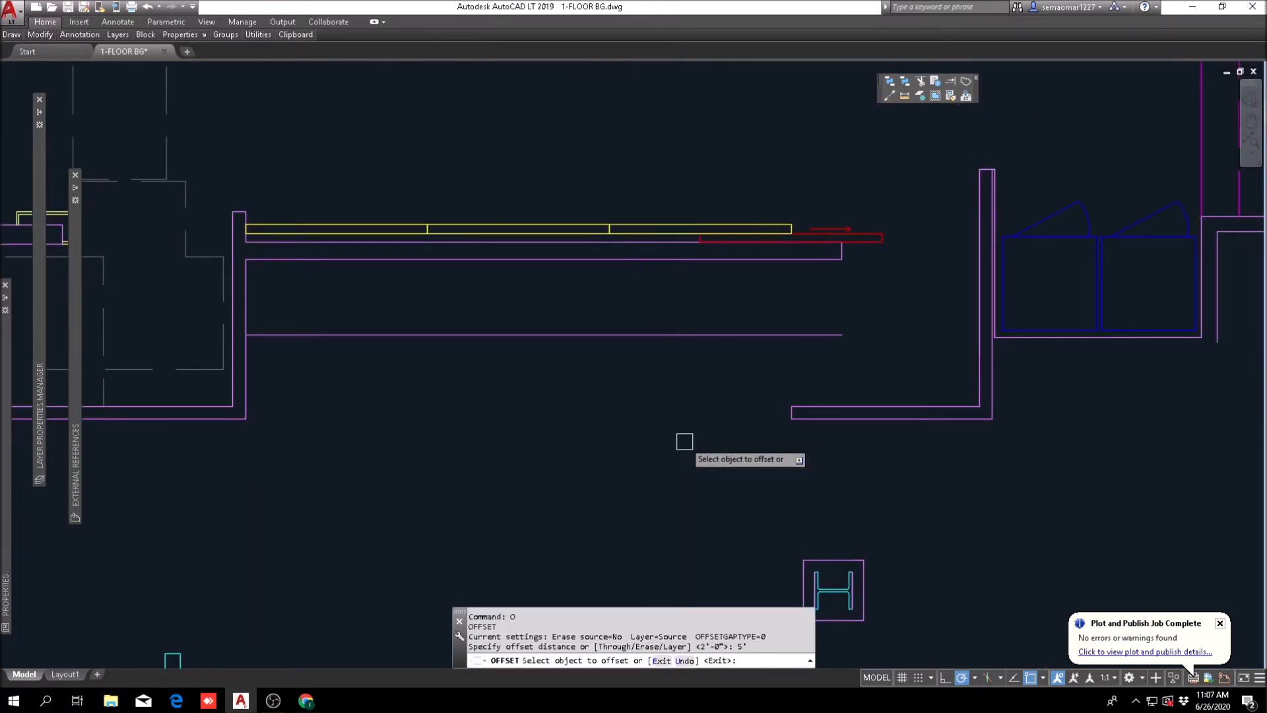
pyautogui.scroll(3, 818, 445)
pyautogui.click(618, 444)
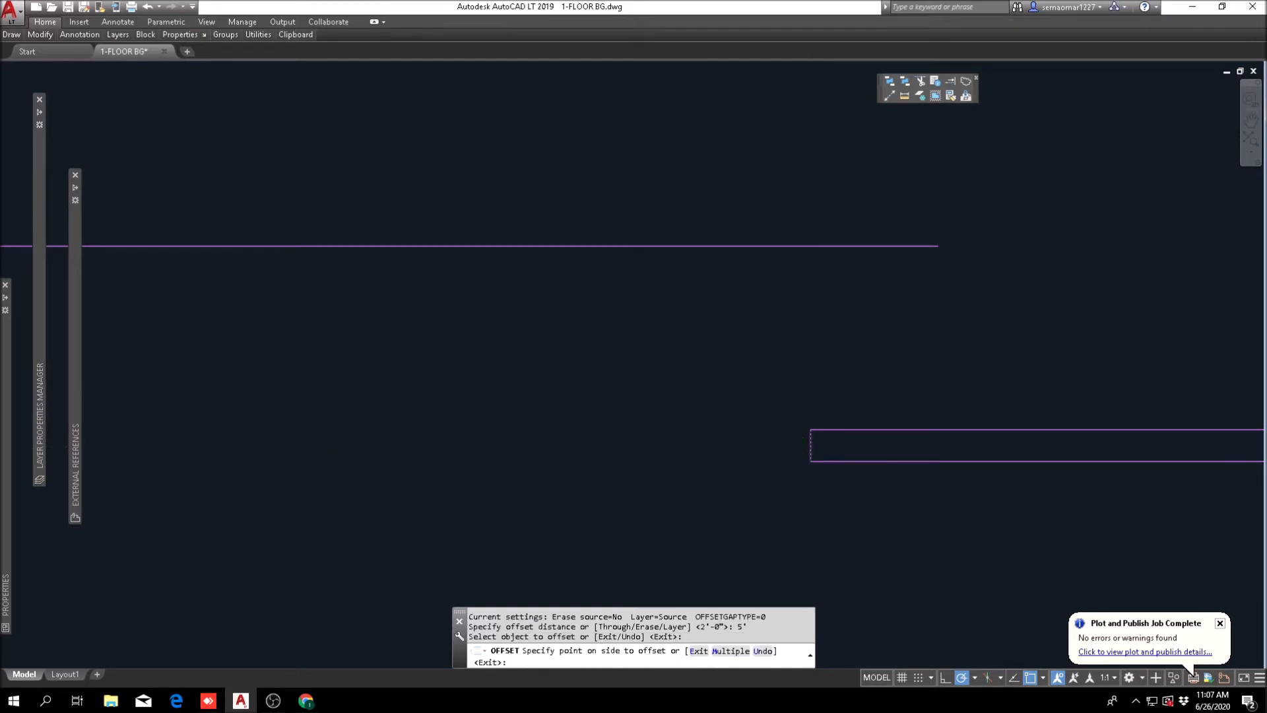
pyautogui.scroll(-3, 630, 424)
pyautogui.press('Escape')
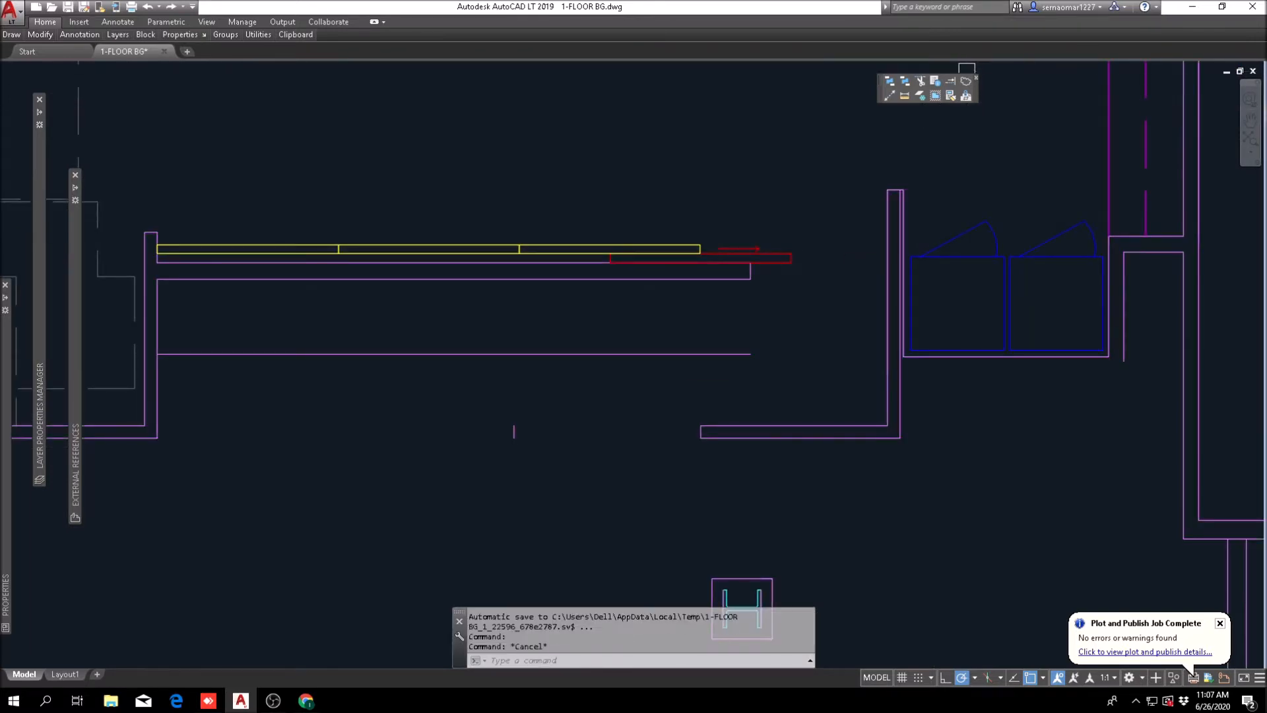
# Step: Extend the short offset line up to the yellow-panelled wall and trim the excess lines to close the counter outline
pyautogui.click(952, 82)
pyautogui.press('Escape')
pyautogui.write('TR')
pyautogui.press('Return')
pyautogui.click(549, 323)
pyautogui.press('Return')
pyautogui.click(501, 375)
pyautogui.click(525, 378)
pyautogui.click(539, 352)
pyautogui.press('Escape')
pyautogui.press('Escape')
pyautogui.scroll(-2, 514, 347)
pyautogui.moveTo(560, 388)
pyautogui.mouseDown(button='middle')
pyautogui.moveTo(765, 367)
pyautogui.moveTo(608, 305)
pyautogui.mouseUp(button='middle')
pyautogui.scroll(1, 759, 360)
pyautogui.press('Escape')
pyautogui.scroll(-1, 963, 139)
pyautogui.press('Escape')
# Step: Try to match the new counter outline's properties to the red-outlined front desk furniture
pyautogui.click(954, 96)
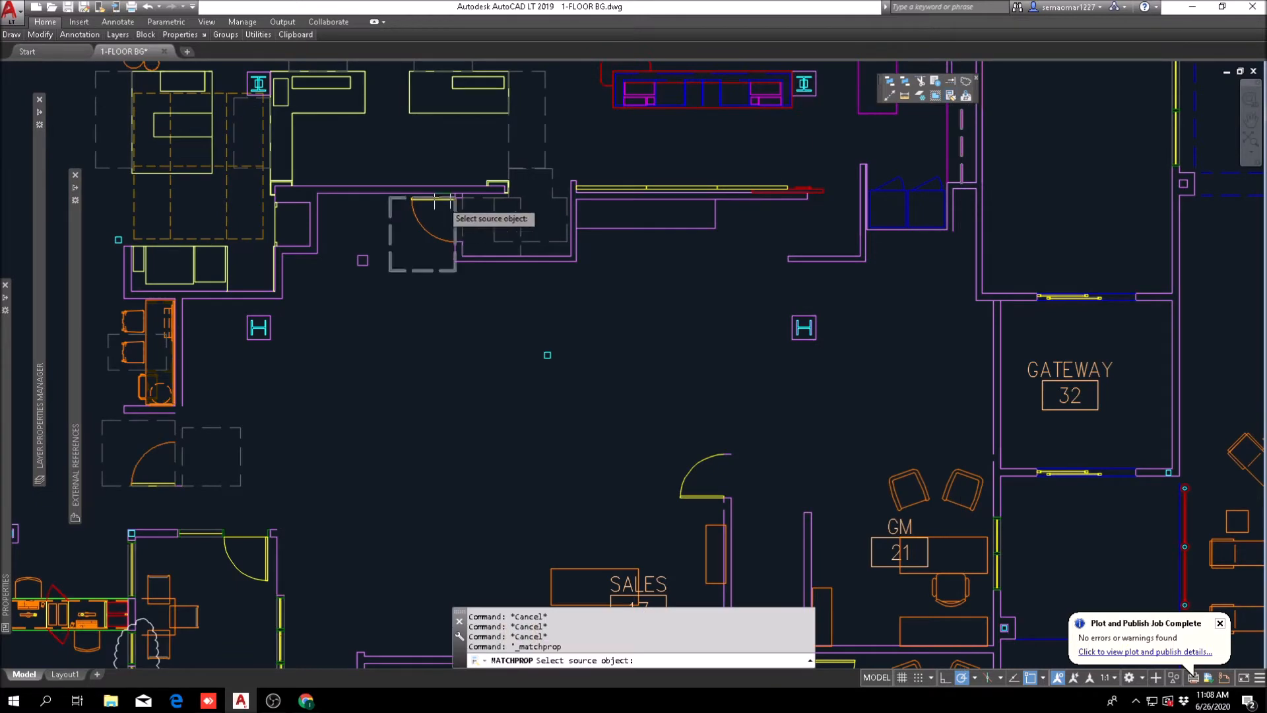
pyautogui.moveTo(589, 111); pyautogui.dragTo(480, 214, button='middle')
pyautogui.click(494, 172)
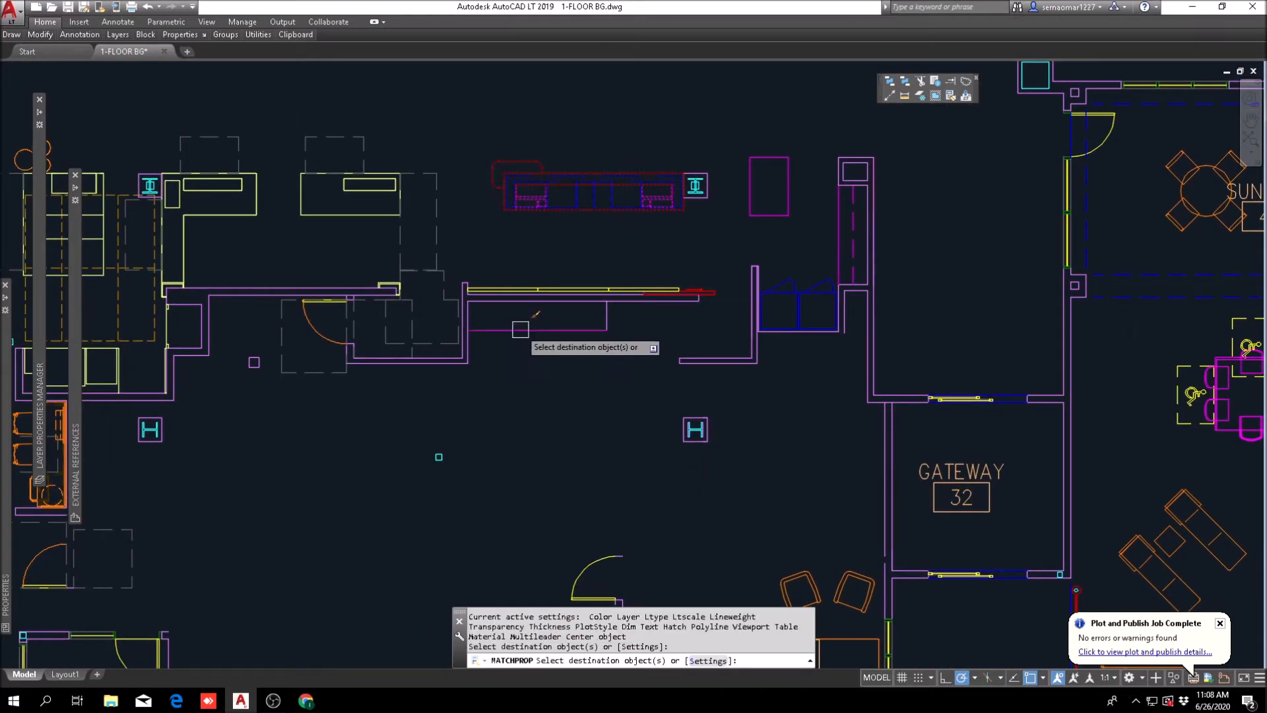
pyautogui.scroll(3, 619, 320)
pyautogui.click(617, 317)
pyautogui.click(557, 368)
pyautogui.scroll(-3, 624, 371)
pyautogui.press('Escape')
# Step: Match the new counter outline's properties to the yellow reception desk
pyautogui.press('space')
pyautogui.click(328, 245)
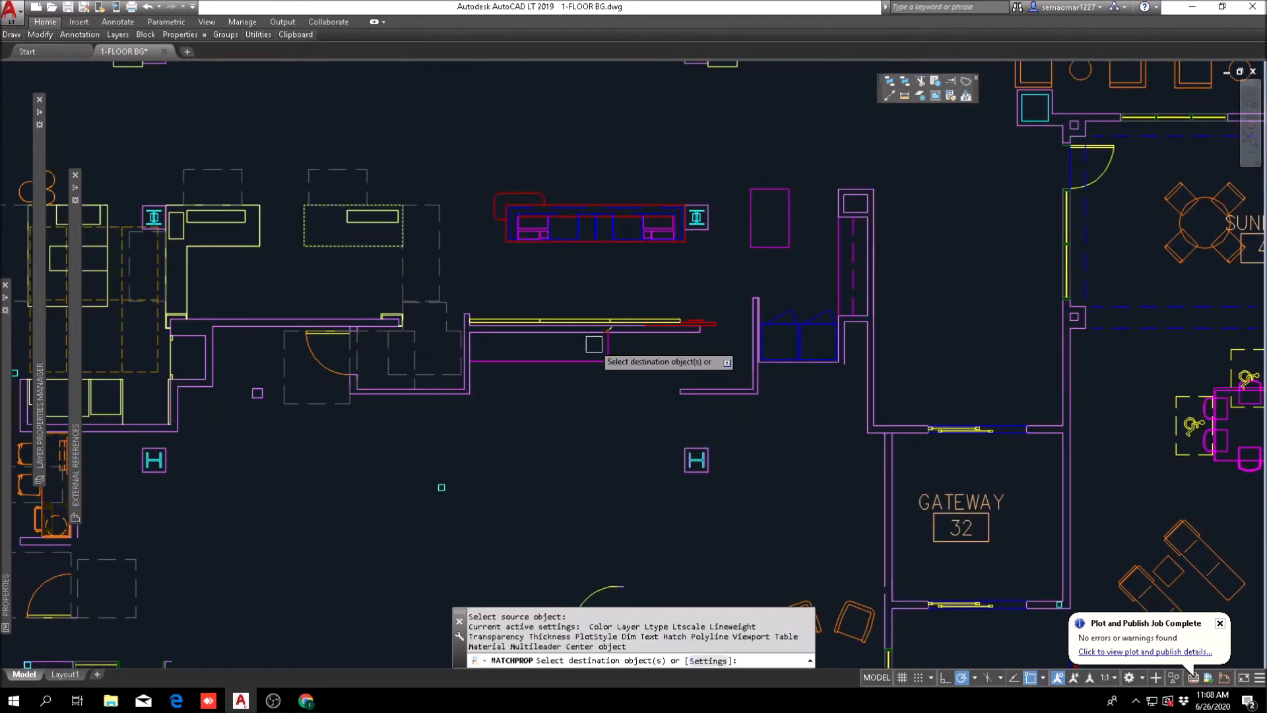
pyautogui.scroll(4, 596, 345)
pyautogui.click(665, 359)
pyautogui.click(579, 393)
pyautogui.scroll(-4, 579, 393)
pyautogui.press('Escape')
pyautogui.press('Escape')
pyautogui.press('Escape')
pyautogui.press('Escape')
# Step: Offset the wall line below the blue double cabinets 4 inches downward
pyautogui.moveTo(594, 418); pyautogui.dragTo(587, 292, button='middle')
pyautogui.scroll(-4, 401, 405)
pyautogui.scroll(-2, 449, 417)
pyautogui.scroll(4, 445, 401)
pyautogui.press('Escape')
pyautogui.scroll(-2, 528, 419)
pyautogui.moveTo(598, 429); pyautogui.dragTo(564, 408, button='middle')
pyautogui.scroll(6, 557, 370)
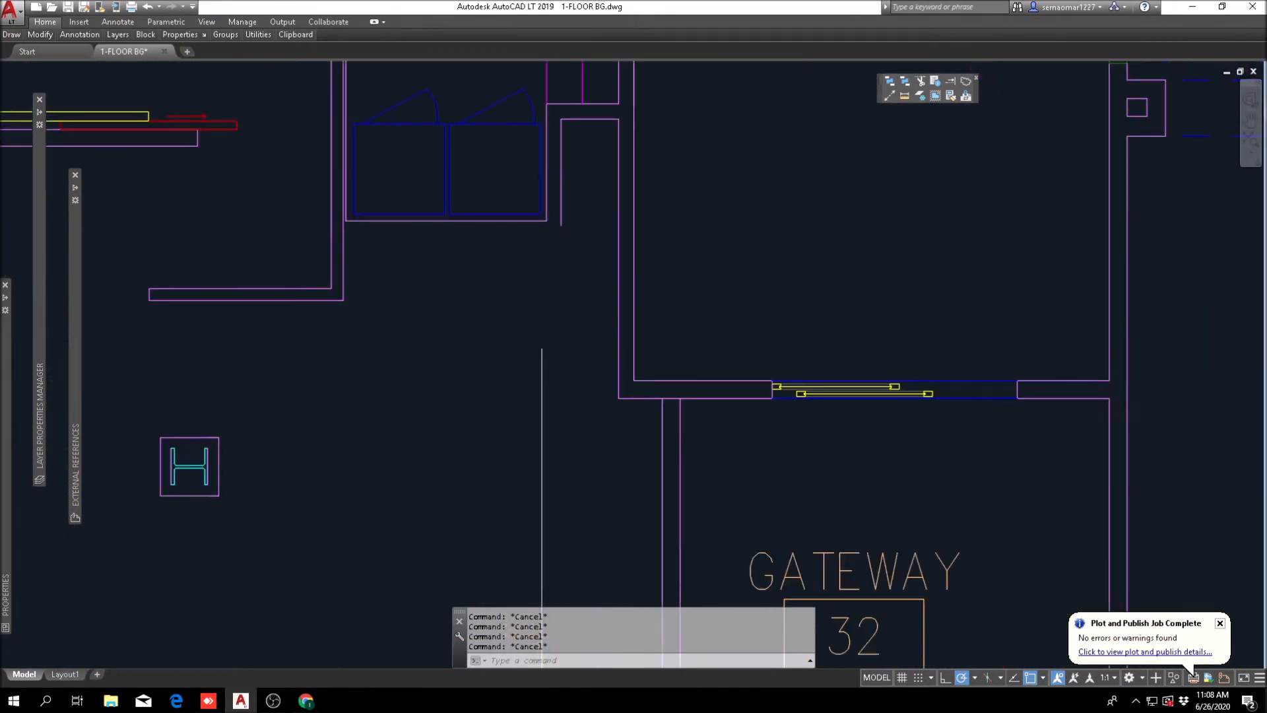
pyautogui.write('o')
pyautogui.press('space')
pyautogui.scroll(6, 416, 226)
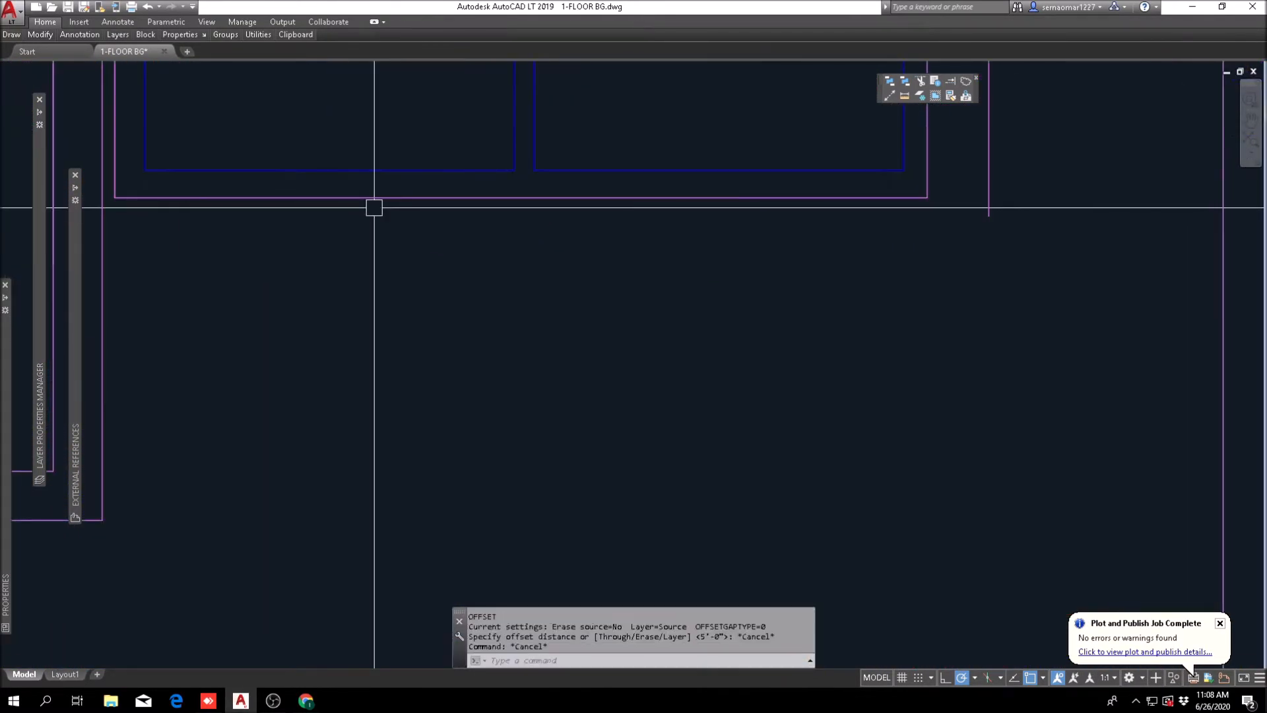
pyautogui.write('4')
pyautogui.press('Return')
pyautogui.click(332, 197)
pyautogui.click(348, 267)
pyautogui.scroll(-4, 349, 268)
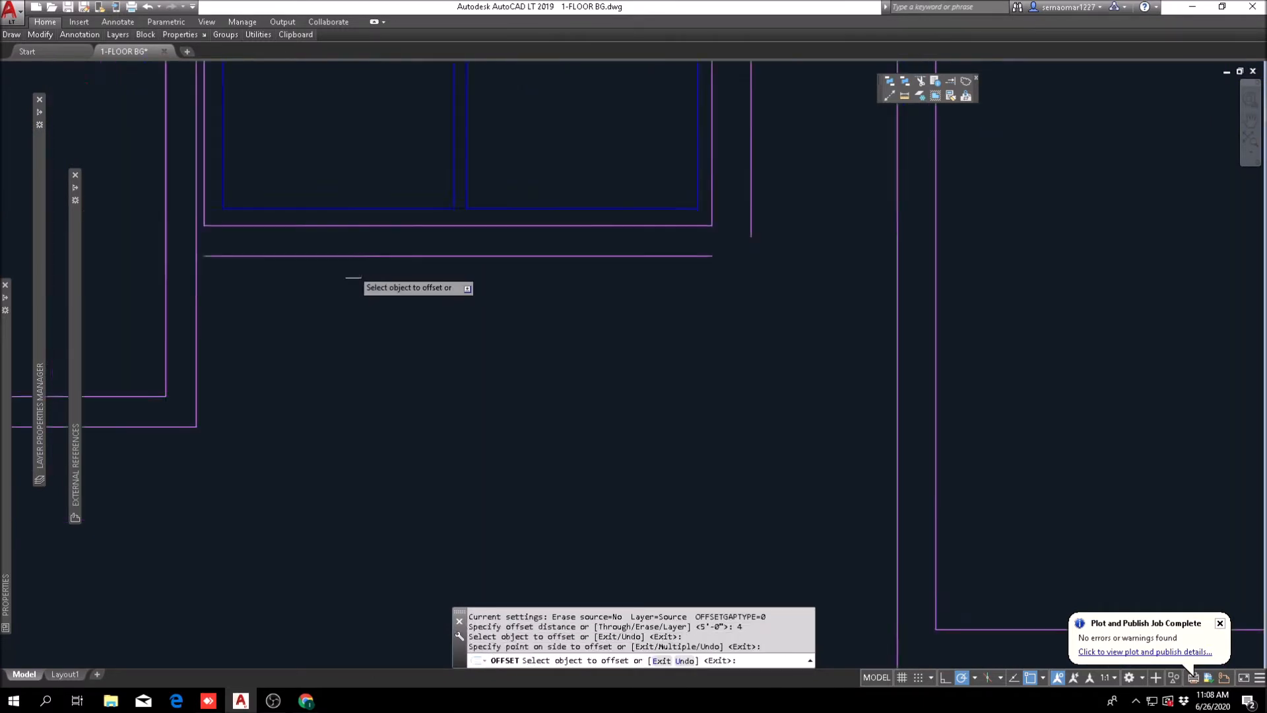
pyautogui.press('Escape')
# Step: Fillet the new offset line to the outer vertical line of the short wall beside the cabinets
pyautogui.write('f')
pyautogui.press('space')
pyautogui.click(299, 262)
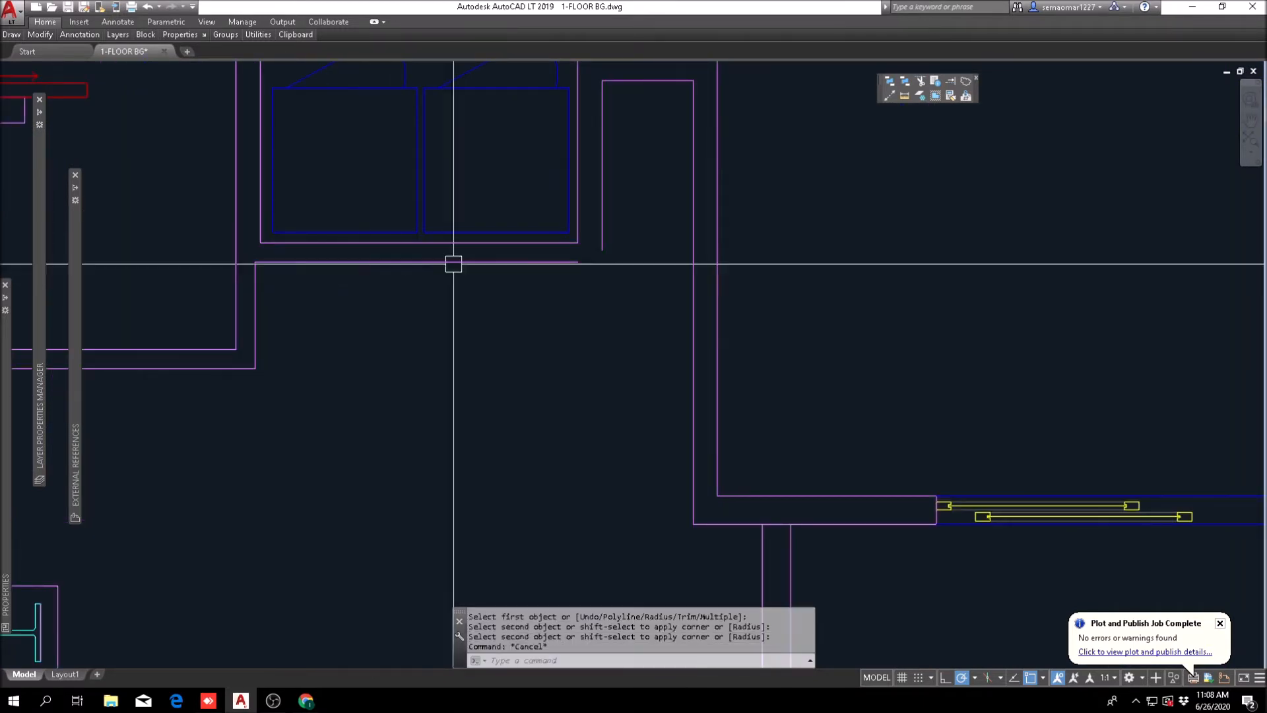
pyautogui.press('Escape')
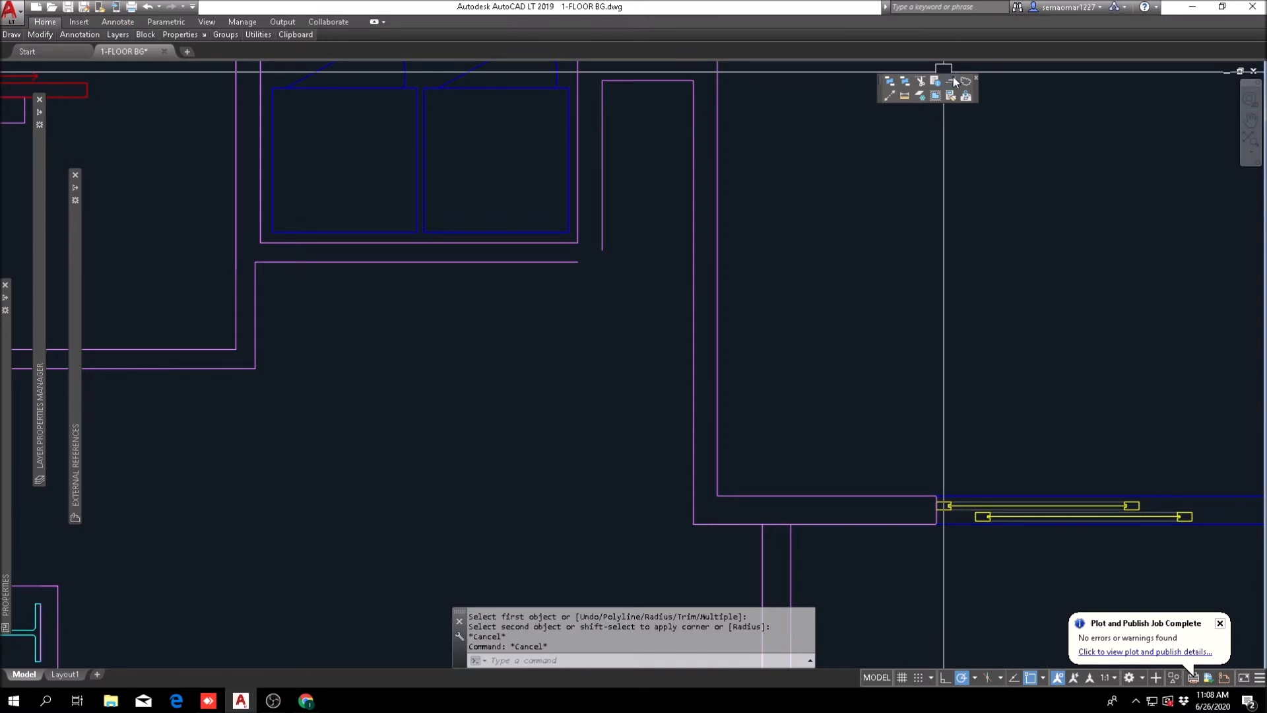
# Step: Extend both horizontal wall lines below the cabinets to the long vertical wall leading to the gateway
pyautogui.click(952, 80)
pyautogui.scroll(4, 568, 258)
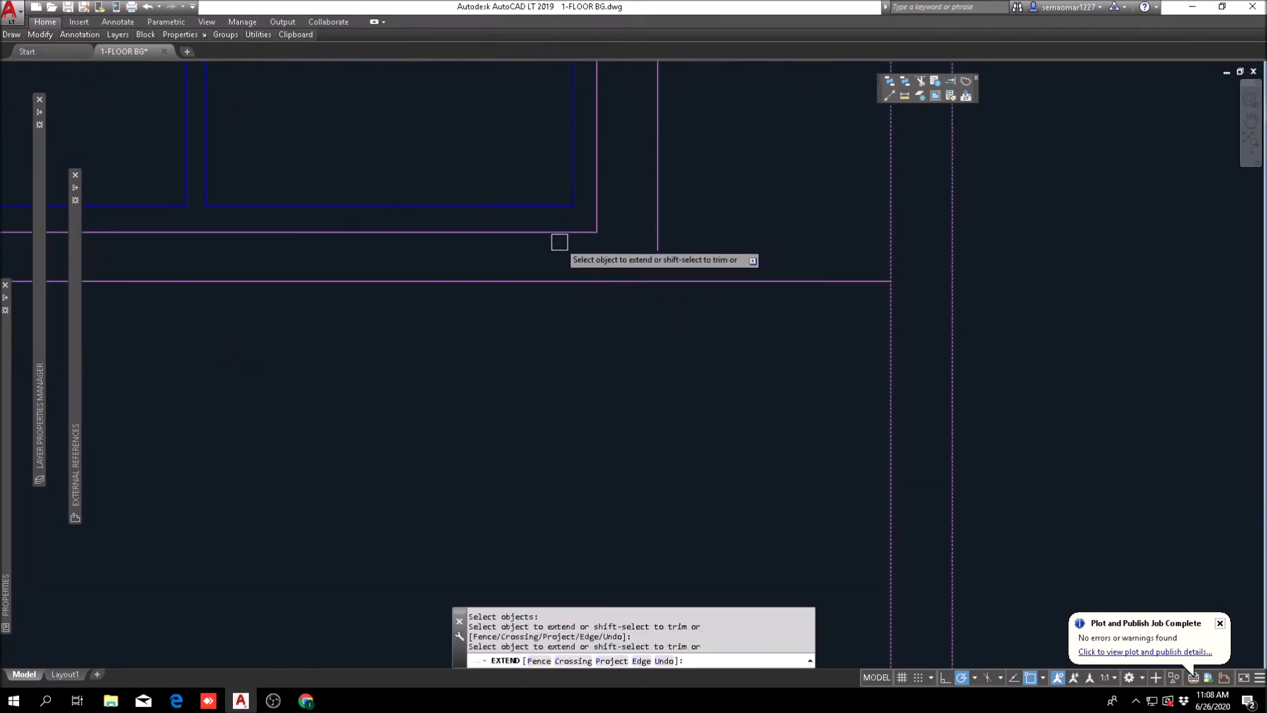
pyautogui.press('Escape')
pyautogui.write('tr')
pyautogui.press('space')
pyautogui.click(926, 198)
pyautogui.click(600, 370)
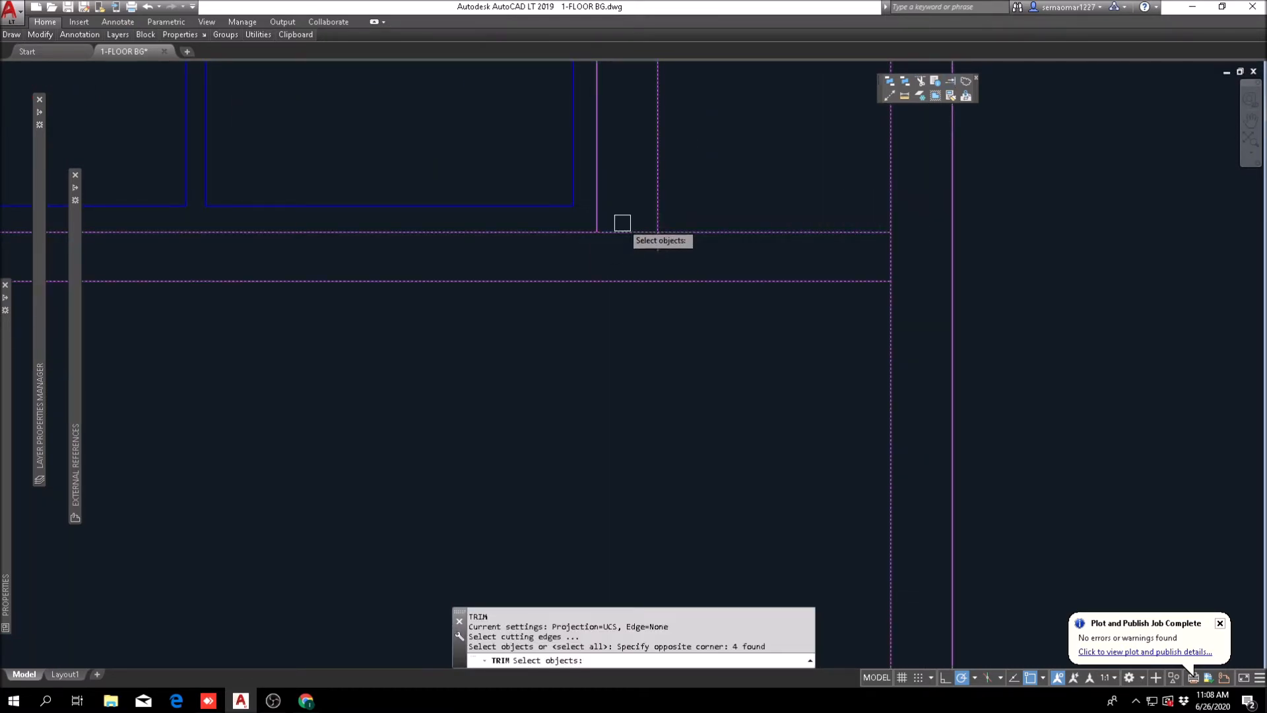
pyautogui.hotkey('ctrl', 'z')
pyautogui.press('Escape')
pyautogui.press('Escape')
# Step: Trim the upper wall line between the cabinet enclosure and the adjacent short vertical line, and trim that vertical line's excess
pyautogui.write('tr')
pyautogui.press('space')
pyautogui.click(699, 209)
pyautogui.click(534, 306)
pyautogui.scroll(4, 613, 234)
pyautogui.press('space')
pyautogui.click(646, 231)
pyautogui.scroll(-2, 718, 250)
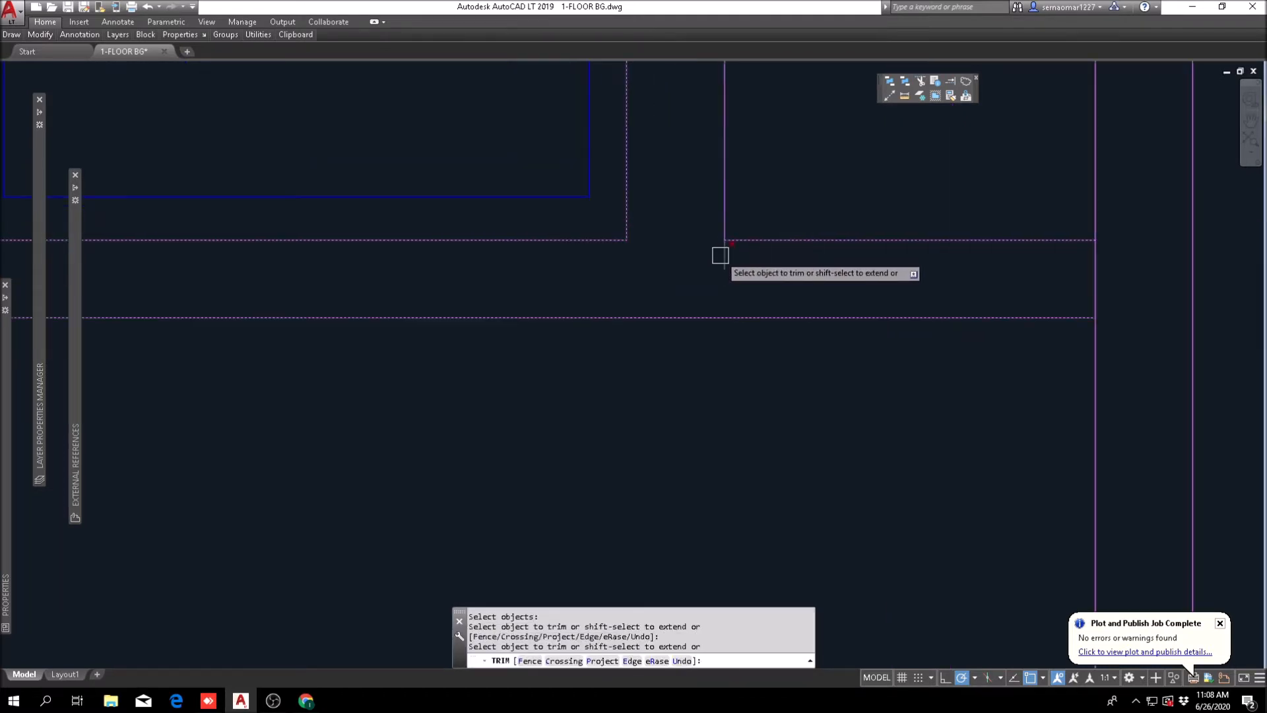
pyautogui.click(724, 256)
pyautogui.scroll(-4, 726, 261)
pyautogui.press('Escape')
pyautogui.press('Escape')
# Step: Trim the long vertical wall's line between the two horizontal lines to open the wall junction
pyautogui.scroll(4, 976, 263)
pyautogui.press('space')
pyautogui.click(822, 218)
pyautogui.click(758, 338)
pyautogui.press('space')
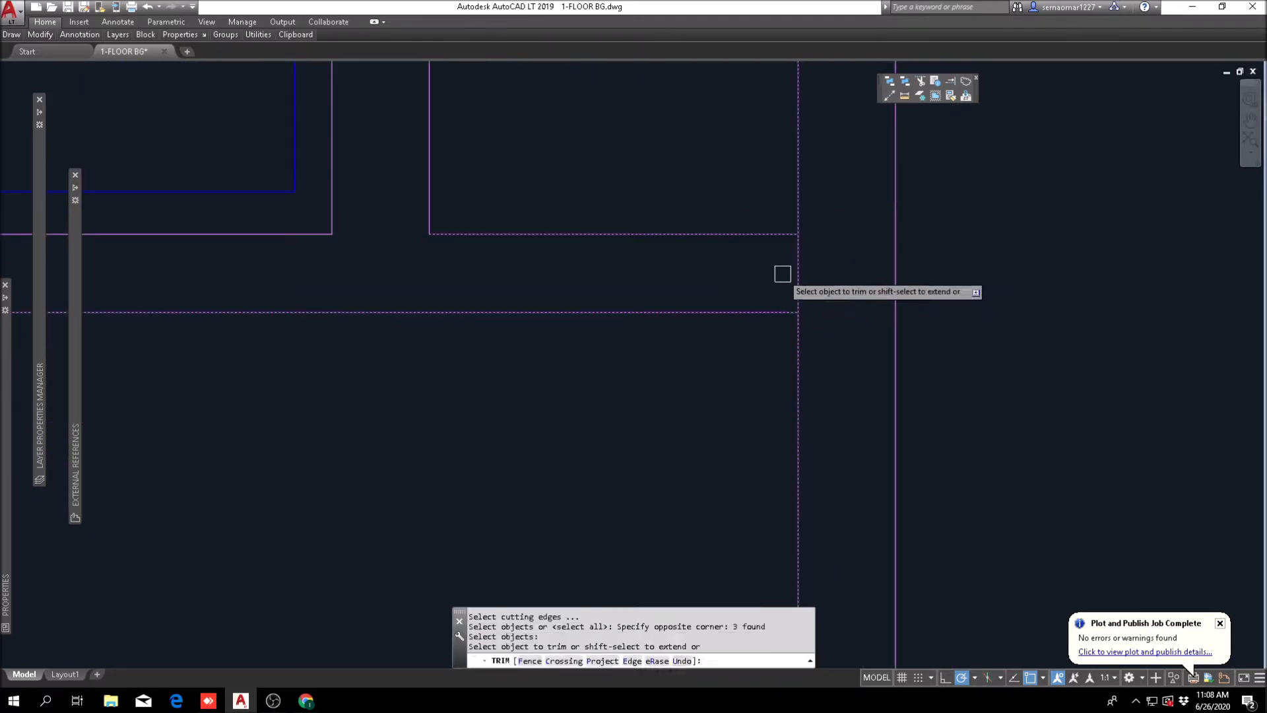
pyautogui.click(781, 275)
pyautogui.click(794, 261)
pyautogui.press('Escape')
pyautogui.scroll(-4, 694, 295)
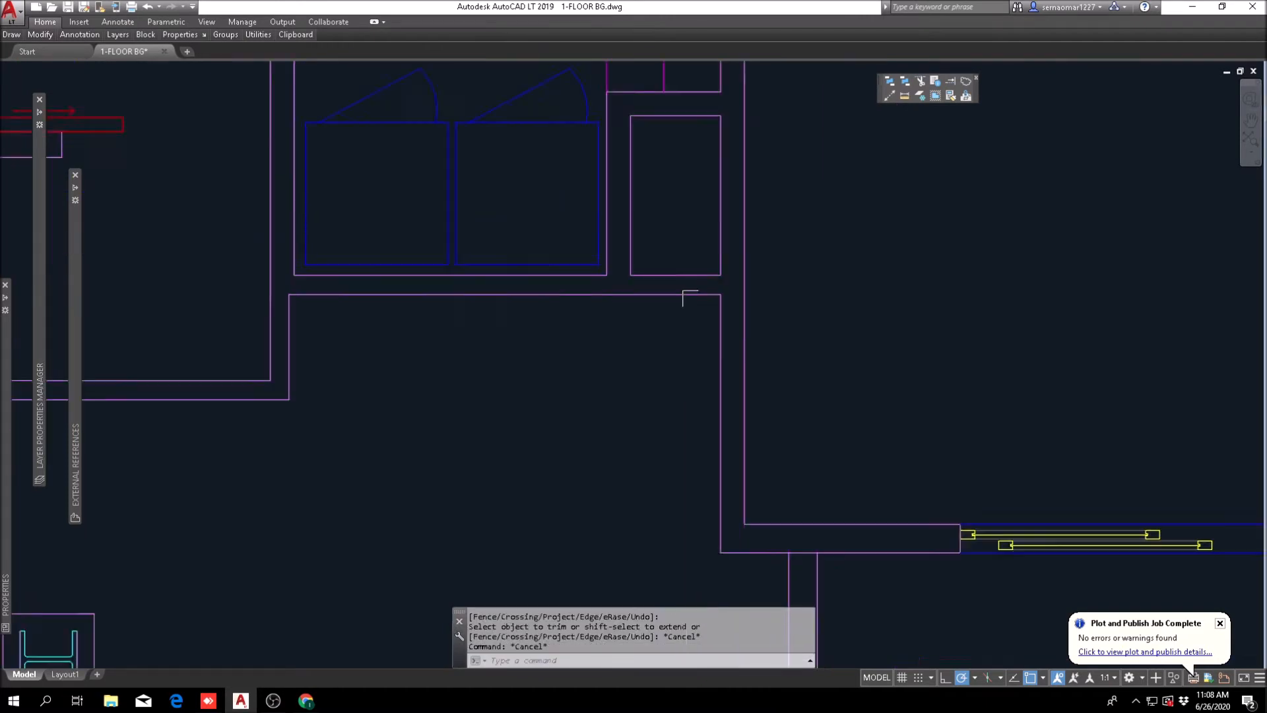
# Step: Trim the wall line crossing the junction between the gateway's side wall and its upper wall
pyautogui.scroll(2, 546, 247)
pyautogui.scroll(-5, 572, 279)
pyautogui.press('Escape')
pyautogui.press('Escape')
pyautogui.scroll(5, 631, 291)
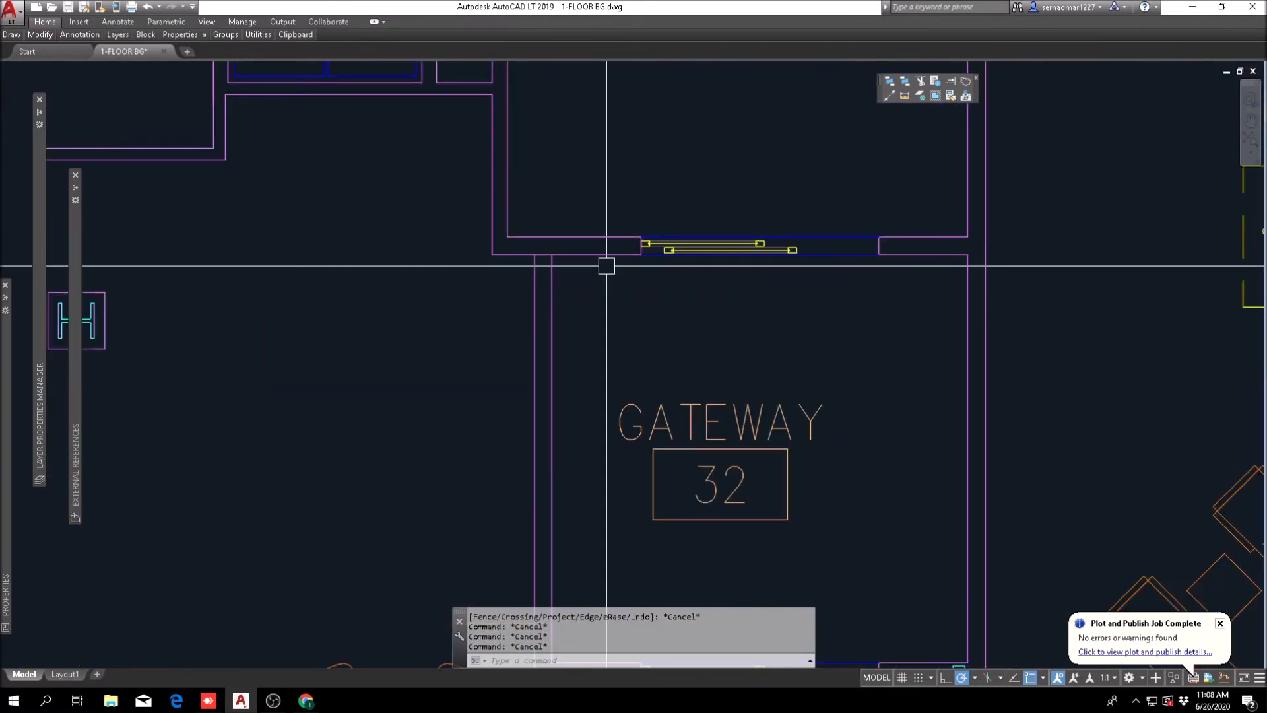
pyautogui.write('tr')
pyautogui.press('space')
pyautogui.click(593, 187)
pyautogui.click(481, 272)
pyautogui.scroll(3, 524, 262)
pyautogui.press('space')
pyautogui.press('Escape')
pyautogui.scroll(-3, 581, 304)
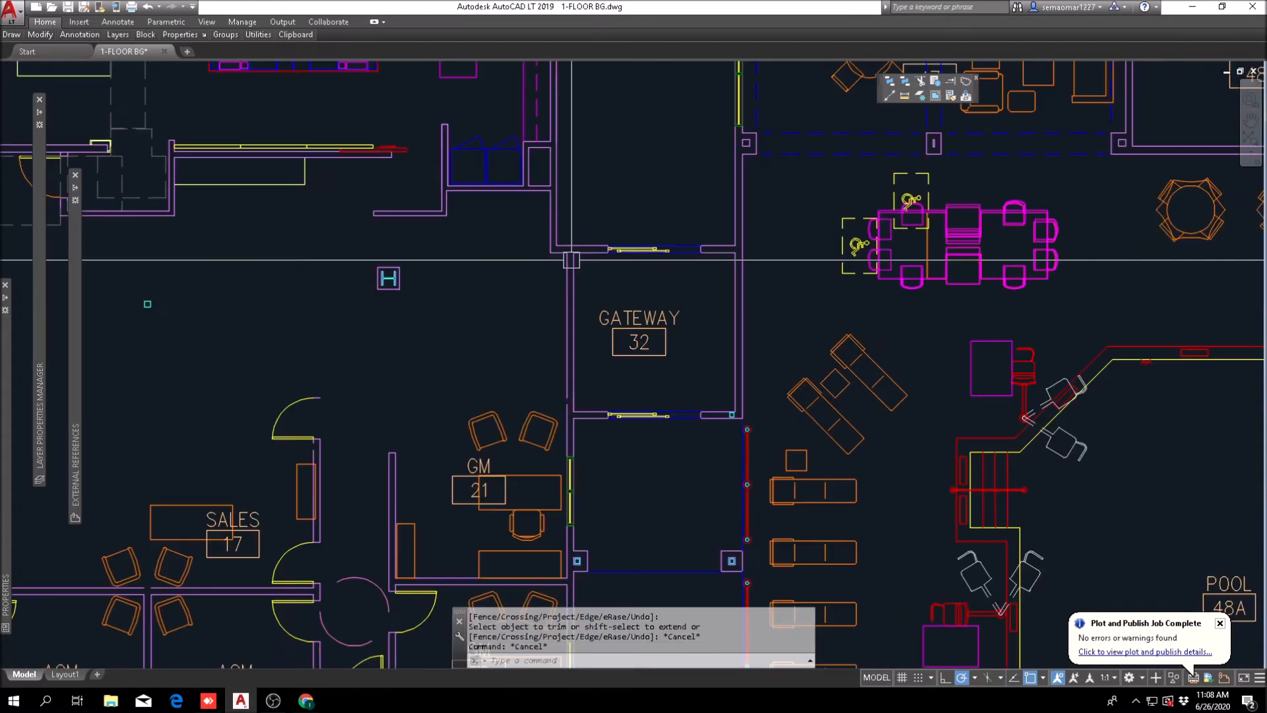
# Step: Compare the reworked lobby with the office and workroom layout in the other copy of the floor plan
pyautogui.scroll(2, 598, 358)
pyautogui.scroll(-5, 598, 354)
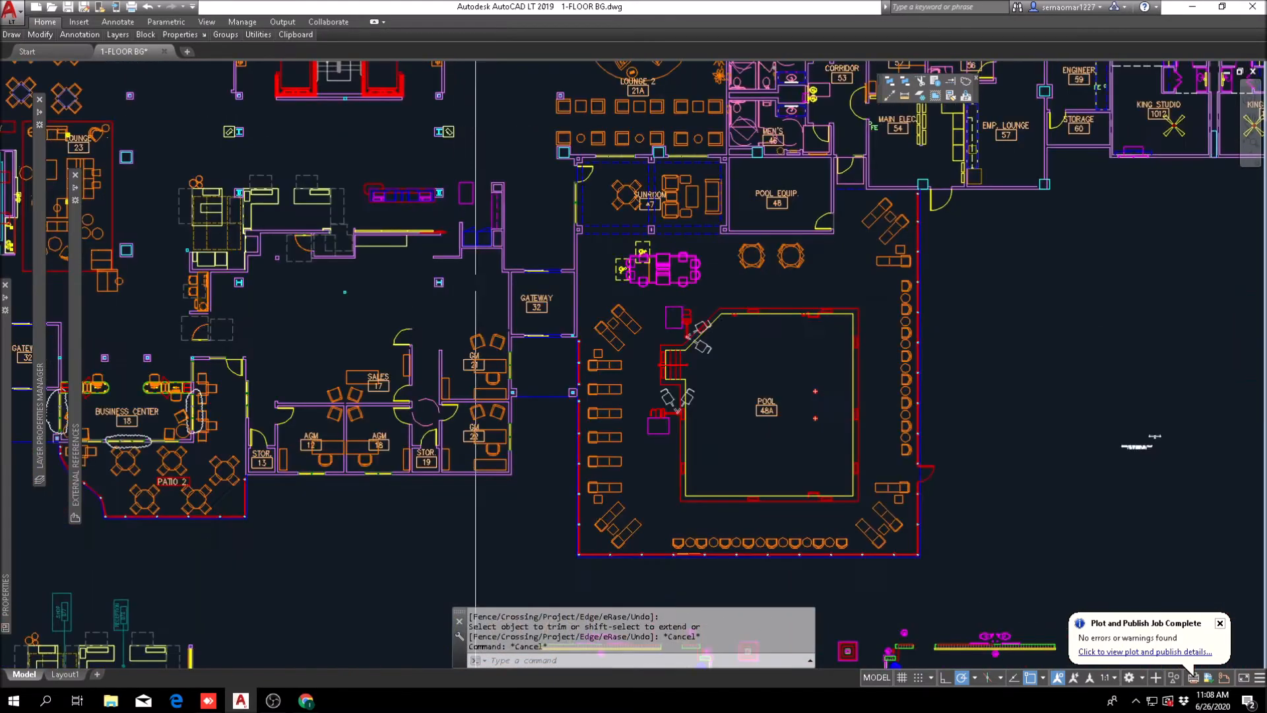
pyautogui.scroll(2, 693, 330)
pyautogui.scroll(2, 604, 293)
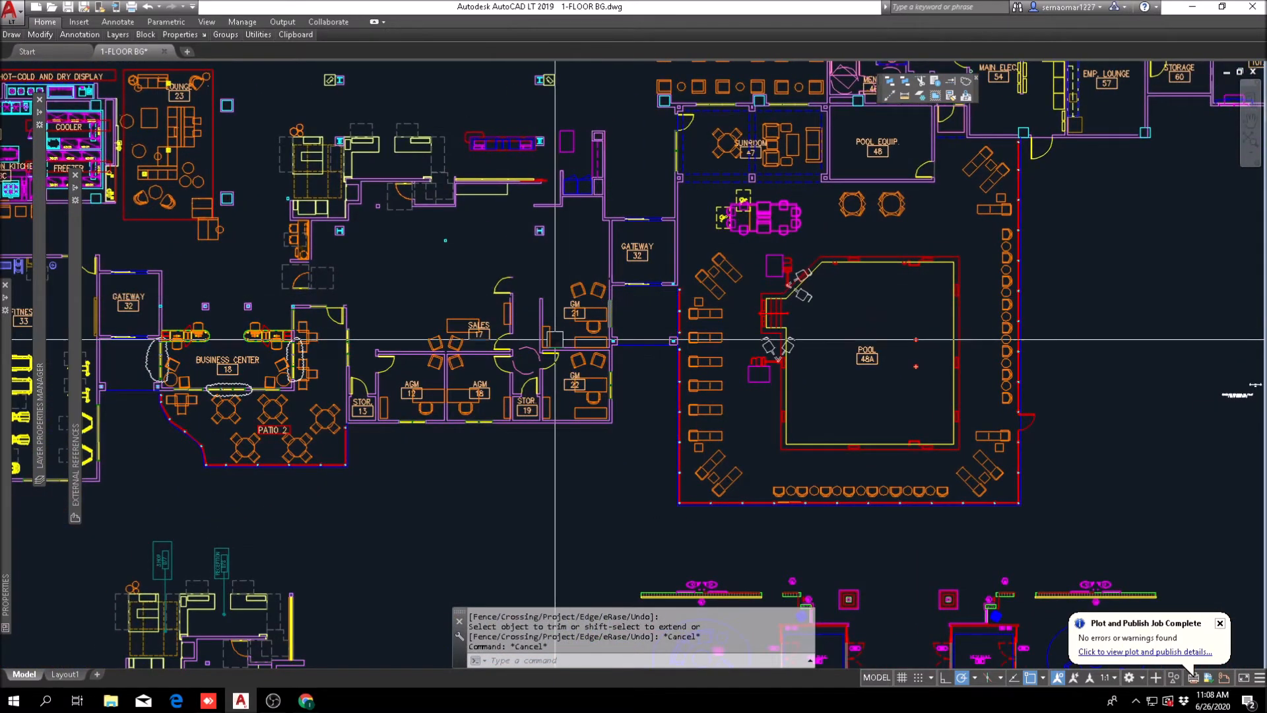
pyautogui.scroll(2, 561, 317)
pyautogui.scroll(-2, 537, 356)
pyautogui.scroll(-4, 425, 389)
pyautogui.moveTo(425, 389); pyautogui.dragTo(895, 351, button='middle')
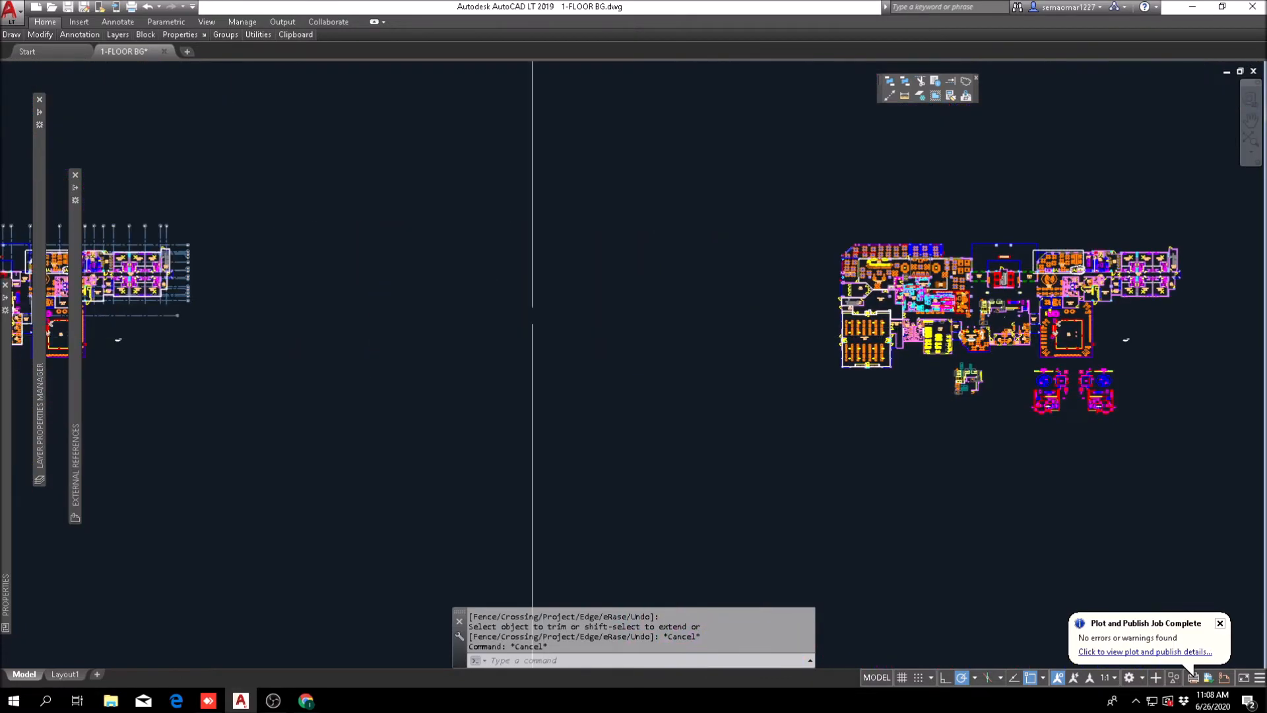
pyautogui.moveTo(304, 309); pyautogui.dragTo(855, 376, button='middle')
pyautogui.scroll(7, 568, 390)
pyautogui.moveTo(458, 397); pyautogui.dragTo(550, 405, button='middle')
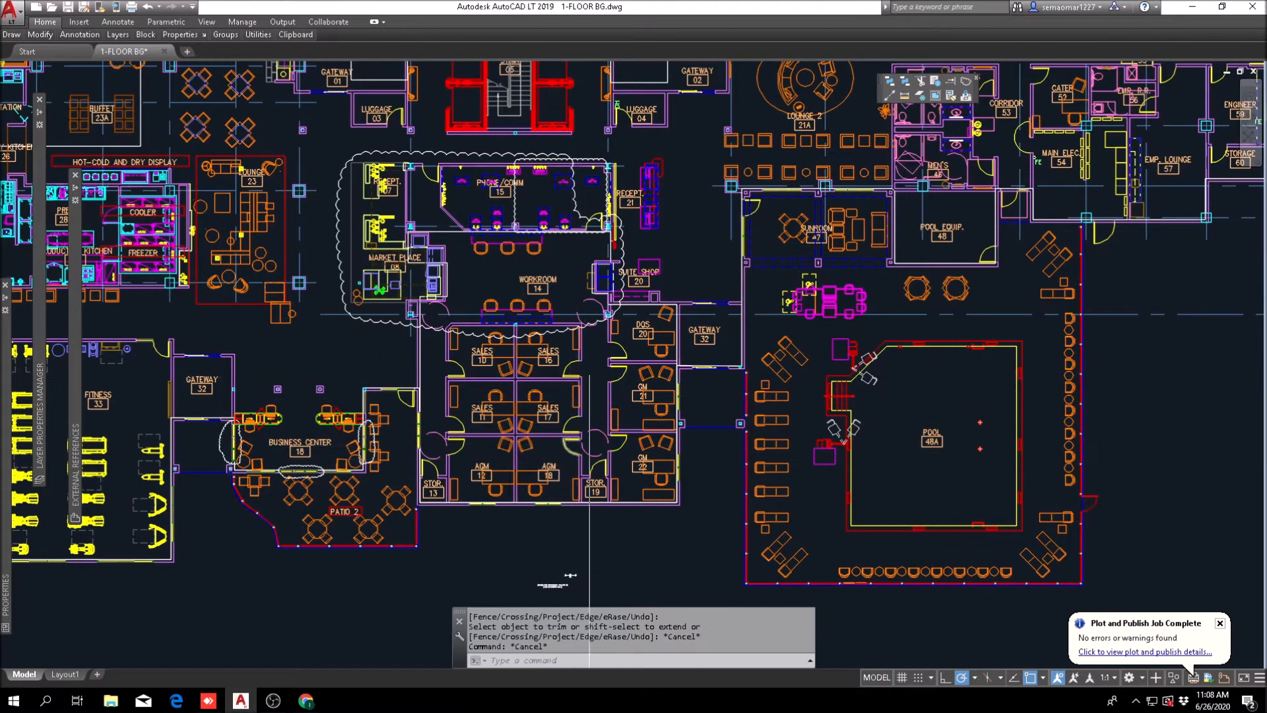
pyautogui.scroll(2, 519, 377)
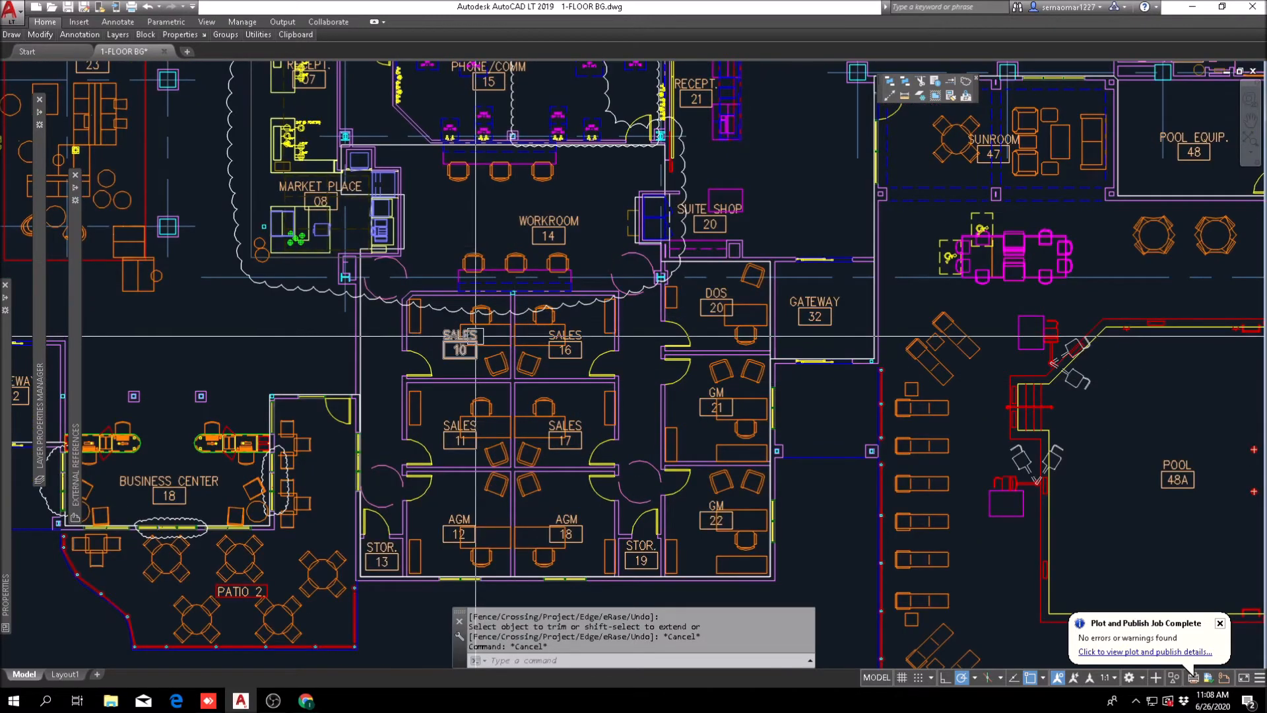
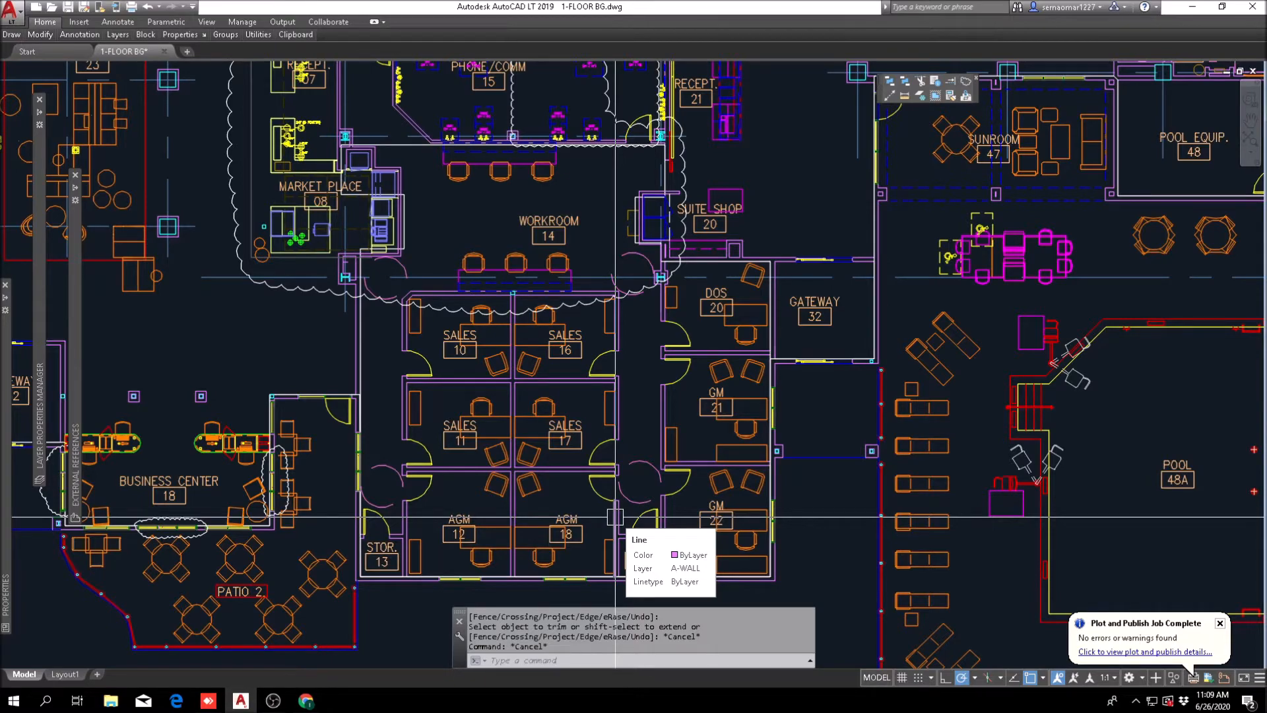
# Step: Compare the plan copies and examine the AGM, Sales and GM offices in the reworked copy
pyautogui.scroll(-7, 847, 433)
pyautogui.scroll(6, 953, 390)
pyautogui.scroll(-8, 957, 390)
pyautogui.scroll(6, 1039, 396)
pyautogui.scroll(-8, 1007, 393)
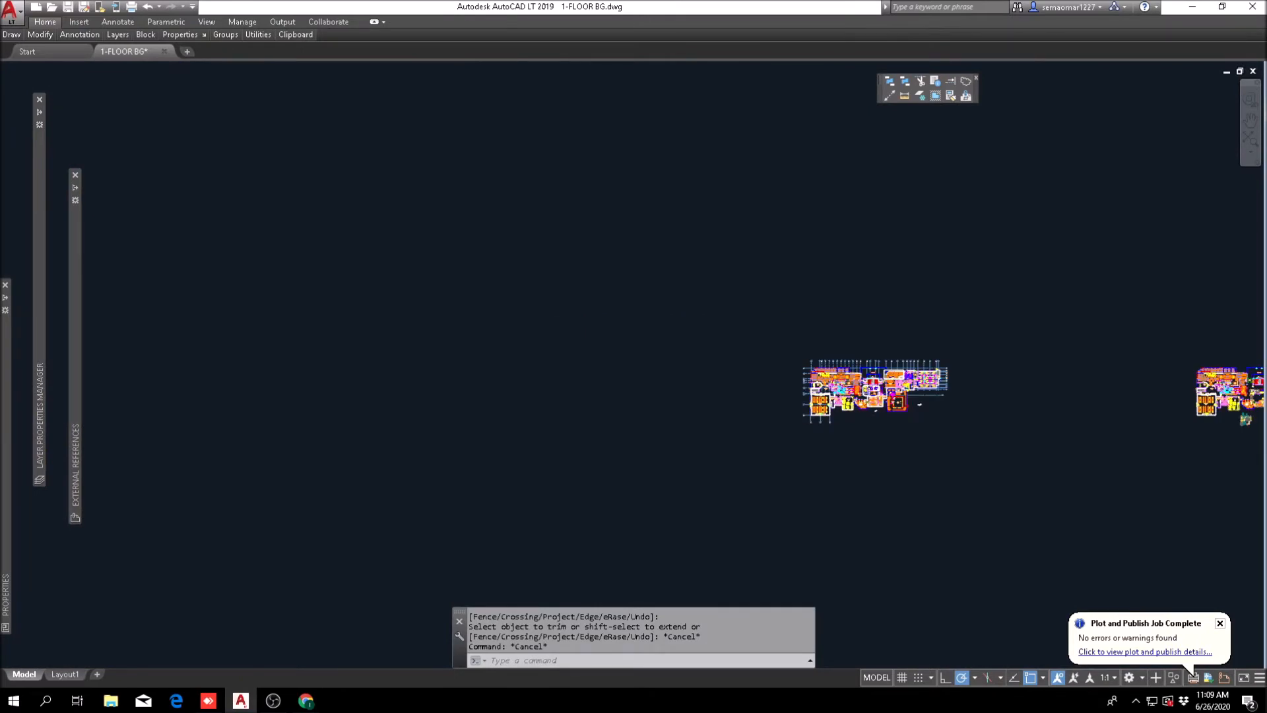
pyautogui.scroll(-2, 1122, 403)
pyautogui.moveTo(1122, 403); pyautogui.dragTo(177, 332, button='middle')
pyautogui.click(410, 361)
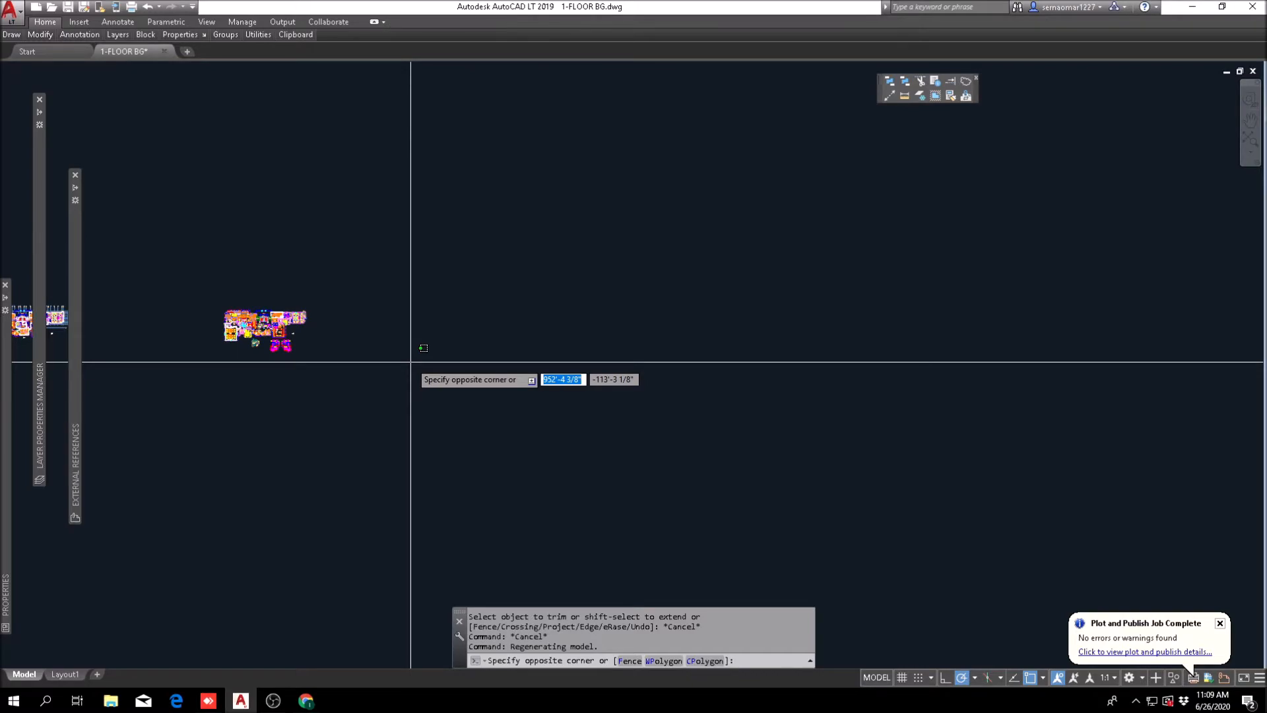
pyautogui.scroll(8, 251, 320)
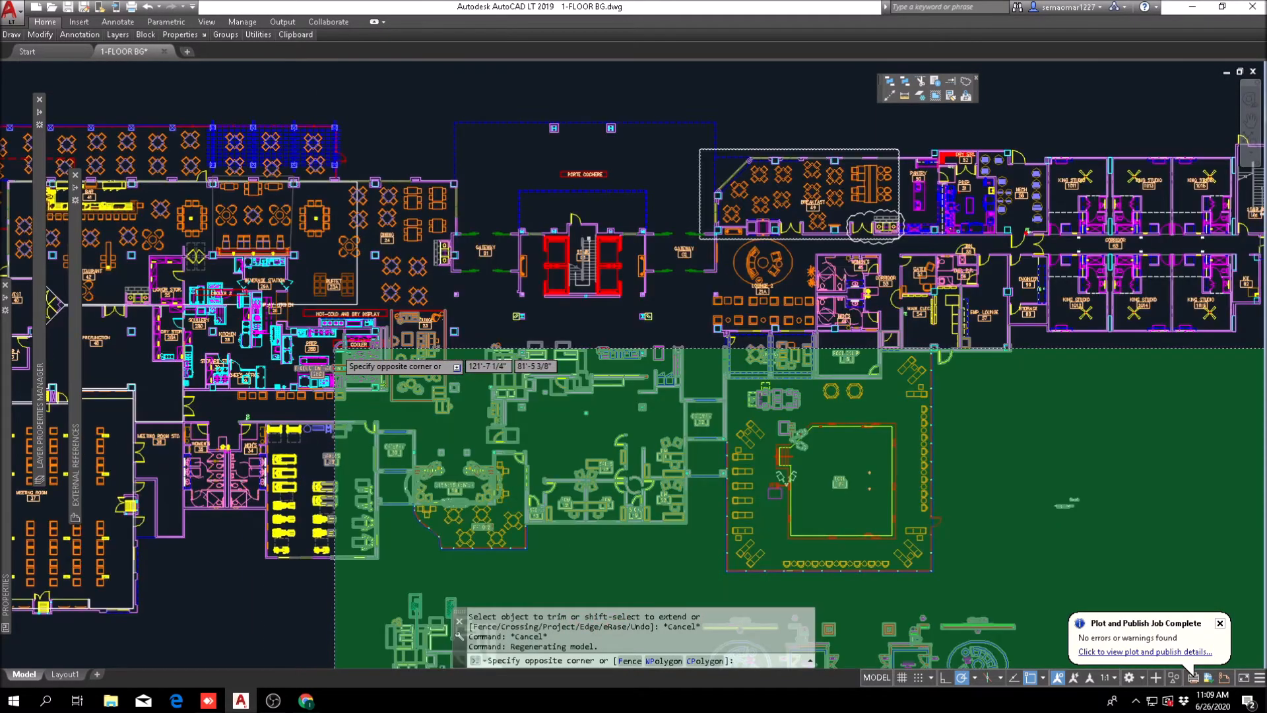
pyautogui.press('Escape')
pyautogui.moveTo(746, 461)
pyautogui.mouseDown(button='middle')
pyautogui.moveTo(563, 251)
pyautogui.moveTo(455, 205)
pyautogui.mouseUp(button='middle')
pyautogui.scroll(4, 455, 307)
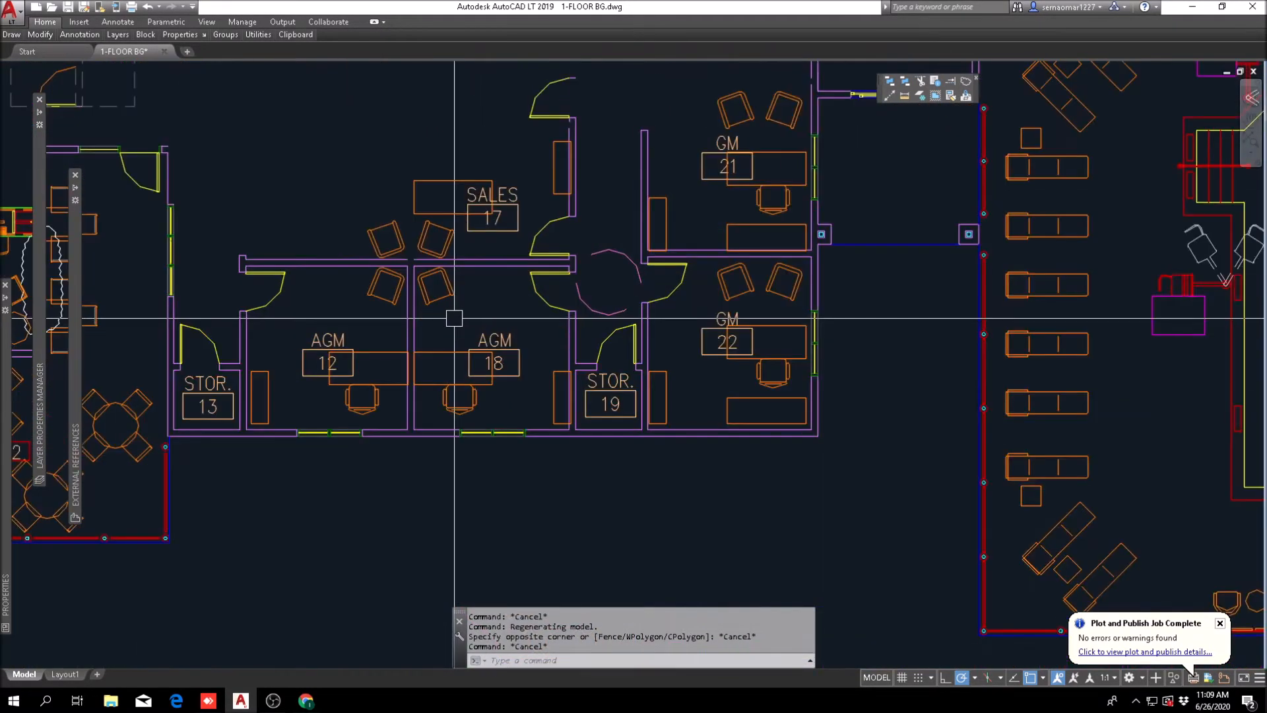
pyautogui.moveTo(664, 337); pyautogui.dragTo(654, 413, button='middle')
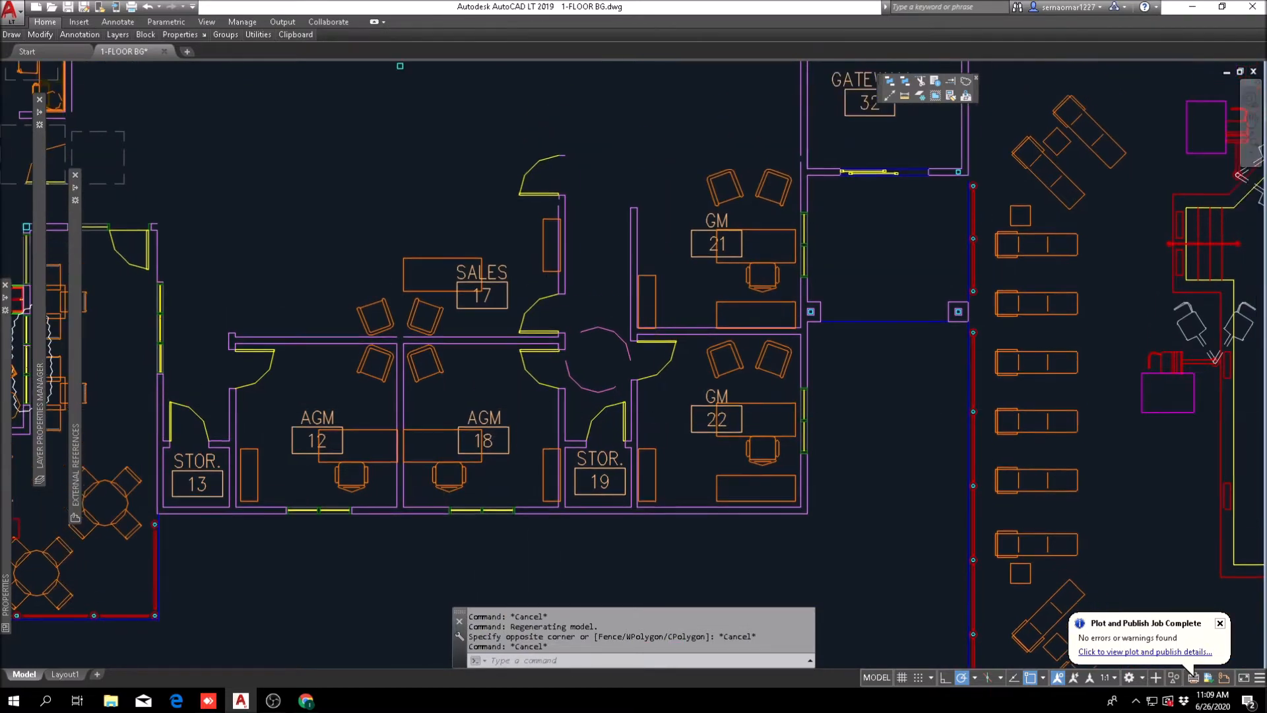
pyautogui.scroll(-2, 744, 298)
pyautogui.moveTo(581, 288); pyautogui.dragTo(581, 367, button='middle')
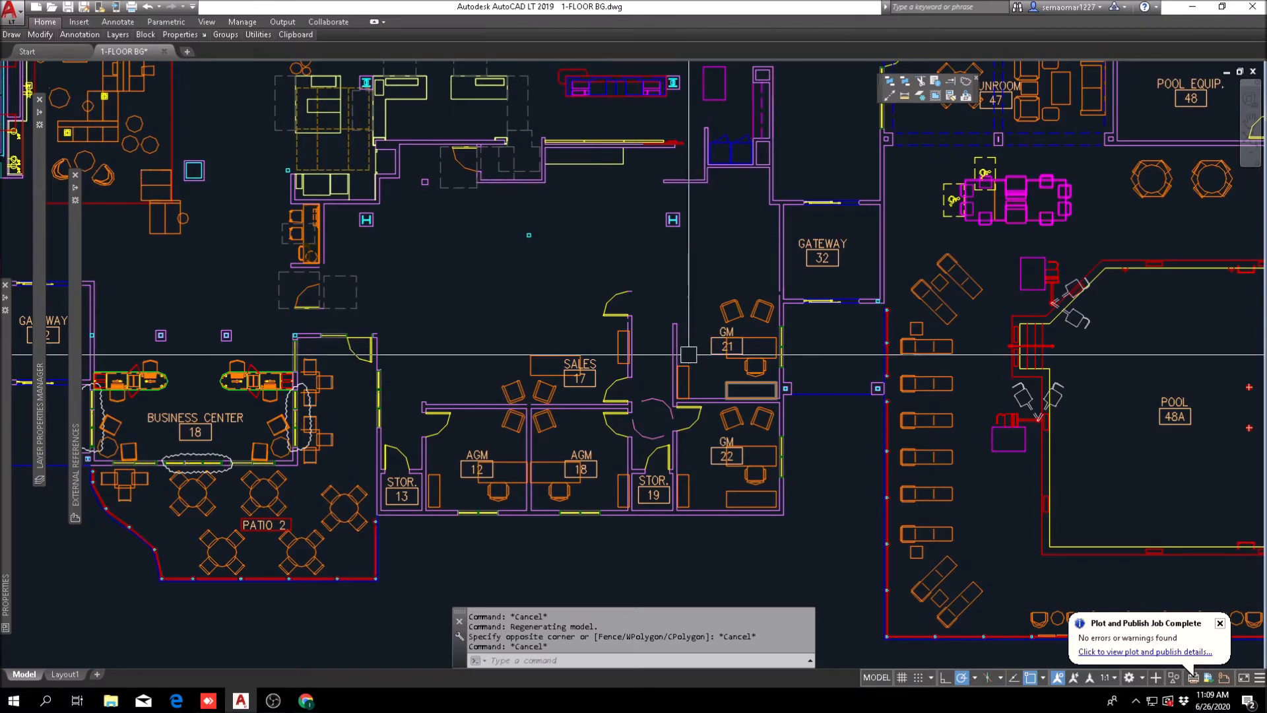
# Step: Erase the leftover Sales 17 label, furniture, doors and corridor wall above the AGM 18 office
pyautogui.scroll(2, 628, 364)
pyautogui.write('e')
pyautogui.press('Return')
pyautogui.click(640, 260)
pyautogui.click(417, 394)
pyautogui.press('Return')
pyautogui.press('Escape')
pyautogui.scroll(-2, 539, 354)
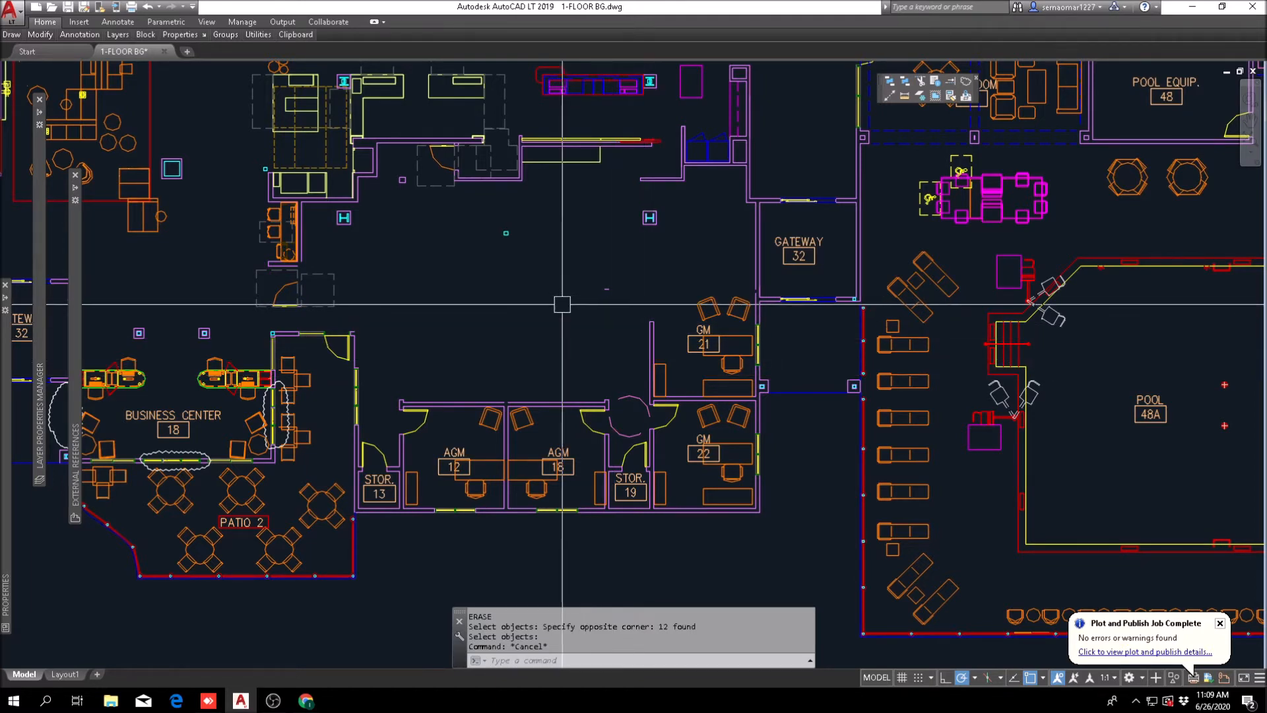
# Step: Try offsetting the vertical wall line beside the business center's side entrance by 4 inches toward the offices
pyautogui.moveTo(565, 299); pyautogui.dragTo(650, 350, button='middle')
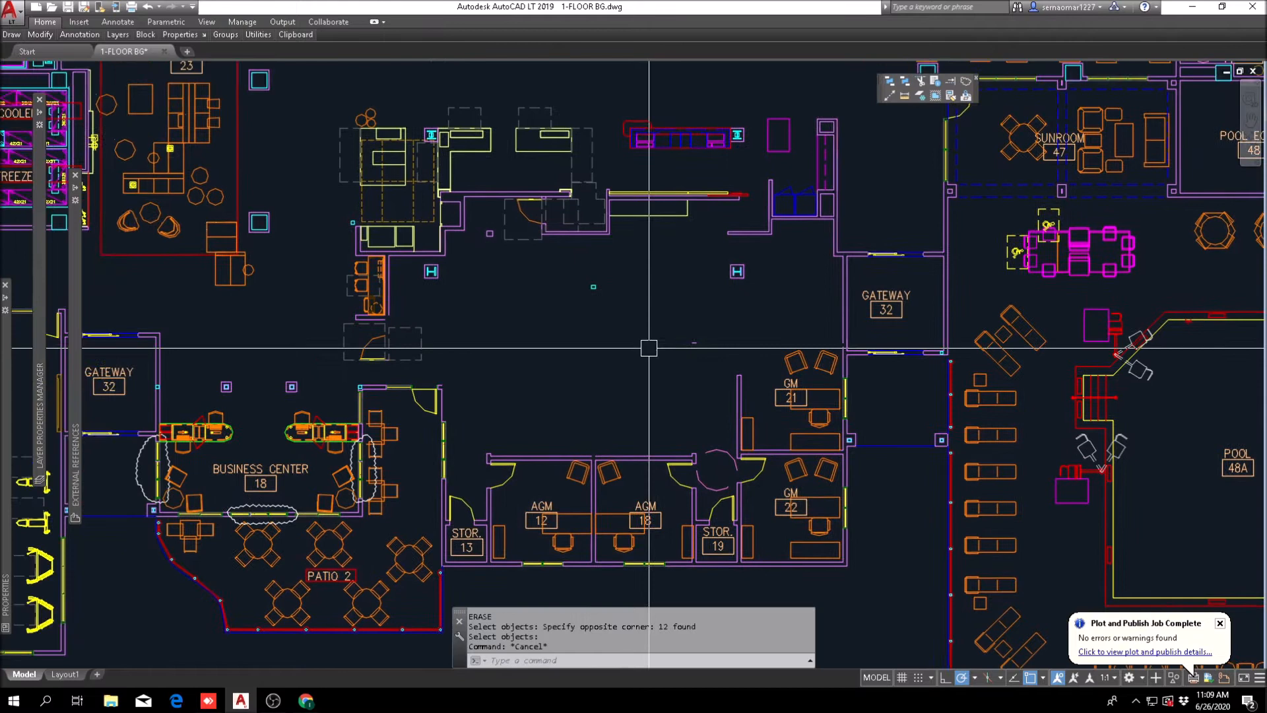
pyautogui.write('o')
pyautogui.press('Return')
# Step: Offset the vertical wall line beside the business center's side entrance 6 inches toward the offices
pyautogui.press('Return')
pyautogui.scroll(6, 429, 402)
pyautogui.click(489, 405)
pyautogui.click(538, 424)
pyautogui.press('Escape')
pyautogui.write('o')
pyautogui.press('Return')
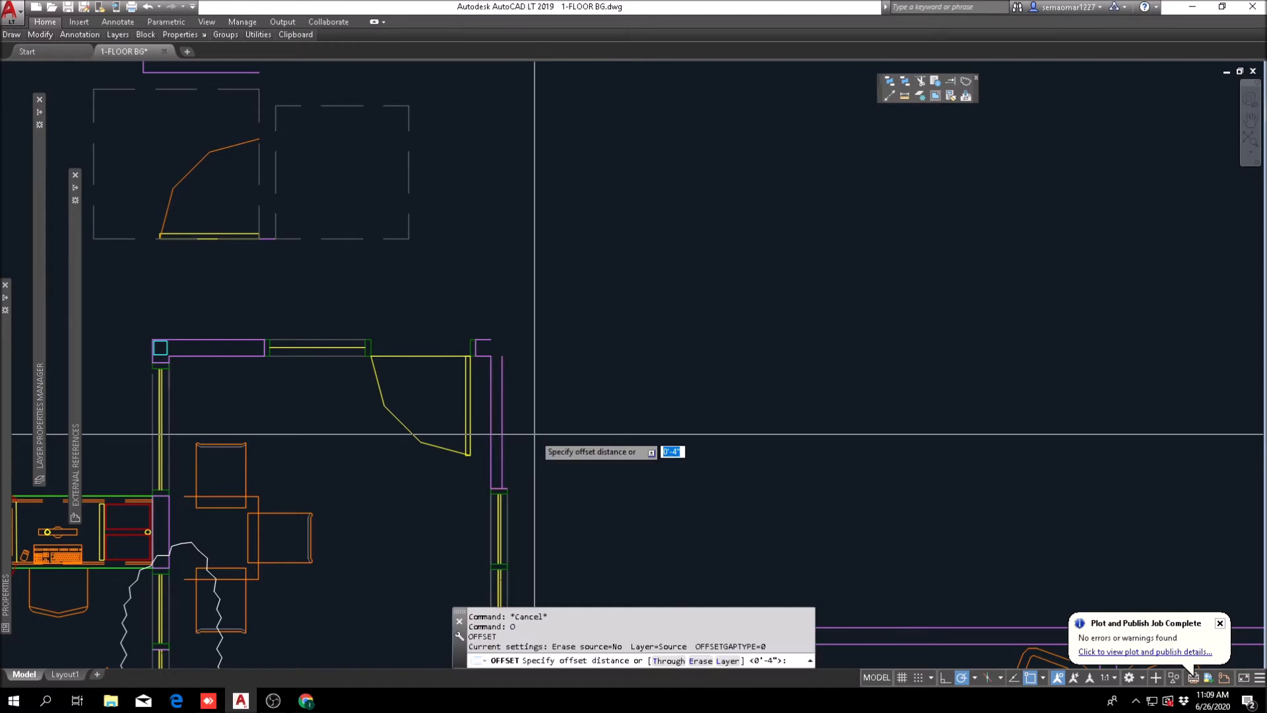
pyautogui.write('6')
pyautogui.press('Return')
pyautogui.scroll(6, 488, 422)
pyautogui.click(495, 408)
pyautogui.click(610, 387)
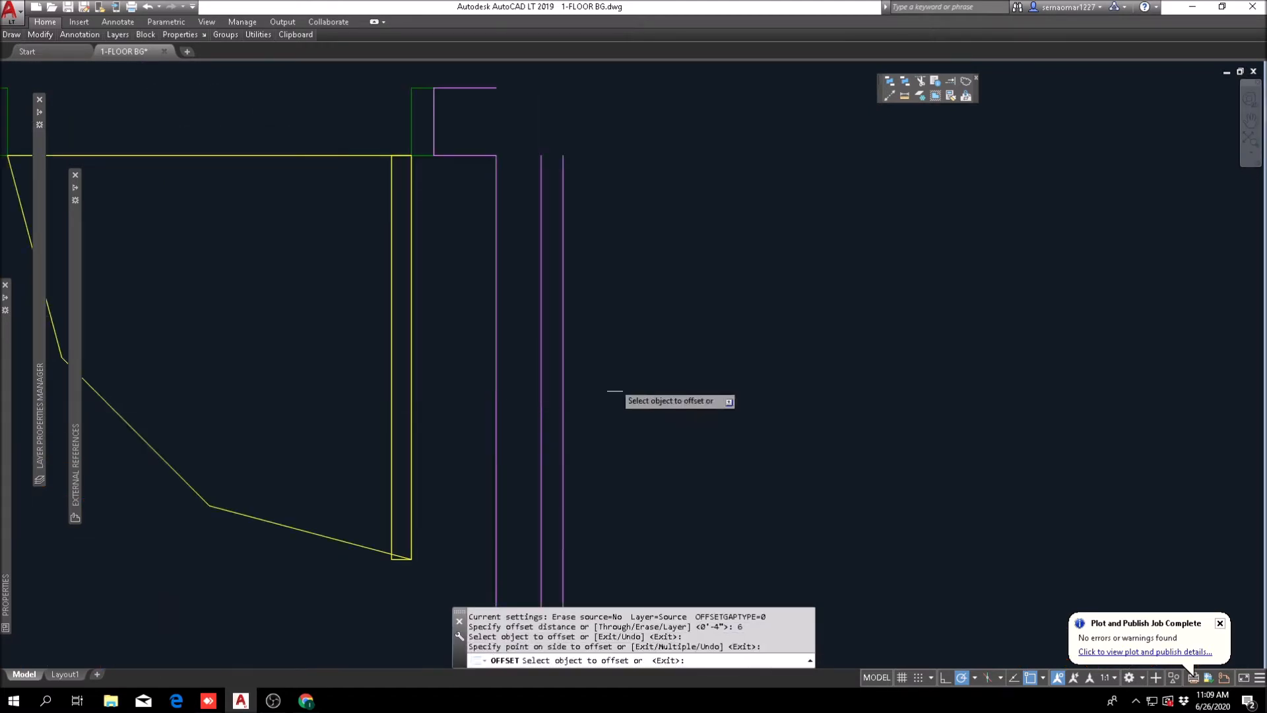
# Step: Fillet the 6-inch offset line with the entrance wall's upper line, and erase the 4-inch offset line inside the wall
pyautogui.scroll(-4, 617, 384)
pyautogui.press('Escape')
pyautogui.write('f')
pyautogui.press('Return')
pyautogui.click(598, 328)
pyautogui.click(568, 269)
pyautogui.press('Escape')
pyautogui.write('e')
pyautogui.press('Return')
pyautogui.click(586, 297)
pyautogui.press('Return')
# Step: Fillet AGM 12's outer side wall line with its upper wall line, and erase the leftover stub above the corner
pyautogui.scroll(-4, 627, 297)
pyautogui.moveTo(900, 374); pyautogui.dragTo(615, 343, button='middle')
pyautogui.press('Escape')
pyautogui.scroll(6, 472, 422)
pyautogui.write('f')
pyautogui.press('Return')
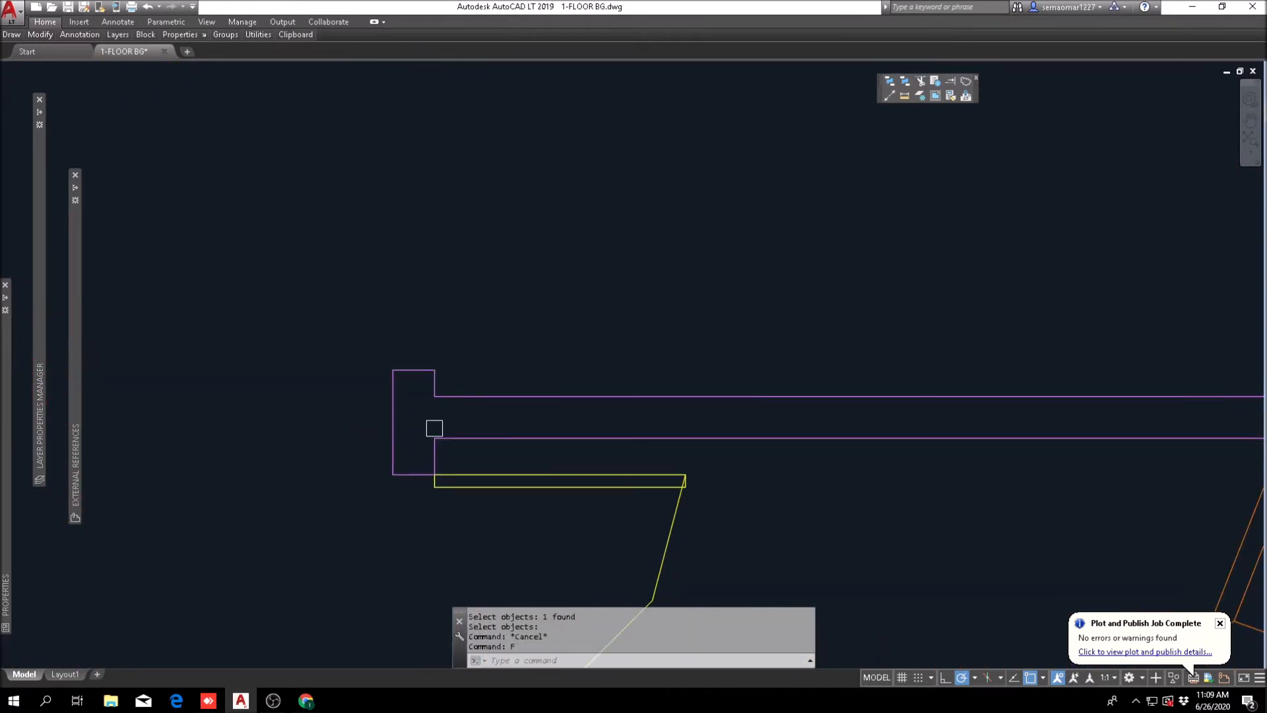
pyautogui.click(394, 423)
pyautogui.click(476, 397)
pyautogui.press('Escape')
pyautogui.write('e')
pyautogui.press('Return')
pyautogui.click(454, 354)
pyautogui.click(415, 379)
pyautogui.press('Return')
pyautogui.scroll(-6, 425, 351)
pyautogui.press('Escape')
pyautogui.scroll(2, 816, 363)
pyautogui.click(573, 370)
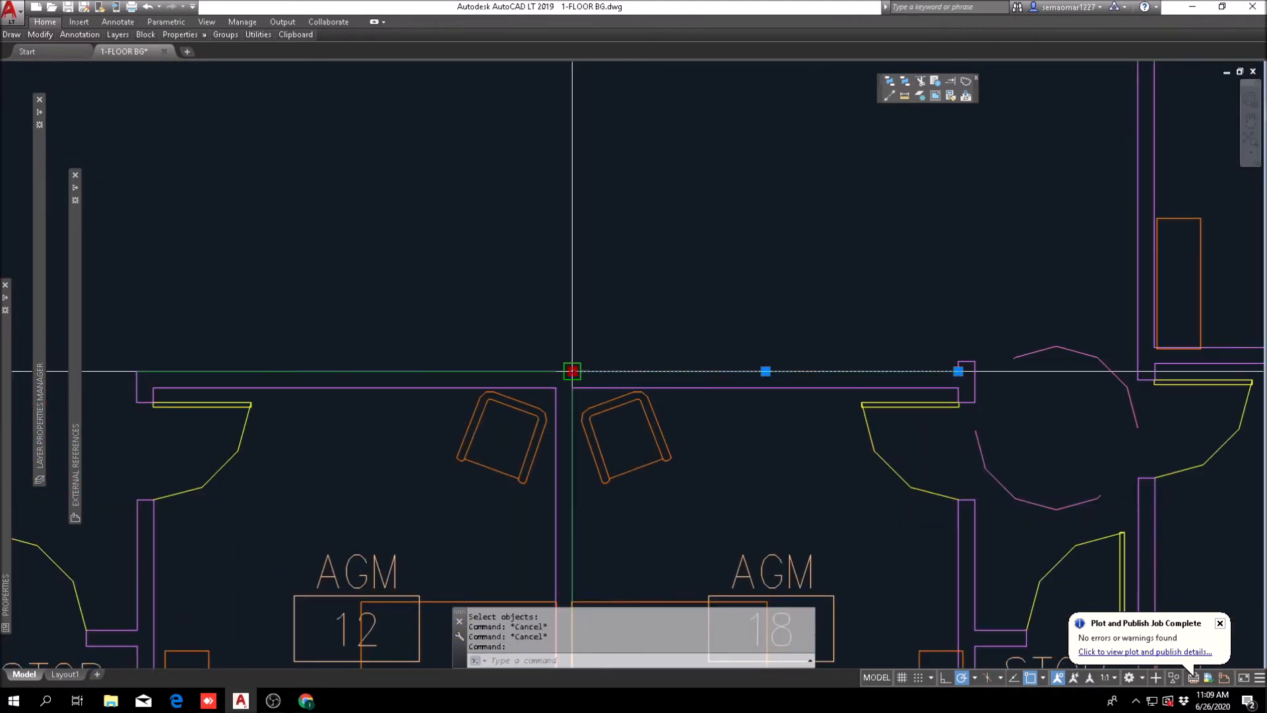
pyautogui.press('Escape')
pyautogui.click(556, 371)
pyautogui.moveTo(991, 370); pyautogui.dragTo(784, 371, button='middle')
pyautogui.press('Escape')
pyautogui.press('Escape')
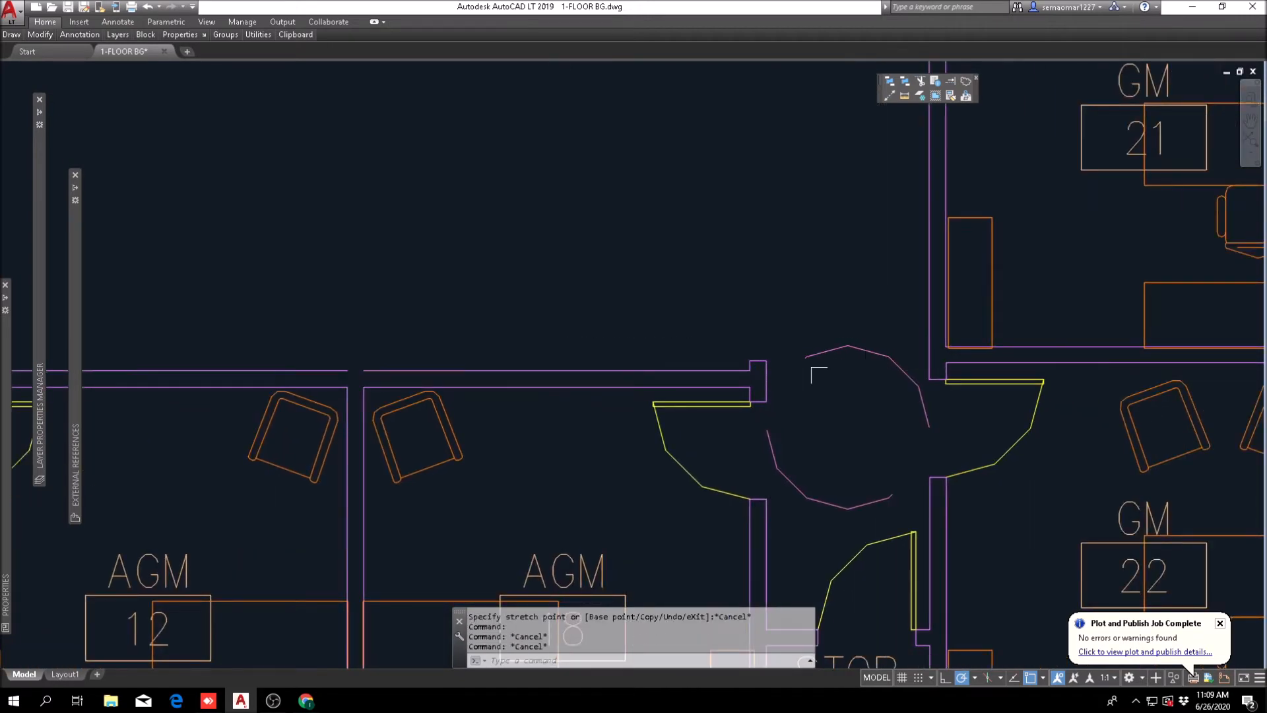
# Step: Fillet AGM 18's corridor-side wall end with its upper wall line, and erase the two stub lines above the corner
pyautogui.scroll(4, 768, 377)
pyautogui.write('f')
pyautogui.press('Return')
pyautogui.click(766, 374)
pyautogui.click(683, 359)
pyautogui.write('e')
pyautogui.press('Return')
pyautogui.click(761, 330)
pyautogui.click(704, 349)
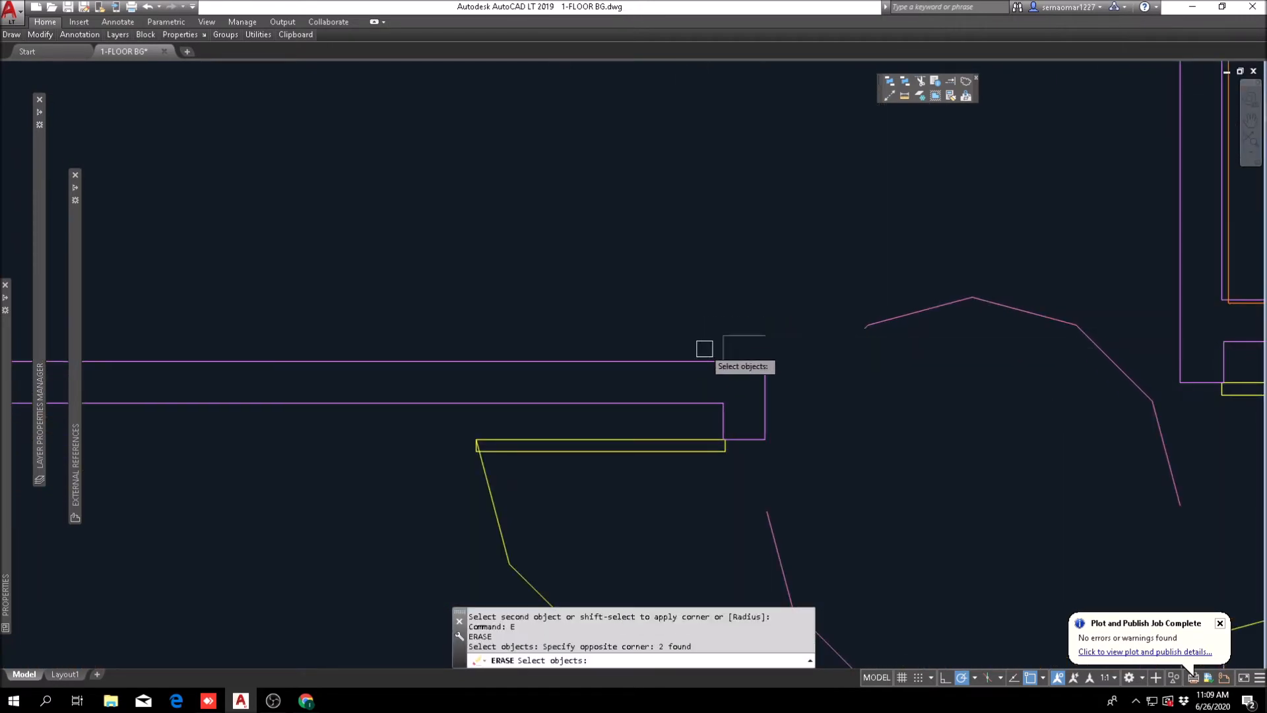
pyautogui.press('Return')
# Step: Offset GM 21's lower wall line upward by GM 22's interior depth of 13'-2 1/2", picked between its two walls
pyautogui.scroll(-9, 769, 340)
pyautogui.moveTo(940, 310)
pyautogui.mouseDown(button='middle')
pyautogui.moveTo(794, 405)
pyautogui.moveTo(686, 279)
pyautogui.mouseUp(button='middle')
pyautogui.press('Escape')
pyautogui.press('Escape')
pyautogui.scroll(2, 721, 360)
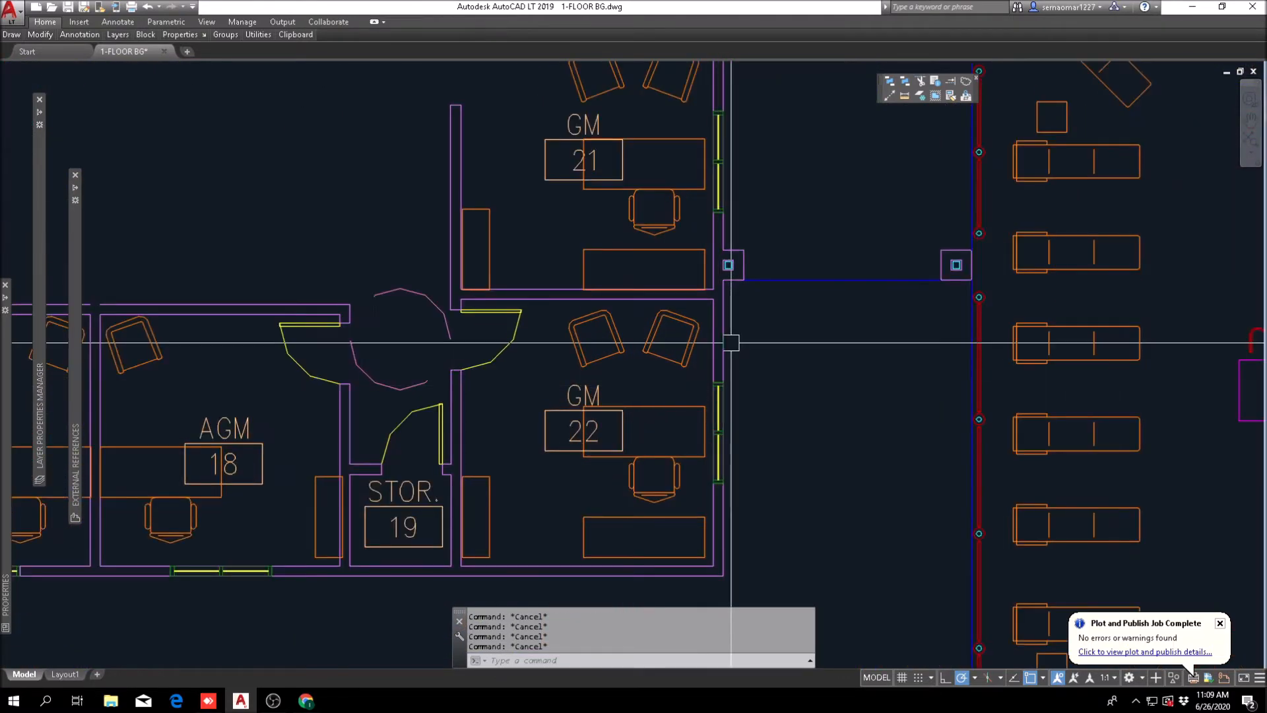
pyautogui.press('Return')
pyautogui.scroll(5, 509, 339)
pyautogui.click(520, 310)
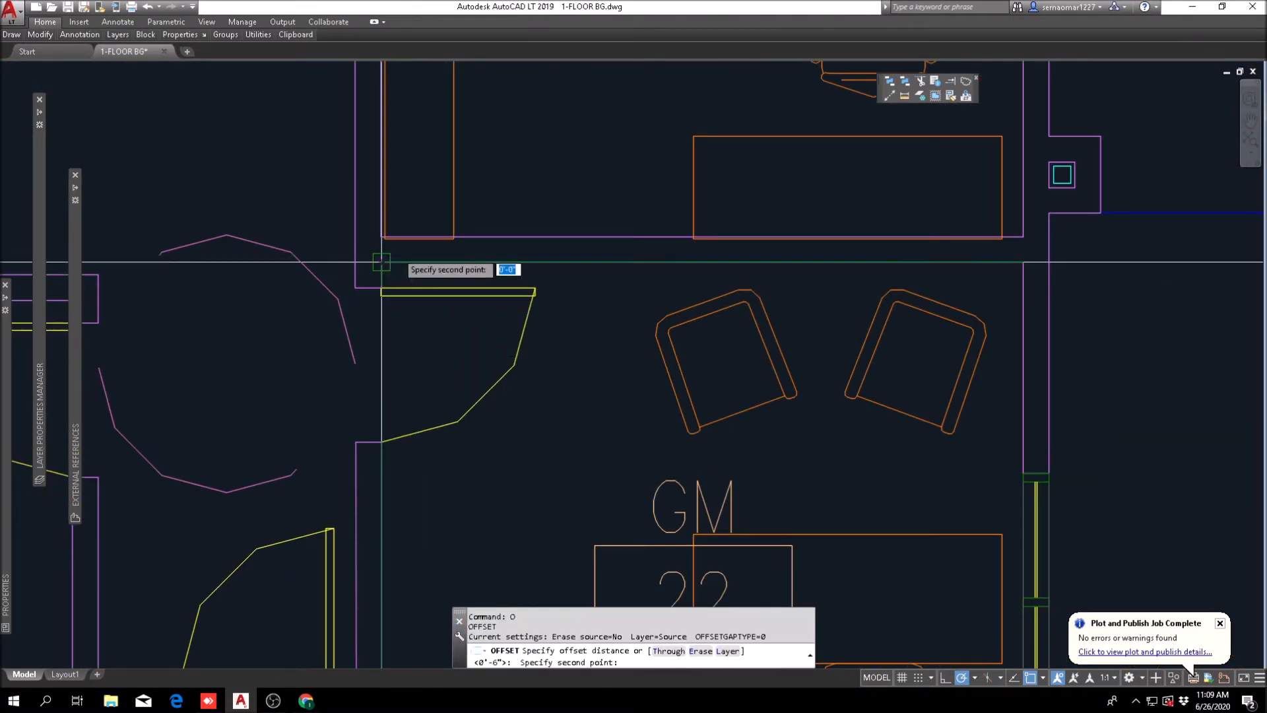
pyautogui.scroll(-5, 521, 310)
pyautogui.scroll(5, 455, 521)
pyautogui.click(416, 484)
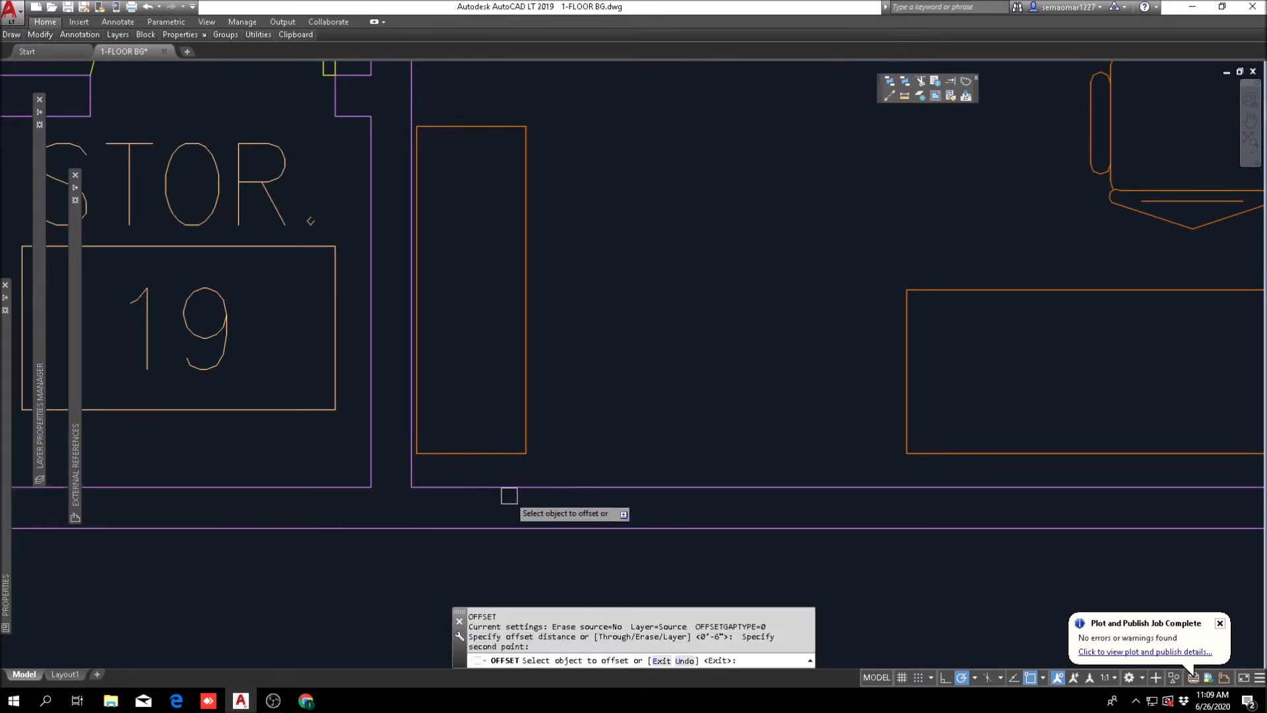
pyautogui.scroll(-5, 529, 487)
pyautogui.click(581, 216)
pyautogui.moveTo(590, 200); pyautogui.dragTo(621, 425, button='middle')
pyautogui.click(581, 309)
pyautogui.press('Escape')
# Step: Offset GM 21's new upper wall line by 6 inches to form the wall thickness, and erase the extra line
pyautogui.write('o')
pyautogui.press('Return')
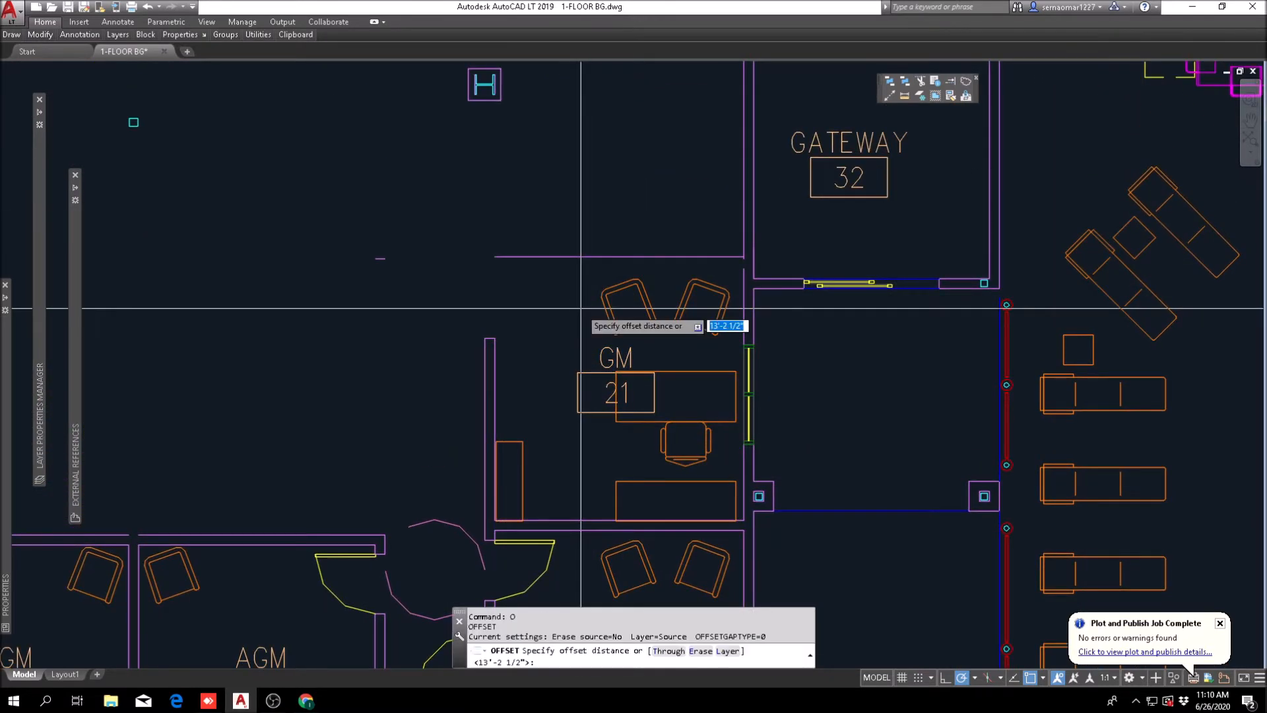
pyautogui.write('6')
pyautogui.press('Return')
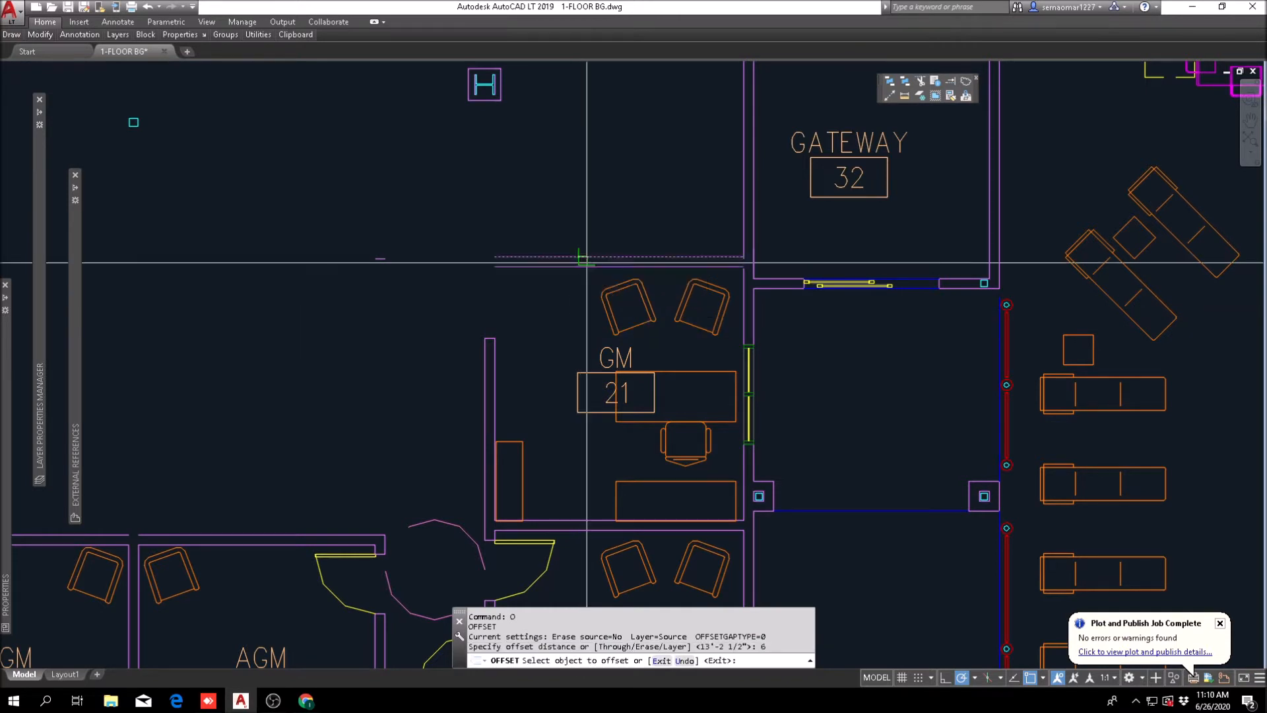
pyautogui.click(584, 257)
pyautogui.click(579, 256)
pyautogui.click(580, 265)
pyautogui.press('Escape')
pyautogui.scroll(4, 592, 248)
pyautogui.write('e')
pyautogui.click(594, 242)
pyautogui.press('space')
pyautogui.scroll(-2, 500, 266)
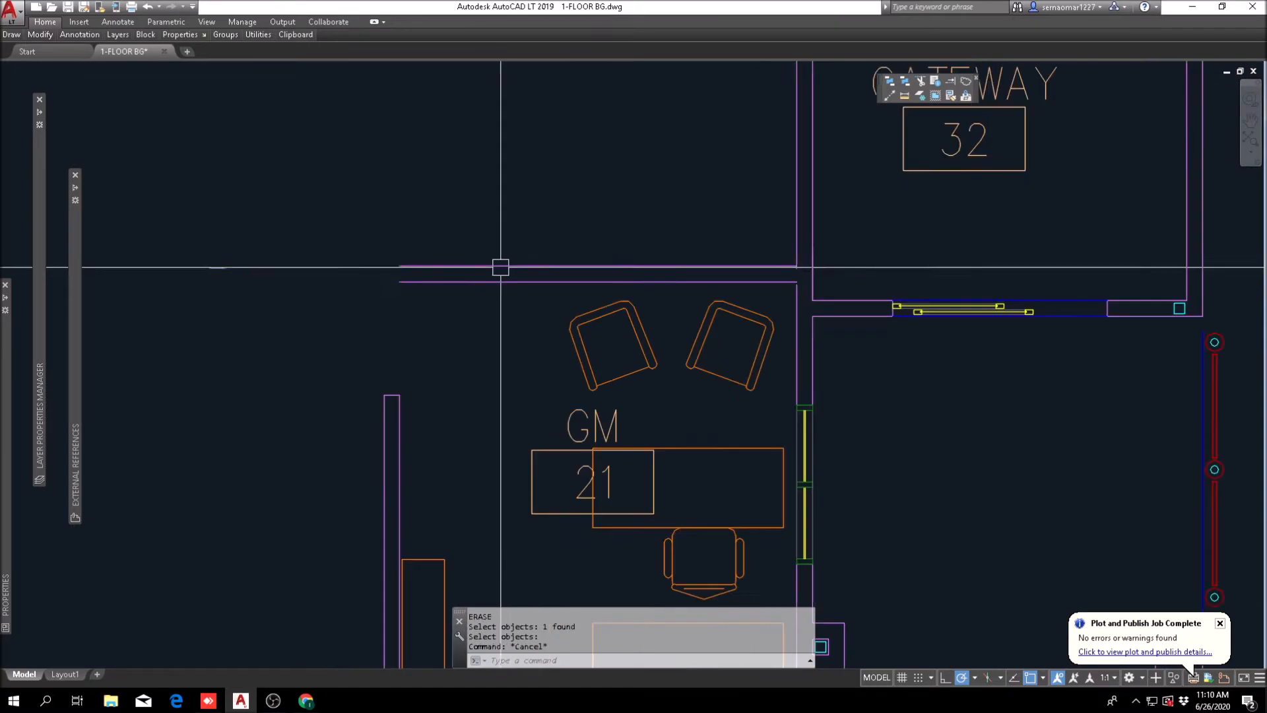
# Step: Fillet GM 21's outer corridor wall line with the outer upper wall line, and erase the old wall end cap
pyautogui.write('f')
pyautogui.click(384, 462)
pyautogui.click(435, 266)
pyautogui.write('e')
pyautogui.click(451, 363)
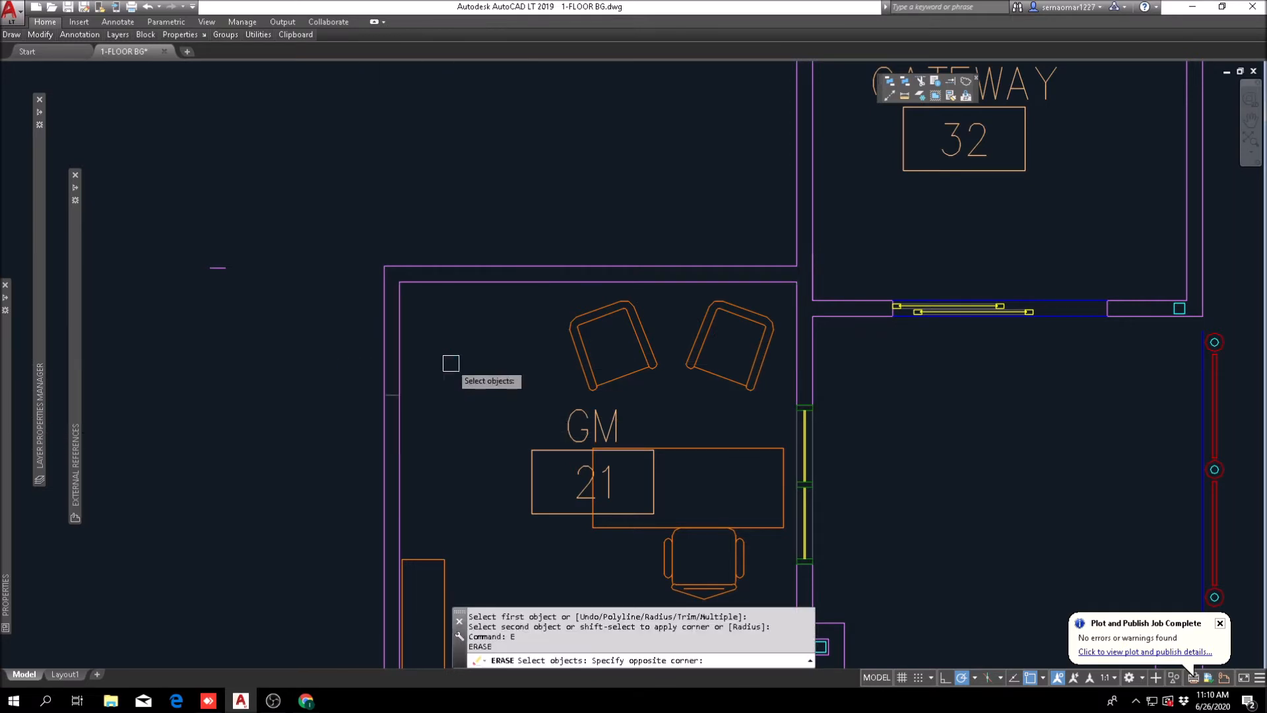
pyautogui.press('space')
pyautogui.scroll(-6, 454, 354)
pyautogui.press('Escape')
pyautogui.scroll(2, 457, 348)
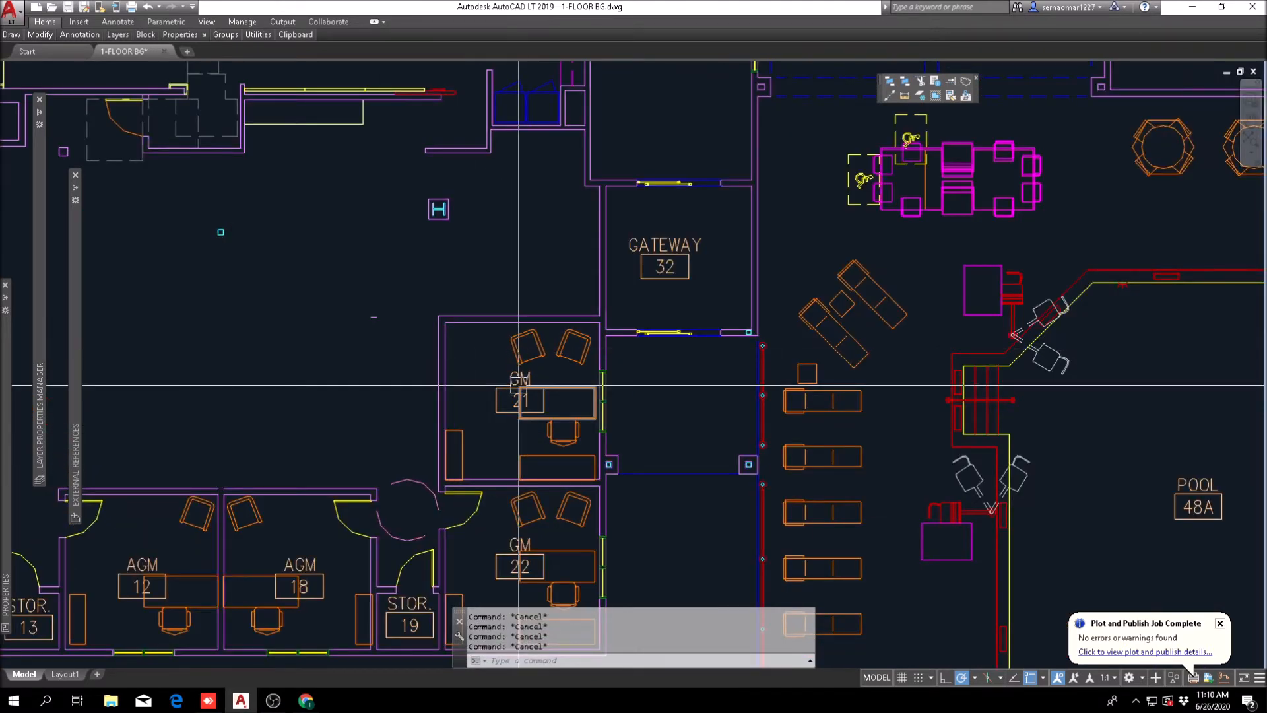
# Step: Offset the inner line of GM 21's upper wall 4 inches into the room
pyautogui.write('o')
pyautogui.press('space')
pyautogui.write('4')
pyautogui.press('space')
pyautogui.scroll(6, 471, 336)
pyautogui.click(421, 283)
pyautogui.click(436, 330)
pyautogui.press('Escape')
pyautogui.press('Escape')
pyautogui.press('Escape')
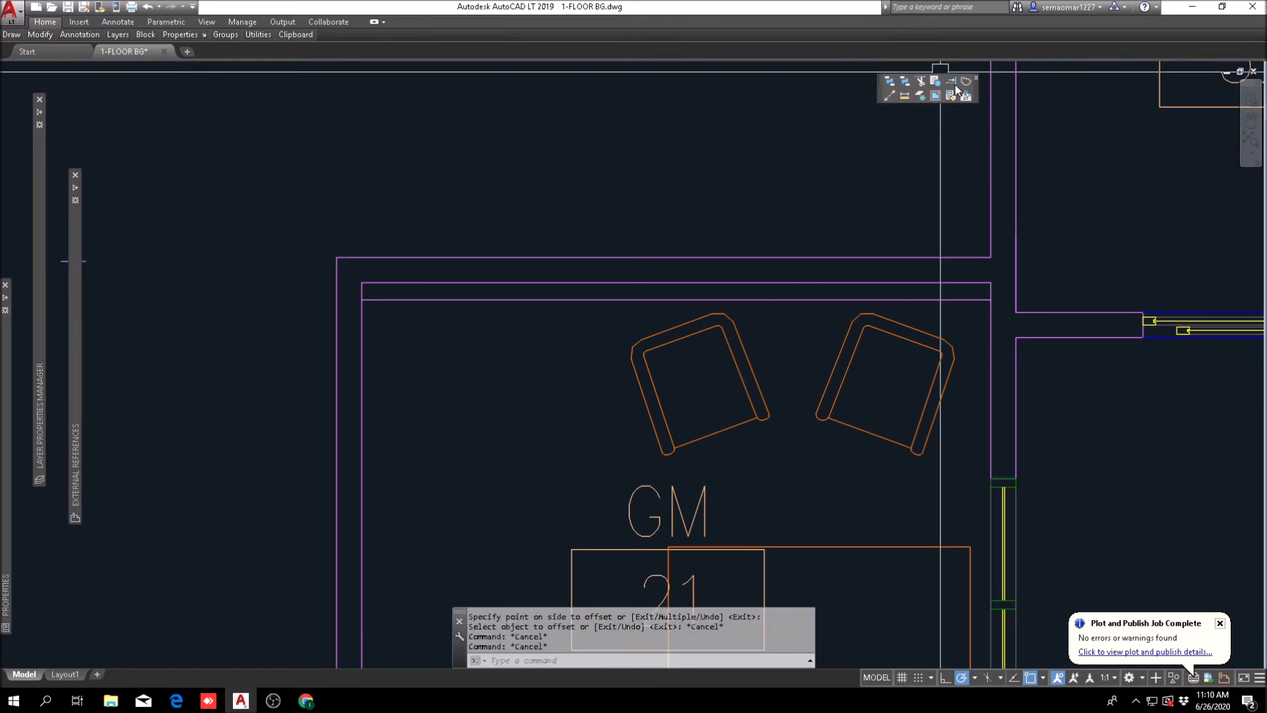
# Step: Extend the 4-inch offset line across GM 21's corridor wall and trim its portion inside the room to form a door jamb
pyautogui.click(953, 84)
pyautogui.press('Escape')
pyautogui.press('Escape')
pyautogui.write('tr')
pyautogui.press('space')
pyautogui.click(403, 219)
pyautogui.click(319, 310)
pyautogui.press('space')
pyautogui.click(383, 305)
pyautogui.press('Escape')
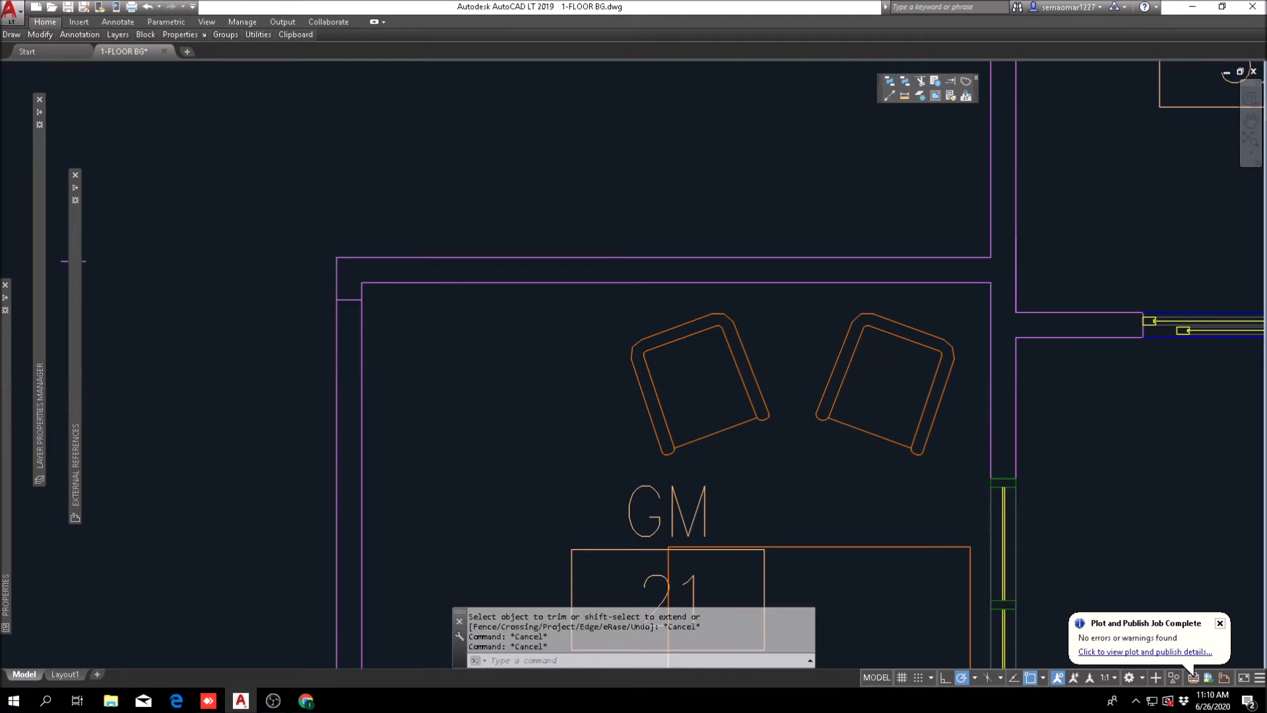
# Step: Offset the door jamb line 3' down GM 21's corridor wall to mark the opening's other side
pyautogui.write('o')
pyautogui.press('space')
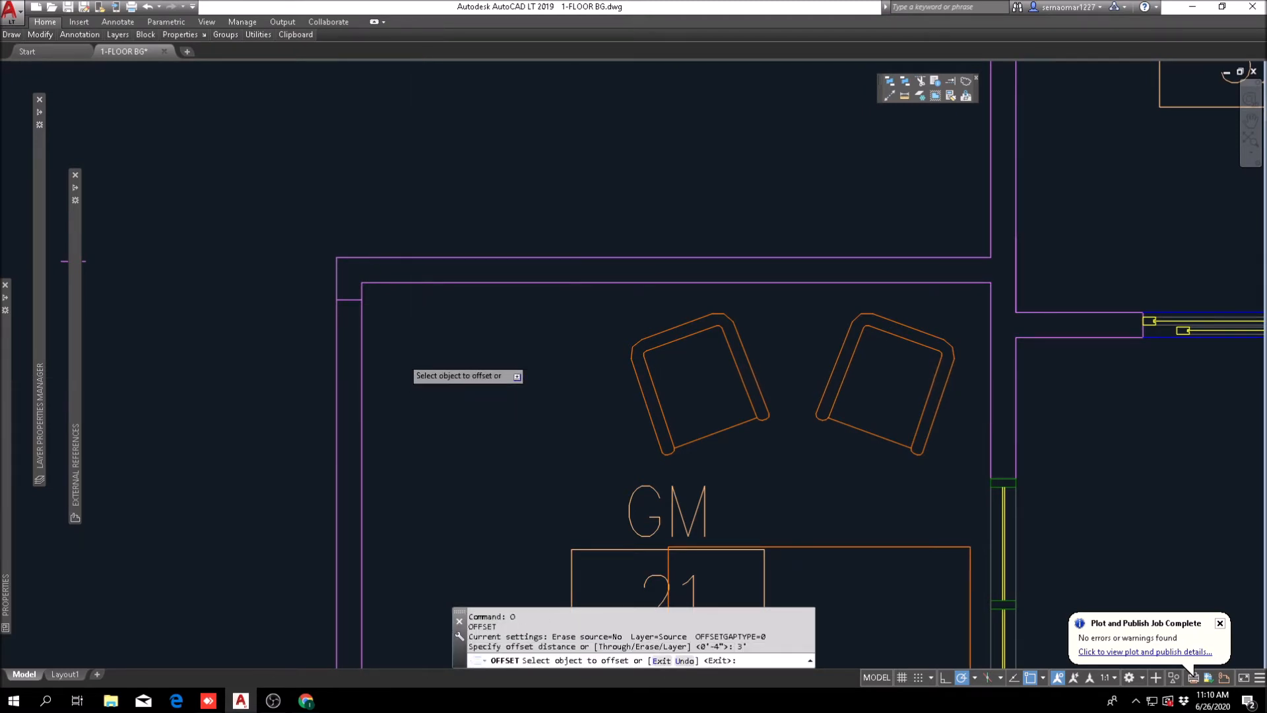
pyautogui.scroll(2, 351, 313)
pyautogui.click(343, 276)
pyautogui.scroll(-1, 480, 326)
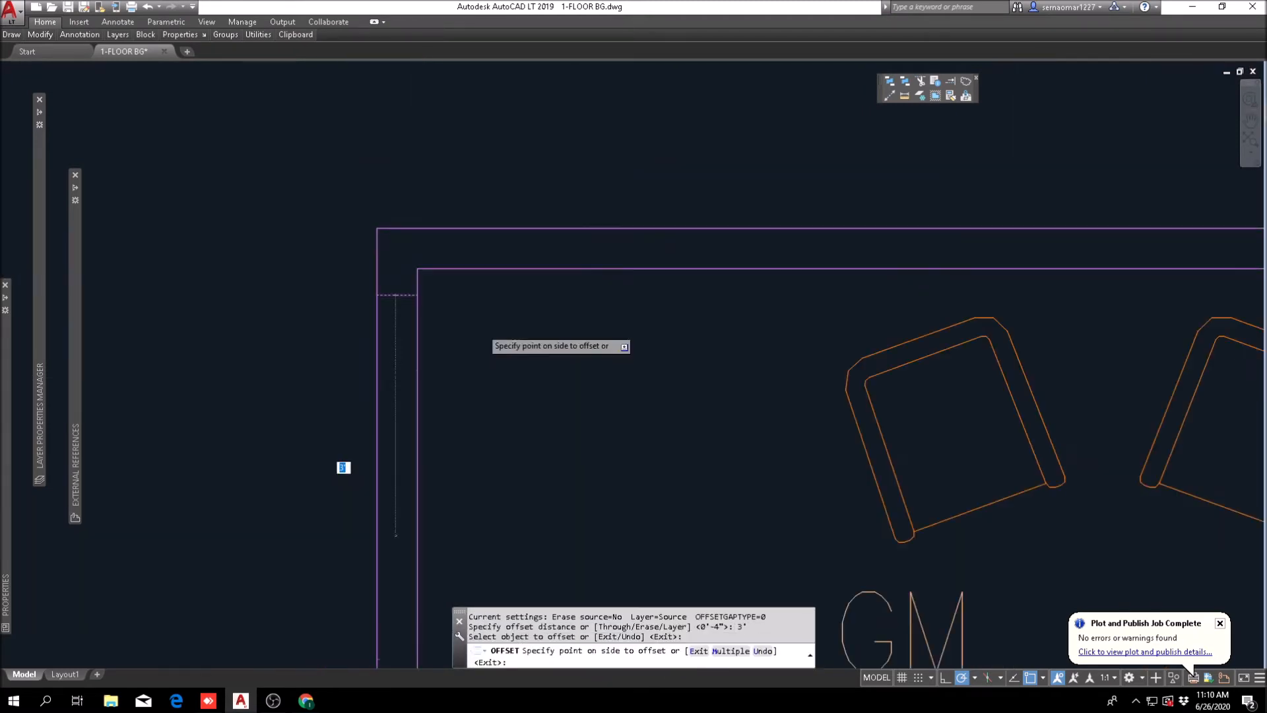
pyautogui.scroll(-2, 503, 481)
pyautogui.click(502, 480)
pyautogui.press('Escape')
pyautogui.press('Escape')
# Step: Trim both corridor wall lines between the two jamb lines to open GM 21's doorway
pyautogui.write('tr')
pyautogui.press('space')
pyautogui.click(490, 324)
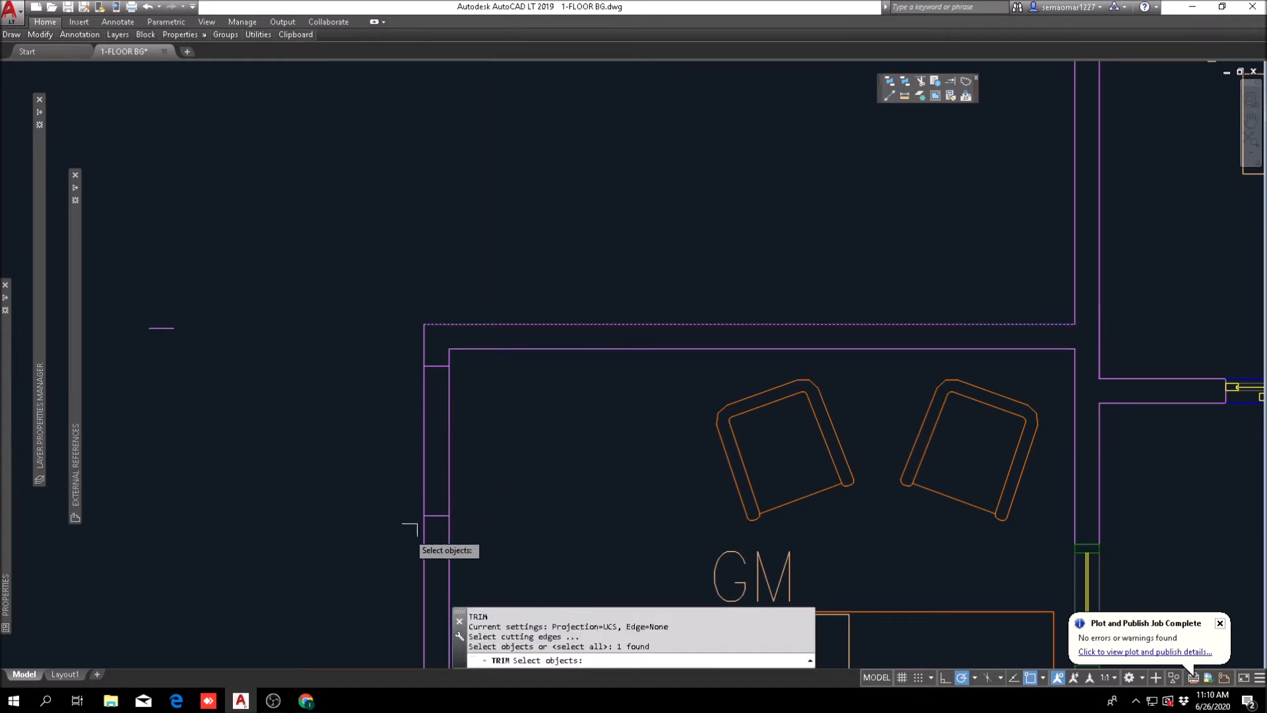
pyautogui.click(385, 552)
pyautogui.press('space')
pyautogui.click(525, 417)
pyautogui.click(410, 455)
pyautogui.press('Escape')
pyautogui.press('Escape')
pyautogui.press('Escape')
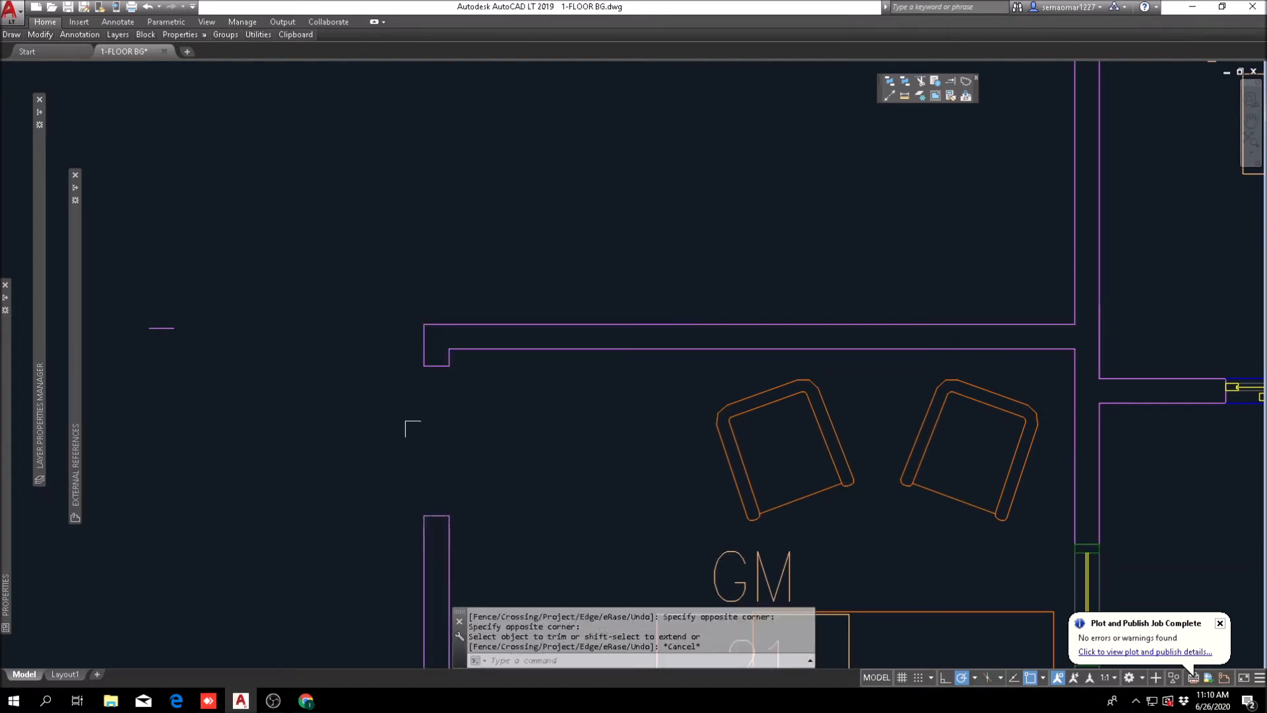
# Step: Erase the stray short line segment left beside GM 21's new doorway
pyautogui.scroll(-4, 356, 380)
pyautogui.scroll(-2, 335, 368)
pyautogui.write('e')
pyautogui.press('space')
pyautogui.click(330, 345)
pyautogui.click(282, 372)
pyautogui.press('space')
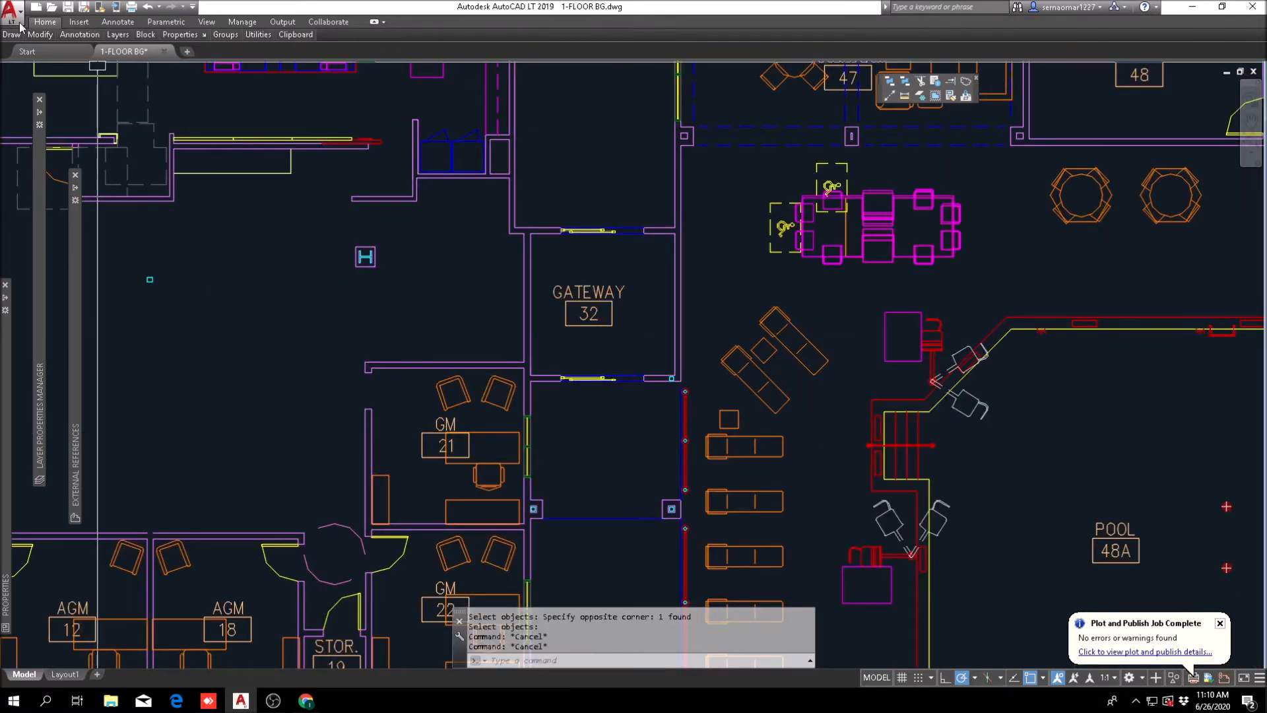
# Step: Copy GM 22's door into GM 21's new doorway, placing its hinge corner at the upper jamb
pyautogui.moveTo(40, 35)
pyautogui.click(51, 66)
pyautogui.scroll(5, 399, 548)
pyautogui.click(447, 522)
pyautogui.scroll(4, 320, 509)
pyautogui.press('Return')
pyautogui.click(252, 473)
pyautogui.scroll(-5, 404, 286)
pyautogui.scroll(3, 369, 198)
pyautogui.scroll(2, 374, 203)
pyautogui.click(310, 127)
pyautogui.press('Escape')
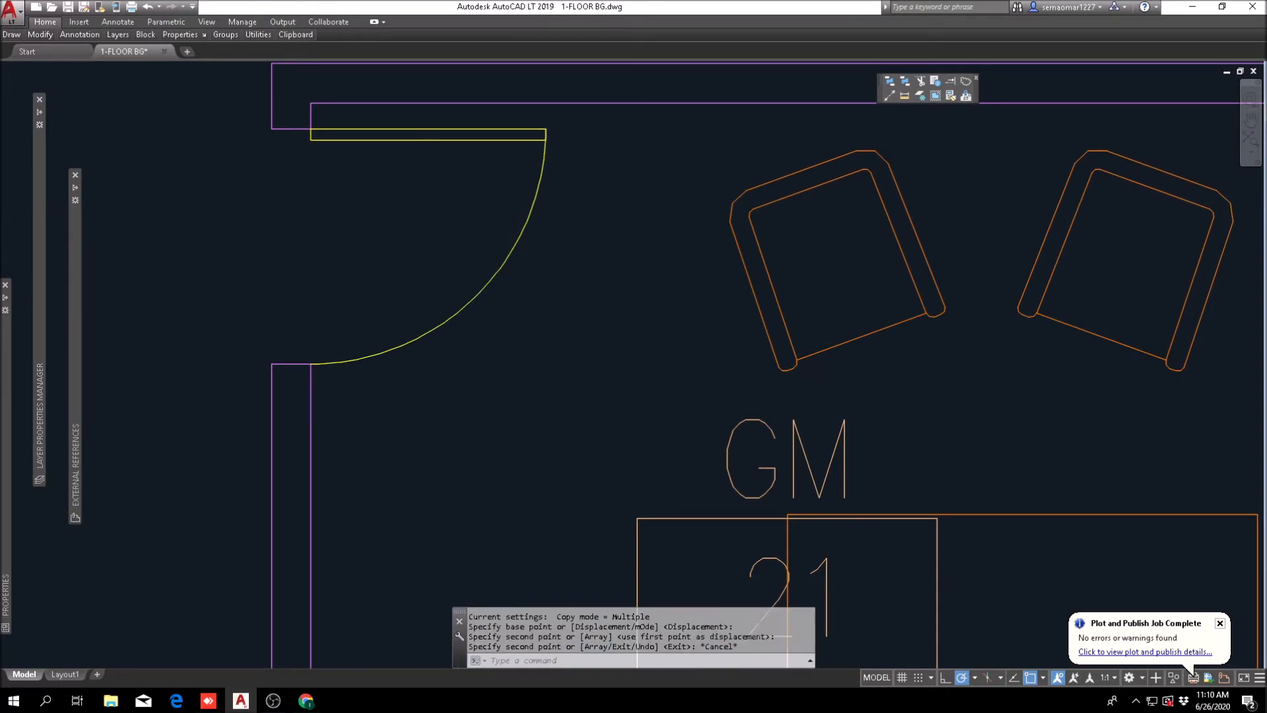
# Step: Erase the small square outline beside the door in the open office area behind reception
pyautogui.scroll(-10, 446, 287)
pyautogui.moveTo(496, 332); pyautogui.dragTo(690, 332, button='middle')
pyautogui.scroll(-2, 663, 445)
pyautogui.press('Escape')
pyautogui.scroll(4, 607, 365)
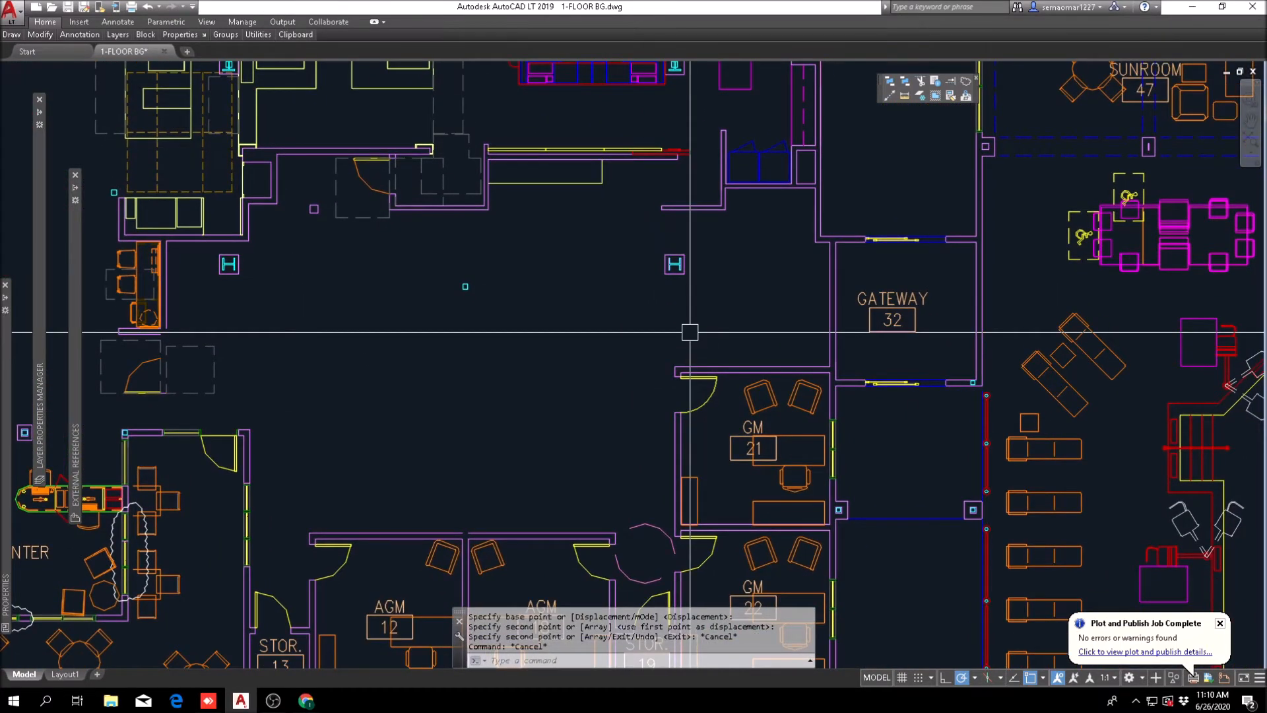
pyautogui.scroll(6, 243, 176)
pyautogui.write('e')
pyautogui.press('space')
pyautogui.click(561, 277)
pyautogui.click(508, 338)
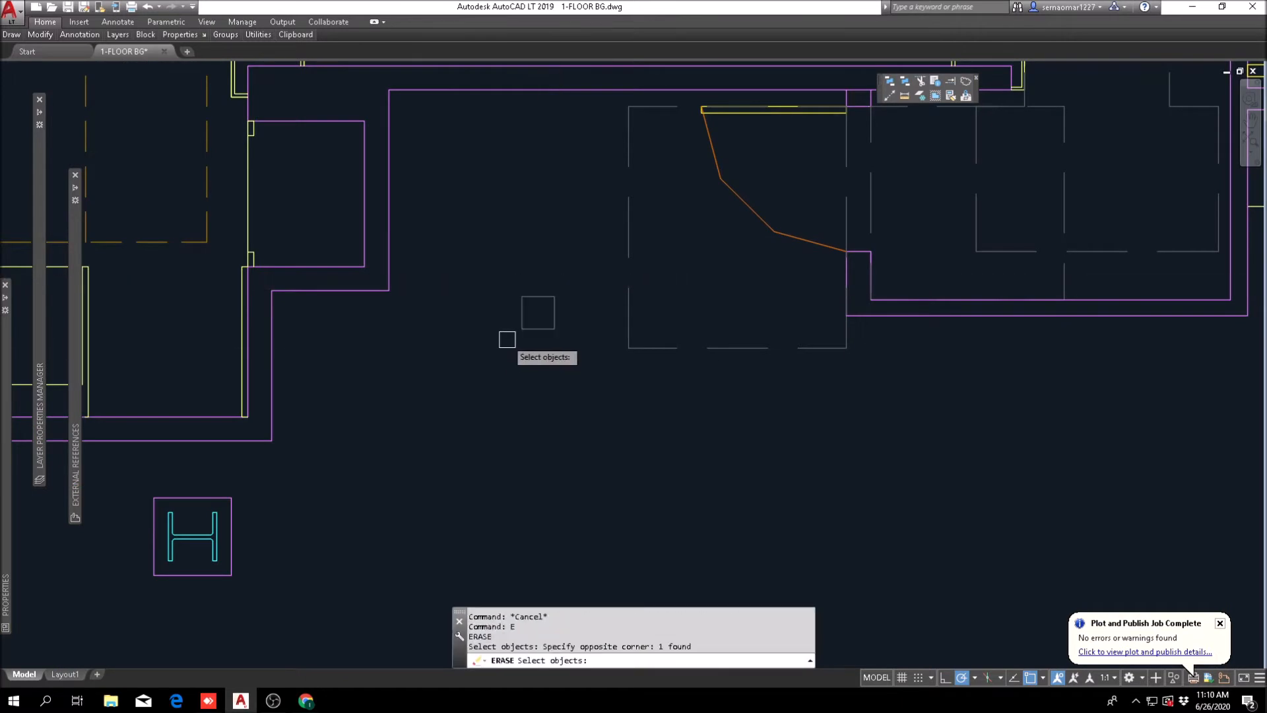
pyautogui.press('space')
# Step: Examine the cleared office area, the Business Center entrance and the surrounding rooms of the revised plan
pyautogui.scroll(-4, 507, 309)
pyautogui.moveTo(633, 370); pyautogui.dragTo(527, 319, button='middle')
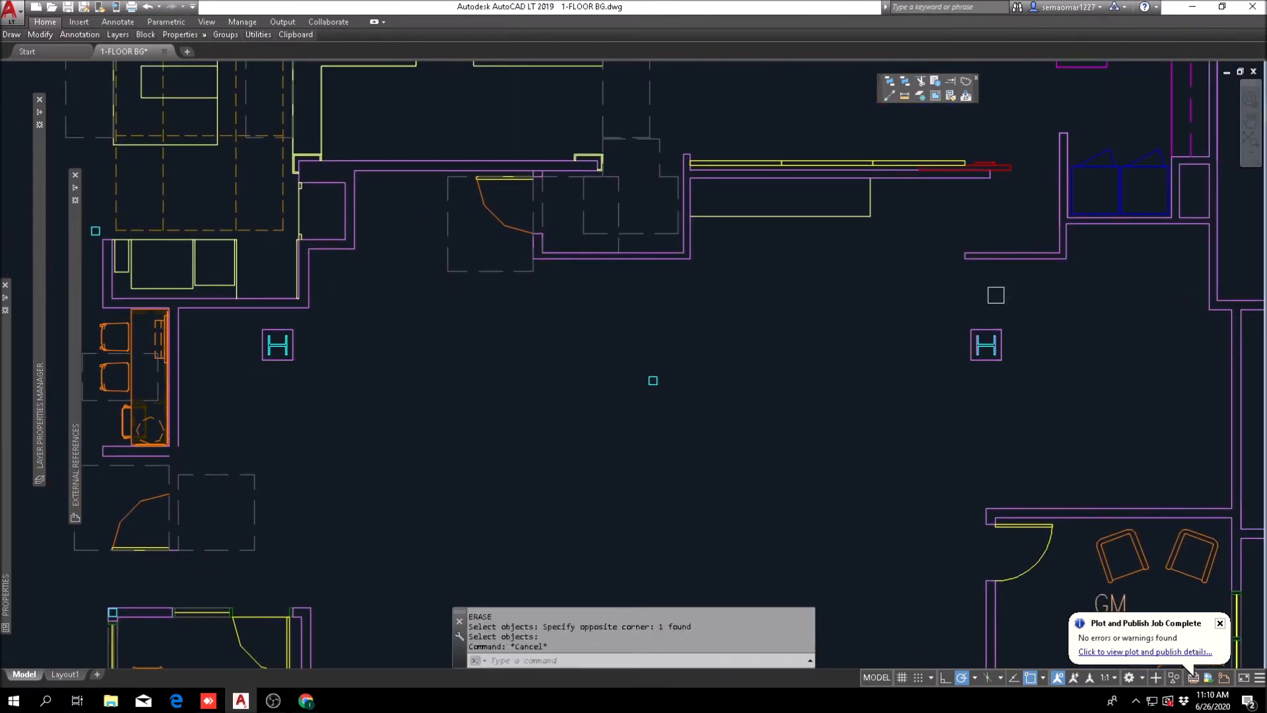
pyautogui.scroll(-4, 255, 429)
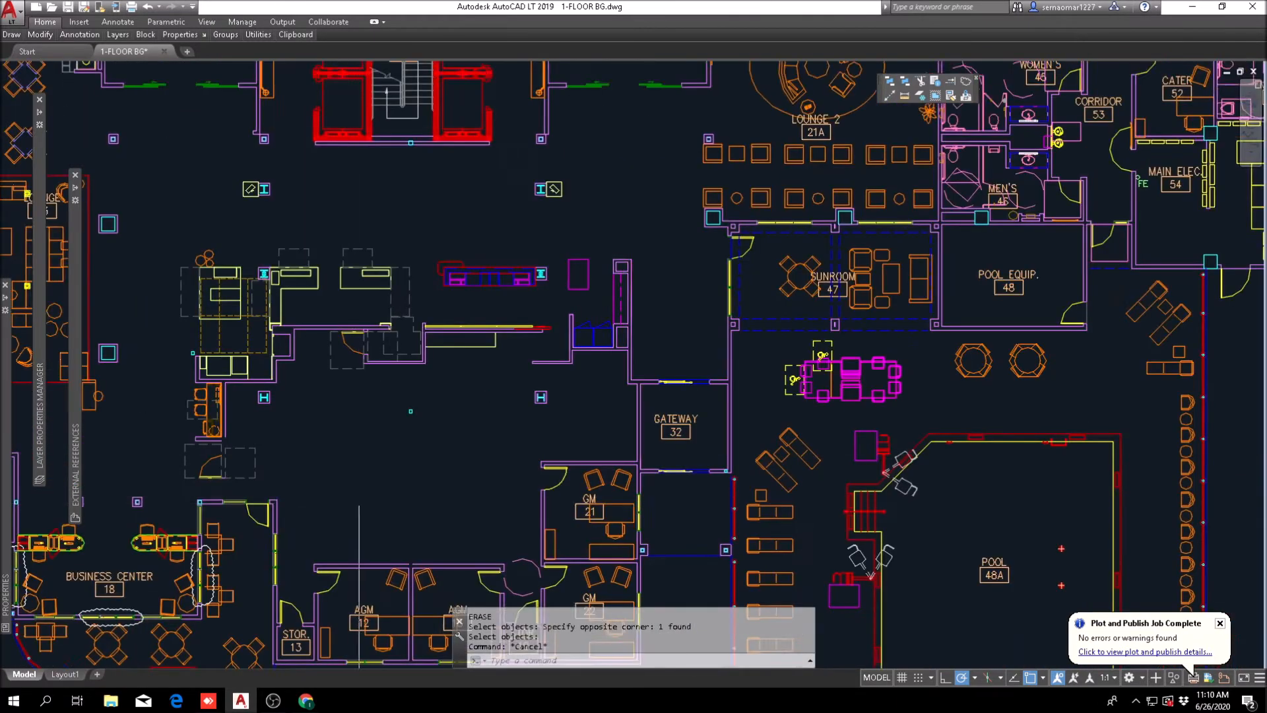
pyautogui.moveTo(299, 451); pyautogui.dragTo(322, 345, button='middle')
pyautogui.scroll(2, 324, 369)
pyautogui.moveTo(334, 401); pyautogui.dragTo(544, 351, button='middle')
pyautogui.scroll(-2, 526, 397)
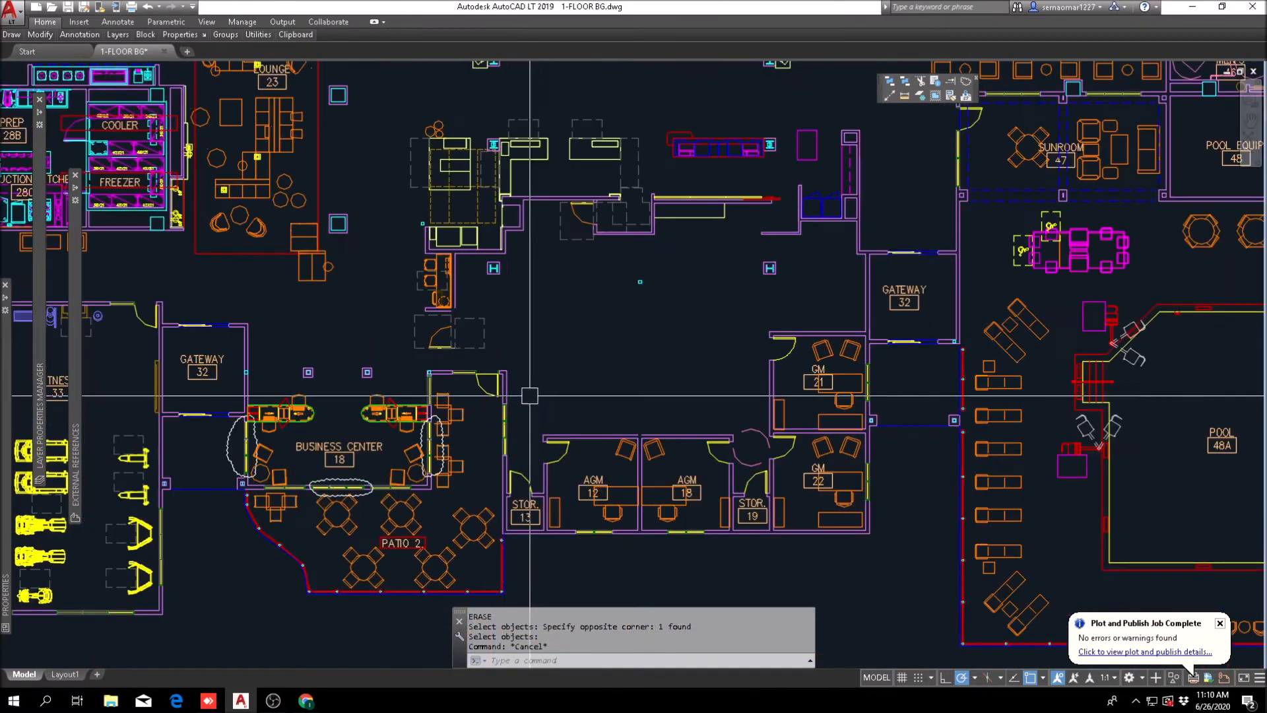
pyautogui.moveTo(528, 396); pyautogui.dragTo(483, 349, button='middle')
pyautogui.scroll(2, 395, 333)
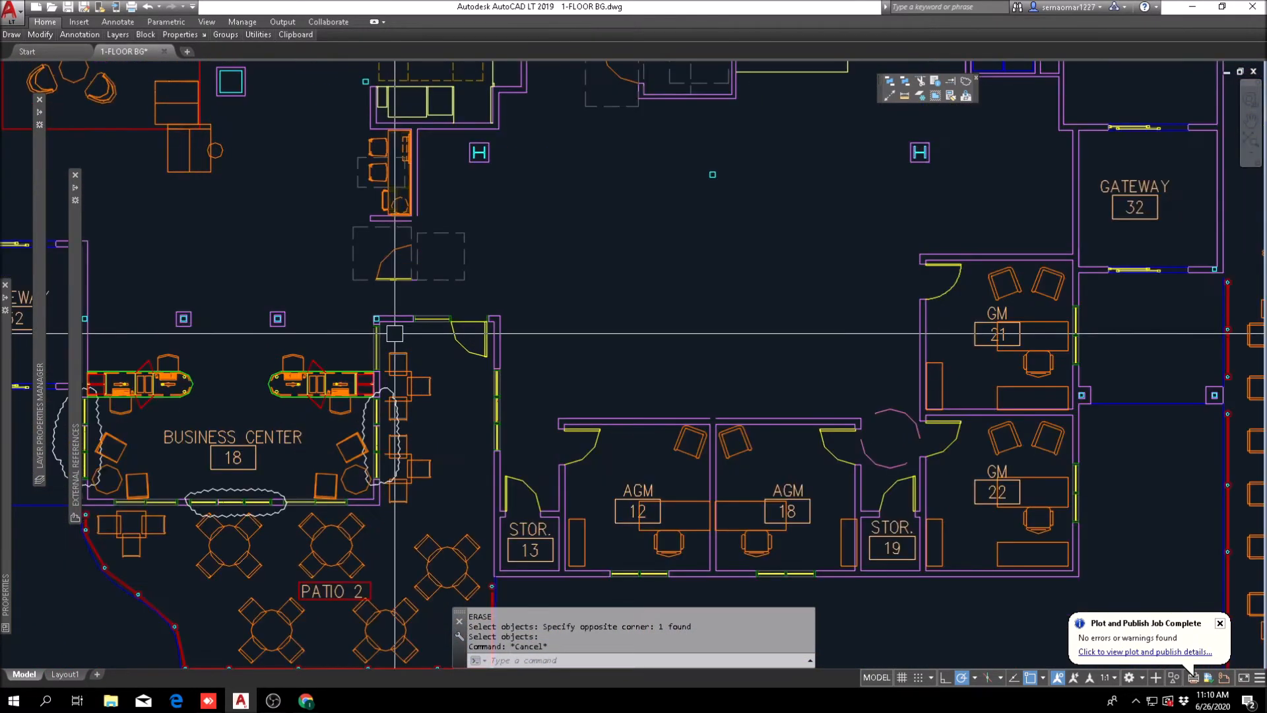
pyautogui.scroll(-3, 469, 325)
pyautogui.scroll(-1, 455, 325)
pyautogui.scroll(8, 437, 326)
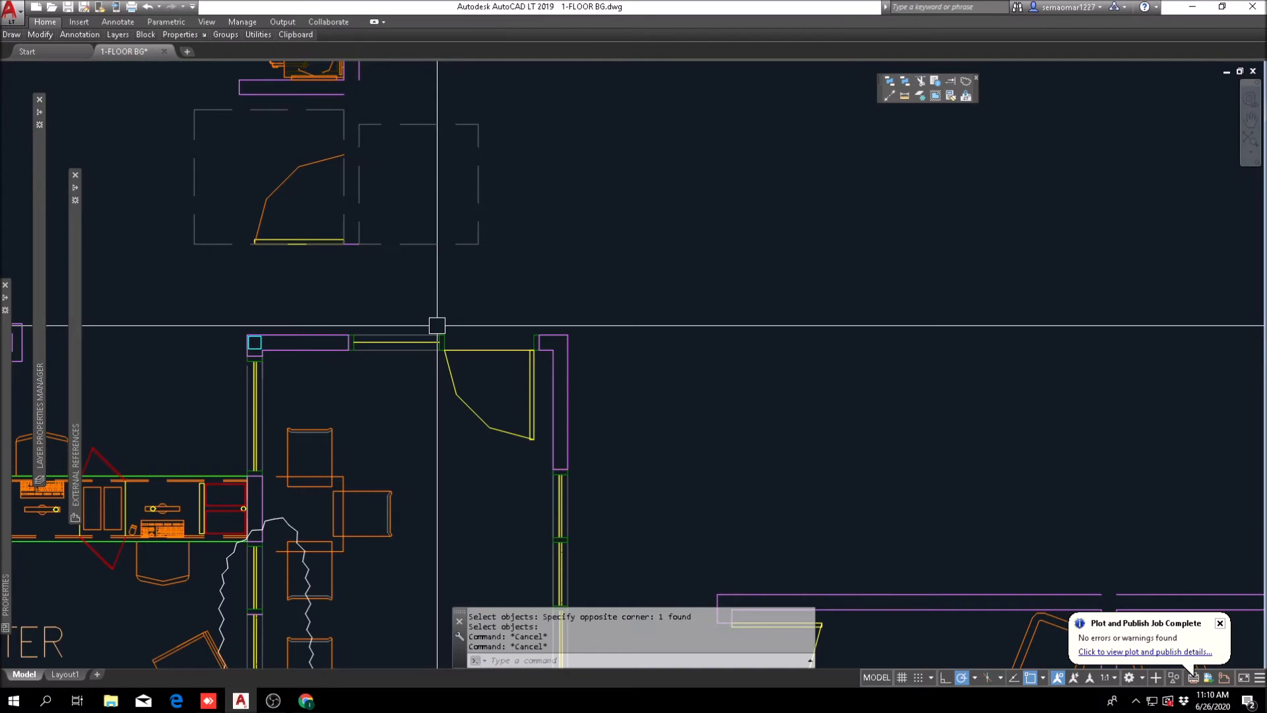
pyautogui.scroll(-4, 363, 318)
pyautogui.moveTo(495, 396)
pyautogui.mouseDown(button='middle')
pyautogui.moveTo(579, 271)
pyautogui.moveTo(341, 502)
pyautogui.mouseUp(button='middle')
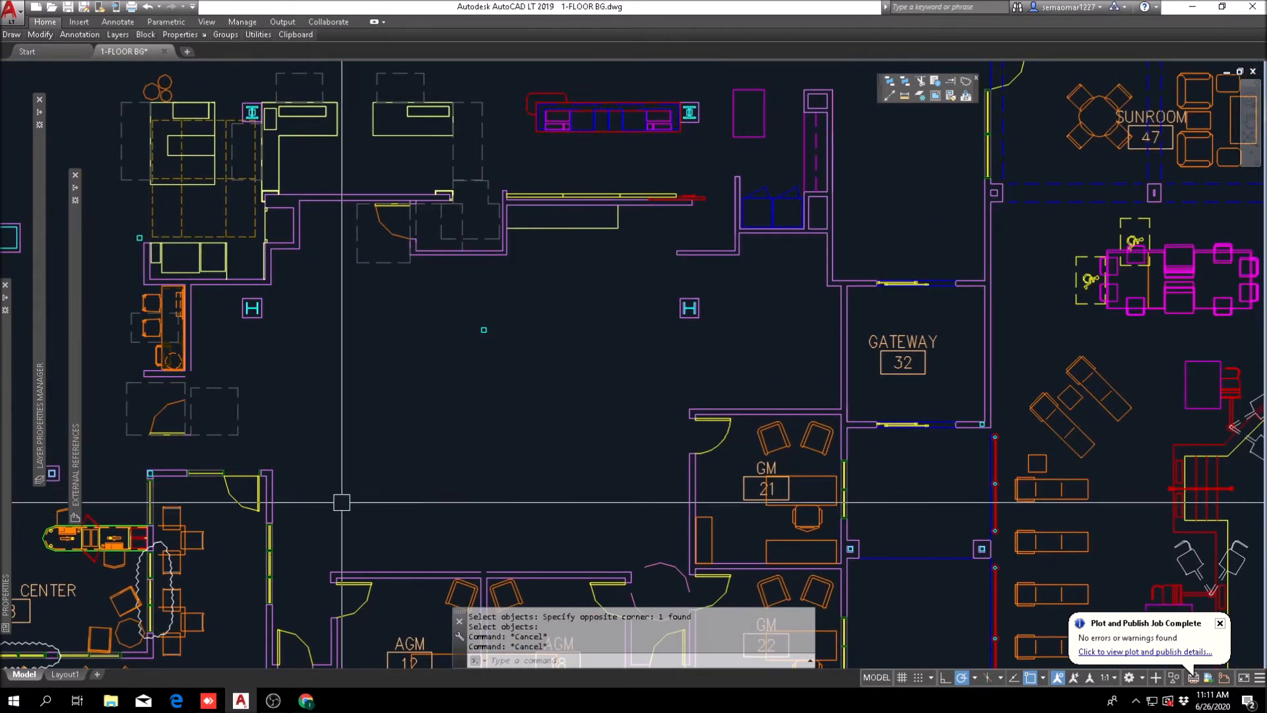
pyautogui.scroll(-5, 502, 392)
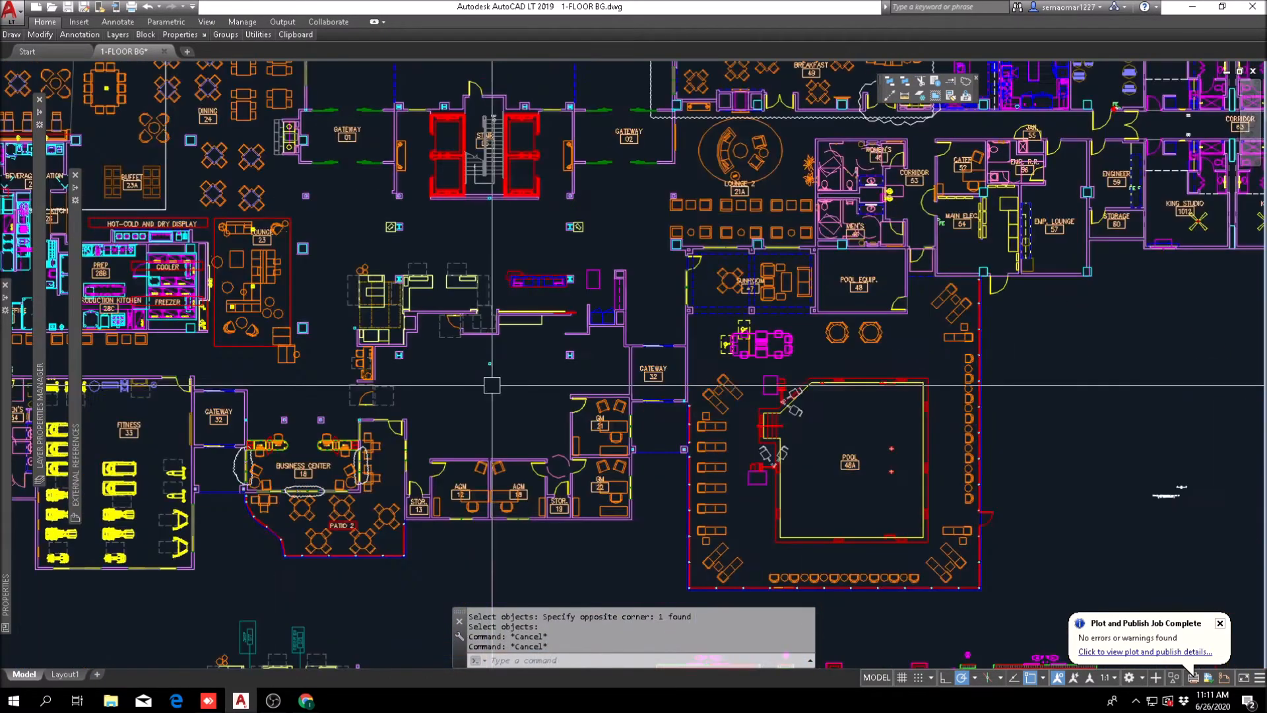
pyautogui.click(39, 34)
pyautogui.click(46, 66)
pyautogui.scroll(4, 511, 313)
pyautogui.moveTo(396, 432); pyautogui.dragTo(402, 354, button='middle')
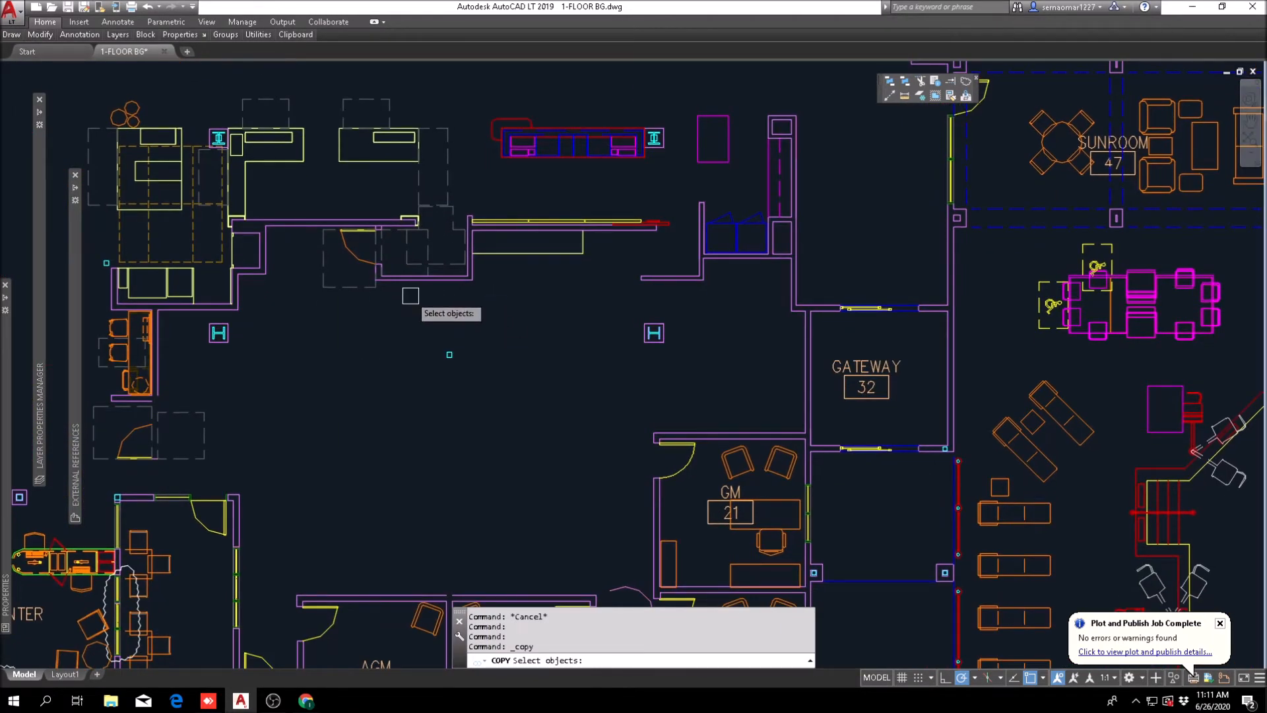
pyautogui.scroll(4, 410, 296)
pyautogui.press('Escape')
pyautogui.press('Escape')
# Step: Offset the lower and right outer lines of the wall recess beside the work counter 24 inches outward
pyautogui.write('o')
pyautogui.press('Return')
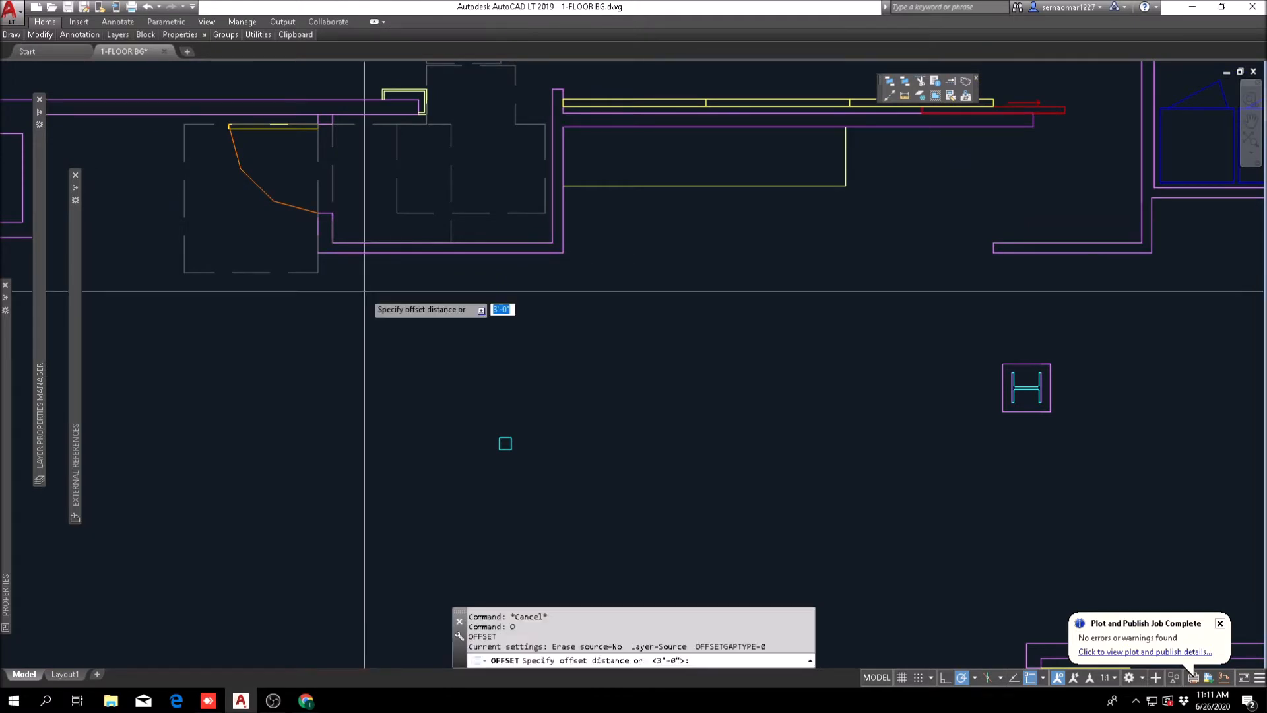
pyautogui.press('Return')
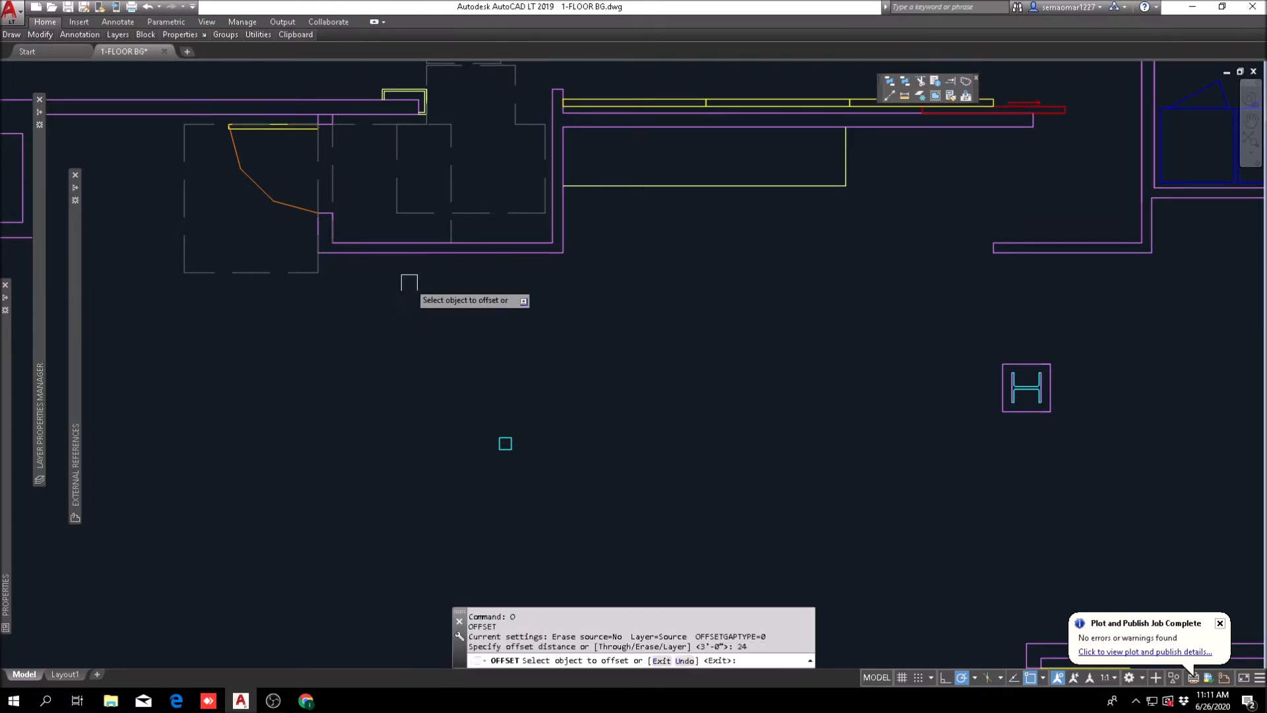
pyautogui.click(441, 253)
pyautogui.click(547, 294)
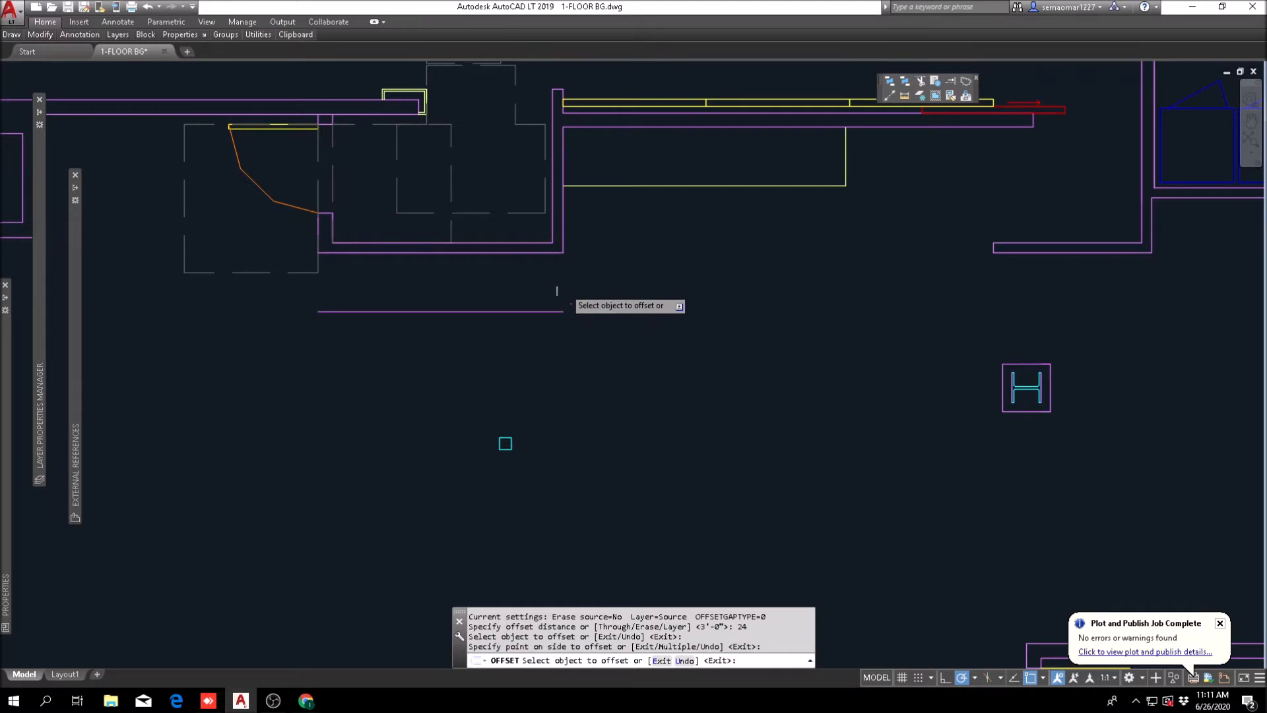
pyautogui.click(569, 233)
pyautogui.click(621, 231)
pyautogui.press('Escape')
# Step: Fillet the vertical offset line to the existing counter front and to the horizontal offset line to form square corners
pyautogui.write('f')
pyautogui.press('Return')
pyautogui.click(625, 212)
pyautogui.click(652, 189)
pyautogui.click(622, 234)
pyautogui.click(553, 312)
pyautogui.press('Escape')
pyautogui.press('Escape')
pyautogui.press('Escape')
pyautogui.press('Escape')
pyautogui.write('L')
pyautogui.press('Return')
pyautogui.click(318, 253)
pyautogui.press('Escape')
pyautogui.click(318, 312)
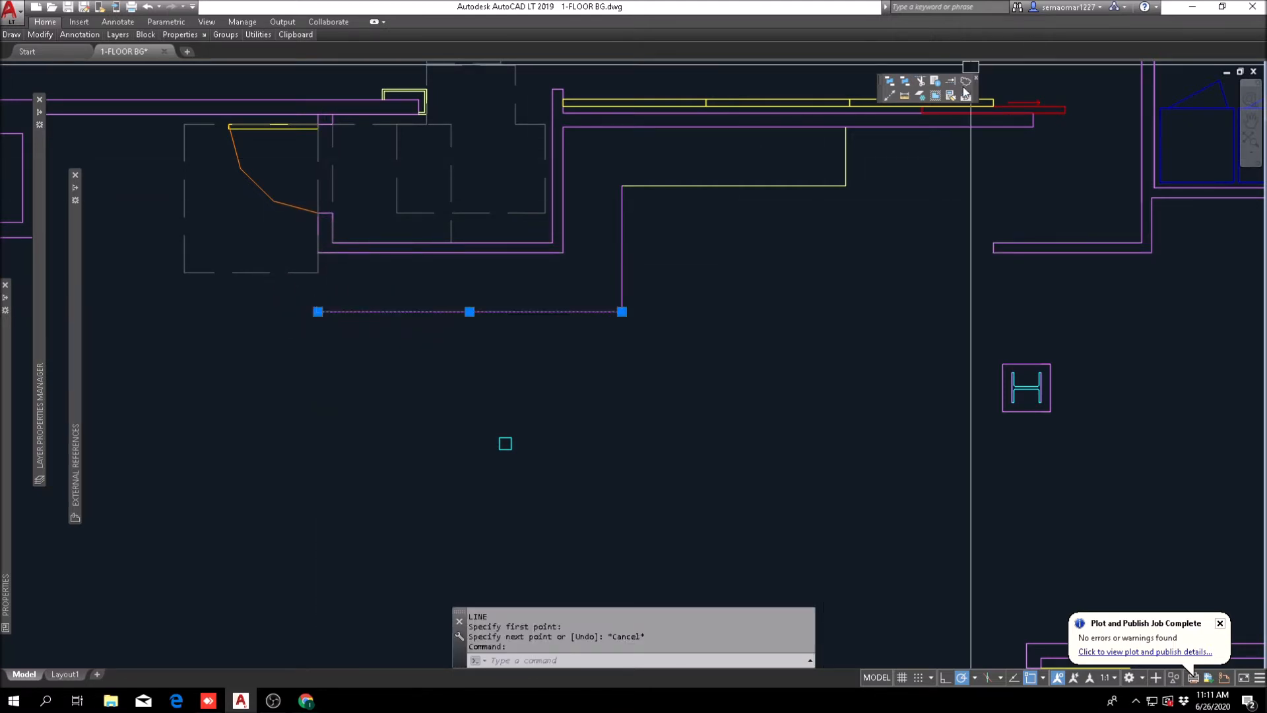
# Step: Match the two new counter front lines to the existing yellow counter's properties
pyautogui.click(951, 96)
pyautogui.click(848, 175)
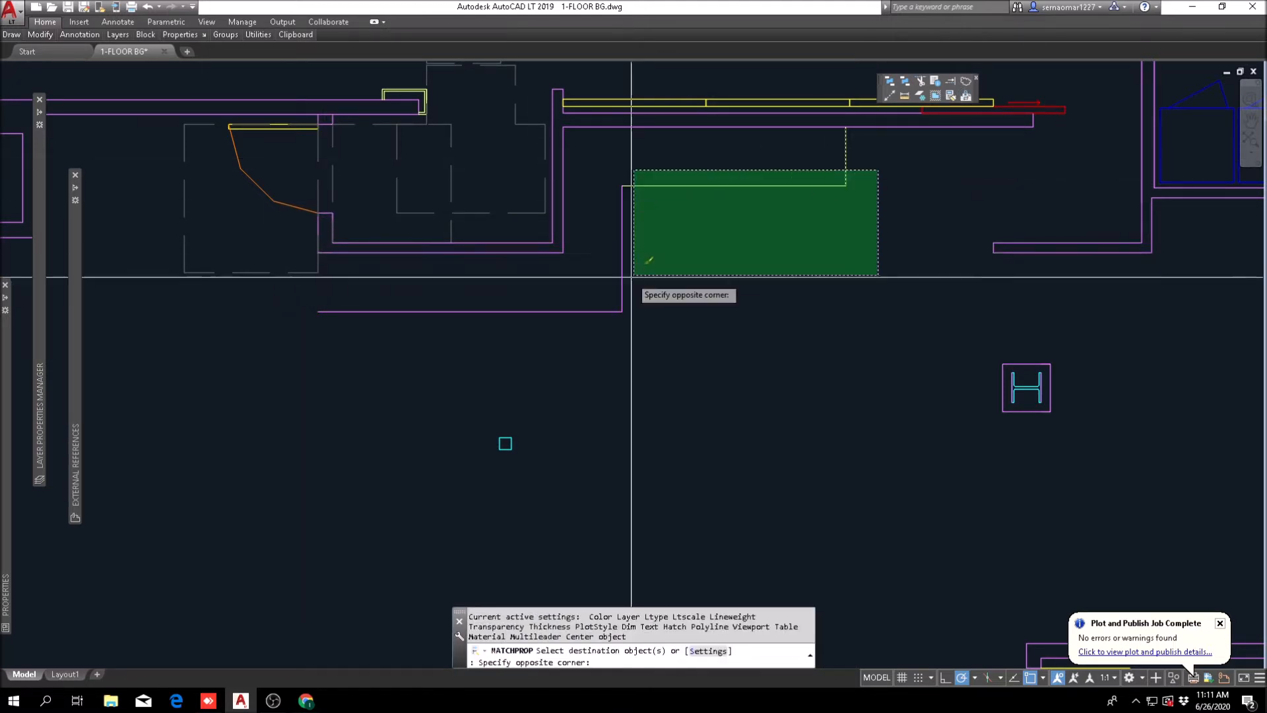
pyautogui.click(620, 319)
pyautogui.press('Escape')
# Step: Draw a vertical line from the wall recess's lower-left corner to the new counter front to close the counter's end
pyautogui.write('L')
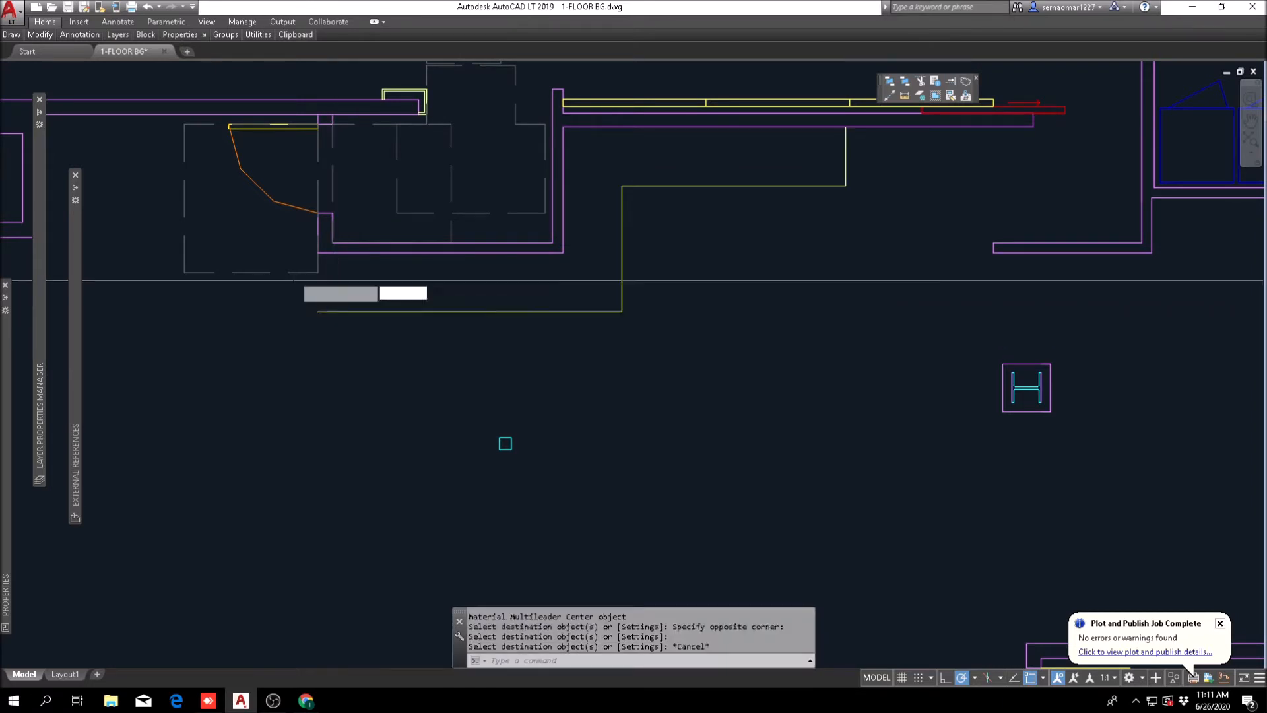
pyautogui.press('Return')
pyautogui.scroll(3, 356, 277)
pyautogui.click(373, 203)
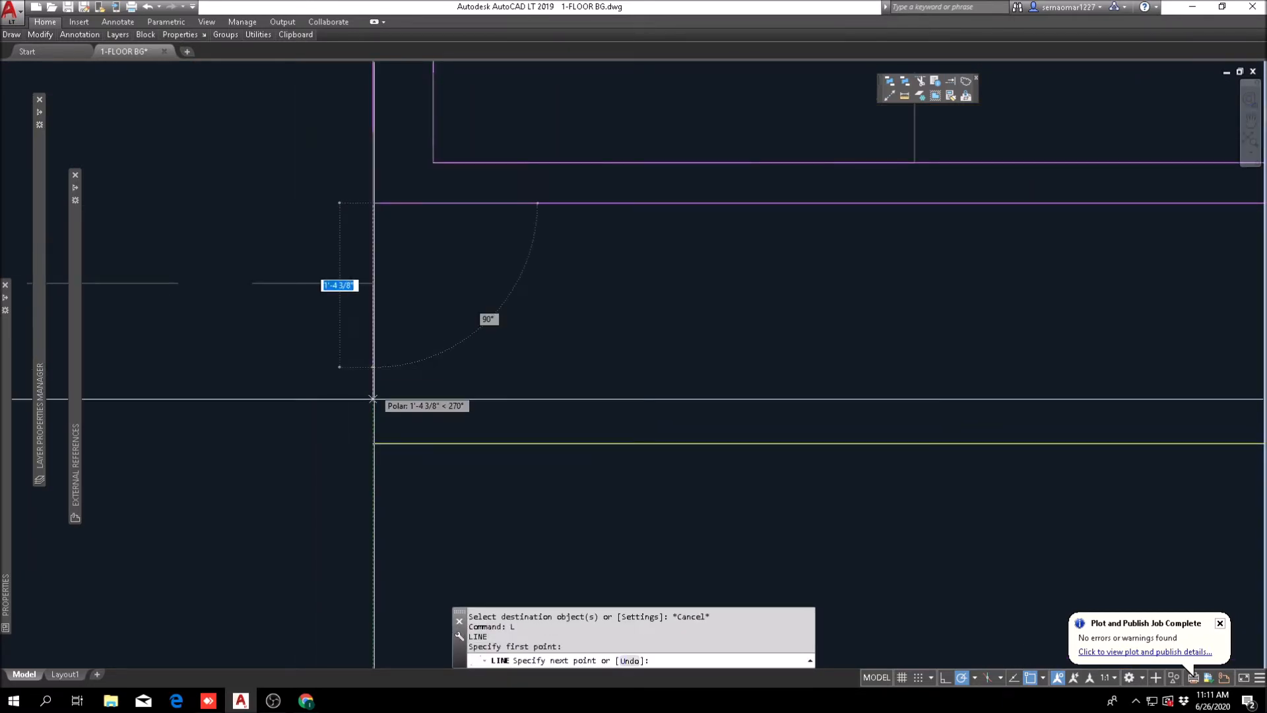
pyautogui.click(373, 443)
pyautogui.press('Escape')
pyautogui.press('Escape')
pyautogui.press('Escape')
# Step: Match the counter's new end line to the properties of the counter front line
pyautogui.doubleClick(951, 98)
pyautogui.scroll(-4, 396, 432)
pyautogui.click(418, 437)
pyautogui.click(440, 409)
pyautogui.click(374, 425)
pyautogui.press('Escape')
pyautogui.scroll(-5, 403, 435)
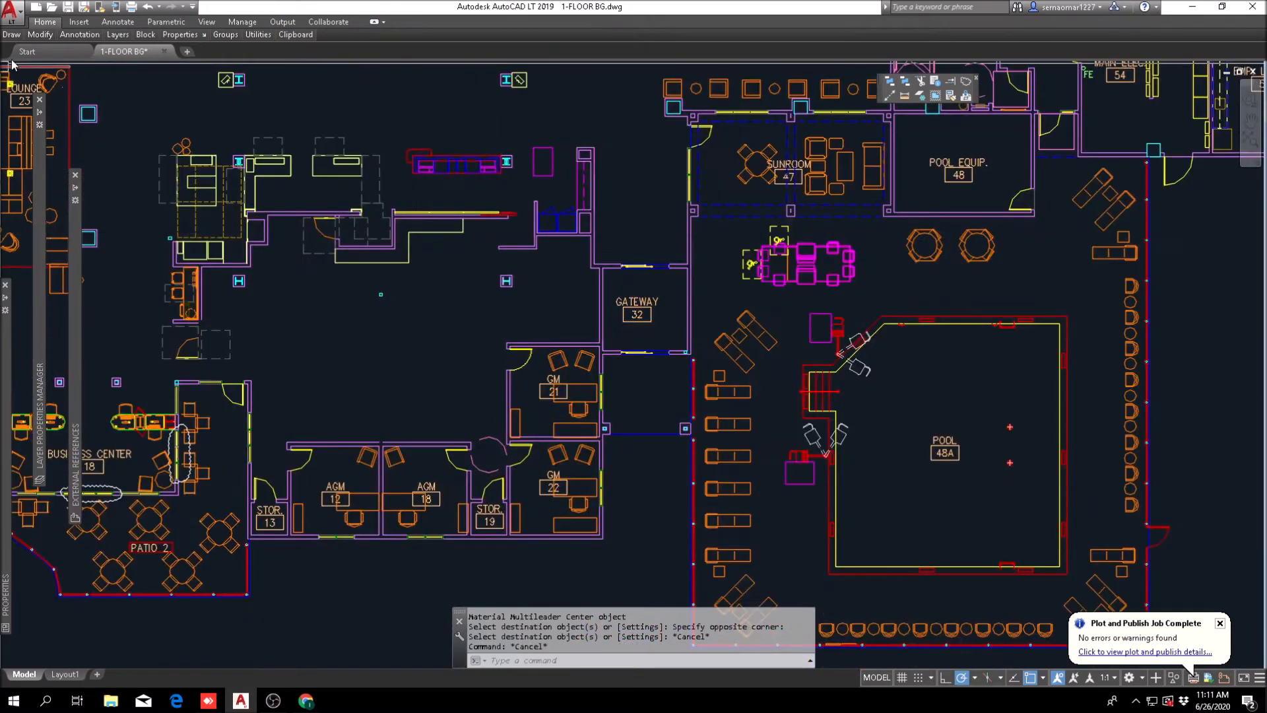
# Step: Examine the reference plans below the floor plan, including Work Area 109, Comp./Telecom Room 111 and the alternate reception layout
pyautogui.moveTo(37, 39)
pyautogui.click(51, 71)
pyautogui.scroll(-3, 758, 353)
pyautogui.scroll(8, 741, 165)
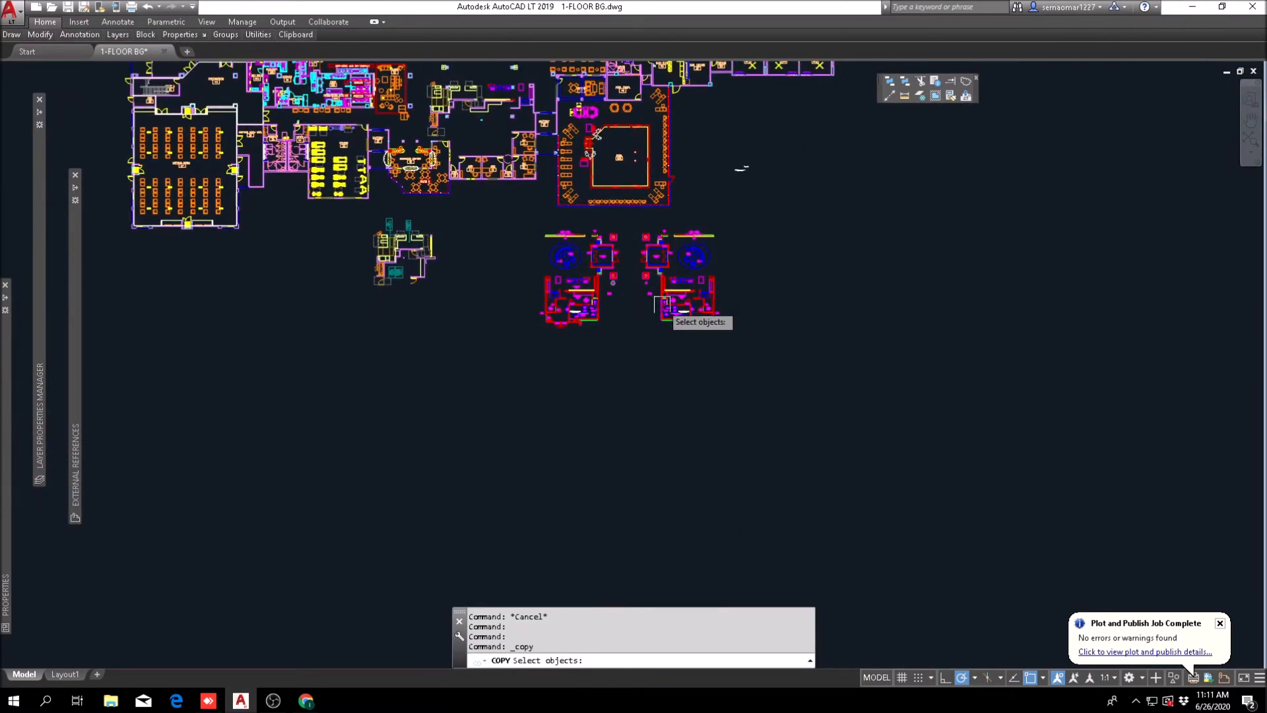
pyautogui.scroll(4, 608, 356)
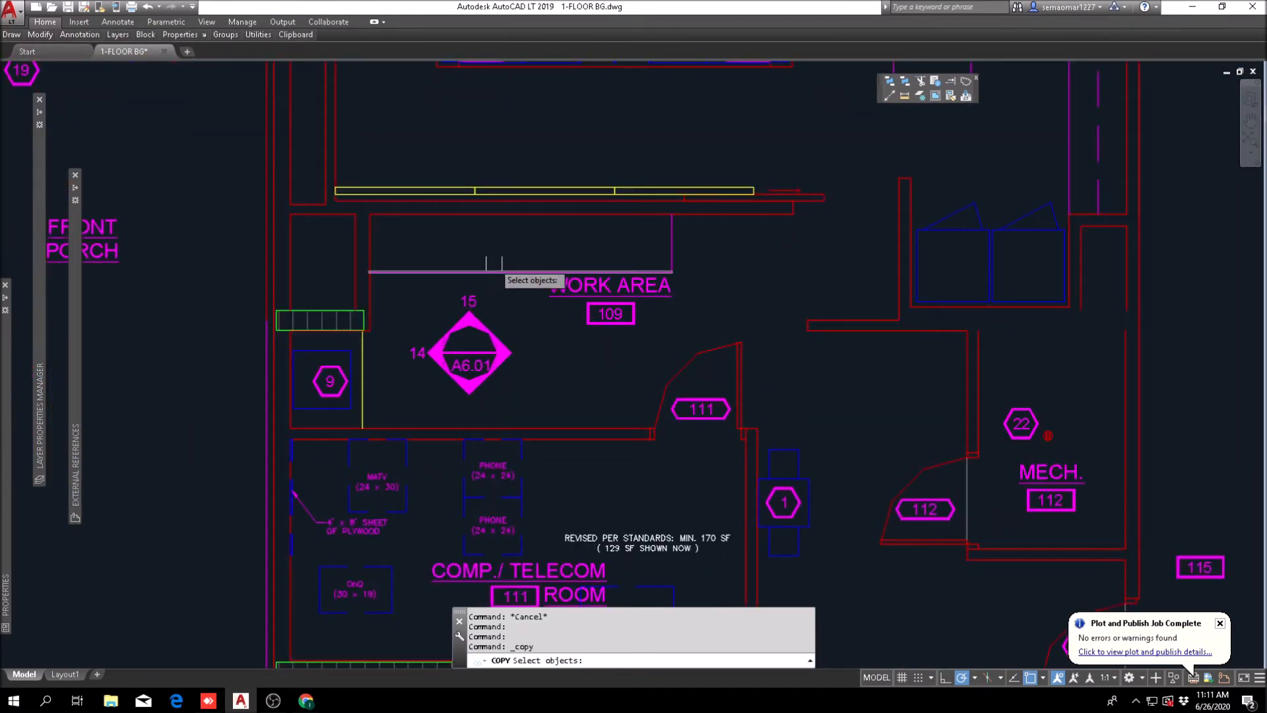
pyautogui.scroll(-2, 588, 267)
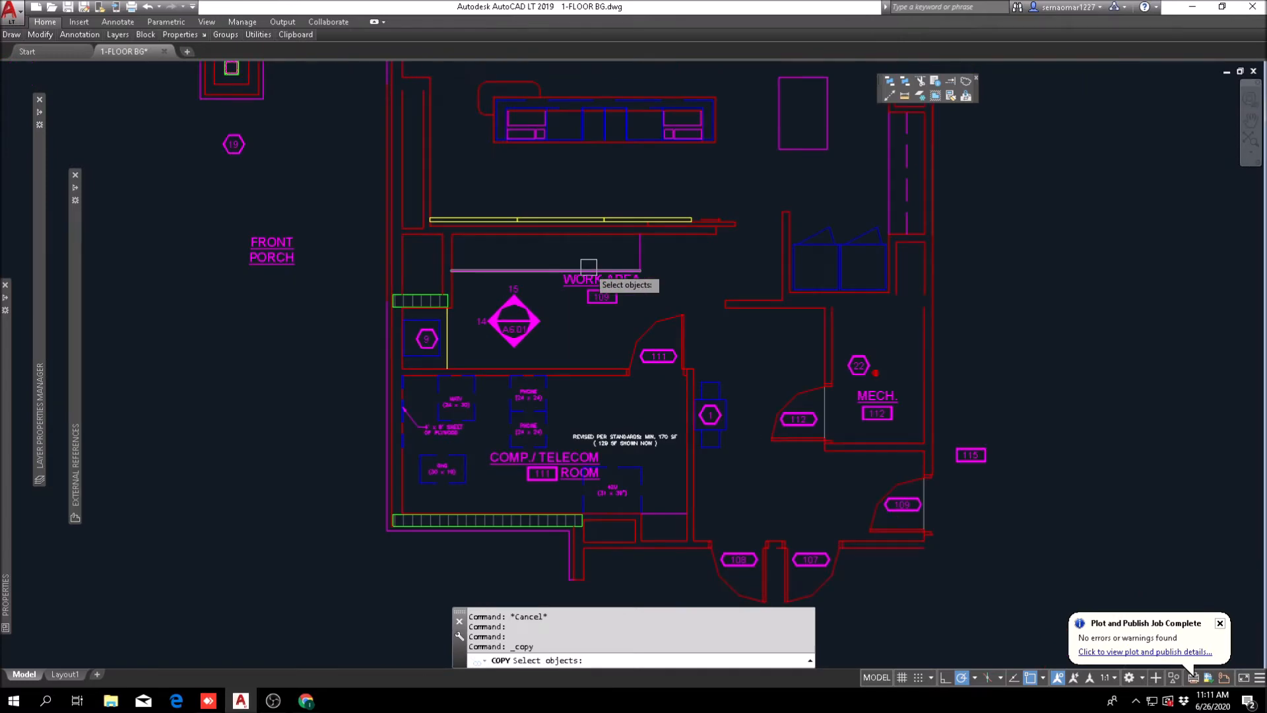
pyautogui.scroll(-4, 635, 452)
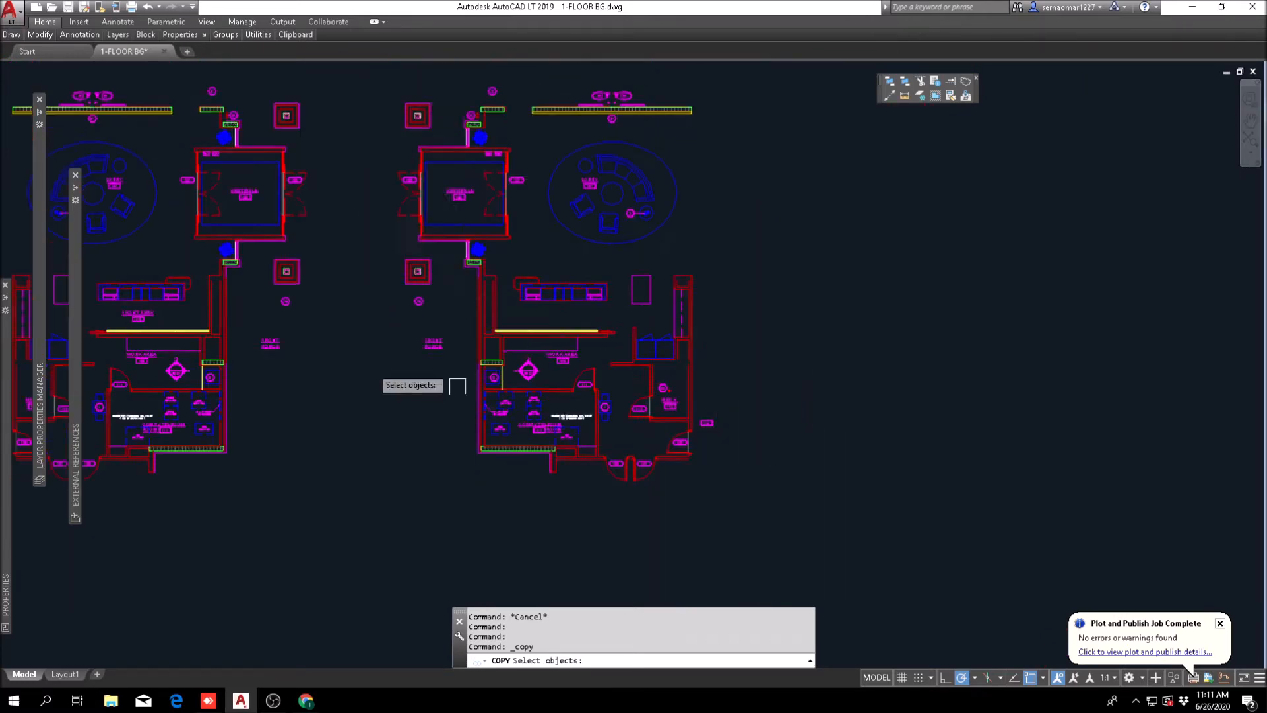
pyautogui.moveTo(404, 333); pyautogui.dragTo(1071, 416, button='middle')
pyautogui.moveTo(542, 347); pyautogui.dragTo(1084, 376, button='middle')
pyautogui.scroll(4, 627, 313)
pyautogui.moveTo(482, 265); pyautogui.dragTo(464, 337, button='middle')
pyautogui.scroll(-6, 444, 297)
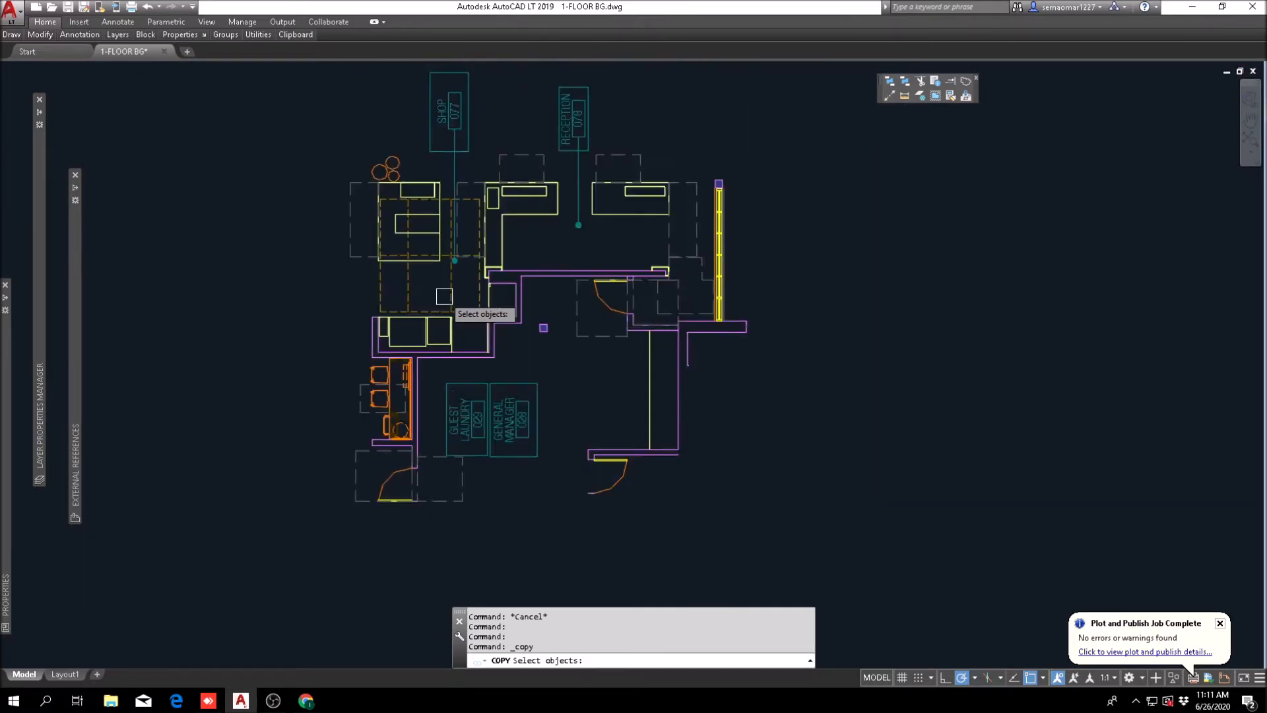
pyautogui.scroll(4, 450, 304)
pyautogui.scroll(-4, 512, 342)
pyautogui.moveTo(764, 387); pyautogui.dragTo(430, 367, button='middle')
pyautogui.scroll(5, 486, 381)
pyautogui.scroll(3, 582, 417)
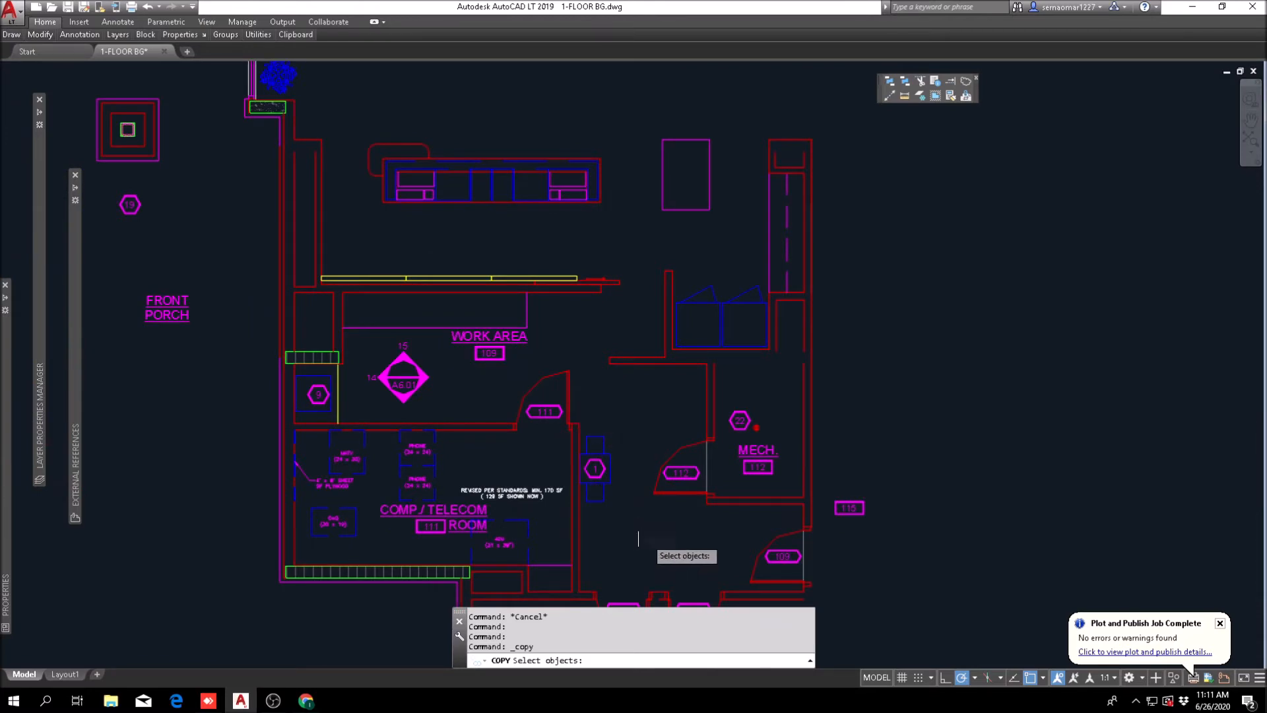
pyautogui.scroll(4, 378, 553)
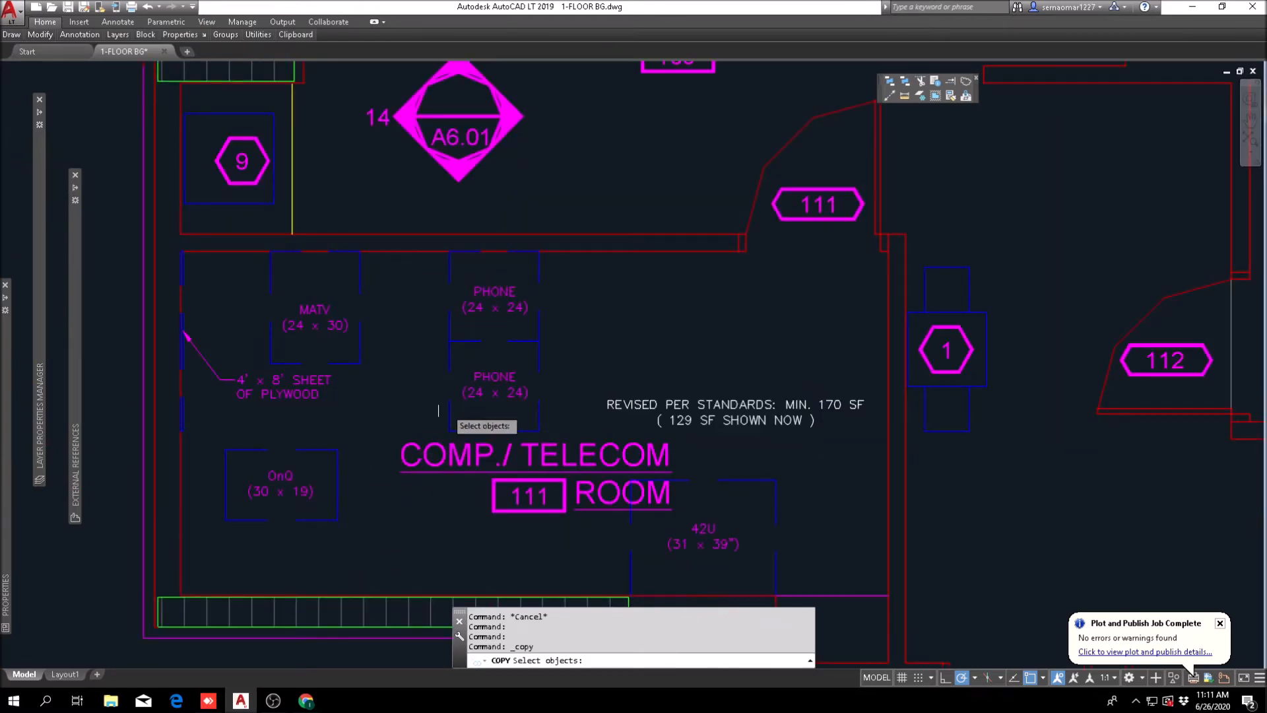
pyautogui.scroll(-10, 509, 404)
pyautogui.press('Escape')
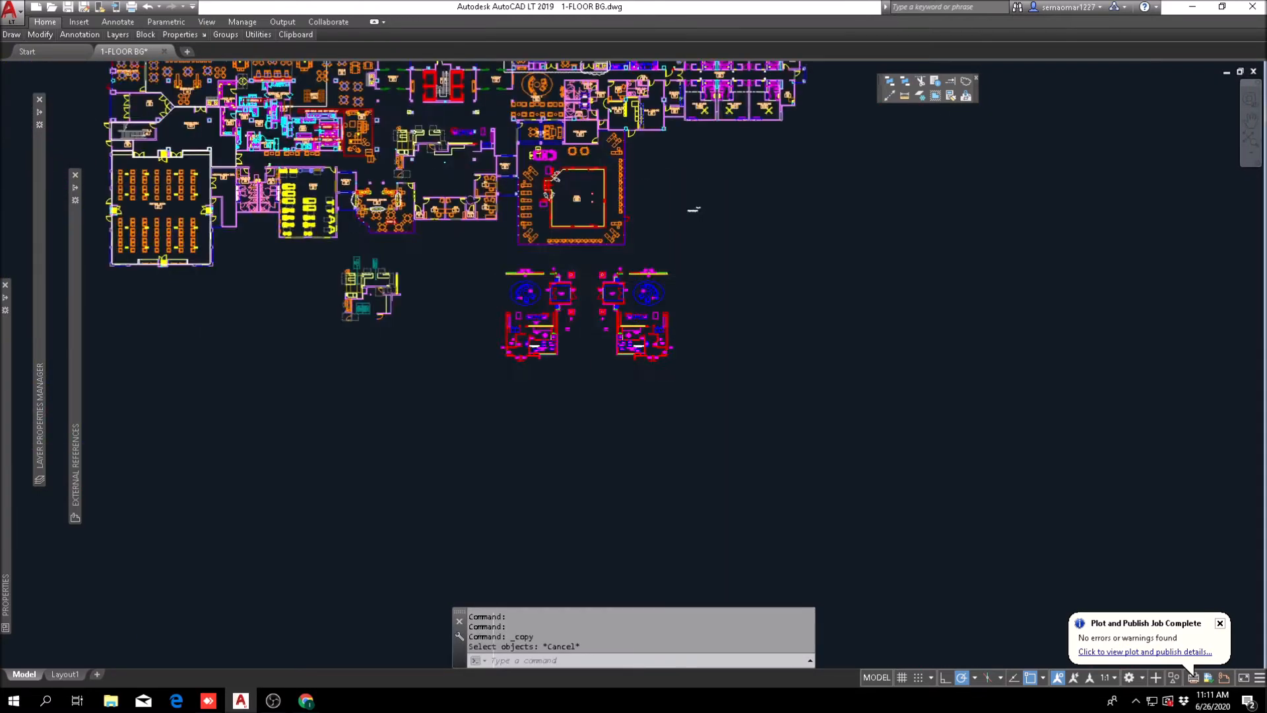
# Step: Examine Phone/Comm 15 and Workroom 14 in the original version of the floor plan
pyautogui.scroll(2, 254, 332)
pyautogui.moveTo(254, 332); pyautogui.dragTo(739, 368, button='middle')
pyautogui.scroll(9, 323, 290)
pyautogui.press('Escape')
pyautogui.moveTo(684, 262); pyautogui.dragTo(467, 282, button='middle')
pyautogui.scroll(3, 467, 282)
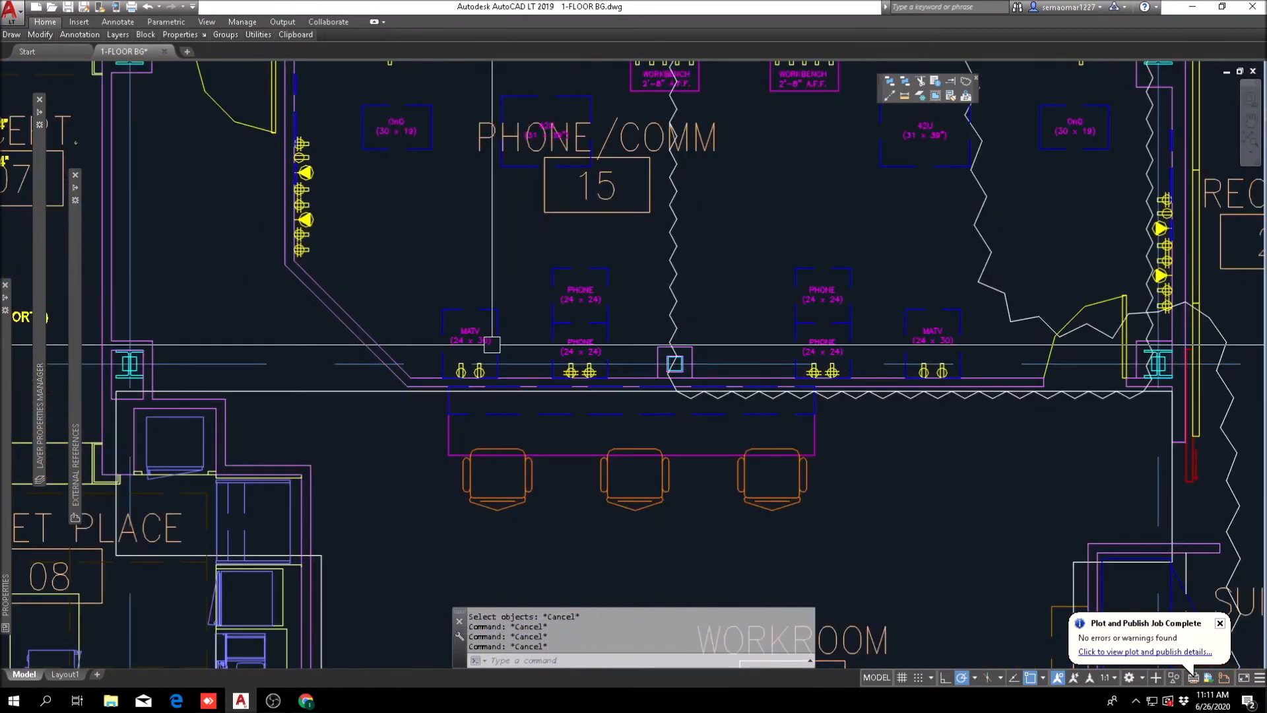
pyautogui.moveTo(492, 344); pyautogui.dragTo(304, 432, button='middle')
pyautogui.scroll(-3, 447, 381)
pyautogui.moveTo(477, 377); pyautogui.dragTo(540, 252, button='middle')
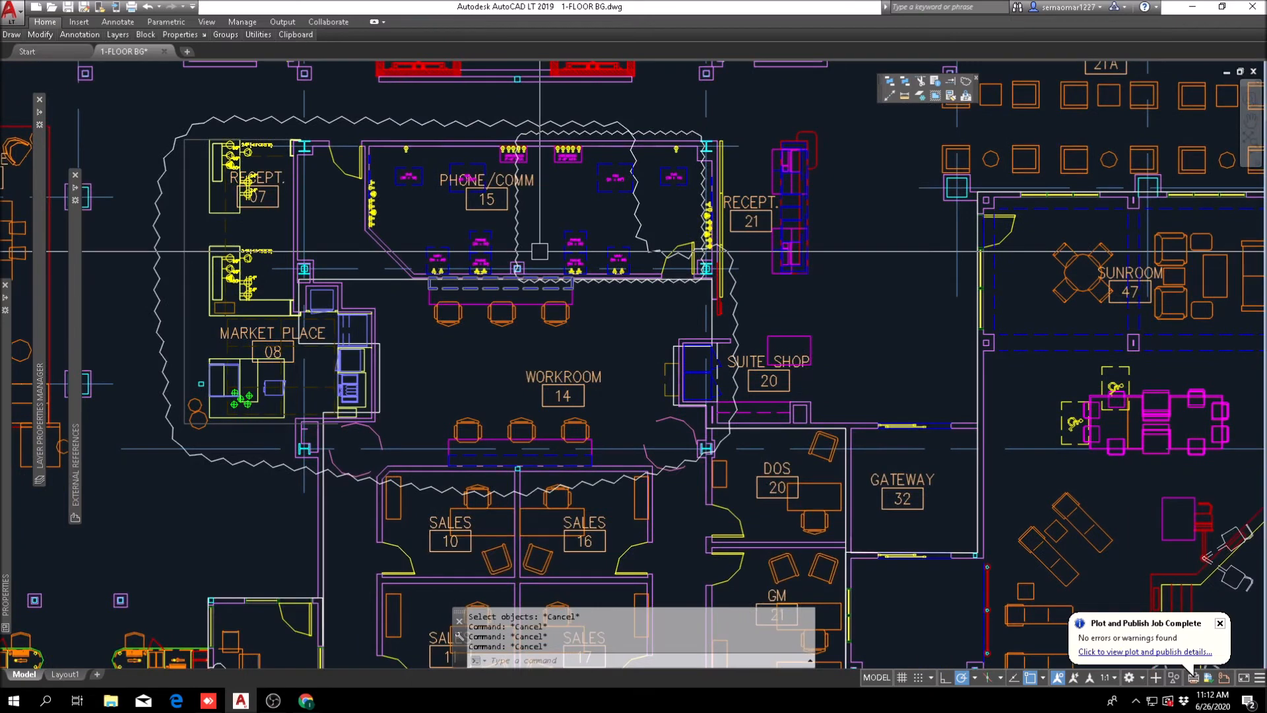
# Step: Copy the three chairs at the original Workroom 14 desk to the front of the revised plan's work counter
pyautogui.click(39, 34)
pyautogui.click(46, 66)
pyautogui.scroll(3, 528, 317)
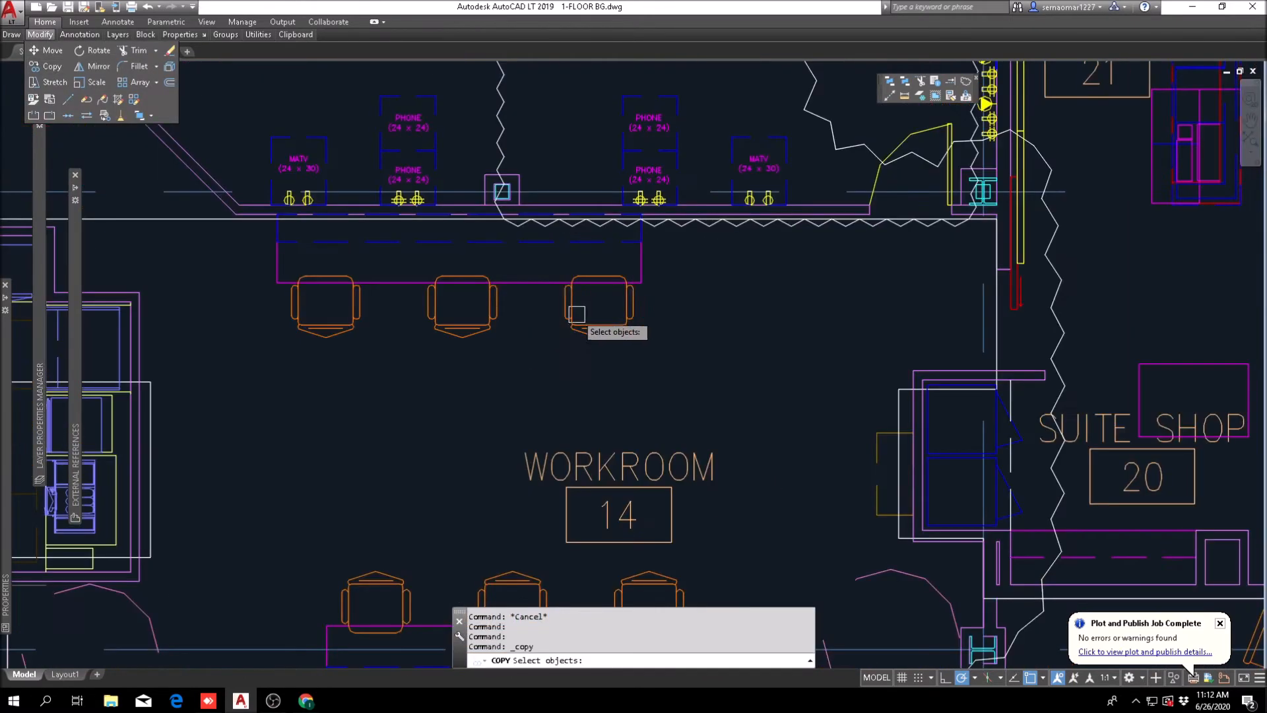
pyautogui.click(683, 305)
pyautogui.click(263, 379)
pyautogui.scroll(-2, 462, 374)
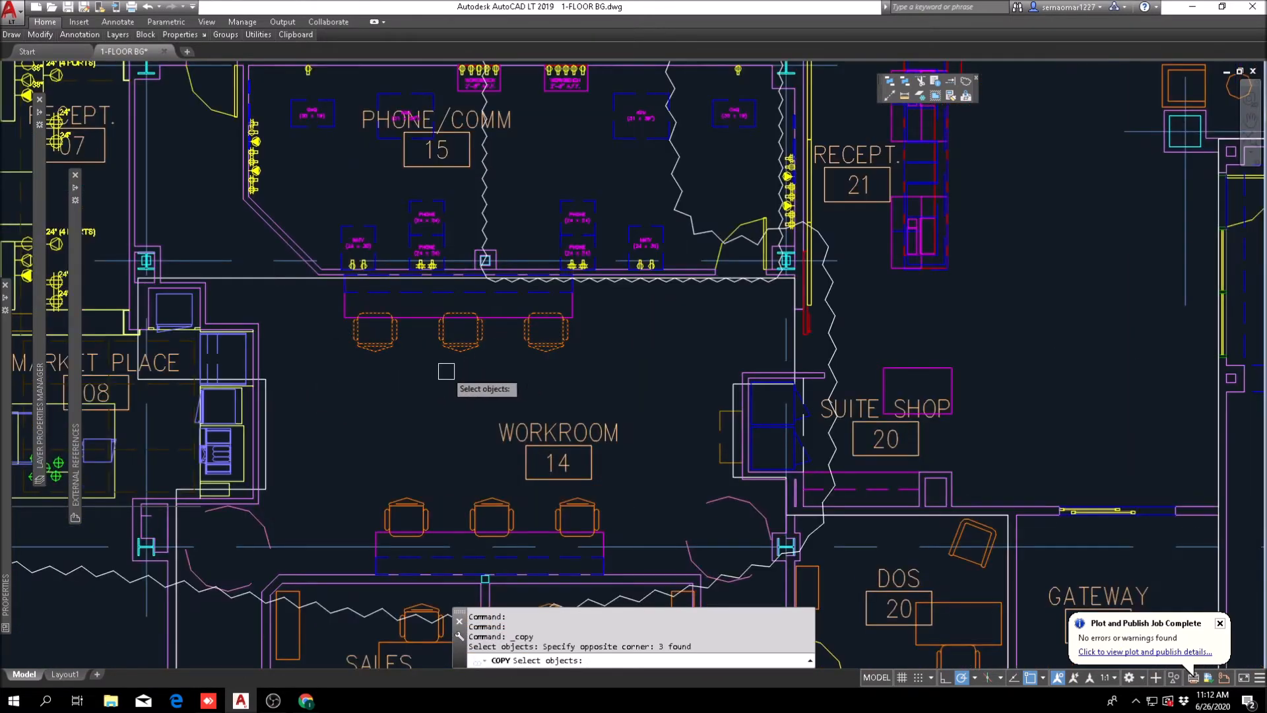
pyautogui.scroll(2, 586, 359)
pyautogui.scroll(-5, 603, 359)
pyautogui.scroll(3, 582, 341)
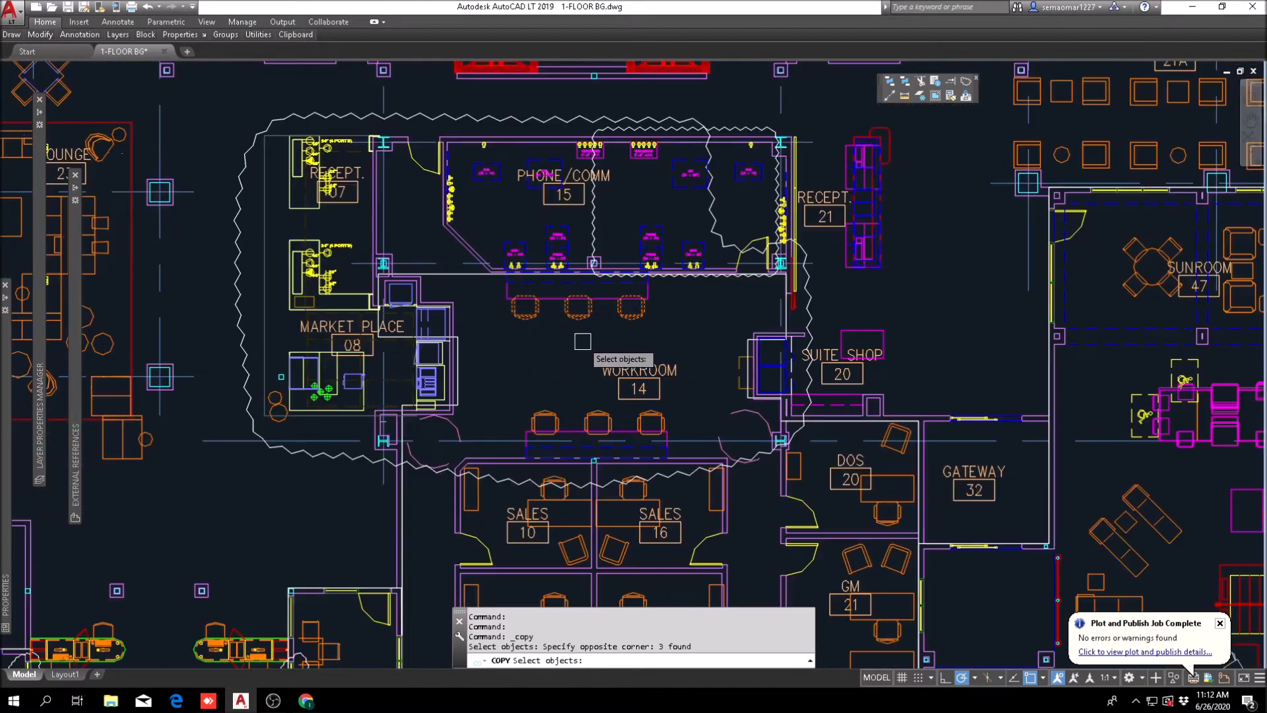
pyautogui.press('Return')
pyautogui.click(571, 447)
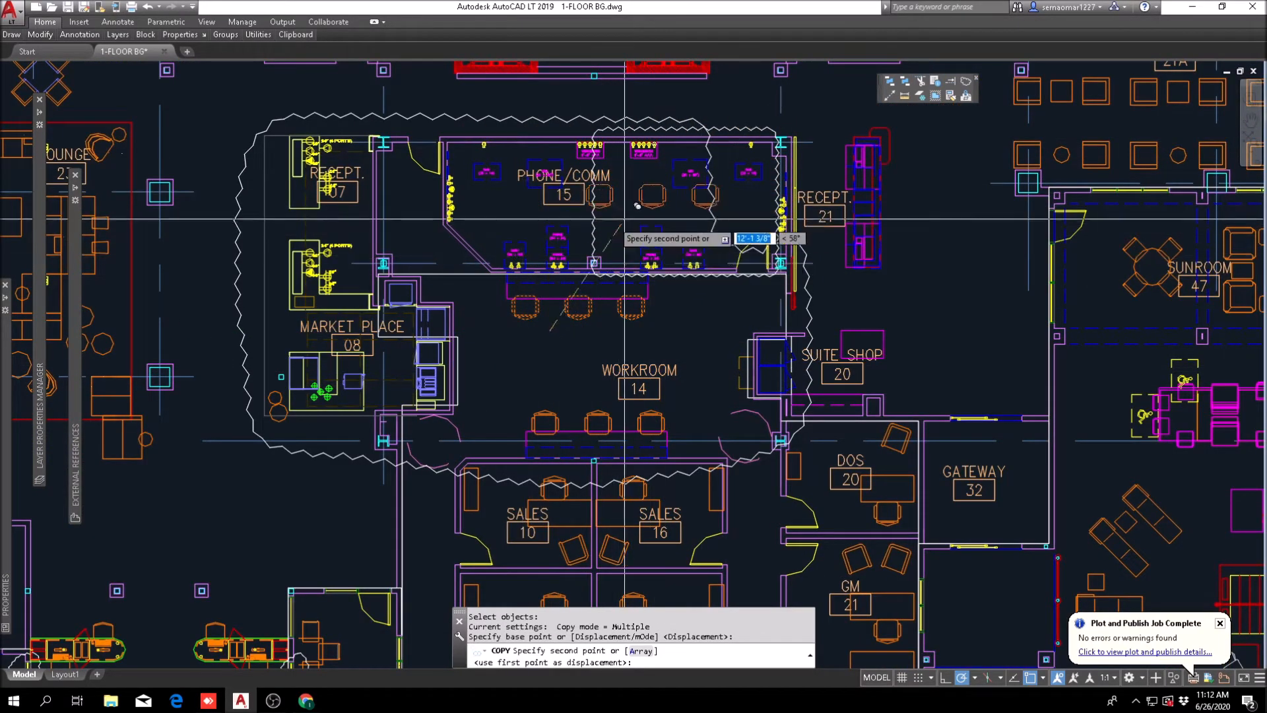
pyautogui.scroll(-6, 792, 330)
pyautogui.scroll(-2, 858, 363)
pyautogui.scroll(8, 547, 381)
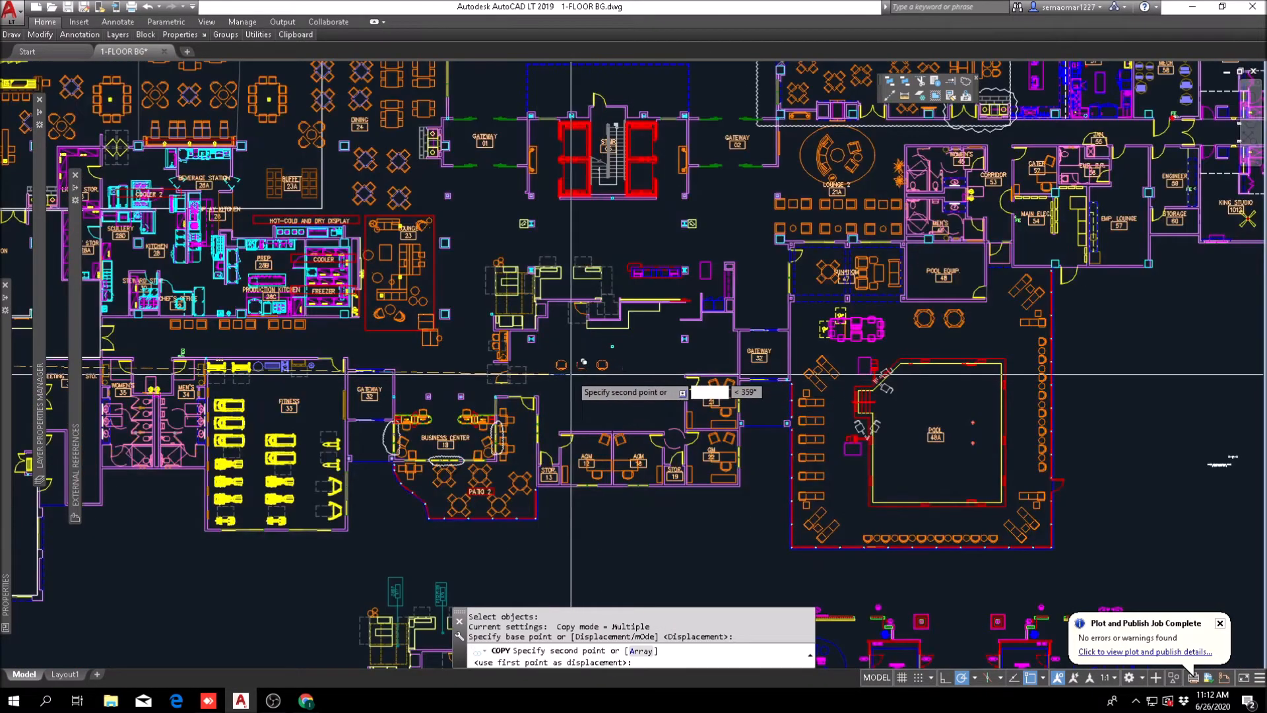
pyautogui.scroll(6, 574, 396)
pyautogui.scroll(3, 709, 271)
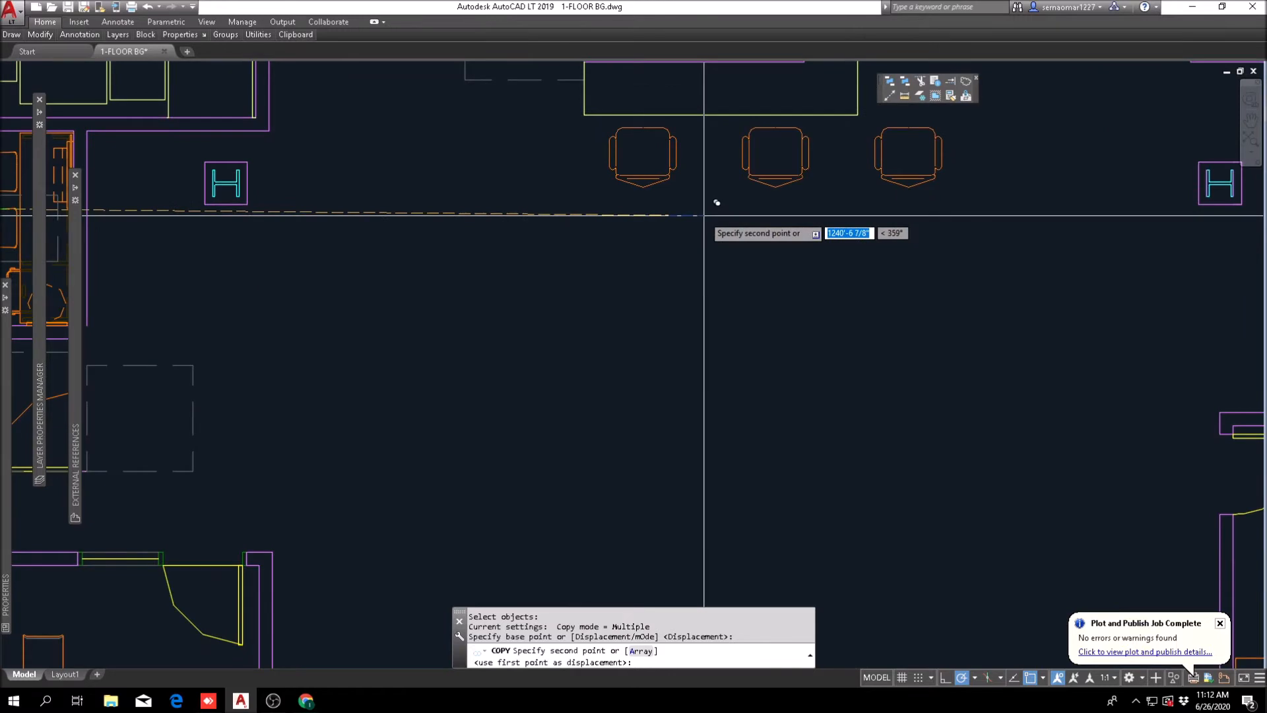
pyautogui.press('Escape')
# Step: Move the third copied chair up to the stepped-back section of the work counter
pyautogui.moveTo(886, 204)
pyautogui.mouseDown(button='middle')
pyautogui.moveTo(840, 249)
pyautogui.moveTo(648, 369)
pyautogui.mouseUp(button='middle')
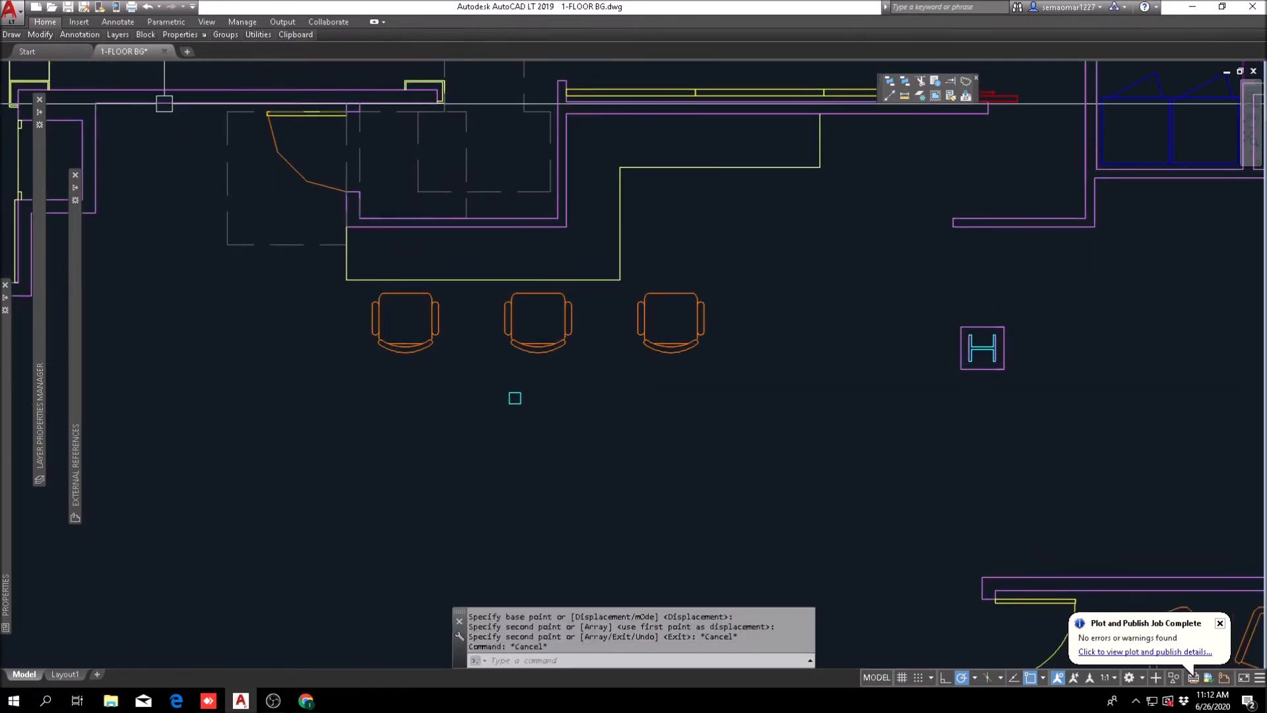
pyautogui.write('m')
pyautogui.press('Return')
pyautogui.click(741, 297)
pyautogui.click(694, 365)
pyautogui.press('Return')
pyautogui.click(757, 436)
pyautogui.click(811, 321)
pyautogui.press('Escape')
# Step: Copy the blue equipment outline tagged 1 beside Comp./Telecom Room 111 in the reference plan into the workroom near Gateway 32
pyautogui.scroll(-6, 666, 298)
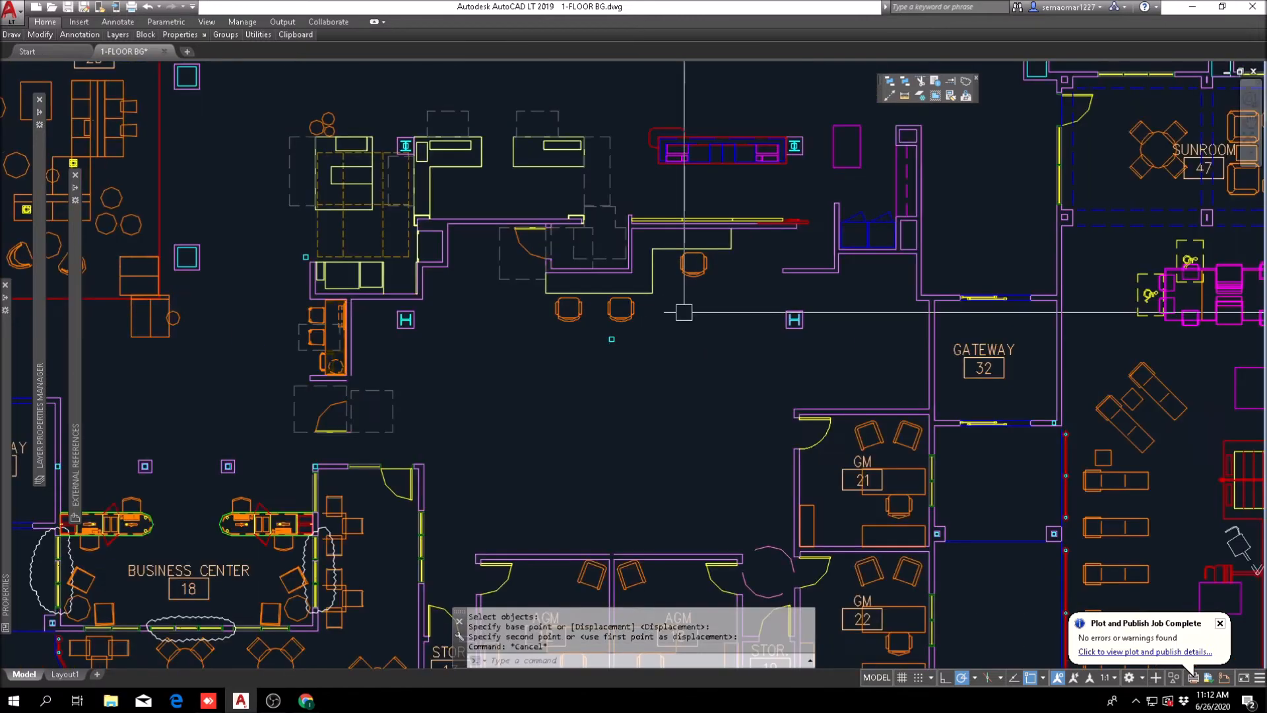
pyautogui.scroll(-6, 623, 436)
pyautogui.moveTo(40, 34)
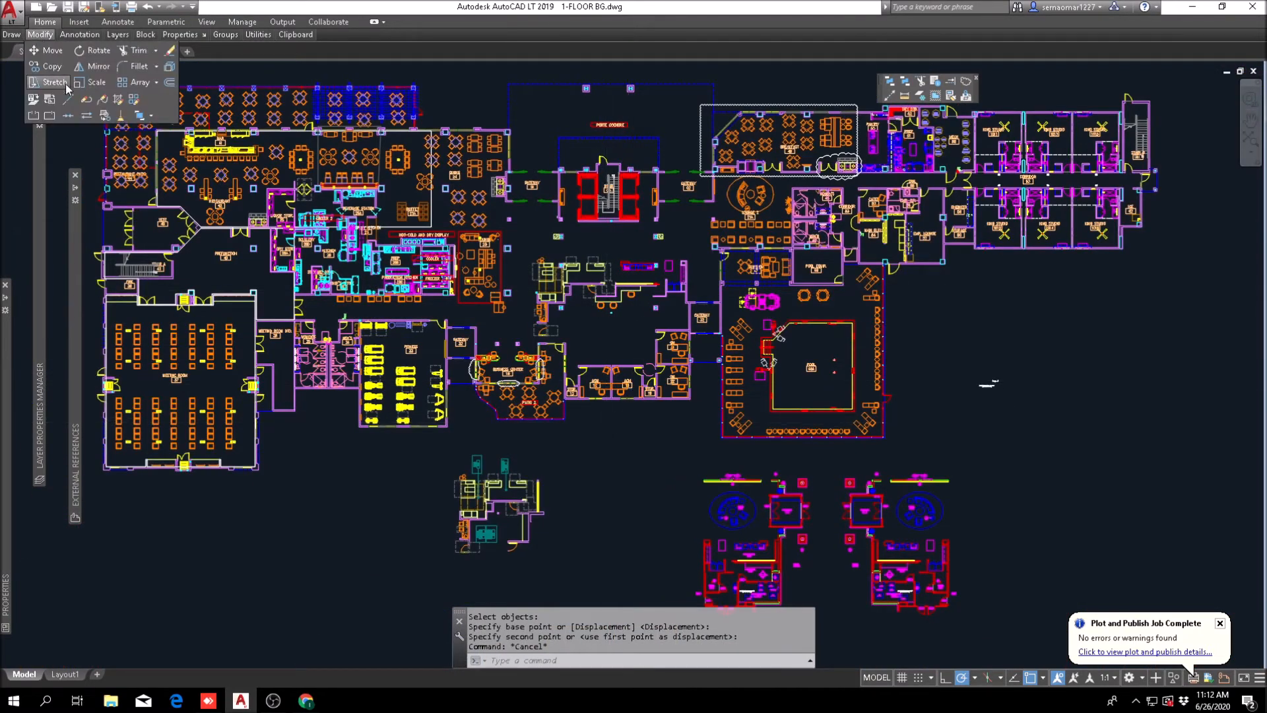
pyautogui.click(46, 66)
pyautogui.scroll(10, 693, 487)
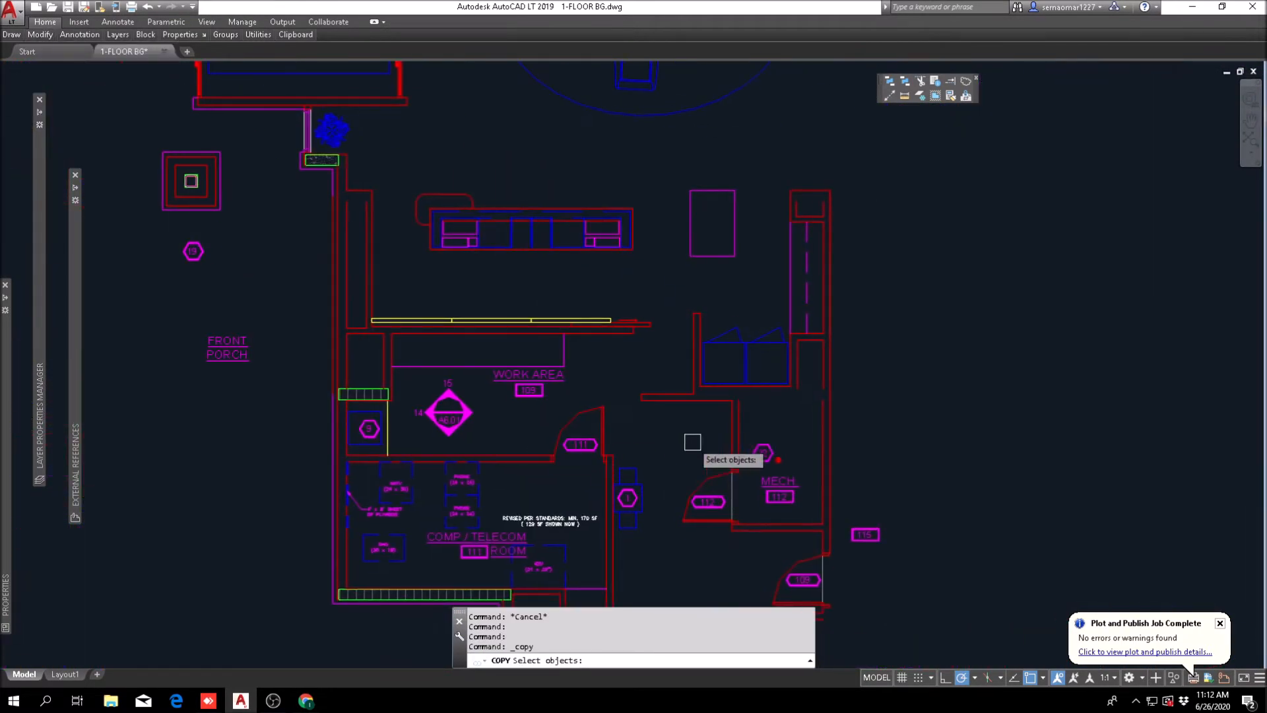
pyautogui.click(630, 393)
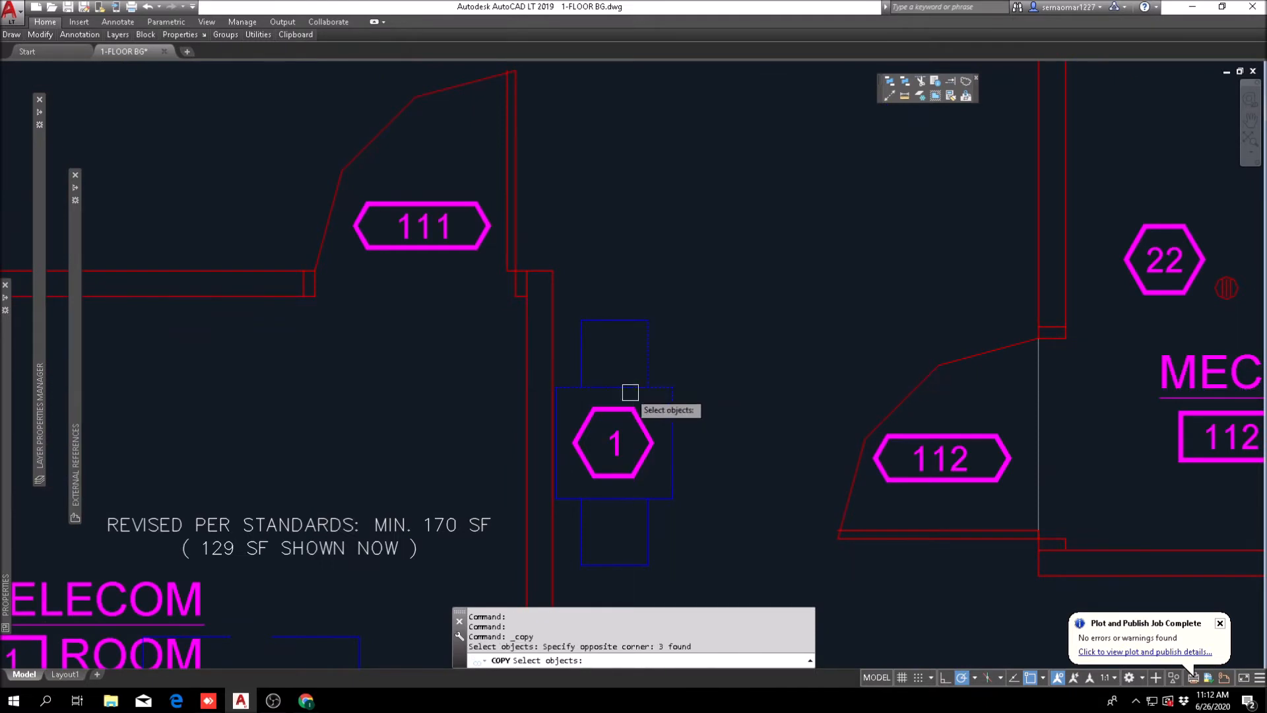
pyautogui.click(676, 493)
pyautogui.click(566, 573)
pyautogui.scroll(6, 560, 411)
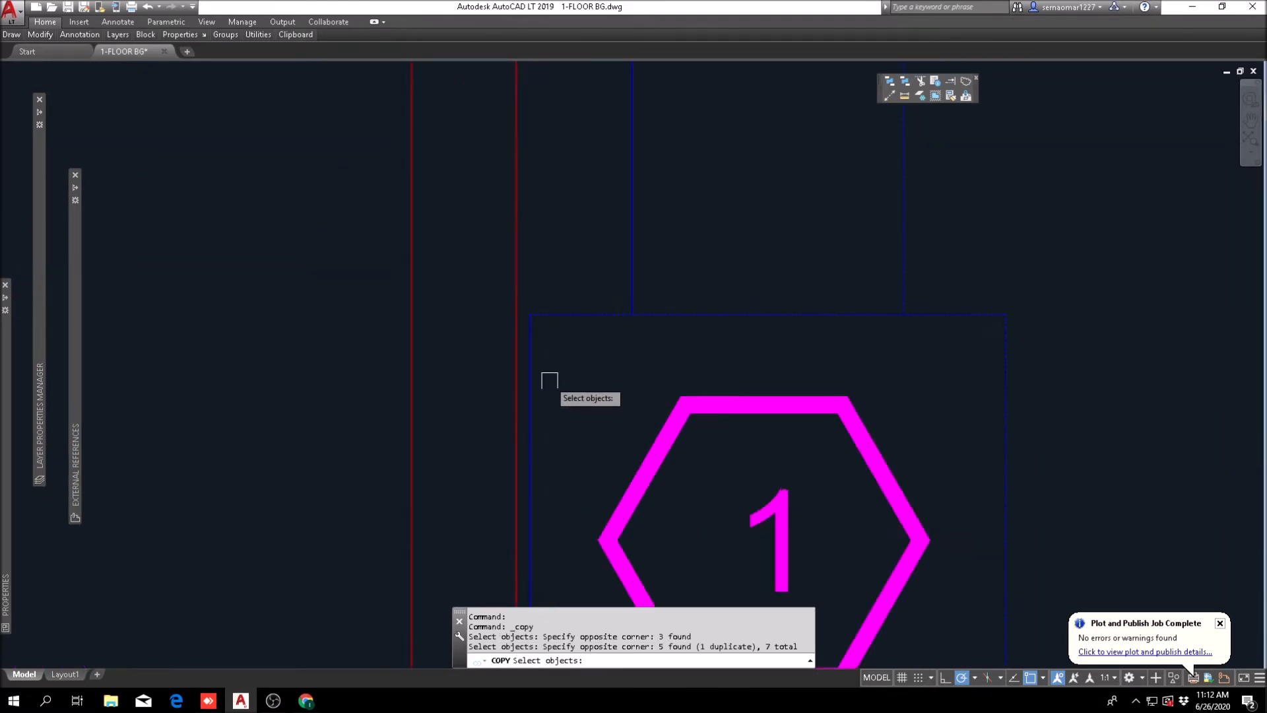
pyautogui.scroll(-6, 522, 345)
pyautogui.scroll(4, 601, 295)
pyautogui.click(684, 190)
pyautogui.click(519, 325)
pyautogui.scroll(-8, 522, 335)
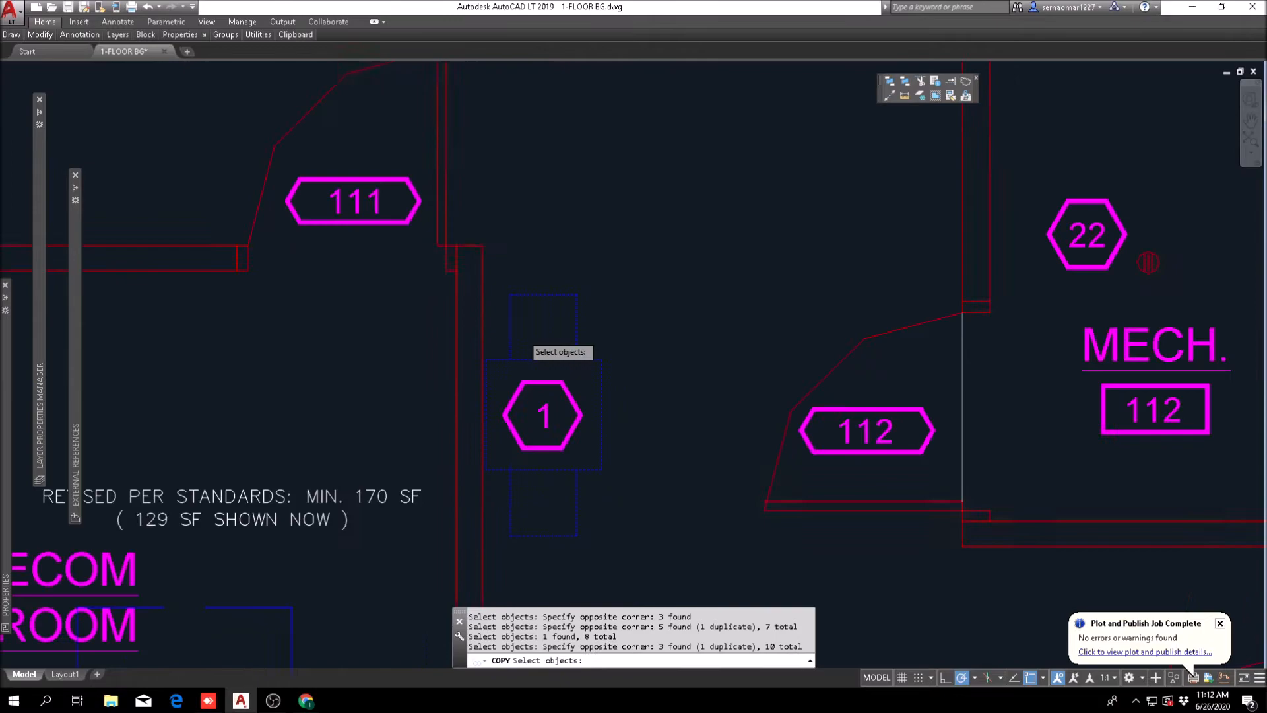
pyautogui.press('Return')
pyautogui.click(527, 335)
pyautogui.scroll(-7, 522, 335)
pyautogui.scroll(7, 471, 334)
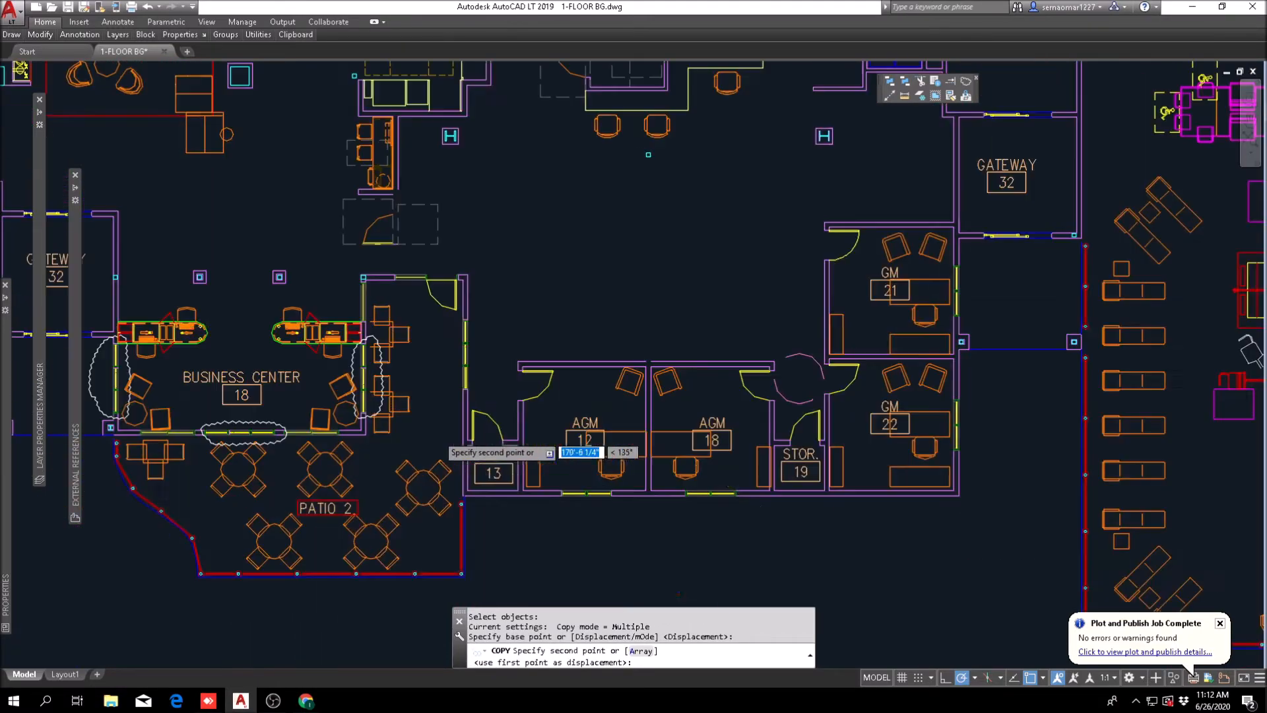
pyautogui.moveTo(718, 190); pyautogui.dragTo(568, 285, button='middle')
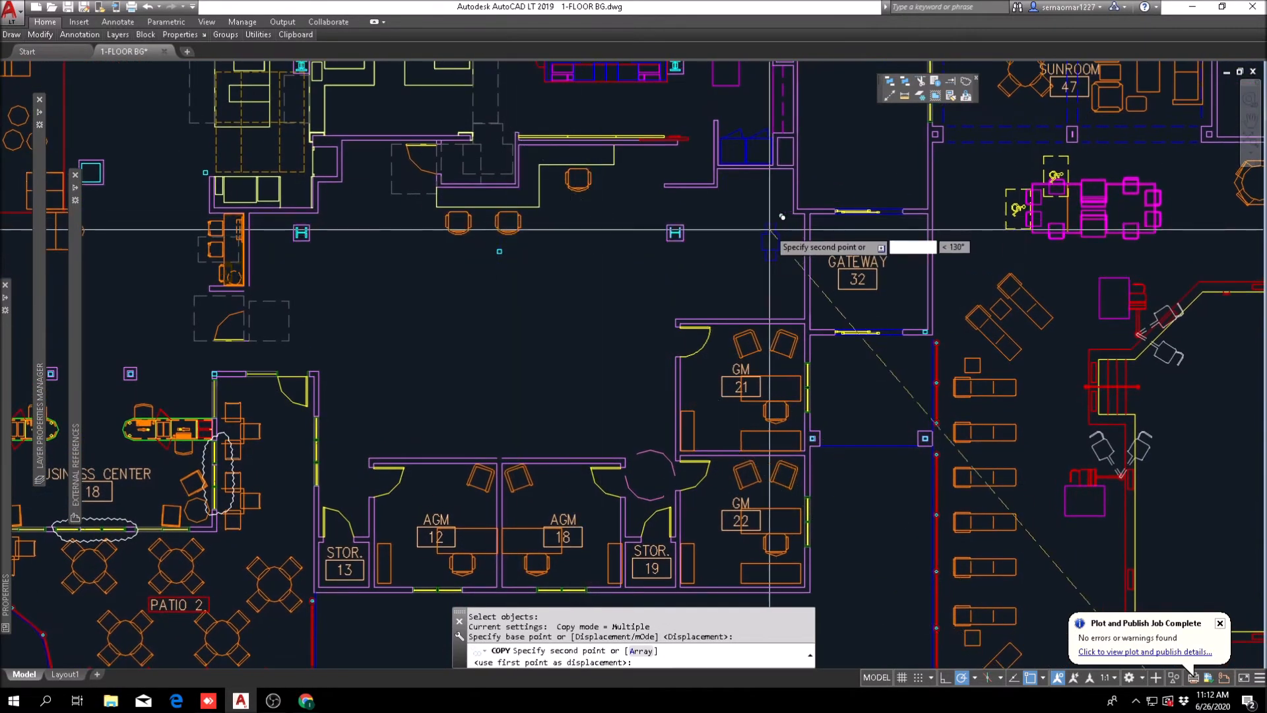
pyautogui.scroll(4, 753, 242)
pyautogui.scroll(-4, 772, 215)
pyautogui.scroll(4, 776, 192)
pyautogui.click(759, 173)
pyautogui.press('Escape')
pyautogui.press('Escape')
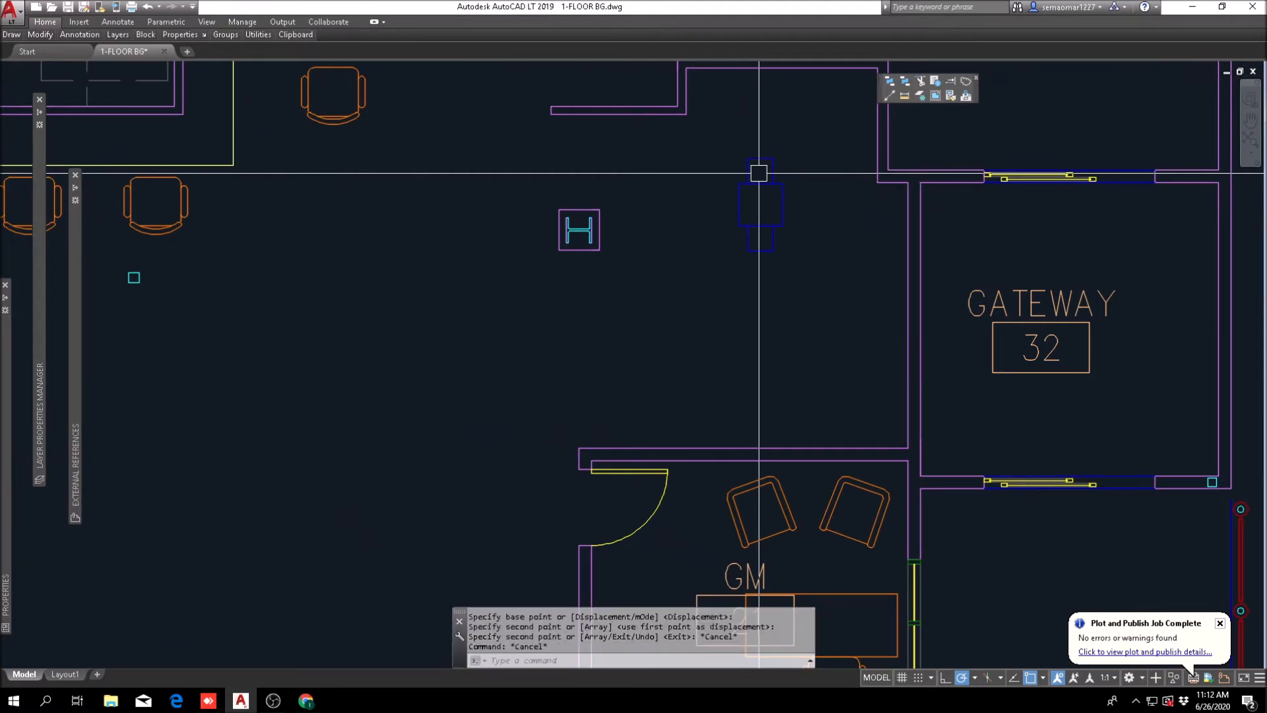
# Step: Rotate the copied blue equipment outline a quarter turn so that it lies horizontally
pyautogui.write('ro')
pyautogui.press('space')
pyautogui.click(786, 130)
pyautogui.click(721, 285)
pyautogui.scroll(2, 759, 245)
pyautogui.press('space')
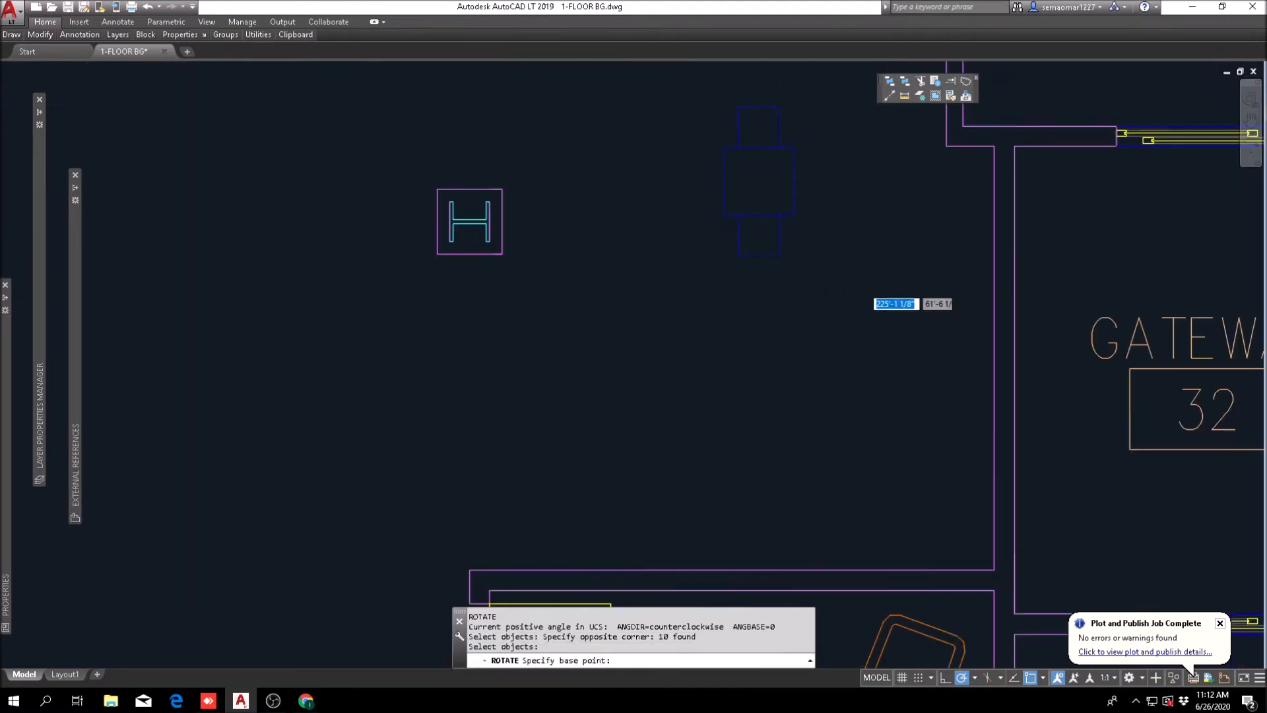
pyautogui.click(785, 285)
pyautogui.click(787, 319)
# Step: Move the rotated equipment outline up against the workroom wall beneath the blue double unit
pyautogui.write('m')
pyautogui.press('space')
pyautogui.scroll(-3, 825, 320)
pyautogui.write('p')
pyautogui.press('space')
pyautogui.press('space')
pyautogui.click(805, 330)
pyautogui.press('Escape')
# Step: Offset the workroom wall line beside Gateway 32 by 24 inches into the workroom for a counter front
pyautogui.moveTo(871, 251); pyautogui.dragTo(614, 311, button='middle')
pyautogui.write('o')
pyautogui.press('space')
pyautogui.write('24')
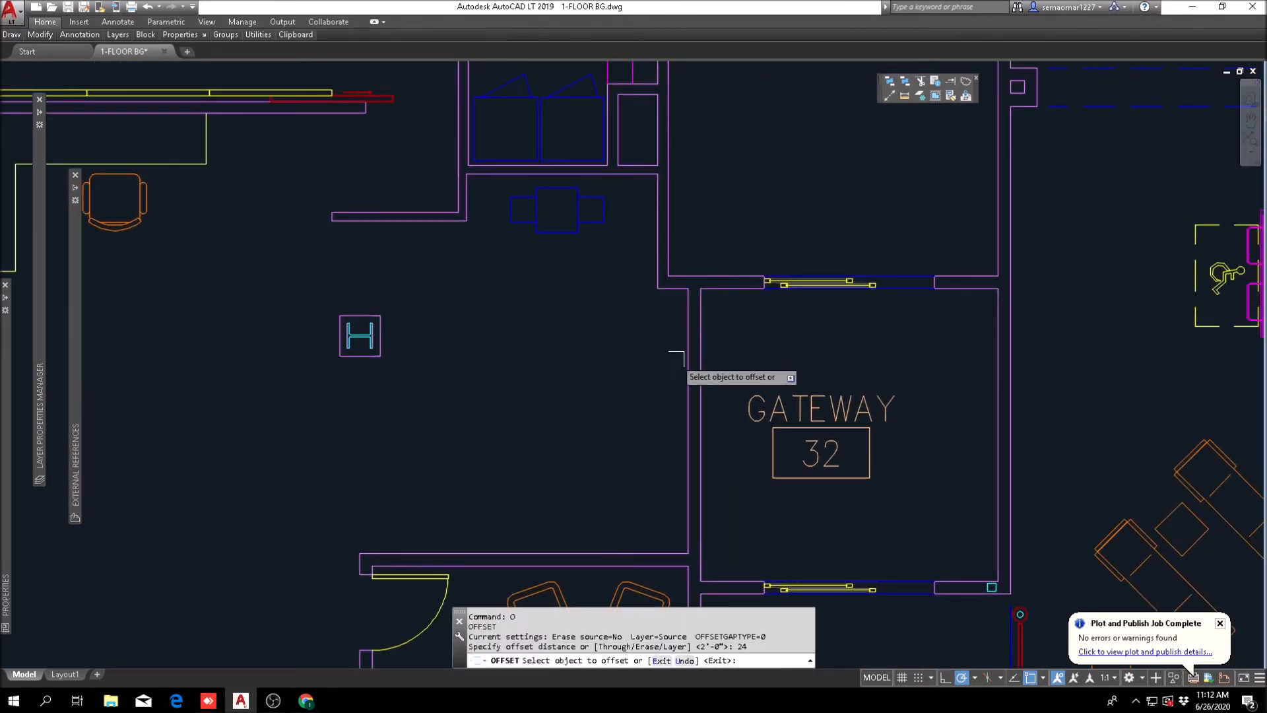
pyautogui.click(681, 365)
pyautogui.click(620, 370)
pyautogui.press('Escape')
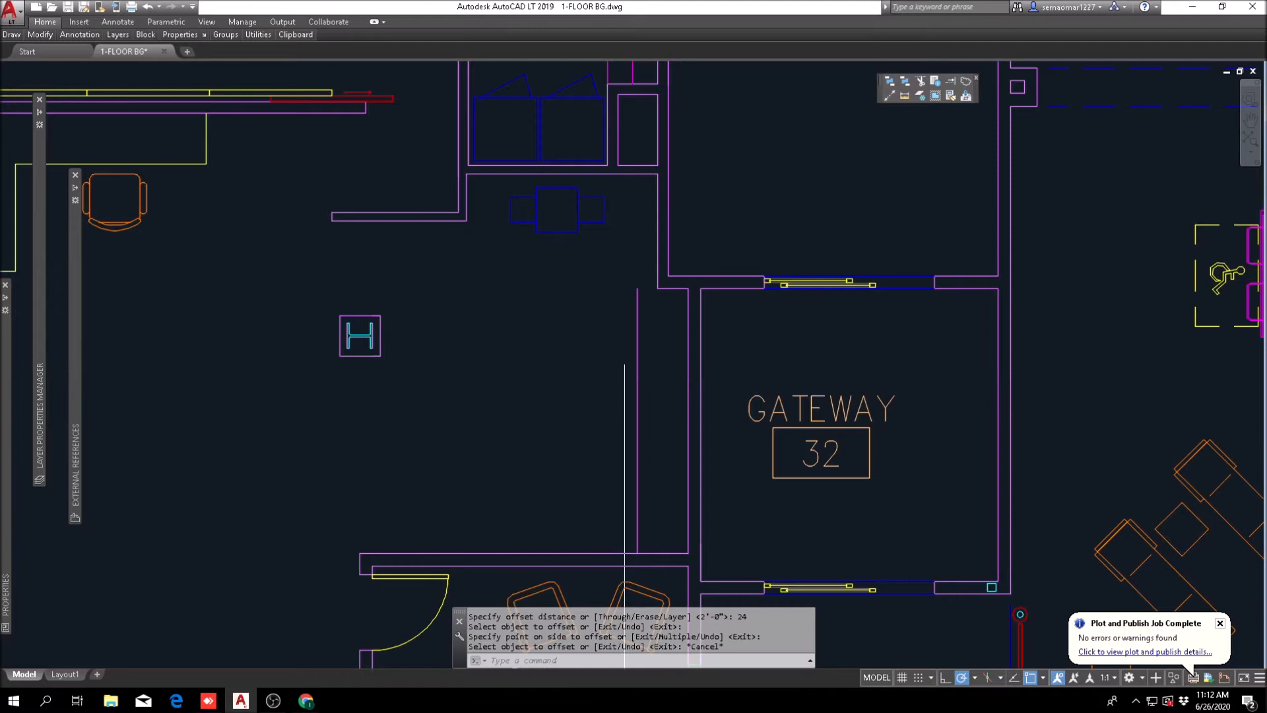
# Step: Draw a horizontal line from the wall corner to the new offset line to close the counter's upper end
pyautogui.scroll(5, 624, 356)
pyautogui.write('l')
pyautogui.press('space')
pyautogui.click(669, 313)
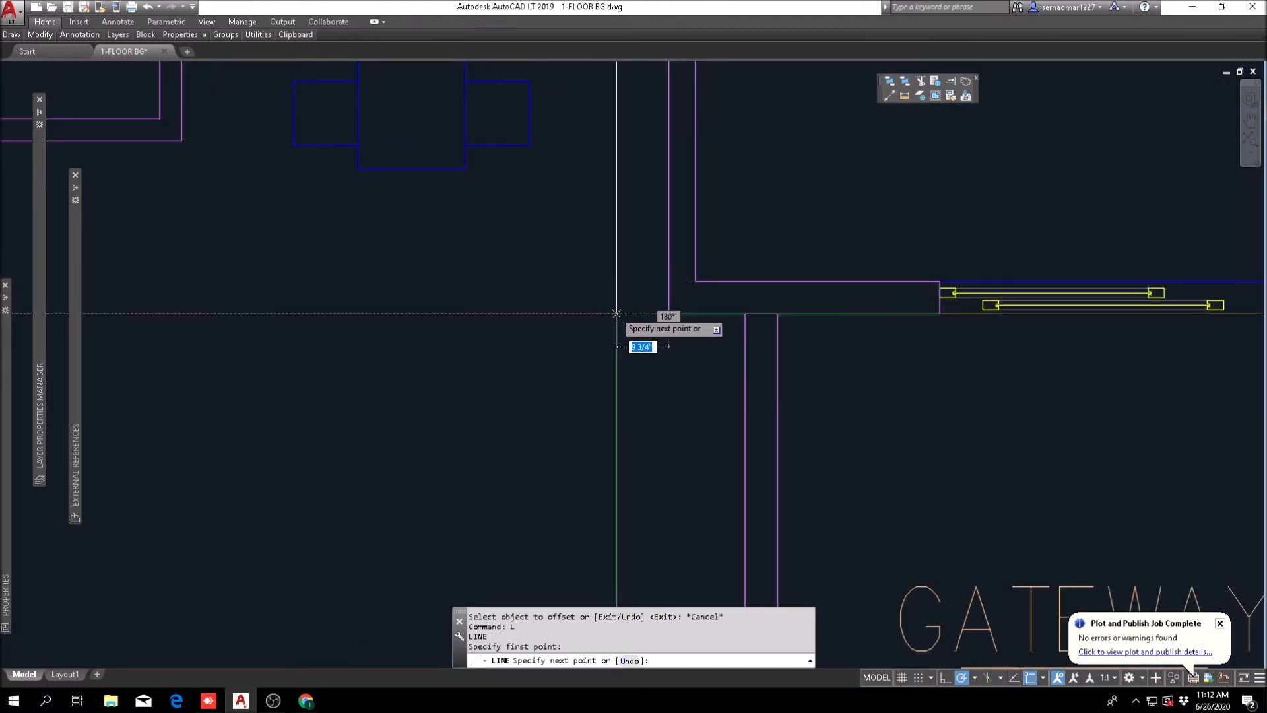
pyautogui.press('Escape')
pyautogui.press('Escape')
# Step: Match the counter lines beside Gateway 32 to the properties of the existing work counter
pyautogui.click(950, 96)
pyautogui.scroll(-6, 752, 223)
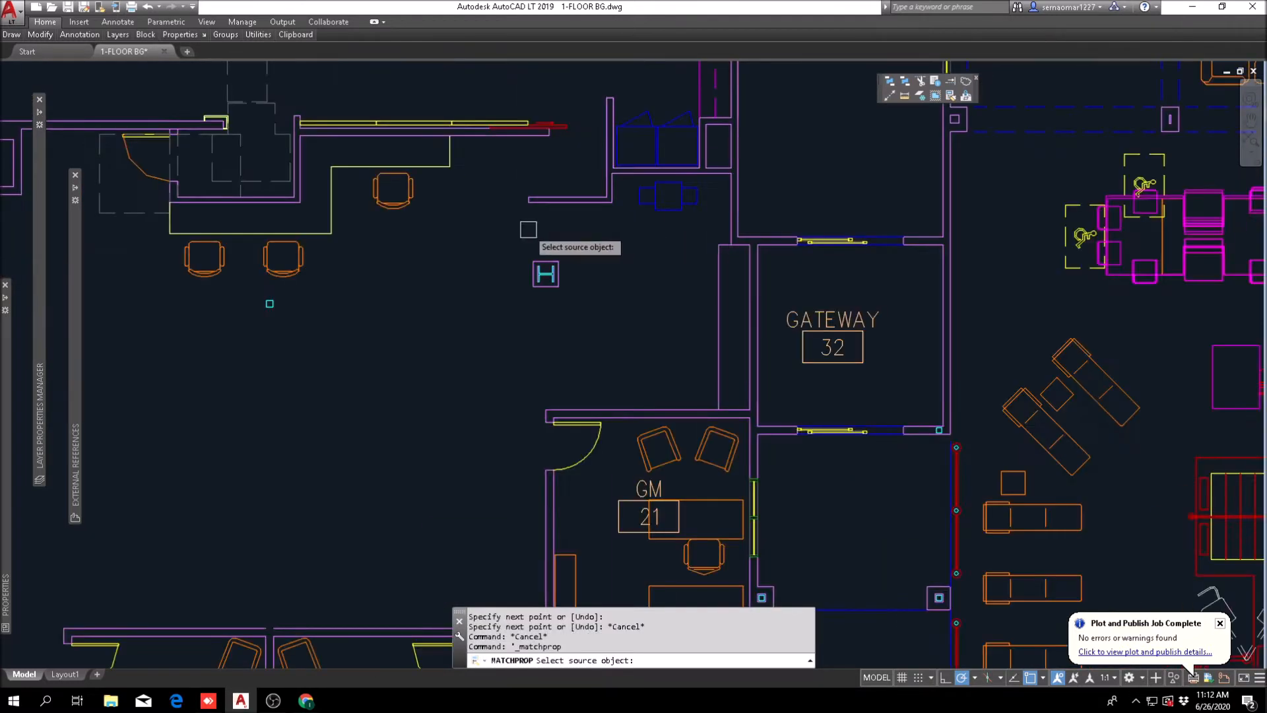
pyautogui.scroll(4, 726, 262)
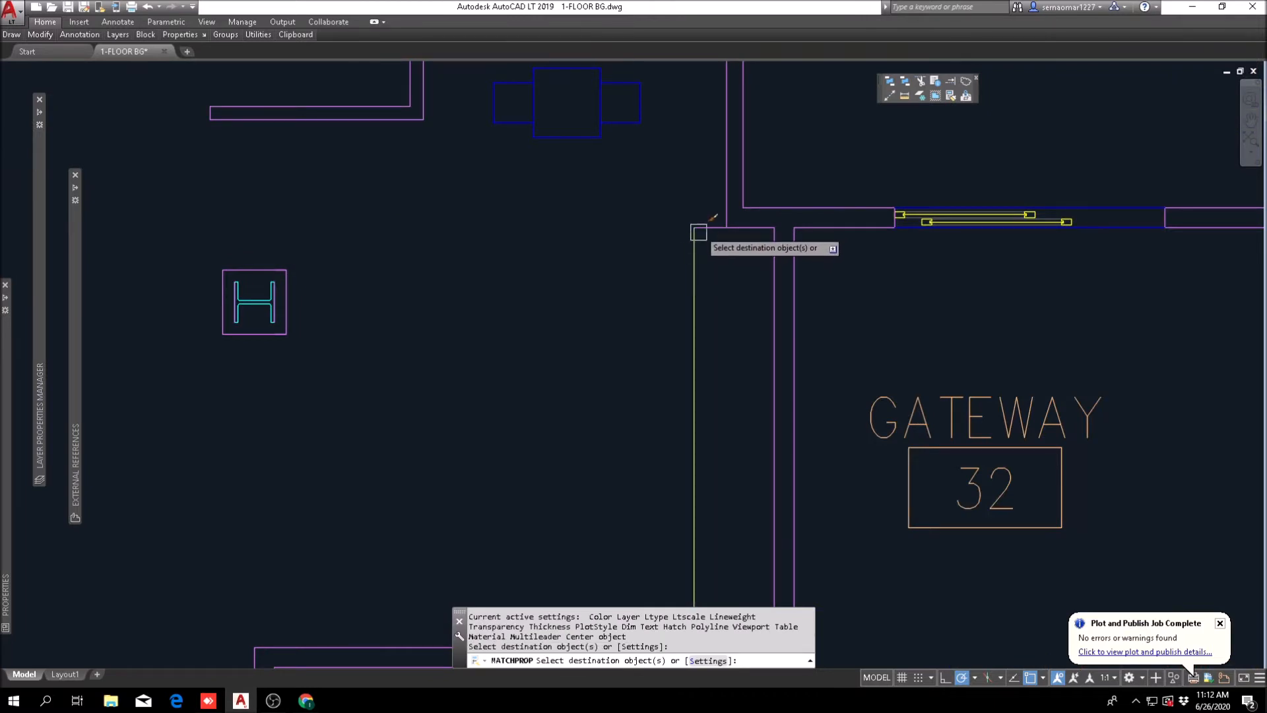
pyautogui.scroll(-6, 676, 236)
pyautogui.press('Escape')
pyautogui.scroll(6, 522, 344)
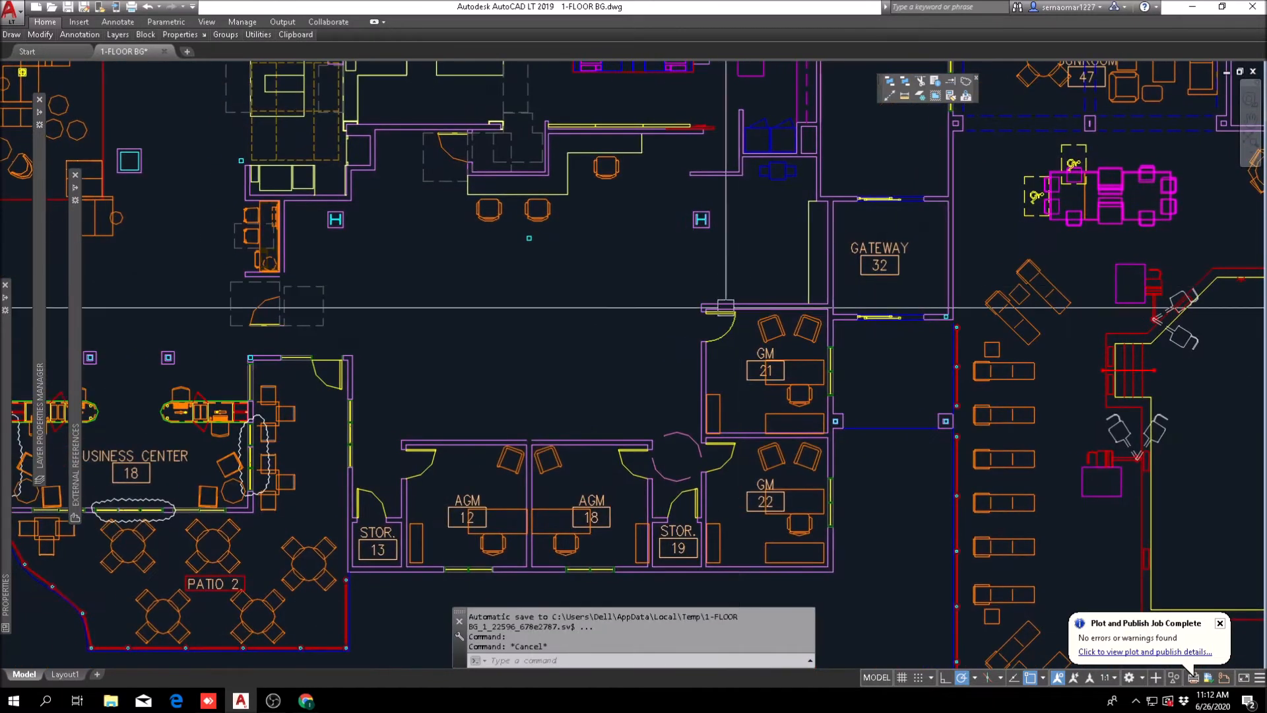
pyautogui.scroll(2, 529, 415)
pyautogui.click(532, 418)
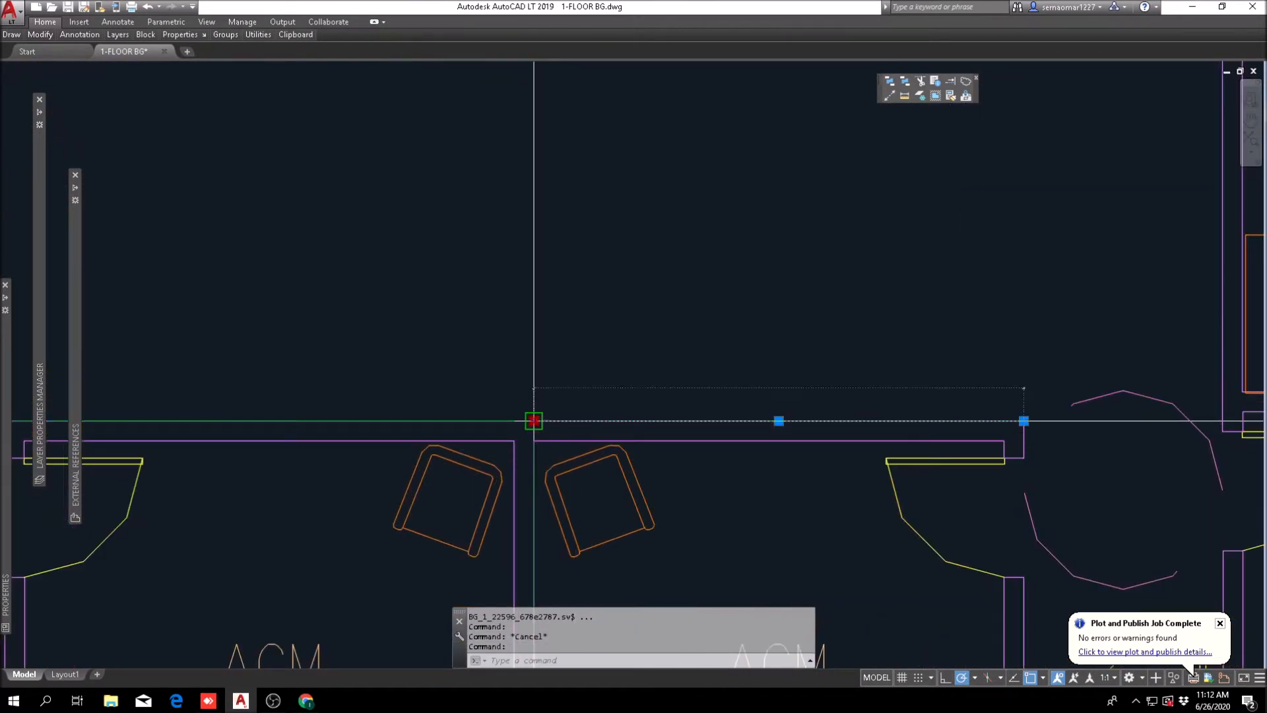
pyautogui.press('Escape')
pyautogui.press('Escape')
pyautogui.scroll(-5, 726, 330)
pyautogui.scroll(4, 730, 418)
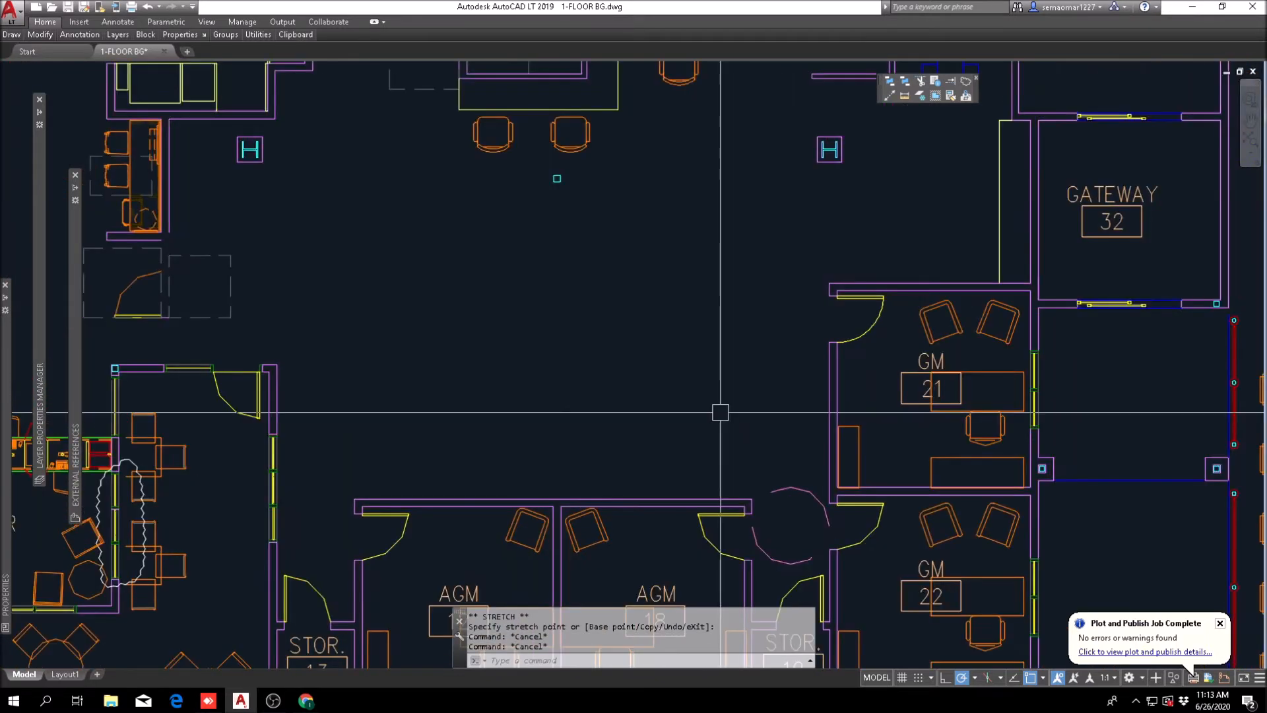
pyautogui.write('o')
pyautogui.press('Return')
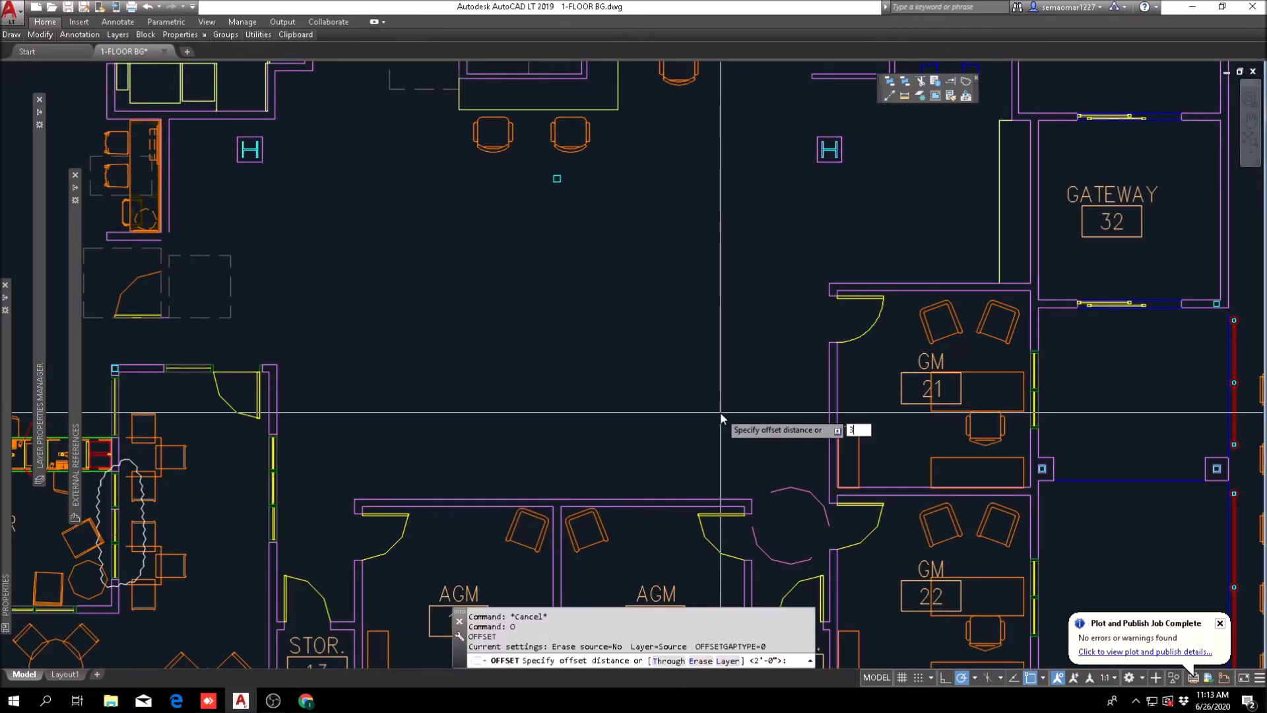
pyautogui.press('Escape')
# Step: Offset the upper wall line of AGM 18 by 24 inches into the workroom
pyautogui.write('o')
pyautogui.press('Return')
pyautogui.write('24')
pyautogui.press('Return')
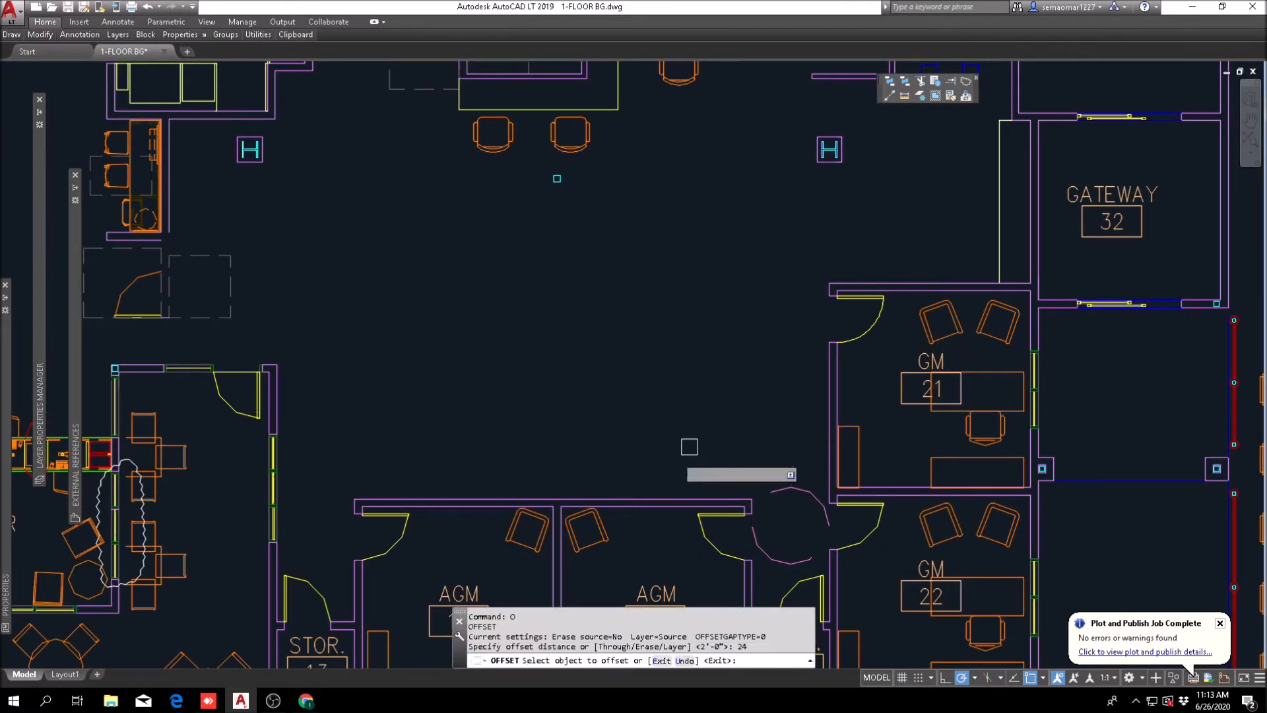
pyautogui.click(568, 498)
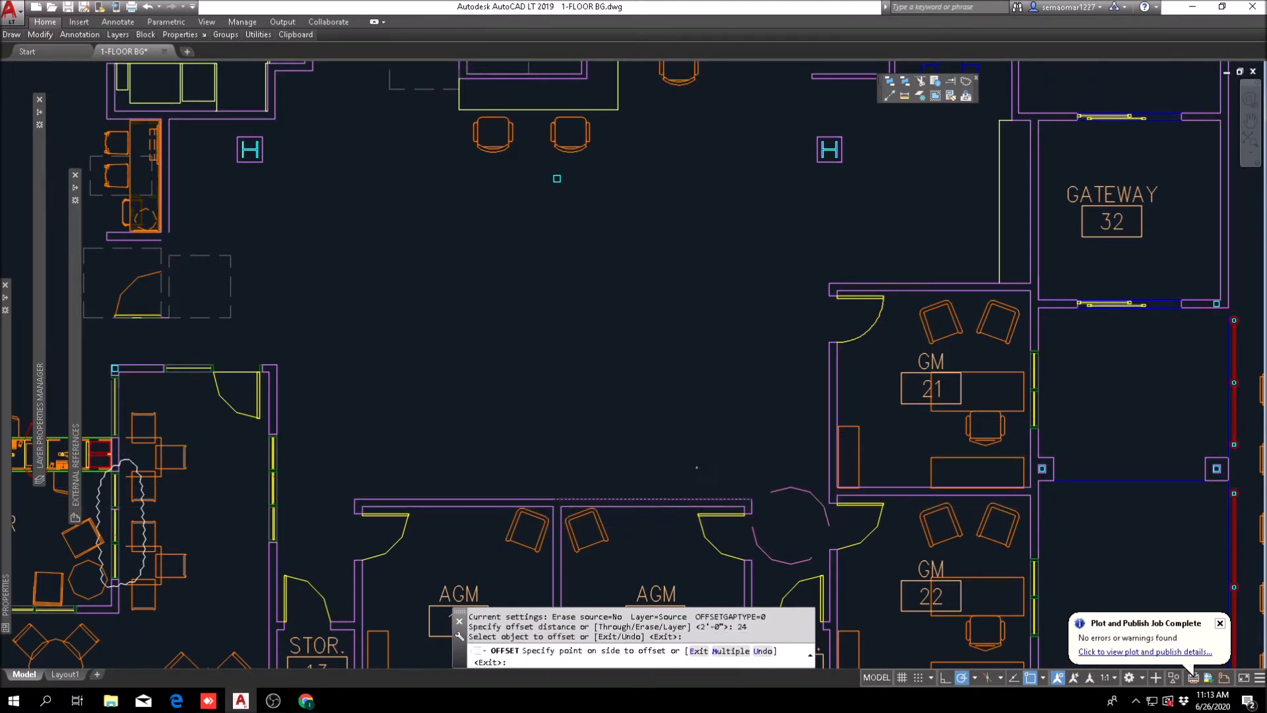
pyautogui.click(701, 426)
pyautogui.press('Escape')
pyautogui.press('Escape')
pyautogui.press('Escape')
# Step: Draw short vertical lines up from the outer wall corners of AGM 18 and AGM 12 as counter ends
pyautogui.write('l')
pyautogui.press('Return')
pyautogui.scroll(2, 750, 495)
pyautogui.click(753, 501)
pyautogui.click(755, 455)
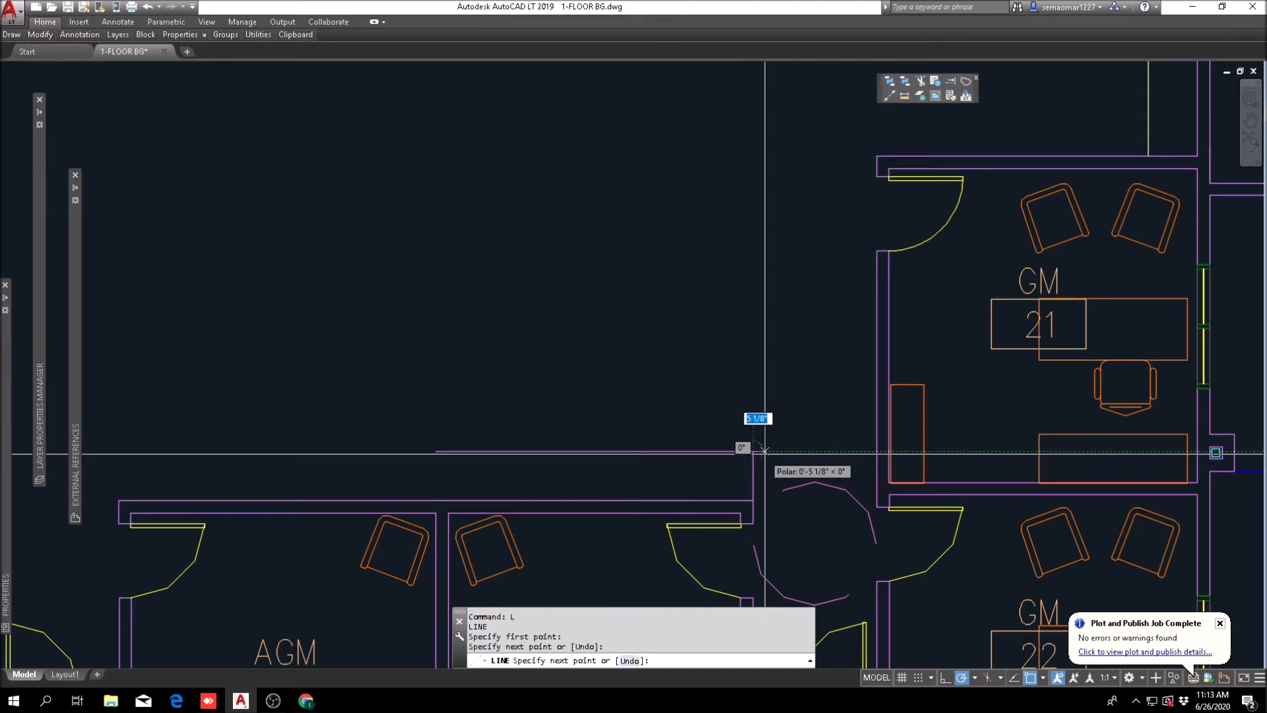
pyautogui.press('Escape')
pyautogui.scroll(-2, 686, 453)
pyautogui.scroll(4, 313, 464)
pyautogui.press('Return')
pyautogui.click(350, 511)
pyautogui.press('Escape')
# Step: Fillet the offset line with the end line at AGM 12 to complete the counter outline across both AGM offices
pyautogui.write('f')
pyautogui.press('space')
pyautogui.click(352, 471)
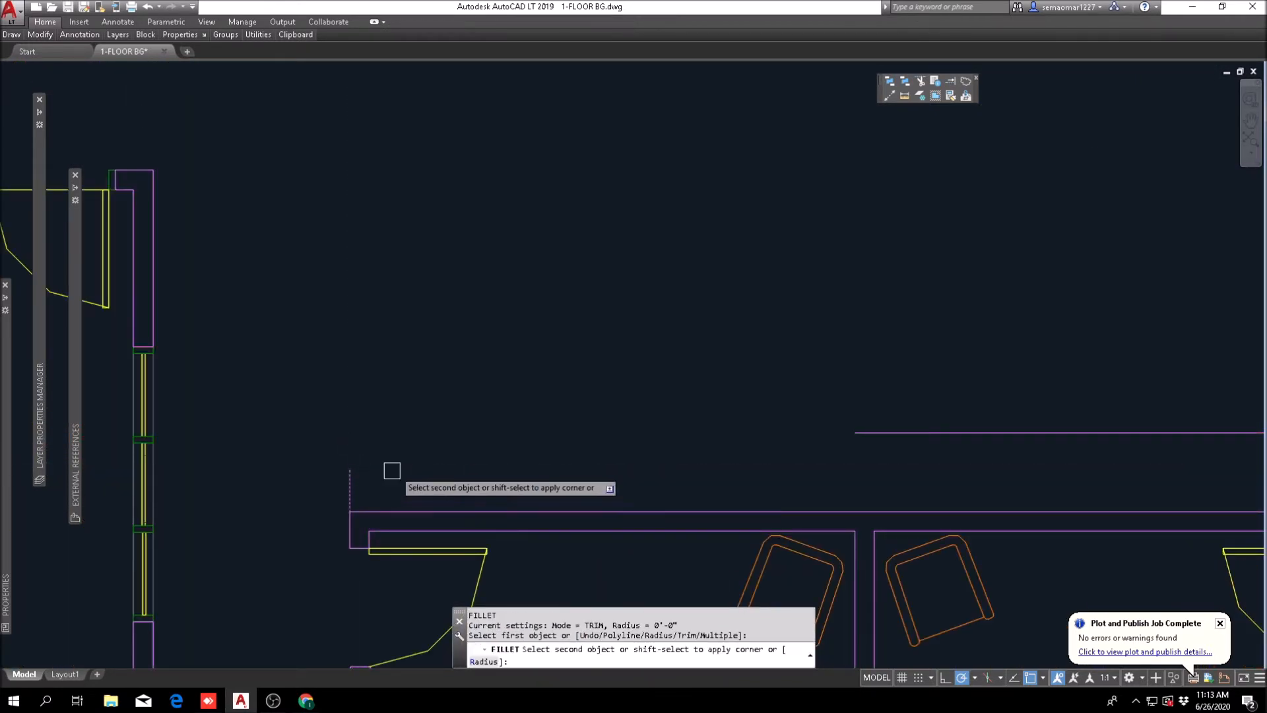
pyautogui.press('Escape')
# Step: Match the new counter outline above AGM 12 and AGM 18 to the properties of the existing work counter
pyautogui.scroll(-5, 836, 402)
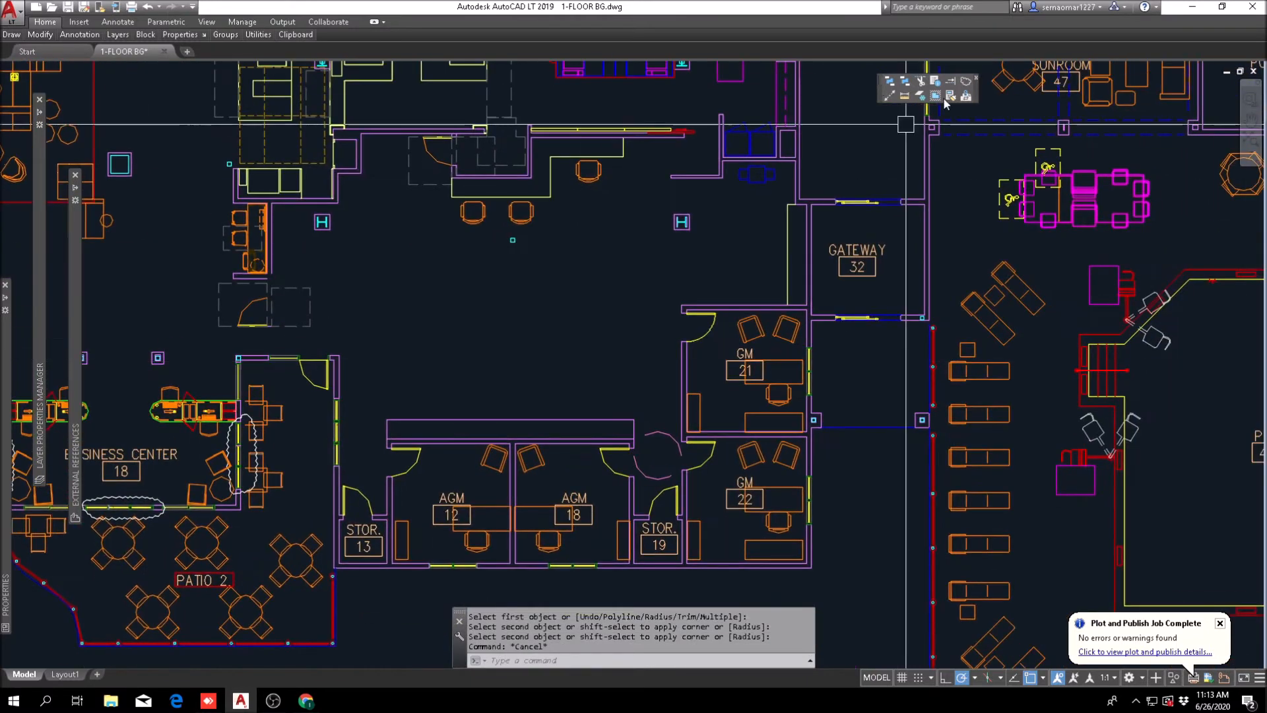
pyautogui.click(965, 96)
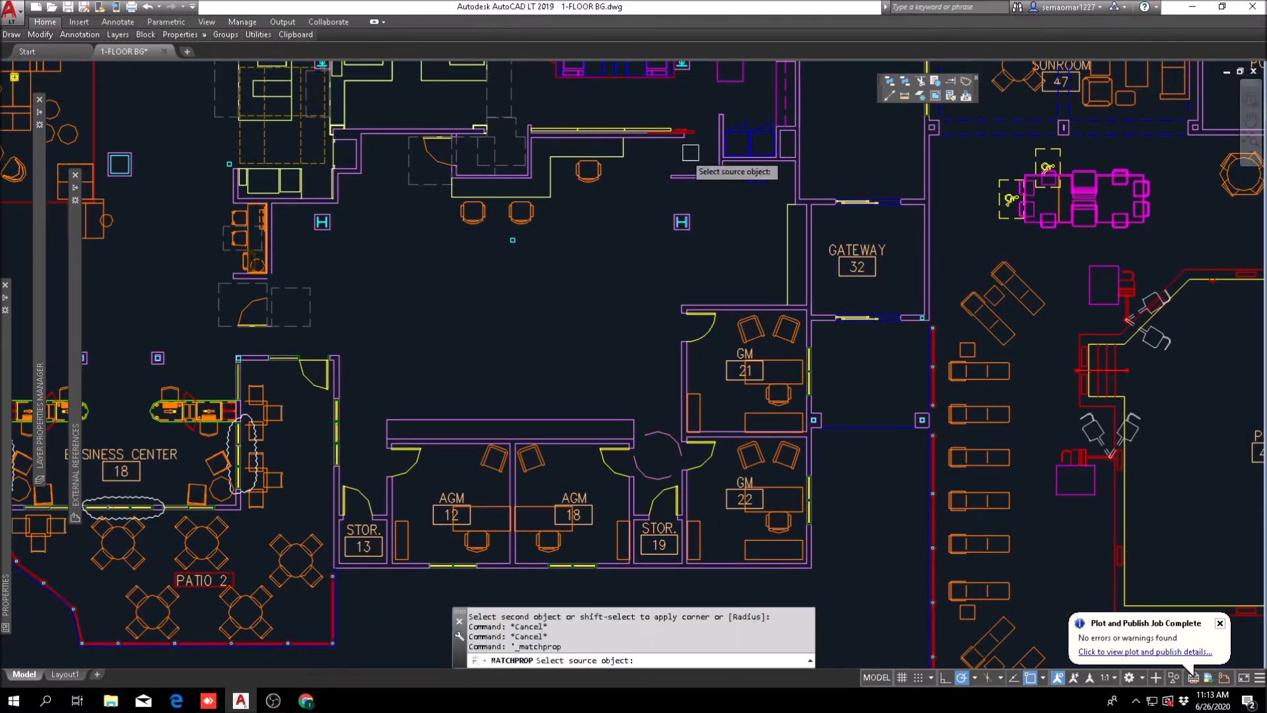
pyautogui.click(551, 192)
pyautogui.scroll(4, 613, 401)
pyautogui.click(697, 413)
pyautogui.scroll(-4, 521, 443)
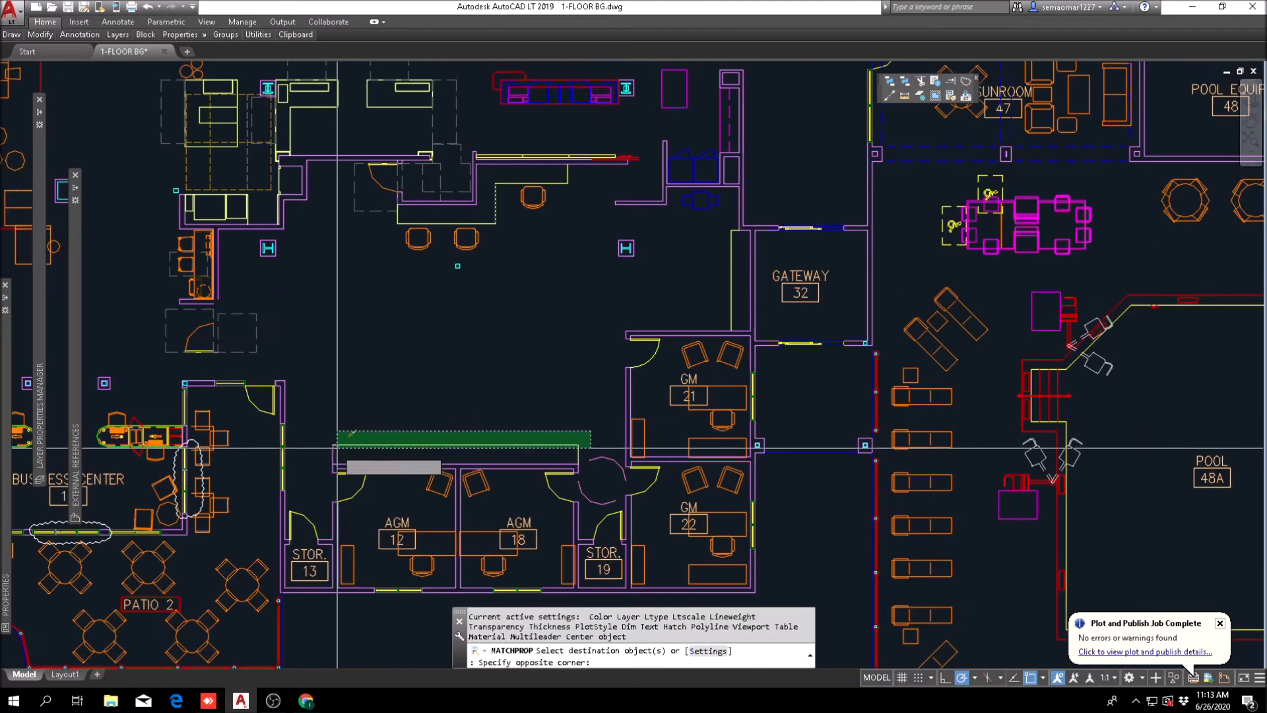
pyautogui.press('Escape')
# Step: Copy the two chairs at the upper work counter straight down into the open workroom above AGM 12 and AGM 18
pyautogui.moveTo(45, 40)
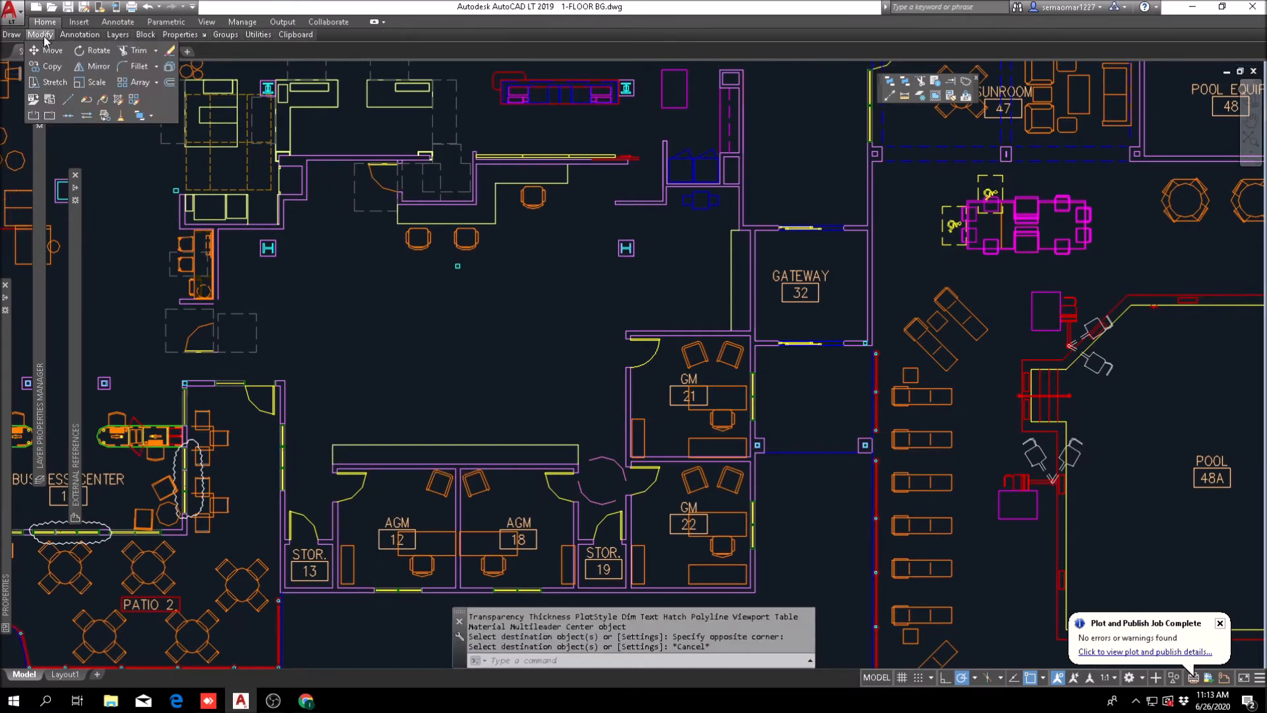
pyautogui.click(50, 70)
pyautogui.scroll(4, 466, 238)
pyautogui.click(532, 230)
pyautogui.click(346, 252)
pyautogui.scroll(-4, 374, 250)
pyautogui.press('Return')
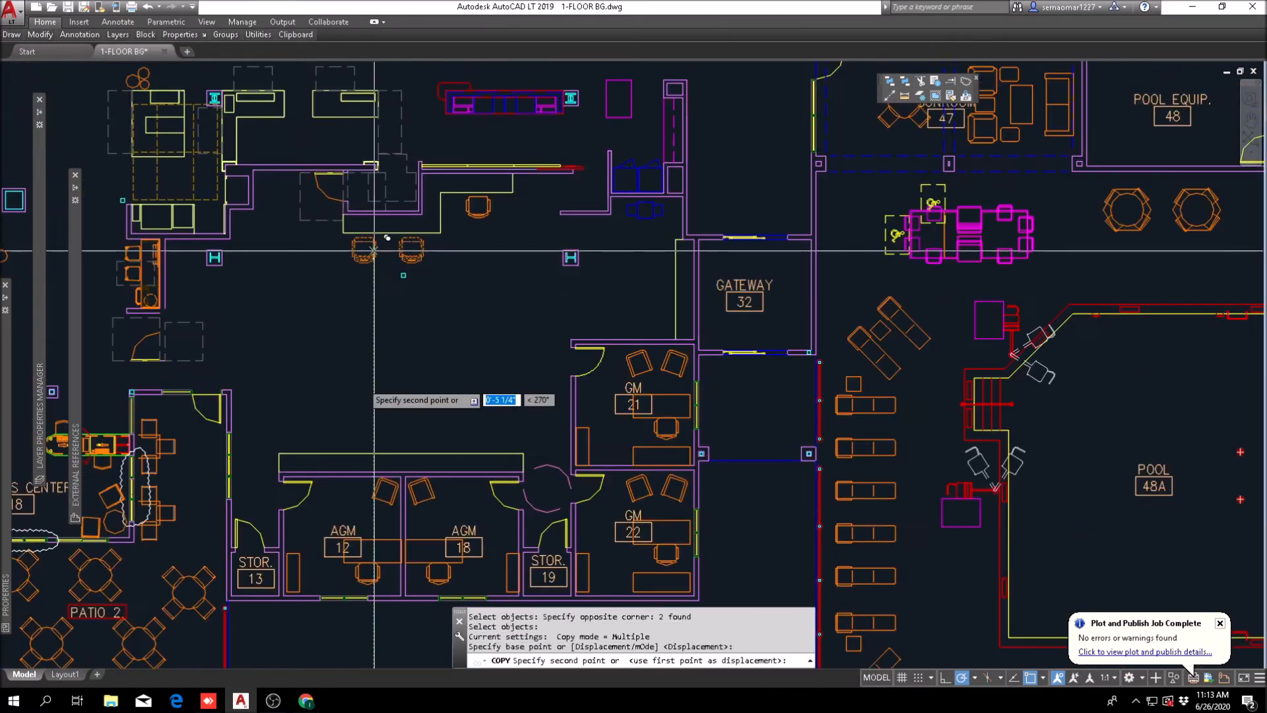
pyautogui.click(374, 251)
pyautogui.scroll(4, 374, 430)
pyautogui.click(373, 428)
# Step: Rotate the two copied workroom chairs by 180 degrees
pyautogui.press('Escape')
pyautogui.press('Escape')
pyautogui.write('ro')
pyautogui.press('Return')
pyautogui.click(517, 371)
pyautogui.click(338, 430)
pyautogui.press('Return')
pyautogui.click(449, 349)
pyautogui.click(409, 356)
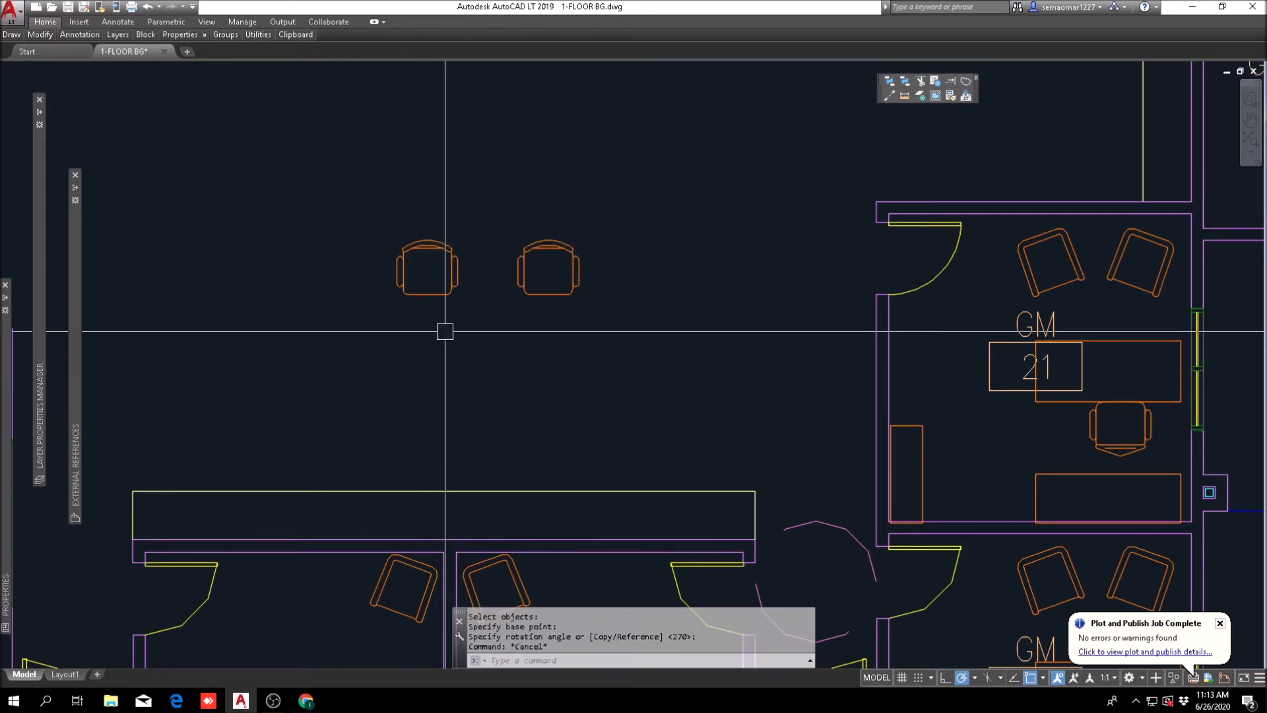
# Step: Move the two rotated chairs to the edge of the counter above AGM 18
pyautogui.write('m')
pyautogui.press('Return')
pyautogui.click(633, 212)
pyautogui.click(348, 320)
pyautogui.press('Return')
pyautogui.click(324, 197)
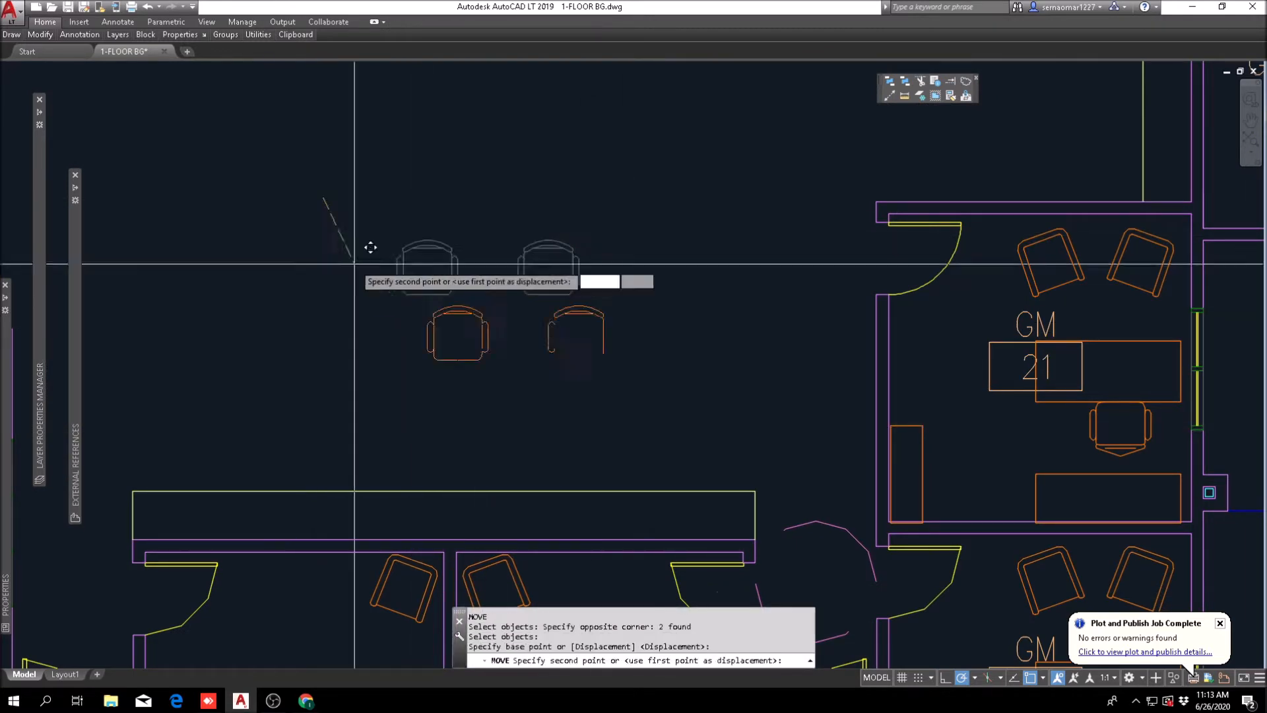
pyautogui.click(455, 384)
pyautogui.press('Escape')
# Step: Copy a chair three times along the AGM counter toward AGM 12, using the existing chair spacing to make a row of five
pyautogui.click(39, 35)
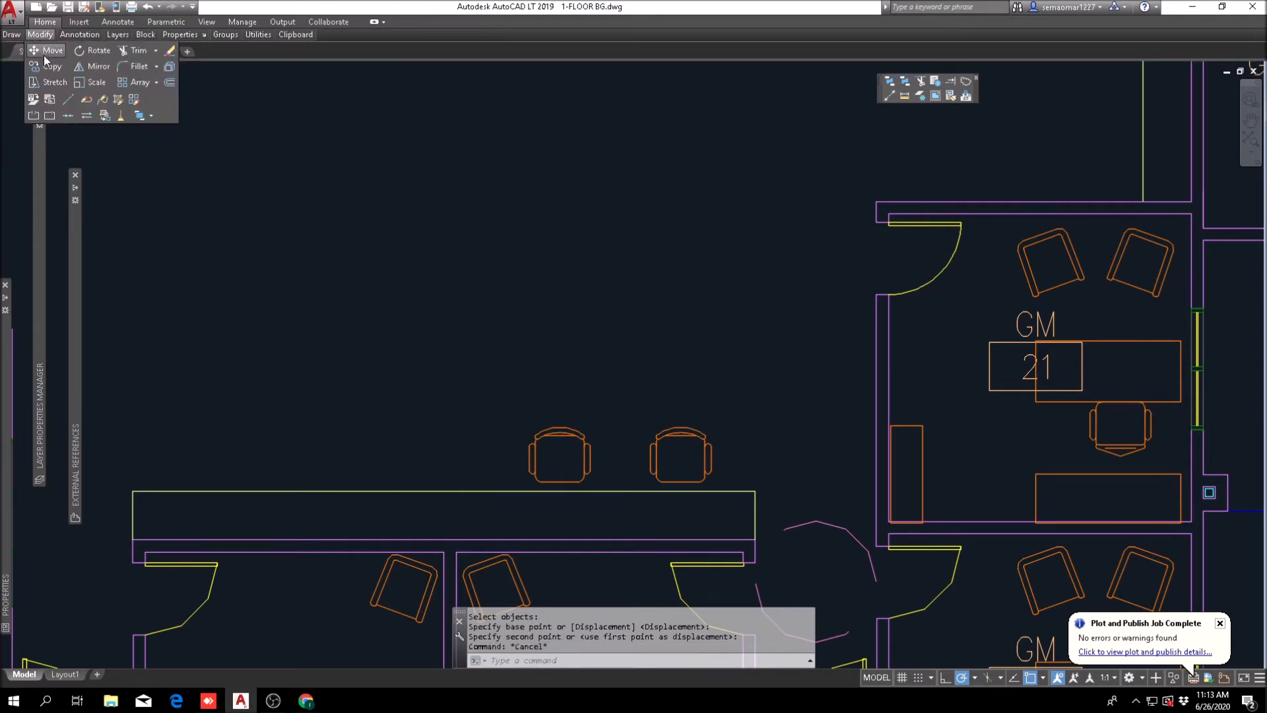
pyautogui.click(48, 66)
pyautogui.click(602, 390)
pyautogui.click(546, 432)
pyautogui.press('Return')
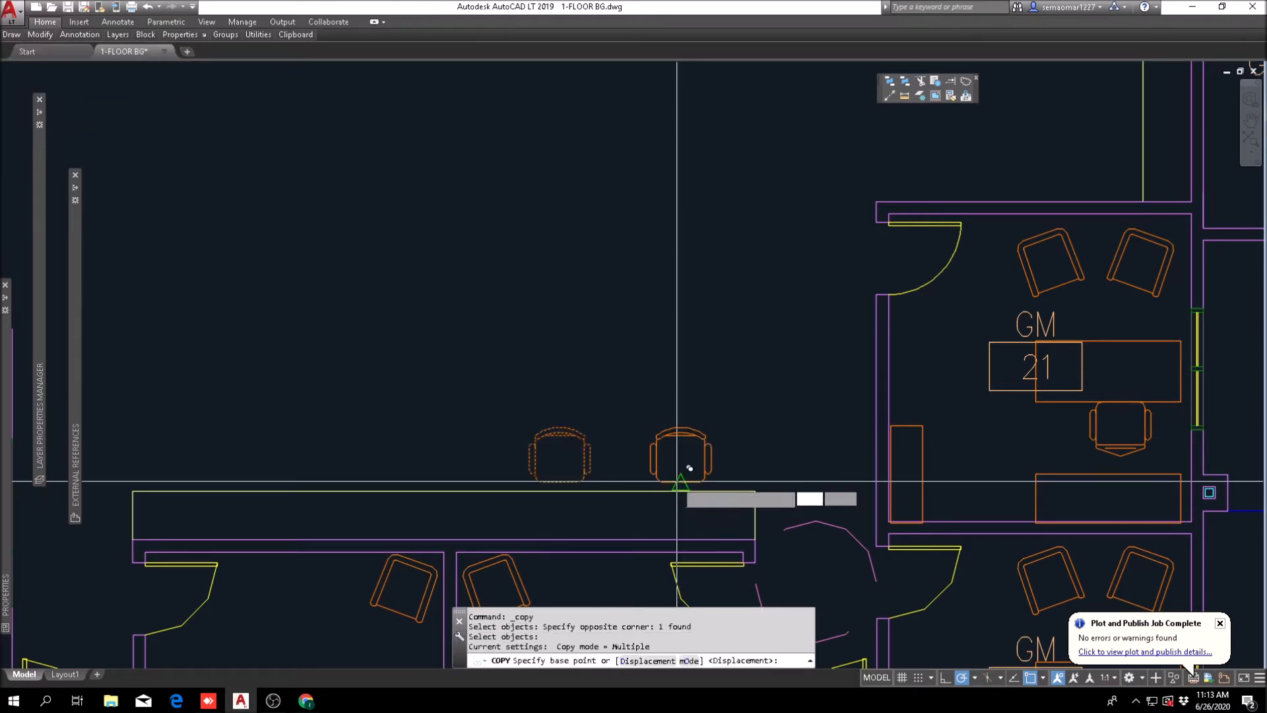
pyautogui.click(681, 485)
pyautogui.click(560, 482)
pyautogui.click(439, 481)
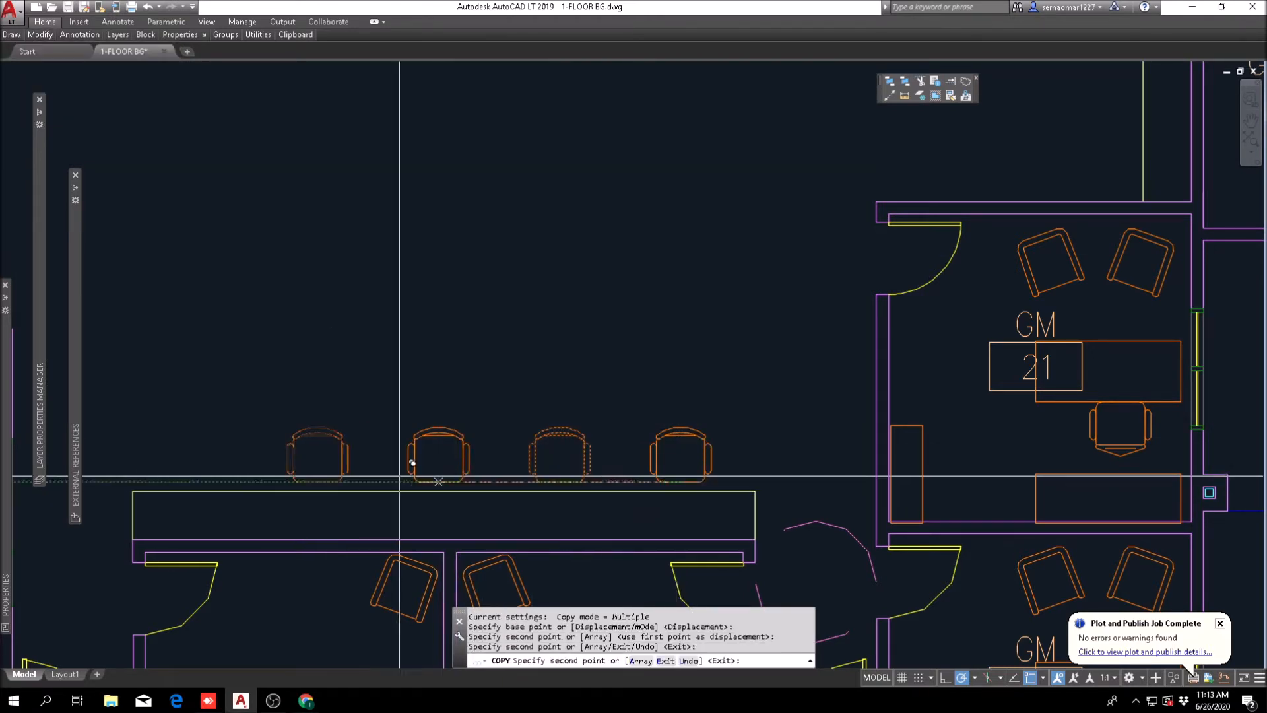
pyautogui.click(317, 482)
pyautogui.press('Escape')
# Step: Examine the workroom layout between the new AGM counter, the business center and the surrounding rooms
pyautogui.scroll(-5, 350, 453)
pyautogui.moveTo(446, 327); pyautogui.dragTo(611, 407, button='middle')
pyautogui.scroll(4, 568, 469)
pyautogui.moveTo(575, 487); pyautogui.dragTo(575, 294, button='middle')
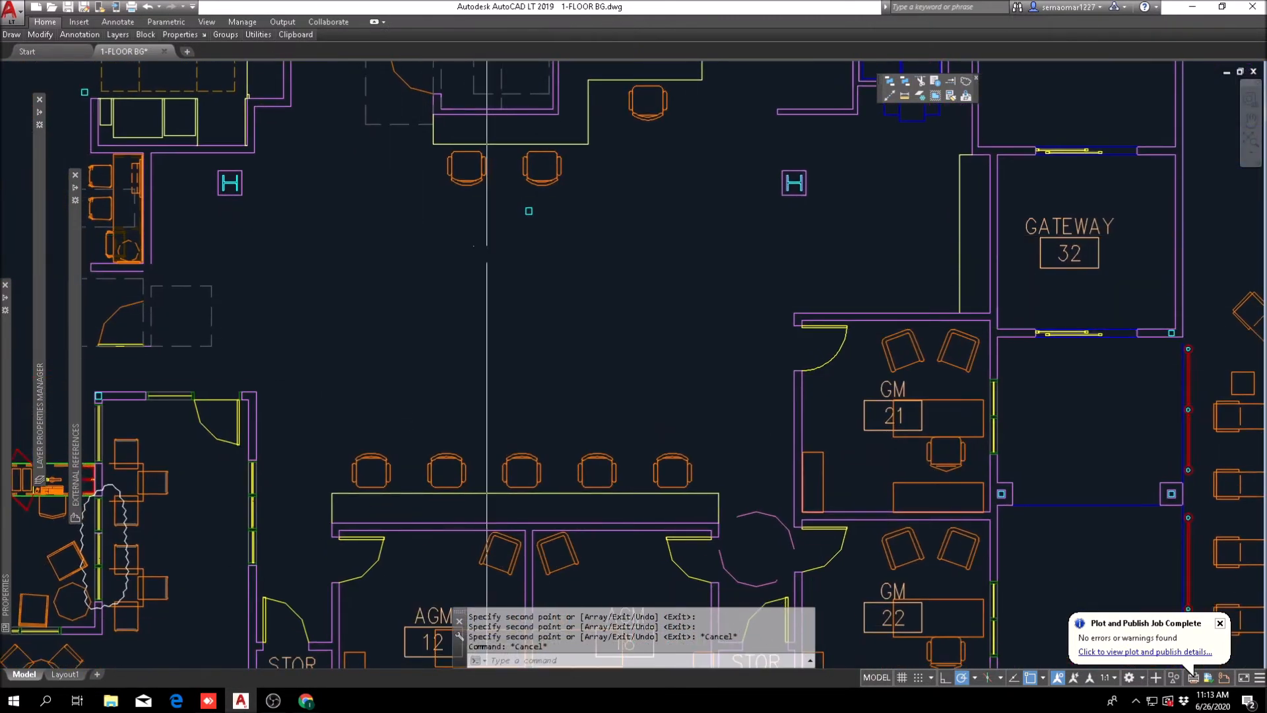
pyautogui.scroll(-4, 749, 453)
pyautogui.scroll(4, 533, 355)
pyautogui.press('Escape')
pyautogui.moveTo(553, 392)
pyautogui.mouseDown(button='middle')
pyautogui.moveTo(520, 280)
pyautogui.moveTo(438, 295)
pyautogui.mouseUp(button='middle')
pyautogui.press('Escape')
pyautogui.scroll(-4, 520, 282)
pyautogui.scroll(4, 373, 262)
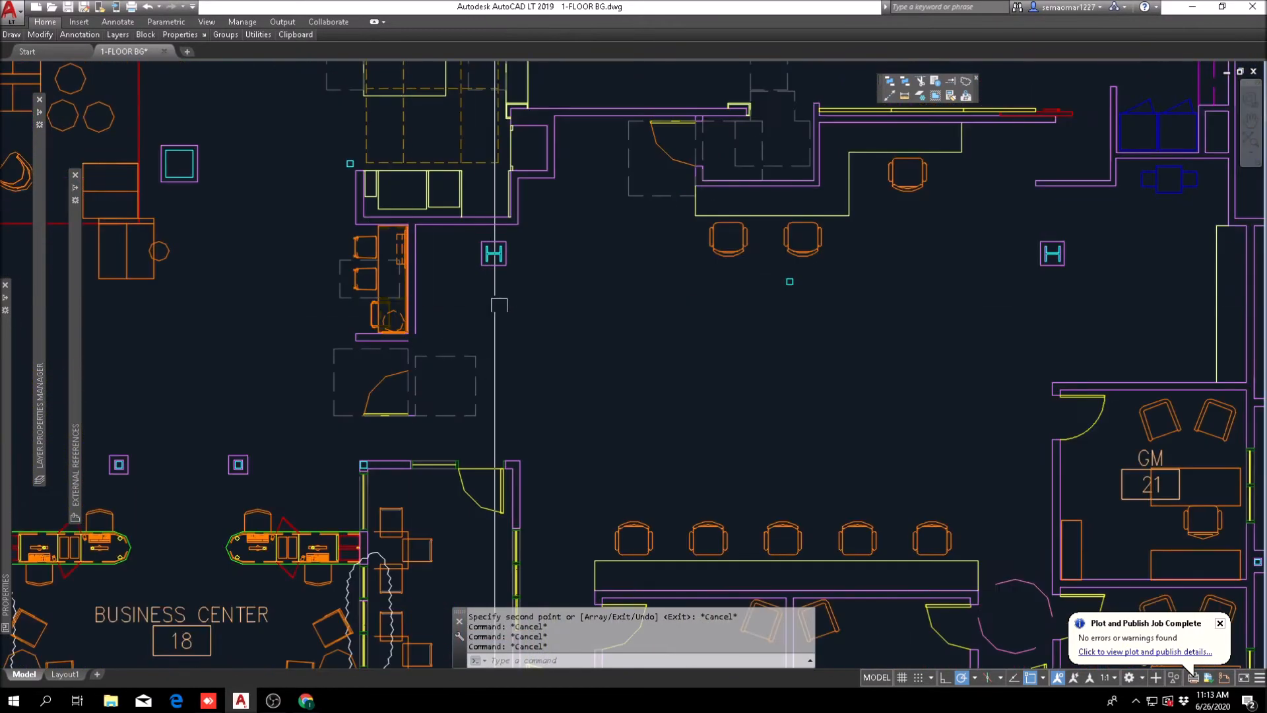
pyautogui.moveTo(373, 262); pyautogui.dragTo(312, 267, button='middle')
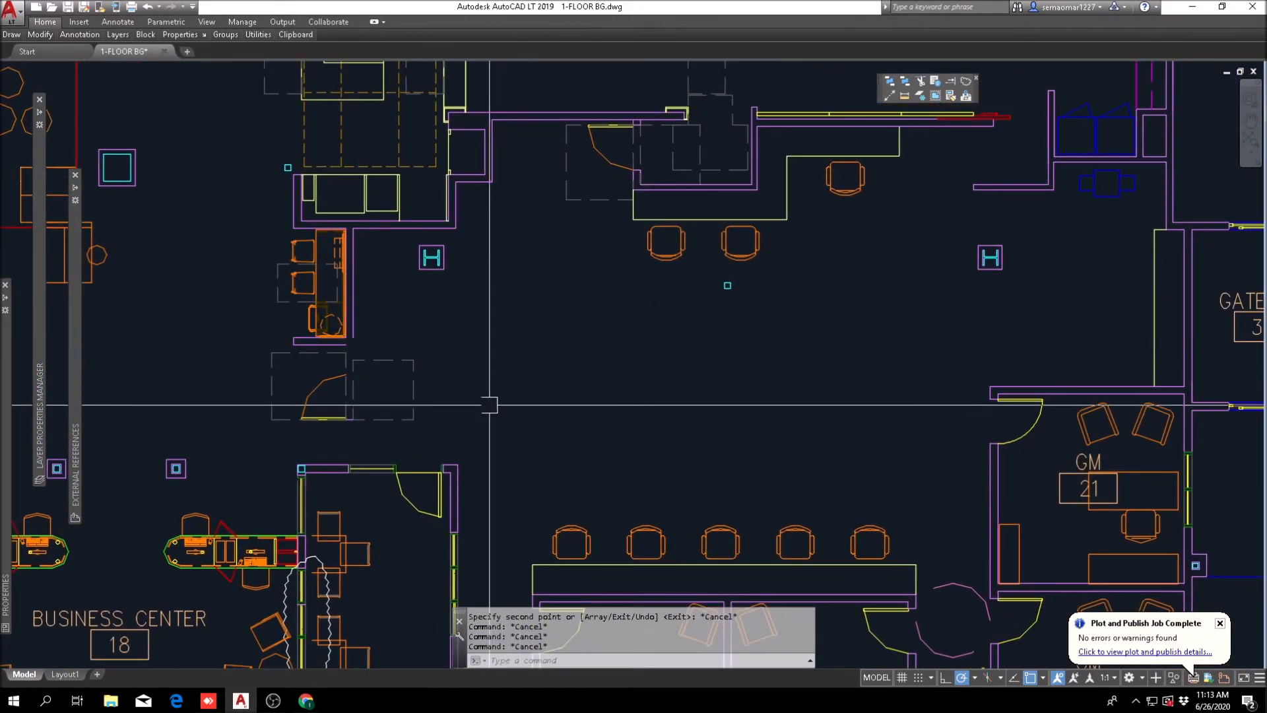
pyautogui.scroll(-4, 422, 281)
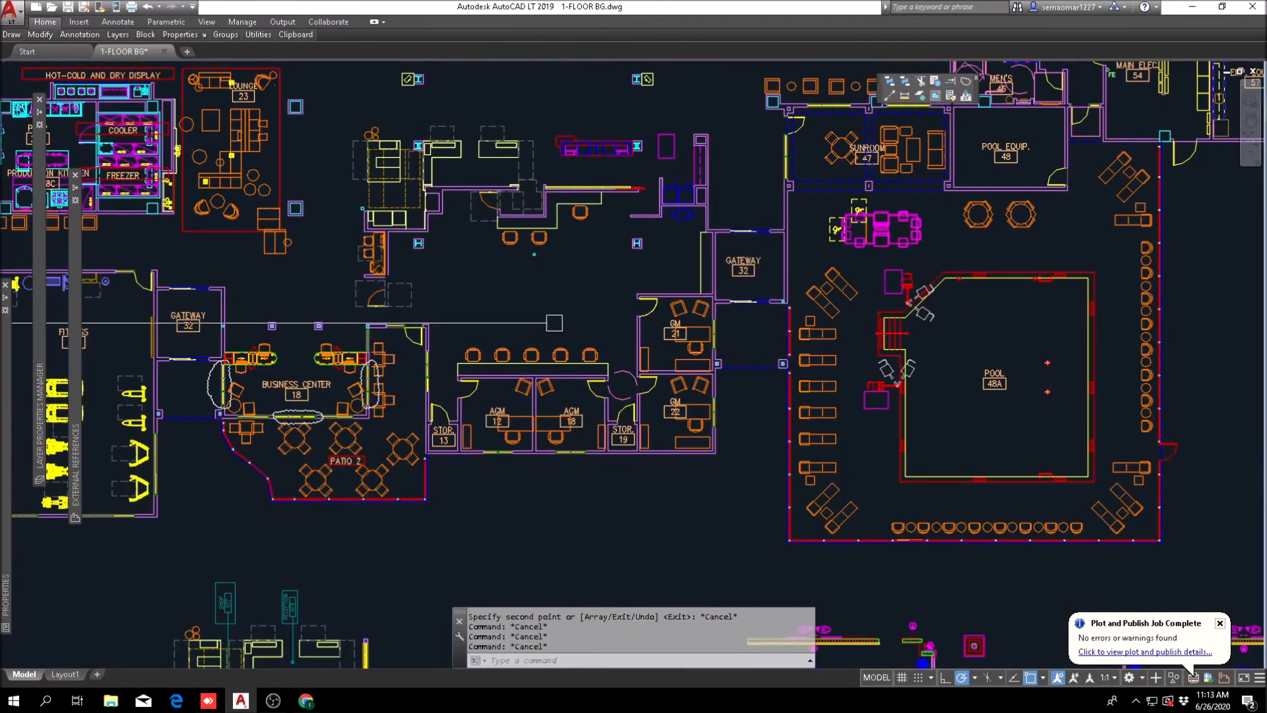
# Step: Copy the blue equipment symbol near the gateway to the opposite side of the workroom, below the H column by the small desk area
pyautogui.scroll(2, 443, 275)
pyautogui.click(40, 34)
pyautogui.click(47, 66)
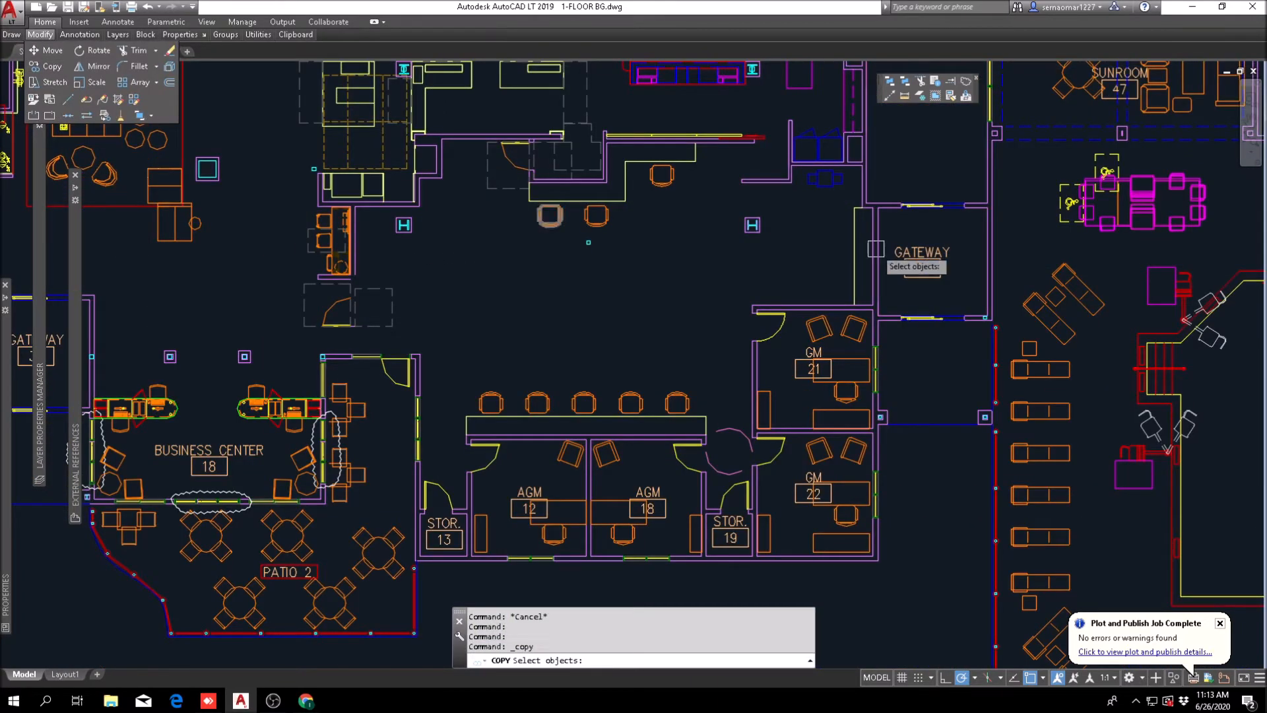
pyautogui.scroll(6, 839, 172)
pyautogui.click(739, 130)
pyautogui.click(834, 80)
pyautogui.click(717, 128)
pyautogui.scroll(-6, 770, 138)
pyautogui.press('Return')
pyautogui.click(770, 139)
pyautogui.scroll(6, 310, 208)
pyautogui.scroll(-5, 498, 370)
pyautogui.scroll(5, 475, 401)
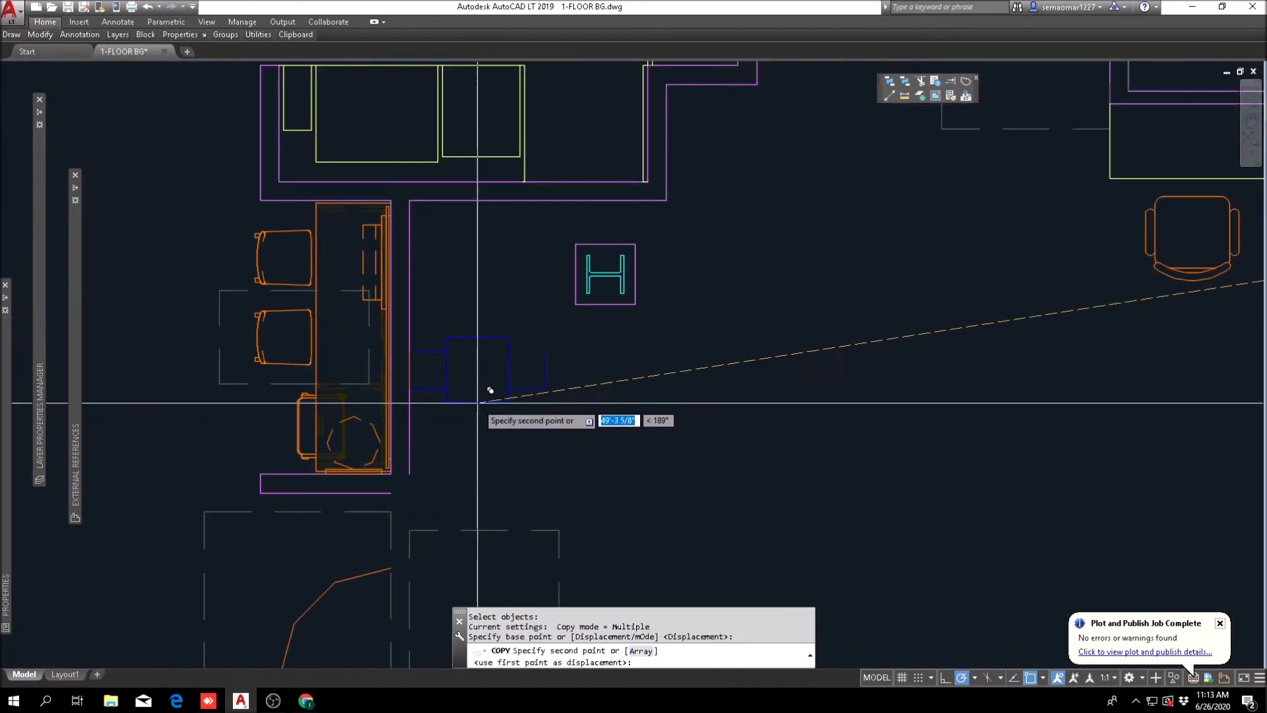
pyautogui.click(531, 417)
pyautogui.press('Escape')
# Step: Rotate the copied blue equipment symbol by 90 degrees
pyautogui.write('ro')
pyautogui.press('Return')
pyautogui.click(643, 357)
pyautogui.click(460, 440)
pyautogui.press('Return')
pyautogui.click(525, 371)
pyautogui.click(526, 353)
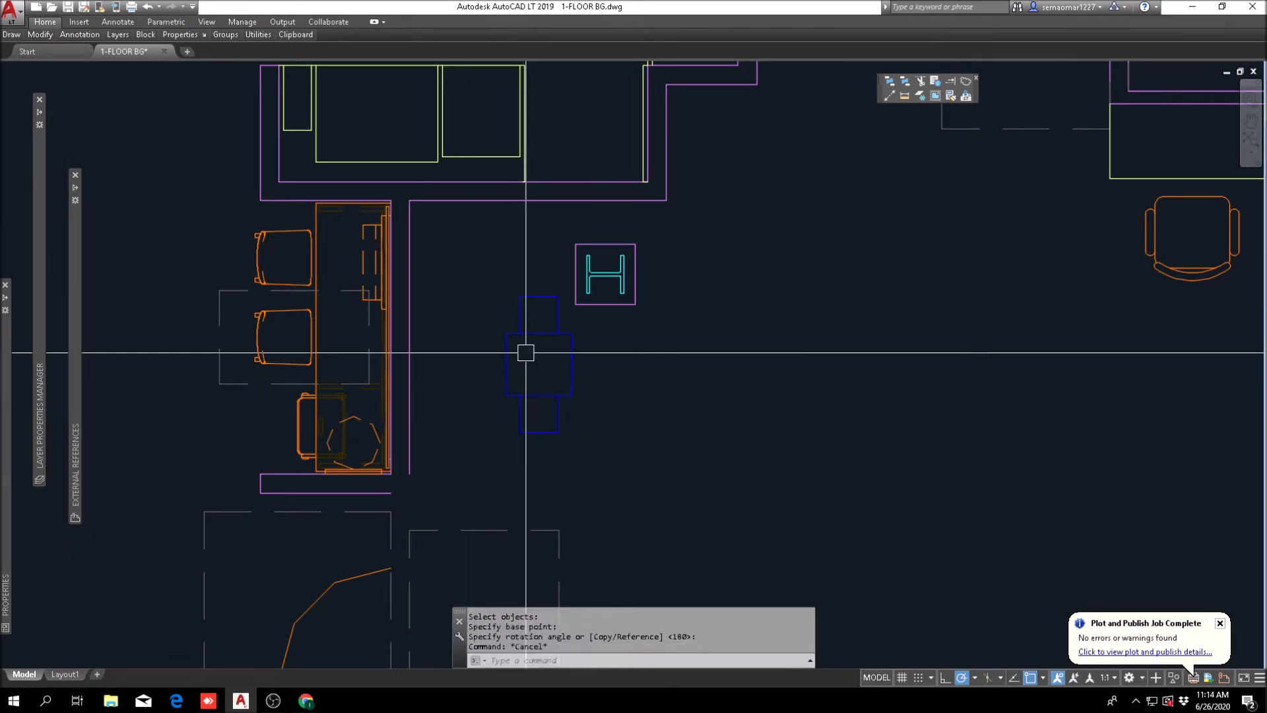
# Step: Move the rotated equipment symbol horizontally against the wall behind the small desk area
pyautogui.write('m')
pyautogui.press('Return')
pyautogui.write('p')
pyautogui.press('Return')
pyautogui.press('Return')
pyautogui.click(802, 383)
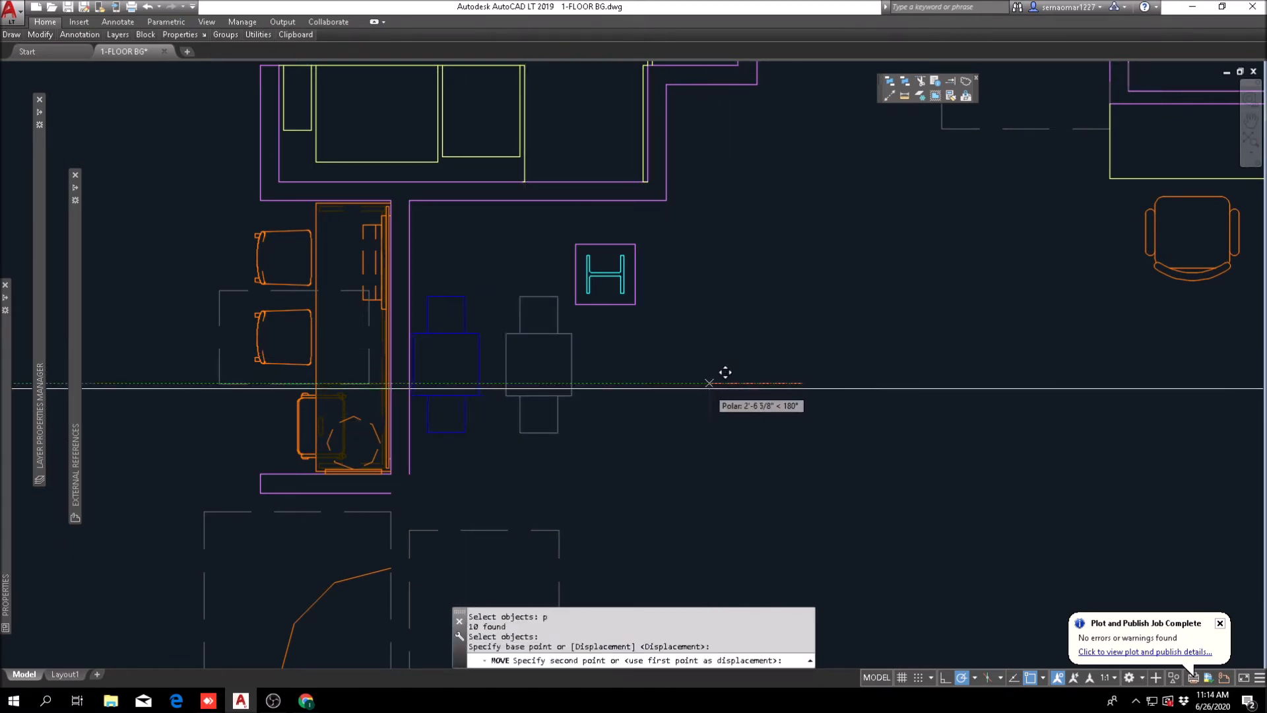
pyautogui.press('Escape')
pyautogui.scroll(-3, 709, 330)
pyautogui.scroll(4, 634, 323)
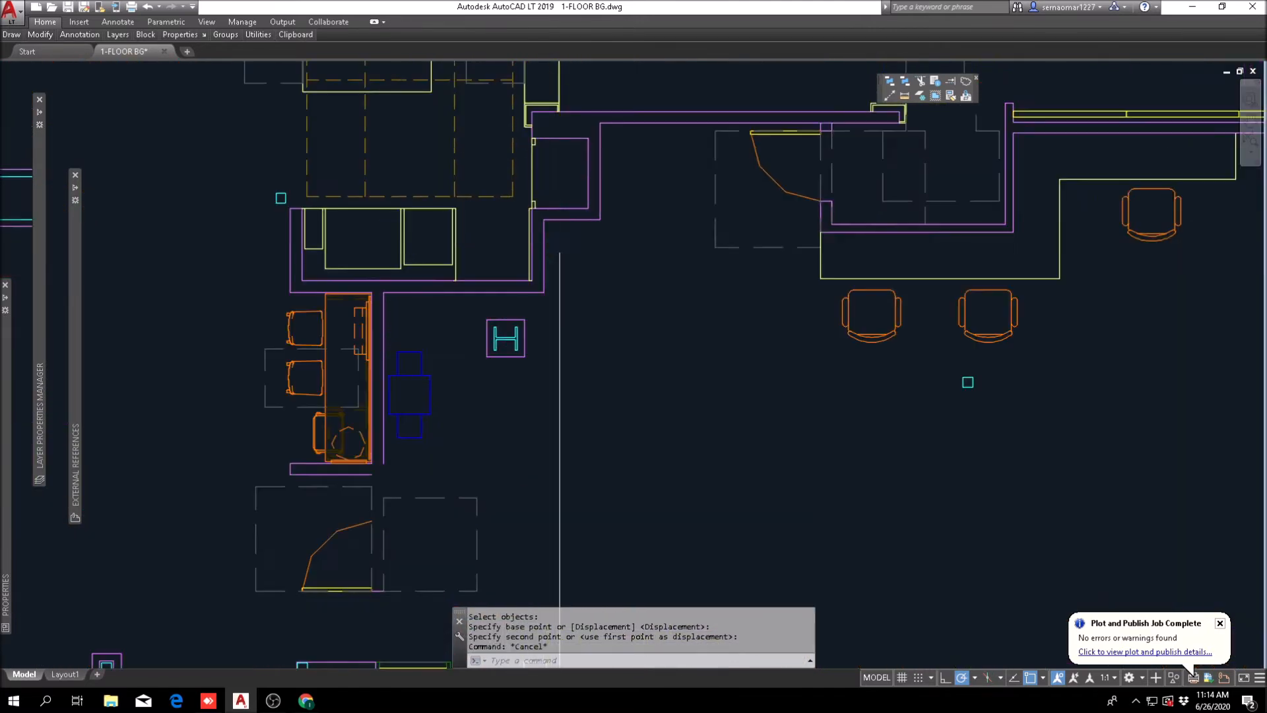
pyautogui.press('Escape')
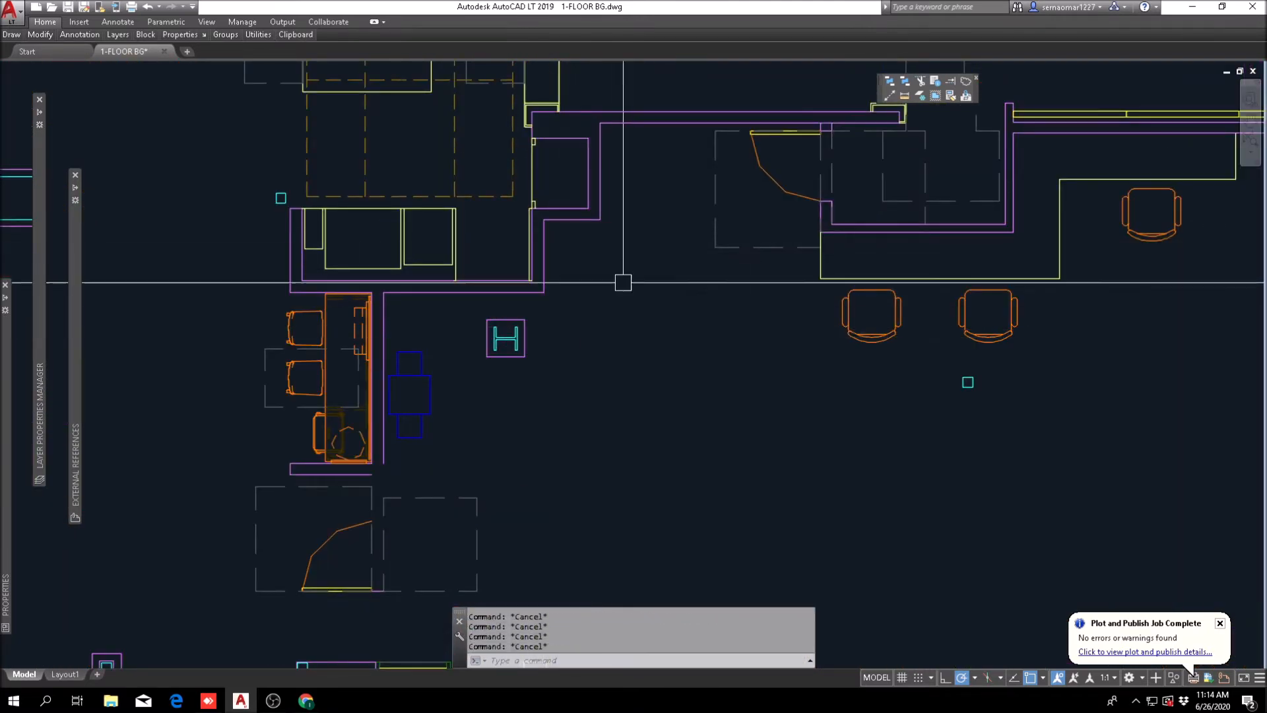
# Step: Offset the short vertical wall line above the H column by 24 inches into the workroom
pyautogui.write('o')
pyautogui.press('Return')
pyautogui.write('24')
pyautogui.press('Return')
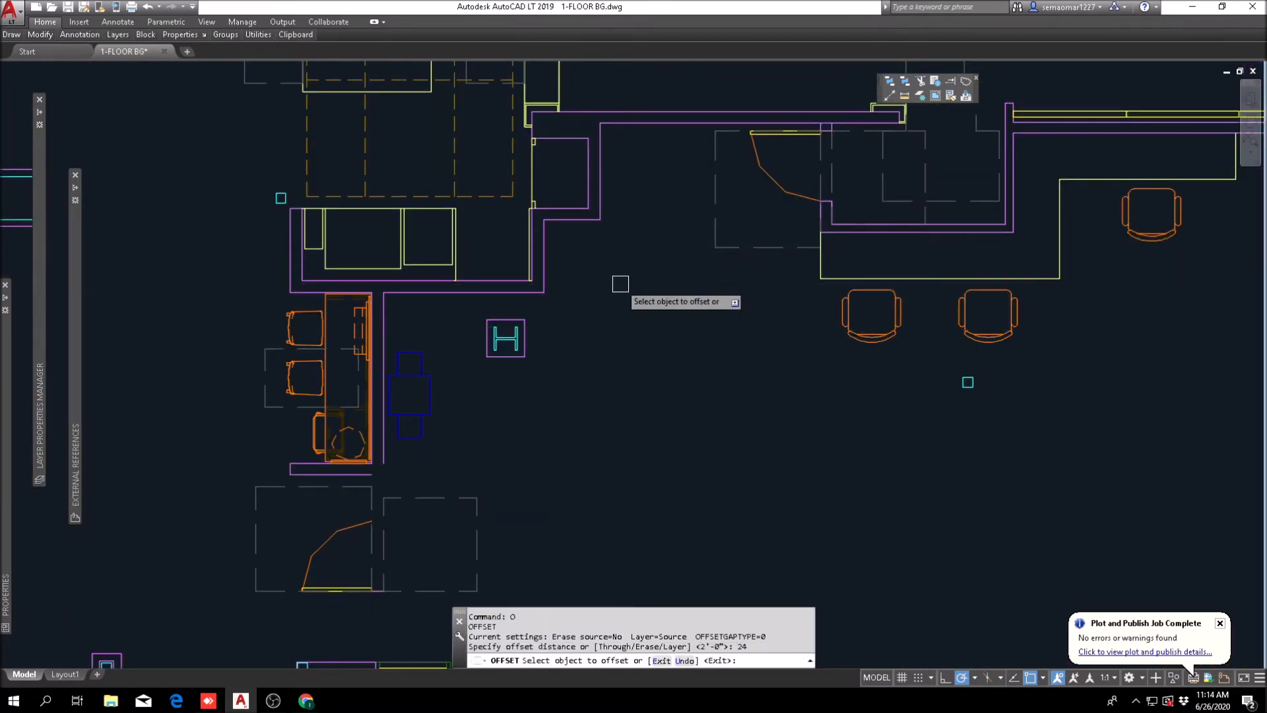
pyautogui.scroll(2, 568, 249)
pyautogui.click(529, 276)
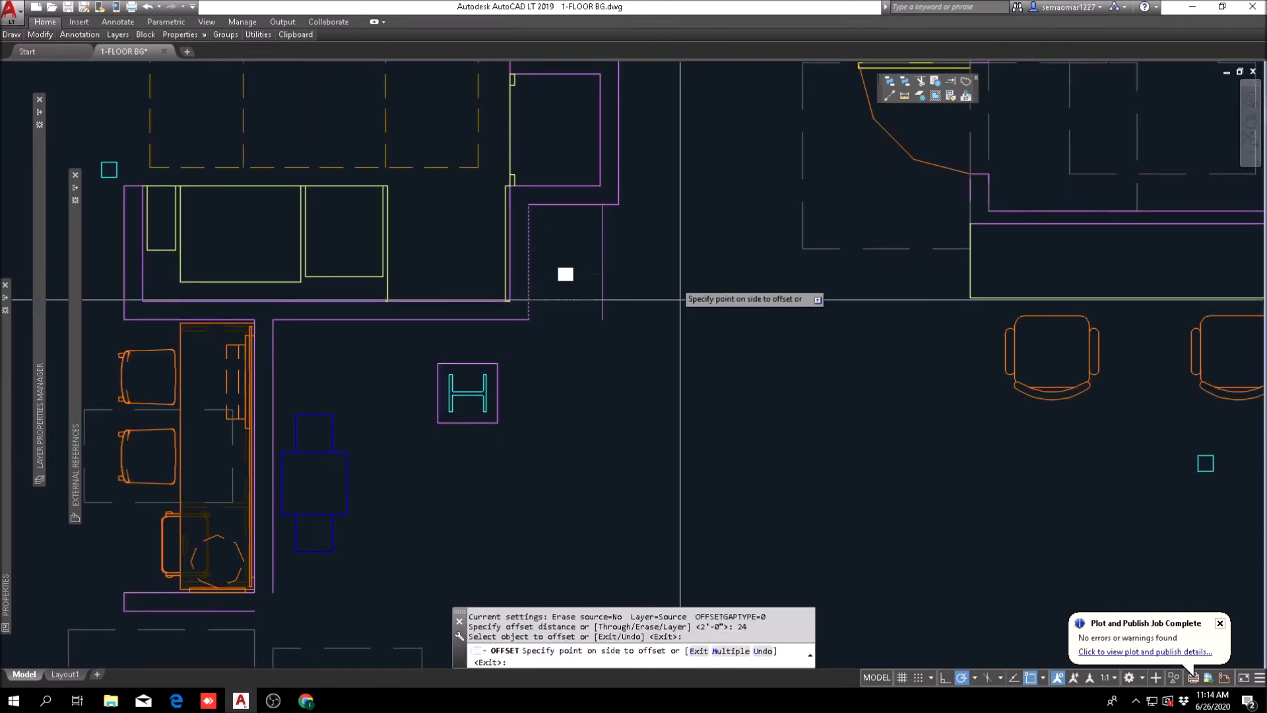
pyautogui.press('Escape')
pyautogui.press('Escape')
pyautogui.press('Escape')
# Step: Draw a horizontal line from the H column's lower corner into the workroom and fillet it with the outer wall line above
pyautogui.moveTo(565, 391); pyautogui.dragTo(569, 334, button='middle')
pyautogui.write('l')
pyautogui.press('Return')
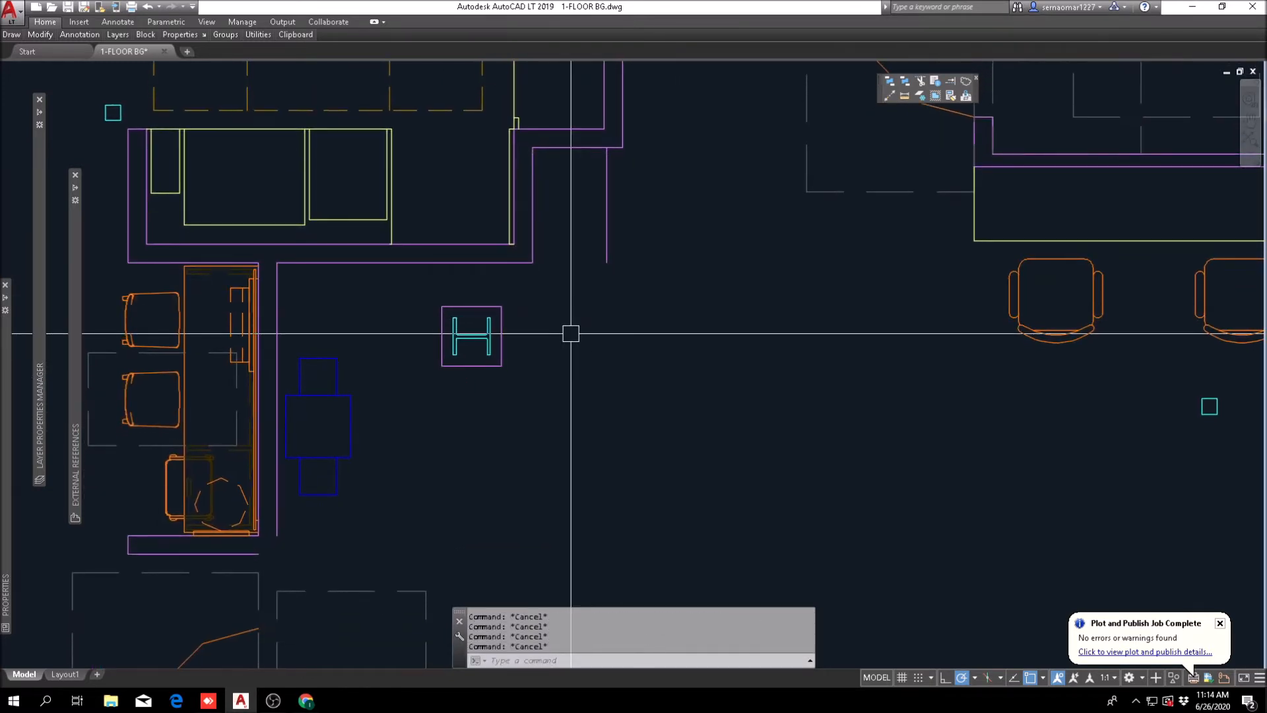
pyautogui.click(502, 365)
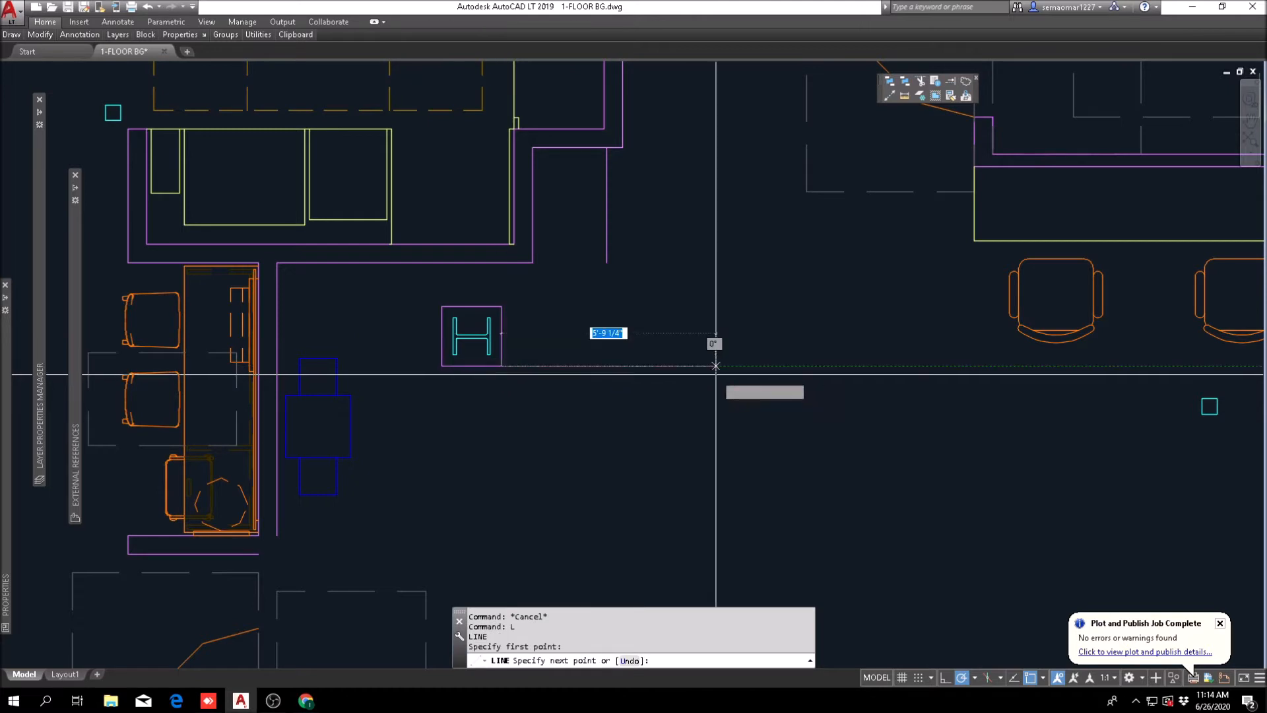
pyautogui.click(686, 368)
pyautogui.press('Escape')
pyautogui.press('space')
pyautogui.press('Escape')
pyautogui.press('Escape')
# Step: Fillet the inner wall line with the H column's upper edge to extend the wall down to the column
pyautogui.write('f')
pyautogui.press('Return')
pyautogui.scroll(6, 532, 246)
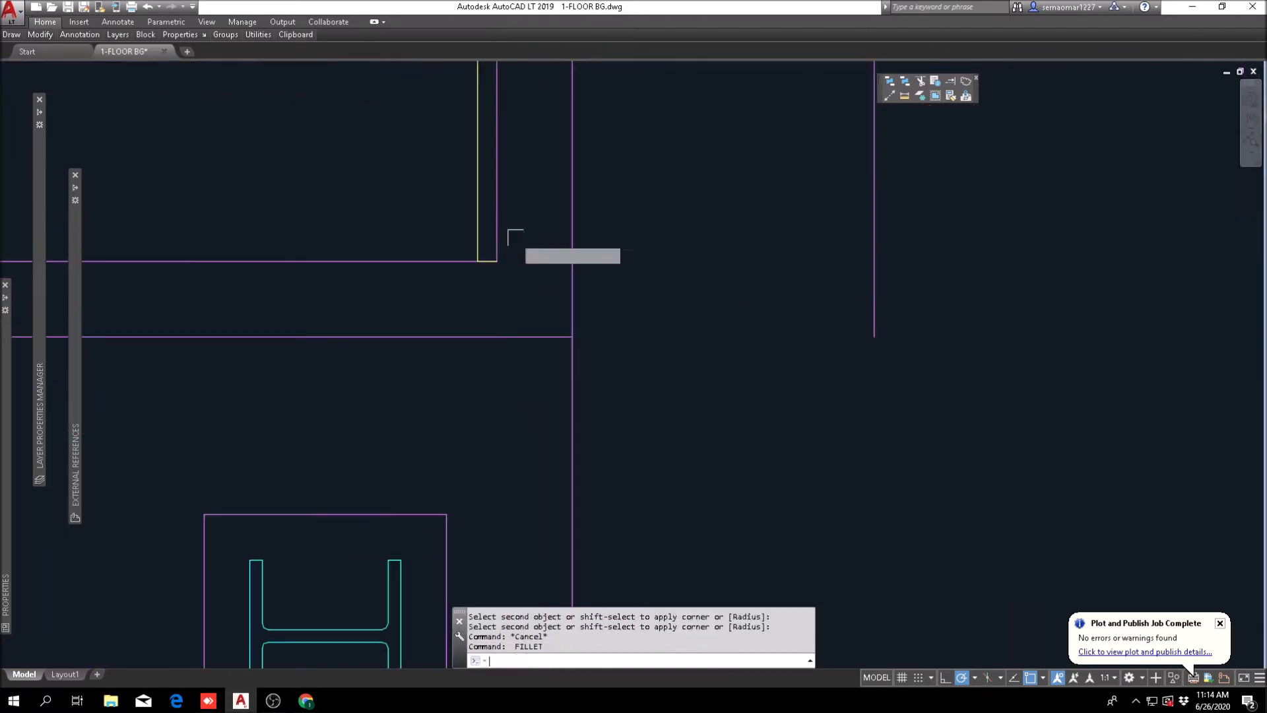
pyautogui.click(503, 233)
pyautogui.scroll(-5, 541, 323)
pyautogui.scroll(2, 510, 437)
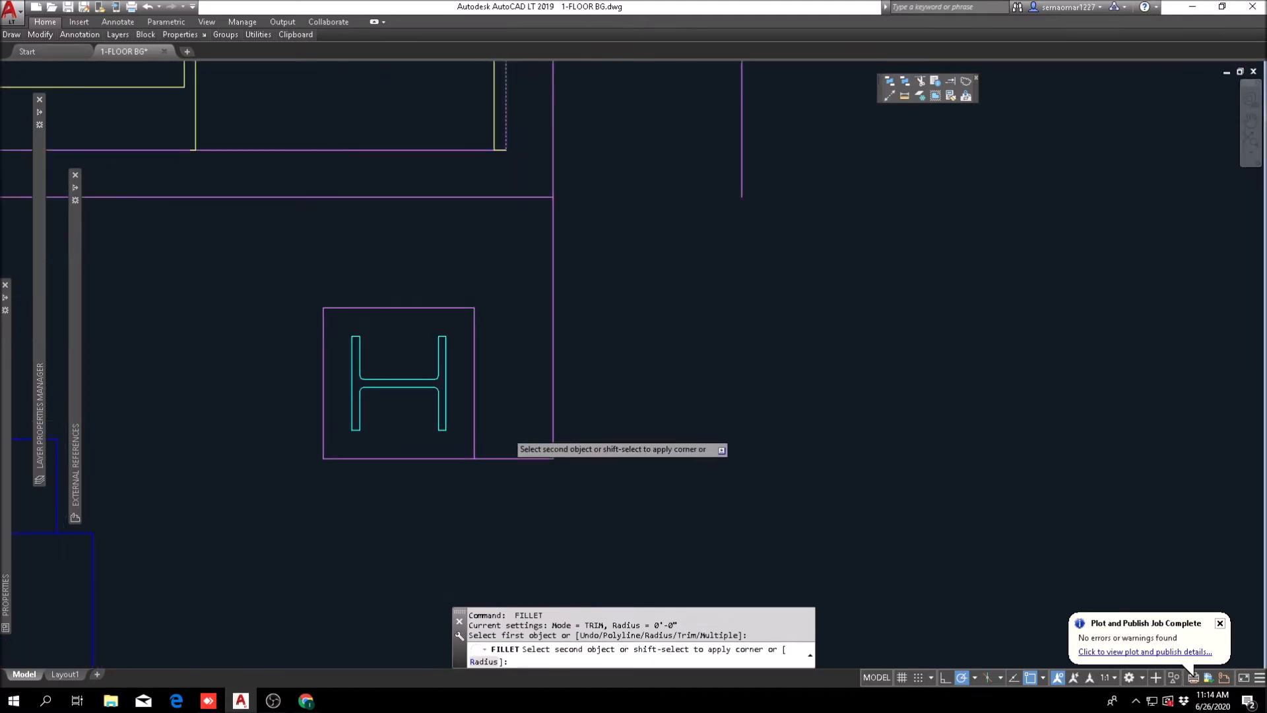
pyautogui.click(455, 308)
# Step: Trim the overlapping wall lines at the junction above the H column to open the corner into the extended wall
pyautogui.write('tr')
pyautogui.press('Return')
pyautogui.click(603, 110)
pyautogui.click(490, 209)
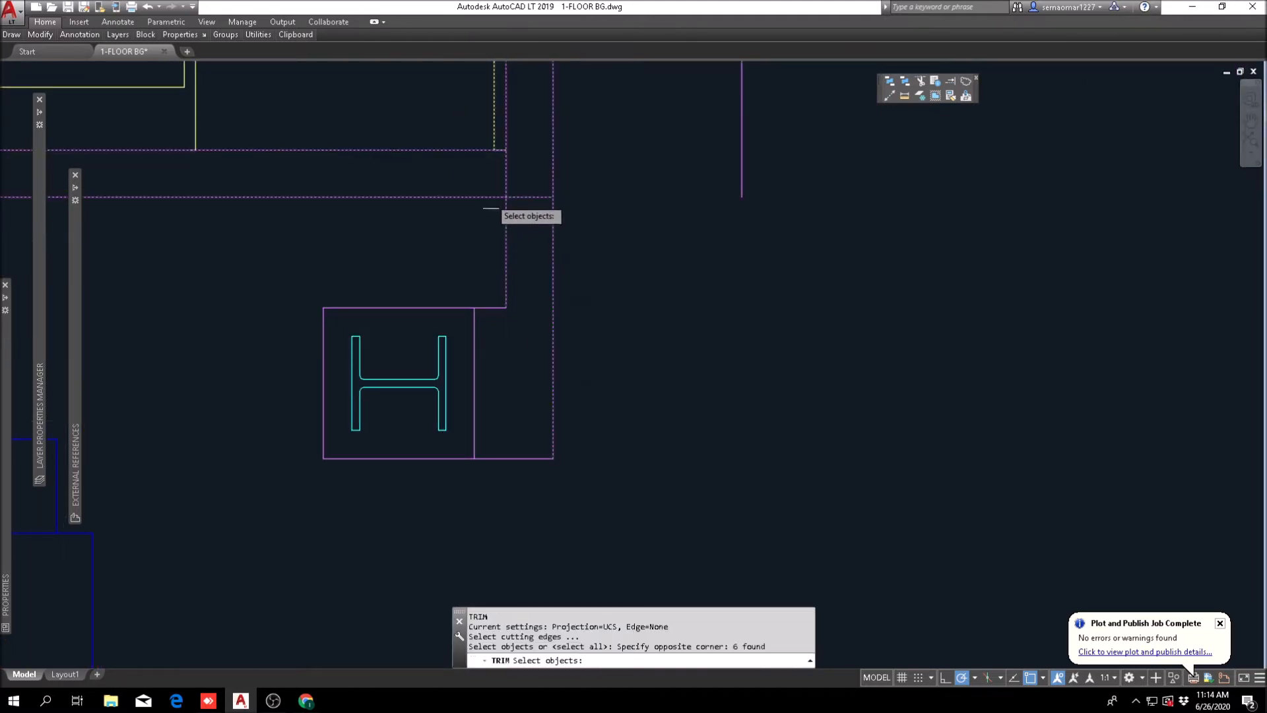
pyautogui.scroll(2, 491, 200)
pyautogui.press('Return')
pyautogui.click(515, 160)
pyautogui.click(542, 196)
pyautogui.press('Escape')
pyautogui.press('Escape')
pyautogui.scroll(-6, 566, 208)
pyautogui.press('Return')
pyautogui.scroll(2, 581, 260)
pyautogui.click(596, 207)
pyautogui.click(500, 396)
pyautogui.press('Return')
pyautogui.click(516, 295)
pyautogui.press('Escape')
pyautogui.scroll(-6, 541, 291)
pyautogui.press('Escape')
pyautogui.moveTo(597, 291); pyautogui.dragTo(525, 345, button='middle')
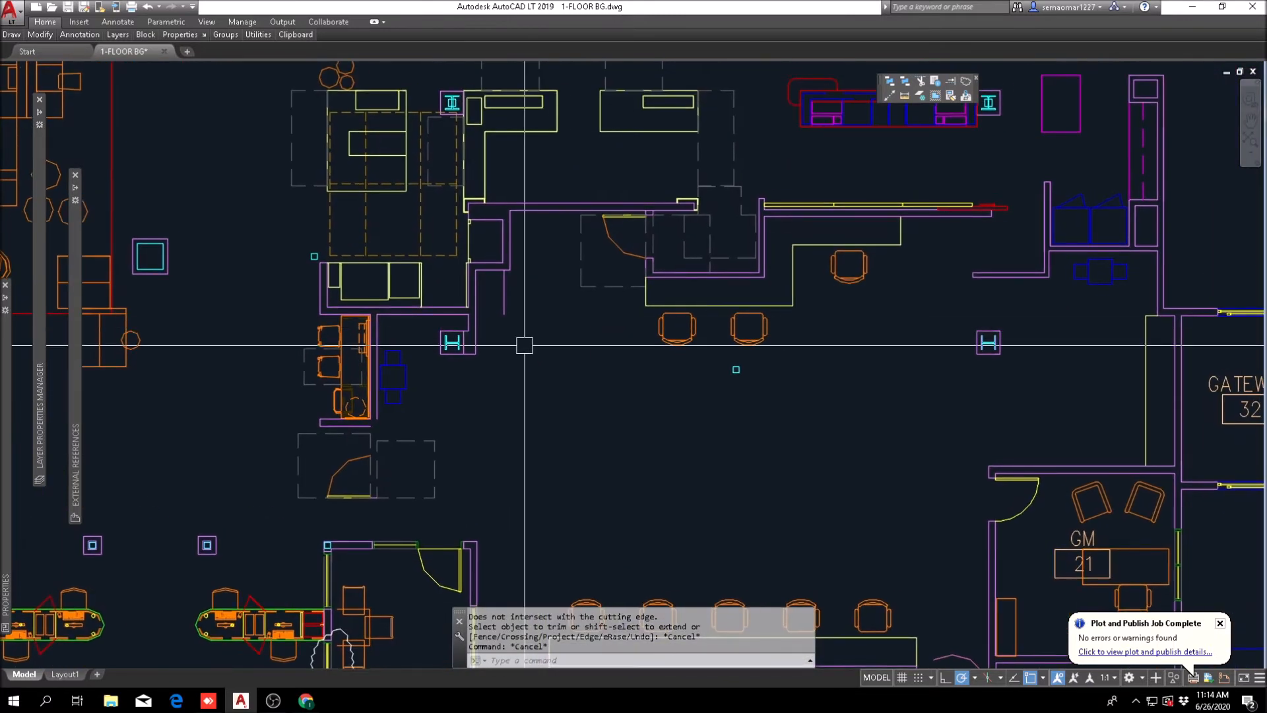
pyautogui.press('Escape')
# Step: Draw a short horizontal line from the extended wall's end and fillet it with the offset line to close the counter outline
pyautogui.scroll(4, 488, 353)
pyautogui.write('l')
pyautogui.press('Return')
pyautogui.click(454, 356)
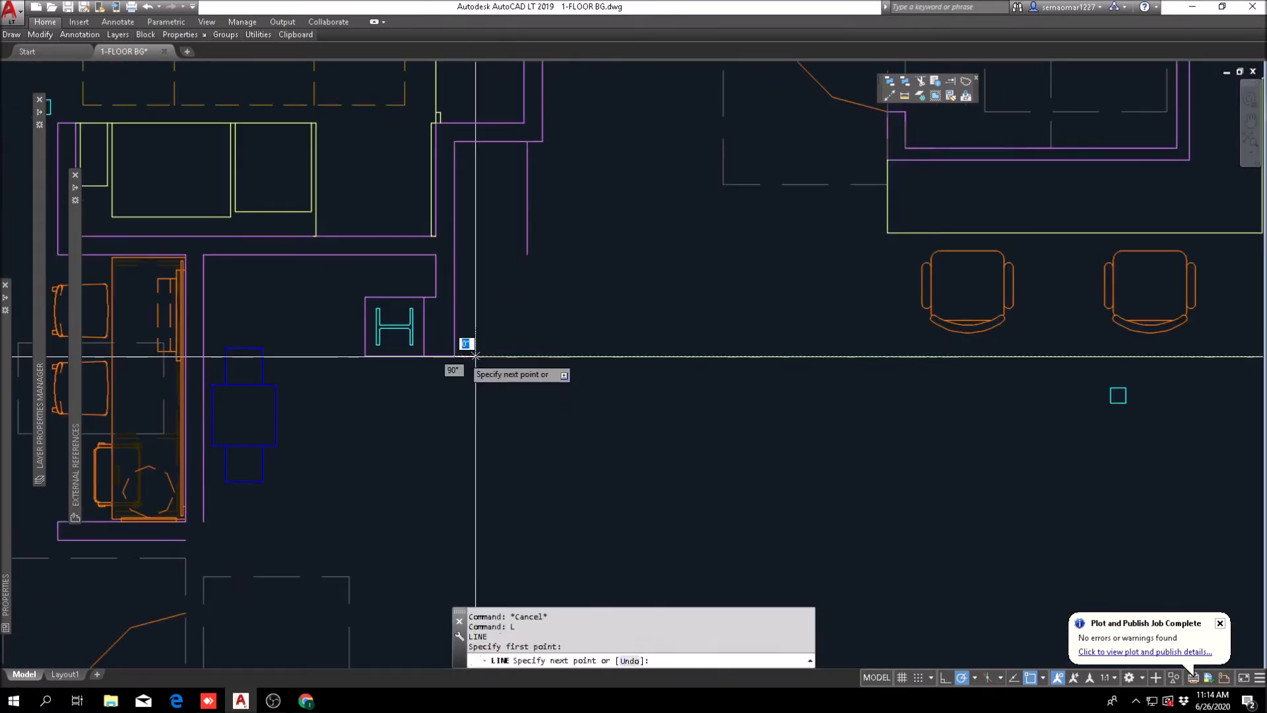
pyautogui.click(508, 357)
pyautogui.press('Escape')
pyautogui.write('f')
pyautogui.press('Return')
pyautogui.click(492, 356)
pyautogui.click(528, 221)
# Step: Match the new counter outline beside the H column to the properties of the existing work counter
pyautogui.press('Escape')
pyautogui.press('Escape')
pyautogui.press('Escape')
pyautogui.click(951, 96)
pyautogui.click(895, 232)
pyautogui.click(637, 270)
pyautogui.click(517, 412)
pyautogui.press('Escape')
# Step: Rotate the blue equipment symbol beside the orange counter a quarter turn so its side trays point horizontally
pyautogui.scroll(-5, 552, 307)
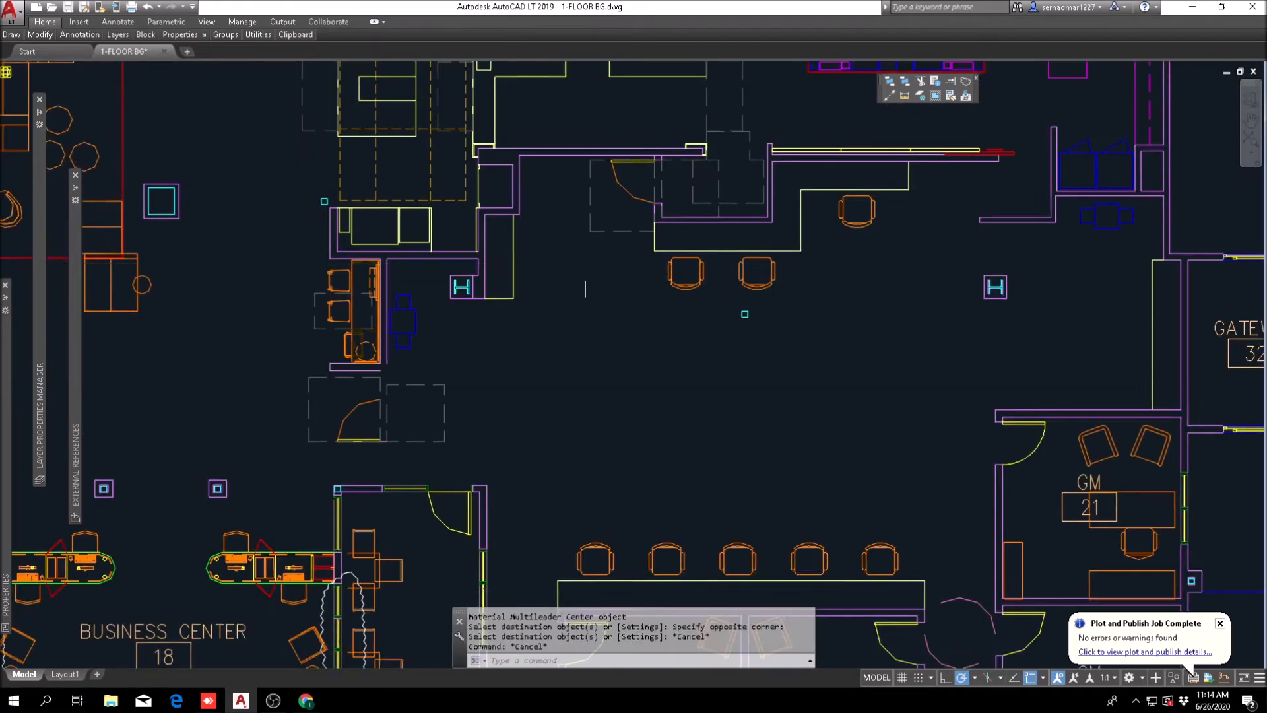
pyautogui.moveTo(396, 344); pyautogui.dragTo(396, 276, button='middle')
pyautogui.scroll(4, 394, 275)
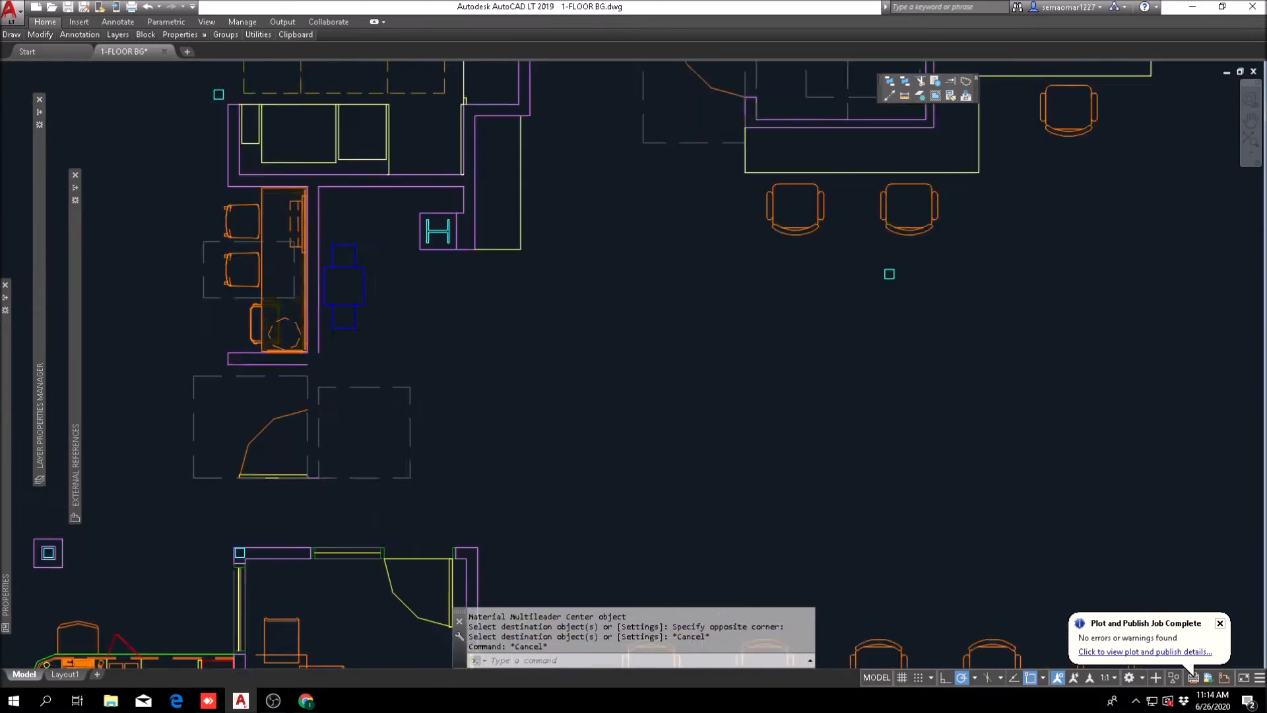
pyautogui.press('Escape')
pyautogui.write('ro')
pyautogui.press('Return')
pyautogui.scroll(2, 367, 266)
pyautogui.click(379, 225)
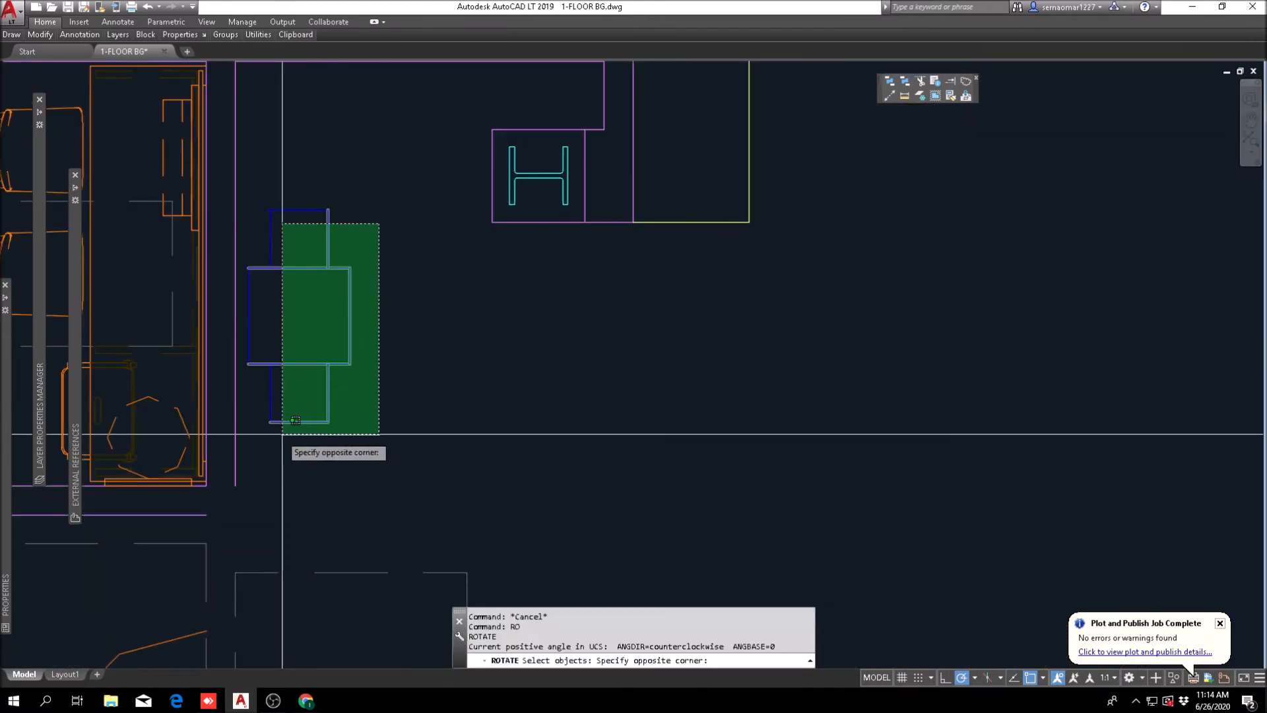
pyautogui.click(245, 436)
pyautogui.click(368, 204)
pyautogui.click(274, 261)
pyautogui.press('Return')
pyautogui.click(327, 315)
pyautogui.press('Escape')
# Step: Move the rotated equipment symbol horizontally away from the orange counter's wall to sit directly below the H column
pyautogui.write('m')
pyautogui.press('Return')
pyautogui.write('p')
pyautogui.press('Return')
pyautogui.press('Return')
pyautogui.moveTo(309, 378); pyautogui.dragTo(356, 371, button='middle')
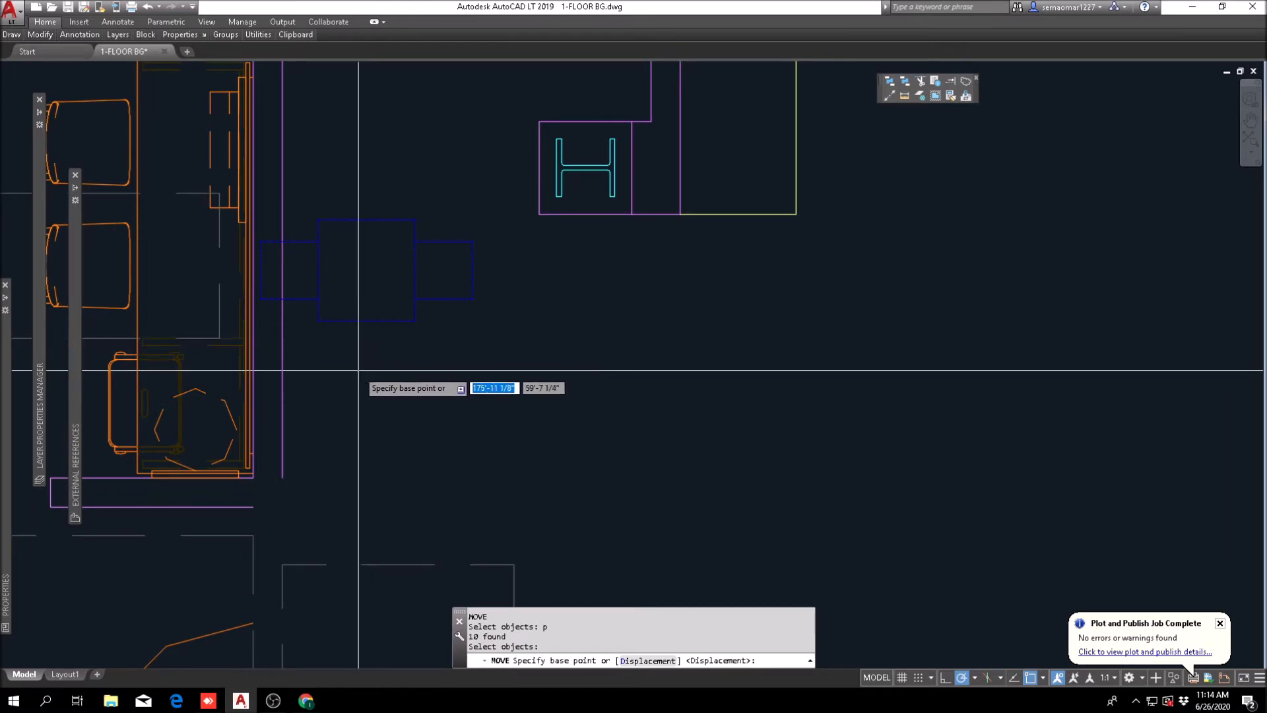
pyautogui.click(360, 366)
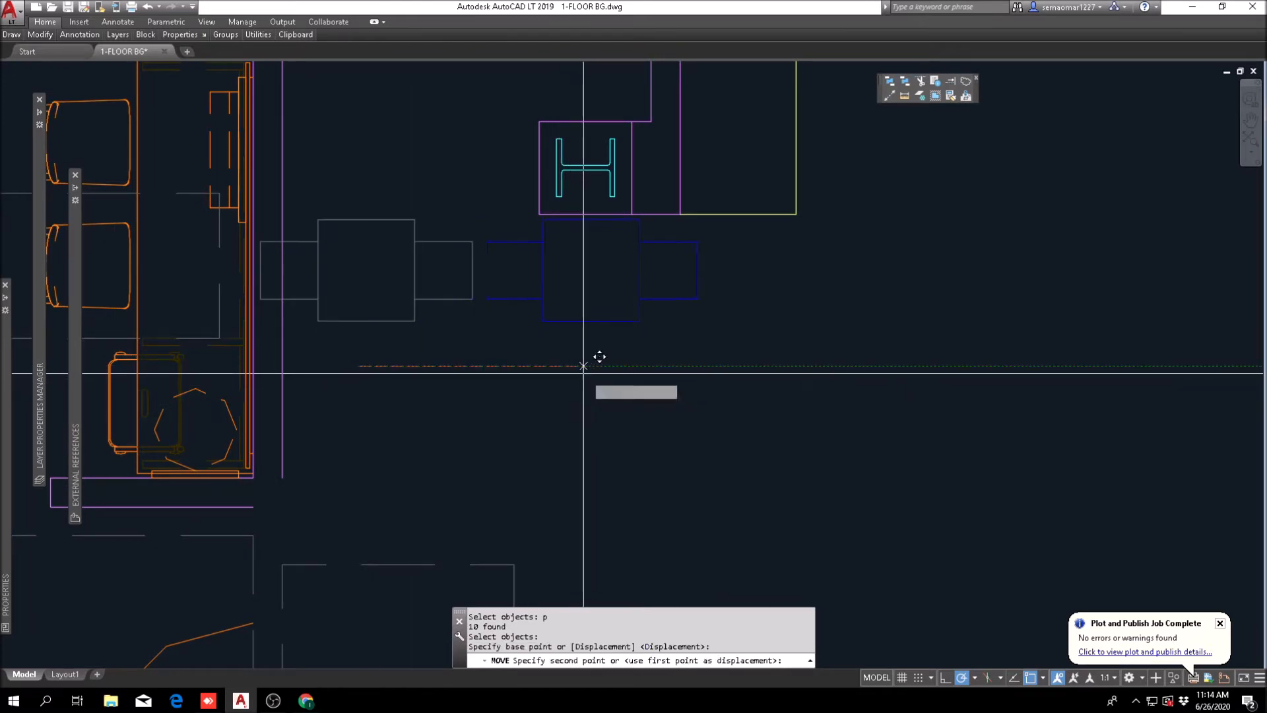
pyautogui.click(591, 359)
pyautogui.scroll(-5, 633, 357)
pyautogui.scroll(6, 596, 317)
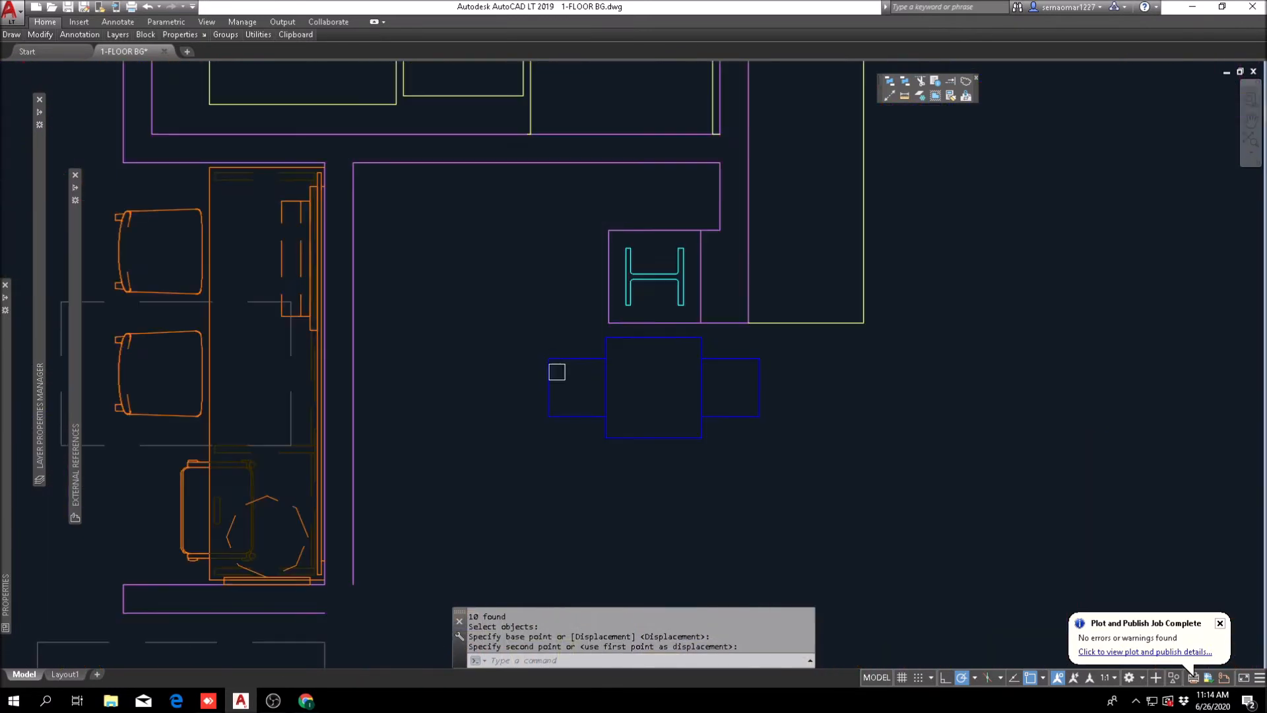
# Step: Examine the equipment's placement below the H column against the surrounding walls and counters
pyautogui.moveTo(630, 390); pyautogui.dragTo(459, 402, button='middle')
pyautogui.scroll(-3, 460, 411)
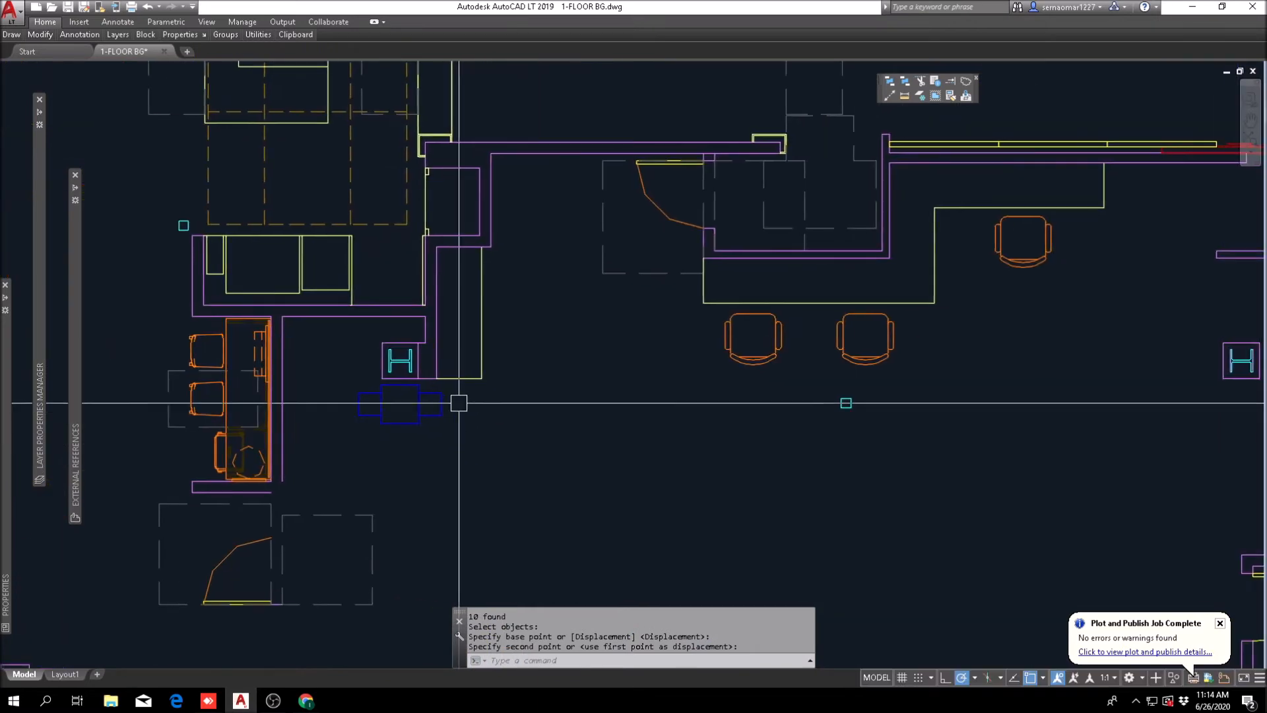
pyautogui.press('Escape')
pyautogui.scroll(4, 416, 409)
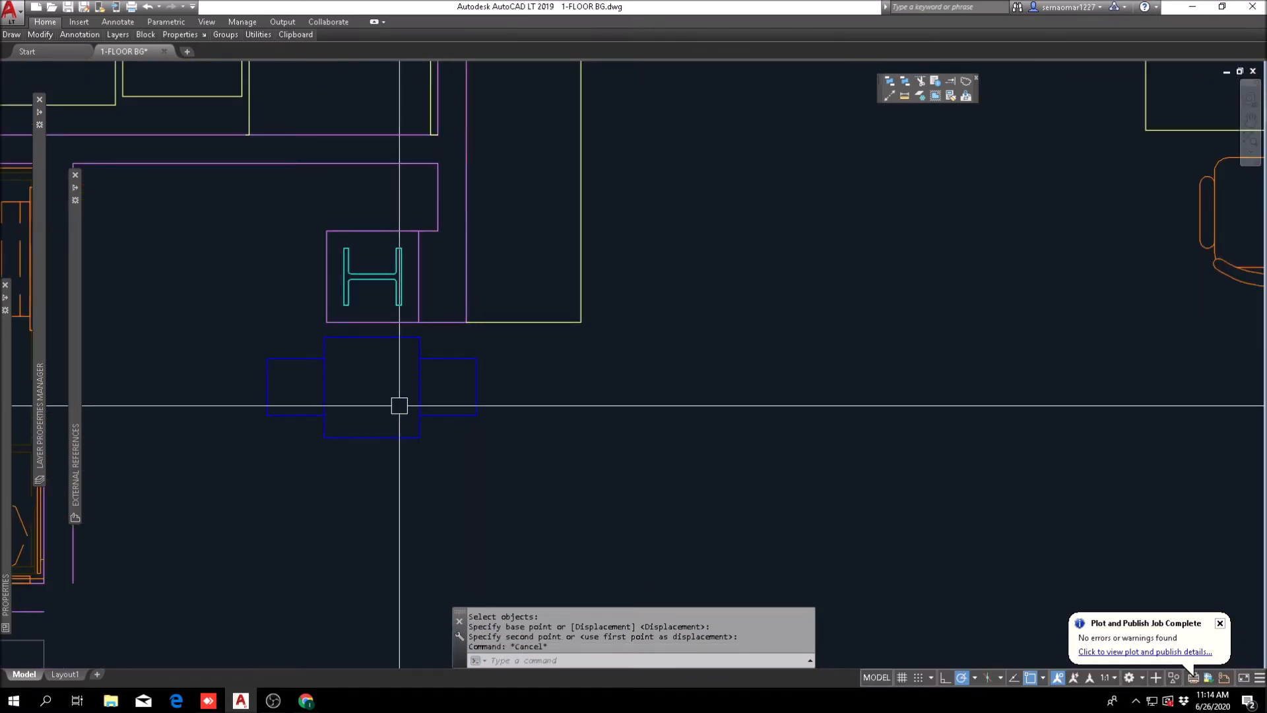
pyautogui.moveTo(395, 416); pyautogui.dragTo(520, 402, button='middle')
pyautogui.scroll(-4, 568, 370)
pyautogui.press('Escape')
pyautogui.moveTo(616, 342); pyautogui.dragTo(558, 352, button='middle')
pyautogui.scroll(2, 557, 351)
pyautogui.scroll(2, 554, 312)
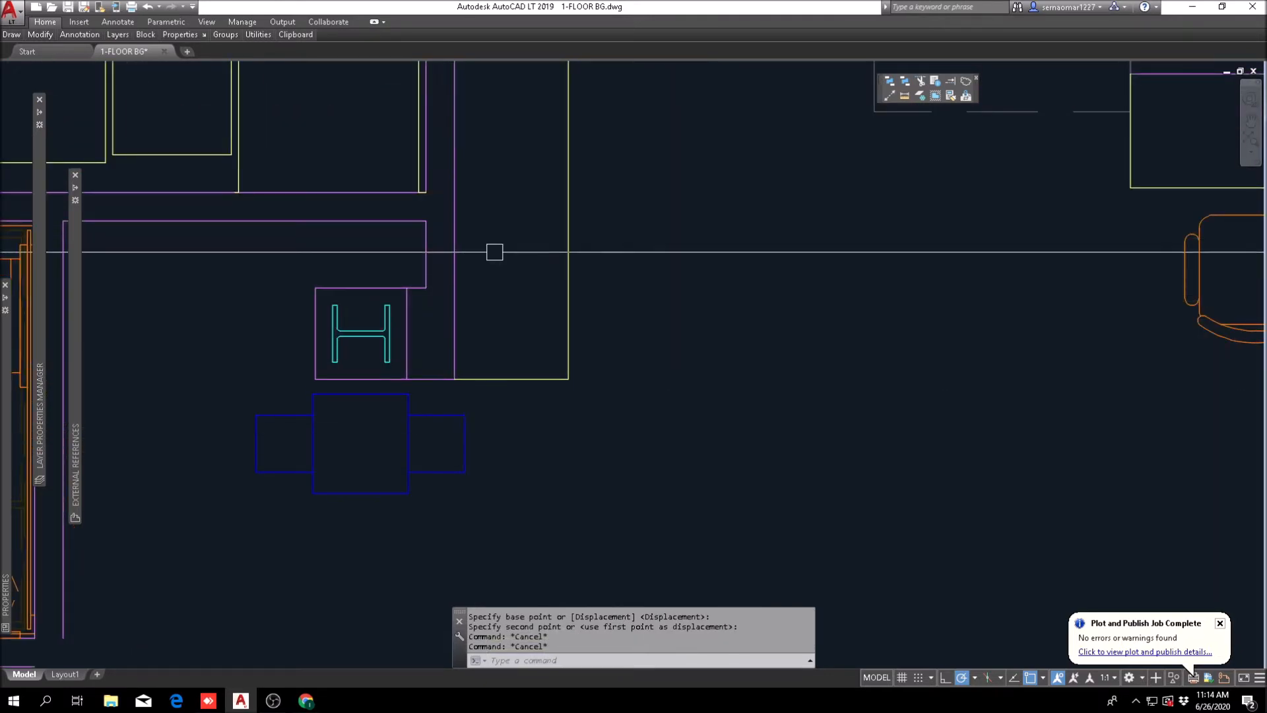
pyautogui.scroll(-2, 528, 317)
pyautogui.moveTo(535, 367)
pyautogui.mouseDown(button='middle')
pyautogui.moveTo(555, 303)
pyautogui.moveTo(564, 361)
pyautogui.mouseUp(button='middle')
pyautogui.scroll(-3, 554, 302)
pyautogui.scroll(5, 475, 291)
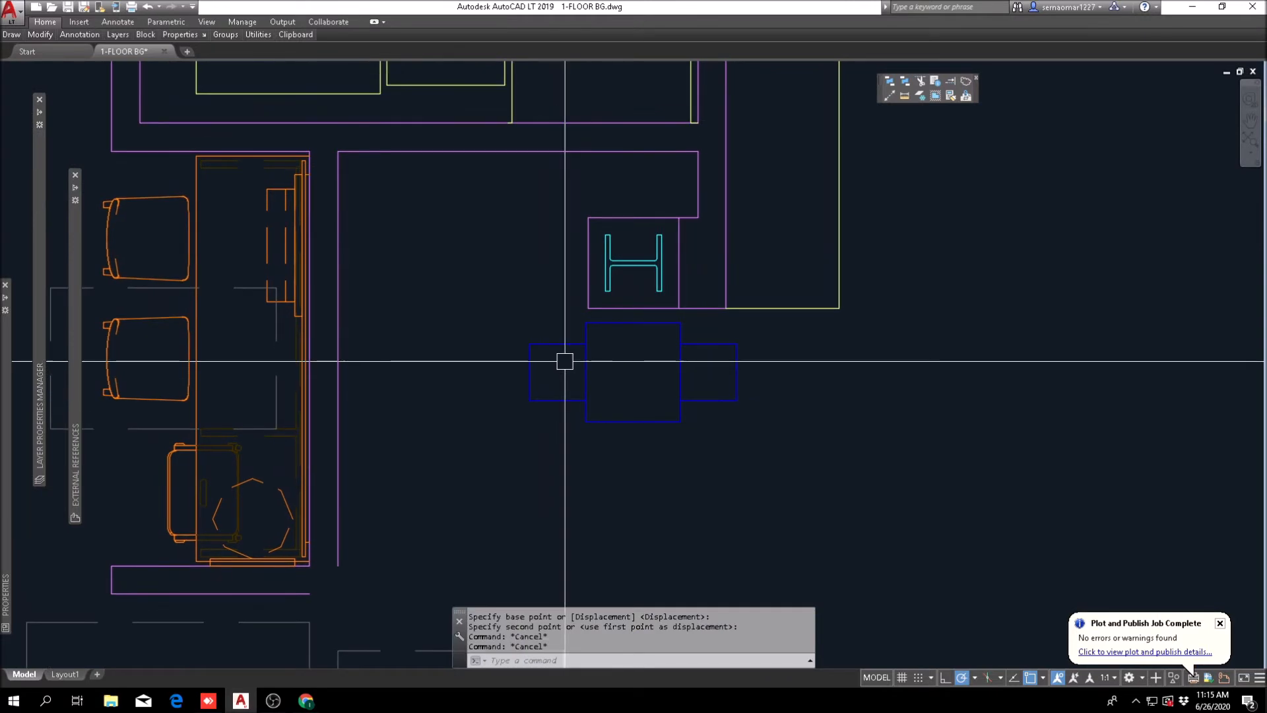
pyautogui.scroll(-2, 552, 356)
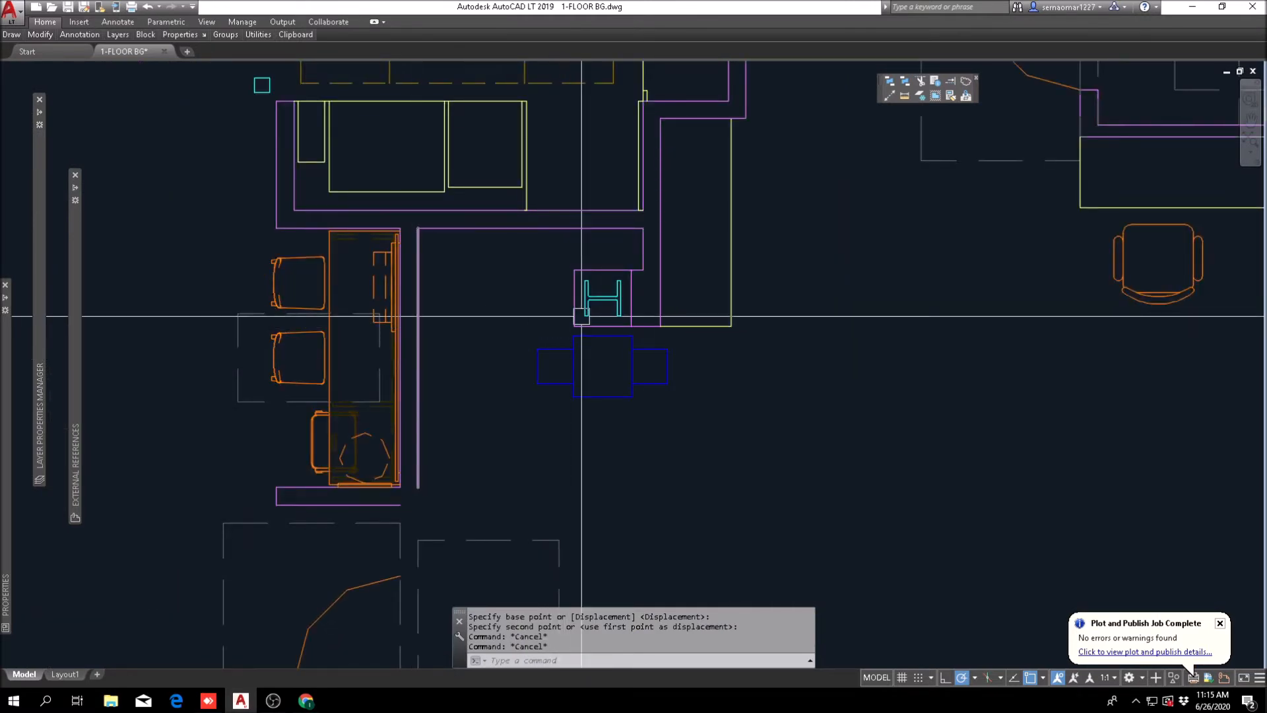
# Step: Extend the H column's lower edge line across to the wall beside the orange counter
pyautogui.press('Escape')
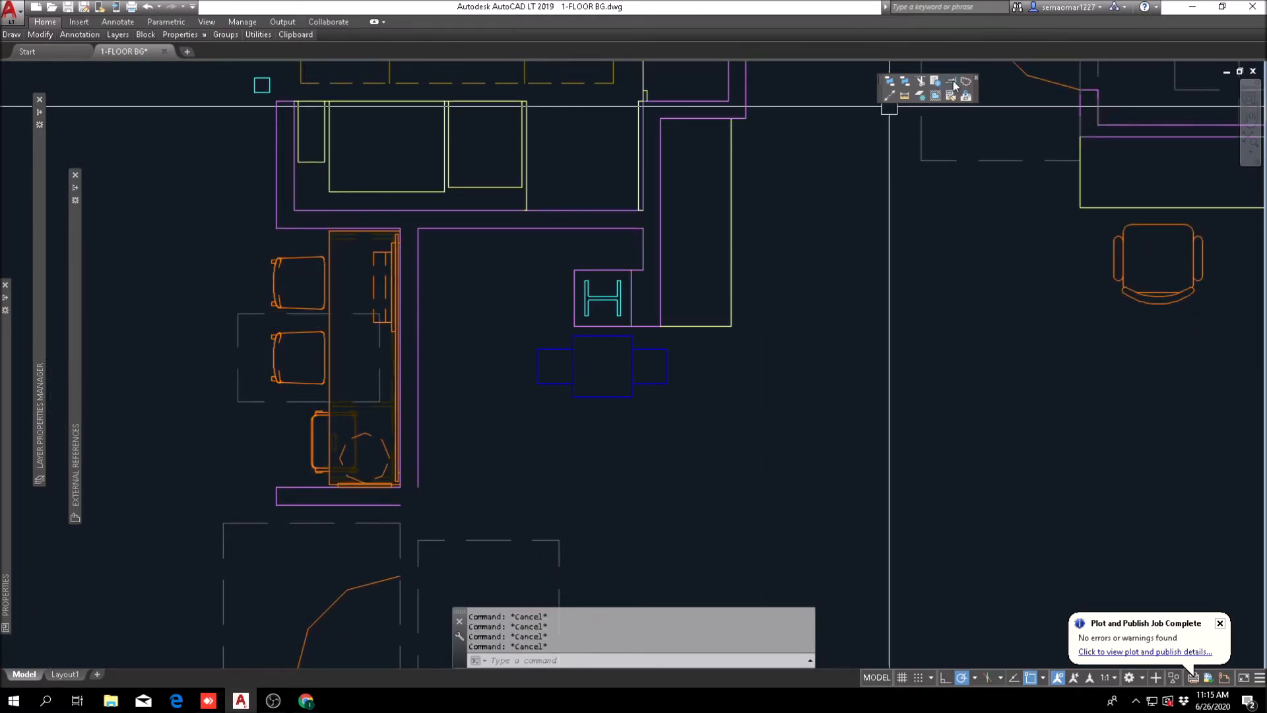
pyautogui.click(952, 81)
pyautogui.click(426, 331)
pyautogui.scroll(4, 586, 337)
pyautogui.click(429, 326)
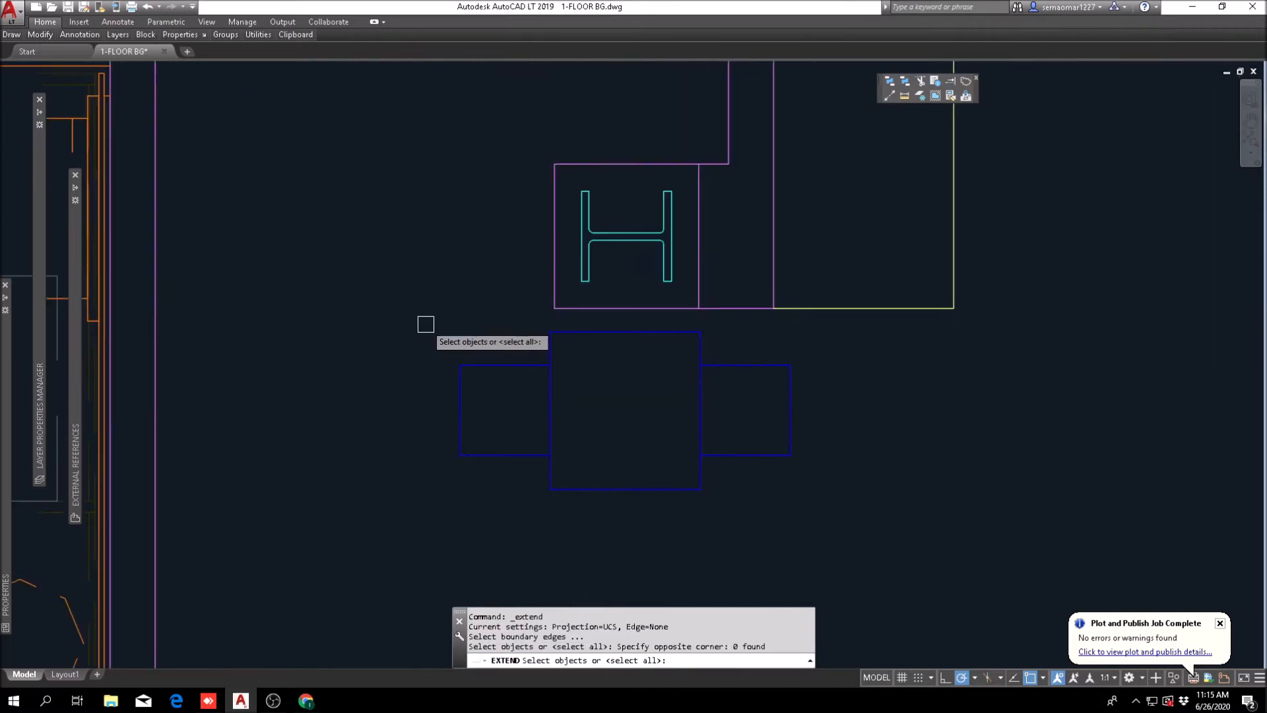
pyautogui.press('Return')
pyautogui.press('Escape')
# Step: Offset the extended line upward by 4" to form the new wall's second face
pyautogui.write('o')
pyautogui.press('Return')
pyautogui.write('4')
pyautogui.press('Return')
pyautogui.click(395, 306)
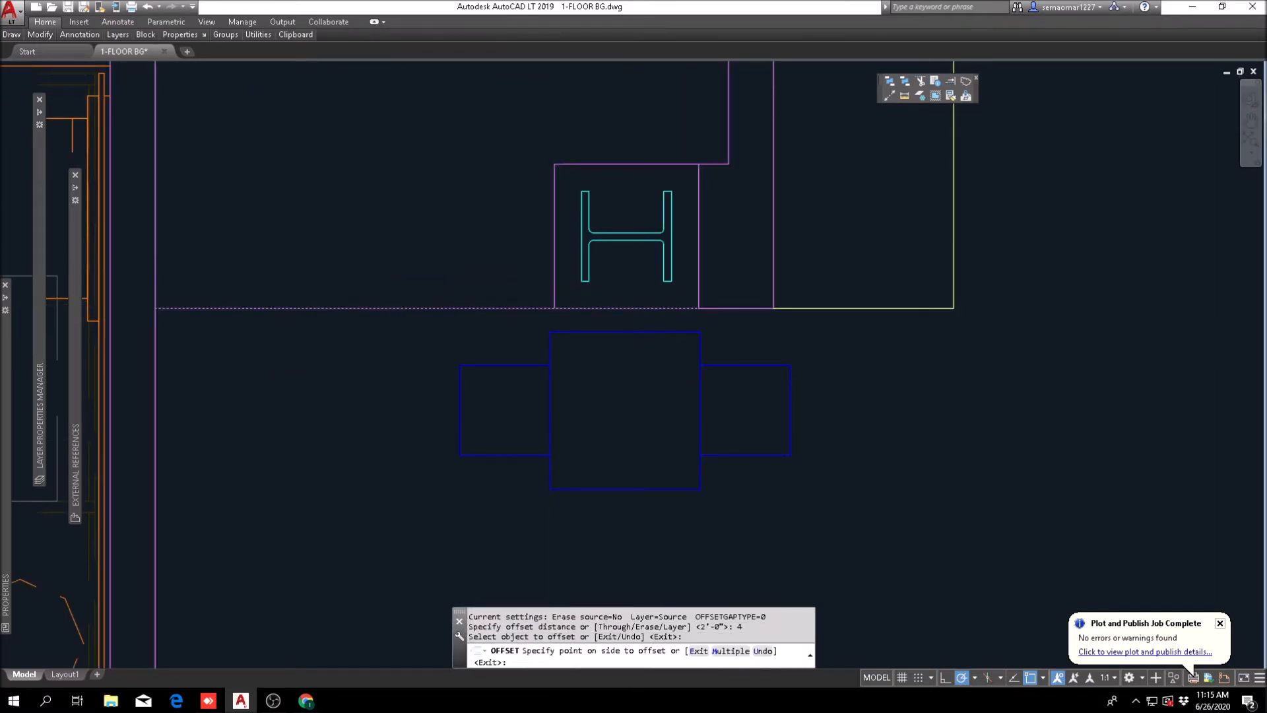
pyautogui.click(409, 269)
pyautogui.press('Escape')
pyautogui.press('Escape')
# Step: Trim the overlapping lines where the new wall meets the H column and the wall beside the orange counter
pyautogui.press('Escape')
pyautogui.scroll(4, 562, 277)
pyautogui.write('tr')
pyautogui.press('Return')
pyautogui.click(562, 264)
pyautogui.click(517, 317)
pyautogui.press('Return')
pyautogui.click(574, 284)
pyautogui.press('Escape')
pyautogui.scroll(-6, 805, 291)
pyautogui.scroll(2, 357, 310)
pyautogui.write('tr')
pyautogui.press('Return')
pyautogui.click(710, 241)
pyautogui.click(624, 317)
pyautogui.press('Return')
pyautogui.press('Escape')
pyautogui.press('Escape')
pyautogui.press('Escape')
pyautogui.press('Escape')
pyautogui.scroll(-6, 635, 303)
pyautogui.scroll(2, 576, 357)
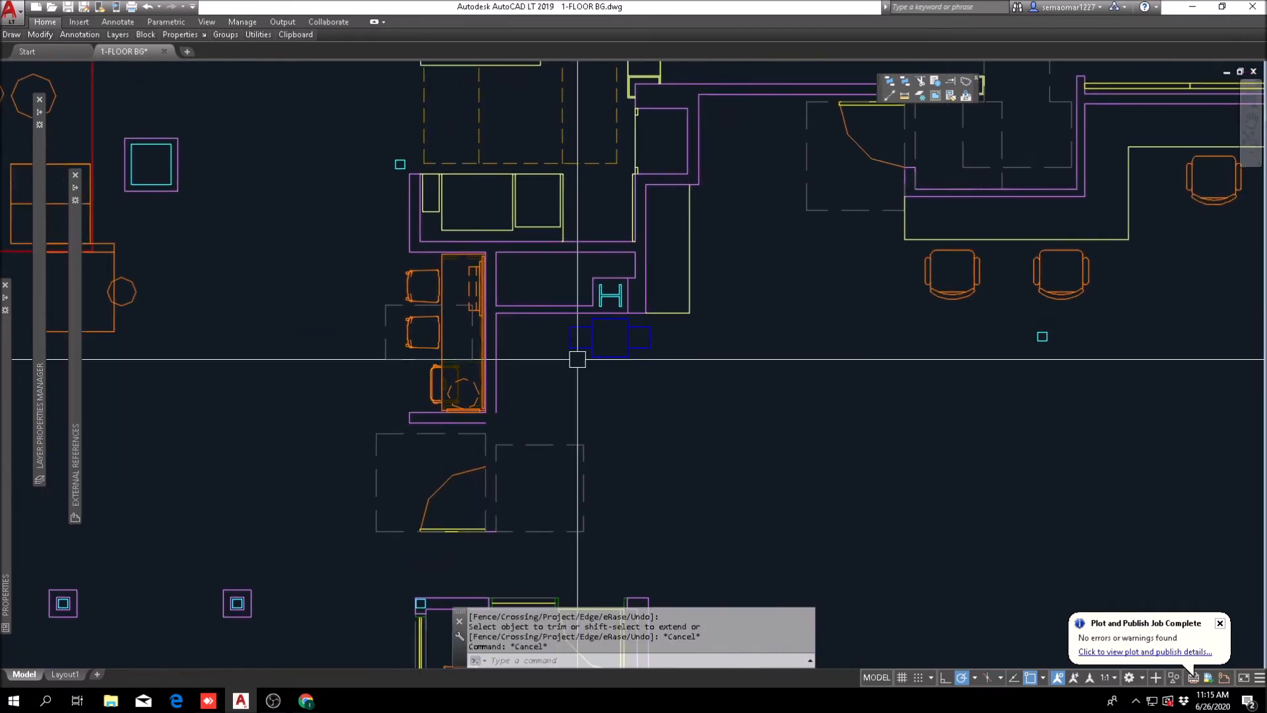
# Step: Move the blue equipment symbol horizontally from under the H column toward the orange counter, along the new wall
pyautogui.write('m')
pyautogui.press('Return')
pyautogui.click(671, 328)
pyautogui.click(488, 413)
pyautogui.press('Return')
pyautogui.click(788, 390)
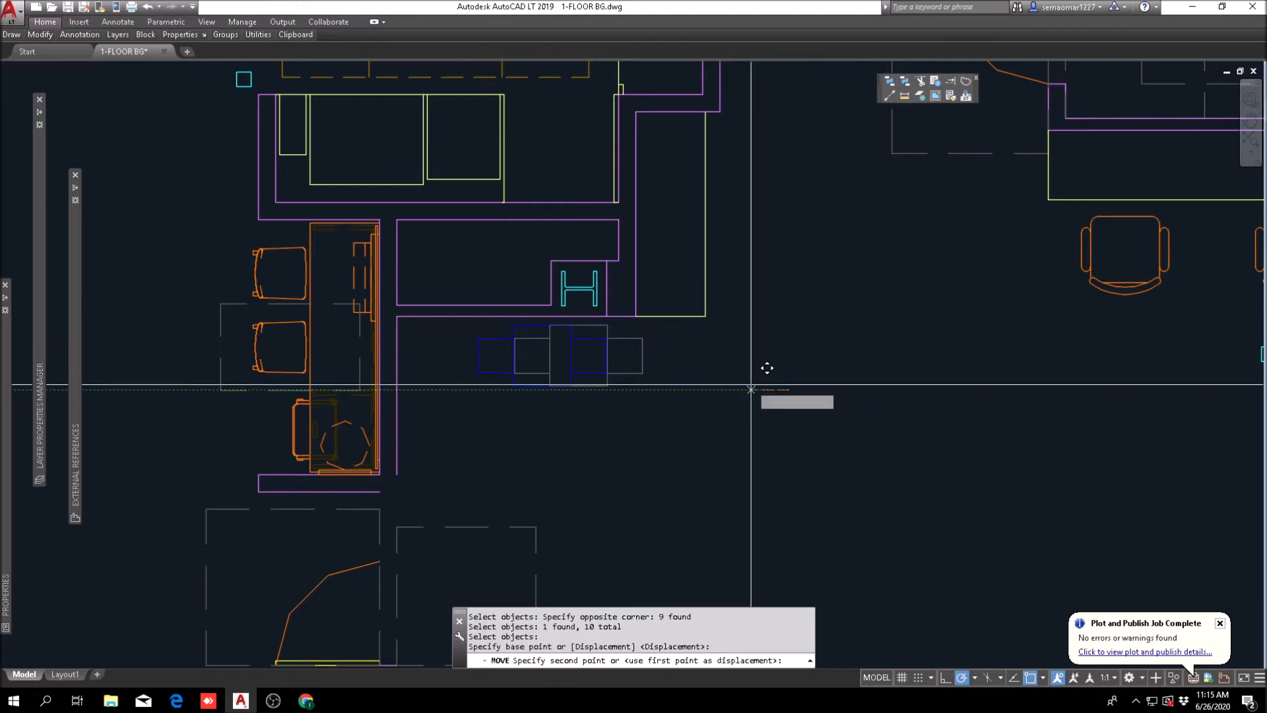
pyautogui.press('Escape')
pyautogui.press('Escape')
pyautogui.scroll(-2, 752, 382)
pyautogui.scroll(5, 450, 334)
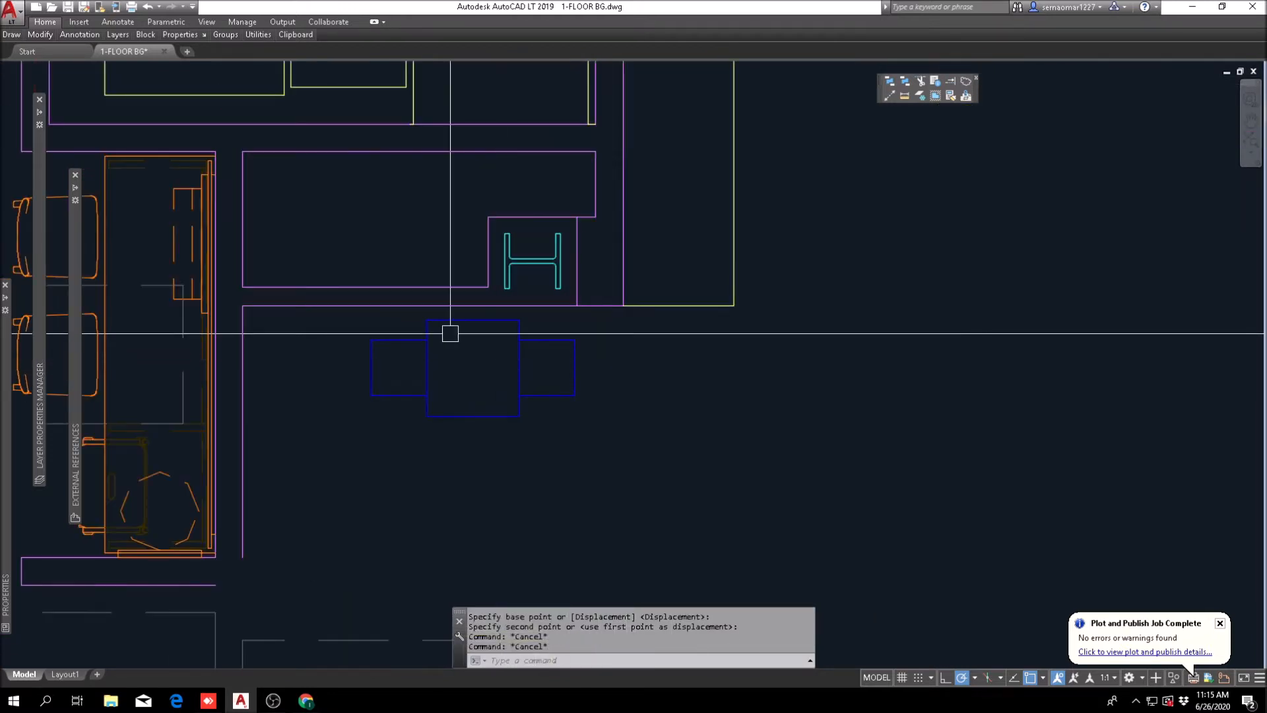
# Step: Examine the reworked floor plan around the workroom, front desk, GM offices and Gateway for remaining wall junction problems
pyautogui.scroll(-4, 575, 373)
pyautogui.scroll(4, 536, 379)
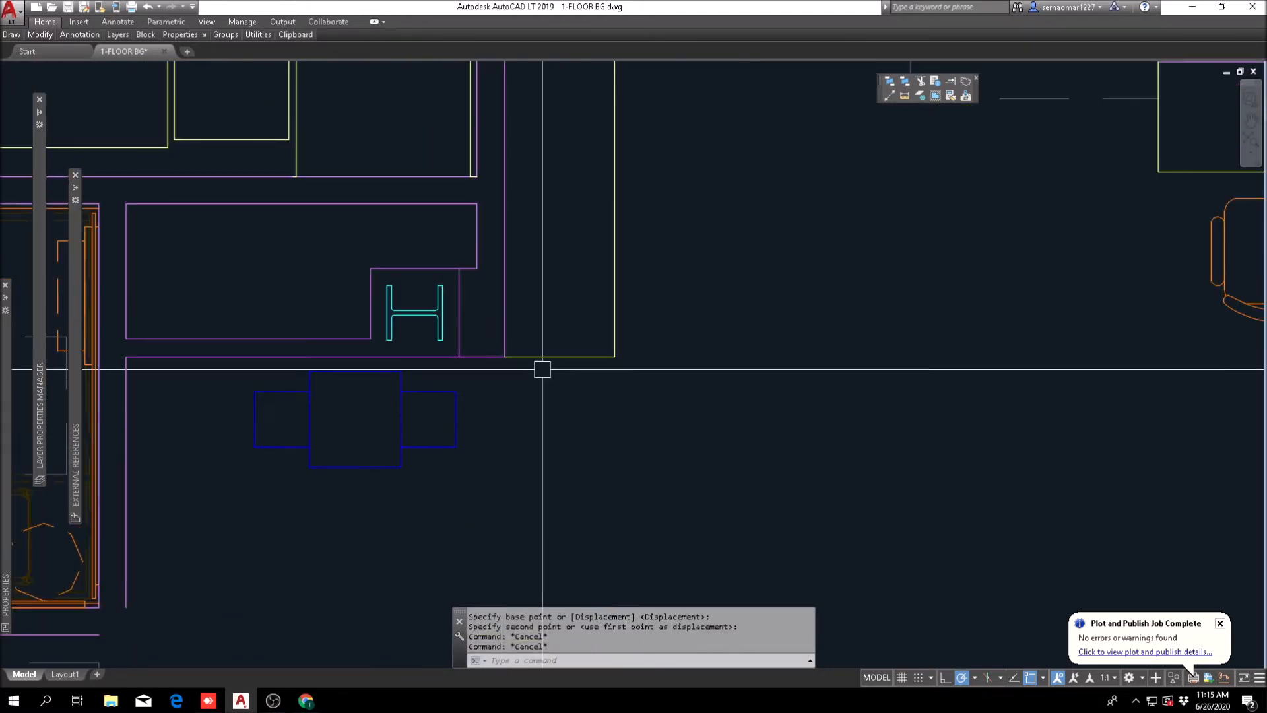
pyautogui.scroll(-5, 443, 359)
pyautogui.moveTo(584, 372); pyautogui.dragTo(424, 362, button='middle')
pyautogui.moveTo(843, 311); pyautogui.dragTo(656, 300, button='middle')
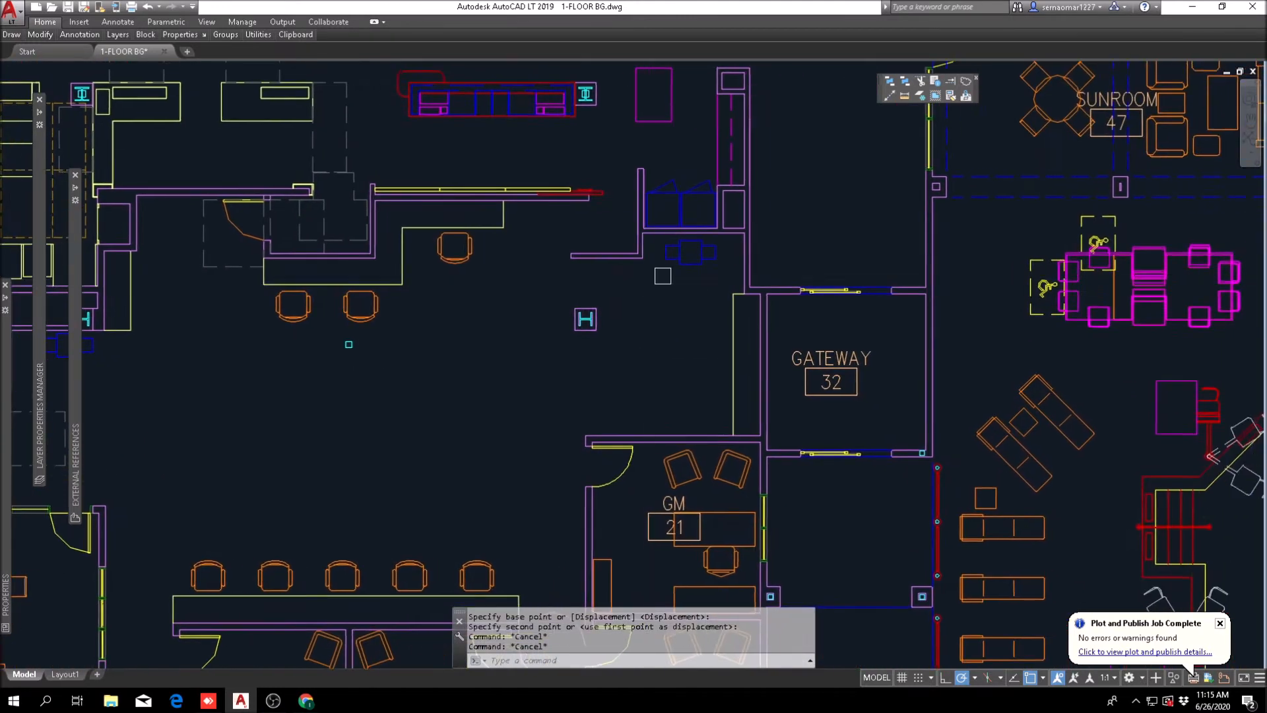
pyautogui.scroll(4, 672, 264)
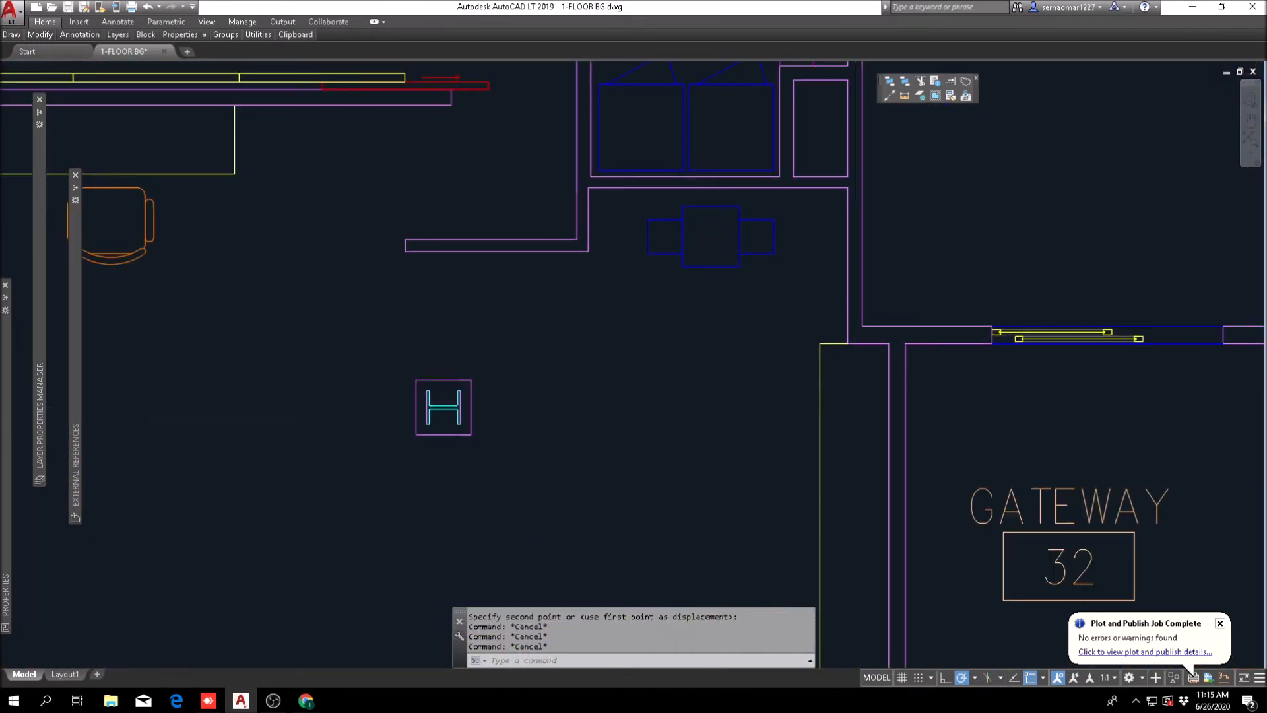
pyautogui.scroll(-5, 727, 300)
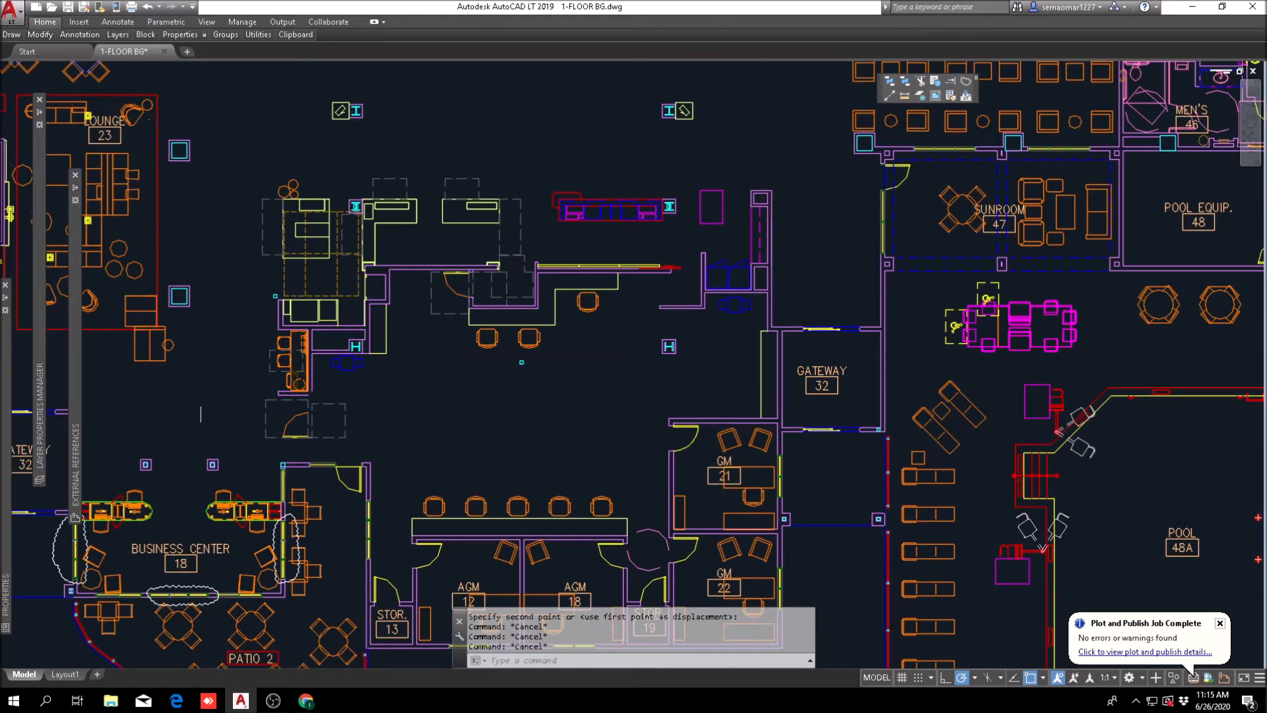
pyautogui.scroll(4, 362, 382)
pyautogui.scroll(-4, 362, 385)
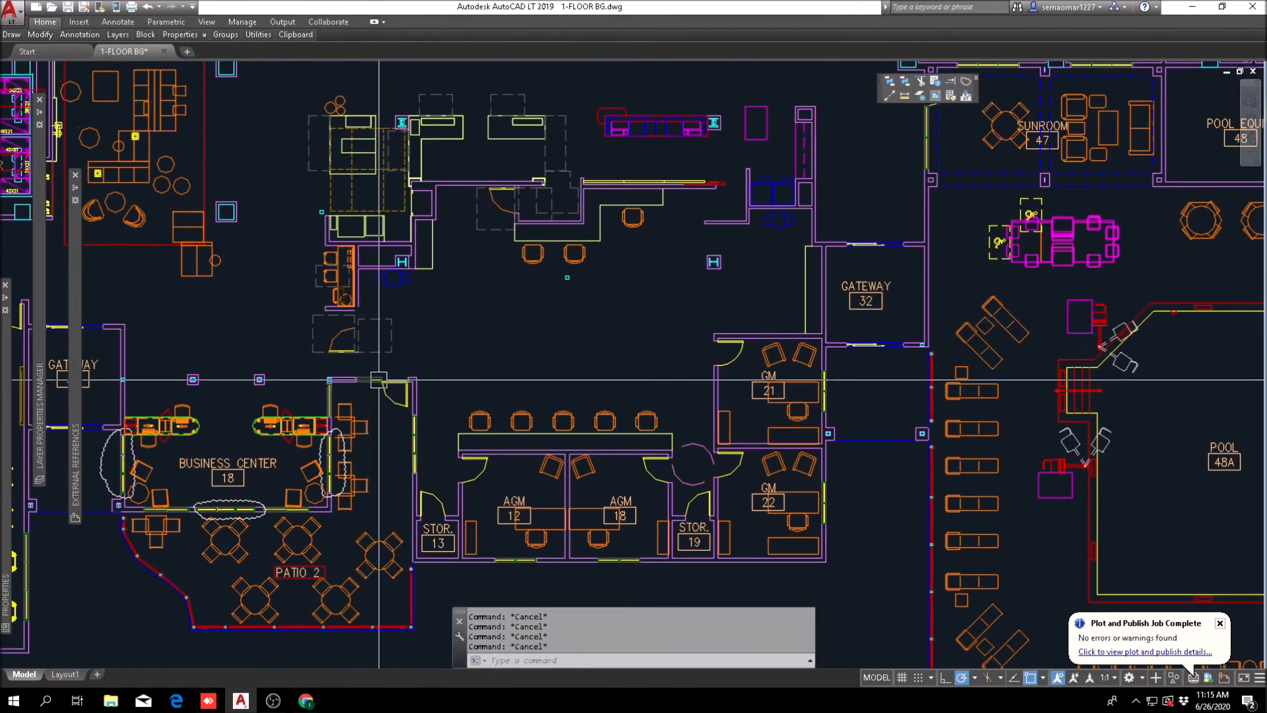
pyautogui.moveTo(653, 368); pyautogui.dragTo(521, 360, button='middle')
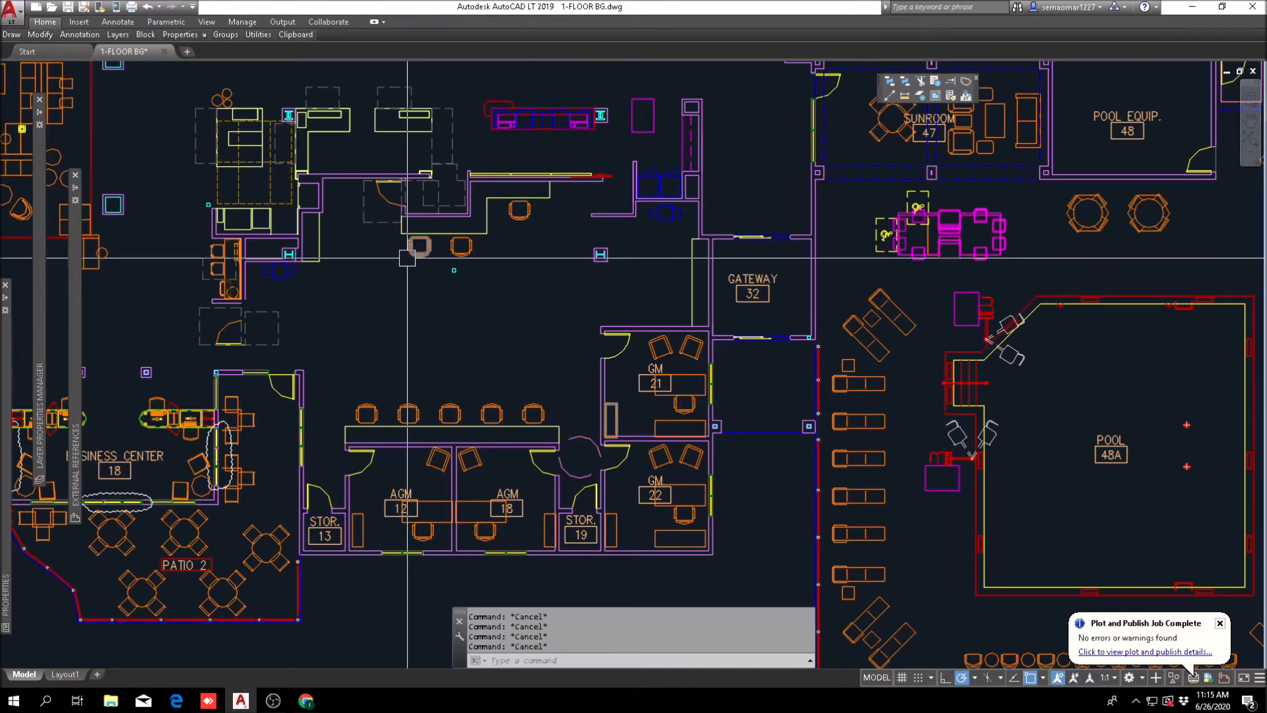
pyautogui.scroll(-3, 542, 367)
pyautogui.scroll(5, 671, 239)
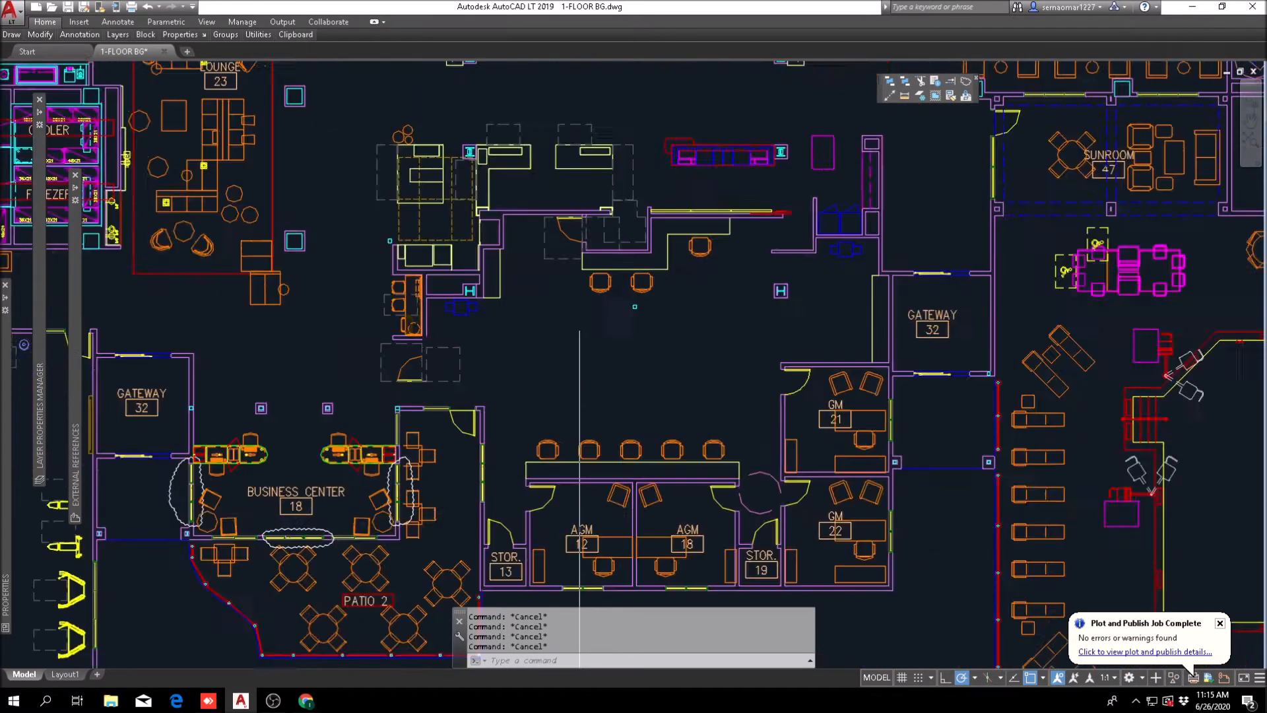
pyautogui.scroll(-2, 546, 362)
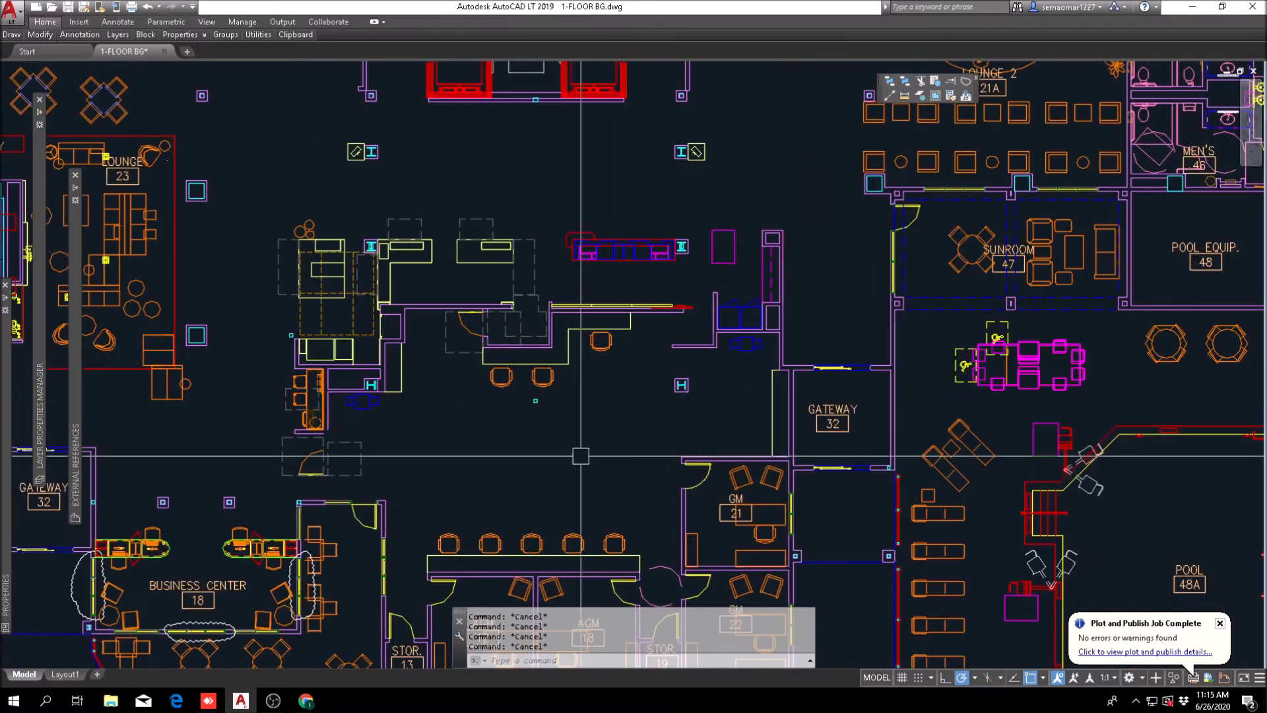
pyautogui.moveTo(687, 260); pyautogui.dragTo(614, 297, button='middle')
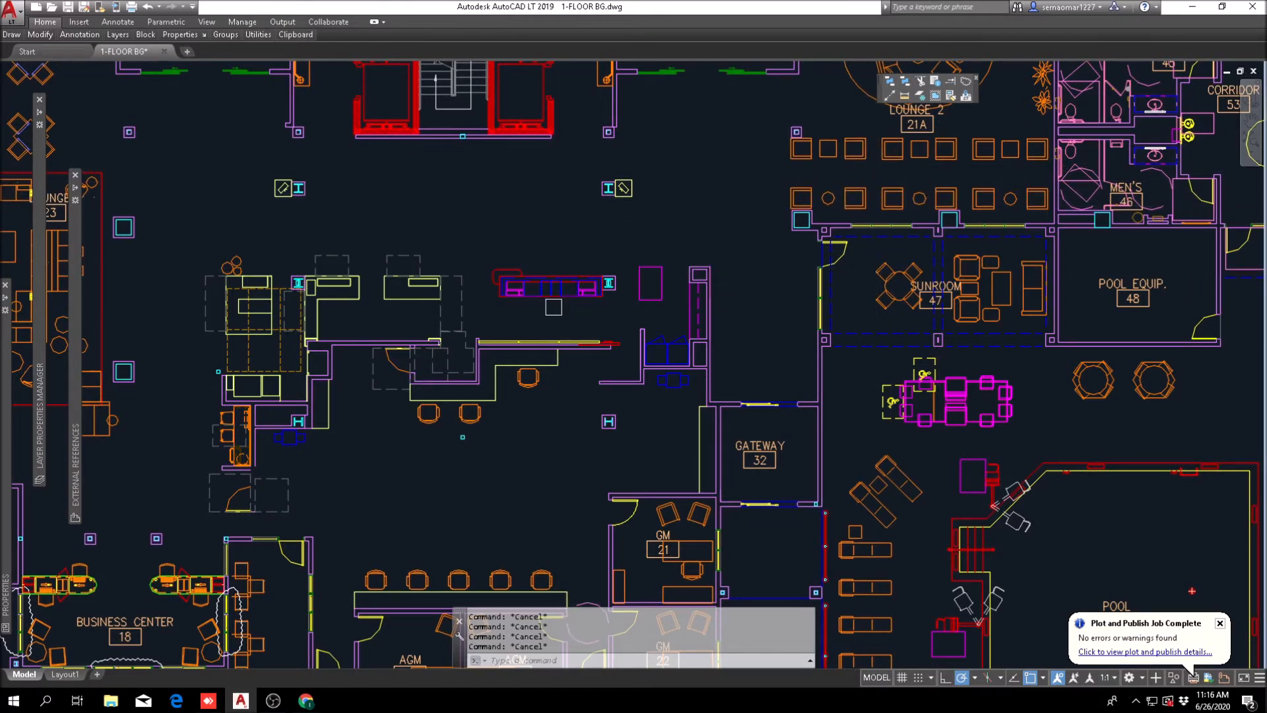
pyautogui.scroll(4, 555, 308)
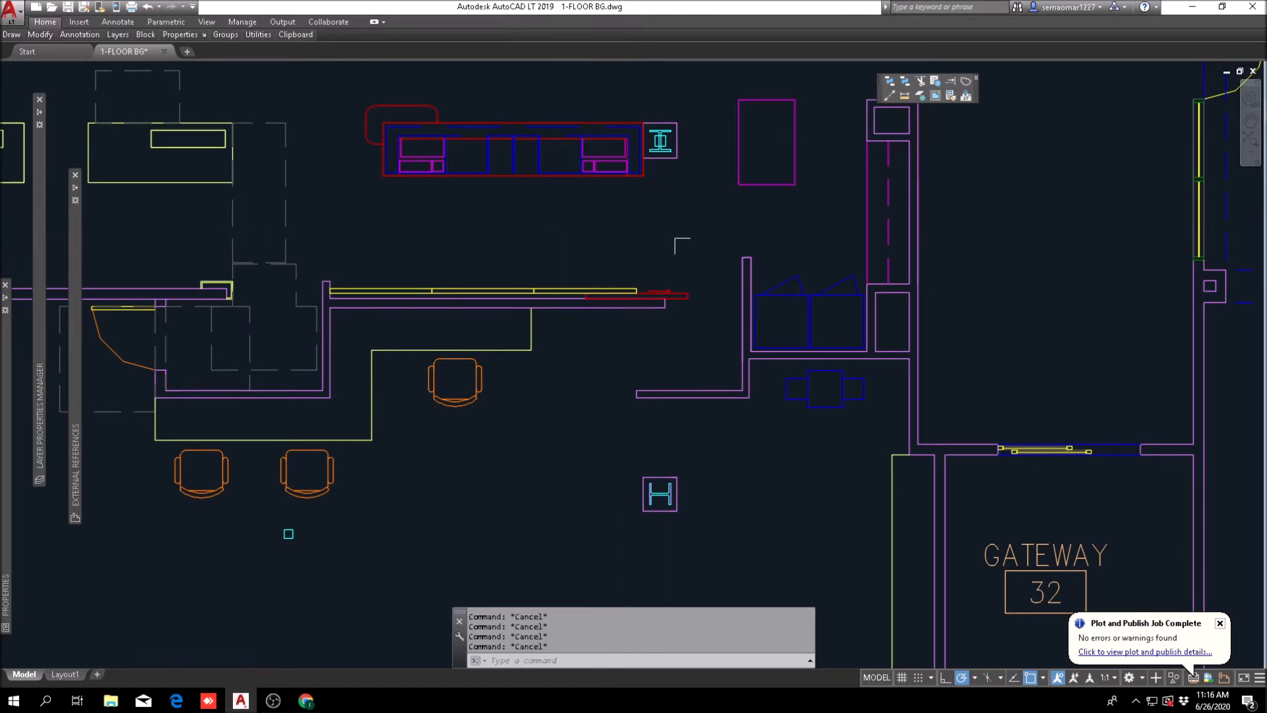
pyautogui.scroll(-4, 539, 359)
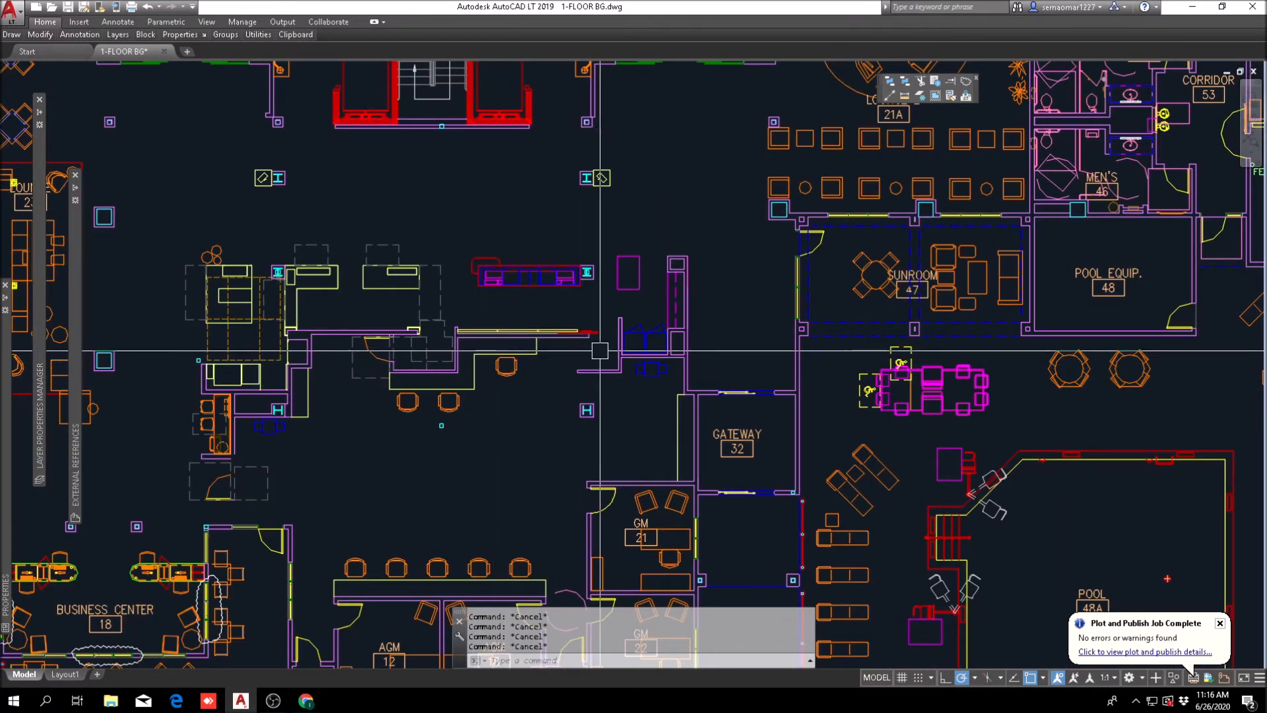
pyautogui.scroll(6, 316, 347)
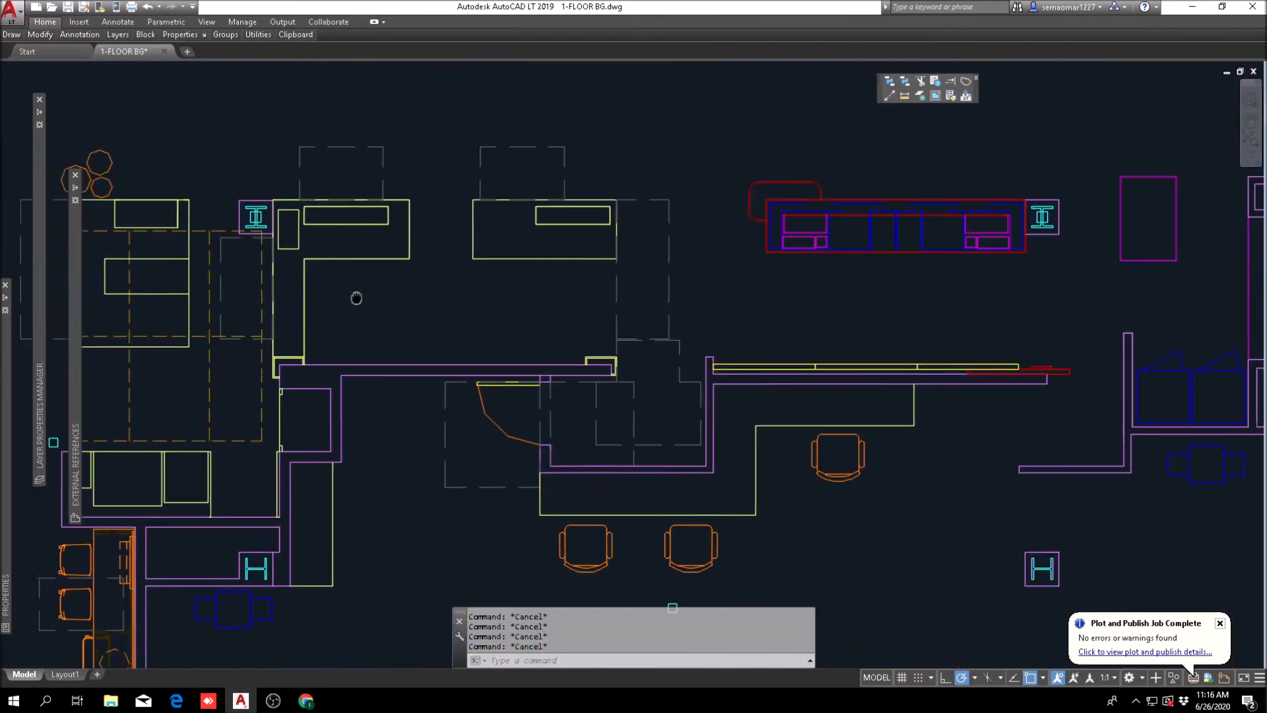
pyautogui.scroll(-2, 638, 191)
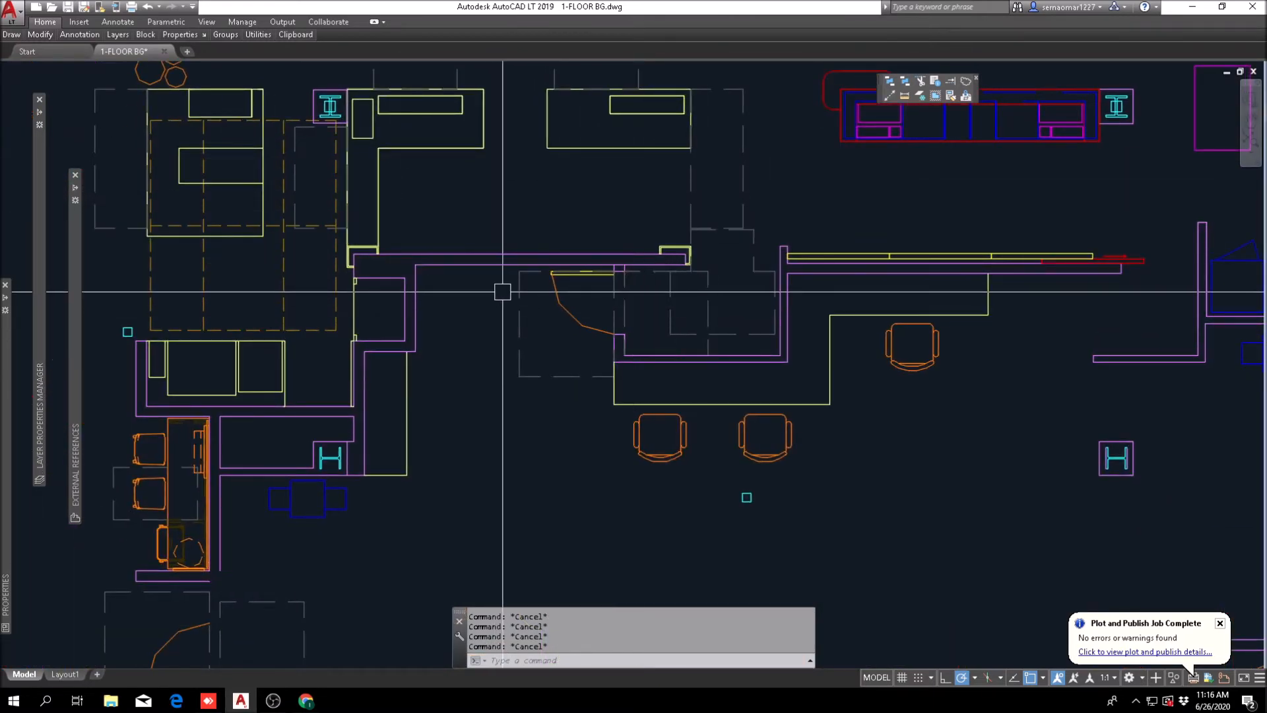
pyautogui.scroll(-2, 679, 354)
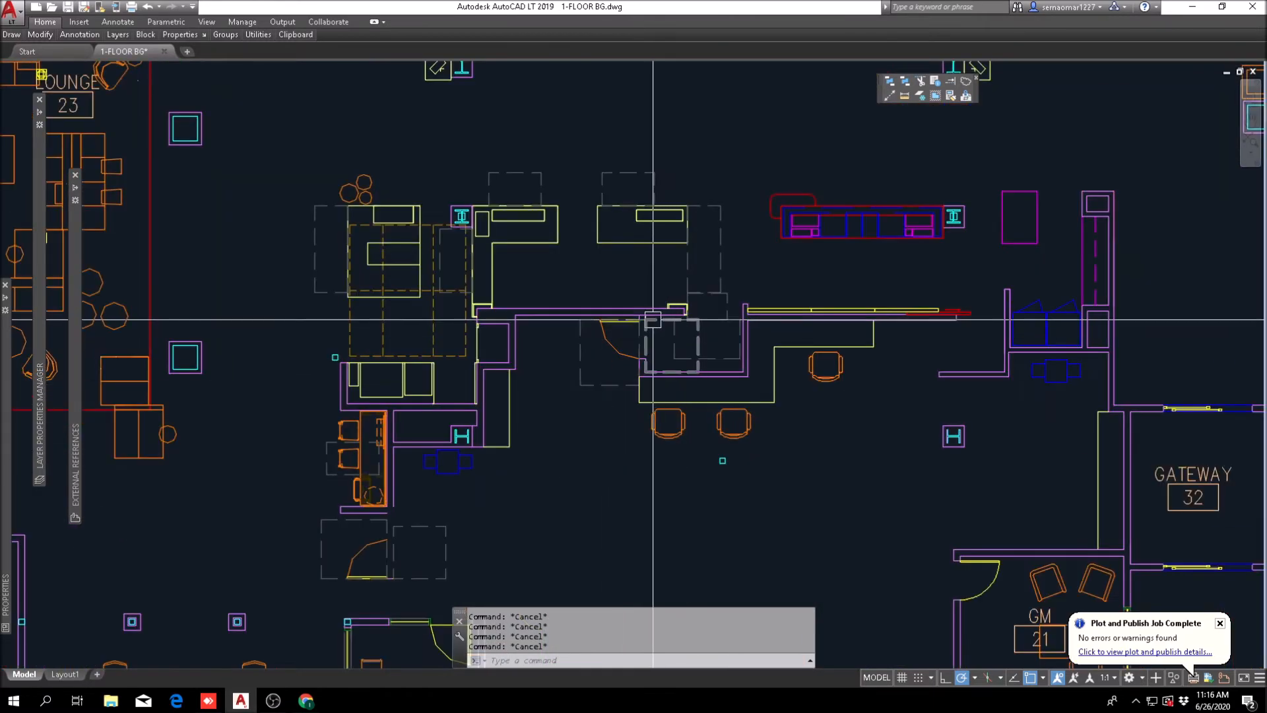
# Step: Trim the wall line crossing the junction beside the door behind the front desk to open the wall intersection
pyautogui.scroll(4, 636, 297)
pyautogui.write('tr')
pyautogui.press('Return')
pyautogui.press('Return')
pyautogui.scroll(5, 653, 311)
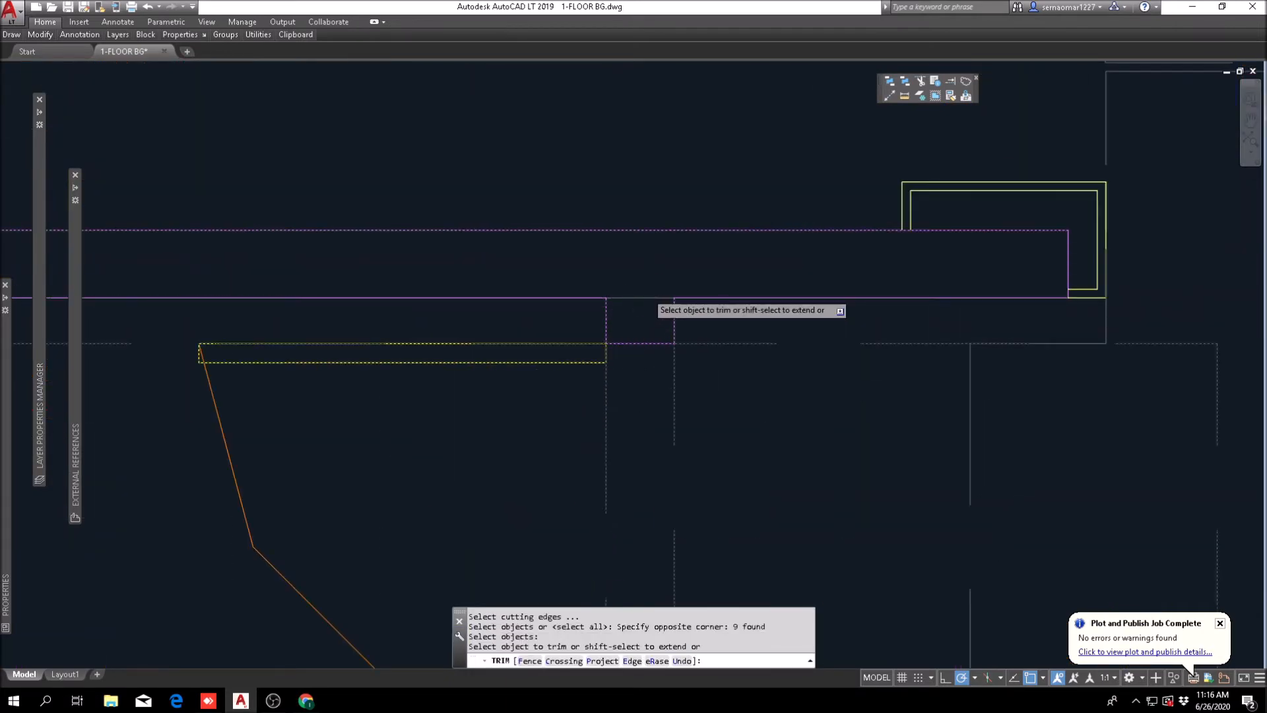
pyautogui.press('Escape')
pyautogui.press('Escape')
pyautogui.scroll(-8, 570, 288)
pyautogui.scroll(-1, 570, 288)
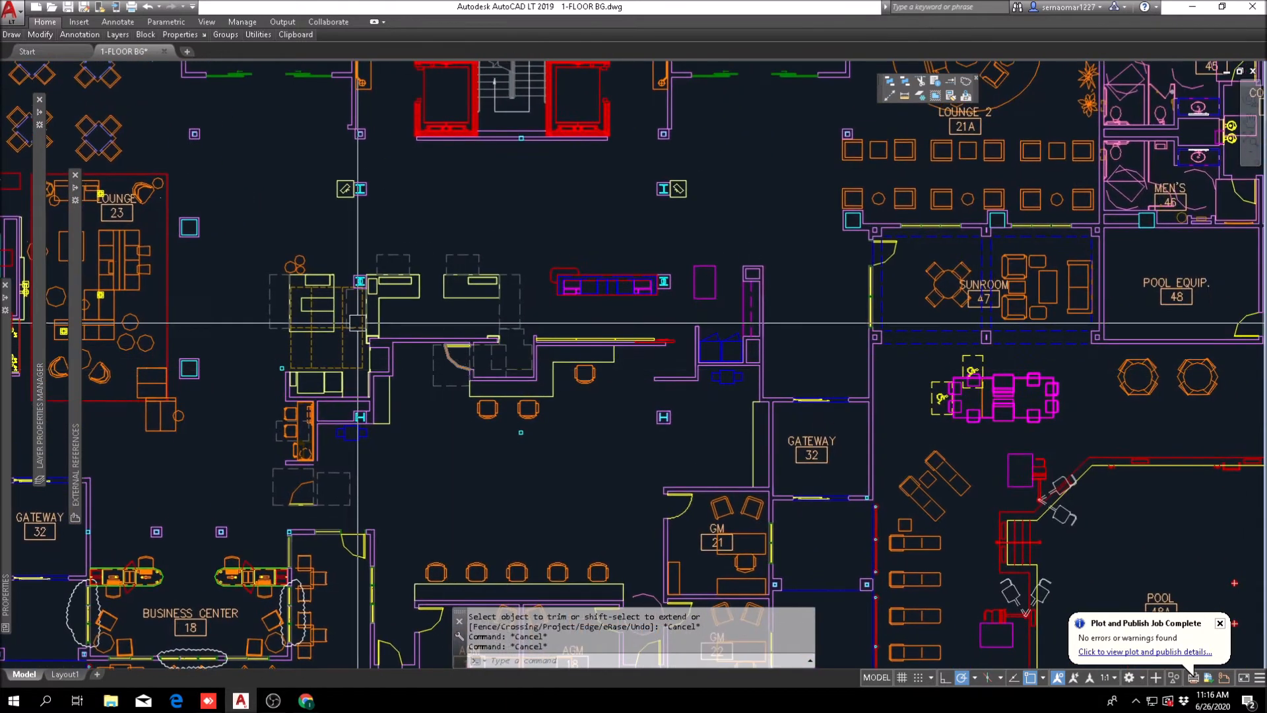
pyautogui.scroll(4, 516, 389)
pyautogui.scroll(-4, 475, 369)
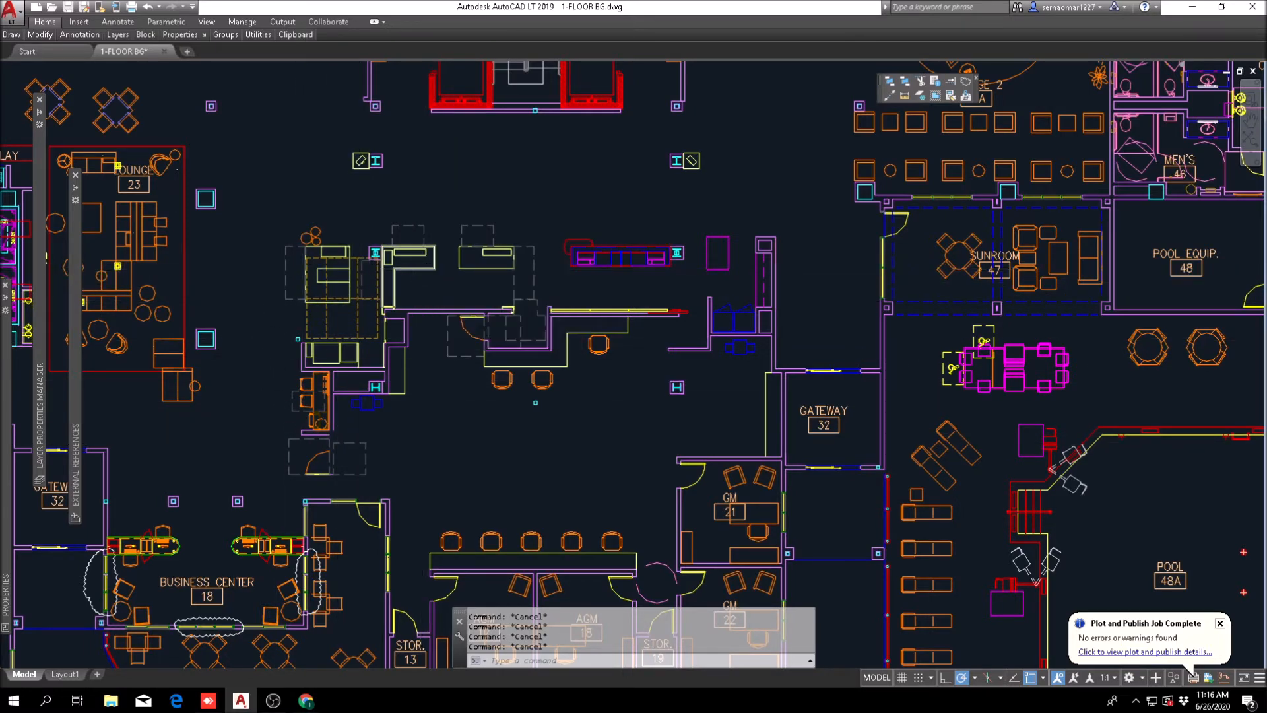
pyautogui.scroll(4, 309, 391)
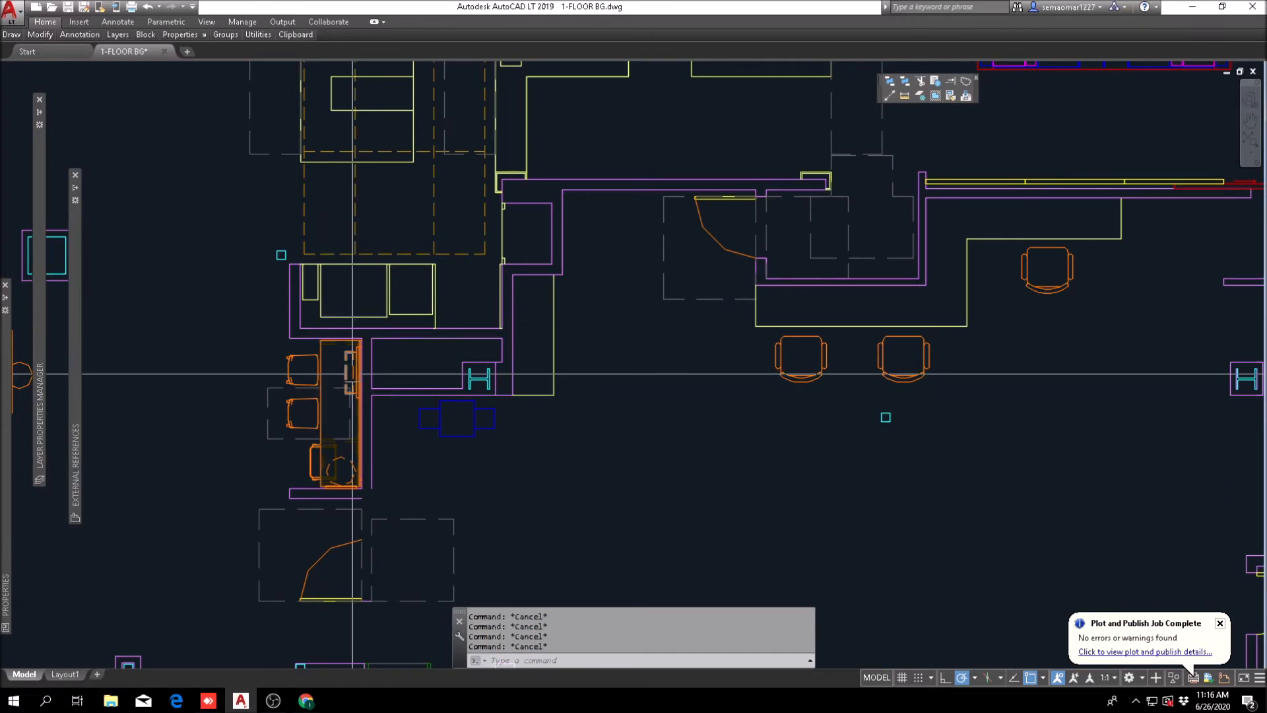
# Step: Examine the revised first-floor plan from the front desk and workroom across the GM offices, Business Center, Gateways, lounges and pool
pyautogui.scroll(-2, 302, 401)
pyautogui.moveTo(399, 355); pyautogui.dragTo(352, 377, button='middle')
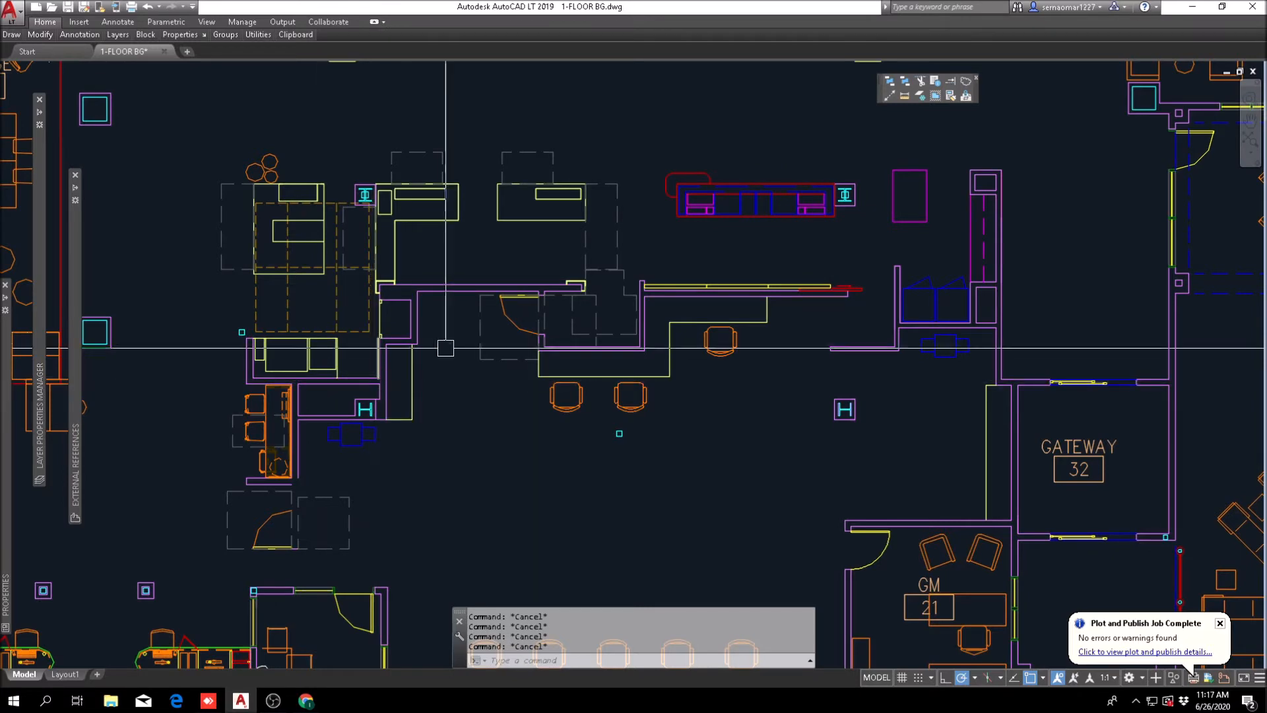
pyautogui.scroll(-4, 437, 367)
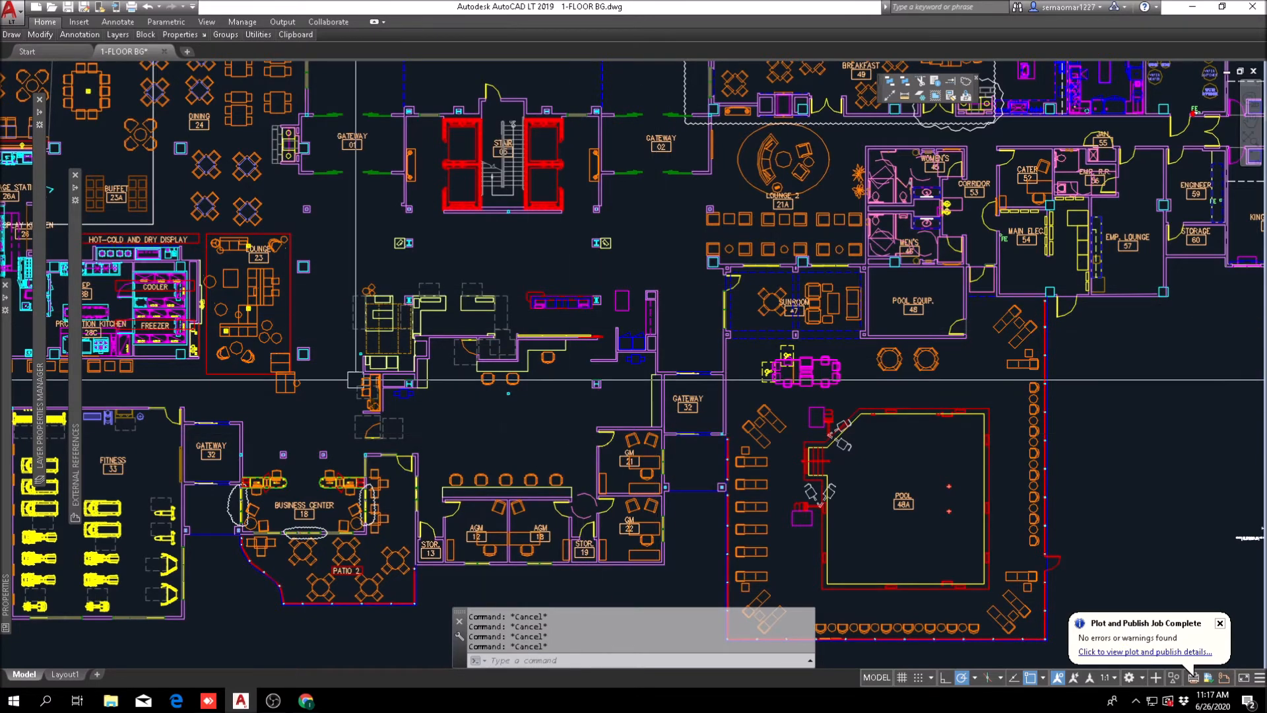
pyautogui.scroll(6, 264, 462)
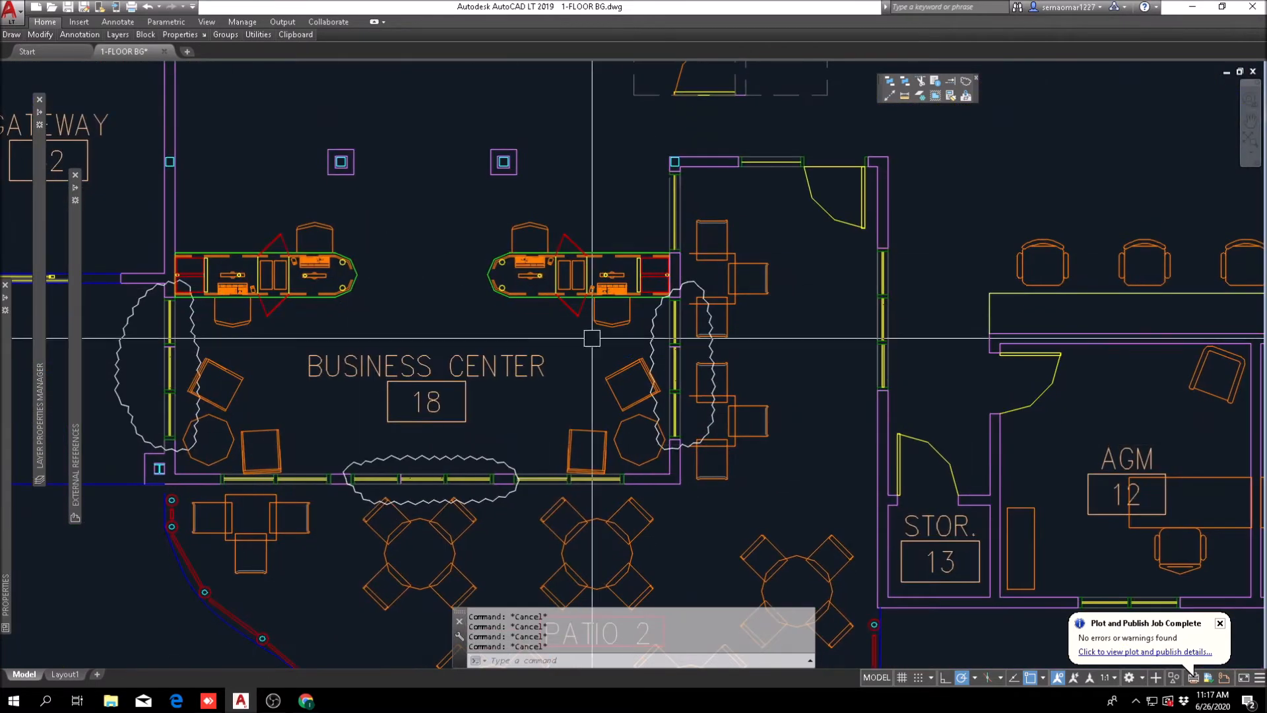
pyautogui.scroll(-5, 449, 370)
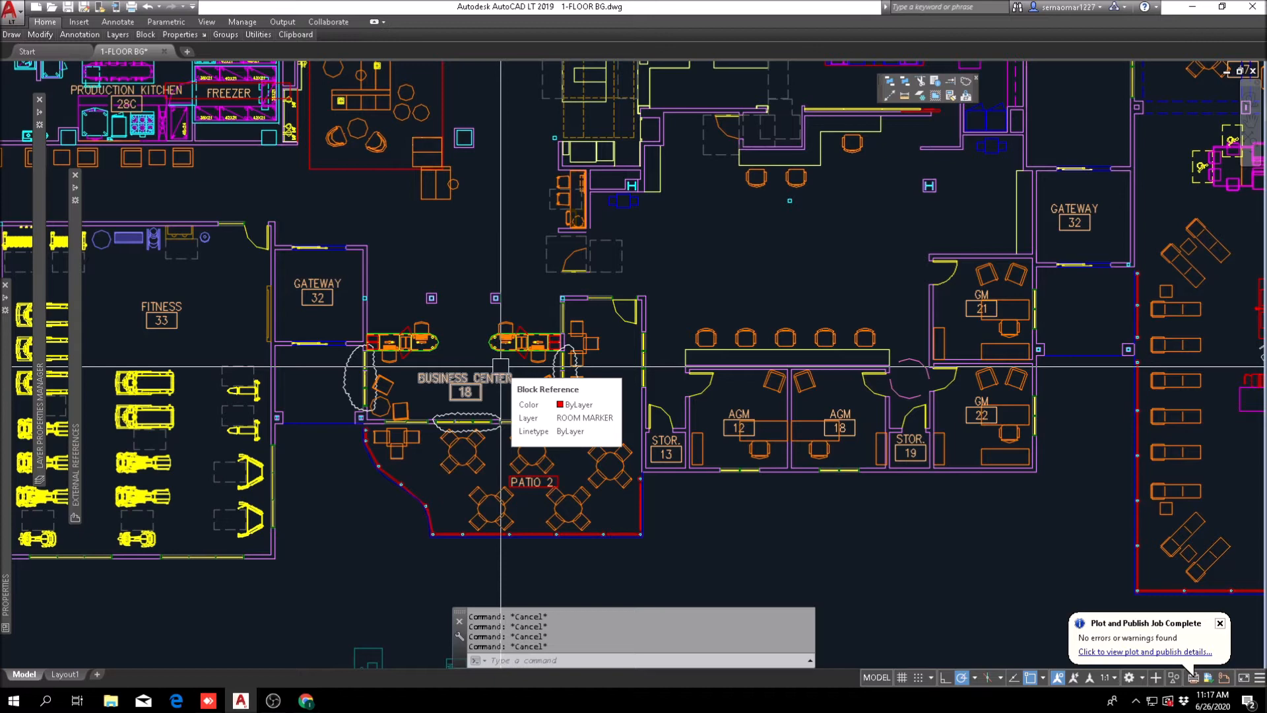
pyautogui.scroll(-2, 388, 347)
pyautogui.moveTo(688, 352); pyautogui.dragTo(366, 413, button='middle')
pyautogui.moveTo(366, 316); pyautogui.dragTo(326, 403, button='middle')
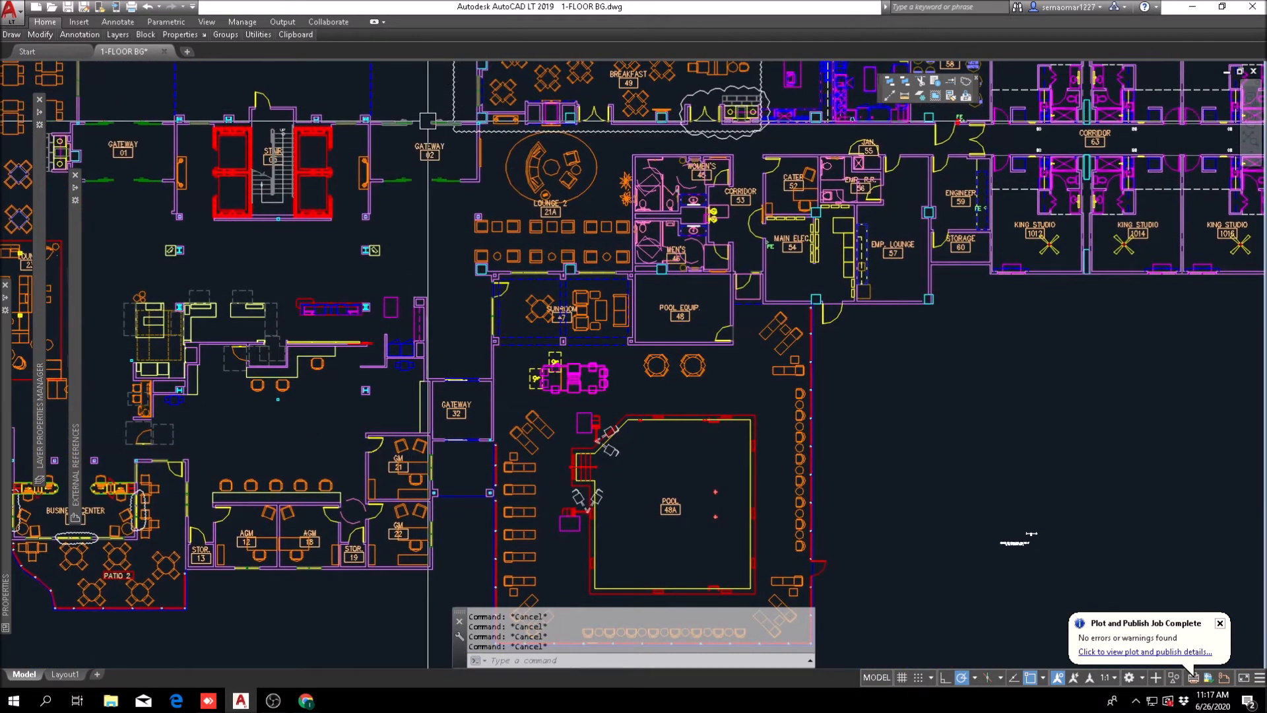
pyautogui.moveTo(434, 145); pyautogui.dragTo(466, 209, button='middle')
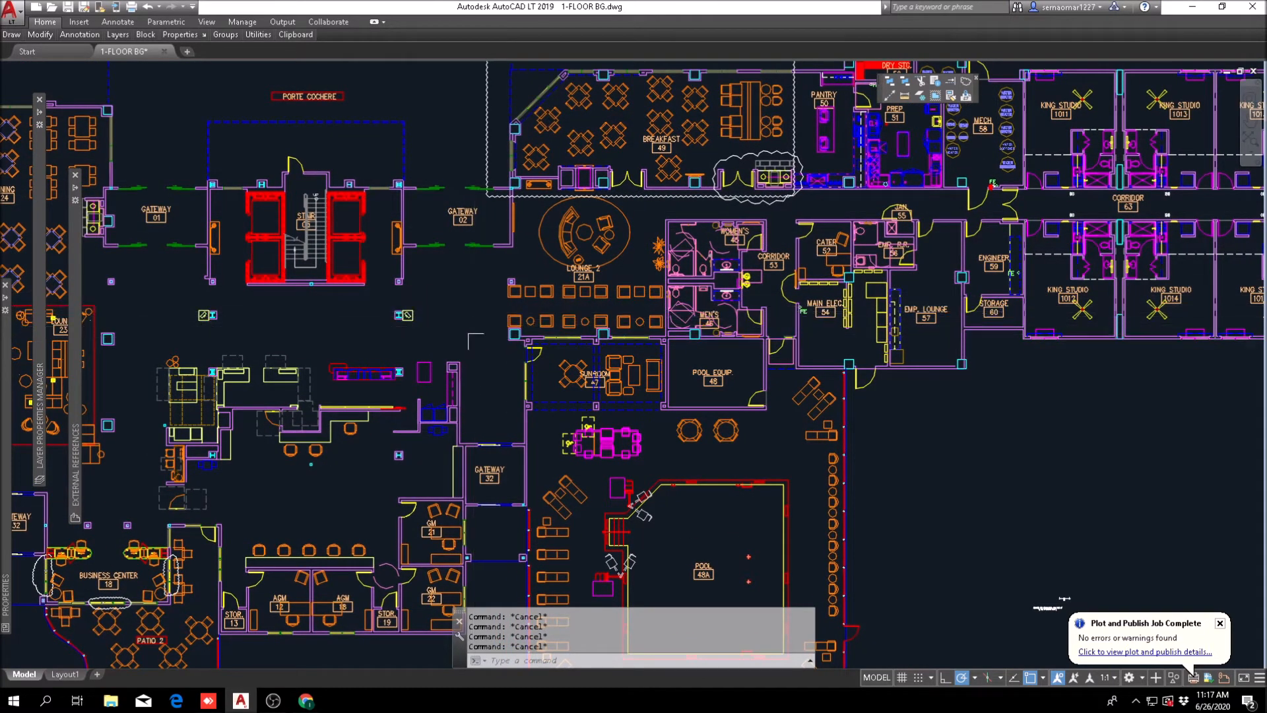
pyautogui.moveTo(493, 432); pyautogui.dragTo(508, 329, button='middle')
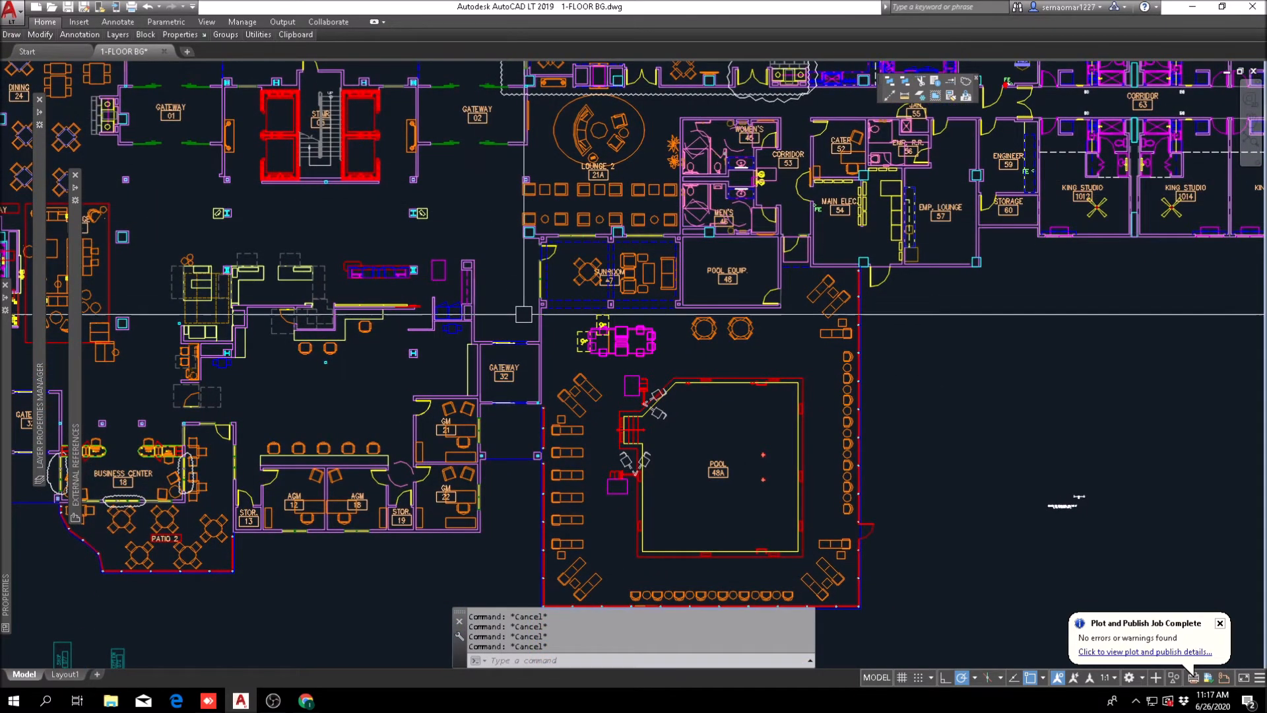
pyautogui.moveTo(537, 465); pyautogui.dragTo(574, 407, button='middle')
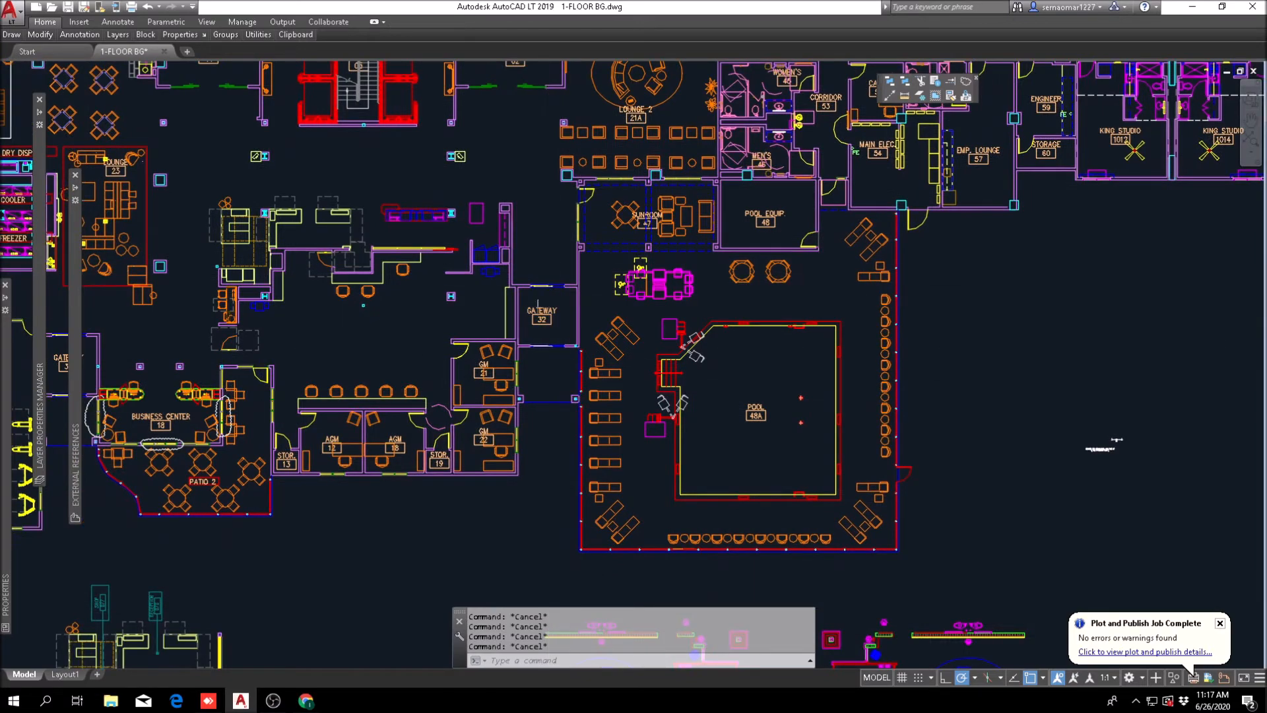
pyautogui.moveTo(303, 265); pyautogui.dragTo(628, 355, button='middle')
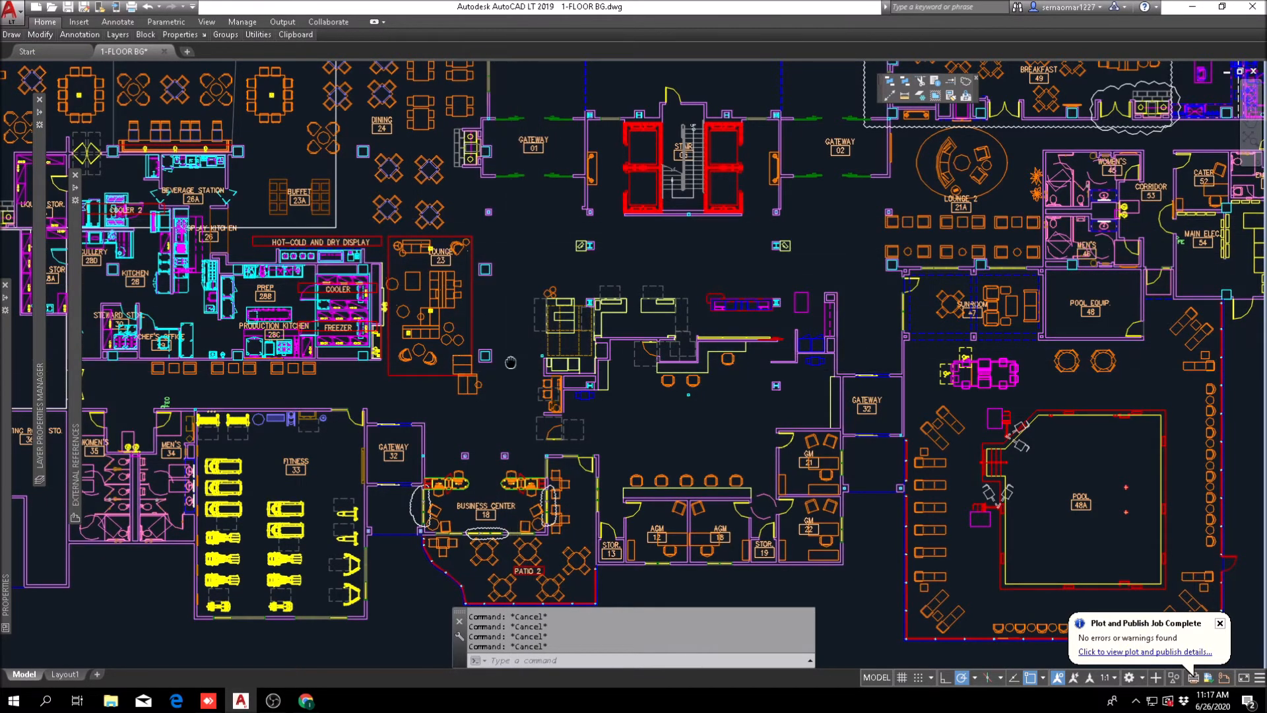
pyautogui.moveTo(544, 360); pyautogui.dragTo(568, 246, button='middle')
pyautogui.moveTo(467, 404); pyautogui.dragTo(401, 414, button='middle')
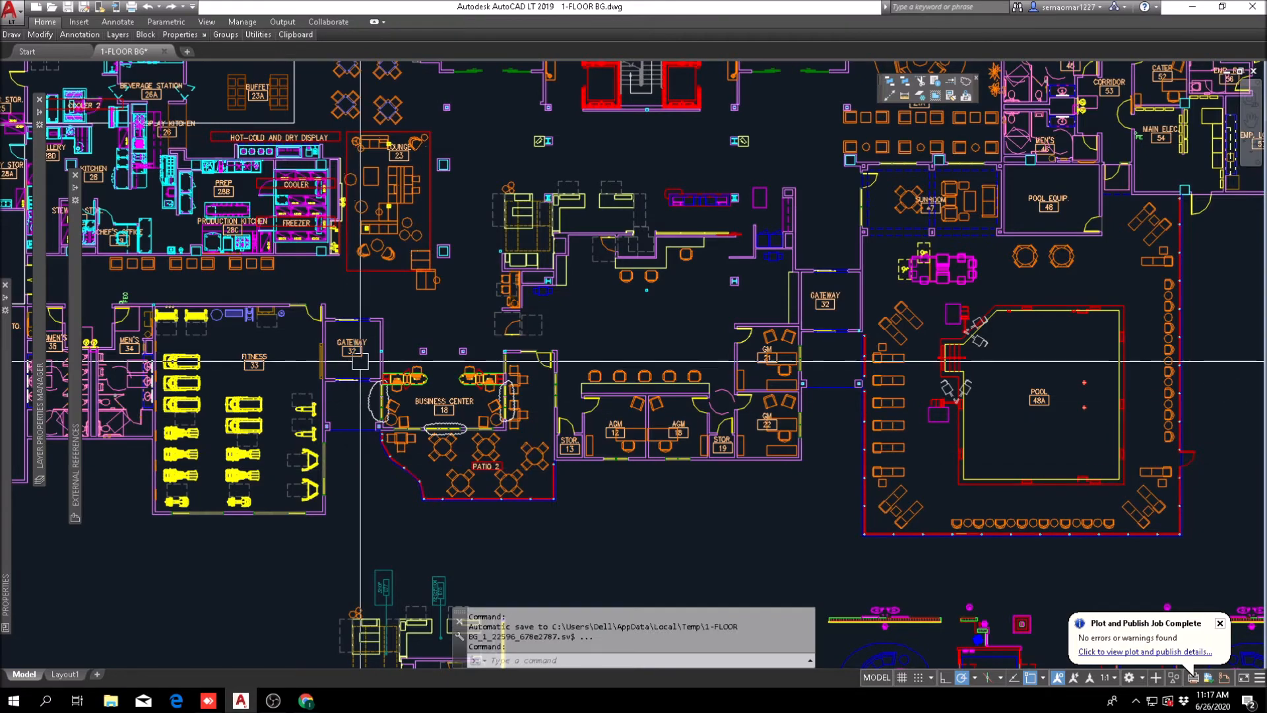
pyautogui.scroll(-3, 443, 359)
pyautogui.scroll(5, 360, 438)
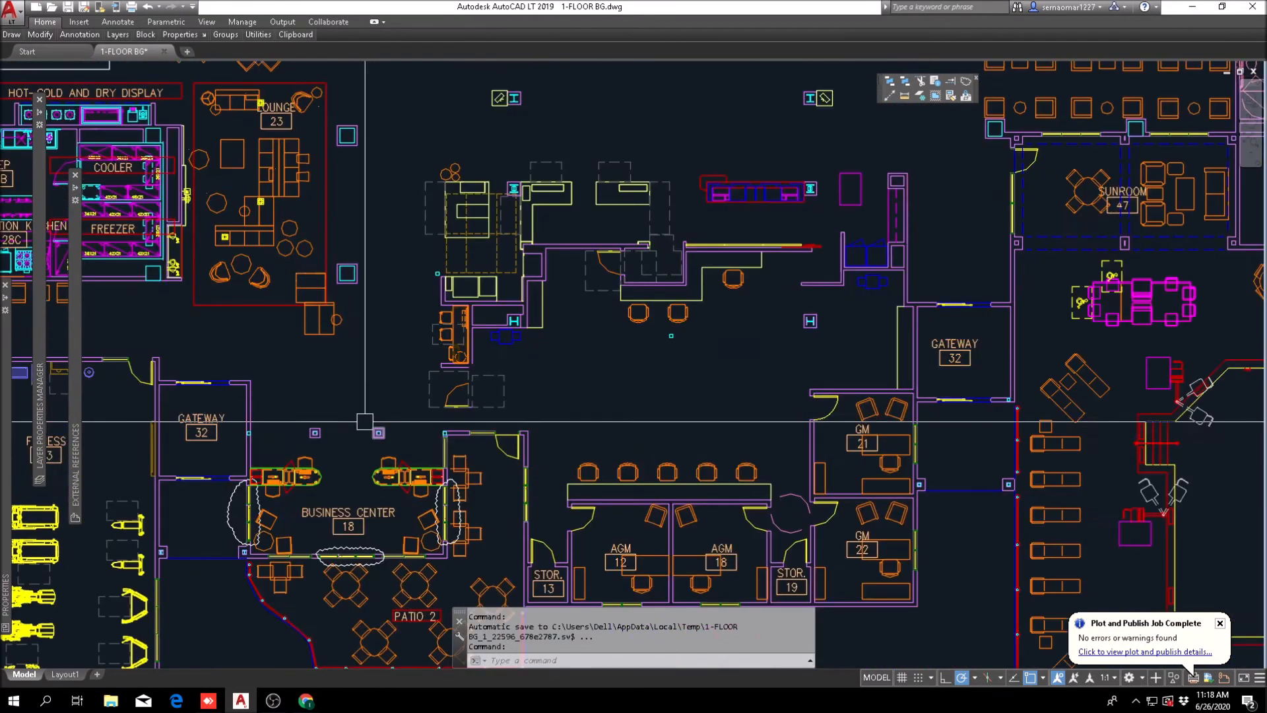
pyautogui.scroll(-2, 360, 438)
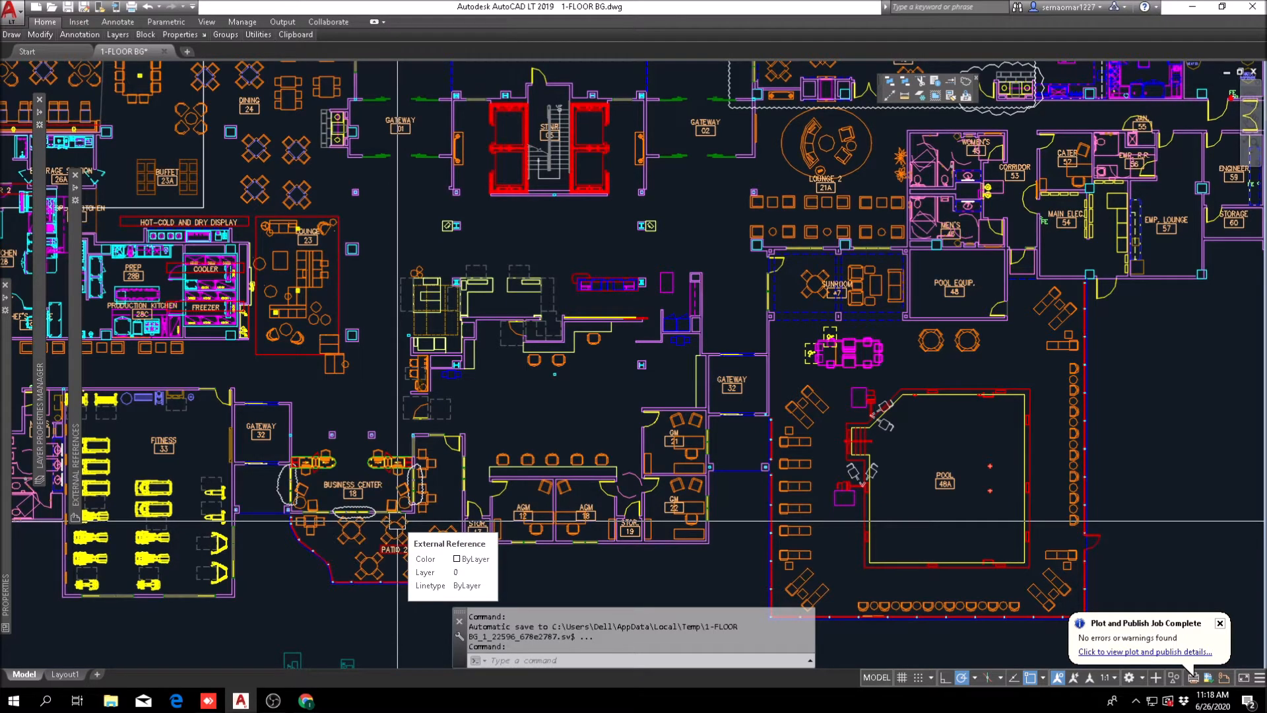
# Step: Save the 1-FLOOR BG drawing
pyautogui.click(69, 10)
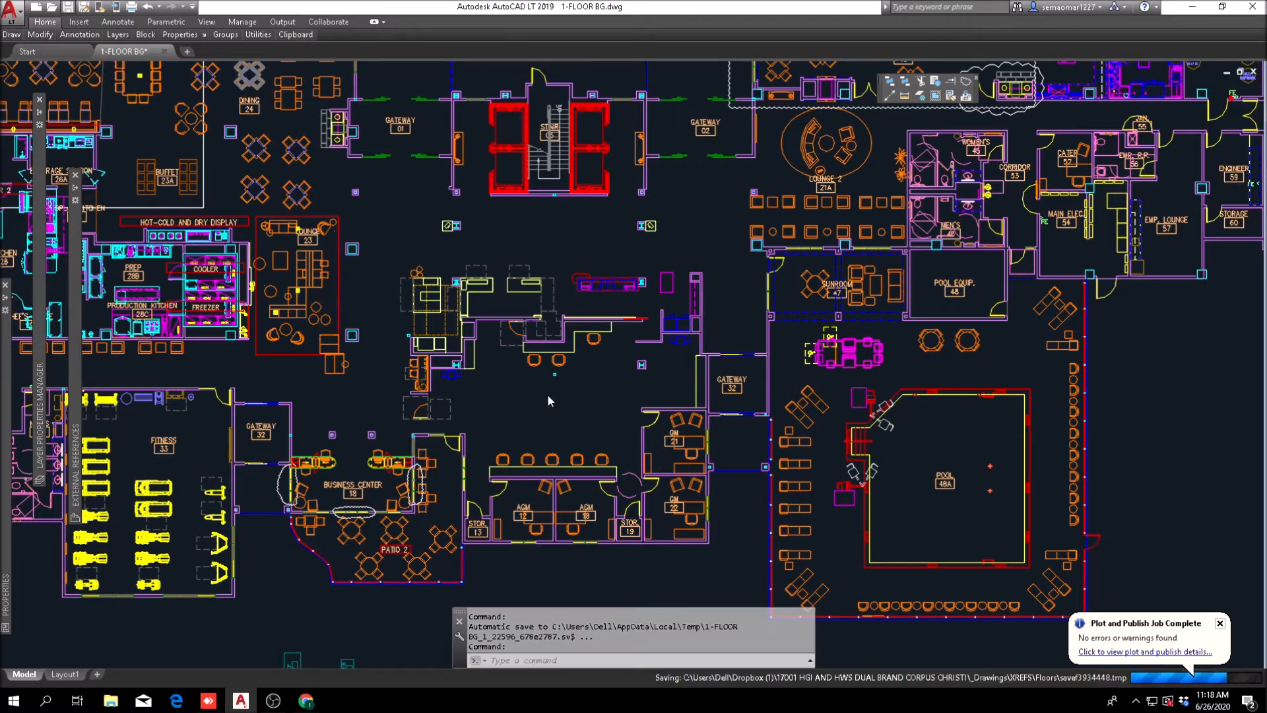
pyautogui.hotkey('ctrl', 's')
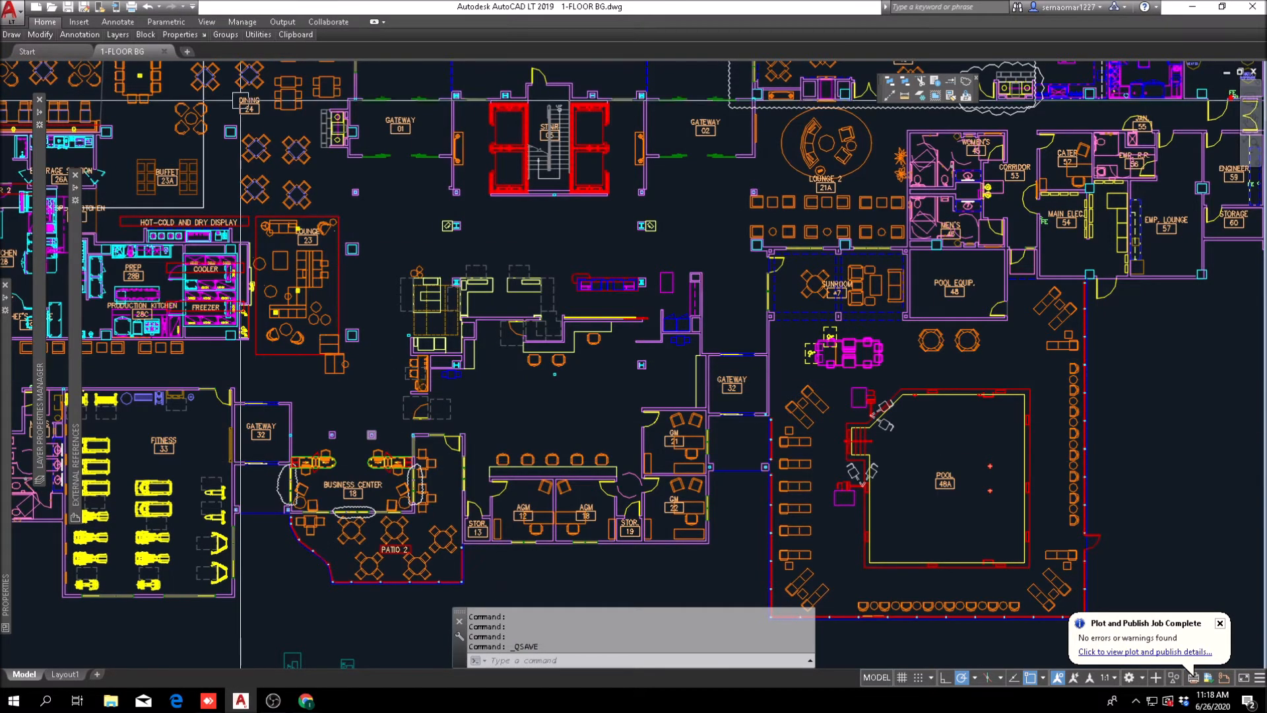
# Step: Review the lobby layout around the orange counter, the Business Center, the front desk and the area between the stair and Sunroom
pyautogui.scroll(2, 441, 455)
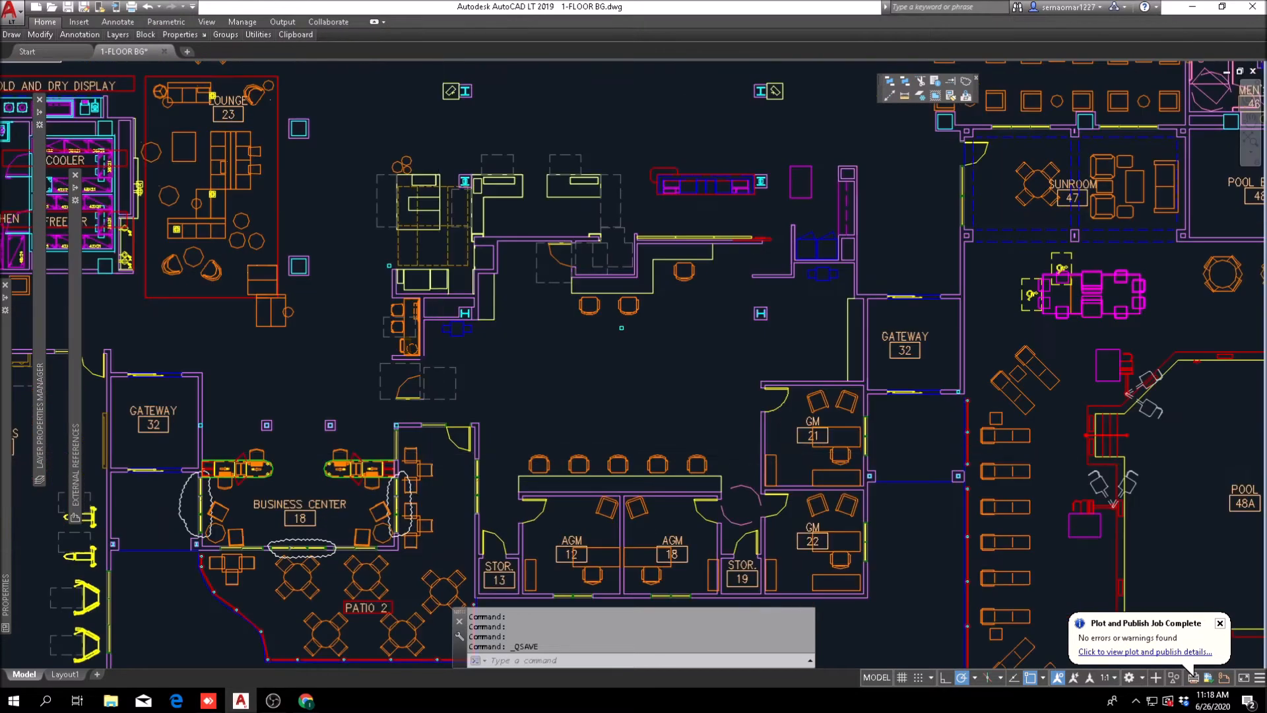
pyautogui.scroll(2, 406, 307)
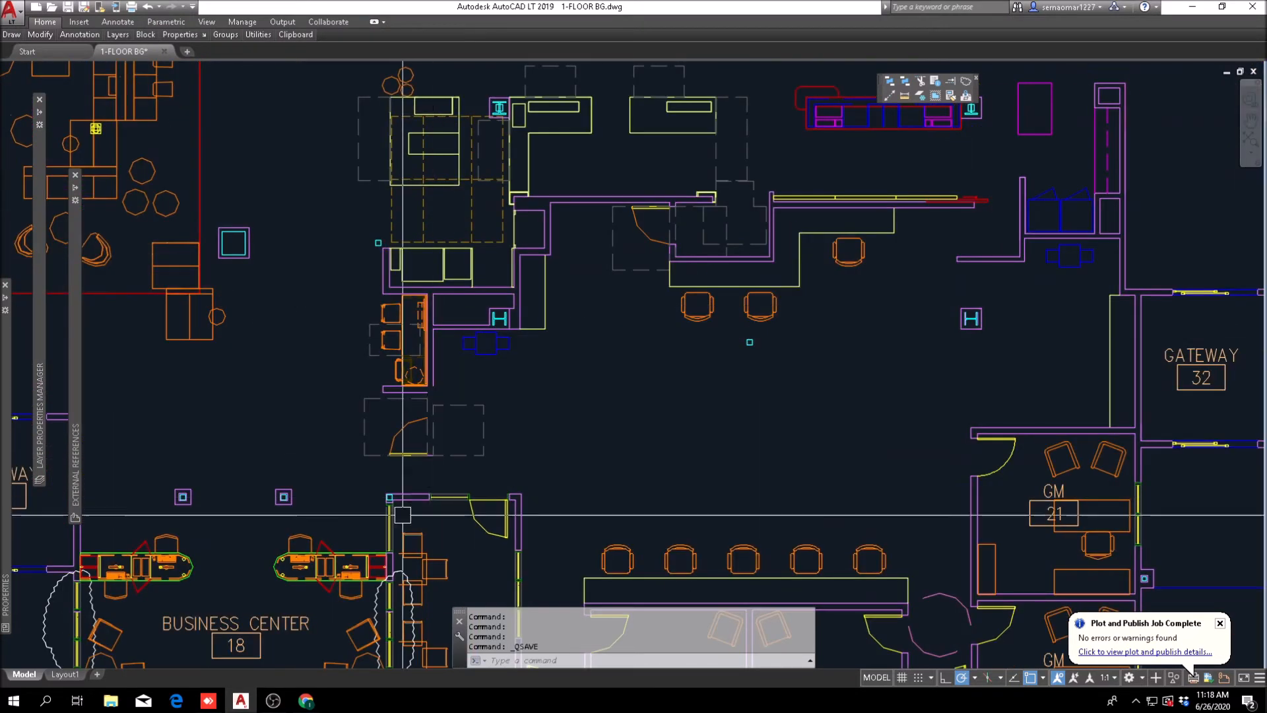
pyautogui.scroll(-2, 364, 294)
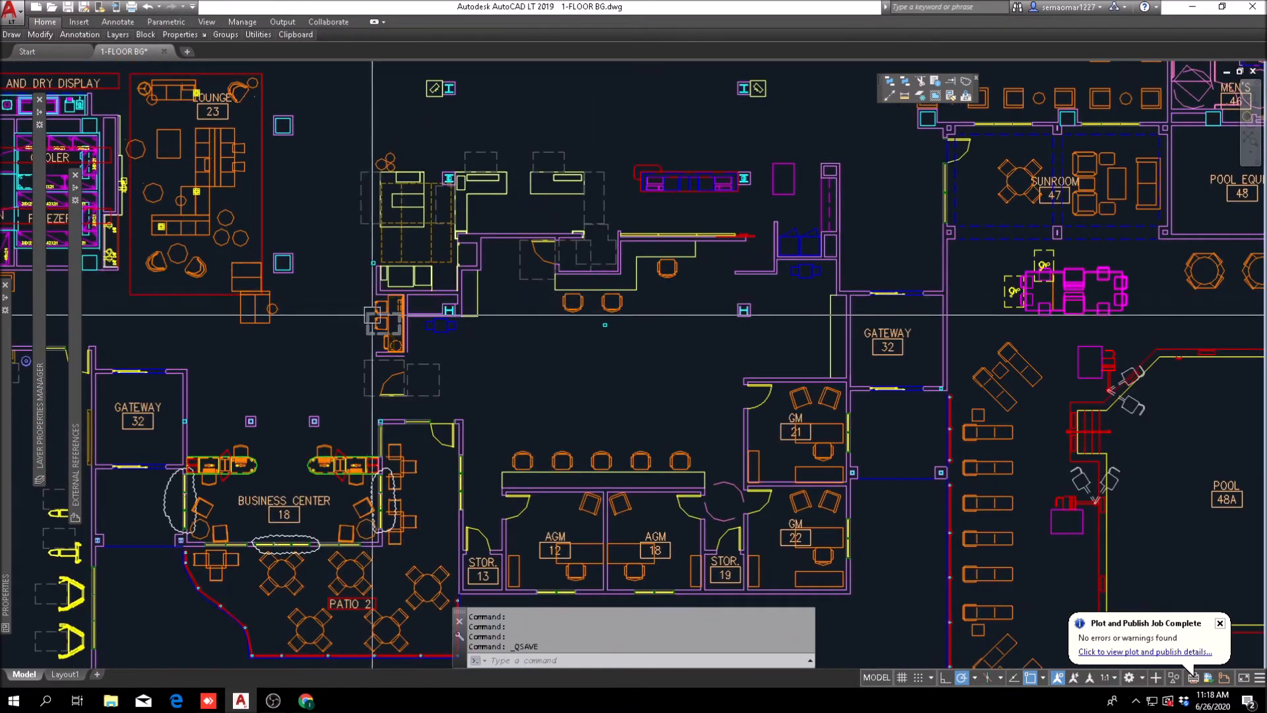
pyautogui.scroll(2, 357, 439)
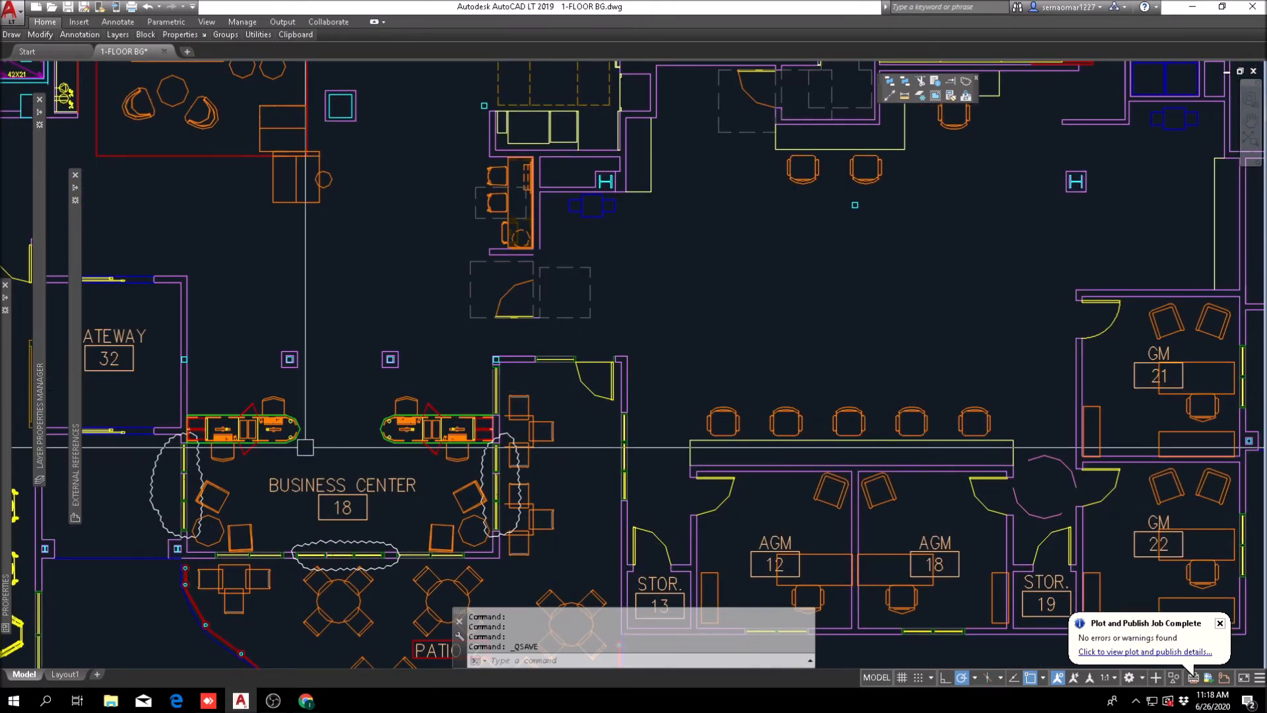
pyautogui.scroll(-2, 361, 473)
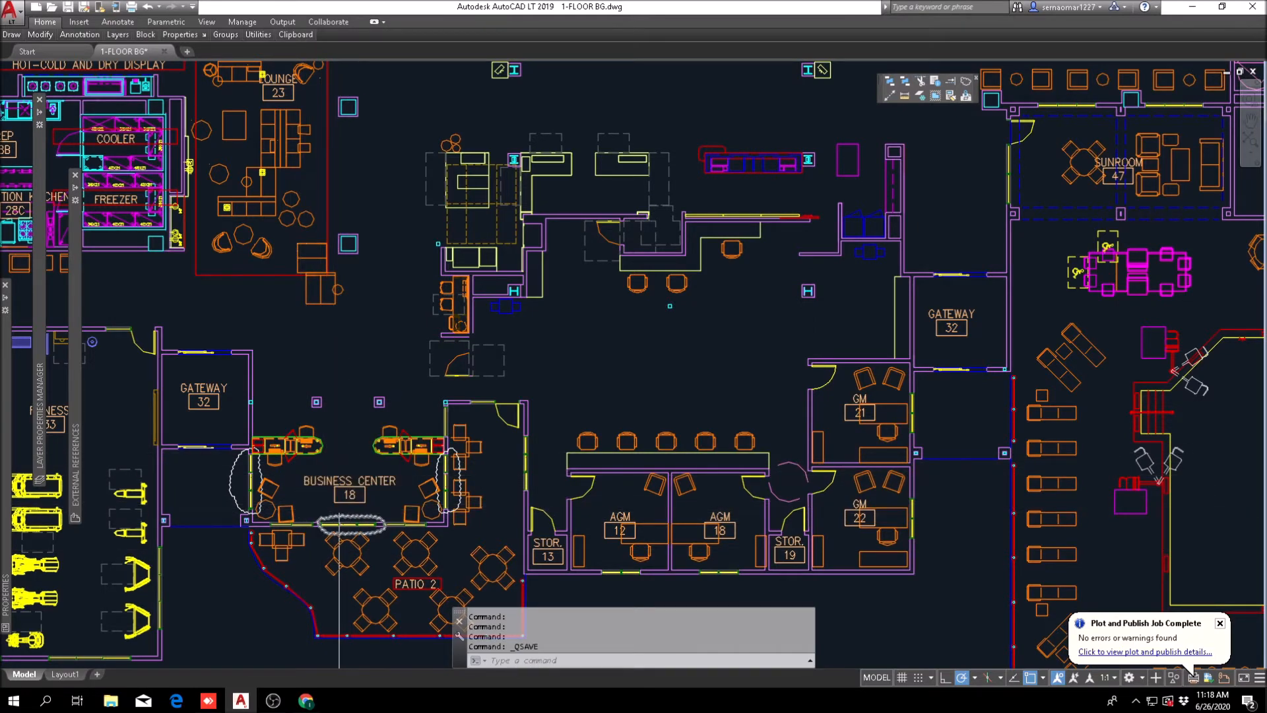
pyautogui.scroll(-5, 350, 502)
pyautogui.scroll(4, 314, 458)
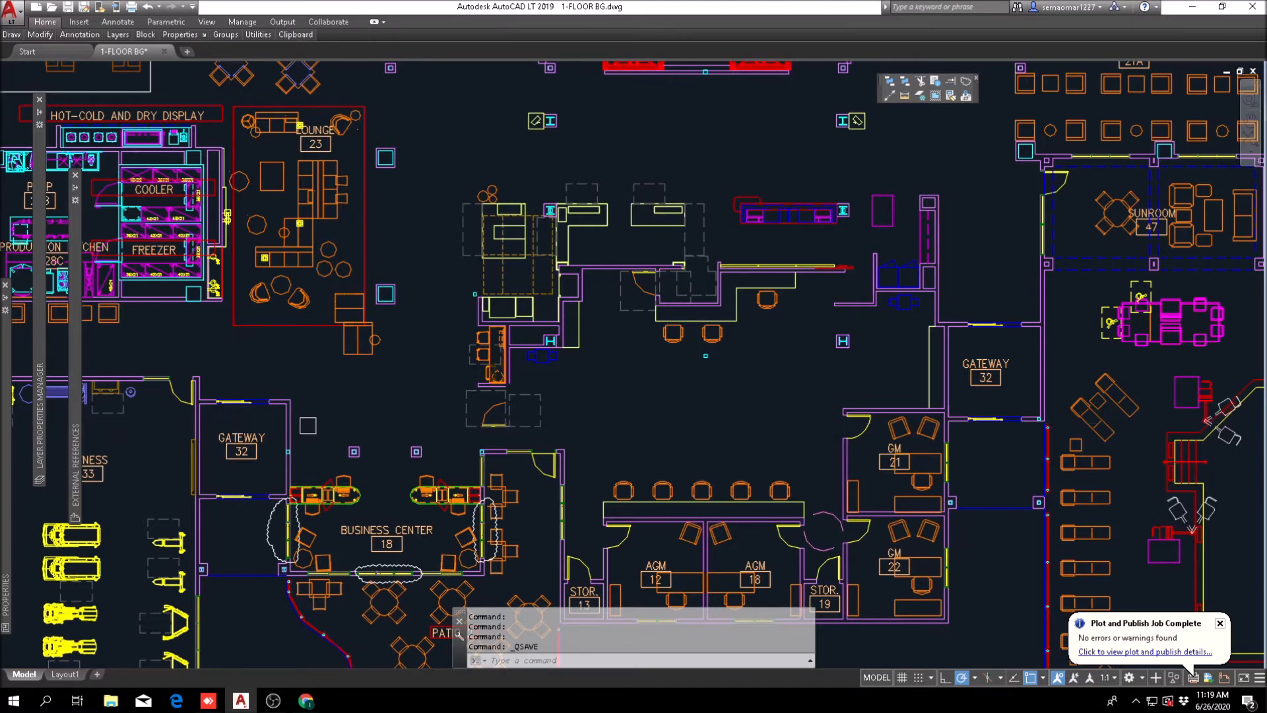
pyautogui.scroll(-2, 350, 396)
pyautogui.moveTo(633, 415); pyautogui.dragTo(530, 417, button='middle')
pyautogui.scroll(4, 306, 360)
pyautogui.scroll(-2, 305, 360)
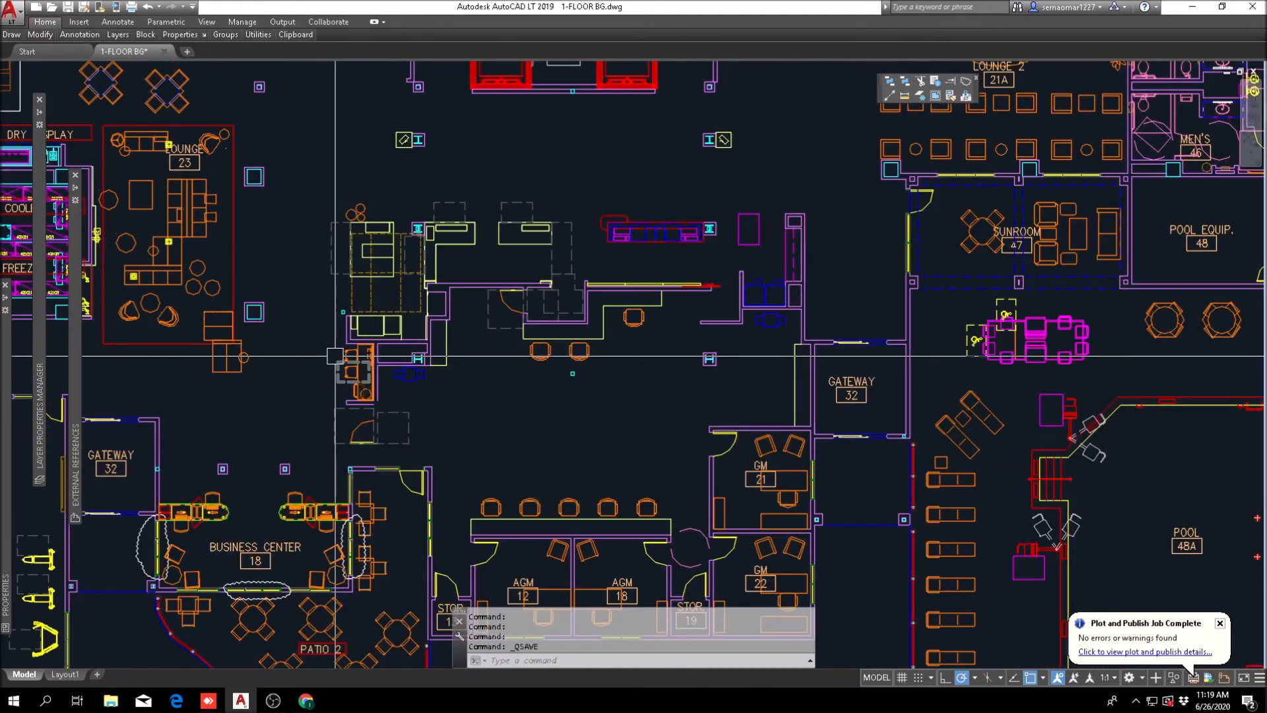
pyautogui.scroll(-2, 337, 356)
pyautogui.moveTo(337, 356); pyautogui.dragTo(309, 392, button='middle')
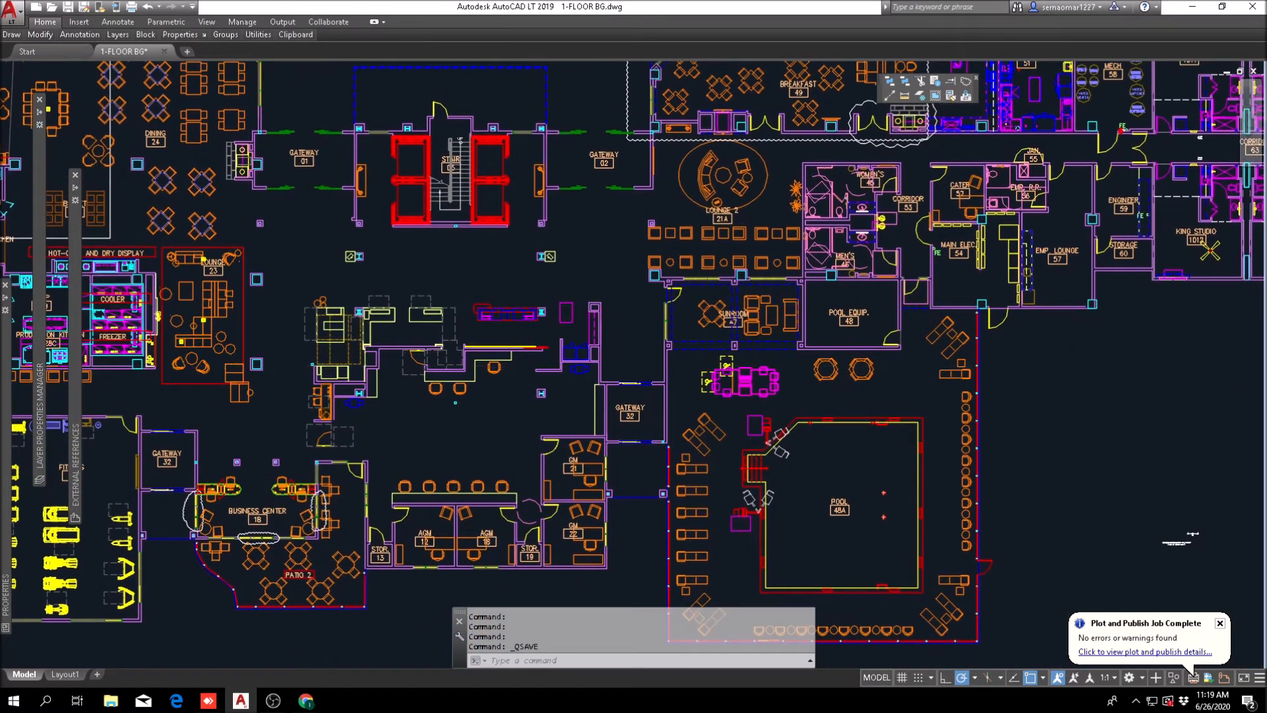
pyautogui.scroll(2, 284, 306)
pyautogui.moveTo(630, 496); pyautogui.dragTo(485, 549, button='middle')
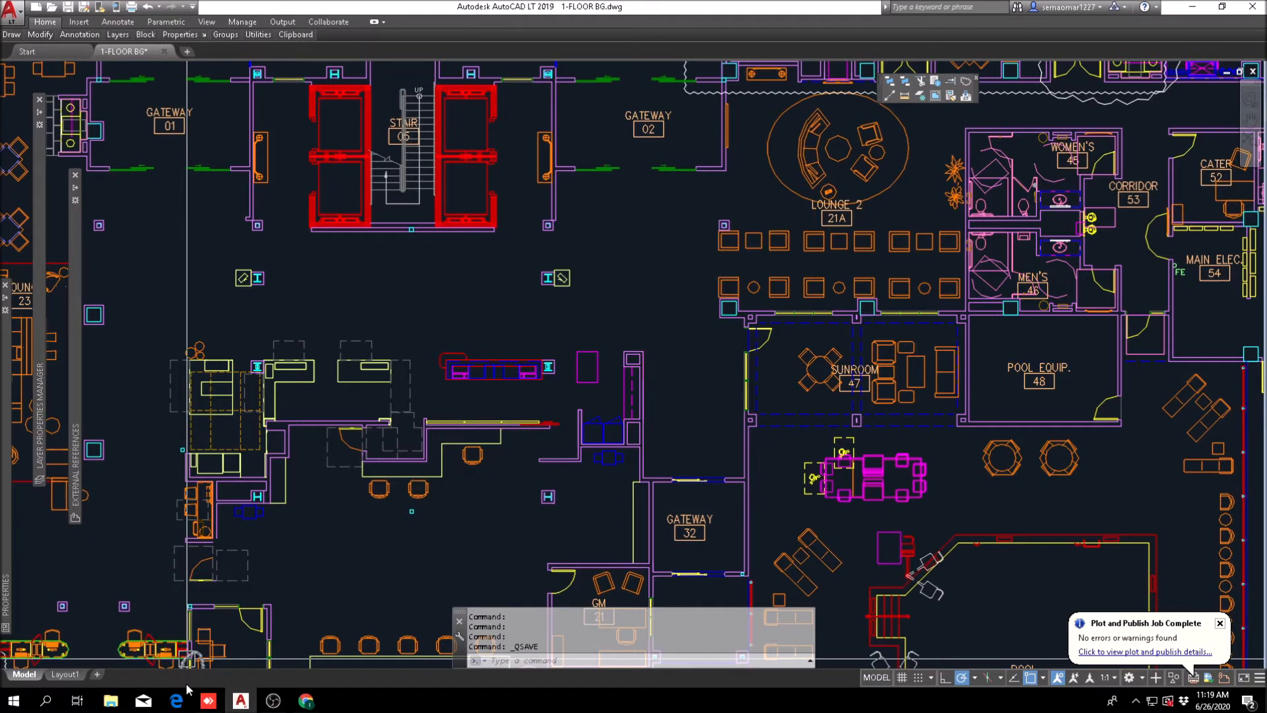
# Step: In File Explorer, open the prototype-v9_2 full-set PDF from the PROTOTYPE folder of the 17001 HGI AND HWS DUAL BRAND CORPUS CHRISTI project
pyautogui.click(111, 701)
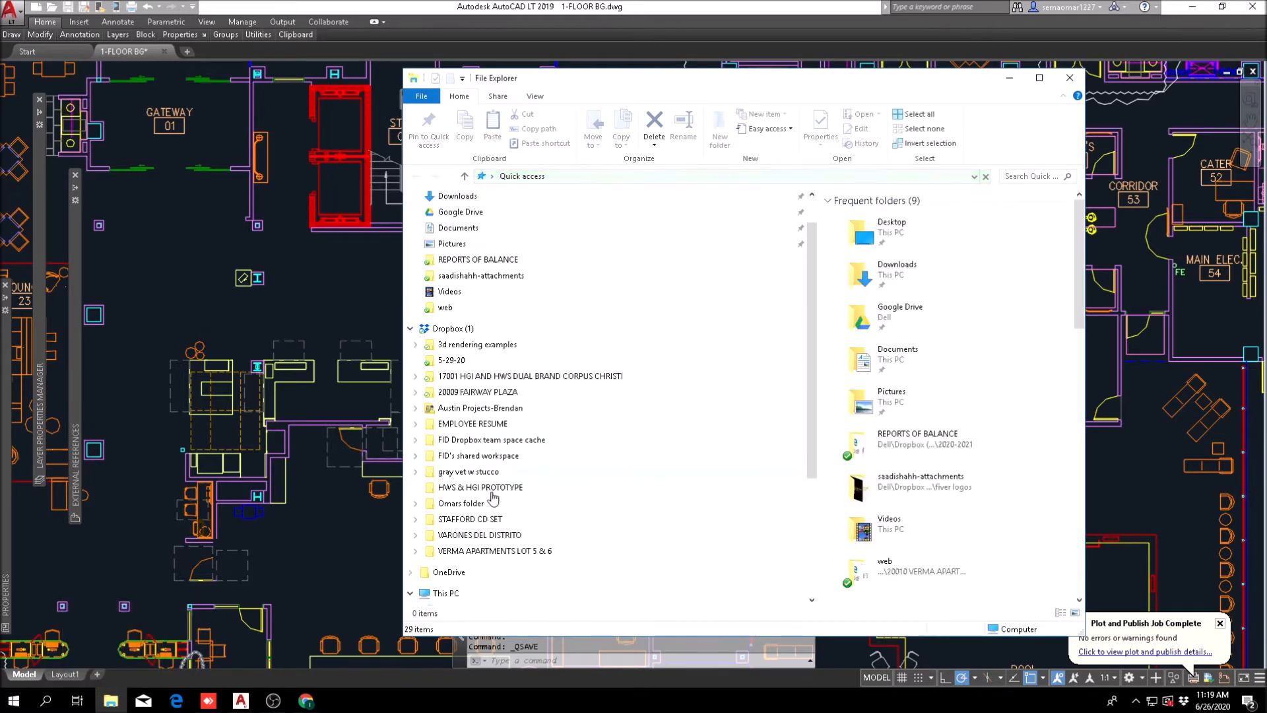
pyautogui.click(520, 377)
pyautogui.doubleClick(862, 257)
pyautogui.click(859, 233)
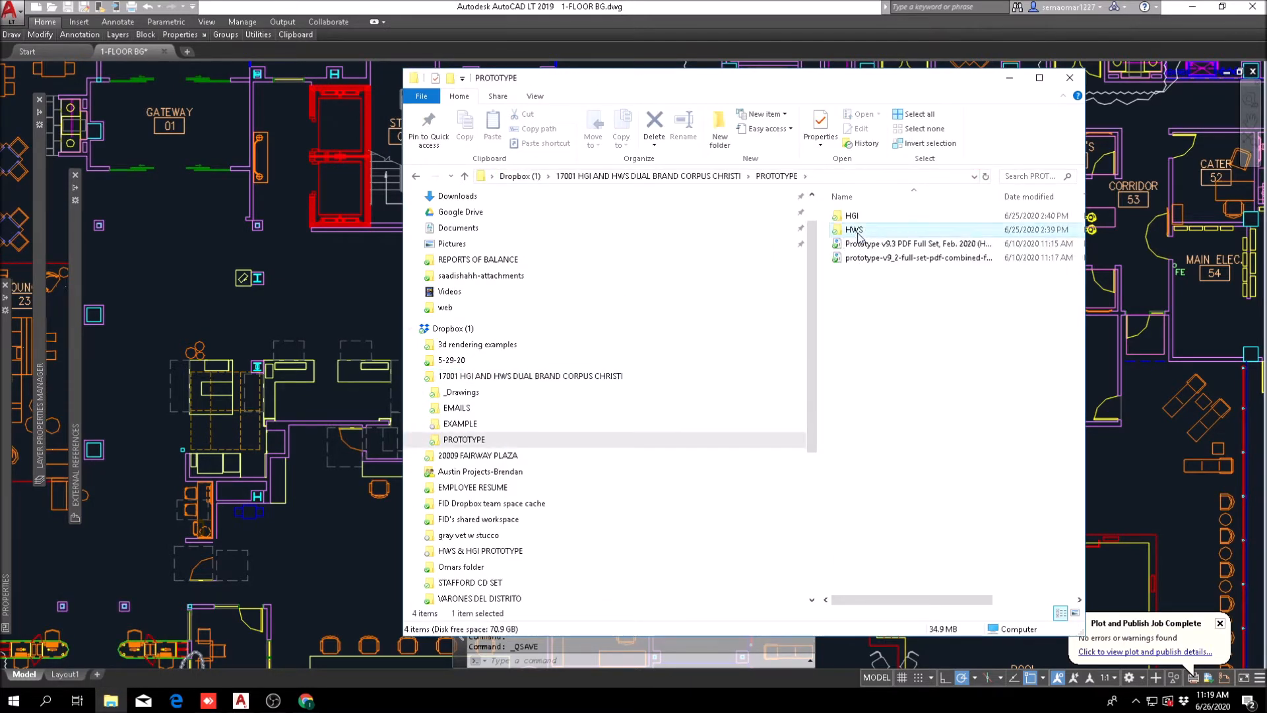
pyautogui.doubleClick(859, 233)
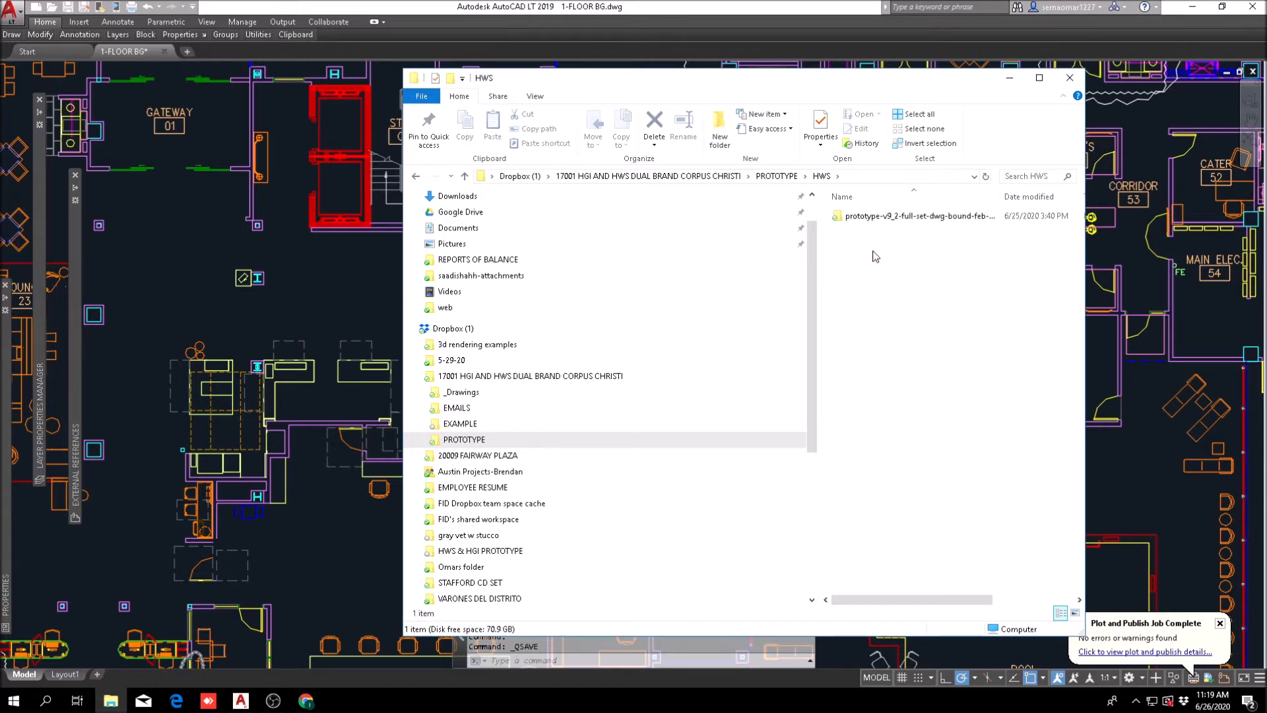
pyautogui.click(416, 177)
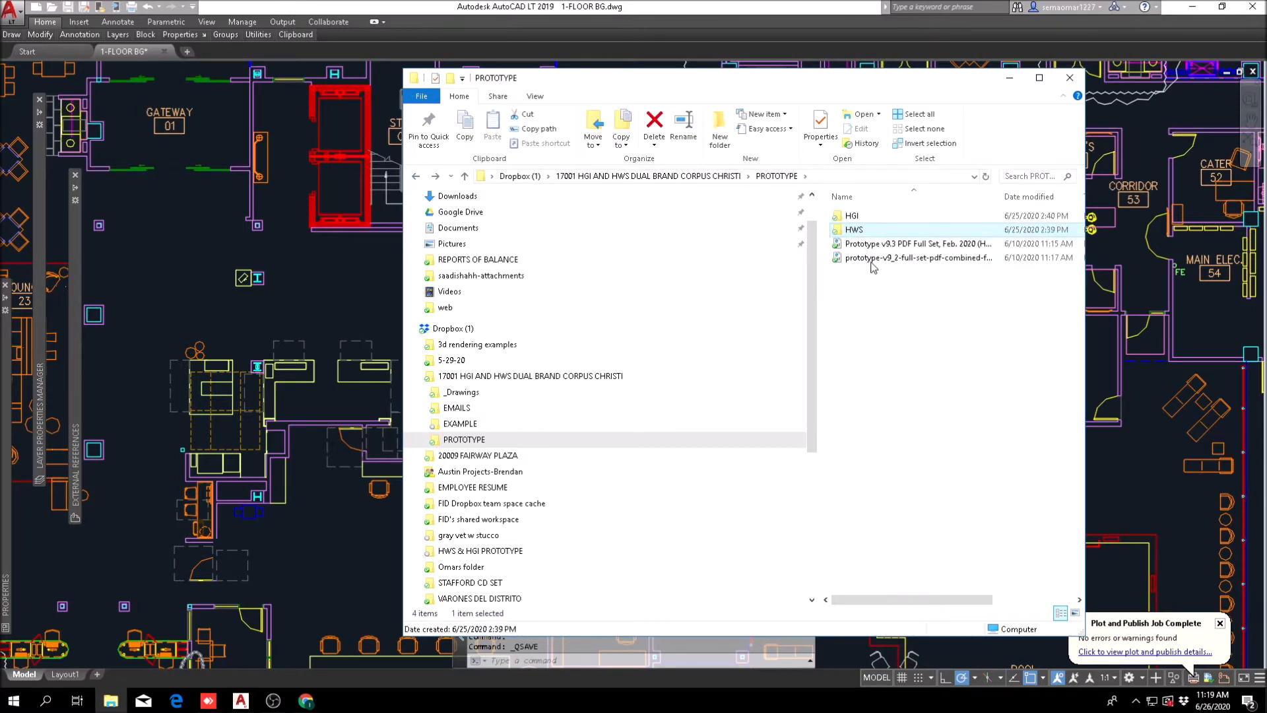
pyautogui.click(979, 260)
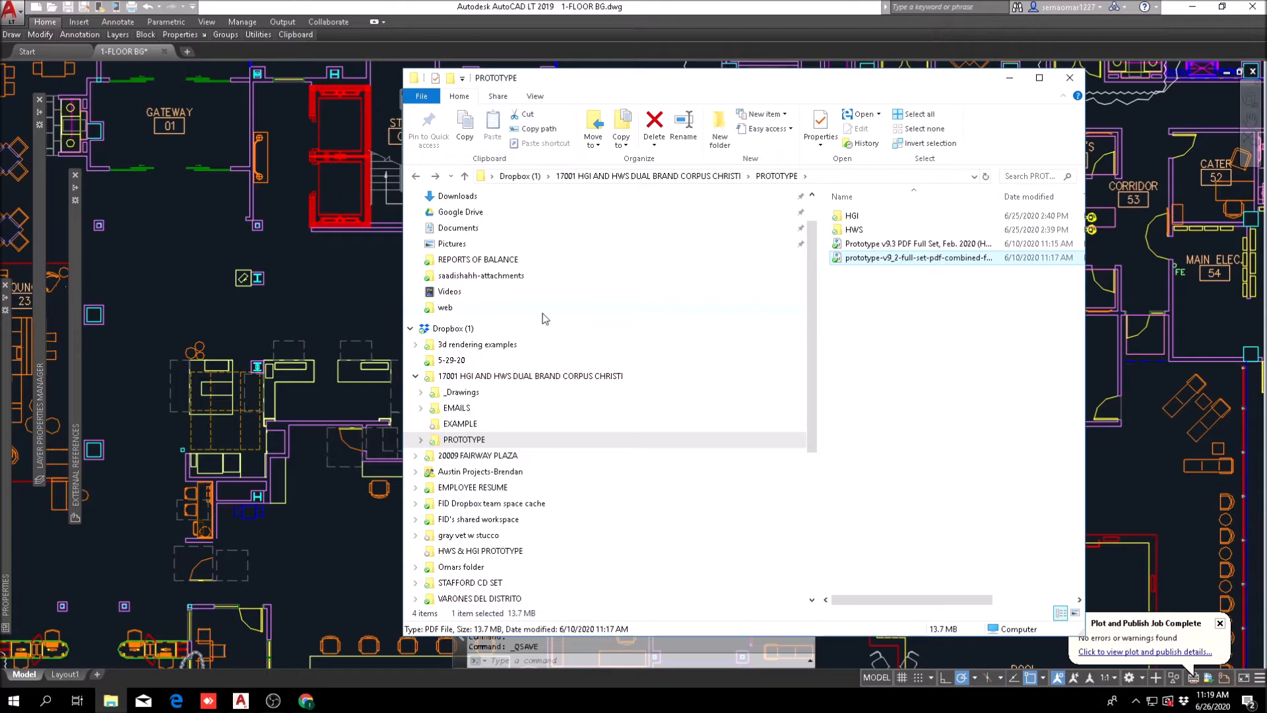
pyautogui.press('Return')
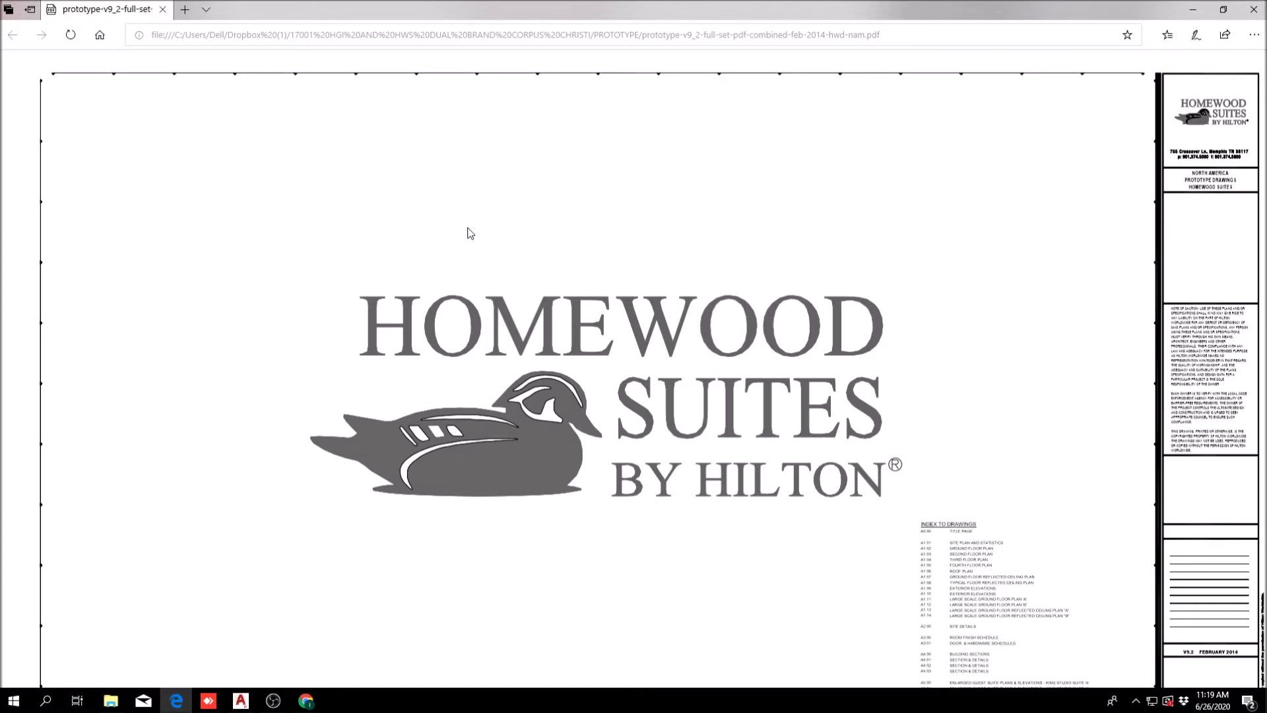
# Step: Go to the ground floor plan sheet in the Homewood Suites prototype PDF
pyautogui.scroll(-5, 475, 238)
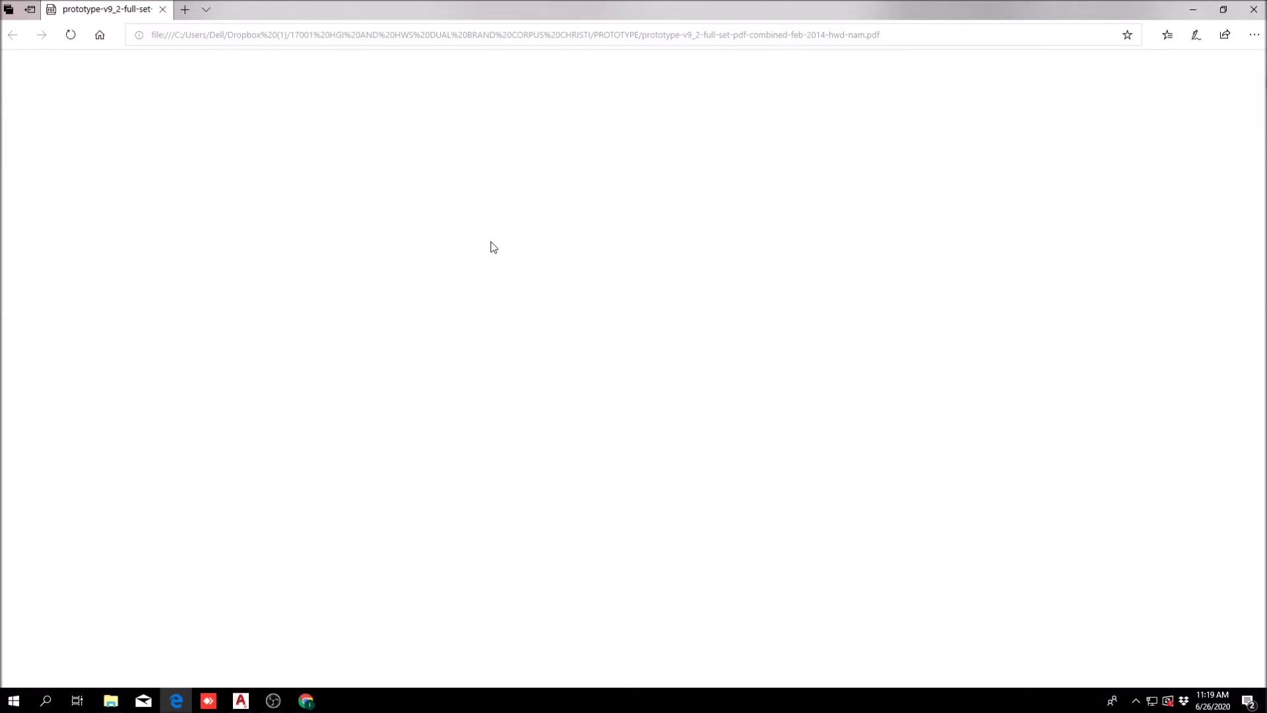
pyautogui.scroll(-3, 494, 247)
pyautogui.scroll(-5, 494, 247)
pyautogui.scroll(-10, 491, 247)
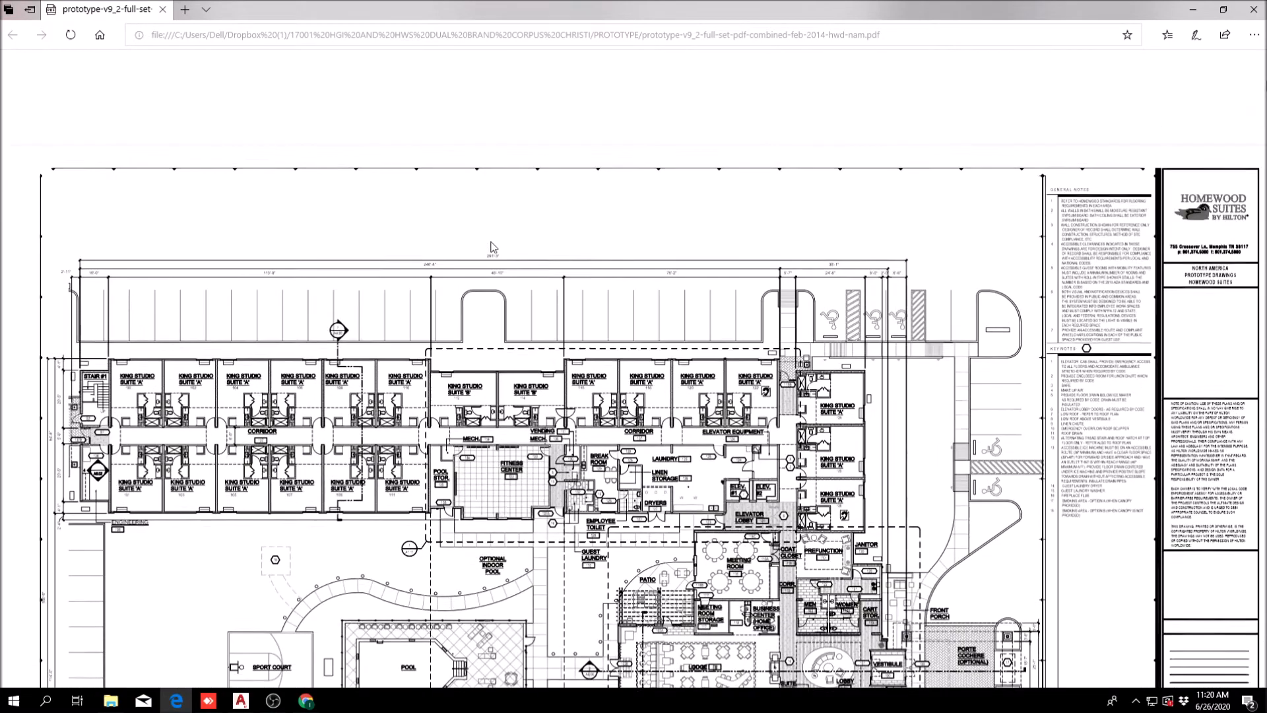
pyautogui.scroll(-4, 491, 246)
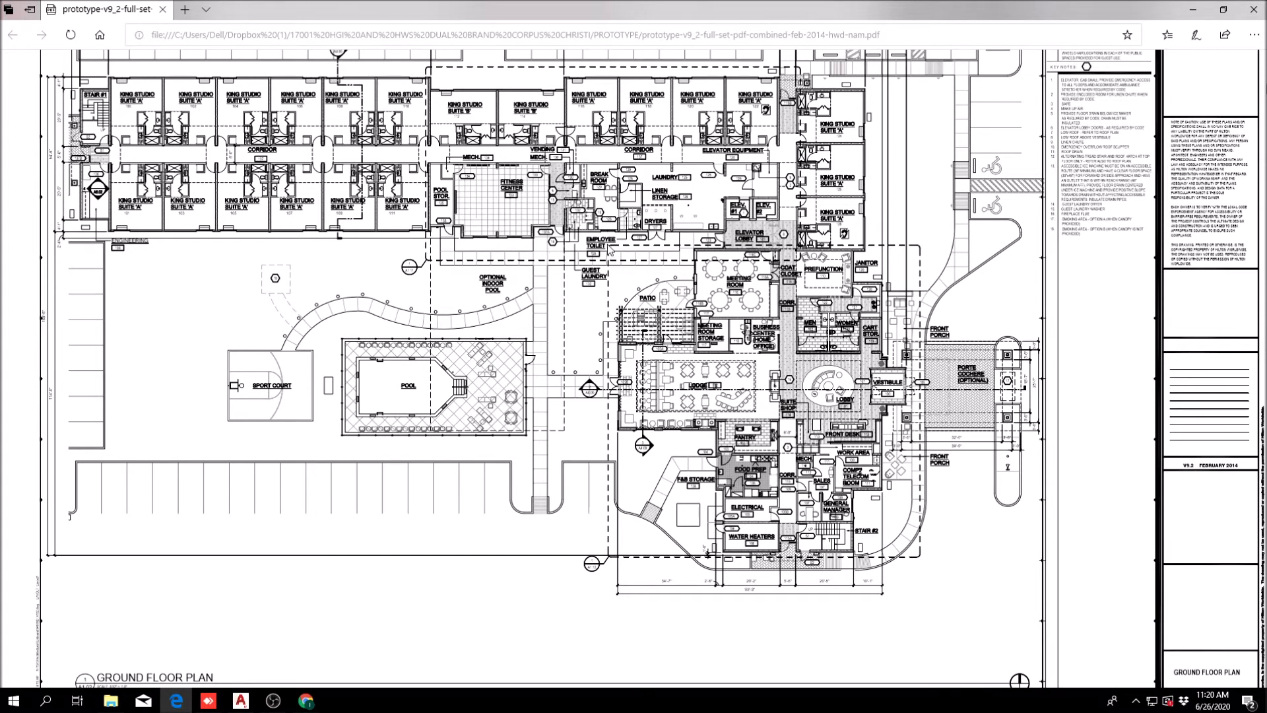
pyautogui.rightClick(569, 248)
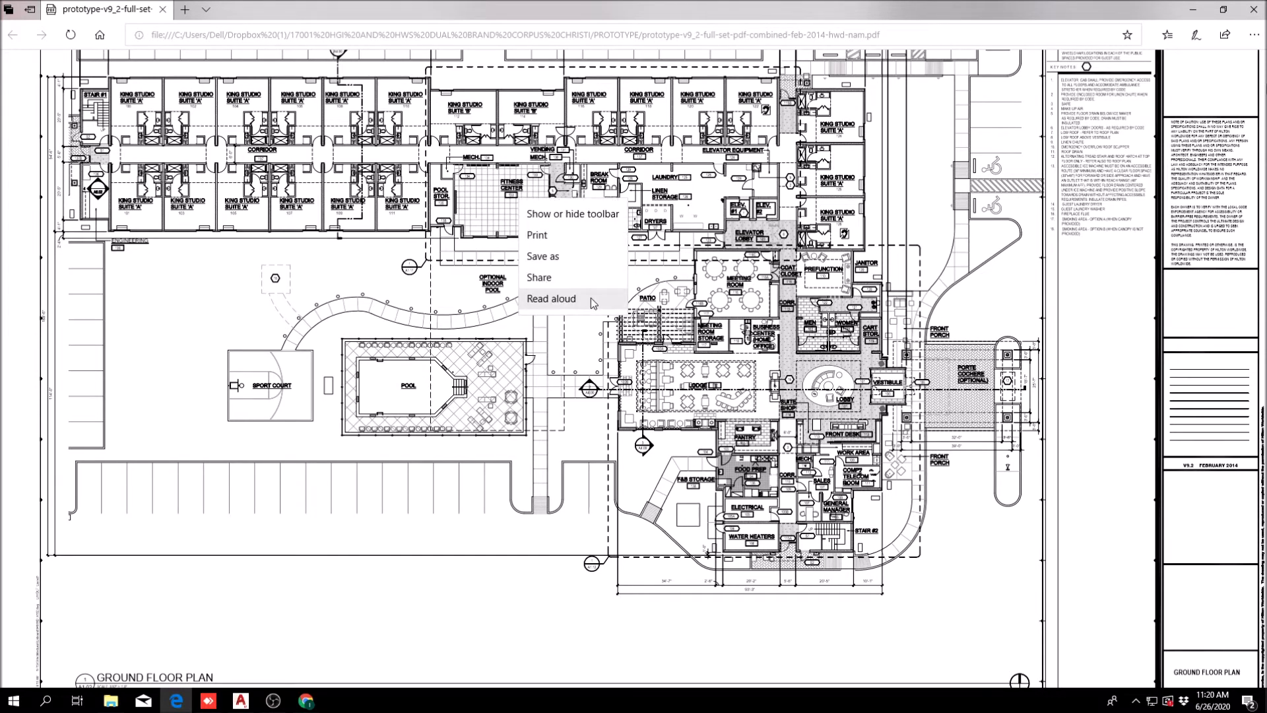
pyautogui.click(947, 229)
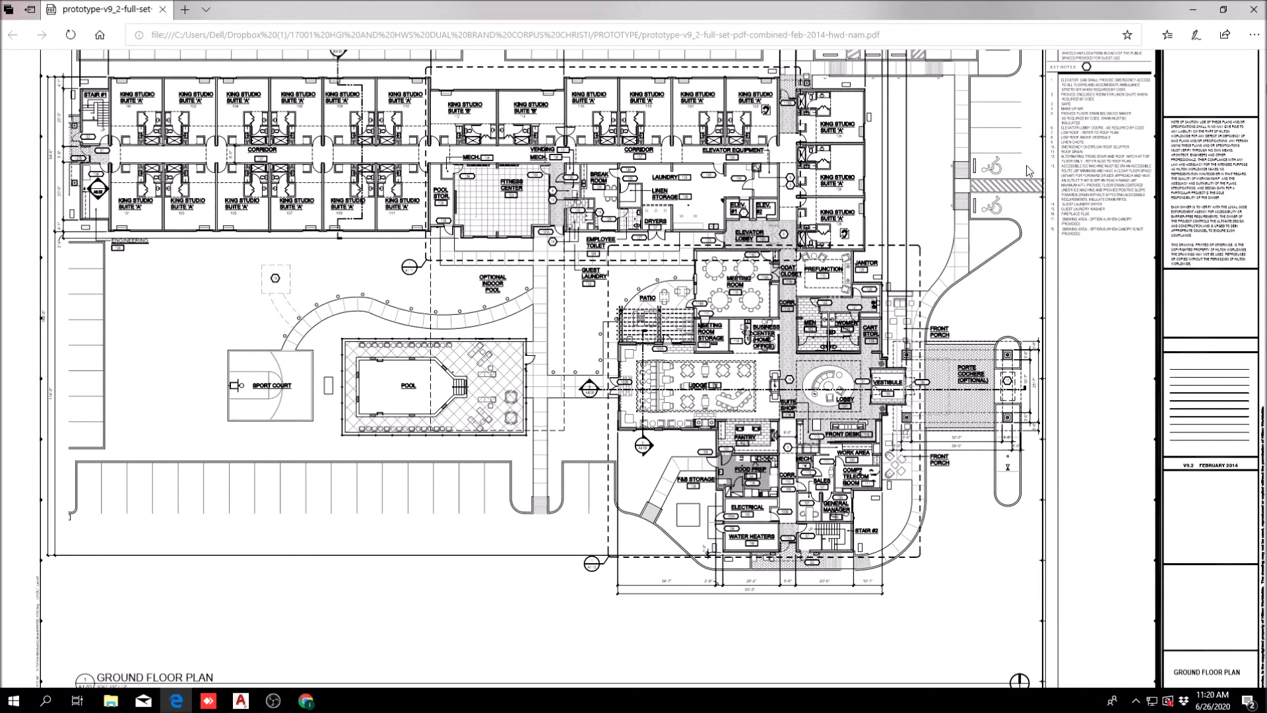
# Step: Examine the prototype plan up close around the lobby, lodge, front desk, Business Center, work area, and sales and General Manager offices
pyautogui.moveTo(1088, 97)
pyautogui.click(984, 77)
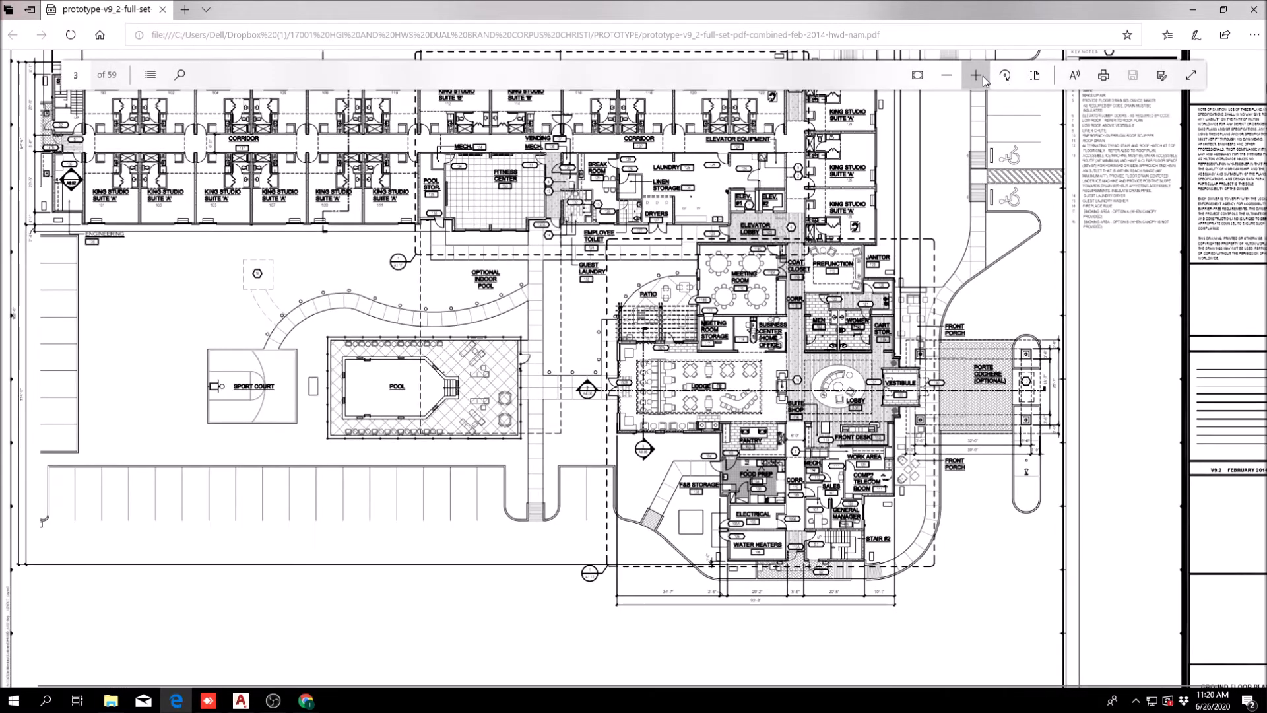
pyautogui.click(983, 77)
pyautogui.click(983, 76)
pyautogui.moveTo(936, 353); pyautogui.dragTo(578, 450)
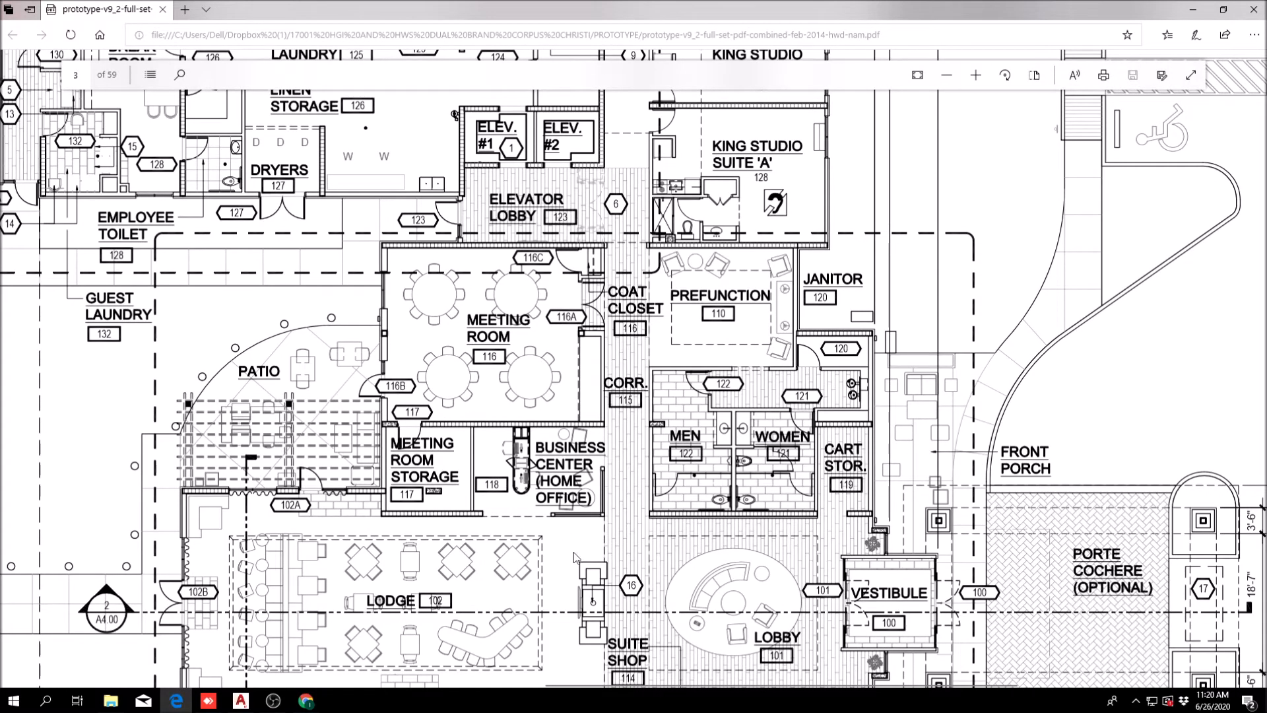
pyautogui.moveTo(580, 562); pyautogui.dragTo(542, 409)
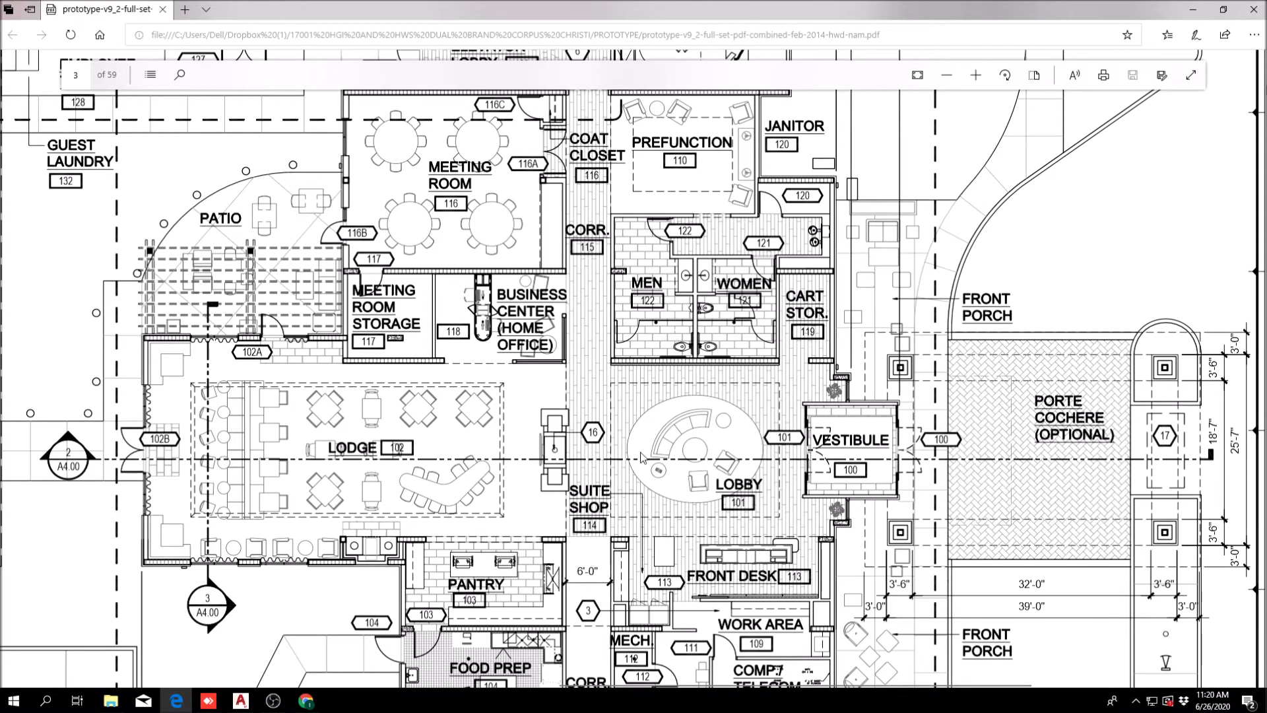
pyautogui.scroll(-5, 640, 457)
pyautogui.scroll(4, 745, 477)
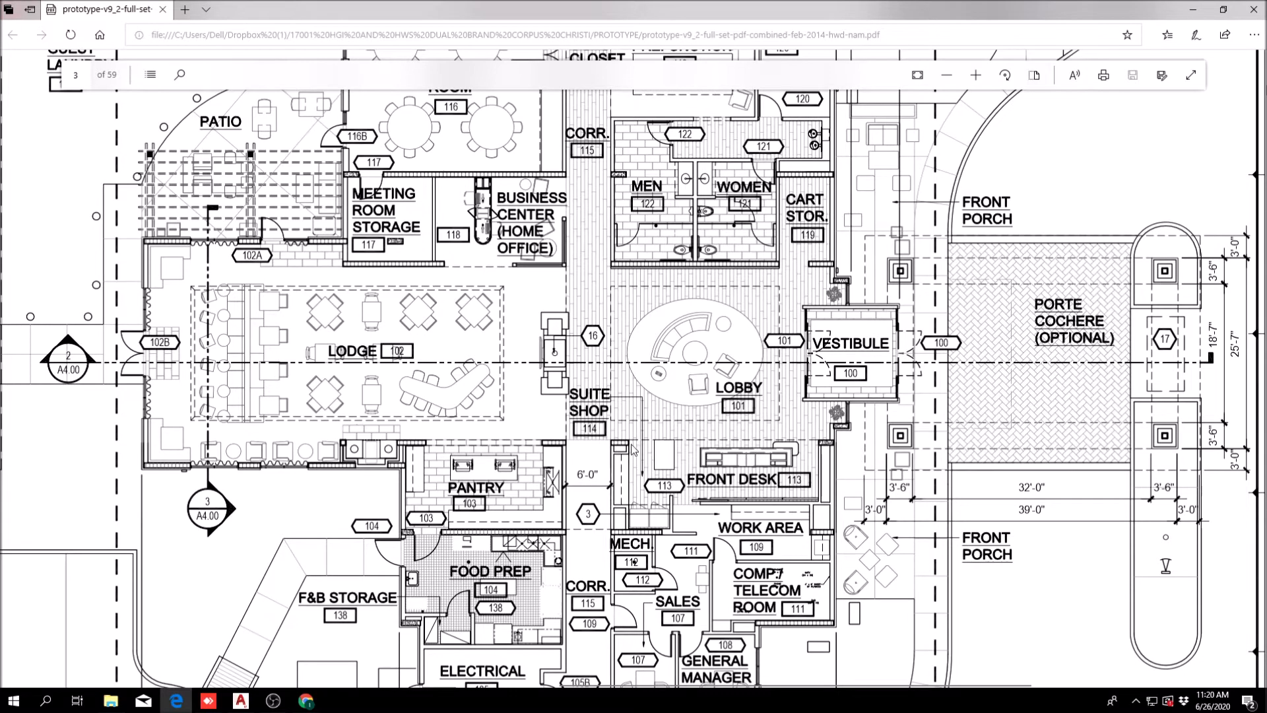
# Step: Switch back to the 1-FLOOR BG drawing in AutoCAD and review the revised offices and the earlier layout with the Phone/Comm room
pyautogui.click(1193, 8)
pyautogui.click(211, 328)
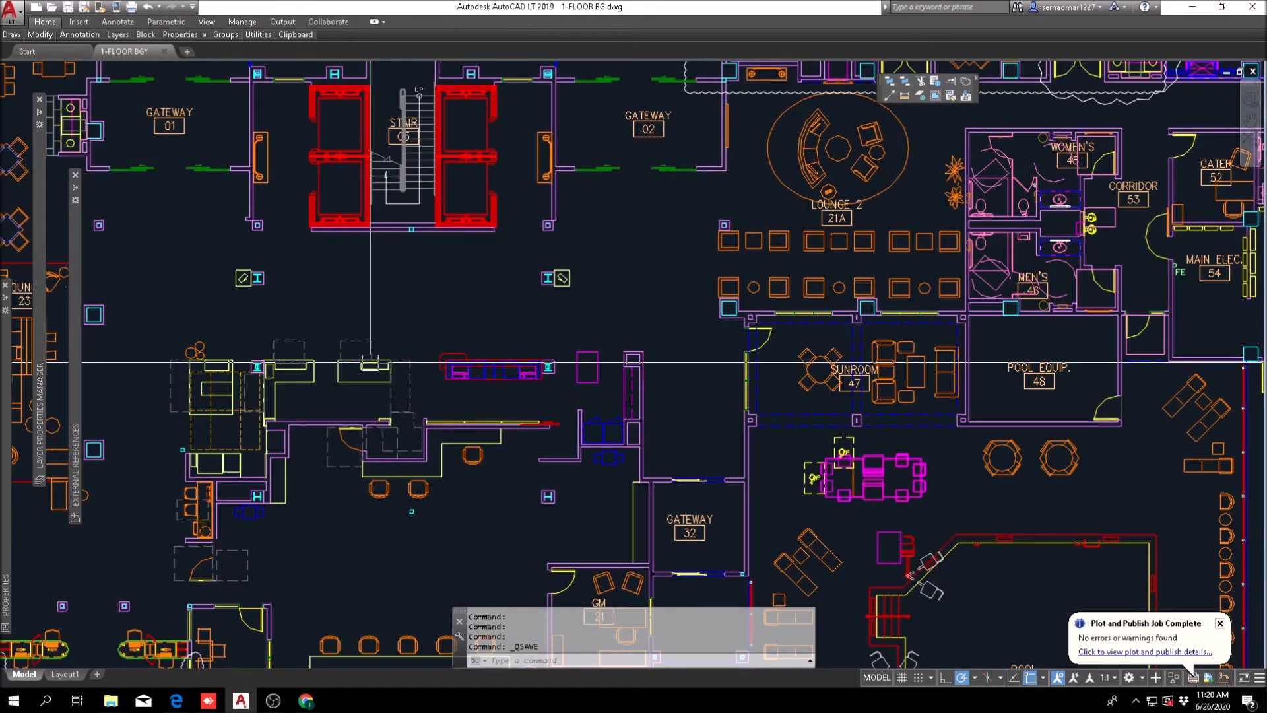
pyautogui.scroll(-4, 349, 359)
pyautogui.scroll(4, 390, 504)
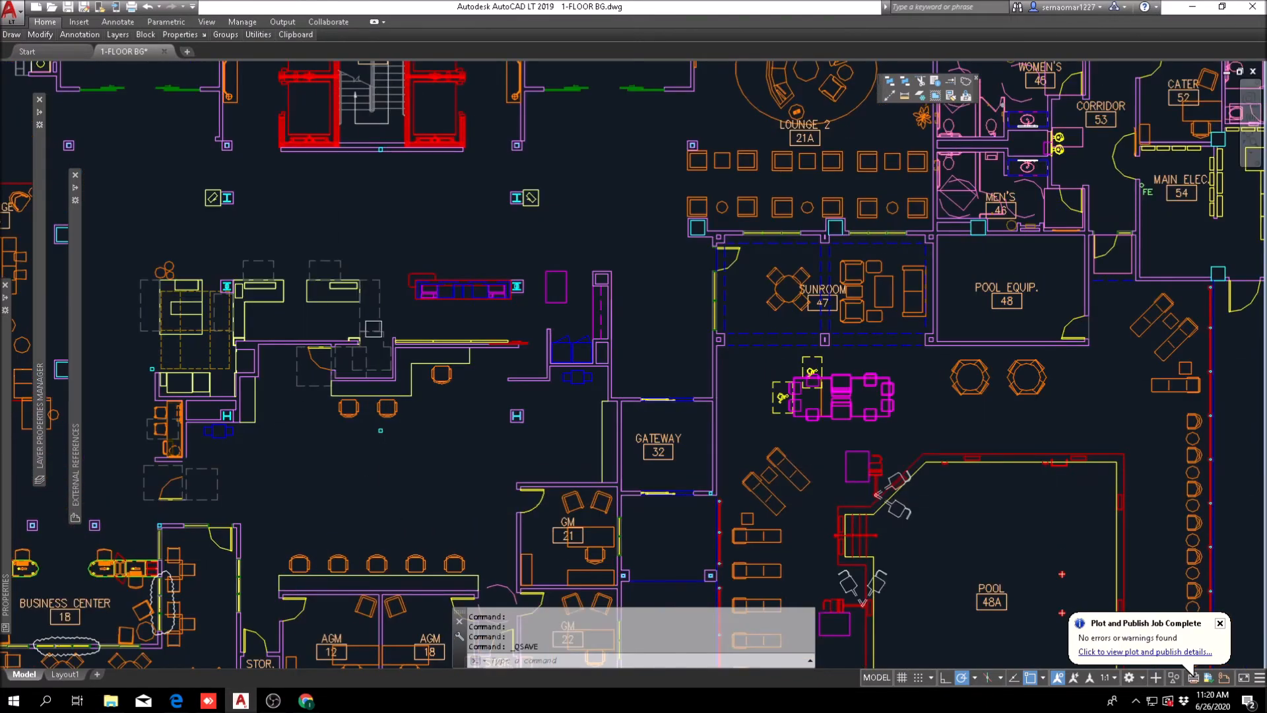
pyautogui.moveTo(348, 476); pyautogui.dragTo(594, 343, button='middle')
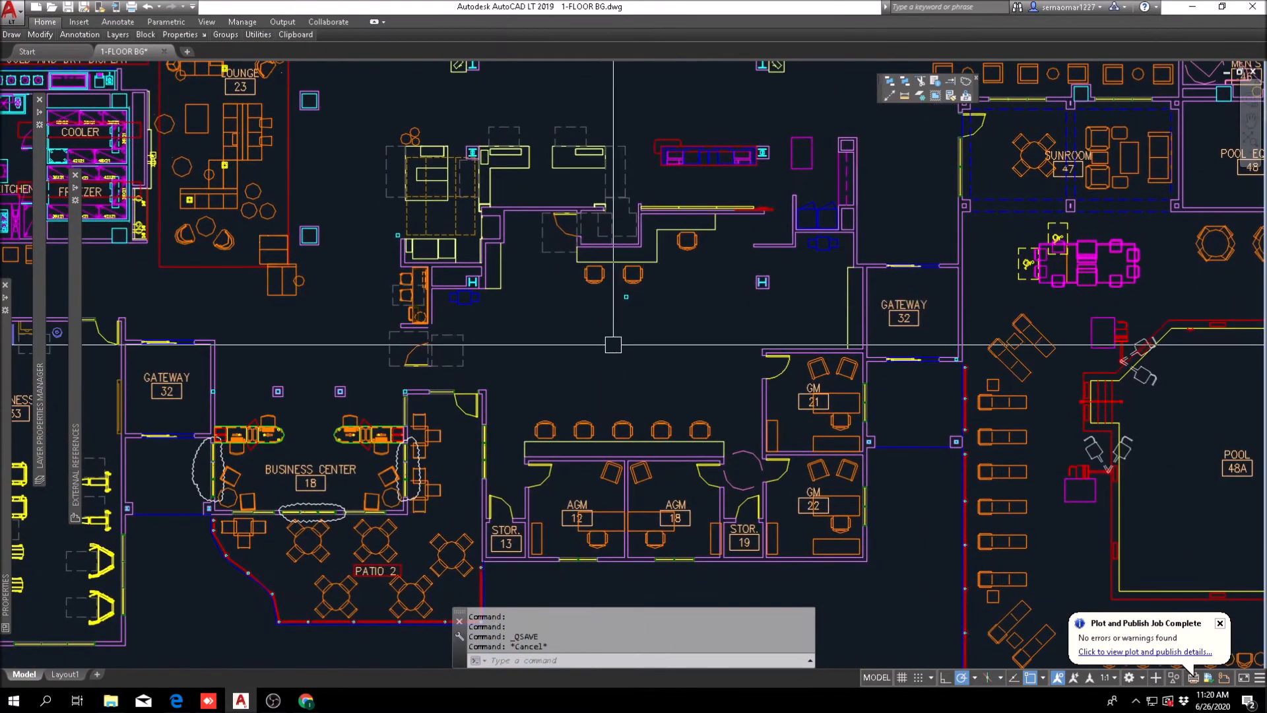
pyautogui.scroll(-5, 533, 424)
pyautogui.scroll(5, 592, 426)
pyautogui.scroll(-4, 653, 462)
pyautogui.scroll(-5, 902, 352)
pyautogui.scroll(6, 580, 291)
pyautogui.scroll(-6, 687, 283)
pyautogui.scroll(4, 482, 302)
pyautogui.scroll(6, 432, 347)
pyautogui.moveTo(421, 451); pyautogui.dragTo(732, 372, button='middle')
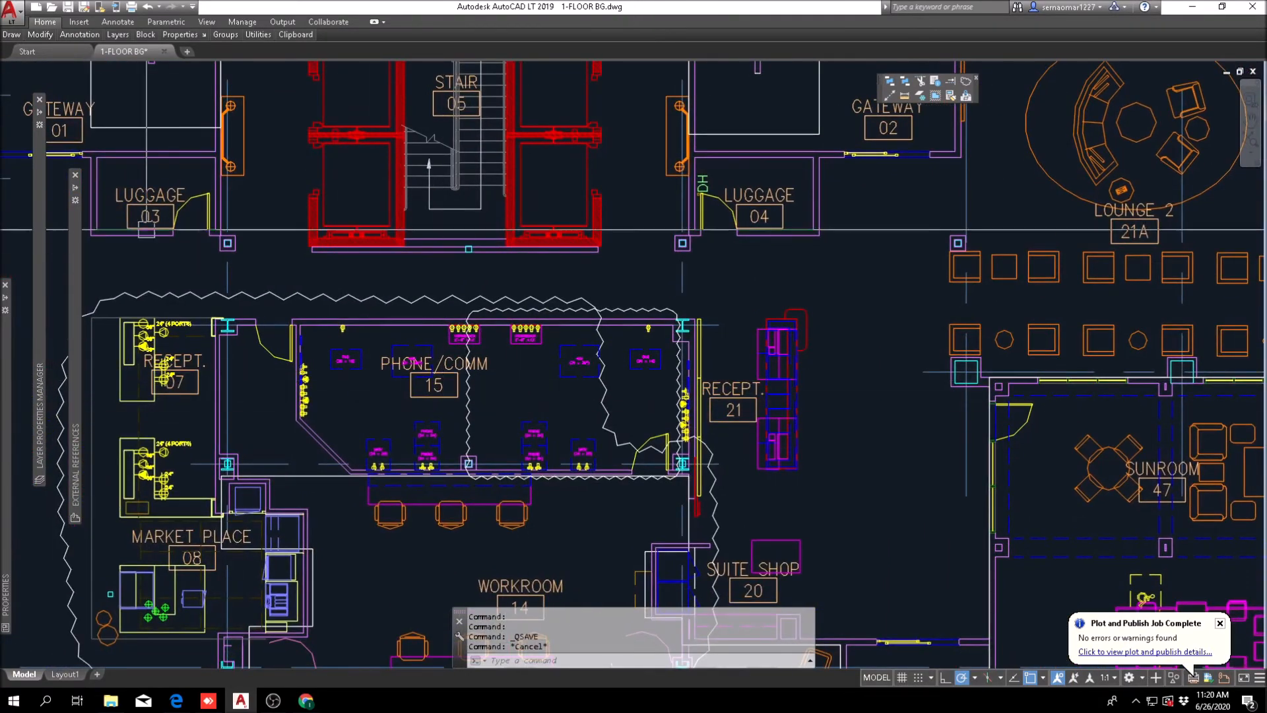
# Step: Copy the Phone/Comm 15 room from the earlier layout into the empty area below the revised plan's AGM offices
pyautogui.moveTo(40, 34)
pyautogui.click(45, 66)
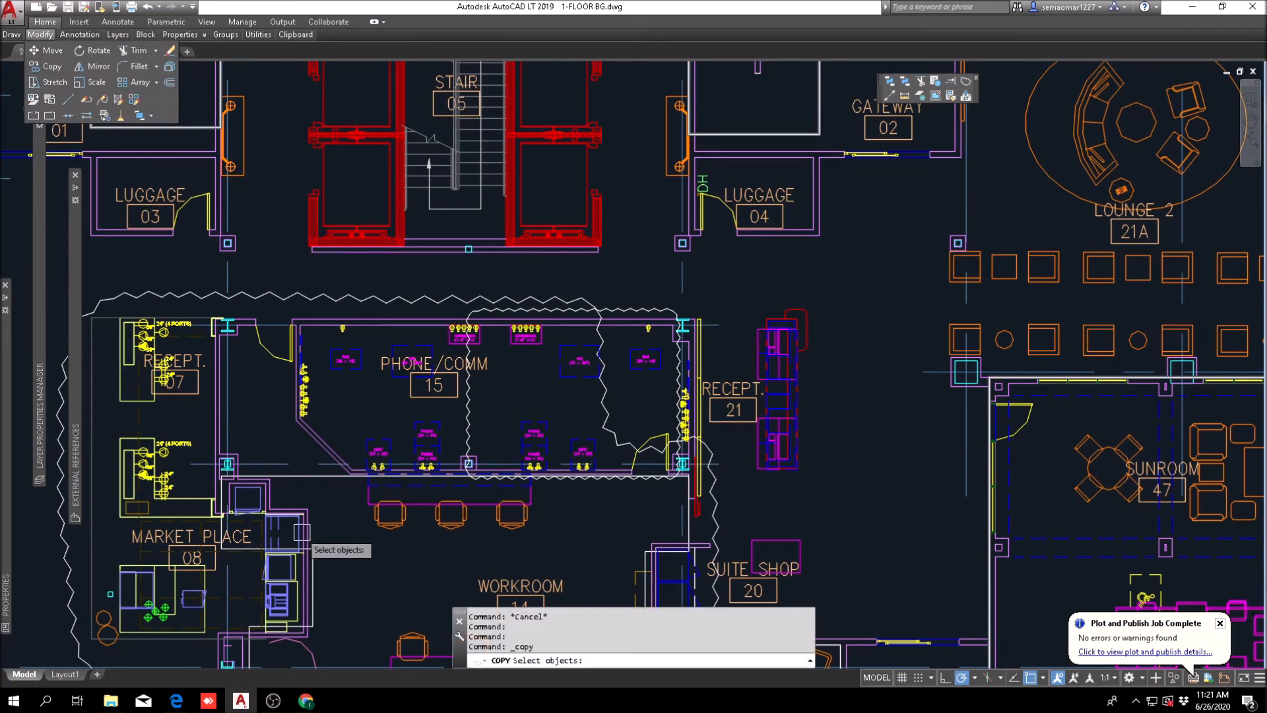
pyautogui.scroll(8, 285, 519)
pyautogui.scroll(-8, 252, 545)
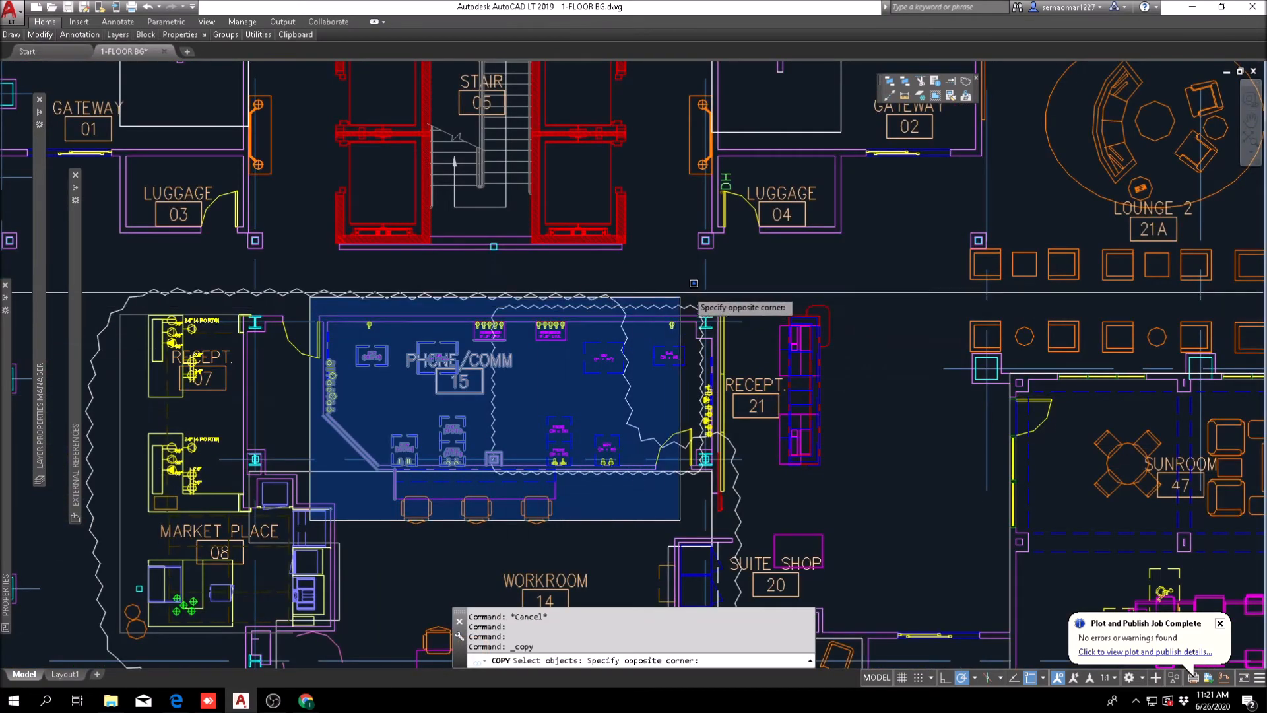
pyautogui.click(691, 318)
pyautogui.press('Return')
pyautogui.click(630, 455)
pyautogui.scroll(-4, 815, 573)
pyautogui.moveTo(1000, 570); pyautogui.dragTo(59, 294, button='middle')
pyautogui.scroll(-6, 924, 303)
pyautogui.moveTo(570, 377); pyautogui.dragTo(311, 394, button='middle')
pyautogui.scroll(8, 423, 330)
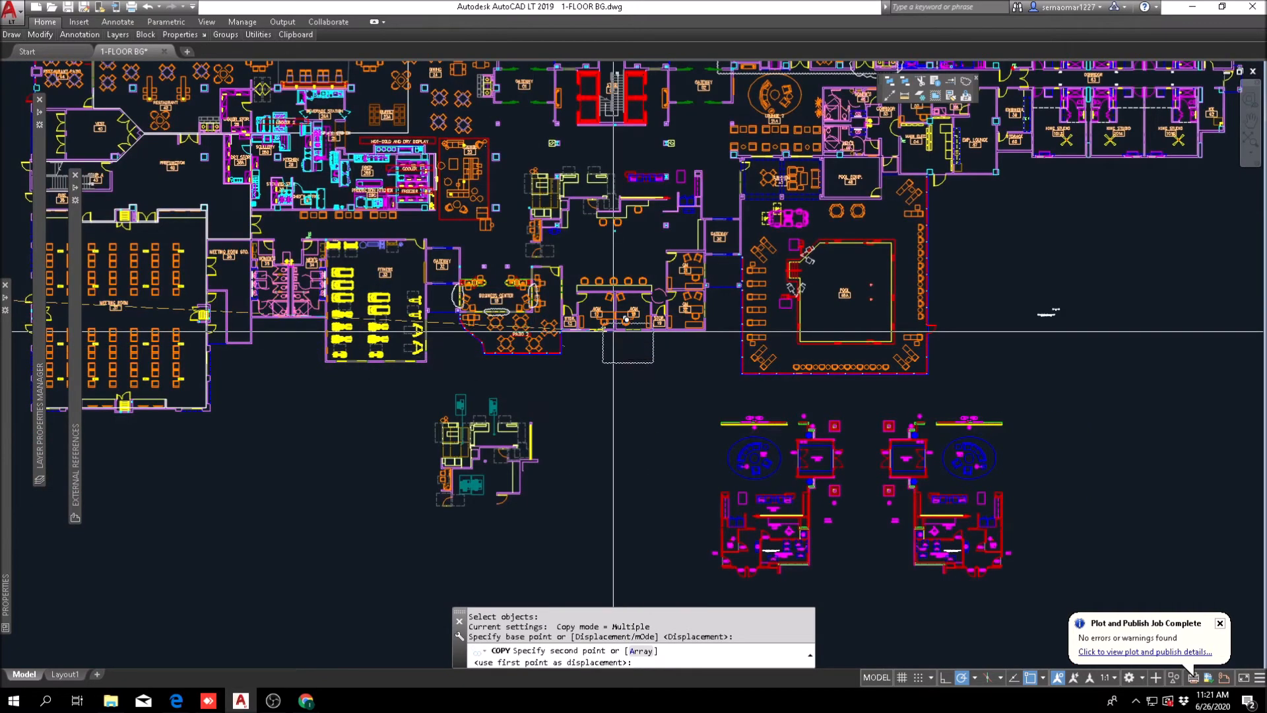
pyautogui.scroll(1, 615, 378)
pyautogui.click(626, 364)
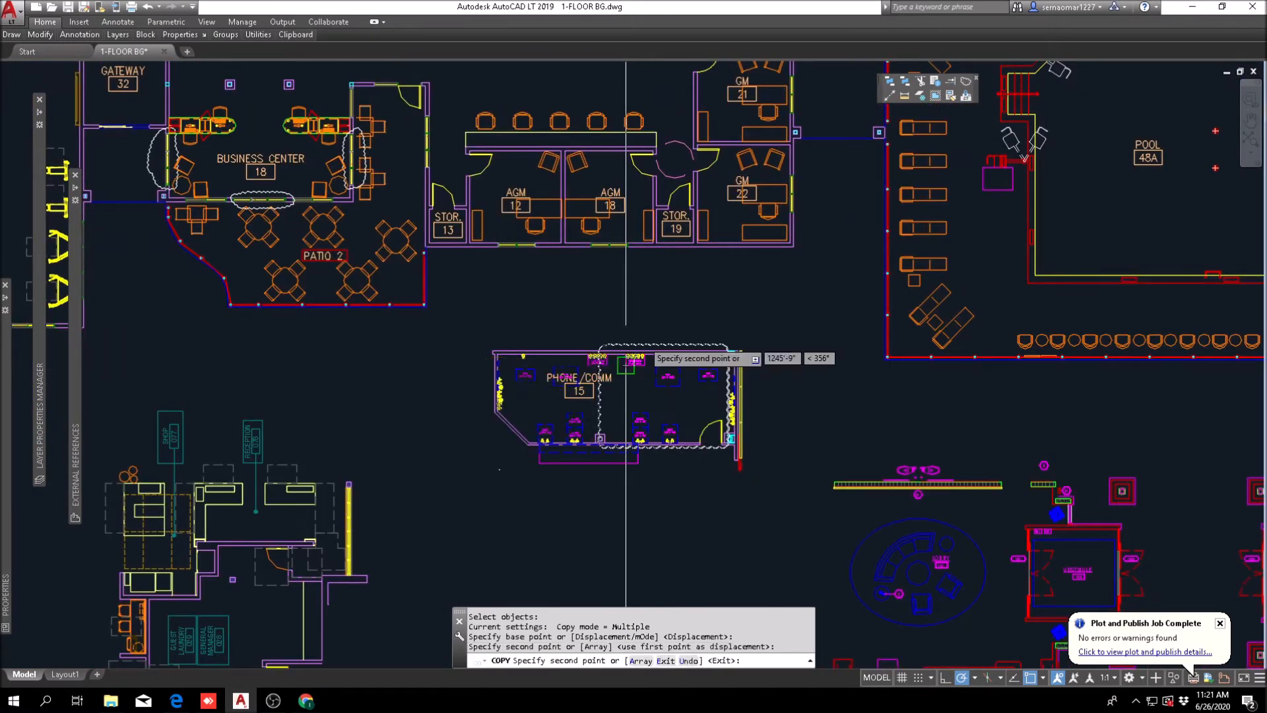
# Step: Erase the revision cloud around the copied Phone/Comm room
pyautogui.press('Escape')
pyautogui.write('e')
pyautogui.press('Return')
pyautogui.click(650, 341)
pyautogui.press('Return')
pyautogui.press('Escape')
pyautogui.moveTo(672, 183); pyautogui.dragTo(662, 338, button='middle')
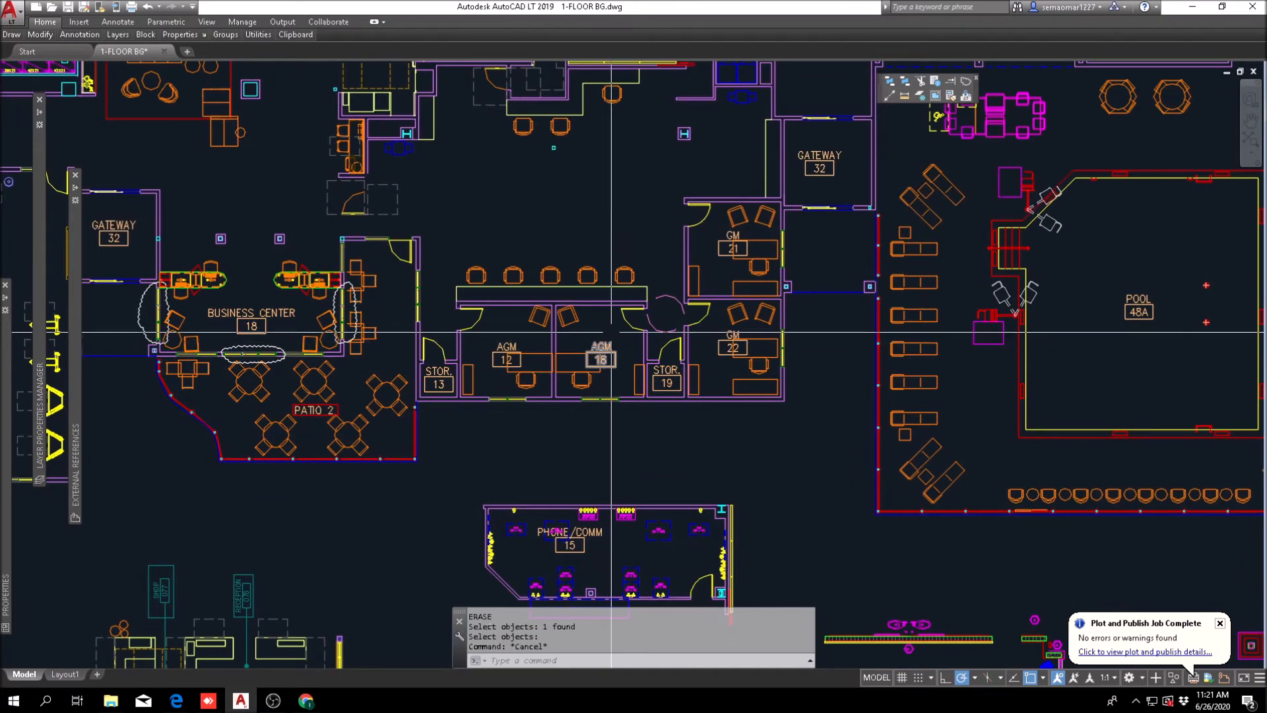
# Step: Move the five chairs and their counter outline straight up from the AGM office wall toward the front desk
pyautogui.scroll(4, 652, 273)
pyautogui.write('m')
pyautogui.press('Return')
pyautogui.click(654, 241)
pyautogui.click(84, 317)
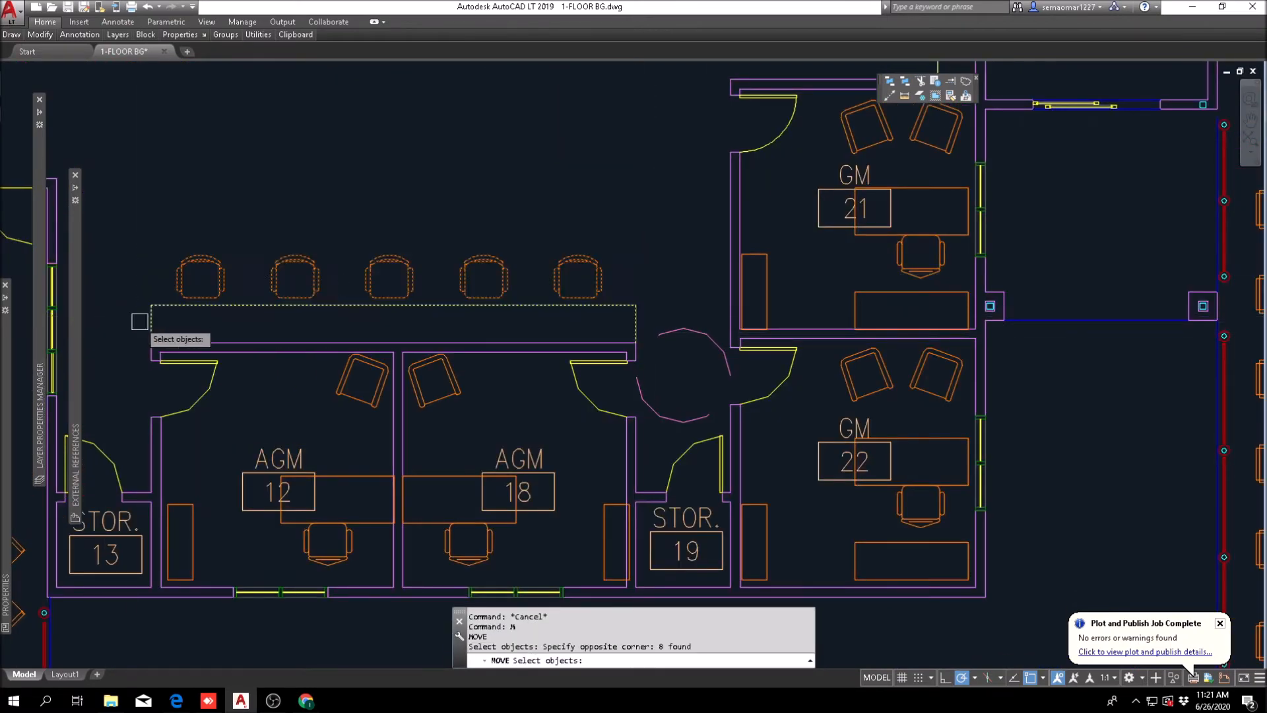
pyautogui.scroll(-4, 343, 423)
pyautogui.press('Return')
pyautogui.click(371, 347)
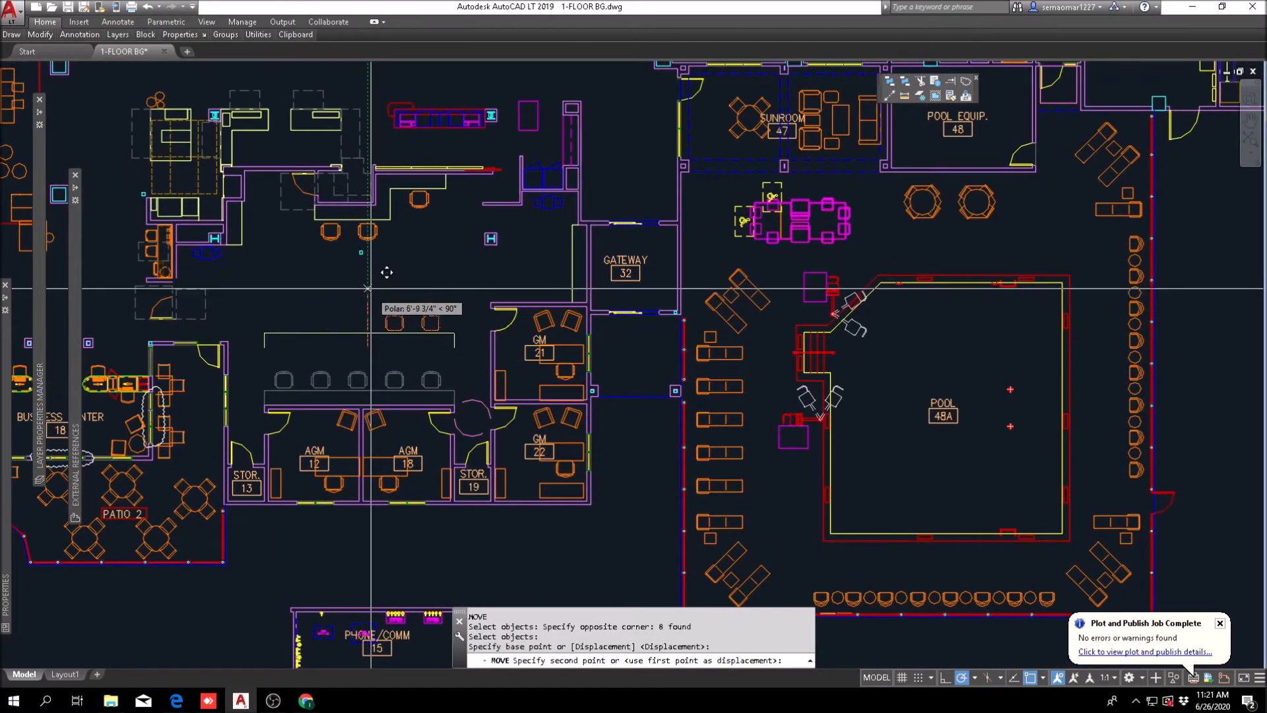
pyautogui.click(373, 263)
pyautogui.press('Escape')
# Step: Check the distance from the corner of the upper workroom counter down to the moved five-seat counter
pyautogui.moveTo(368, 403); pyautogui.dragTo(422, 324, button='middle')
pyautogui.moveTo(532, 444); pyautogui.dragTo(539, 388, button='middle')
pyautogui.press('Escape')
pyautogui.press('Escape')
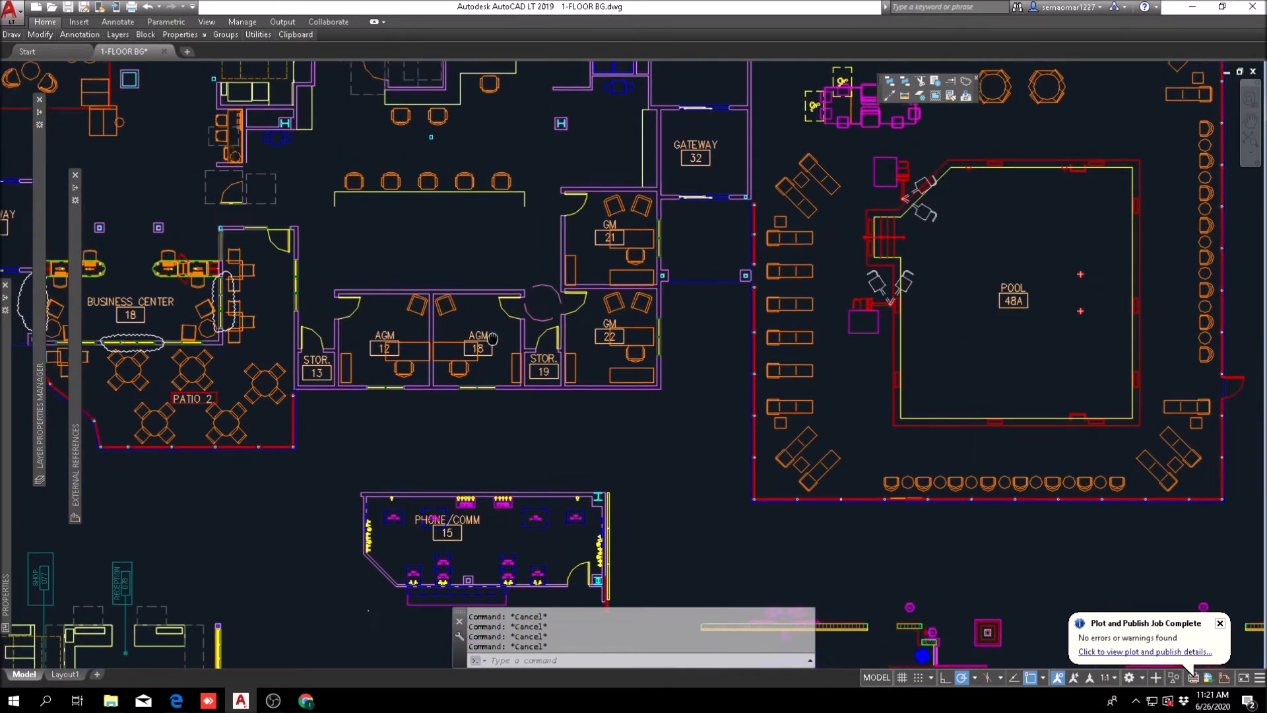
pyautogui.scroll(2, 529, 424)
pyautogui.moveTo(550, 335); pyautogui.dragTo(544, 432, button='middle')
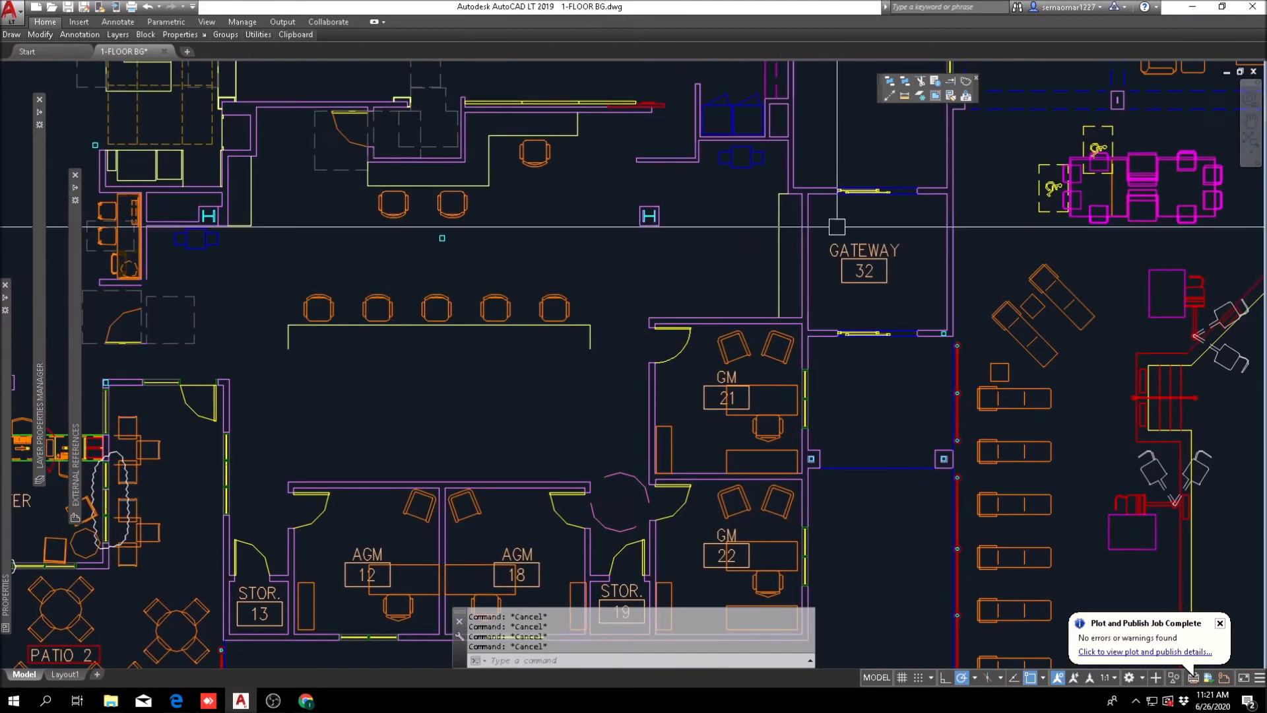
pyautogui.click(906, 97)
pyautogui.click(490, 186)
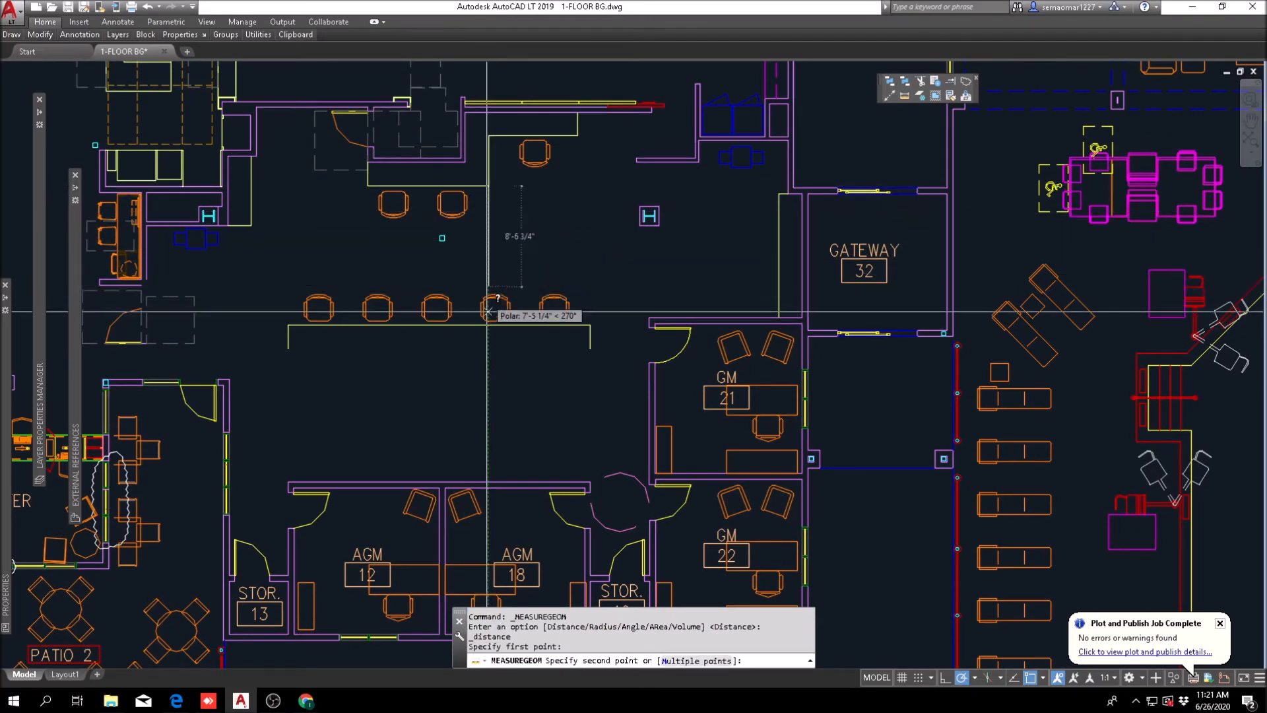
pyautogui.scroll(4, 488, 327)
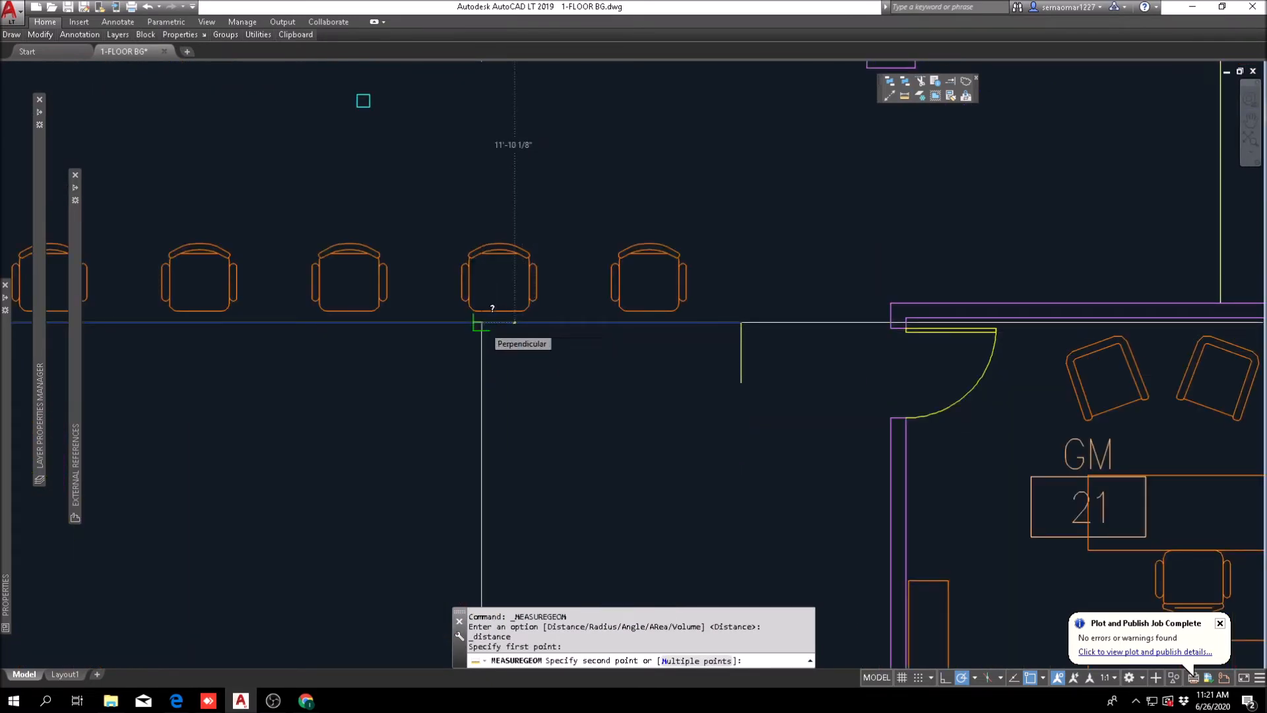
pyautogui.scroll(-4, 481, 322)
pyautogui.press('Escape')
pyautogui.press('Escape')
pyautogui.press('Escape')
pyautogui.press('Escape')
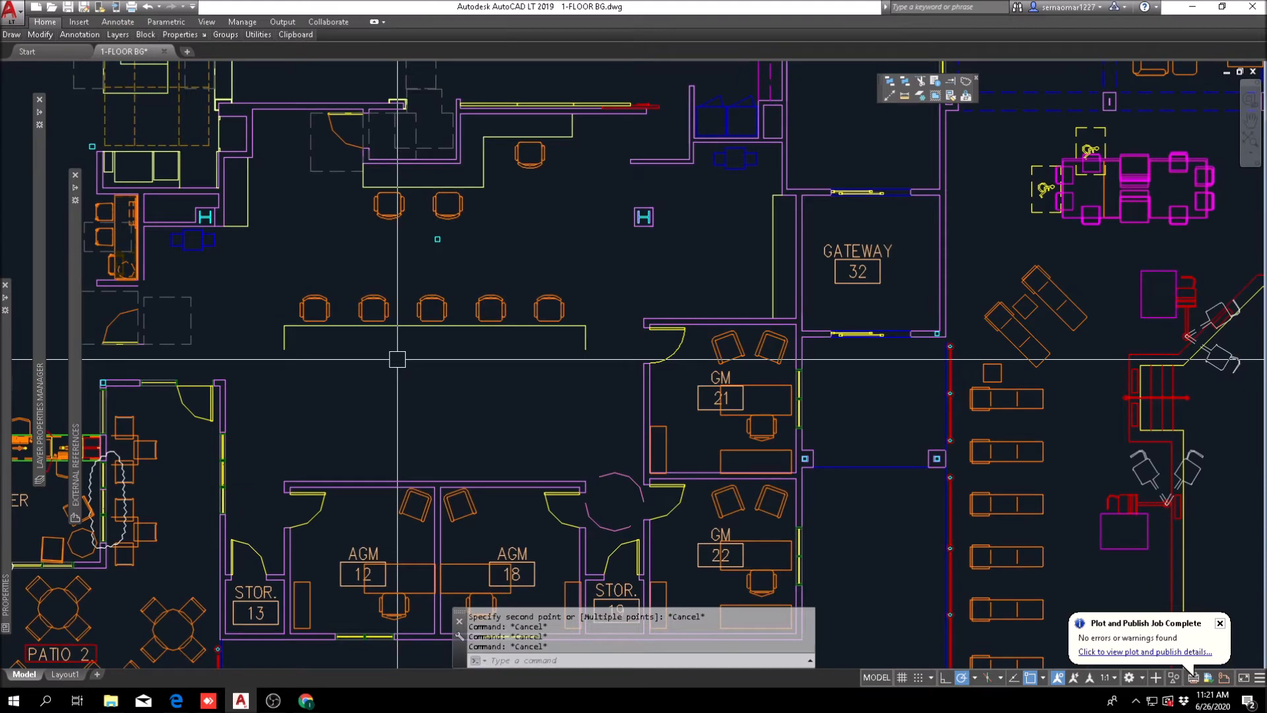
# Step: Move the five chairs and counter outline so the counter's long edge lines up with the upper wall of GM office 21
pyautogui.write('m')
pyautogui.press('Return')
pyautogui.click(280, 373)
pyautogui.click(629, 276)
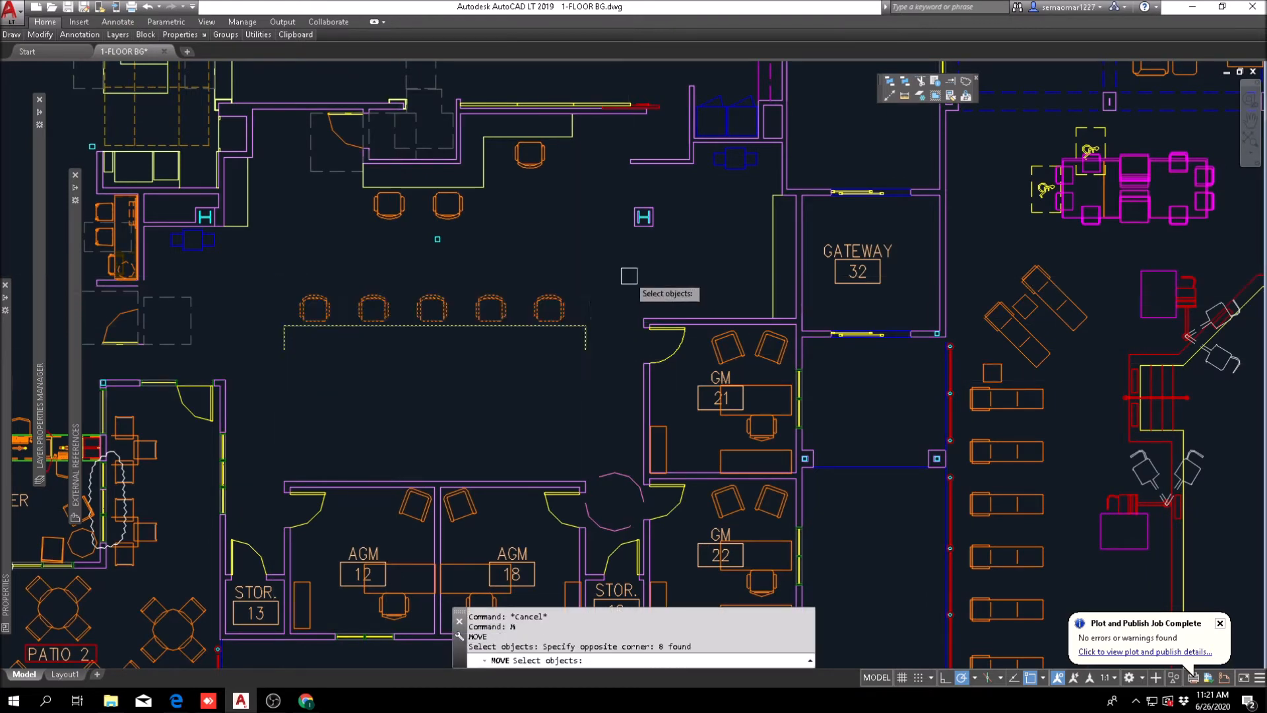
pyautogui.scroll(4, 595, 332)
pyautogui.press('Return')
pyautogui.click(585, 325)
pyautogui.keyDown('shift'); pyautogui.rightClick(590, 305); pyautogui.keyUp('shift')
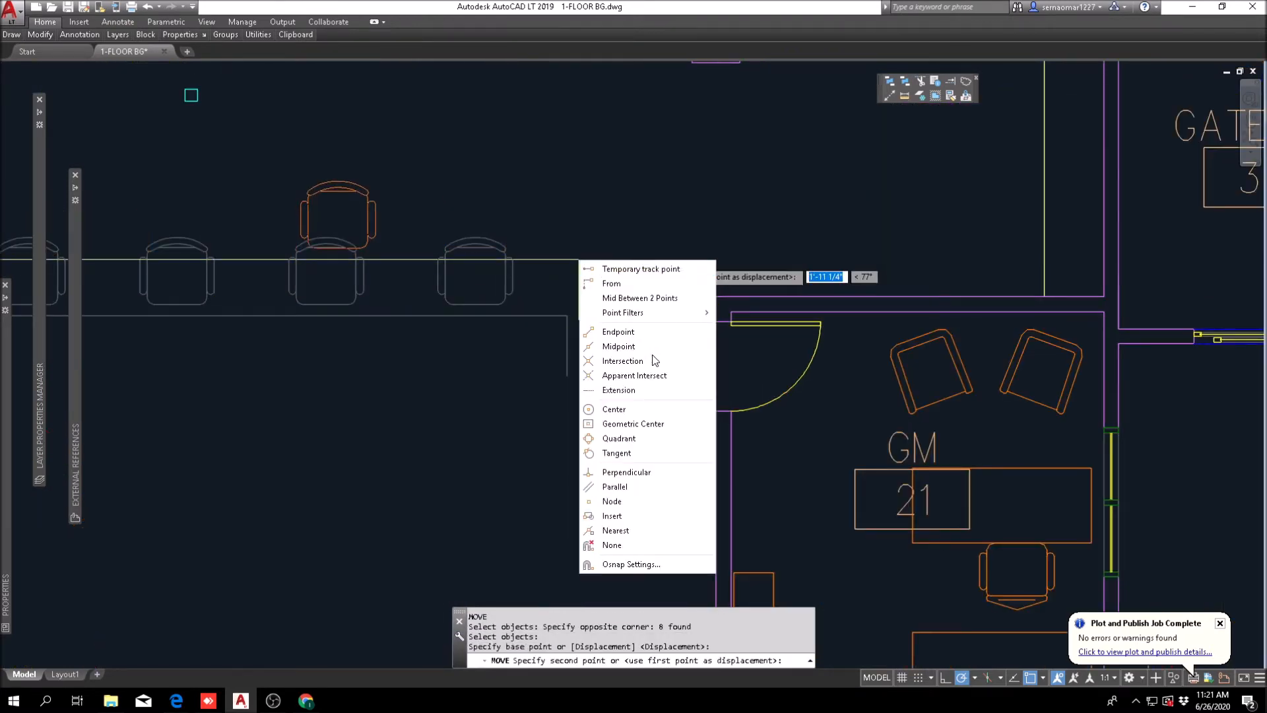
pyautogui.click(626, 472)
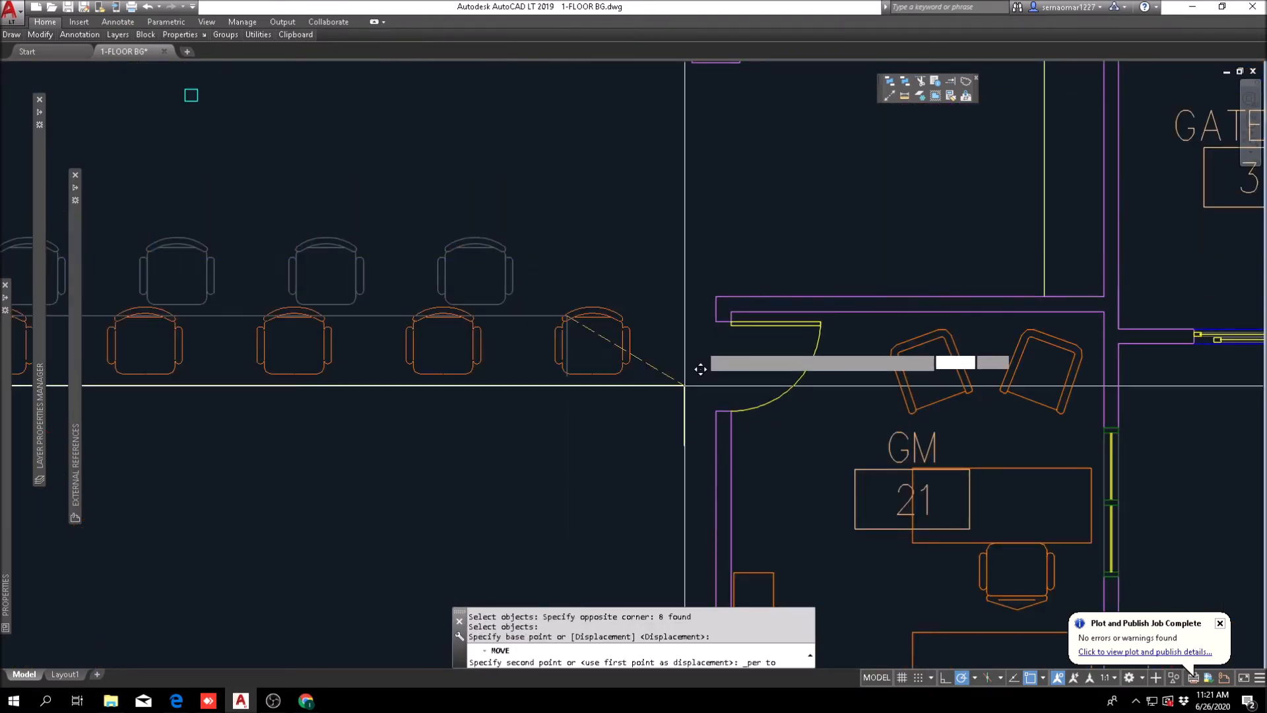
pyautogui.click(729, 291)
pyautogui.scroll(-4, 562, 340)
pyautogui.press('Escape')
pyautogui.press('Escape')
pyautogui.press('Escape')
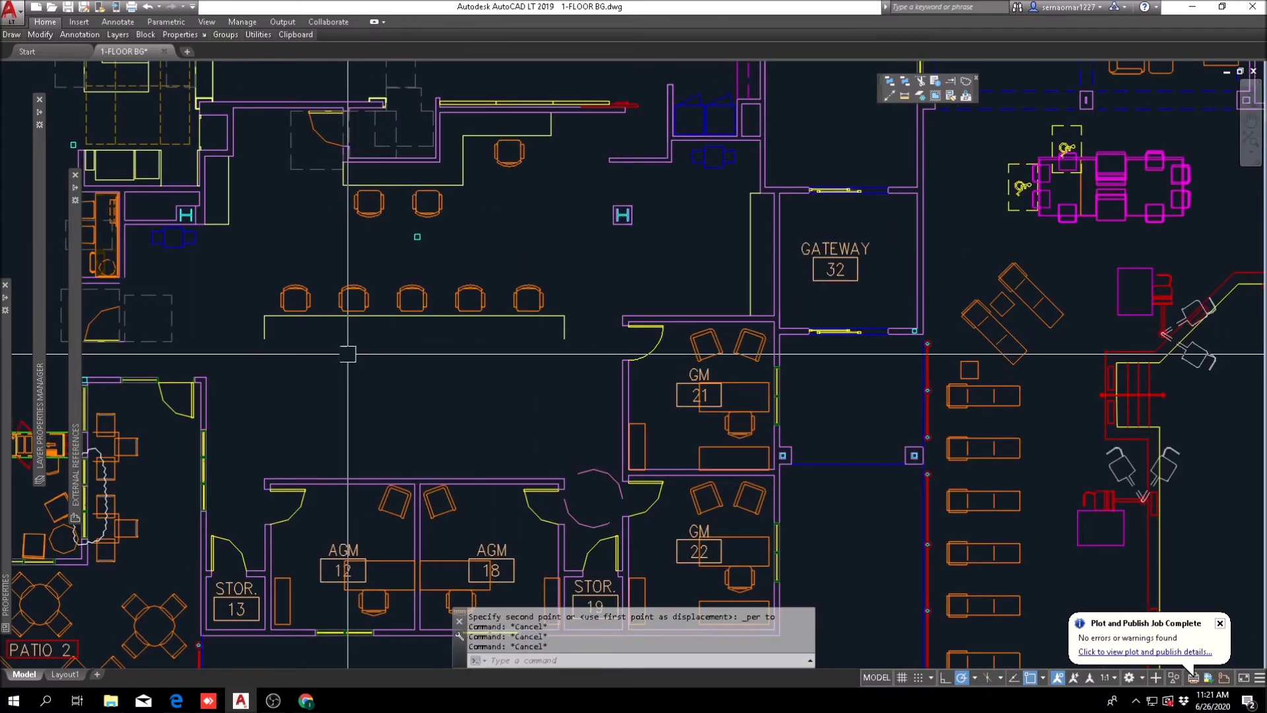
# Step: Recheck the clearance between the upper workroom counter and the realigned five-seat counter
pyautogui.click(907, 98)
pyautogui.click(464, 185)
pyautogui.press('Escape')
pyautogui.click(905, 96)
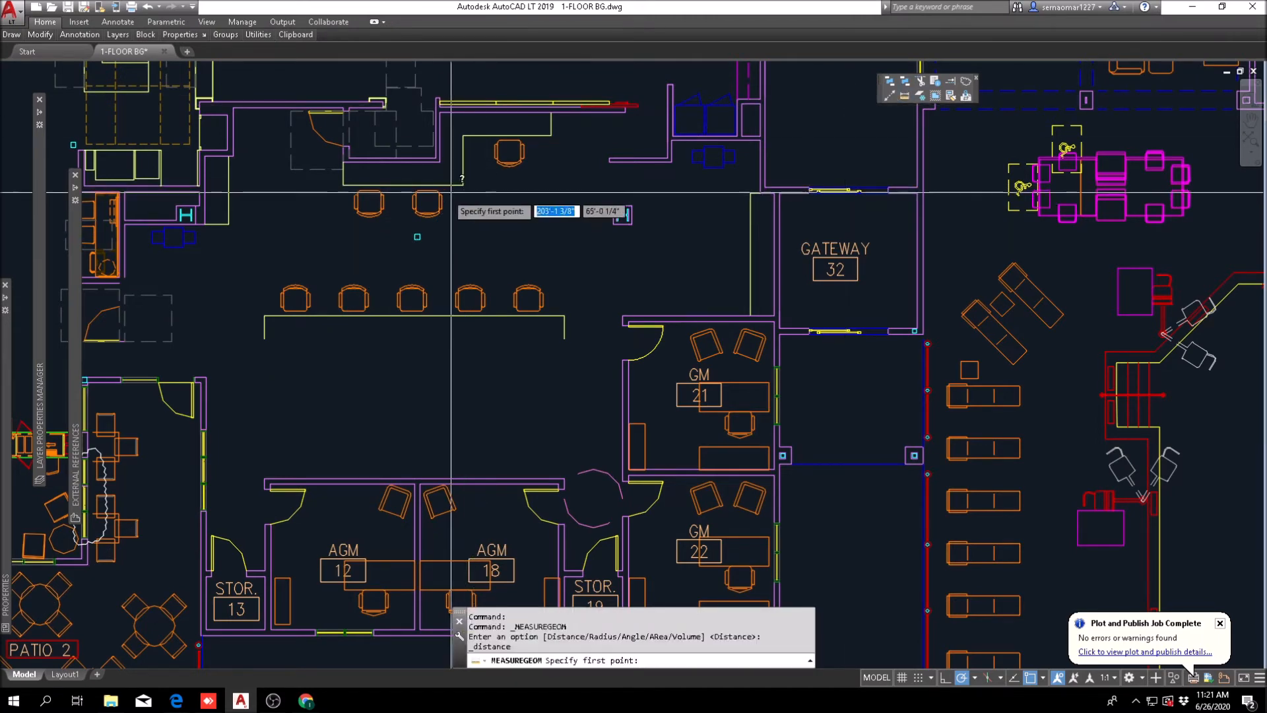
pyautogui.scroll(4, 442, 195)
pyautogui.click(497, 168)
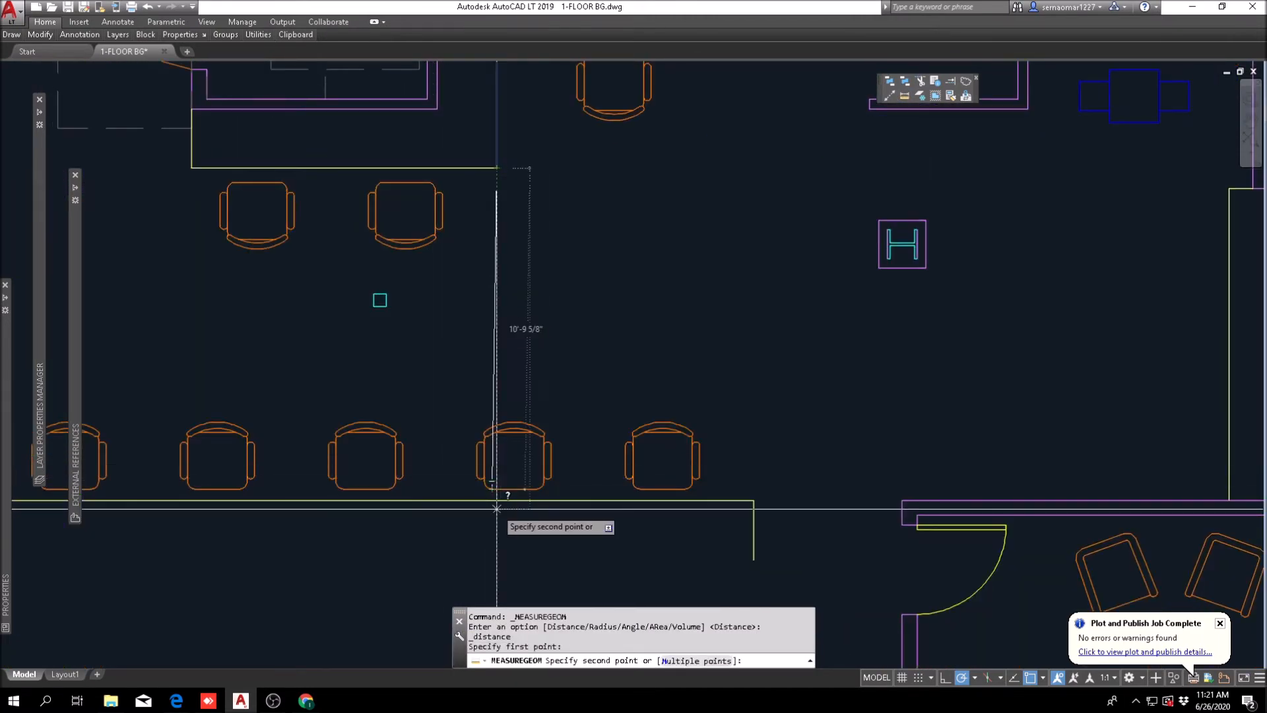
pyautogui.press('Escape')
pyautogui.press('Escape')
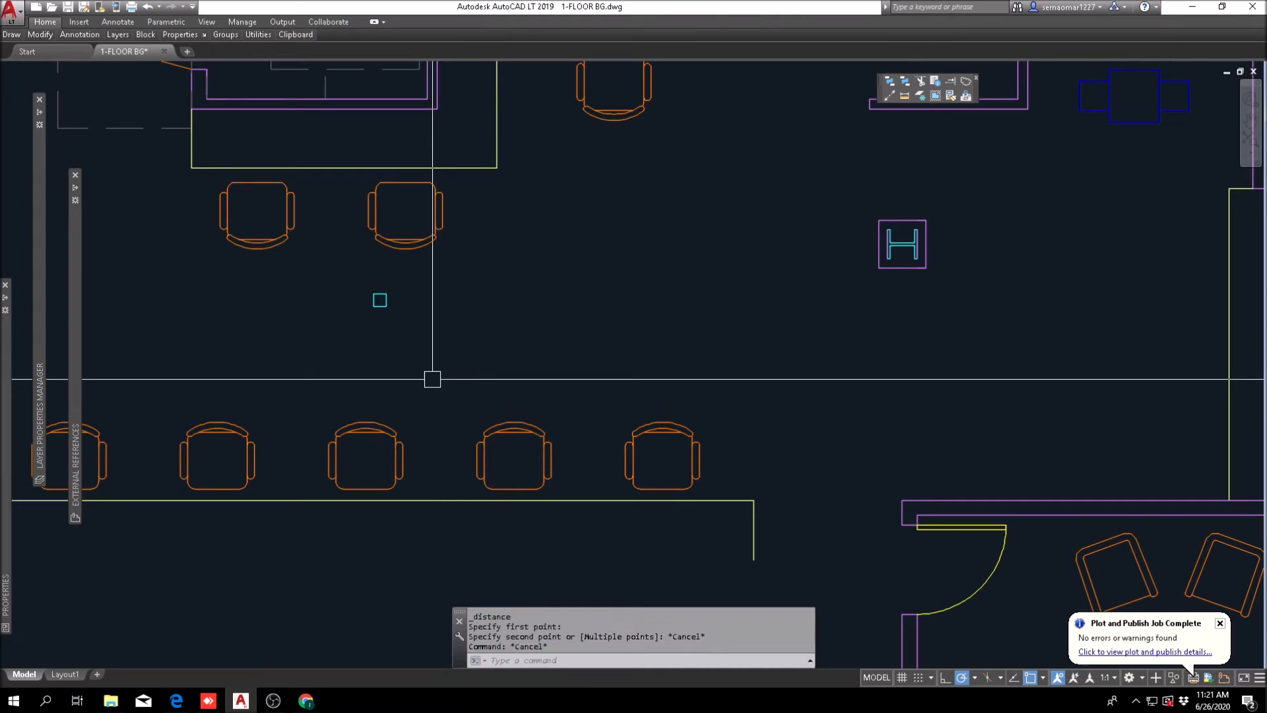
# Step: Offset the five-seat counter's long edge 24 inches toward the AGM offices to close its outline
pyautogui.scroll(-5, 518, 337)
pyautogui.scroll(1, 529, 254)
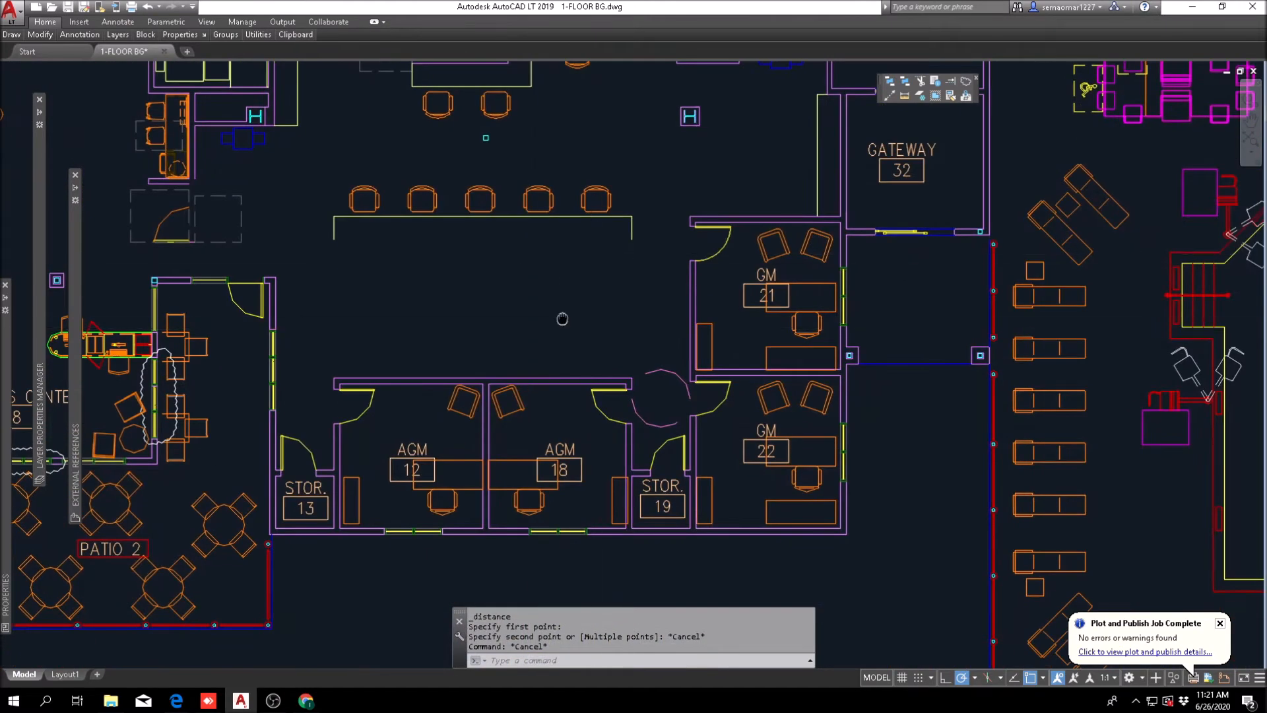
pyautogui.scroll(2, 565, 320)
pyautogui.press('Escape')
pyautogui.press('Escape')
pyautogui.press('Escape')
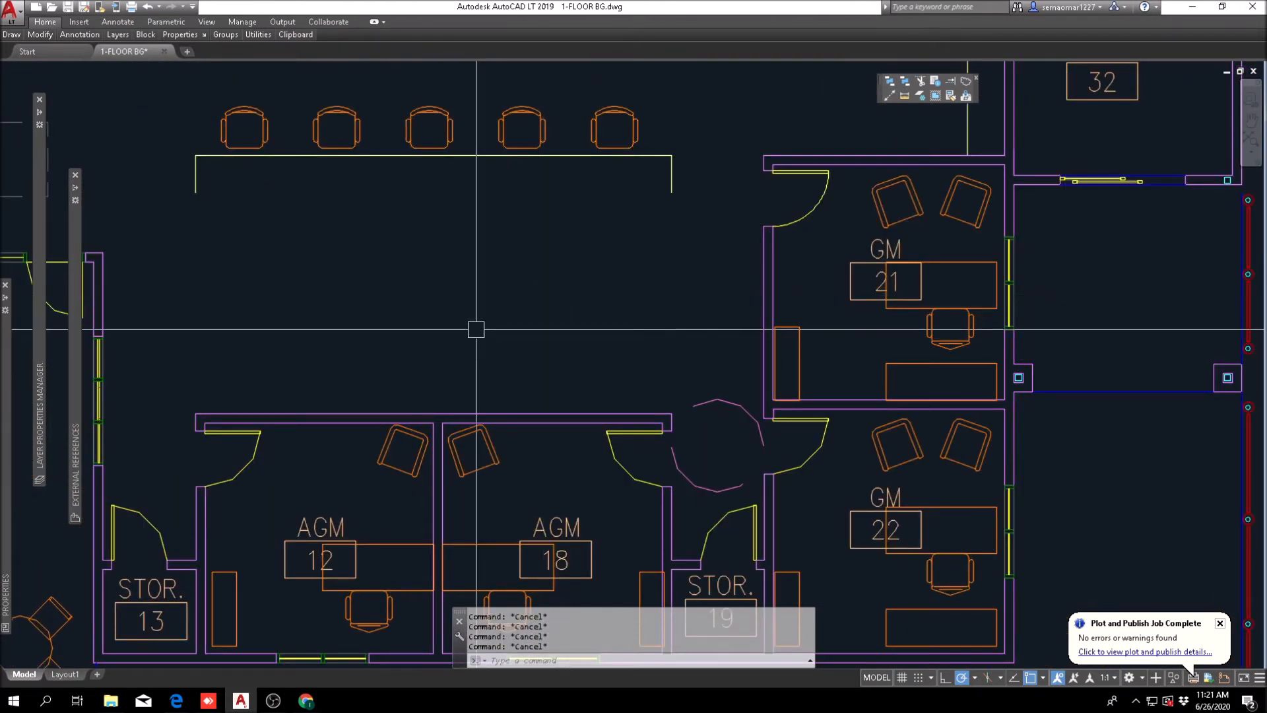
pyautogui.write('o')
pyautogui.press('Return')
pyautogui.write('24')
pyautogui.press('Return')
pyautogui.click(510, 156)
pyautogui.click(488, 258)
pyautogui.press('Escape')
pyautogui.press('Escape')
pyautogui.press('Escape')
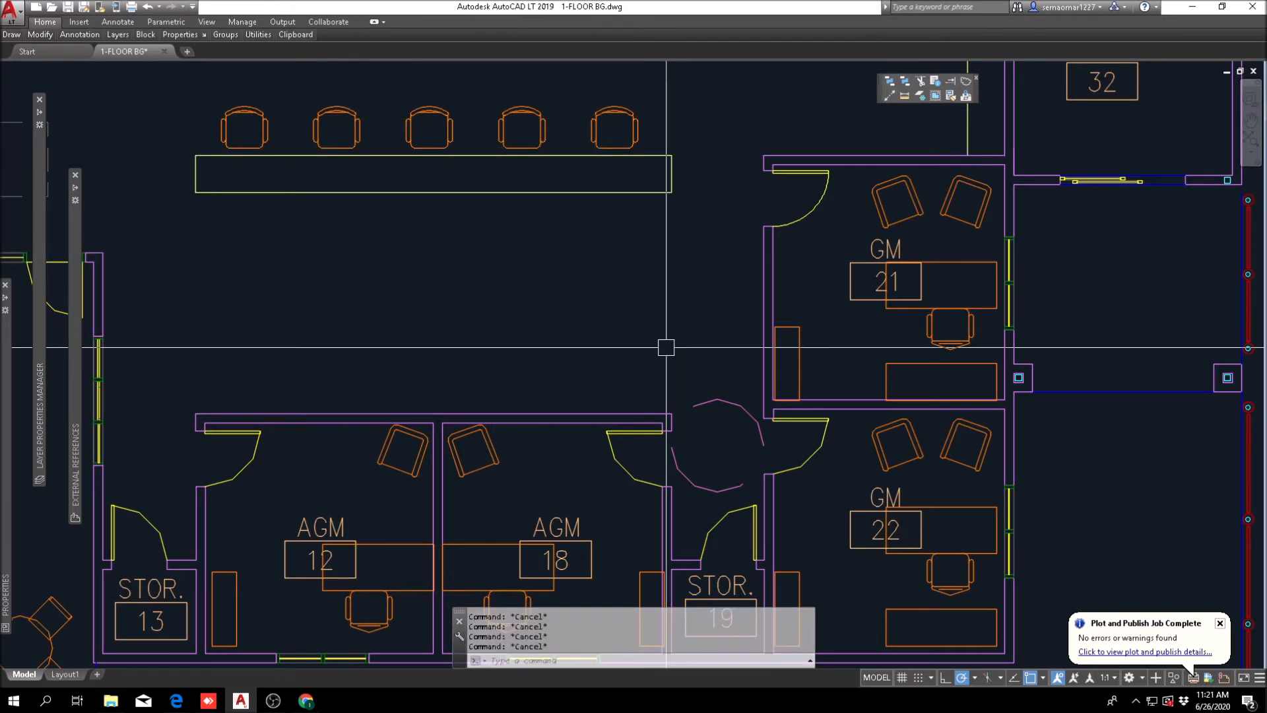
# Step: Offset the five-seat counter's edge nearest the AGM offices 4 inches toward those offices
pyautogui.write('4')
pyautogui.press('Return')
pyautogui.click(568, 235)
pyautogui.press('Escape')
pyautogui.press('Escape')
# Step: Fillet the two faces of AGM 18's end wall to the offset line and the counter edge with square corners
pyautogui.scroll(2, 655, 201)
pyautogui.write('f')
pyautogui.press('Return')
pyautogui.click(652, 197)
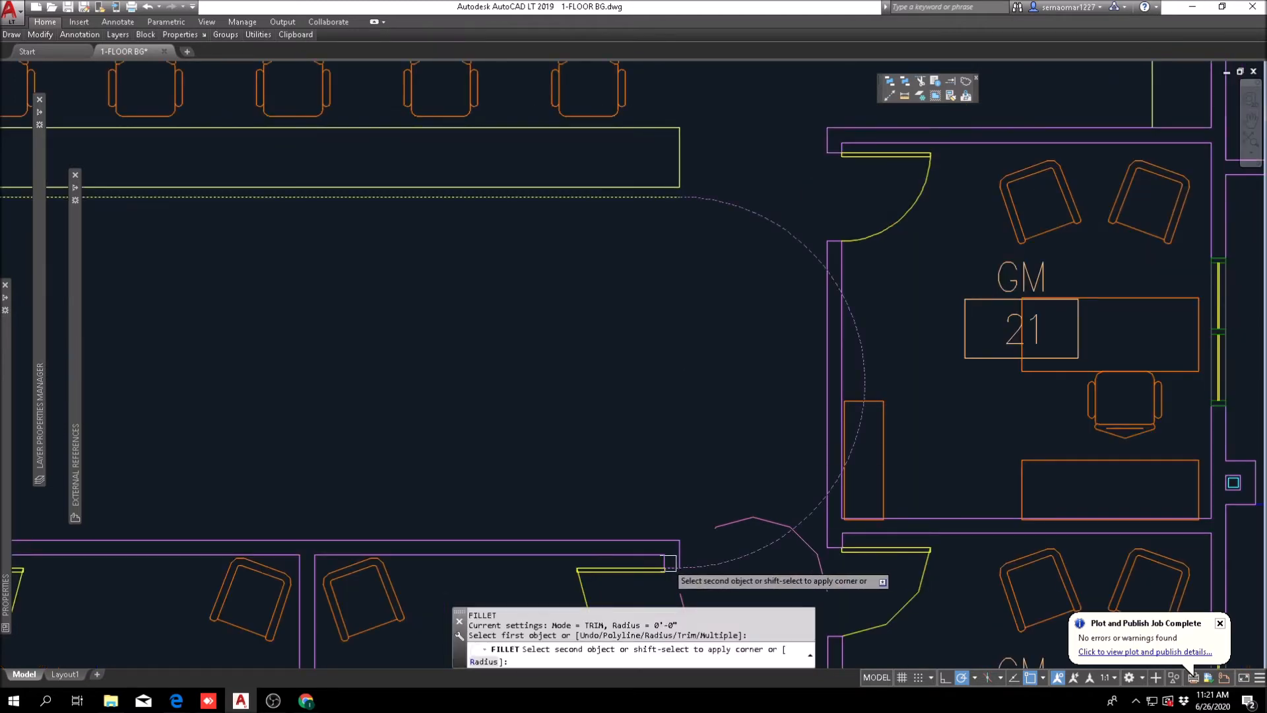
pyautogui.scroll(3, 660, 551)
pyautogui.scroll(-3, 724, 538)
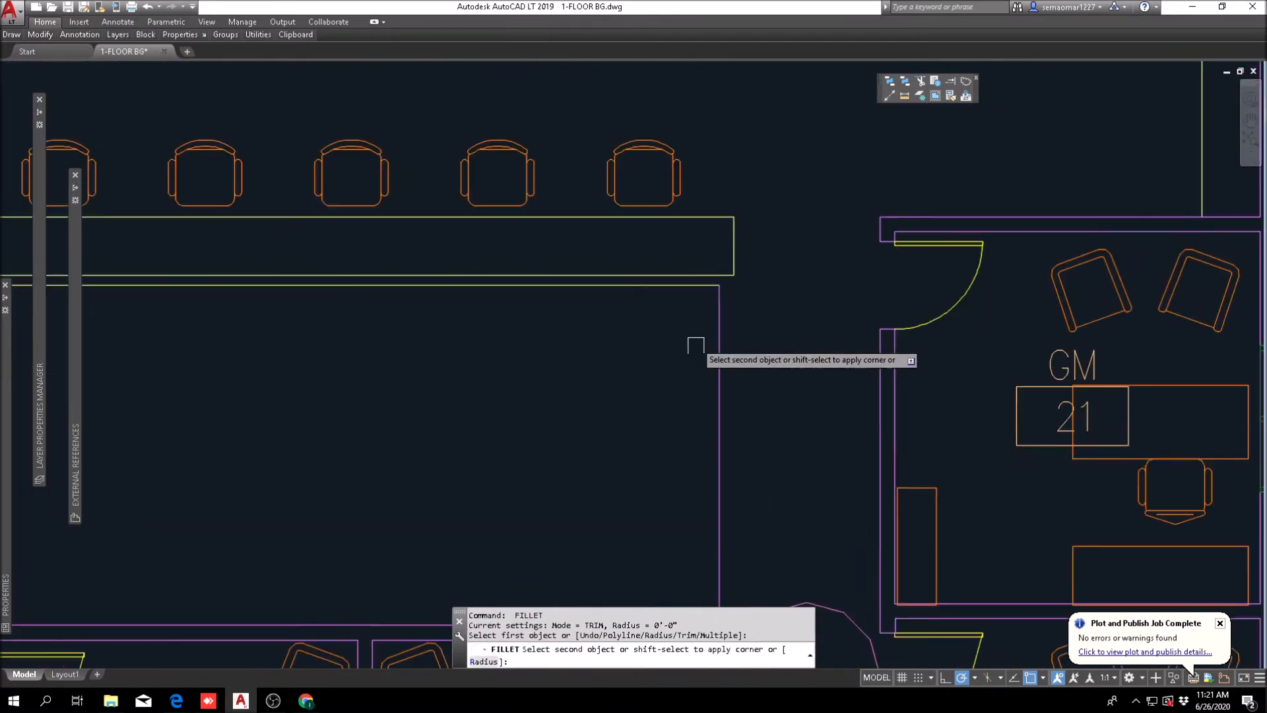
pyautogui.scroll(2, 696, 338)
pyautogui.click(710, 246)
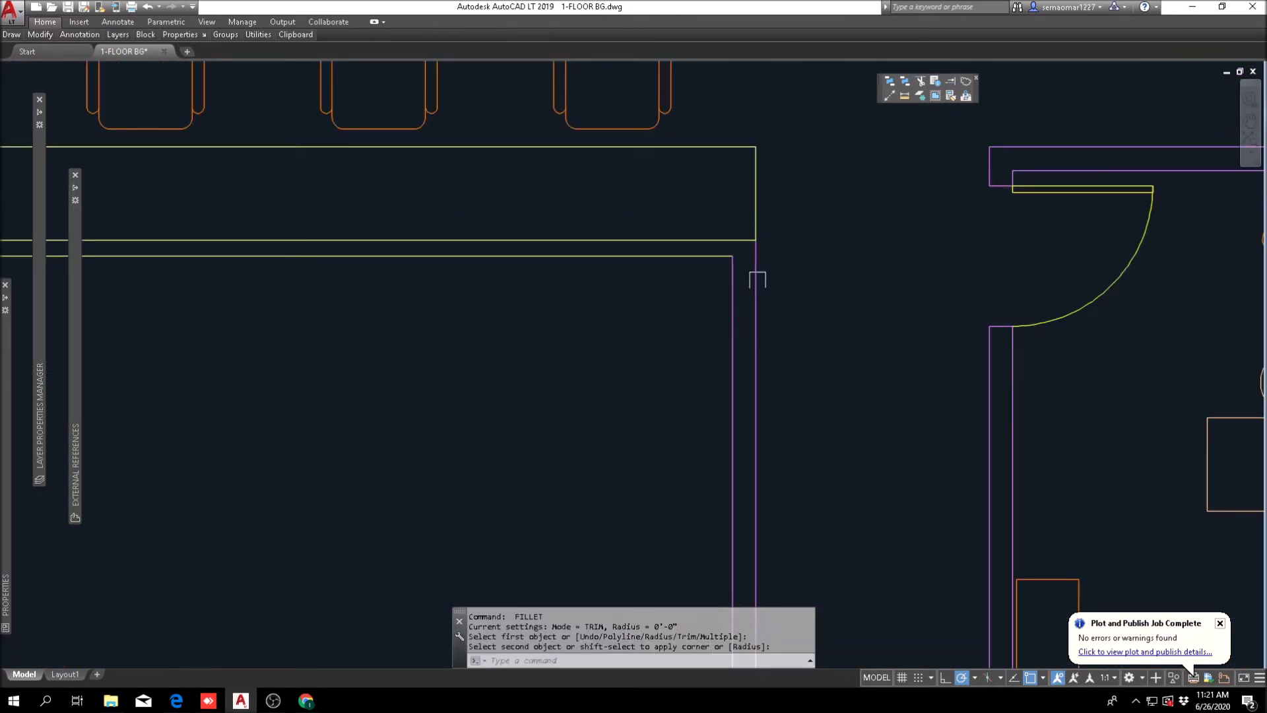
# Step: Match the counter edge facing the AGM offices to the properties of the extended wall line
pyautogui.click(952, 97)
pyautogui.click(763, 284)
pyautogui.click(713, 241)
pyautogui.press('Escape')
# Step: Erase the 4-inch offset line and offset the counter edge 6 inches toward the AGM offices as the inner wall face
pyautogui.write('e')
pyautogui.press('Return')
pyautogui.click(708, 254)
pyautogui.press('Return')
pyautogui.write('o')
pyautogui.press('Return')
pyautogui.write('6')
pyautogui.press('Return')
pyautogui.click(694, 240)
pyautogui.click(746, 280)
pyautogui.press('Escape')
# Step: Fillet the new inner wall line with the inner face of the wall extended from AGM 18
pyautogui.write('f')
pyautogui.press('Return')
pyautogui.click(734, 283)
pyautogui.click(706, 265)
pyautogui.scroll(-4, 706, 265)
pyautogui.press('Escape')
pyautogui.press('Escape')
pyautogui.moveTo(531, 256); pyautogui.dragTo(704, 244, button='middle')
pyautogui.scroll(3, 431, 458)
# Step: Extend AGM 12's end wall up to the counter, filleting its inner and outer faces with the new wall lines
pyautogui.press('Escape')
pyautogui.write('f')
pyautogui.press('Return')
pyautogui.scroll(1, 460, 528)
pyautogui.click(468, 539)
pyautogui.scroll(-3, 478, 520)
pyautogui.scroll(-1, 531, 225)
pyautogui.moveTo(537, 190); pyautogui.dragTo(503, 382, button='middle')
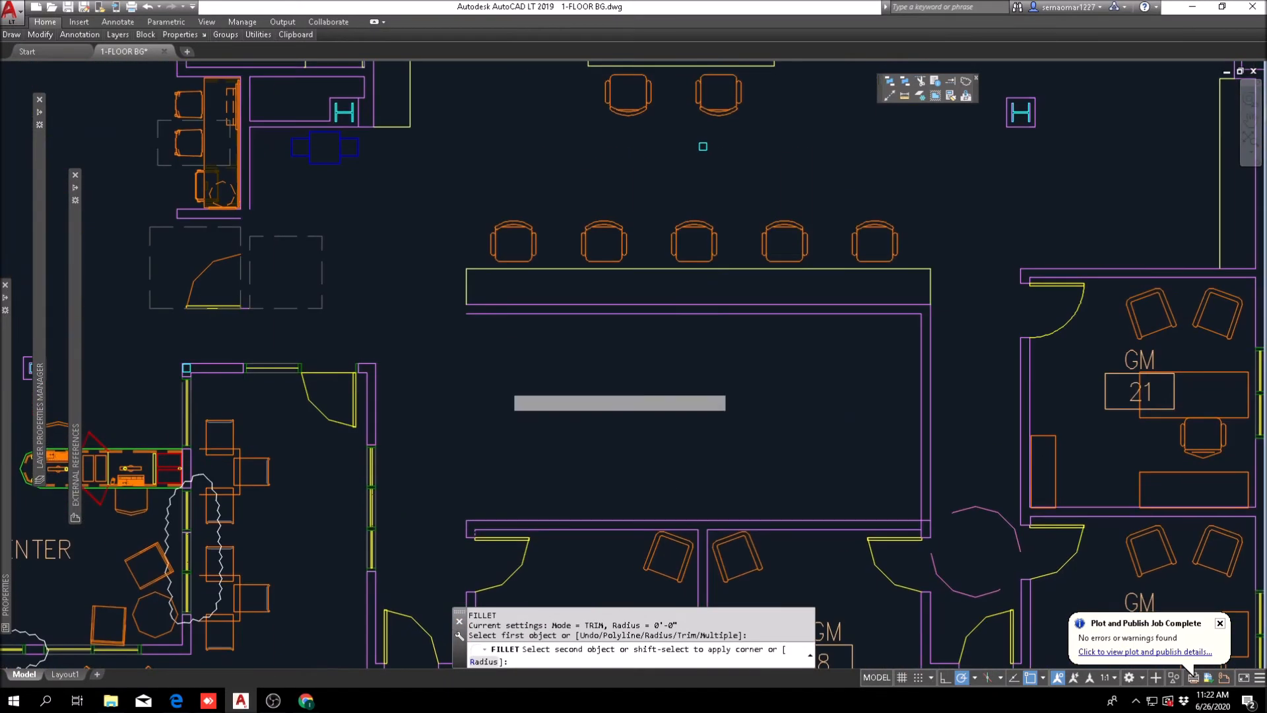
pyautogui.click(509, 315)
pyautogui.press('Escape')
pyautogui.press('Return')
pyautogui.click(507, 303)
pyautogui.scroll(2, 427, 530)
pyautogui.press('Escape')
# Step: Trim the overlapping wall lines where AGM 12's upper wall meets the extended end wall
pyautogui.write('tr')
pyautogui.press('Return')
pyautogui.click(521, 487)
pyautogui.click(464, 545)
pyautogui.scroll(3, 482, 515)
pyautogui.press('Return')
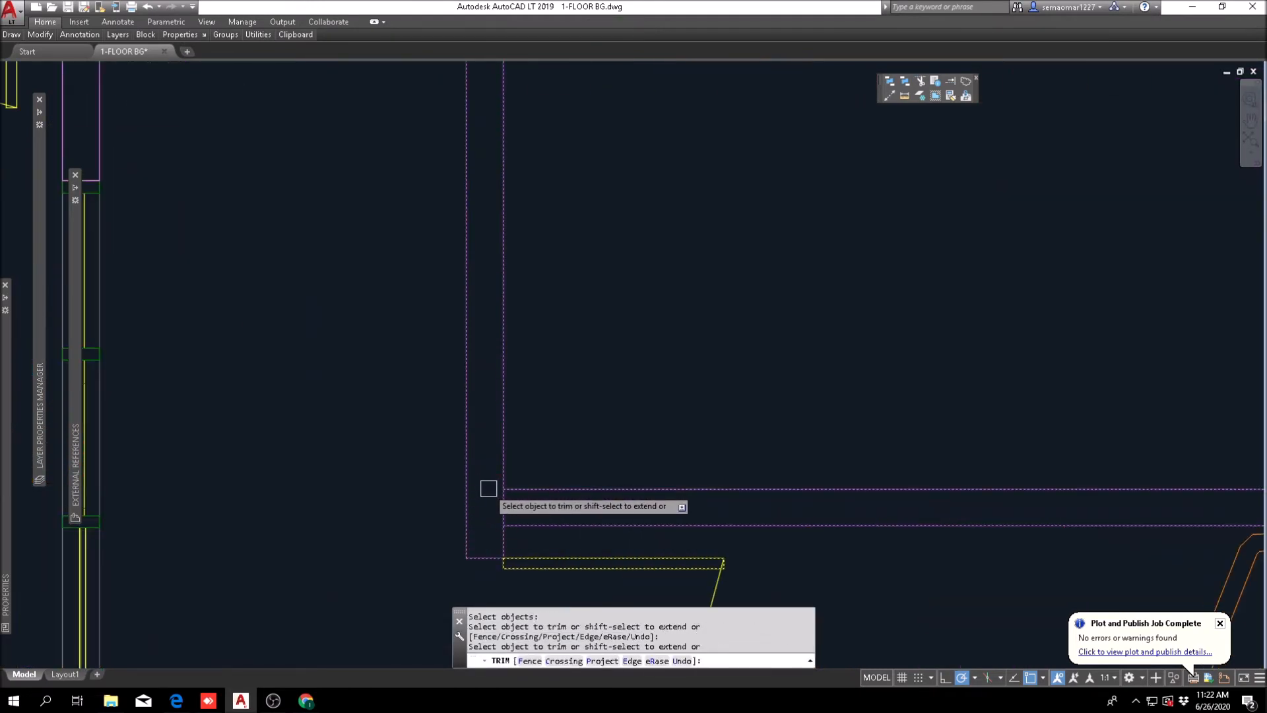
pyautogui.press('Escape')
pyautogui.click(501, 501)
pyautogui.press('Escape')
pyautogui.scroll(-9, 592, 424)
pyautogui.press('Escape')
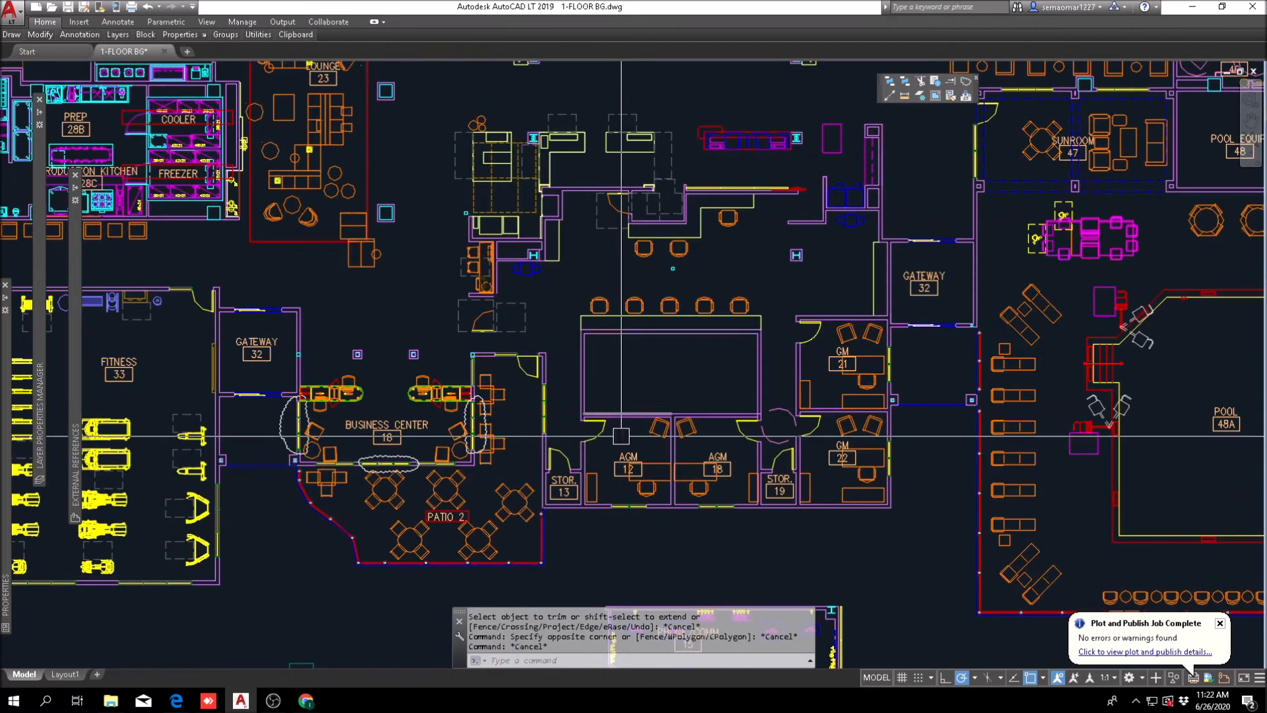
pyautogui.moveTo(648, 385); pyautogui.dragTo(509, 214, button='middle')
pyautogui.moveTo(583, 389); pyautogui.dragTo(537, 394, button='middle')
pyautogui.press('Escape')
pyautogui.press('Escape')
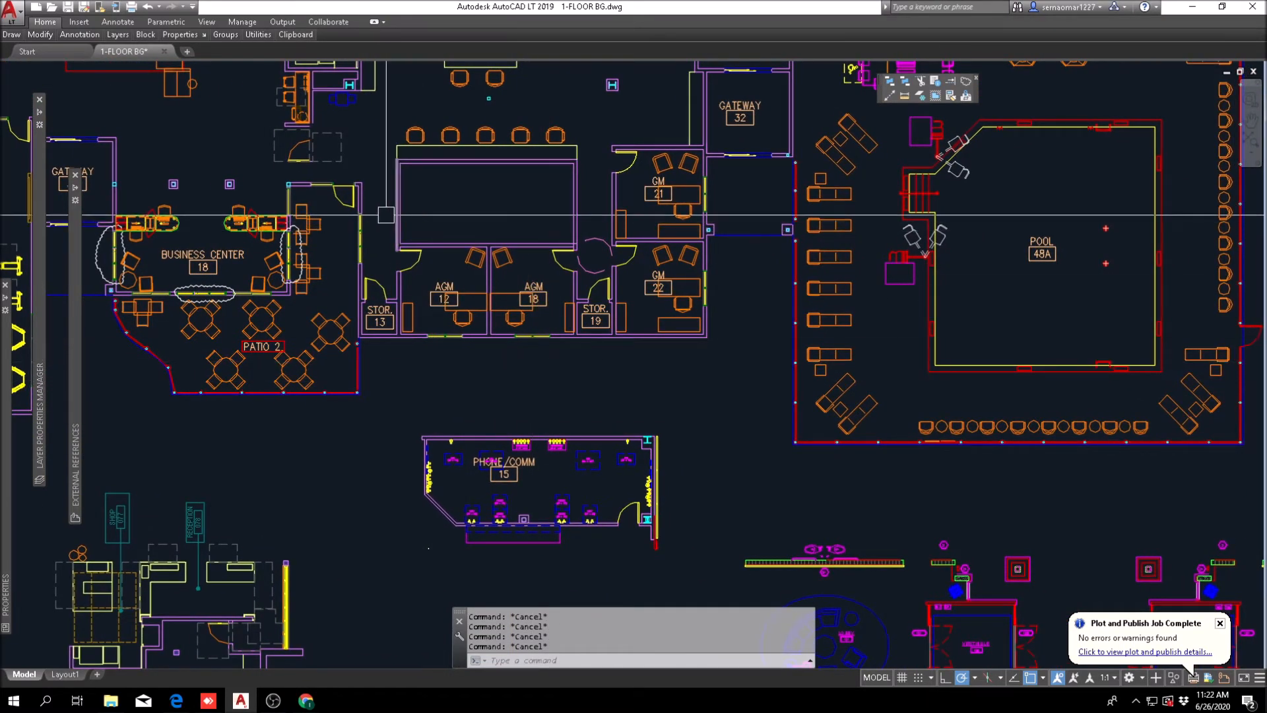
pyautogui.moveTo(390, 233); pyautogui.dragTo(426, 313, button='middle')
pyautogui.scroll(4, 430, 266)
pyautogui.scroll(-4, 471, 297)
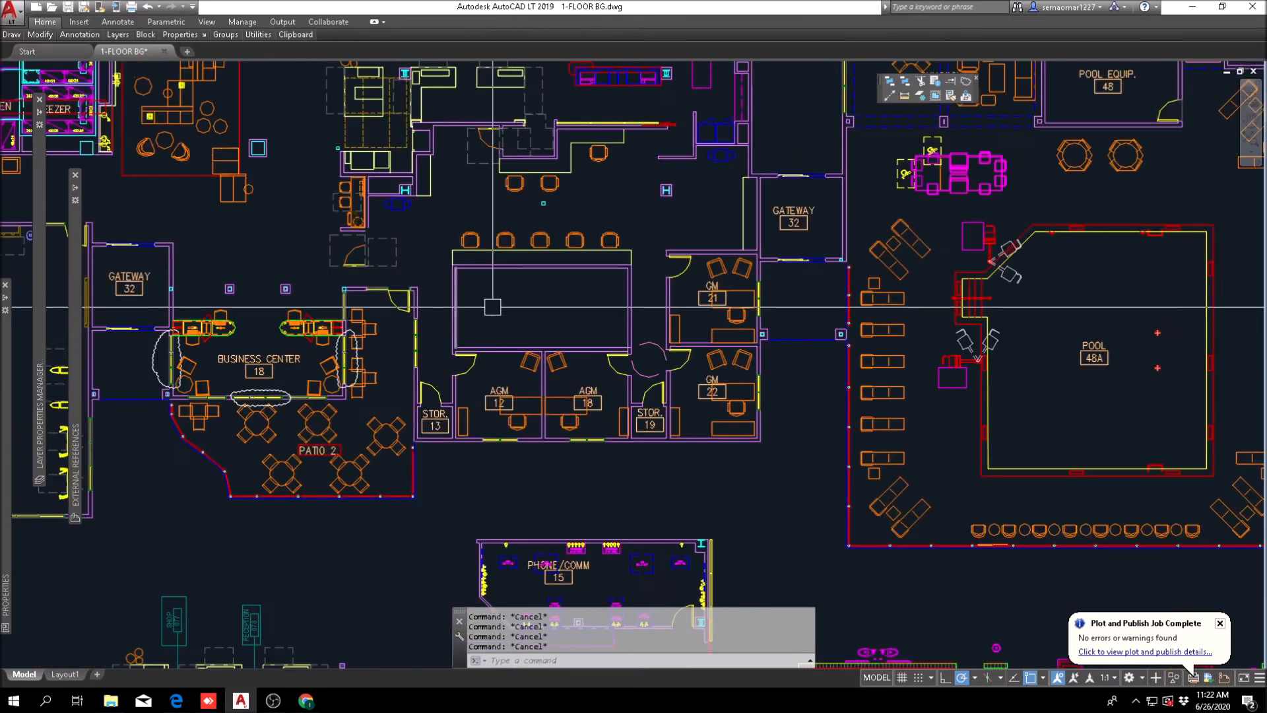
# Step: Move the Phone/Comm 15 label and the equipment and outlets nearest the angled wall into the new room, aligned to its upper inner corner
pyautogui.moveTo(523, 440); pyautogui.dragTo(423, 176, button='middle')
pyautogui.scroll(6, 414, 296)
pyautogui.write('m')
pyautogui.press('Return')
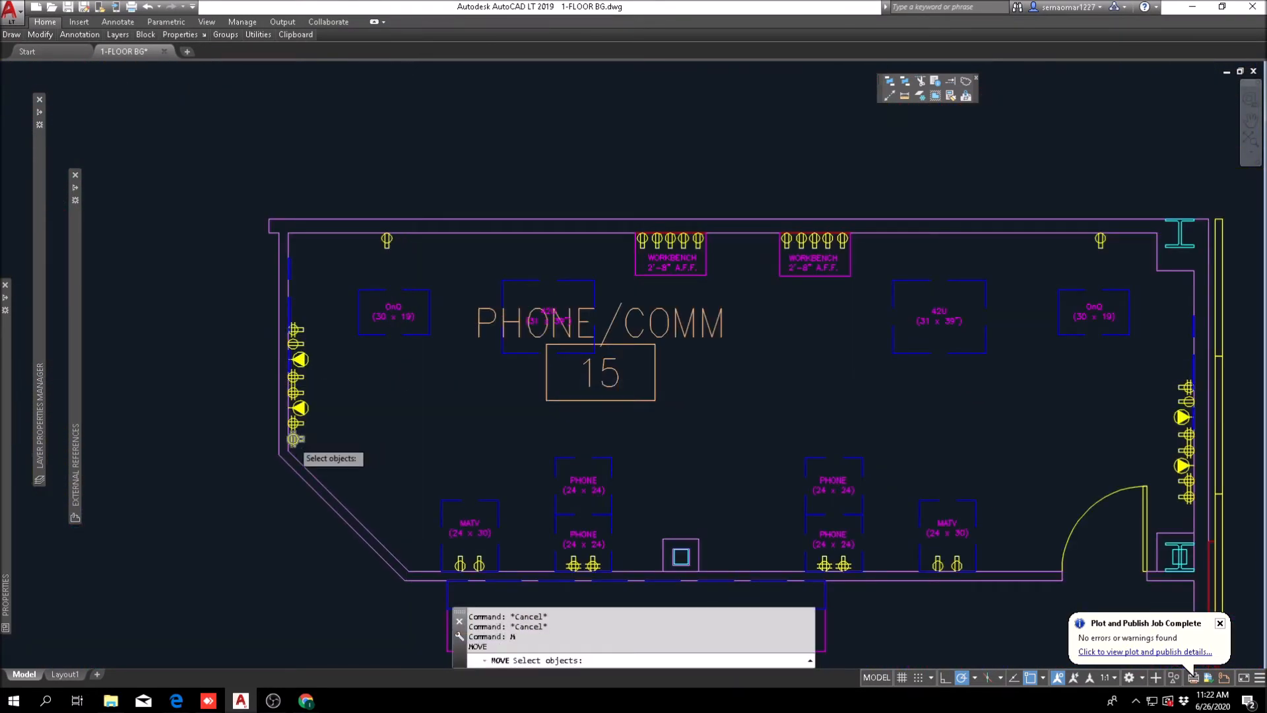
pyautogui.scroll(6, 293, 441)
pyautogui.scroll(-4, 331, 380)
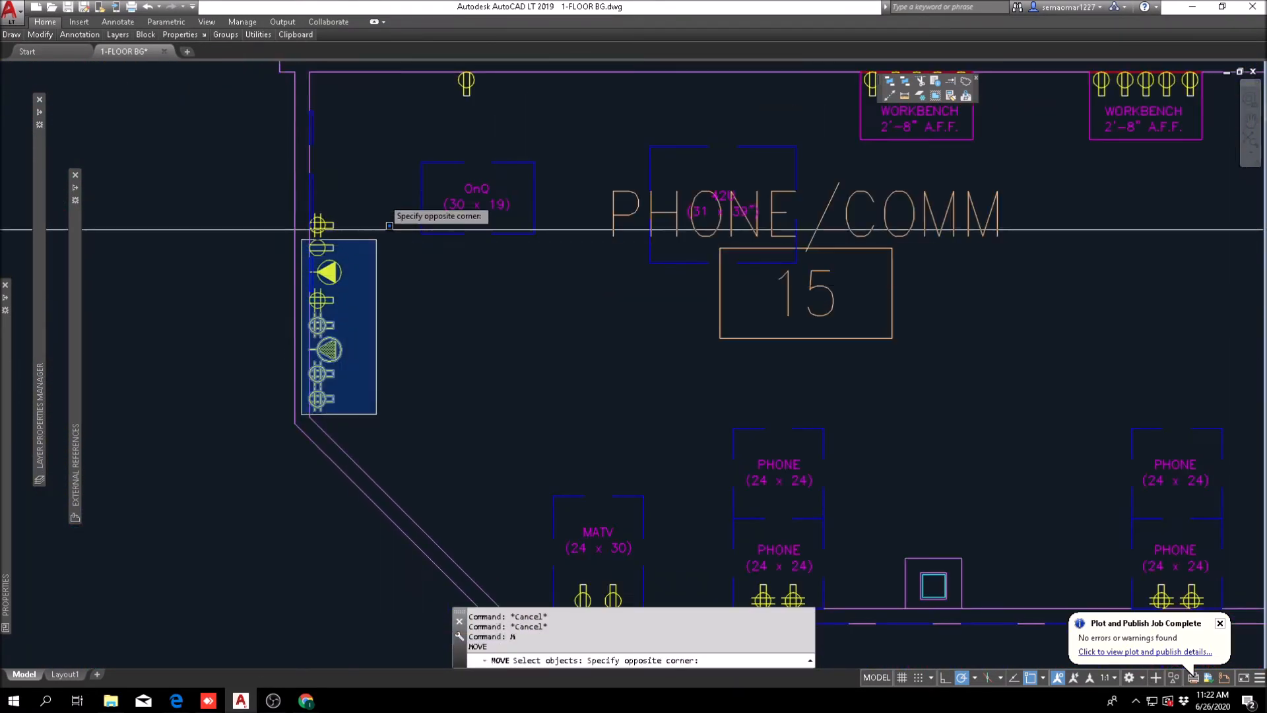
pyautogui.click(393, 77)
pyautogui.scroll(-4, 464, 220)
pyautogui.moveTo(563, 234); pyautogui.dragTo(567, 284, button='middle')
pyautogui.scroll(8, 489, 492)
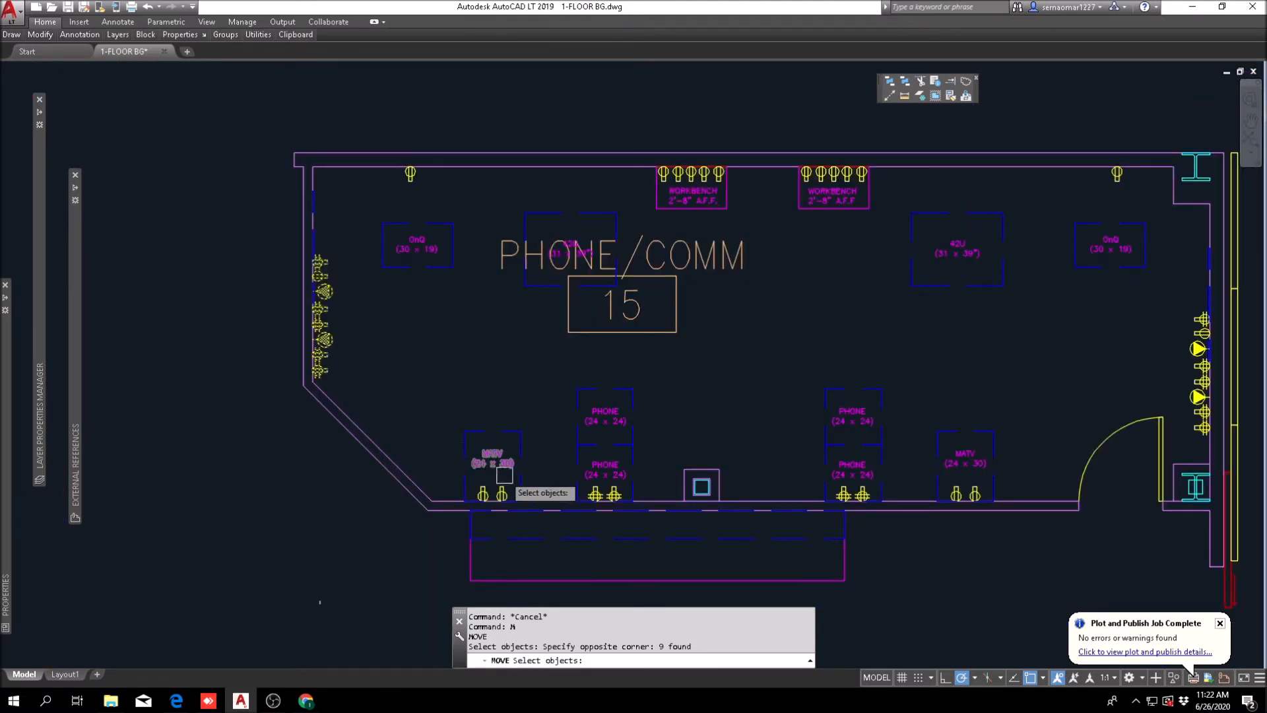
pyautogui.click(331, 495)
pyautogui.scroll(-7, 480, 458)
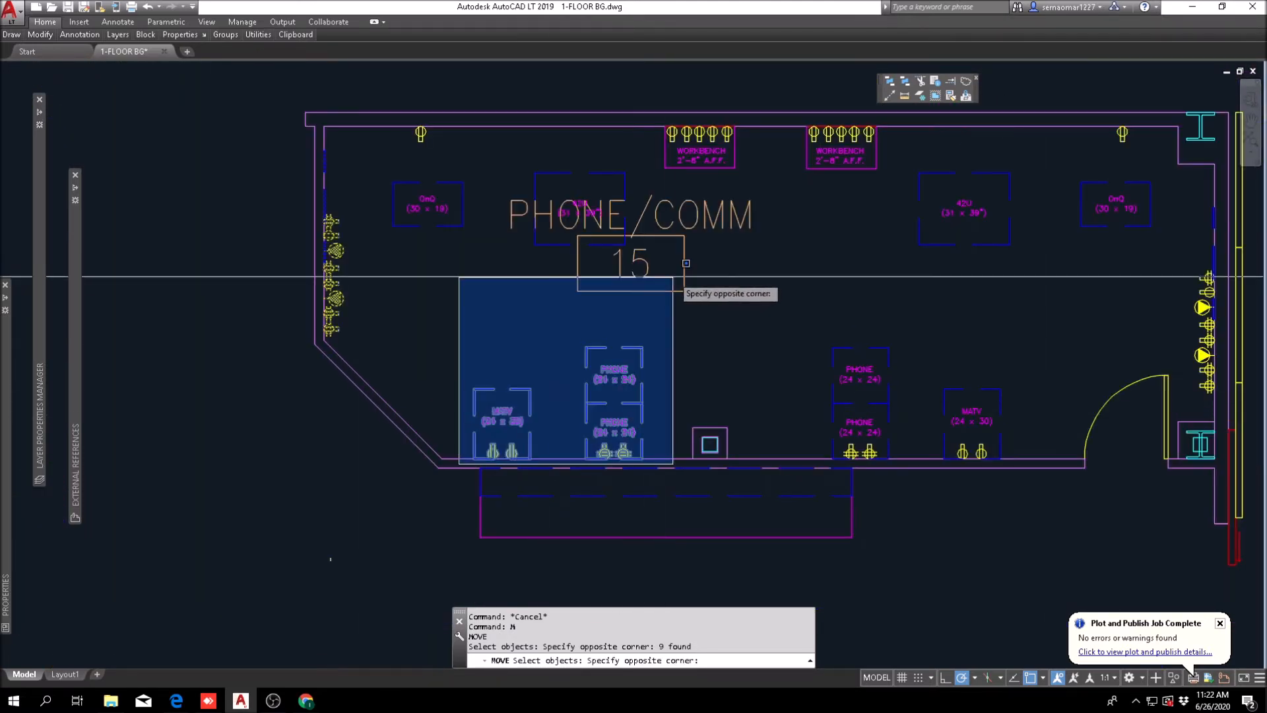
pyautogui.click(660, 275)
pyautogui.click(386, 274)
pyautogui.click(656, 136)
pyautogui.click(777, 197)
pyautogui.click(652, 217)
pyautogui.click(530, 318)
pyautogui.click(759, 108)
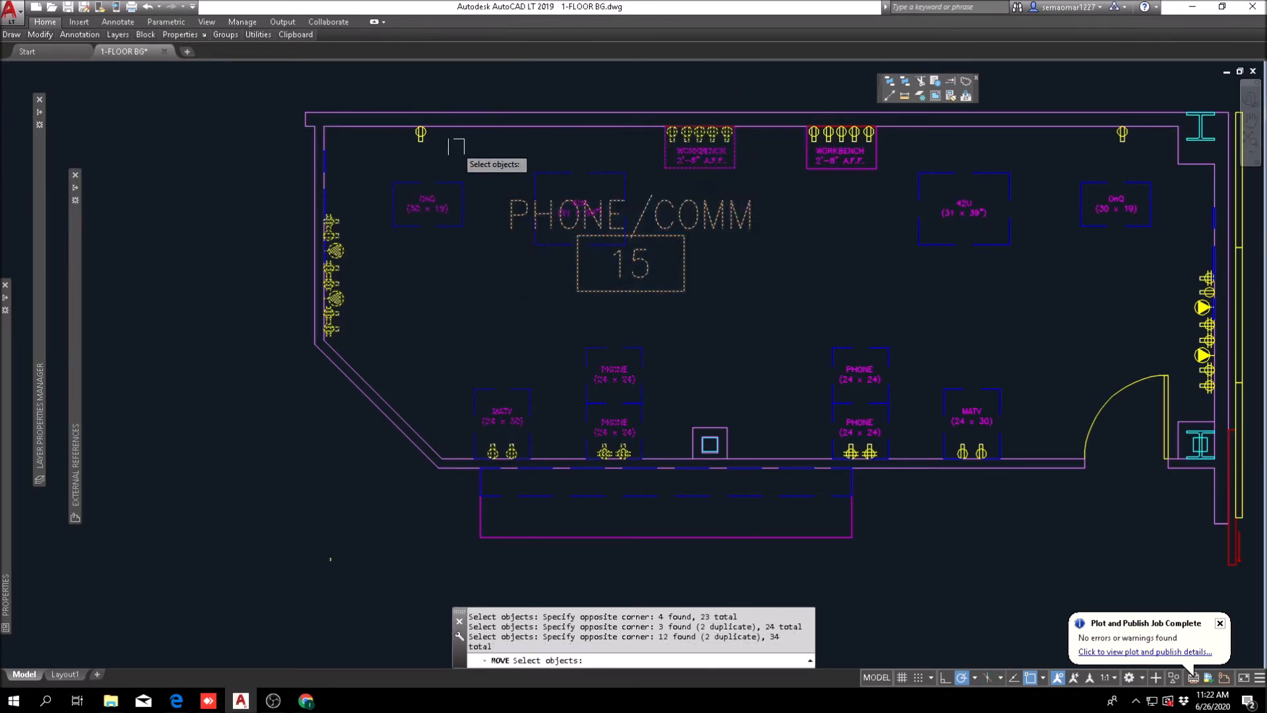
pyautogui.click(442, 160)
pyautogui.press('Return')
pyautogui.click(324, 127)
pyautogui.scroll(-5, 438, 248)
pyautogui.moveTo(480, 150)
pyautogui.mouseDown(button='middle')
pyautogui.moveTo(495, 506)
pyautogui.moveTo(422, 205)
pyautogui.mouseUp(button='middle')
pyautogui.scroll(5, 373, 99)
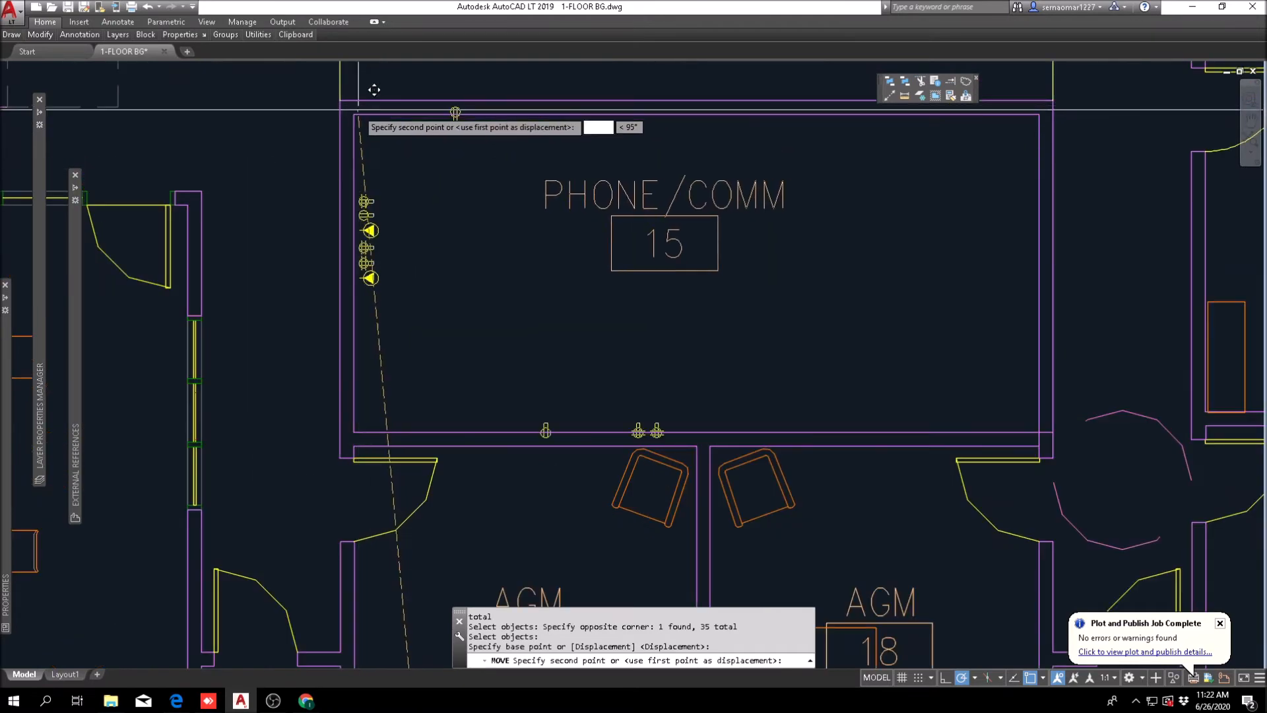
pyautogui.press('Escape')
pyautogui.press('Escape')
pyautogui.press('Escape')
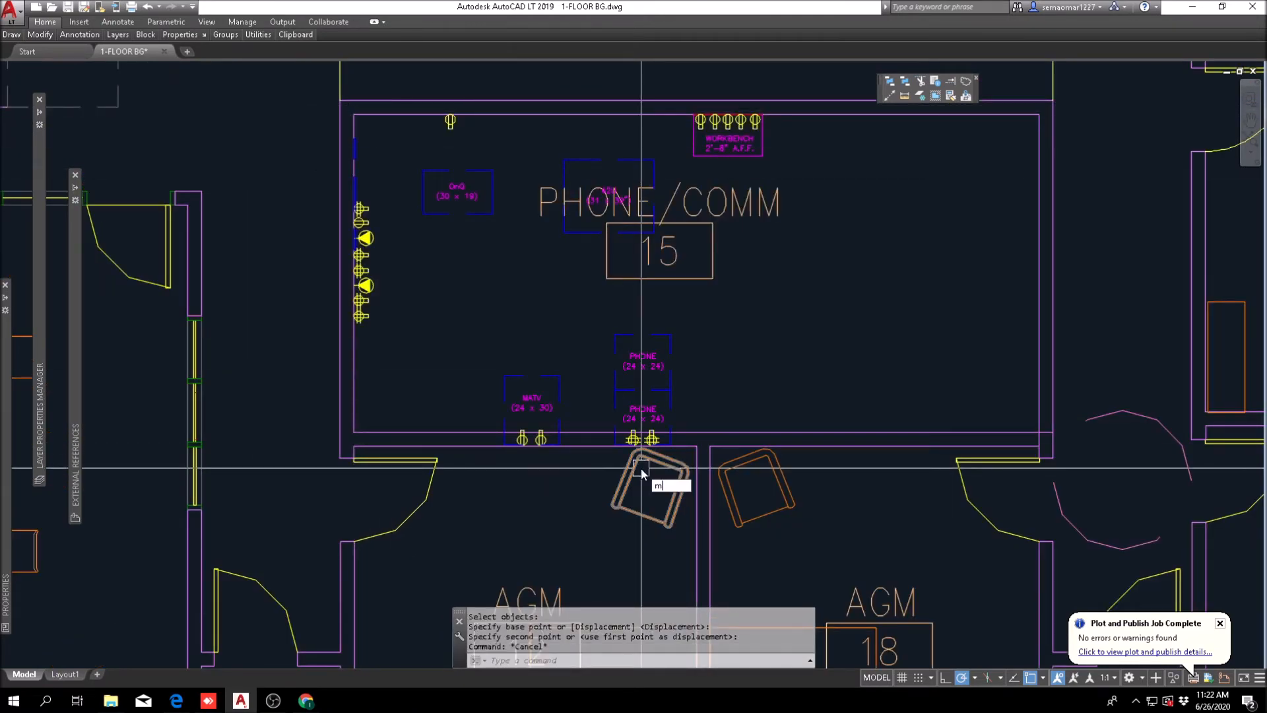
# Step: Move the MATV and PHONE equipment with their outlets up against the inner face of the wall shared with the AGM offices
pyautogui.press('Return')
pyautogui.scroll(6, 512, 464)
pyautogui.click(438, 443)
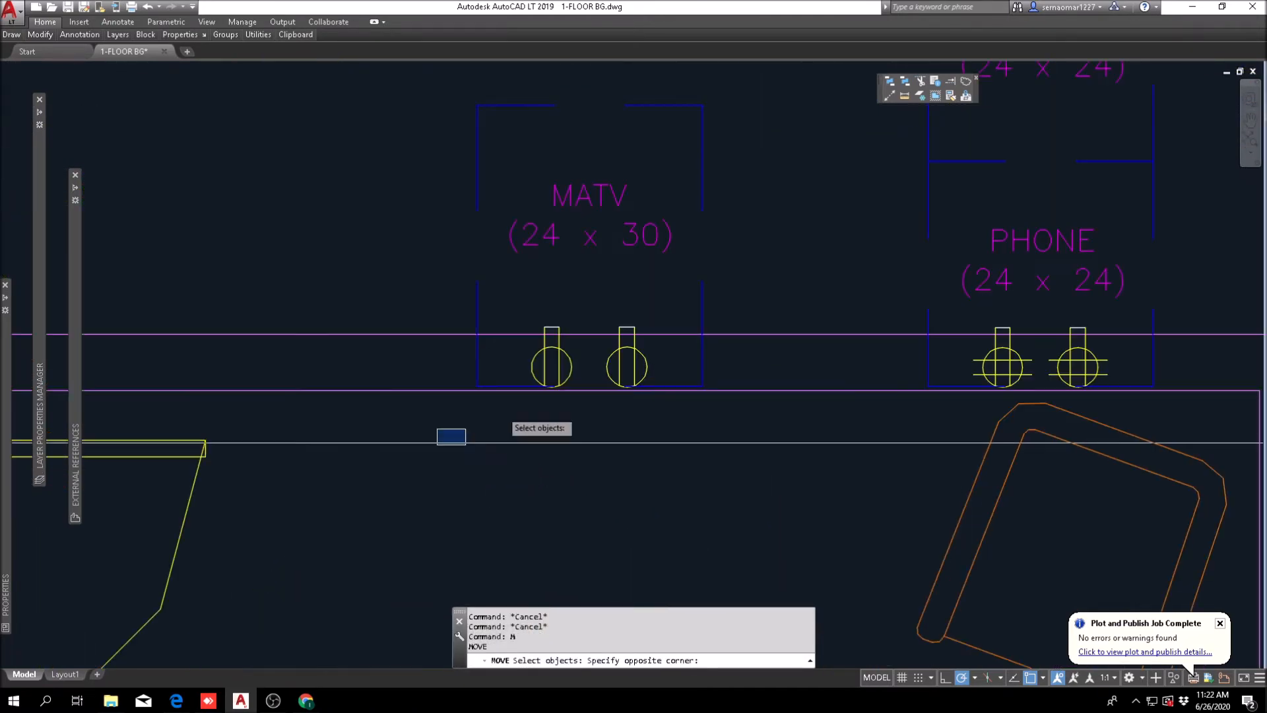
pyautogui.scroll(-2, 551, 402)
pyautogui.scroll(-2, 825, 246)
pyautogui.moveTo(835, 240); pyautogui.dragTo(661, 426, button='middle')
pyautogui.click(779, 325)
pyautogui.press('Return')
pyautogui.click(783, 404)
pyautogui.scroll(-4, 782, 380)
pyautogui.press('Escape')
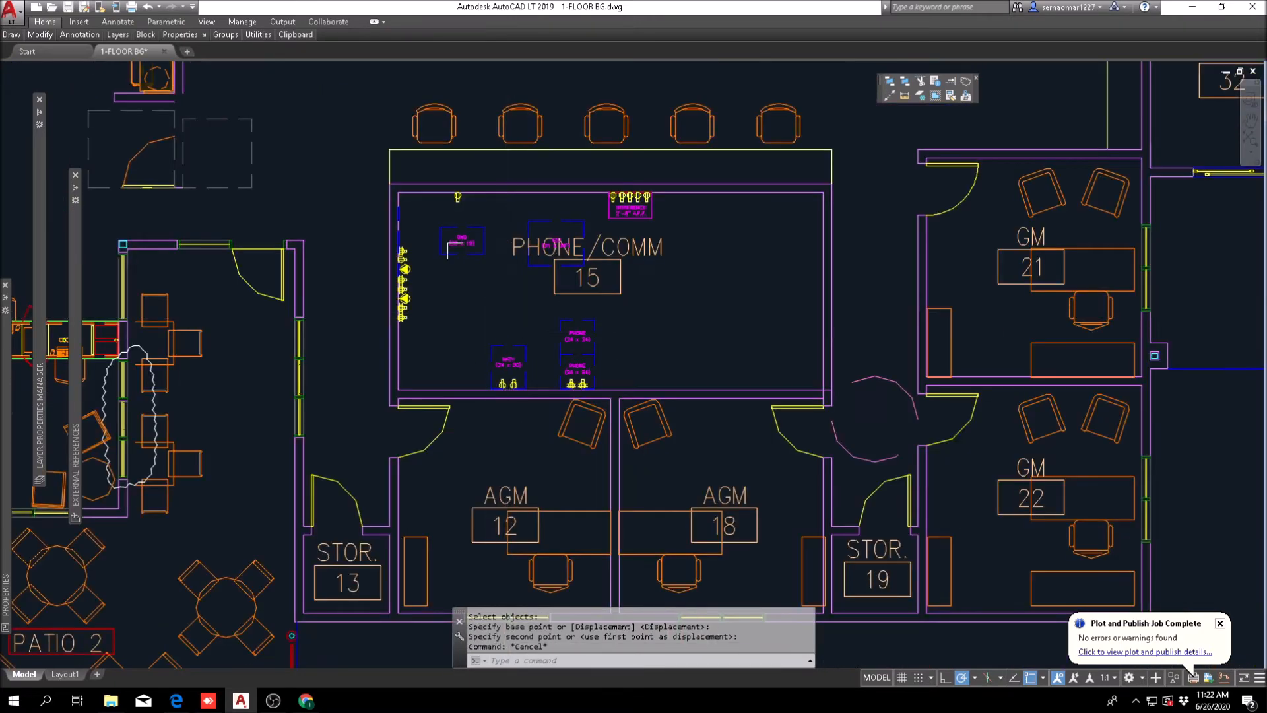
pyautogui.scroll(-2, 583, 264)
pyautogui.press('Escape')
pyautogui.scroll(4, 502, 284)
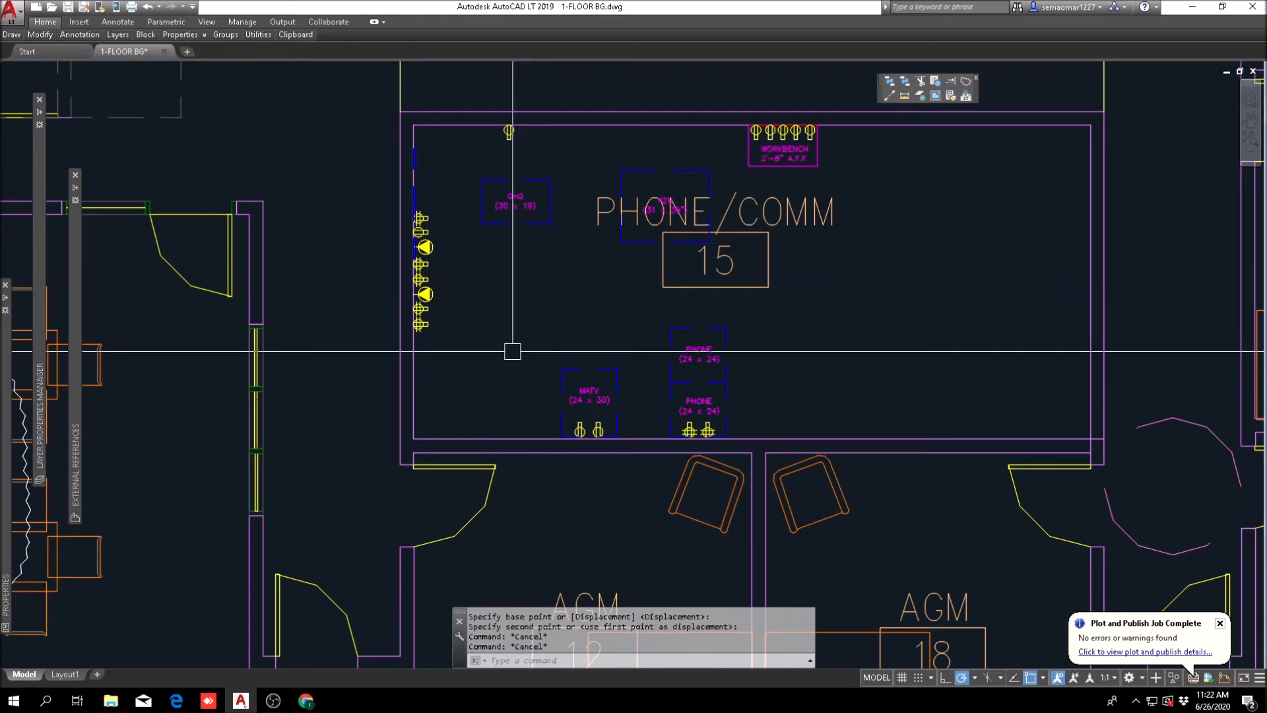
pyautogui.press('Escape')
pyautogui.moveTo(698, 408); pyautogui.dragTo(444, 409, button='middle')
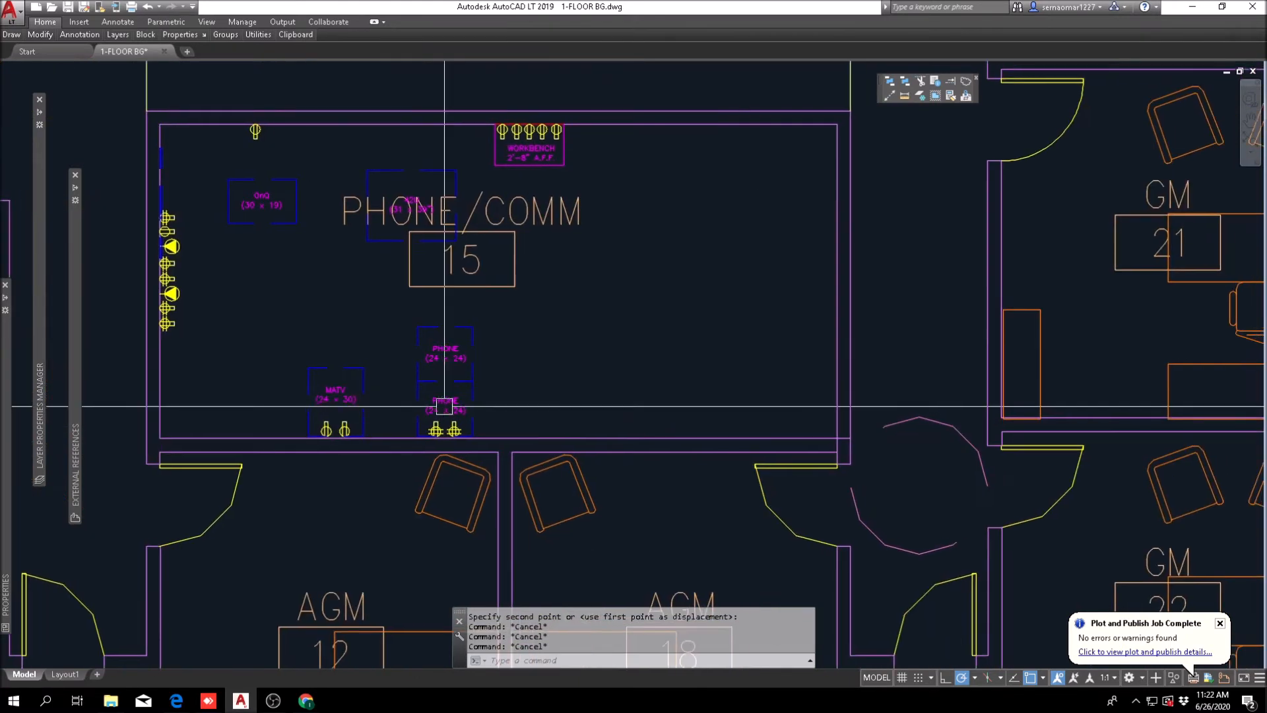
pyautogui.scroll(-2, 425, 368)
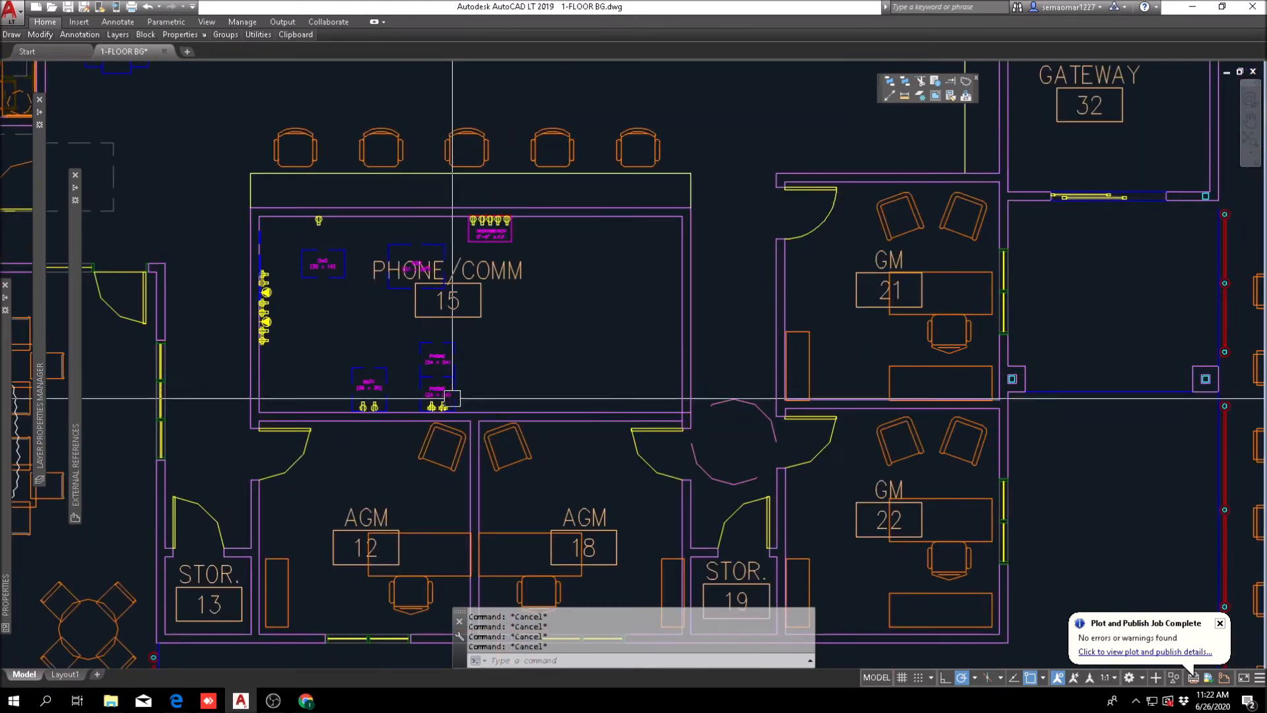
# Step: Try to move the prototype room's remaining racks, workbench and wall outlets into the opposite end of the new Phone/Comm room
pyautogui.moveTo(467, 417); pyautogui.dragTo(467, 275, button='middle')
pyautogui.write('m')
pyautogui.press('Return')
pyautogui.scroll(-4, 476, 259)
pyautogui.press('Escape')
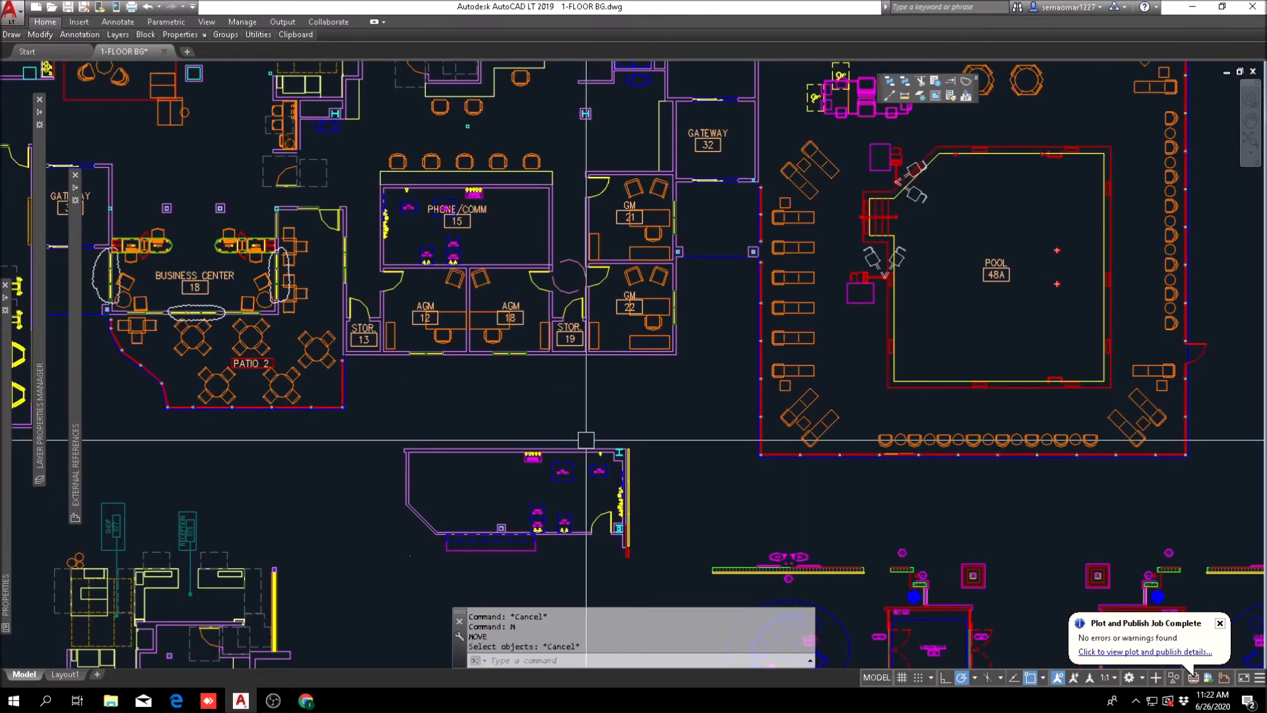
pyautogui.write('m')
pyautogui.press('Return')
pyautogui.scroll(-4, 586, 440)
pyautogui.scroll(8, 669, 359)
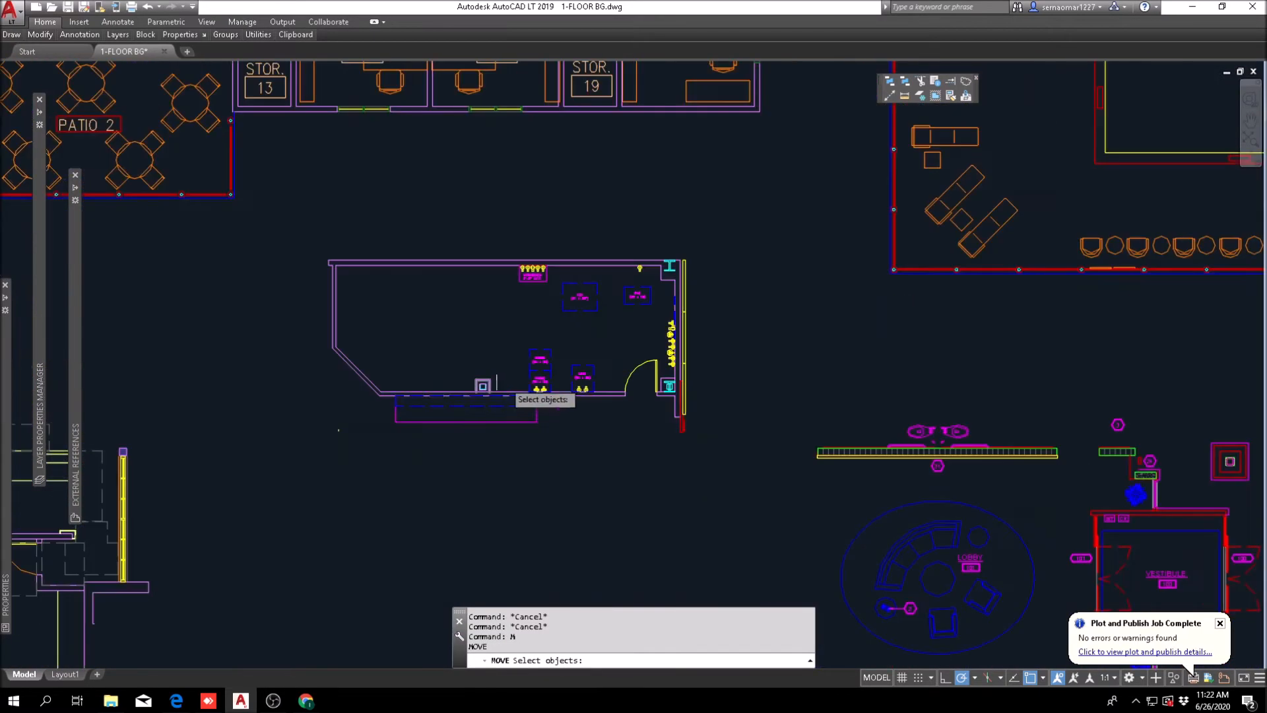
pyautogui.click(481, 390)
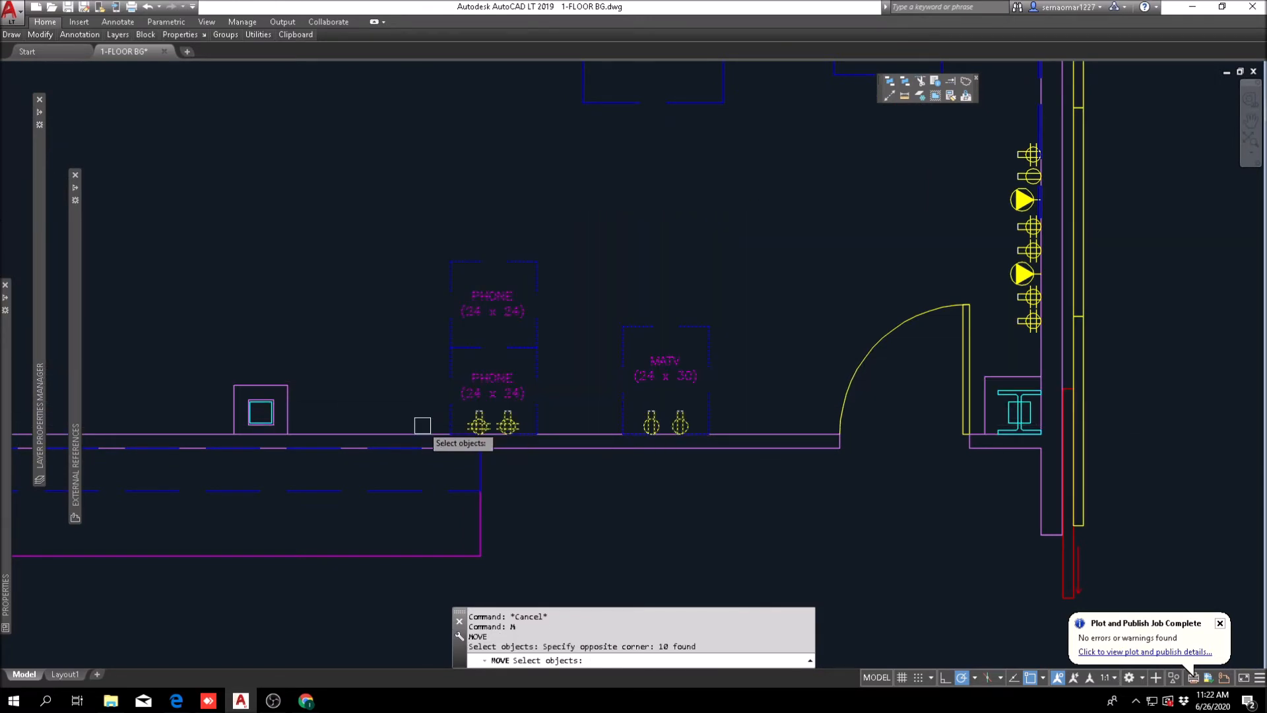
pyautogui.scroll(-3, 422, 424)
pyautogui.click(387, 382)
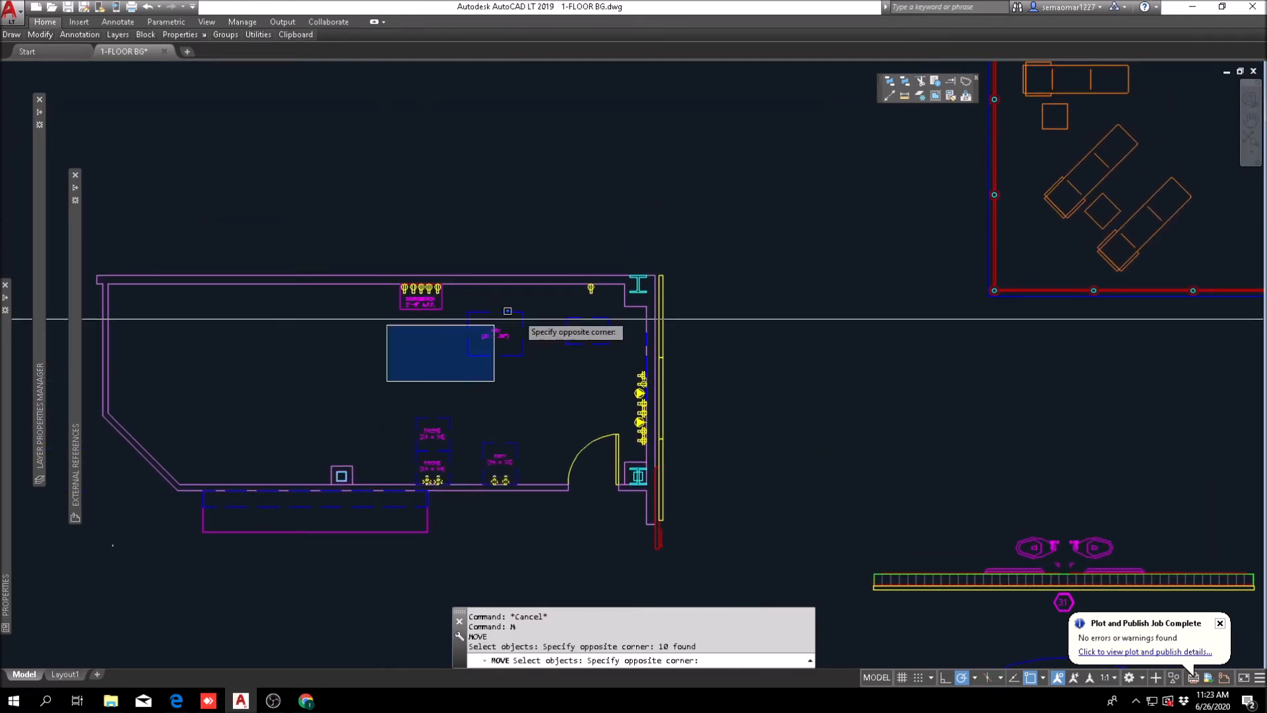
pyautogui.click(624, 267)
pyautogui.scroll(5, 631, 429)
pyautogui.scroll(-4, 654, 388)
pyautogui.click(646, 391)
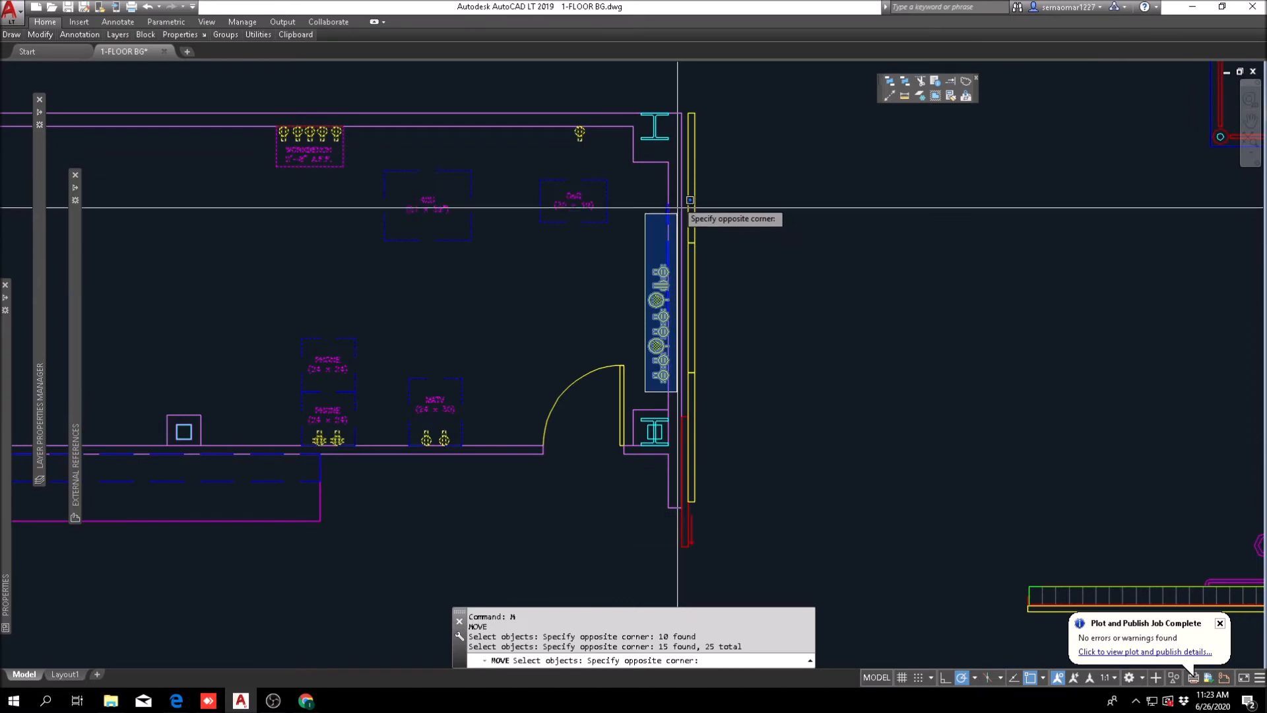
pyautogui.click(678, 181)
pyautogui.scroll(-4, 559, 247)
pyautogui.moveTo(557, 247); pyautogui.dragTo(553, 302, button='middle')
pyautogui.scroll(8, 566, 275)
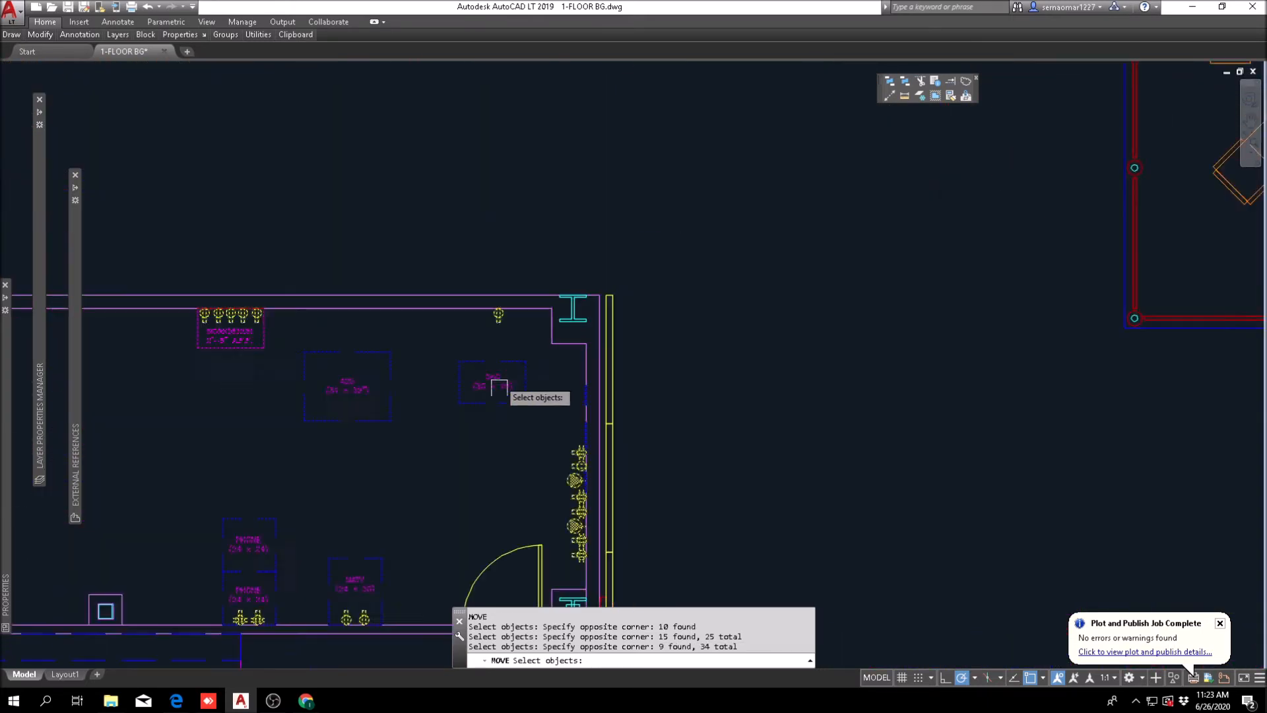
pyautogui.scroll(-5, 557, 369)
pyautogui.scroll(5, 561, 181)
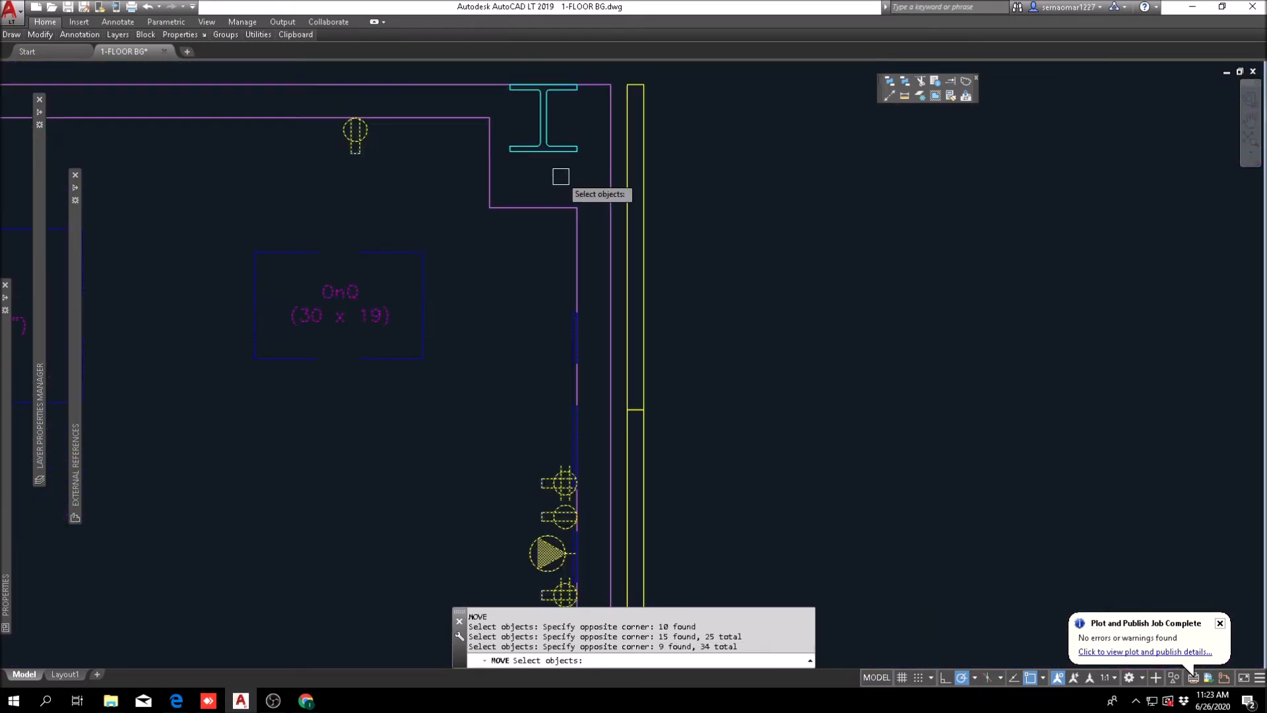
pyautogui.press('Return')
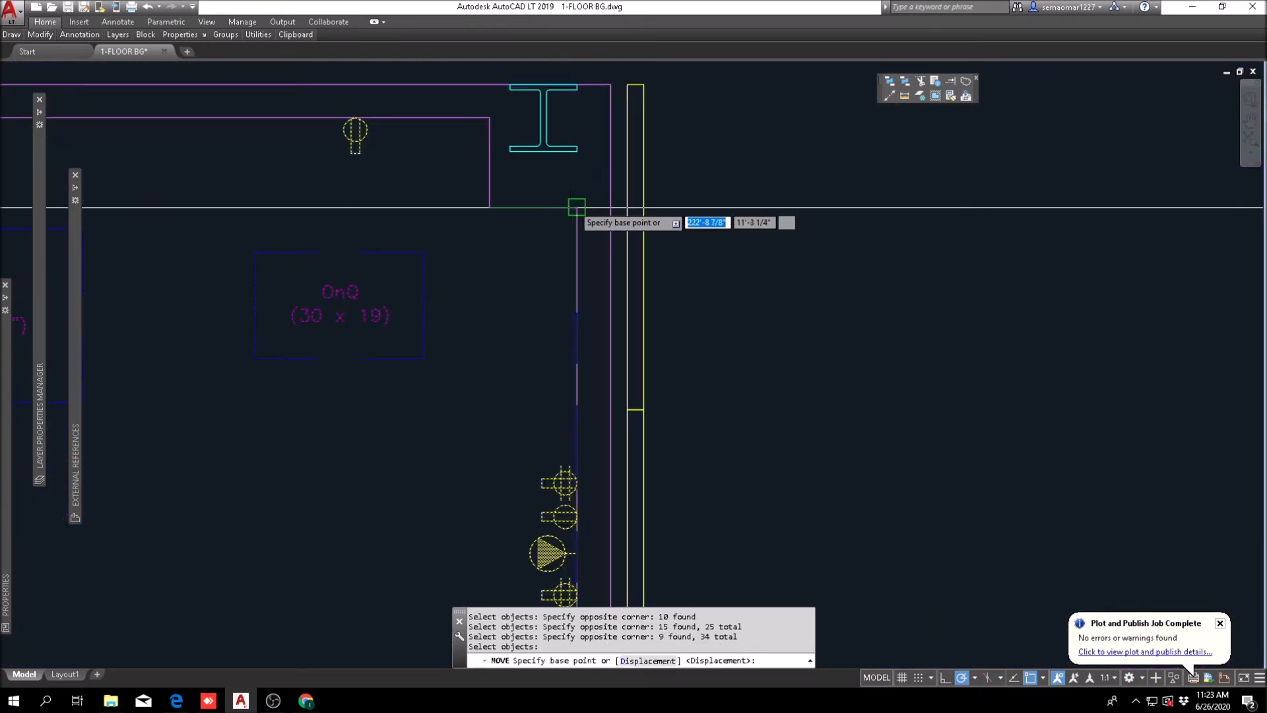
pyautogui.click(577, 118)
pyautogui.scroll(-8, 577, 117)
pyautogui.scroll(6, 651, 272)
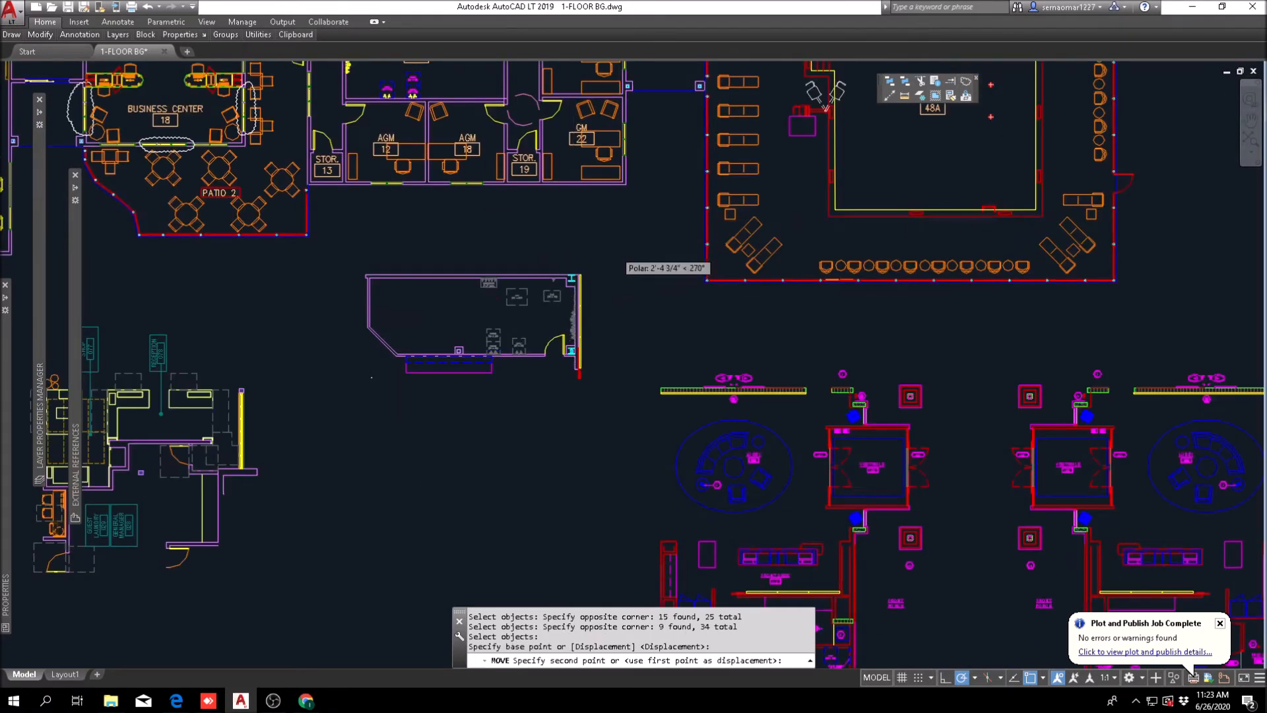
pyautogui.scroll(4, 455, 322)
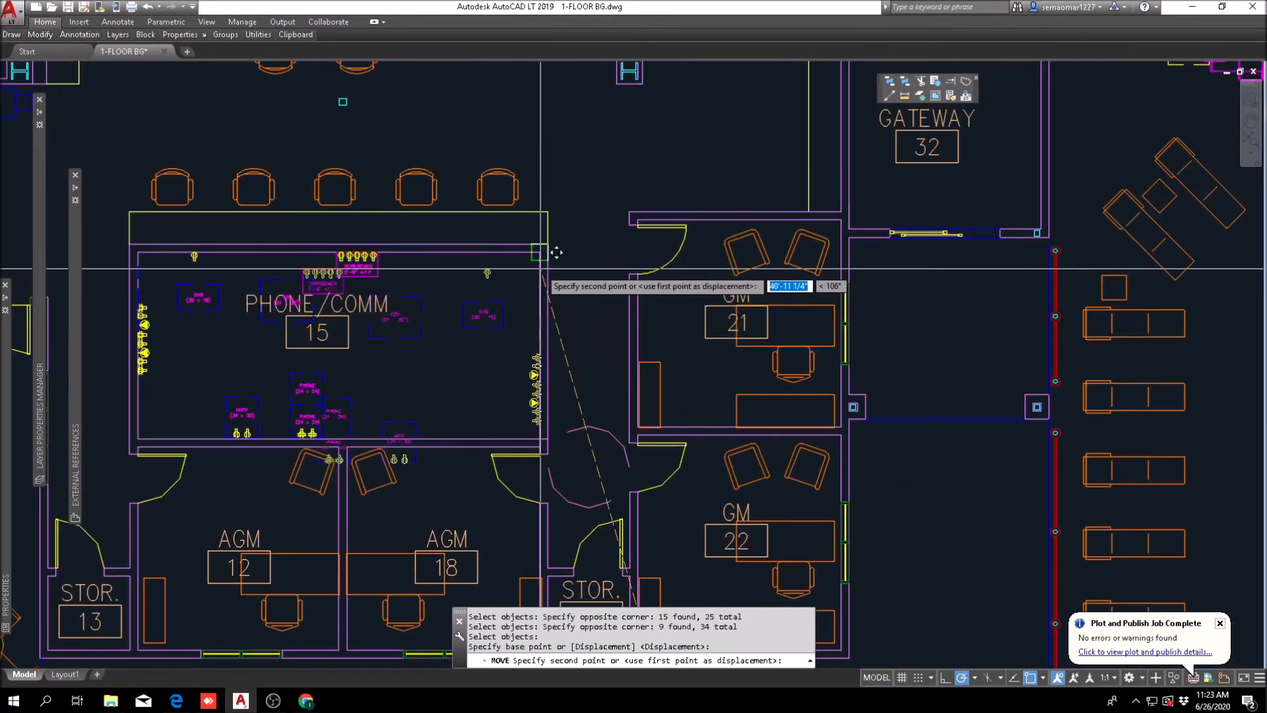
pyautogui.press('Escape')
pyautogui.press('Escape')
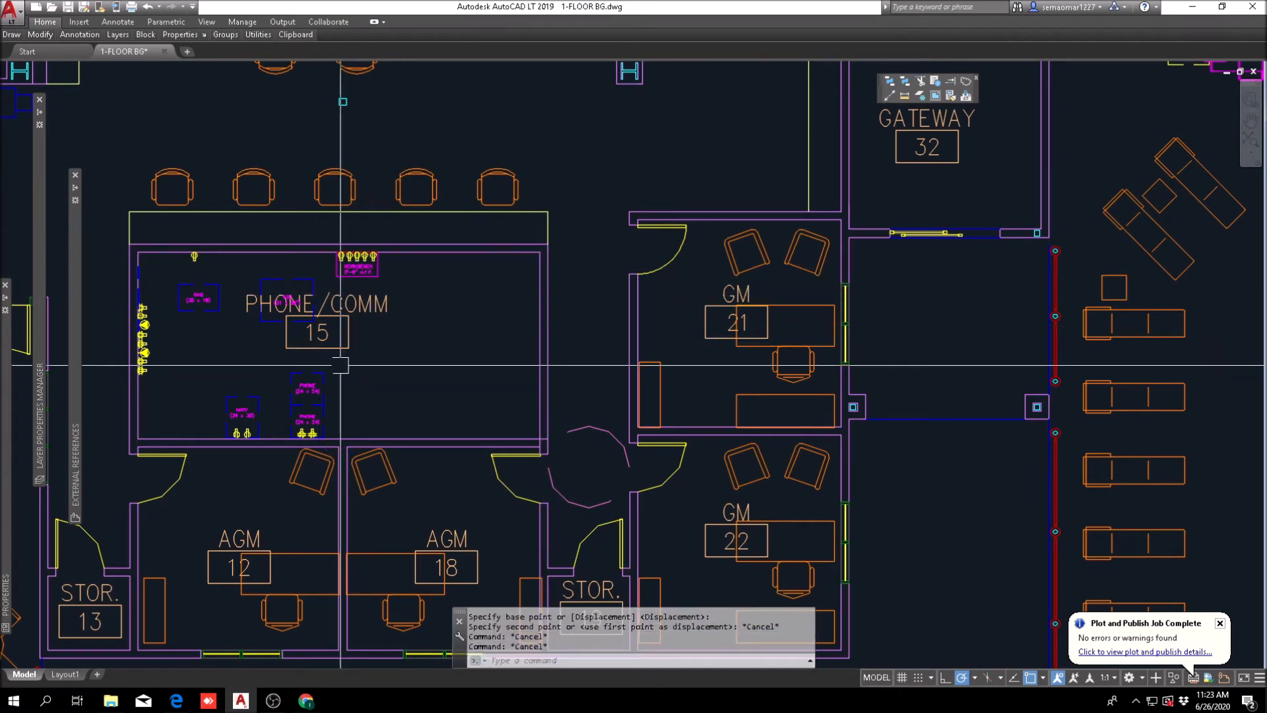
# Step: Copy the prototype room's column of wall outlets to the matching upper inner corner at the opposite end of the Phone/Comm room
pyautogui.click(49, 38)
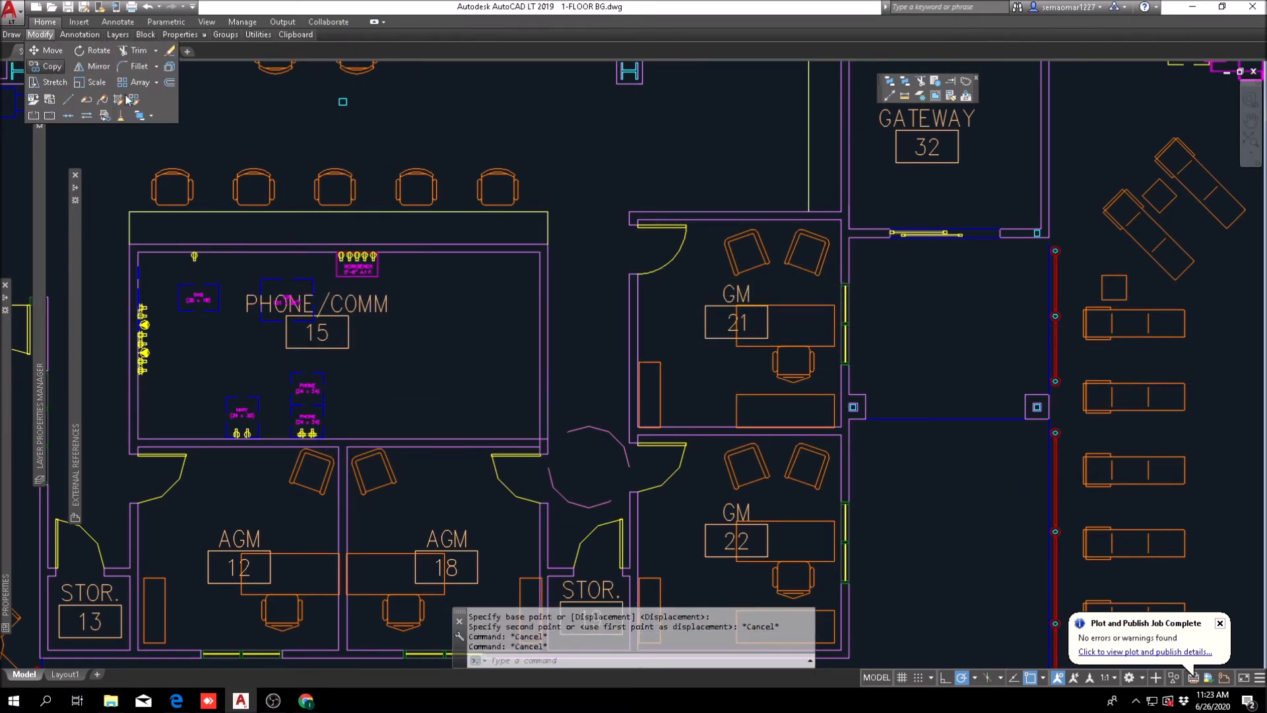
pyautogui.click(52, 74)
pyautogui.scroll(-5, 662, 416)
pyautogui.scroll(10, 642, 376)
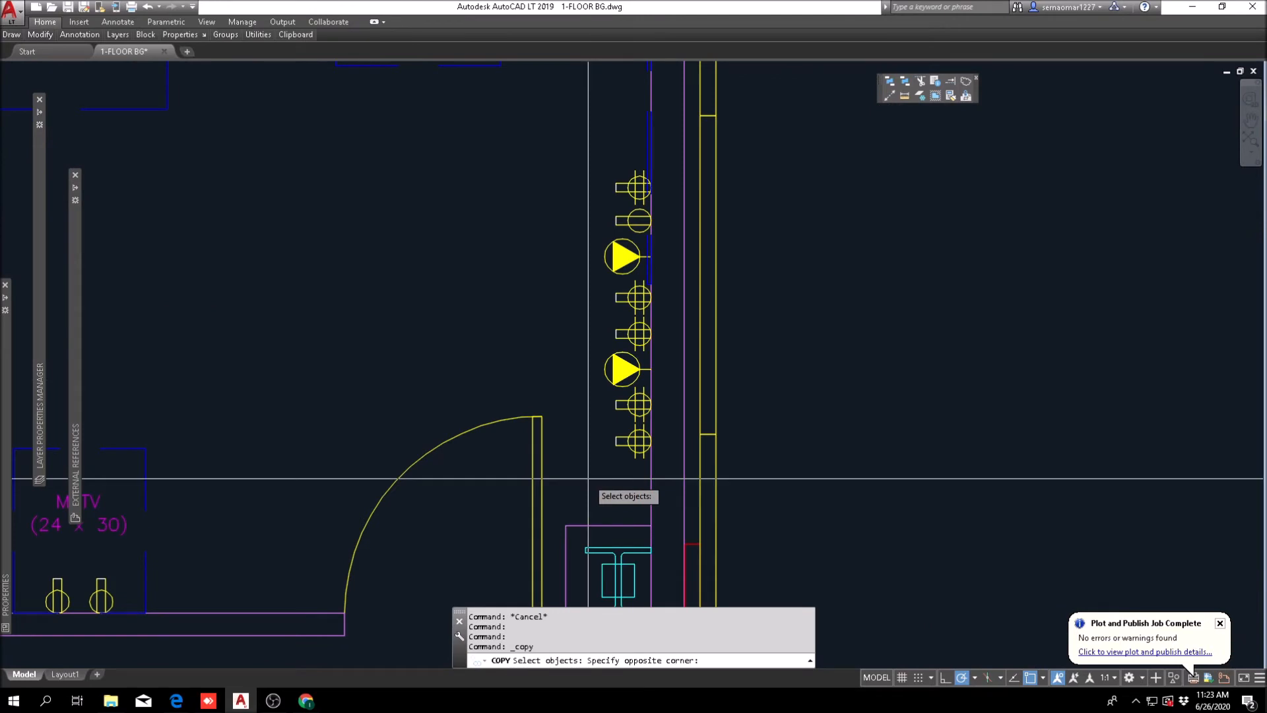
pyautogui.scroll(-2, 614, 389)
pyautogui.click(596, 439)
pyautogui.click(655, 141)
pyautogui.press('Return')
pyautogui.click(639, 93)
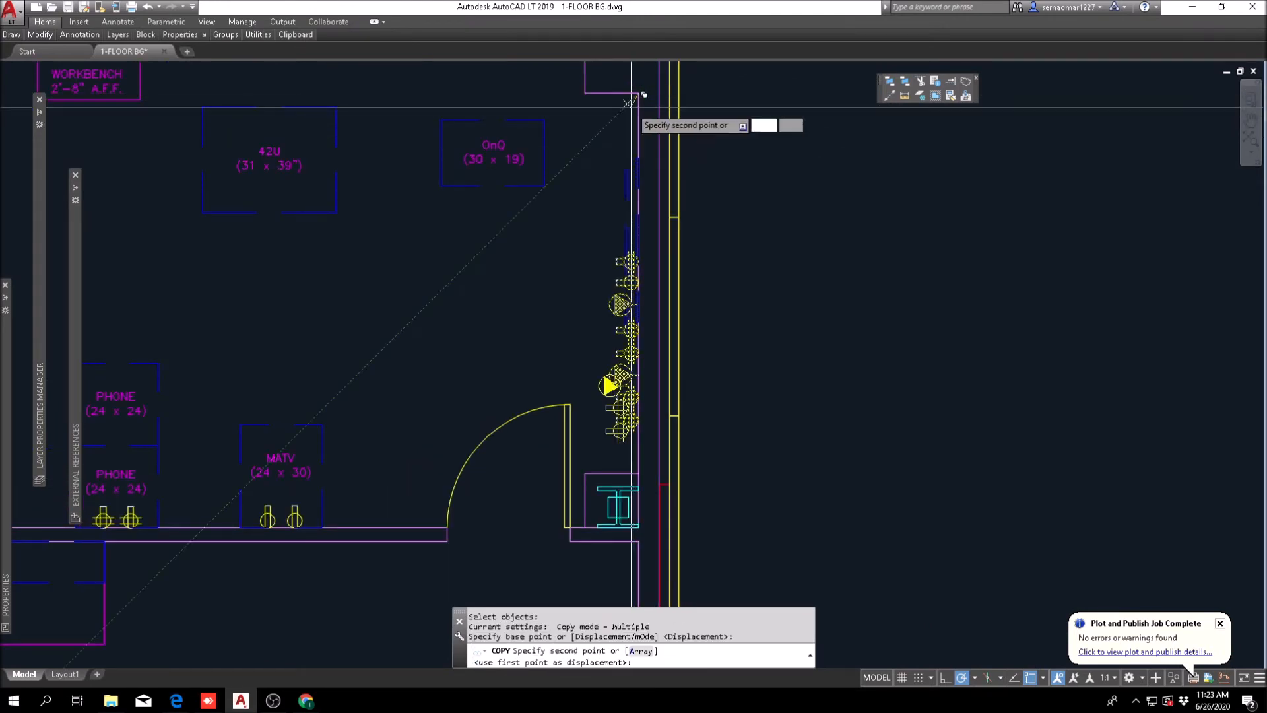
pyautogui.scroll(-4, 633, 271)
pyautogui.scroll(4, 537, 240)
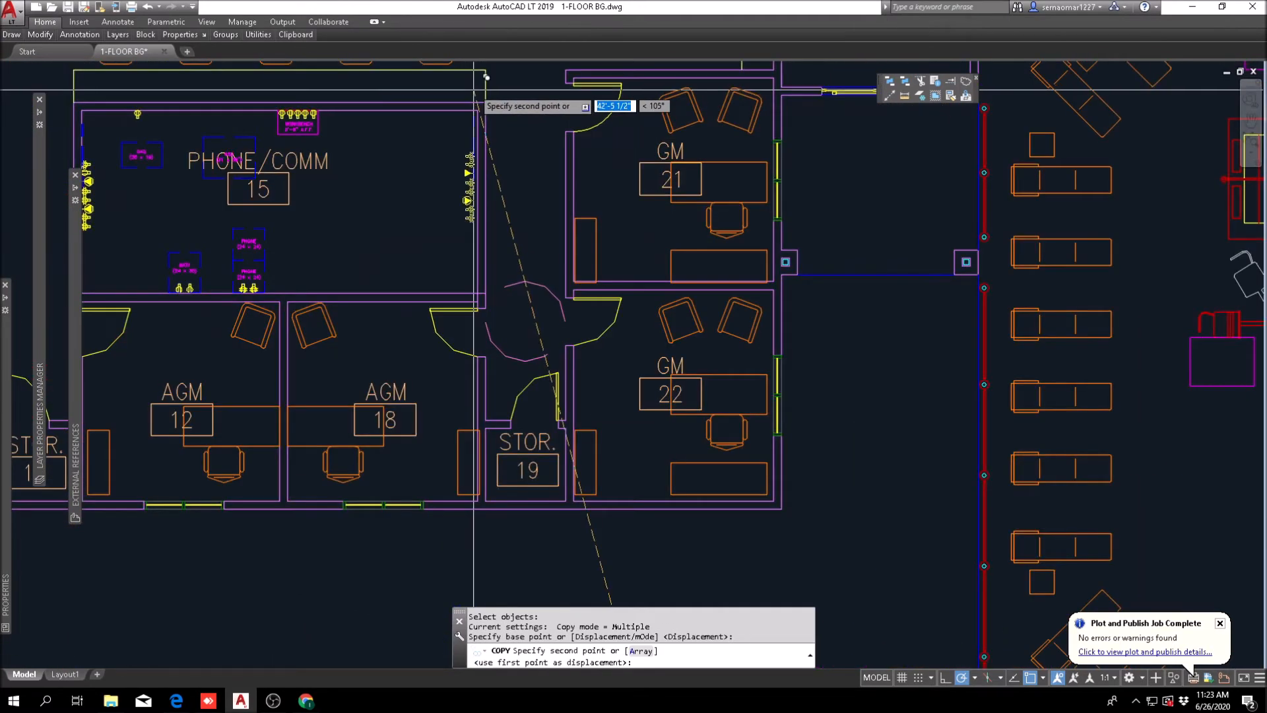
pyautogui.click(478, 110)
pyautogui.press('Escape')
# Step: Try to copy the prototype's workbench, 42U and OnQ racks and upper-wall outlets to that end of the Phone/Comm room, and undo it
pyautogui.scroll(-5, 548, 165)
pyautogui.scroll(7, 582, 447)
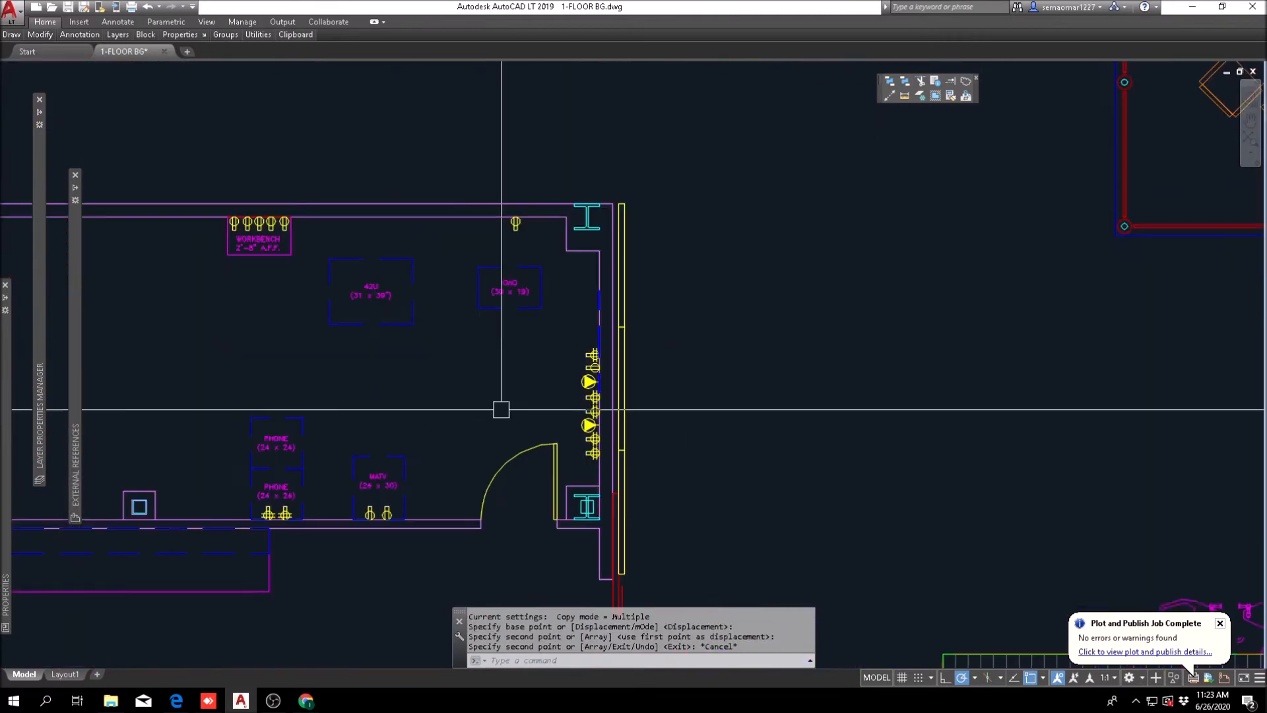
pyautogui.press('Return')
pyautogui.click(281, 355)
pyautogui.click(544, 254)
pyautogui.click(173, 324)
pyautogui.click(568, 212)
pyautogui.press('Return')
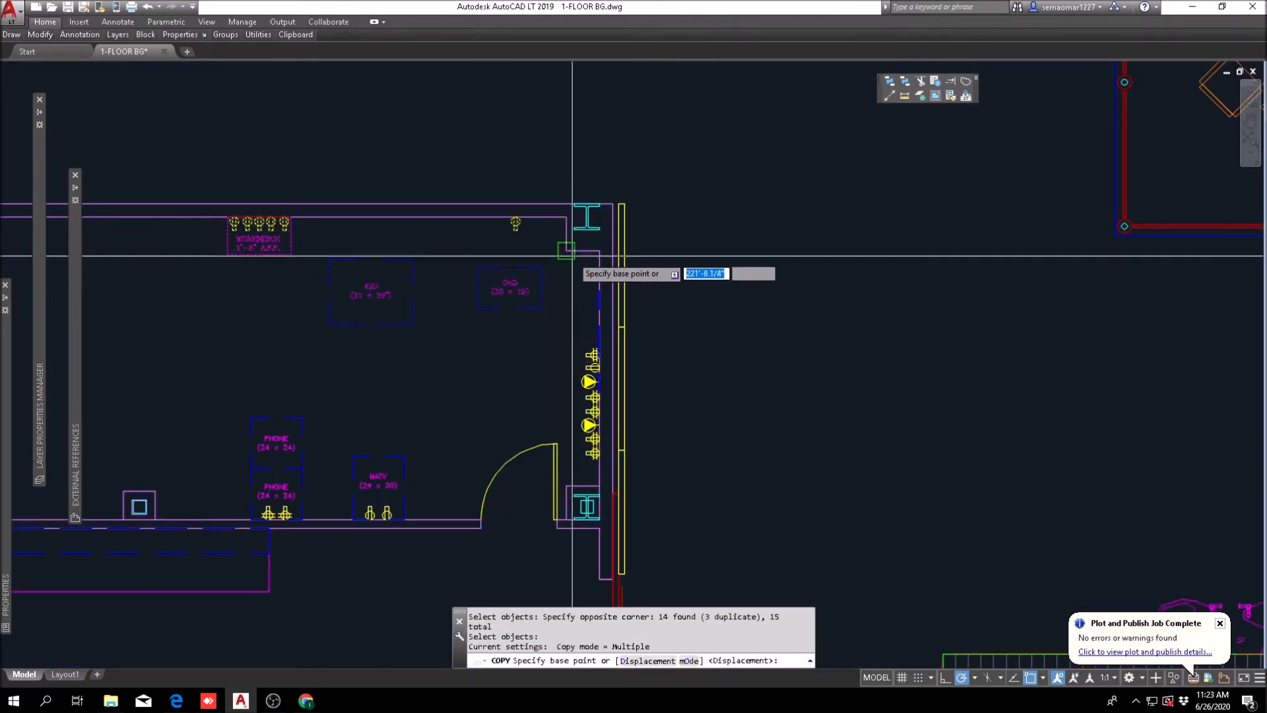
pyautogui.click(566, 218)
pyautogui.scroll(-5, 564, 225)
pyautogui.scroll(6, 558, 275)
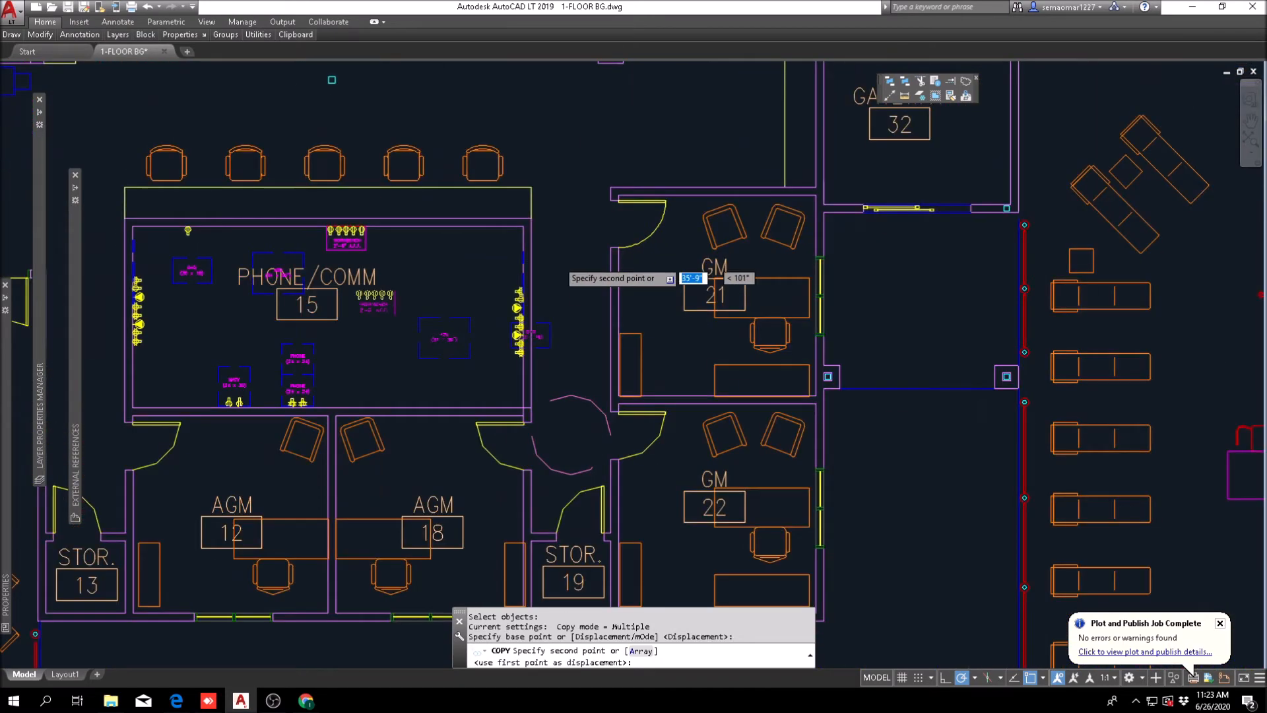
pyautogui.scroll(2, 526, 218)
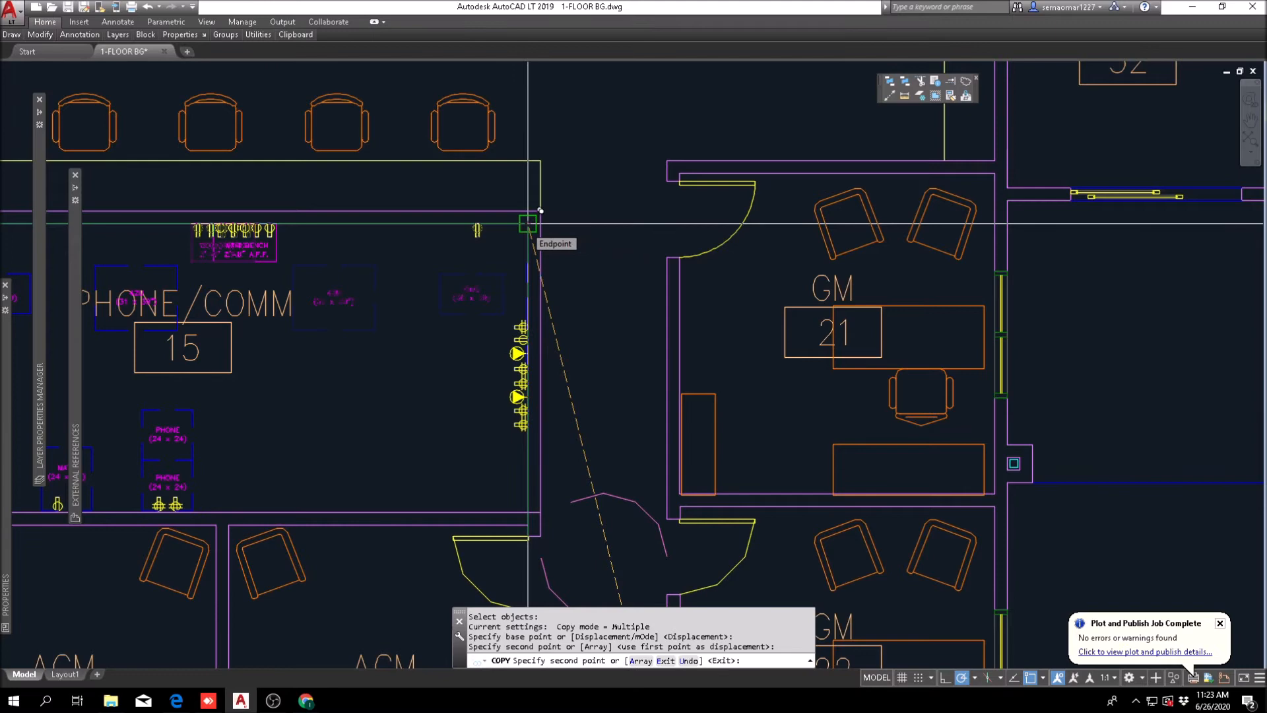
pyautogui.scroll(-5, 851, 193)
pyautogui.write('u')
pyautogui.press('Return')
pyautogui.press('Escape')
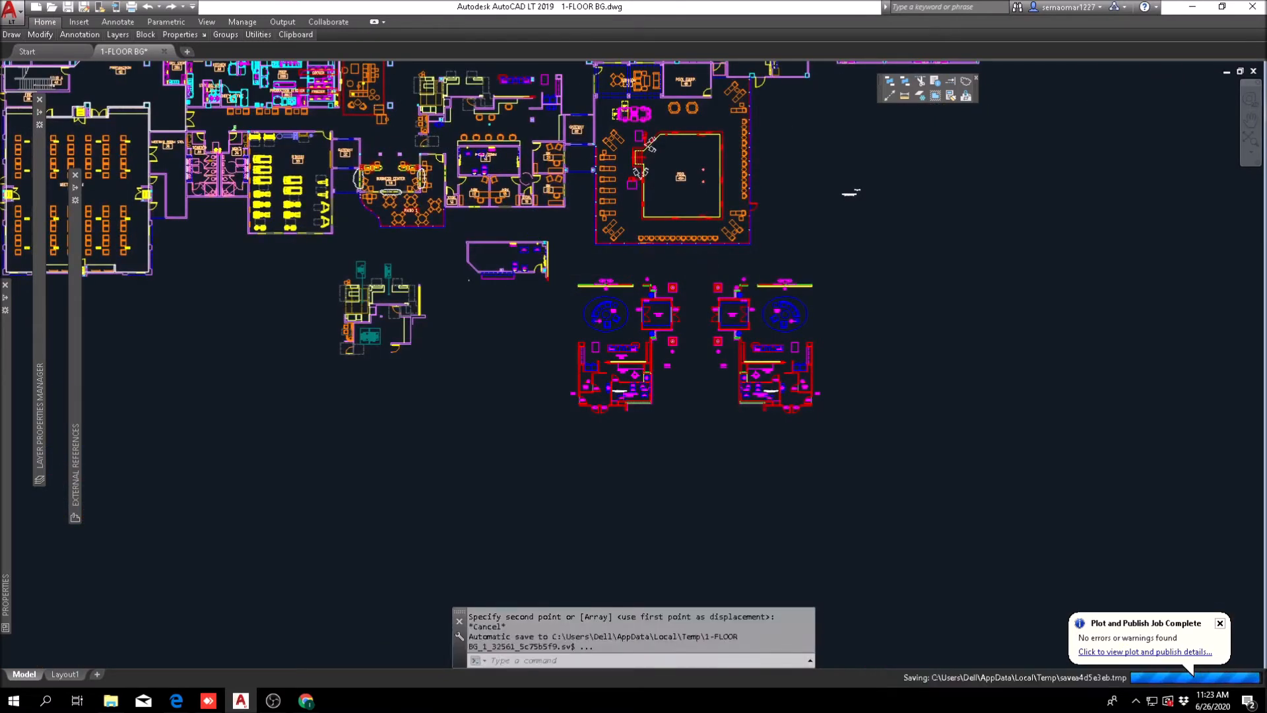
# Step: Copy the 42U and OnQ racks and the single upper-wall outlet, without the workbench, to the same inner corner of the Phone/Comm room
pyautogui.click(41, 35)
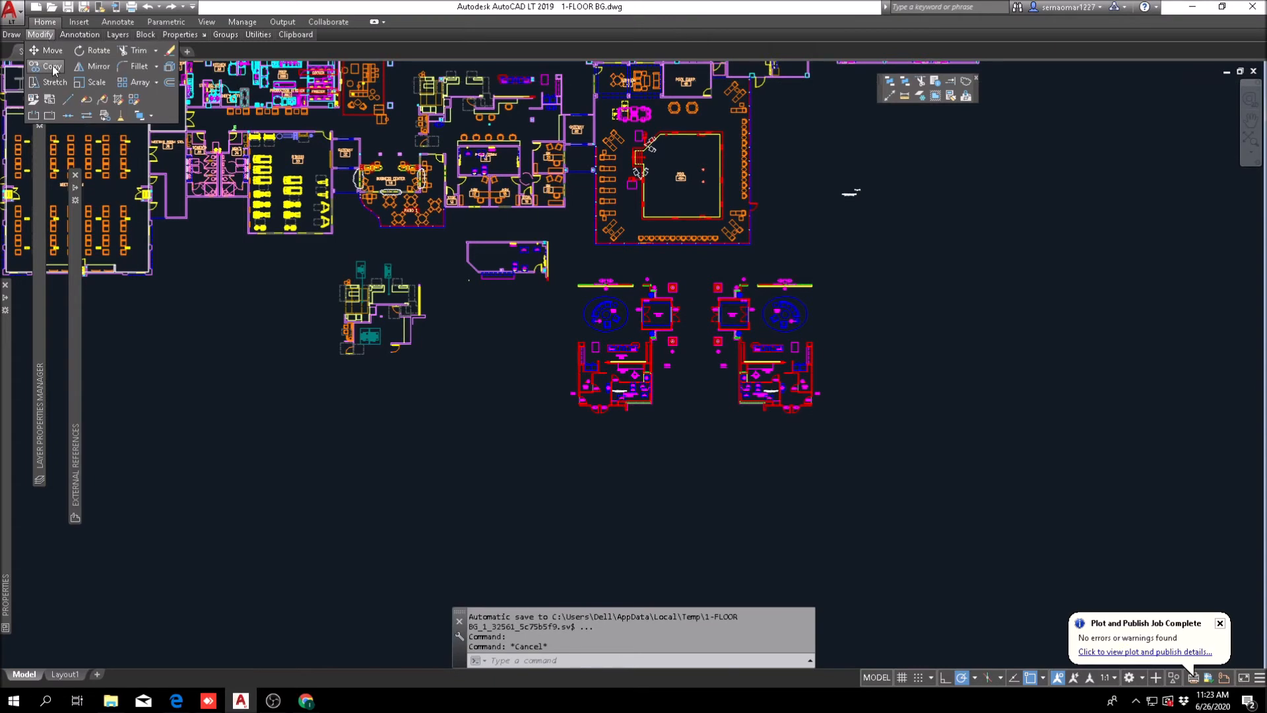
pyautogui.click(53, 68)
pyautogui.scroll(8, 581, 257)
pyautogui.click(309, 303)
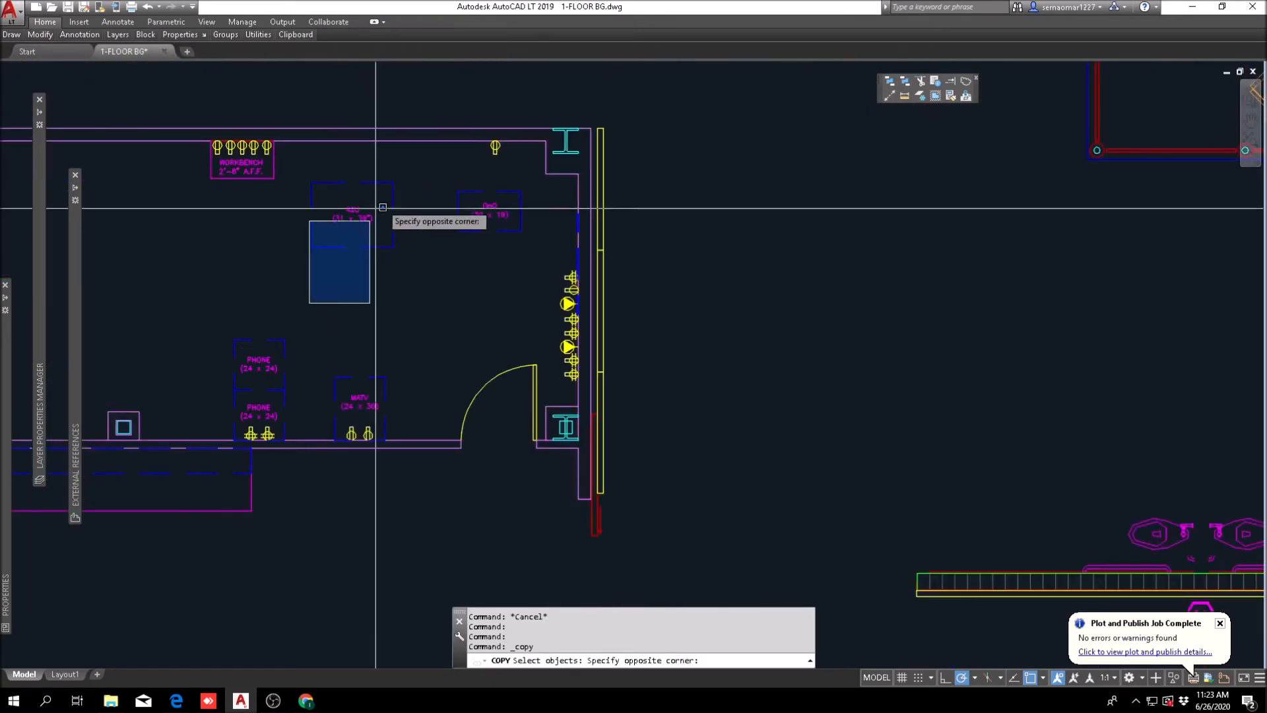
pyautogui.click(533, 134)
pyautogui.press('Return')
pyautogui.click(546, 142)
pyautogui.scroll(-7, 545, 375)
pyautogui.scroll(-3, 588, 323)
pyautogui.scroll(12, 566, 334)
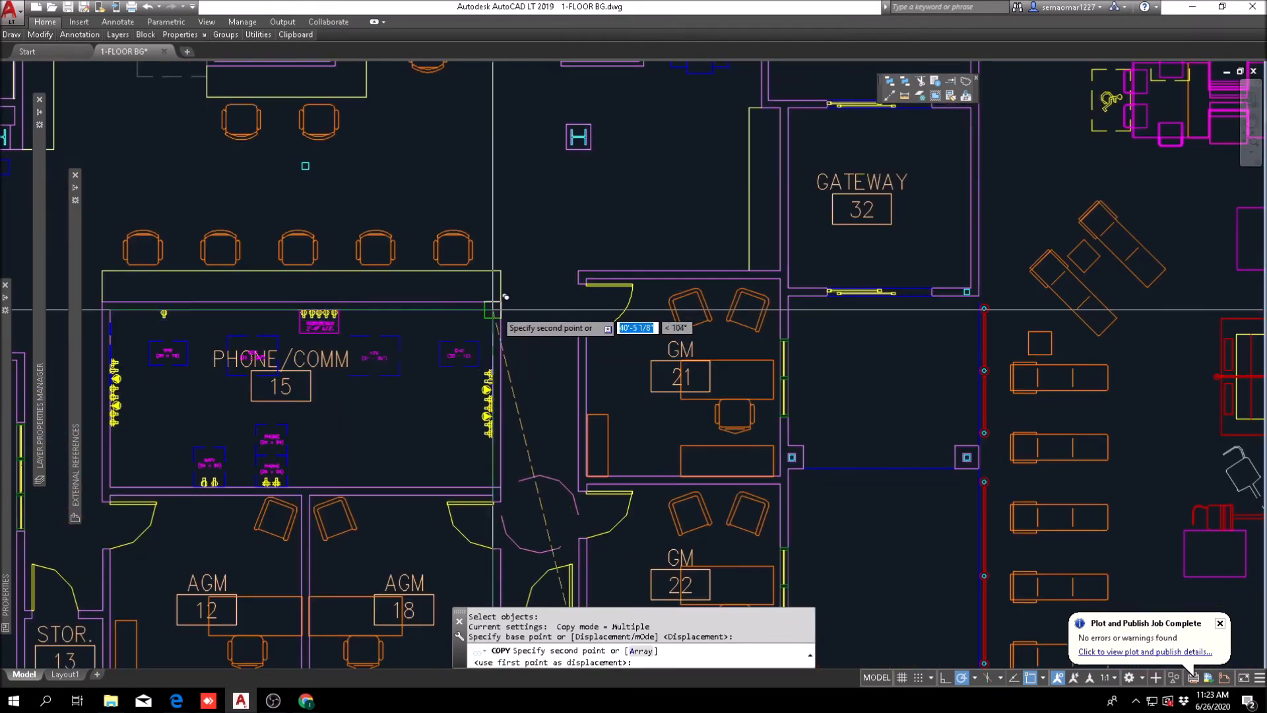
pyautogui.press('Escape')
# Step: Trim the overlapping wall lines where the Phone/Comm room's lower wall meets the end wall above AGM 18
pyautogui.scroll(-3, 504, 300)
pyautogui.scroll(10, 635, 261)
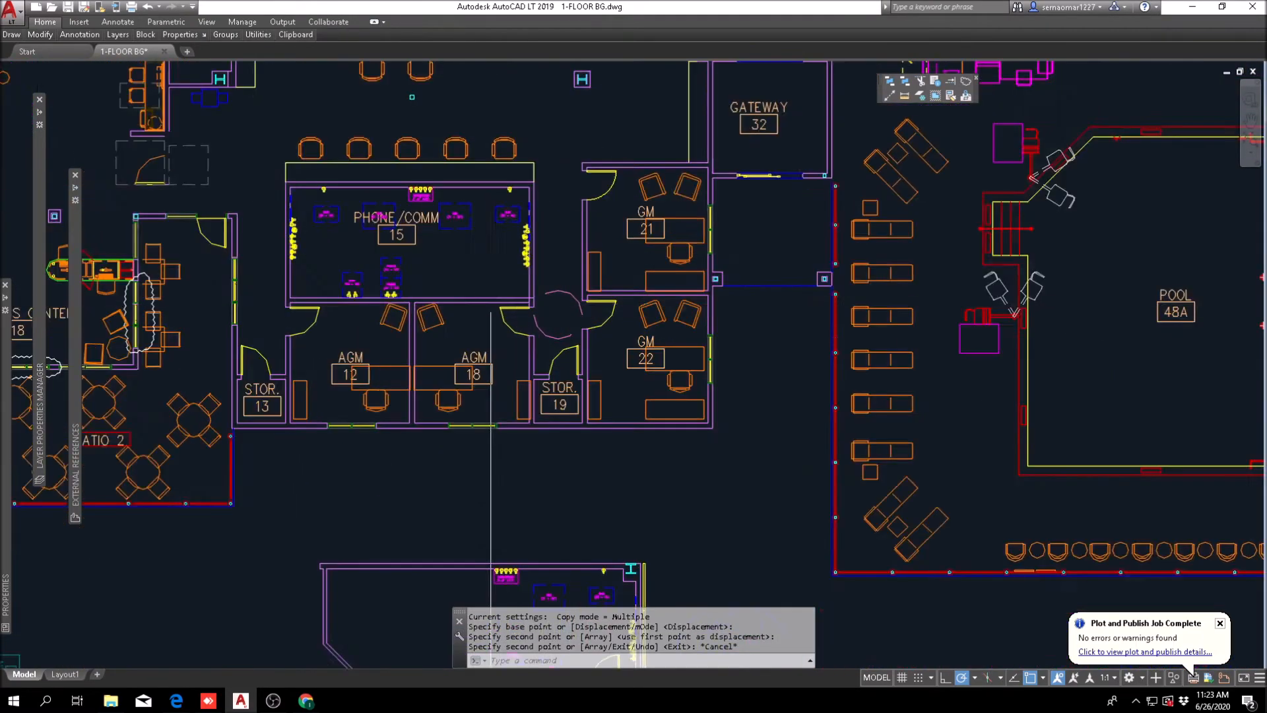
pyautogui.write('tr')
pyautogui.press('Return')
pyautogui.click(656, 236)
pyautogui.click(566, 343)
pyautogui.scroll(5, 589, 304)
pyautogui.press('Return')
pyautogui.click(623, 234)
pyautogui.click(634, 225)
pyautogui.press('Escape')
pyautogui.scroll(-5, 650, 235)
pyautogui.press('Escape')
pyautogui.scroll(4, 625, 280)
pyautogui.scroll(-4, 558, 314)
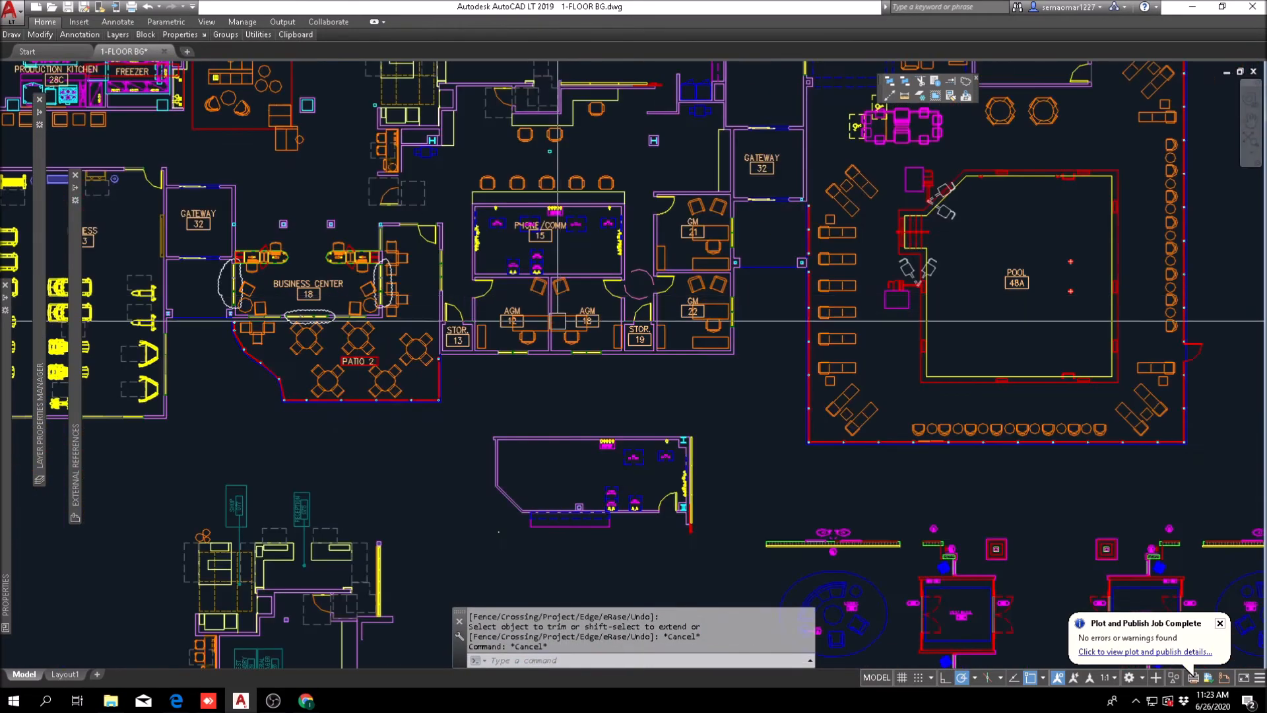
# Step: Move the prototype's MATV and PHONE equipment with their outlets against the Phone/Comm room's lower wall, on the AGM 18 side
pyautogui.scroll(2, 626, 484)
pyautogui.write('m')
pyautogui.press('Return')
pyautogui.scroll(4, 633, 522)
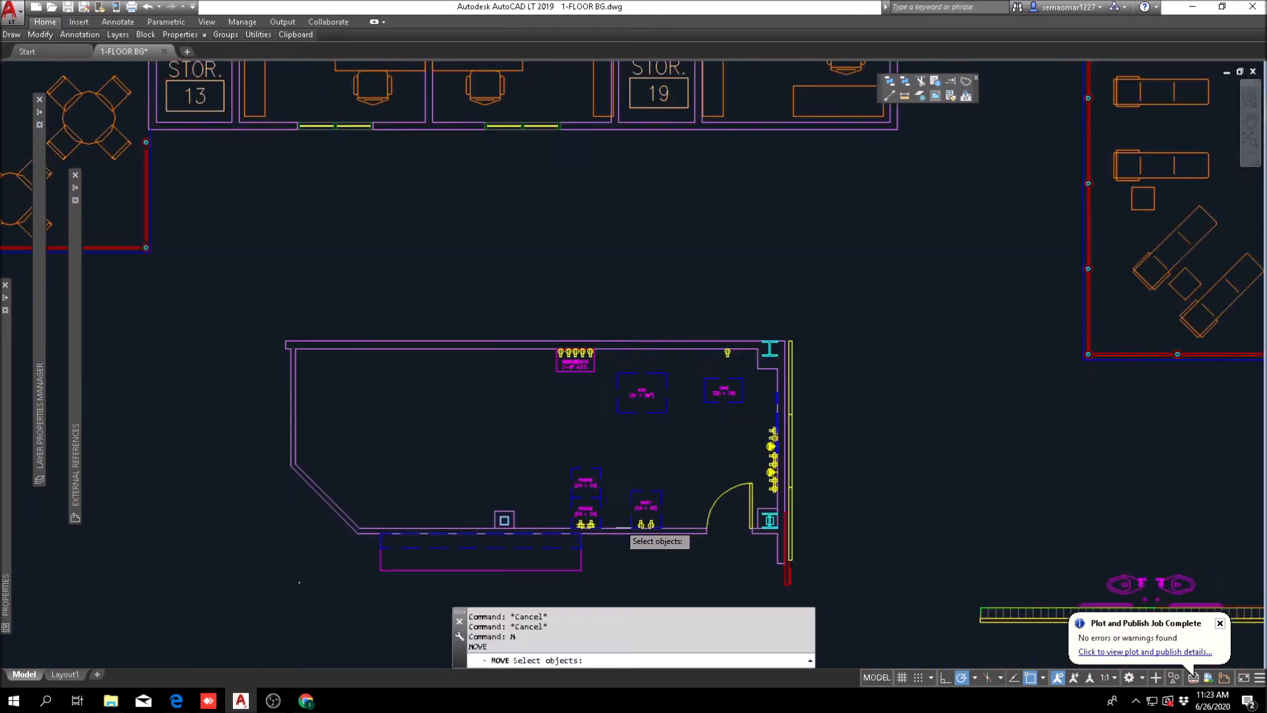
pyautogui.scroll(-4, 310, 560)
pyautogui.click(388, 539)
pyautogui.click(705, 329)
pyautogui.scroll(-2, 683, 508)
pyautogui.scroll(2, 704, 516)
pyautogui.scroll(2, 703, 510)
pyautogui.press('Return')
pyautogui.click(704, 505)
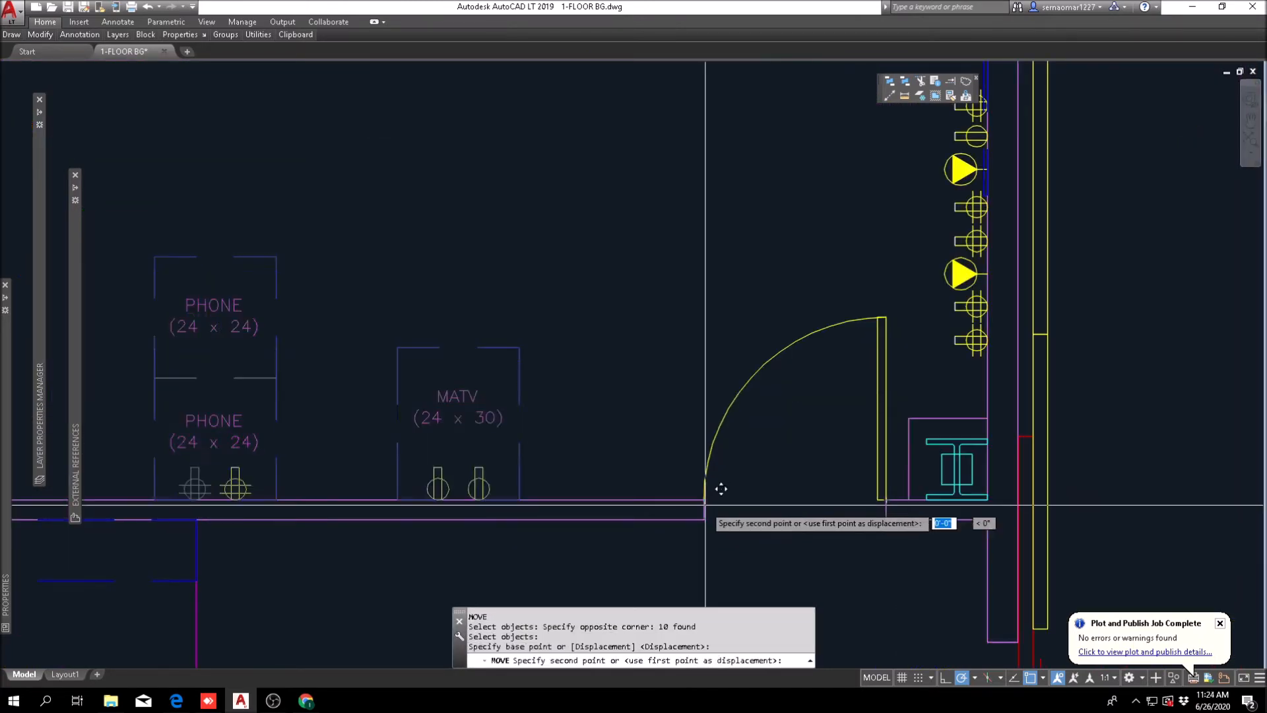
pyautogui.scroll(-6, 698, 511)
pyautogui.moveTo(634, 198); pyautogui.dragTo(677, 529, button='middle')
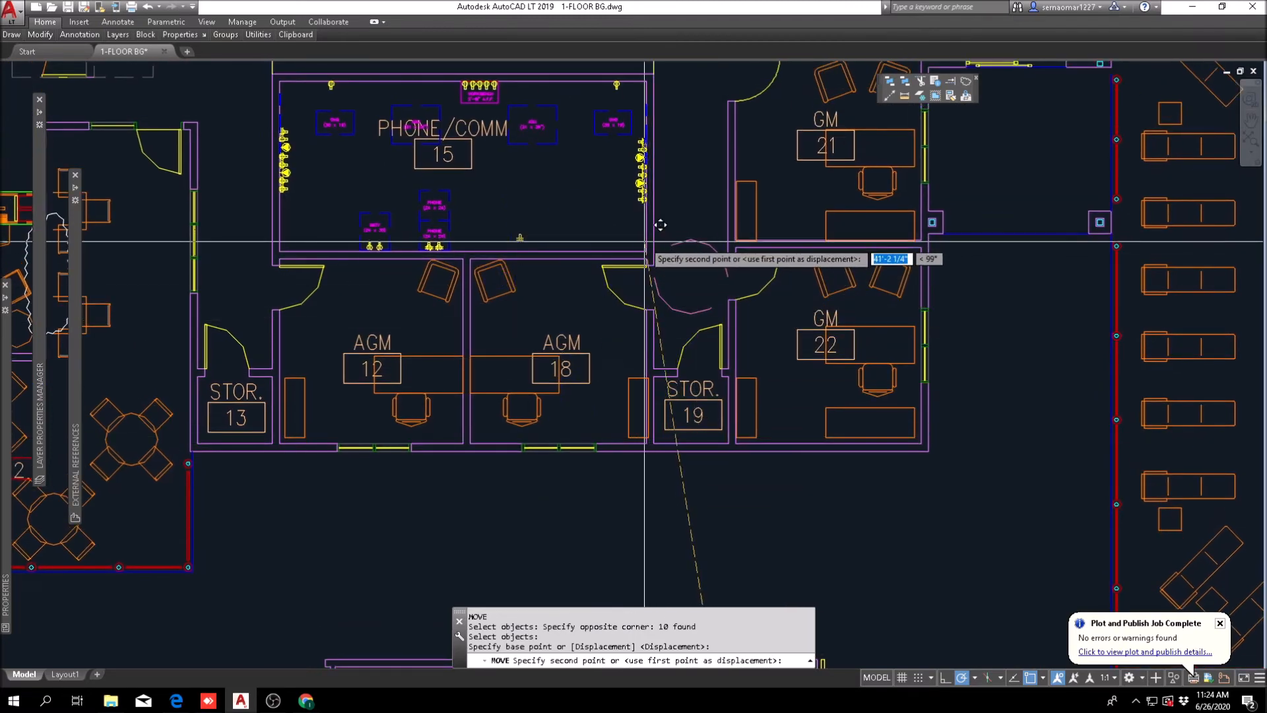
pyautogui.press('Escape')
# Step: Move the Phone/Comm 15 label to the middle of the room, between the two sets of equipment
pyautogui.moveTo(561, 322); pyautogui.dragTo(562, 353, button='middle')
pyautogui.scroll(-2, 501, 343)
pyautogui.scroll(5, 462, 290)
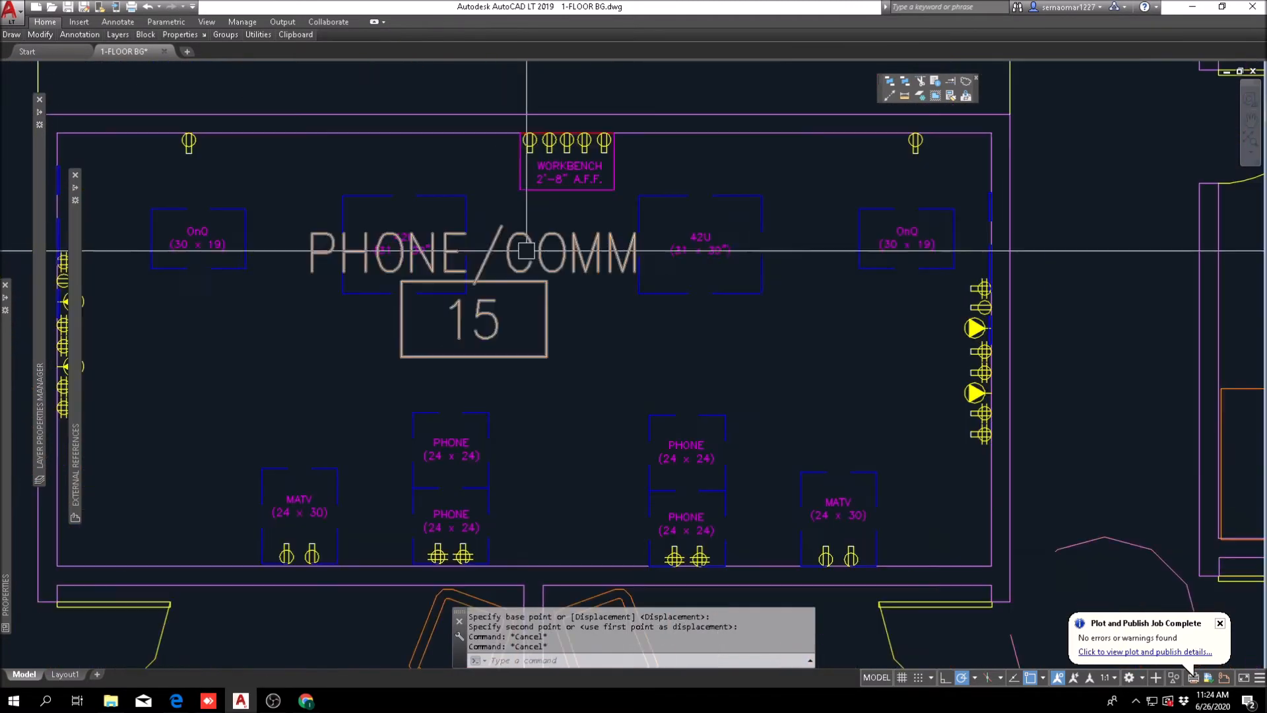
pyautogui.write('m')
pyautogui.press('Return')
pyautogui.click(534, 327)
pyautogui.click(581, 299)
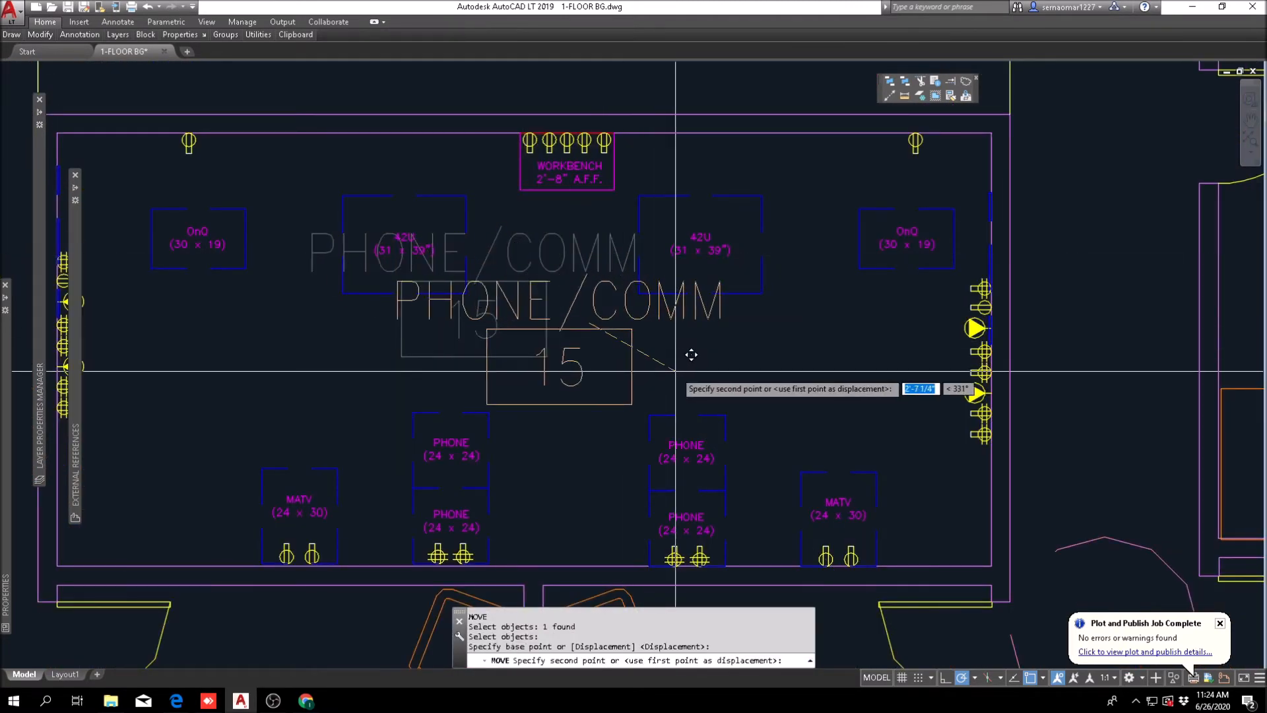
pyautogui.press('Escape')
pyautogui.scroll(-2, 559, 332)
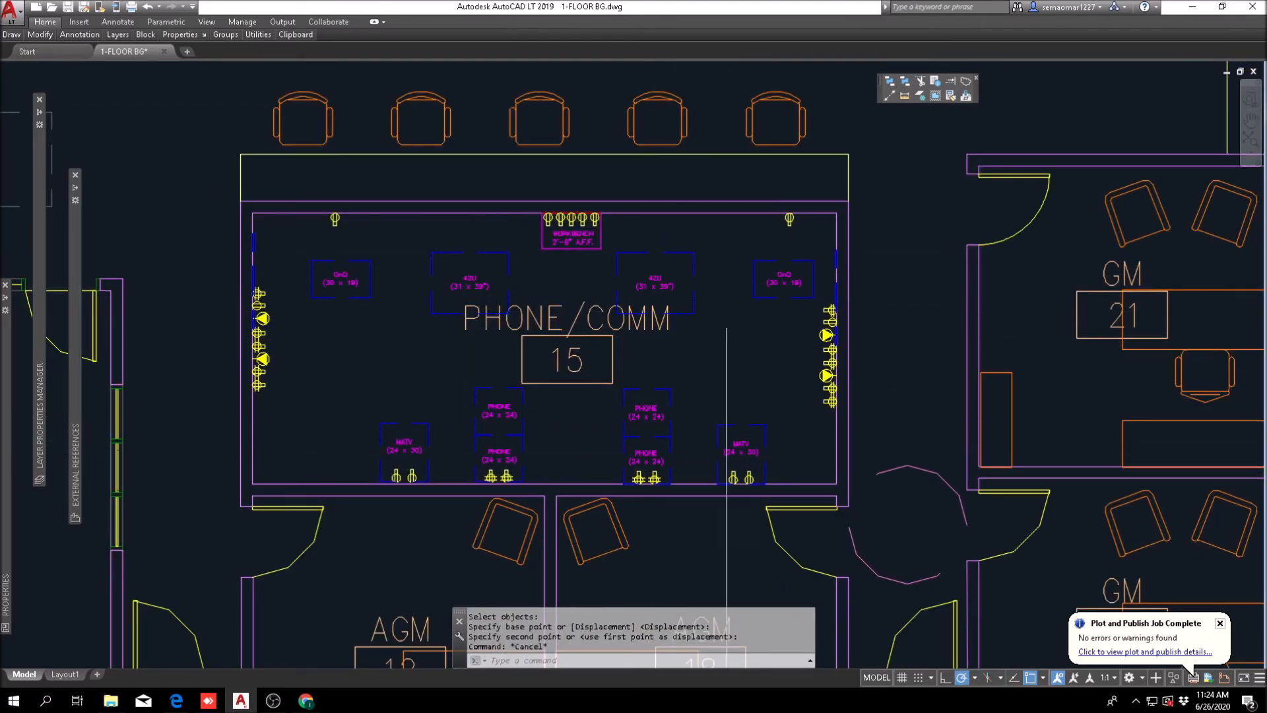
pyautogui.moveTo(717, 521); pyautogui.dragTo(677, 445, button='middle')
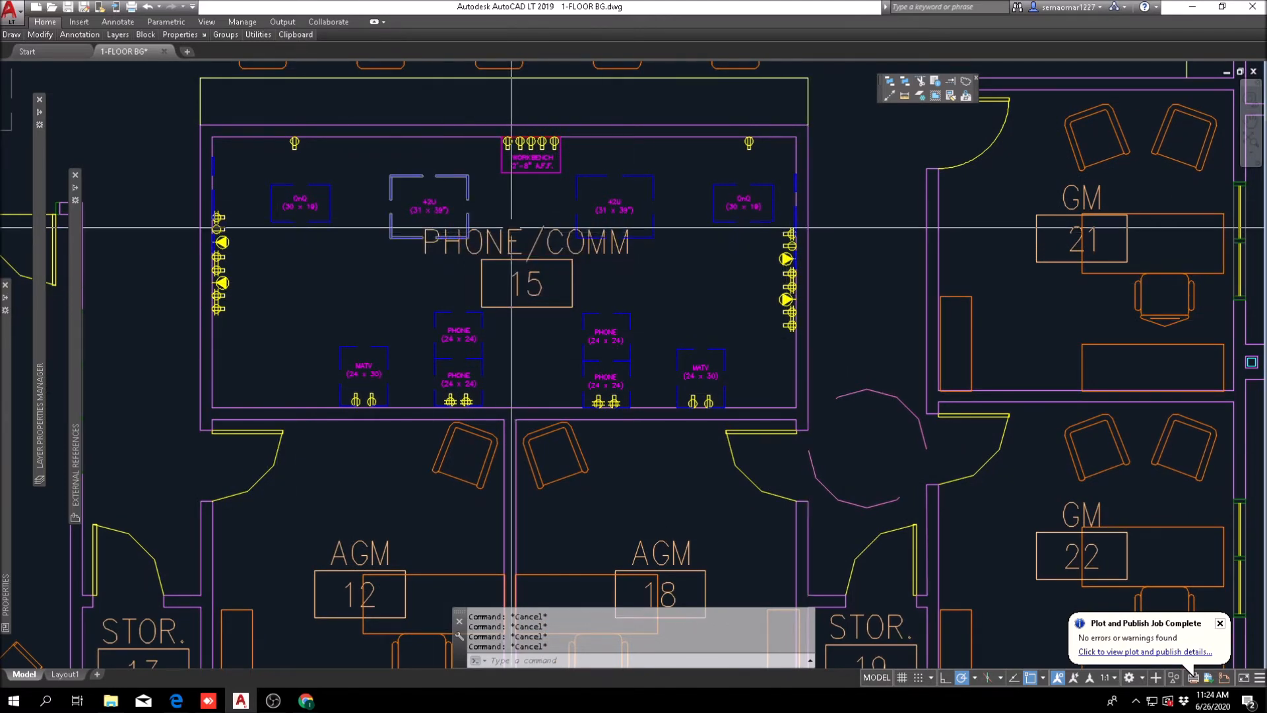
pyautogui.scroll(-2, 461, 286)
pyautogui.scroll(-1, 460, 285)
pyautogui.scroll(5, 460, 286)
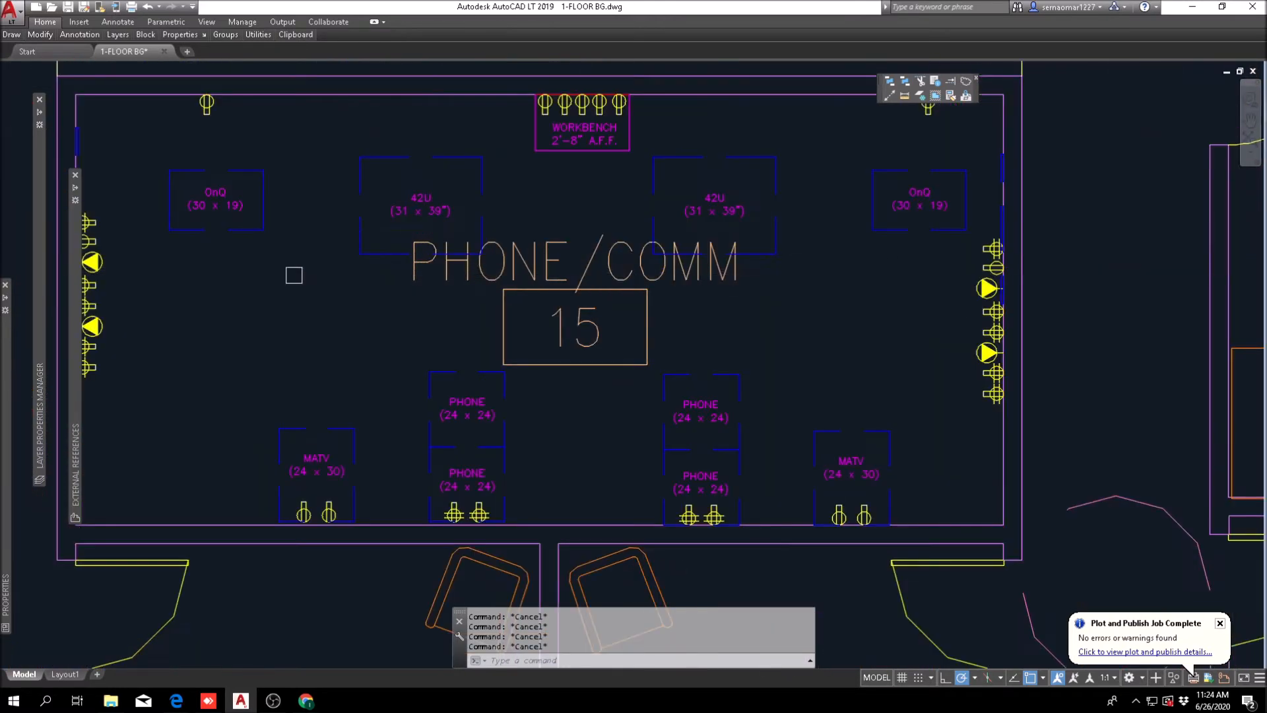
pyautogui.scroll(-2, 441, 307)
# Step: Offset the Phone/Comm room's lower inner wall line 4" into the room and extend it across the end wall above AGM 12
pyautogui.moveTo(348, 360); pyautogui.dragTo(385, 319, button='middle')
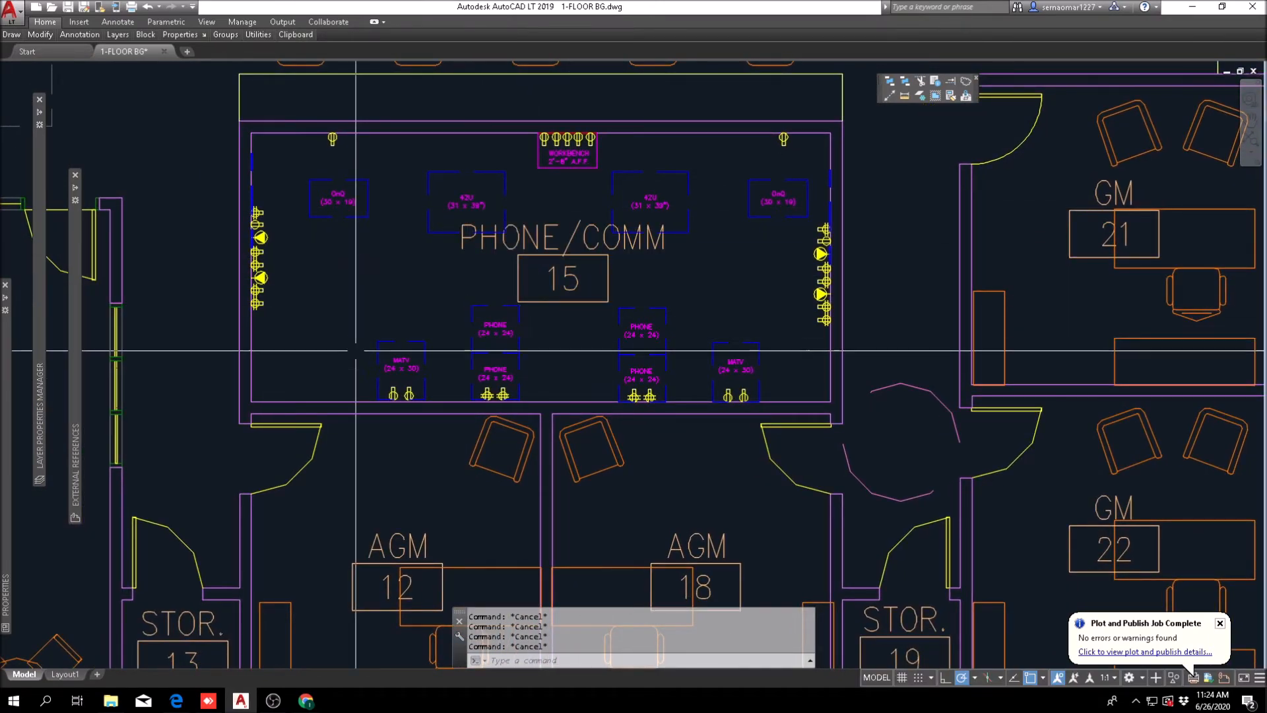
pyautogui.write('o')
pyautogui.press('Return')
pyautogui.write('4')
pyautogui.press('Return')
pyautogui.scroll(2, 256, 400)
pyautogui.click(257, 392)
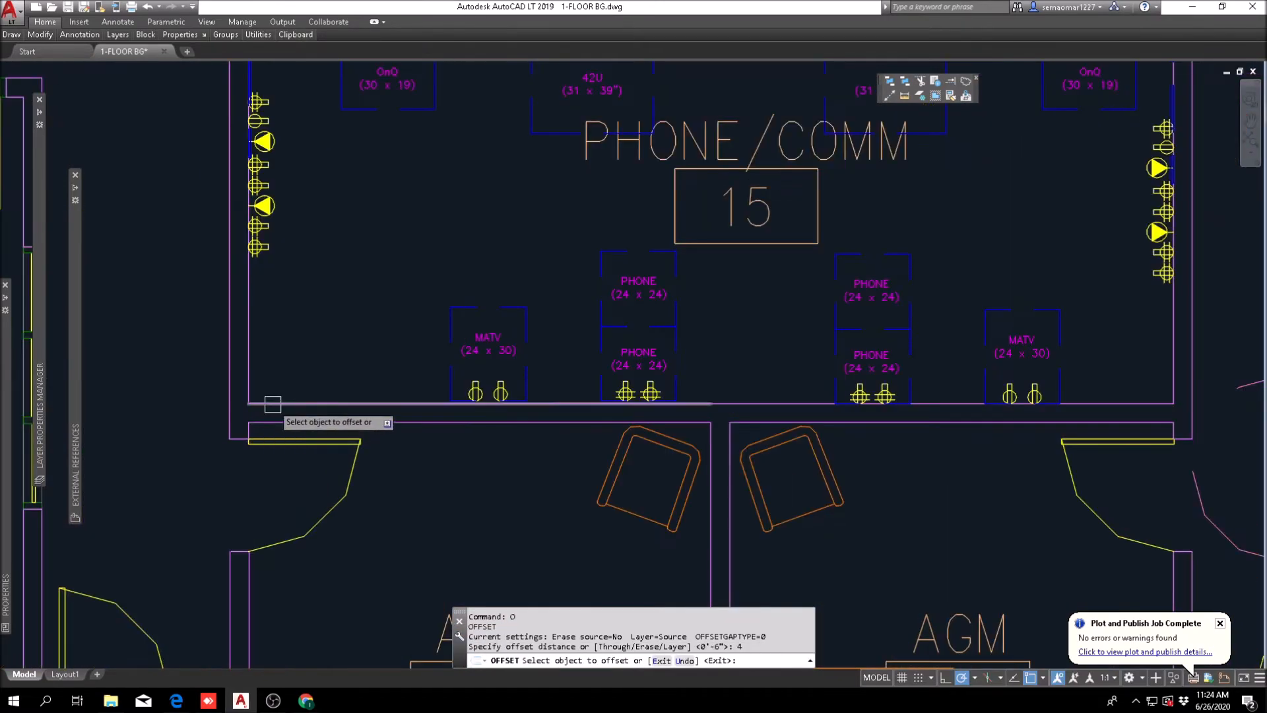
pyautogui.press('Escape')
pyautogui.press('Escape')
pyautogui.click(951, 82)
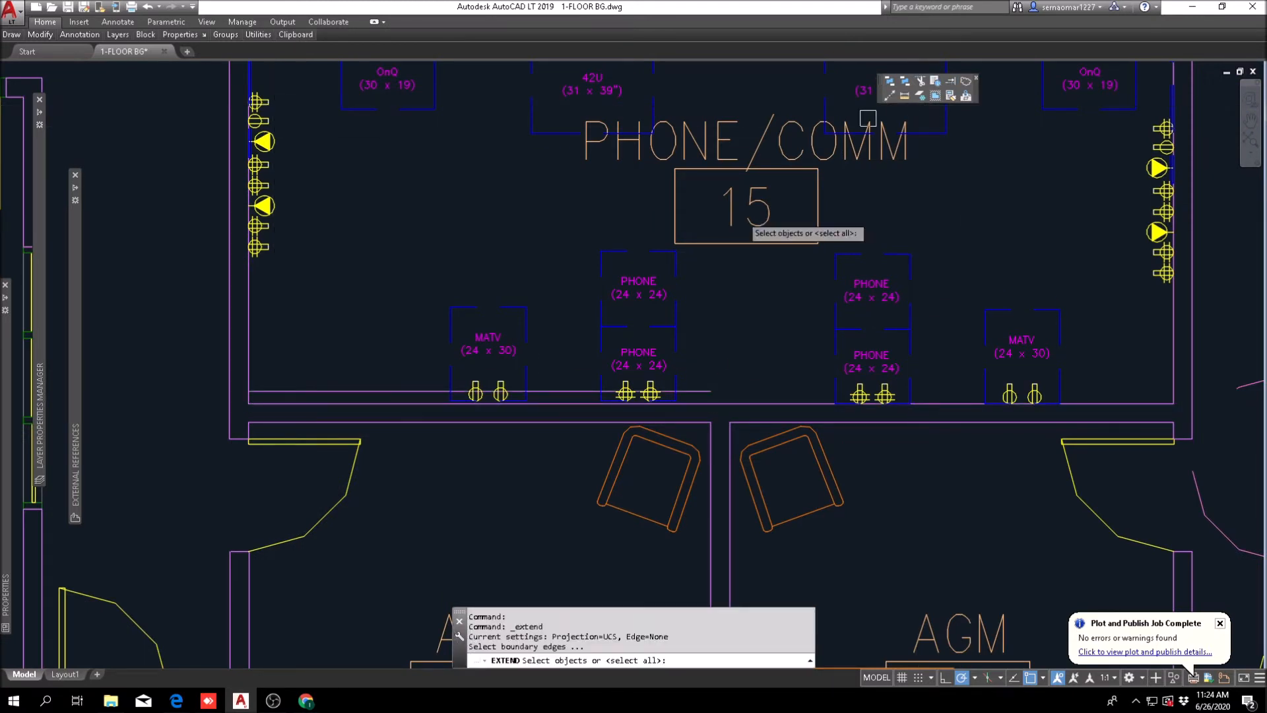
pyautogui.scroll(2, 216, 392)
pyautogui.click(229, 386)
pyautogui.press('Return')
pyautogui.click(325, 390)
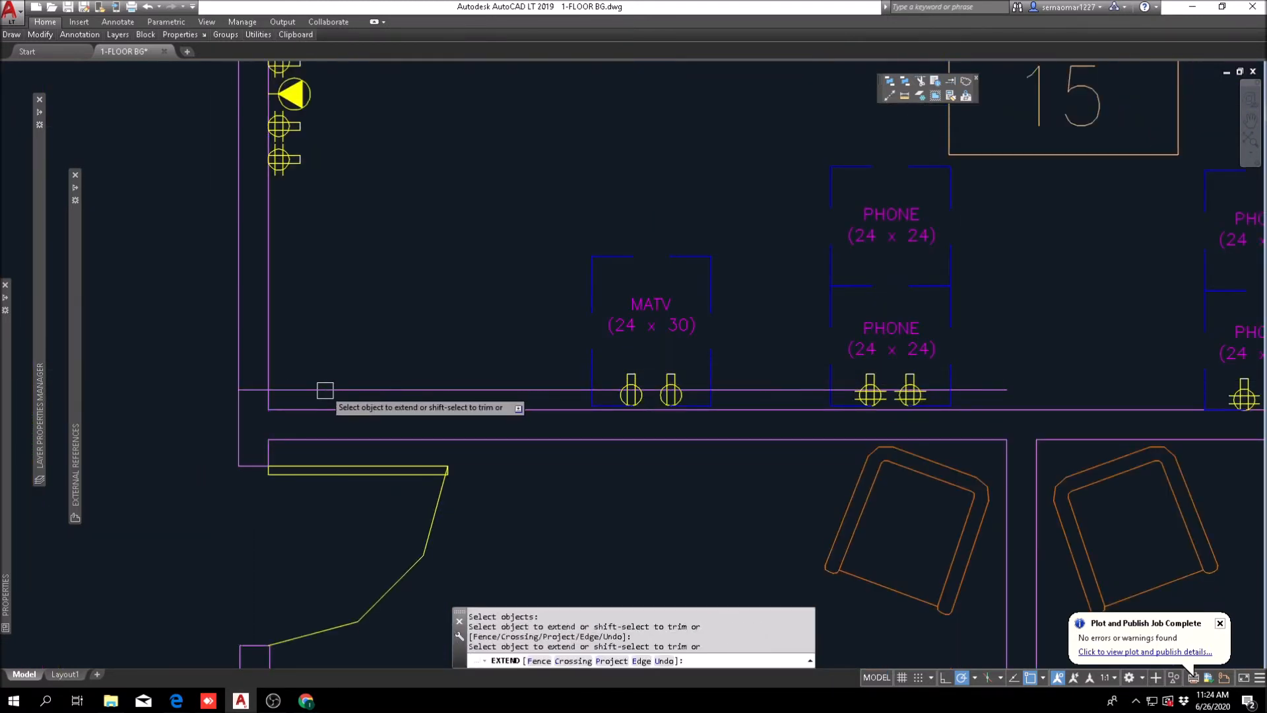
pyautogui.press('Escape')
# Step: Offset the extended line 3' further up to mark the other side of the door opening
pyautogui.write('o')
pyautogui.press('Return')
pyautogui.write('3')
pyautogui.press('Return')
pyautogui.click(326, 390)
pyautogui.click(368, 221)
pyautogui.press('Escape')
pyautogui.press('Escape')
# Step: Trim the end wall and the two marker lines into a clean door opening near the corner above AGM 12
pyautogui.write('tr')
pyautogui.press('Return')
pyautogui.click(330, 170)
pyautogui.click(165, 459)
pyautogui.press('Return')
pyautogui.click(303, 388)
pyautogui.click(302, 263)
pyautogui.click(210, 297)
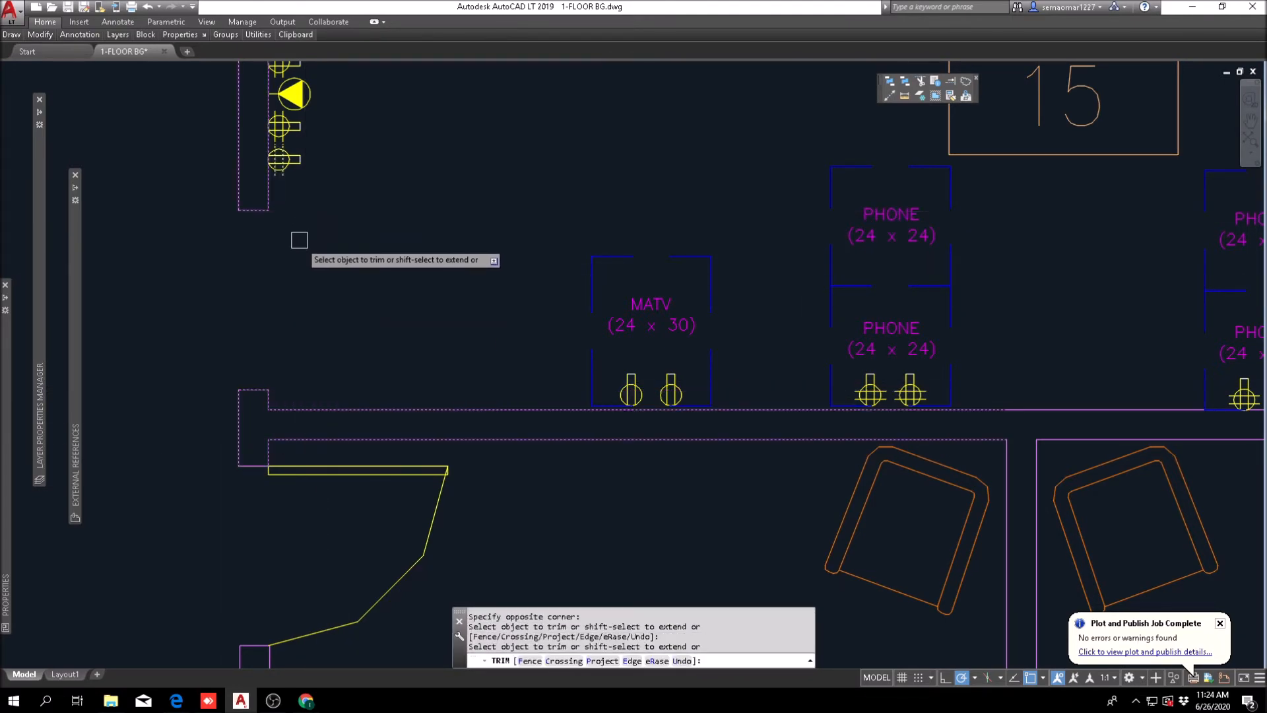
pyautogui.press('Escape')
pyautogui.press('Escape')
pyautogui.press('Escape')
# Step: Move the prototype room's door into the corridor beside the new Phone/Comm door opening
pyautogui.scroll(-5, 838, 238)
pyautogui.scroll(2, 449, 365)
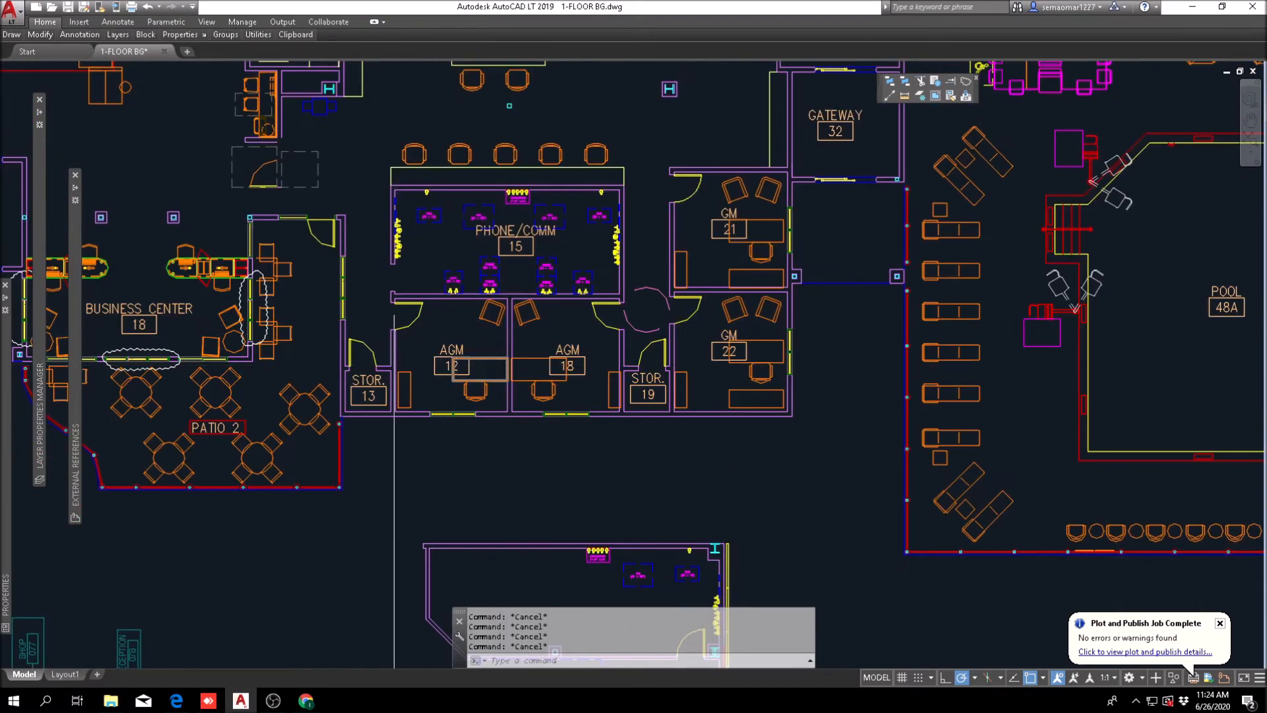
pyautogui.moveTo(27, 35)
pyautogui.moveTo(605, 474); pyautogui.dragTo(599, 302, button='middle')
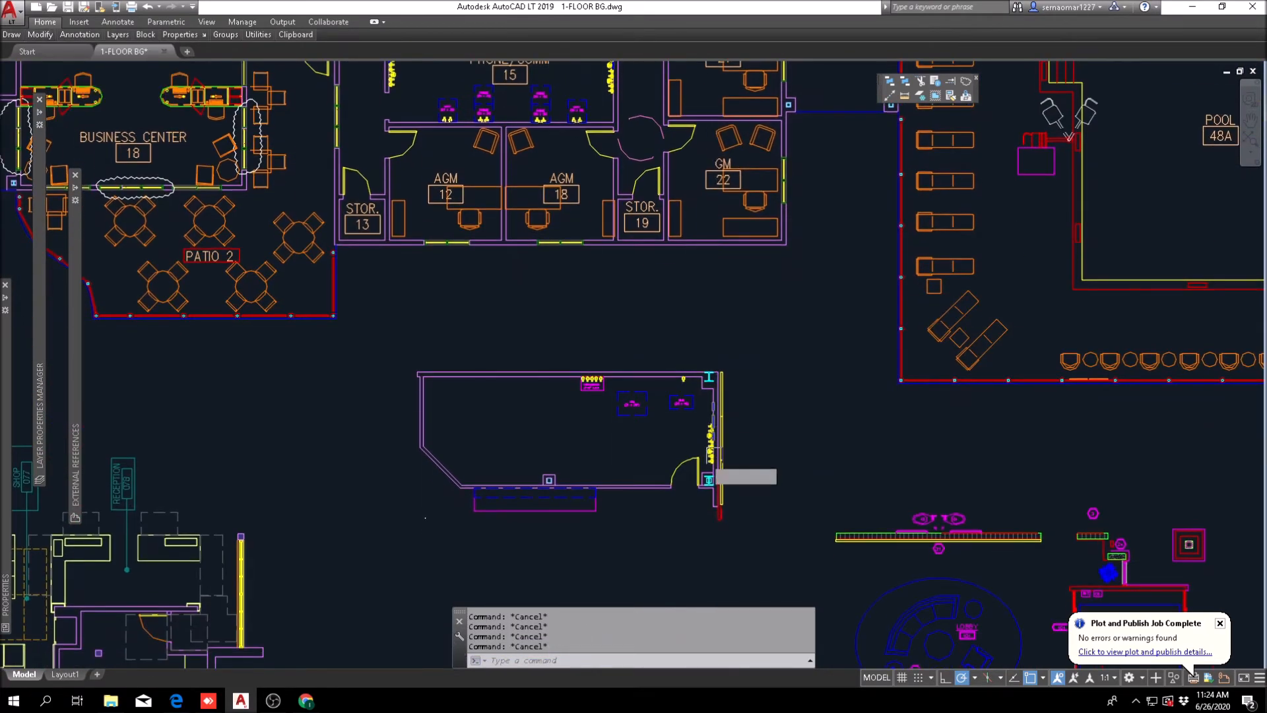
pyautogui.write('m')
pyautogui.press('Return')
pyautogui.click(685, 463)
pyautogui.press('Return')
pyautogui.click(698, 472)
pyautogui.scroll(-3, 442, 148)
pyautogui.scroll(5, 438, 283)
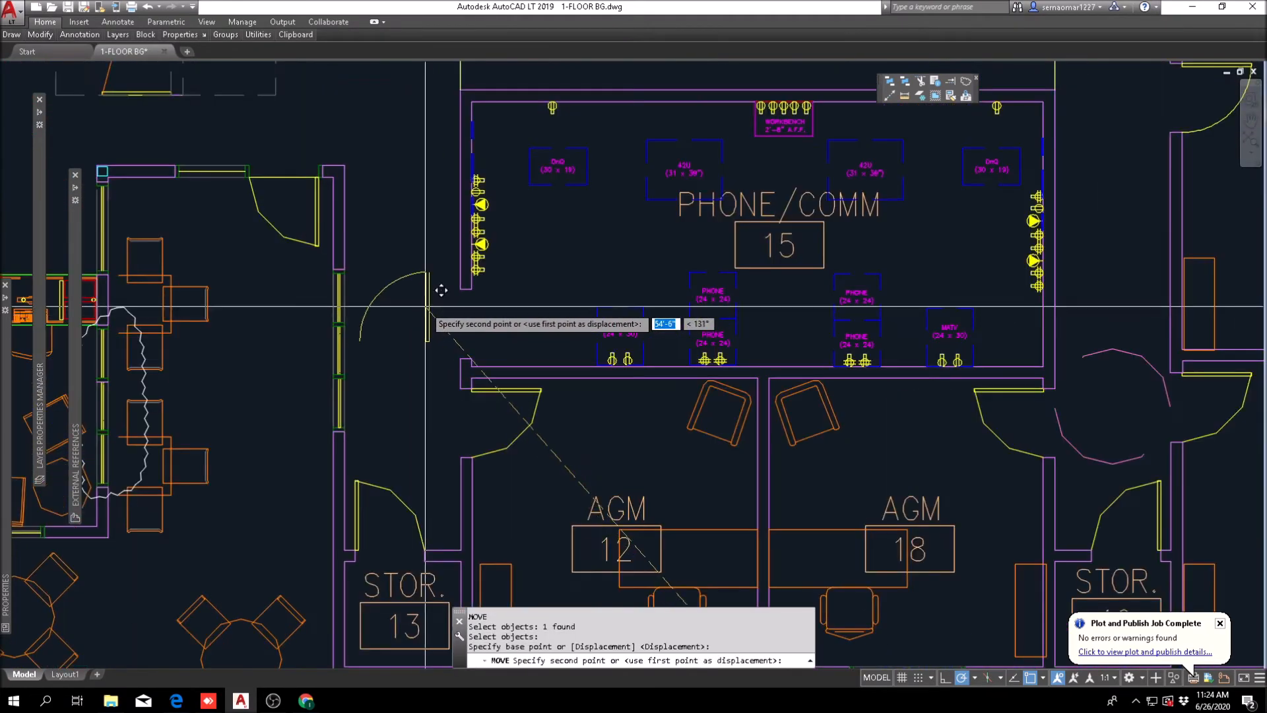
pyautogui.press('Escape')
pyautogui.scroll(-4, 511, 365)
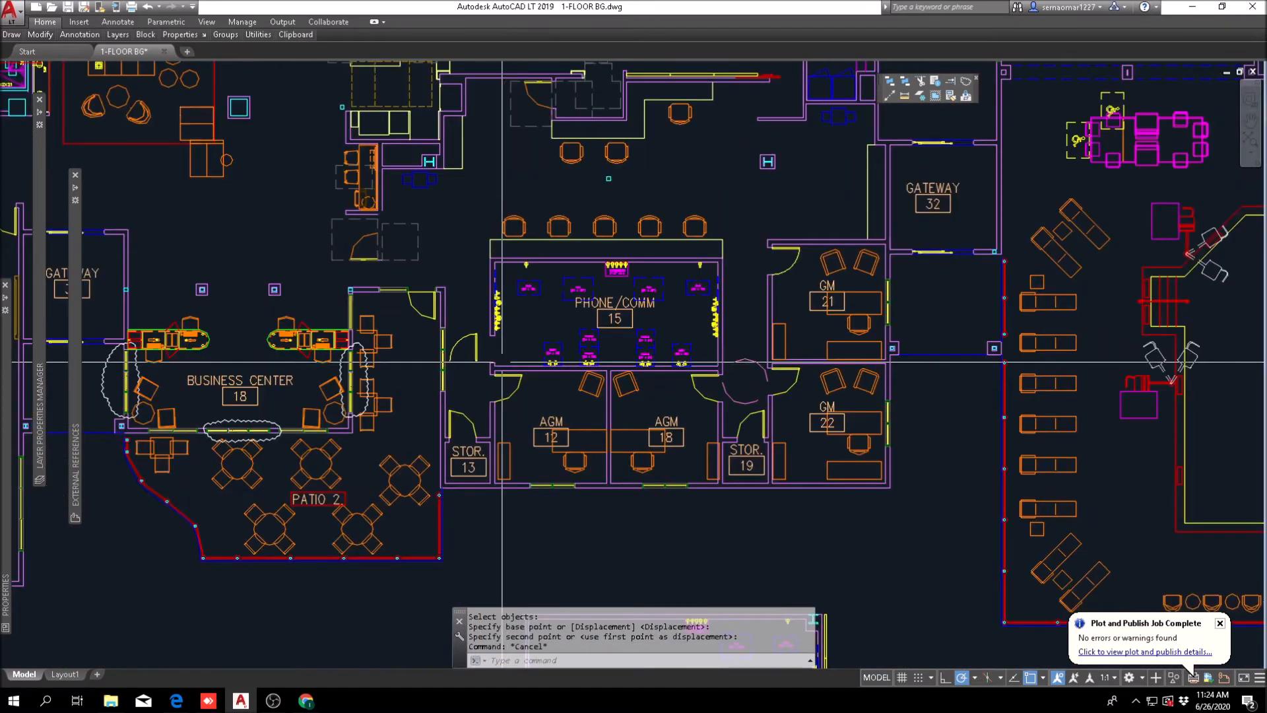
pyautogui.press('Escape')
# Step: Rotate the moved door a quarter turn clockwise
pyautogui.scroll(5, 503, 361)
pyautogui.press('Return')
pyautogui.scroll(2, 436, 333)
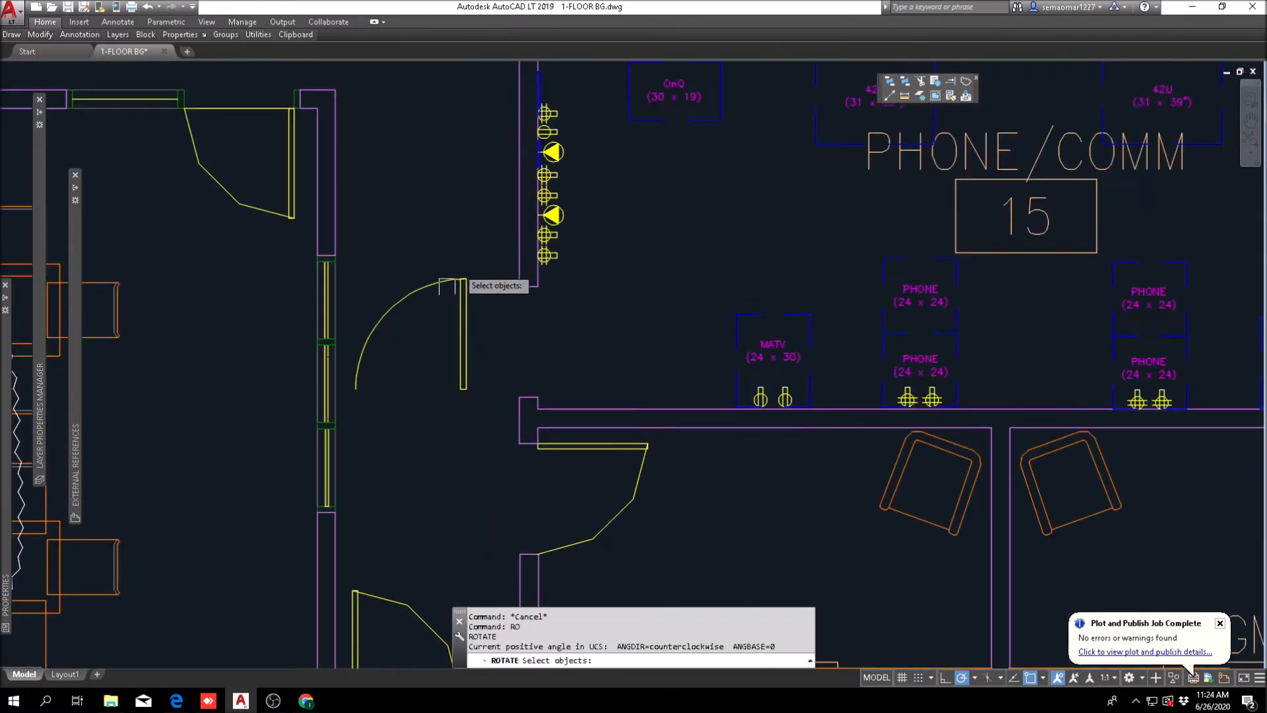
pyautogui.press('Return')
pyautogui.click(440, 328)
pyautogui.click(440, 353)
pyautogui.press('Escape')
pyautogui.scroll(-3, 462, 362)
pyautogui.moveTo(472, 320); pyautogui.dragTo(440, 340, button='middle')
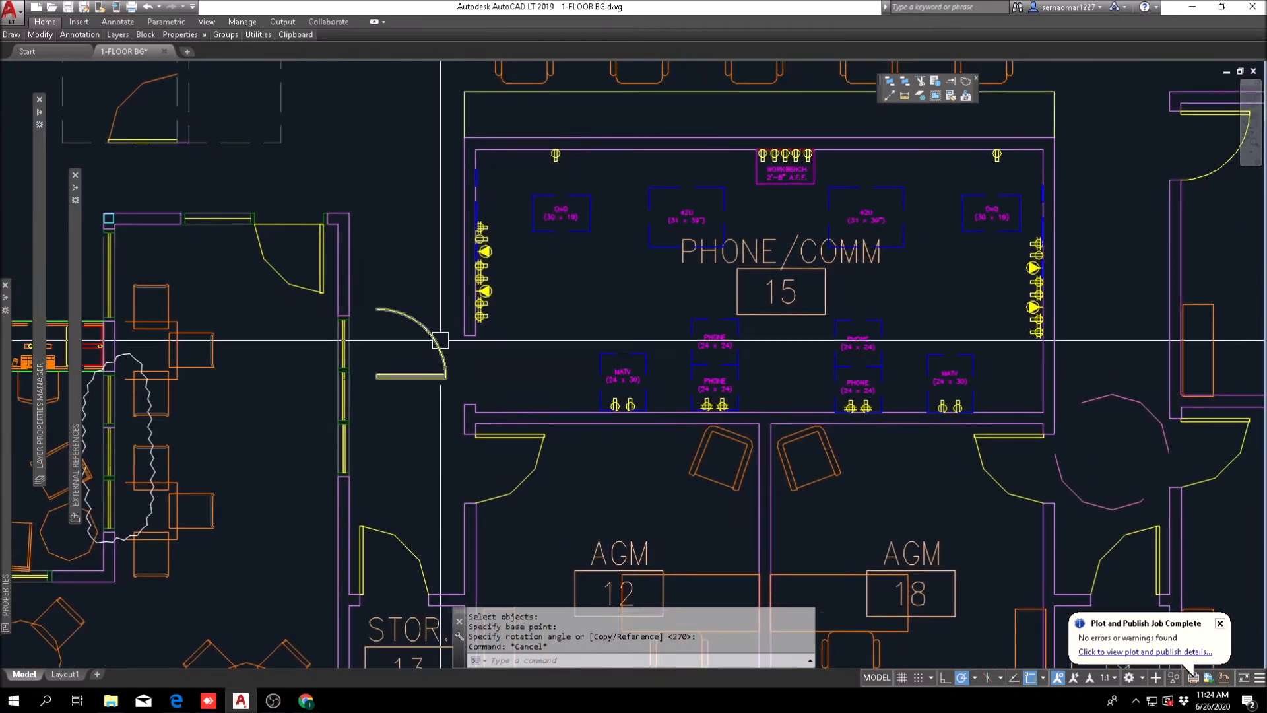
pyautogui.scroll(-4, 545, 355)
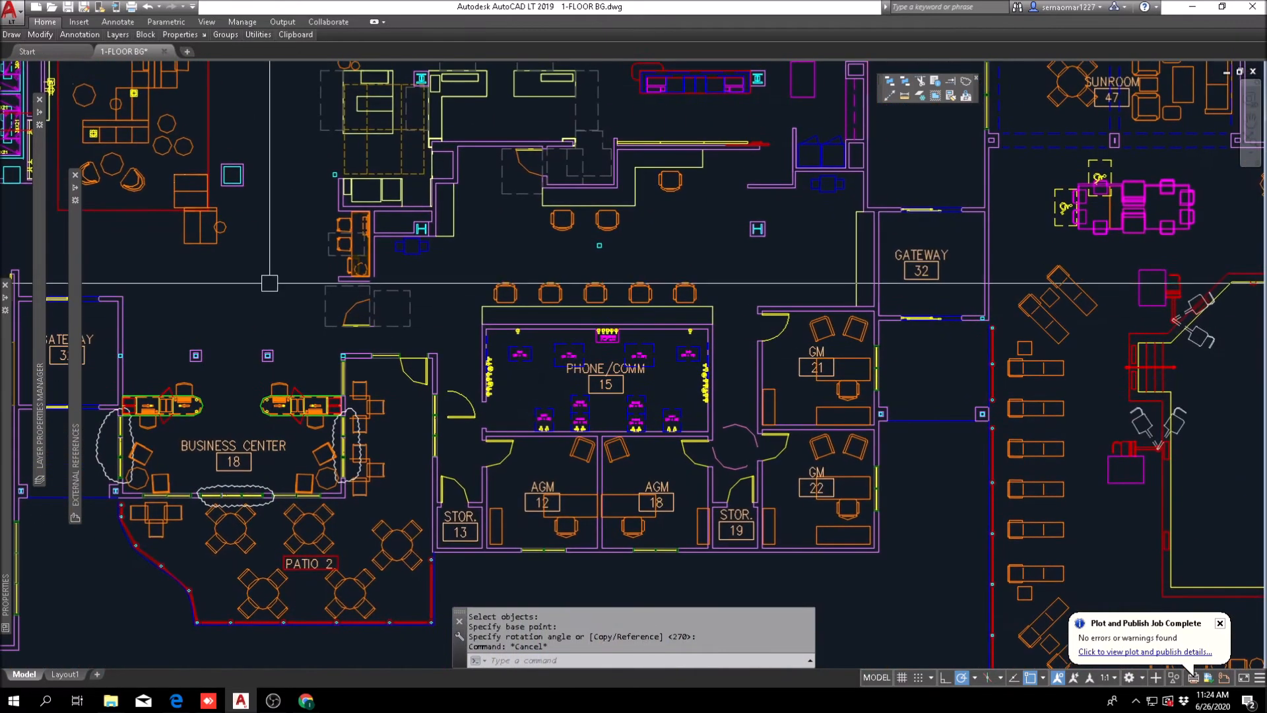
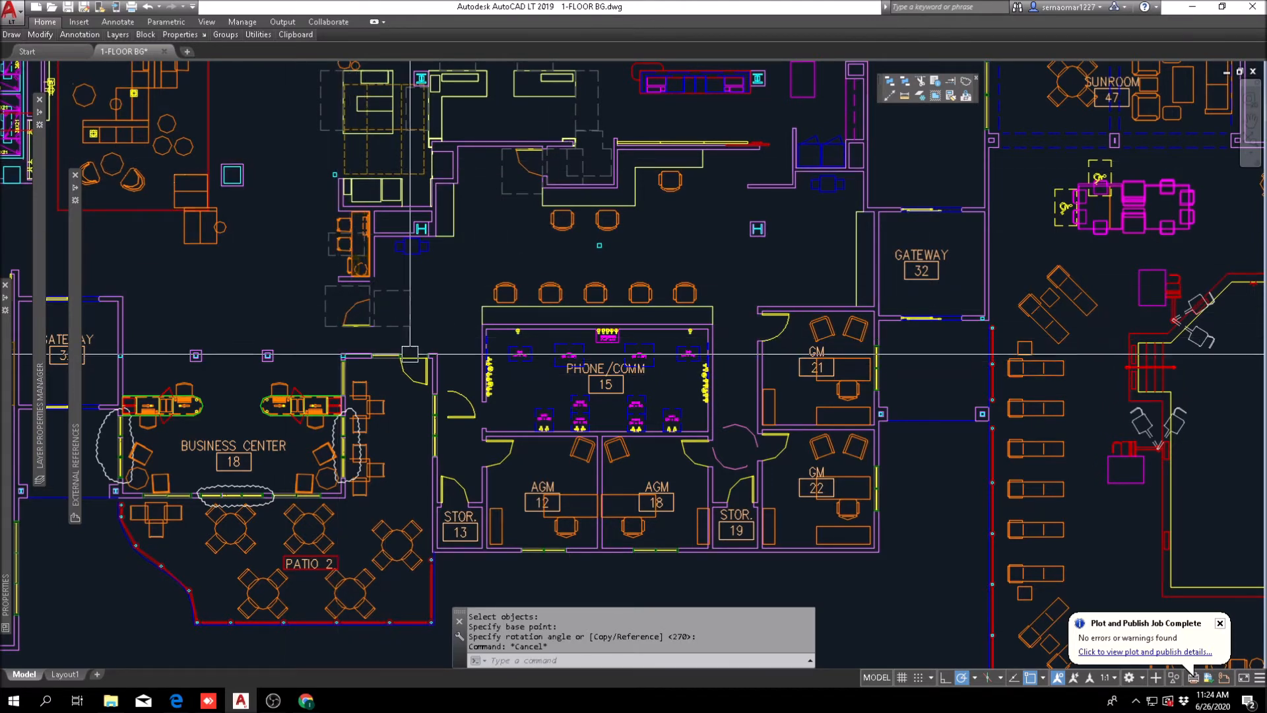
# Step: Mirror the Phone/Comm door opening and outlets about the midpoint of their corridor-side wall, erasing the source objects
pyautogui.scroll(2, 410, 355)
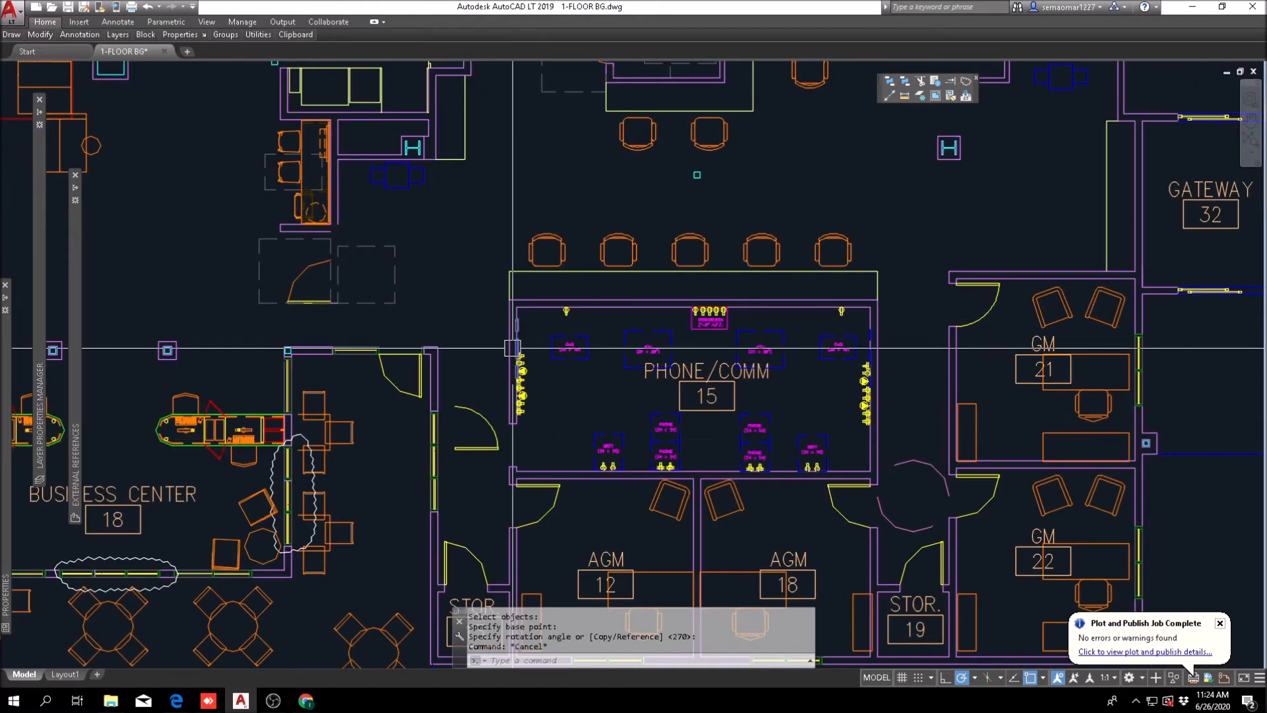
pyautogui.scroll(2, 660, 422)
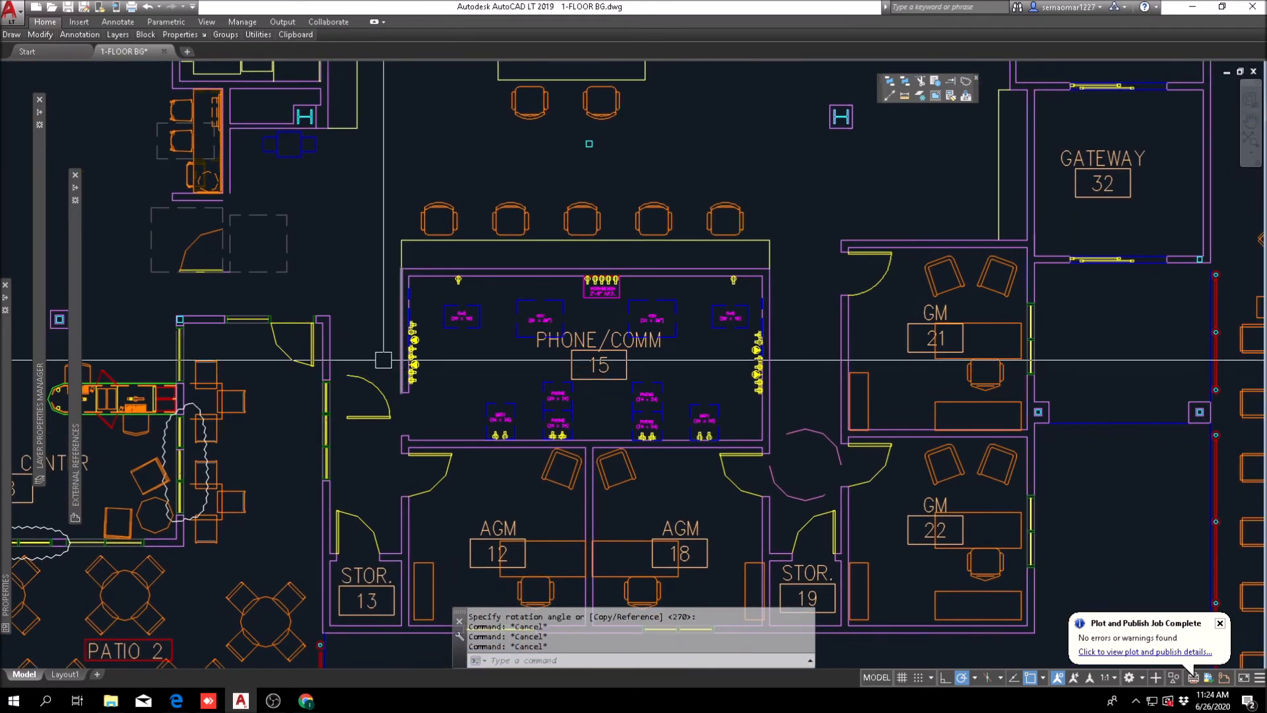
pyautogui.click(37, 37)
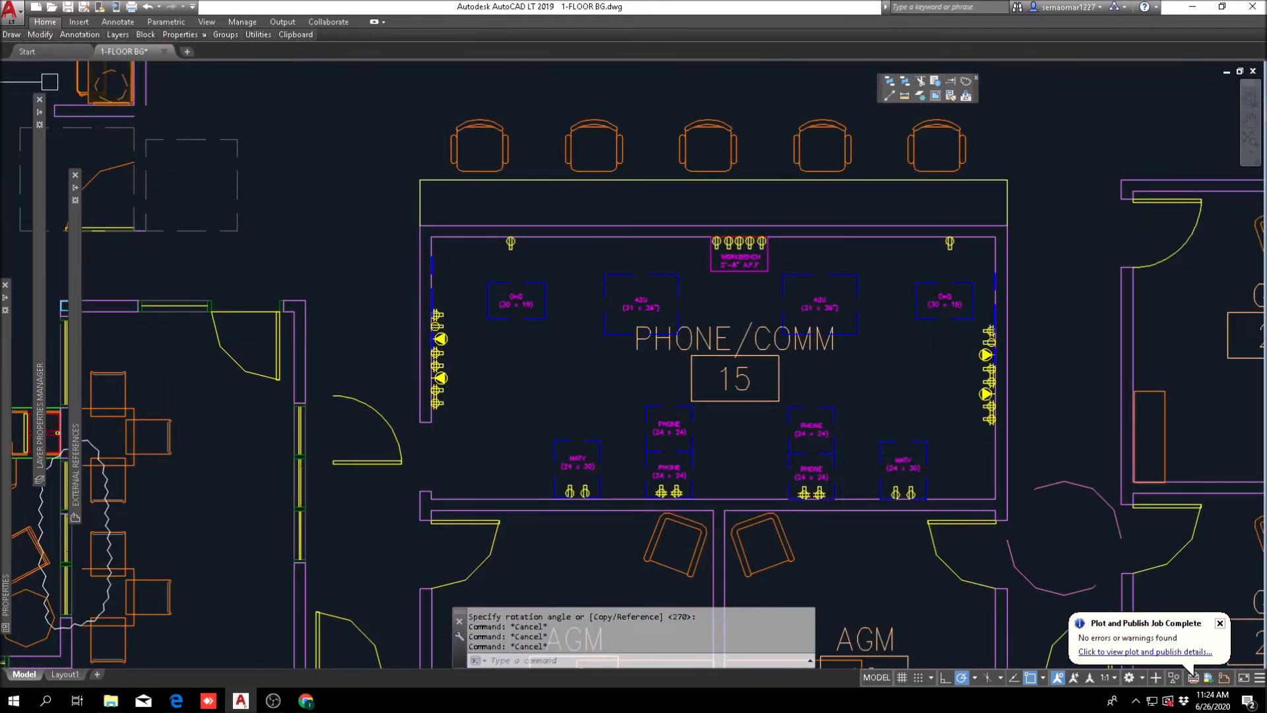
pyautogui.click(97, 68)
pyautogui.scroll(4, 429, 508)
pyautogui.click(390, 509)
pyautogui.scroll(-4, 462, 394)
pyautogui.click(489, 207)
pyautogui.keyDown('shift'); pyautogui.rightClick(382, 182); pyautogui.keyUp('shift')
pyautogui.click(435, 219)
pyautogui.click(454, 173)
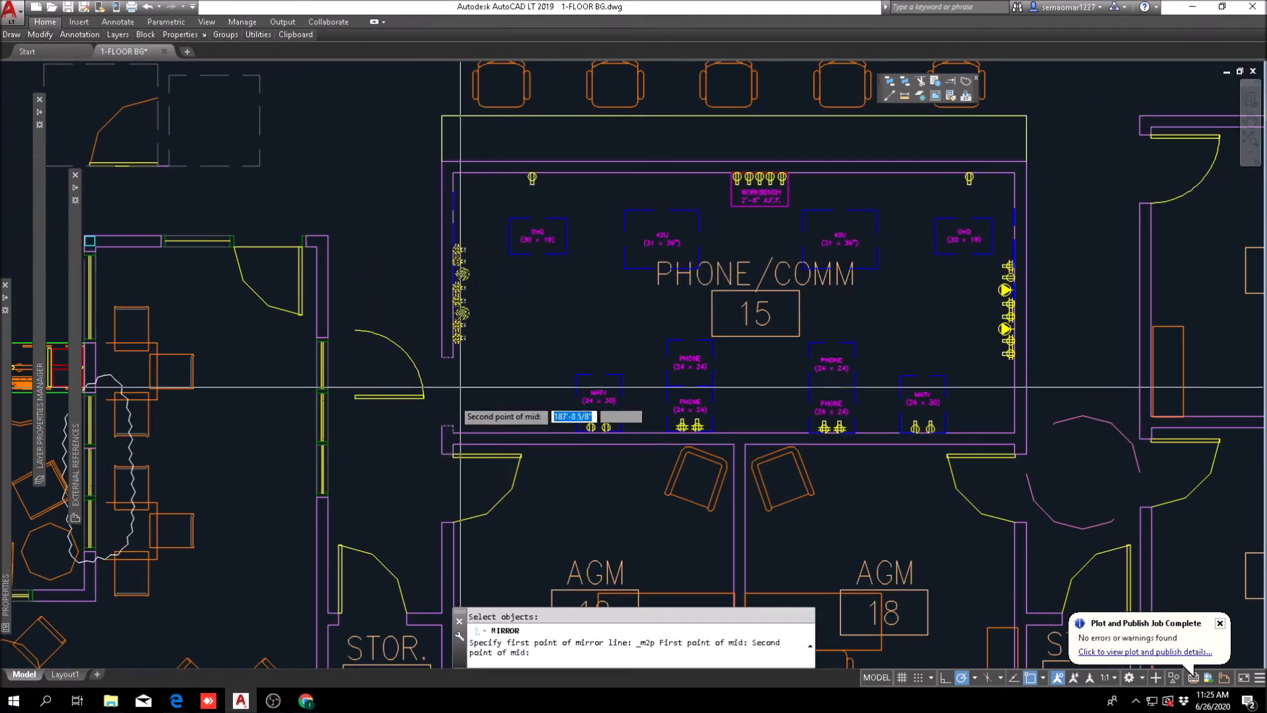
pyautogui.scroll(6, 453, 422)
pyautogui.click(453, 453)
pyautogui.scroll(-4, 513, 391)
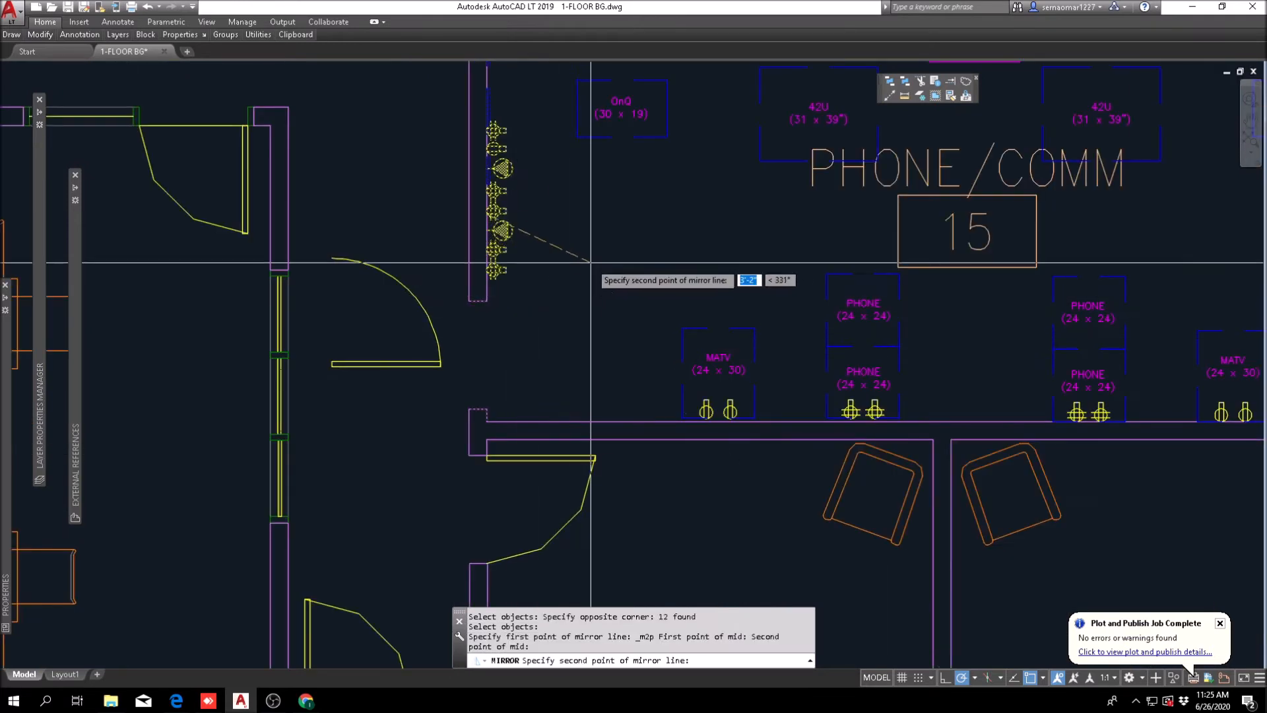
pyautogui.click(630, 214)
pyautogui.write('y')
pyautogui.press('Return')
pyautogui.scroll(-4, 561, 309)
pyautogui.press('Escape')
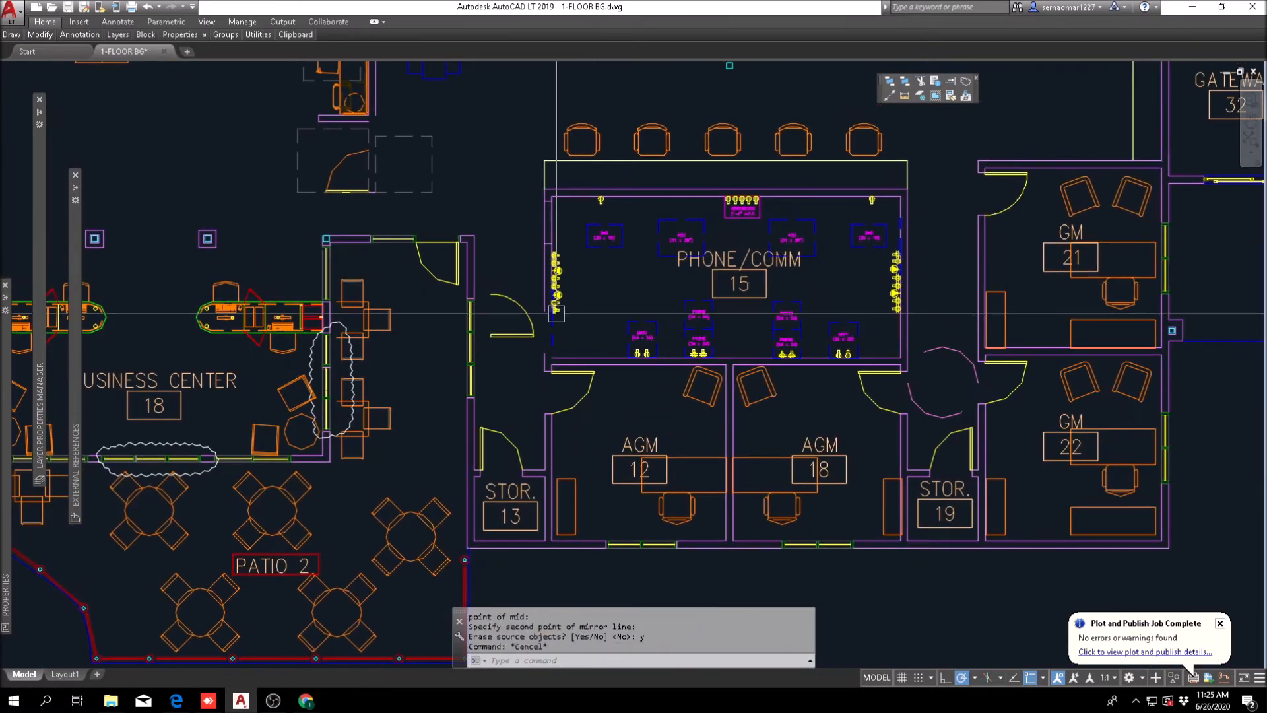
# Step: Fillet the corridor-side wall lines together to close the old Phone/Comm door opening near AGM 12
pyautogui.press('Escape')
pyautogui.press('Escape')
pyautogui.scroll(8, 559, 330)
pyautogui.write('f')
pyautogui.press('Return')
pyautogui.click(579, 473)
pyautogui.scroll(-1, 561, 415)
pyautogui.scroll(1, 532, 173)
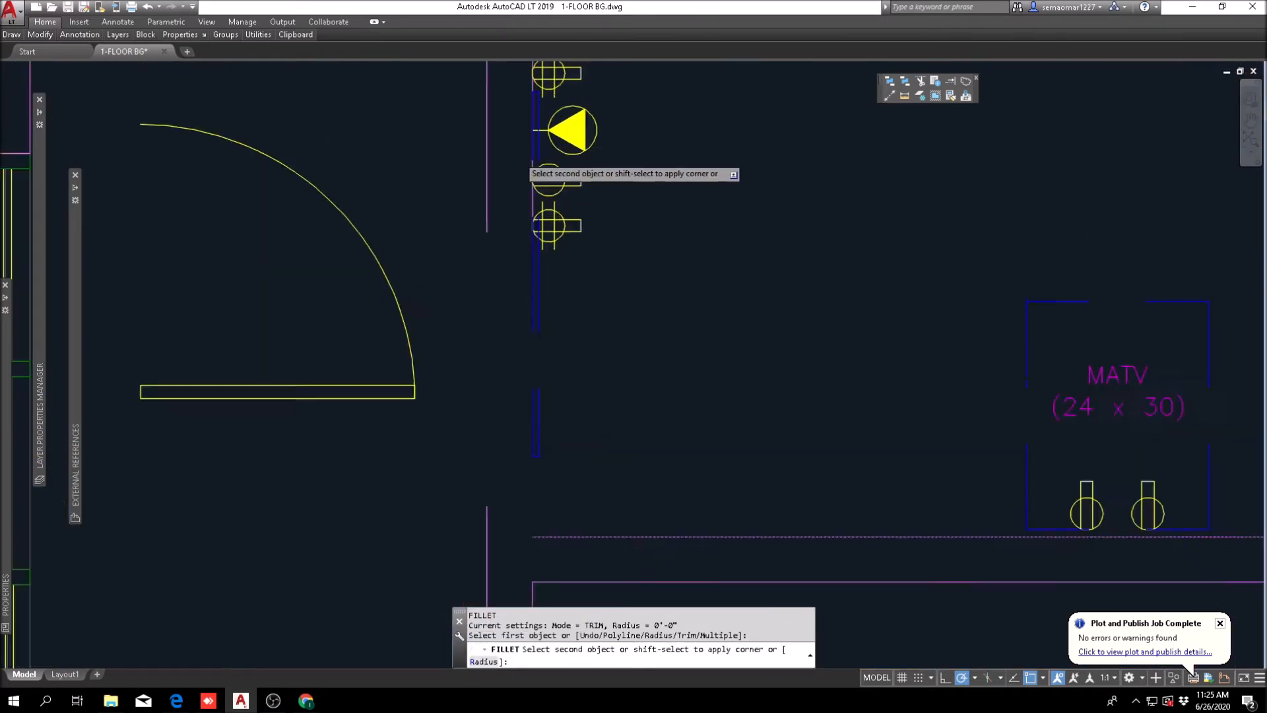
pyautogui.scroll(2, 532, 173)
pyautogui.scroll(-4, 455, 264)
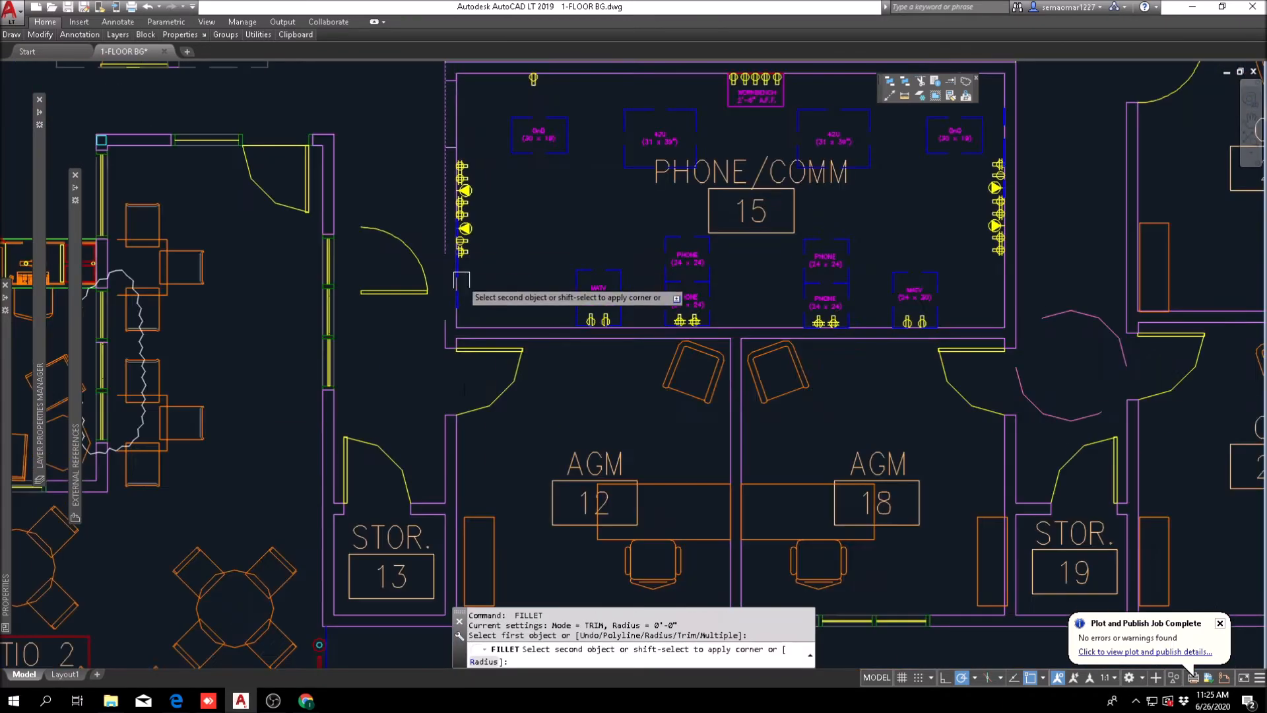
pyautogui.click(448, 347)
pyautogui.scroll(3, 451, 342)
pyautogui.click(464, 374)
pyautogui.scroll(-3, 486, 389)
pyautogui.press('Escape')
pyautogui.press('Escape')
pyautogui.press('Escape')
# Step: Trim the corridor-side wall lines between the mirrored jambs to clear the new Phone/Comm door opening near the front desk
pyautogui.moveTo(508, 227); pyautogui.dragTo(519, 525, button='middle')
pyautogui.write('tr')
pyautogui.press('Return')
pyautogui.click(538, 186)
pyautogui.click(457, 428)
pyautogui.press('Return')
pyautogui.click(495, 282)
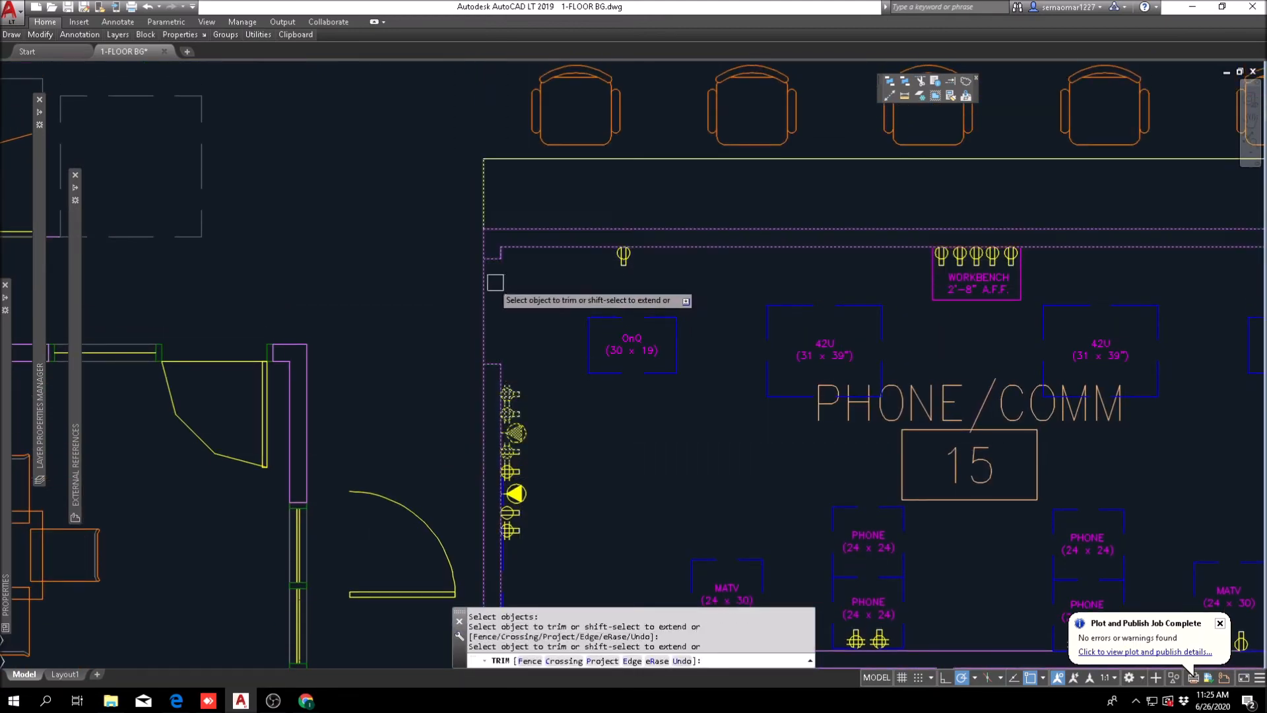
pyautogui.click(488, 297)
pyautogui.press('Escape')
# Step: Mirror the OnQ, 42U, MATV, phone and workbench equipment with their outlets about the Phone/Comm room's horizontal centerline, erasing the source objects
pyautogui.moveTo(637, 339); pyautogui.dragTo(377, 254, button='middle')
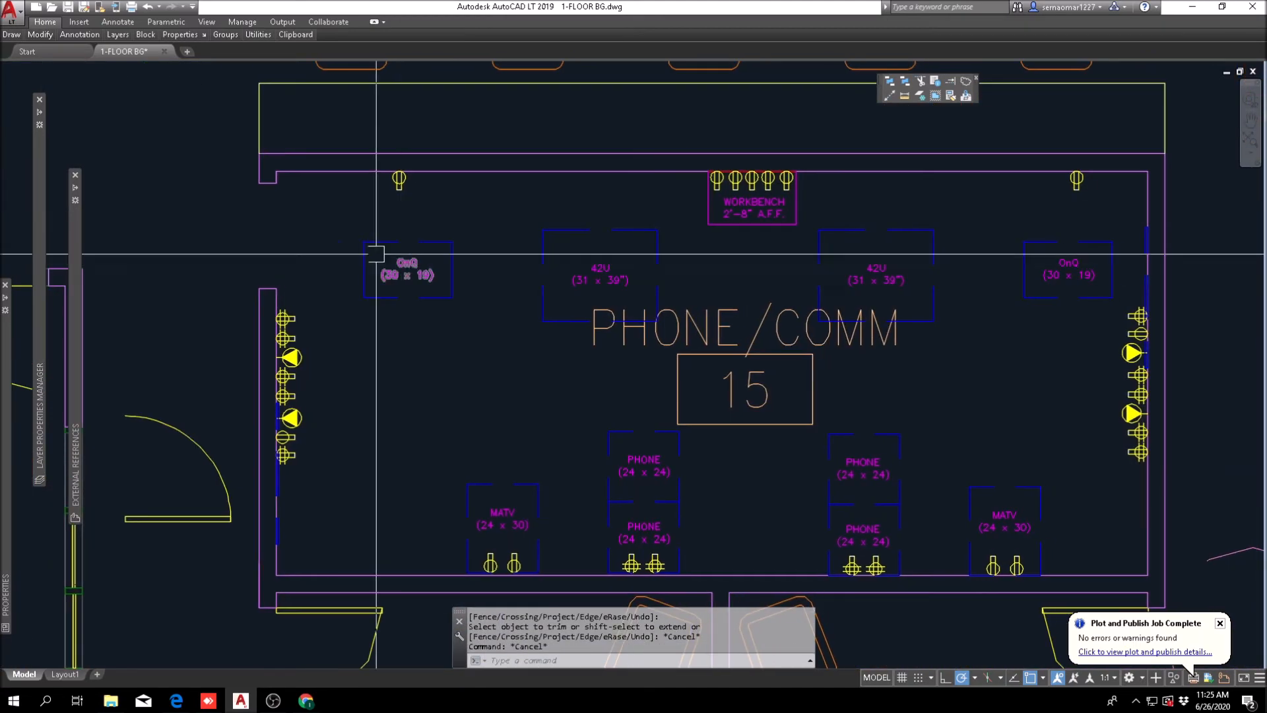
pyautogui.click(41, 36)
pyautogui.click(89, 67)
pyautogui.scroll(4, 367, 584)
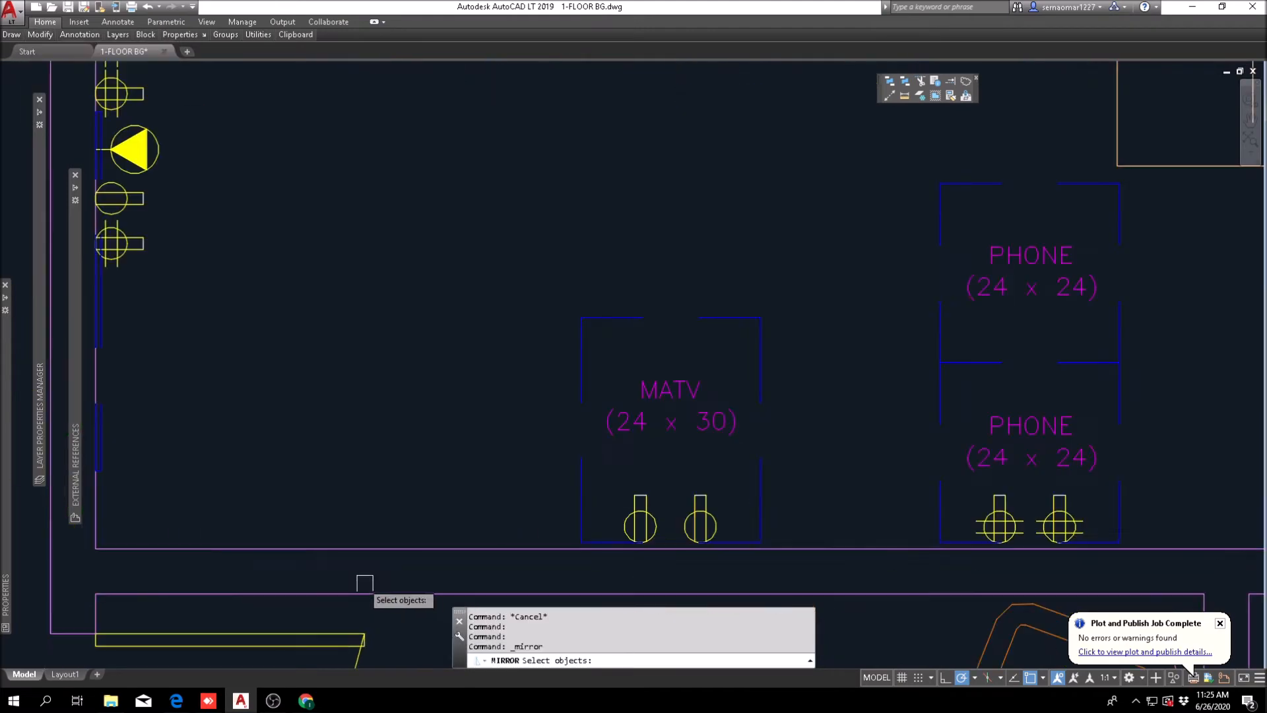
pyautogui.scroll(-4, 323, 562)
pyautogui.click(566, 297)
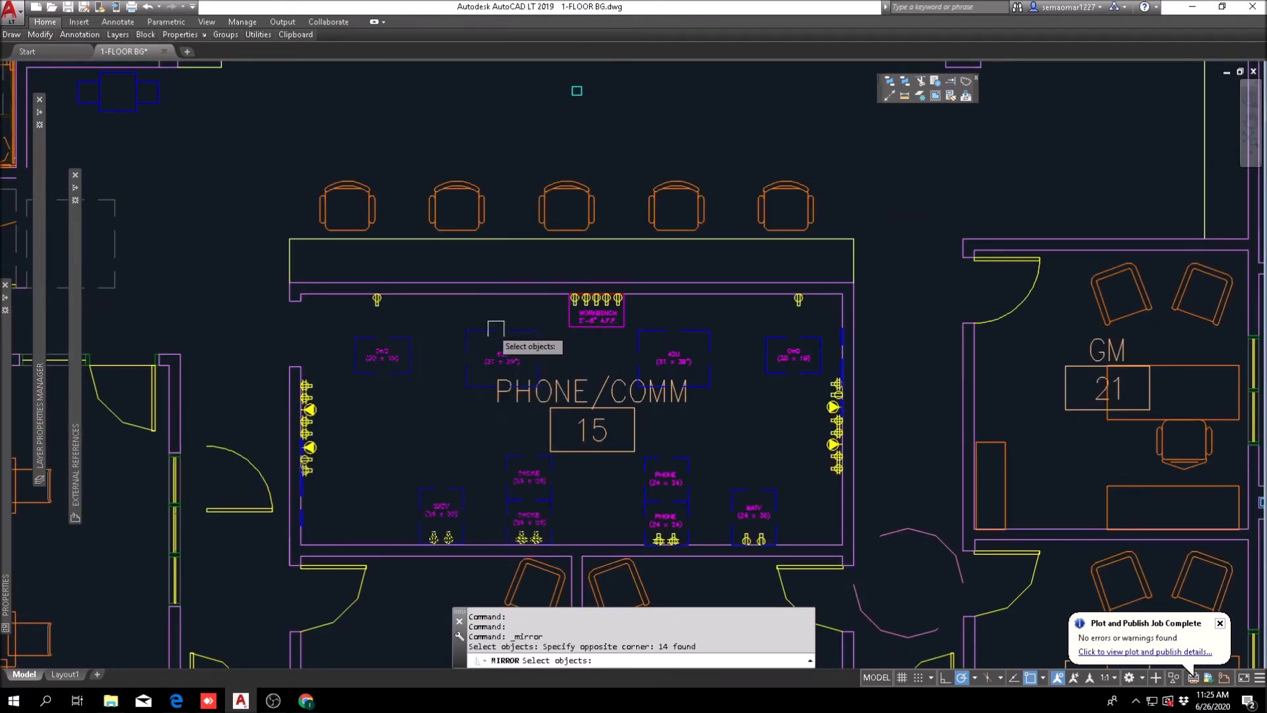
pyautogui.scroll(2, 344, 325)
pyautogui.click(345, 325)
pyautogui.click(497, 254)
pyautogui.scroll(-2, 490, 322)
pyautogui.moveTo(726, 478); pyautogui.dragTo(534, 444, button='middle')
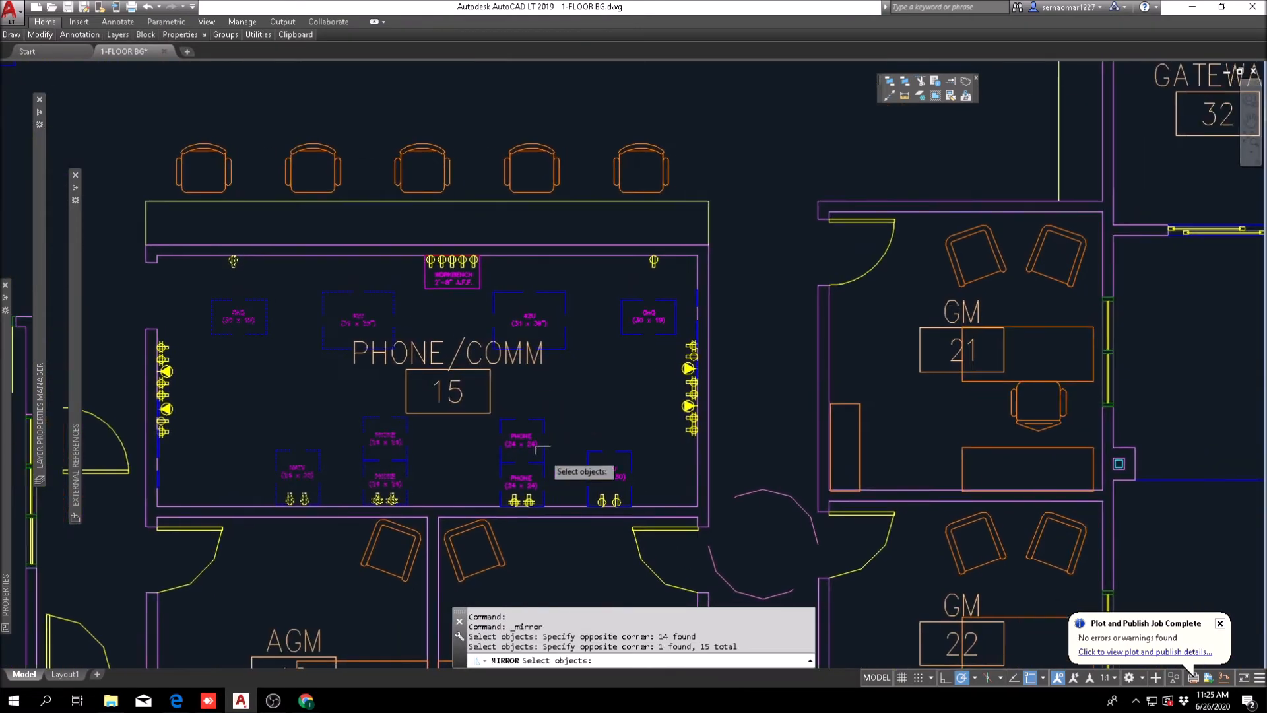
pyautogui.scroll(4, 519, 490)
pyautogui.scroll(-3, 354, 532)
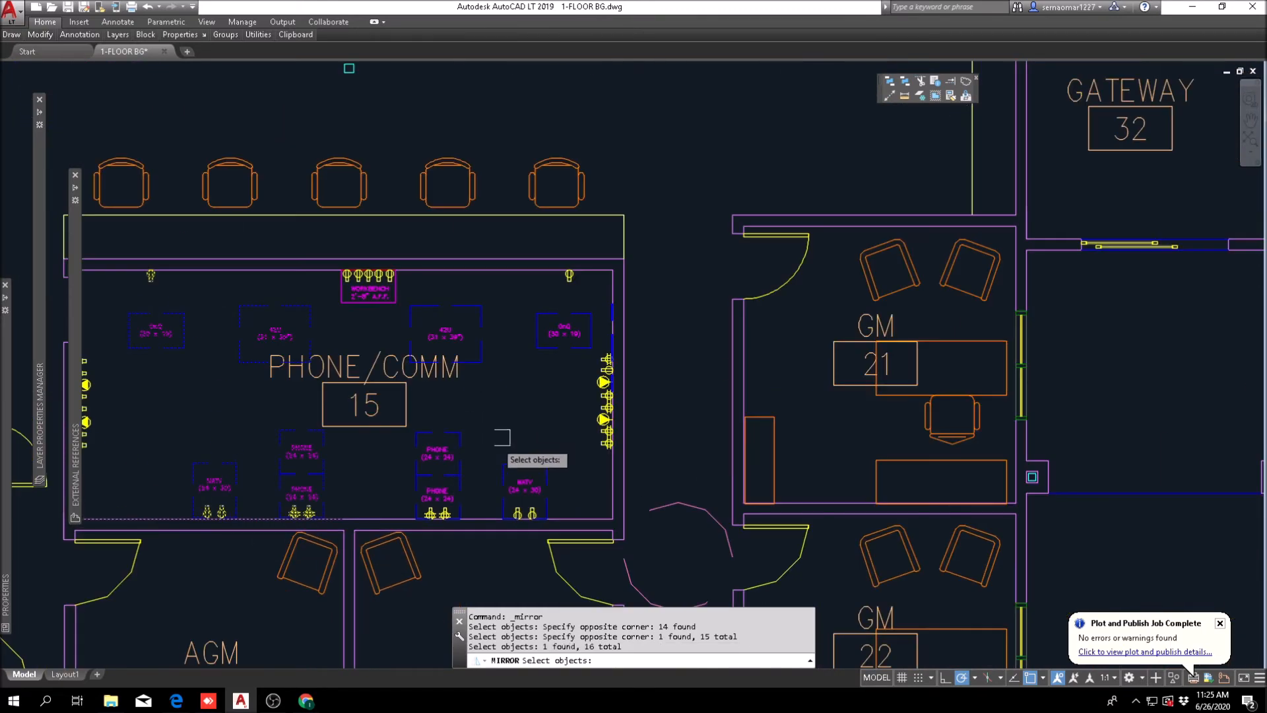
pyautogui.scroll(4, 393, 528)
pyautogui.scroll(-3, 389, 535)
pyautogui.click(878, 238)
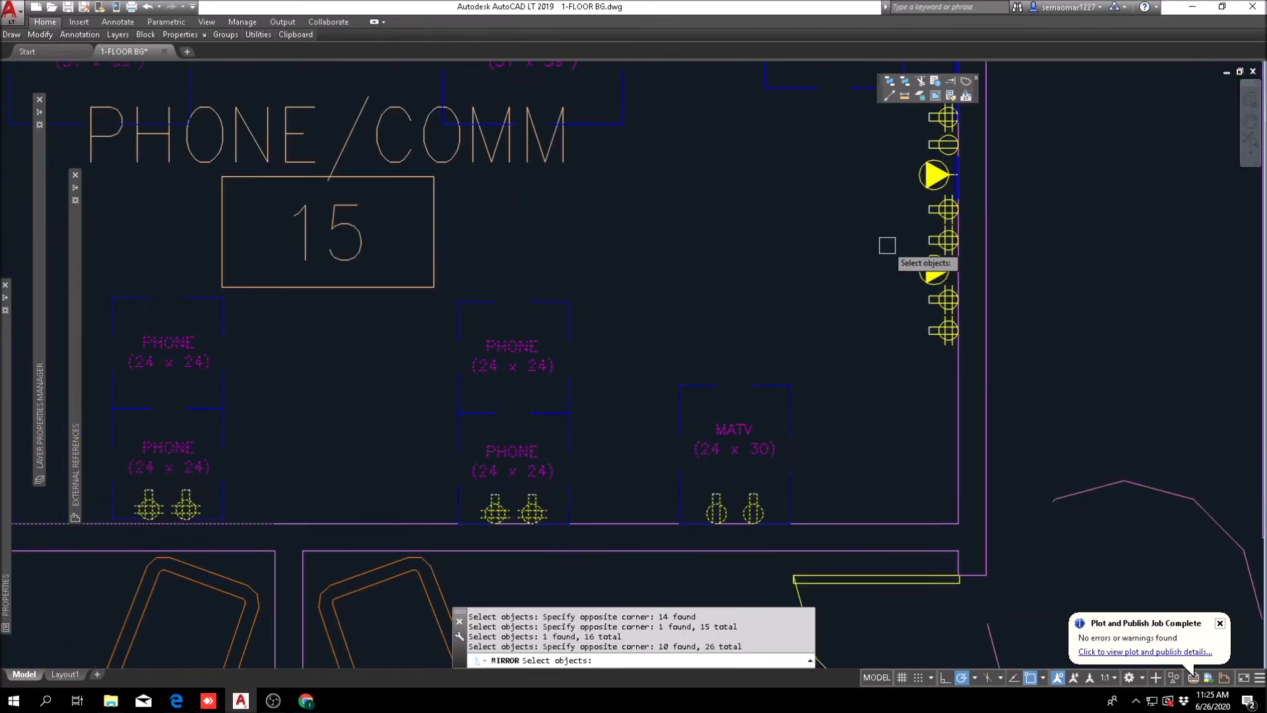
pyautogui.scroll(3, 659, 419)
pyautogui.scroll(-1, 579, 514)
pyautogui.click(559, 553)
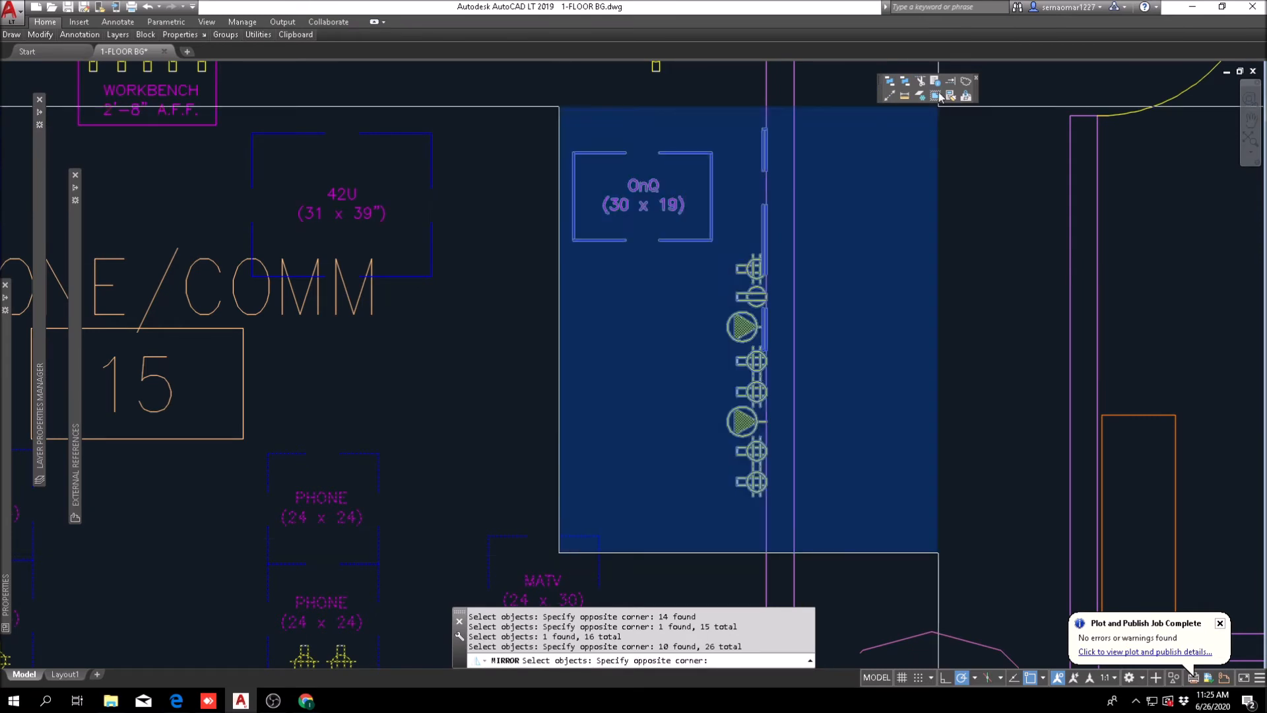
pyautogui.click(825, 98)
pyautogui.scroll(-2, 722, 196)
pyautogui.moveTo(720, 196); pyautogui.dragTo(748, 270, button='middle')
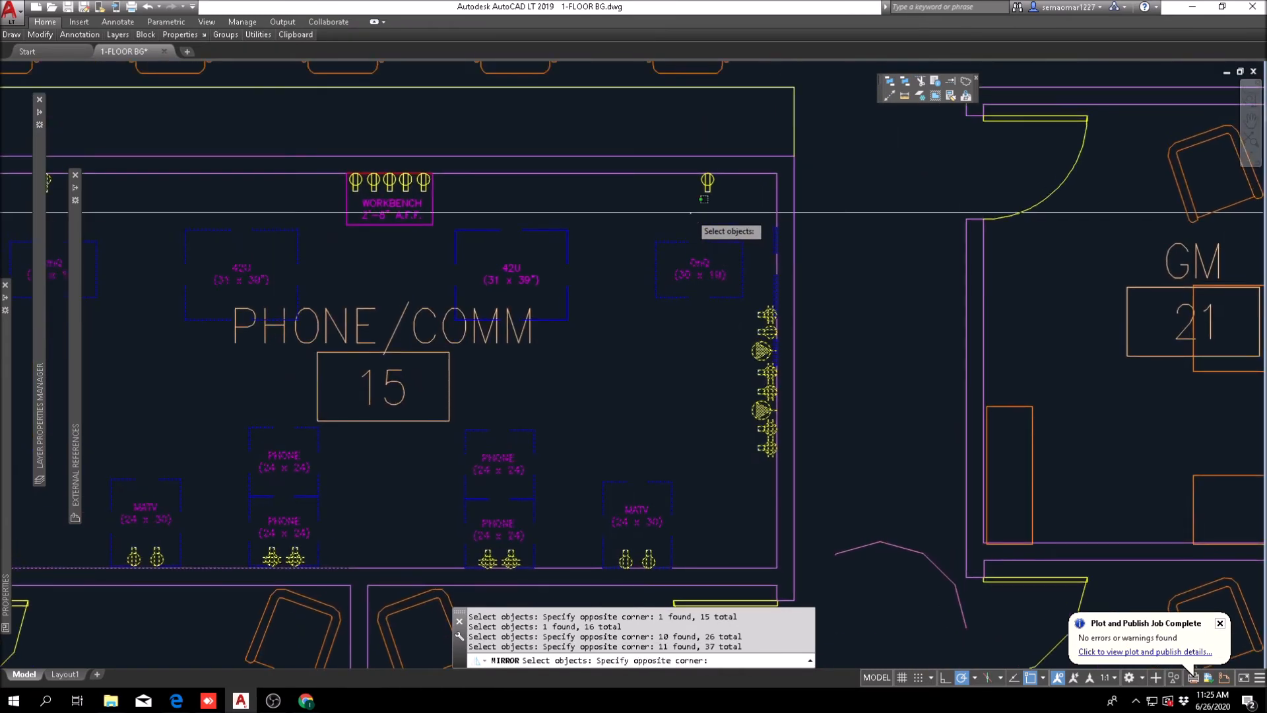
pyautogui.click(691, 213)
pyautogui.scroll(5, 432, 362)
pyautogui.scroll(-5, 499, 362)
pyautogui.click(495, 362)
pyautogui.click(469, 228)
pyautogui.click(546, 192)
pyautogui.scroll(-2, 546, 192)
pyautogui.press('Return')
pyautogui.keyDown('shift'); pyautogui.rightClick(254, 167); pyautogui.keyUp('shift')
pyautogui.click(298, 203)
pyautogui.scroll(5, 172, 188)
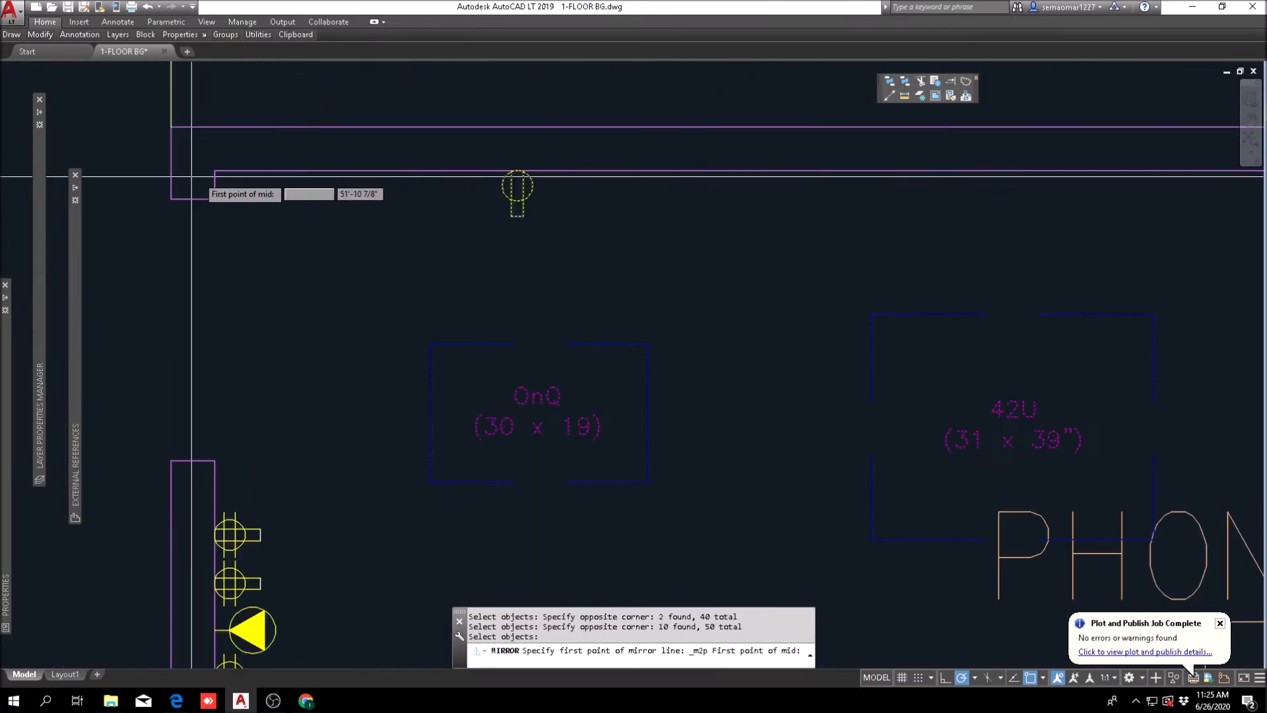
pyautogui.click(183, 184)
pyautogui.scroll(-5, 290, 165)
pyautogui.scroll(5, 278, 372)
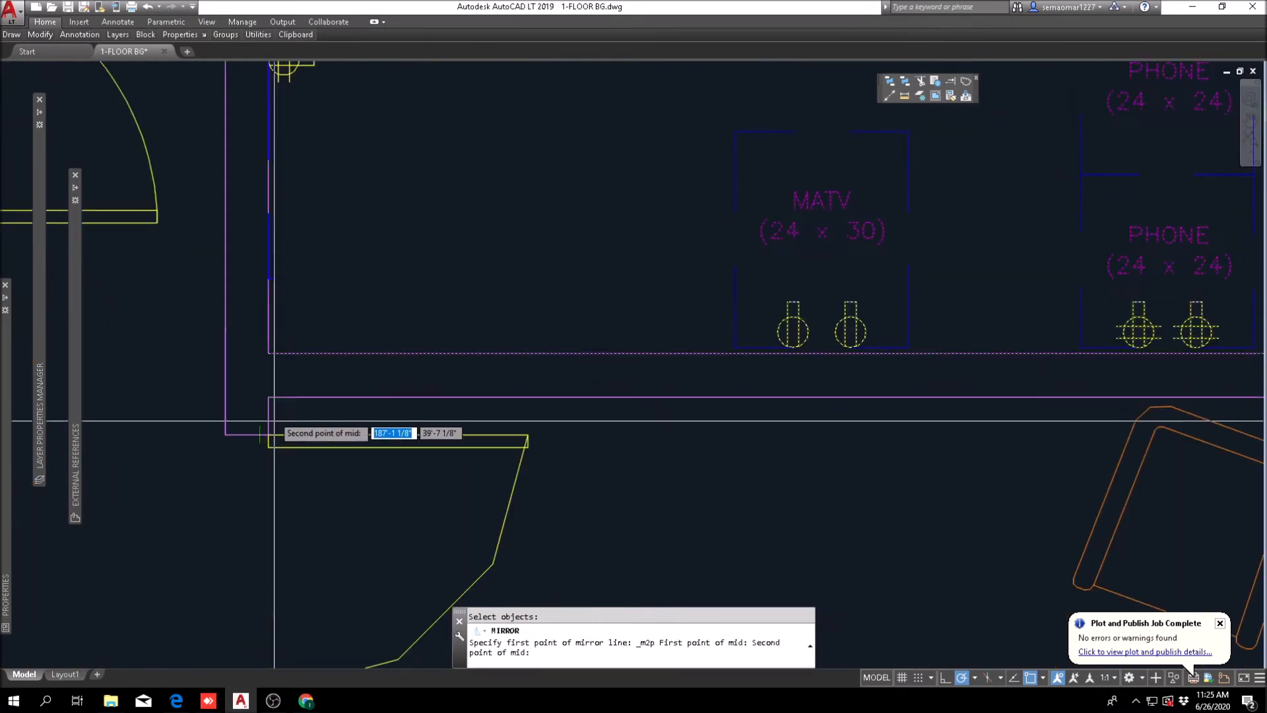
pyautogui.click(269, 359)
pyautogui.scroll(-8, 269, 359)
pyautogui.scroll(4, 351, 290)
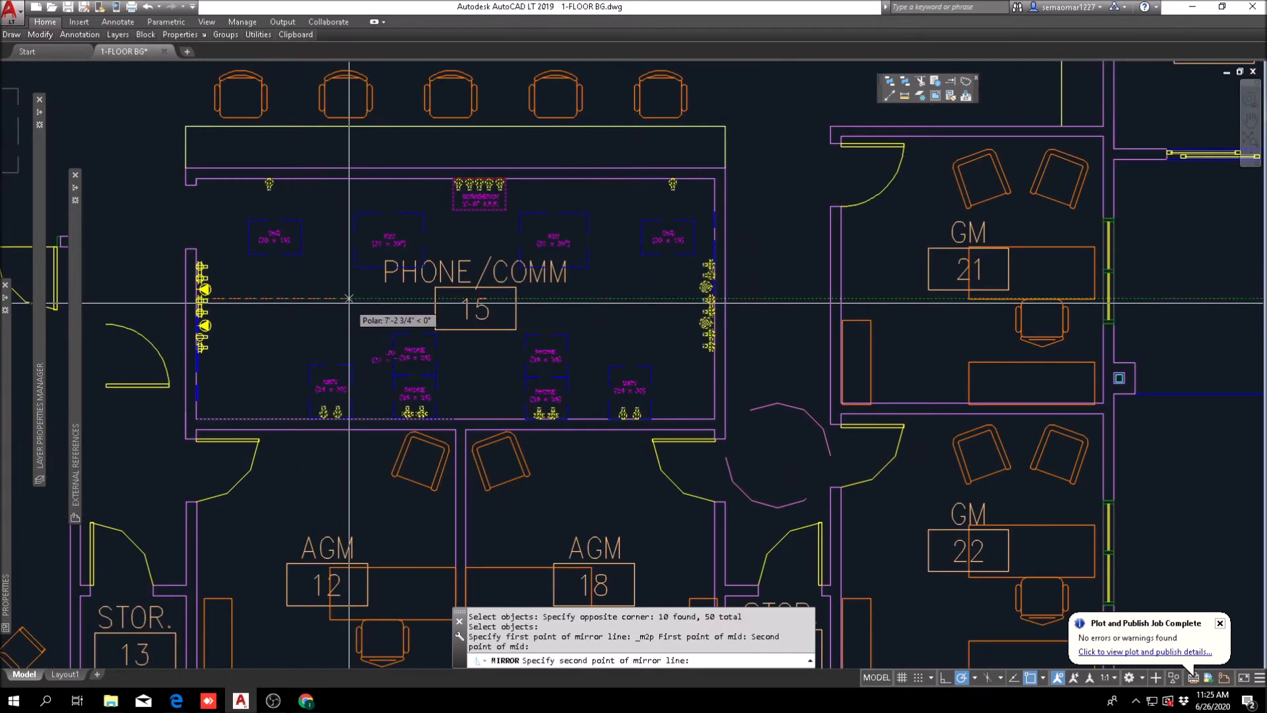
pyautogui.click(363, 302)
pyautogui.write('y')
pyautogui.press('space')
pyautogui.press('Escape')
pyautogui.scroll(-4, 371, 317)
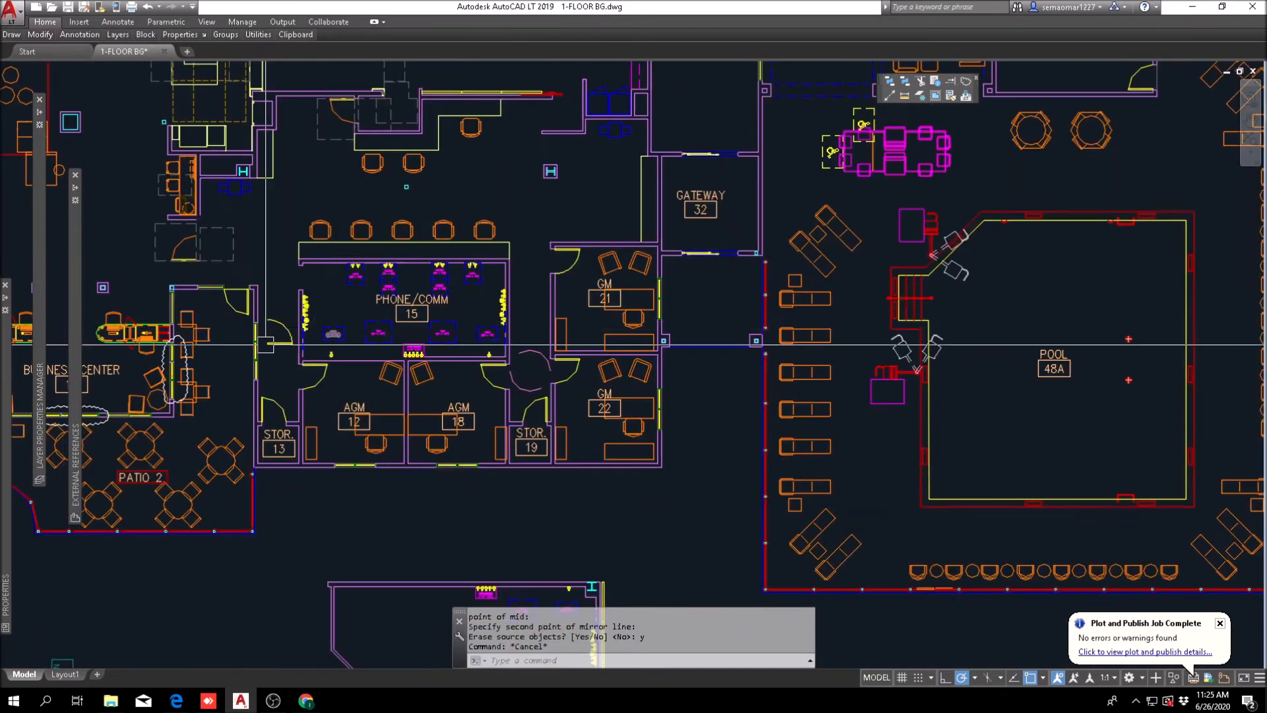
pyautogui.write('m')
pyautogui.press('space')
pyautogui.press('Escape')
pyautogui.press('Escape')
pyautogui.press('Escape')
pyautogui.scroll(2, 266, 338)
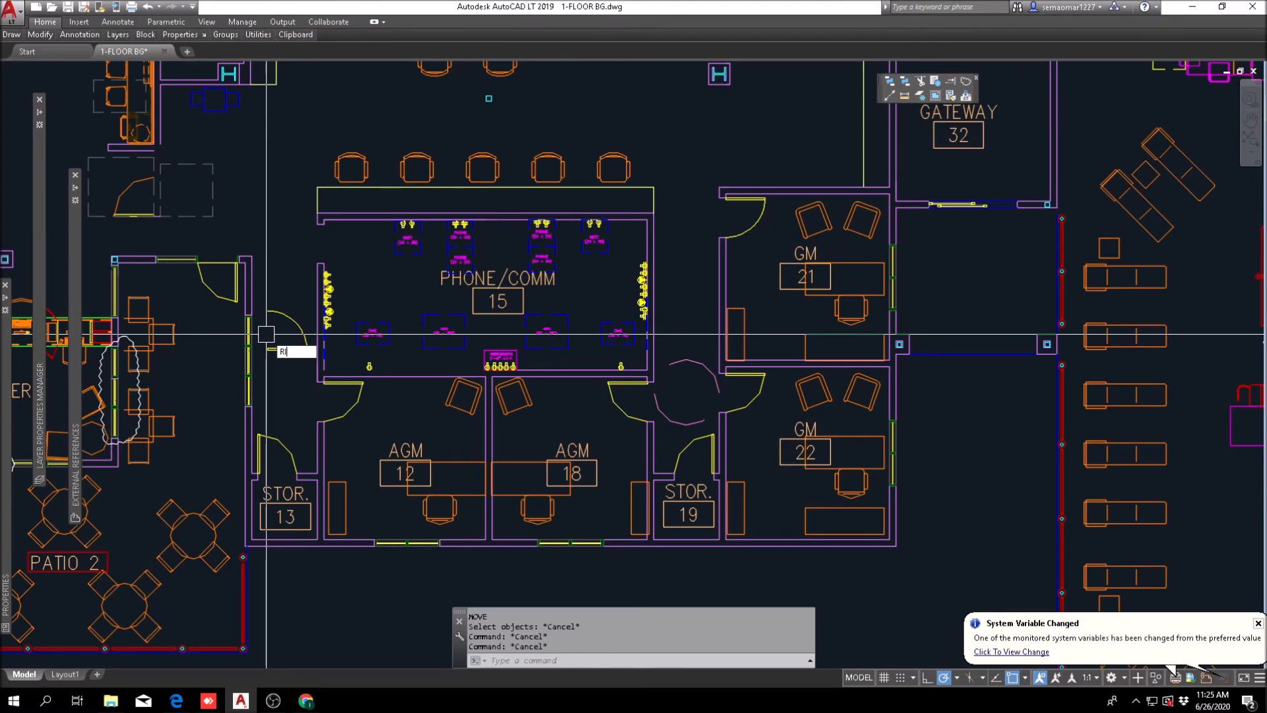
pyautogui.press('Escape')
pyautogui.press('Escape')
pyautogui.scroll(4, 276, 297)
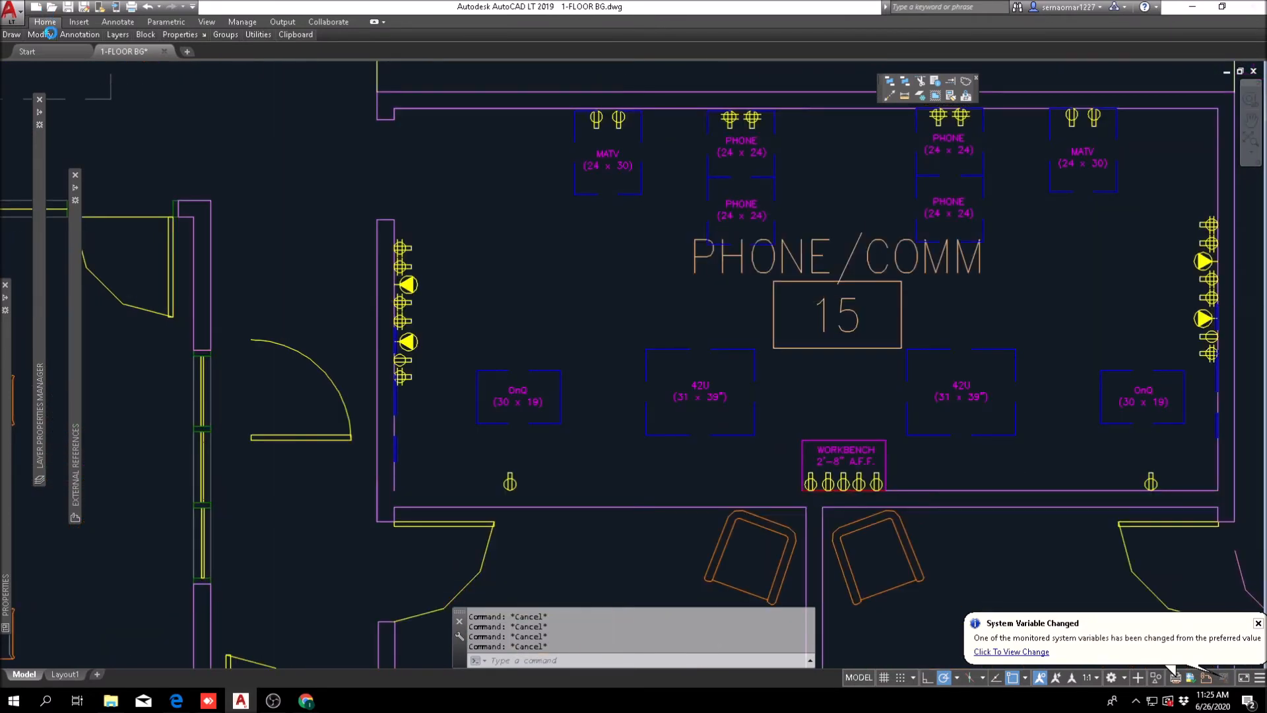
pyautogui.press('Escape')
# Step: Mirror the corridor door about a horizontal line to flip its swing, erasing the source door
pyautogui.moveTo(48, 36)
pyautogui.click(98, 67)
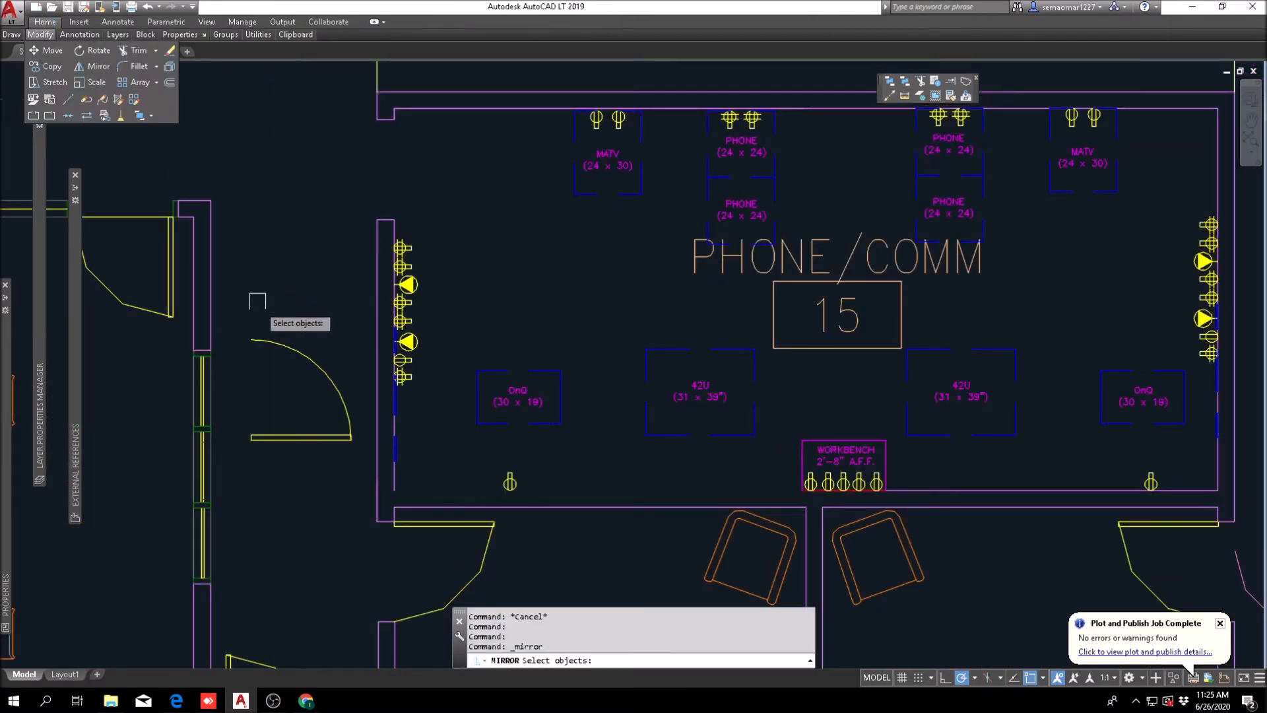
pyautogui.click(298, 346)
pyautogui.press('Return')
pyautogui.click(292, 252)
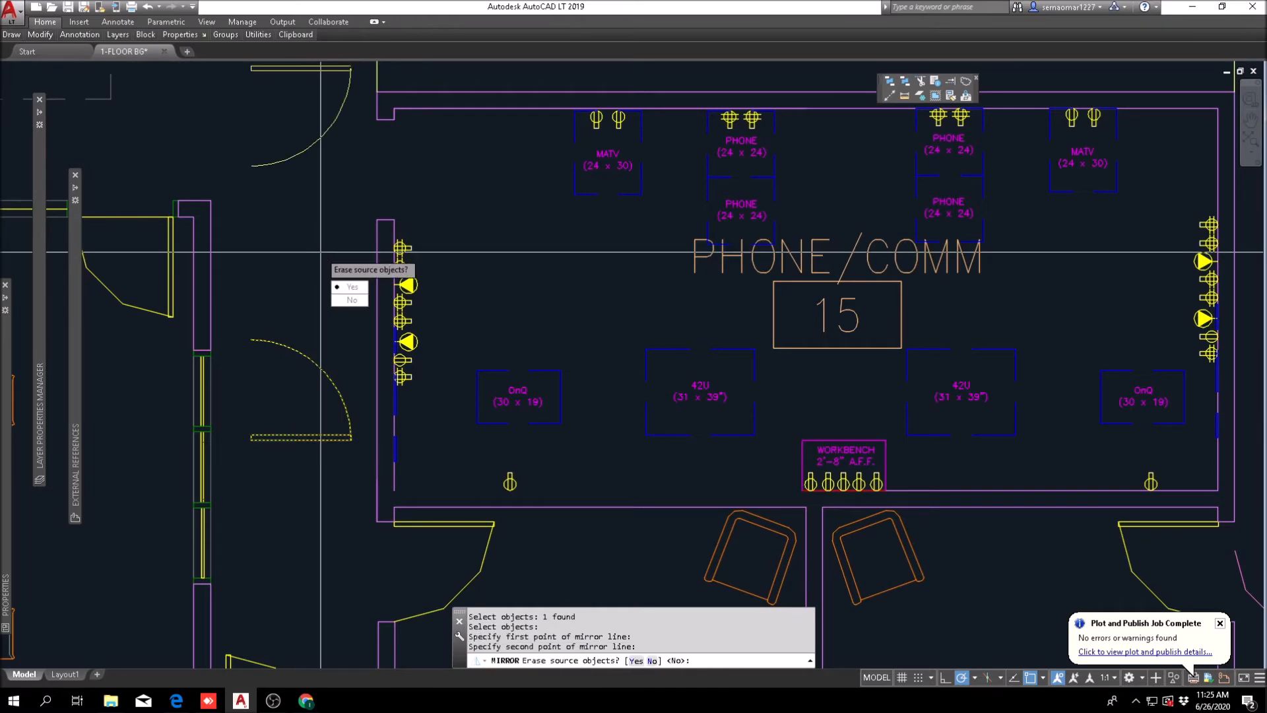
pyautogui.write('y')
pyautogui.press('Return')
# Step: Move the flipped door into the new Phone/Comm opening so it swings into the room
pyautogui.write('m')
pyautogui.press('Return')
pyautogui.scroll(-5, 604, 386)
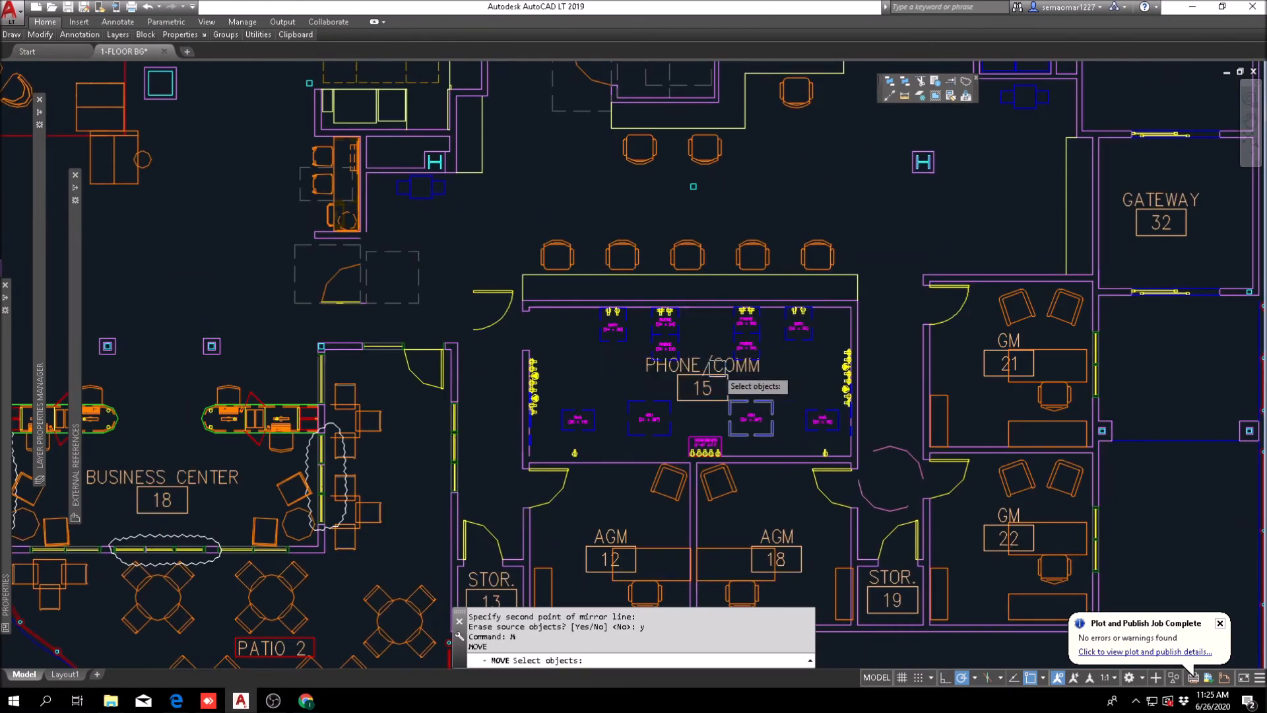
pyautogui.scroll(4, 718, 371)
pyautogui.click(201, 147)
pyautogui.click(108, 186)
pyautogui.press('Return')
pyautogui.click(128, 187)
pyautogui.scroll(4, 305, 282)
pyautogui.press('Escape')
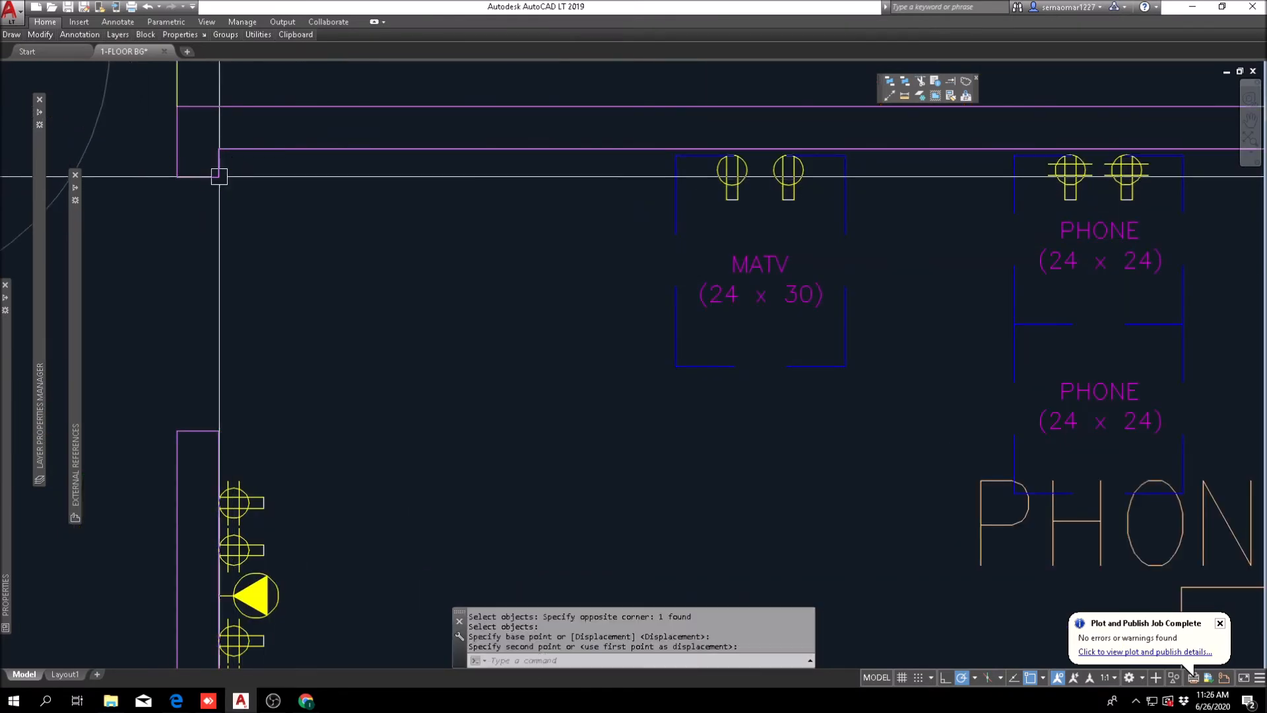
# Step: Review the reworked Phone/Comm room layout against the surrounding front desk, AGM and GM offices, storage rooms and business center
pyautogui.scroll(-5, 449, 313)
pyautogui.moveTo(355, 293); pyautogui.dragTo(358, 247, button='middle')
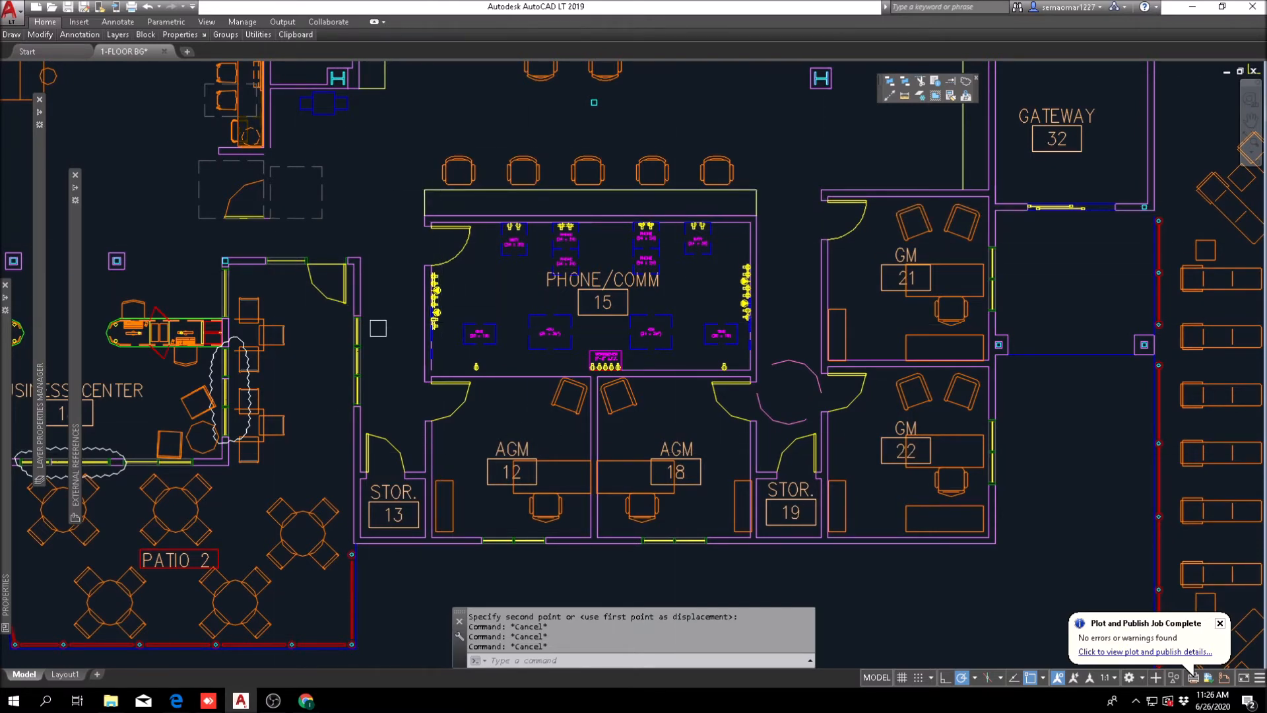
pyautogui.scroll(-3, 476, 290)
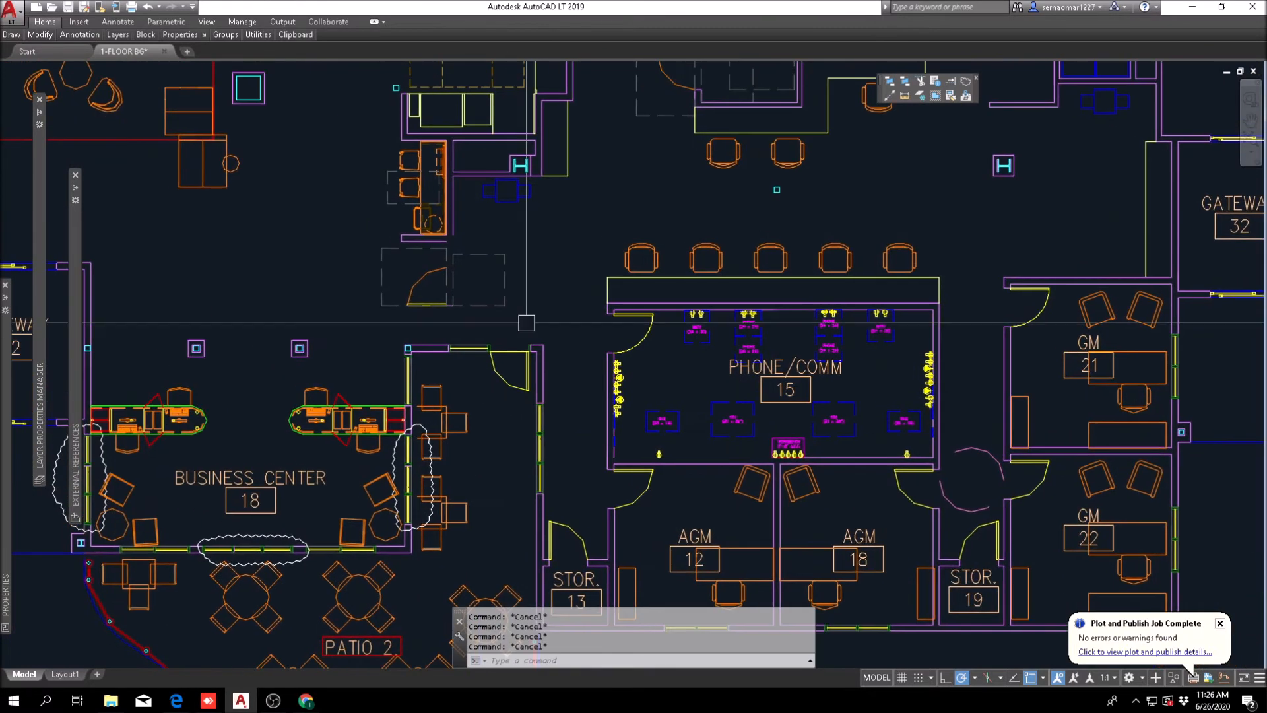
pyautogui.moveTo(476, 291)
pyautogui.mouseDown(button='middle')
pyautogui.moveTo(428, 300)
pyautogui.moveTo(479, 370)
pyautogui.mouseUp(button='middle')
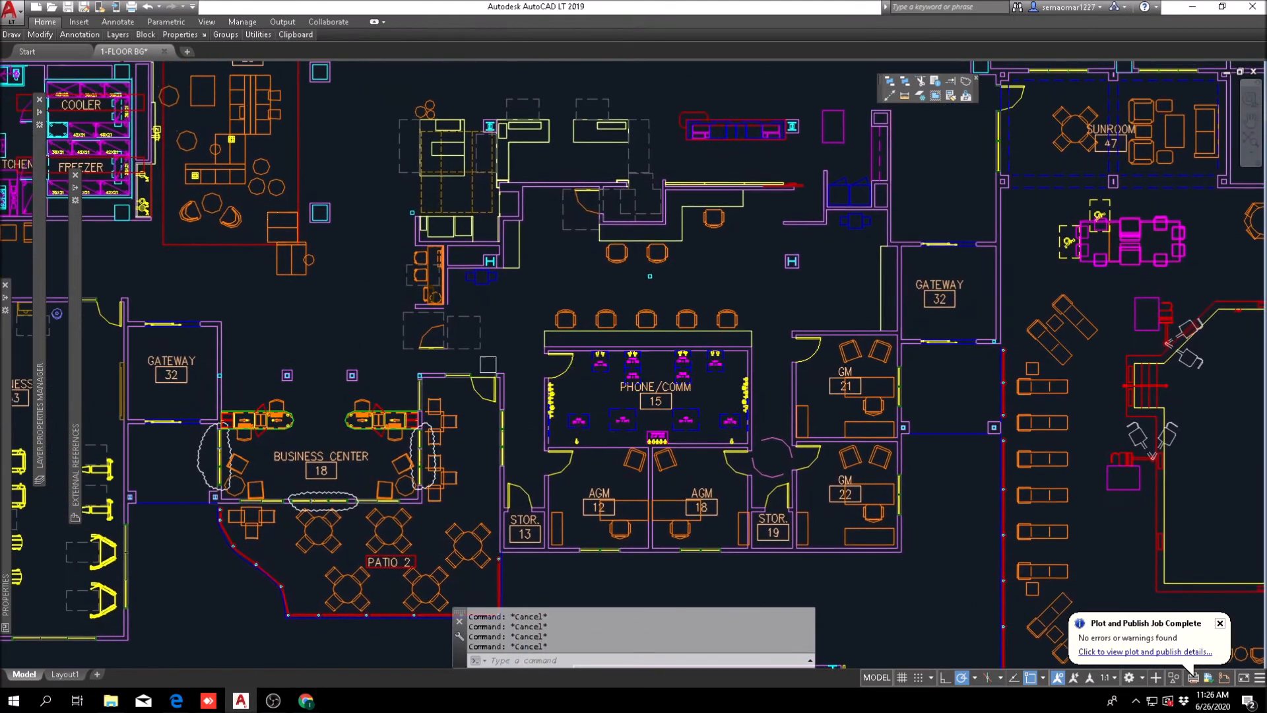
pyautogui.moveTo(545, 418); pyautogui.dragTo(430, 373, button='middle')
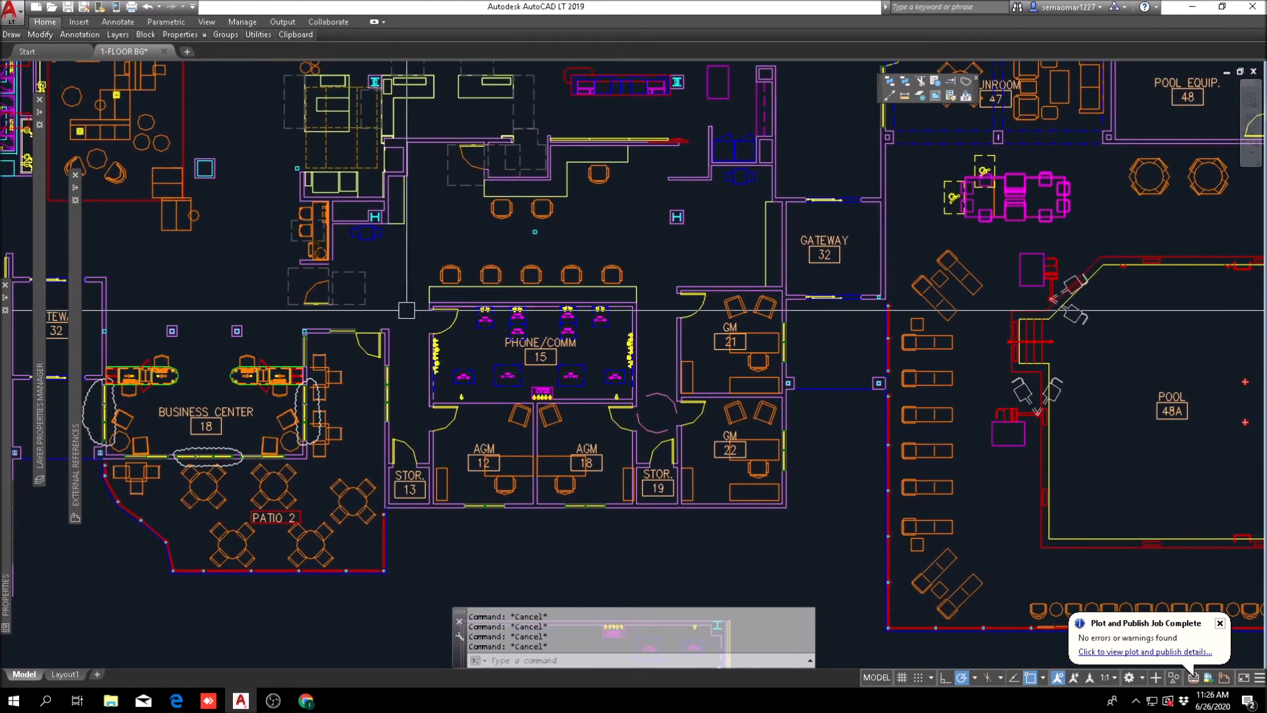
pyautogui.scroll(2, 521, 441)
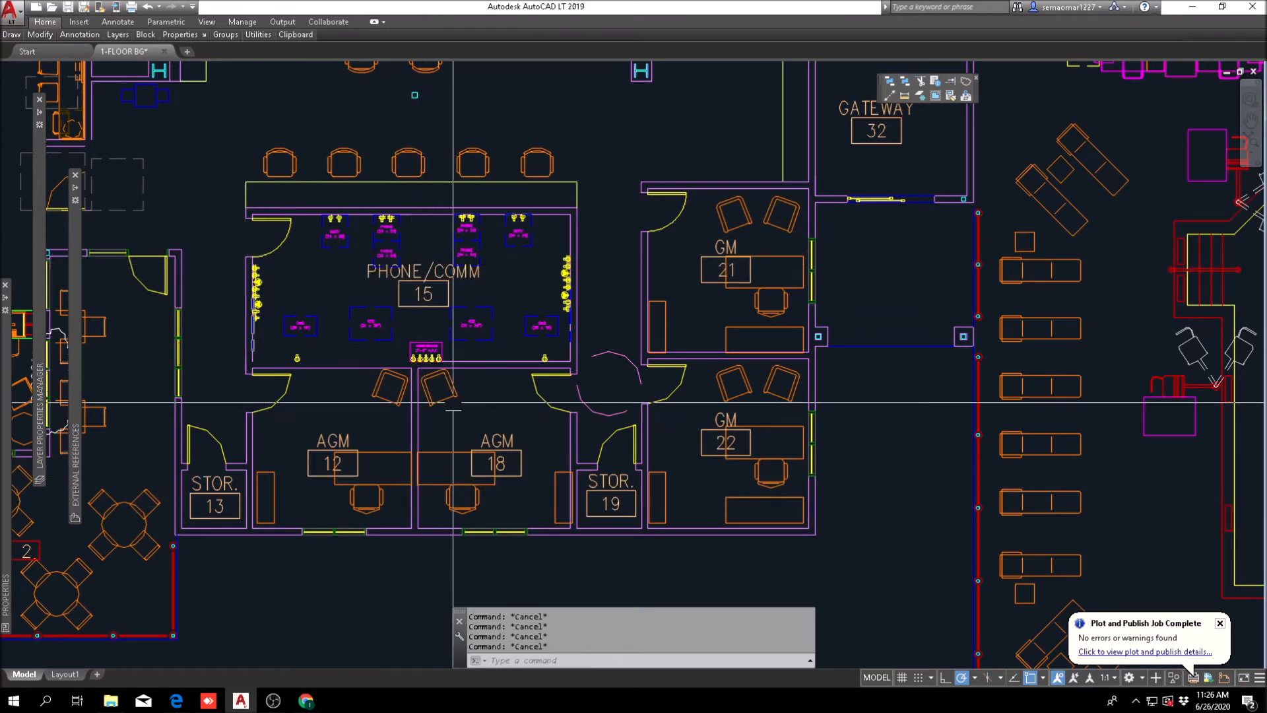
pyautogui.scroll(-4, 456, 342)
pyautogui.moveTo(461, 326); pyautogui.dragTo(466, 371, button='middle')
pyautogui.scroll(6, 452, 371)
pyautogui.scroll(-4, 432, 380)
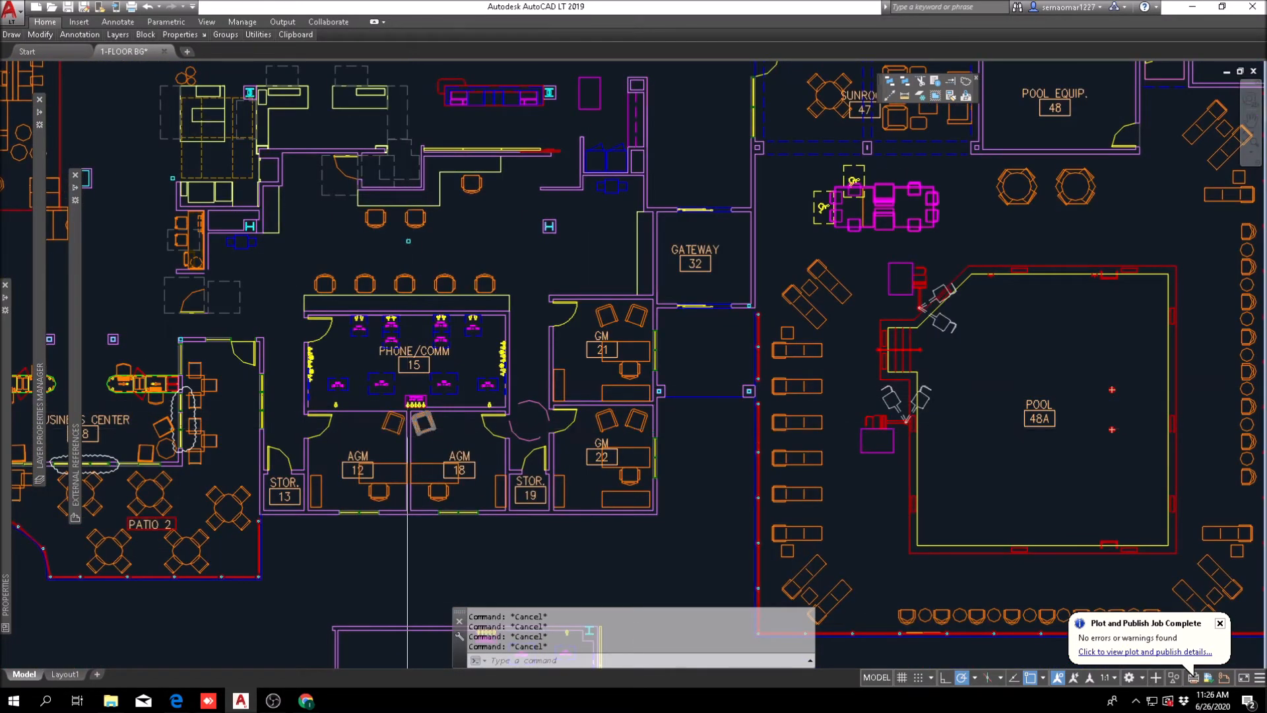
pyautogui.scroll(3, 452, 406)
pyautogui.scroll(-3, 454, 404)
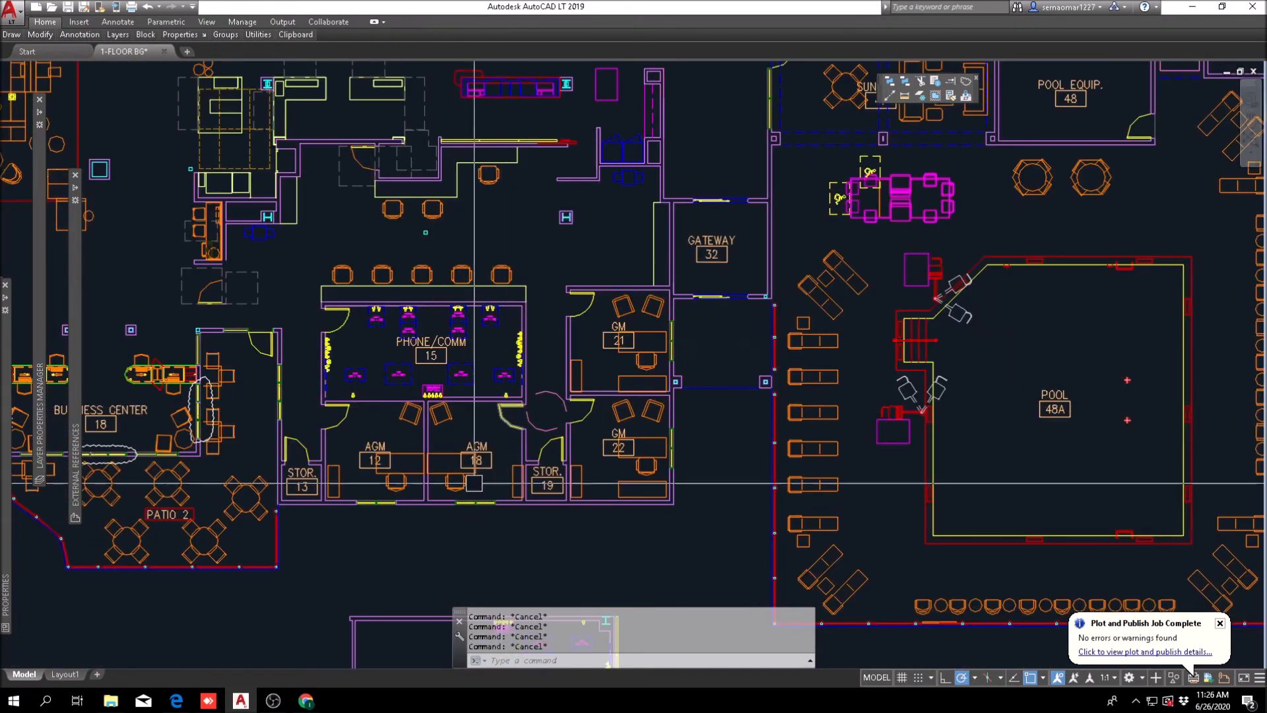
pyautogui.moveTo(411, 346); pyautogui.dragTo(413, 396, button='middle')
pyautogui.scroll(2, 412, 396)
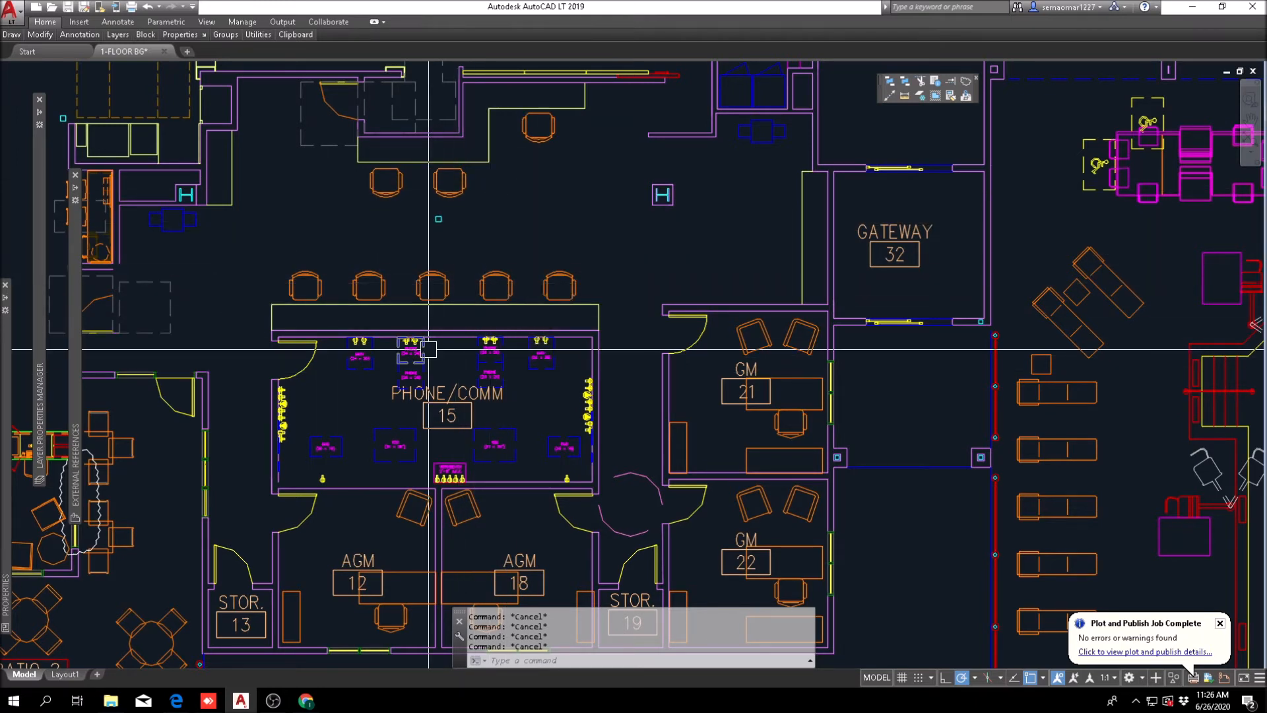
# Step: Review the Phone/Comm room, AGM, GM and storage layout together with the partial room plan drawn below the building
pyautogui.moveTo(295, 373); pyautogui.dragTo(396, 277, button='middle')
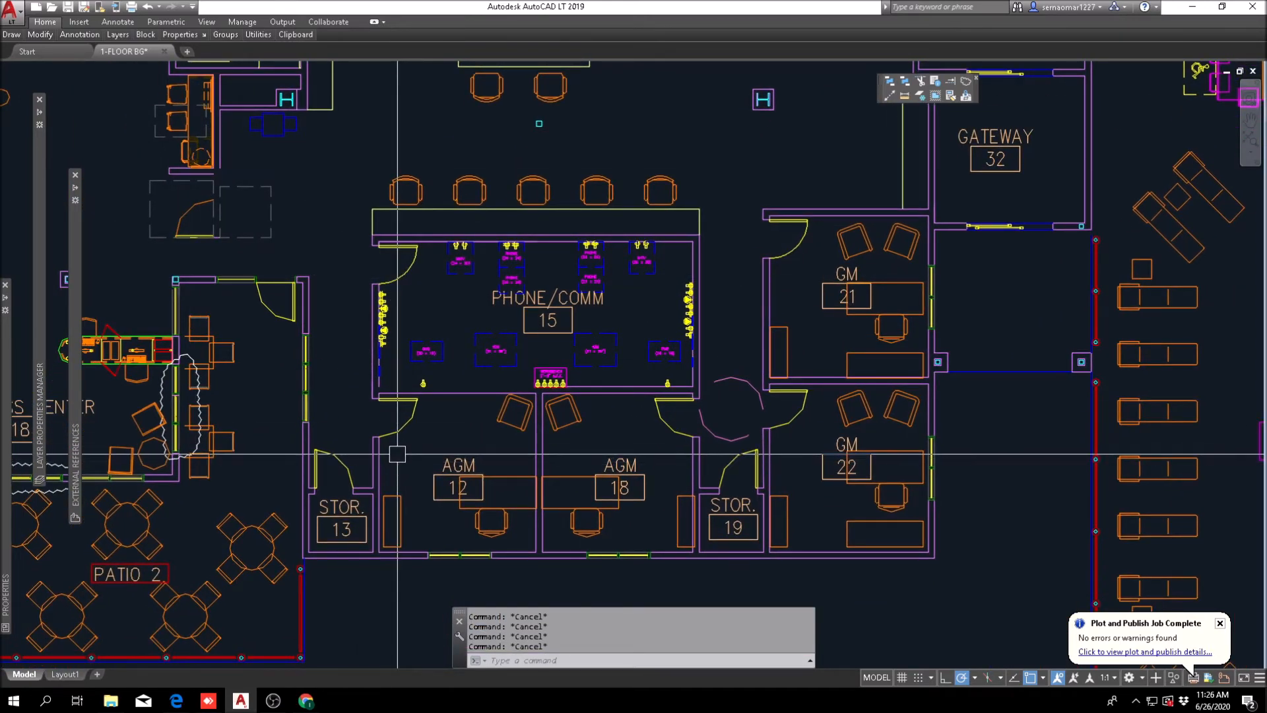
pyautogui.moveTo(397, 454); pyautogui.dragTo(328, 462, button='middle')
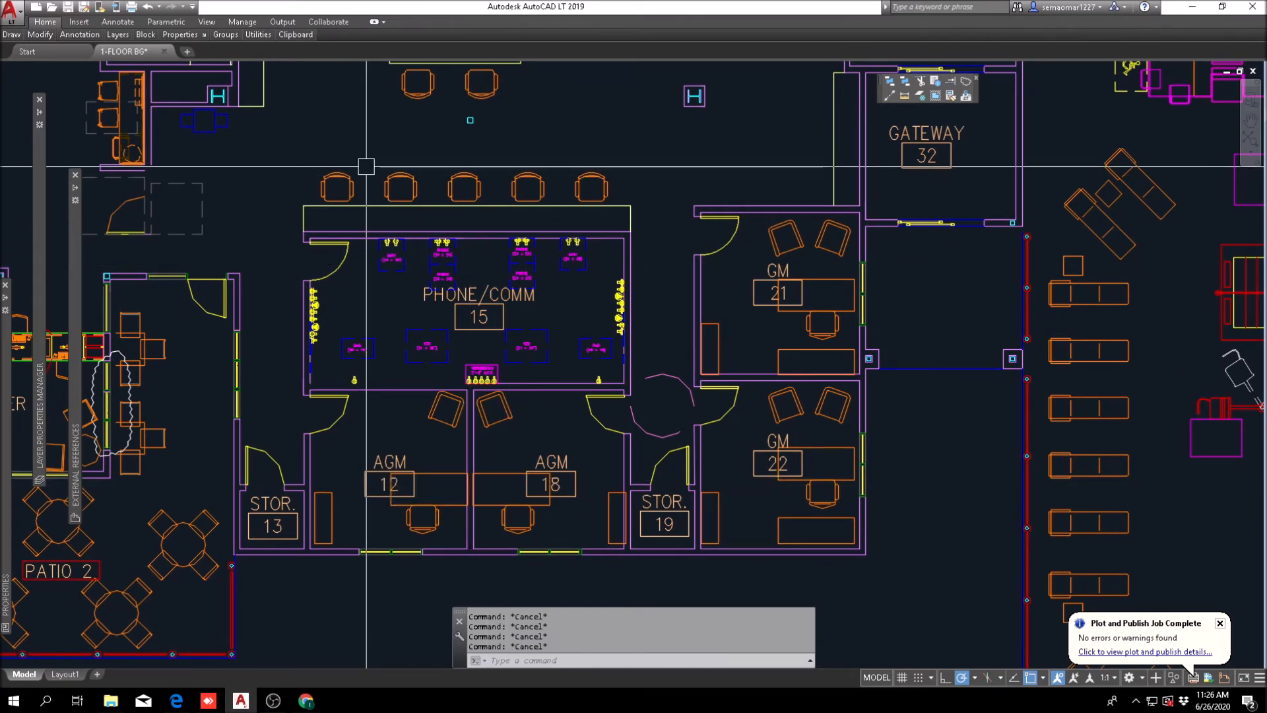
pyautogui.scroll(-3, 462, 277)
pyautogui.scroll(3, 511, 328)
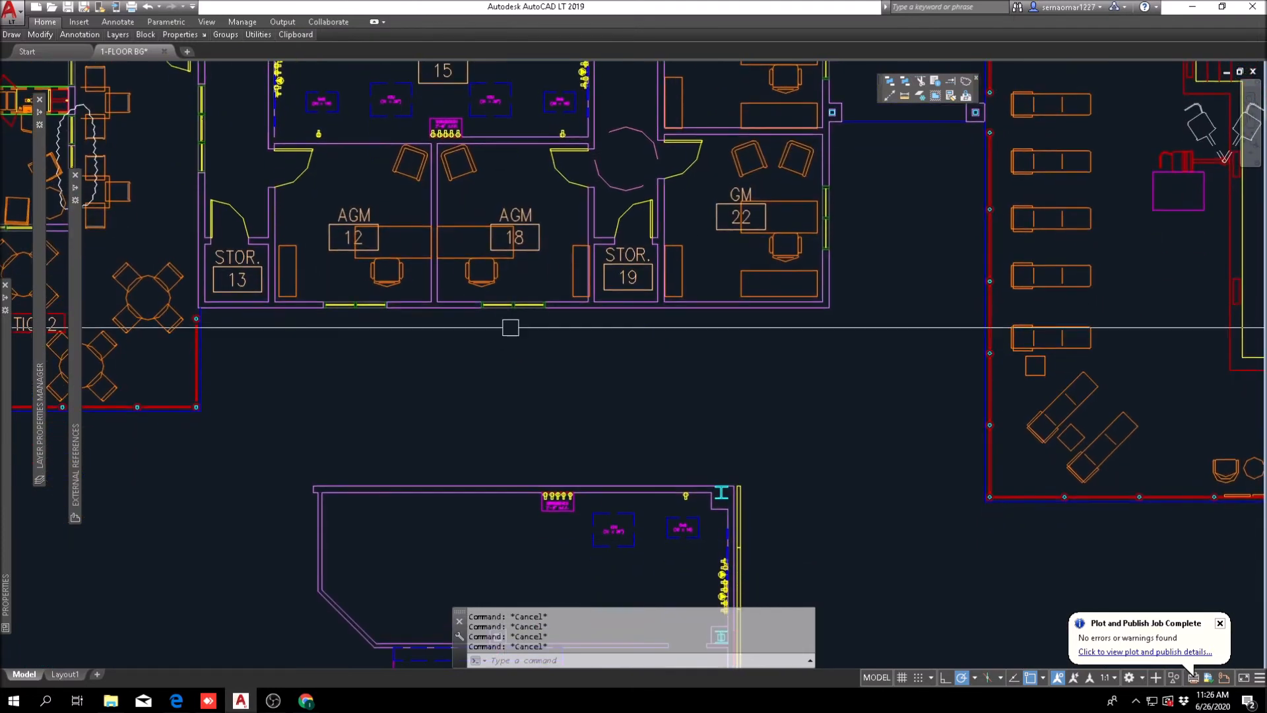
pyautogui.scroll(-3, 510, 327)
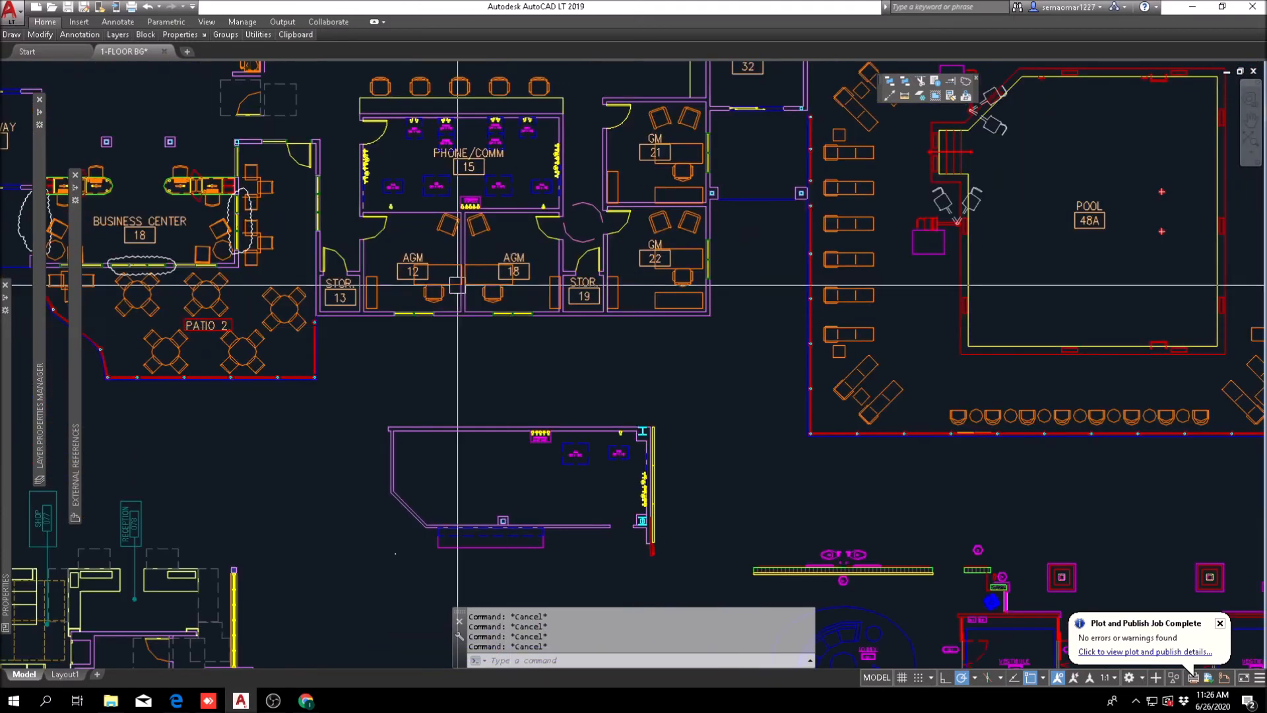
pyautogui.scroll(-2, 415, 328)
pyautogui.scroll(4, 414, 328)
pyautogui.moveTo(532, 321); pyautogui.dragTo(500, 454, button='middle')
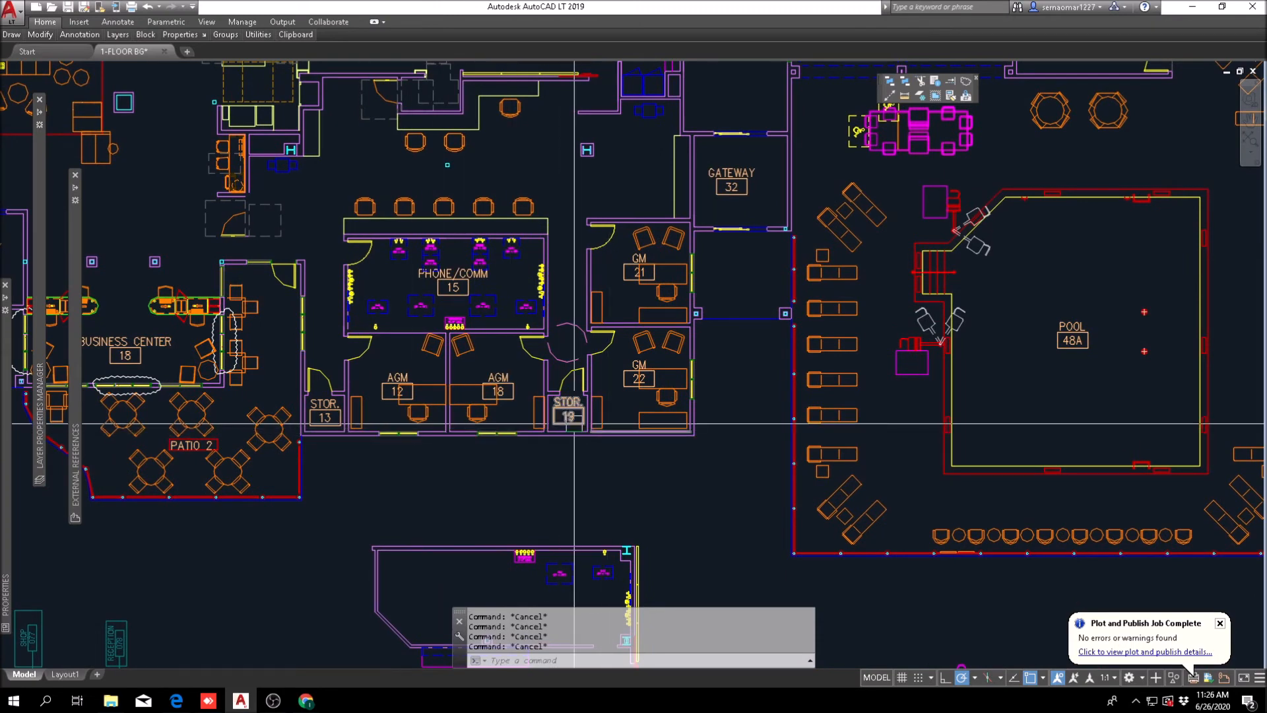
pyautogui.scroll(2, 392, 452)
pyautogui.scroll(2, 393, 453)
pyautogui.scroll(-2, 439, 472)
pyautogui.moveTo(491, 482); pyautogui.dragTo(497, 362, button='middle')
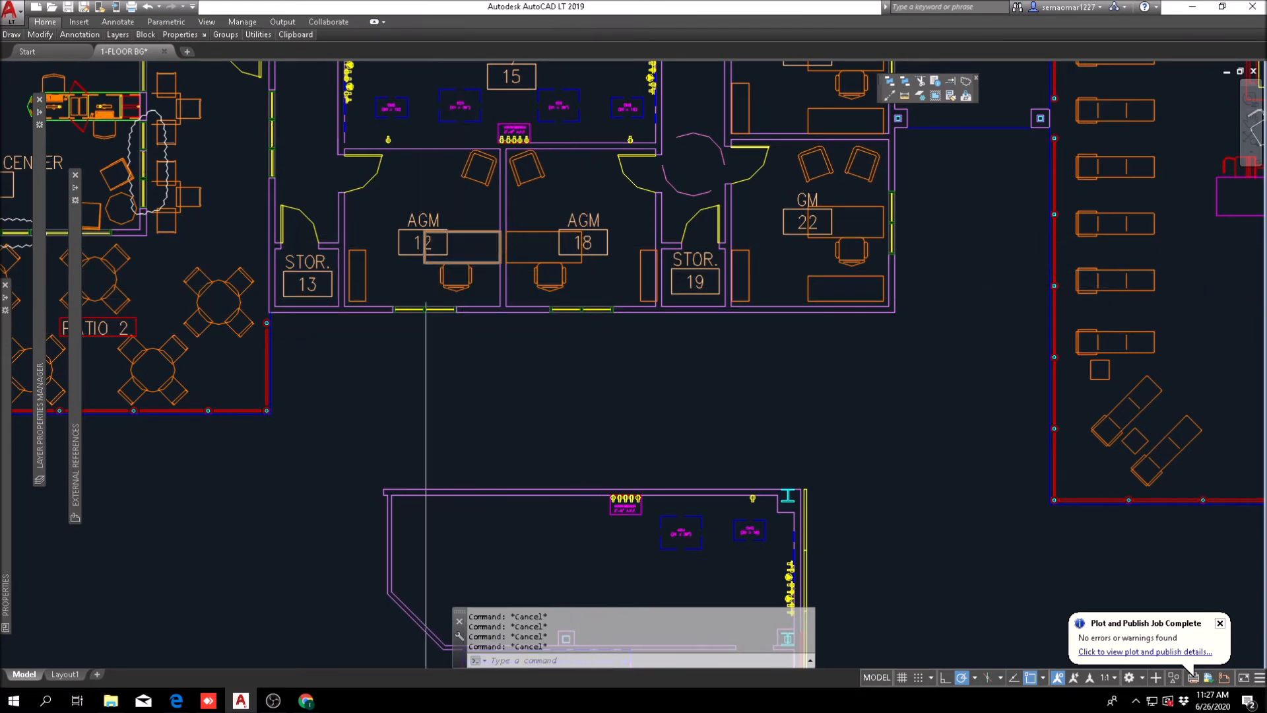
pyautogui.moveTo(506, 352); pyautogui.dragTo(504, 402, button='middle')
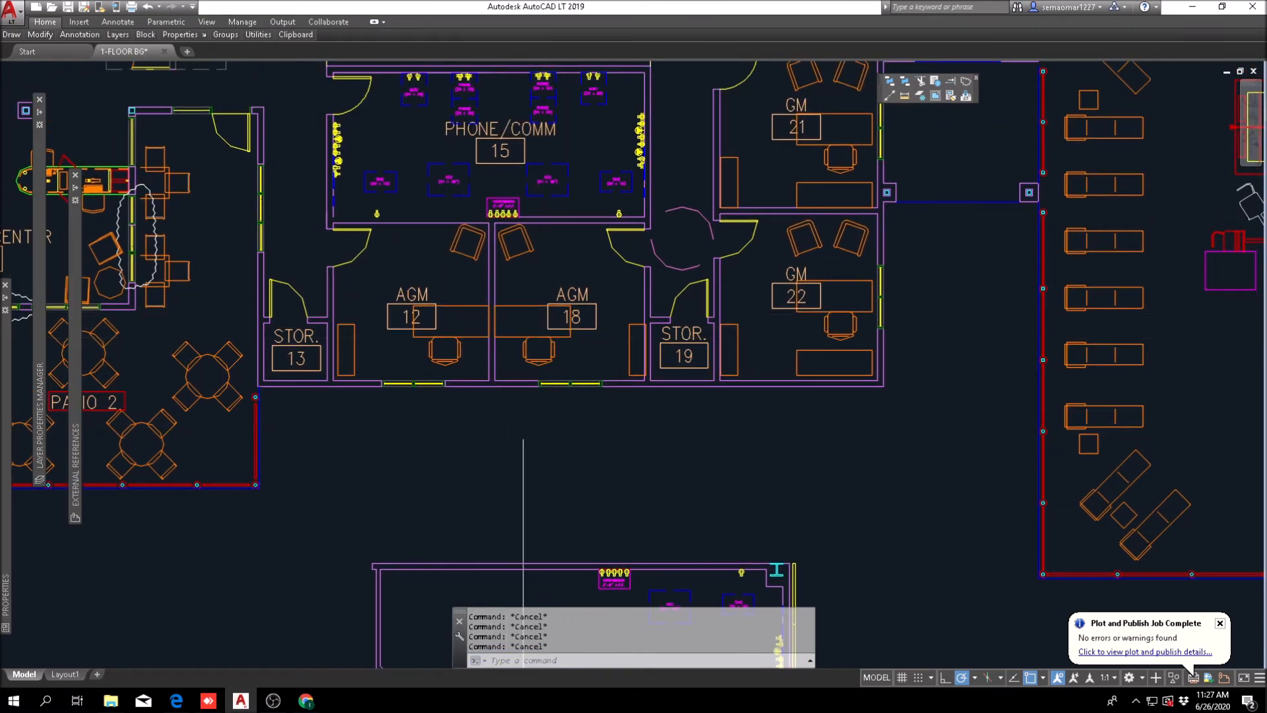
pyautogui.scroll(-6, 524, 437)
pyautogui.scroll(4, 470, 356)
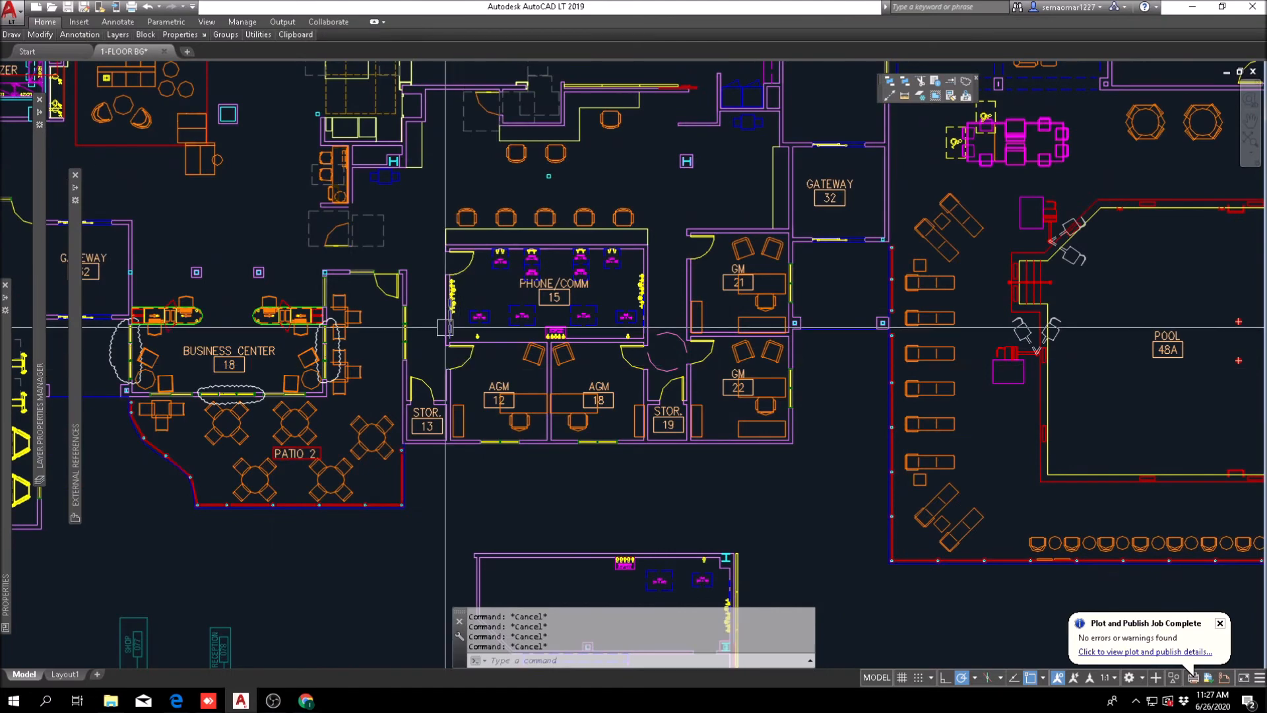
# Step: Examine the business center, its workstations and surroundings in relation to the relocated lobby computer desk and Phone/Comm block
pyautogui.moveTo(360, 273); pyautogui.dragTo(450, 363, button='middle')
pyautogui.scroll(2, 528, 347)
pyautogui.scroll(-2, 528, 343)
pyautogui.scroll(2, 423, 310)
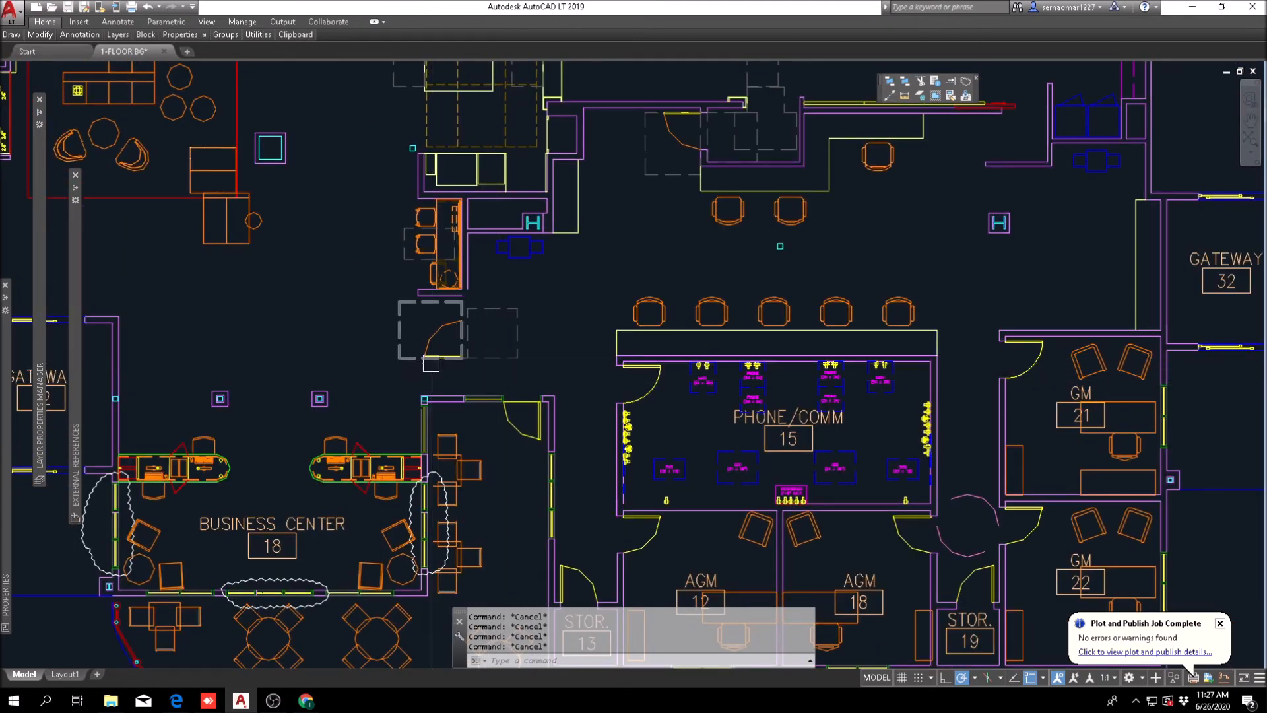
pyautogui.scroll(-2, 476, 360)
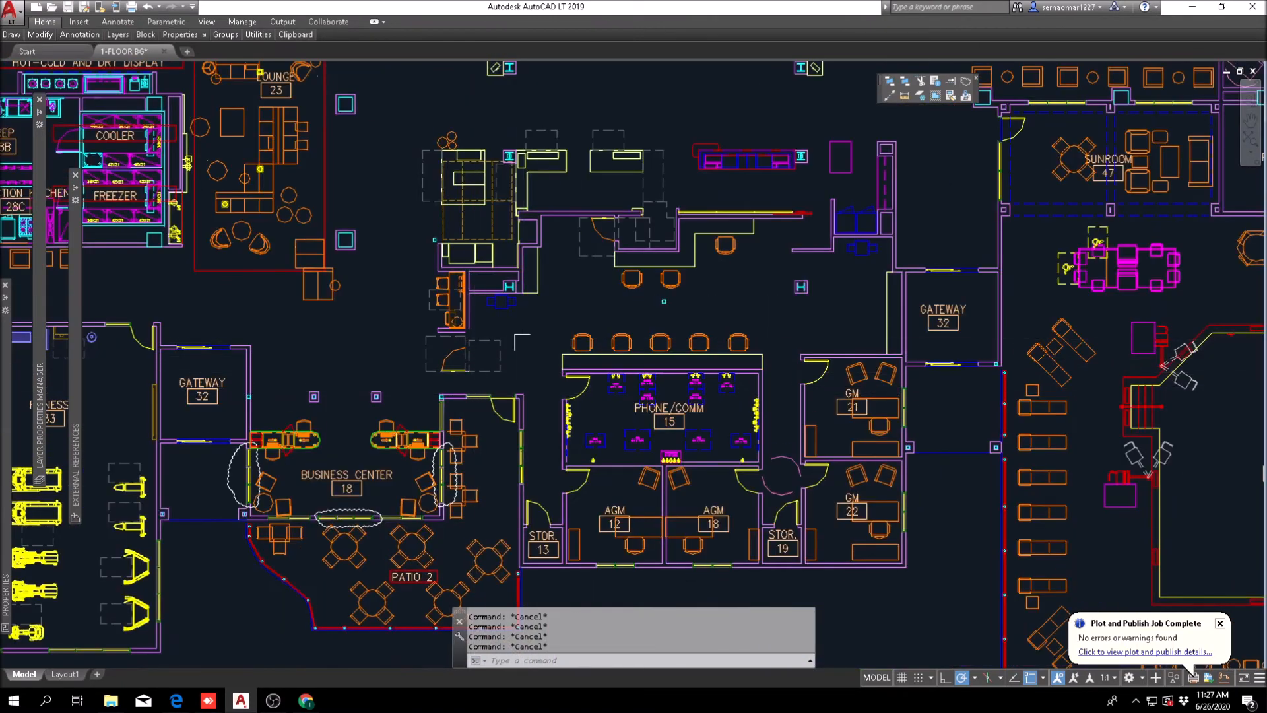
pyautogui.scroll(3, 522, 341)
pyautogui.scroll(-2, 568, 257)
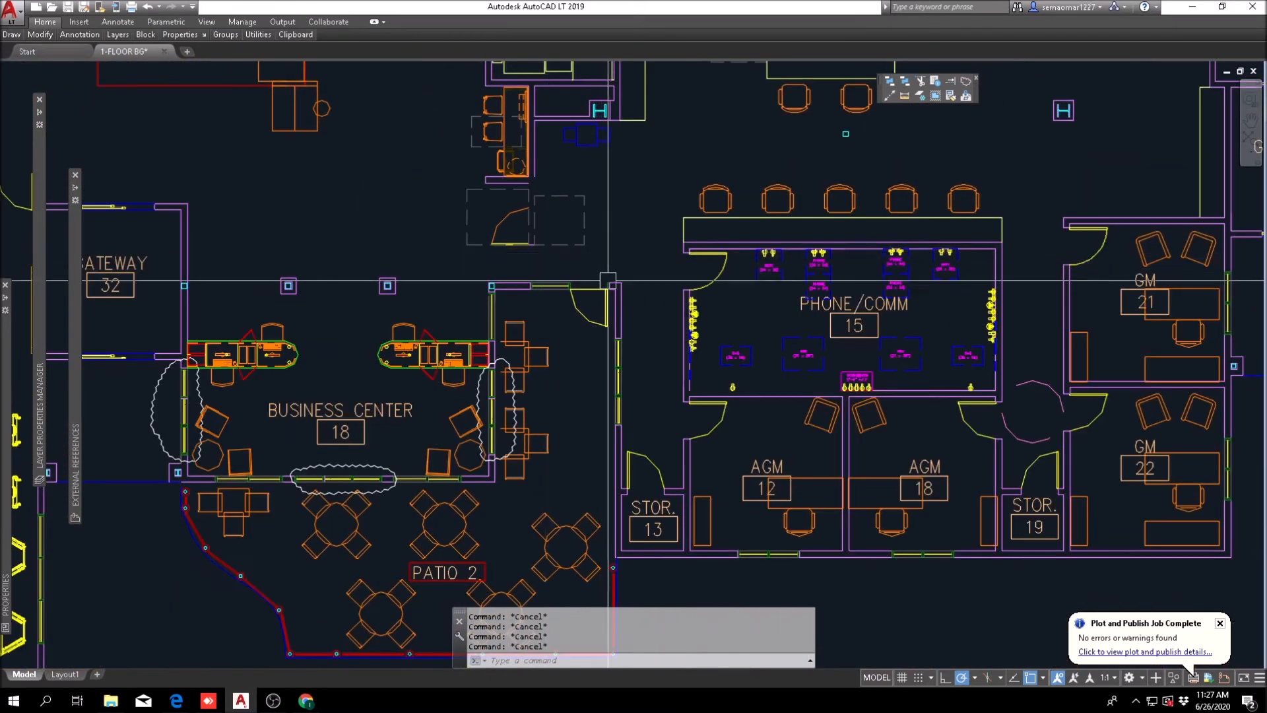
pyautogui.scroll(-2, 555, 357)
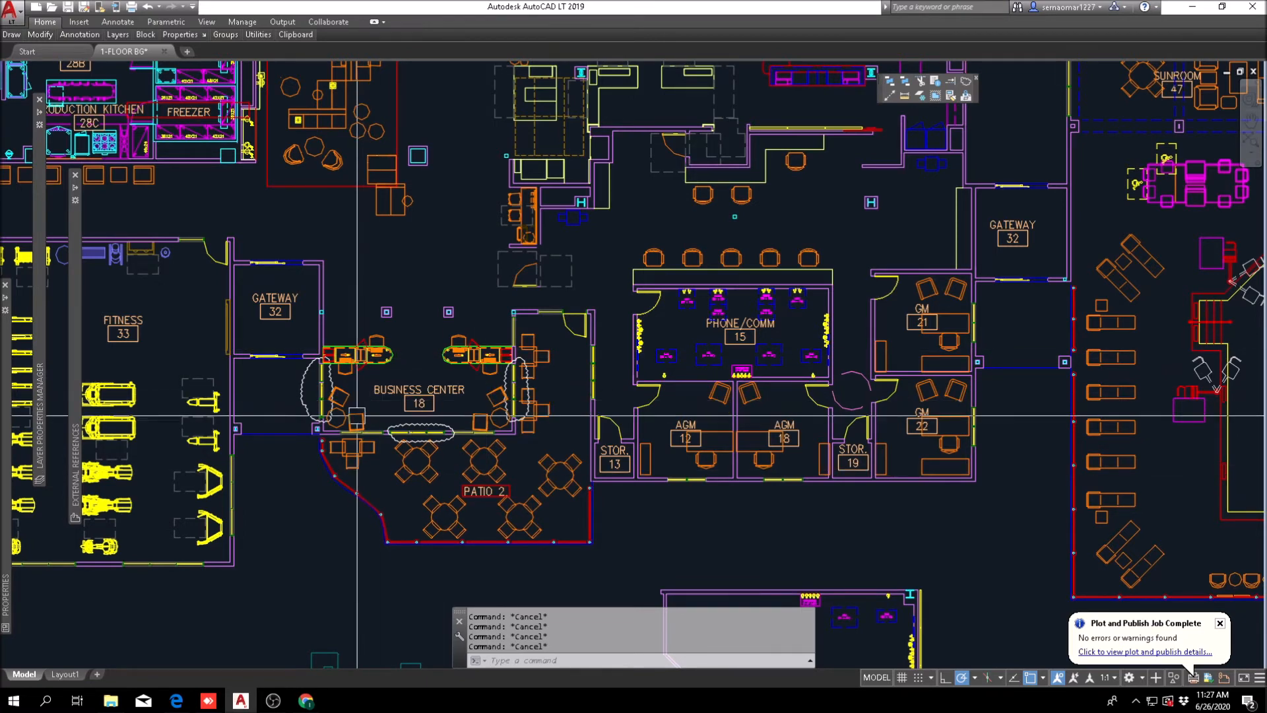
# Step: Erase the east computer workstation and its chairs from the business center
pyautogui.scroll(-1, 473, 383)
pyautogui.scroll(3, 482, 356)
pyautogui.write('e')
pyautogui.press('Return')
pyautogui.click(512, 287)
pyautogui.click(449, 340)
pyautogui.press('Return')
# Step: Move the BUSINESS CENTER 18 room tag up beside the orange computer desk in the lobby
pyautogui.write('m')
pyautogui.press('Return')
pyautogui.click(415, 374)
pyautogui.press('Return')
pyautogui.click(415, 375)
pyautogui.moveTo(475, 103); pyautogui.dragTo(500, 320, button='middle')
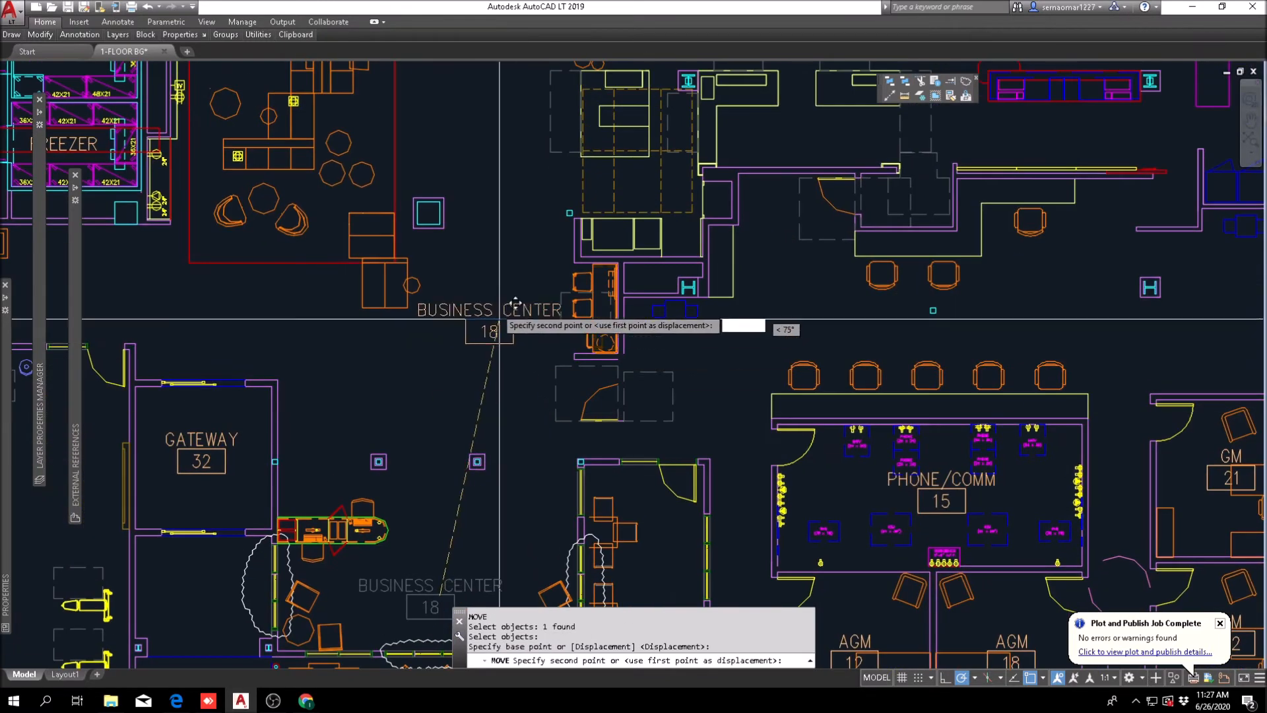
pyautogui.click(516, 315)
# Step: Erase the chairs and round table along the east side of the former business center
pyautogui.scroll(-3, 516, 314)
pyautogui.scroll(6, 502, 310)
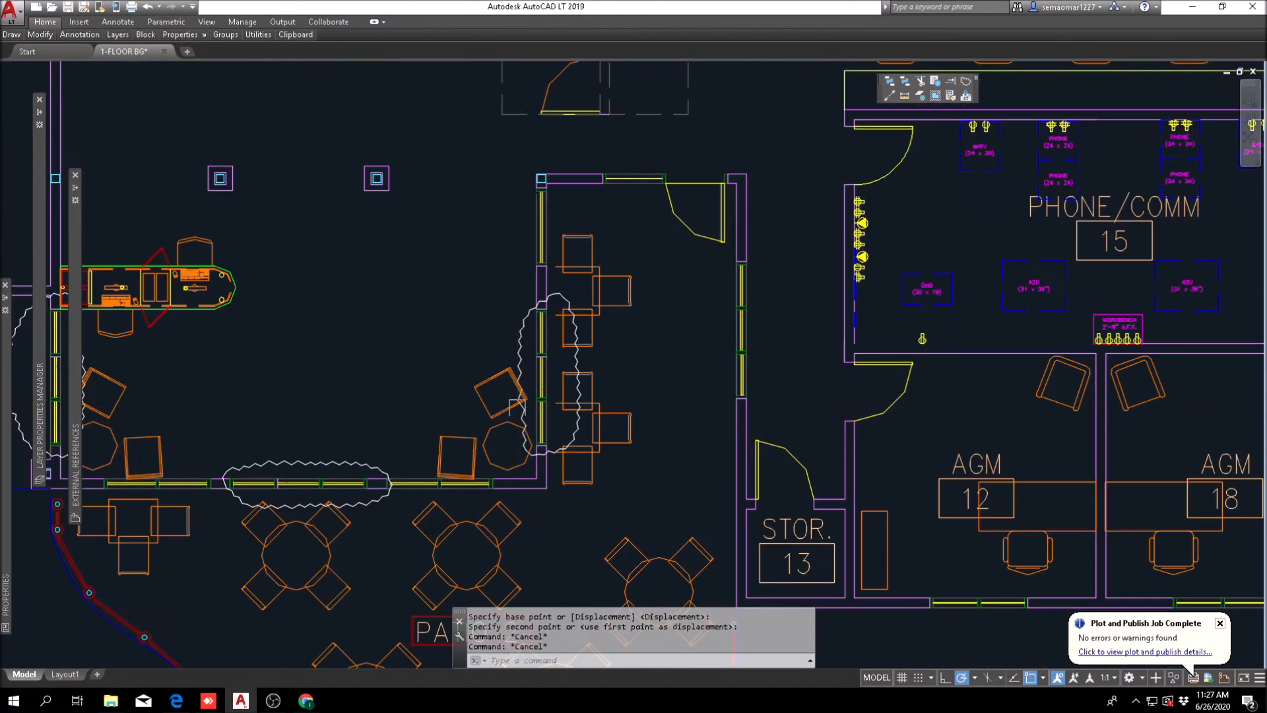
pyautogui.press('Escape')
pyautogui.press('Escape')
pyautogui.write('e')
pyautogui.press('Return')
pyautogui.click(497, 286)
pyautogui.click(432, 450)
pyautogui.press('Return')
# Step: Erase the remaining furniture, the west workstation and the revision clouds from the former business center
pyautogui.moveTo(288, 379); pyautogui.dragTo(570, 382, button='middle')
pyautogui.write('e')
pyautogui.press('Return')
pyautogui.click(542, 235)
pyautogui.click(362, 453)
pyautogui.press('Return')
pyautogui.press('Escape')
pyautogui.write('e')
pyautogui.press('Return')
pyautogui.press('Return')
# Step: Review the emptied business center area against Patio 2, the fitness room, the gateway, the lobby and the back offices
pyautogui.scroll(-6, 462, 290)
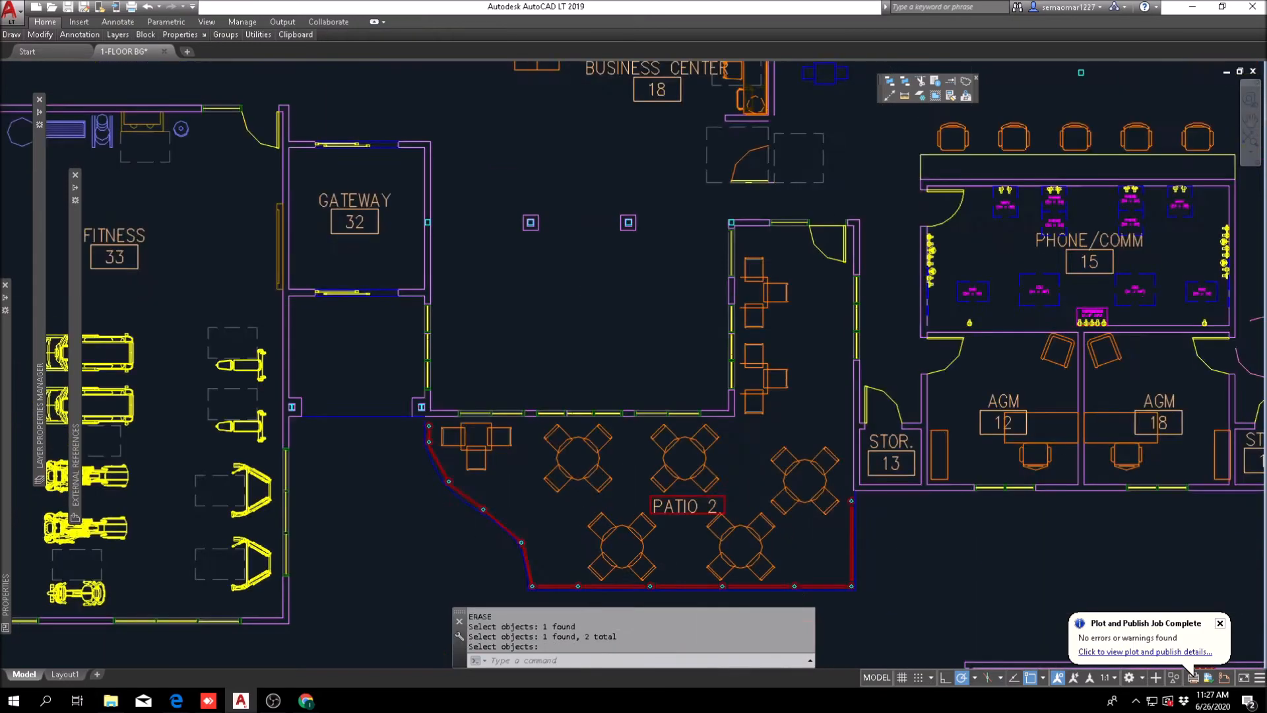
pyautogui.scroll(-2, 521, 400)
pyautogui.scroll(4, 492, 394)
pyautogui.scroll(-2, 492, 395)
pyautogui.moveTo(527, 433); pyautogui.dragTo(530, 337, button='middle')
pyautogui.moveTo(495, 249); pyautogui.dragTo(498, 323, button='middle')
pyautogui.scroll(6, 499, 345)
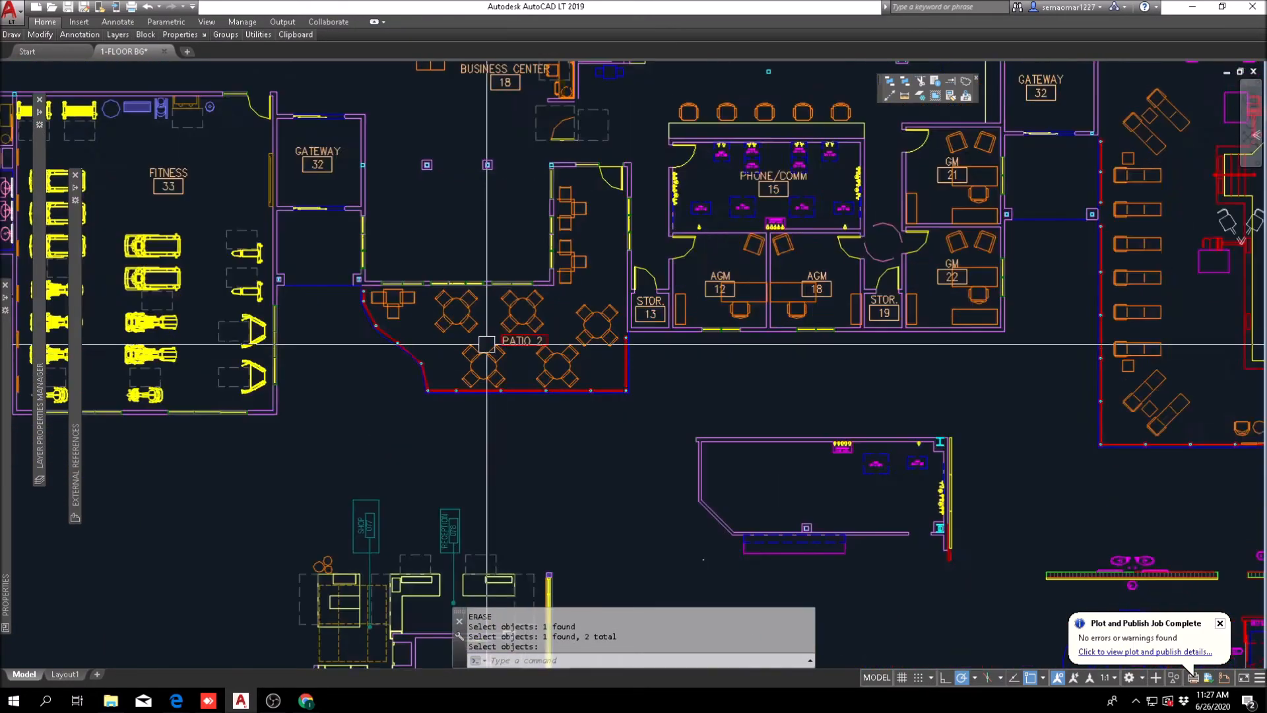
pyautogui.moveTo(466, 198); pyautogui.dragTo(509, 410, button='middle')
pyautogui.scroll(-4, 507, 381)
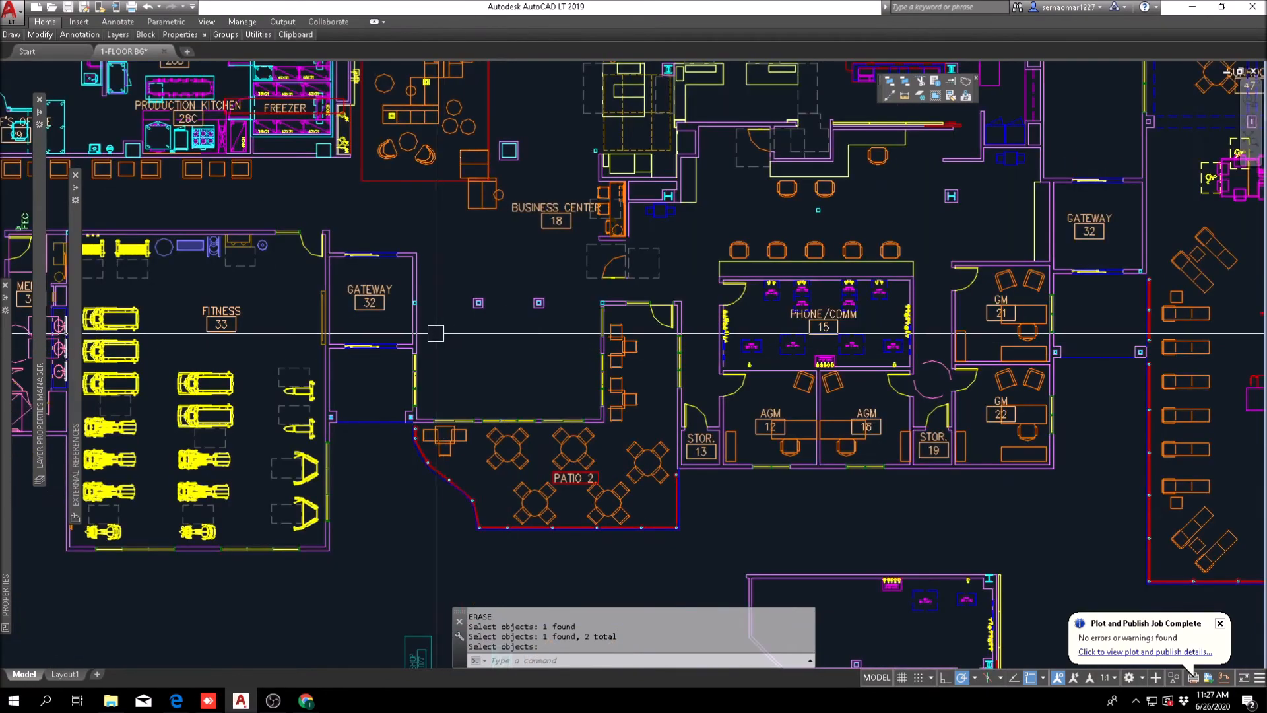
pyautogui.moveTo(545, 359); pyautogui.dragTo(476, 475, button='middle')
pyautogui.scroll(4, 418, 424)
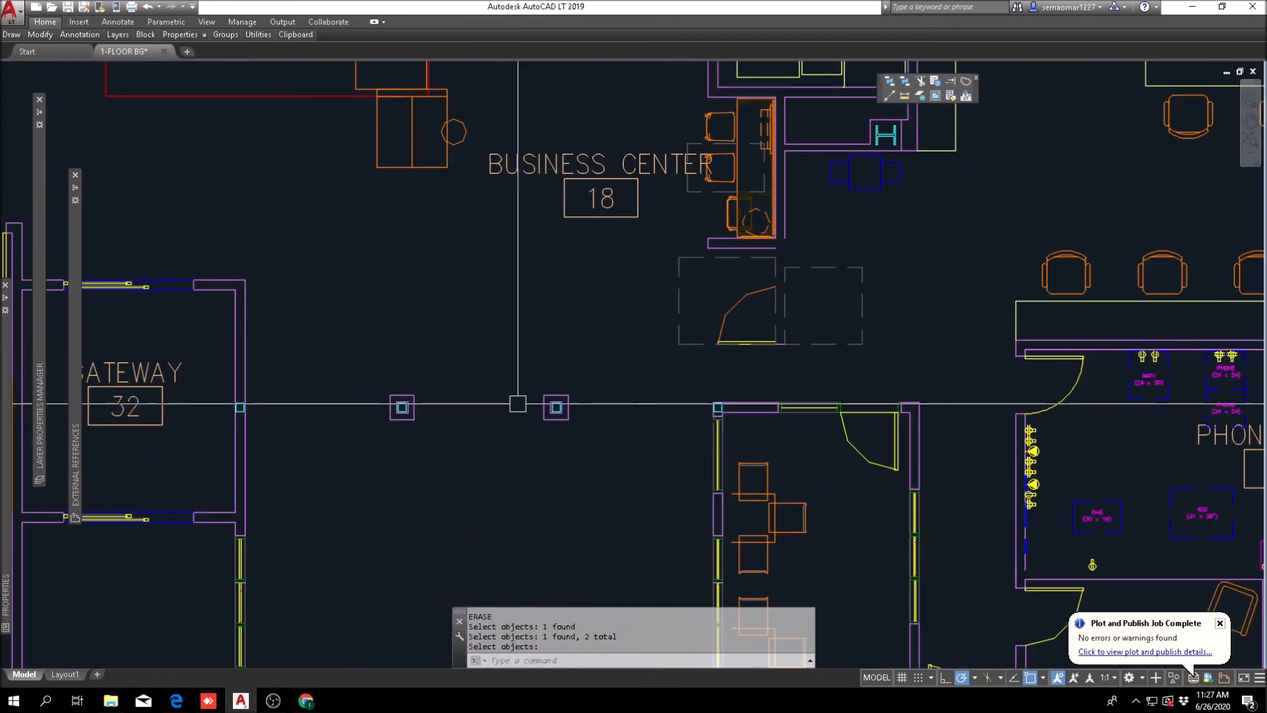
pyautogui.scroll(-7, 535, 414)
pyautogui.moveTo(562, 435); pyautogui.dragTo(457, 446, button='middle')
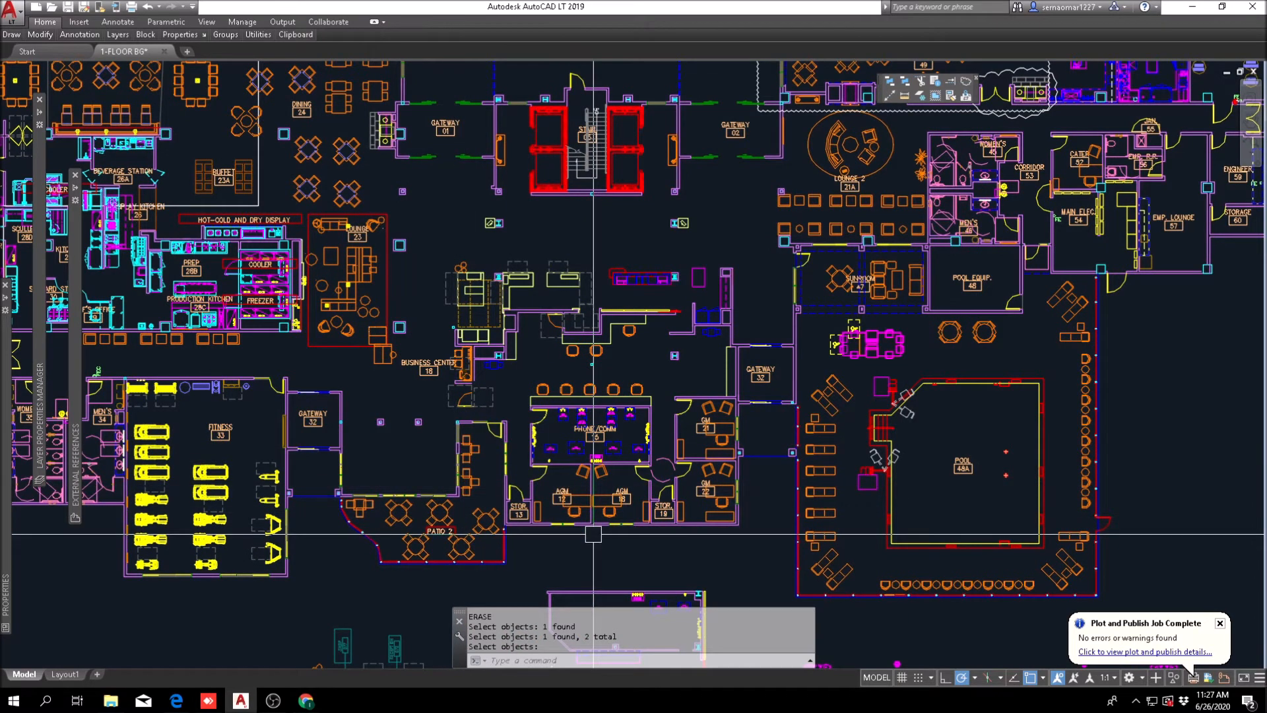
pyautogui.scroll(5, 445, 489)
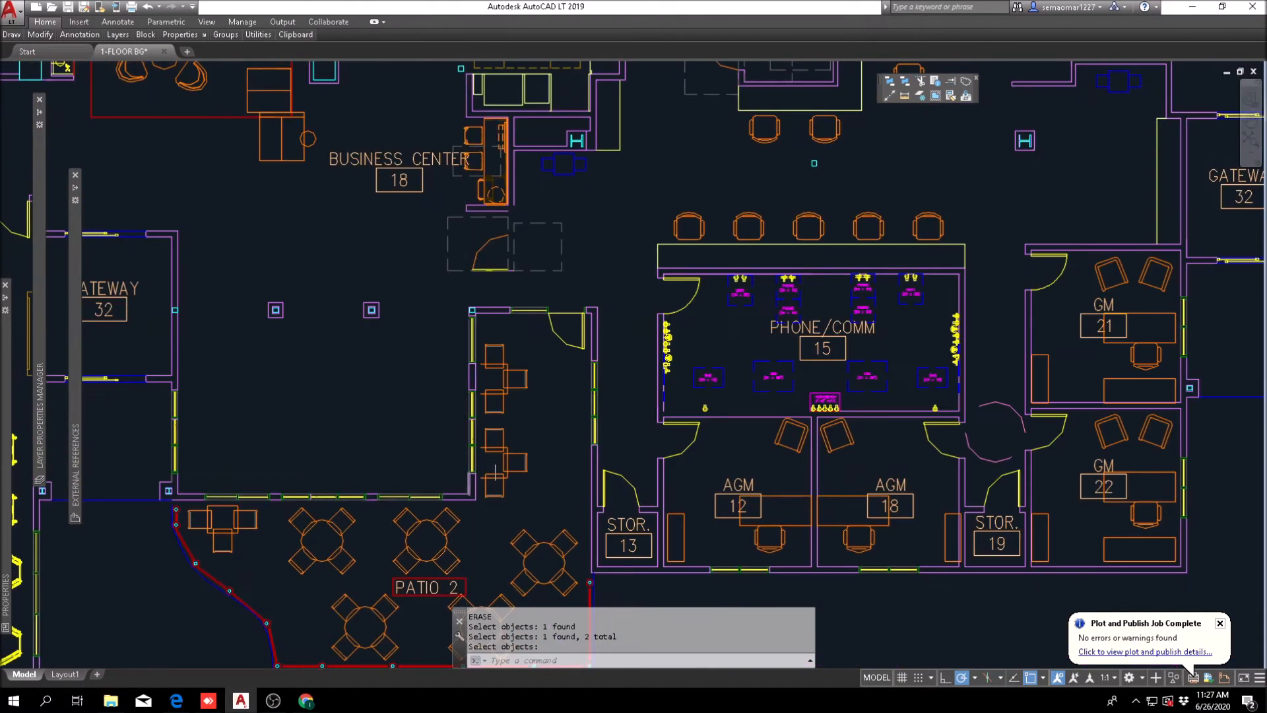
pyautogui.scroll(-4, 462, 481)
pyautogui.scroll(2, 552, 466)
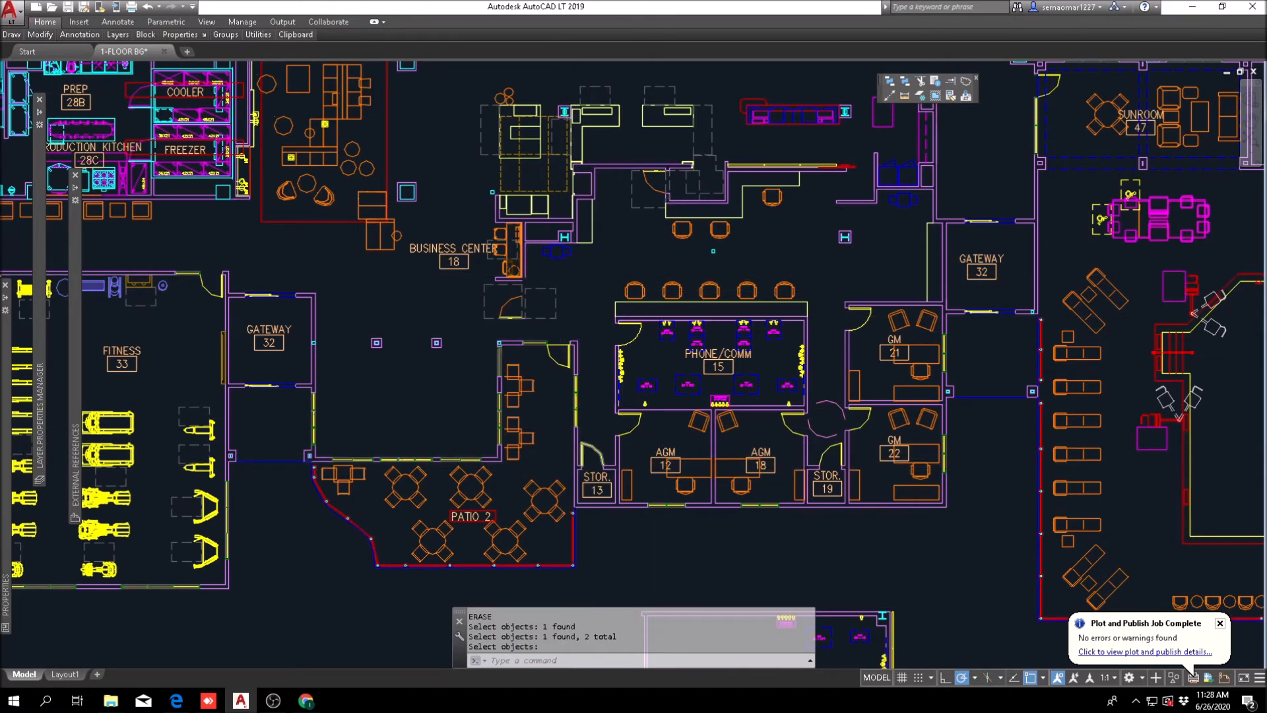
pyautogui.scroll(4, 544, 350)
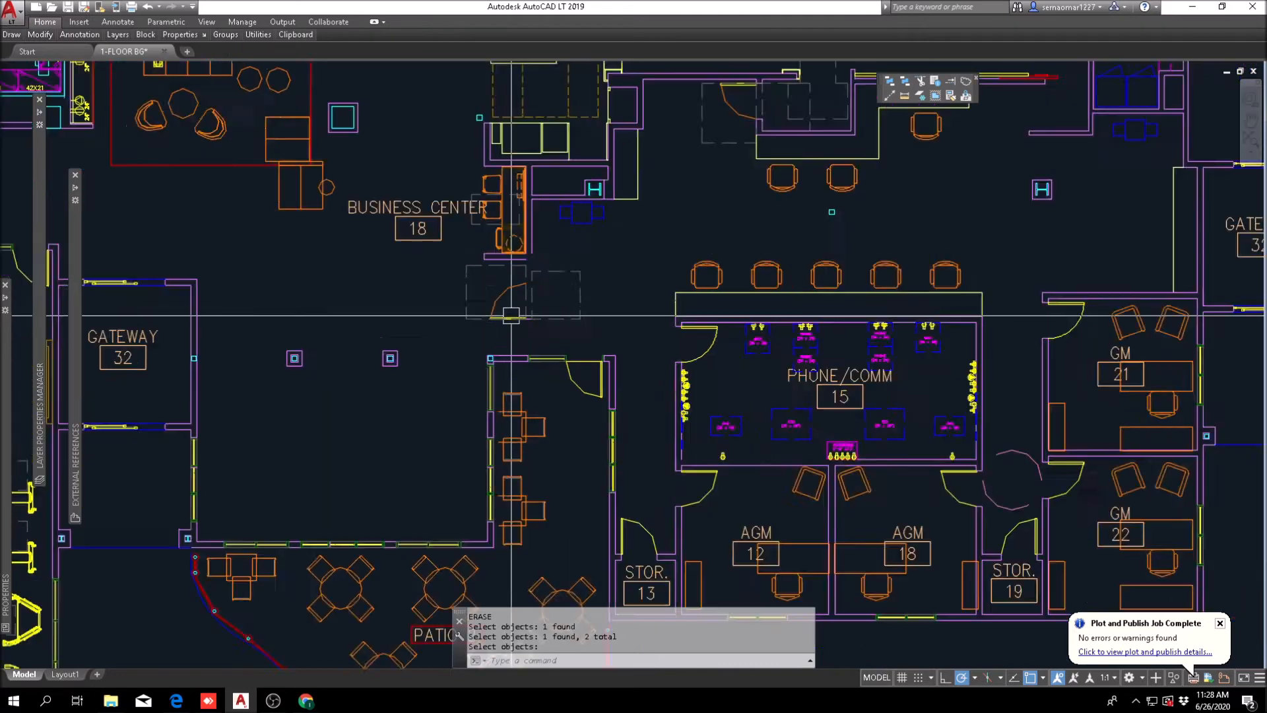
pyautogui.scroll(-6, 462, 317)
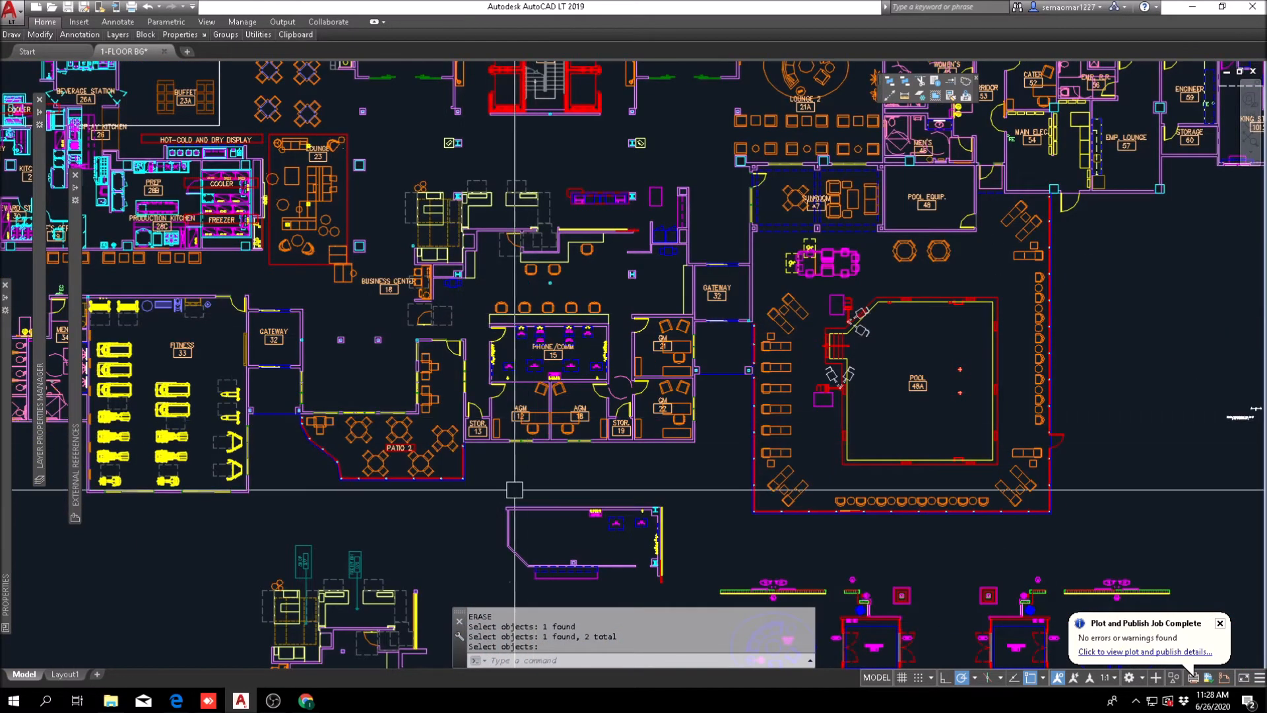
pyautogui.scroll(2, 350, 450)
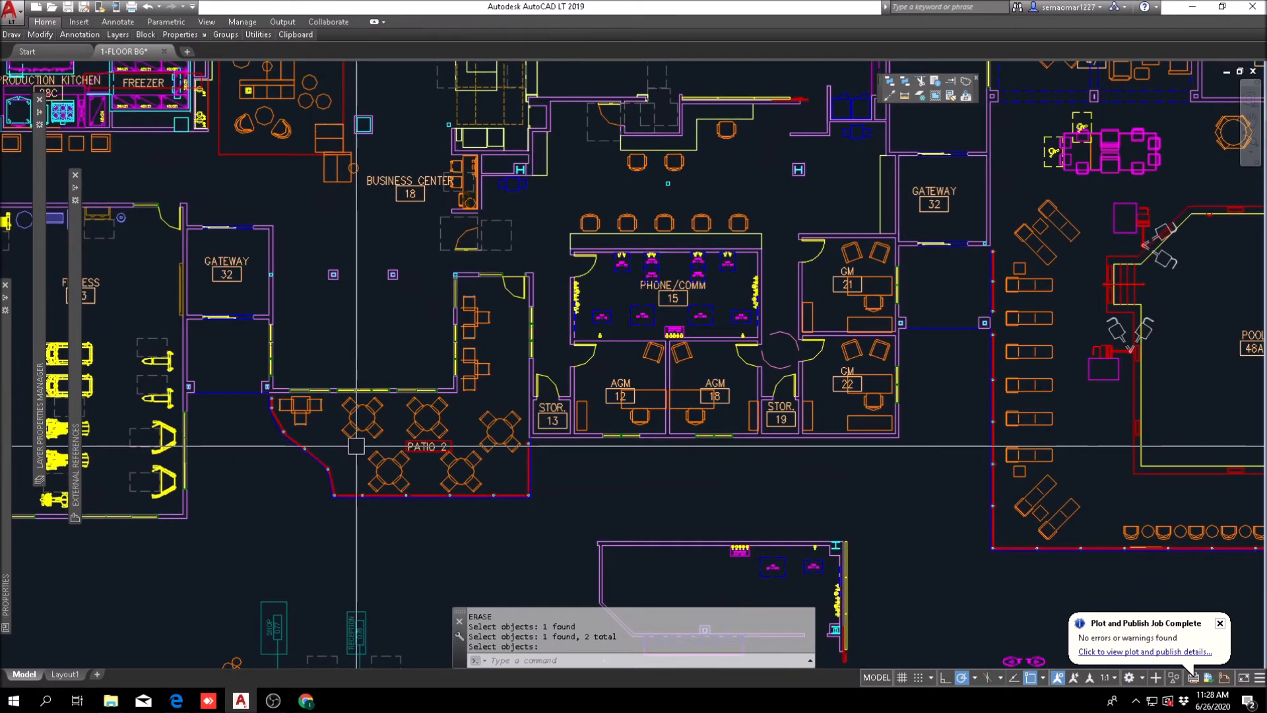
# Step: Compare with the other floor plan copy showing the furnished business center, market place, workroom and sales offices
pyautogui.scroll(-5, 368, 282)
pyautogui.scroll(6, 545, 363)
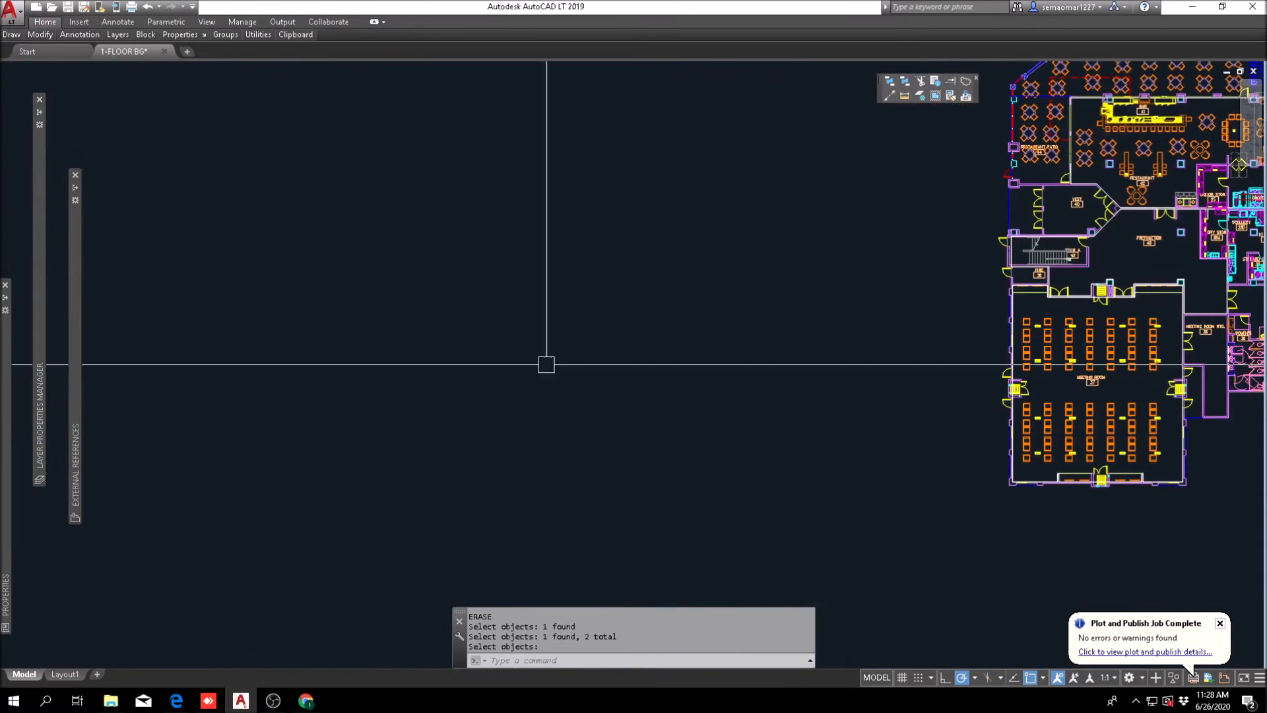
pyautogui.scroll(-5, 384, 343)
pyautogui.scroll(6, 720, 465)
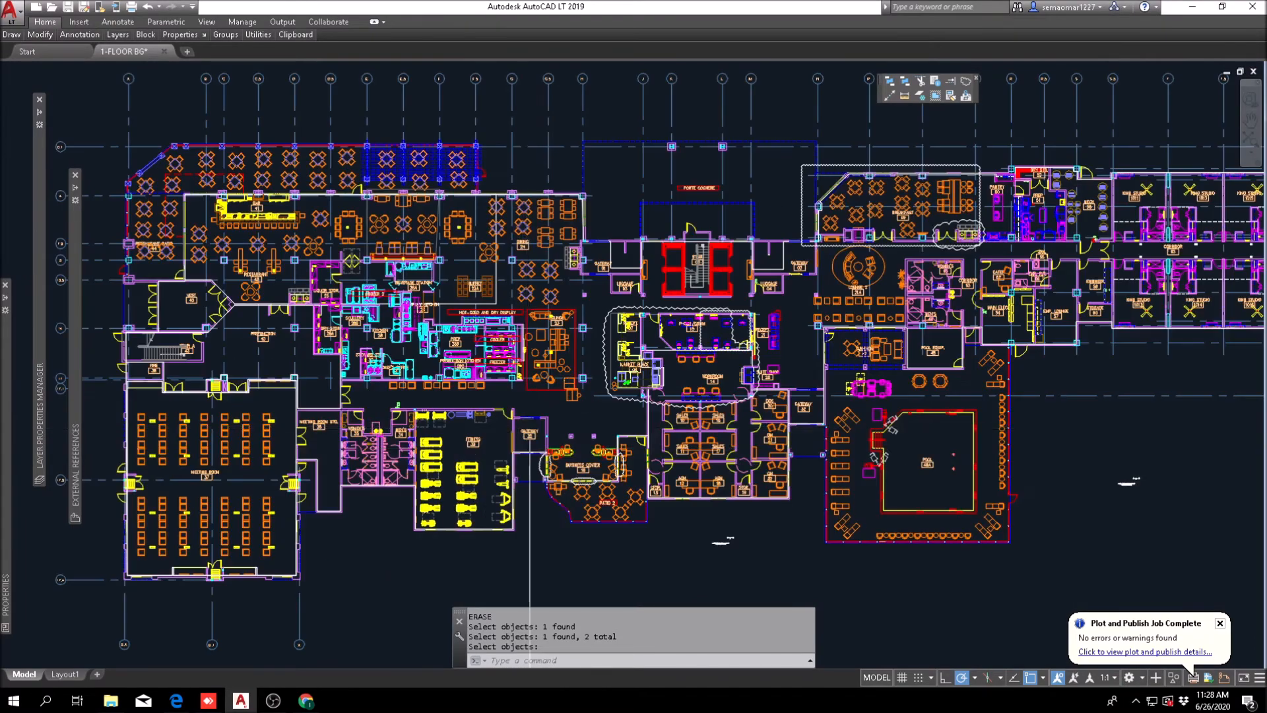
pyautogui.scroll(4, 720, 466)
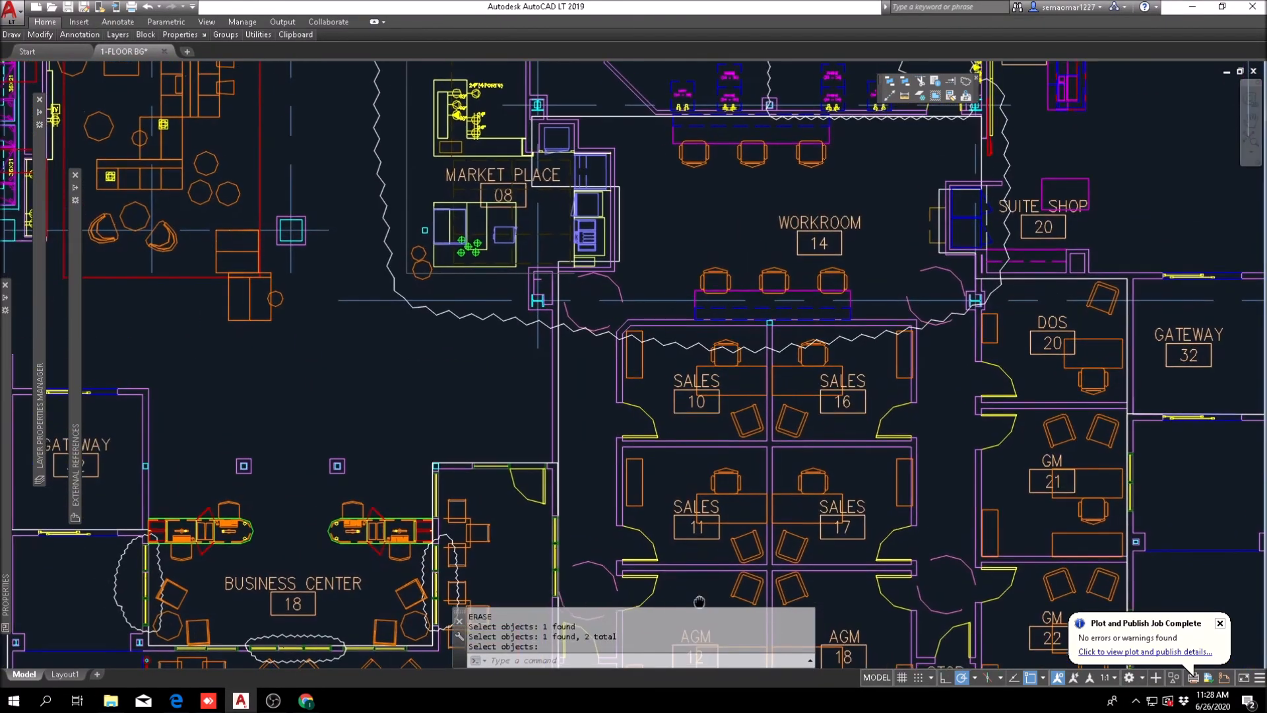
pyautogui.scroll(-4, 599, 443)
pyautogui.scroll(5, 487, 278)
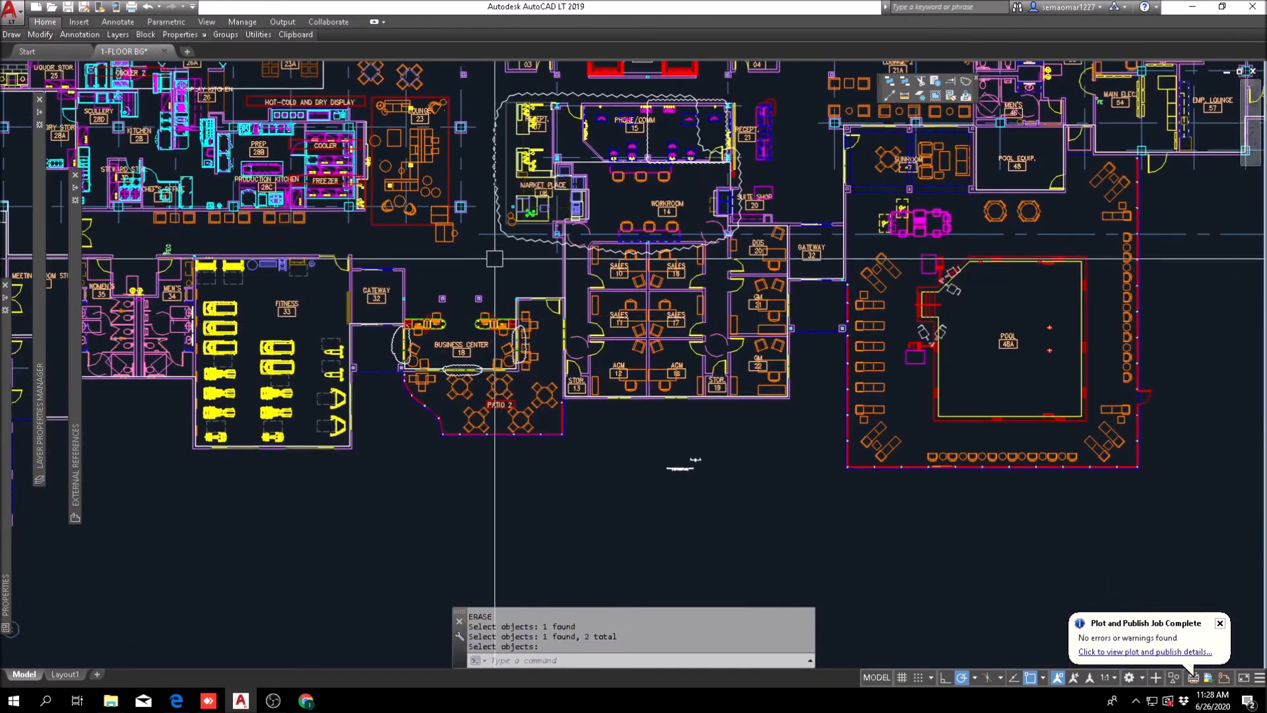
pyautogui.scroll(-2, 487, 278)
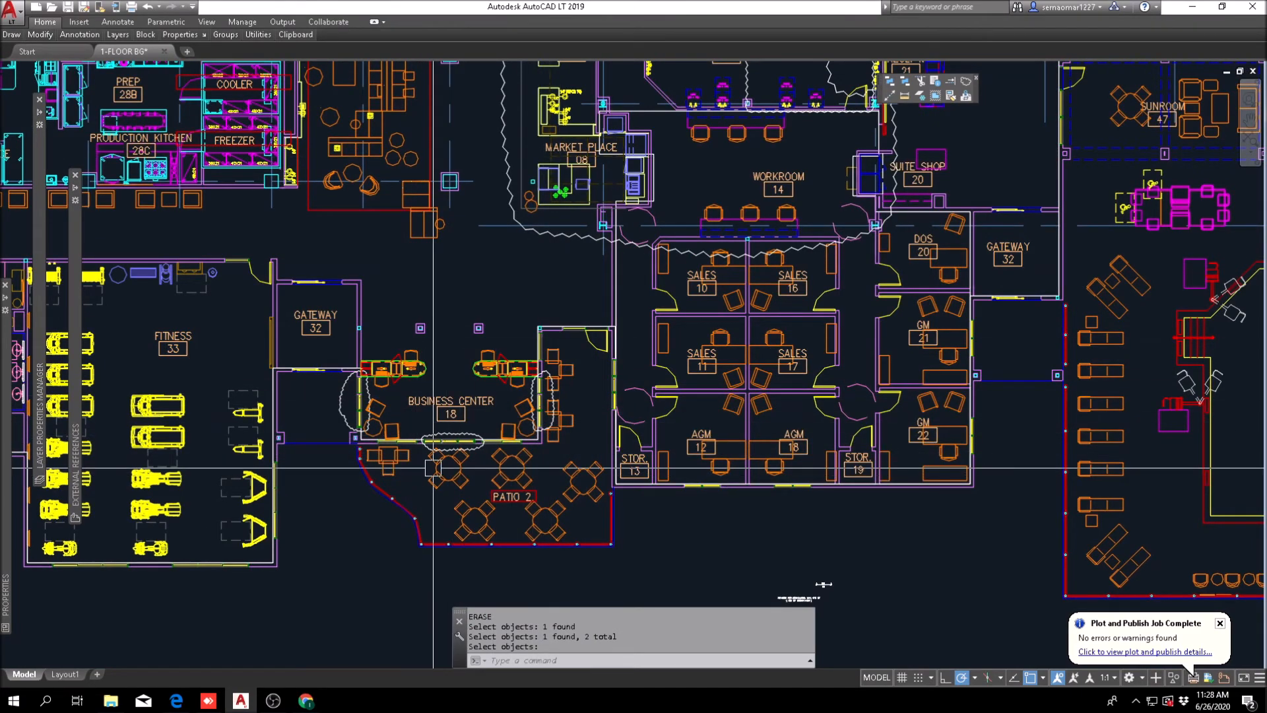
# Step: Return to the reworked lobby plan and save the drawing
pyautogui.scroll(-6, 430, 418)
pyautogui.moveTo(515, 407); pyautogui.dragTo(158, 388, button='middle')
pyautogui.moveTo(1083, 485); pyautogui.dragTo(297, 459, button='middle')
pyautogui.scroll(6, 546, 385)
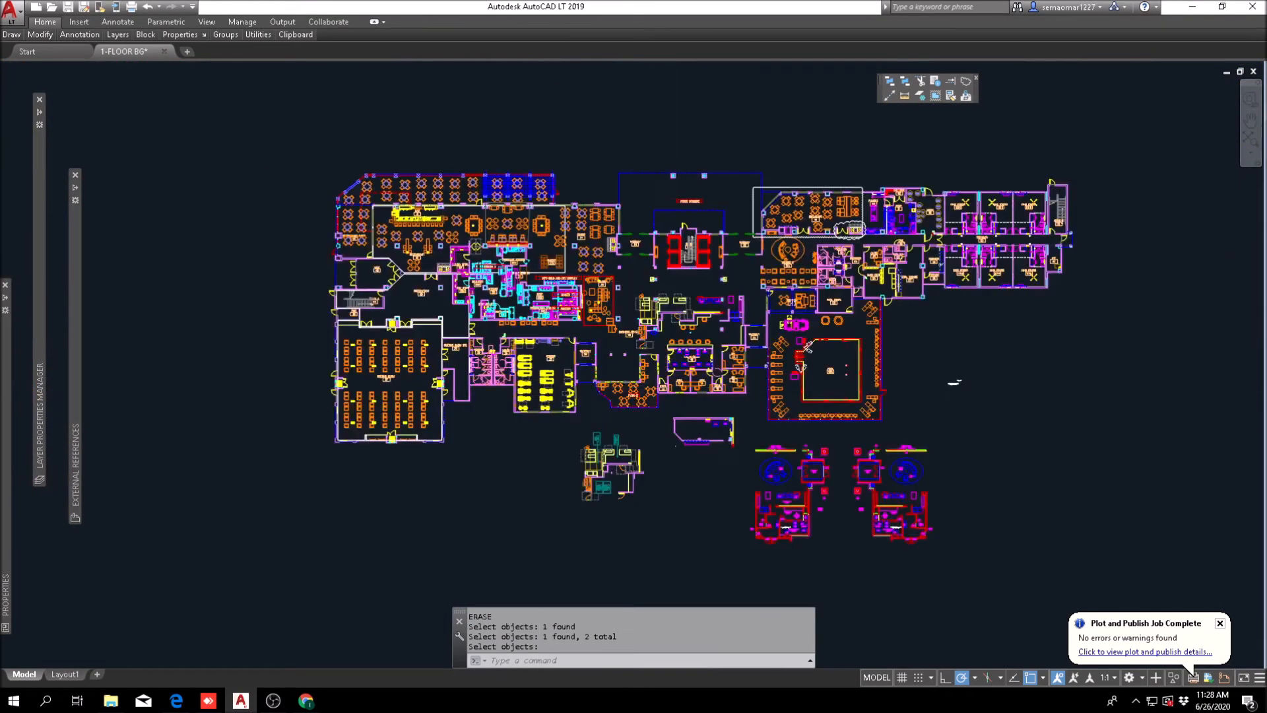
pyautogui.moveTo(778, 352); pyautogui.dragTo(303, 350, button='middle')
pyautogui.scroll(4, 368, 290)
pyautogui.scroll(-2, 377, 313)
pyautogui.moveTo(386, 389); pyautogui.dragTo(499, 453, button='middle')
pyautogui.press('Escape')
pyautogui.scroll(-2, 396, 375)
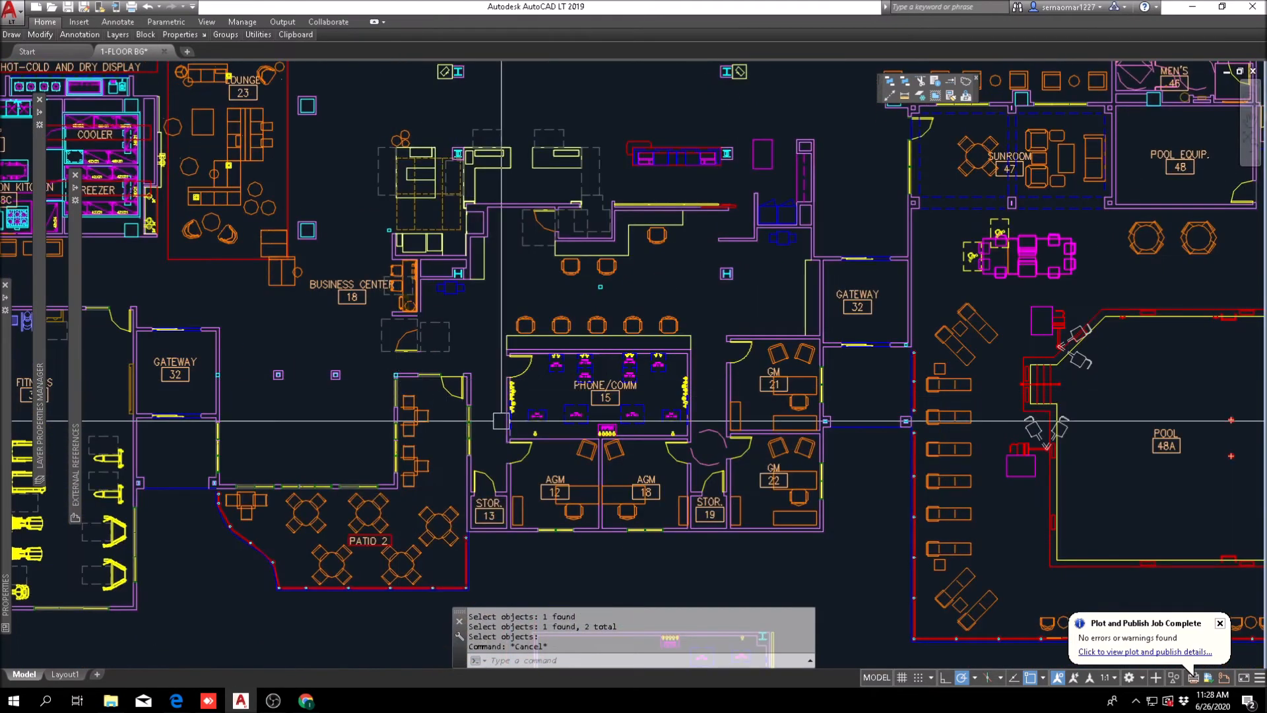
pyautogui.press('Escape')
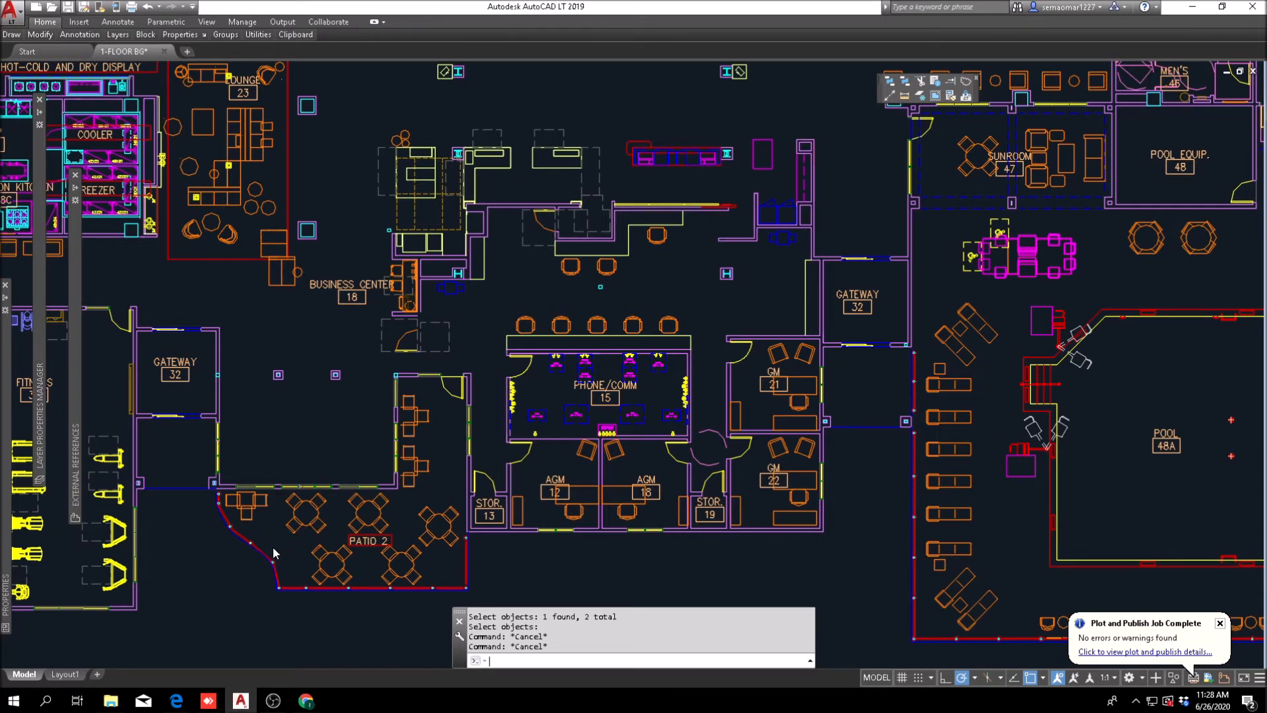
pyautogui.hotkey('ctrl', 's')
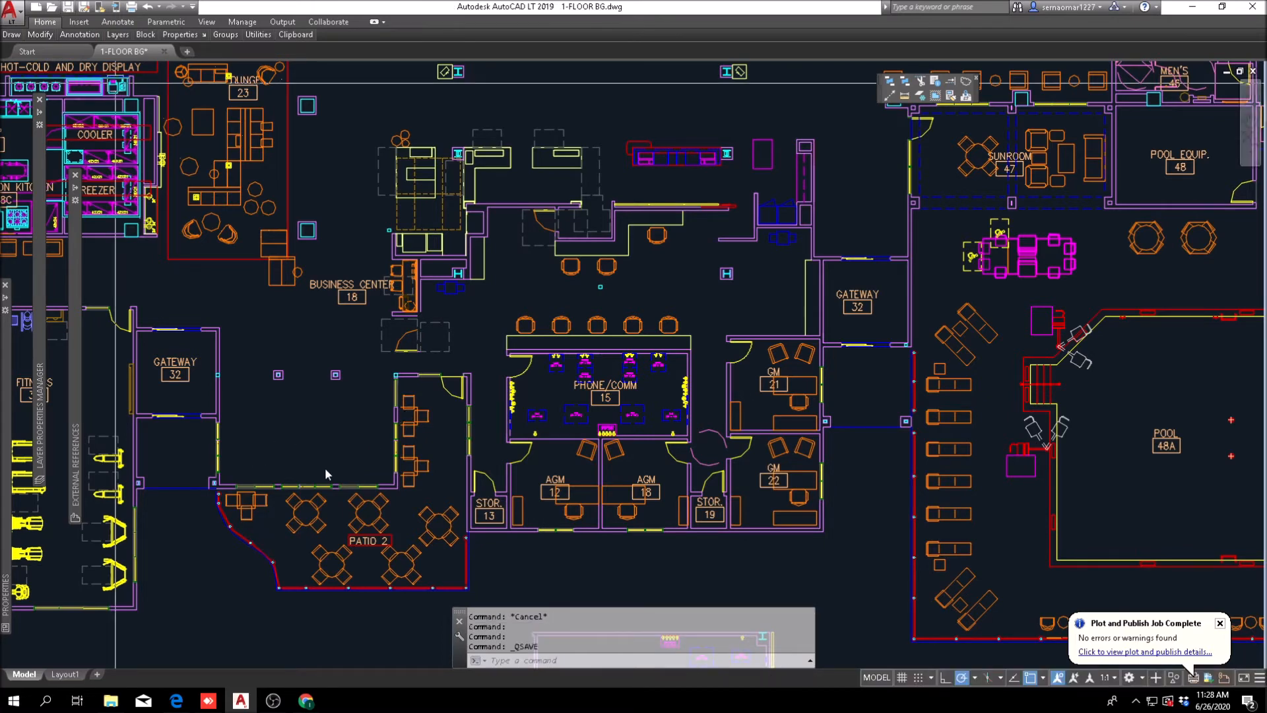
# Step: Start mirroring and select Gateway 32, its sliding doors and walls, and the adjoining west end of Patio 2
pyautogui.moveTo(223, 475); pyautogui.dragTo(418, 433, button='middle')
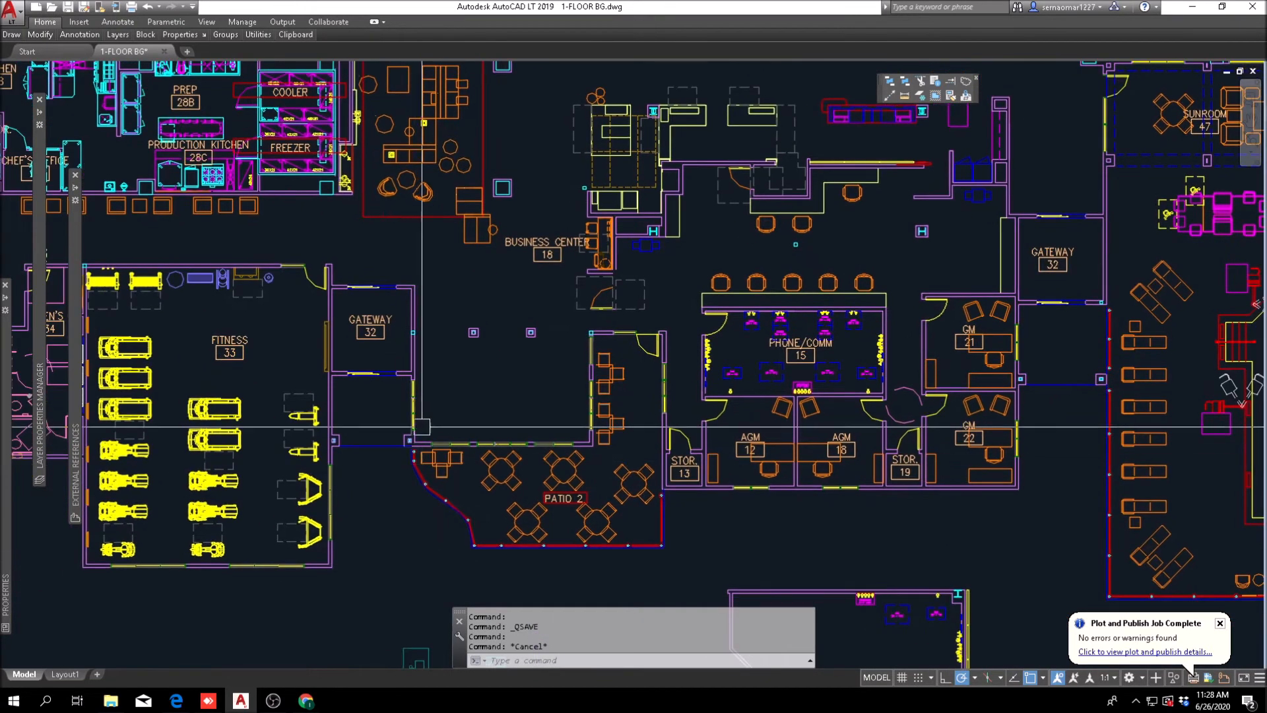
pyautogui.moveTo(32, 40)
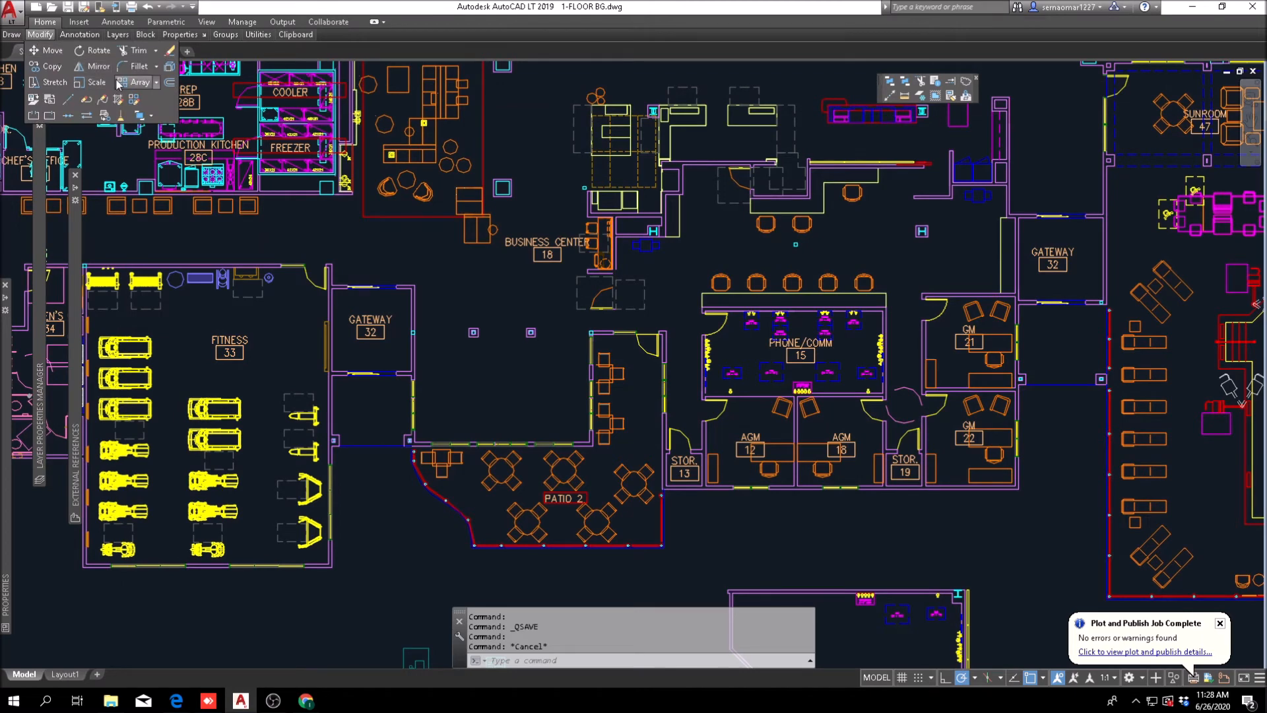
pyautogui.click(98, 66)
pyautogui.scroll(6, 392, 309)
pyautogui.click(532, 161)
pyautogui.click(198, 269)
pyautogui.click(428, 302)
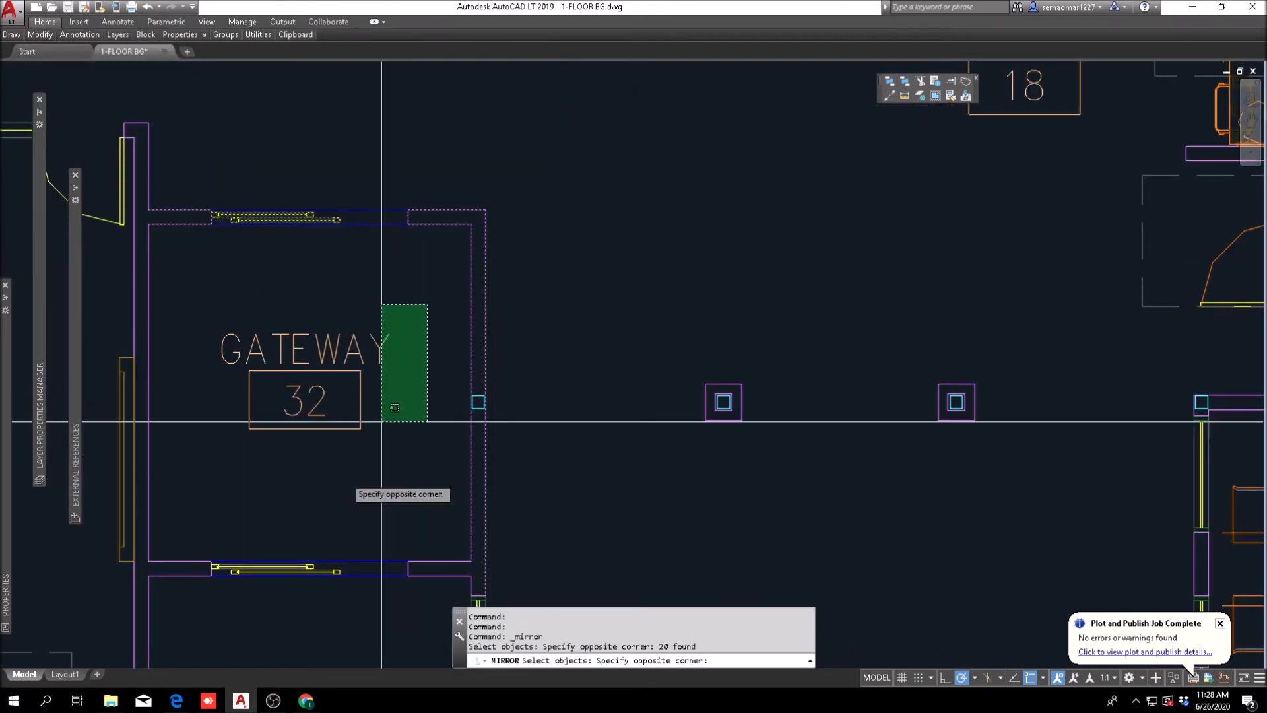
pyautogui.click(204, 606)
pyautogui.scroll(-4, 462, 435)
pyautogui.moveTo(496, 455); pyautogui.dragTo(375, 301, button='middle')
pyautogui.click(419, 303)
pyautogui.click(297, 481)
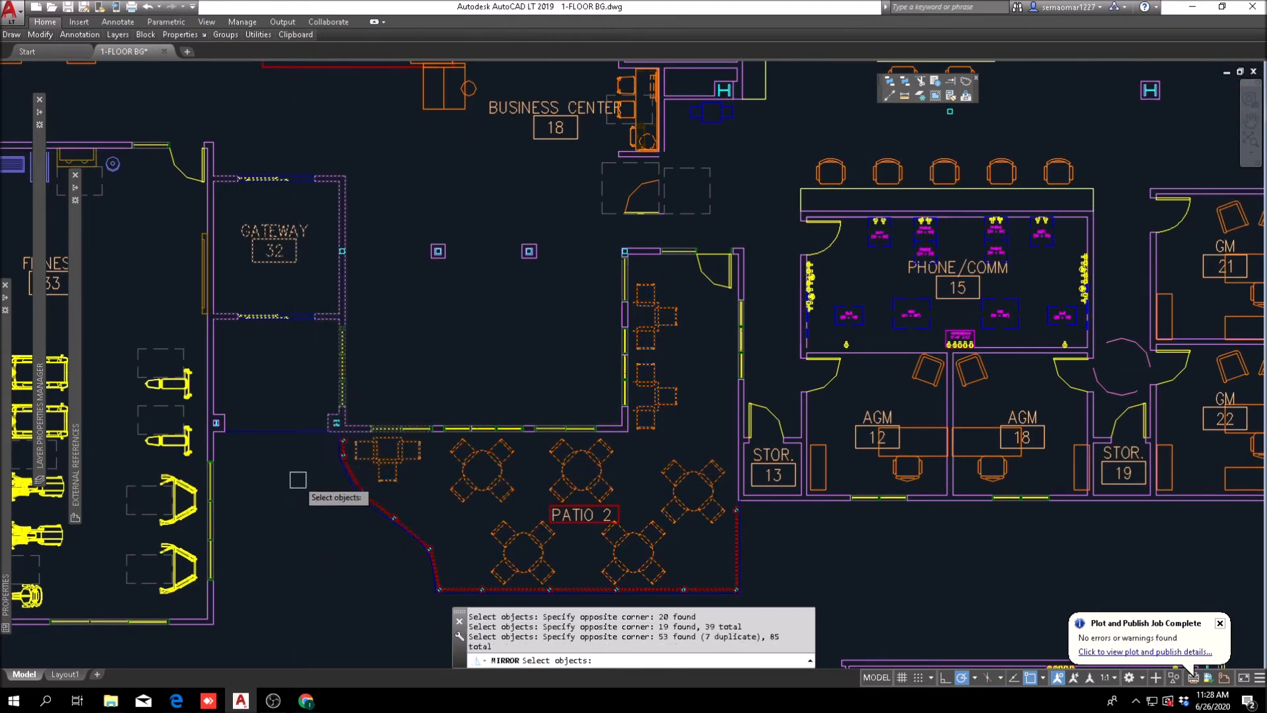
# Step: Add the column and its wall enclosure on the fitness room's east wall to the mirror selection
pyautogui.scroll(4, 311, 449)
pyautogui.scroll(-4, 318, 420)
pyautogui.scroll(2, 313, 423)
pyautogui.scroll(-2, 317, 422)
pyautogui.scroll(-2, 396, 437)
pyautogui.scroll(-1, 404, 437)
pyautogui.scroll(6, 279, 440)
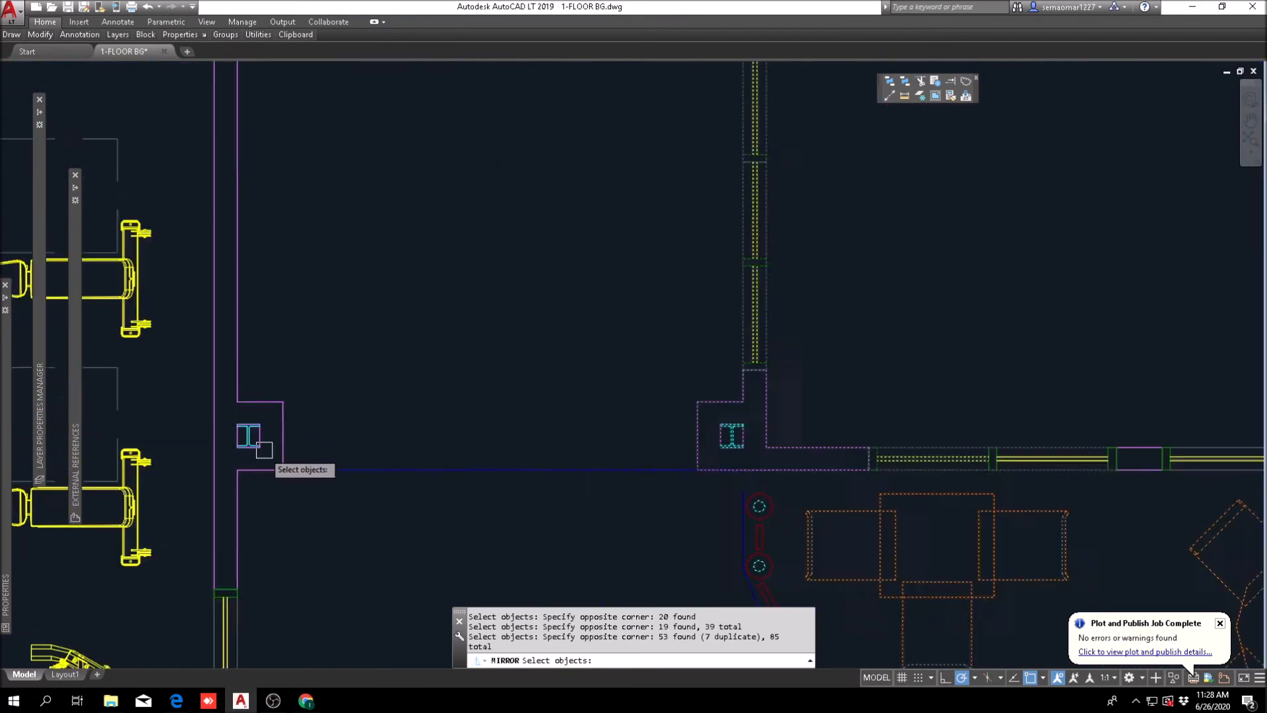
pyautogui.click(225, 487)
pyautogui.scroll(-2, 520, 248)
pyautogui.scroll(-4, 390, 373)
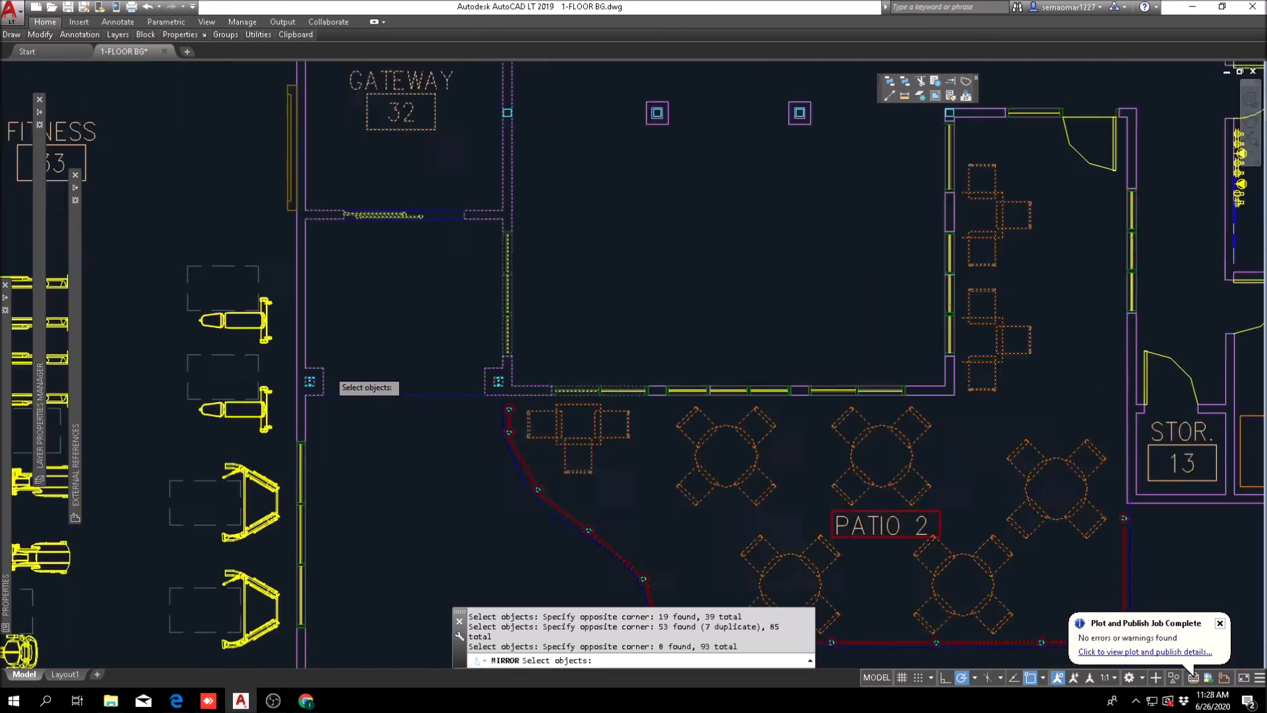
# Step: Add the remaining Patio 2 tables and label, the window walls and the patio door wall to the mirror selection
pyautogui.scroll(4, 390, 373)
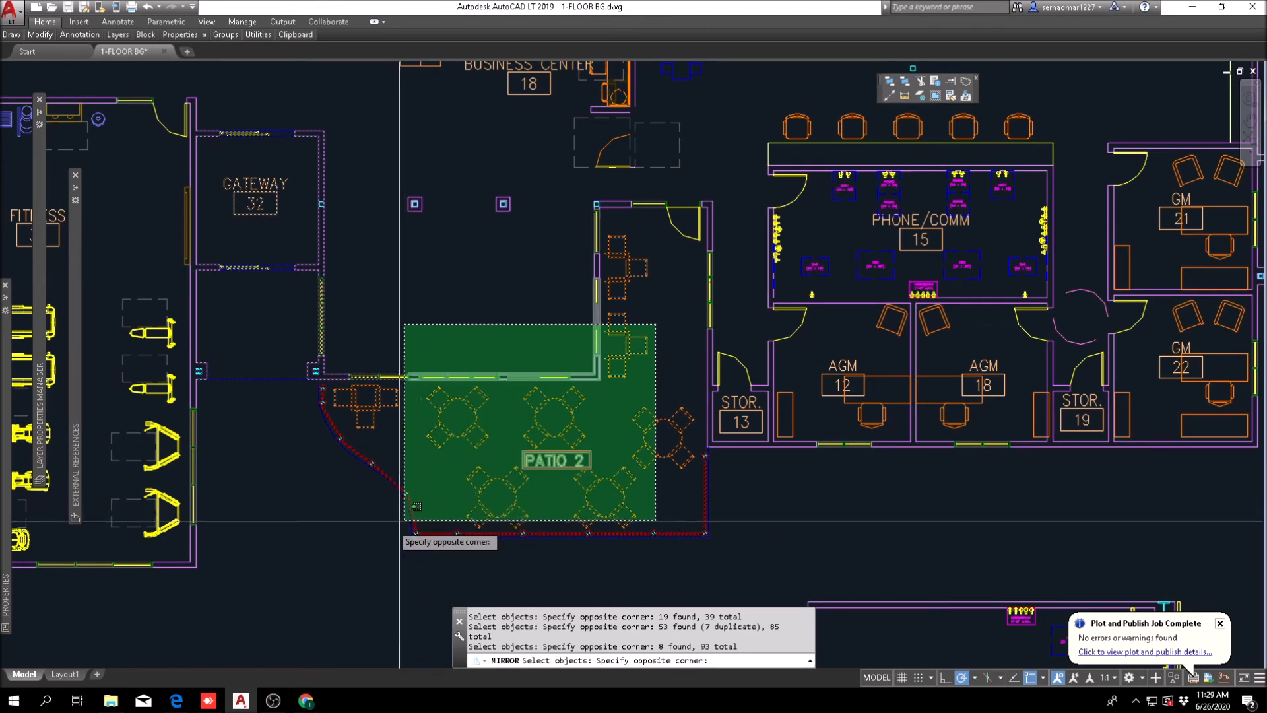
pyautogui.click(410, 529)
pyautogui.scroll(2, 677, 203)
pyautogui.click(612, 256)
pyautogui.click(499, 492)
pyautogui.click(501, 277)
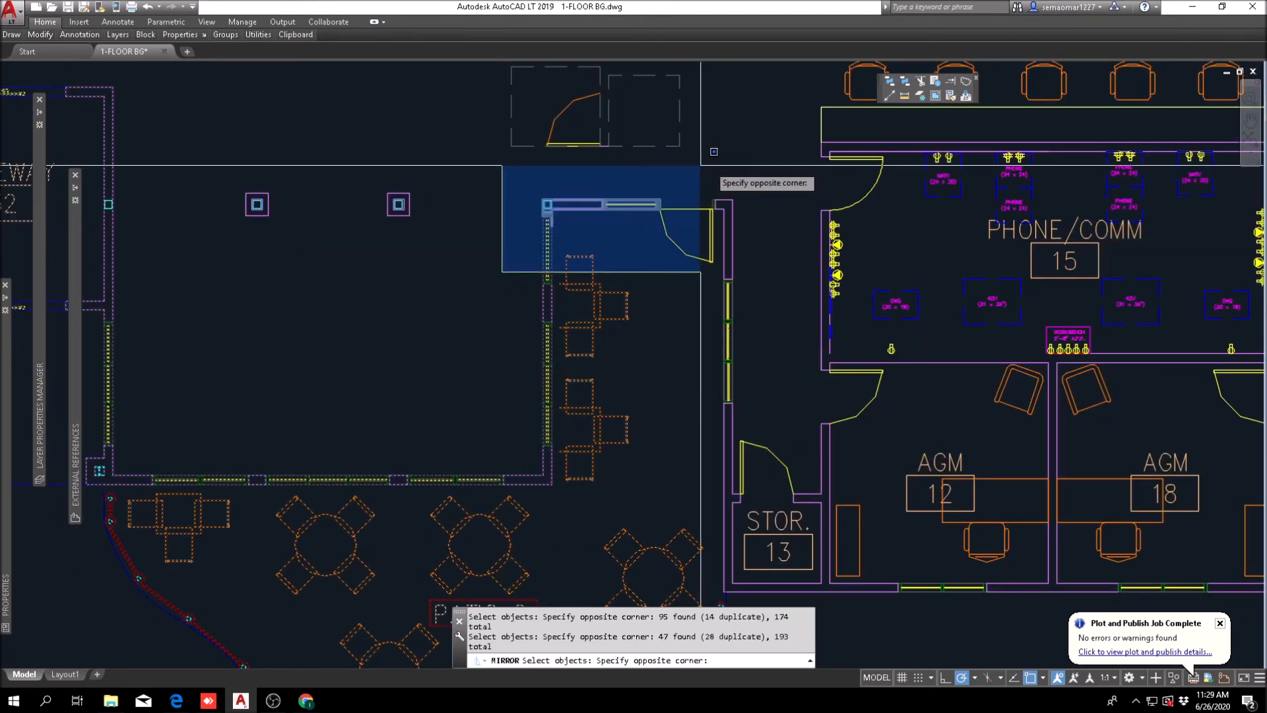
pyautogui.click(750, 165)
pyautogui.scroll(-4, 644, 274)
pyautogui.scroll(2, 522, 299)
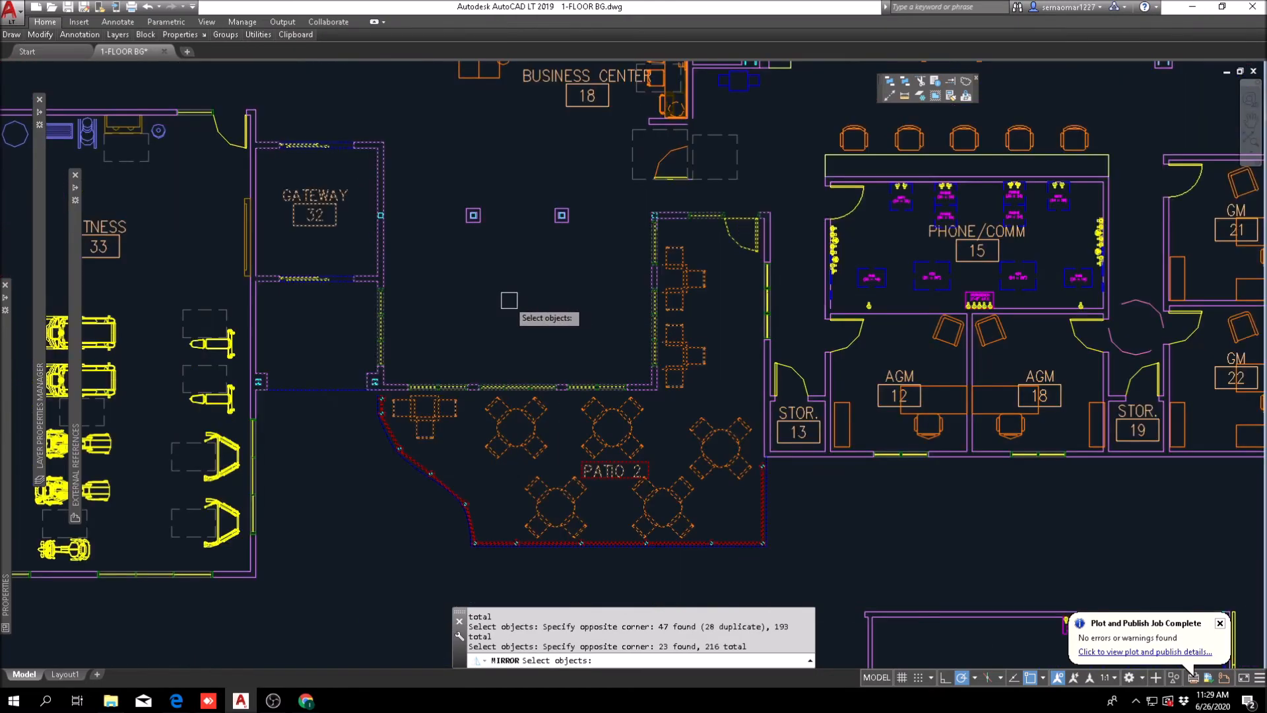
pyautogui.scroll(-4, 520, 219)
pyautogui.moveTo(543, 232)
pyautogui.mouseDown(button='middle')
pyautogui.moveTo(549, 318)
pyautogui.moveTo(524, 449)
pyautogui.mouseUp(button='middle')
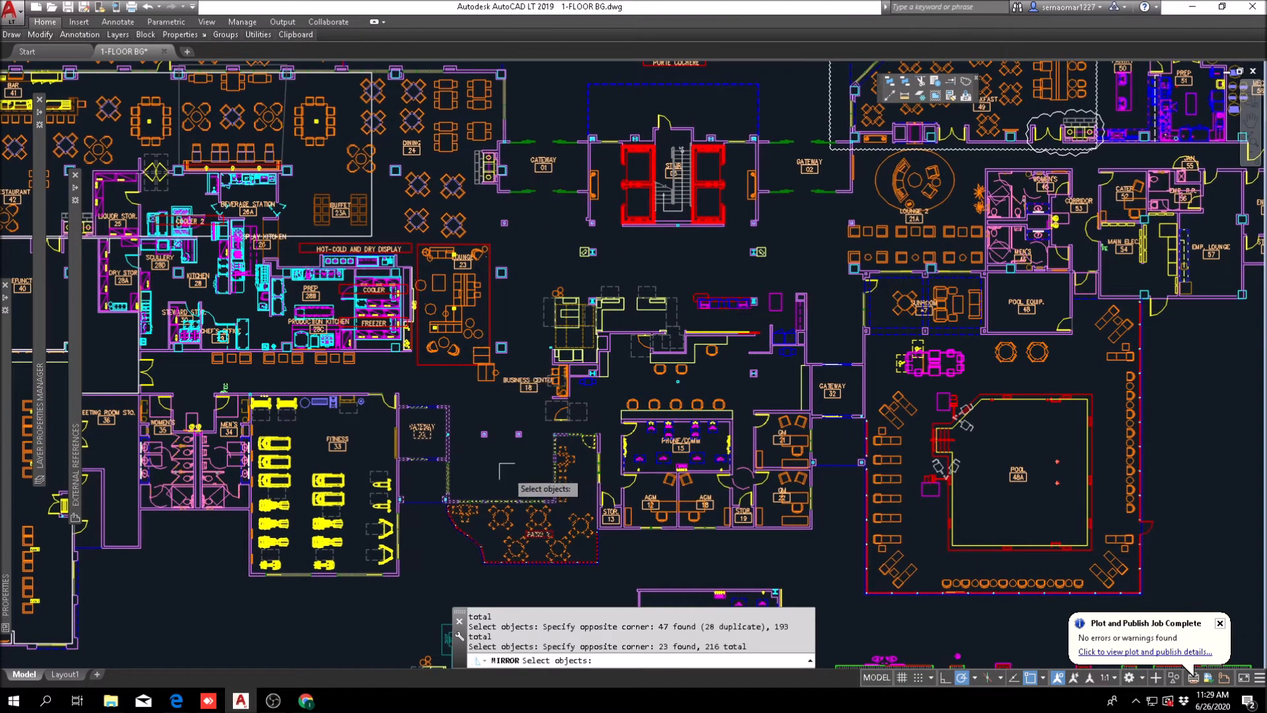
pyautogui.scroll(4, 503, 477)
pyautogui.moveTo(503, 477); pyautogui.dragTo(484, 389, button='middle')
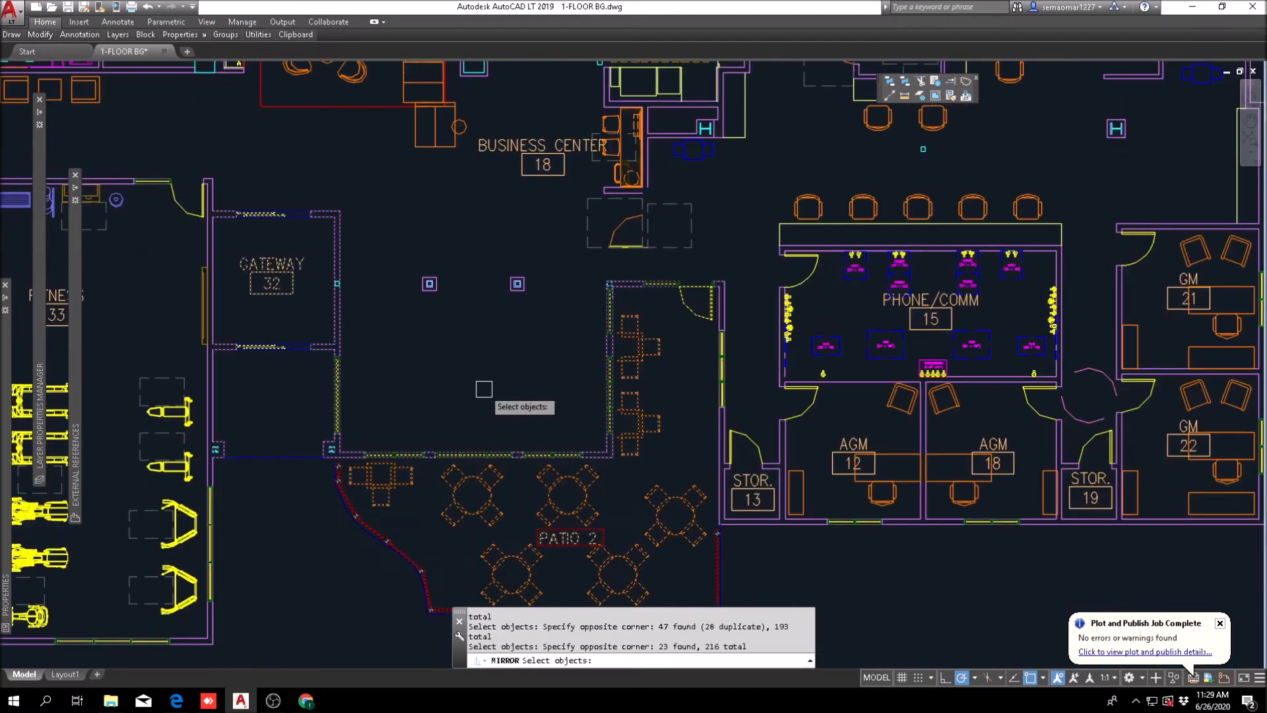
# Step: Mirror the selection about a vertical line midway between the fitness room and Storage 13 walls, erasing the source objects
pyautogui.press('Return')
pyautogui.keyDown('shift'); pyautogui.rightClick(485, 333); pyautogui.keyUp('shift')
pyautogui.click(550, 363)
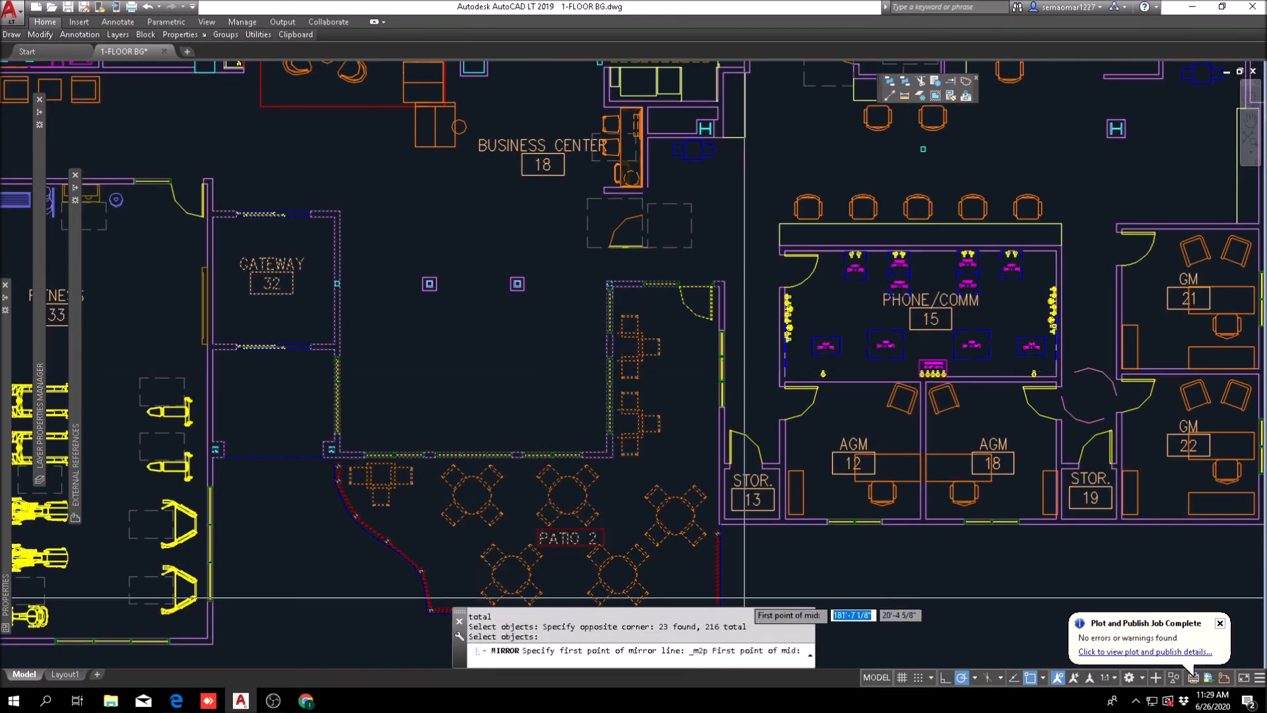
pyautogui.scroll(6, 706, 531)
pyautogui.click(737, 462)
pyautogui.scroll(-6, 726, 461)
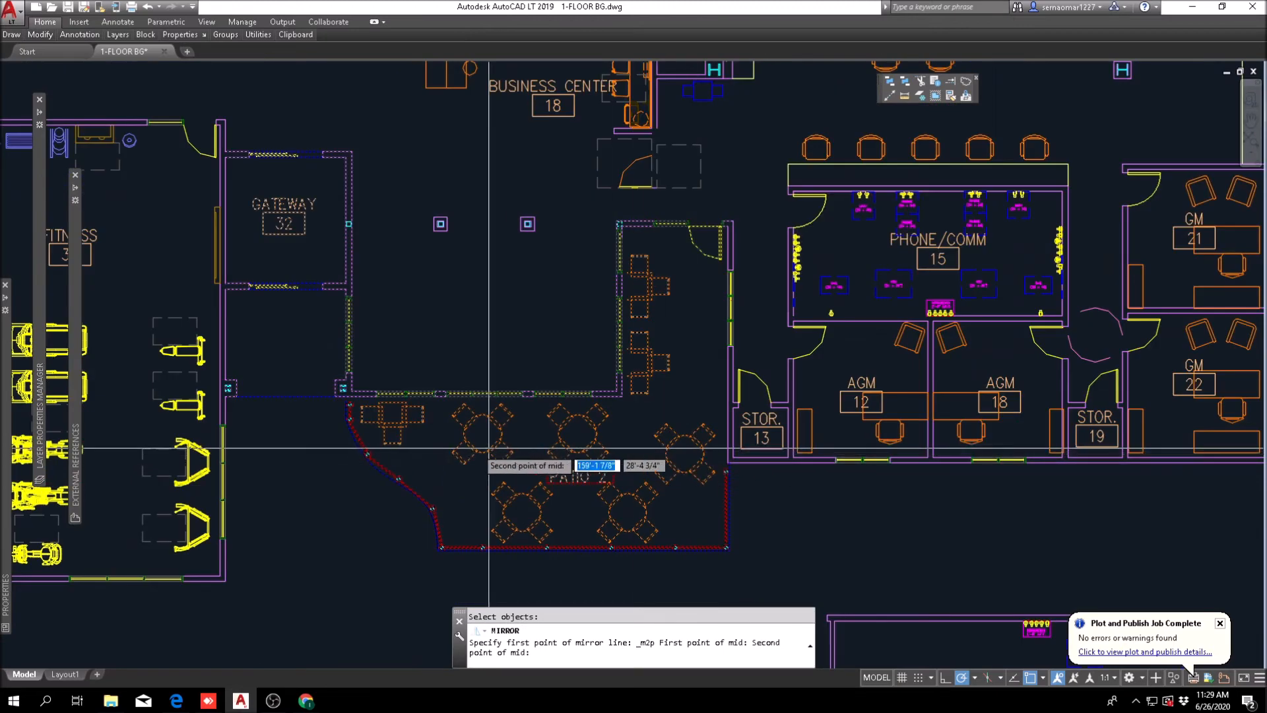
pyautogui.click(225, 453)
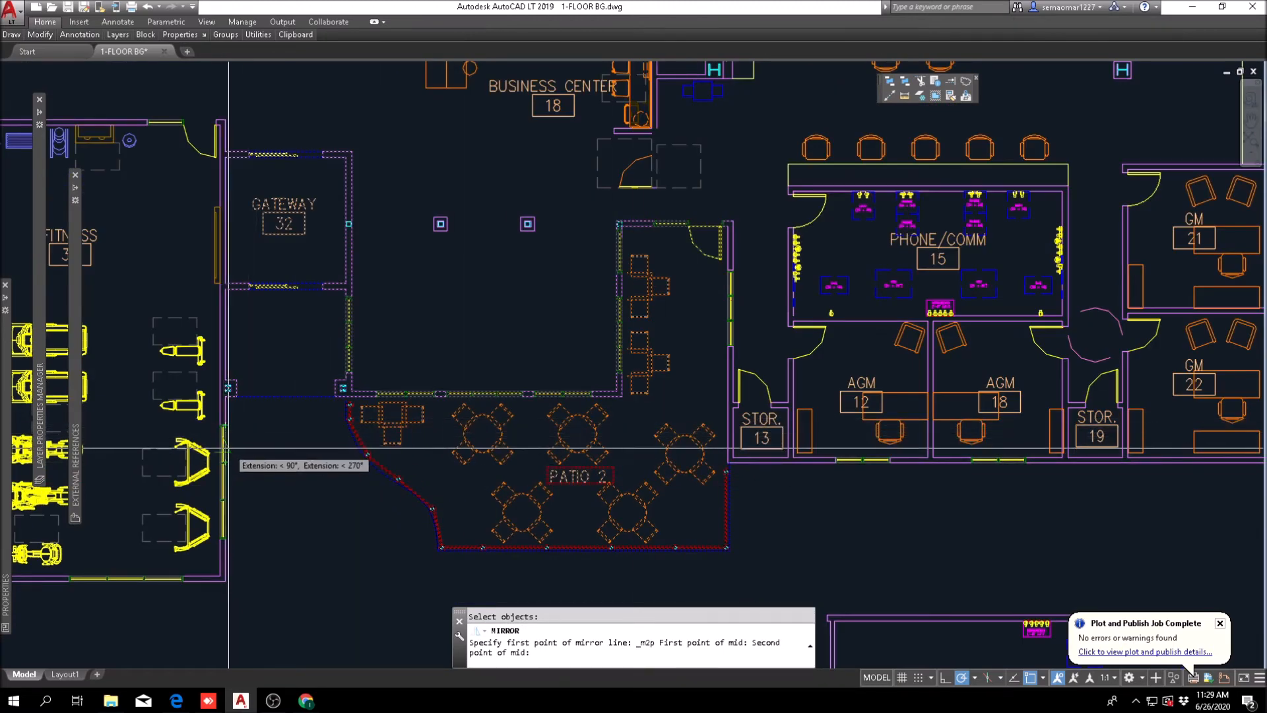
pyautogui.click(475, 318)
pyautogui.write('y')
pyautogui.press('Return')
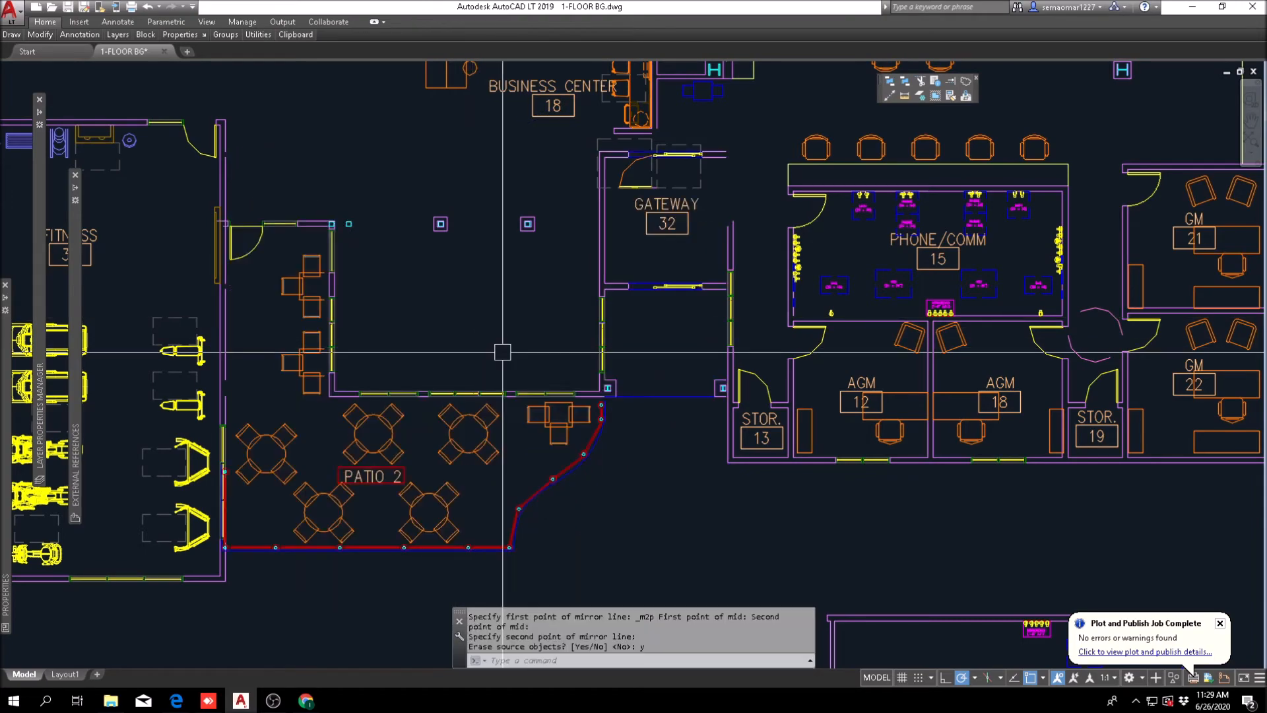
# Step: Examine how the mirrored gateway and Patio 2 fit with the fitness room, business center and back offices
pyautogui.scroll(-4, 569, 334)
pyautogui.scroll(5, 569, 334)
pyautogui.moveTo(645, 470)
pyautogui.mouseDown(button='middle')
pyautogui.moveTo(526, 470)
pyautogui.moveTo(620, 343)
pyautogui.moveTo(732, 337)
pyautogui.mouseUp(button='middle')
pyautogui.scroll(-5, 535, 396)
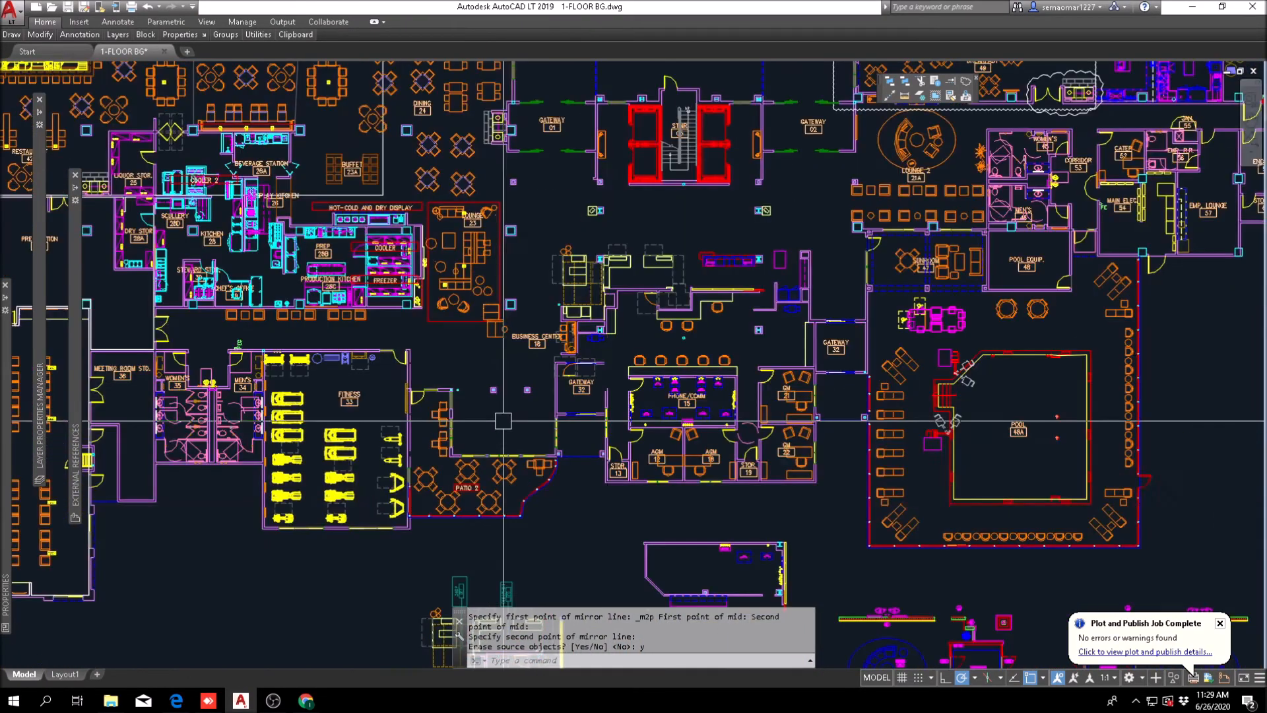
pyautogui.scroll(3, 576, 561)
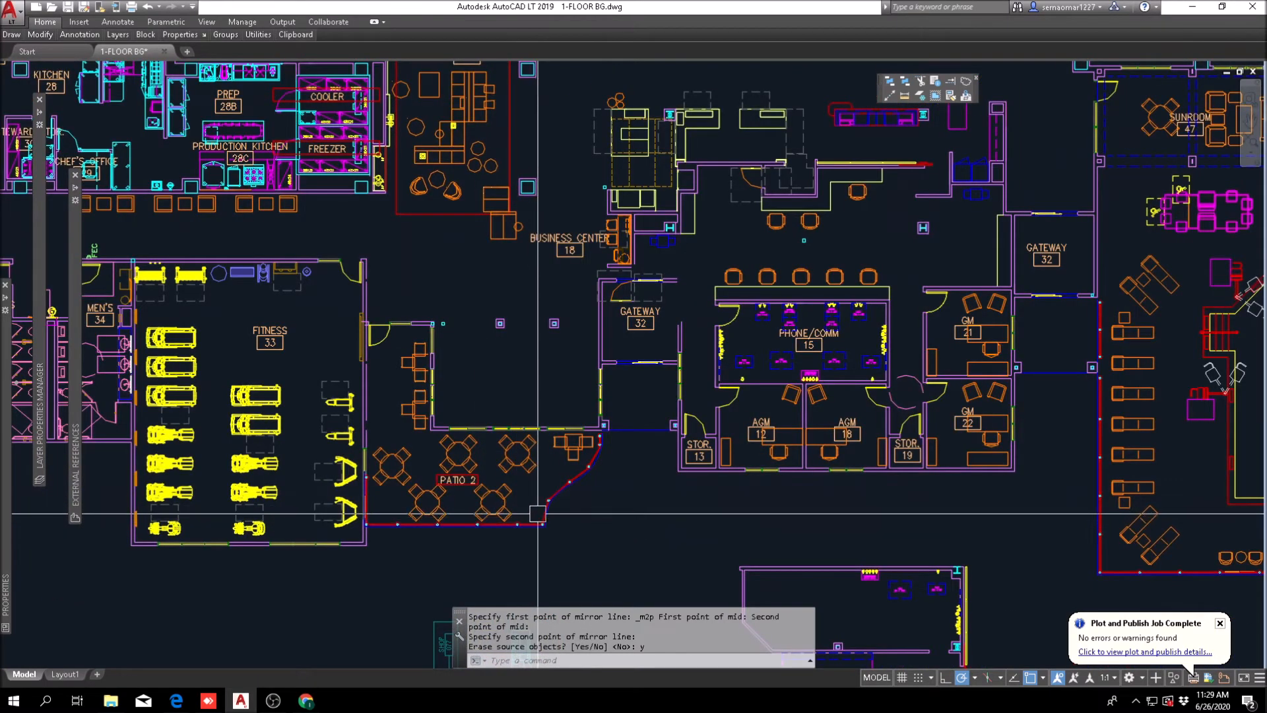
pyautogui.moveTo(666, 447); pyautogui.dragTo(573, 452, button='middle')
pyautogui.scroll(-1, 572, 452)
pyautogui.scroll(3, 554, 396)
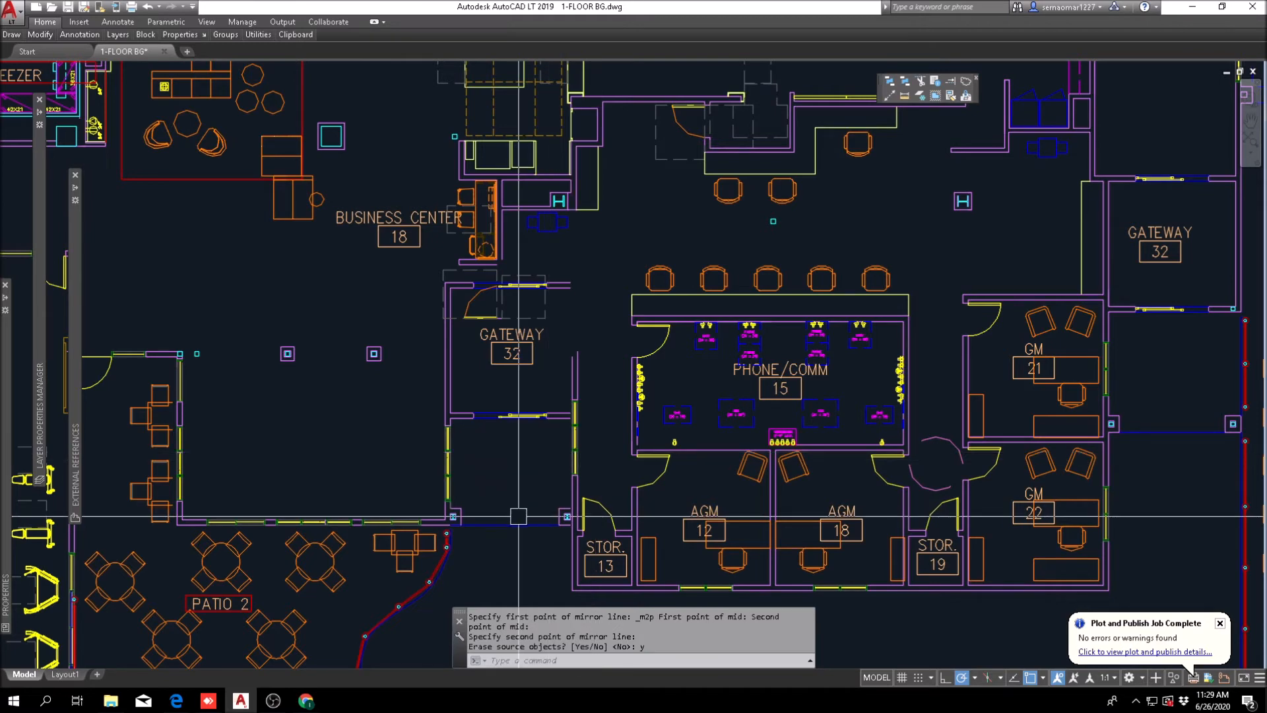
pyautogui.moveTo(423, 430); pyautogui.dragTo(610, 447, button='middle')
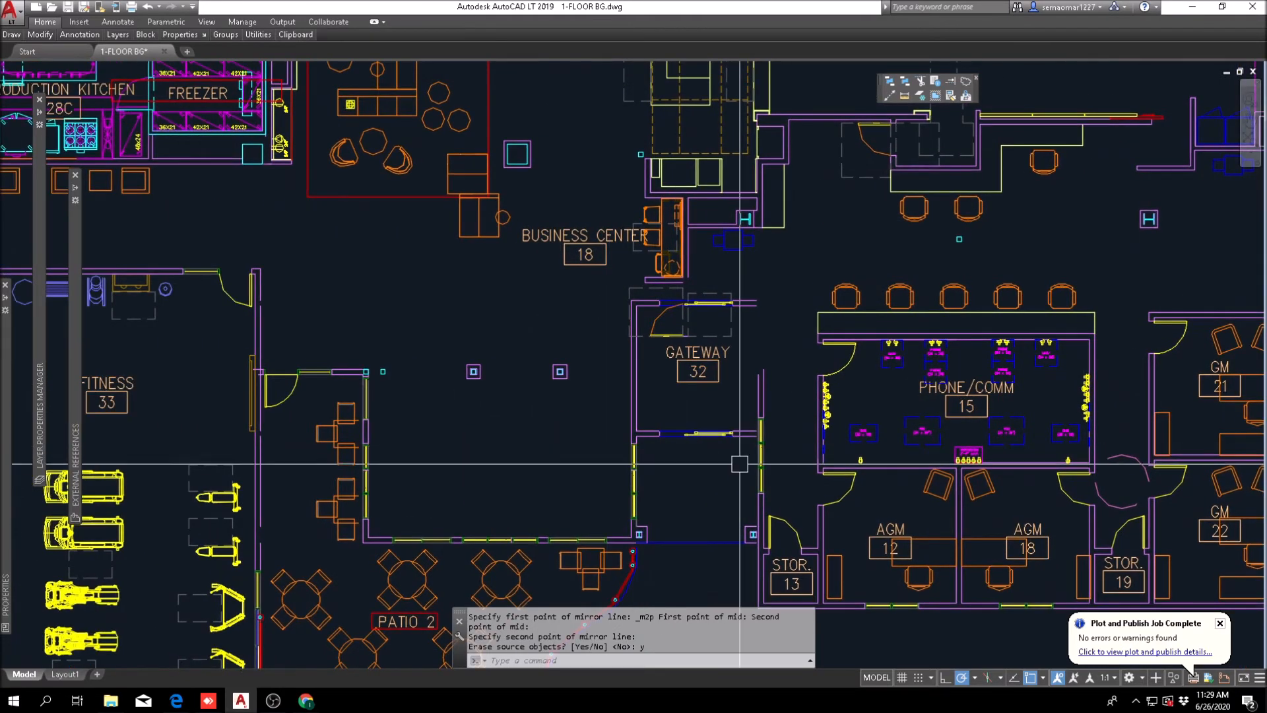
pyautogui.press('Escape')
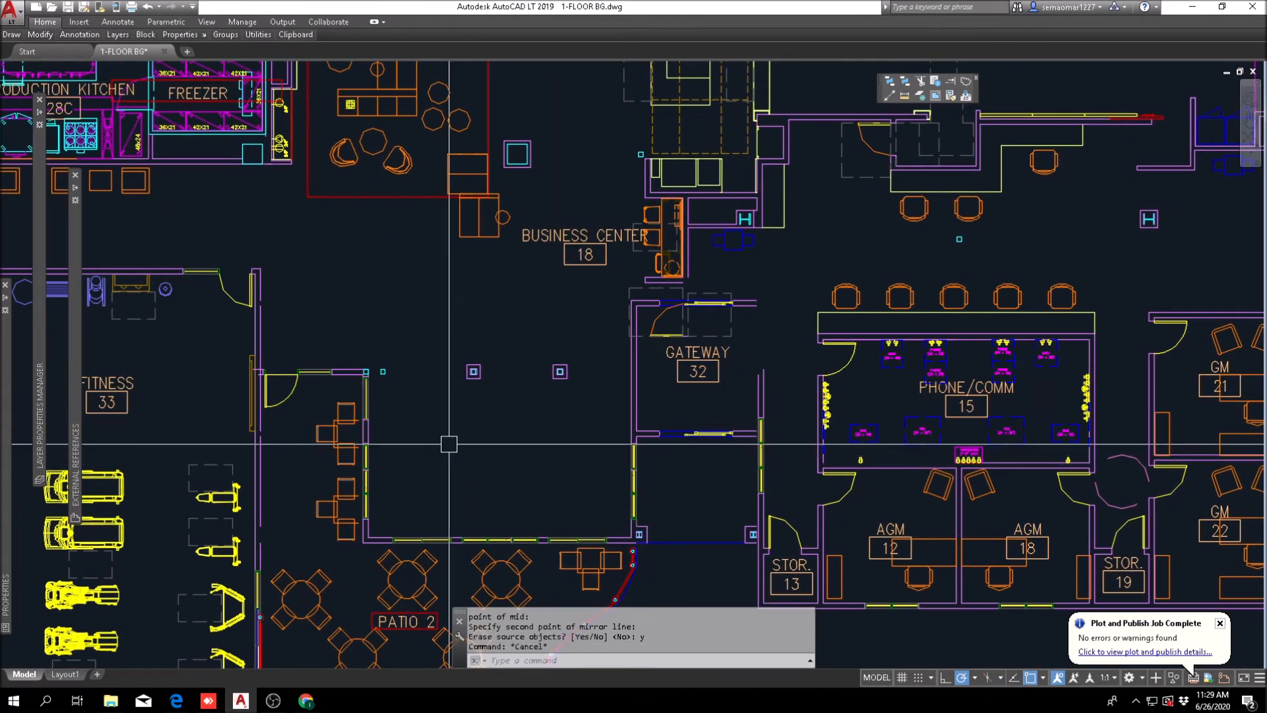
pyautogui.write('m')
pyautogui.press('Return')
pyautogui.write('p')
pyautogui.press('Return')
pyautogui.scroll(10, 283, 396)
# Step: Try to trim the fitness room wall where it meets the mirrored patio door wall, and undo the trim
pyautogui.press('Return')
pyautogui.click(265, 351)
pyautogui.scroll(-4, 323, 330)
pyautogui.press('Escape')
pyautogui.scroll(4, 344, 311)
pyautogui.write('tr')
pyautogui.press('Return')
pyautogui.press('Return')
pyautogui.scroll(-2, 318, 357)
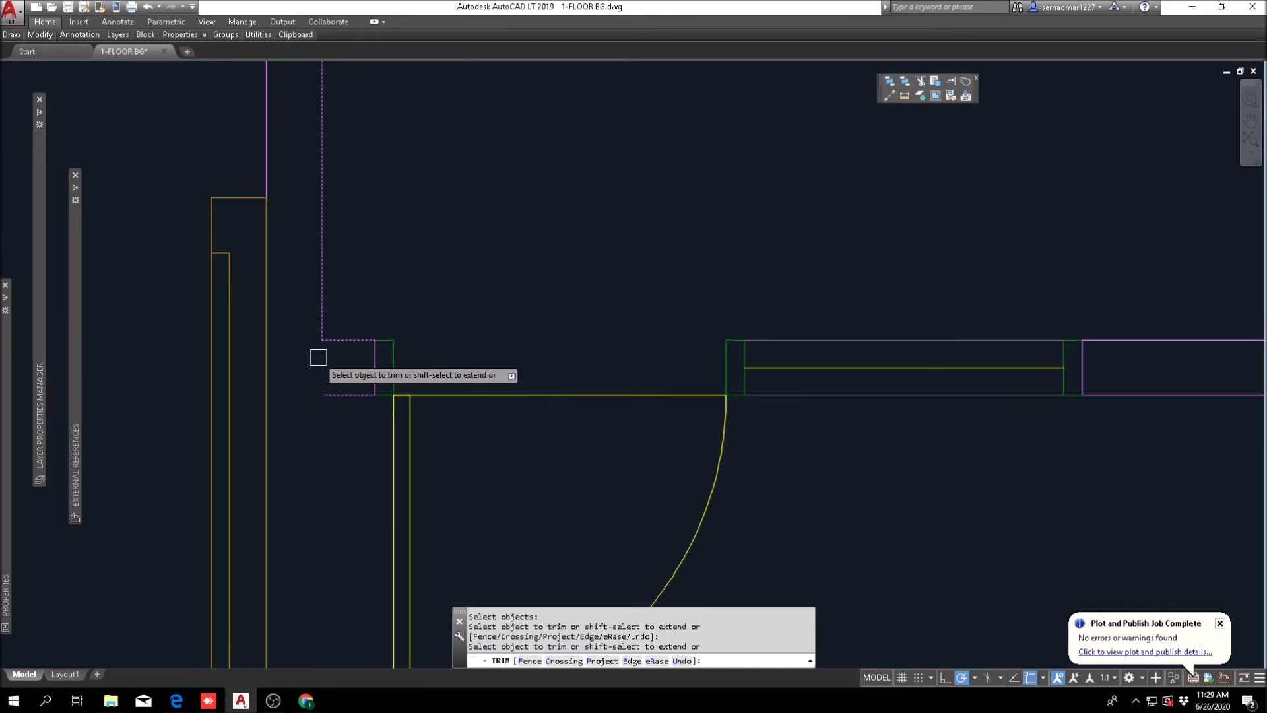
pyautogui.press('Escape')
pyautogui.write('u')
pyautogui.press('Return')
pyautogui.scroll(-2, 355, 353)
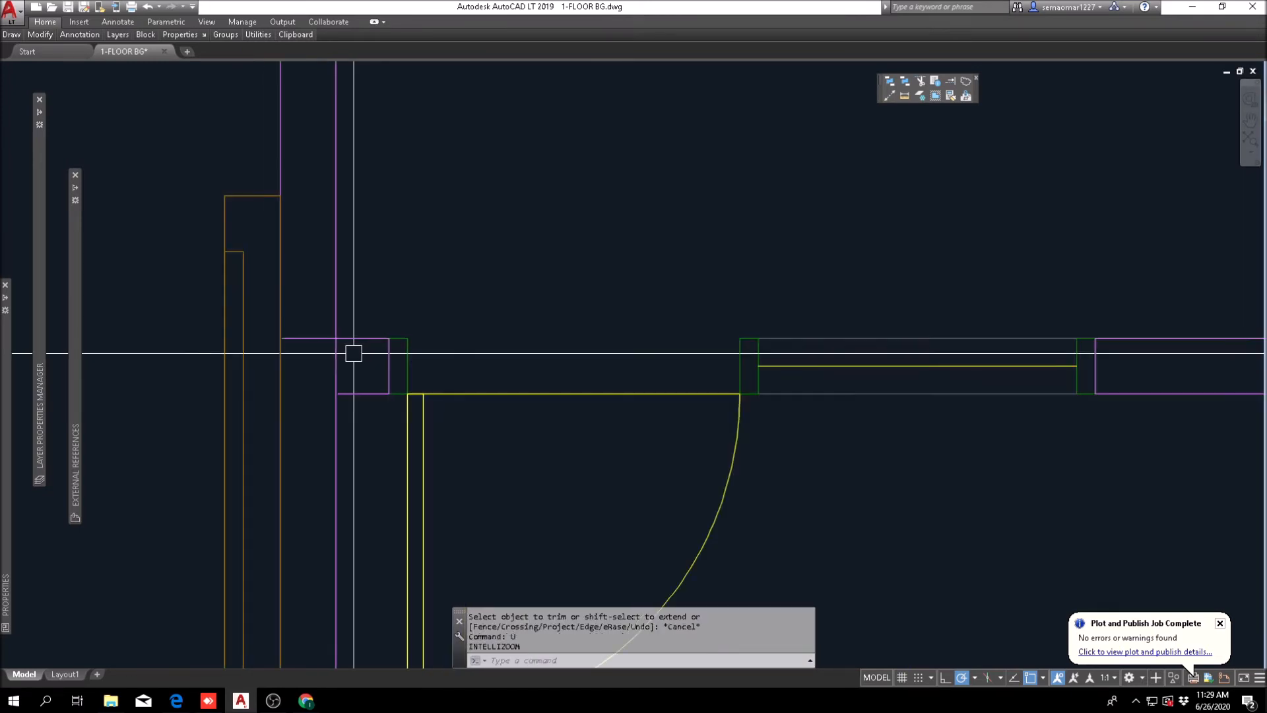
pyautogui.press('Escape')
# Step: Extend the lower line of the patio door wall to the face of the fitness room's east wall
pyautogui.scroll(2, 349, 382)
pyautogui.click(953, 83)
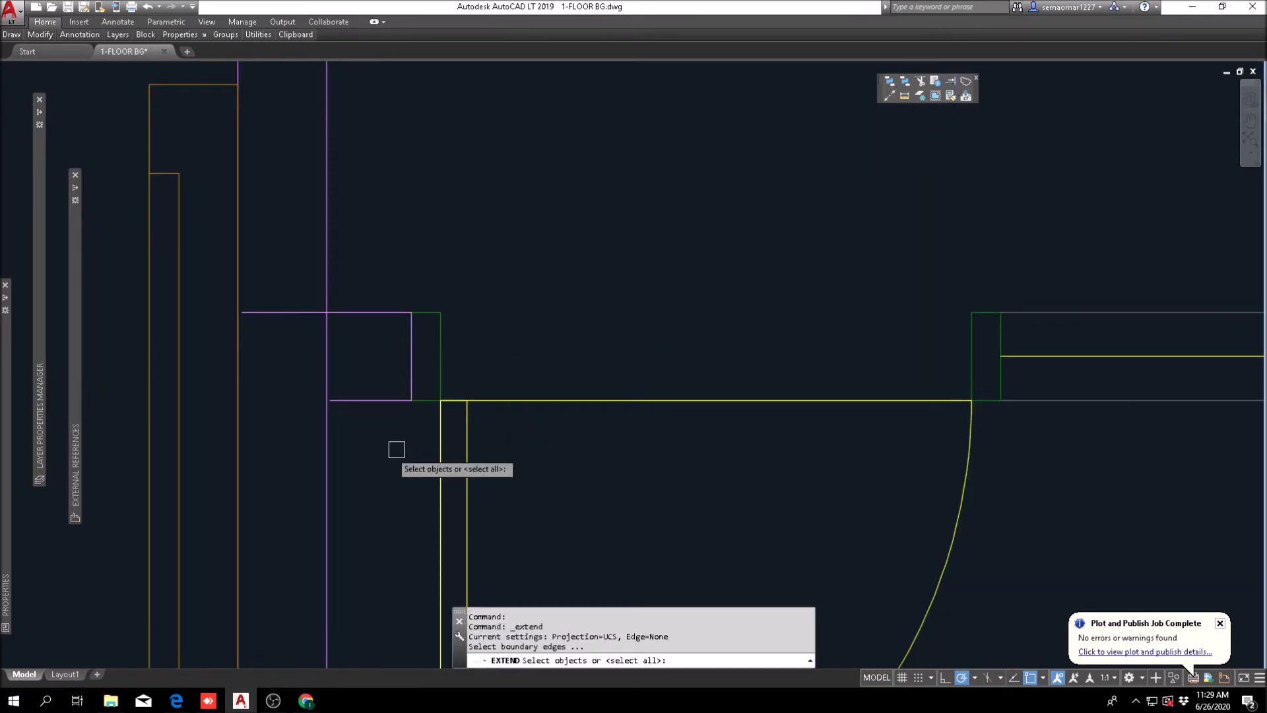
pyautogui.scroll(2, 387, 450)
pyautogui.moveTo(353, 427); pyautogui.dragTo(259, 435)
pyautogui.press('Return')
pyautogui.click(353, 369)
# Step: Trim the overlapping lines where the patio door wall joins the fitness room wall and save the drawing
pyautogui.write('r')
pyautogui.press('space')
pyautogui.click(332, 201)
pyautogui.click(246, 466)
pyautogui.press('space')
pyautogui.click(261, 247)
pyautogui.click(255, 208)
pyautogui.click(314, 303)
pyautogui.press('Escape')
pyautogui.press('Escape')
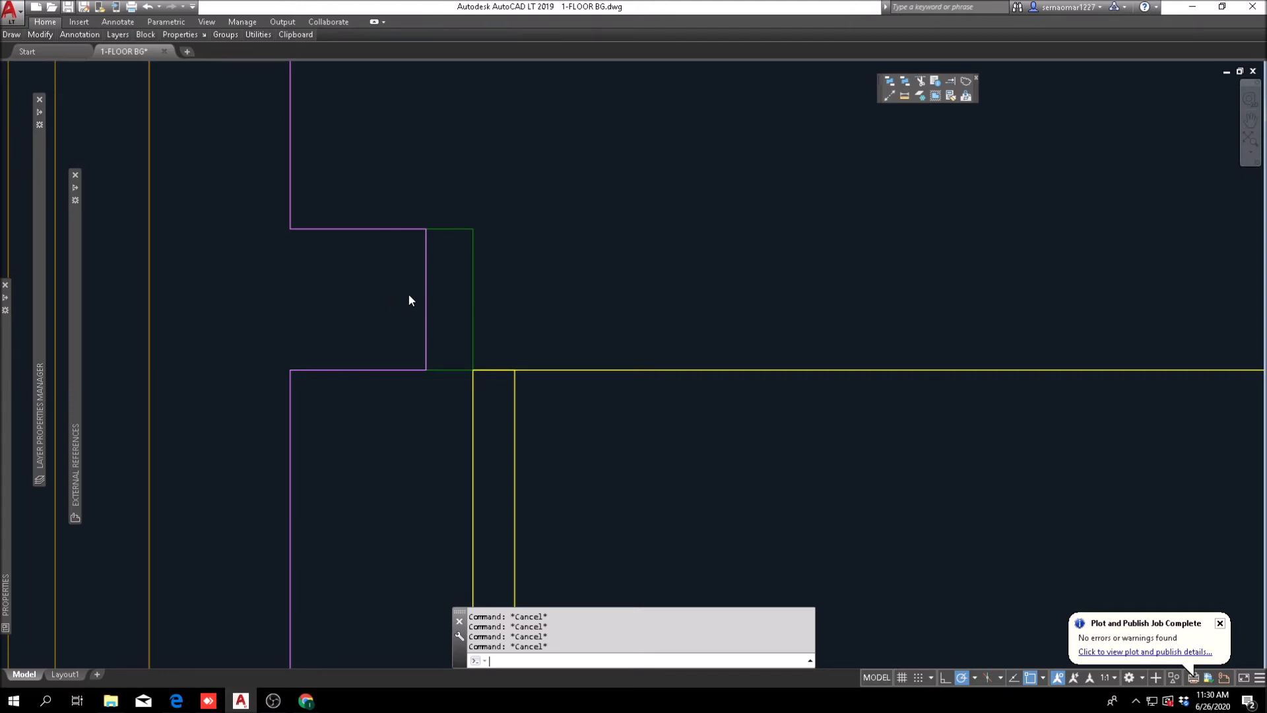
pyautogui.hotkey('ctrl', 's')
pyautogui.scroll(-4, 409, 300)
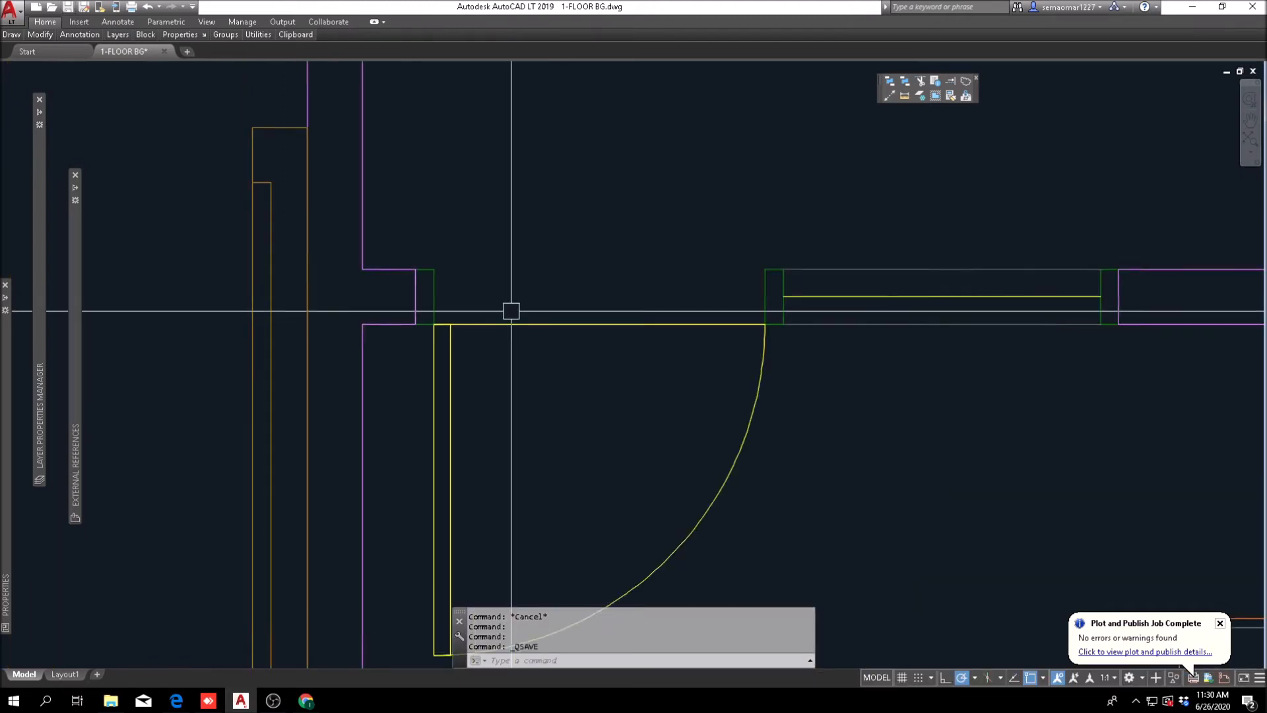
pyautogui.scroll(-3, 511, 310)
pyautogui.moveTo(442, 541)
pyautogui.mouseDown(button='middle')
pyautogui.moveTo(552, 296)
pyautogui.moveTo(534, 373)
pyautogui.mouseUp(button='middle')
pyautogui.scroll(2, 481, 456)
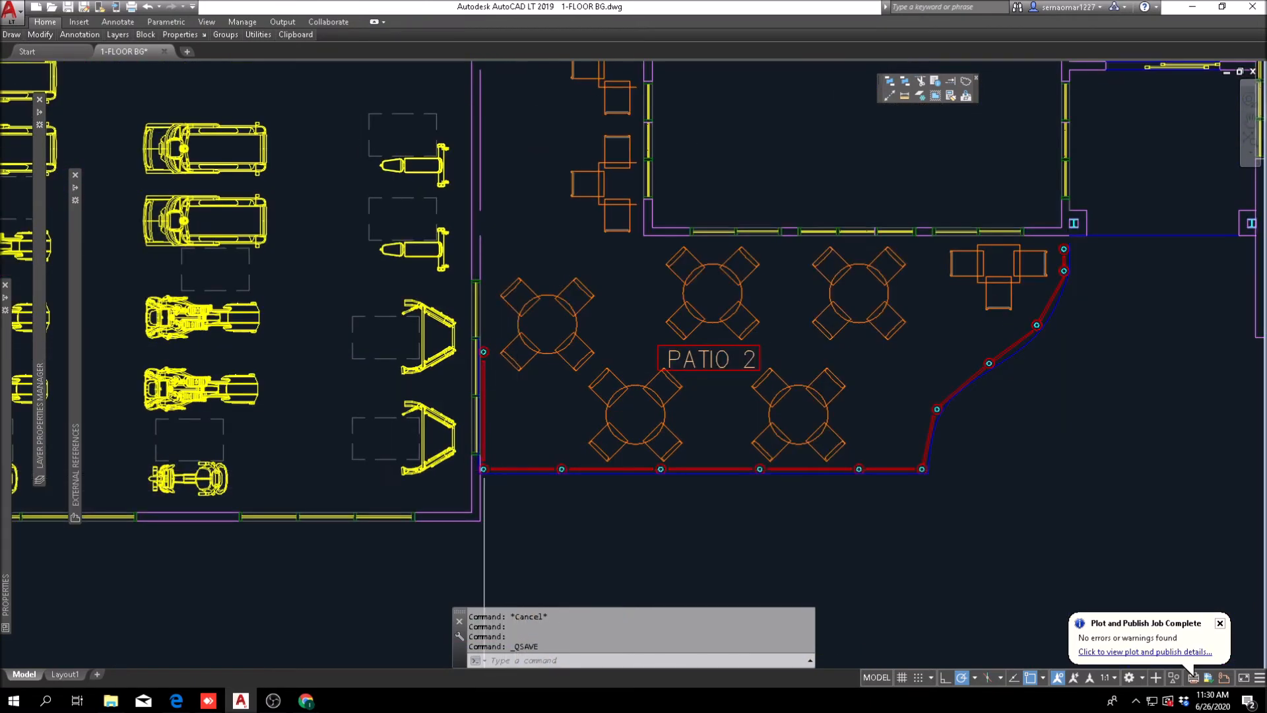
pyautogui.scroll(5, 498, 468)
pyautogui.write('e')
pyautogui.press('Return')
pyautogui.click(486, 454)
pyautogui.press('Escape')
pyautogui.scroll(-6, 529, 442)
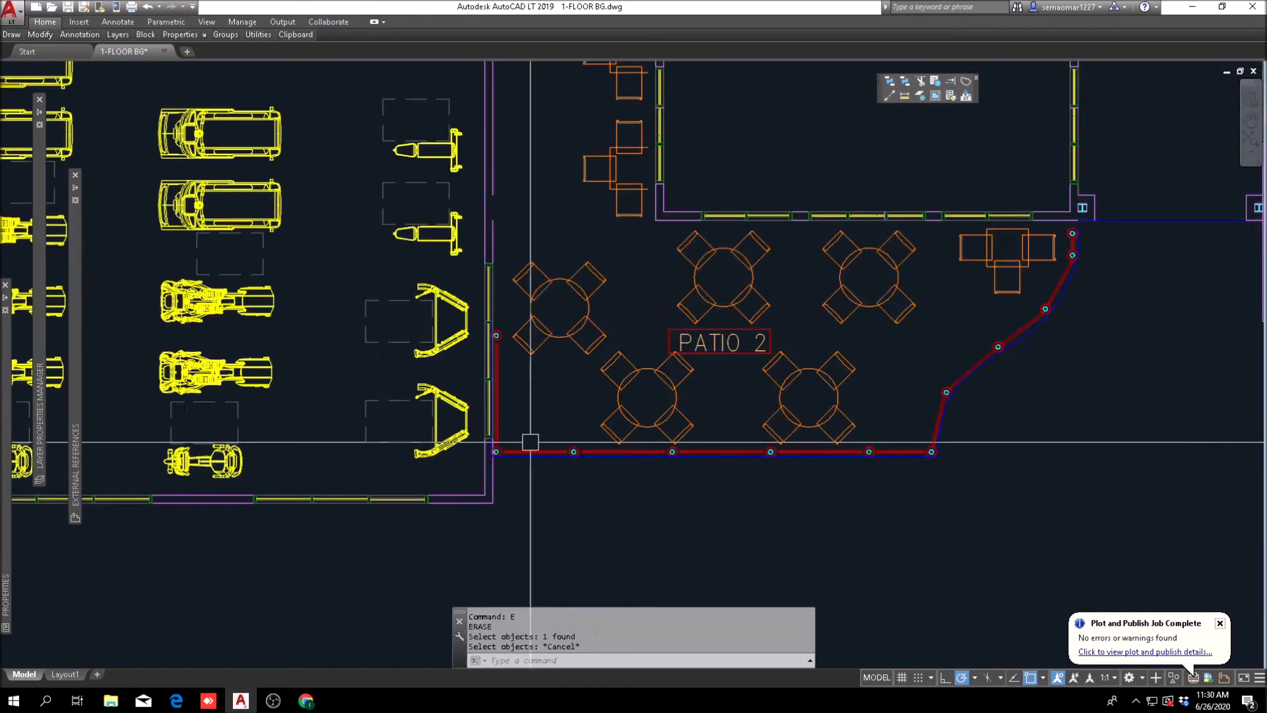
# Step: Open the Patio external reference as its own drawing for editing
pyautogui.click(578, 433)
pyautogui.scroll(2, 579, 433)
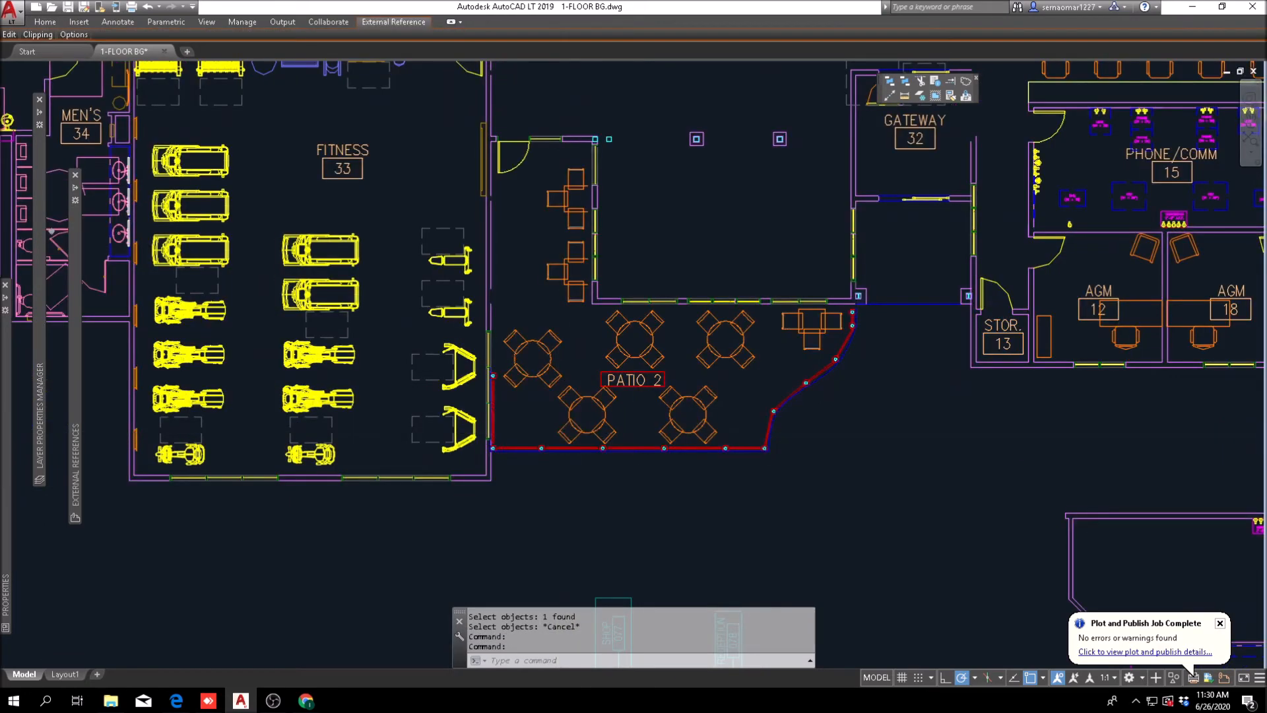
pyautogui.doubleClick(568, 439)
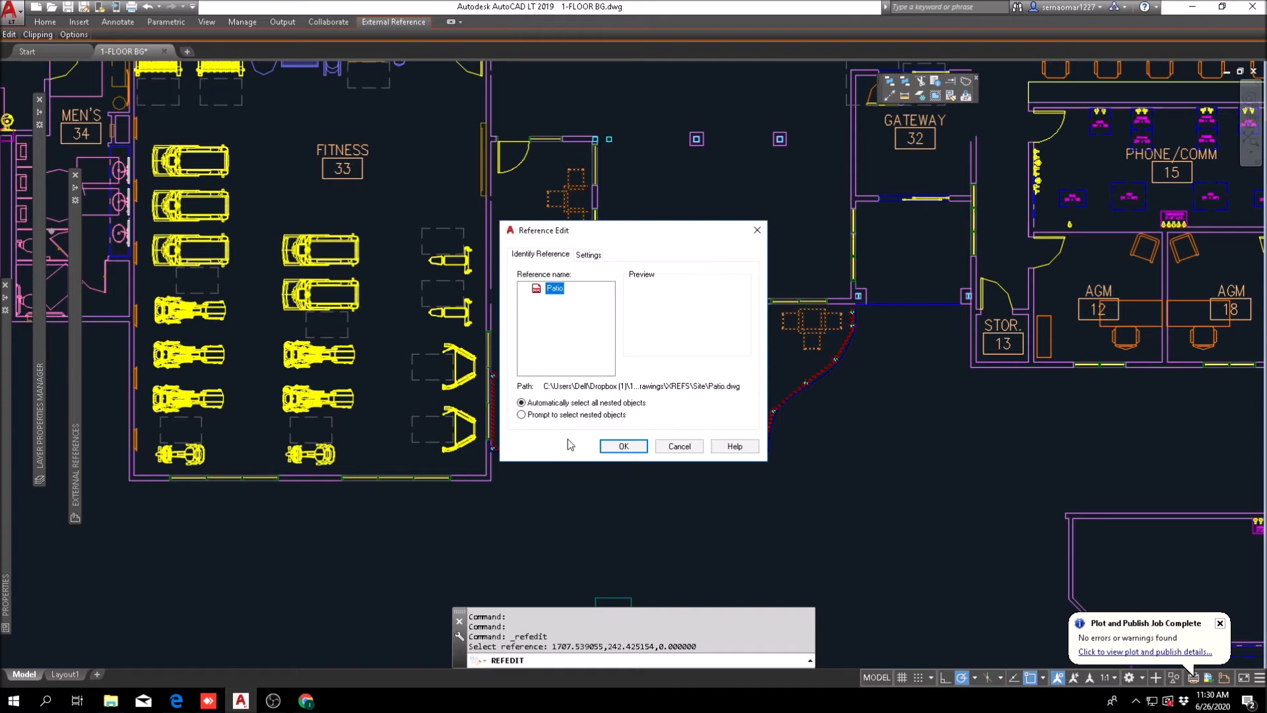
pyautogui.press('Escape')
pyautogui.rightClick(601, 434)
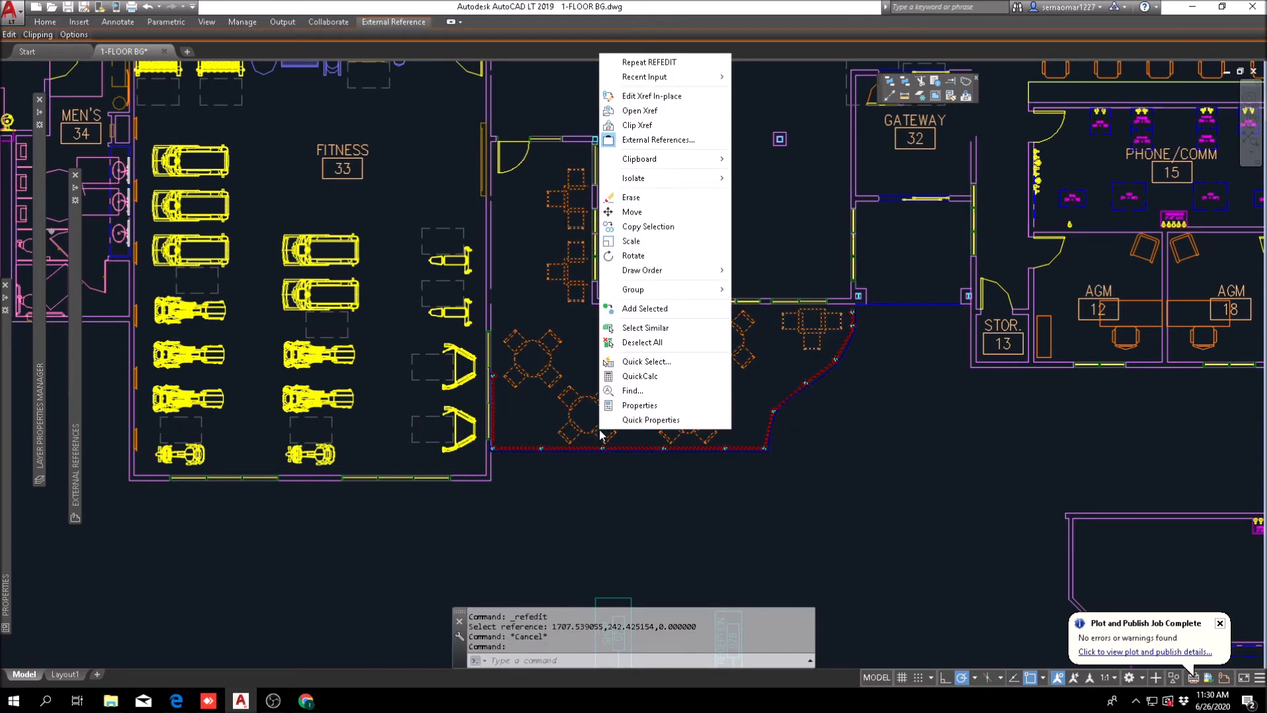
pyautogui.click(686, 112)
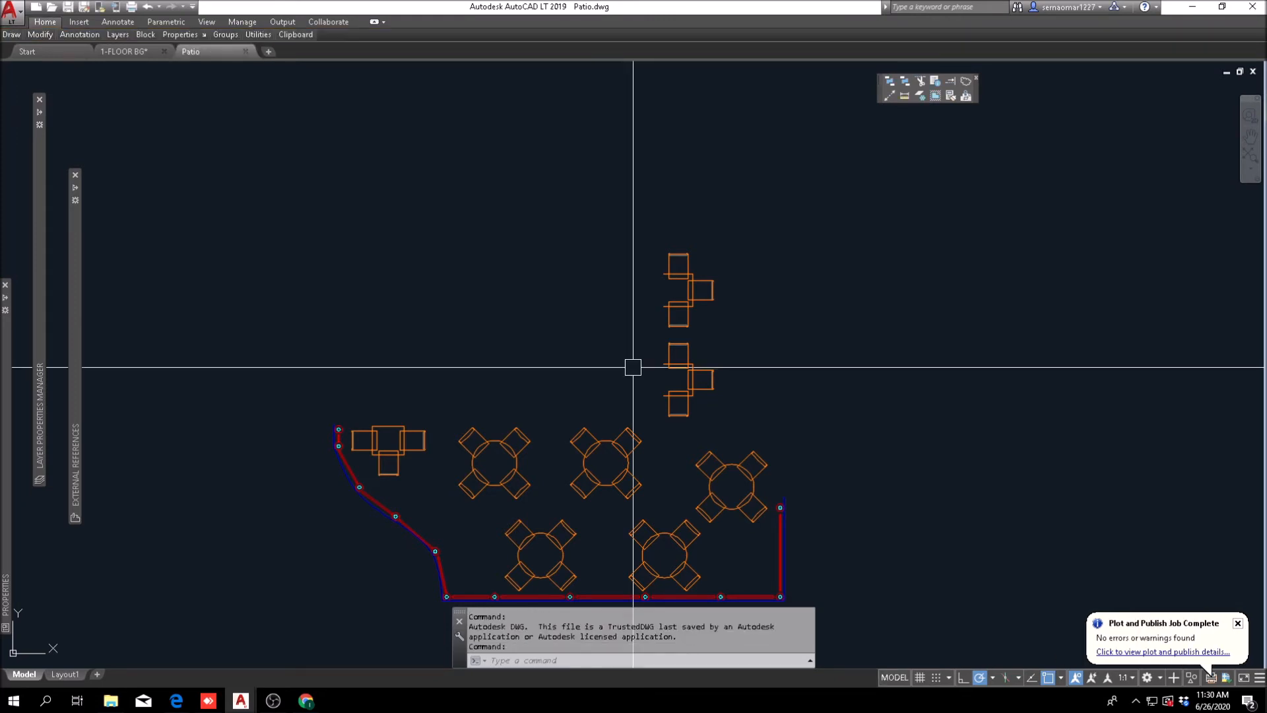
# Step: Copy all the patio furniture and fencing in the Patio drawing to the clipboard with a base point
pyautogui.scroll(2, 697, 407)
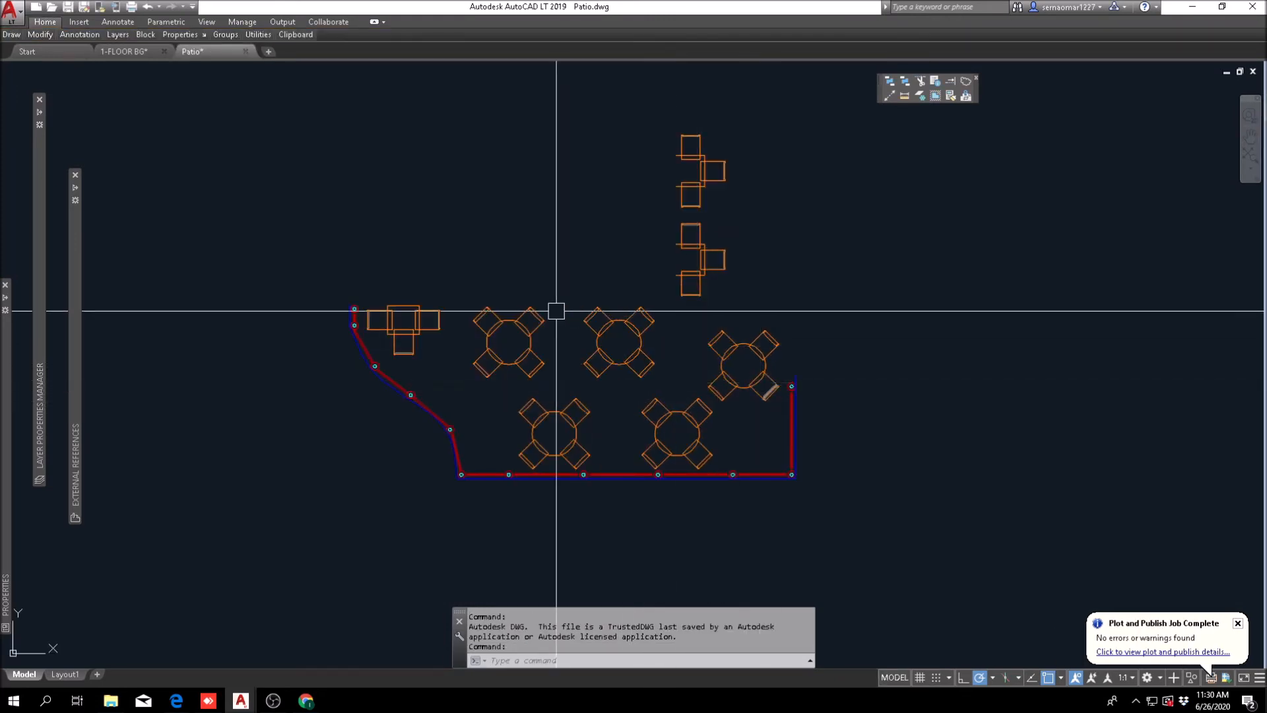
pyautogui.scroll(-4, 523, 312)
pyautogui.press('Escape')
pyautogui.rightClick(447, 281)
pyautogui.moveTo(520, 316)
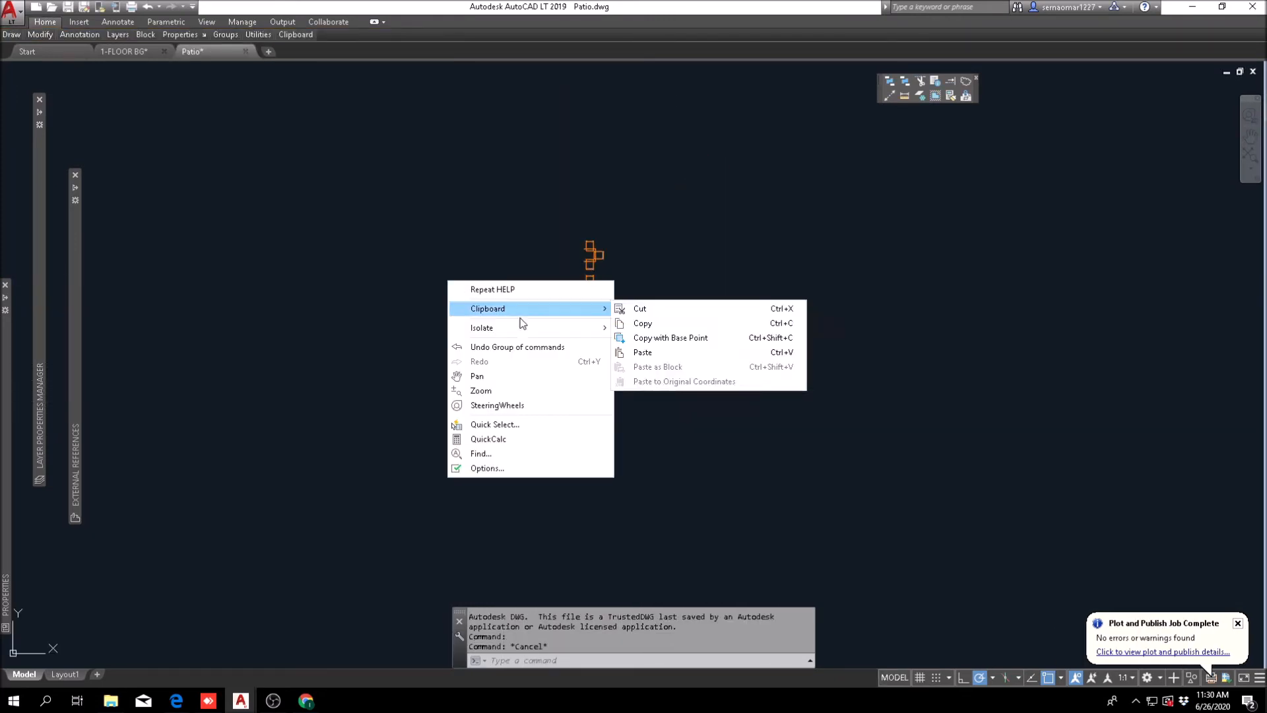
pyautogui.click(656, 339)
pyautogui.click(436, 402)
pyautogui.click(657, 214)
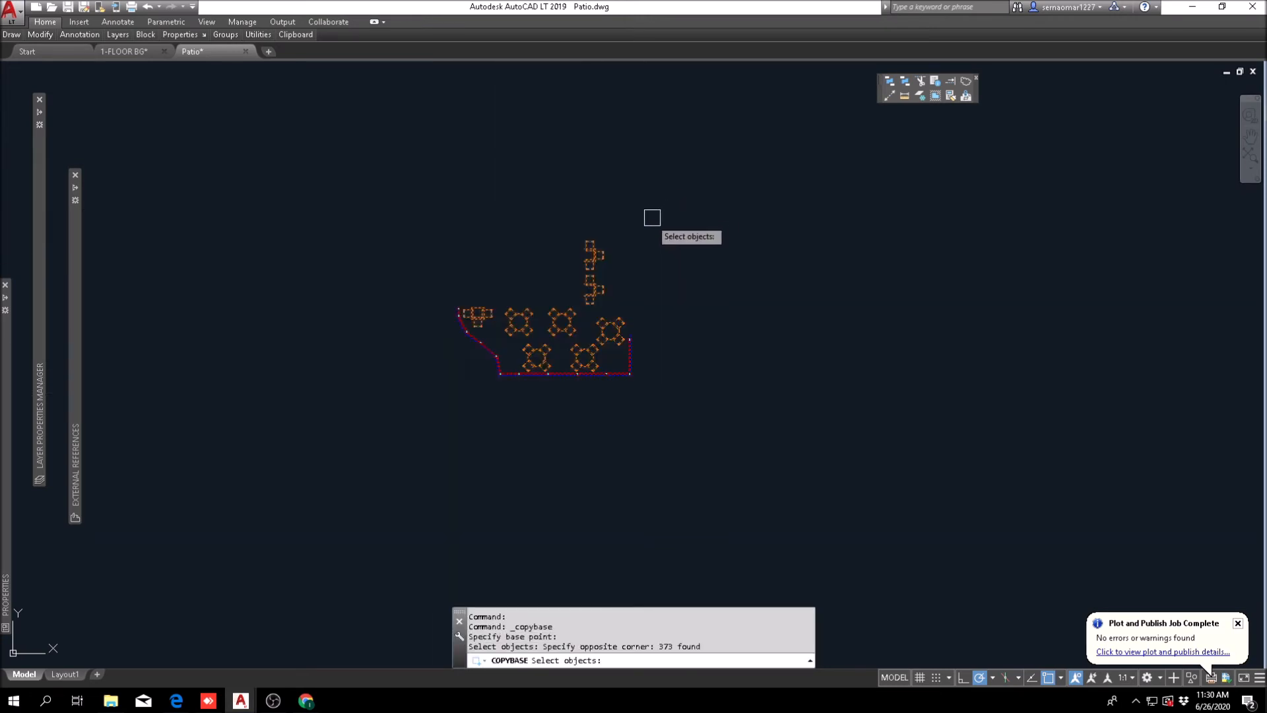
pyautogui.press('Return')
pyautogui.scroll(-6, 647, 367)
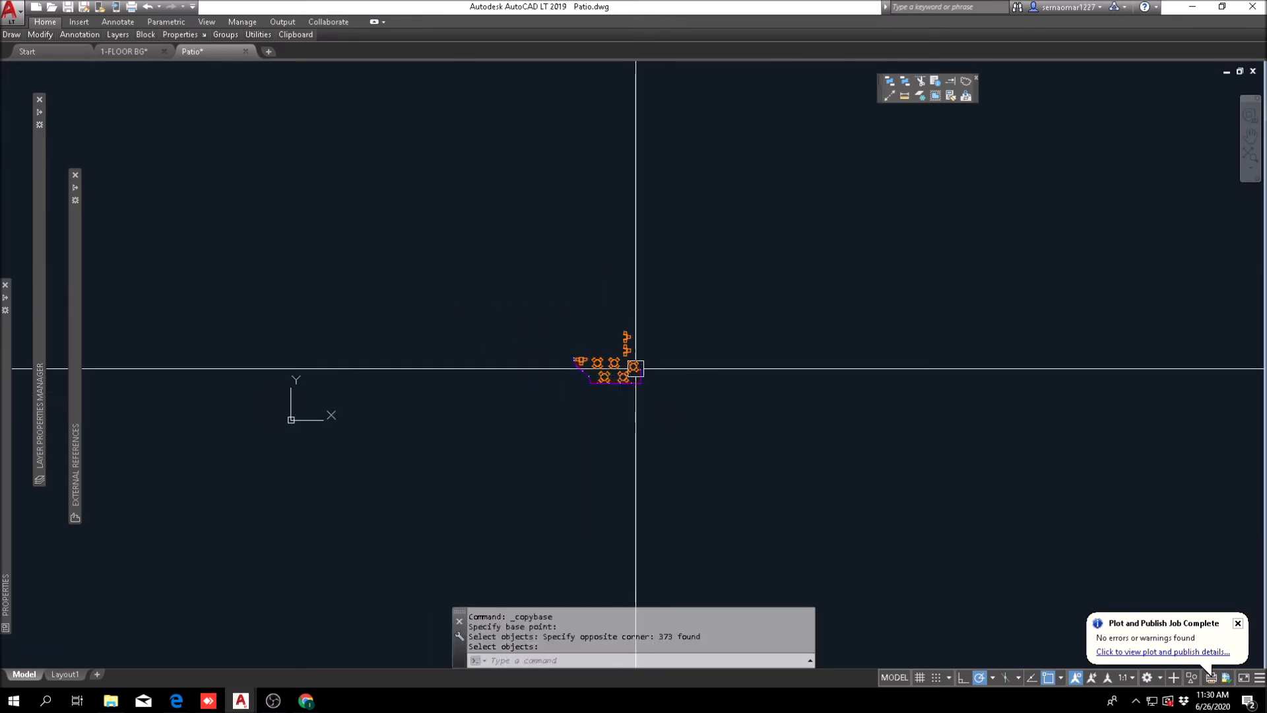
# Step: Close the Patio drawing and paste the copied patio furniture and fencing into the empty area south of the fitness room
pyautogui.scroll(6, 629, 366)
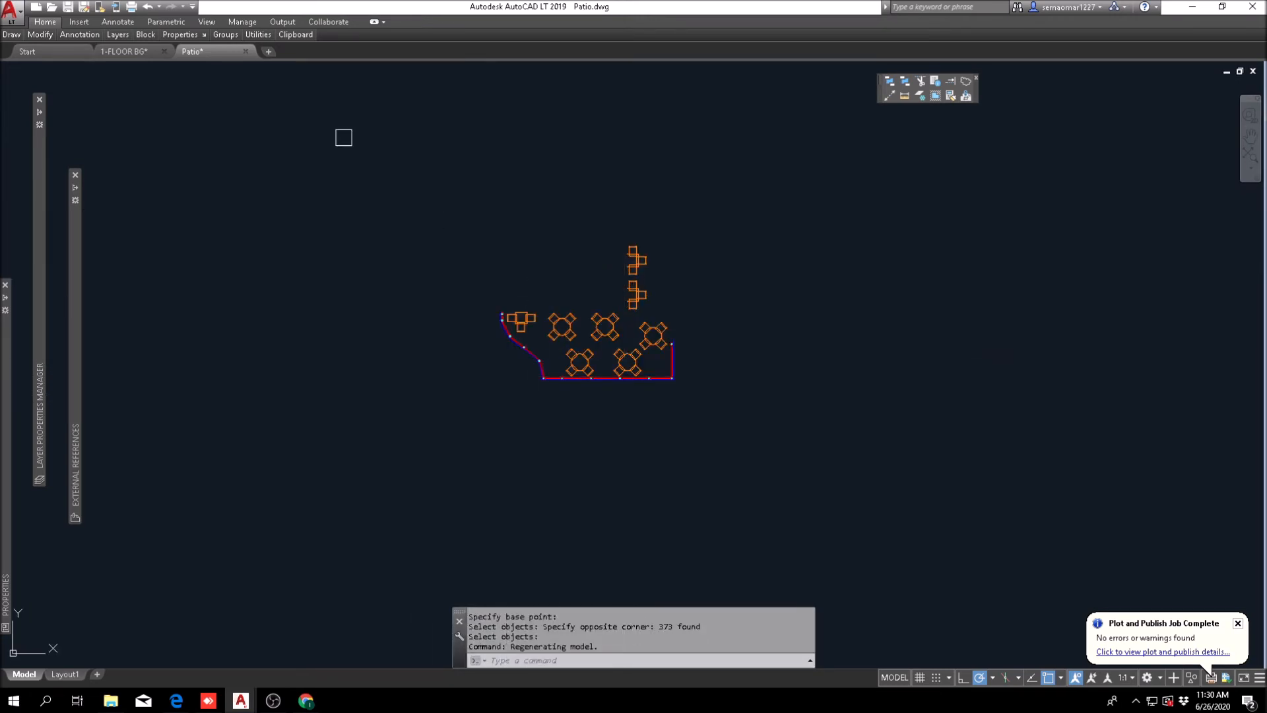
pyautogui.click(247, 52)
pyautogui.click(666, 381)
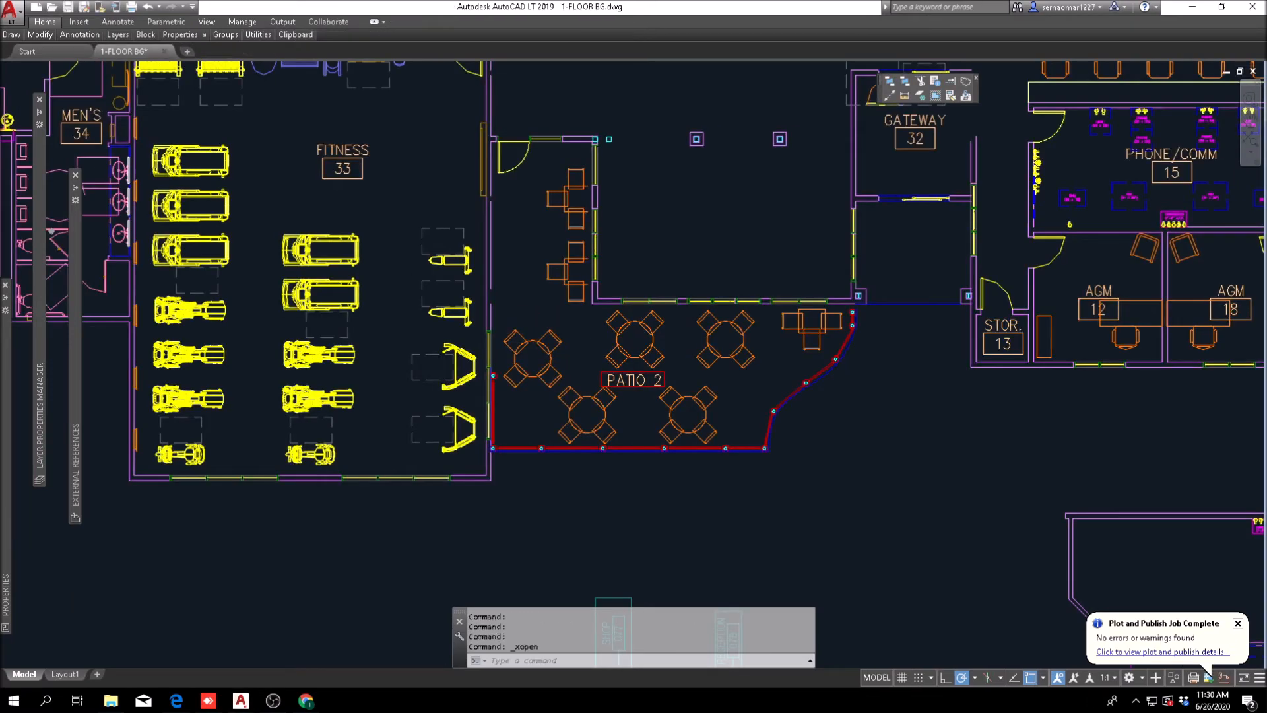
pyautogui.scroll(-2, 525, 283)
pyautogui.rightClick(546, 255)
pyautogui.moveTo(601, 300)
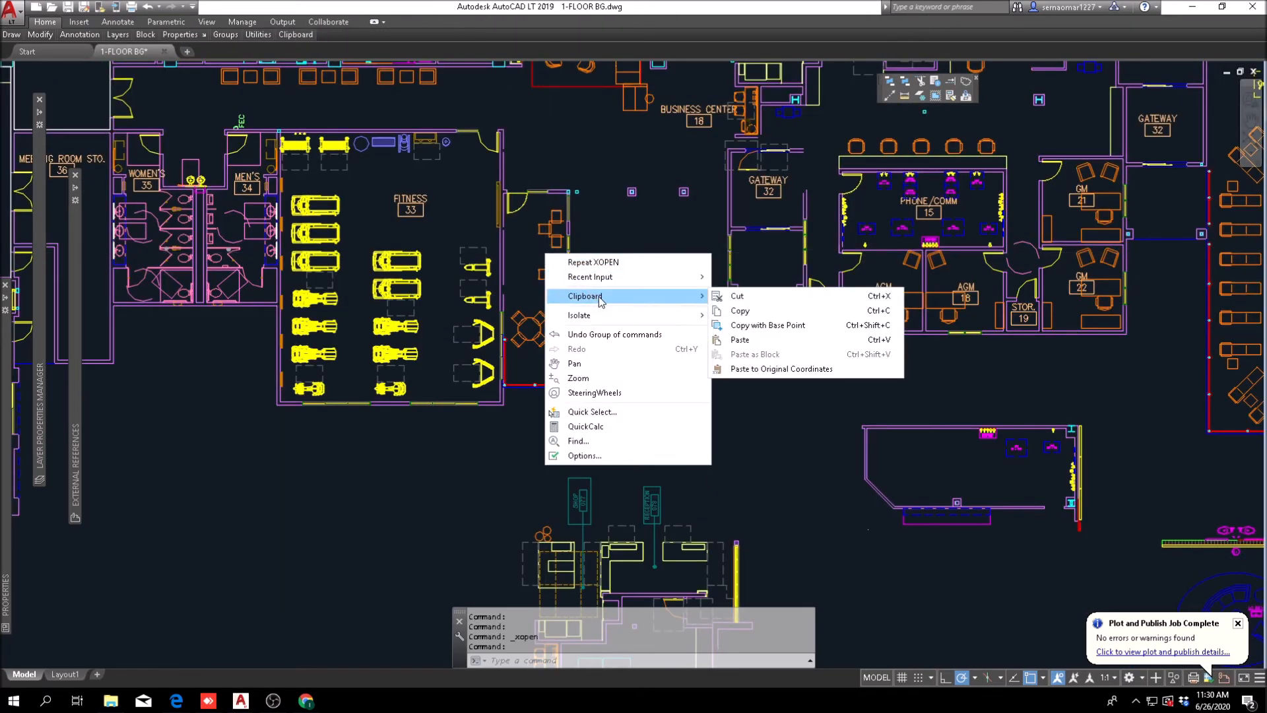
pyautogui.click(757, 341)
pyautogui.moveTo(375, 631)
pyautogui.mouseDown(button='middle')
pyautogui.moveTo(498, 587)
pyautogui.moveTo(636, 455)
pyautogui.mouseUp(button='middle')
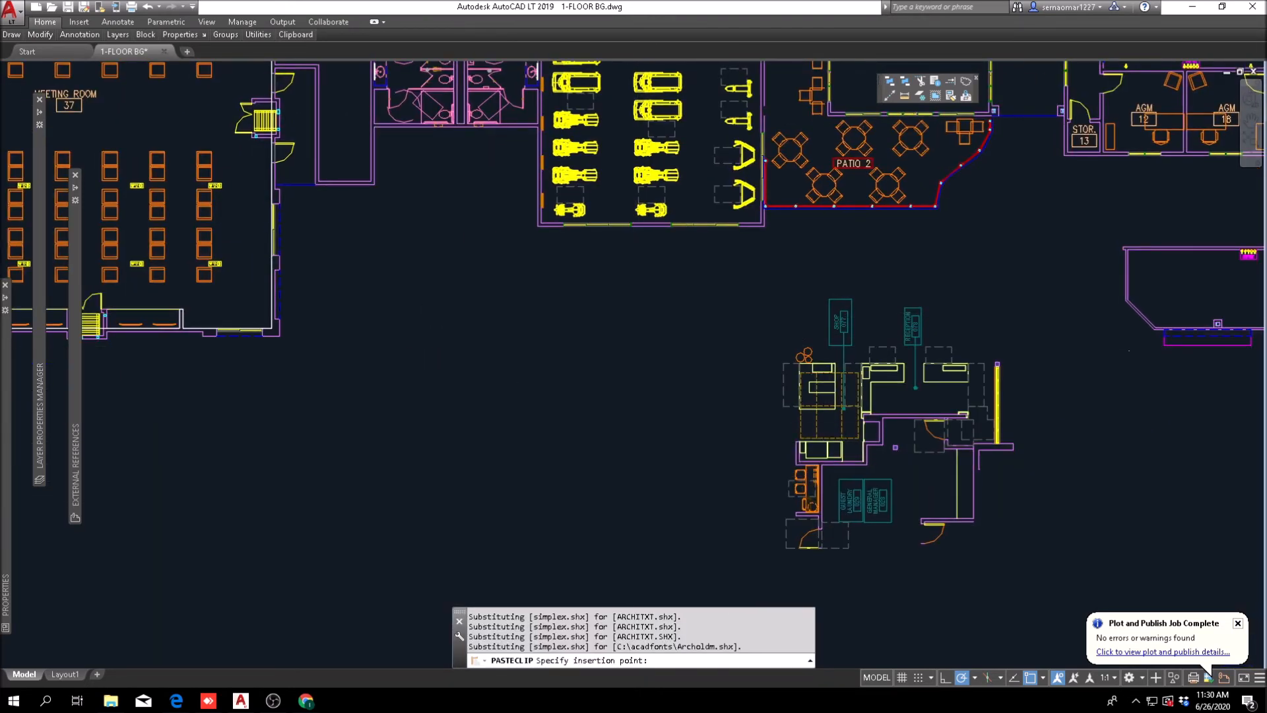
pyautogui.click(387, 438)
# Step: Erase the original Patio 2 reference with its furniture and fence beside the fitness room
pyautogui.moveTo(686, 312); pyautogui.dragTo(530, 394, button='middle')
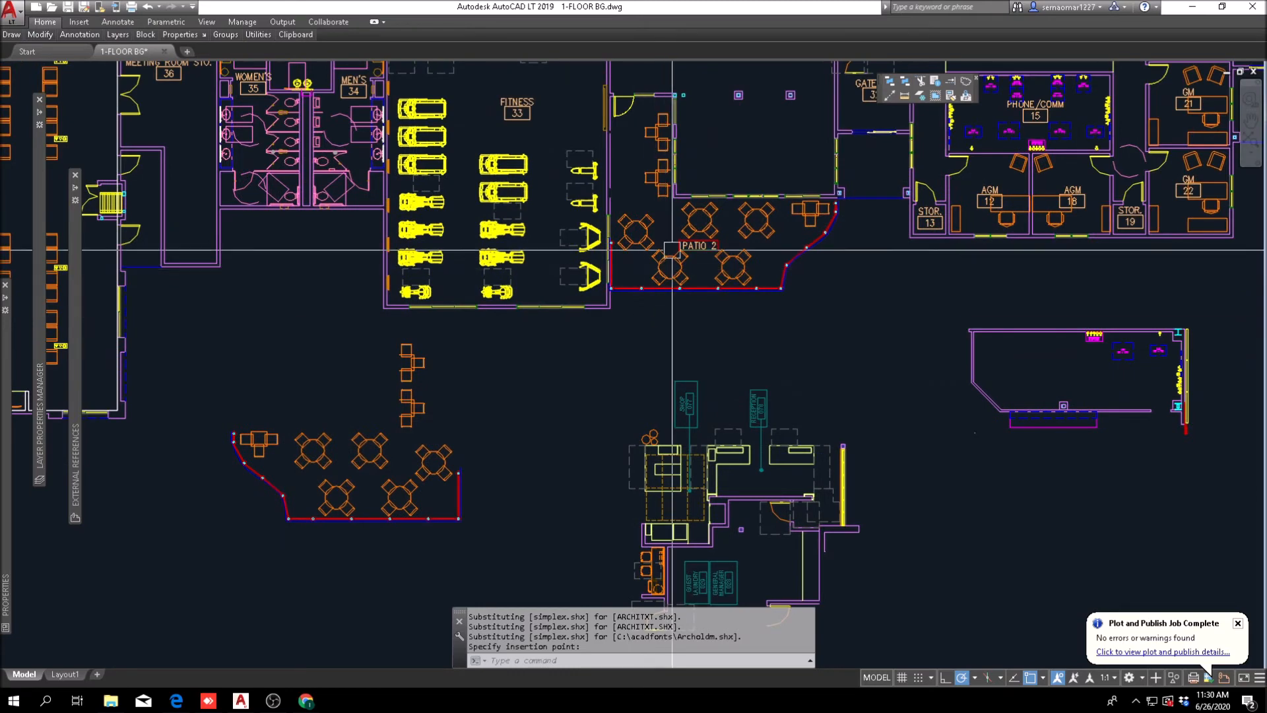
pyautogui.press('Escape')
pyautogui.write('E')
pyautogui.press('Return')
pyautogui.click(789, 276)
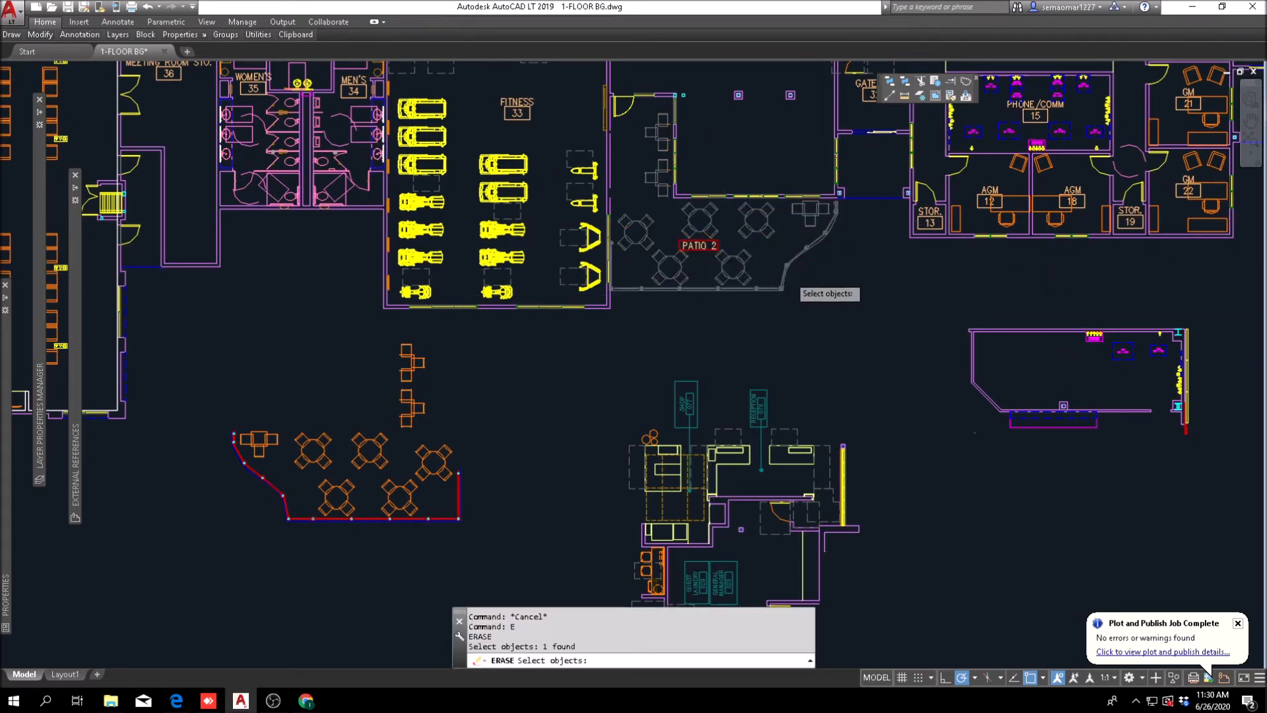
pyautogui.press('Return')
# Step: Mirror the pasted patio furniture and fencing about a vertical line and erase the source objects
pyautogui.moveTo(432, 396); pyautogui.dragTo(502, 331, button='middle')
pyautogui.click(39, 34)
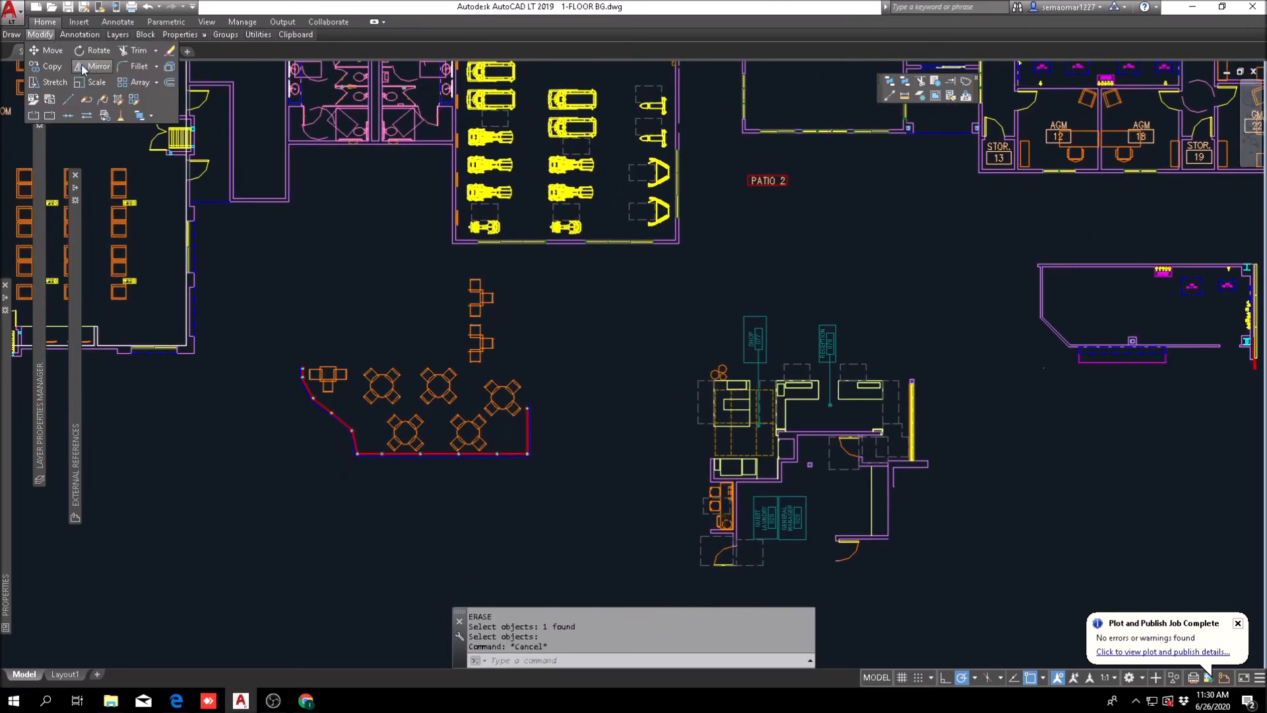
pyautogui.click(92, 66)
pyautogui.click(559, 277)
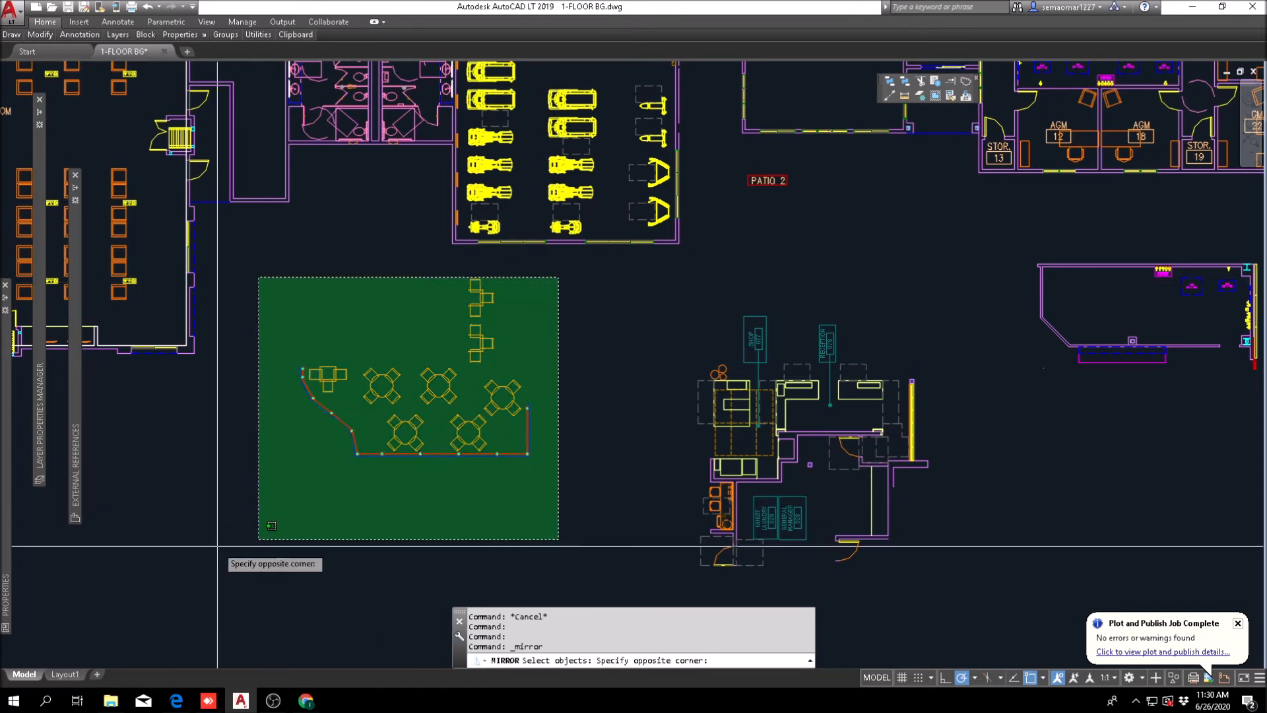
pyautogui.click(245, 531)
pyautogui.scroll(3, 380, 507)
pyautogui.press('Return')
pyautogui.click(442, 471)
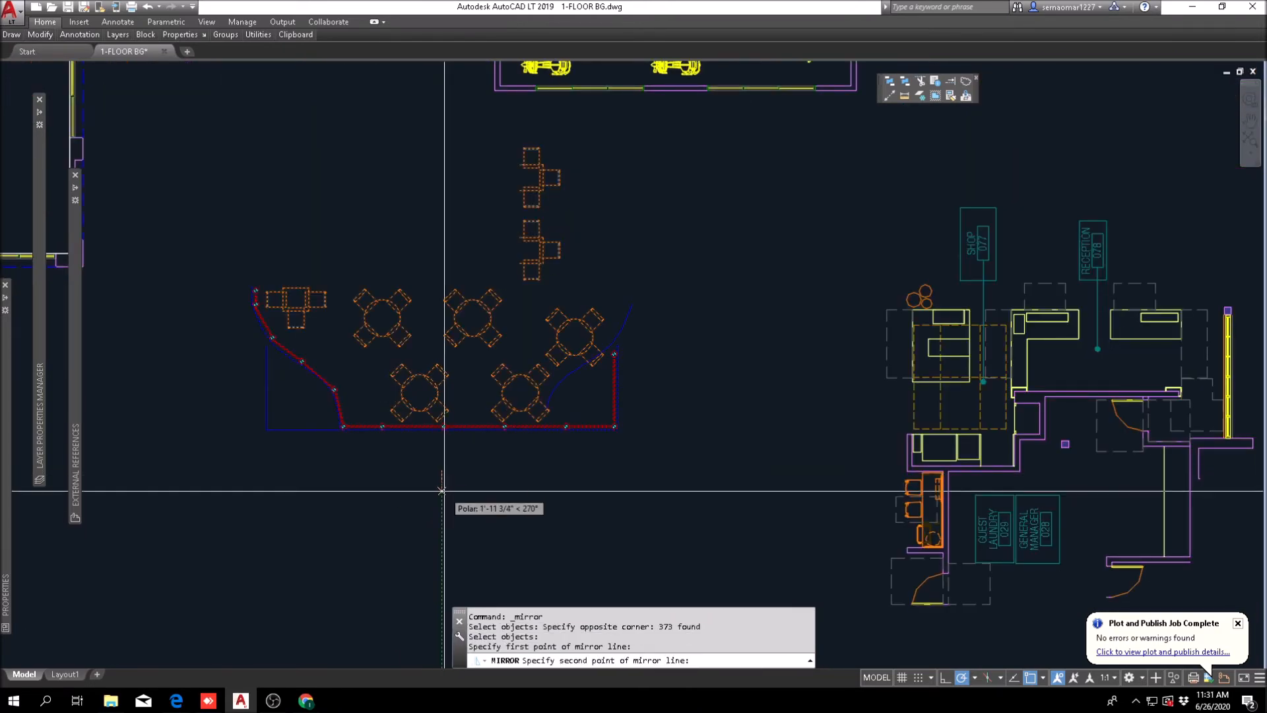
pyautogui.click(441, 491)
pyautogui.write('y')
pyautogui.press('Return')
pyautogui.write('m')
pyautogui.press('Return')
pyautogui.scroll(-2, 335, 440)
# Step: Move the mirrored patio by the upper end of its west edge line to just east of the fitness room
pyautogui.press('Return')
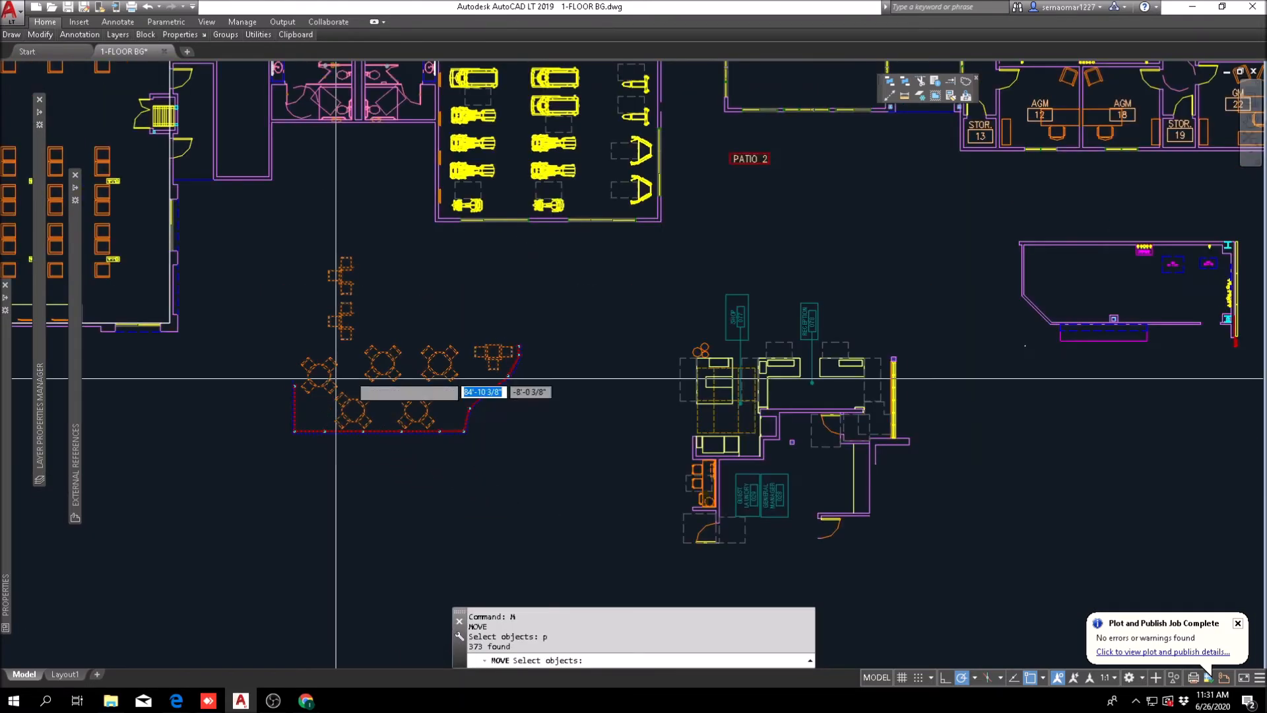
pyautogui.click(360, 376)
pyautogui.scroll(-2, 825, 230)
pyautogui.moveTo(826, 229); pyautogui.dragTo(622, 368, button='middle')
pyautogui.press('Escape')
pyautogui.press('Escape')
pyautogui.write('m')
pyautogui.press('Return')
pyautogui.click(274, 534)
pyautogui.scroll(4, 428, 431)
pyautogui.click(457, 404)
pyautogui.click(229, 286)
pyautogui.click(131, 475)
pyautogui.moveTo(207, 511); pyautogui.dragTo(599, 406, button='middle')
pyautogui.scroll(6, 468, 433)
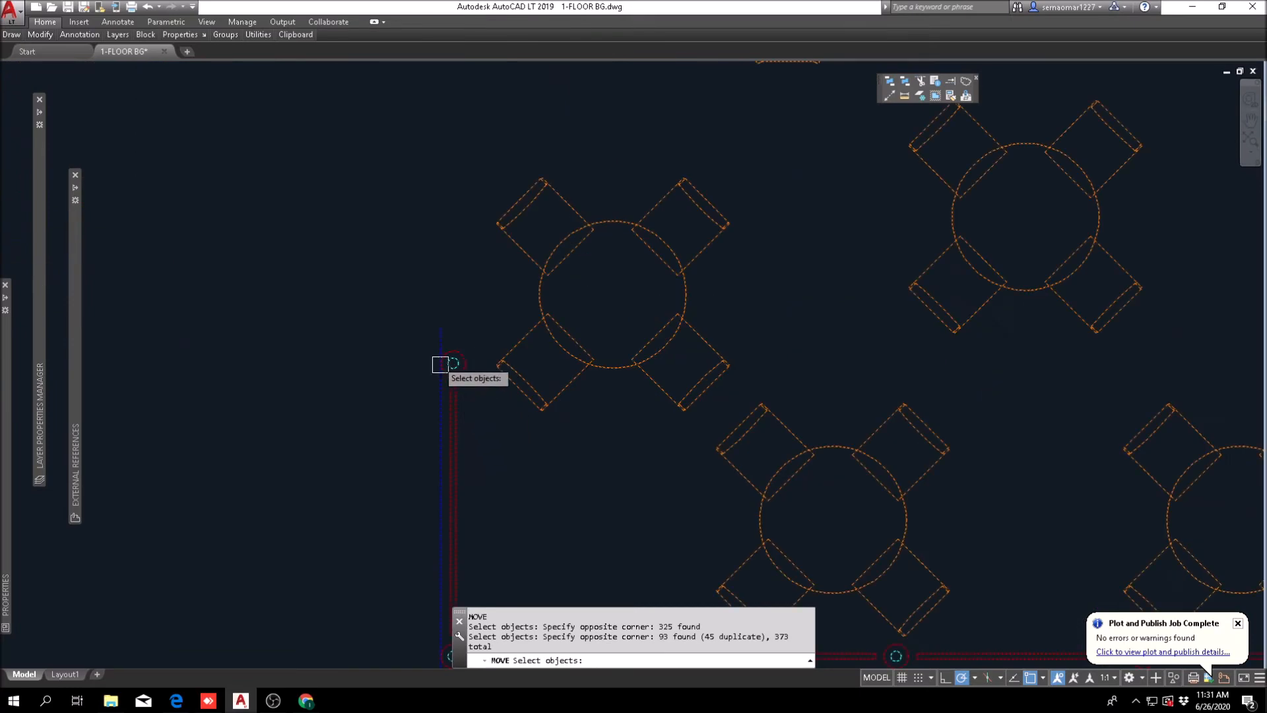
pyautogui.press('Return')
pyautogui.click(440, 328)
pyautogui.scroll(-8, 439, 327)
pyautogui.scroll(5, 524, 380)
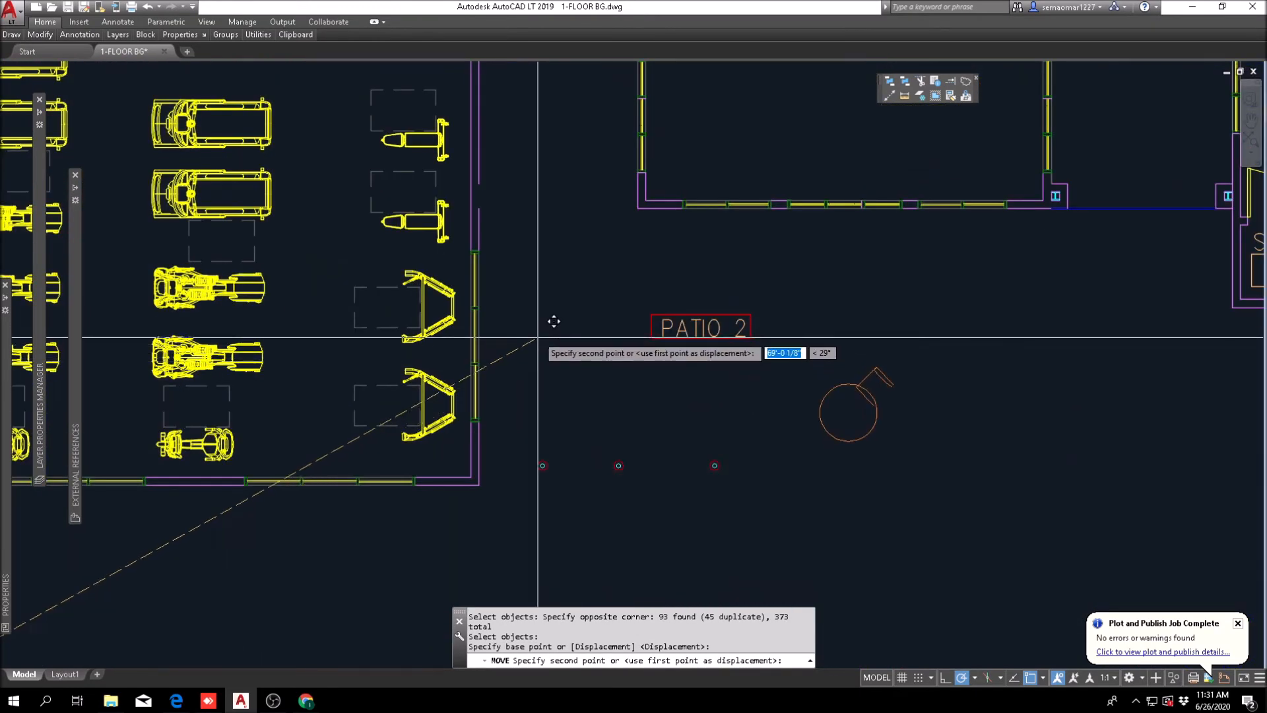
pyautogui.click(556, 318)
# Step: Move the whole patio again so its west edge sits against the face of the fitness room's east wall
pyautogui.write('m')
pyautogui.press('Return')
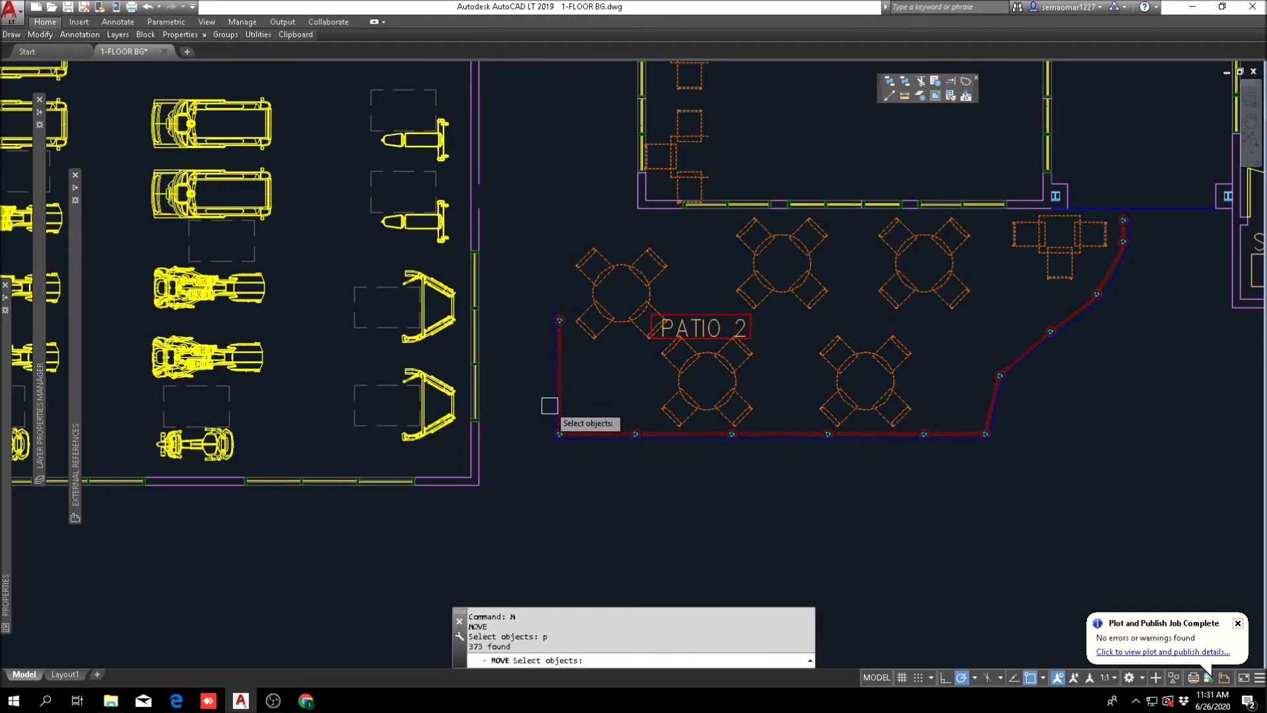
pyautogui.scroll(5, 568, 422)
pyautogui.write('p')
pyautogui.press('Return')
pyautogui.press('Return')
pyautogui.scroll(-3, 608, 410)
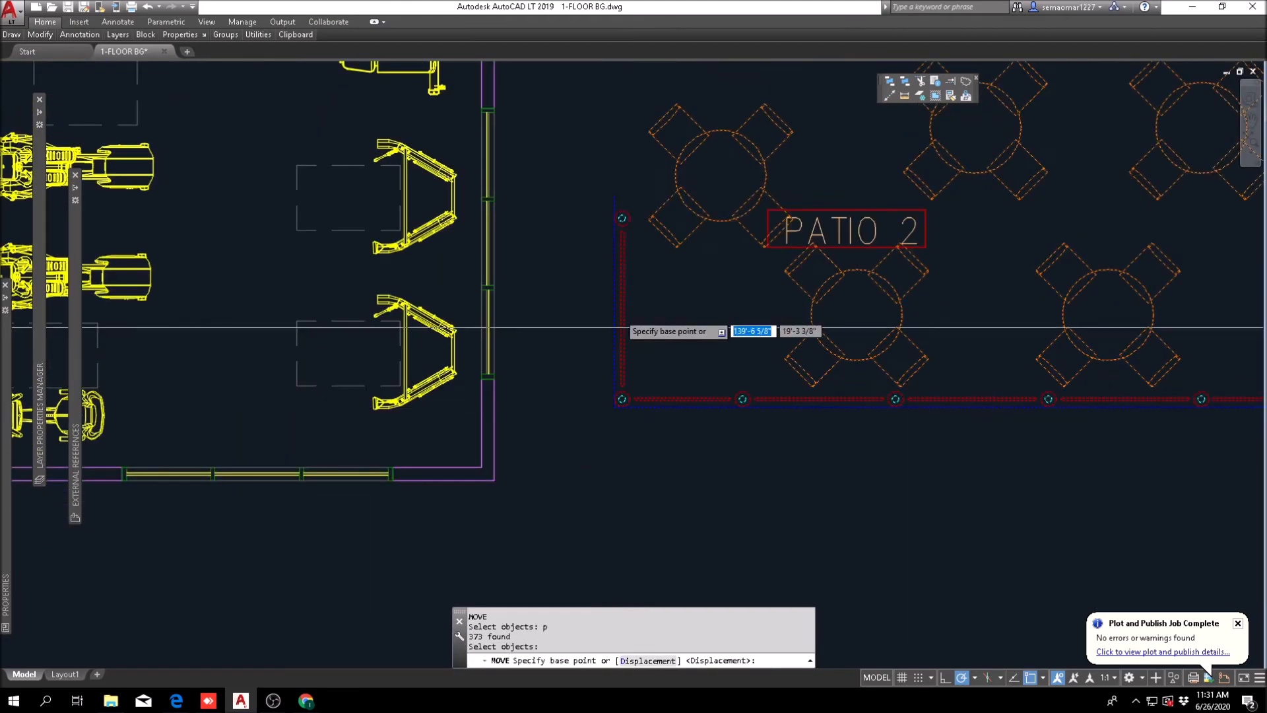
pyautogui.click(620, 195)
pyautogui.scroll(4, 508, 180)
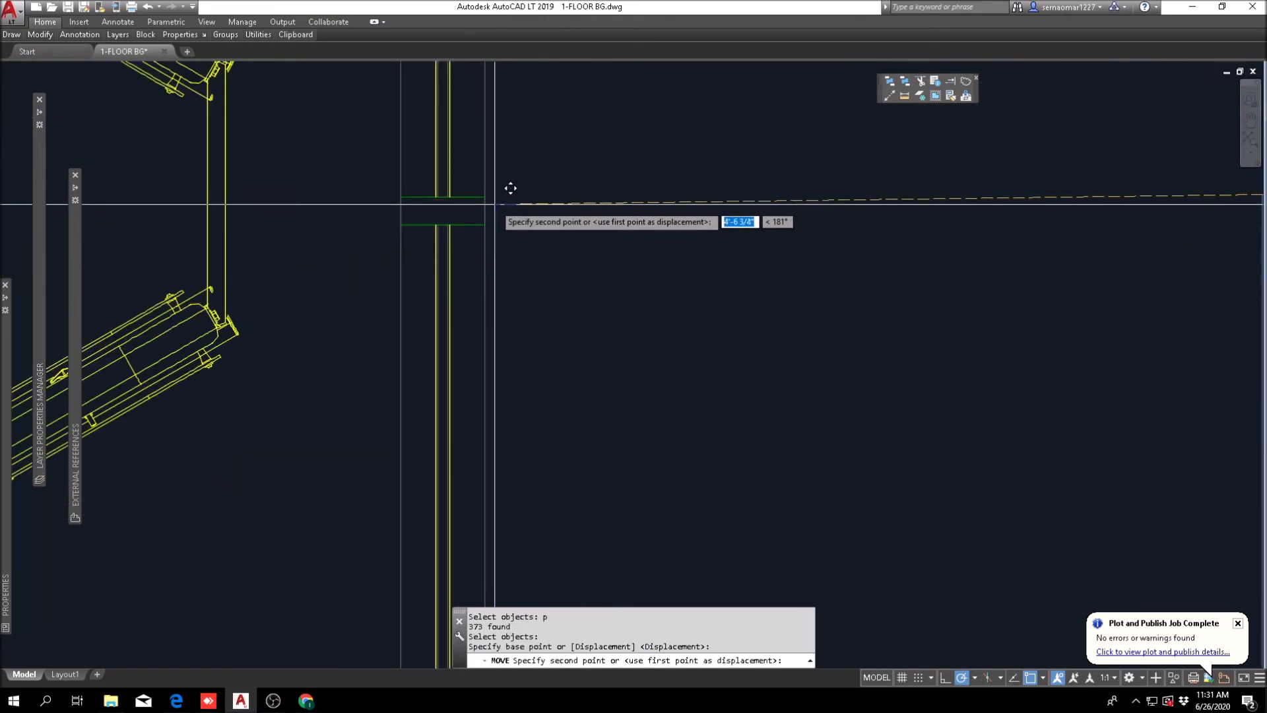
pyautogui.scroll(-5, 506, 201)
pyautogui.press('Escape')
pyautogui.press('Escape')
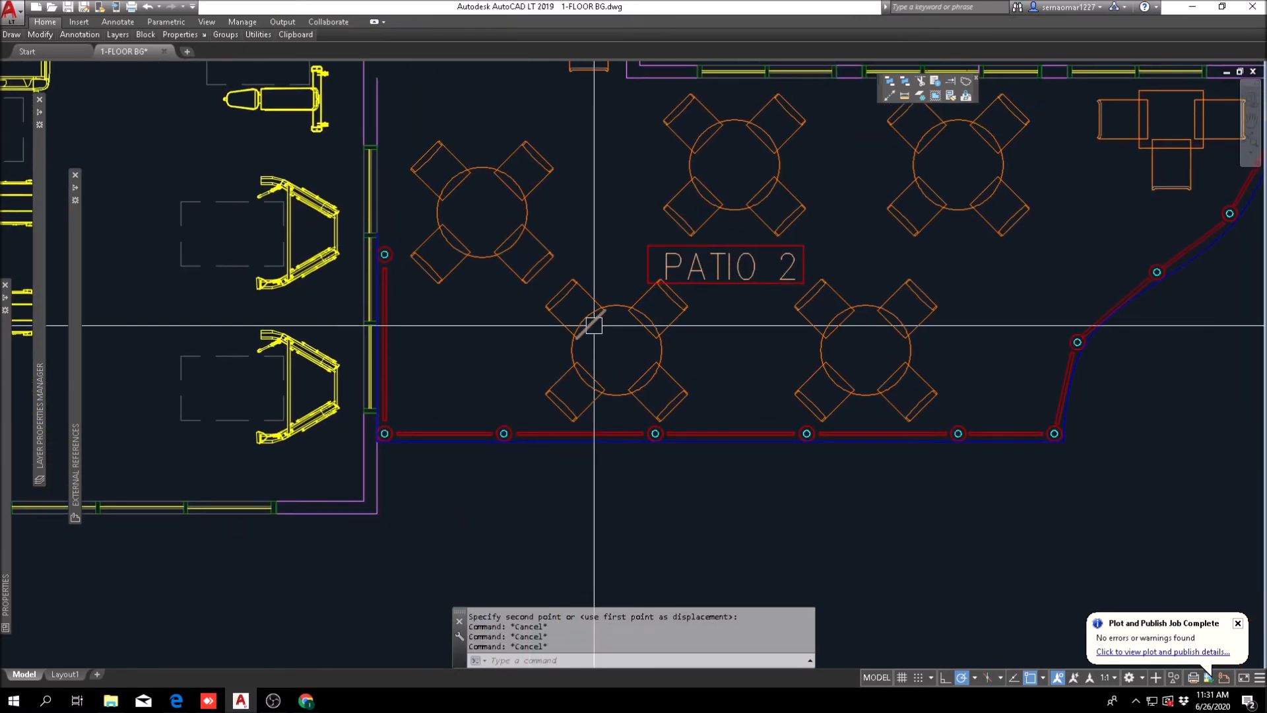
# Step: Move the patio vertically so its southwest corner meets the fitness room's southeast exterior corner
pyautogui.write('m')
pyautogui.press('Return')
pyautogui.moveTo(402, 493); pyautogui.dragTo(458, 384, button='middle')
pyautogui.scroll(4, 436, 360)
pyautogui.press('Return')
pyautogui.click(402, 176)
pyautogui.scroll(-2, 405, 181)
pyautogui.click(406, 358)
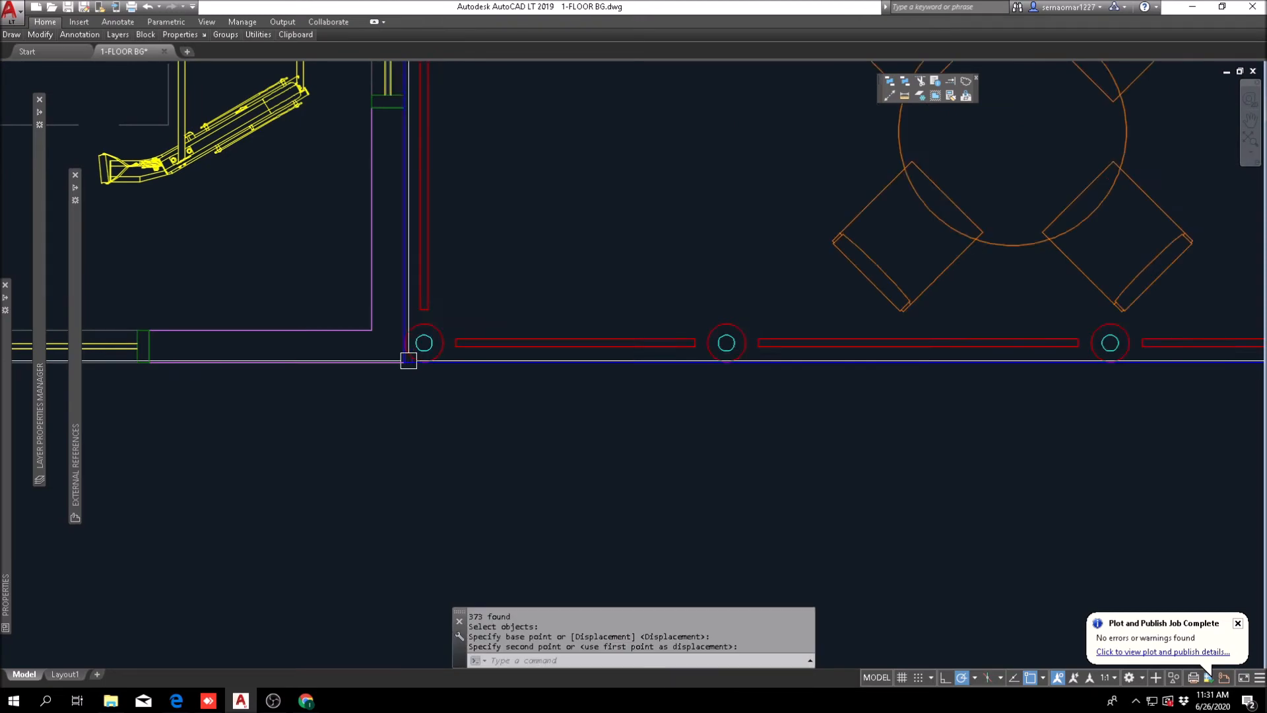
# Step: Stretch the fitness room's east wall line above the window up to the end of the wall line above it
pyautogui.scroll(-4, 523, 302)
pyautogui.scroll(-5, 638, 423)
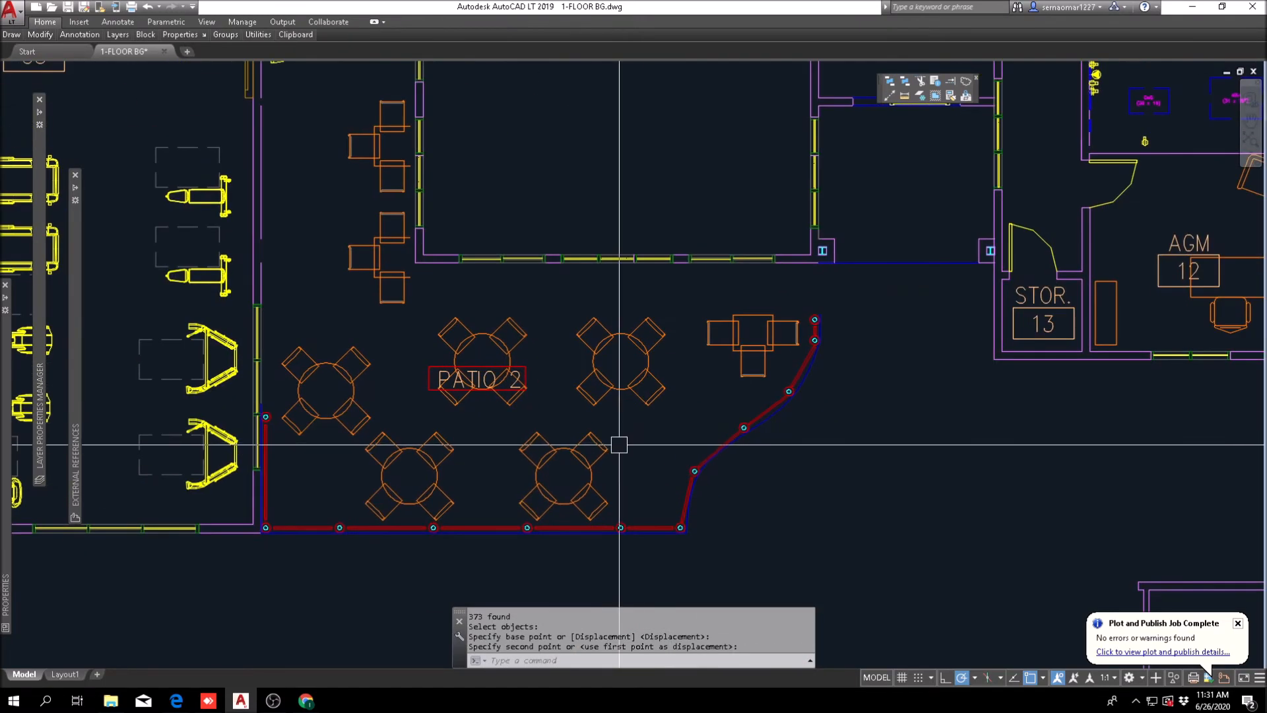
pyautogui.scroll(5, 536, 404)
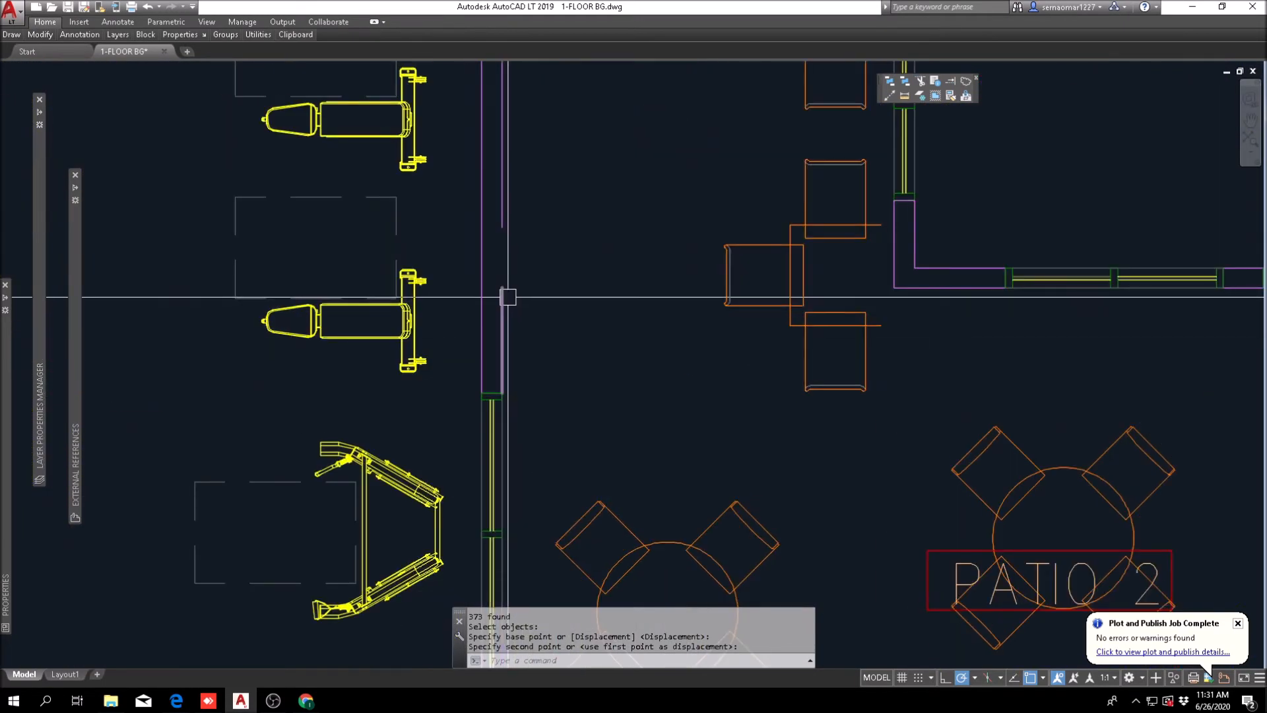
pyautogui.click(502, 288)
pyautogui.click(502, 288)
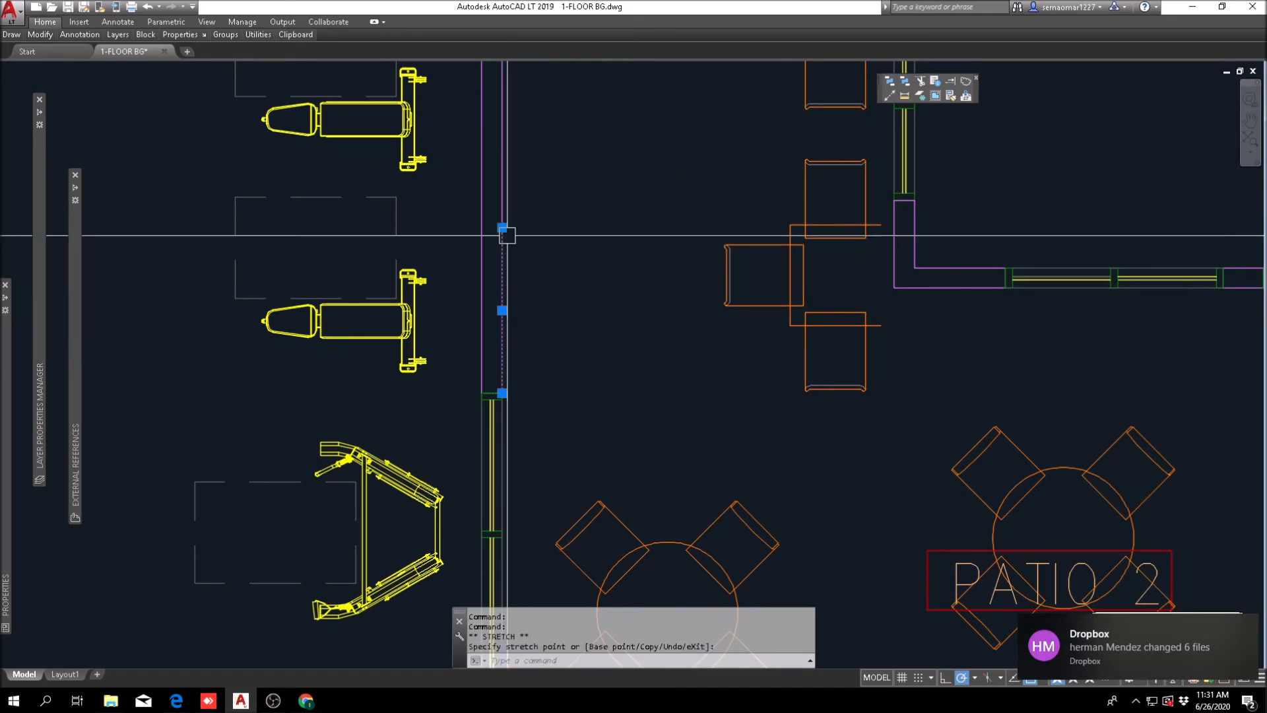
pyautogui.press('Escape')
pyautogui.scroll(-5, 509, 263)
pyautogui.moveTo(530, 440); pyautogui.dragTo(522, 445, button='middle')
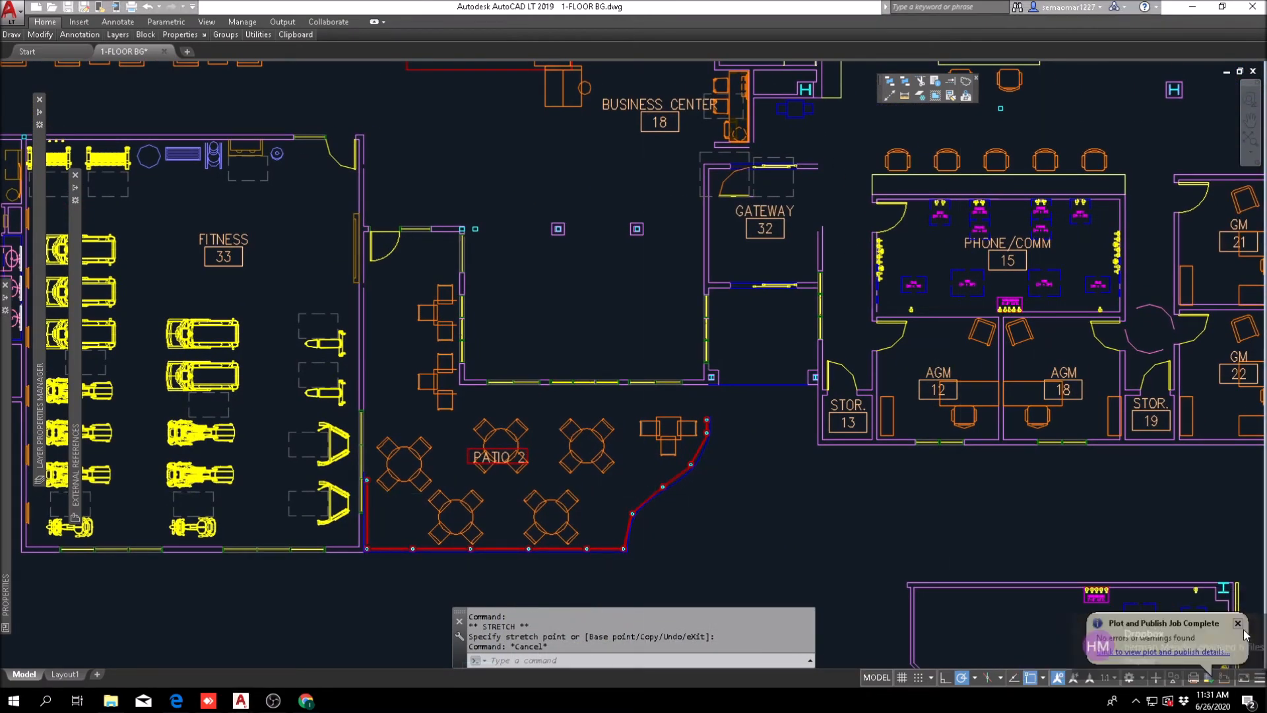
pyautogui.press('Escape')
pyautogui.press('Escape')
# Step: Stretch the east wall line below the patio door up to close the remaining gap in the wall face
pyautogui.scroll(4, 363, 259)
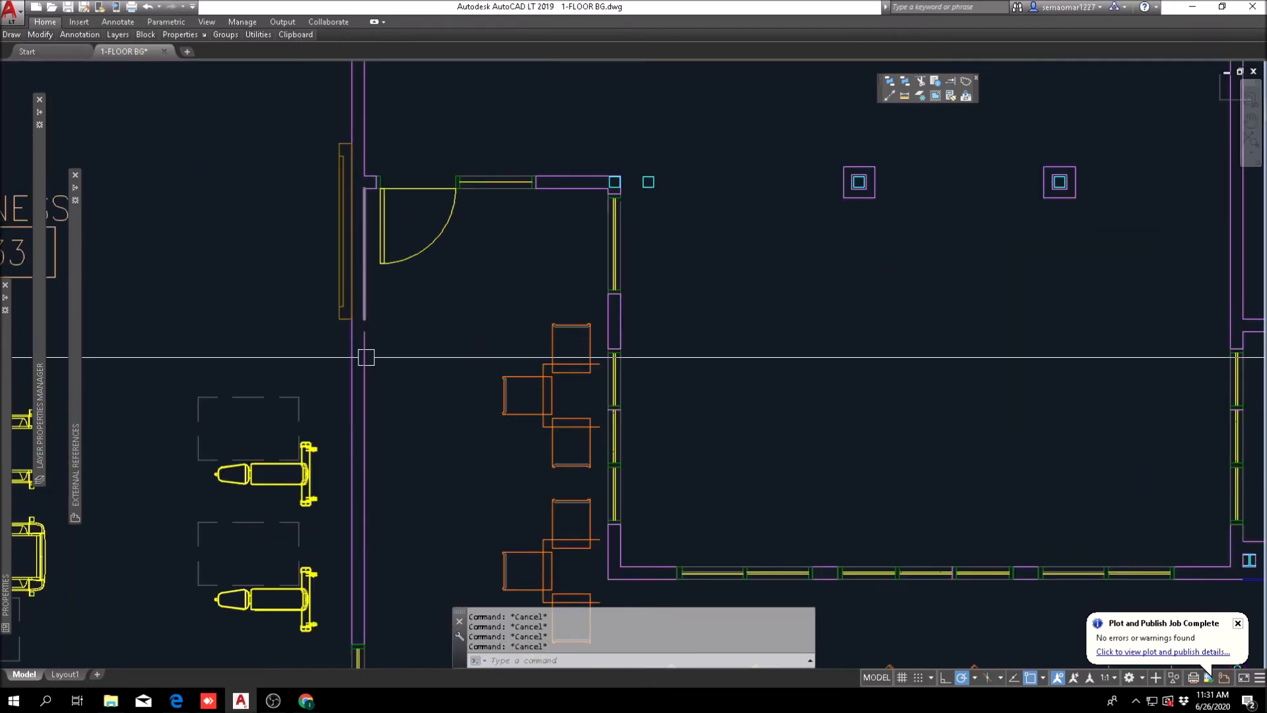
pyautogui.click(364, 303)
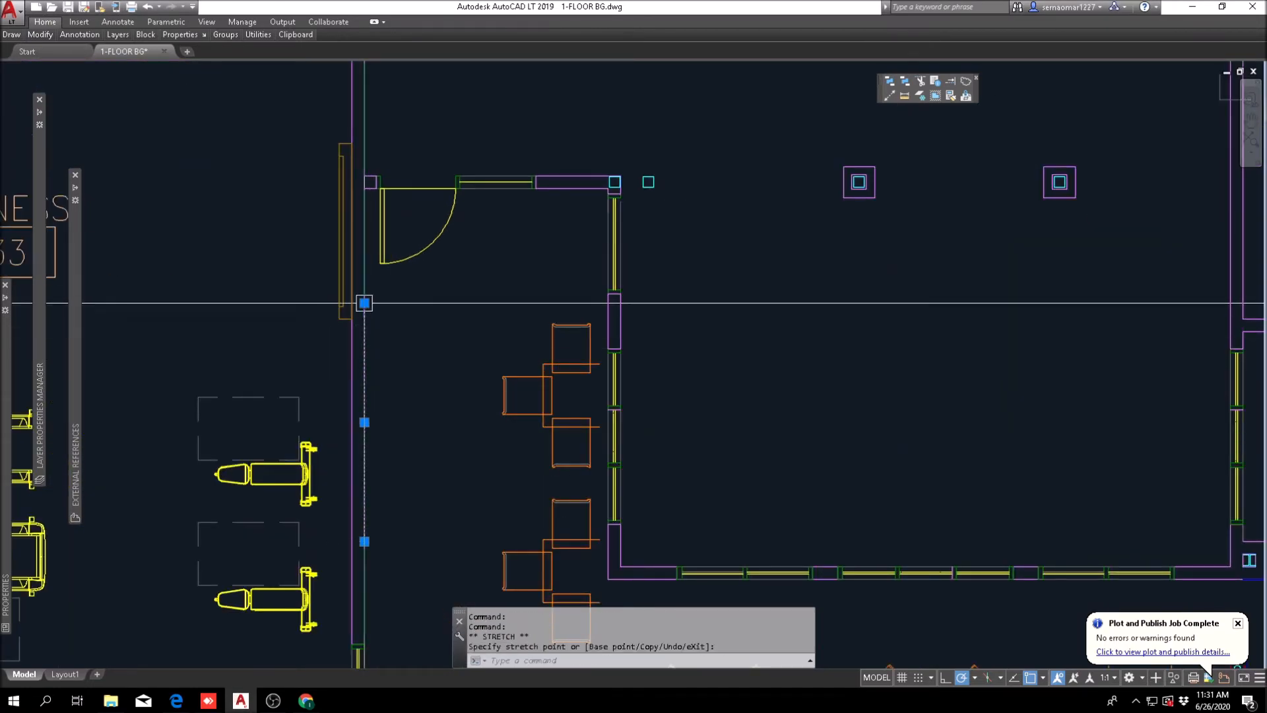
pyautogui.scroll(-8, 380, 261)
pyautogui.scroll(8, 379, 260)
pyautogui.press('Escape')
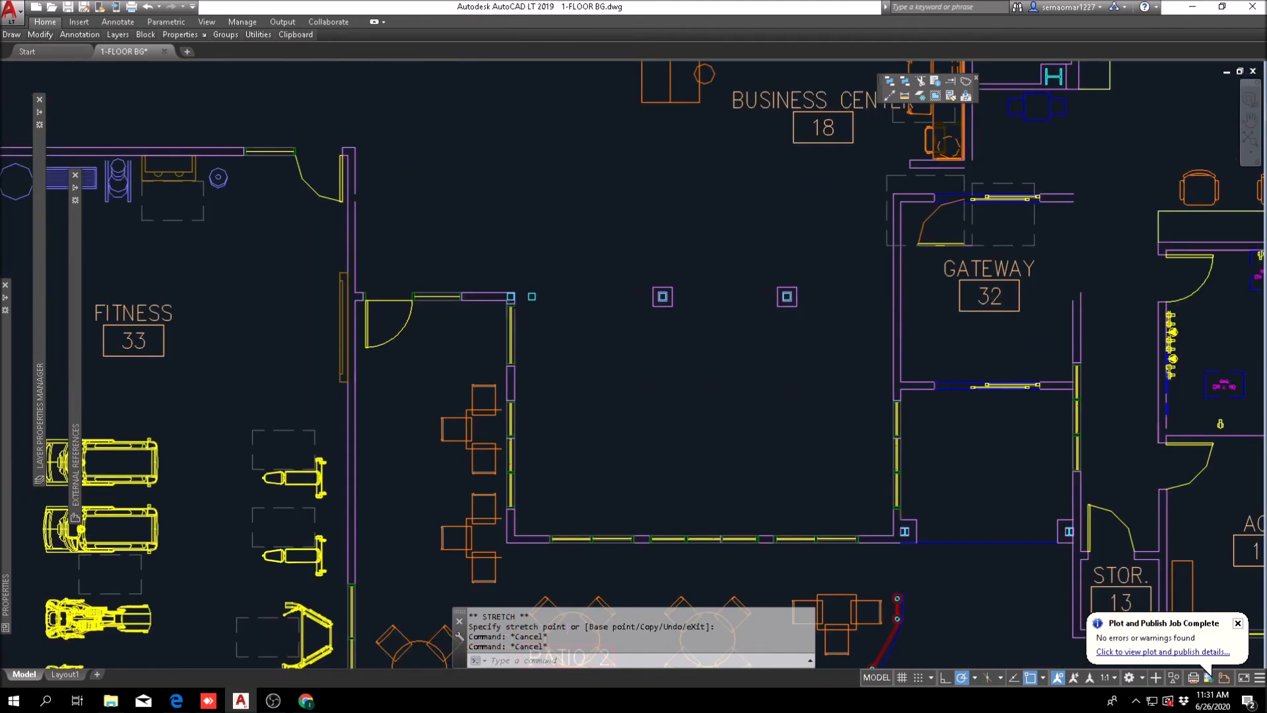
pyautogui.click(341, 252)
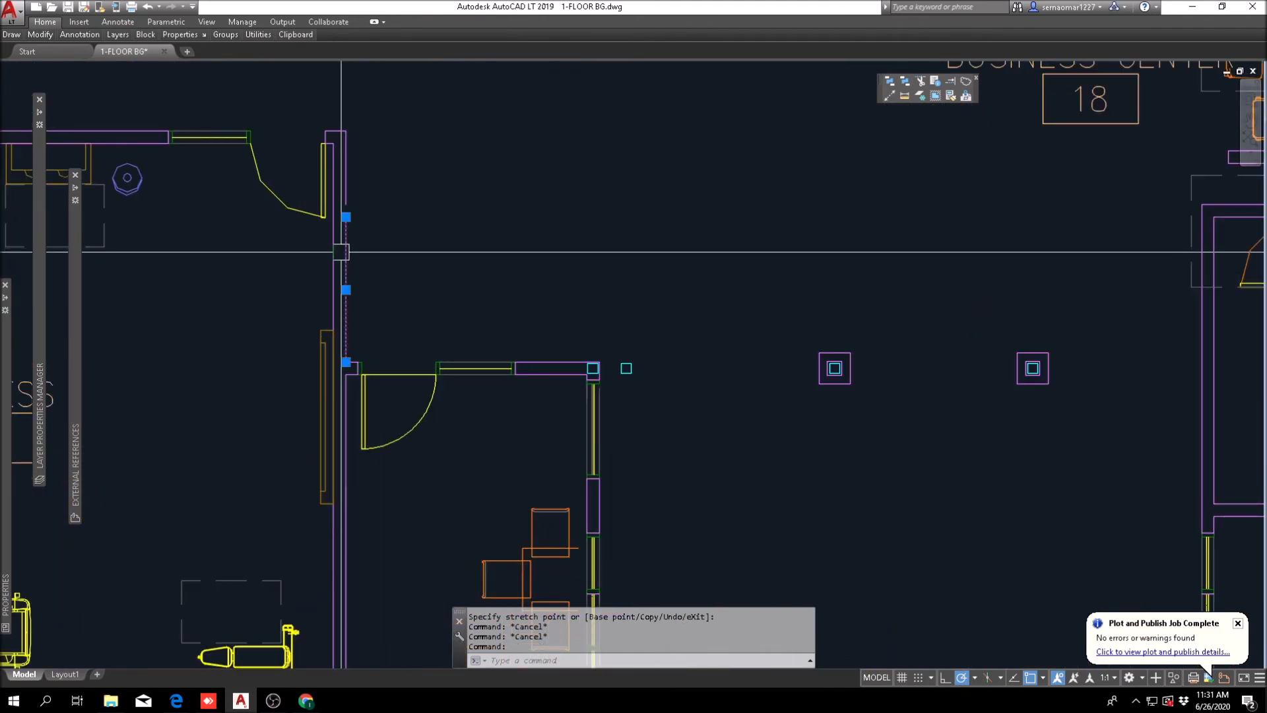
pyautogui.press('Escape')
pyautogui.click(347, 203)
# Step: Examine how the mirrored Patio 2 relates to the fitness room, business center, gateway and back offices
pyautogui.scroll(-10, 511, 265)
pyautogui.scroll(4, 528, 328)
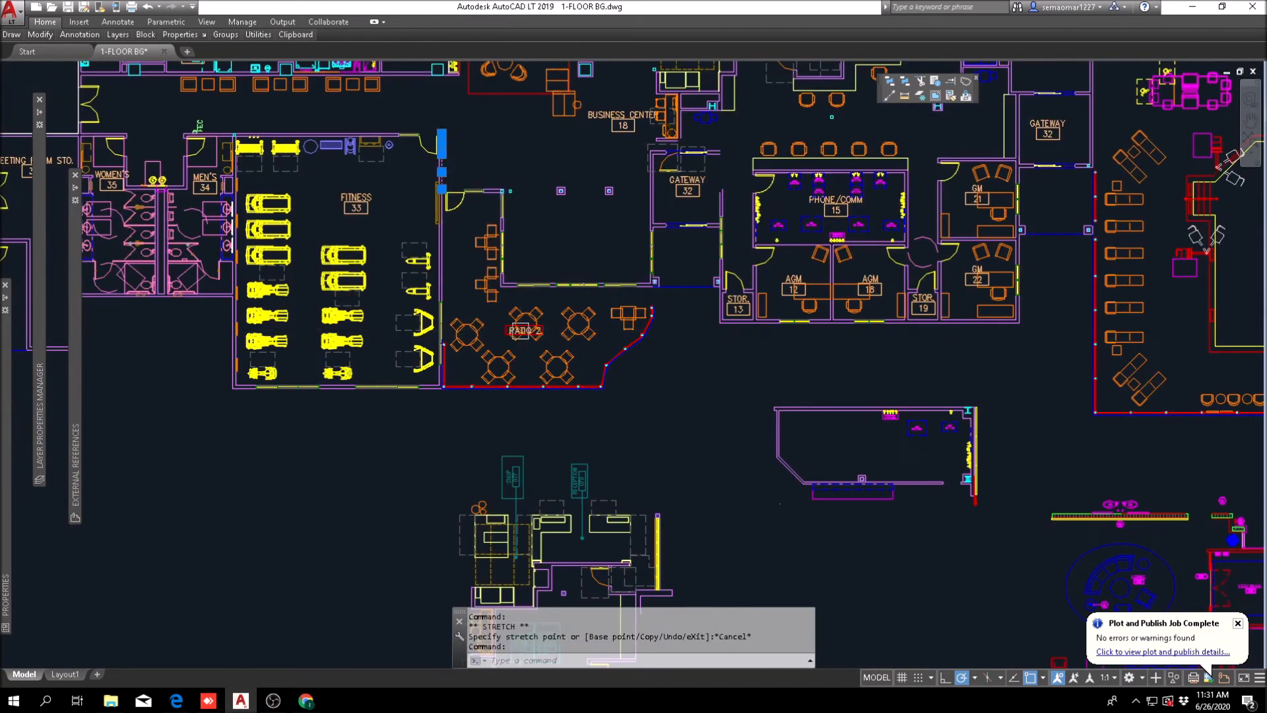
pyautogui.scroll(-2, 453, 305)
pyautogui.scroll(2, 357, 294)
pyautogui.press('Escape')
pyautogui.press('Escape')
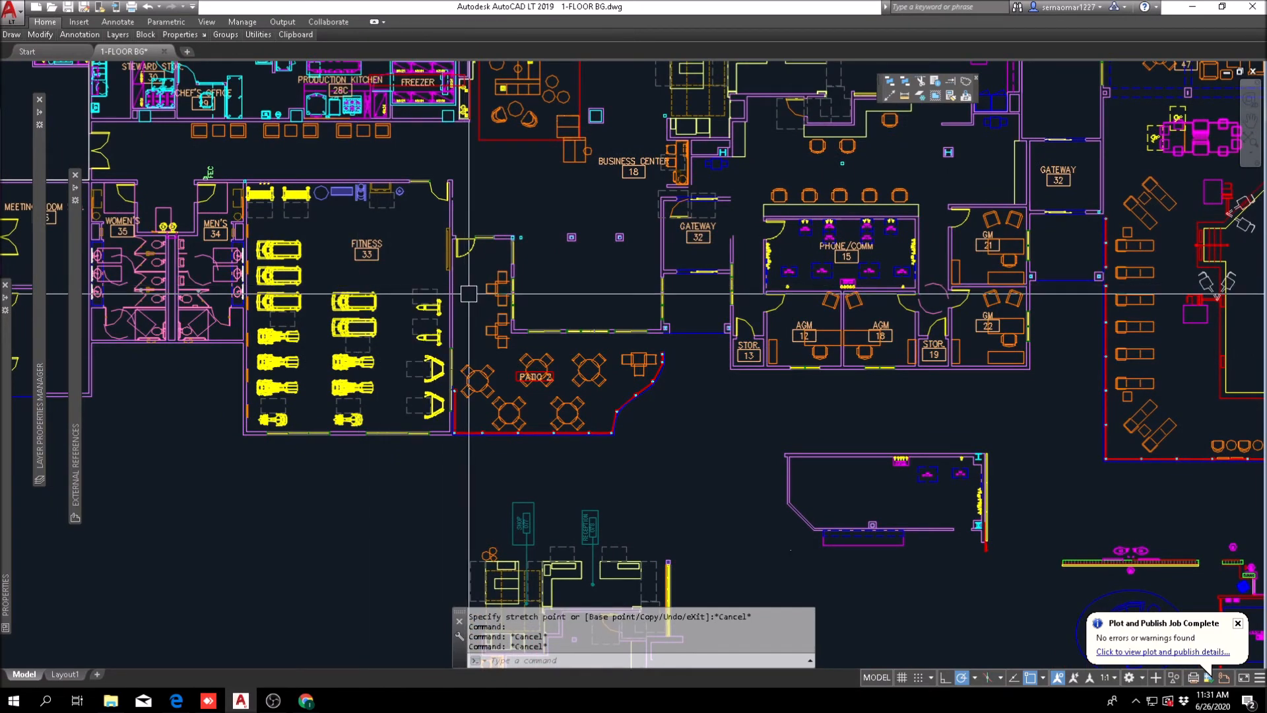
pyautogui.moveTo(605, 410); pyautogui.dragTo(568, 488, button='middle')
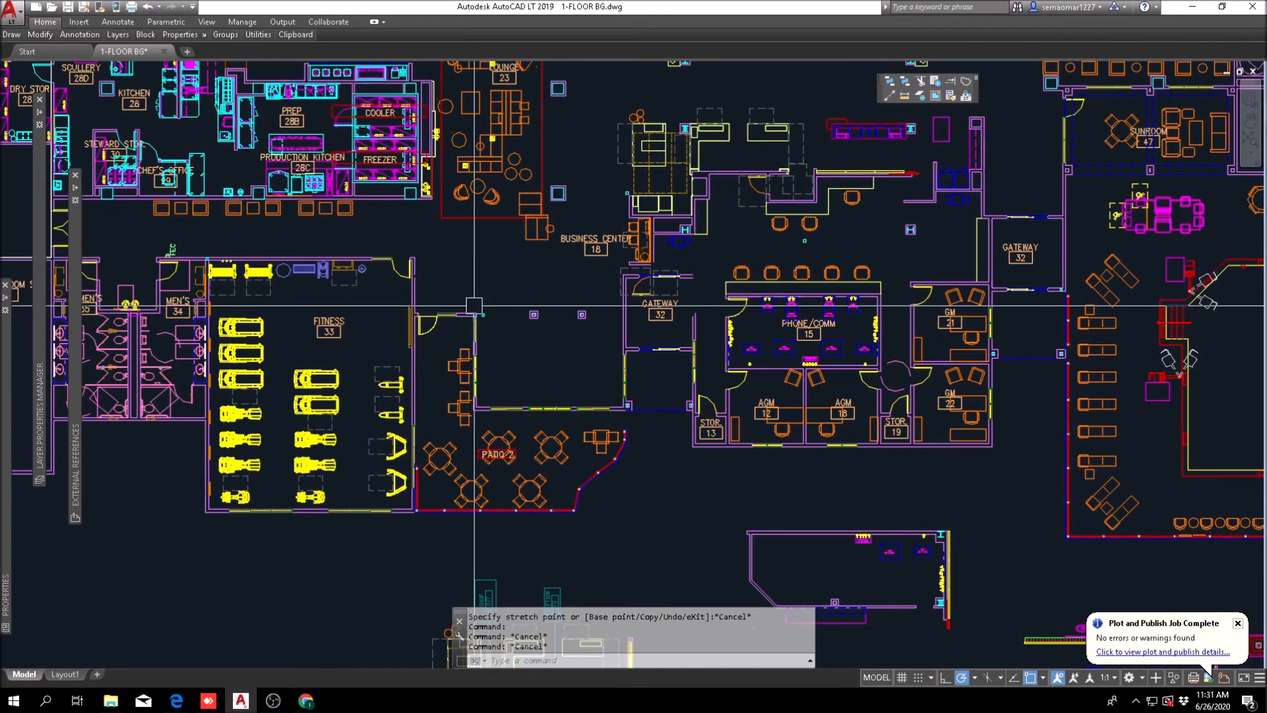
pyautogui.moveTo(623, 339); pyautogui.dragTo(526, 370, button='middle')
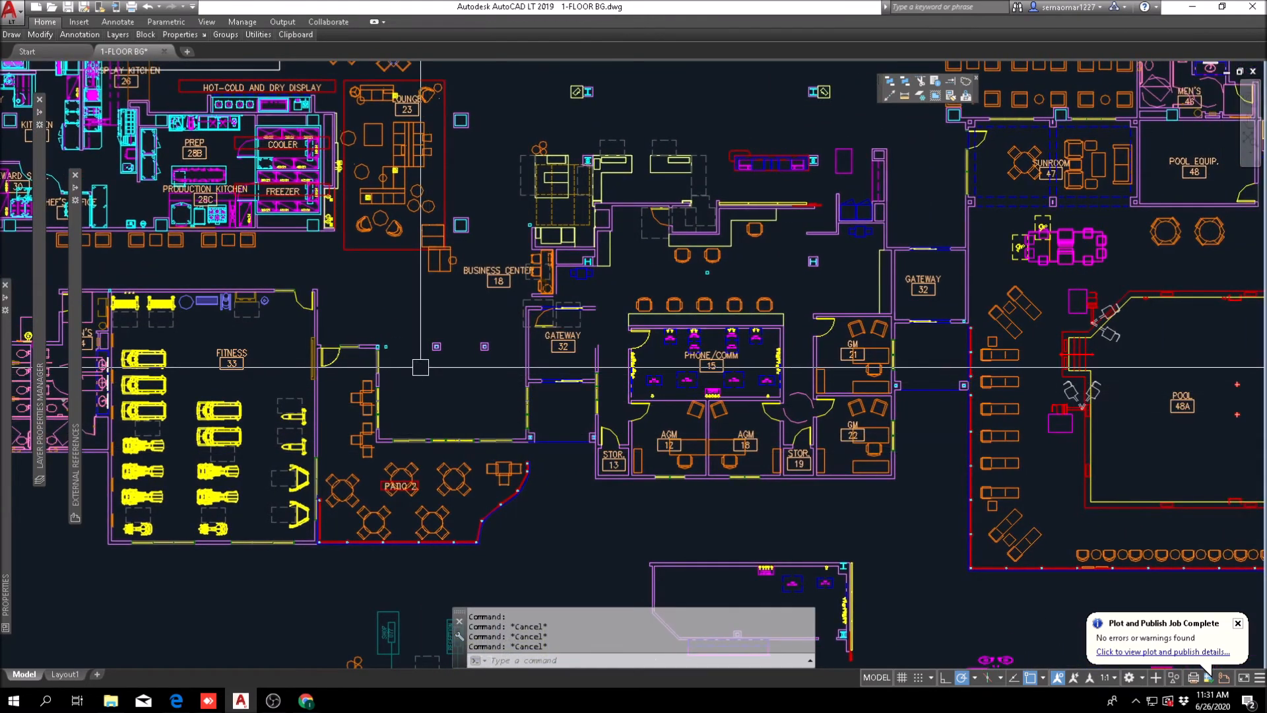
pyautogui.scroll(2, 421, 368)
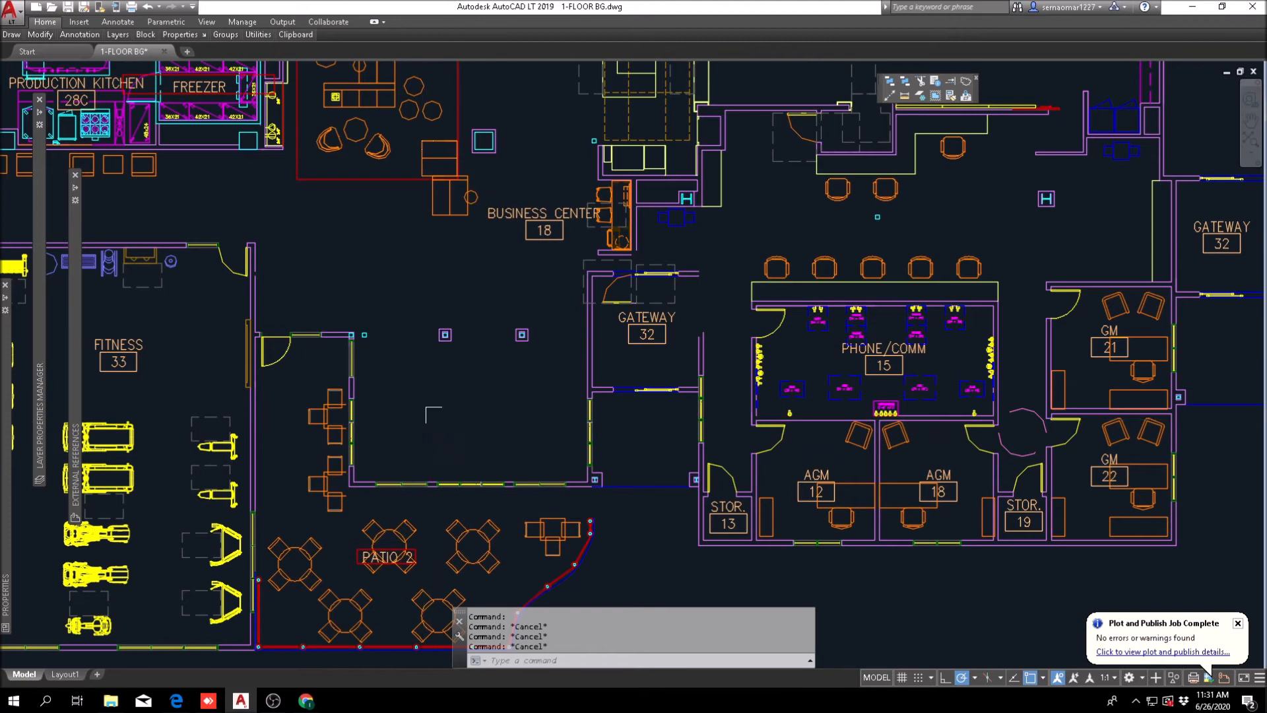
pyautogui.scroll(-3, 488, 390)
pyautogui.scroll(3, 492, 392)
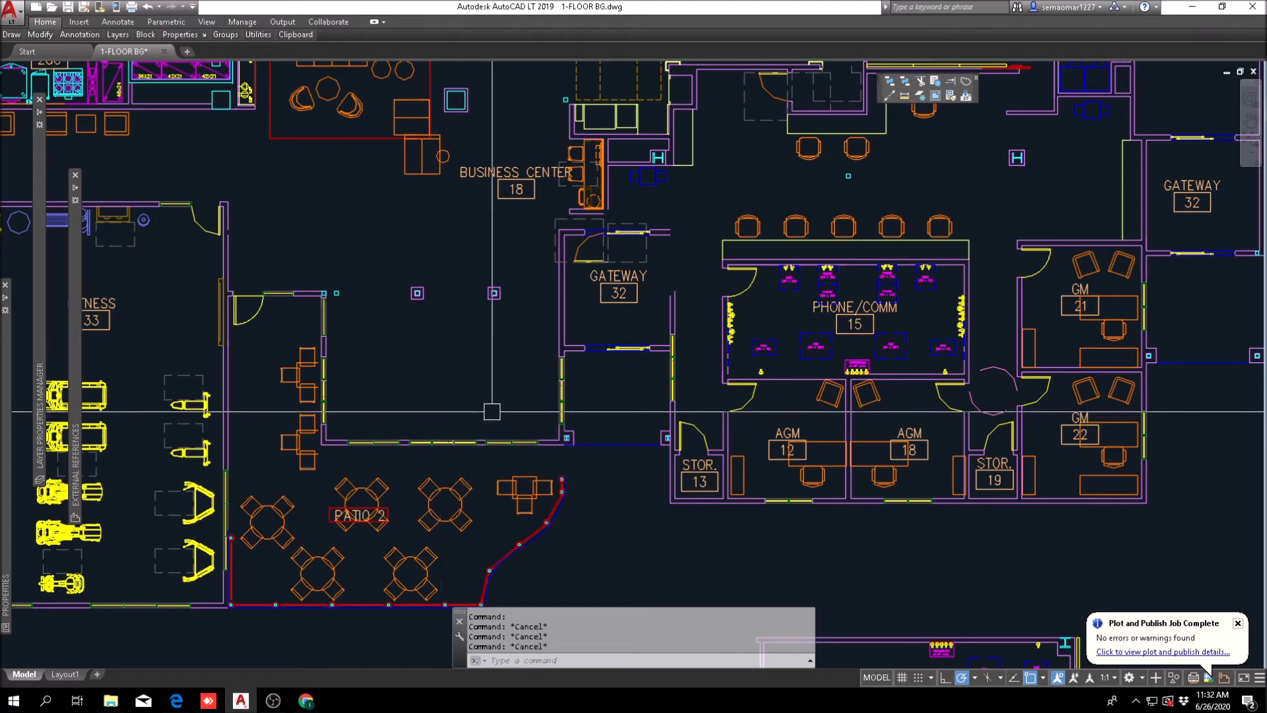
pyautogui.moveTo(640, 305); pyautogui.dragTo(625, 336, button='middle')
# Step: Start moving the gateway beside the business center by selecting its upper and west walls, sliding door and room label
pyautogui.scroll(4, 571, 282)
pyautogui.write('m')
pyautogui.press('Return')
pyautogui.press('Escape')
pyautogui.press('Return')
pyautogui.scroll(6, 574, 225)
pyautogui.click(594, 192)
pyautogui.click(544, 277)
pyautogui.click(388, 317)
pyautogui.click(303, 382)
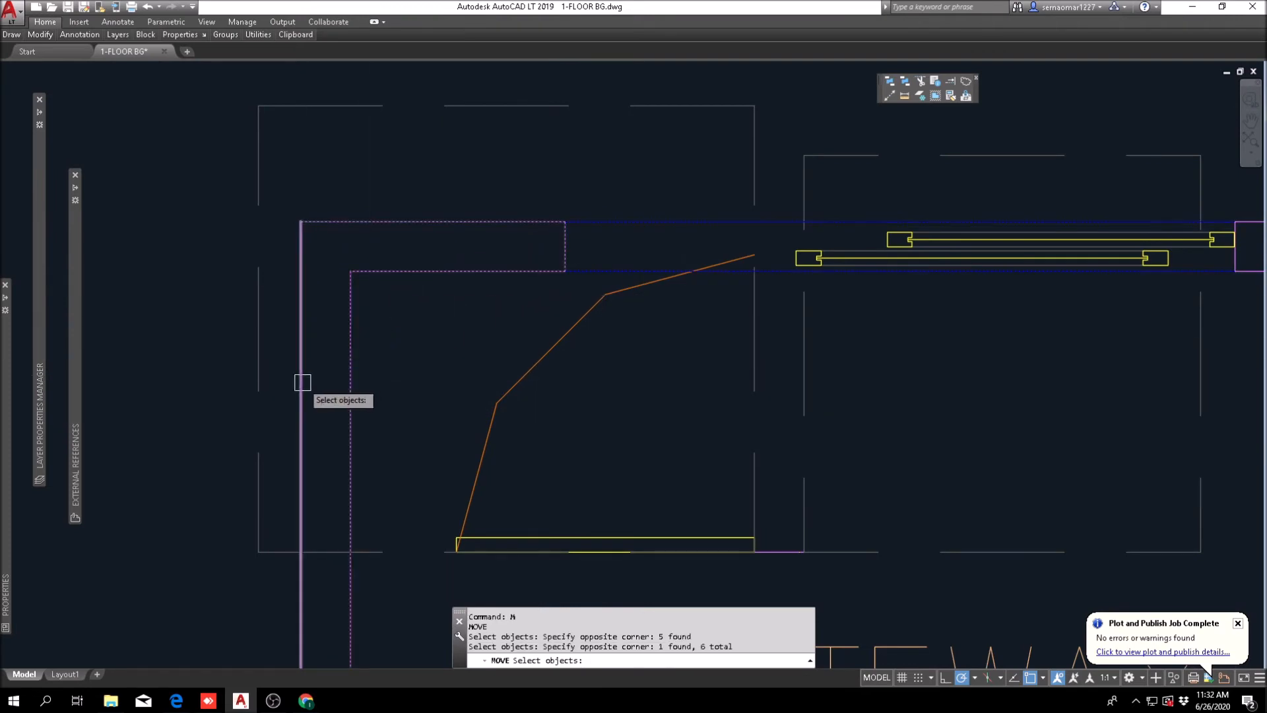
pyautogui.moveTo(642, 344); pyautogui.dragTo(284, 342, button='middle')
pyautogui.scroll(4, 402, 300)
pyautogui.click(398, 325)
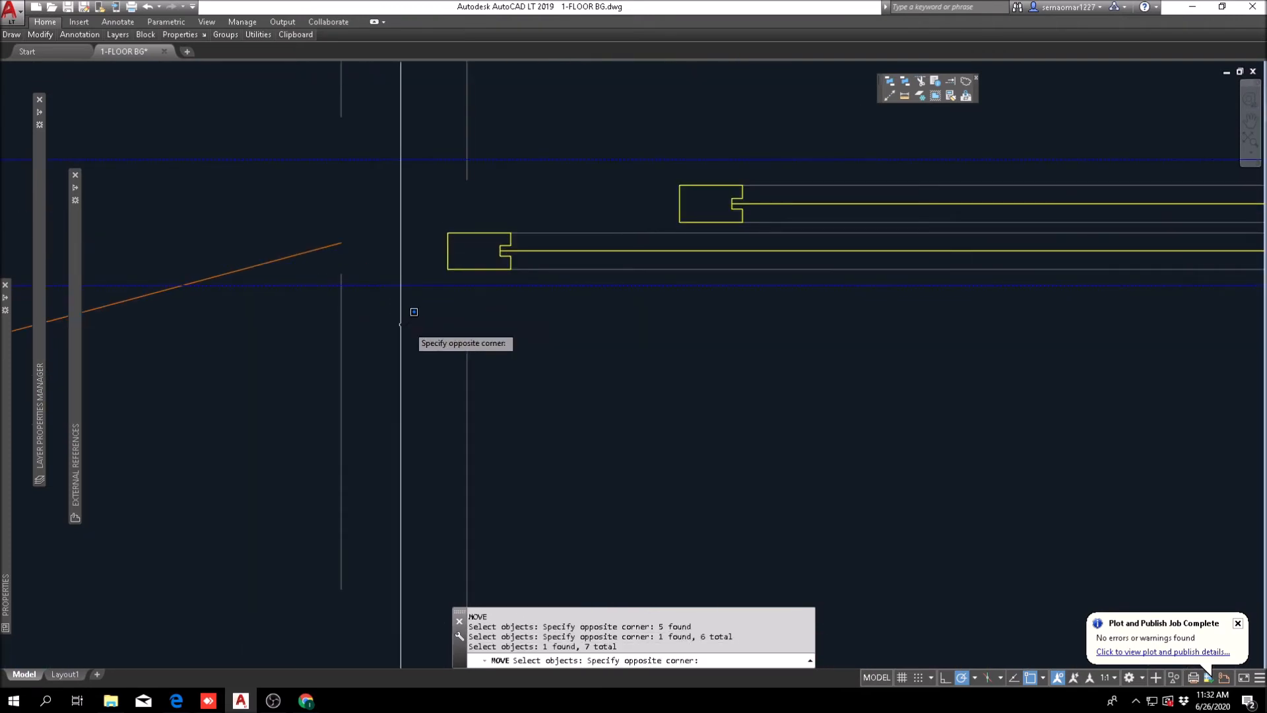
pyautogui.scroll(-6, 441, 323)
pyautogui.click(907, 267)
pyautogui.scroll(-6, 752, 315)
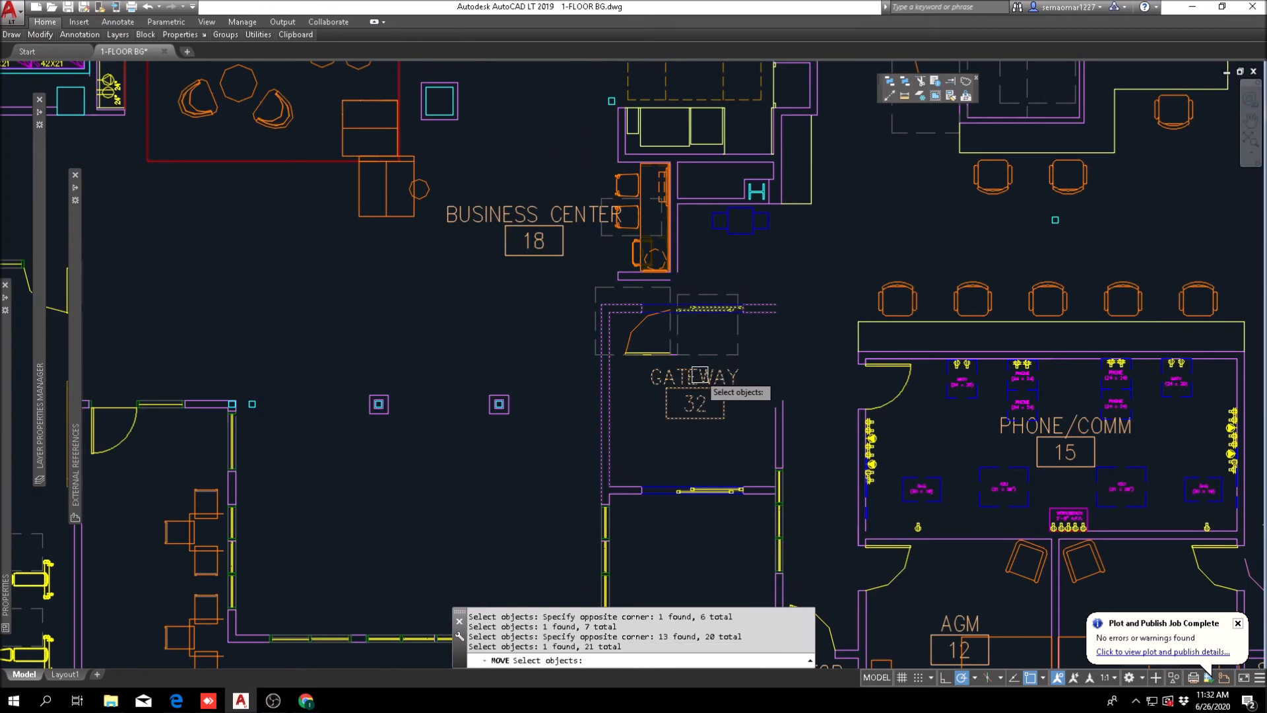
# Step: Add the gateway's lower wall and sliding door to the selection and move the whole gateway about 15'-4 1/2" west
pyautogui.scroll(4, 719, 381)
pyautogui.click(784, 388)
pyautogui.click(582, 402)
pyautogui.scroll(-4, 605, 381)
pyautogui.scroll(4, 553, 488)
pyautogui.scroll(3, 531, 493)
pyautogui.click(444, 517)
pyautogui.scroll(-6, 444, 518)
pyautogui.scroll(4, 806, 429)
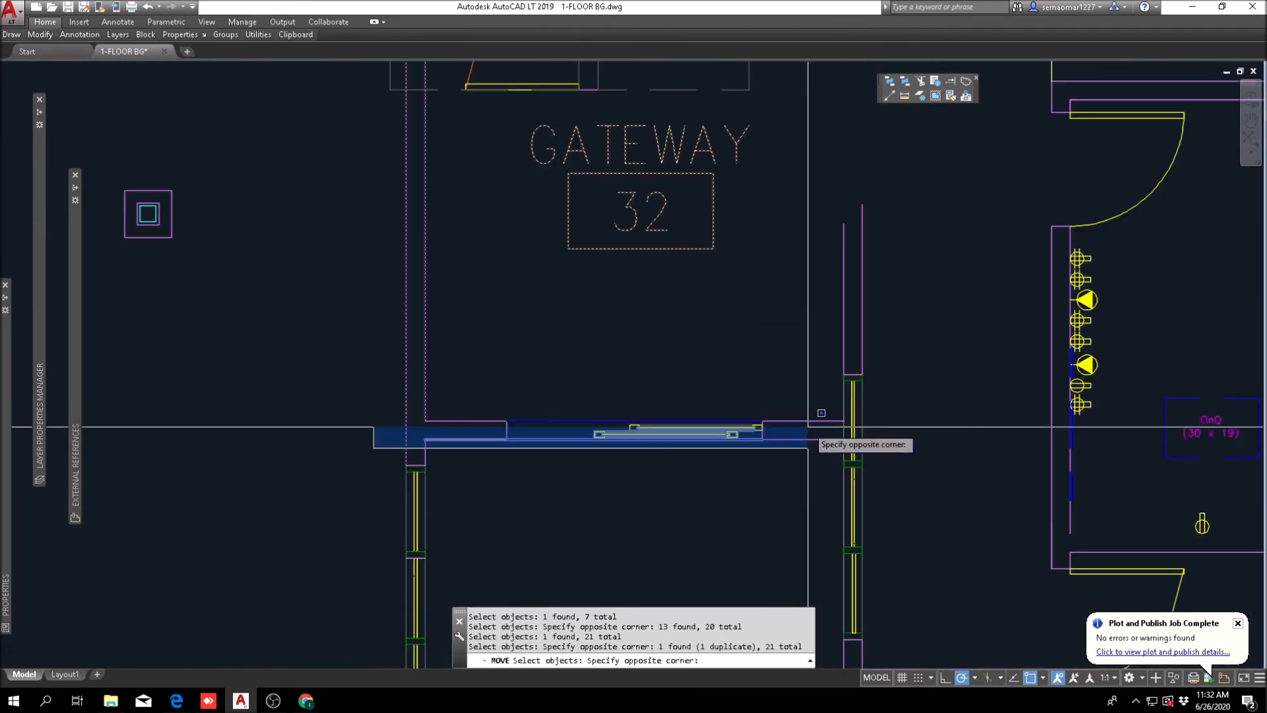
pyautogui.click(800, 390)
pyautogui.click(744, 451)
pyautogui.click(777, 385)
pyautogui.click(784, 386)
pyautogui.click(759, 448)
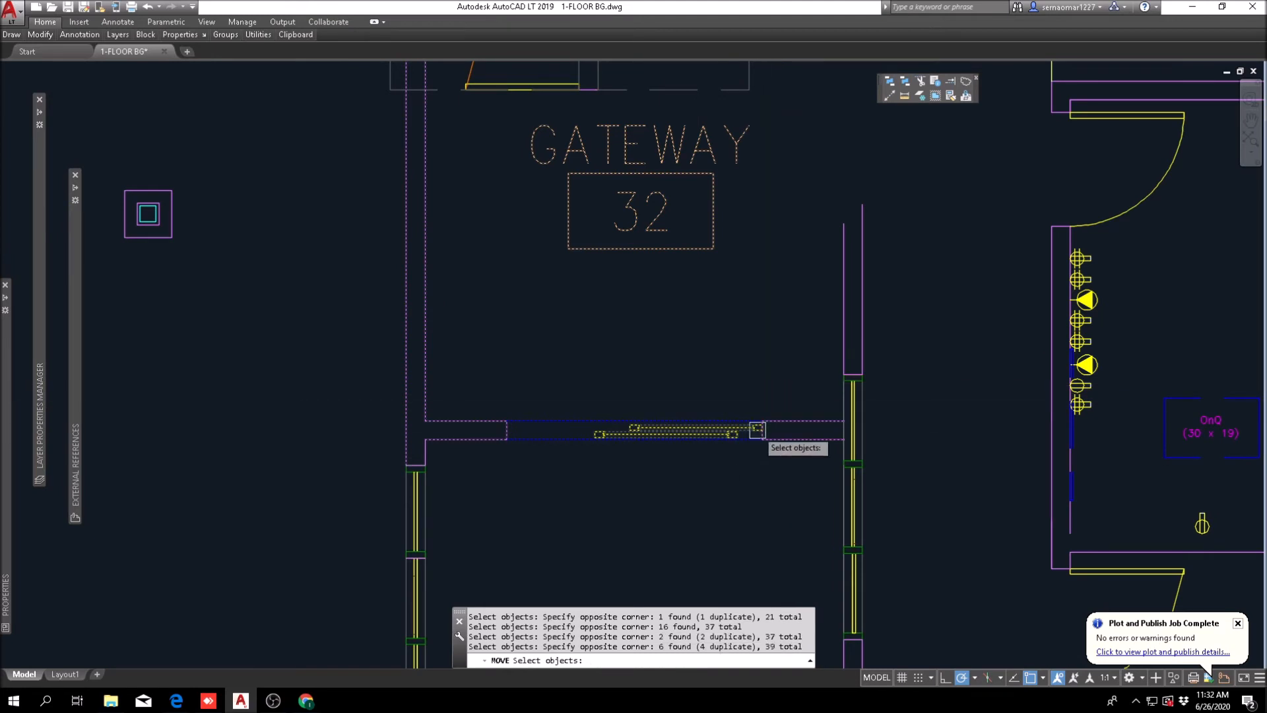
pyautogui.scroll(-4, 746, 447)
pyautogui.press('Return')
pyautogui.click(714, 350)
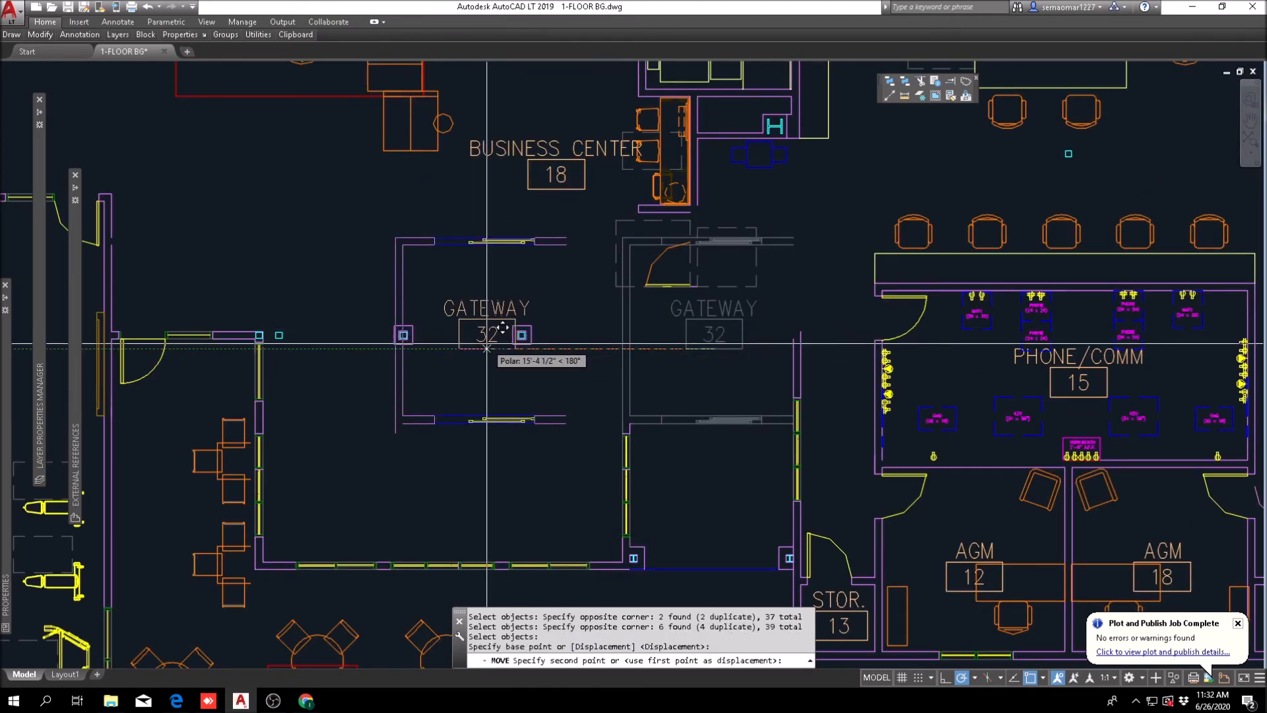
pyautogui.click(486, 349)
pyautogui.scroll(-5, 601, 425)
pyautogui.scroll(5, 617, 448)
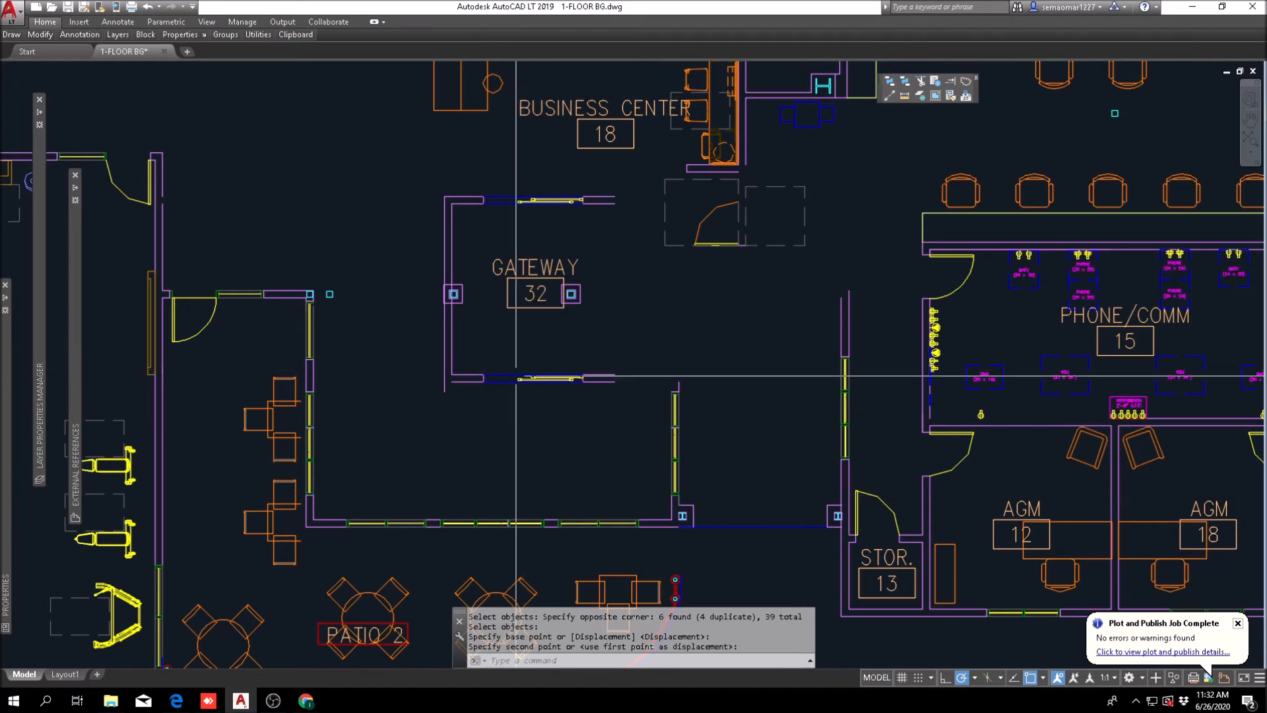
# Step: Move the gateway's lower sliding door east, clear of the gateway walls
pyautogui.scroll(4, 516, 376)
pyautogui.write('M')
pyautogui.press('Return')
pyautogui.click(427, 433)
pyautogui.click(656, 362)
pyautogui.scroll(-6, 579, 395)
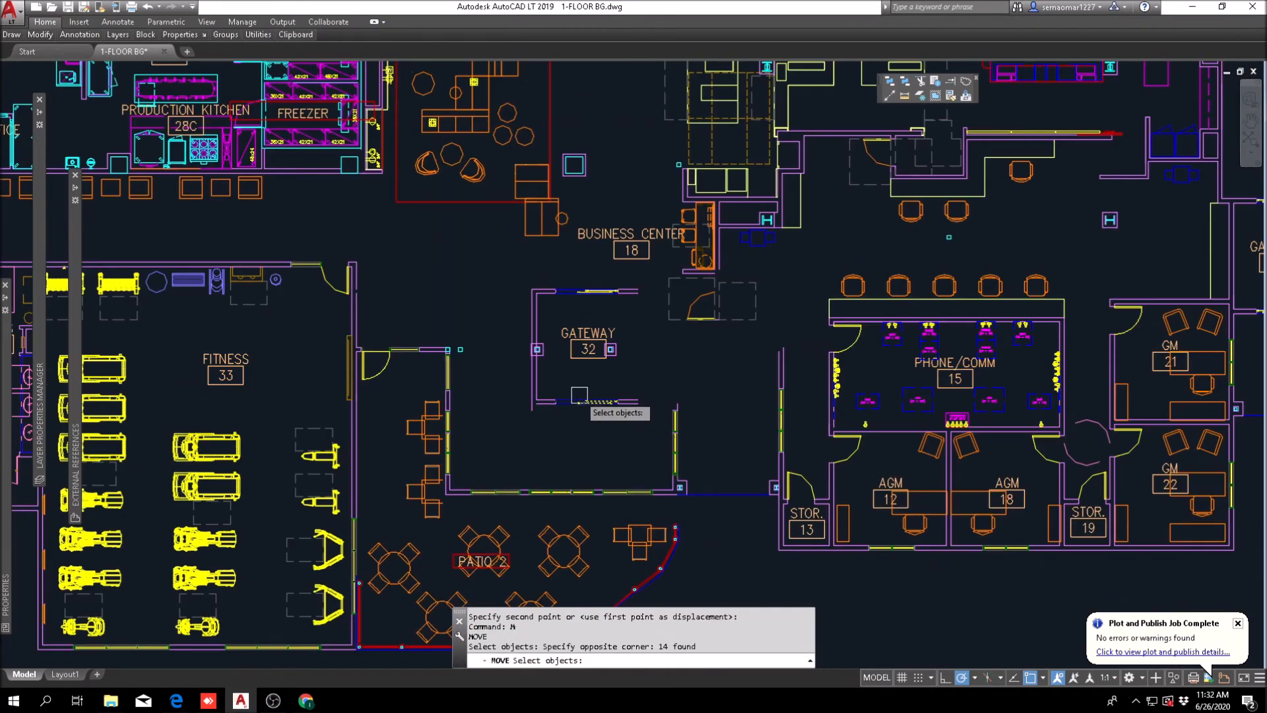
pyautogui.press('Return')
pyautogui.click(597, 401)
pyautogui.scroll(2, 719, 375)
pyautogui.scroll(2, 564, 257)
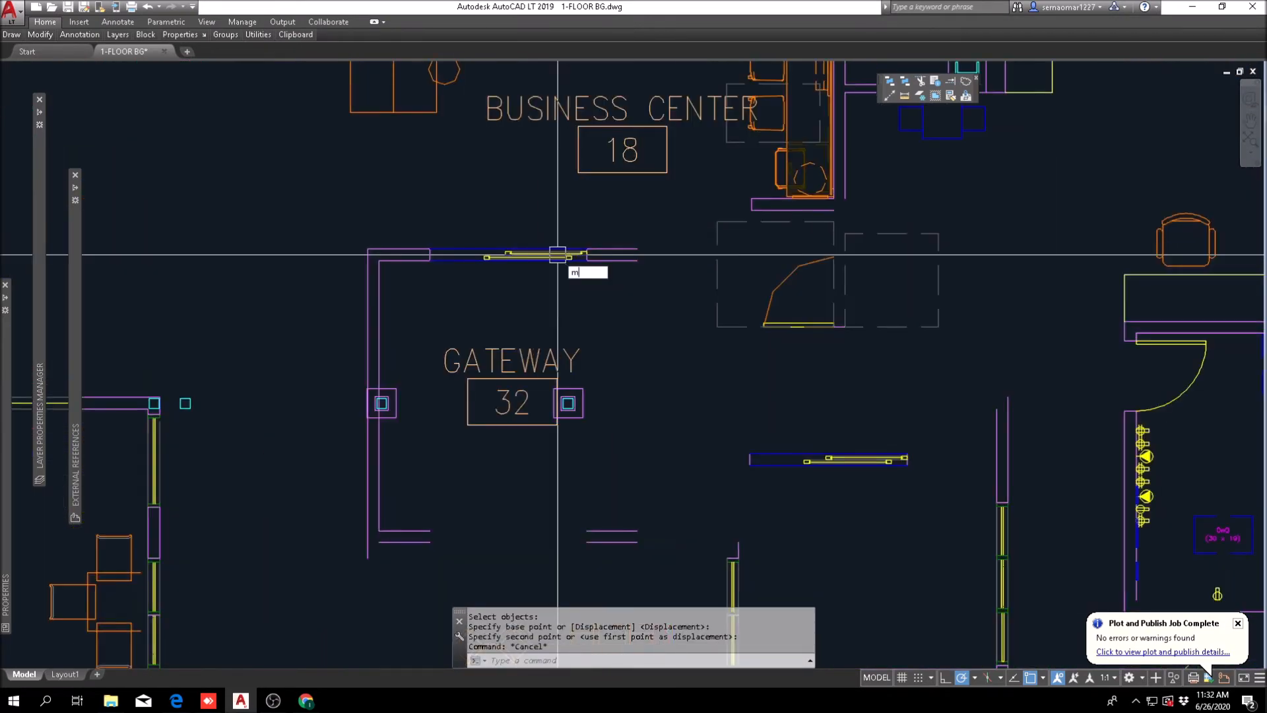
# Step: Move the gateway walls and upper sliding door down so the inner wall corner meets the west column's lower east corner
pyautogui.write('M')
pyautogui.press('Return')
pyautogui.click(645, 234)
pyautogui.click(349, 304)
pyautogui.click(335, 565)
pyautogui.scroll(2, 368, 277)
pyautogui.press('Return')
pyautogui.click(378, 237)
pyautogui.scroll(-4, 396, 425)
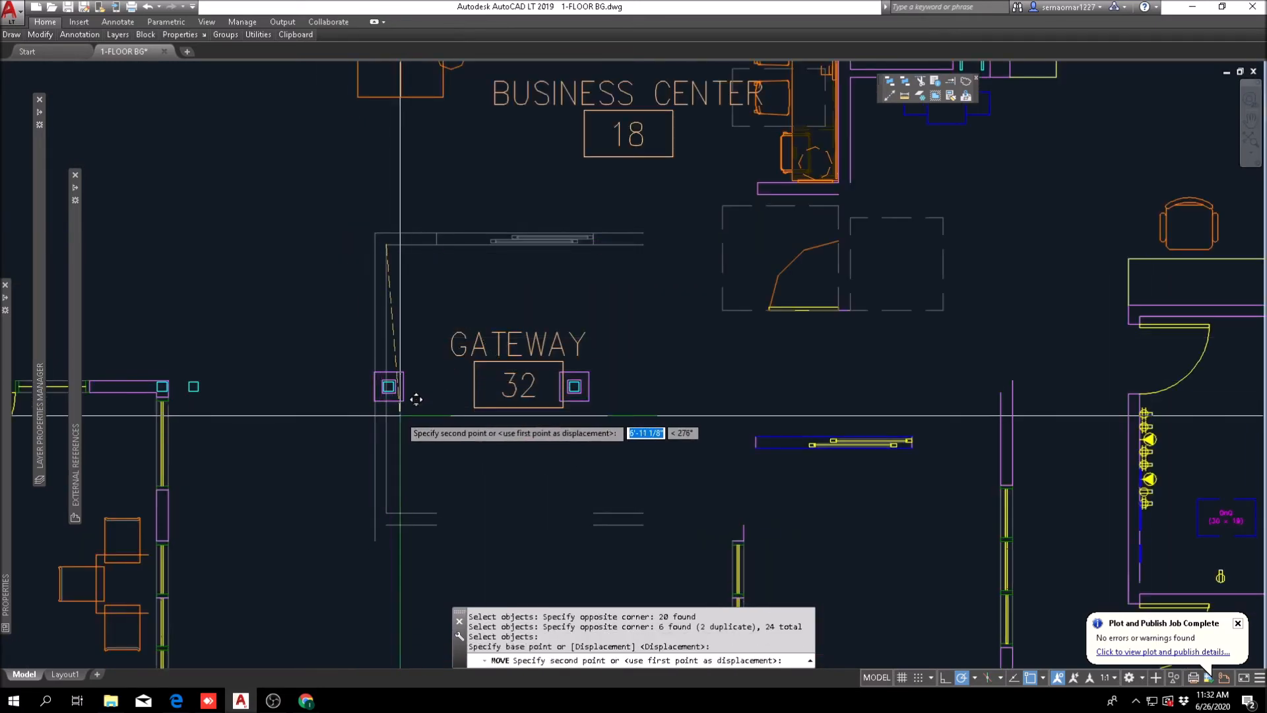
pyautogui.scroll(4, 413, 376)
pyautogui.click(407, 369)
pyautogui.scroll(-3, 406, 369)
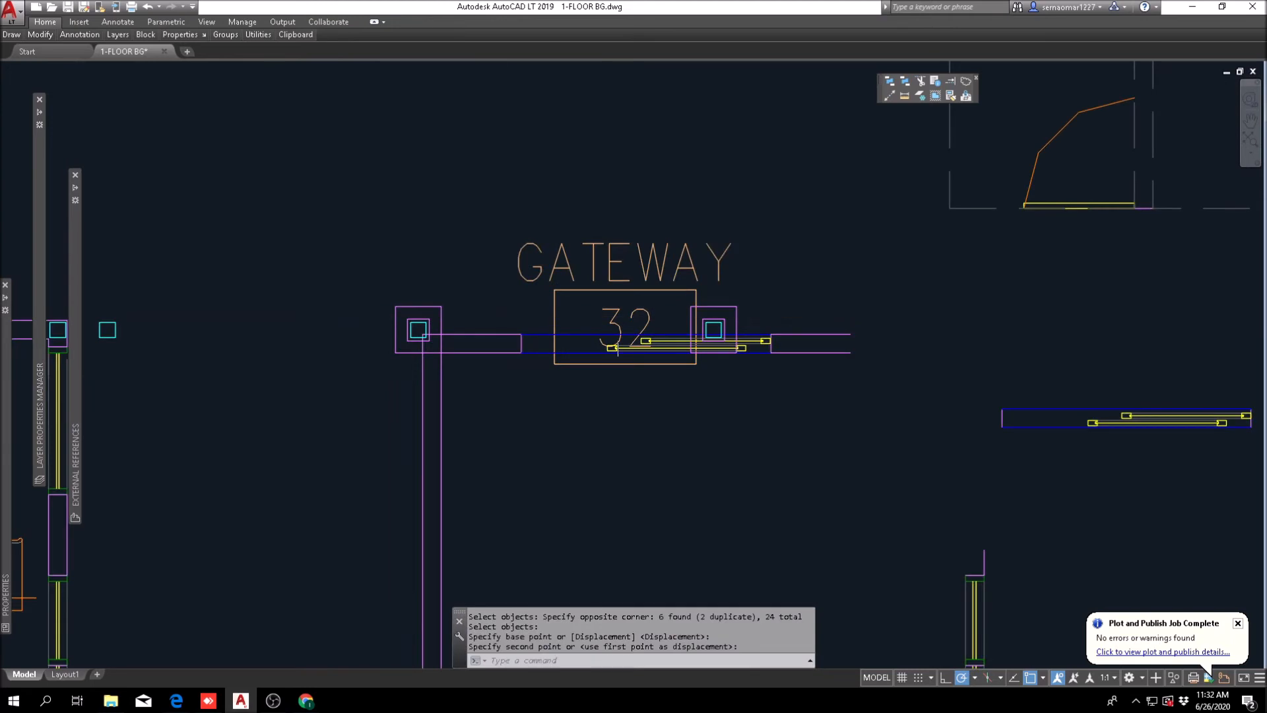
# Step: Move the gateway room label down below the upper sliding door
pyautogui.press('Escape')
pyautogui.write('m')
pyautogui.press('Return')
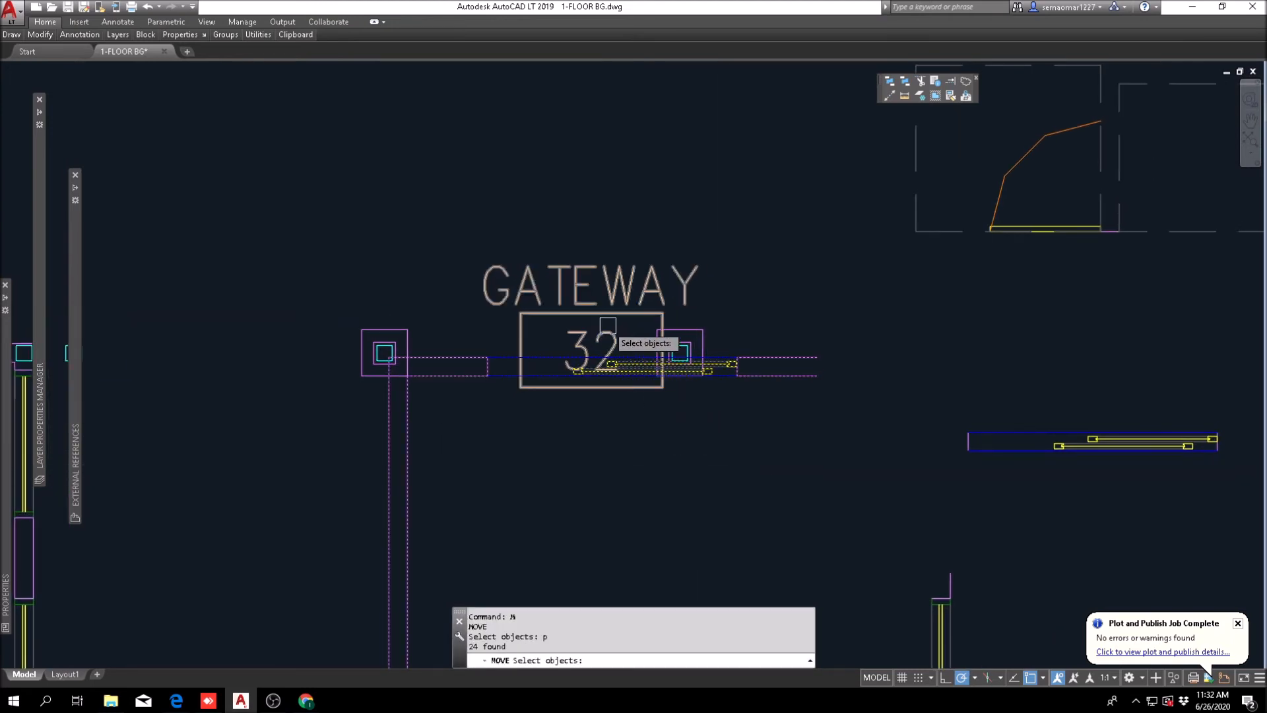
pyautogui.click(610, 311)
pyautogui.press('Return')
pyautogui.click(609, 312)
pyautogui.click(577, 529)
pyautogui.press('Escape')
# Step: Start another gateway move by selecting its upper and west walls, upper sliding door, room label and lower wall stubs
pyautogui.scroll(2, 415, 349)
pyautogui.write('m')
pyautogui.press('Return')
pyautogui.click(713, 334)
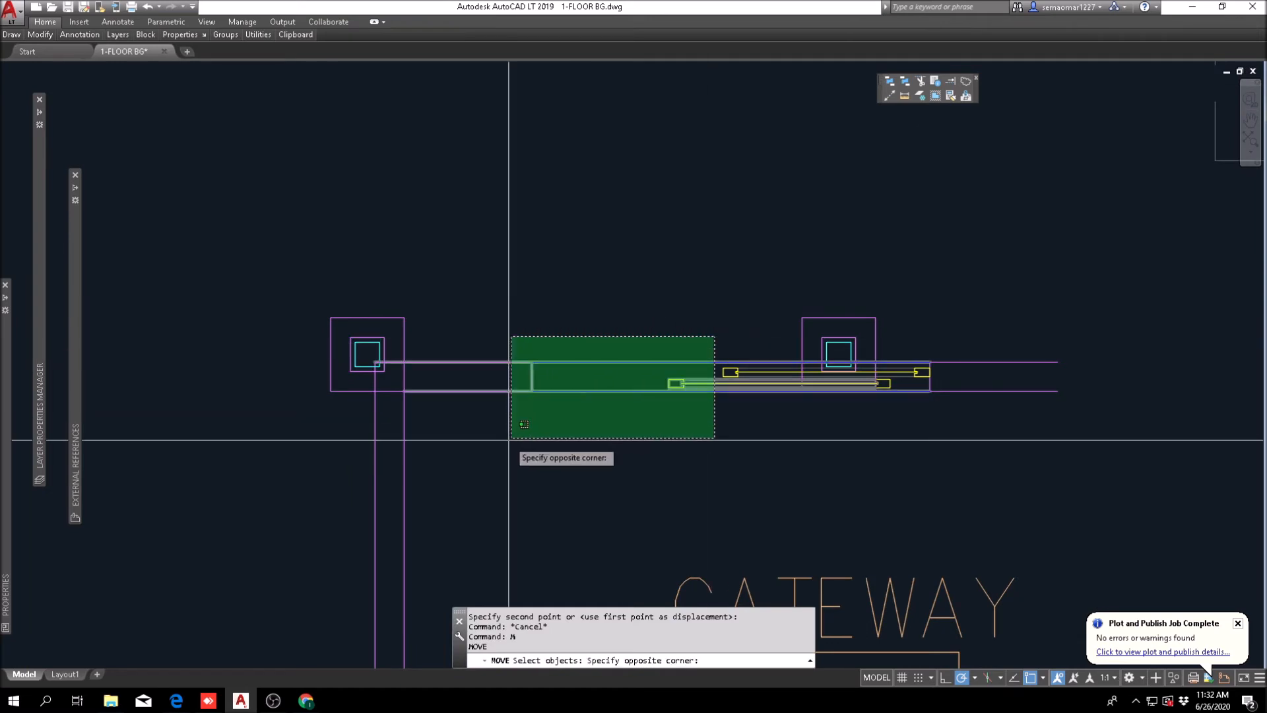
pyautogui.click(524, 433)
pyautogui.moveTo(760, 350); pyautogui.dragTo(663, 369, button='middle')
pyautogui.click(665, 367)
pyautogui.click(631, 433)
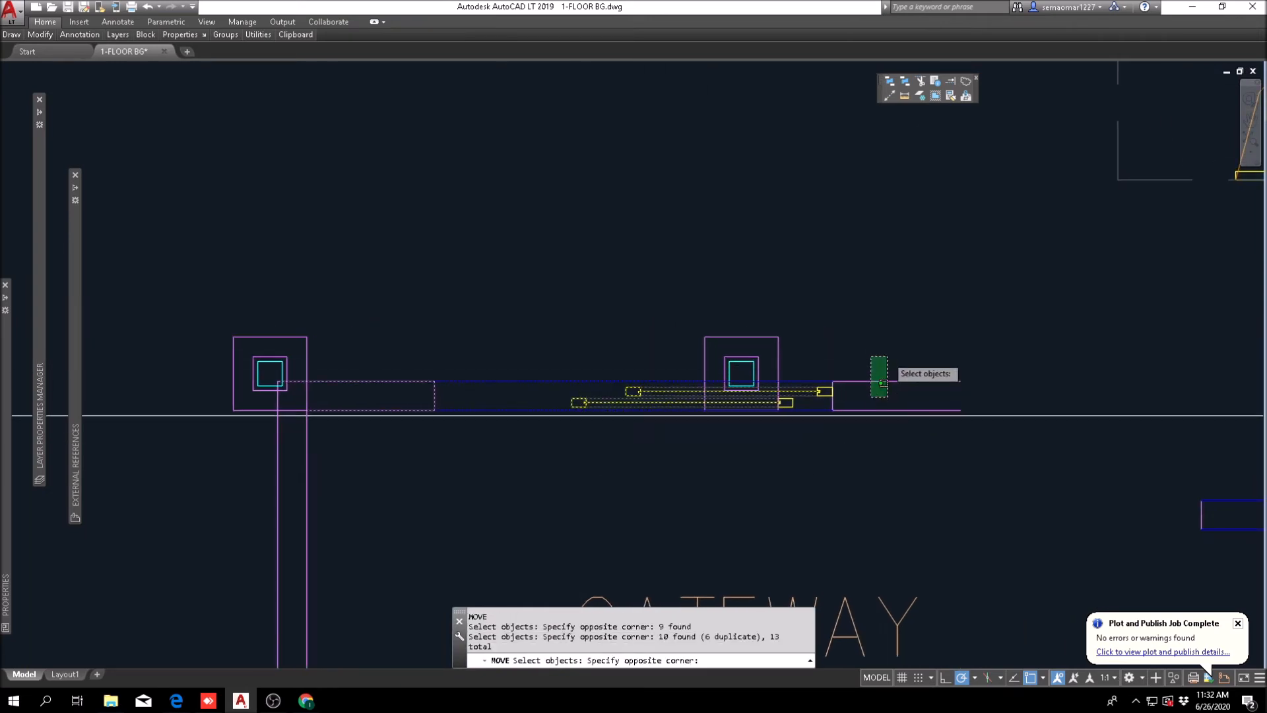
pyautogui.click(829, 431)
pyautogui.scroll(4, 783, 428)
pyautogui.click(738, 433)
pyautogui.click(993, 310)
pyautogui.scroll(-4, 822, 313)
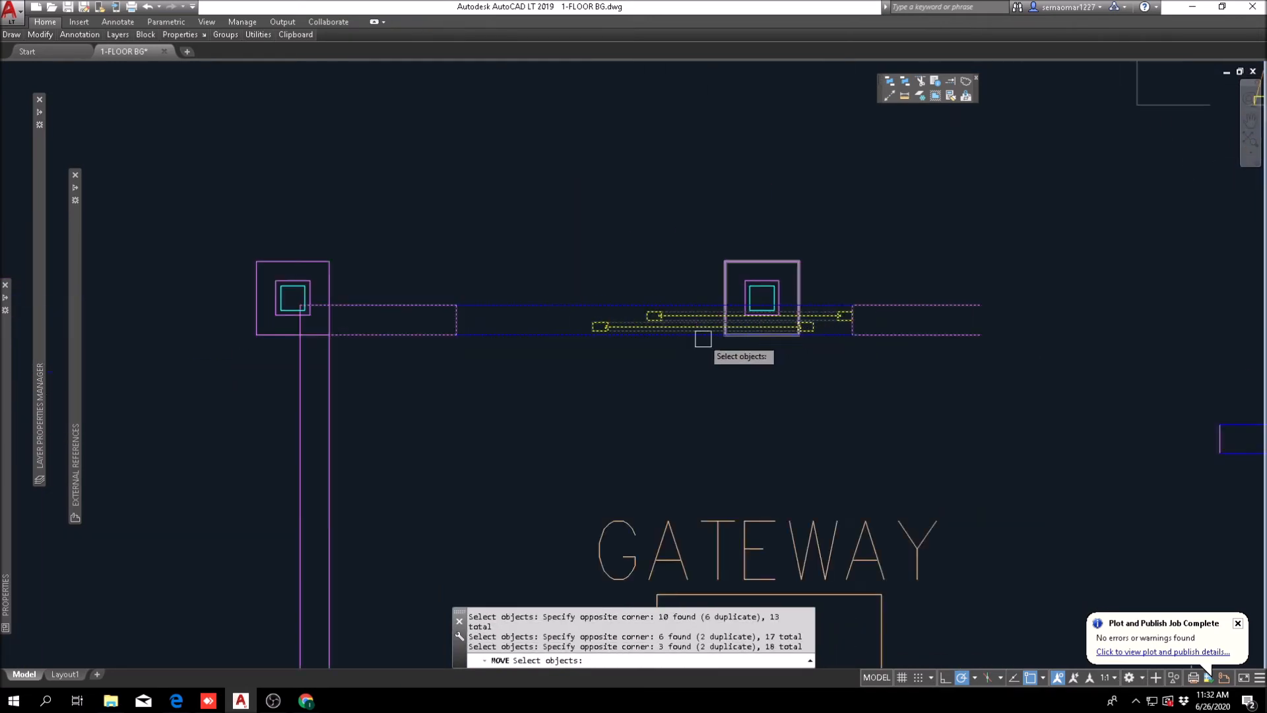
pyautogui.moveTo(309, 451); pyautogui.dragTo(676, 323, button='middle')
pyautogui.click(713, 303)
pyautogui.click(633, 379)
pyautogui.scroll(-4, 633, 379)
pyautogui.click(917, 381)
pyautogui.click(768, 465)
pyautogui.scroll(2, 832, 516)
pyautogui.moveTo(832, 515); pyautogui.dragTo(856, 396, button='middle')
pyautogui.click(986, 429)
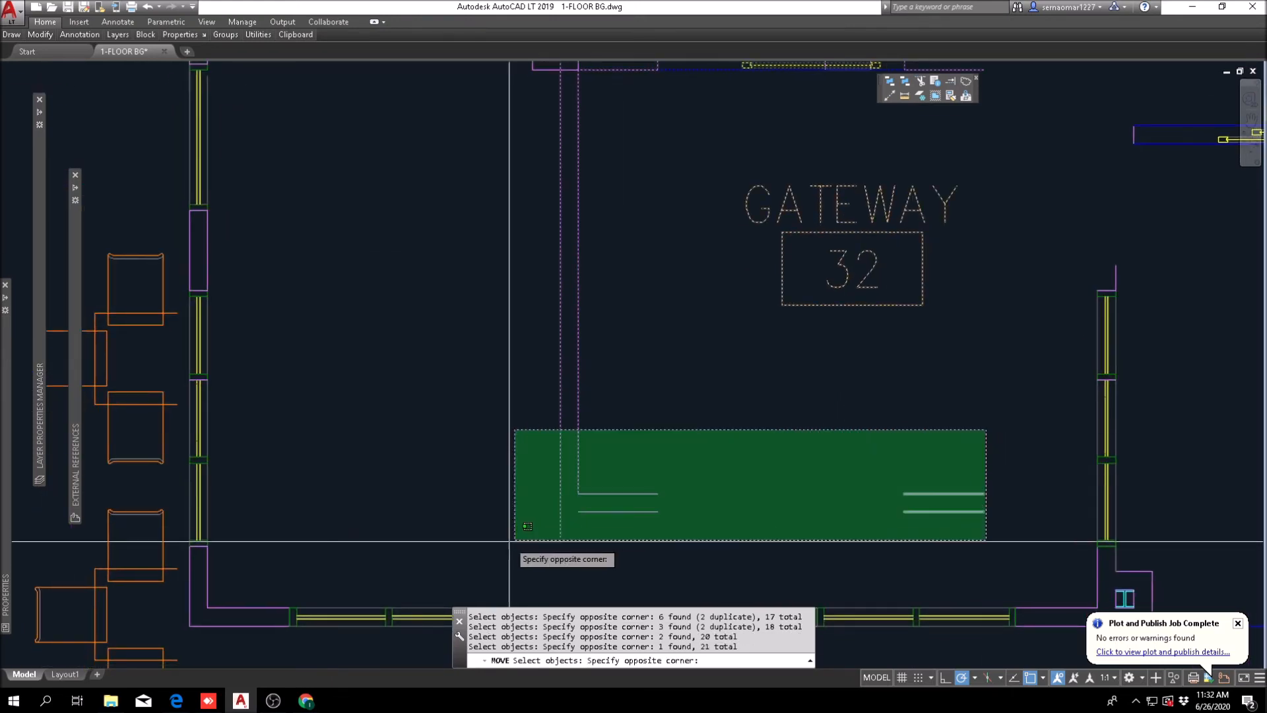
pyautogui.click(514, 540)
pyautogui.scroll(-3, 515, 540)
pyautogui.scroll(5, 812, 383)
pyautogui.press('Return')
# Step: Move the selected gateway from the midpoint of its upper door opening to the midpoint between the two columns' lower inner corners
pyautogui.keyDown('shift'); pyautogui.rightClick(585, 222); pyautogui.keyUp('shift')
pyautogui.click(634, 257)
pyautogui.click(535, 429)
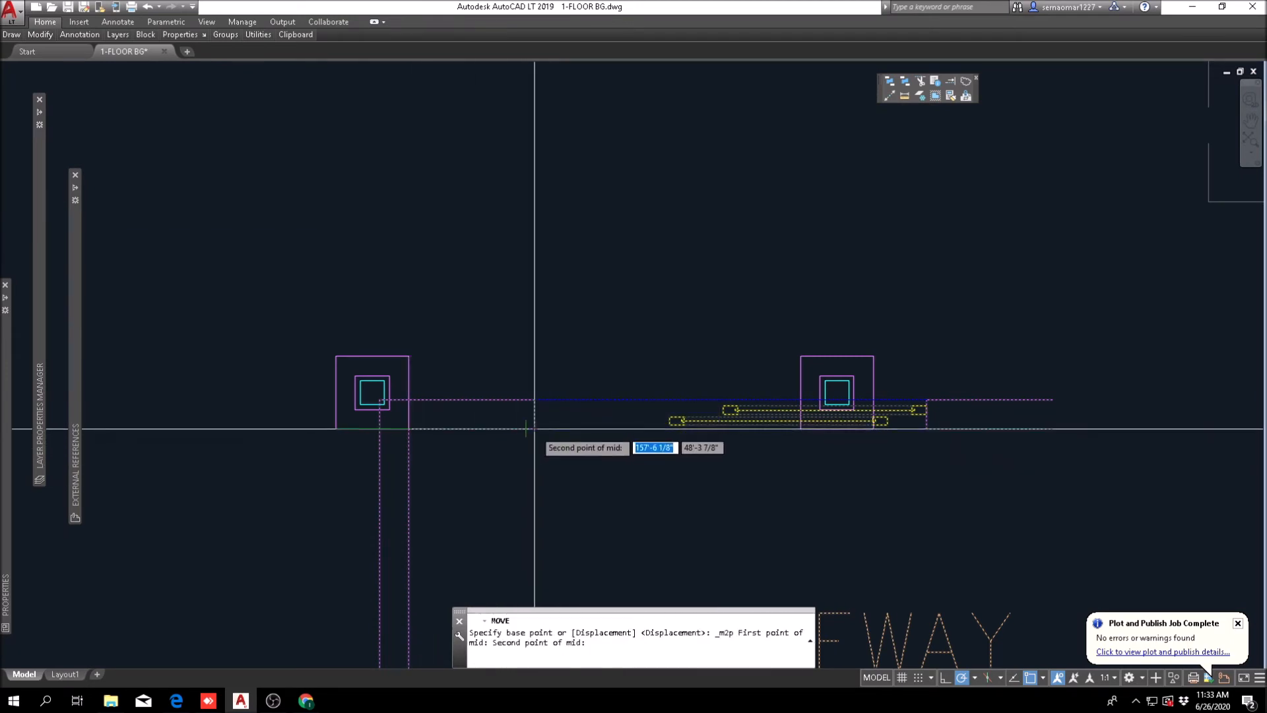
pyautogui.scroll(6, 919, 455)
pyautogui.click(946, 352)
pyautogui.scroll(-6, 990, 426)
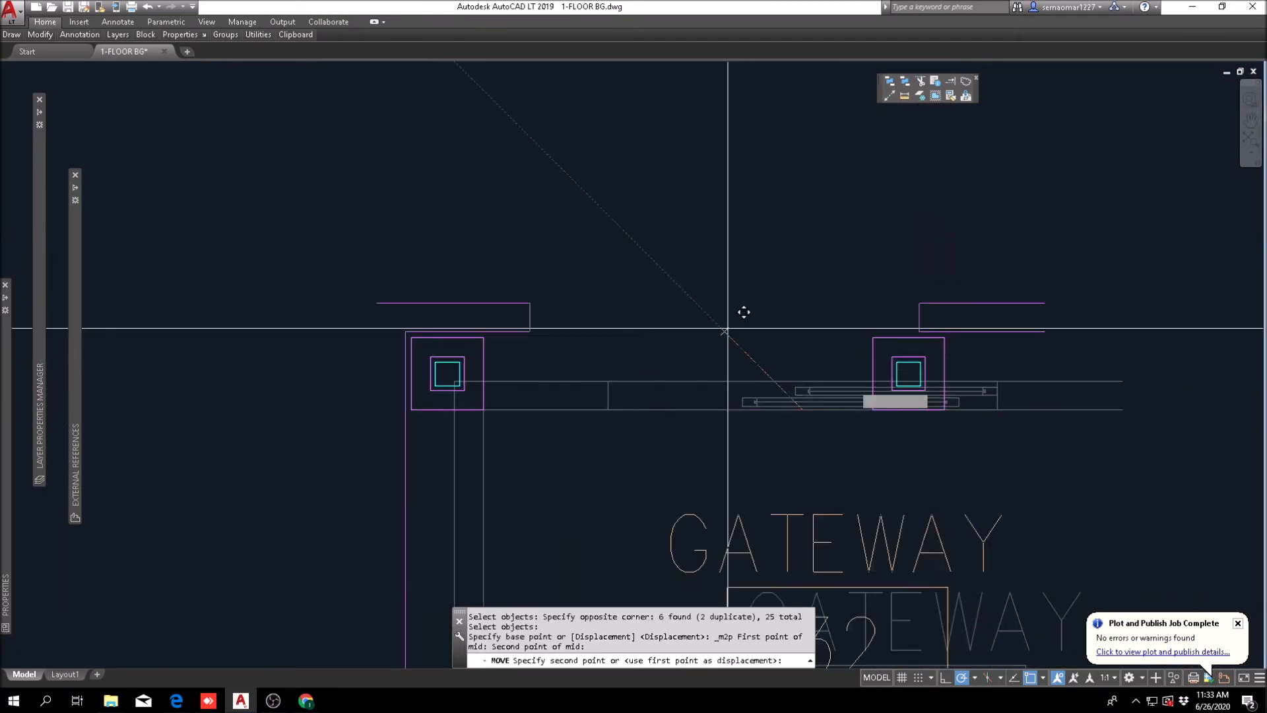
pyautogui.keyDown('shift'); pyautogui.rightClick(581, 219); pyautogui.keyUp('shift')
pyautogui.click(639, 255)
pyautogui.scroll(4, 491, 404)
pyautogui.click(481, 411)
pyautogui.scroll(-4, 497, 410)
pyautogui.moveTo(817, 476); pyautogui.dragTo(723, 462, button='middle')
pyautogui.scroll(4, 752, 376)
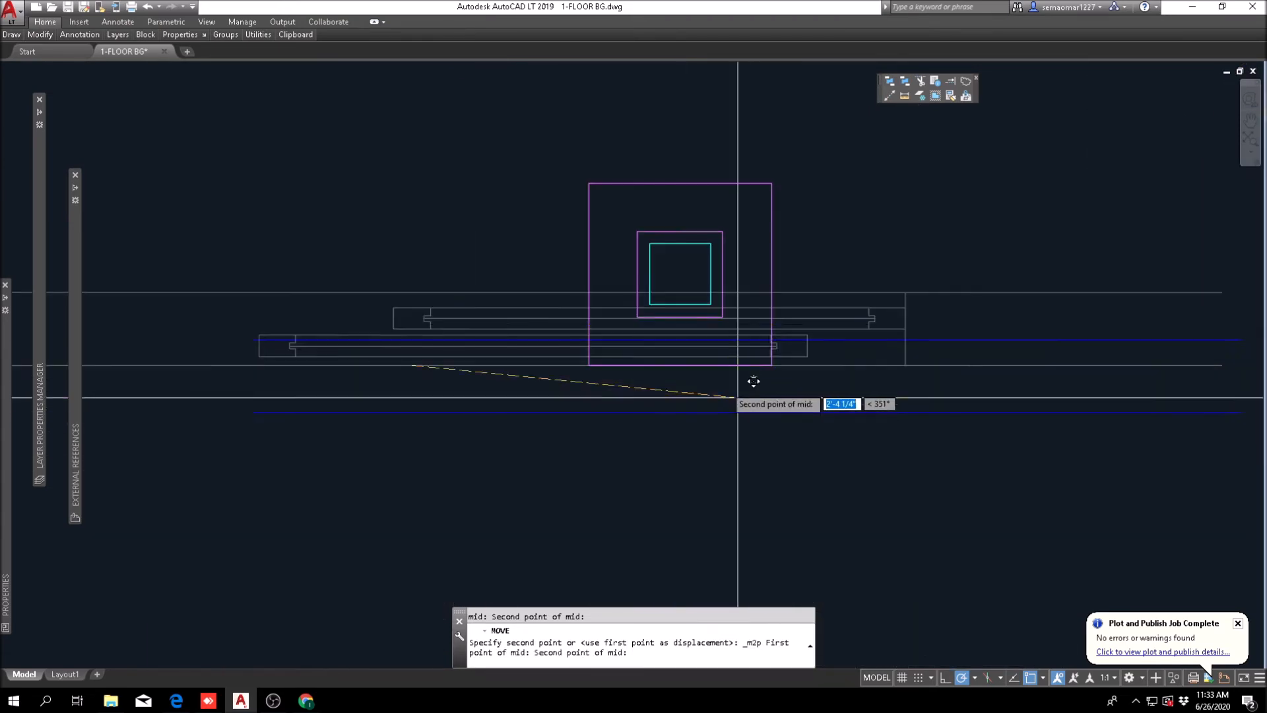
pyautogui.click(589, 362)
pyautogui.scroll(-6, 741, 470)
pyautogui.scroll(-2, 746, 467)
# Step: Examine how the gateway's upper wall and sliding door sit between the two columns and relate to the surrounding walls
pyautogui.scroll(4, 609, 475)
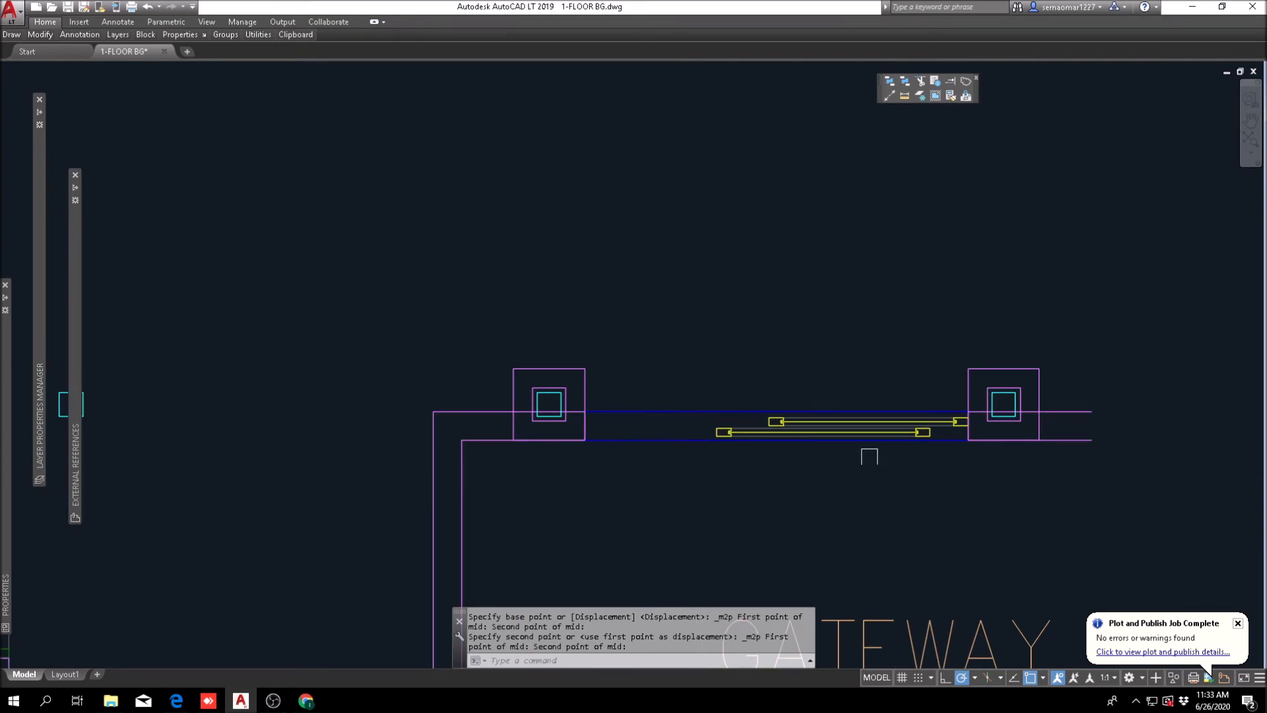
pyautogui.moveTo(869, 457); pyautogui.dragTo(849, 309, button='middle')
pyautogui.scroll(-3, 570, 391)
pyautogui.scroll(3, 547, 363)
pyautogui.press('Escape')
pyautogui.scroll(-2, 573, 363)
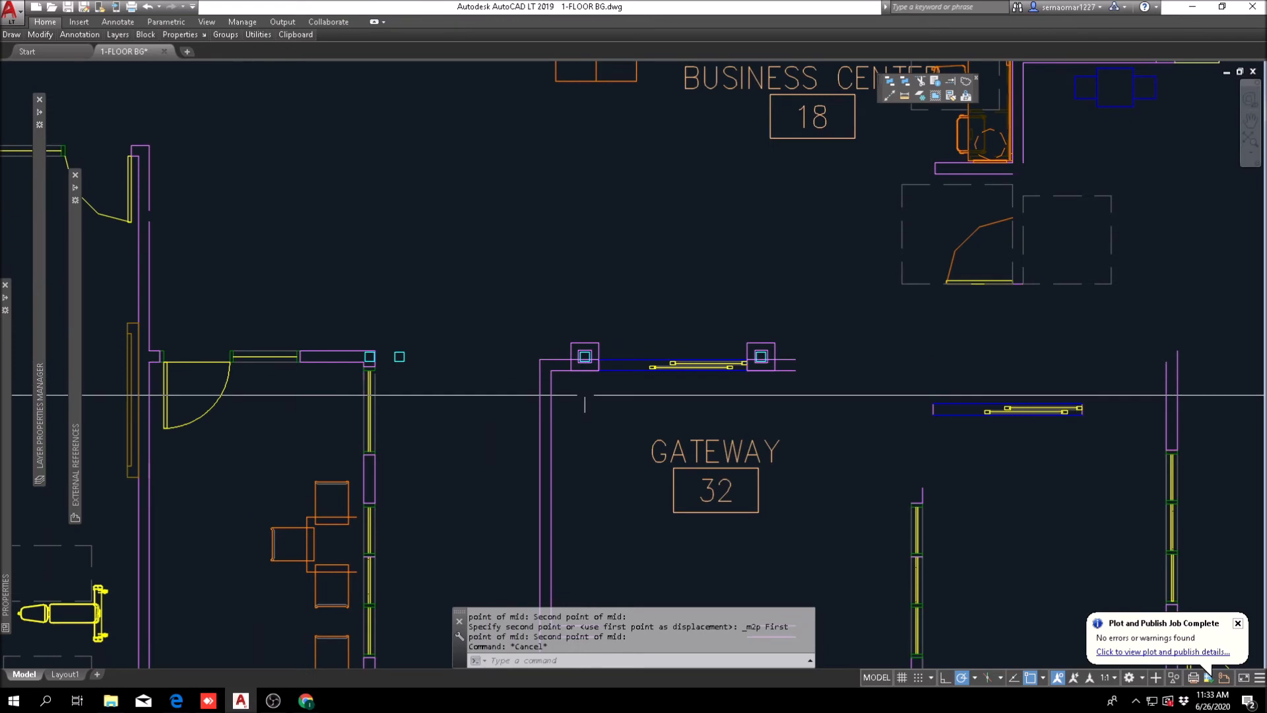
pyautogui.scroll(2, 598, 381)
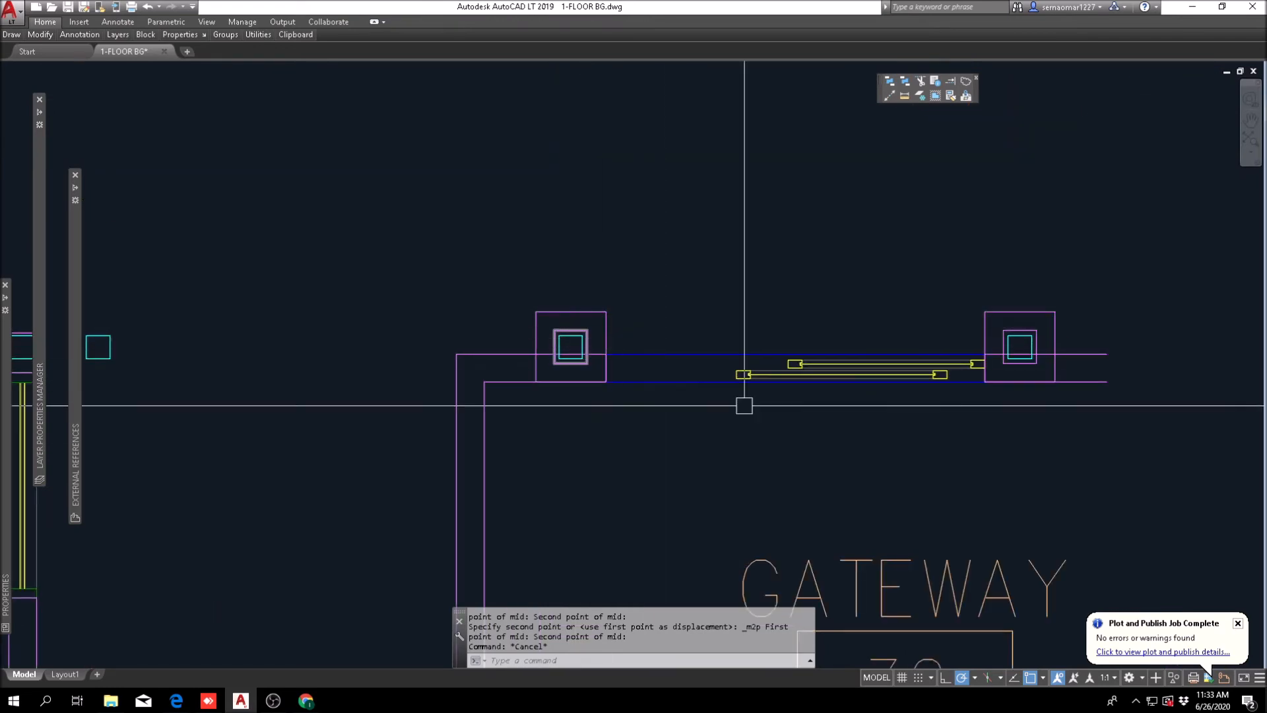
pyautogui.scroll(-2, 851, 433)
pyautogui.moveTo(968, 473); pyautogui.dragTo(728, 241, button='middle')
pyautogui.scroll(-4, 504, 276)
pyautogui.press('Escape')
pyautogui.press('Escape')
# Step: Erase the four wall stub lines at the gateway's lower side
pyautogui.scroll(4, 467, 416)
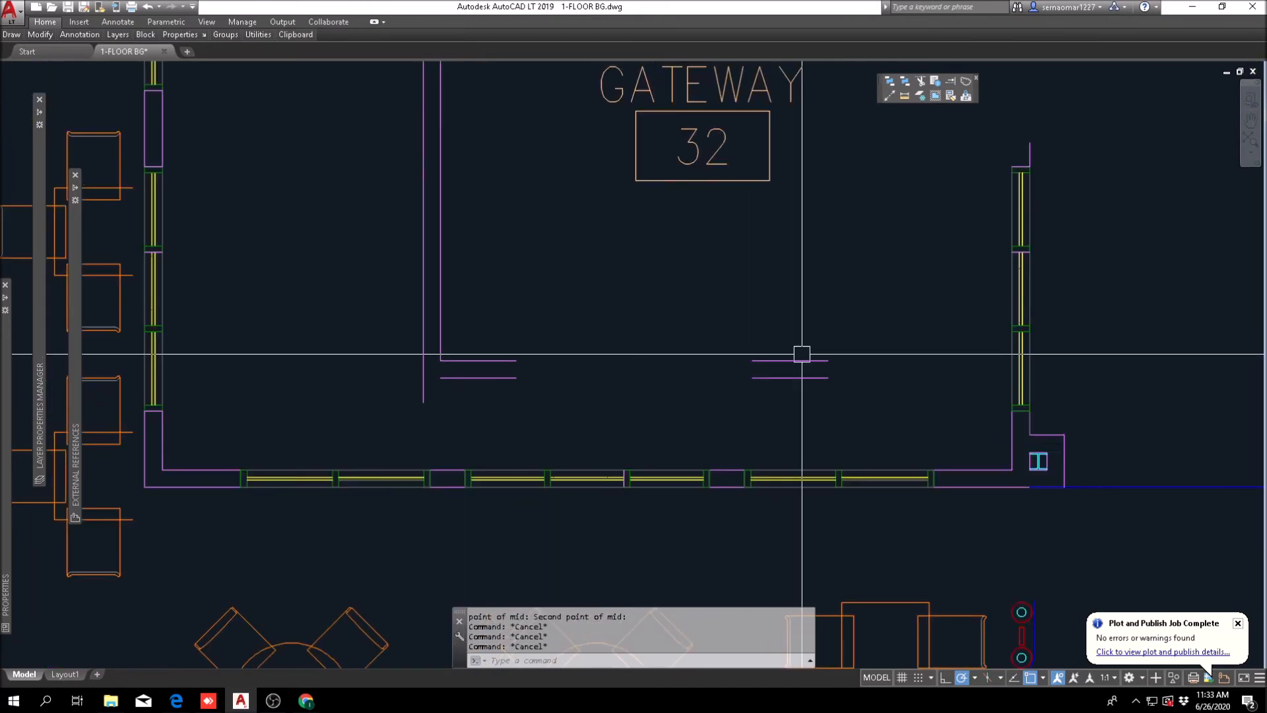
pyautogui.write('e')
pyautogui.press('Return')
pyautogui.click(860, 331)
pyautogui.click(464, 416)
pyautogui.press('Return')
pyautogui.press('Escape')
# Step: Move the gateway room label about 1'-10" west, between the two columns
pyautogui.scroll(-5, 788, 325)
pyautogui.moveTo(788, 325); pyautogui.dragTo(681, 371, button='middle')
pyautogui.scroll(2, 610, 342)
pyautogui.scroll(-2, 623, 354)
pyautogui.moveTo(658, 260)
pyautogui.mouseDown(button='middle')
pyautogui.moveTo(643, 443)
pyautogui.moveTo(584, 440)
pyautogui.mouseUp(button='middle')
pyautogui.scroll(-2, 643, 442)
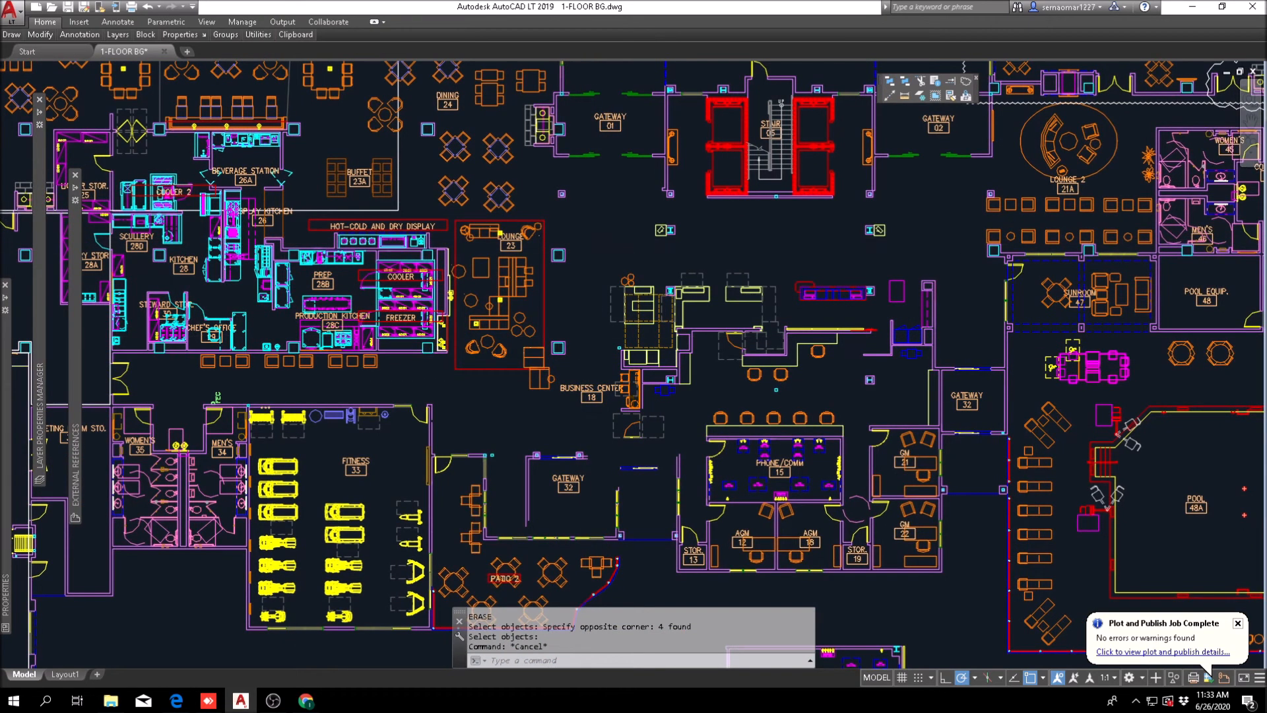
pyautogui.scroll(6, 633, 485)
pyautogui.moveTo(588, 458); pyautogui.dragTo(750, 338, button='middle')
pyautogui.press('Escape')
pyautogui.write('m')
pyautogui.press('Return')
pyautogui.click(569, 362)
pyautogui.press('Return')
pyautogui.click(679, 305)
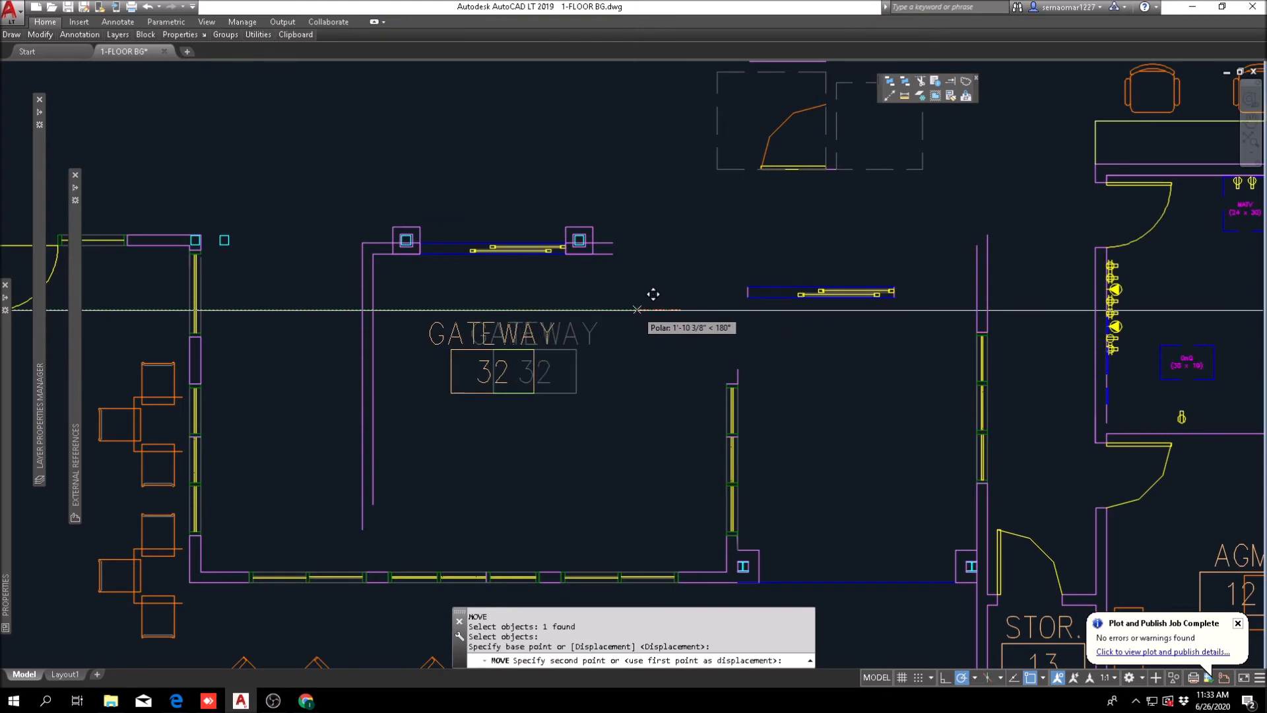
pyautogui.click(635, 306)
pyautogui.press('Escape')
# Step: Examine how the gateway's west wall lines relate to the window wall above Patio 2
pyautogui.moveTo(482, 332); pyautogui.dragTo(576, 305, button='middle')
pyautogui.scroll(-4, 578, 306)
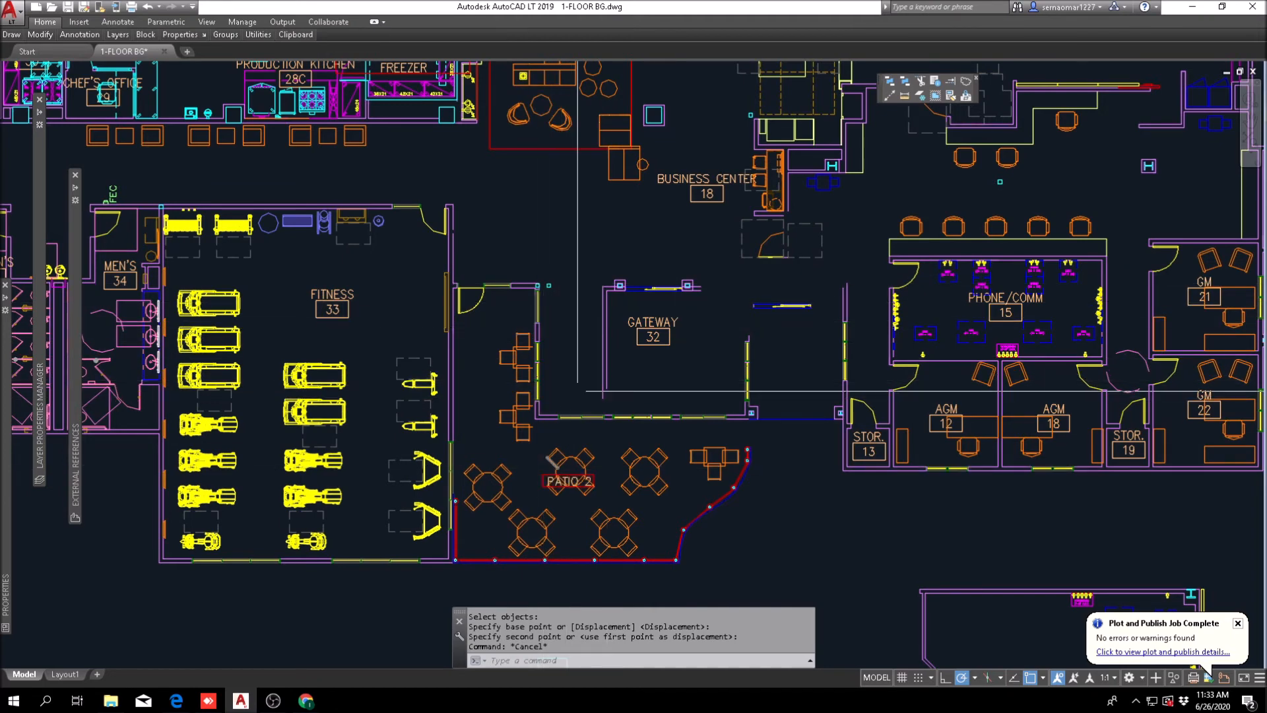
pyautogui.moveTo(577, 391); pyautogui.dragTo(451, 454, button='middle')
pyautogui.scroll(3, 465, 454)
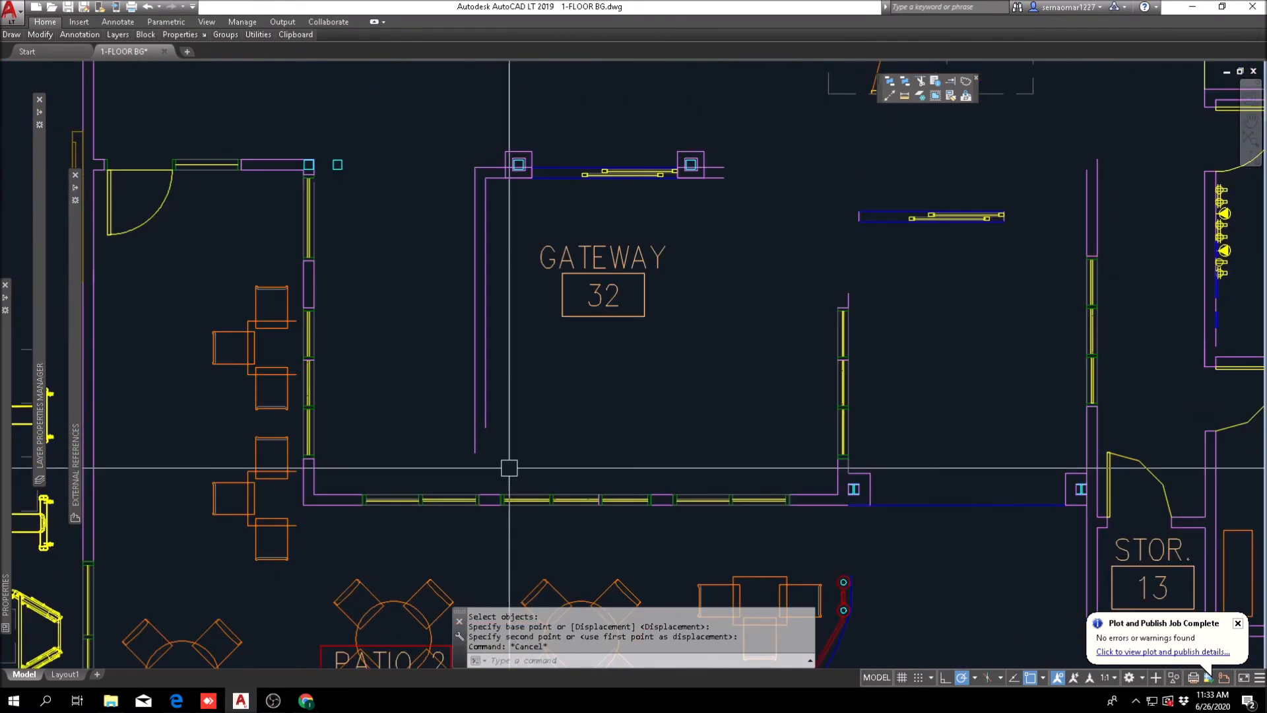
pyautogui.press('Escape')
pyautogui.press('Escape')
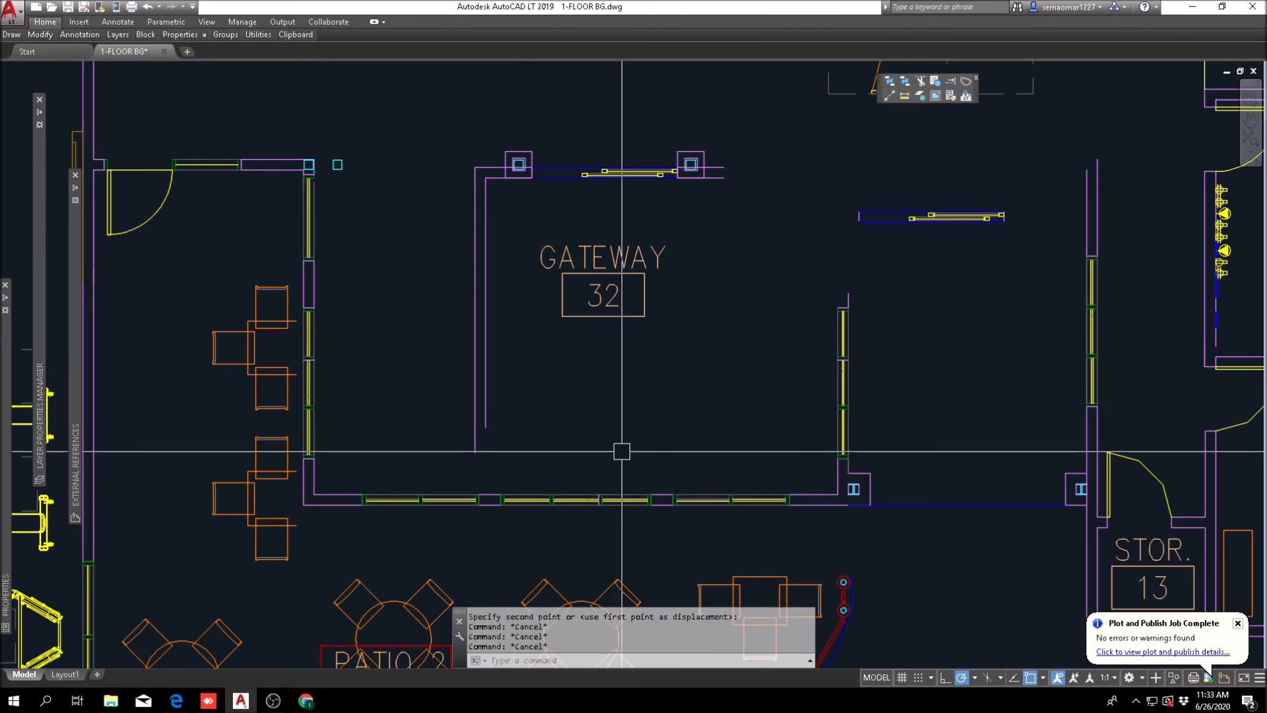
pyautogui.scroll(-3, 568, 415)
pyautogui.scroll(3, 521, 453)
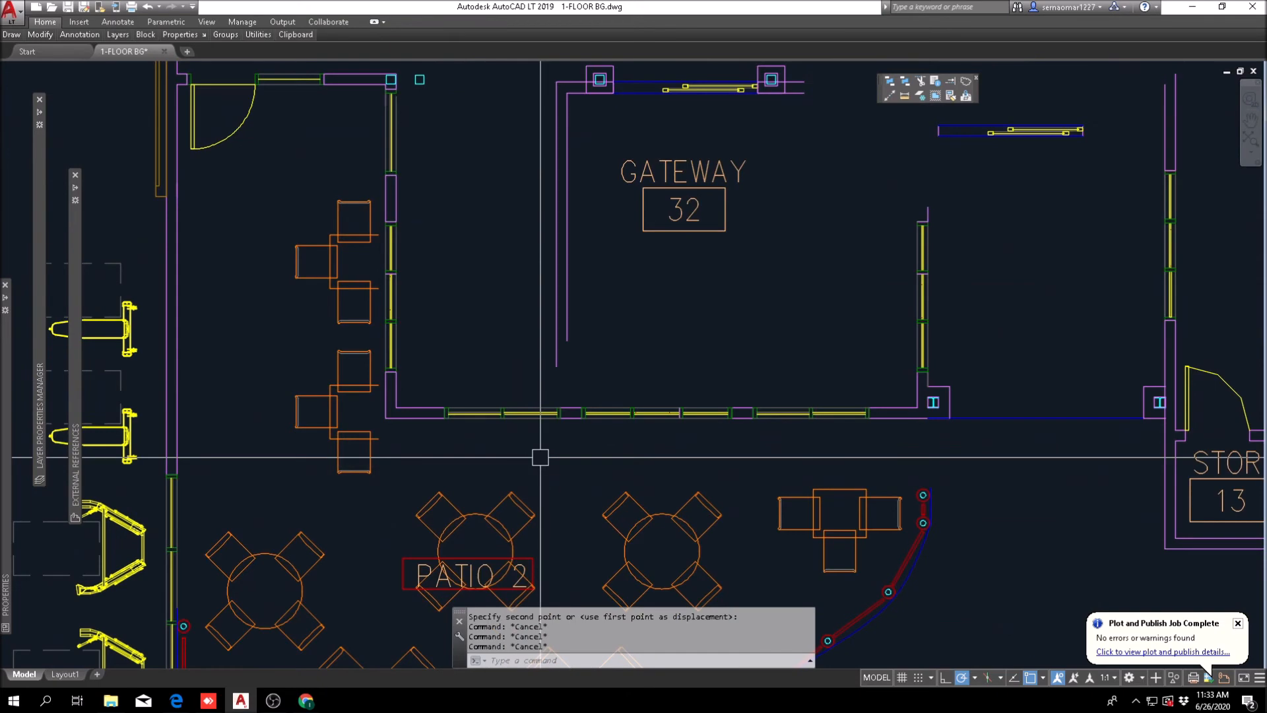
pyautogui.scroll(-2, 574, 429)
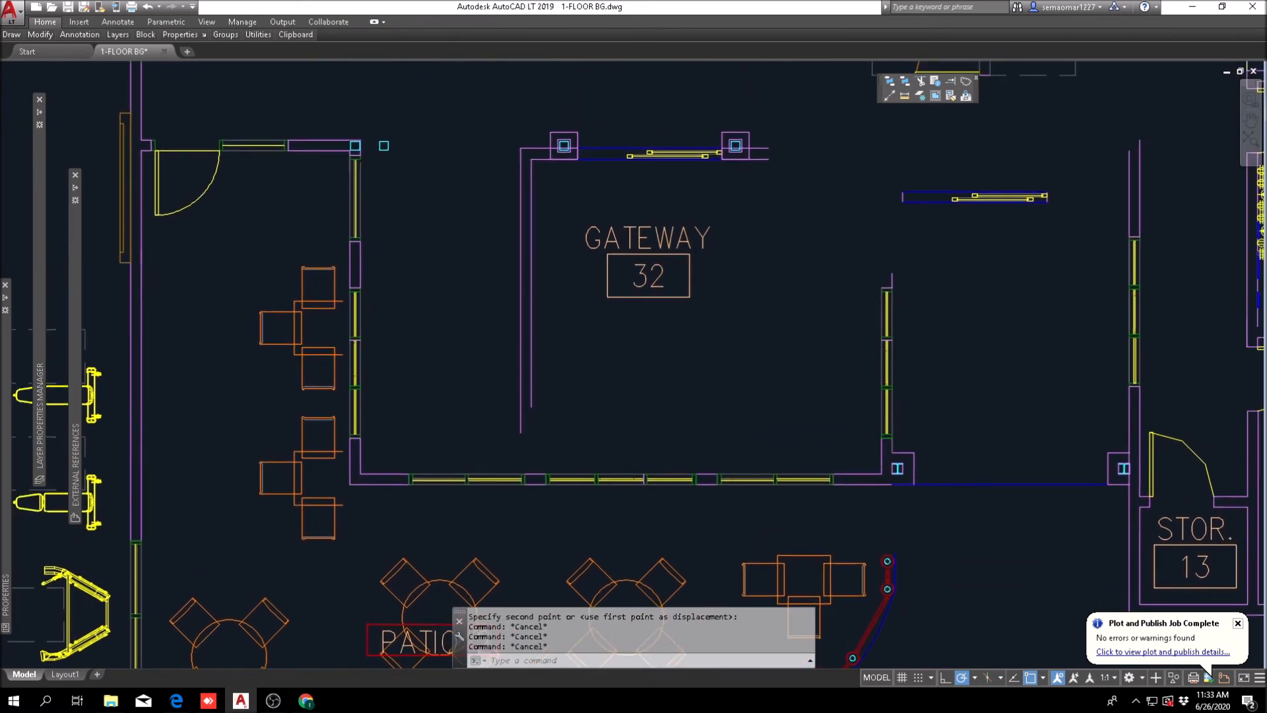
# Step: Move the gateway's two west wall lines down to the window wall, aligned with the west edge of the solid pier
pyautogui.write('m')
pyautogui.press('Return')
pyautogui.click(582, 382)
pyautogui.scroll(2, 536, 469)
pyautogui.press('Return')
pyautogui.click(537, 454)
pyautogui.scroll(2, 540, 511)
pyautogui.press('Escape')
pyautogui.press('Escape')
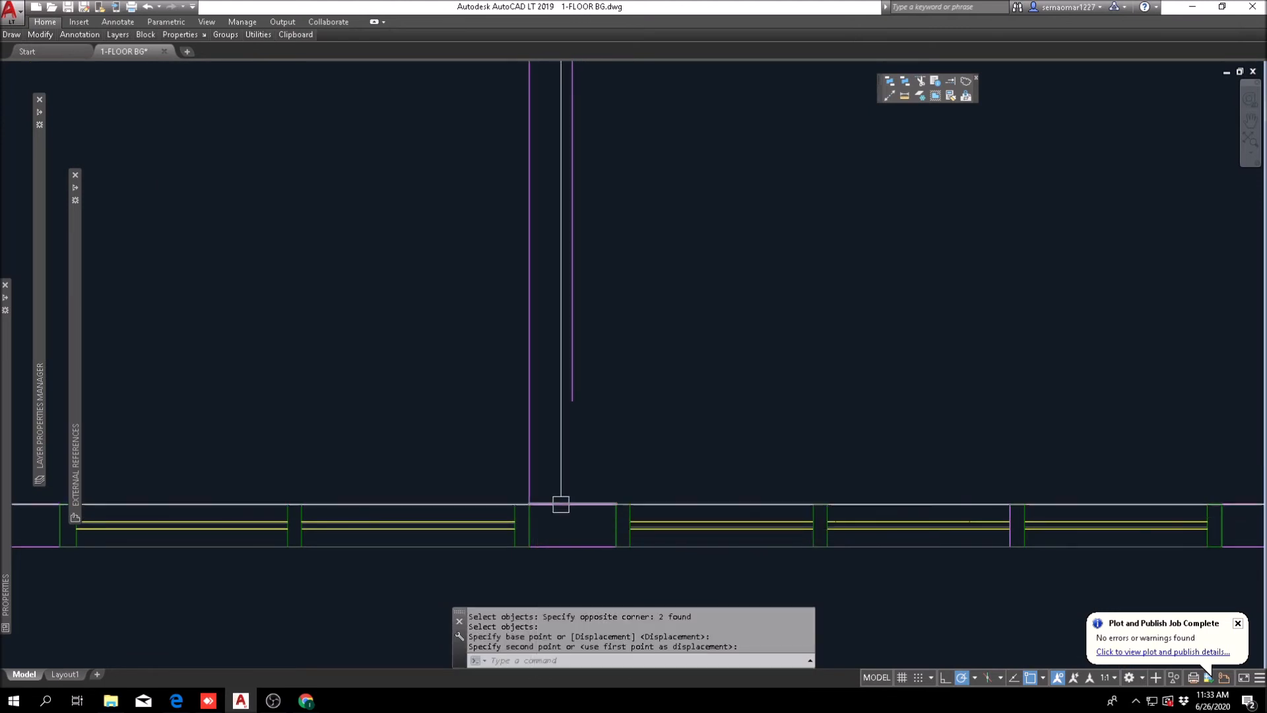
# Step: Fillet the gateway's two west wall lines with the two north wall lines to close the corner beside the west column
pyautogui.scroll(-3, 604, 413)
pyautogui.scroll(3, 600, 362)
pyautogui.write('f')
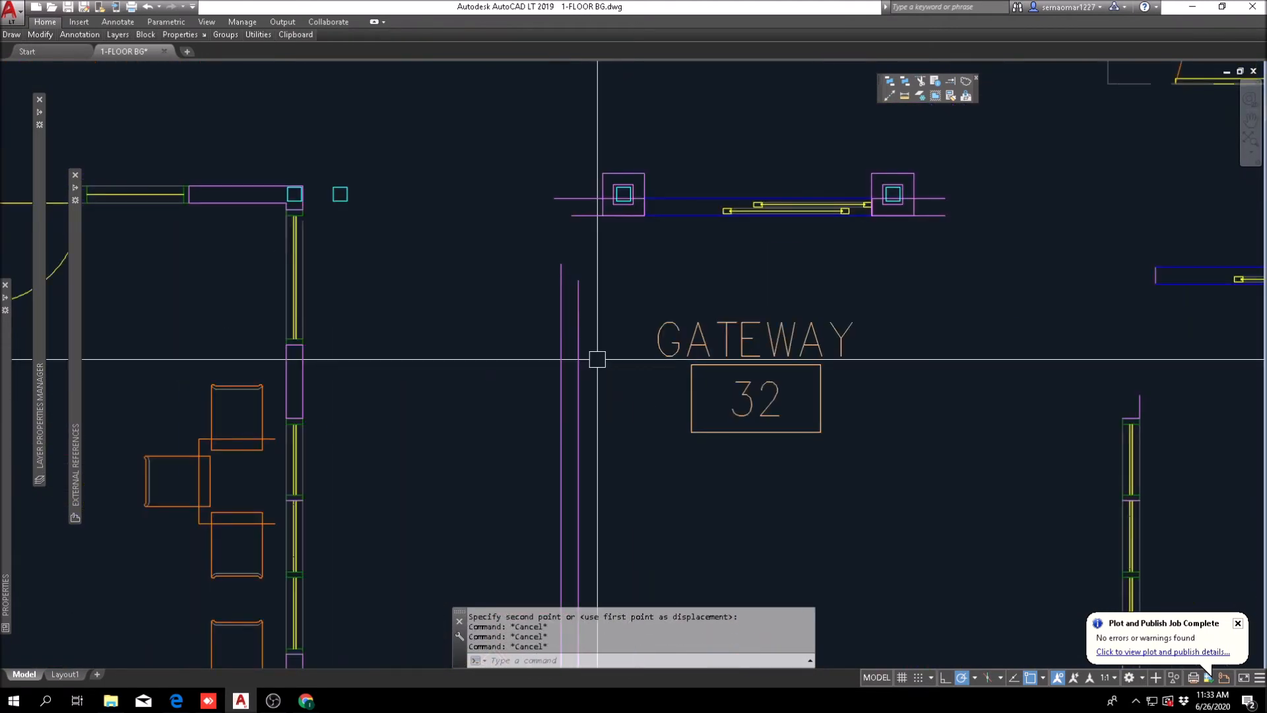
pyautogui.press('Return')
pyautogui.click(578, 311)
pyautogui.scroll(3, 588, 223)
pyautogui.click(598, 207)
pyautogui.press('Escape')
pyautogui.press('Return')
pyautogui.click(592, 164)
pyautogui.scroll(-1, 534, 277)
pyautogui.click(526, 345)
pyautogui.scroll(-3, 539, 332)
pyautogui.press('Escape')
# Step: Extend the inner line of the gateway's west wall south to the window wall above Patio 2
pyautogui.press('Escape')
pyautogui.scroll(3, 544, 511)
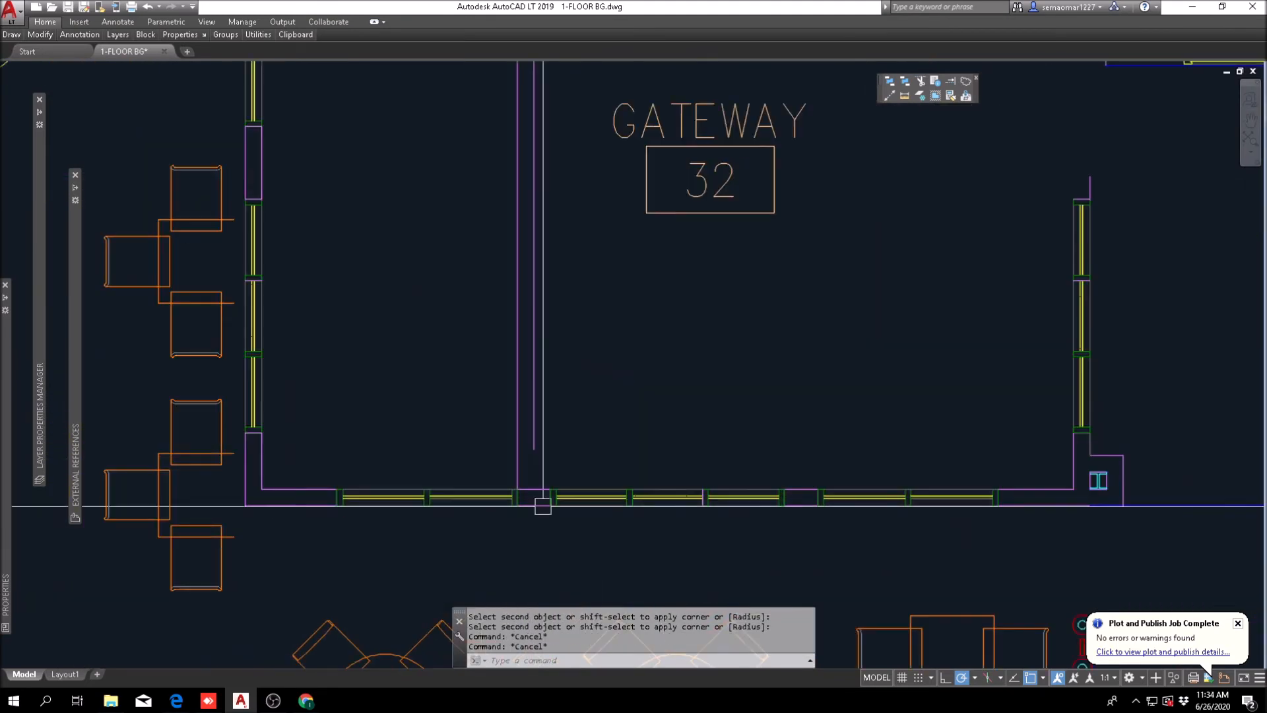
pyautogui.click(953, 82)
pyautogui.click(561, 461)
pyautogui.click(534, 534)
pyautogui.press('Return')
pyautogui.click(537, 422)
# Step: Move the gateway room label straight south to the middle of the enclosed room
pyautogui.press('Escape')
pyautogui.moveTo(699, 399); pyautogui.dragTo(534, 453, button='middle')
pyautogui.scroll(-3, 544, 325)
pyautogui.moveTo(584, 269); pyautogui.dragTo(491, 312, button='middle')
pyautogui.moveTo(496, 410); pyautogui.dragTo(476, 432, button='middle')
pyautogui.write('m')
pyautogui.press('Return')
pyautogui.click(442, 363)
pyautogui.press('Return')
pyautogui.click(501, 331)
pyautogui.click(501, 377)
pyautogui.moveTo(501, 377); pyautogui.dragTo(443, 395, button='middle')
pyautogui.press('Escape')
pyautogui.press('Escape')
pyautogui.press('Escape')
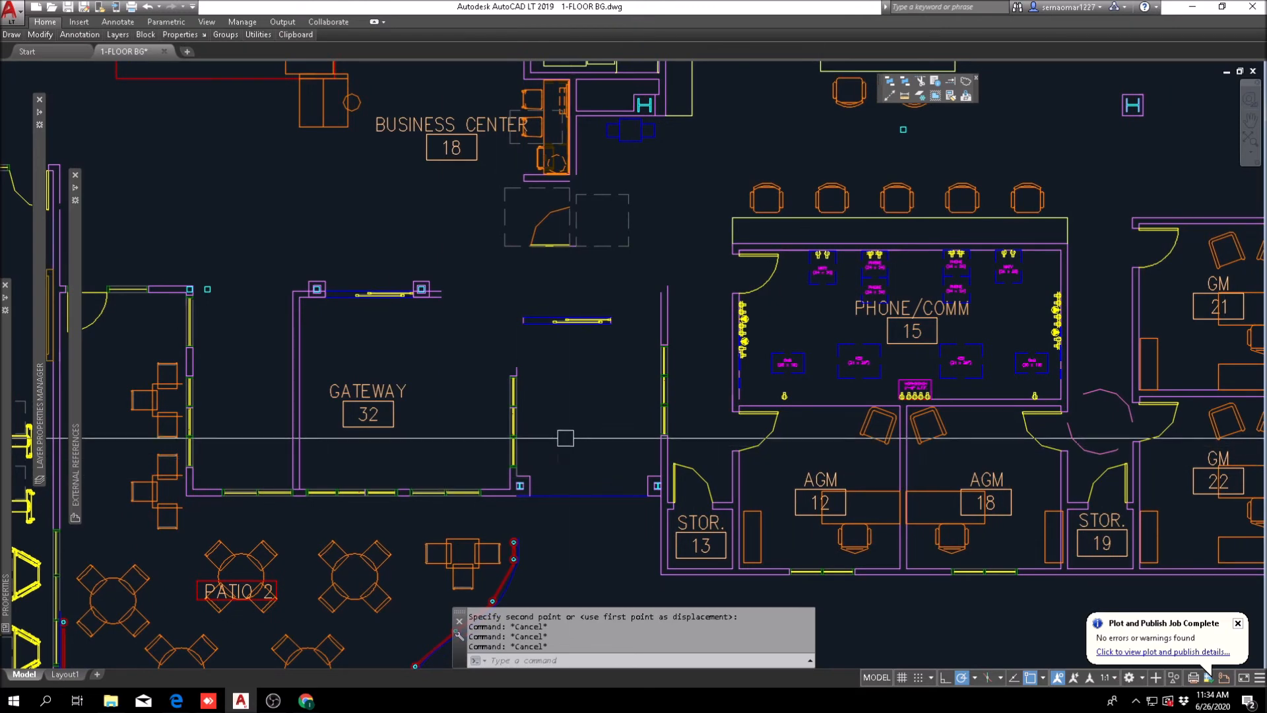
# Step: Erase the windows and wall pieces on the gateway's east side, above the lower column
pyautogui.moveTo(530, 574); pyautogui.dragTo(527, 453, button='middle')
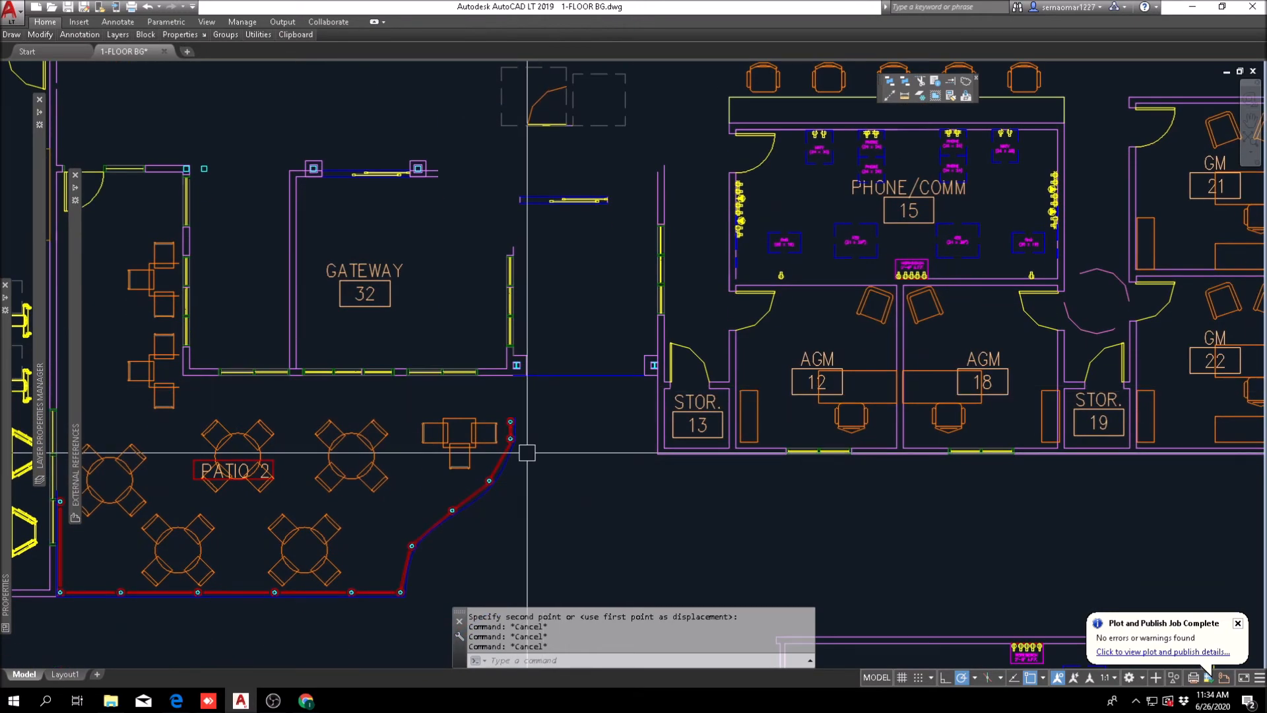
pyautogui.moveTo(536, 377); pyautogui.dragTo(526, 444, button='middle')
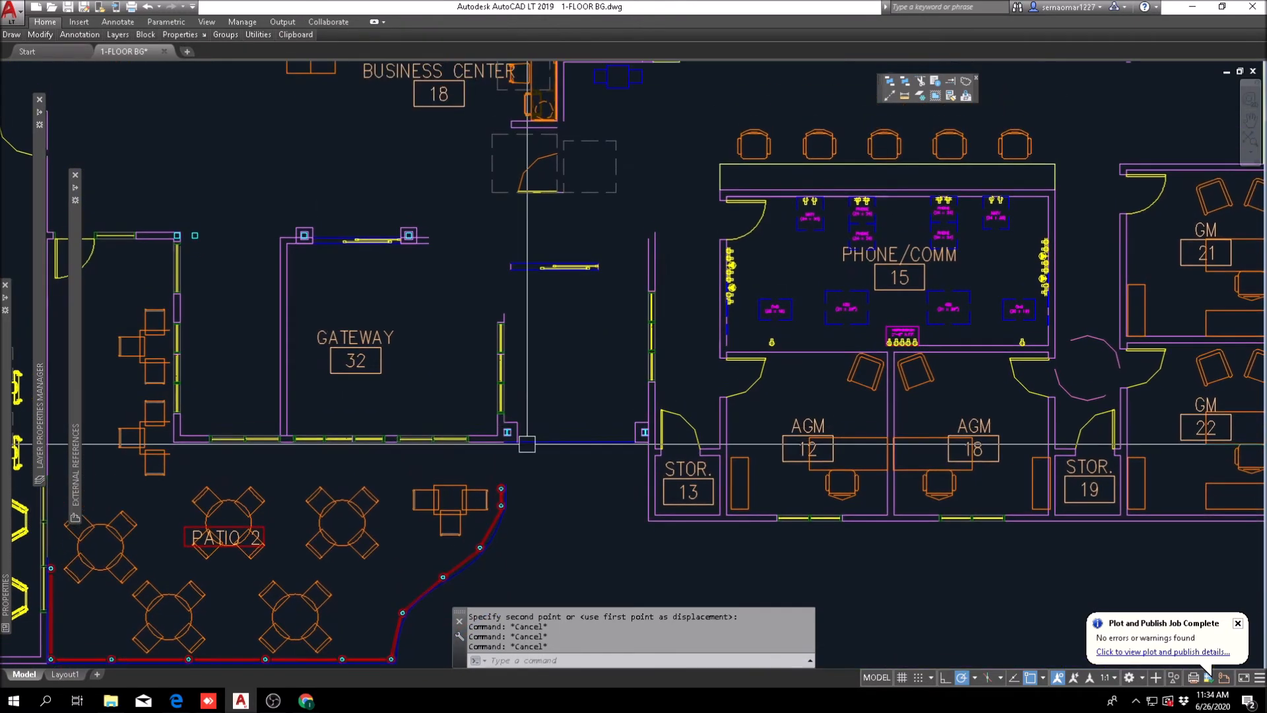
pyautogui.scroll(3, 510, 399)
pyautogui.write('e')
pyautogui.press('space')
pyautogui.scroll(3, 467, 441)
pyautogui.click(466, 462)
pyautogui.scroll(-3, 540, 398)
pyautogui.click(582, 232)
pyautogui.scroll(-5, 597, 116)
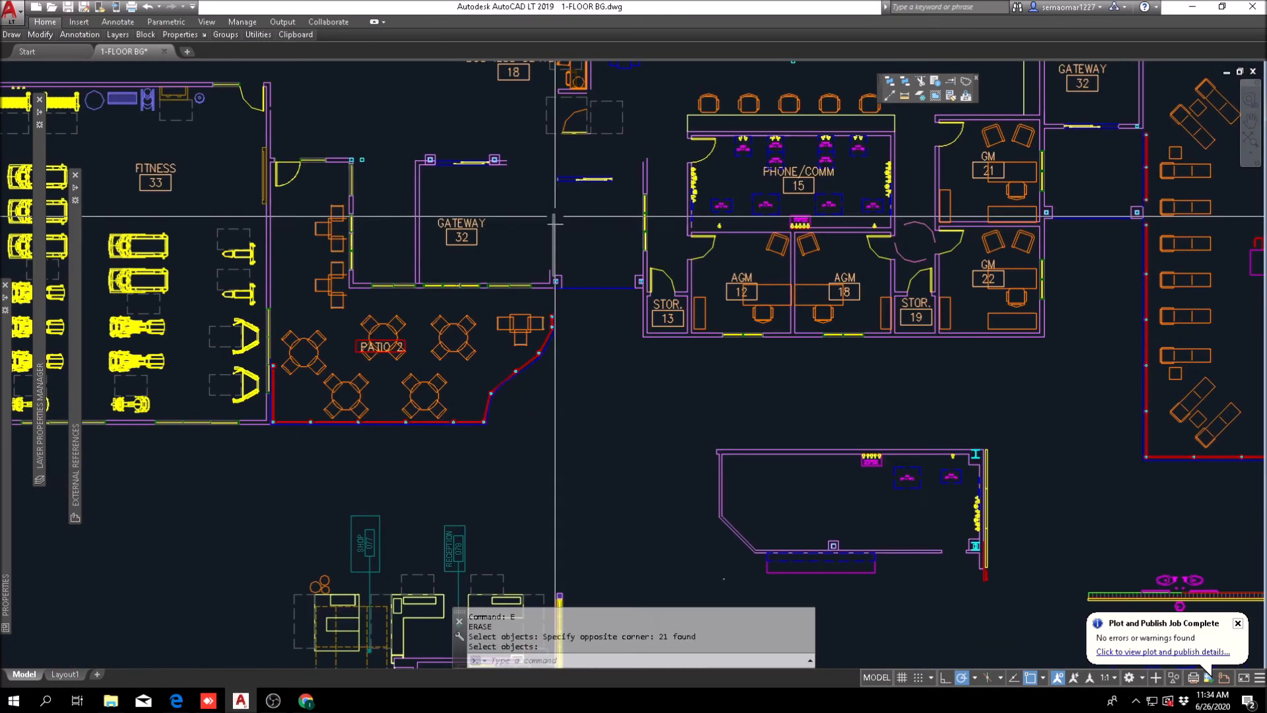
pyautogui.scroll(3, 597, 116)
pyautogui.press('Escape')
pyautogui.scroll(3, 512, 385)
pyautogui.press('Escape')
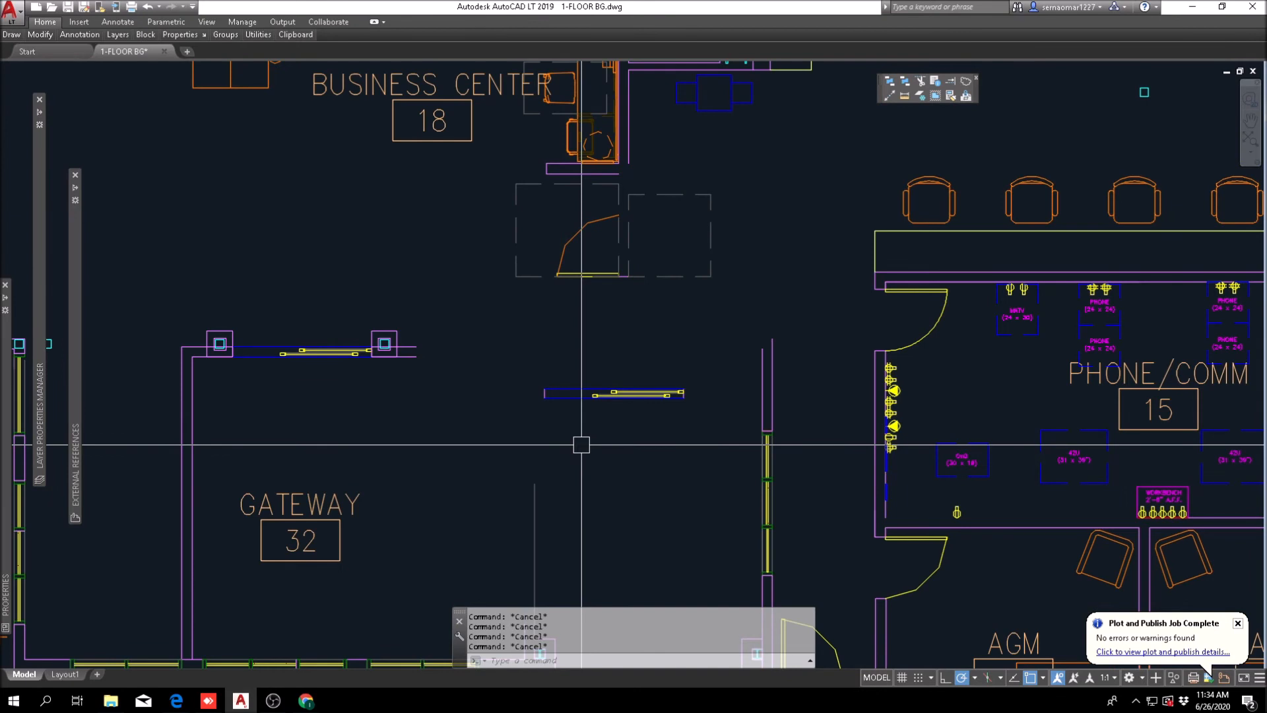
# Step: Rotate the loose sliding door east of the gateway 90 degrees clockwise so it runs north-south
pyautogui.write('ro')
pyautogui.press('space')
pyautogui.click(517, 433)
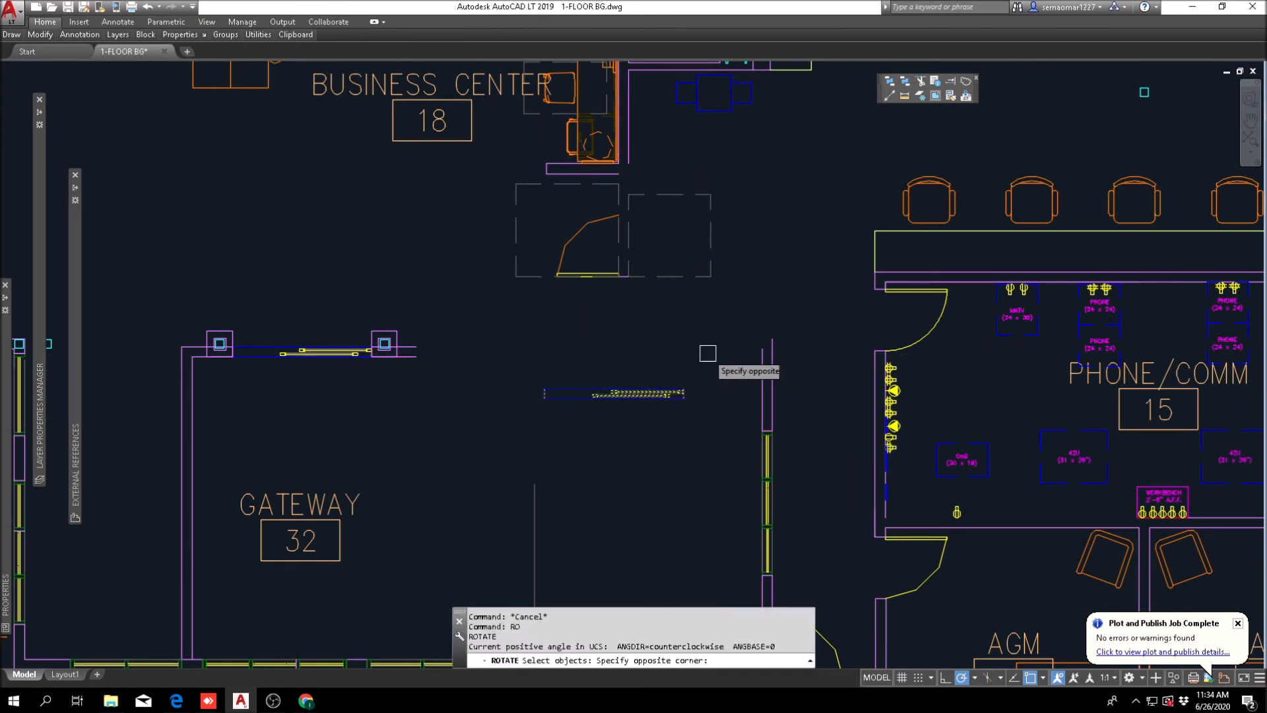
pyautogui.click(617, 422)
pyautogui.click(618, 445)
pyautogui.press('Escape')
pyautogui.press('Escape')
# Step: Move the rotated sliding door to the gateway's east side, just west of the remaining single wall line
pyautogui.write('m p')
pyautogui.press('space')
pyautogui.press('space')
pyautogui.click(641, 349)
pyautogui.moveTo(512, 488); pyautogui.dragTo(528, 313, button='middle')
pyautogui.scroll(3, 529, 313)
pyautogui.click(492, 322)
pyautogui.scroll(-3, 492, 321)
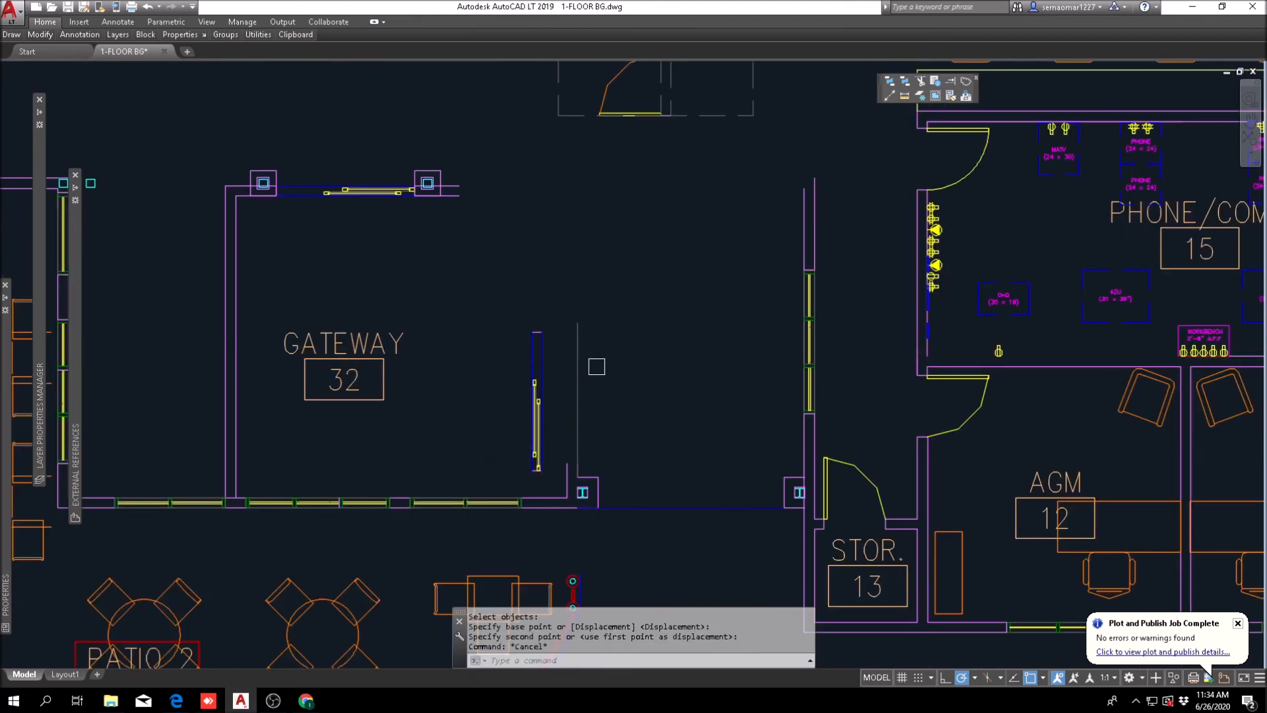
pyautogui.scroll(2, 594, 354)
pyautogui.press('Escape')
pyautogui.press('Escape')
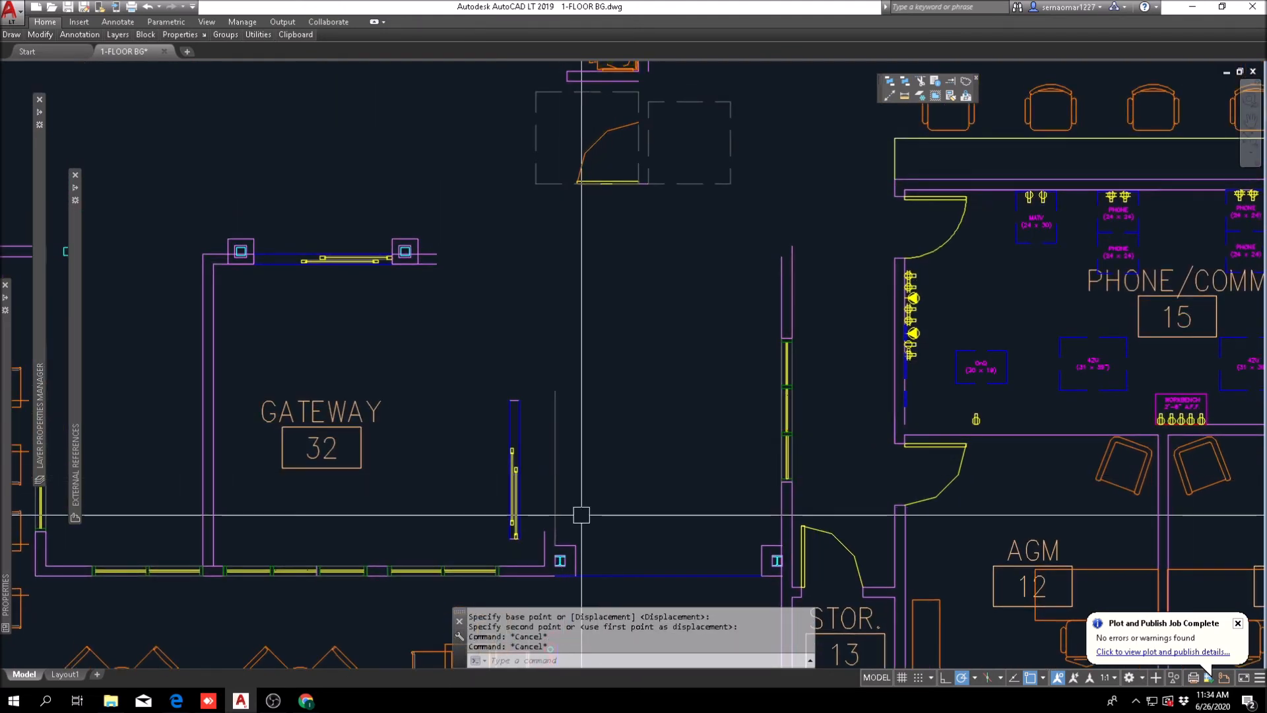
pyautogui.press('Escape')
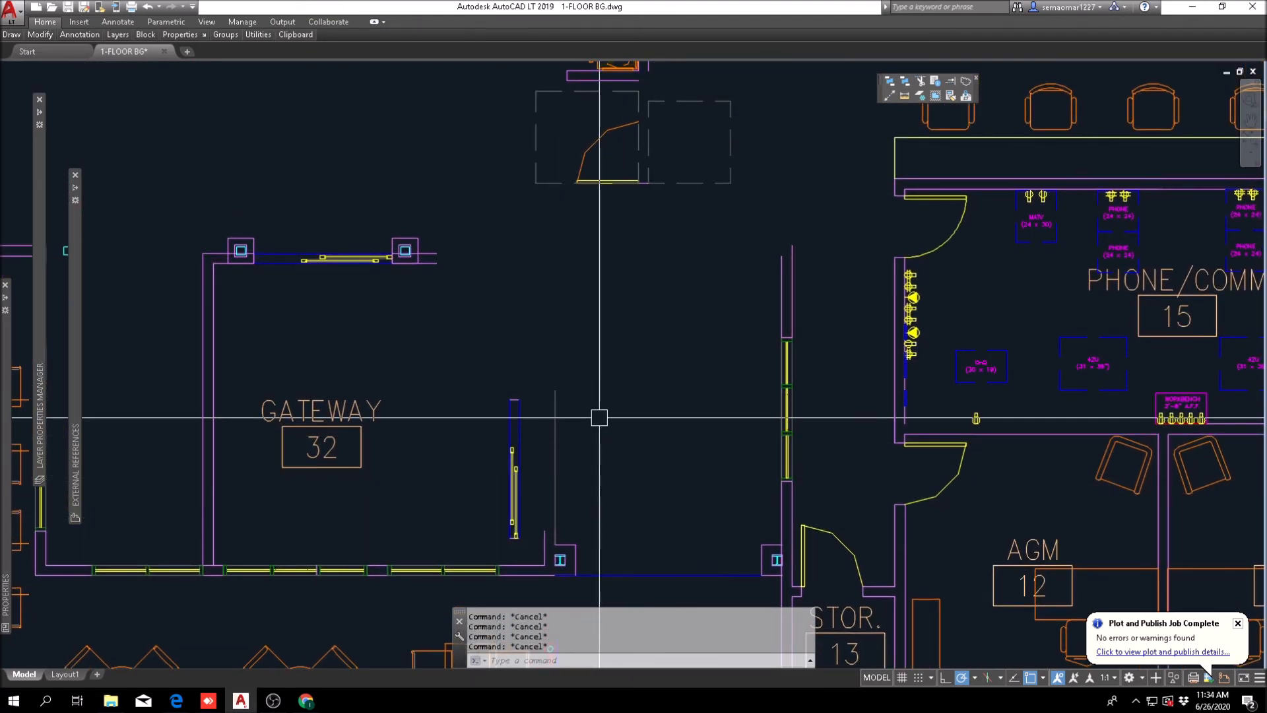
pyautogui.scroll(-2, 597, 419)
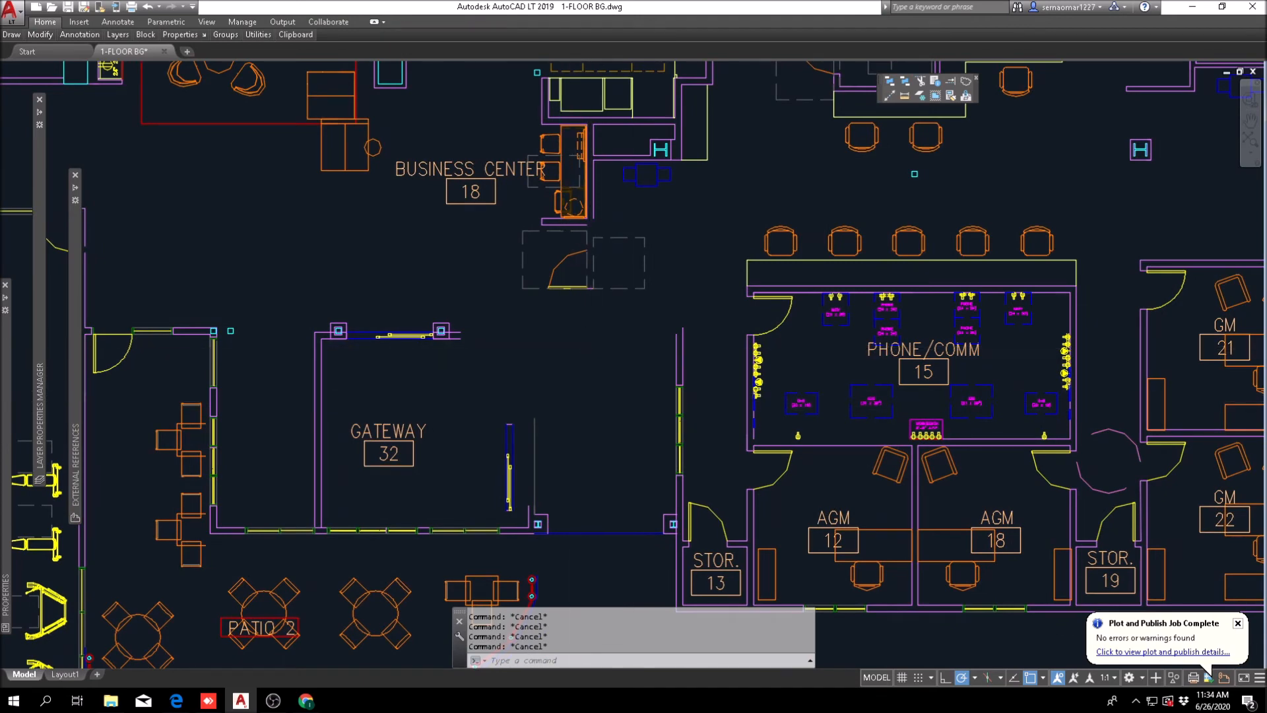
pyautogui.scroll(2, 626, 312)
pyautogui.moveTo(600, 271); pyautogui.dragTo(583, 335, button='middle')
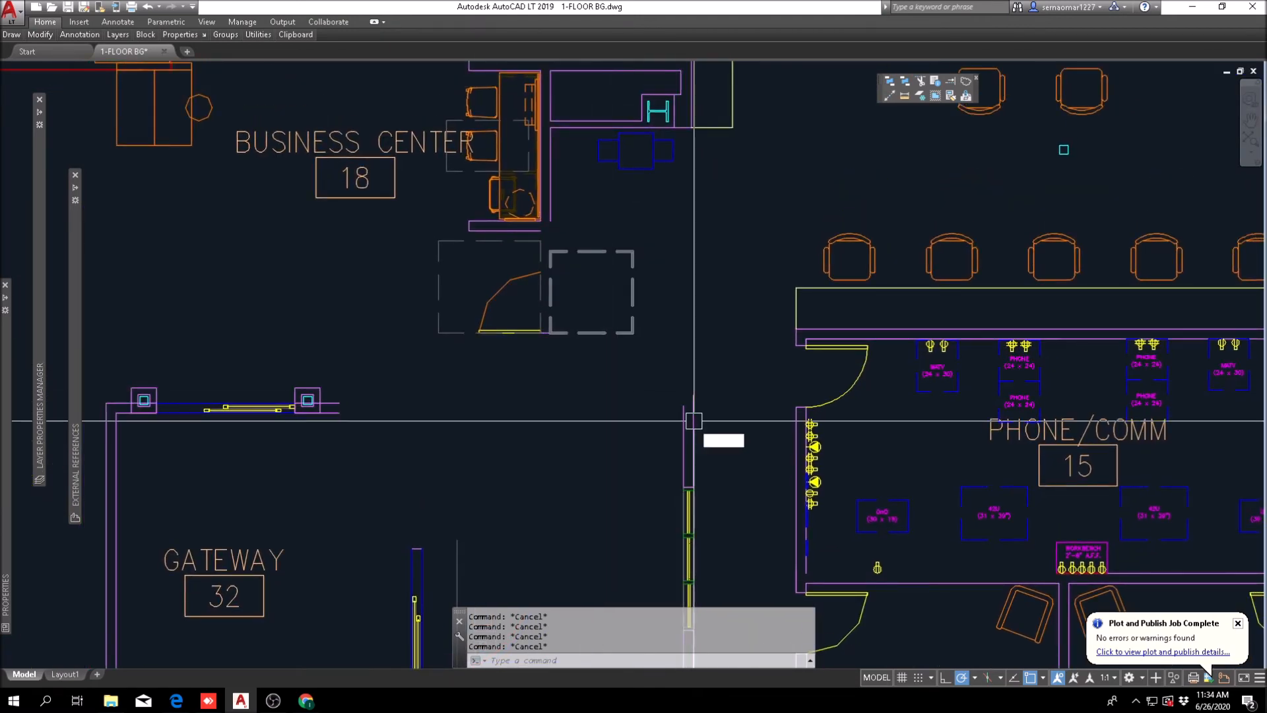
pyautogui.write('f')
pyautogui.press('space')
pyautogui.scroll(2, 566, 233)
pyautogui.scroll(2, 558, 219)
pyautogui.click(527, 186)
pyautogui.scroll(-6, 527, 186)
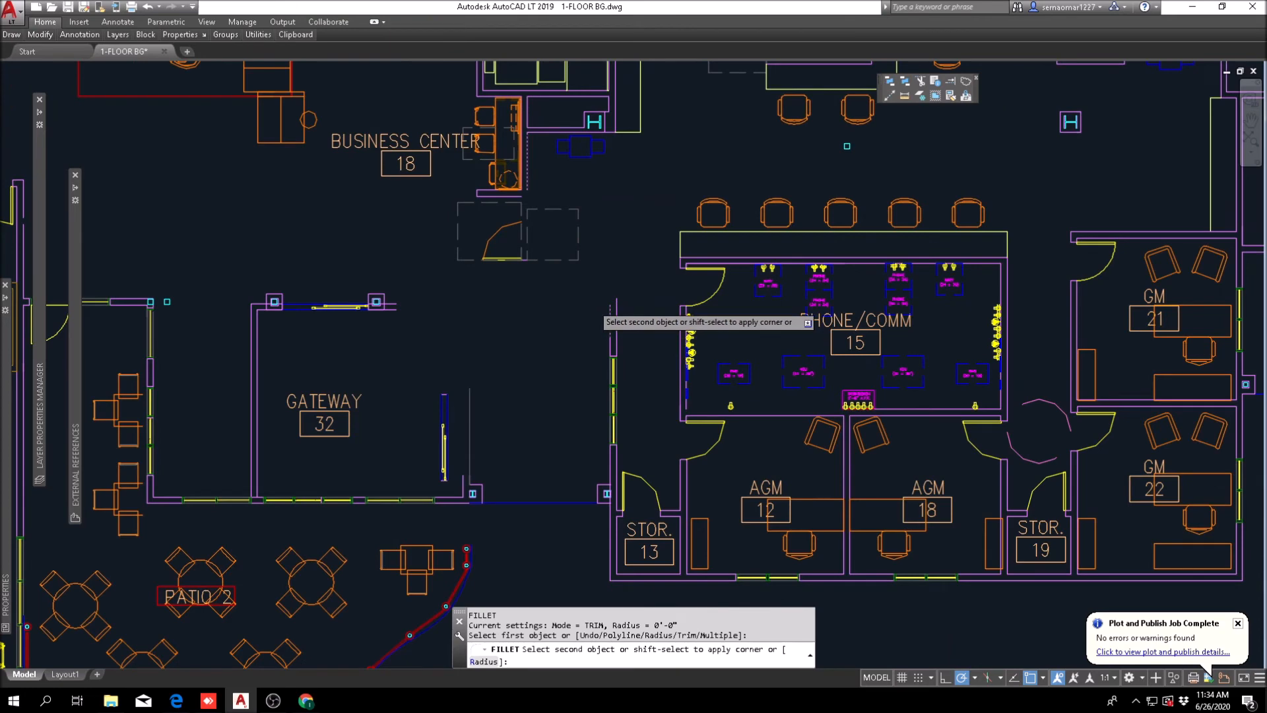
# Step: Extend both lines of the business center's east wall south to the line between the two lower columns
pyautogui.click(951, 80)
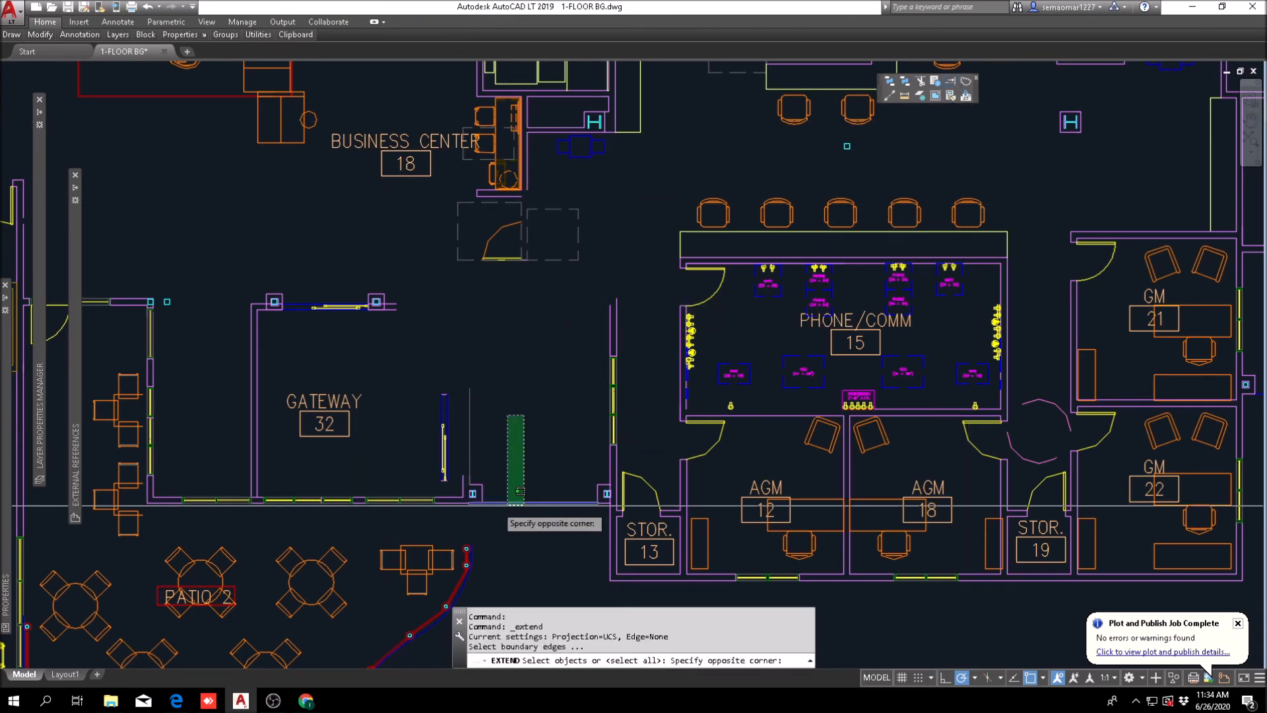
pyautogui.scroll(5, 514, 242)
pyautogui.moveTo(551, 128); pyautogui.dragTo(487, 410, button='middle')
pyautogui.press('space')
pyautogui.click(509, 264)
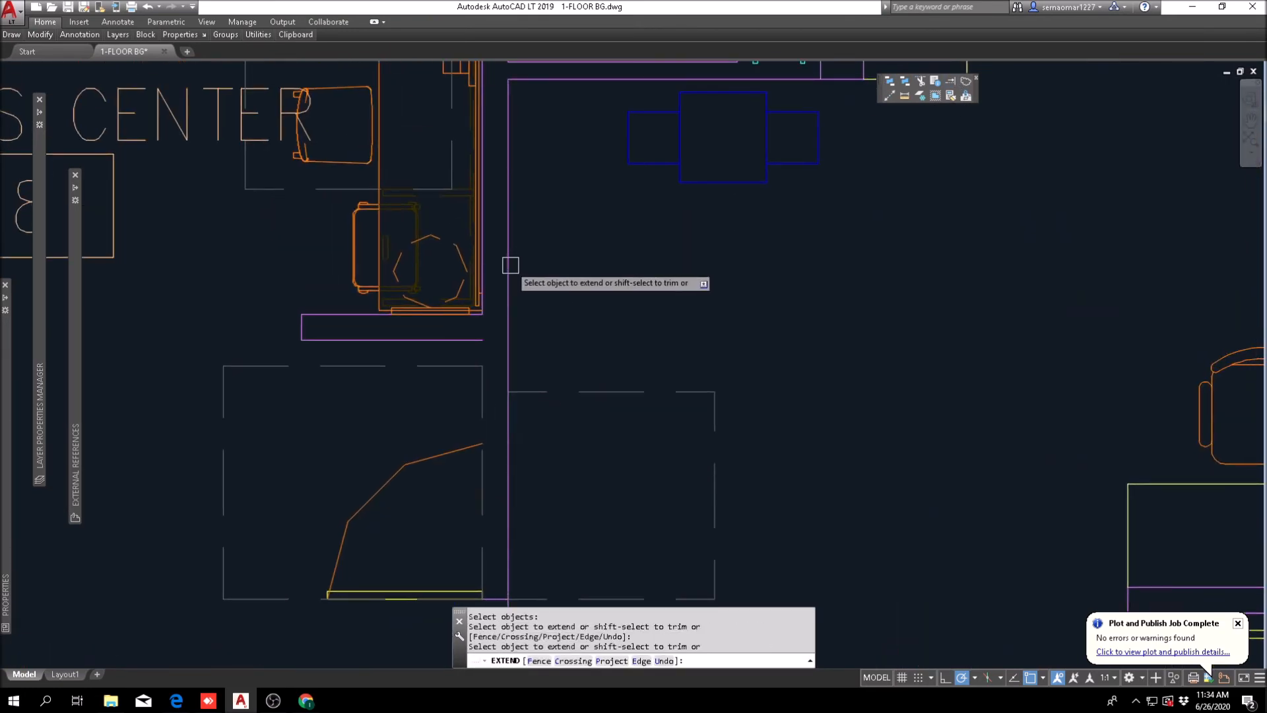
pyautogui.scroll(6, 491, 317)
pyautogui.scroll(-10, 438, 232)
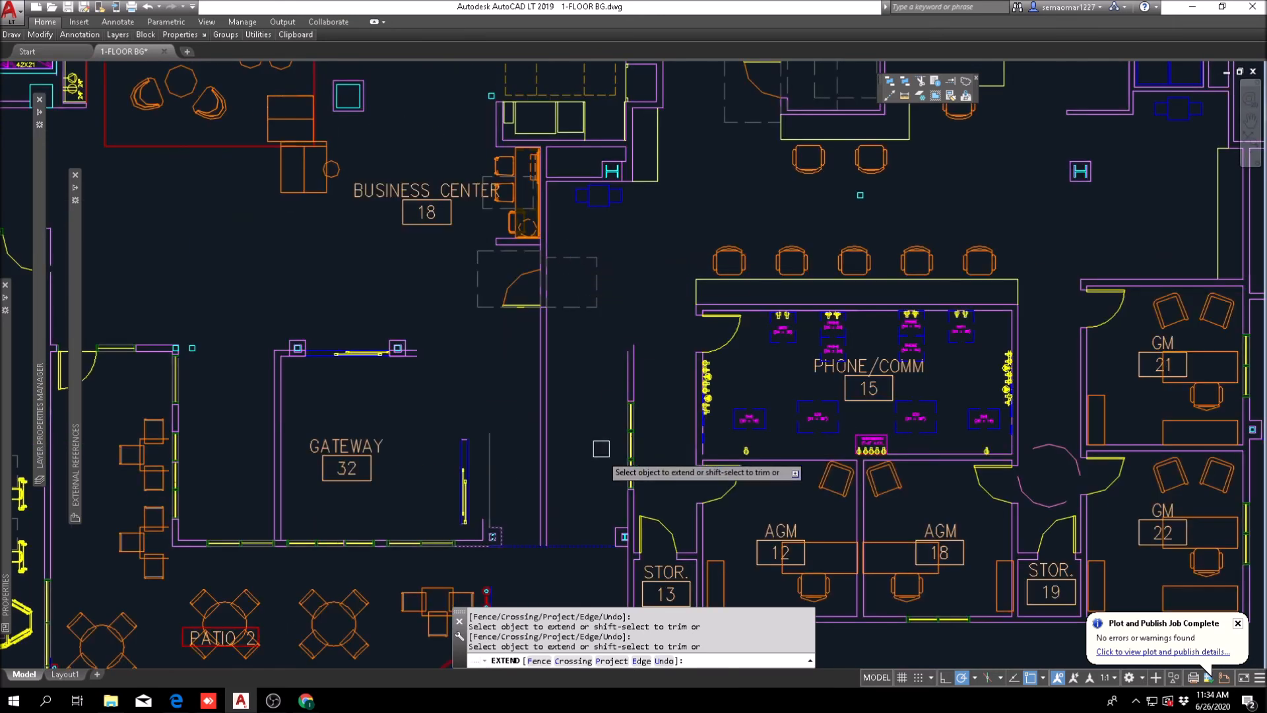
pyautogui.press('Escape')
# Step: Extend the gateway's two north wall lines east from the column to the lengthened business center wall
pyautogui.scroll(5, 656, 401)
pyautogui.press('Escape')
pyautogui.press('space')
pyautogui.click(842, 345)
pyautogui.click(640, 391)
pyautogui.press('space')
pyautogui.click(393, 359)
pyautogui.click(387, 409)
pyautogui.moveTo(649, 438); pyautogui.dragTo(435, 475, button='middle')
pyautogui.press('Escape')
pyautogui.press('space')
pyautogui.press('Escape')
pyautogui.press('Escape')
# Step: Fillet the gateway's two north wall lines with the two lines of the wall west of Storage 13
pyautogui.write('f')
pyautogui.press('space')
pyautogui.click(719, 487)
pyautogui.click(439, 441)
pyautogui.press('space')
pyautogui.click(454, 427)
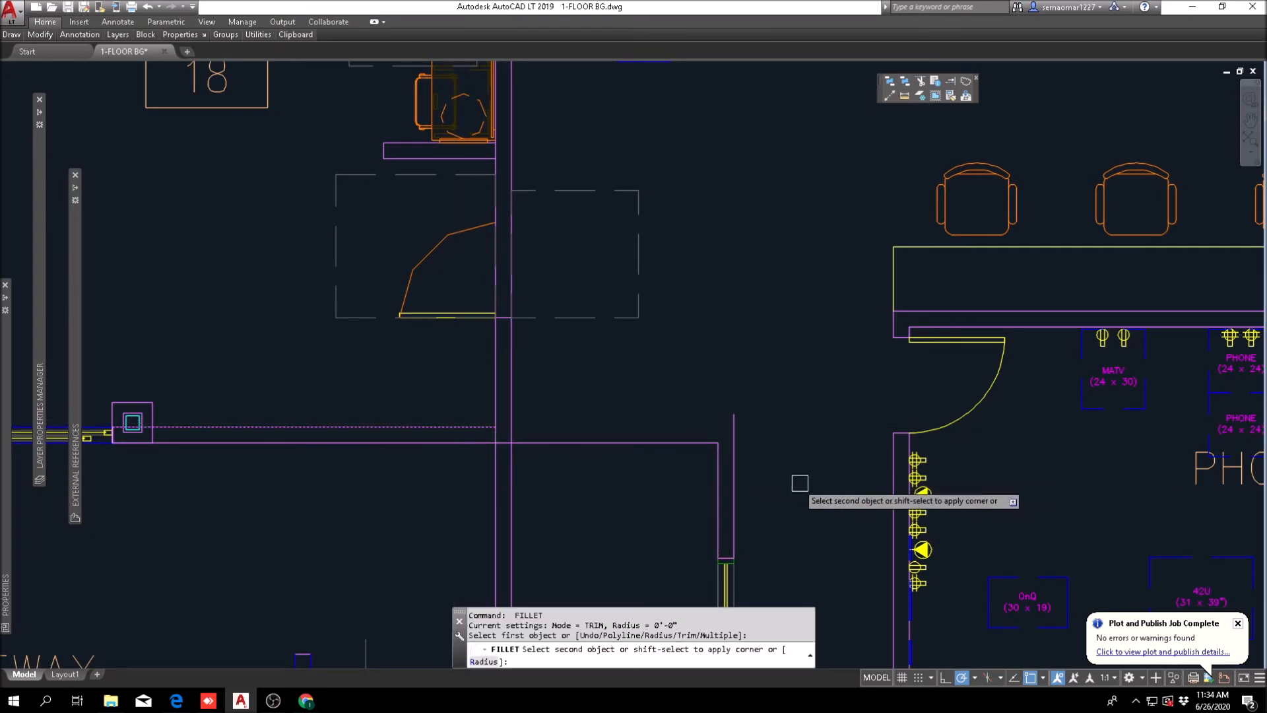
pyautogui.click(740, 500)
pyautogui.press('Escape')
pyautogui.scroll(-5, 537, 447)
pyautogui.moveTo(537, 447); pyautogui.dragTo(553, 388, button='middle')
pyautogui.scroll(5, 509, 251)
pyautogui.press('Escape')
pyautogui.write('tr')
pyautogui.press('space')
pyautogui.scroll(-6, 555, 280)
pyautogui.scroll(6, 497, 373)
pyautogui.press('Escape')
# Step: Move the door below the business center, with its jamb line and clearance boxes, south to the gateway's north wall
pyautogui.write('m')
pyautogui.press('space')
pyautogui.press('Escape')
pyautogui.press('space')
pyautogui.click(630, 305)
pyautogui.click(619, 351)
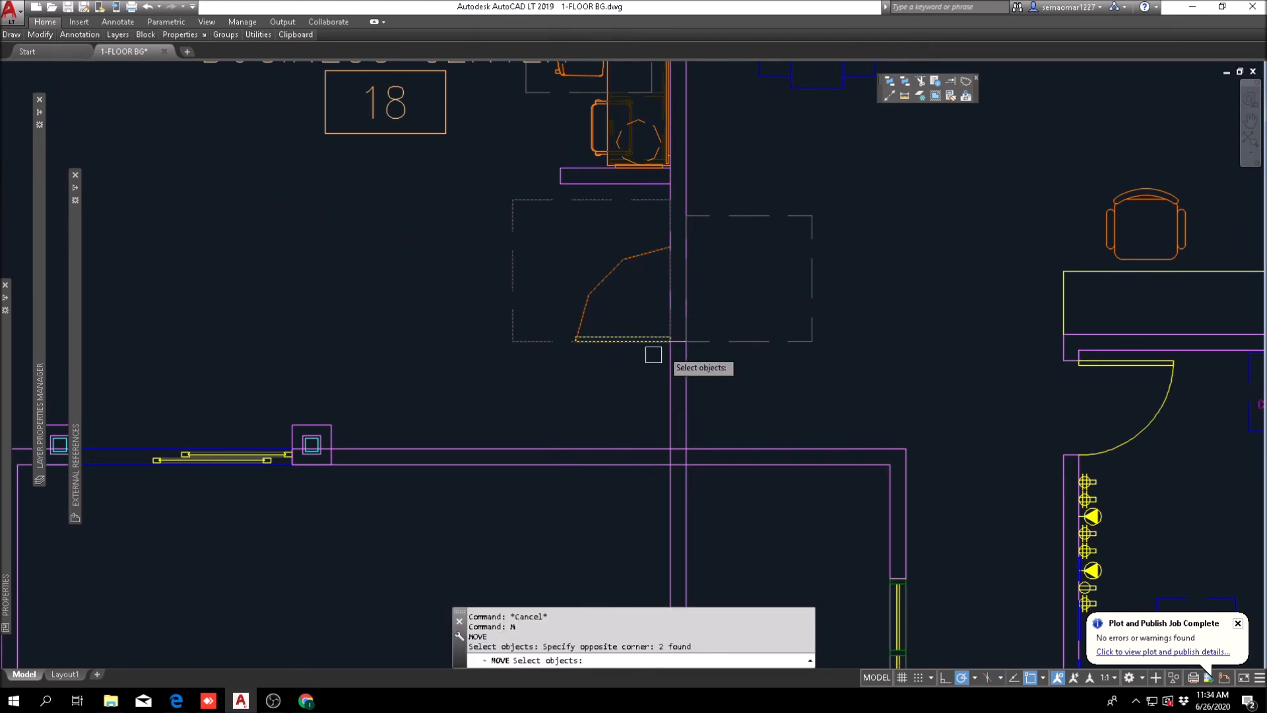
pyautogui.click(574, 418)
pyautogui.click(586, 353)
pyautogui.click(739, 204)
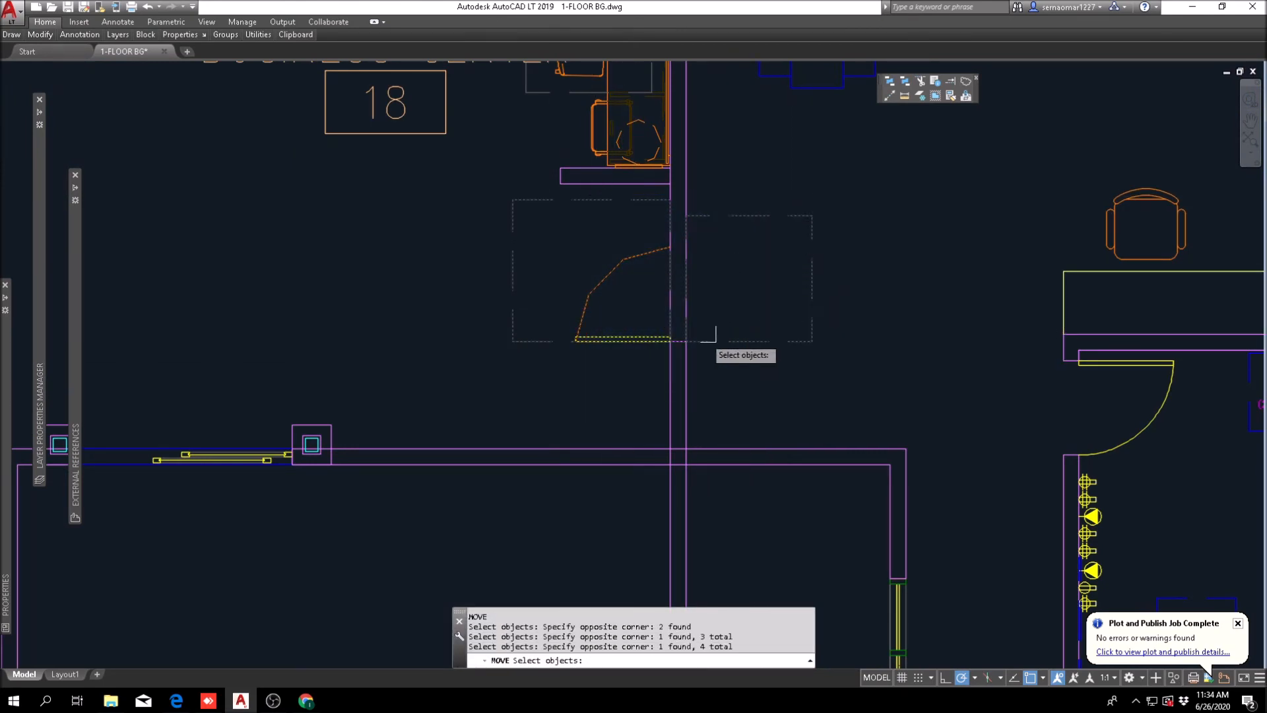
pyautogui.scroll(4, 693, 346)
pyautogui.press('Return')
pyautogui.click(662, 316)
pyautogui.scroll(-3, 650, 330)
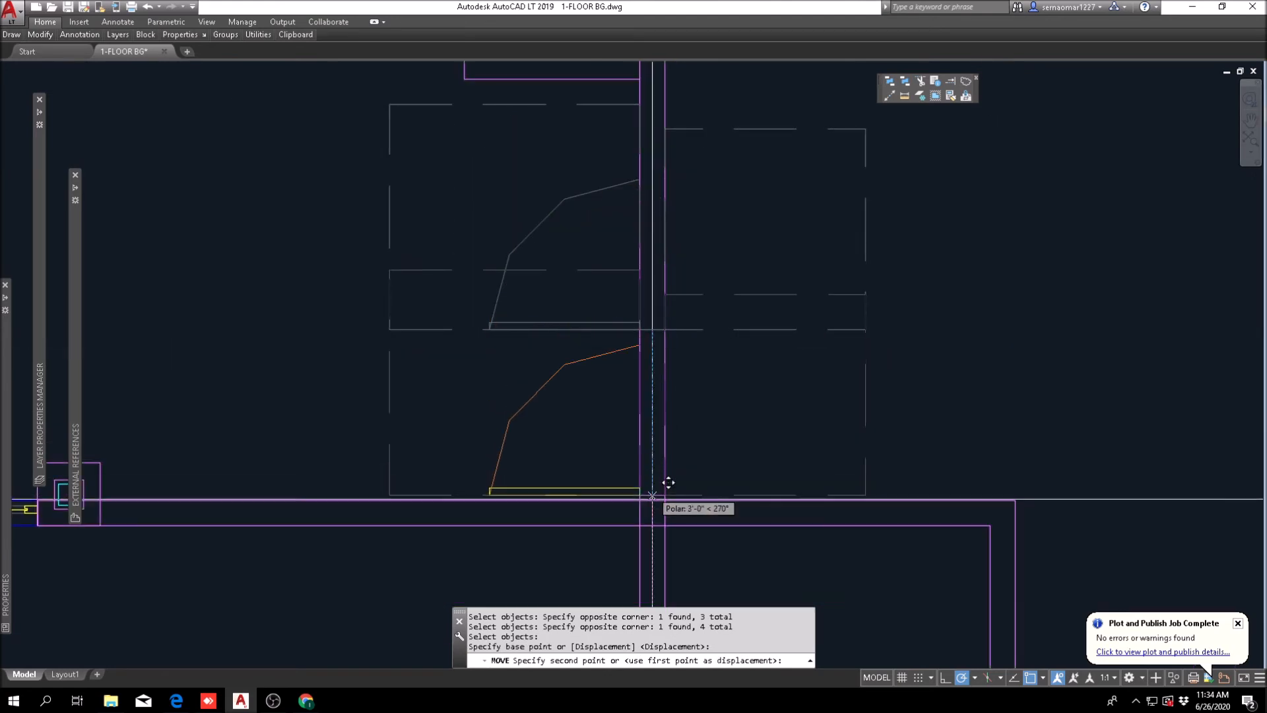
pyautogui.press('Escape')
pyautogui.press('Escape')
# Step: Shift the door, jamb line and clearance boxes slightly north to leave a short wall stub at the gateway's north wall
pyautogui.write('m')
pyautogui.press('space')
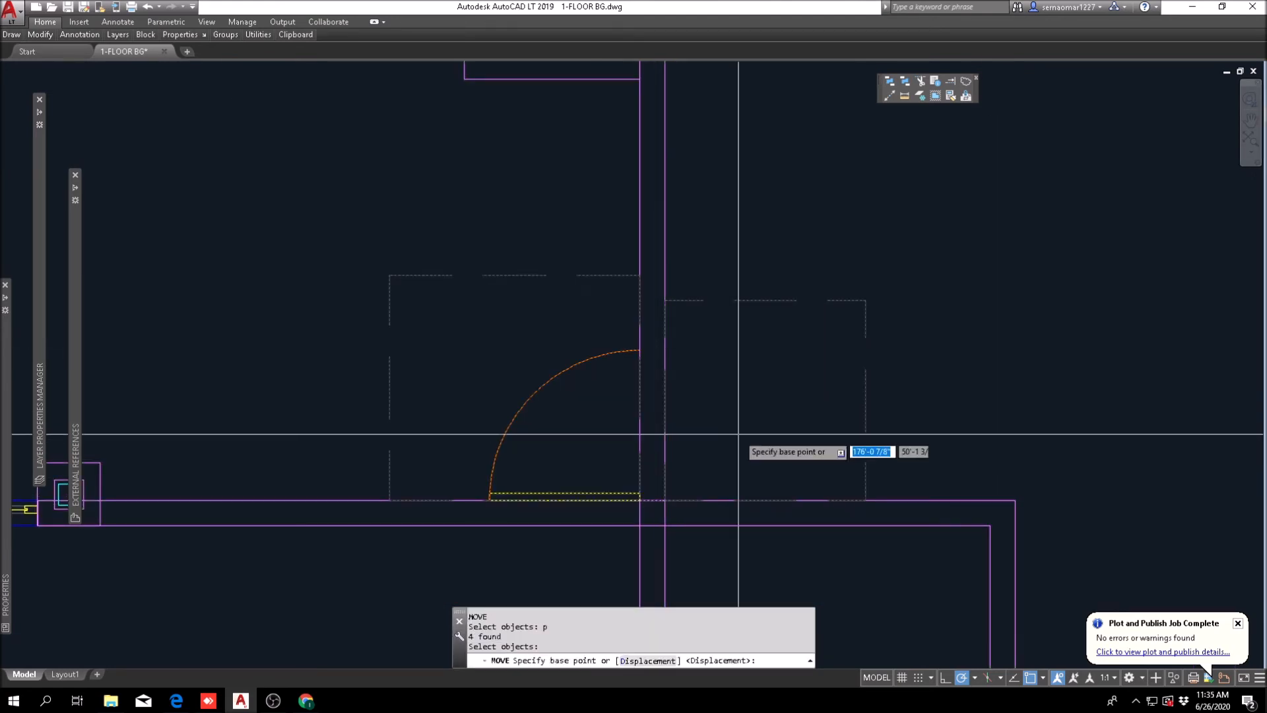
pyautogui.click(739, 436)
pyautogui.press('Escape')
pyautogui.write('tr')
pyautogui.press('space')
pyautogui.scroll(4, 655, 467)
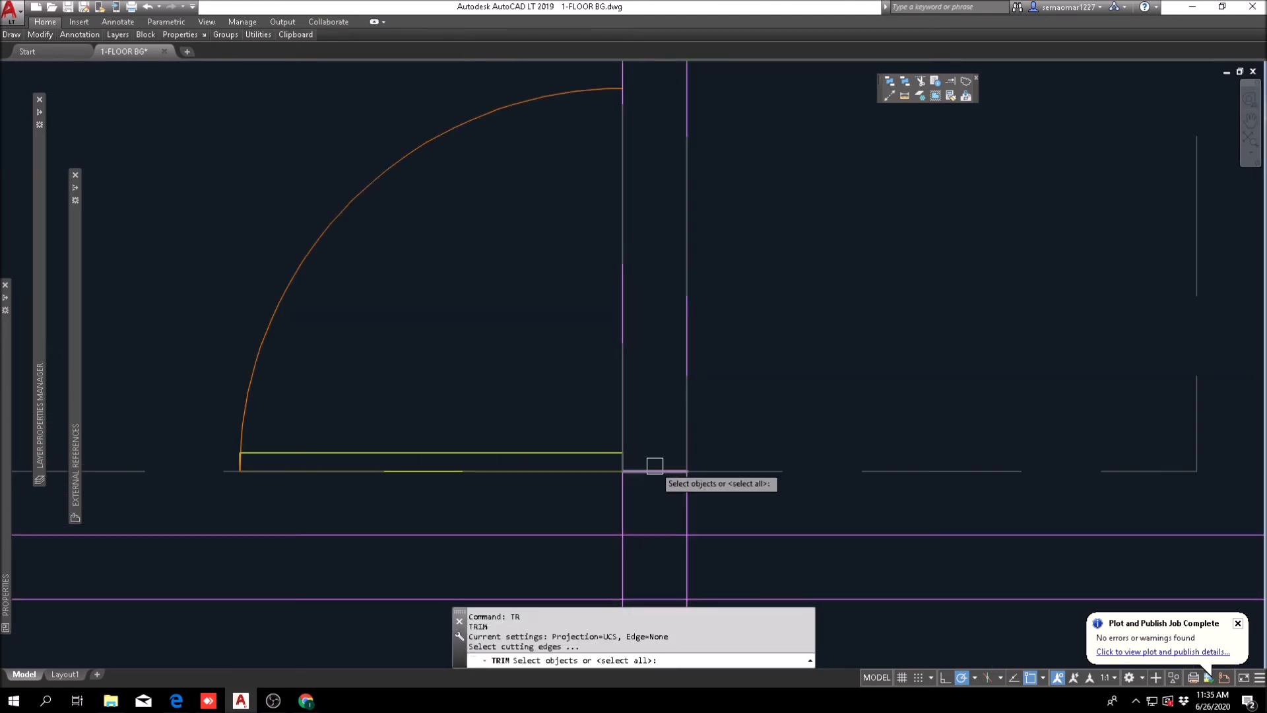
pyautogui.scroll(-5, 660, 444)
pyautogui.press('Escape')
# Step: Offset the door's jamb line 3' north to form the opposite jamb
pyautogui.write('o')
pyautogui.press('space')
pyautogui.write("3'")
pyautogui.press('space')
pyautogui.scroll(6, 660, 442)
pyautogui.click(628, 552)
pyautogui.click(653, 383)
pyautogui.scroll(-4, 656, 369)
pyautogui.press('Escape')
pyautogui.press('Escape')
# Step: Trim the wall's west line out of the opening between the two door jambs
pyautogui.scroll(4, 660, 318)
pyautogui.write('tr')
pyautogui.press('space')
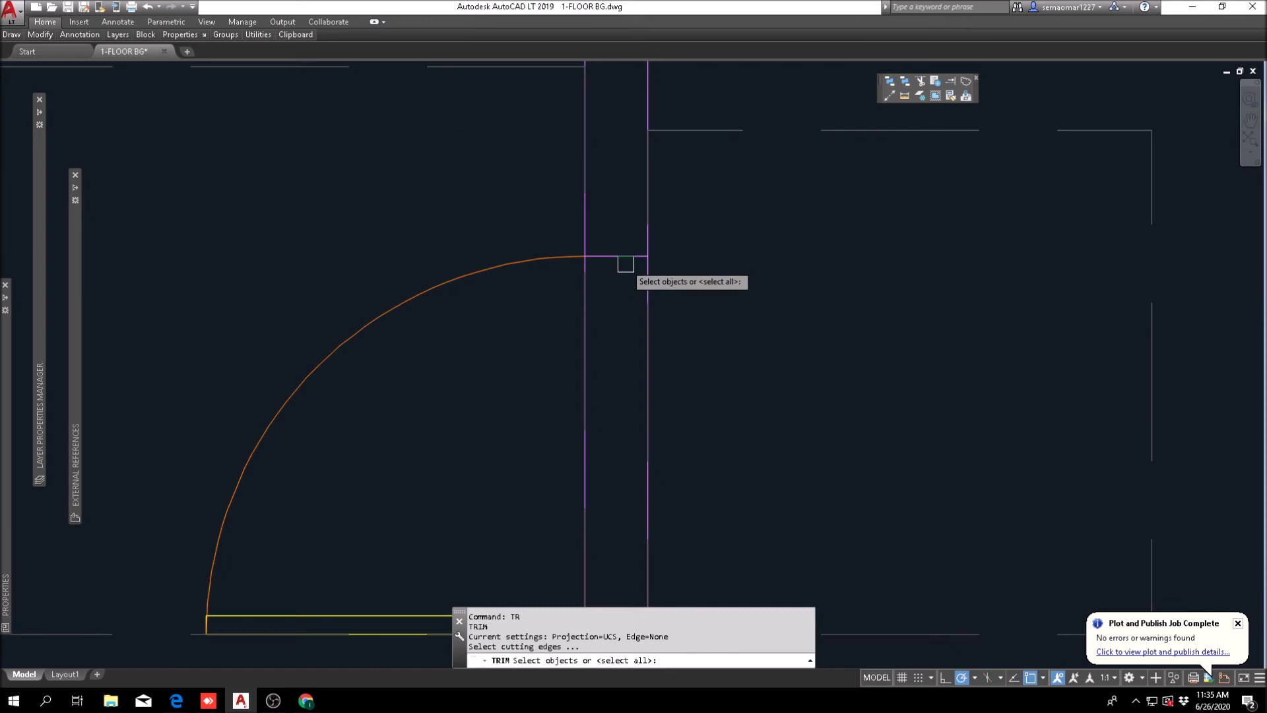
pyautogui.scroll(-2, 625, 254)
pyautogui.click(601, 344)
pyautogui.scroll(4, 571, 238)
pyautogui.press('space')
pyautogui.click(584, 228)
pyautogui.click(596, 240)
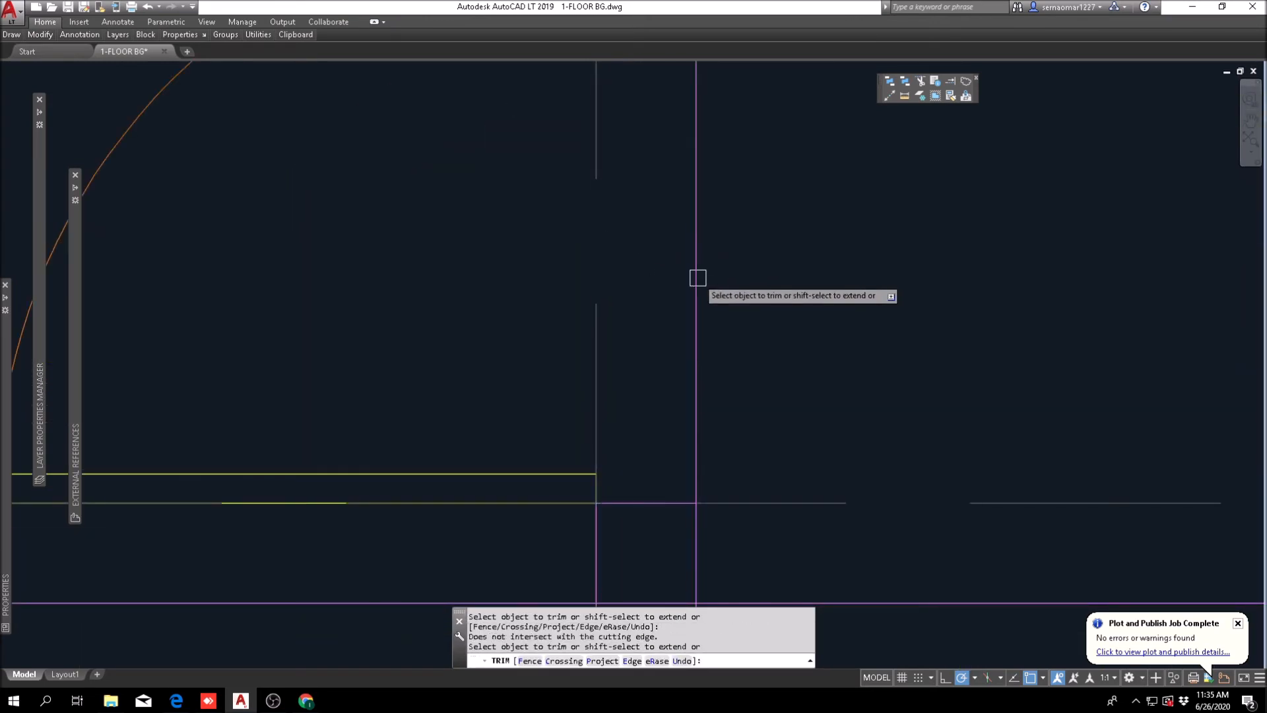
pyautogui.click(722, 266)
pyautogui.click(678, 280)
pyautogui.scroll(-4, 697, 291)
pyautogui.moveTo(730, 373); pyautogui.dragTo(642, 421, button='middle')
pyautogui.press('Escape')
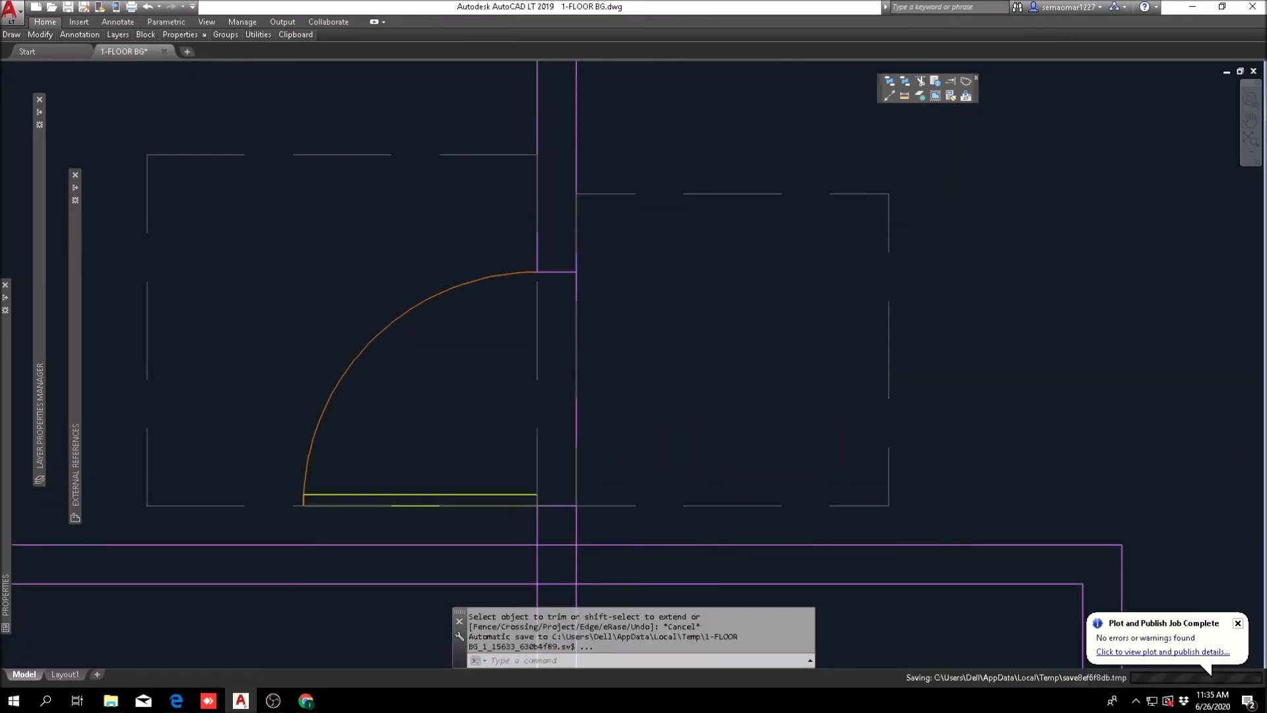
# Step: Move the door's east clearance box 1" east, away from the wall line
pyautogui.write('m')
pyautogui.press('Return')
pyautogui.press('Escape')
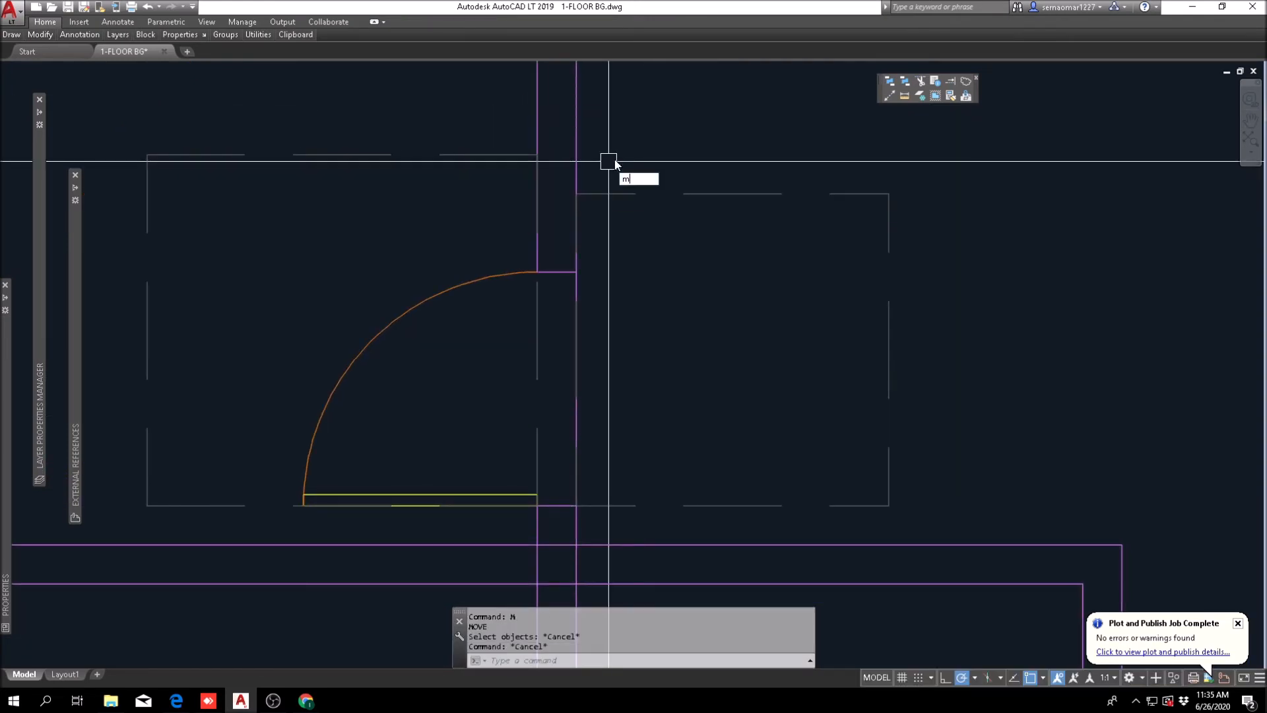
pyautogui.press('Return')
pyautogui.click(693, 148)
pyautogui.click(653, 226)
pyautogui.press('Return')
pyautogui.click(644, 253)
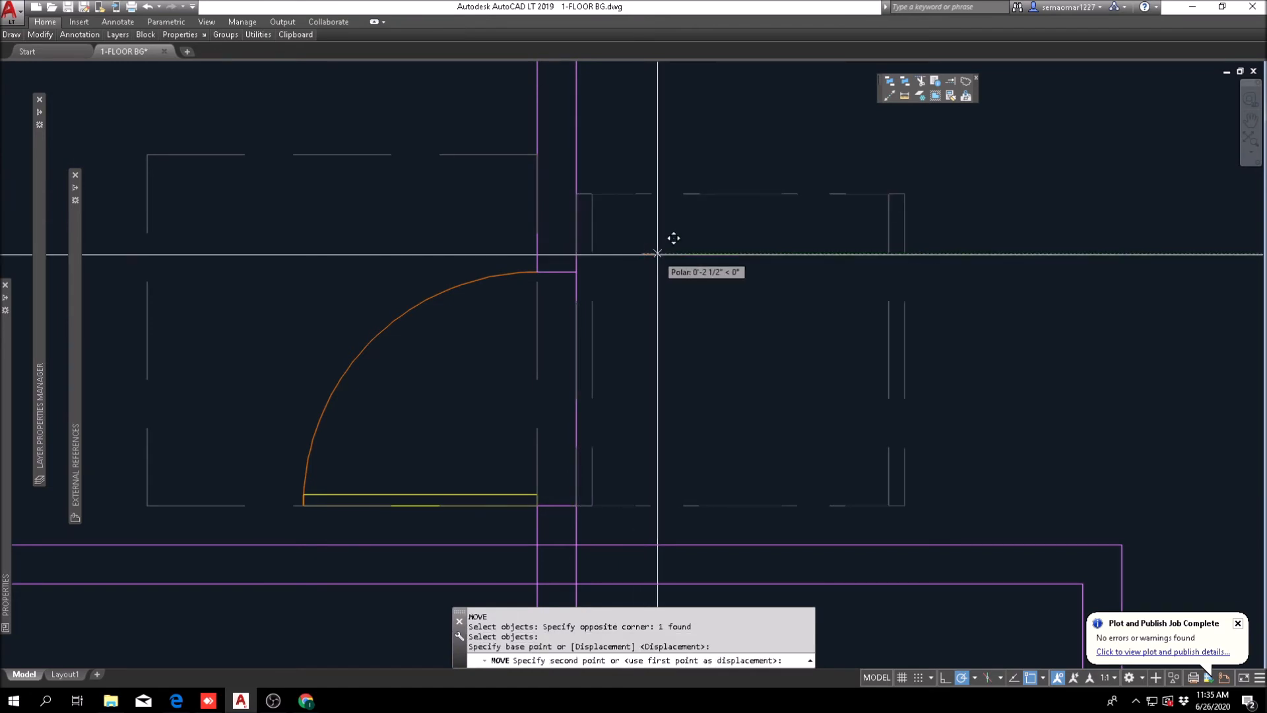
pyautogui.write('1')
pyautogui.press('Return')
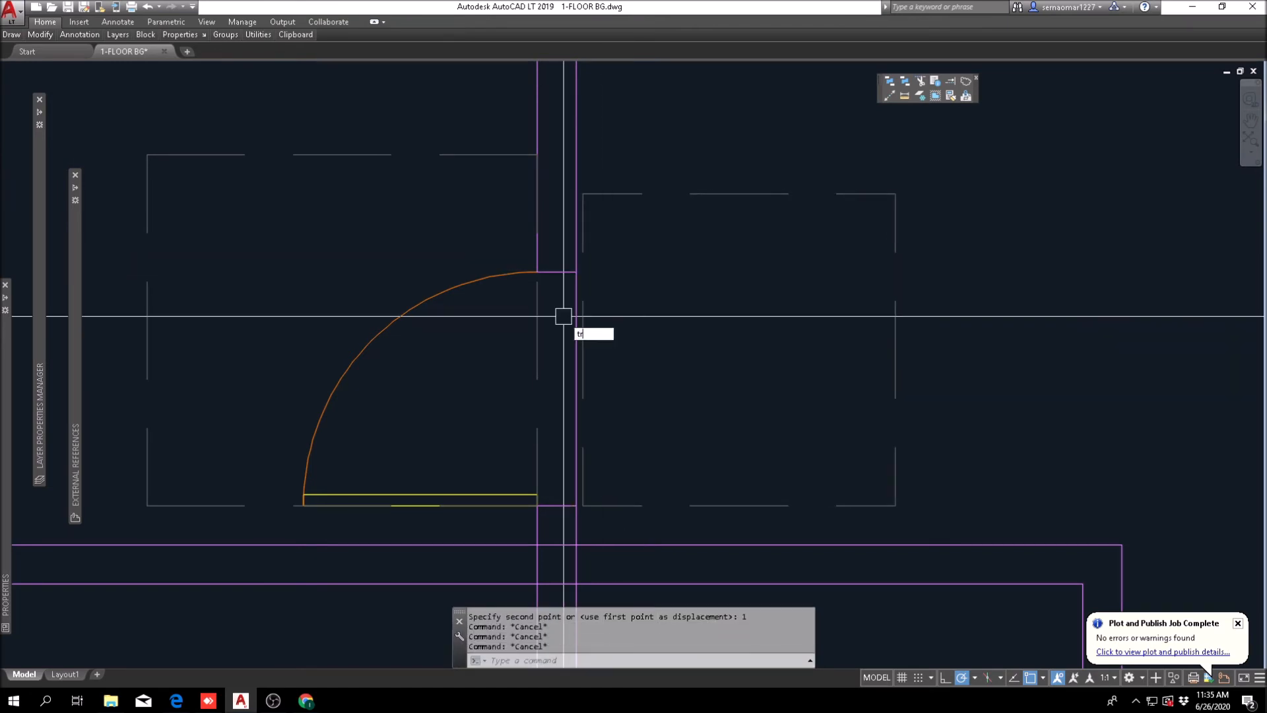
# Step: Try to trim the wall's east line out of the door opening
pyautogui.write('tr')
pyautogui.press('Return')
pyautogui.click(617, 254)
pyautogui.click(546, 580)
pyautogui.scroll(4, 537, 440)
pyautogui.press('Return')
pyautogui.click(642, 301)
pyautogui.scroll(-4, 626, 317)
pyautogui.press('Escape')
pyautogui.press('Escape')
pyautogui.scroll(1, 595, 245)
# Step: Move the door's west clearance box slightly west, off the wall line
pyautogui.write('m')
pyautogui.press('Return')
pyautogui.click(596, 216)
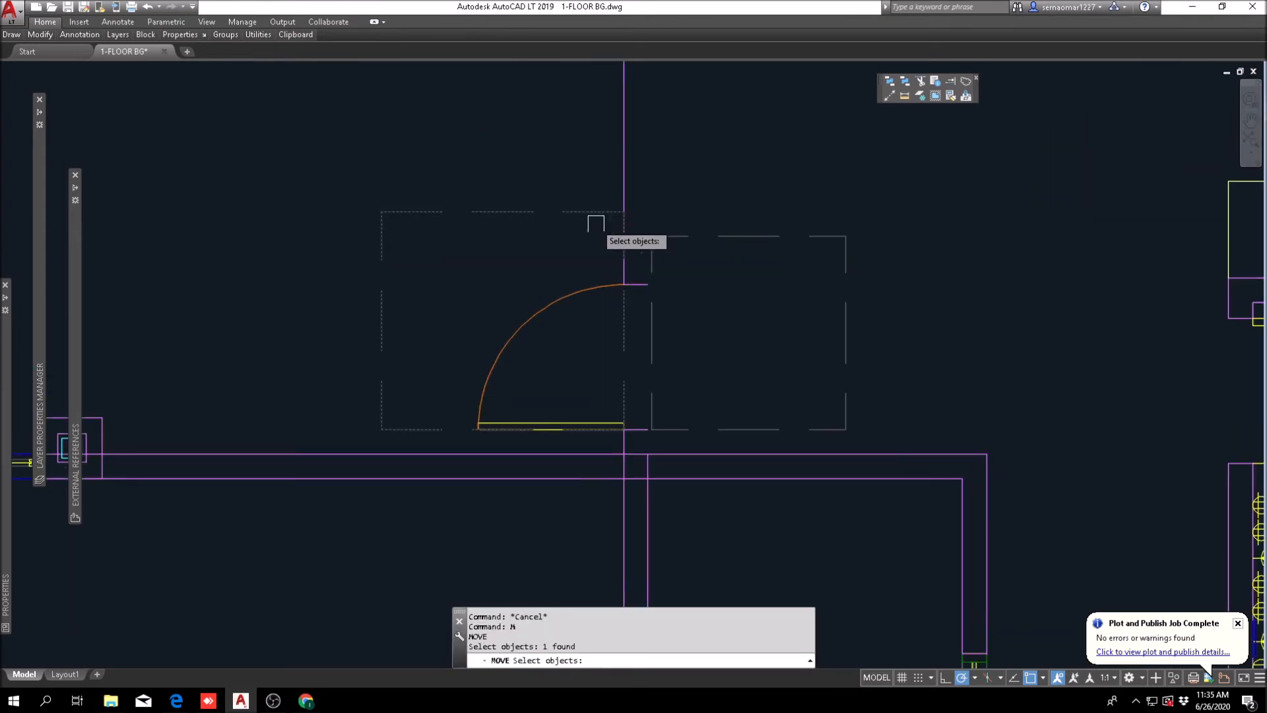
pyautogui.press('Return')
pyautogui.scroll(4, 619, 294)
pyautogui.click(632, 294)
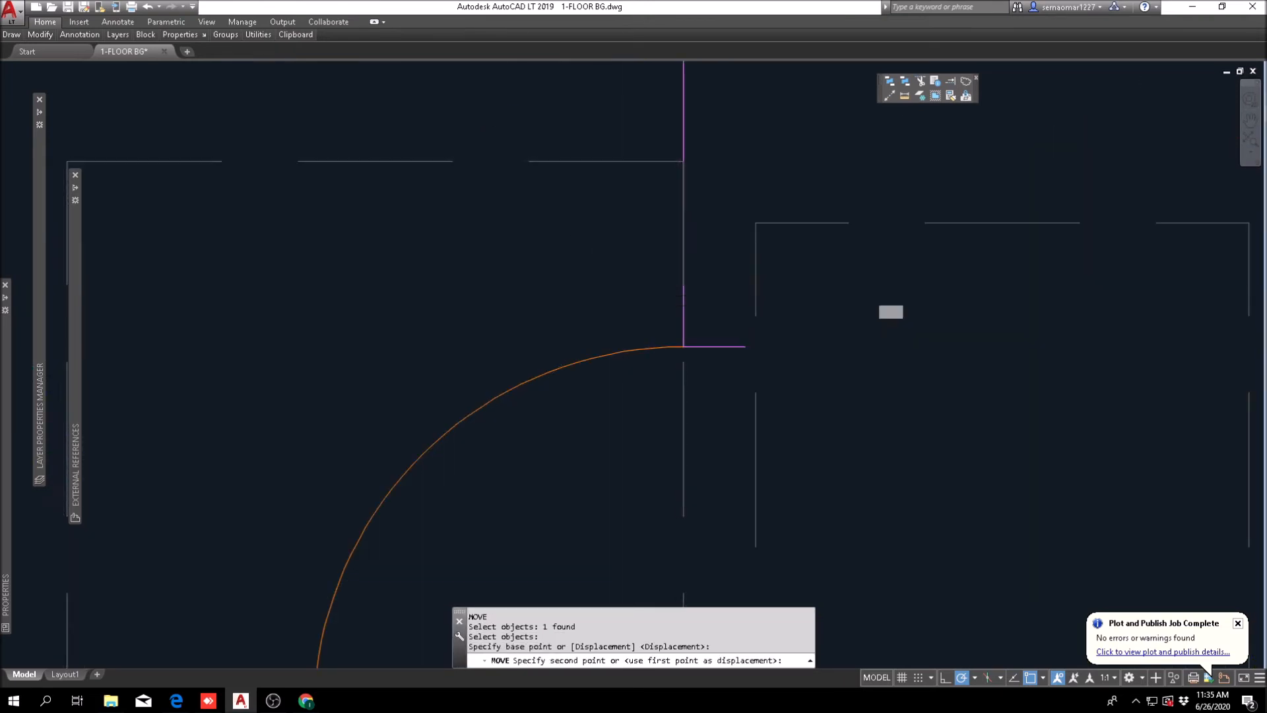
pyautogui.click(561, 284)
pyautogui.scroll(-5, 560, 284)
pyautogui.press('Escape')
pyautogui.press('Escape')
pyautogui.press('Escape')
pyautogui.moveTo(698, 419); pyautogui.dragTo(653, 609, button='middle')
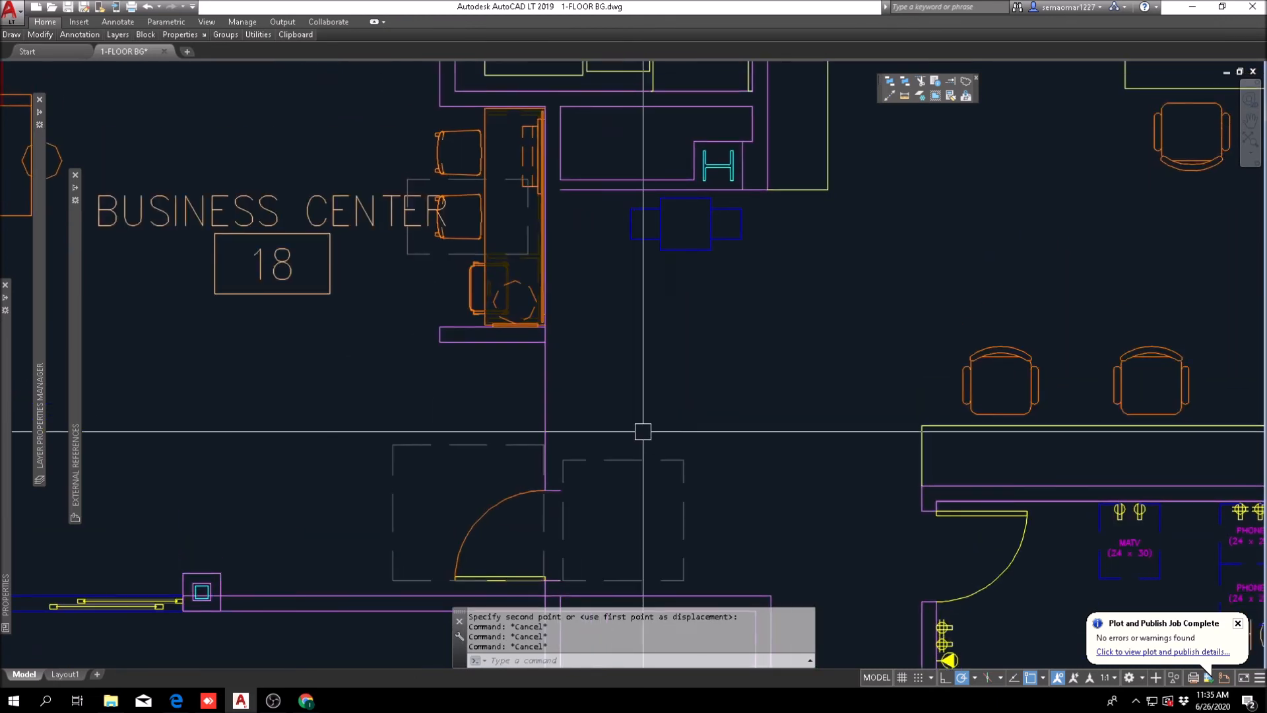
pyautogui.write('f')
pyautogui.press('Return')
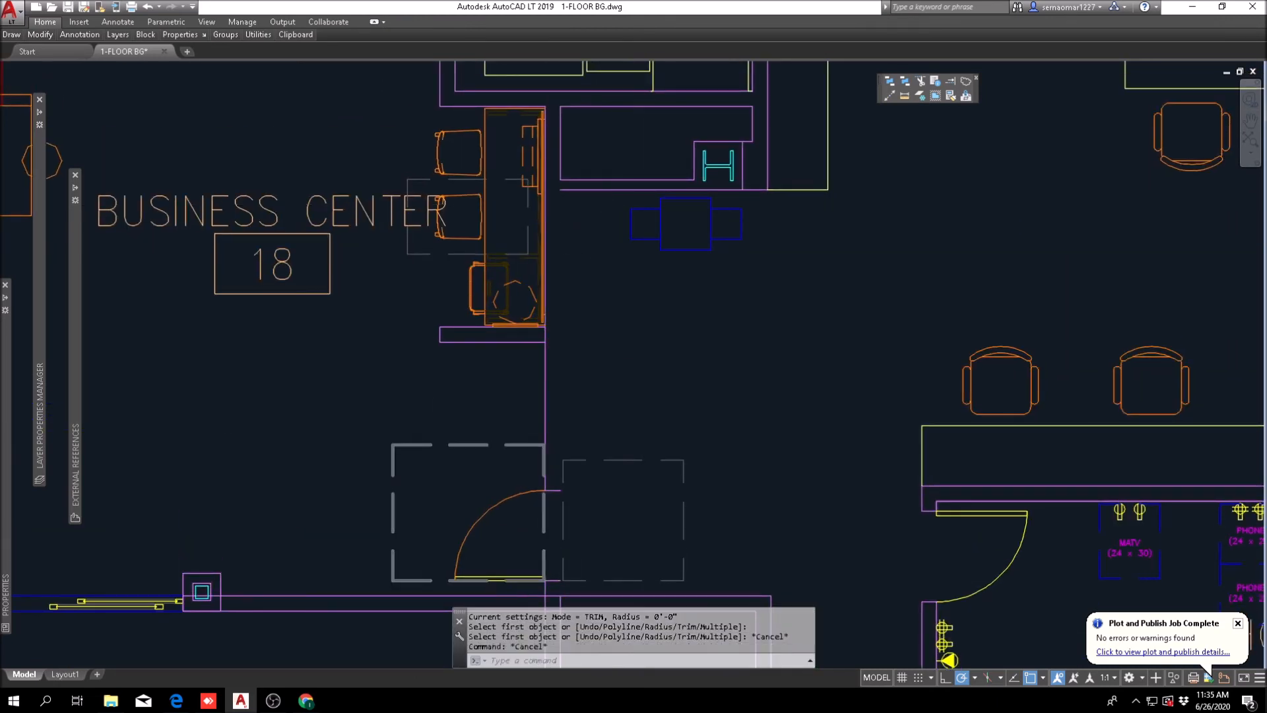
pyautogui.scroll(5, 528, 432)
pyautogui.click(555, 433)
pyautogui.scroll(-5, 556, 433)
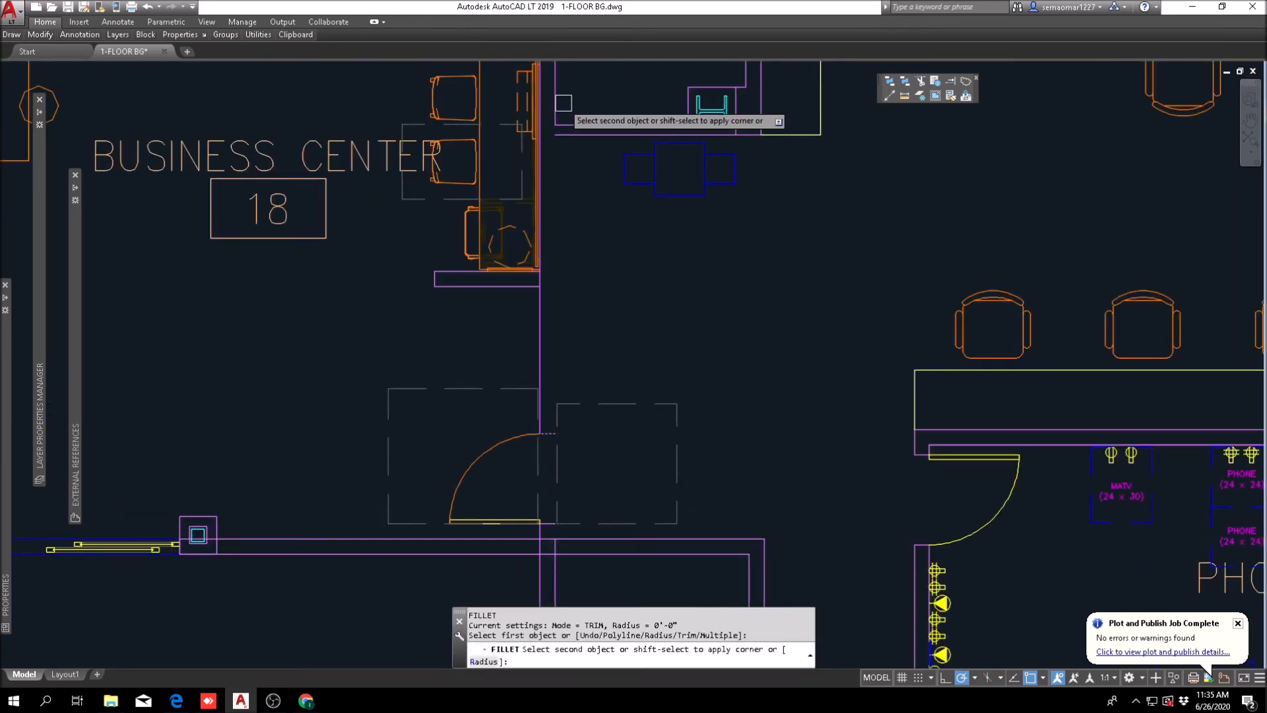
pyautogui.press('Escape')
pyautogui.press('Escape')
pyautogui.press('Escape')
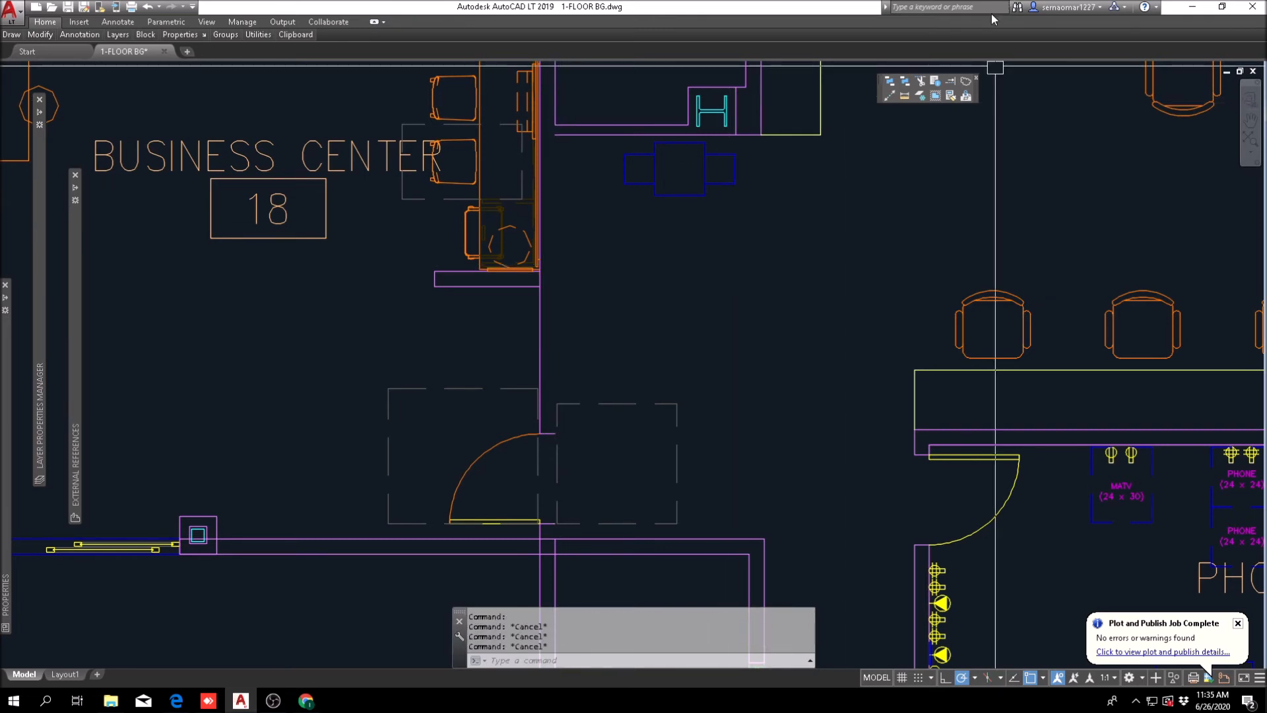
# Step: Extend the wall's east line north from the gateway's north wall toward the business center
pyautogui.click(950, 84)
pyautogui.click(541, 557)
pyautogui.click(590, 506)
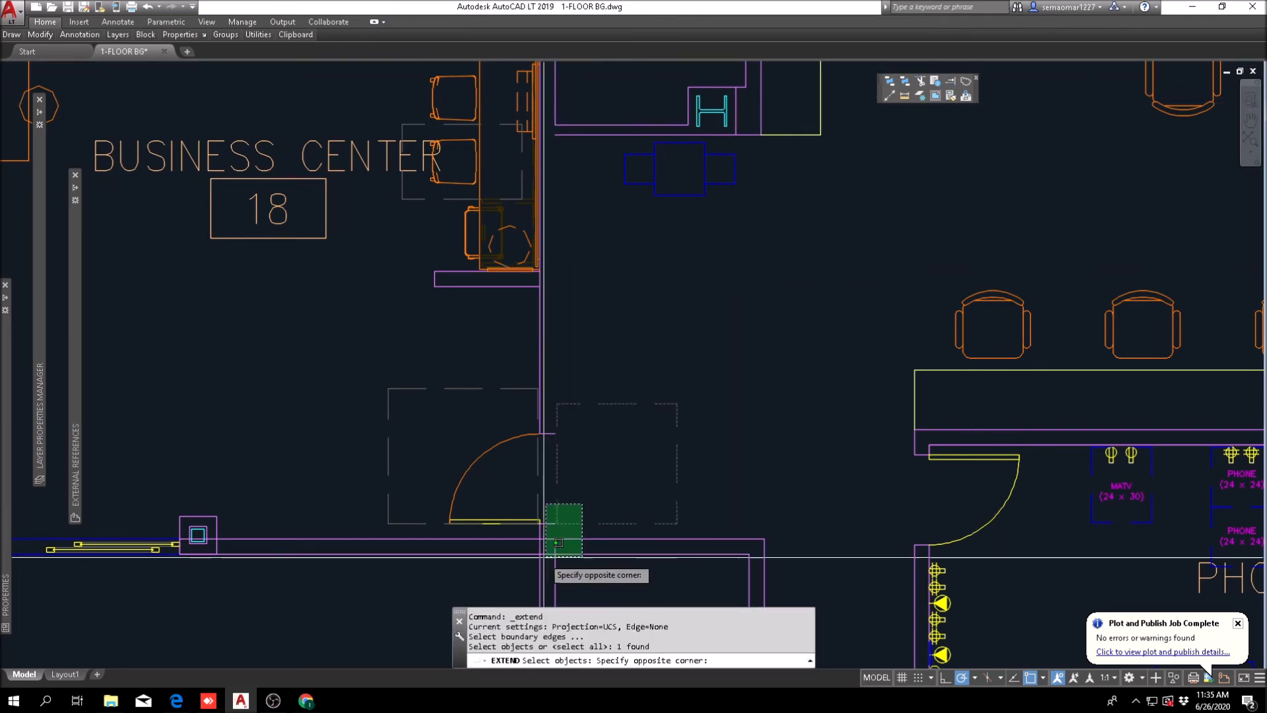
pyautogui.click(547, 556)
pyautogui.scroll(2, 584, 92)
pyautogui.scroll(-5, 542, 123)
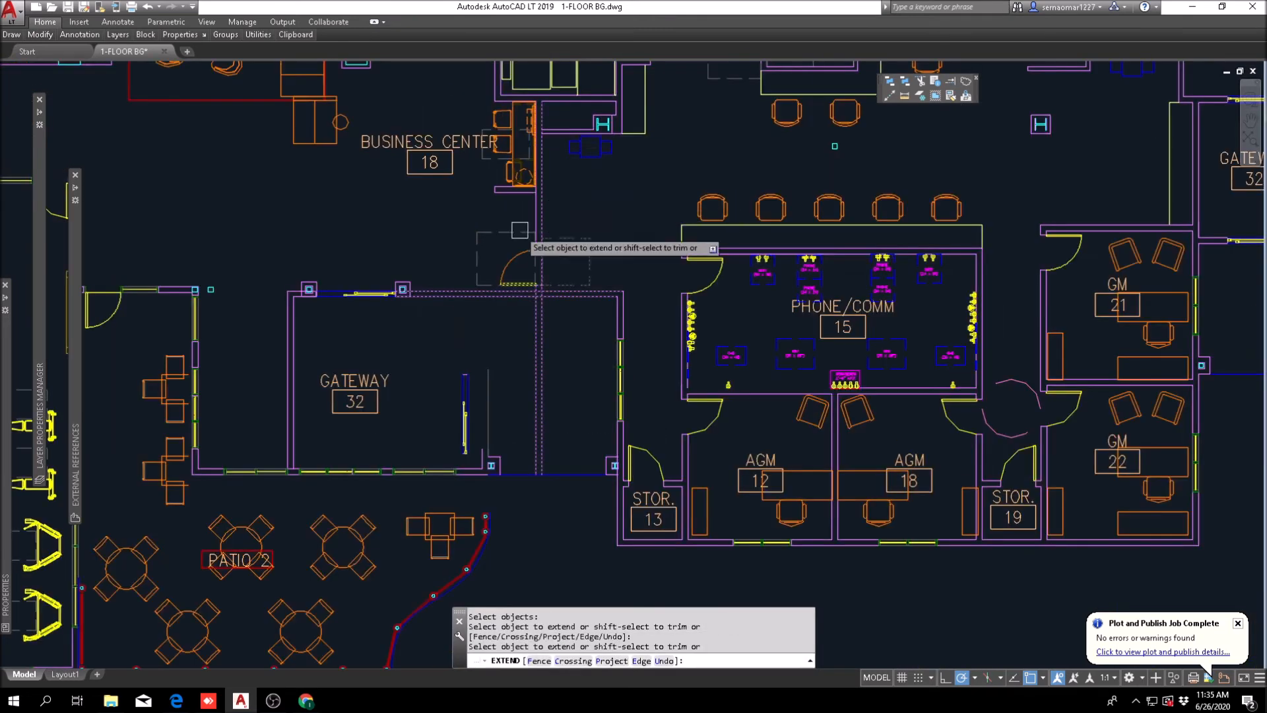
pyautogui.scroll(5, 532, 256)
pyautogui.press('Escape')
# Step: Try to cut the extended east wall line at the door jambs with Trim and Fillet
pyautogui.write('tr')
pyautogui.press('space')
pyautogui.click(697, 78)
pyautogui.click(582, 463)
pyautogui.scroll(5, 600, 394)
pyautogui.press('space')
pyautogui.click(648, 301)
pyautogui.press('Escape')
pyautogui.press('Escape')
pyautogui.write('f')
pyautogui.press('space')
# Step: Trim the wall's east line between the north and south door jambs
pyautogui.press('Escape')
pyautogui.press('Escape')
pyautogui.press('Escape')
# Step: Extend the wall's east line north again, through the door opening to the wall beside the business center
pyautogui.click(949, 85)
pyautogui.click(688, 382)
pyautogui.click(617, 396)
pyautogui.press('space')
pyautogui.click(620, 384)
pyautogui.click(585, 330)
pyautogui.scroll(-3, 585, 335)
pyautogui.scroll(3, 537, 286)
pyautogui.press('Escape')
pyautogui.write('tr')
pyautogui.press('space')
pyautogui.click(652, 262)
pyautogui.scroll(-4, 569, 410)
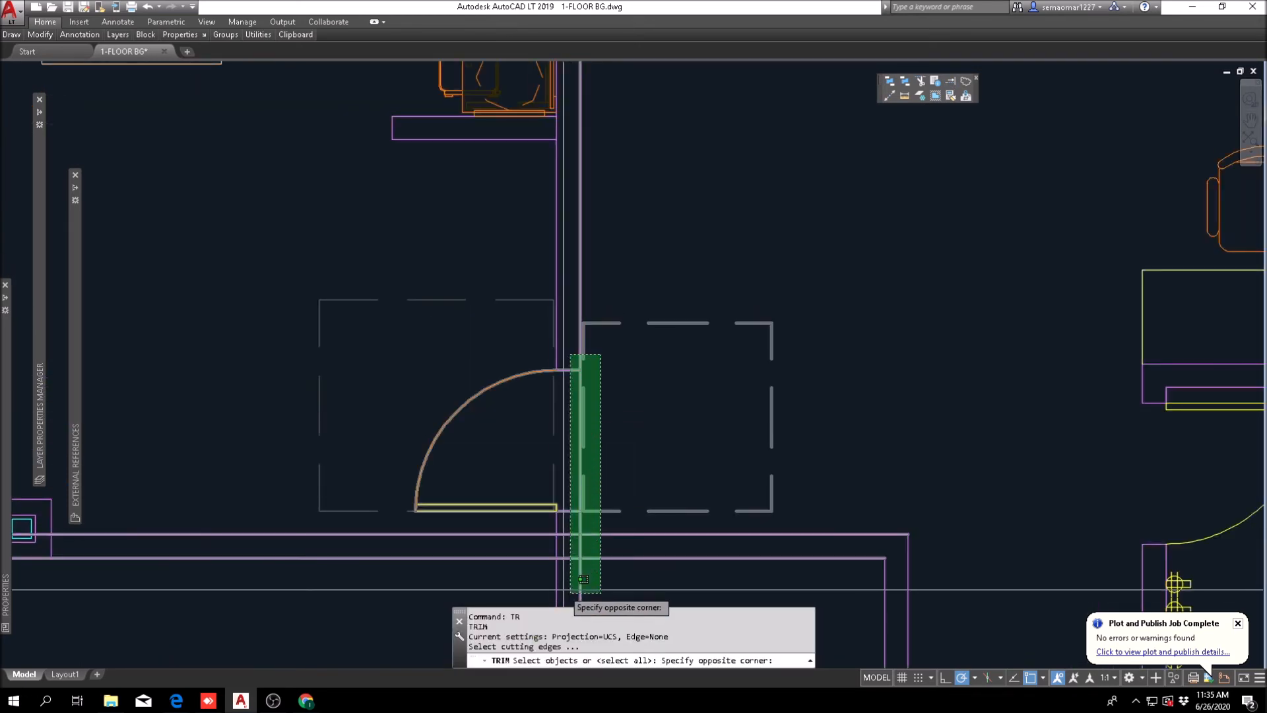
pyautogui.click(557, 593)
pyautogui.press('space')
pyautogui.scroll(6, 581, 483)
pyautogui.scroll(-6, 572, 414)
pyautogui.press('Escape')
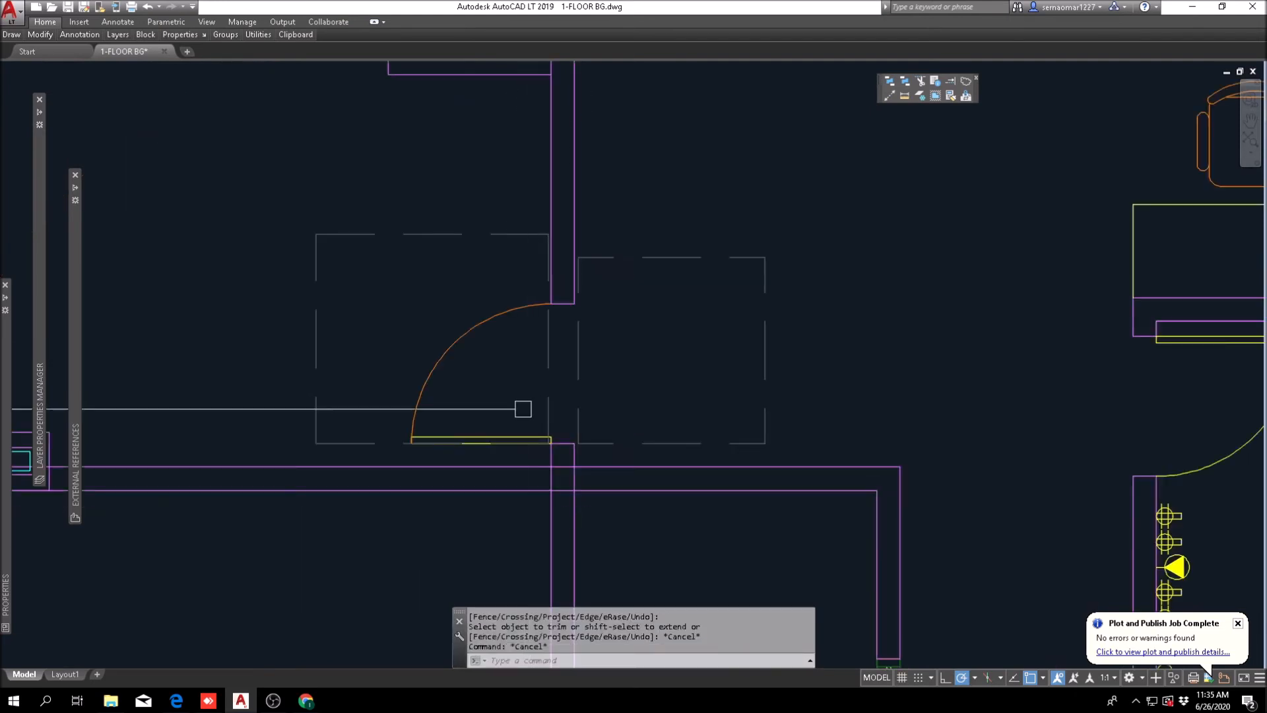
# Step: Trim the door wall's west line below the gateway's north wall and open that wall's outer line at the junction
pyautogui.scroll(-2, 534, 415)
pyautogui.scroll(2, 551, 429)
pyautogui.press('Escape')
pyautogui.scroll(1, 552, 450)
pyautogui.scroll(-1, 552, 449)
pyautogui.write('tr')
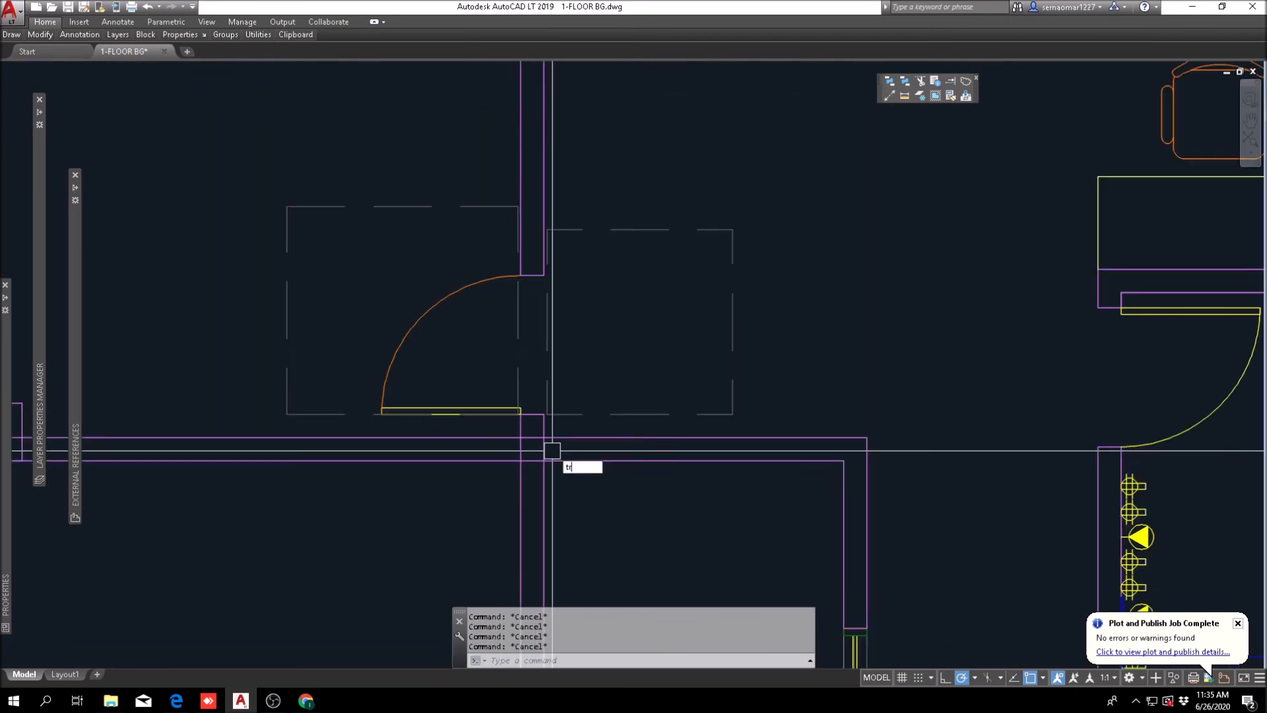
pyautogui.press('space')
pyautogui.scroll(-4, 559, 416)
pyautogui.scroll(2, 556, 446)
pyautogui.moveTo(597, 485); pyautogui.dragTo(596, 391, button='middle')
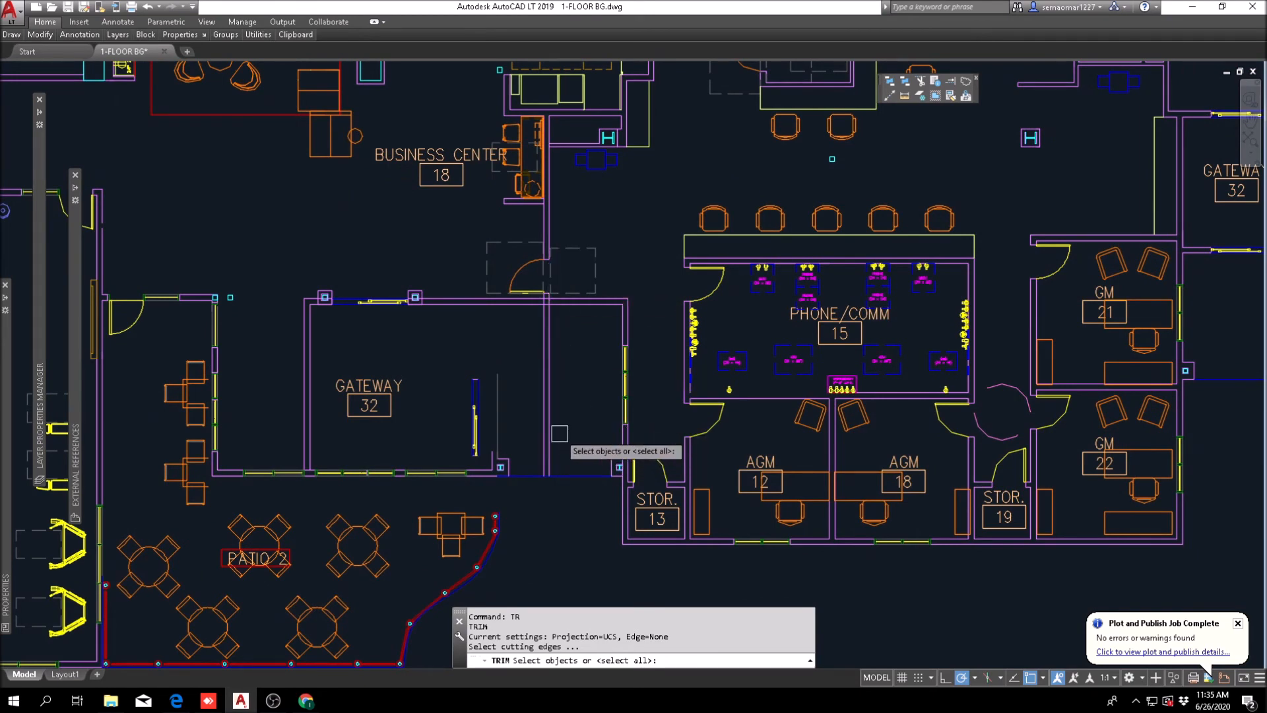
pyautogui.scroll(8, 547, 278)
pyautogui.click(588, 300)
pyautogui.click(494, 329)
pyautogui.press('space')
pyautogui.click(557, 335)
pyautogui.click(487, 341)
pyautogui.click(524, 314)
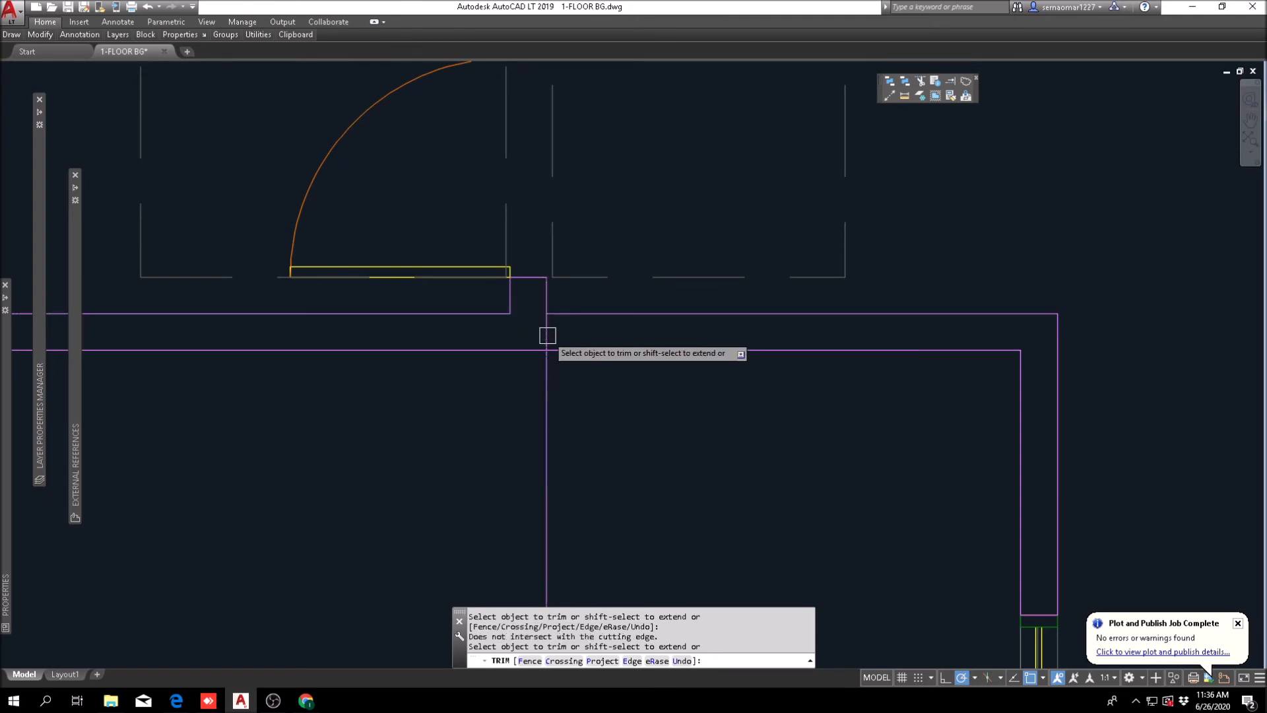
# Step: Fillet the door wall's east line with the outer line of the gateway's north wall
pyautogui.press('Escape')
pyautogui.press('Escape')
pyautogui.press('Escape')
pyautogui.write('f')
pyautogui.press('space')
pyautogui.click(567, 313)
pyautogui.click(547, 294)
pyautogui.press('Escape')
# Step: Erase the leftover vertical wall line inside the gateway
pyautogui.scroll(-2, 566, 375)
pyautogui.scroll(-4, 565, 409)
pyautogui.write('e')
pyautogui.press('space')
pyautogui.click(559, 466)
pyautogui.press('space')
pyautogui.scroll(-2, 594, 412)
pyautogui.scroll(2, 582, 300)
pyautogui.press('Escape')
pyautogui.press('Escape')
# Step: Trim the wall line crossing the junction with the short wall south of the business center
pyautogui.write('tr')
pyautogui.press('space')
pyautogui.click(593, 282)
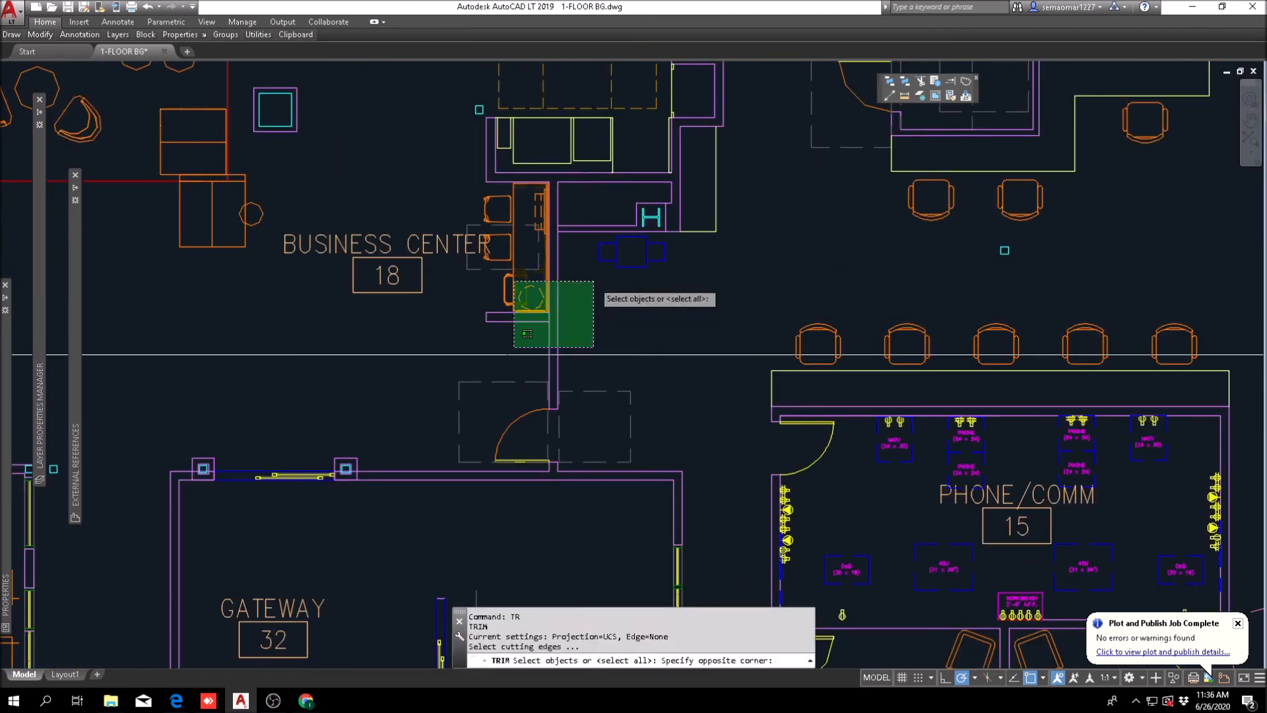
pyautogui.click(515, 347)
pyautogui.scroll(3, 551, 335)
pyautogui.press('space')
pyautogui.click(546, 258)
pyautogui.press('Escape')
pyautogui.press('Escape')
pyautogui.scroll(-5, 612, 298)
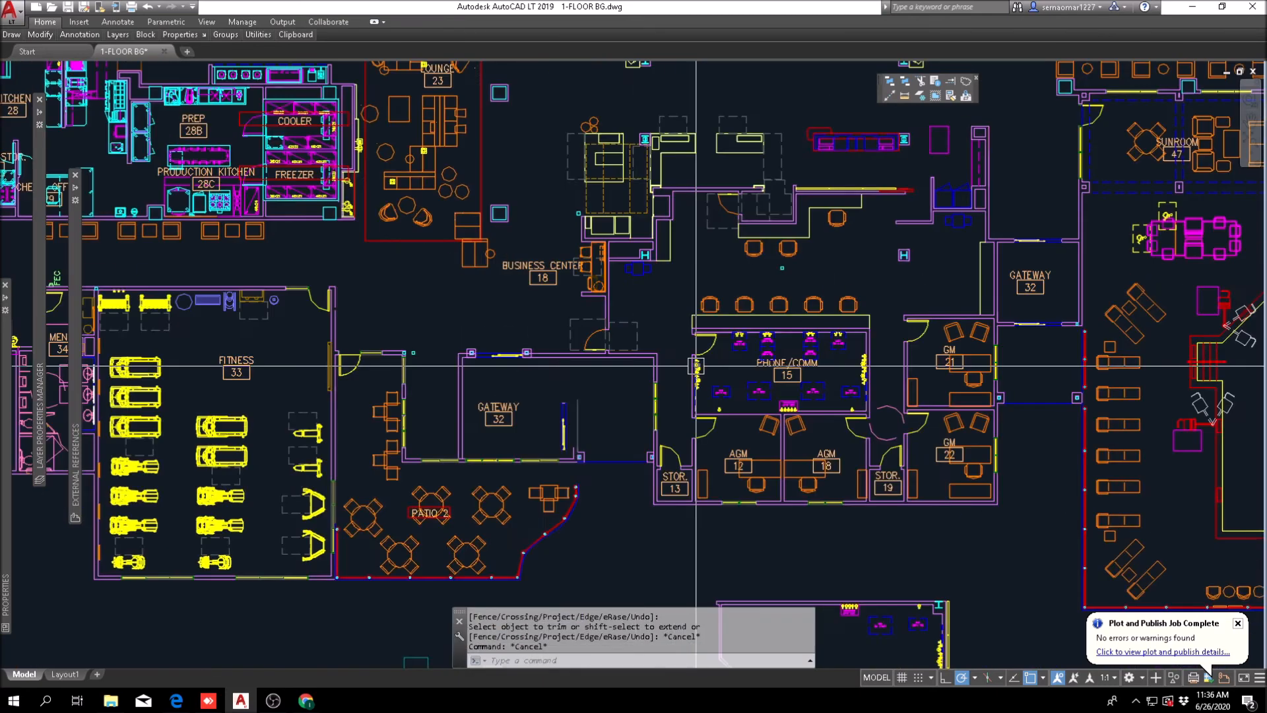
# Step: Extend both lines of the wall east of the gateway's loose sliding door up to the inner line of the north wall
pyautogui.scroll(2, 696, 365)
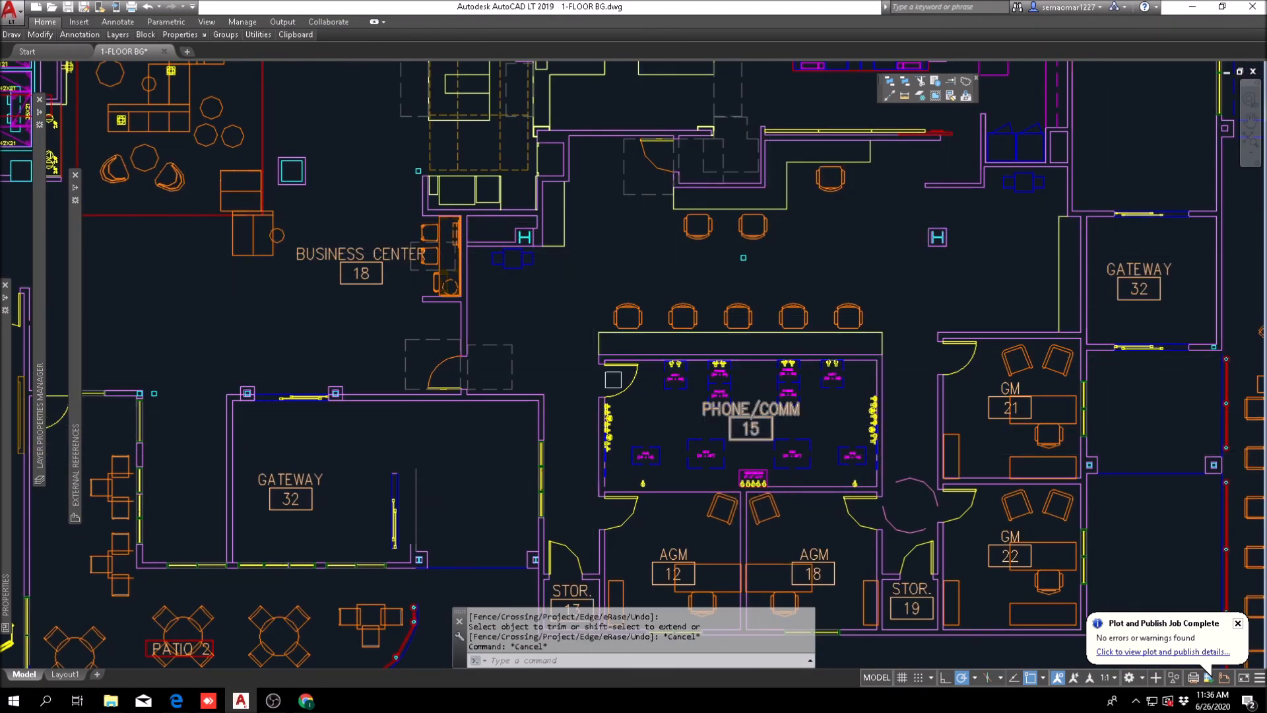
pyautogui.moveTo(667, 372); pyautogui.dragTo(827, 291, button='middle')
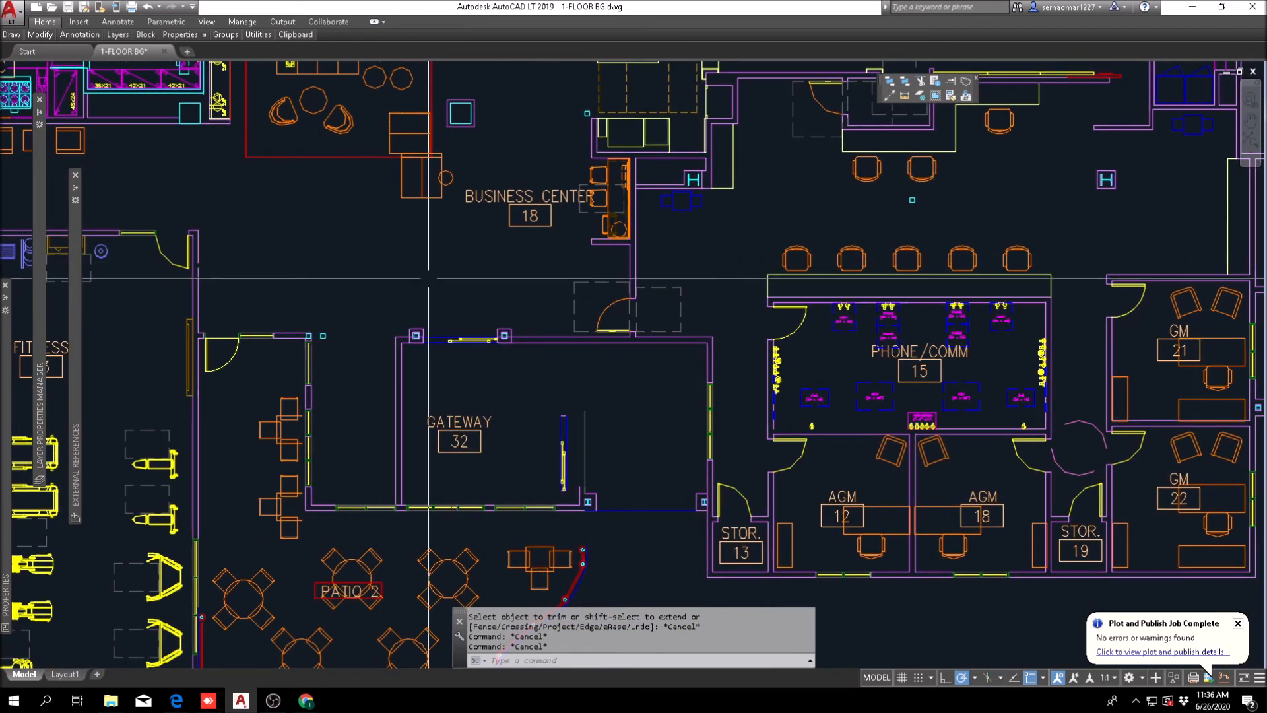
pyautogui.press('Escape')
pyautogui.moveTo(547, 377); pyautogui.dragTo(546, 309, button='middle')
pyautogui.scroll(2, 565, 441)
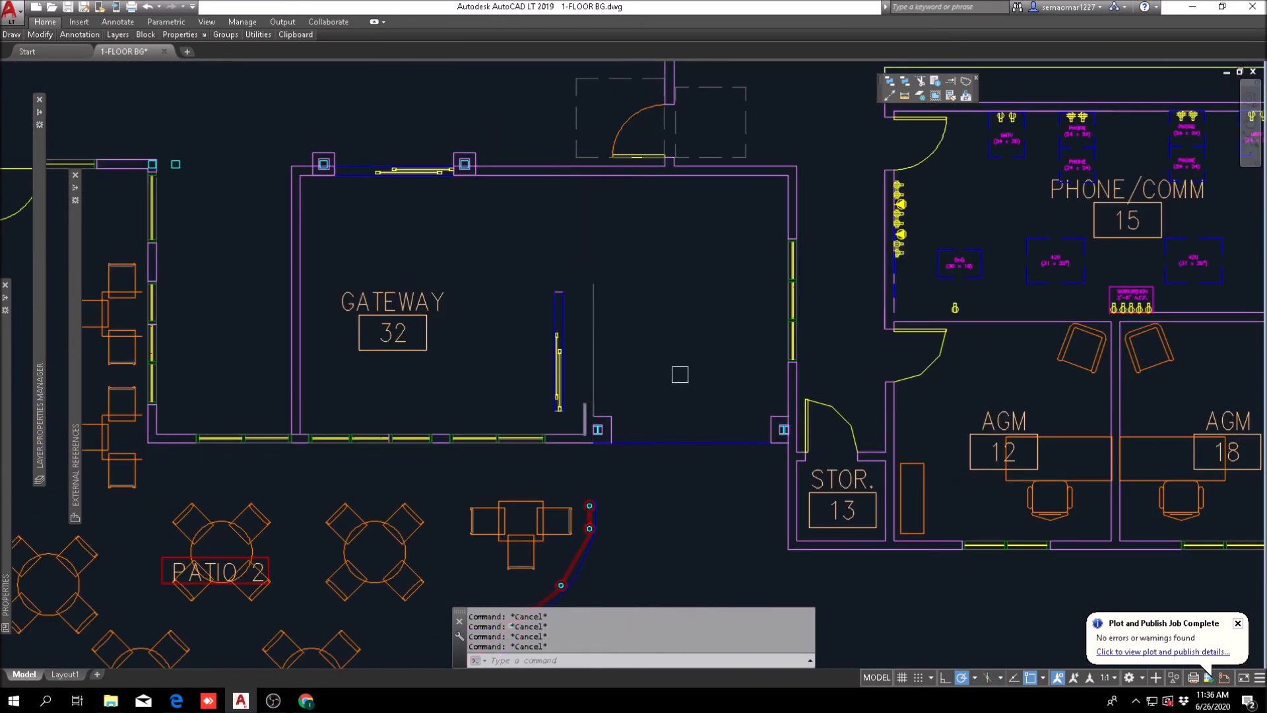
pyautogui.click(949, 81)
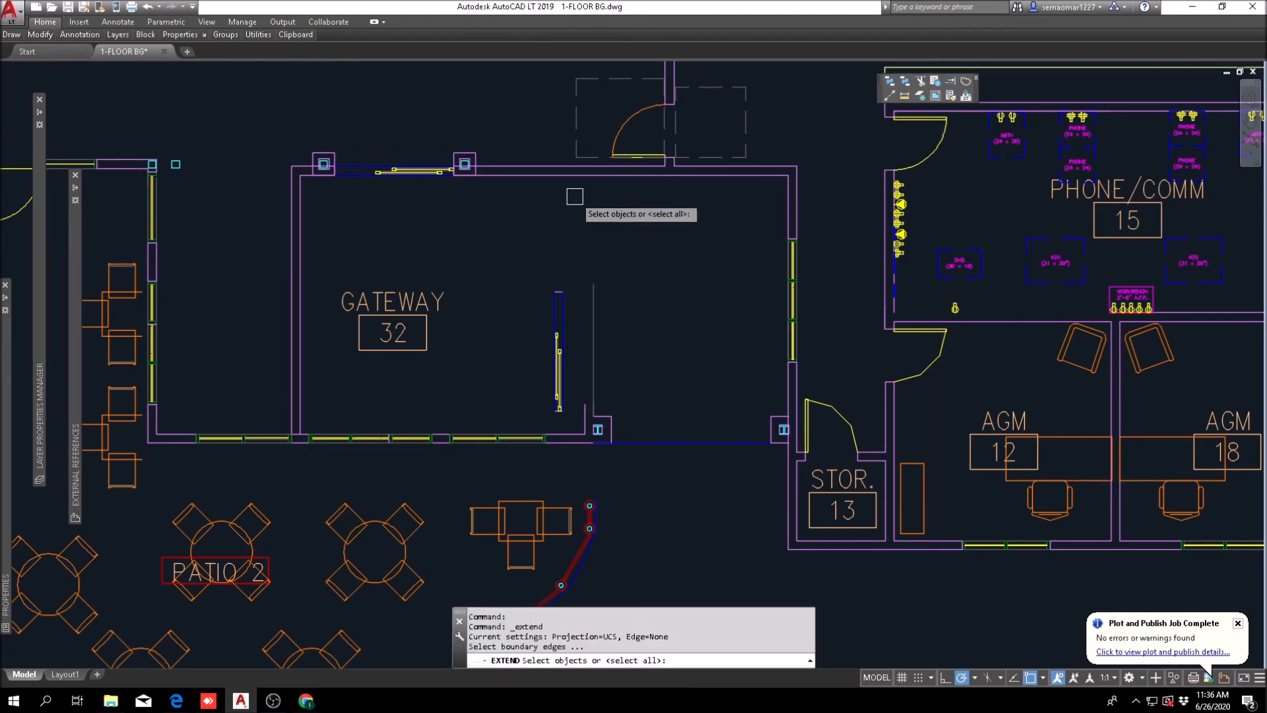
pyautogui.press('Return')
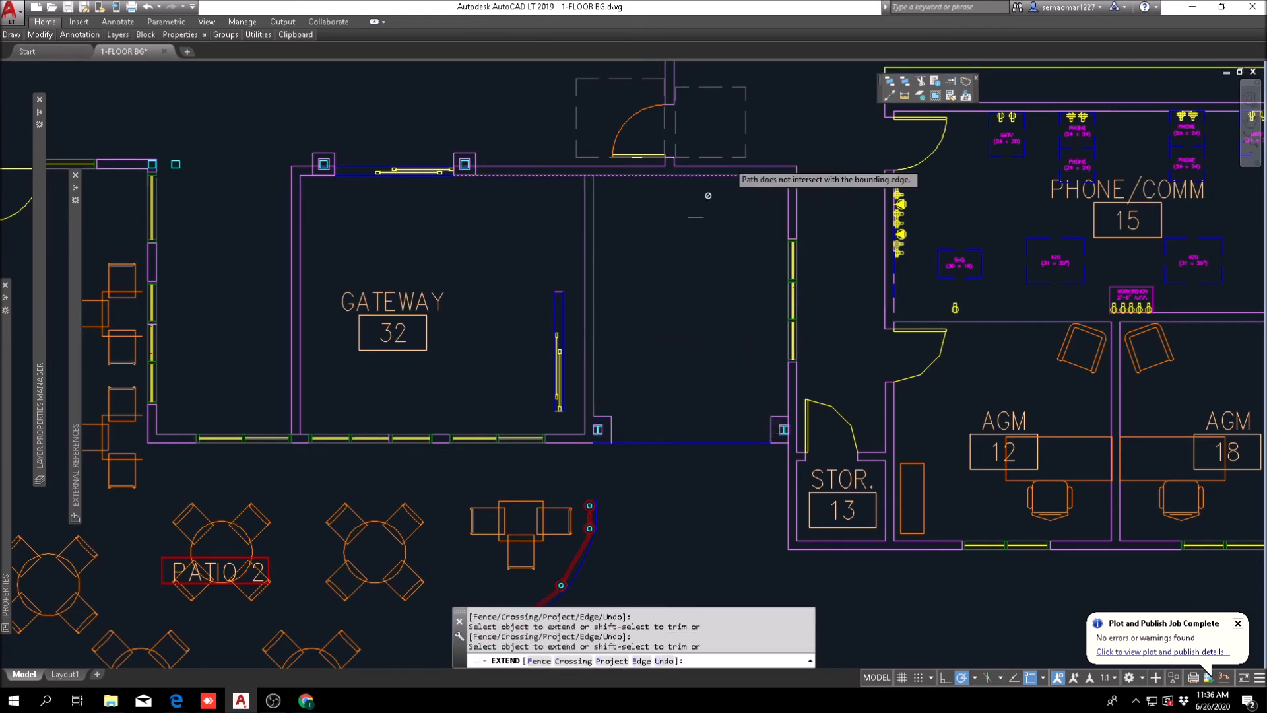
pyautogui.press('Escape')
pyautogui.press('Escape')
# Step: Match the grey east line of the extended wall to the properties of the gateway's north wall line
pyautogui.click(953, 97)
pyautogui.click(562, 169)
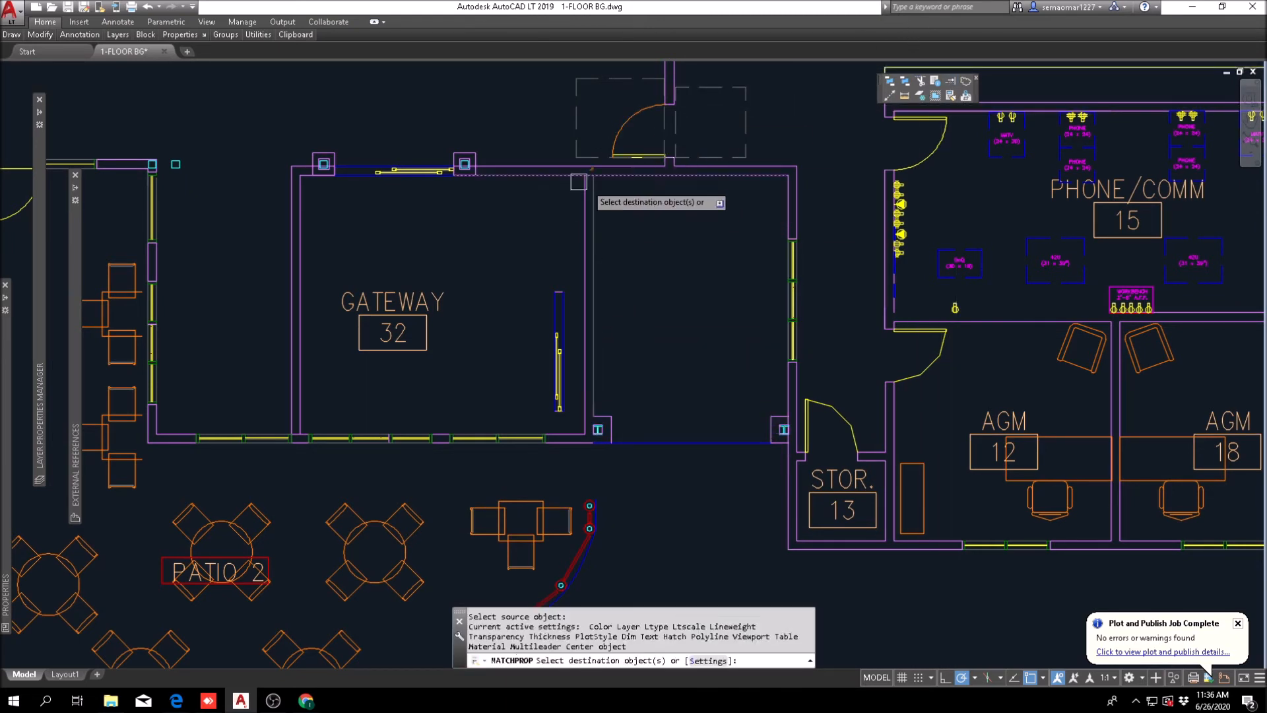
pyautogui.click(622, 207)
pyautogui.press('Escape')
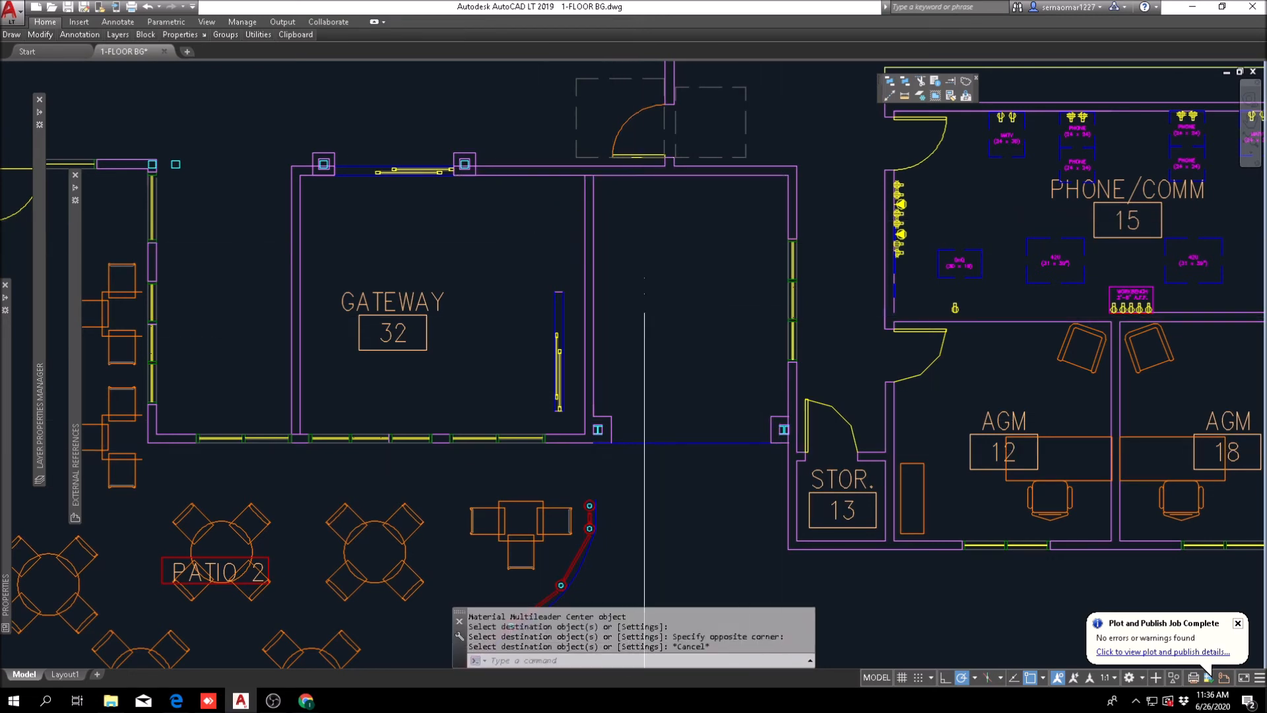
# Step: Select the loose vertical sliding door with its frame inside the gateway
pyautogui.moveTo(903, 162); pyautogui.dragTo(633, 253, button='middle')
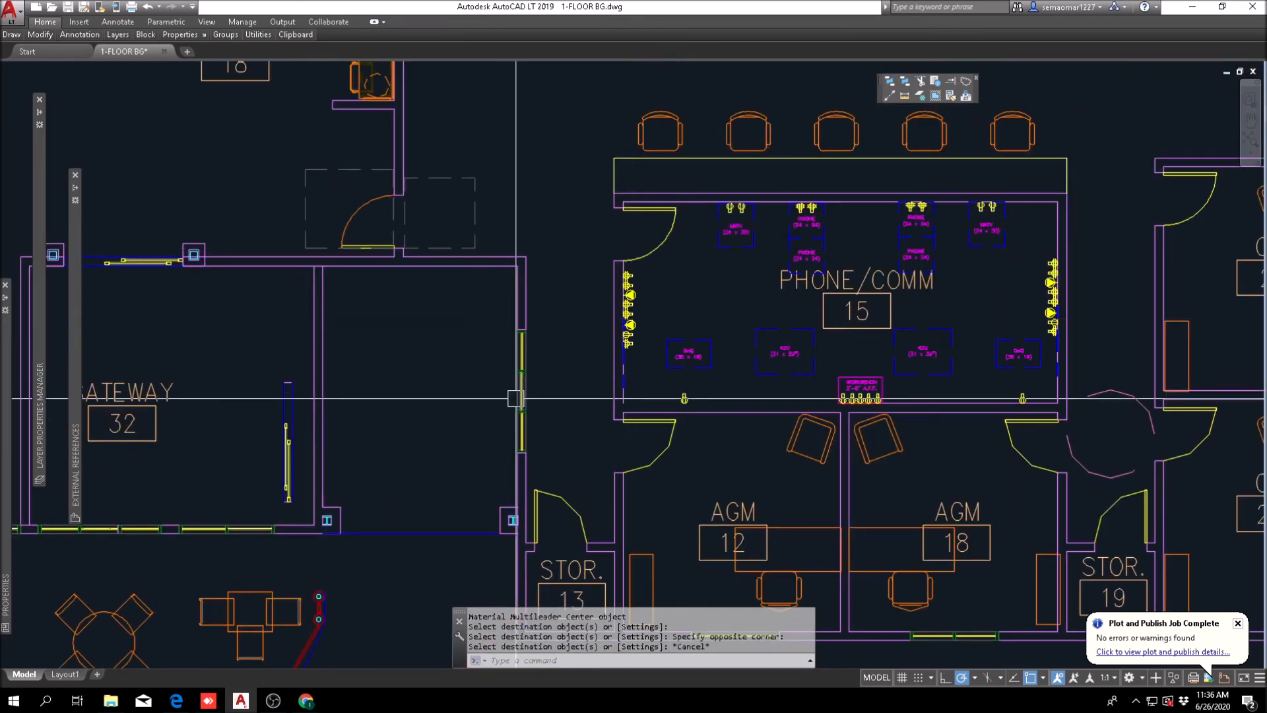
pyautogui.moveTo(382, 424); pyautogui.dragTo(570, 392, button='middle')
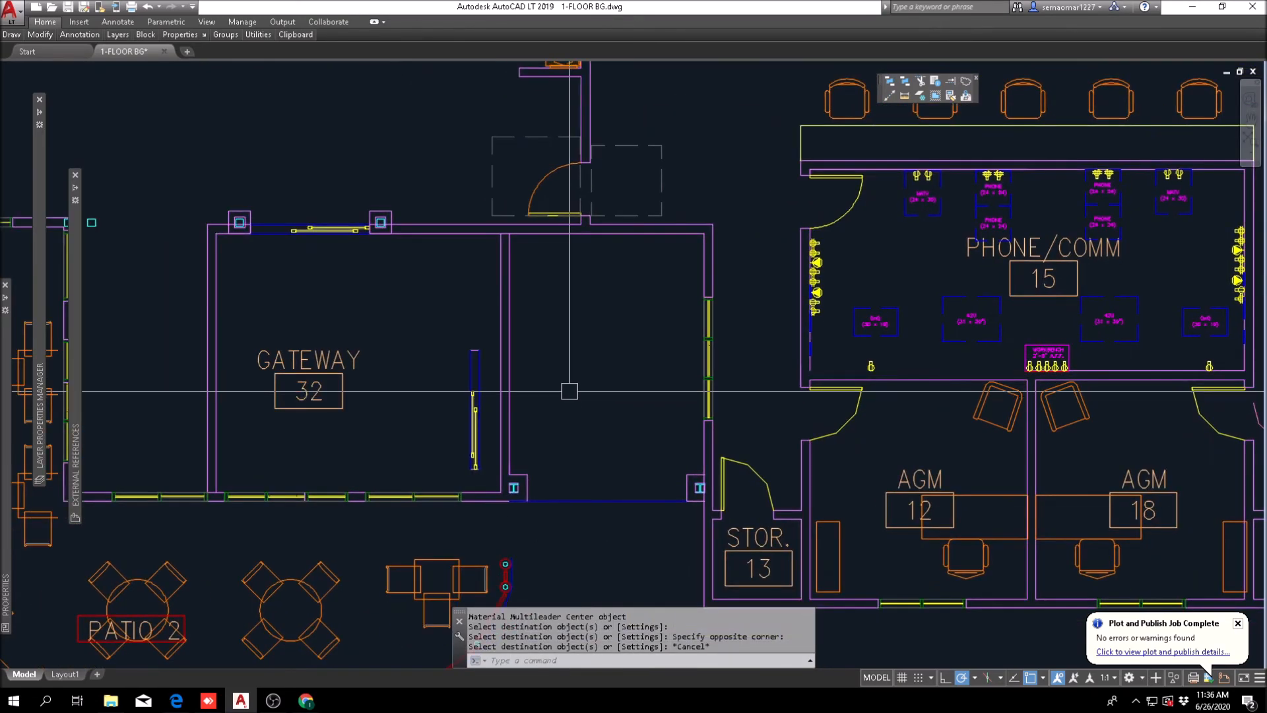
pyautogui.scroll(2, 558, 498)
pyautogui.moveTo(426, 436); pyautogui.dragTo(537, 511, button='middle')
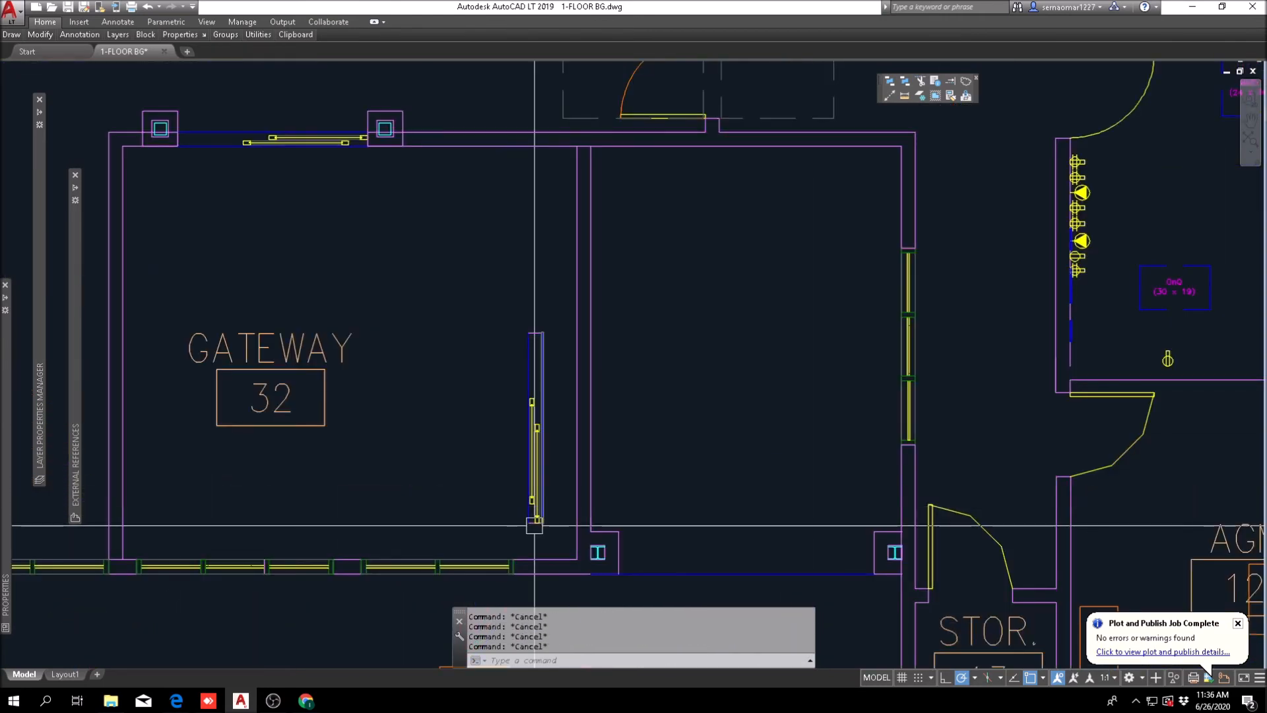
pyautogui.write('m')
pyautogui.press('Return')
pyautogui.click(567, 285)
pyautogui.press('Return')
pyautogui.keyDown('shift'); pyautogui.rightClick(482, 239); pyautogui.keyUp('shift')
pyautogui.click(551, 274)
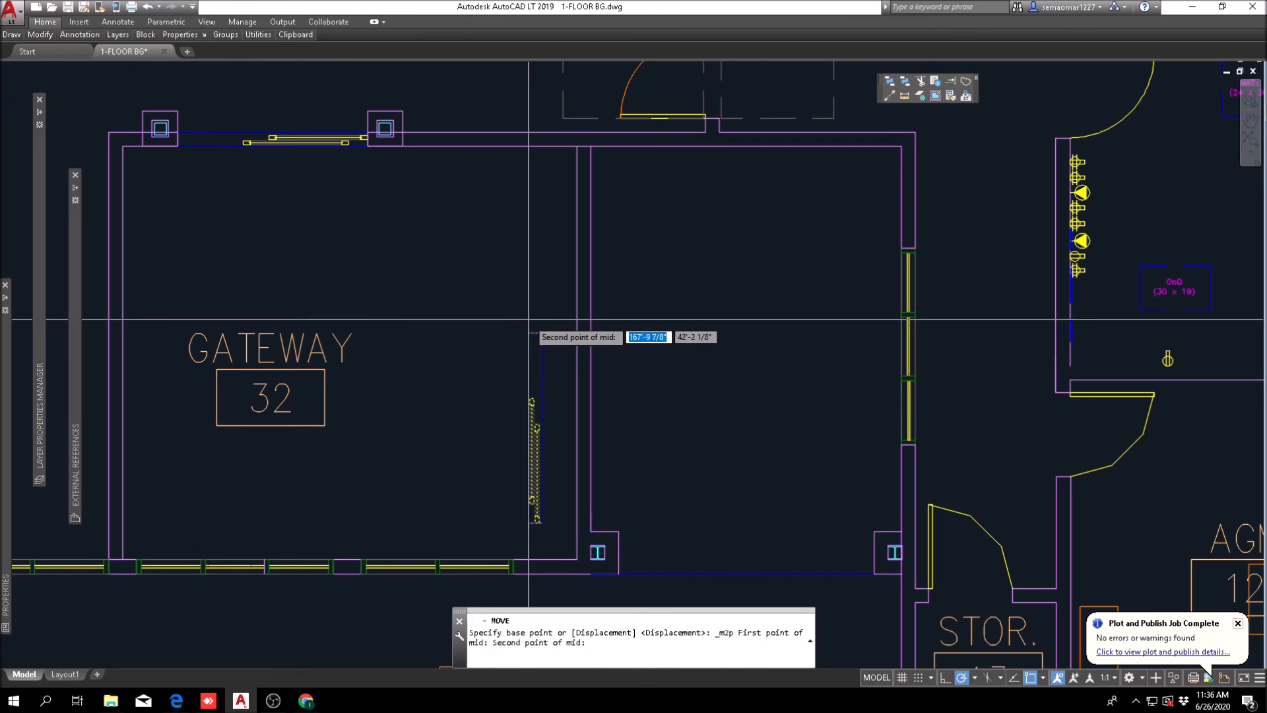
pyautogui.press('Escape')
# Step: Move the previously selected sliding door from the midpoint between its ends to the midpoint of the new wall's east line
pyautogui.write('M')
pyautogui.press('Return')
pyautogui.write('p')
pyautogui.press('Return')
pyautogui.scroll(-5, 465, 346)
pyautogui.scroll(-2, 497, 379)
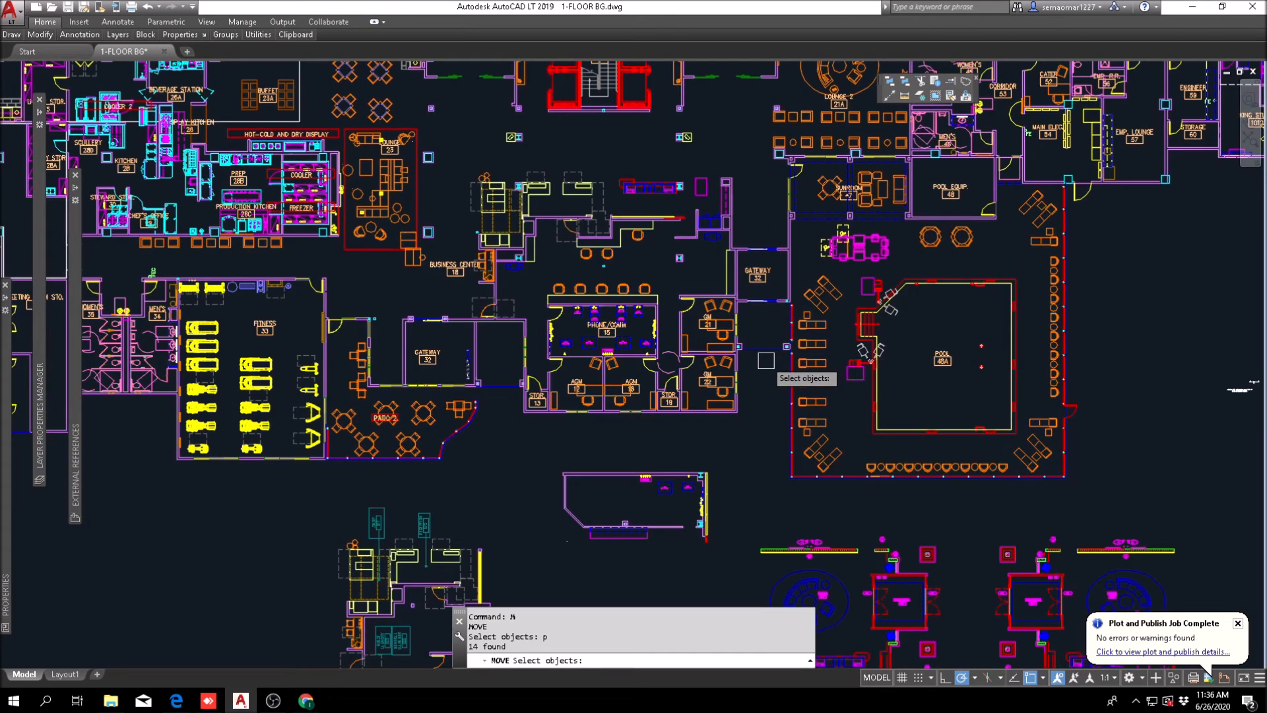
pyautogui.scroll(2, 435, 292)
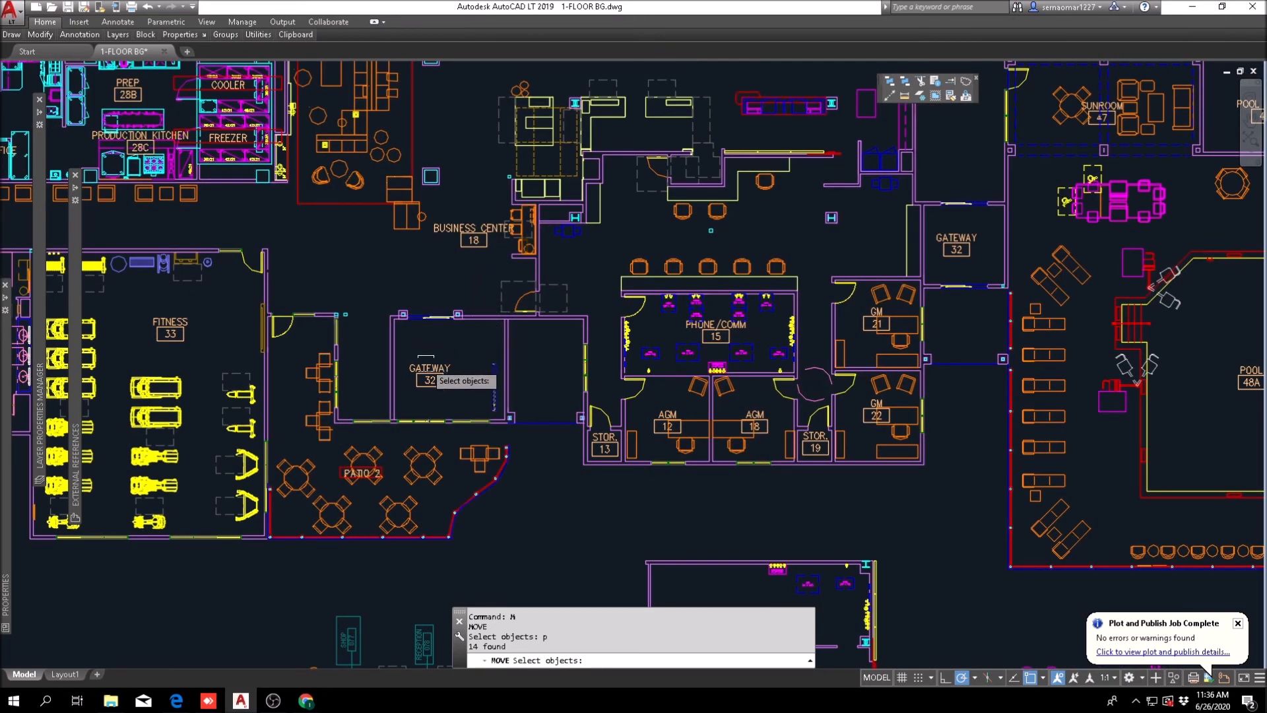
pyautogui.scroll(2, 426, 360)
pyautogui.scroll(4, 547, 424)
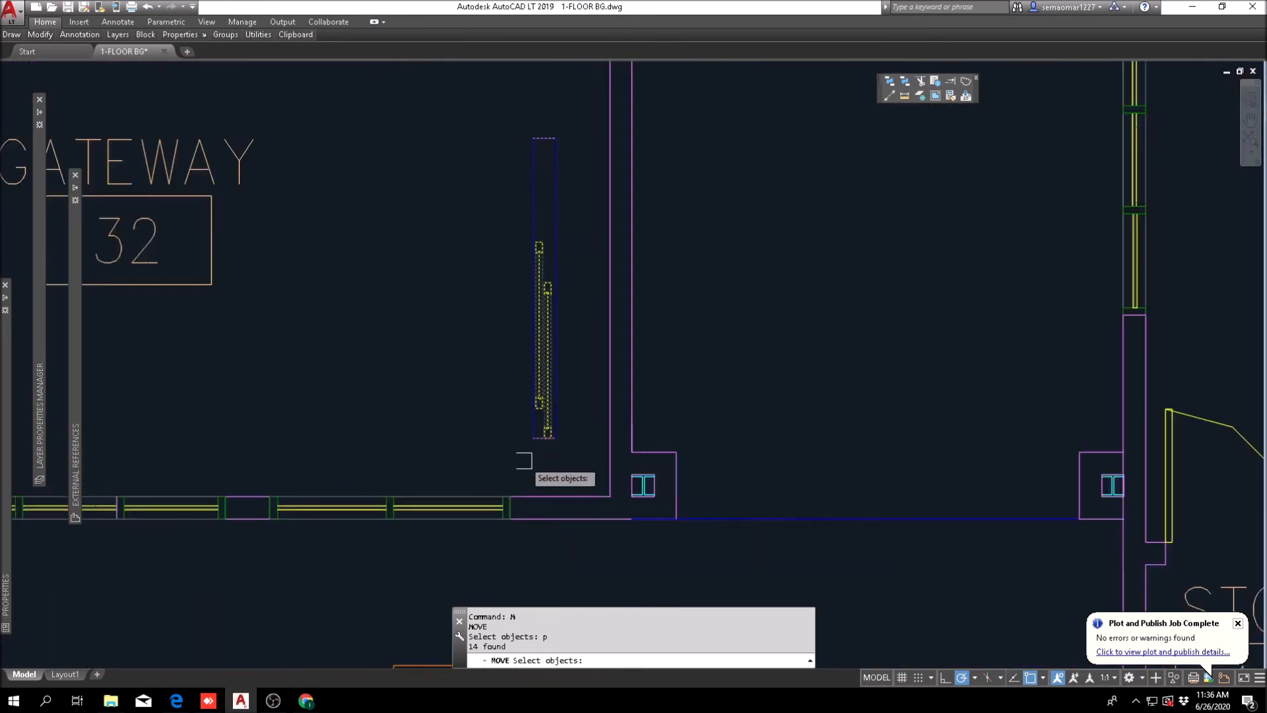
pyautogui.press('Return')
pyautogui.keyDown('shift'); pyautogui.rightClick(557, 328); pyautogui.keyUp('shift')
pyautogui.click(488, 365)
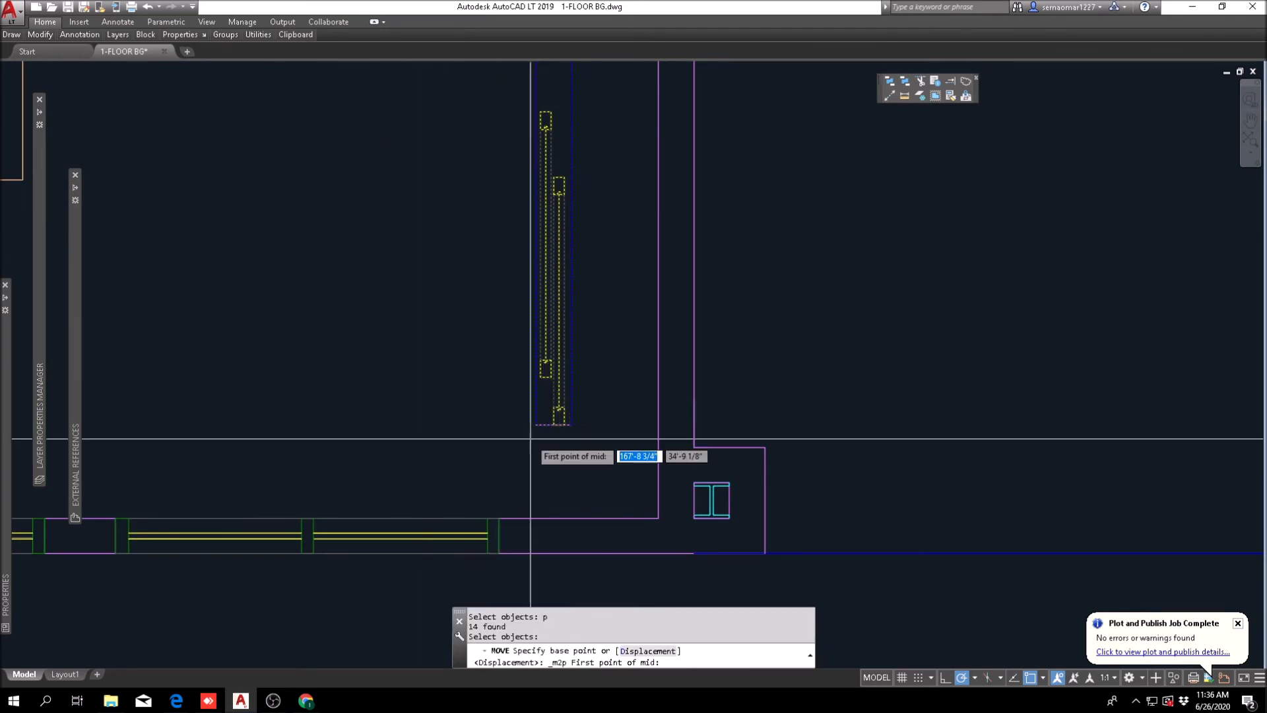
pyautogui.click(560, 425)
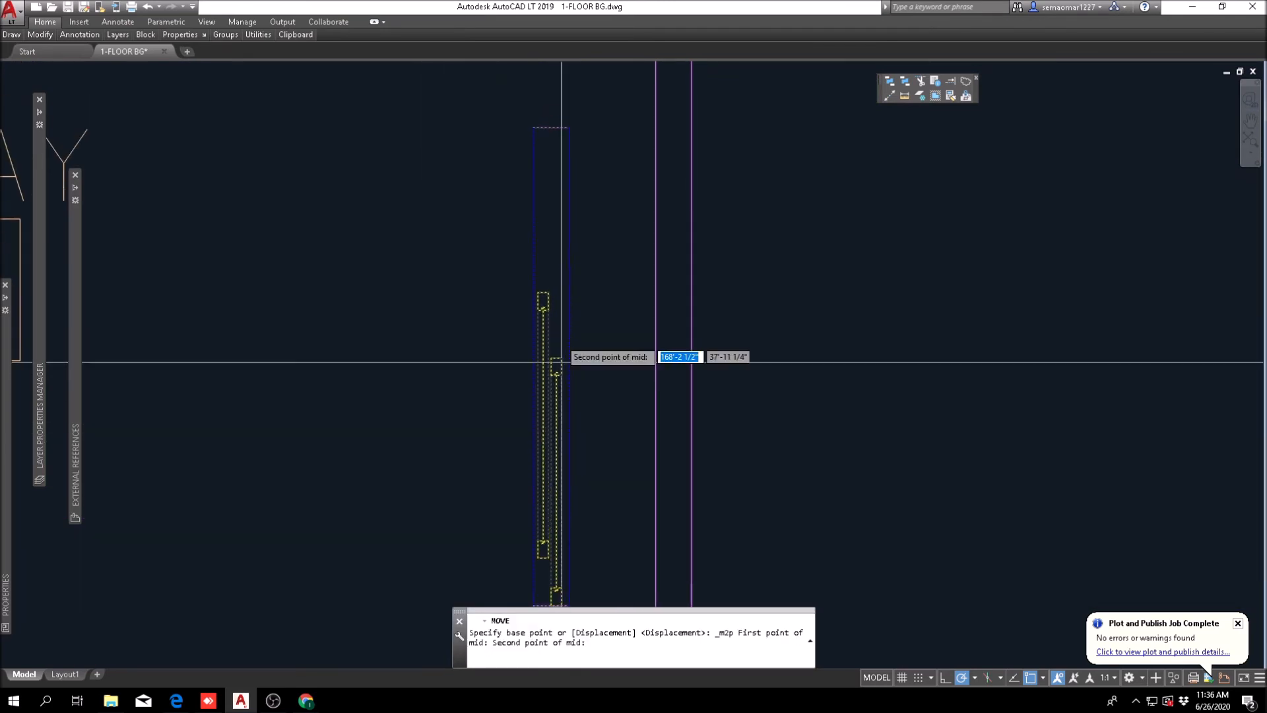
pyautogui.click(536, 126)
pyautogui.scroll(-5, 686, 224)
pyautogui.keyDown('shift'); pyautogui.rightClick(637, 190); pyautogui.keyUp('shift')
pyautogui.click(666, 228)
pyautogui.scroll(4, 700, 315)
pyautogui.click(699, 316)
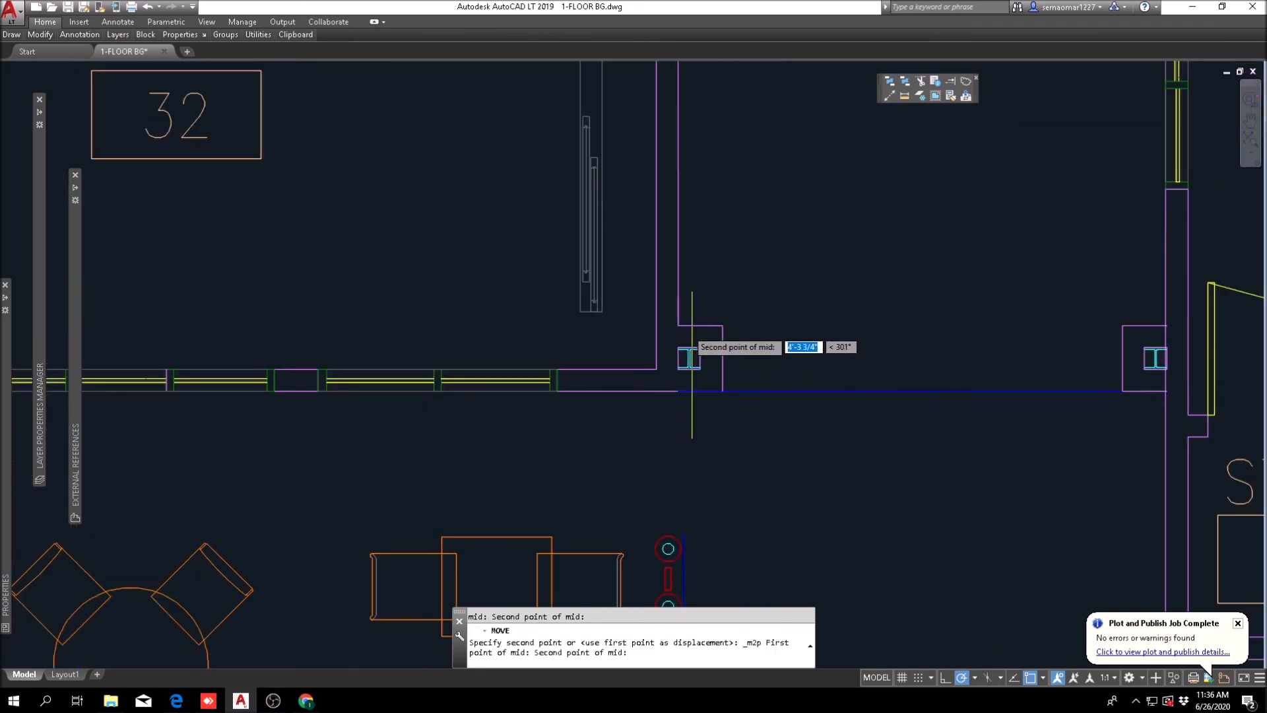
pyautogui.scroll(-4, 690, 330)
pyautogui.scroll(5, 678, 334)
pyautogui.scroll(-5, 678, 334)
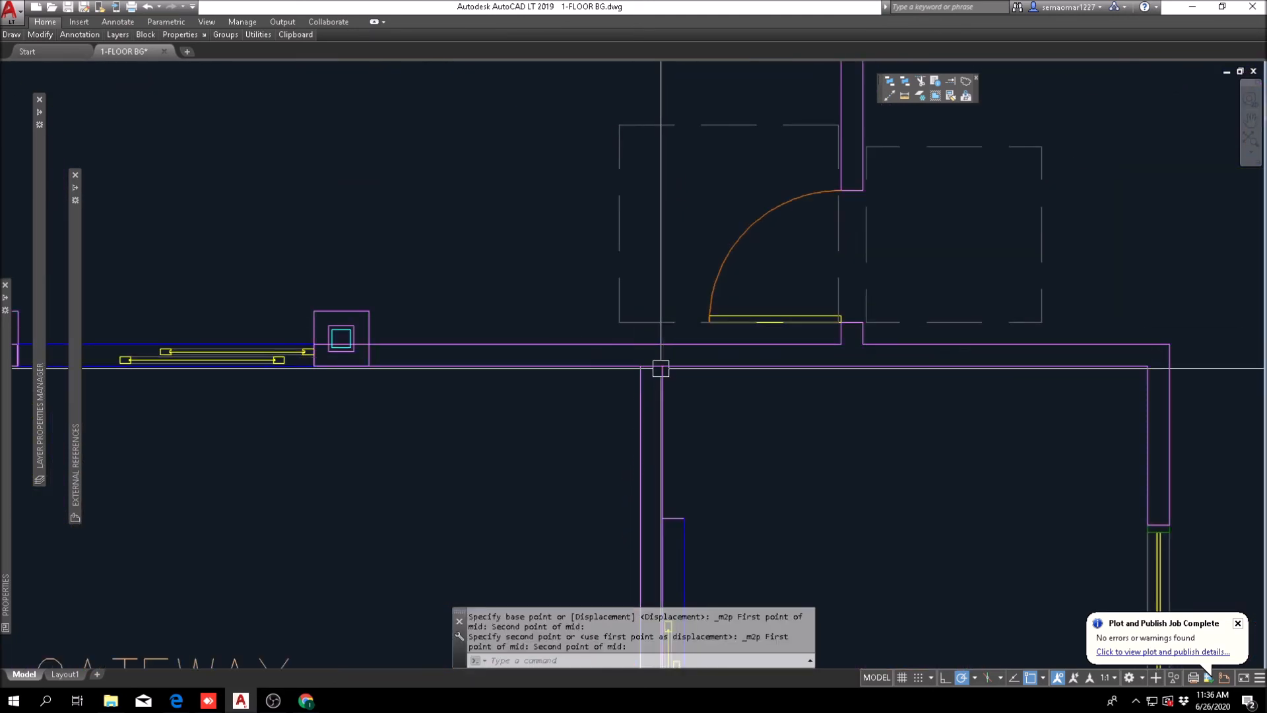
# Step: Move the sliding door west by one wall thickness so it sits between the two wall lines
pyautogui.press('Escape')
pyautogui.press('Escape')
pyautogui.write('m')
pyautogui.press('Return')
pyautogui.write('p')
pyautogui.press('Return')
pyautogui.scroll(5, 708, 409)
pyautogui.press('Return')
pyautogui.click(635, 365)
pyautogui.click(592, 365)
pyautogui.press('Escape')
pyautogui.press('Escape')
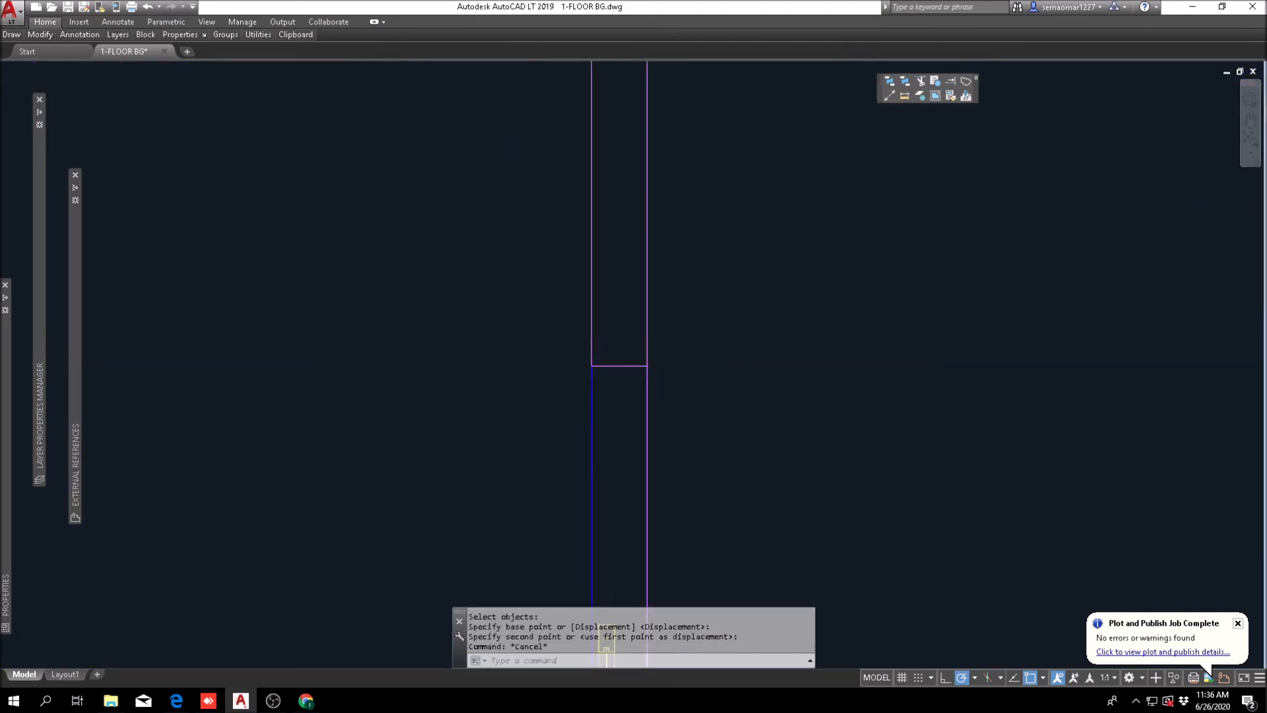
# Step: Trim both wall lines across the sliding door opening, using the end jambs as cutting edges
pyautogui.scroll(-2, 686, 343)
pyautogui.write('tr')
pyautogui.press('Return')
pyautogui.click(644, 357)
pyautogui.scroll(-4, 658, 330)
pyautogui.scroll(6, 603, 354)
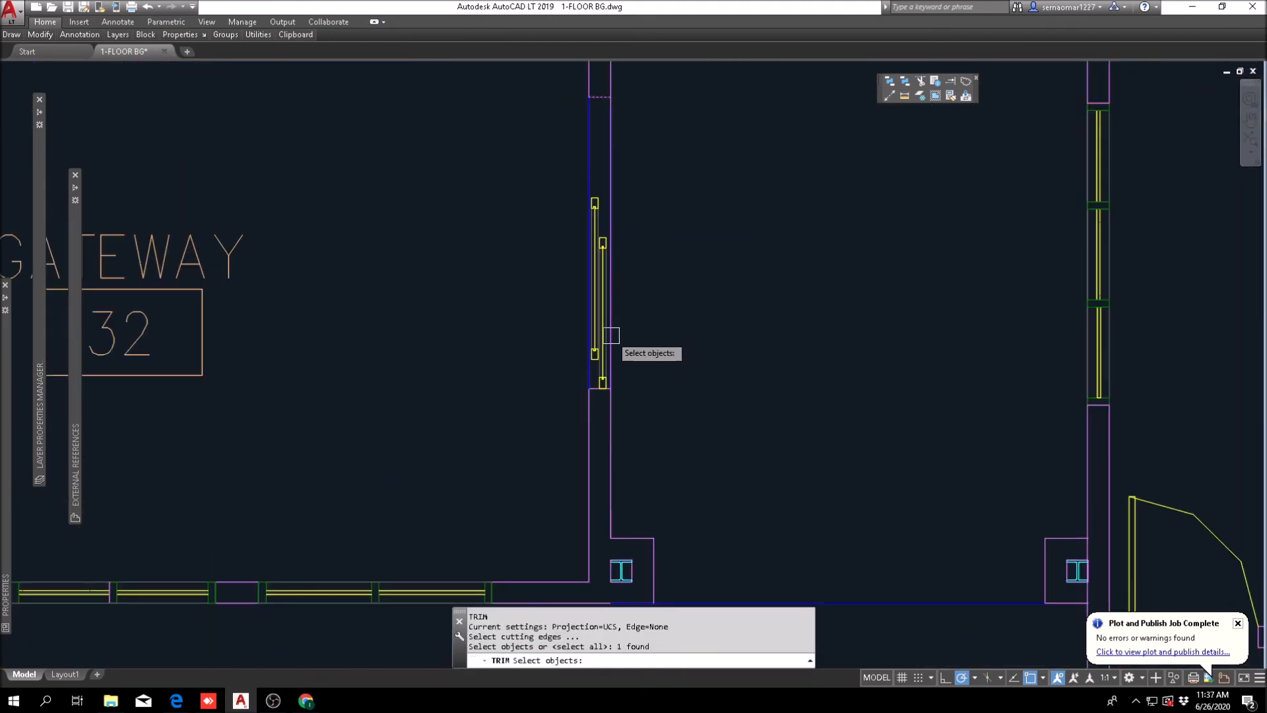
pyautogui.scroll(-4, 596, 332)
pyautogui.scroll(2, 668, 232)
pyautogui.press('Return')
pyautogui.click(721, 140)
pyautogui.click(554, 196)
pyautogui.scroll(-3, 686, 257)
pyautogui.moveTo(624, 231); pyautogui.dragTo(615, 288, button='middle')
pyautogui.scroll(5, 615, 288)
pyautogui.press('Escape')
pyautogui.press('Escape')
pyautogui.press('Escape')
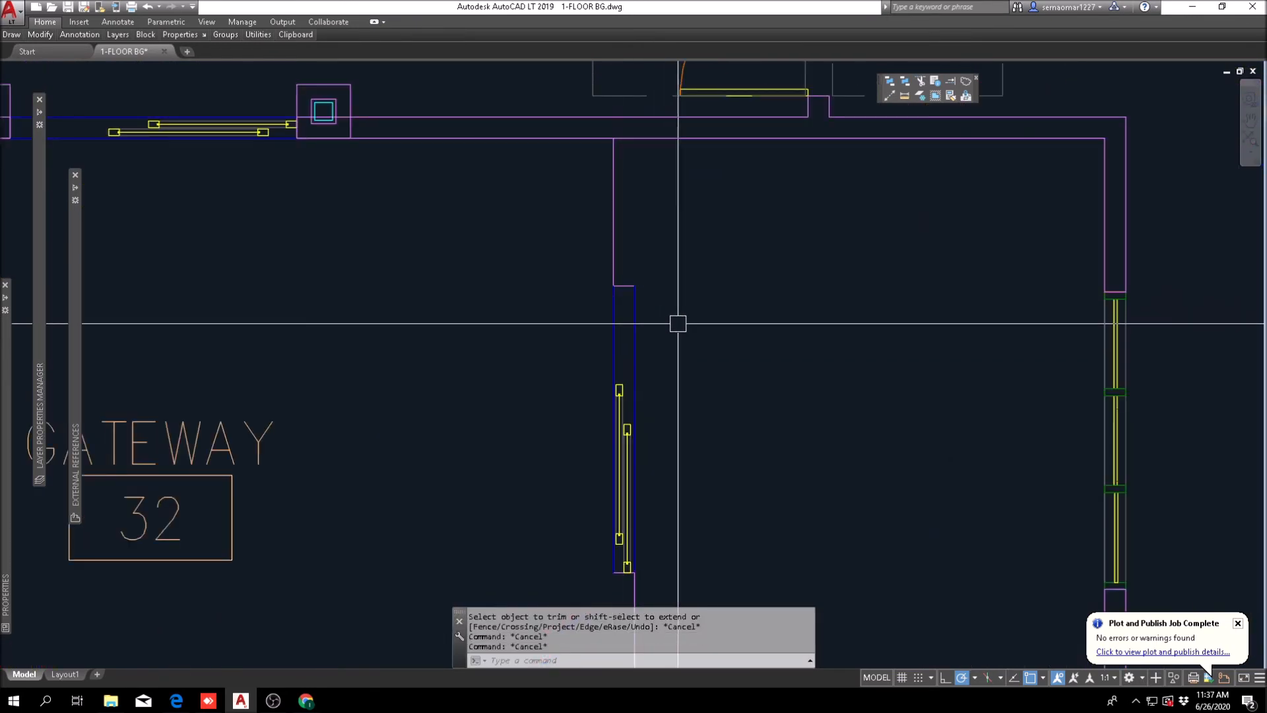
# Step: Offset the wall's east line south of the sliding door westward by the wall thickness
pyautogui.press('Escape')
pyautogui.press('Escape')
pyautogui.scroll(-5, 694, 332)
pyautogui.scroll(3, 639, 573)
pyautogui.write('o')
pyautogui.press('Return')
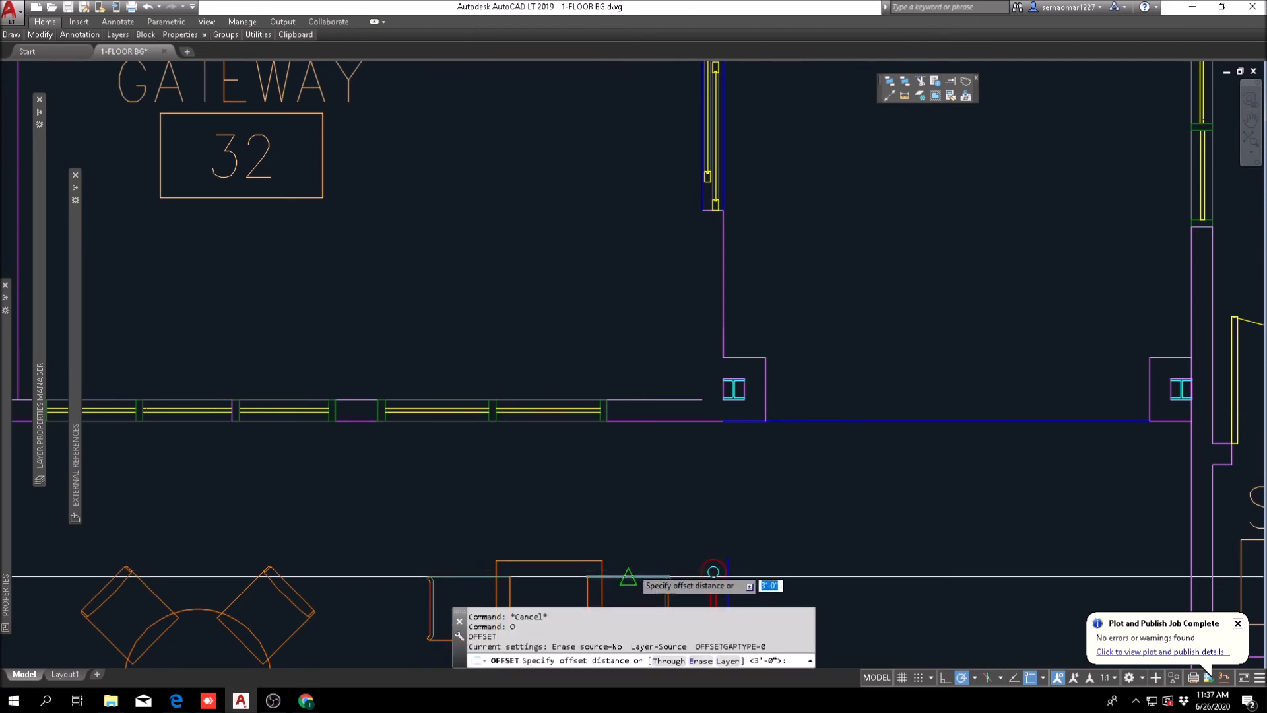
pyautogui.scroll(-2, 690, 396)
pyautogui.scroll(4, 701, 388)
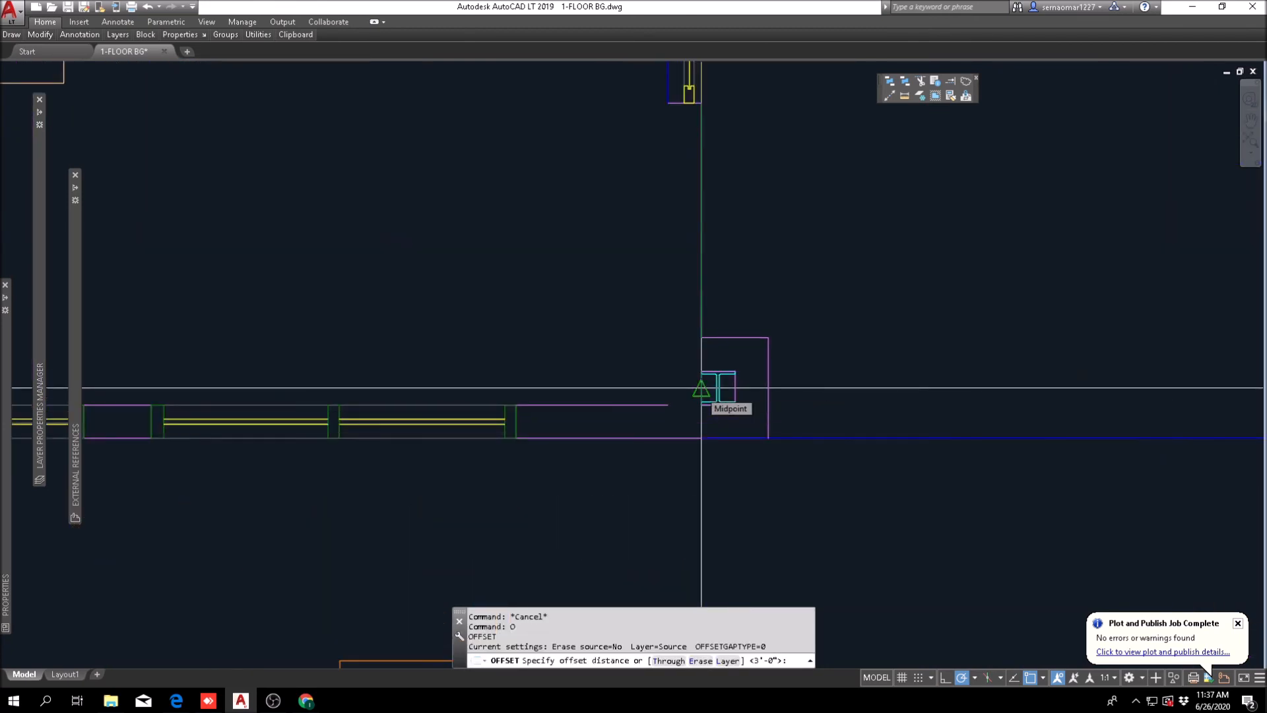
pyautogui.click(674, 255)
pyautogui.press('Escape')
pyautogui.press('Escape')
# Step: Fillet the new west wall line with the inner line of the gateway's south wall
pyautogui.write('f')
pyautogui.press('Return')
pyautogui.click(668, 272)
pyautogui.click(625, 400)
pyautogui.press('Escape')
# Step: Offset the wall's west line north of the sliding door eastward by the same distance
pyautogui.scroll(-5, 715, 375)
pyautogui.moveTo(710, 158); pyautogui.dragTo(682, 387, button='middle')
pyautogui.press('Escape')
pyautogui.press('Escape')
pyautogui.scroll(4, 699, 438)
pyautogui.moveTo(701, 438); pyautogui.dragTo(618, 354, button='middle')
pyautogui.write('o')
pyautogui.press('Return')
pyautogui.press('Return')
pyautogui.click(598, 295)
# Step: Trim the inner line of the gateway's north wall where the sliding-door wall meets it
pyautogui.press('Escape')
pyautogui.press('Escape')
pyautogui.scroll(4, 579, 165)
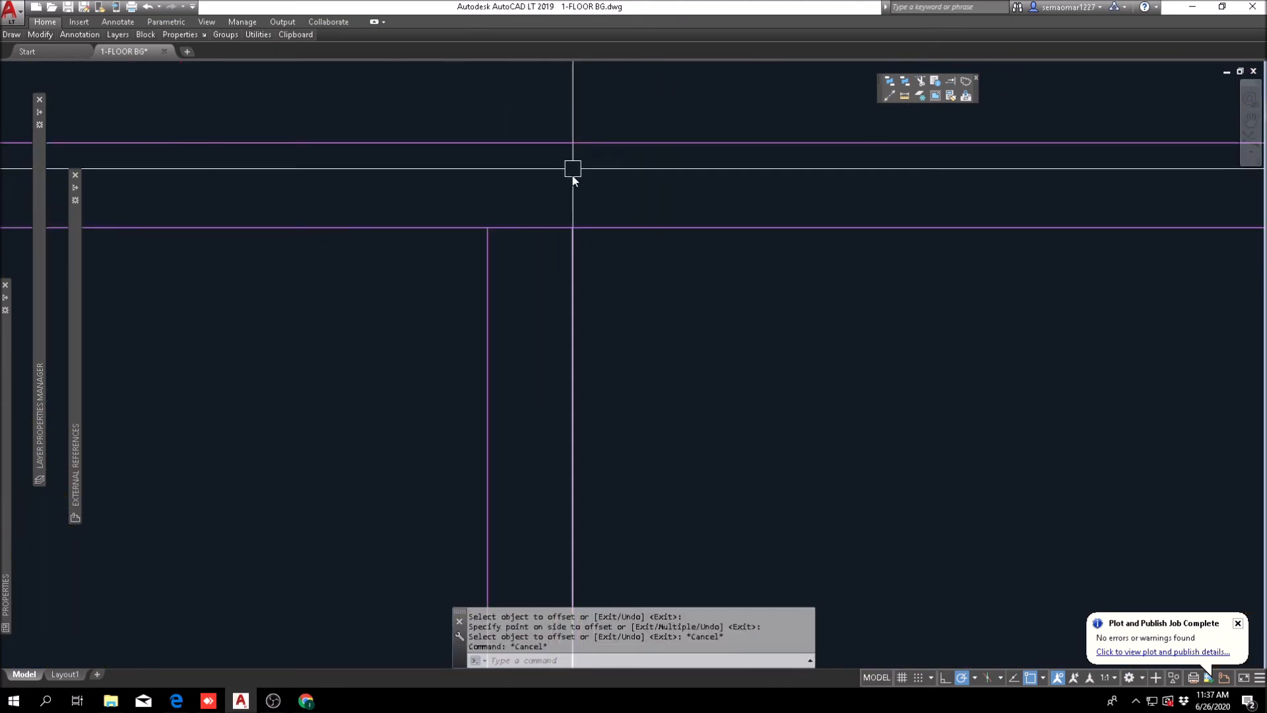
pyautogui.write('tr')
pyautogui.press('Return')
pyautogui.click(595, 189)
pyautogui.click(523, 246)
pyautogui.press('Return')
pyautogui.press('Escape')
pyautogui.scroll(-8, 581, 296)
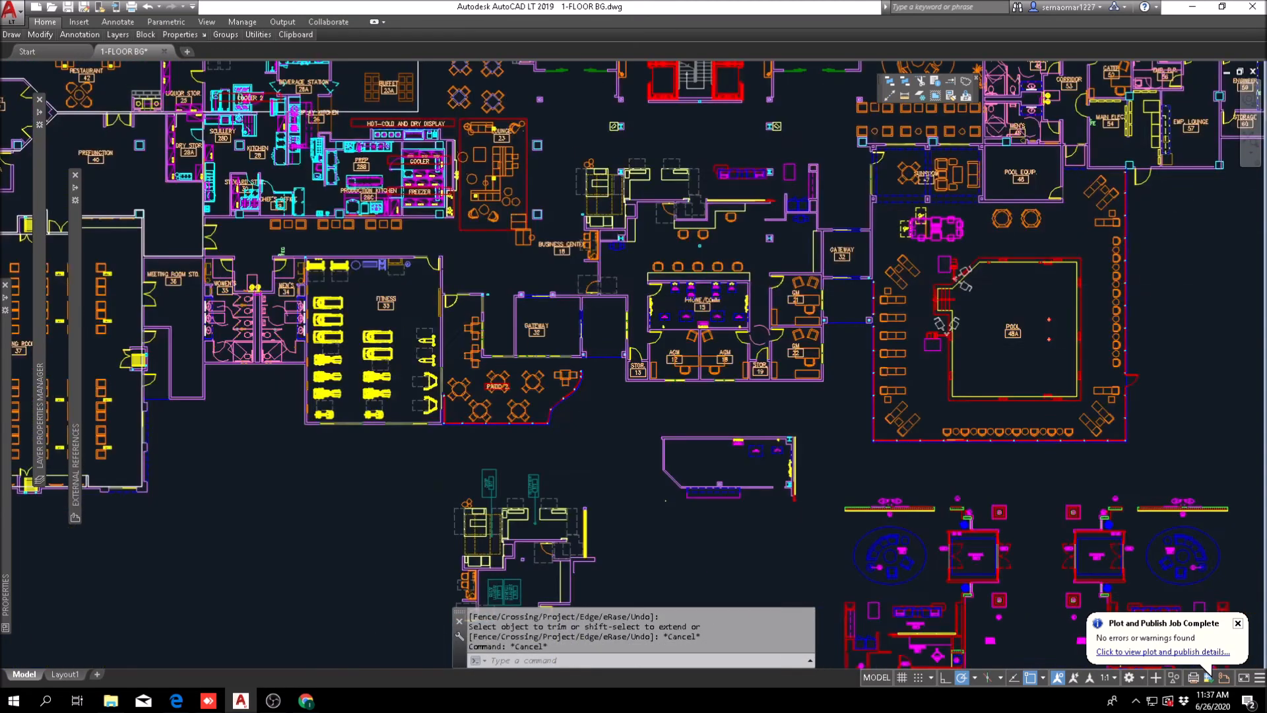
pyautogui.scroll(4, 580, 297)
pyautogui.scroll(-4, 580, 297)
pyautogui.scroll(4, 654, 407)
pyautogui.scroll(-2, 533, 393)
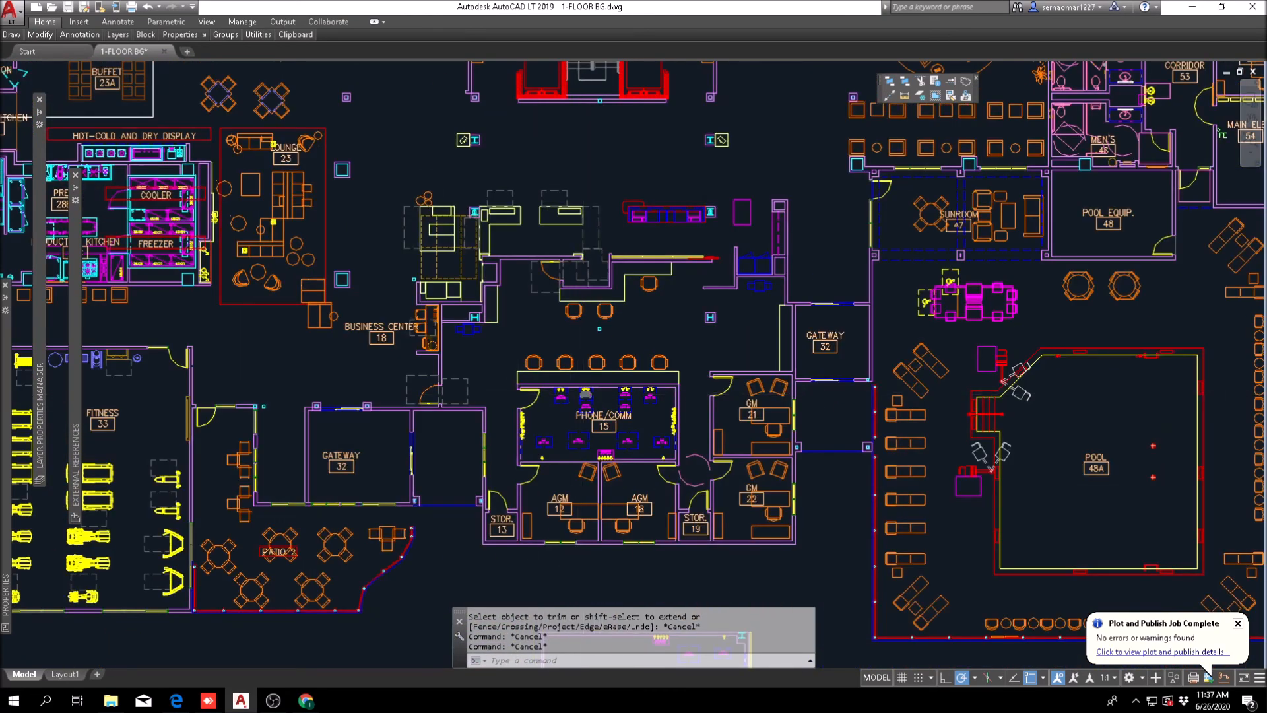
pyautogui.scroll(-2, 575, 390)
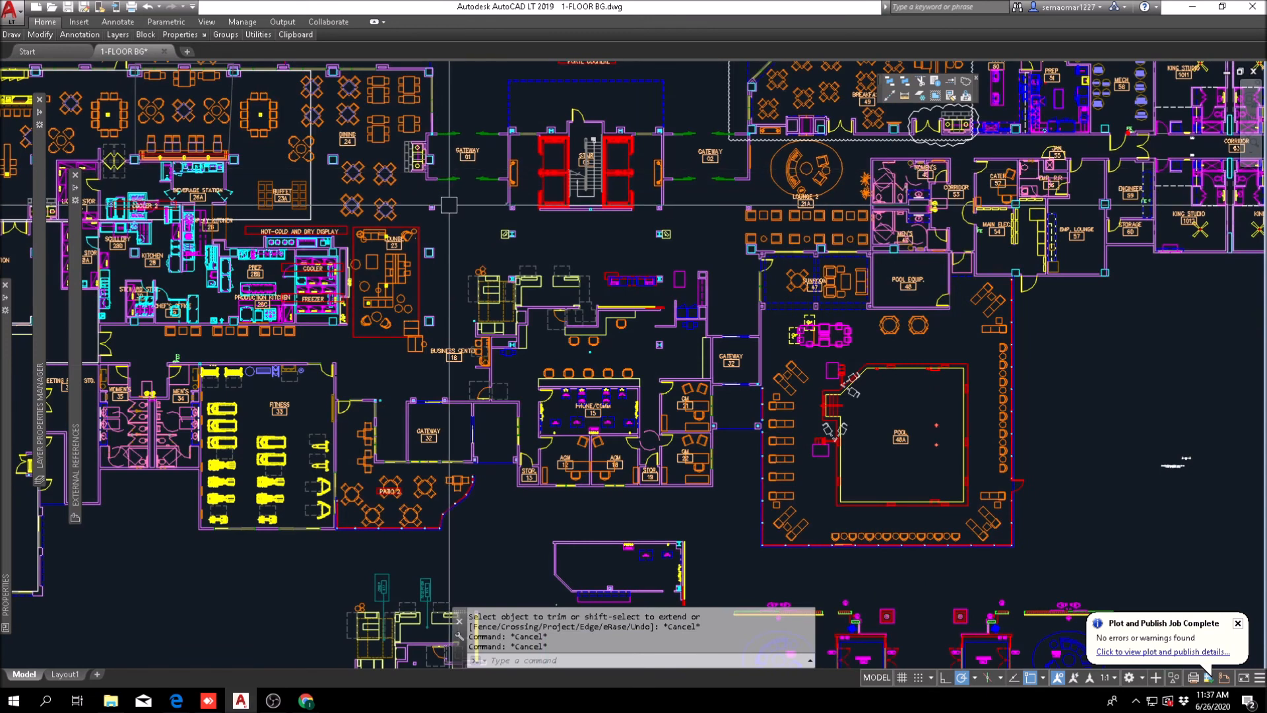
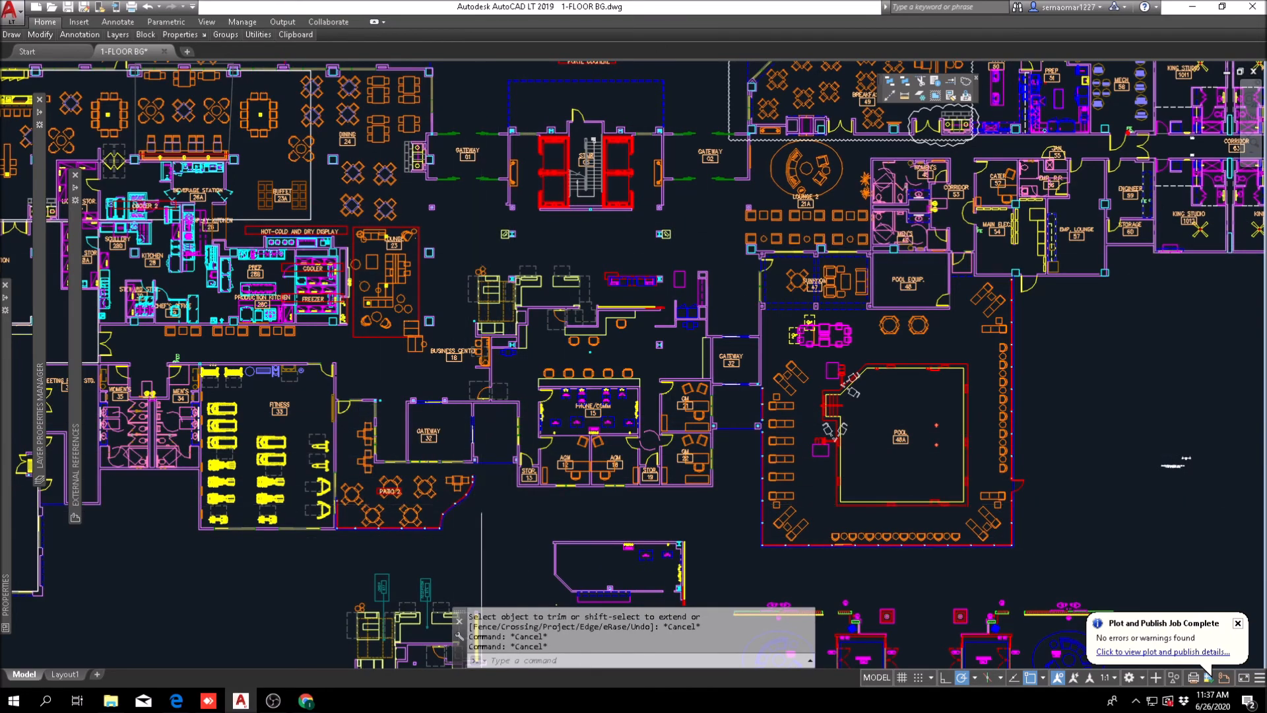
# Step: Examine the floor plan around Gateway 32, Patio 2, the fitness room and the adjoining back offices
pyautogui.scroll(6, 482, 509)
pyautogui.press('Escape')
pyautogui.scroll(-5, 504, 369)
pyautogui.moveTo(403, 255); pyautogui.dragTo(585, 365, button='middle')
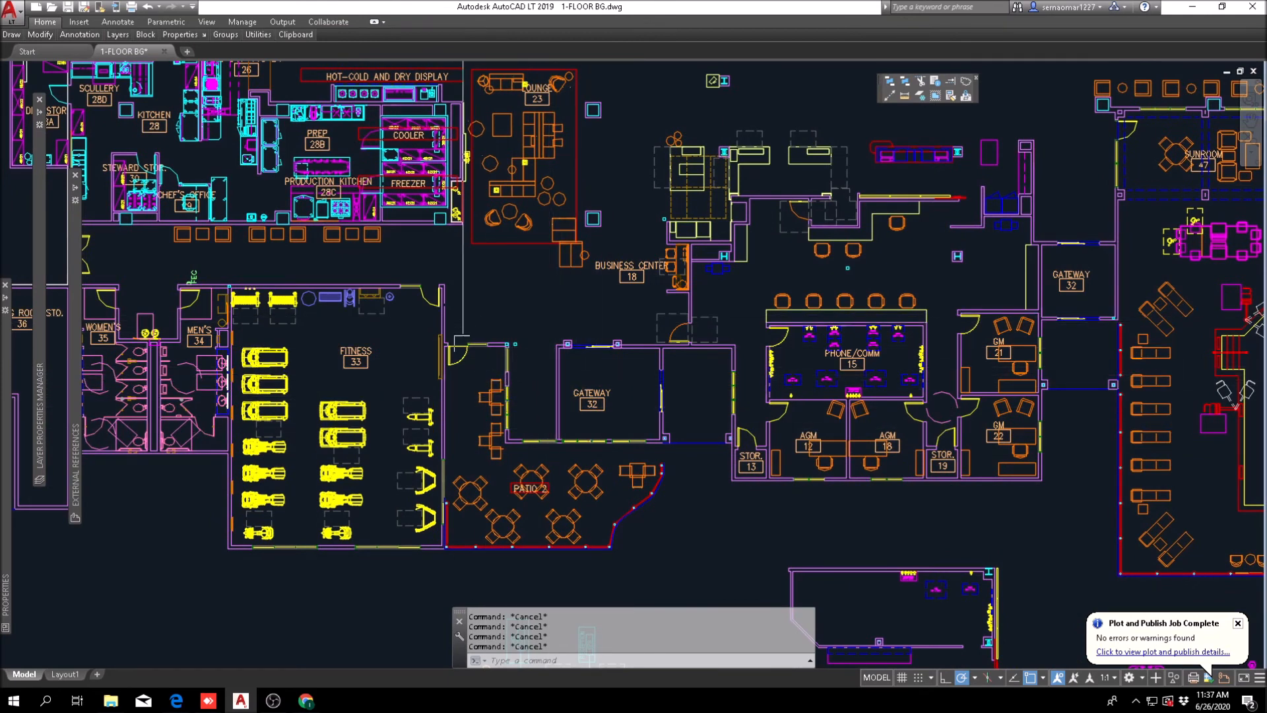
pyautogui.scroll(7, 704, 458)
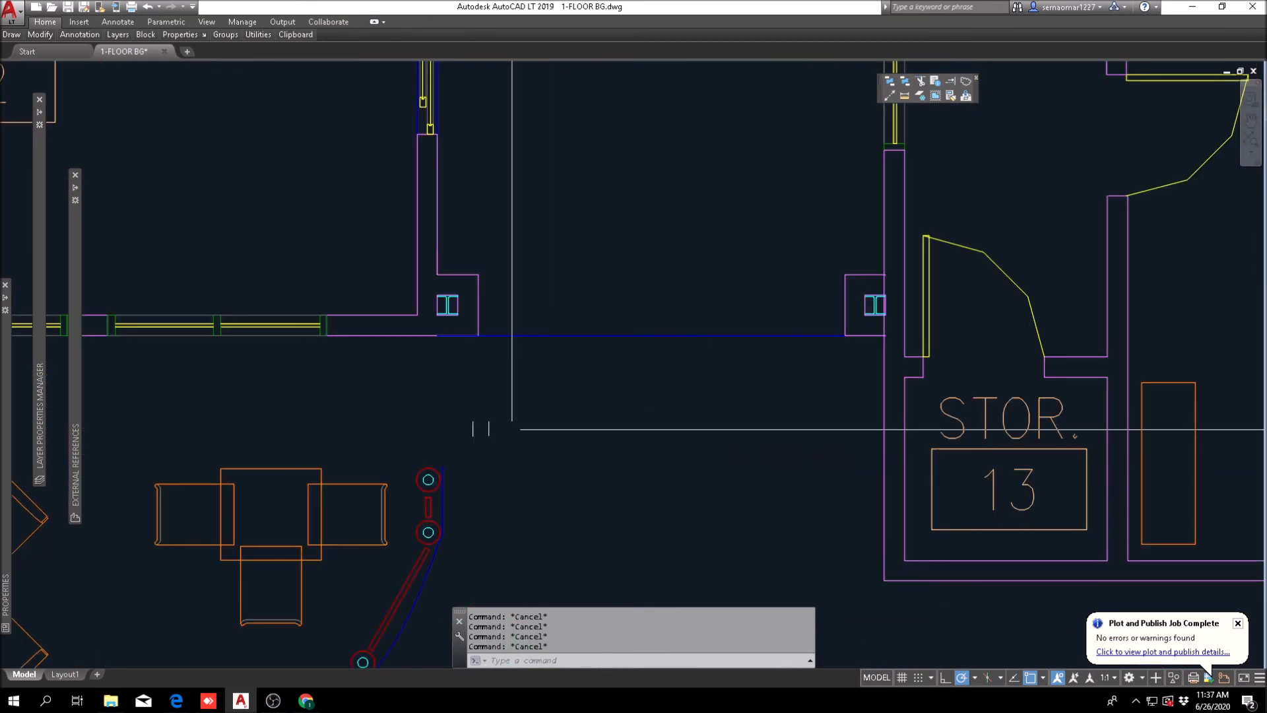
pyautogui.scroll(-8, 442, 431)
pyautogui.scroll(2, 613, 443)
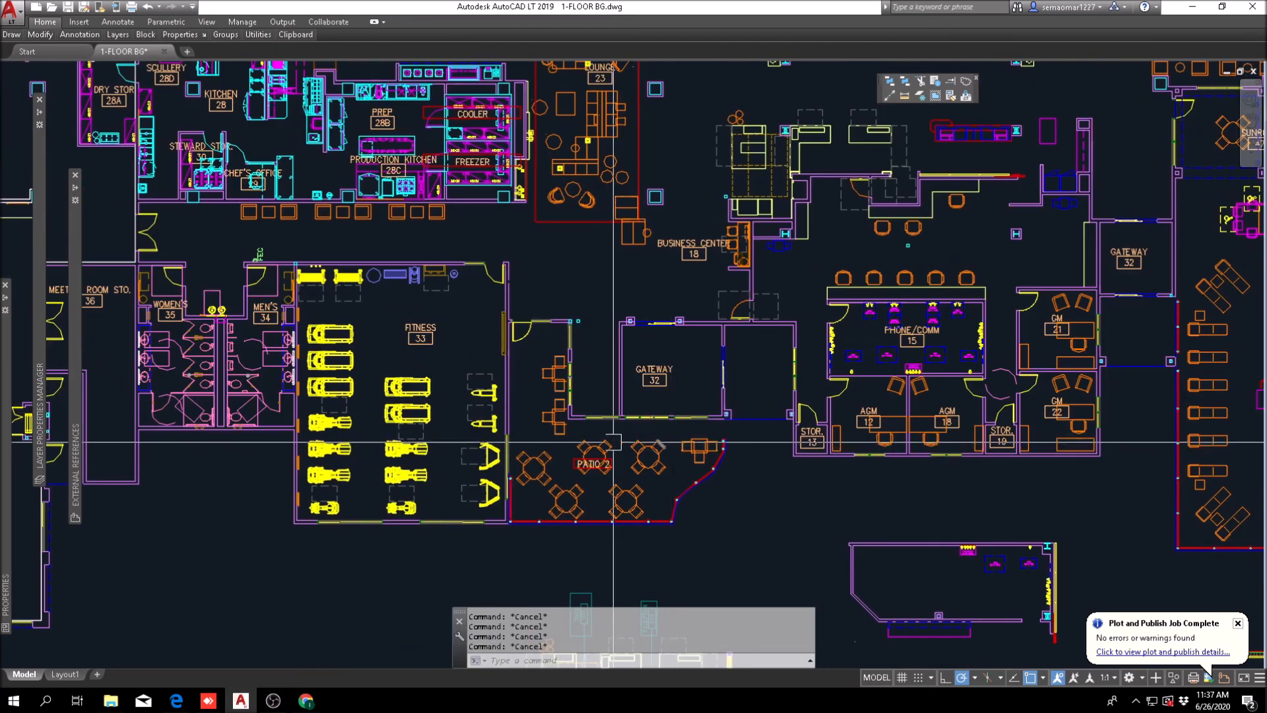
pyautogui.scroll(2, 650, 371)
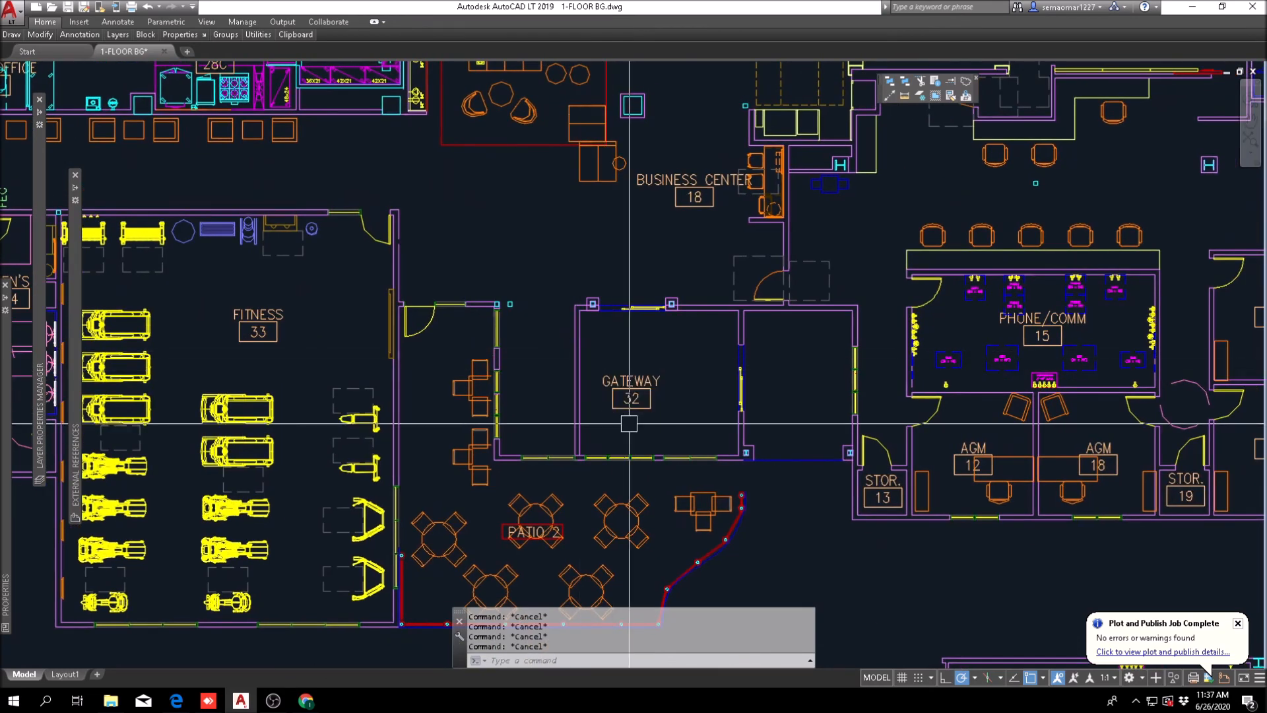
pyautogui.scroll(3, 555, 414)
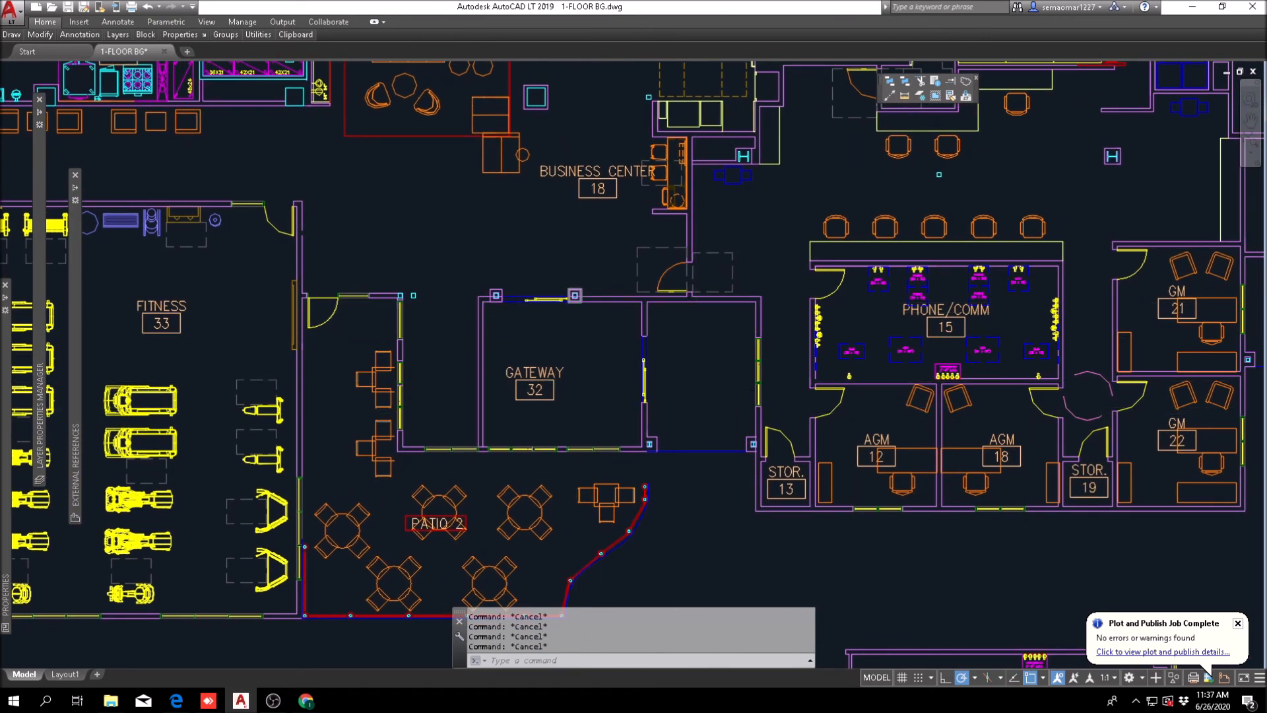
pyautogui.moveTo(784, 386); pyautogui.dragTo(722, 372, button='middle')
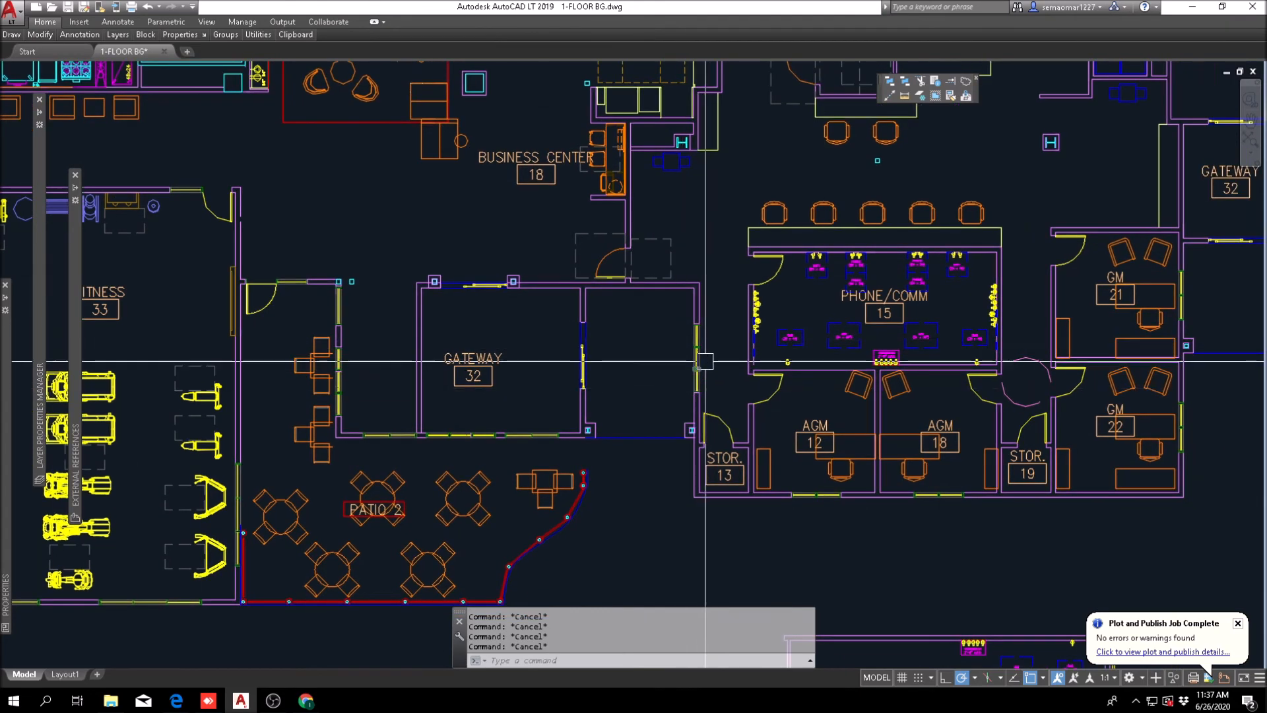
pyautogui.moveTo(586, 382); pyautogui.dragTo(663, 360, button='middle')
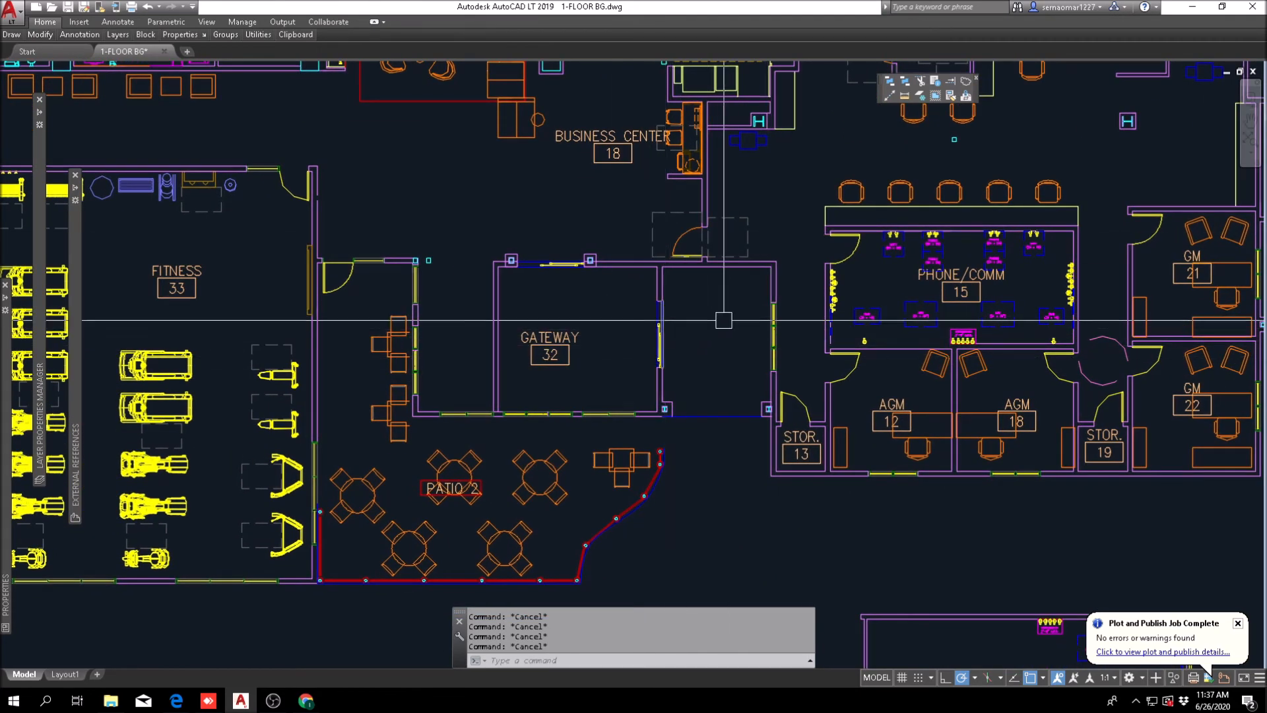
pyautogui.moveTo(710, 336); pyautogui.dragTo(577, 333, button='middle')
pyautogui.moveTo(222, 369); pyautogui.dragTo(360, 369, button='middle')
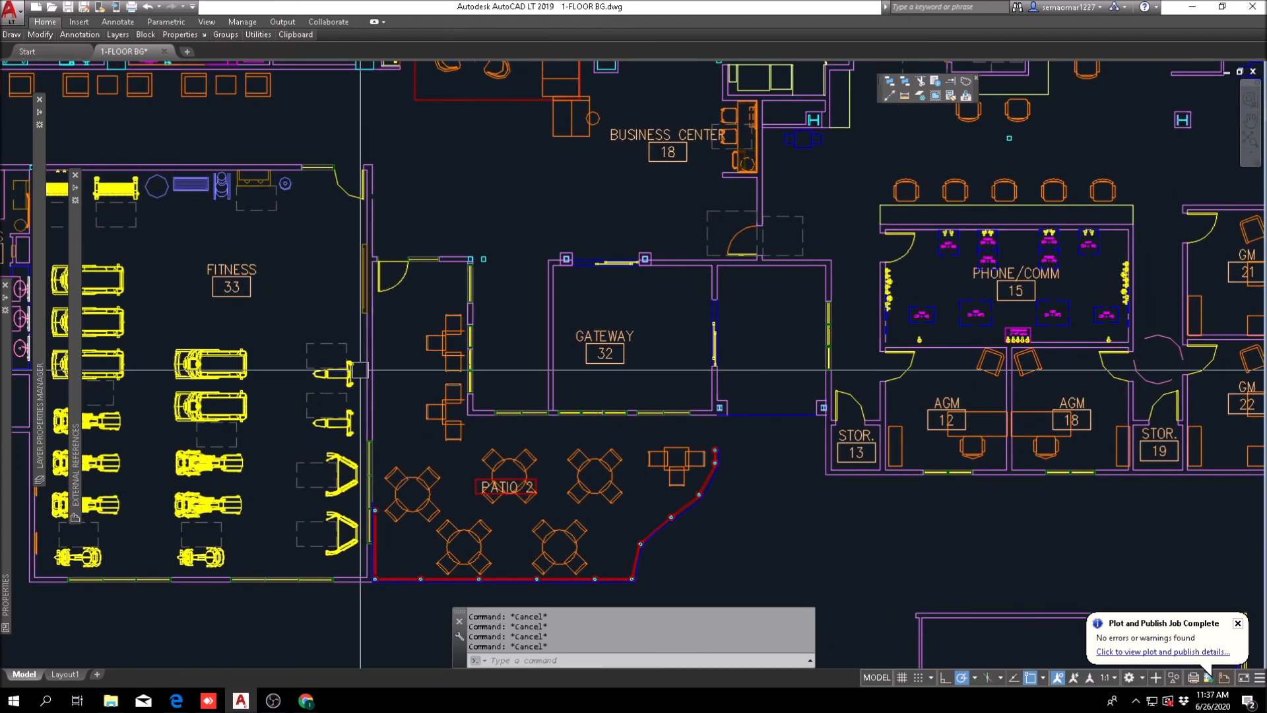
# Step: Erase the windows and their framing from the east wall of the vestibule between Gateway 32 and Storage 13
pyautogui.scroll(4, 919, 365)
pyautogui.moveTo(919, 364); pyautogui.dragTo(748, 460, button='middle')
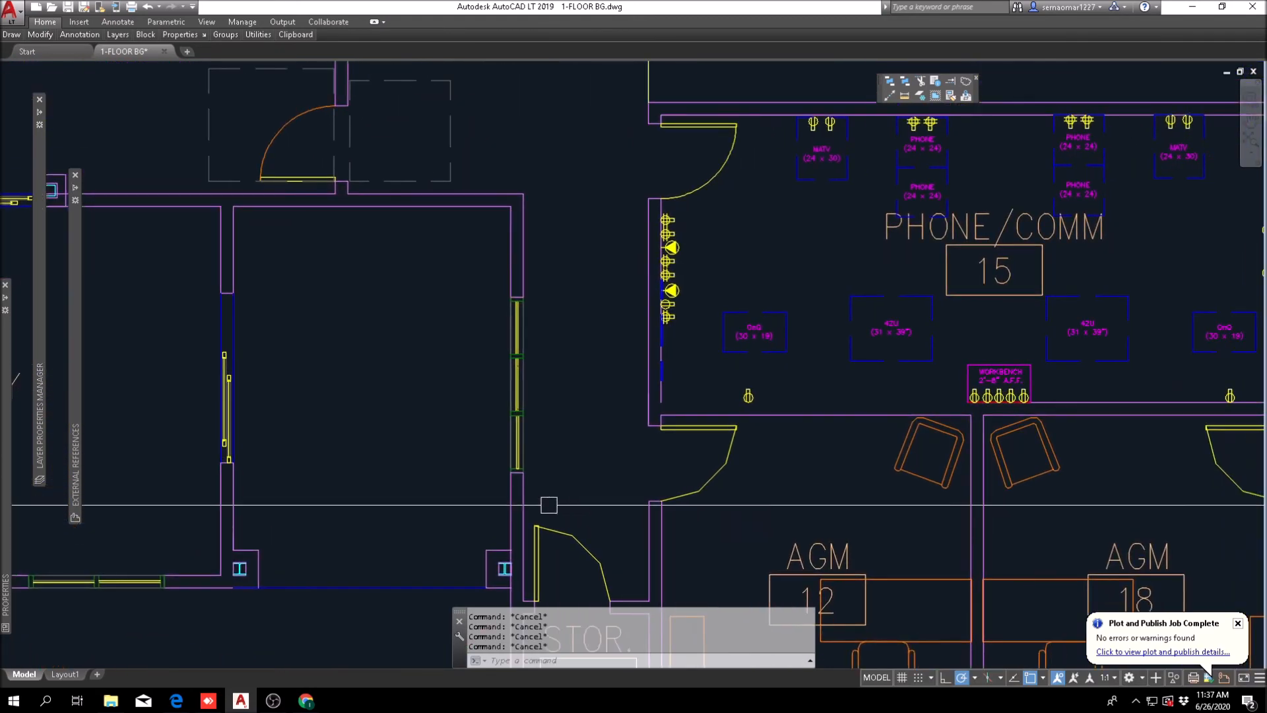
pyautogui.write('e')
pyautogui.press('Return')
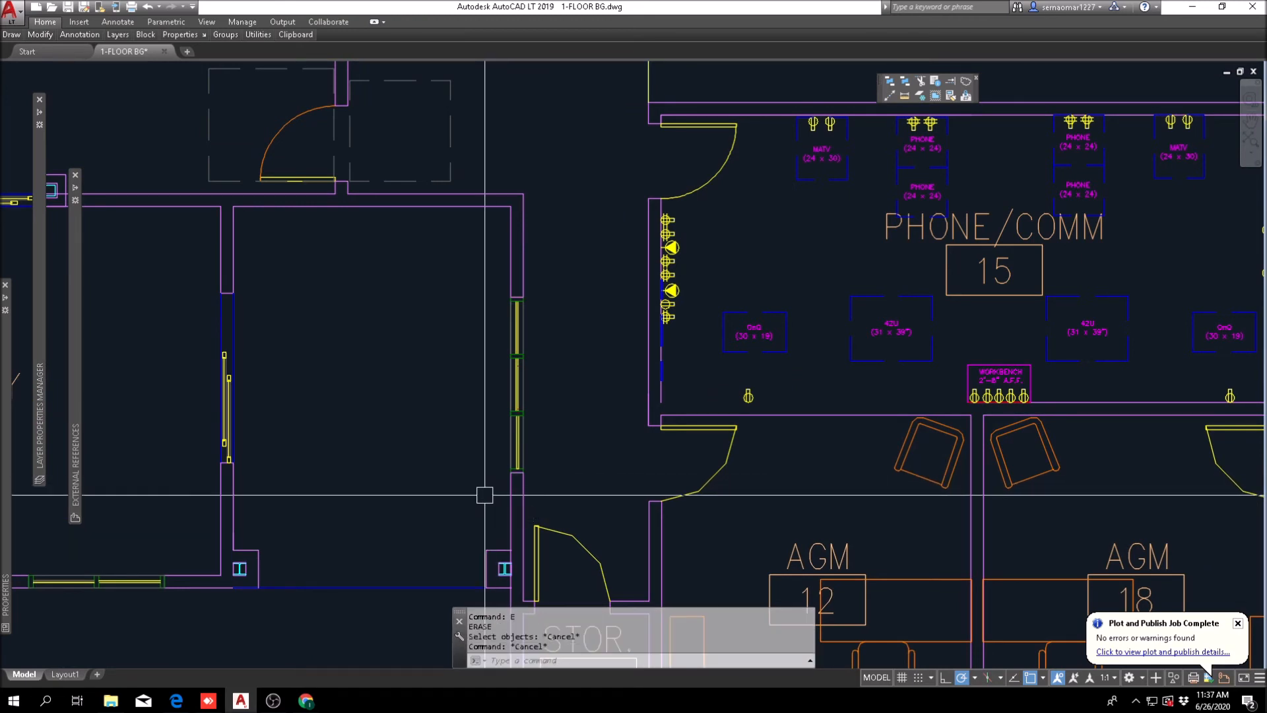
pyautogui.click(482, 500)
pyautogui.click(560, 267)
pyautogui.press('Escape')
pyautogui.scroll(-2, 388, 401)
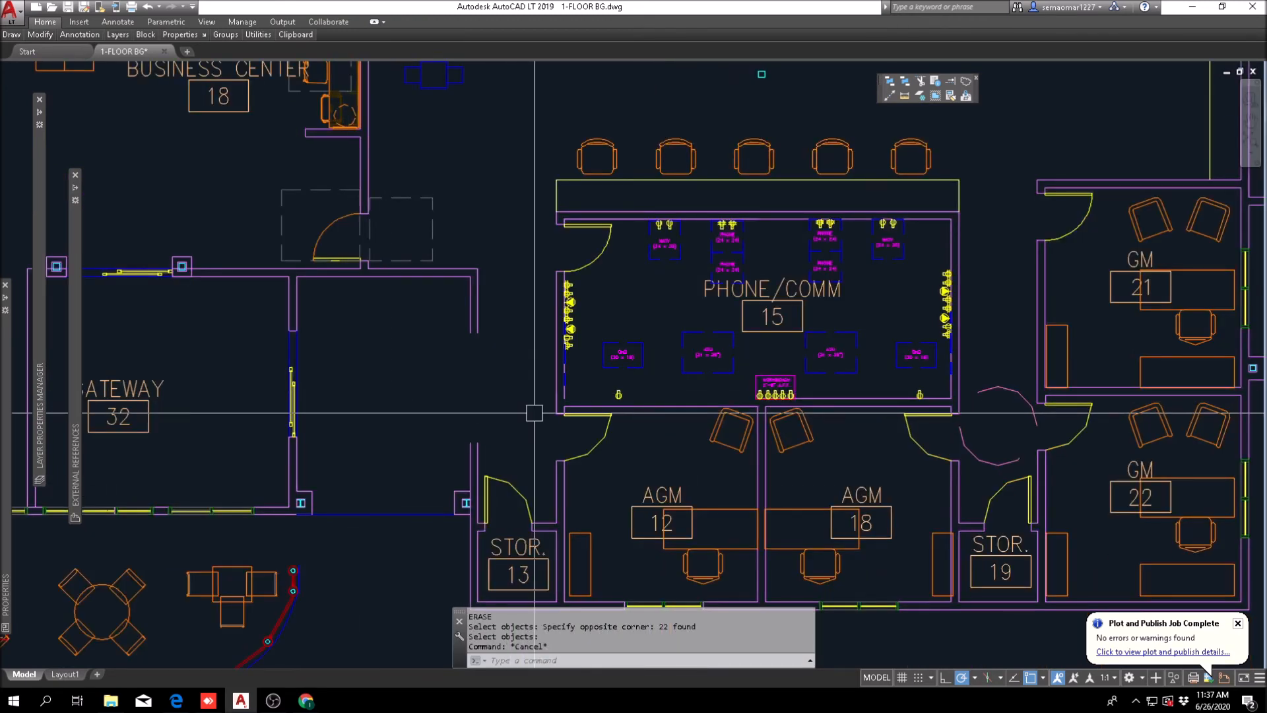
# Step: Erase the leftover wall stub north of the window opening in the vestibule's east wall
pyautogui.scroll(2, 479, 444)
pyautogui.press('Escape')
pyautogui.press('Escape')
pyautogui.write('e')
pyautogui.press('Return')
pyautogui.click(500, 230)
pyautogui.click(416, 271)
pyautogui.press('Return')
# Step: Fillet the vestibule's remaining east wall lines with its inner and outer north wall lines to close the corner
pyautogui.press('Escape')
pyautogui.write('f')
pyautogui.press('Return')
pyautogui.click(464, 465)
pyautogui.click(432, 175)
pyautogui.press('Return')
pyautogui.click(449, 162)
pyautogui.press('Escape')
pyautogui.press('Escape')
pyautogui.scroll(-6, 566, 264)
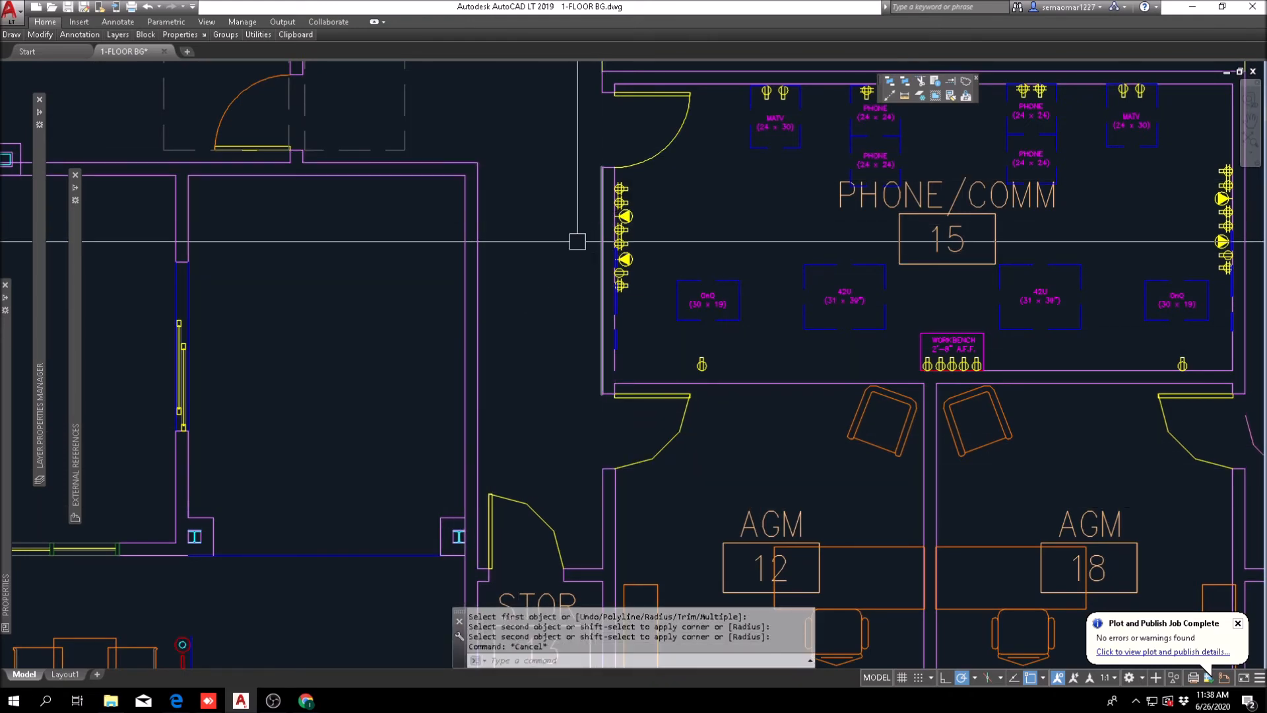
pyautogui.scroll(6, 507, 304)
pyautogui.scroll(-4, 782, 311)
pyautogui.moveTo(649, 433); pyautogui.dragTo(745, 430, button='middle')
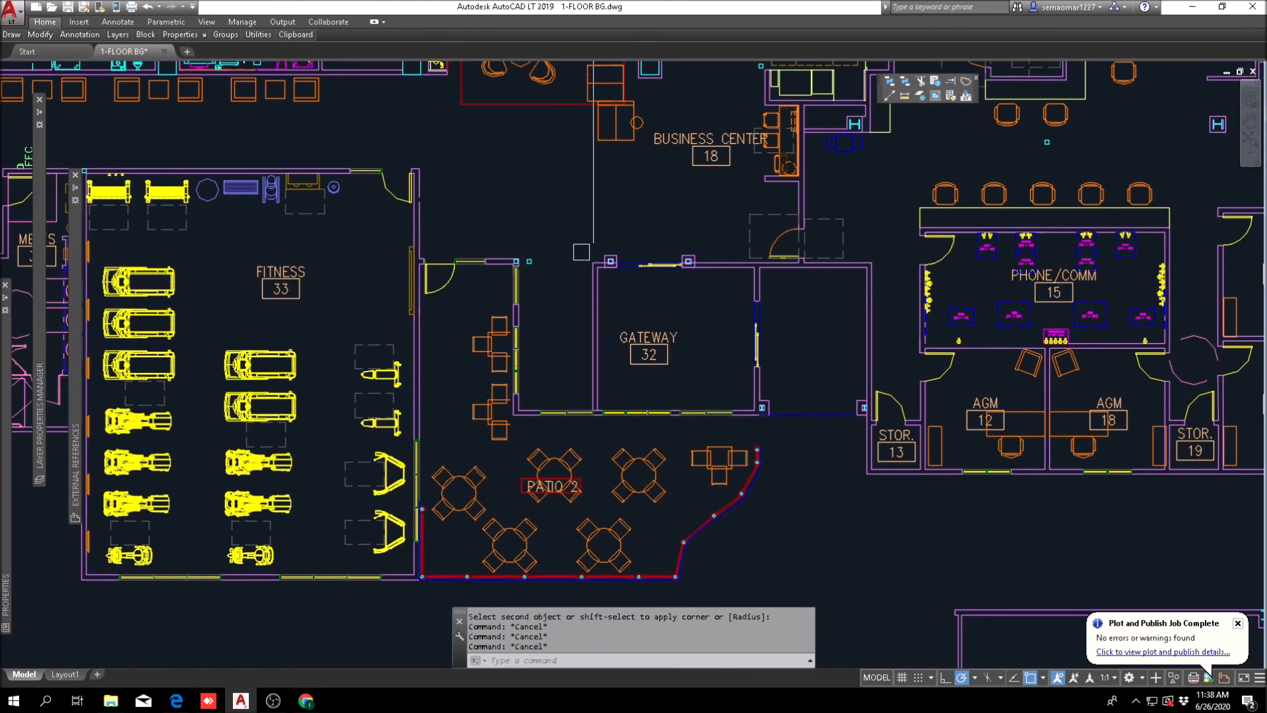
pyautogui.scroll(-3, 581, 251)
pyautogui.scroll(5, 581, 321)
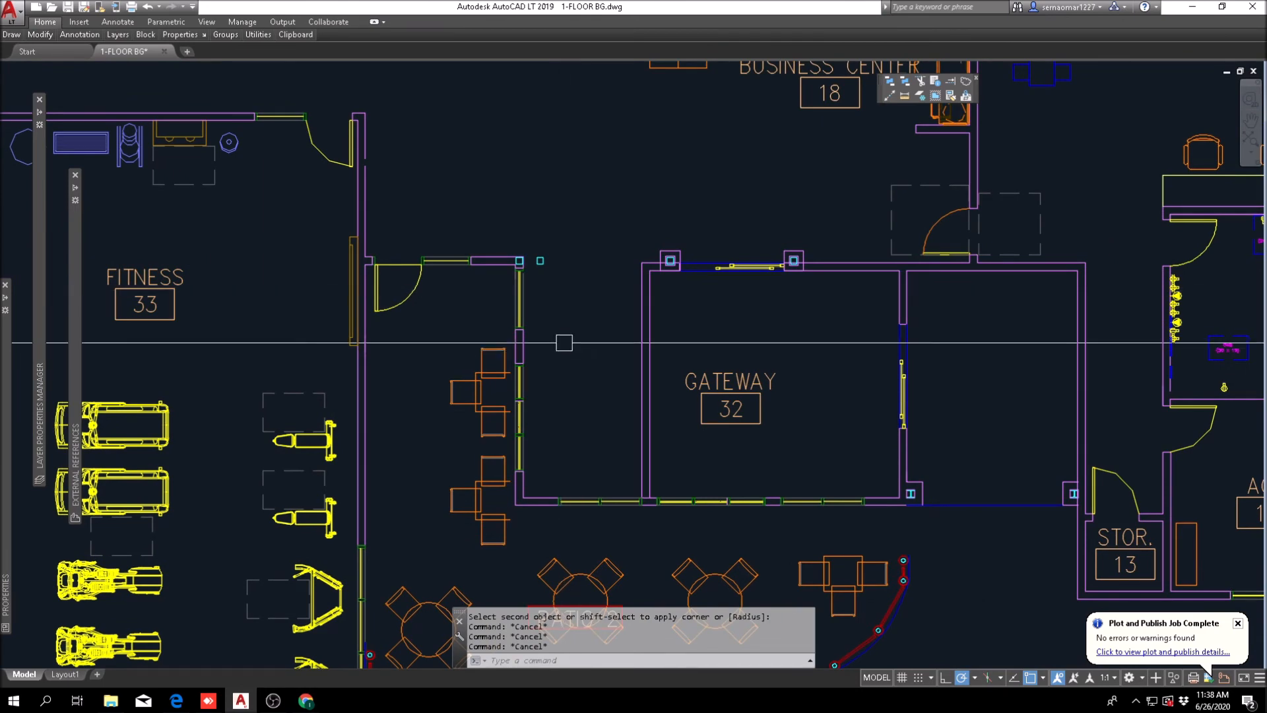
pyautogui.scroll(2, 521, 304)
pyautogui.moveTo(602, 485); pyautogui.dragTo(563, 324, button='middle')
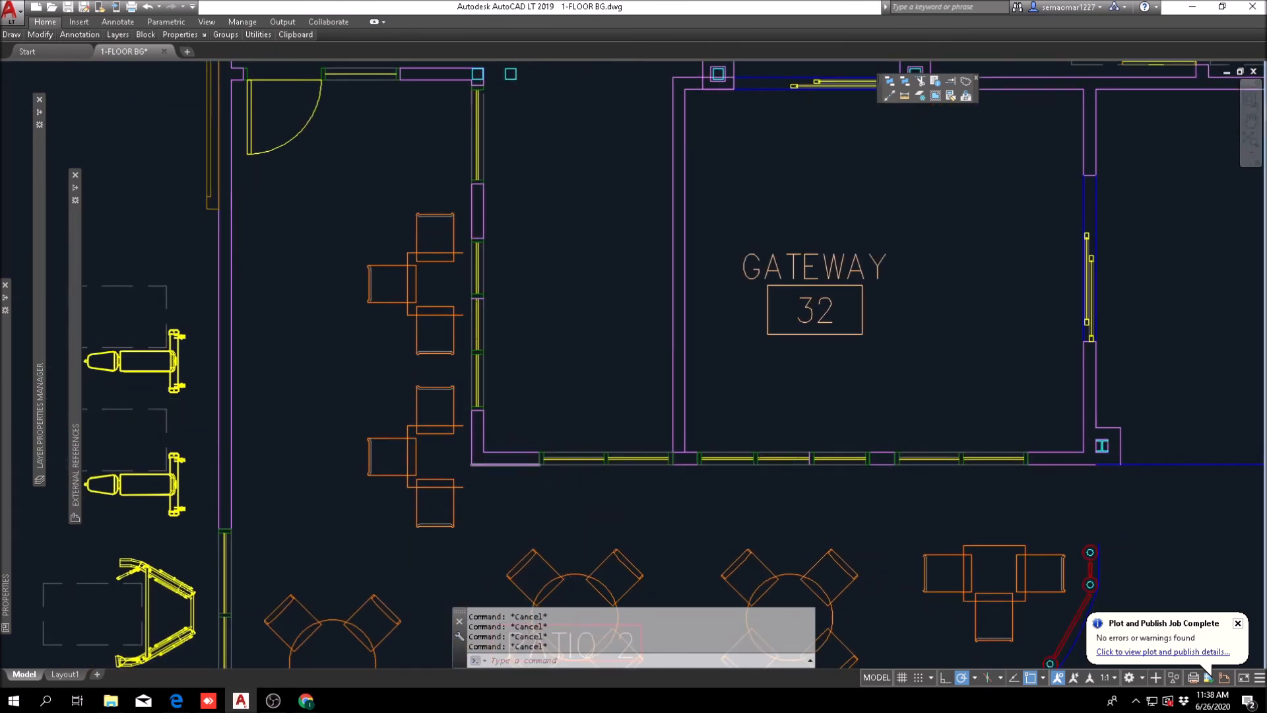
pyautogui.write('m')
pyautogui.press('Return')
pyautogui.scroll(4, 455, 422)
pyautogui.scroll(-5, 466, 408)
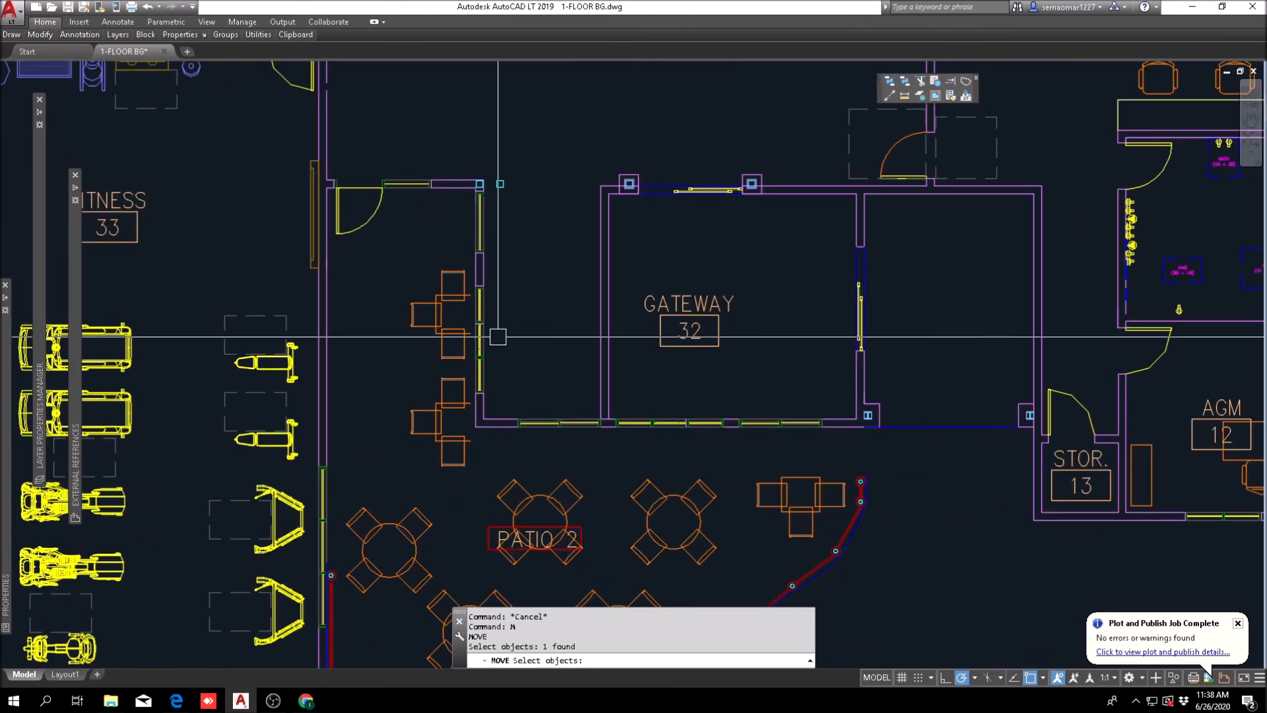
pyautogui.press('Escape')
pyautogui.press('Escape')
# Step: Move the windowed wall segment along the patio's east edge horizontally east, against the west face of Gateway 32's west wall
pyautogui.write('m')
pyautogui.press('Return')
pyautogui.scroll(7, 467, 376)
pyautogui.scroll(-5, 475, 493)
pyautogui.click(511, 419)
pyautogui.click(537, 218)
pyautogui.scroll(6, 506, 288)
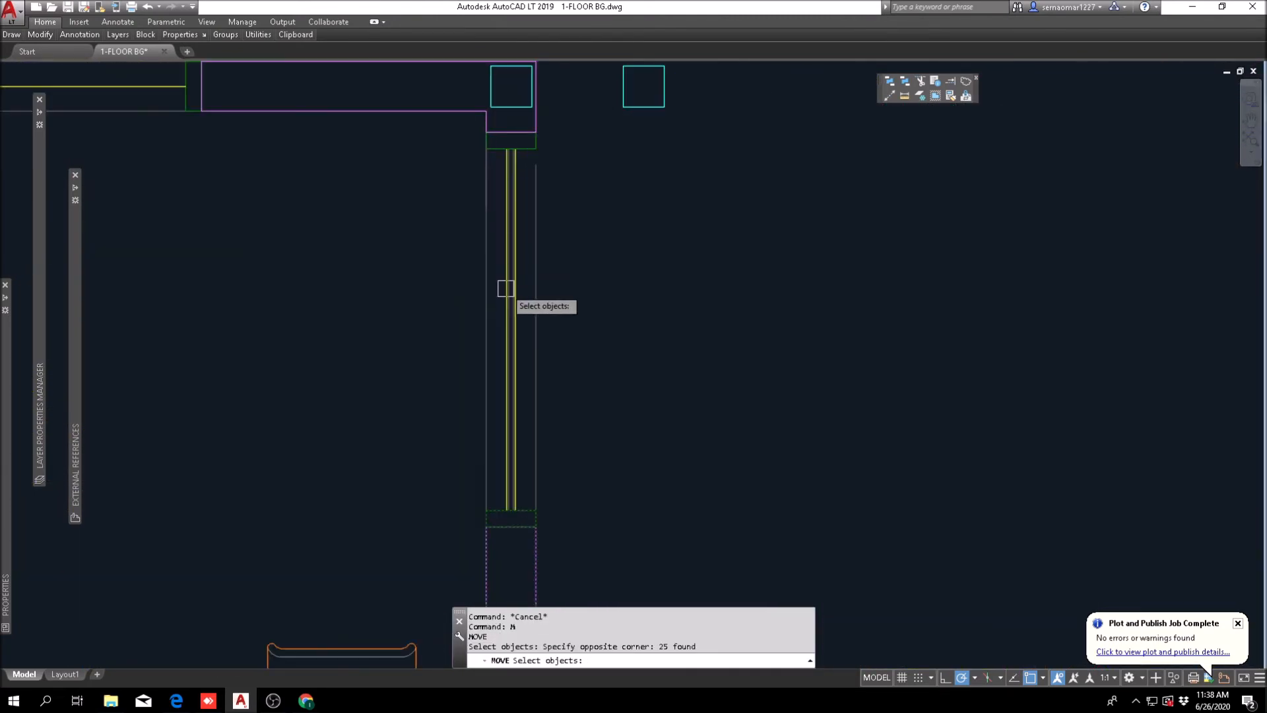
pyautogui.click(467, 549)
pyautogui.click(552, 125)
pyautogui.scroll(-6, 506, 156)
pyautogui.scroll(8, 501, 487)
pyautogui.press('Return')
pyautogui.click(560, 370)
pyautogui.scroll(-6, 559, 375)
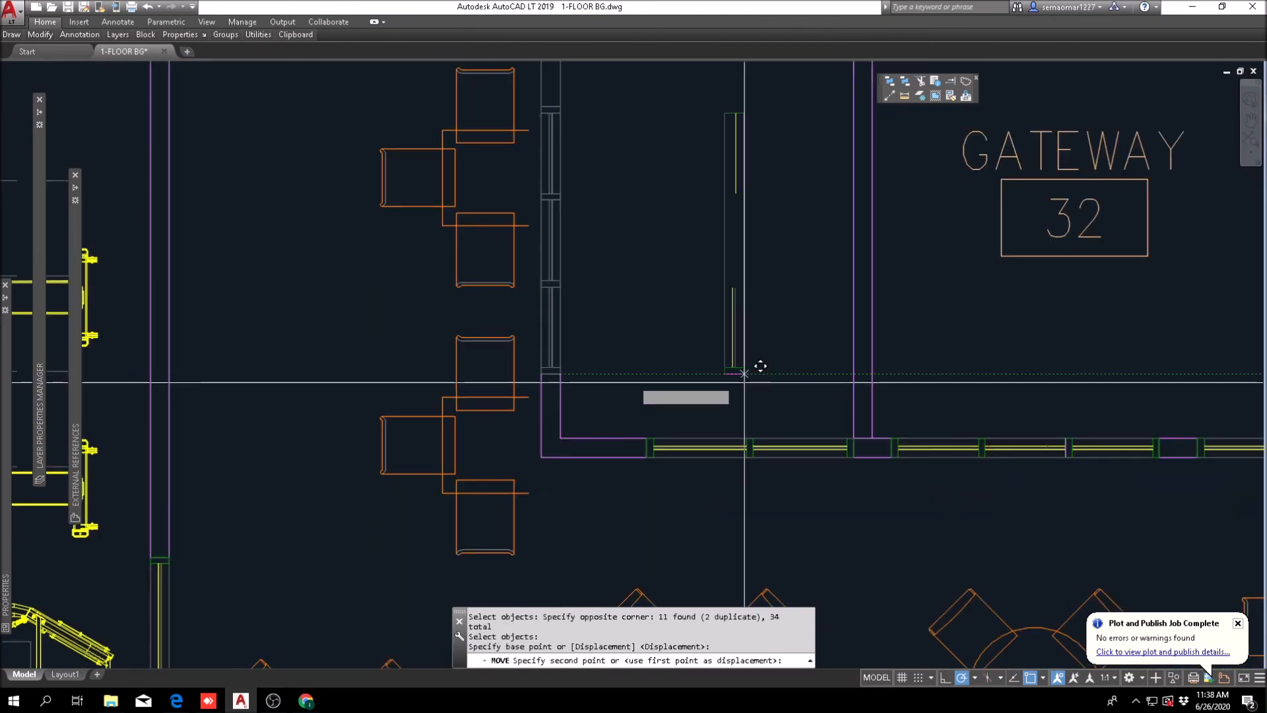
pyautogui.click(854, 373)
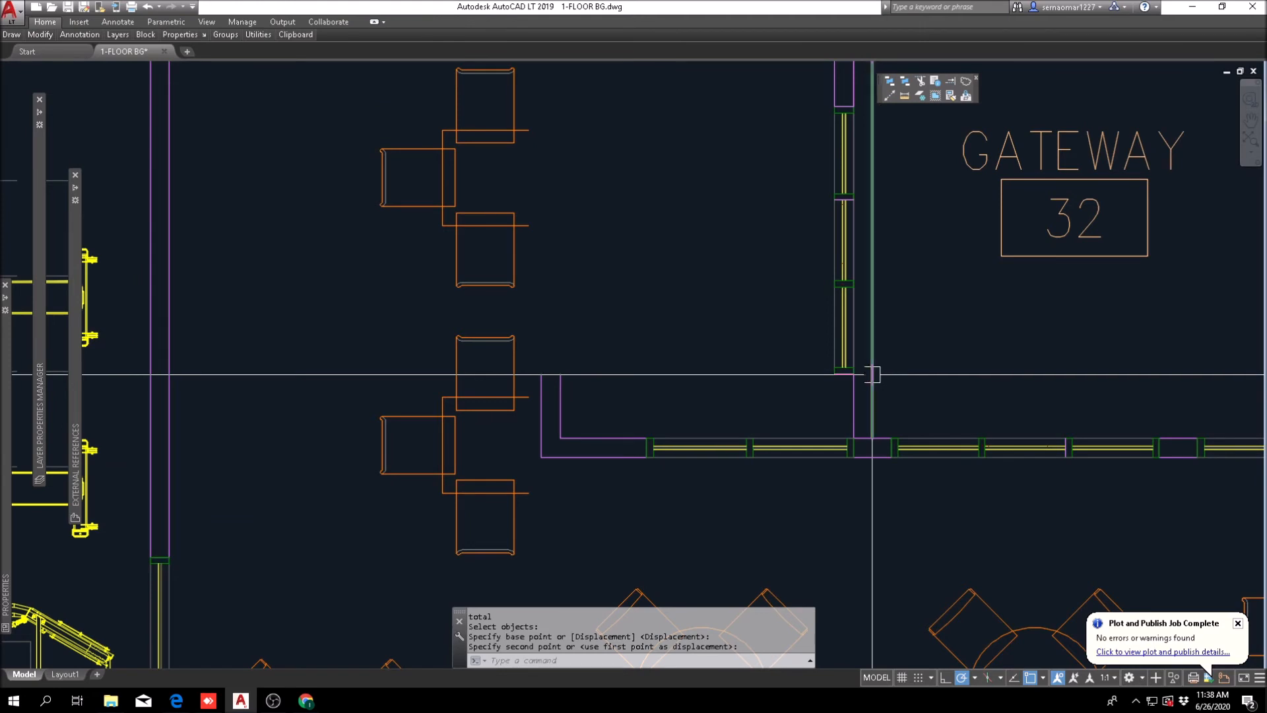
pyautogui.press('Return')
pyautogui.scroll(5, 851, 369)
pyautogui.write('p')
pyautogui.press('Return')
pyautogui.press('Return')
pyautogui.click(780, 344)
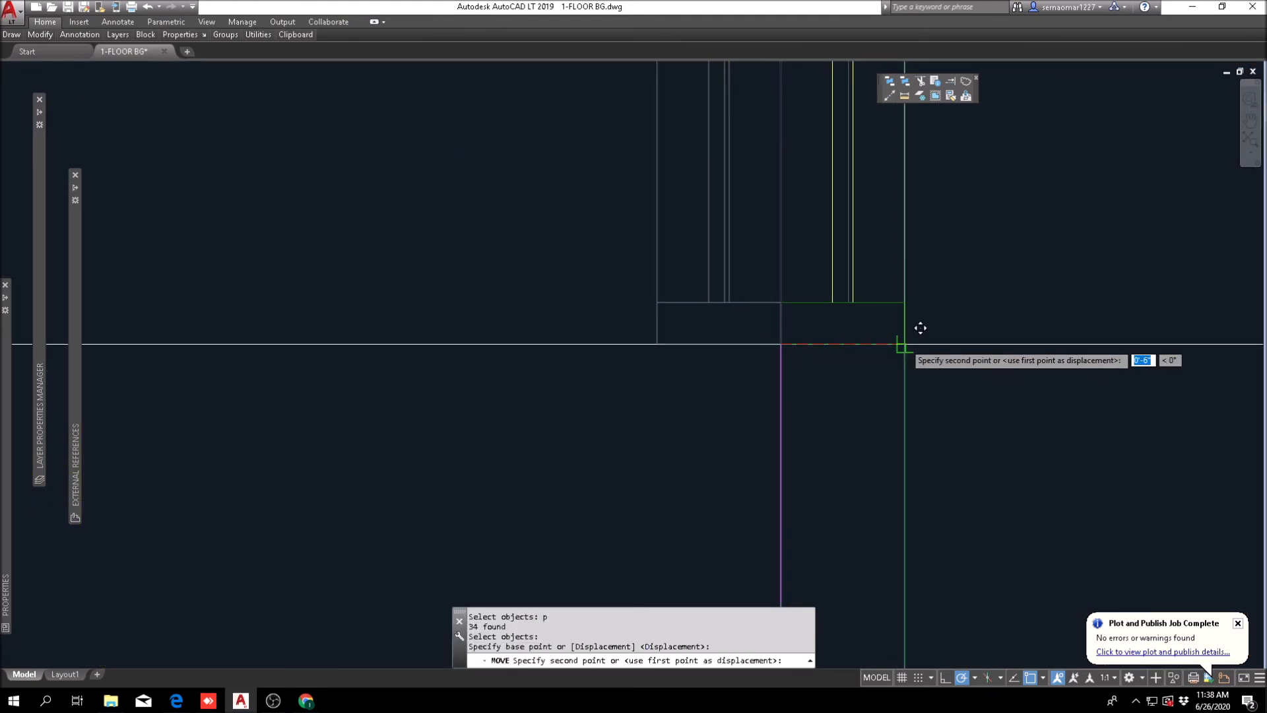
pyautogui.press('Escape')
pyautogui.scroll(-6, 905, 344)
pyautogui.moveTo(824, 320); pyautogui.dragTo(731, 360, button='middle')
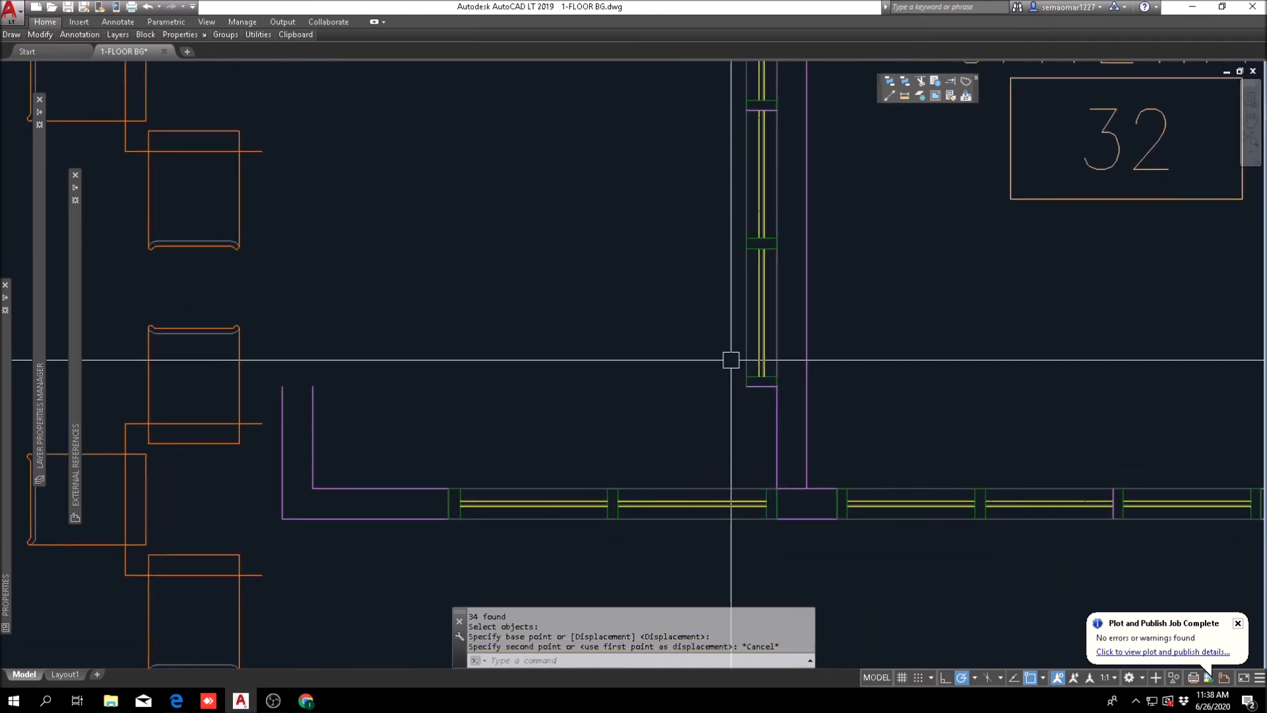
# Step: Move the same windowed segment east by the wall thickness so it sits within Gateway 32's west wall
pyautogui.write('m')
pyautogui.press('Return')
pyautogui.scroll(8, 789, 396)
pyautogui.write('p')
pyautogui.press('Return')
pyautogui.press('Return')
pyautogui.click(706, 373)
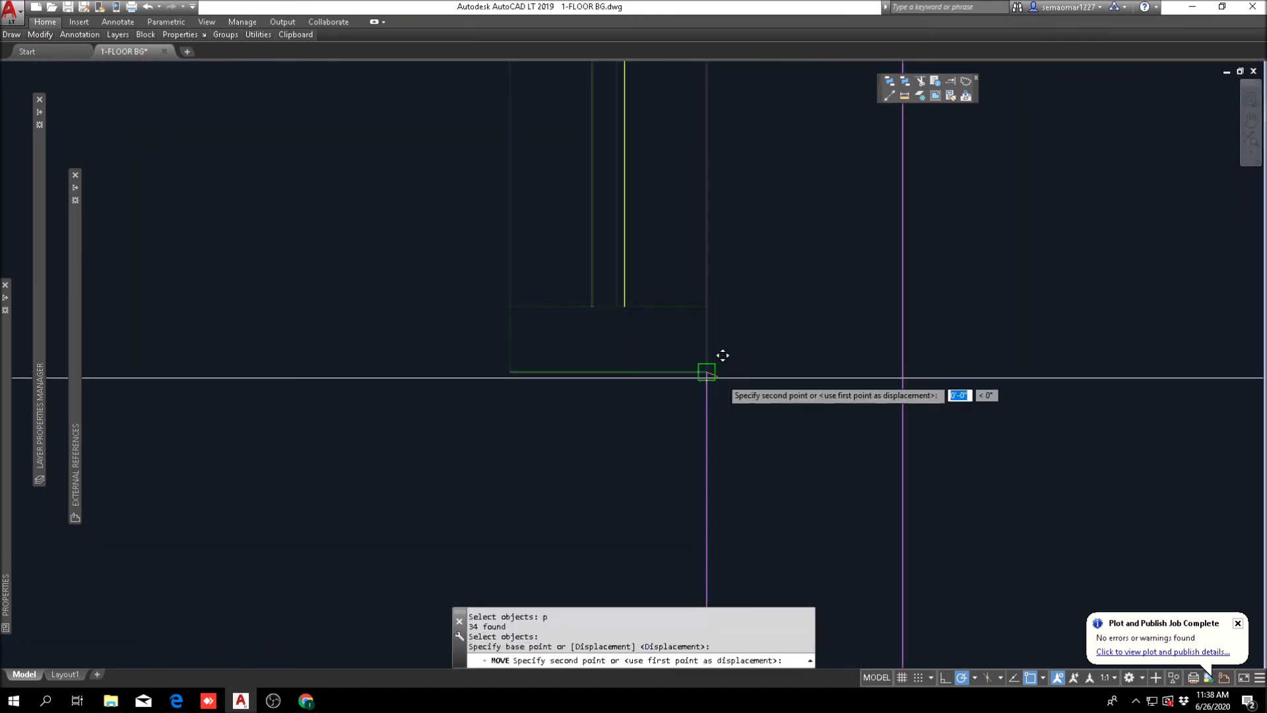
pyautogui.press('Escape')
pyautogui.scroll(-5, 633, 402)
# Step: Center the windowed segment along Gateway 32's west wall, moving it from its own midpoint to the wall's midpoint between two points
pyautogui.scroll(-5, 700, 352)
pyautogui.scroll(6, 702, 419)
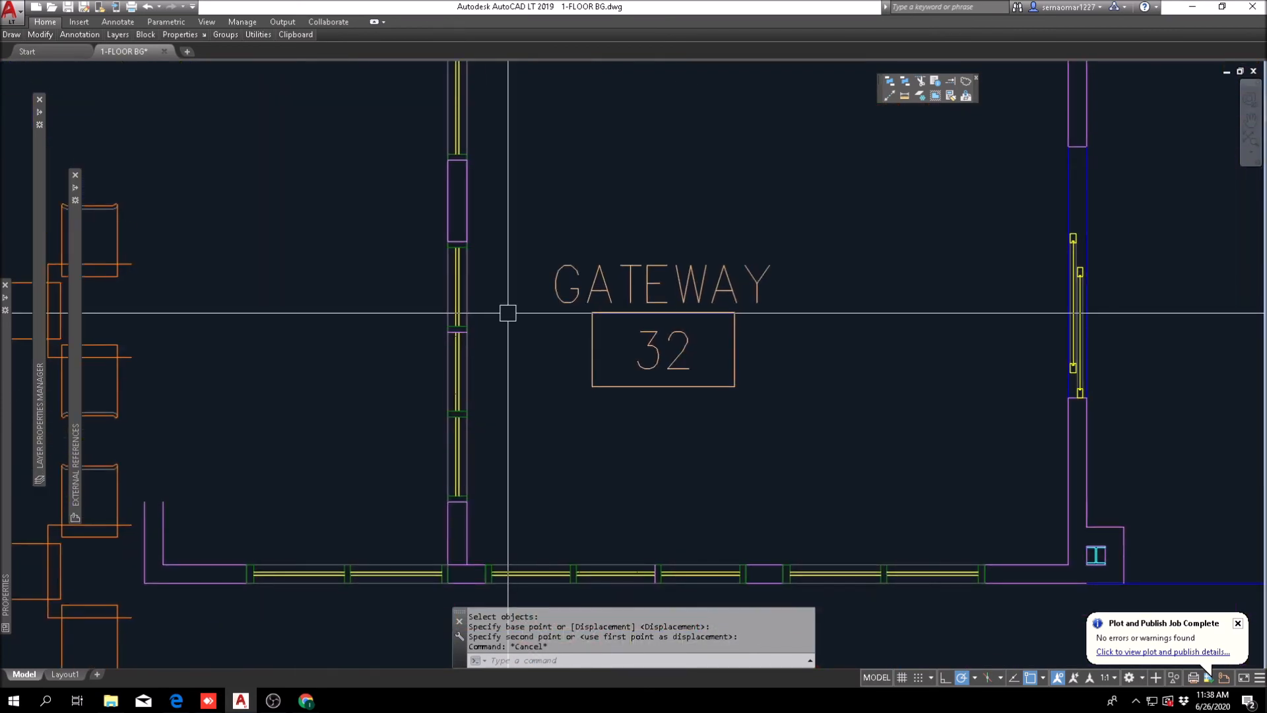
pyautogui.write('m')
pyautogui.press('Return')
pyautogui.write('p')
pyautogui.press('Return')
pyautogui.scroll(-4, 498, 397)
pyautogui.press('Return')
pyautogui.keyDown('shift'); pyautogui.rightClick(440, 263); pyautogui.keyUp('shift')
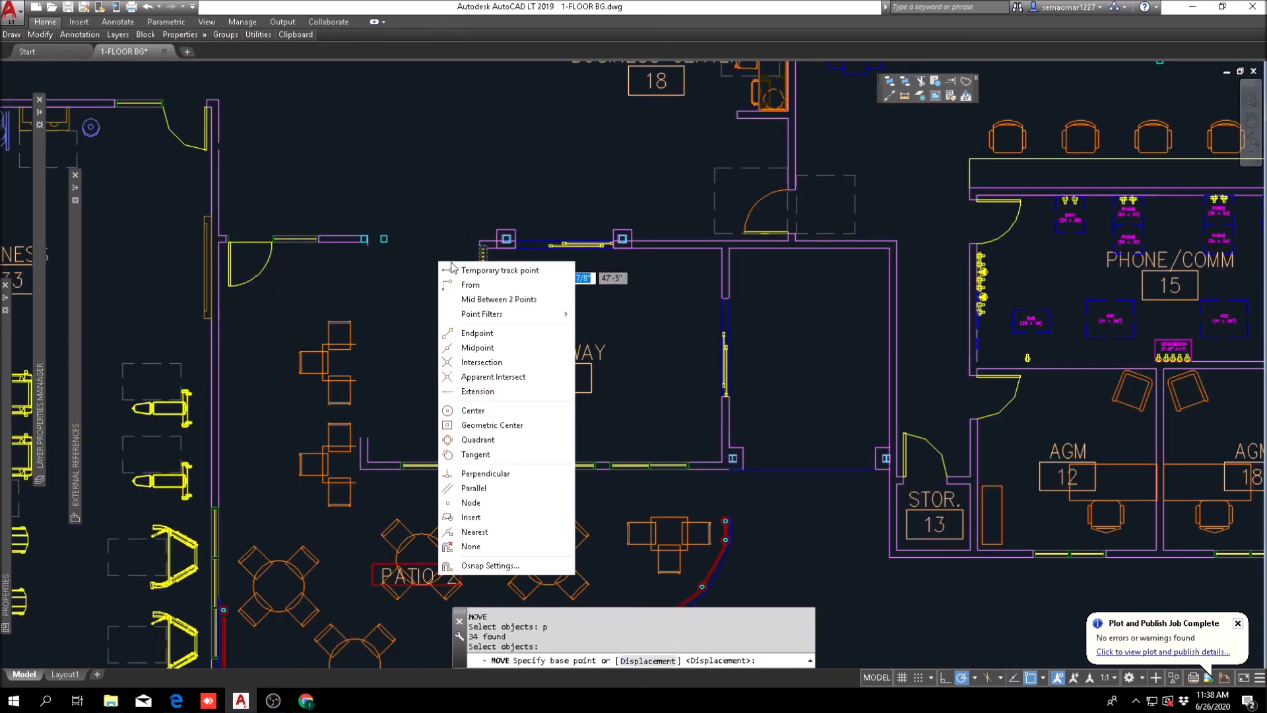
pyautogui.click(497, 301)
pyautogui.scroll(8, 481, 255)
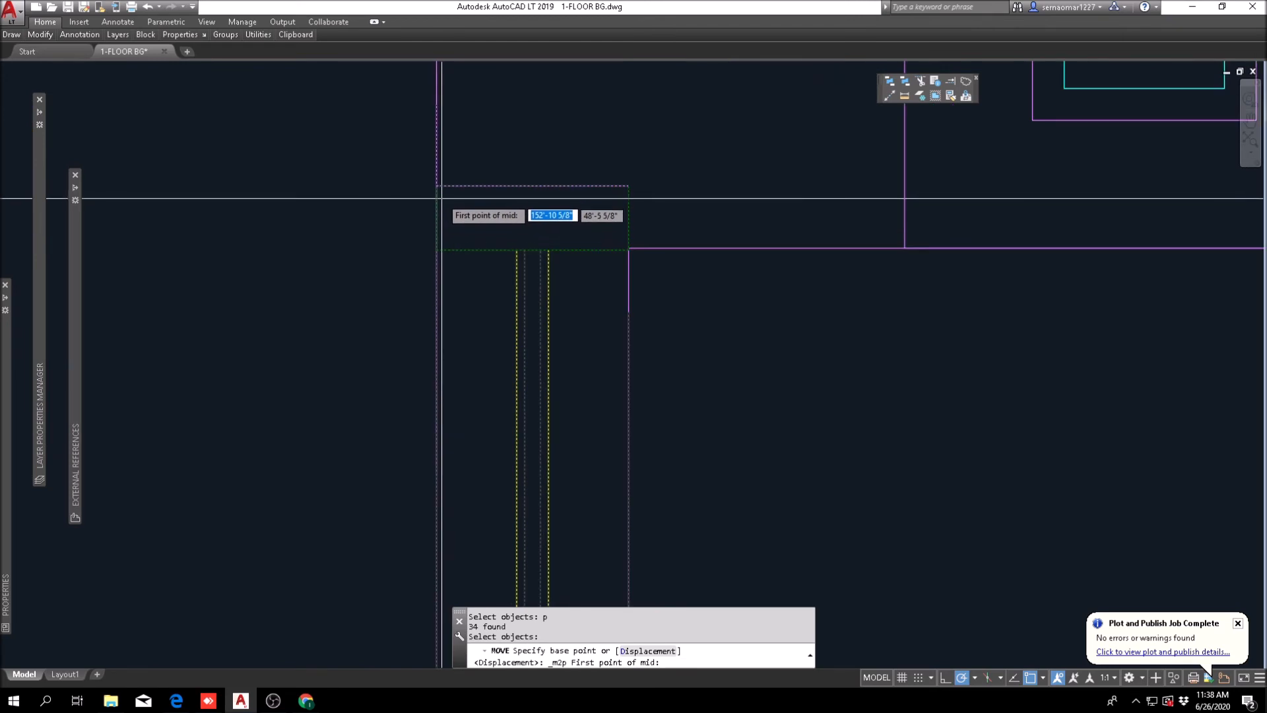
pyautogui.click(437, 186)
pyautogui.scroll(-6, 511, 211)
pyautogui.scroll(6, 508, 233)
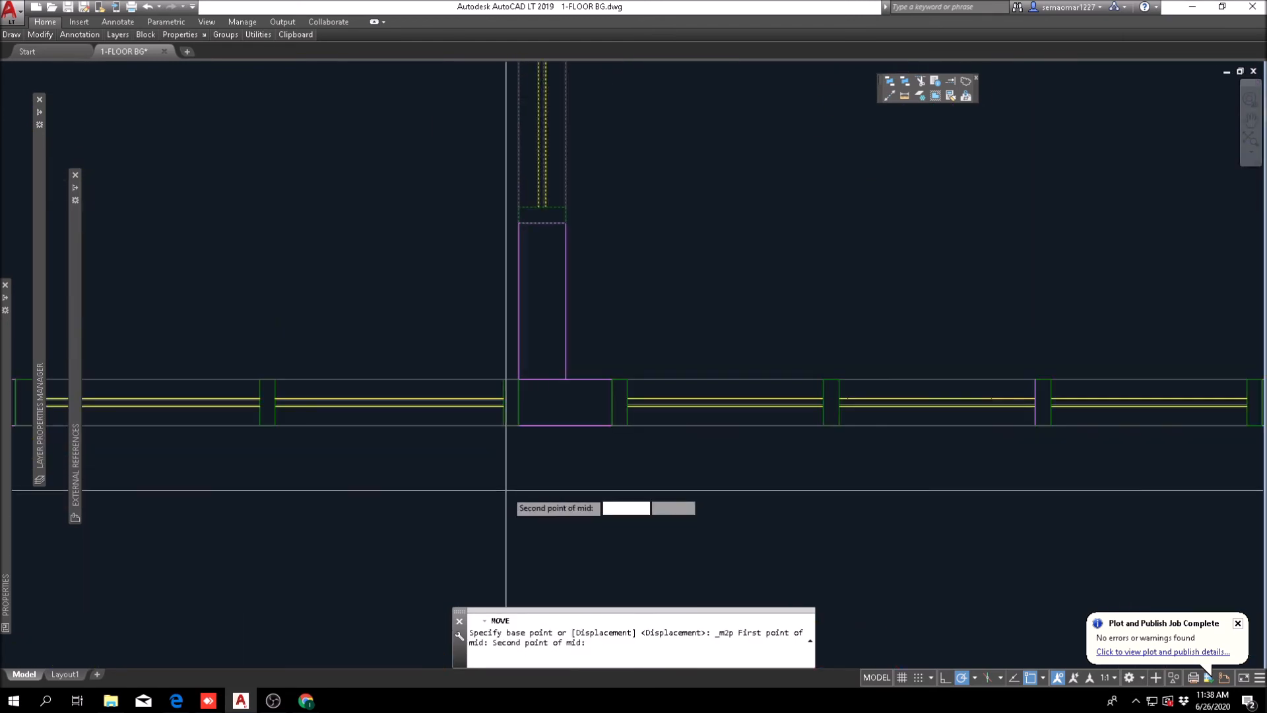
pyautogui.scroll(5, 508, 233)
pyautogui.click(531, 212)
pyautogui.scroll(-5, 724, 510)
pyautogui.keyDown('shift'); pyautogui.rightClick(514, 280); pyautogui.keyUp('shift')
pyautogui.click(584, 317)
pyautogui.scroll(4, 651, 541)
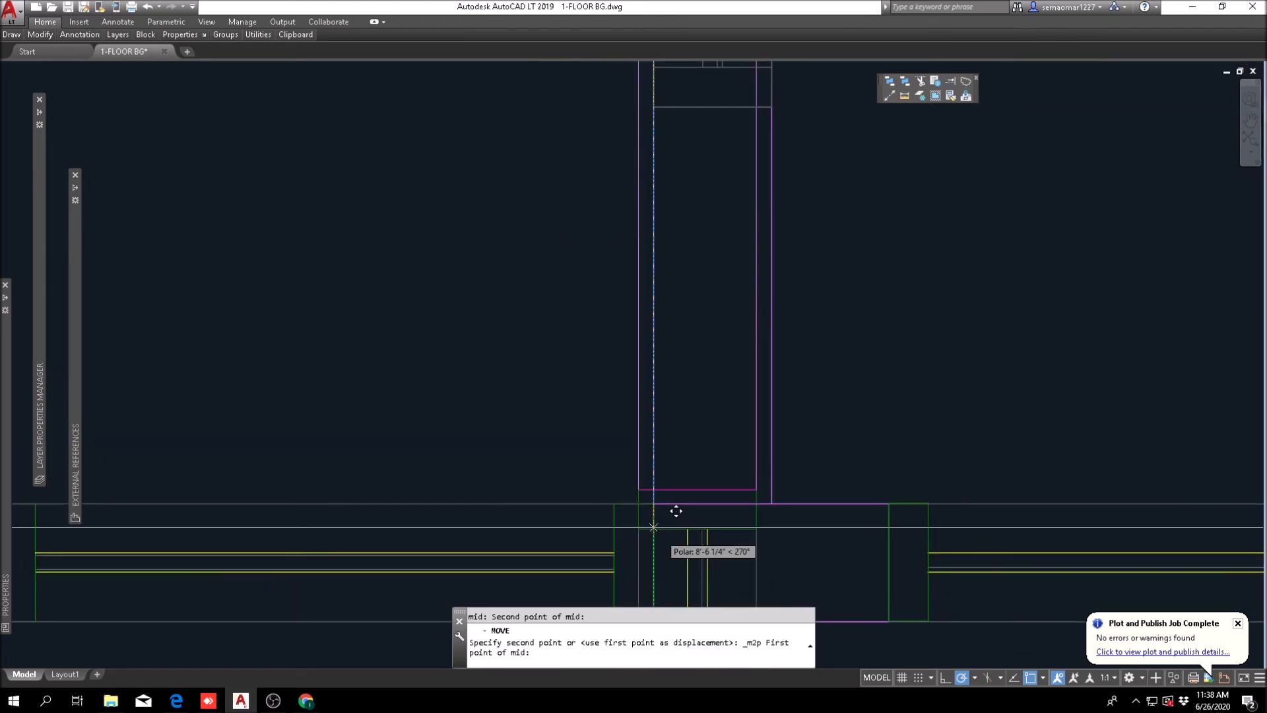
pyautogui.click(653, 513)
pyautogui.scroll(-6, 726, 505)
pyautogui.scroll(6, 726, 349)
pyautogui.scroll(3, 492, 366)
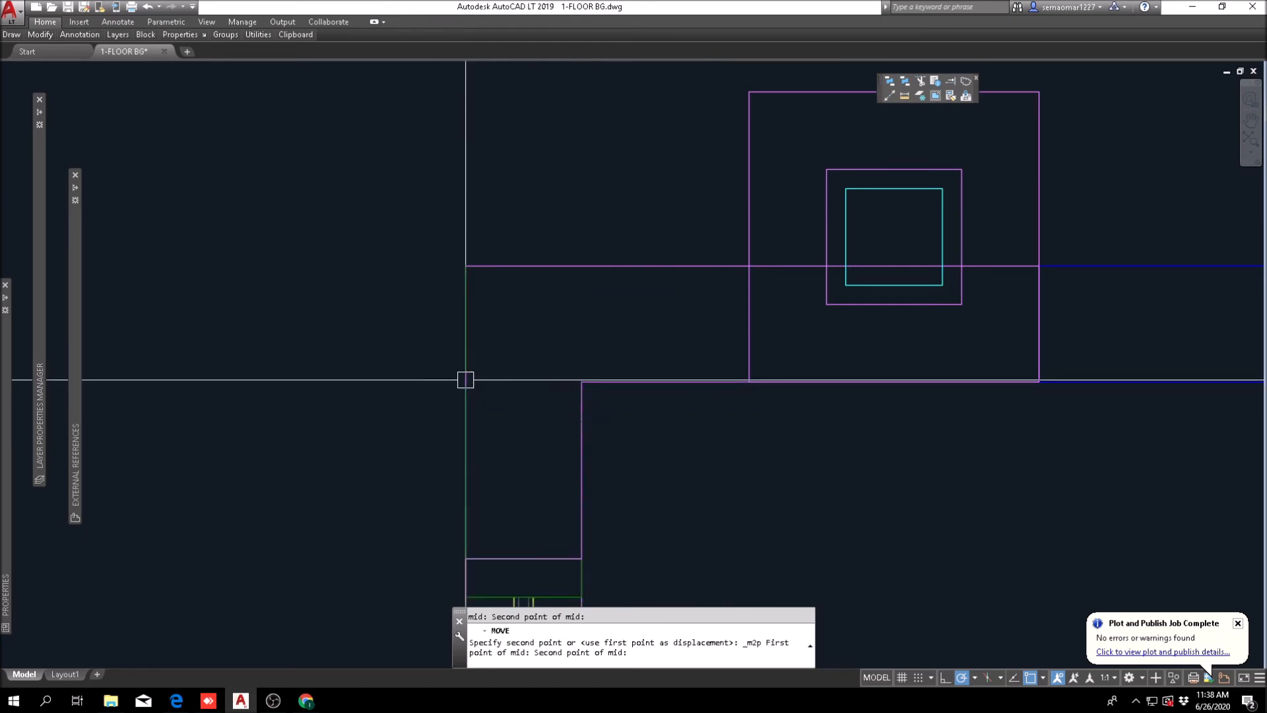
pyautogui.scroll(-5, 662, 308)
pyautogui.scroll(6, 662, 264)
pyautogui.press('Escape')
pyautogui.press('Escape')
pyautogui.press('Escape')
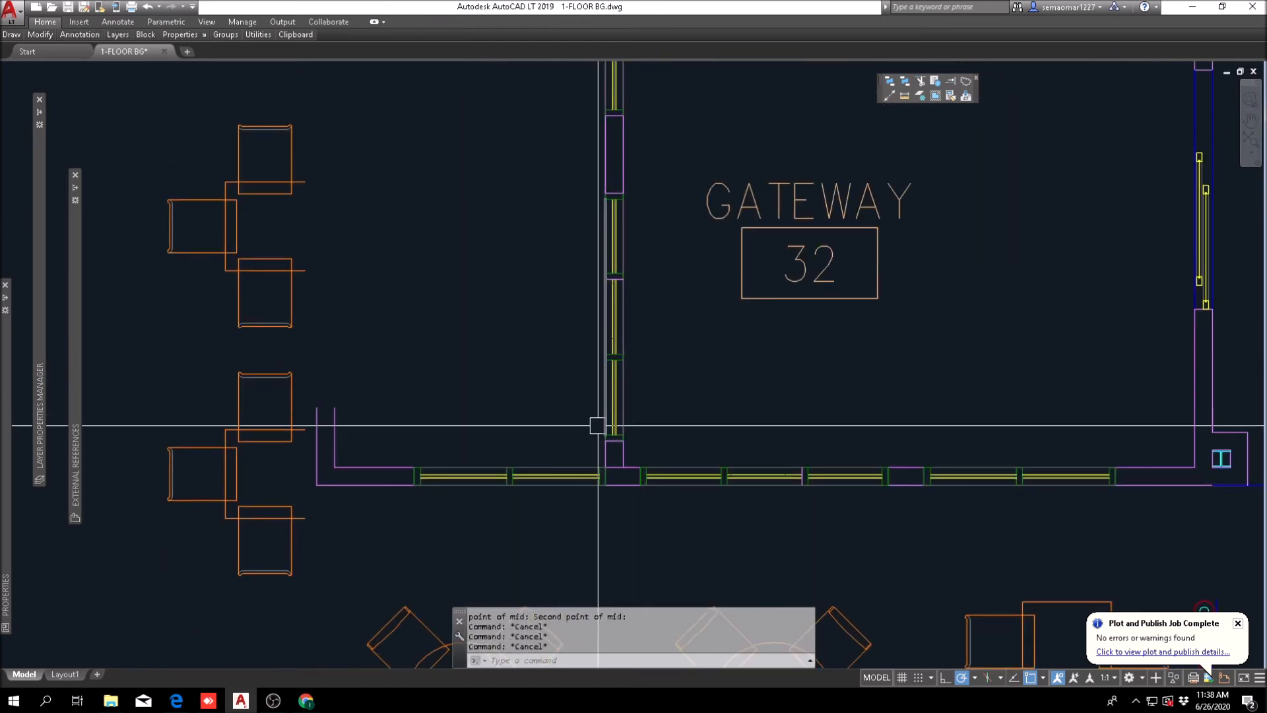
# Step: Fillet the lines of Gateway 32's west and south walls at their southwest corner
pyautogui.press('Escape')
pyautogui.scroll(5, 625, 473)
pyautogui.write('f')
pyautogui.press('Return')
pyautogui.click(633, 454)
pyautogui.click(619, 416)
pyautogui.press('Escape')
pyautogui.press('Return')
pyautogui.click(546, 418)
pyautogui.press('Escape')
pyautogui.press('Escape')
pyautogui.scroll(-5, 622, 518)
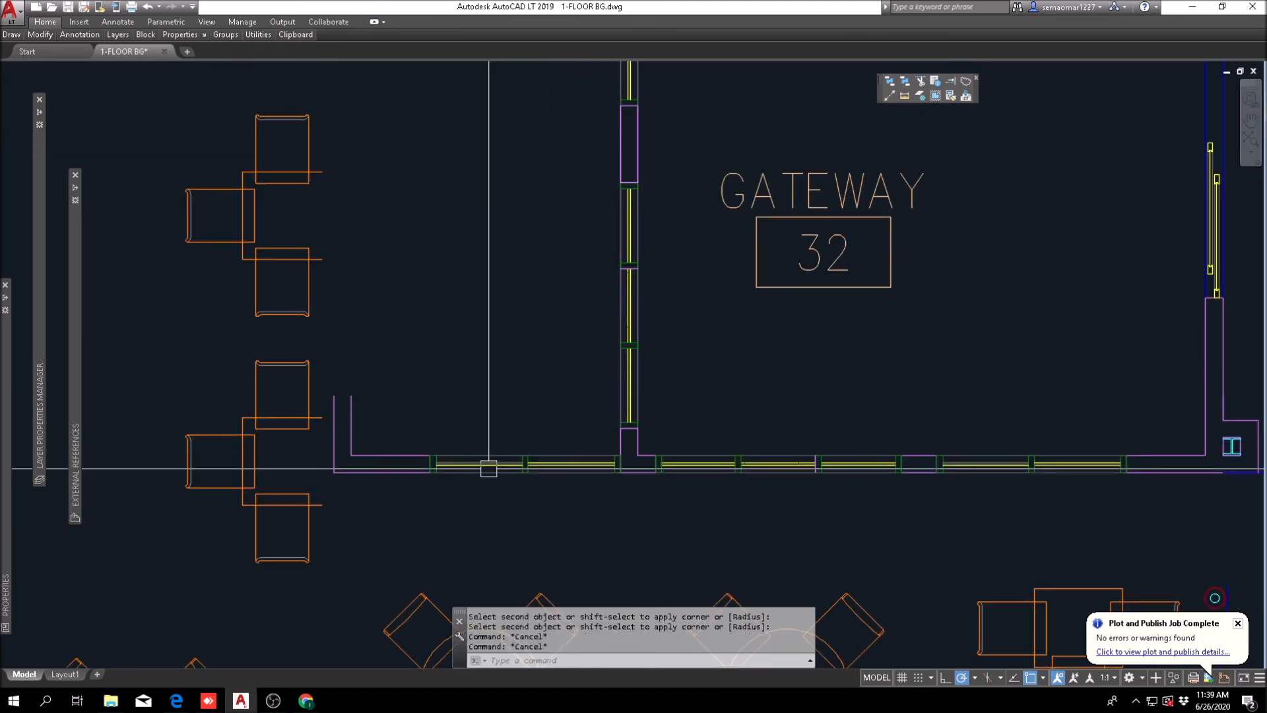
# Step: Erase the old south wall lines and windows west of Gateway 32's southwest corner
pyautogui.scroll(1, 592, 431)
pyautogui.write('e')
pyautogui.press('Return')
pyautogui.click(603, 412)
pyautogui.click(530, 482)
pyautogui.scroll(2, 712, 423)
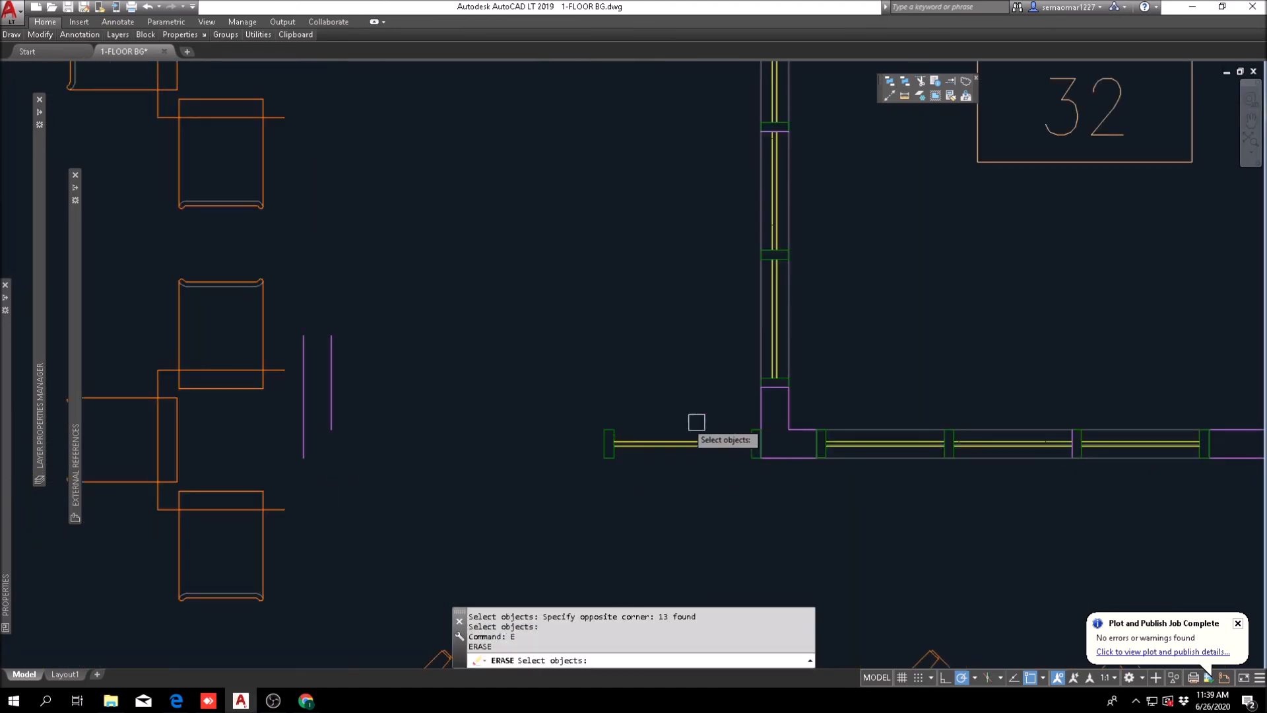
pyautogui.click(627, 445)
pyautogui.scroll(5, 731, 459)
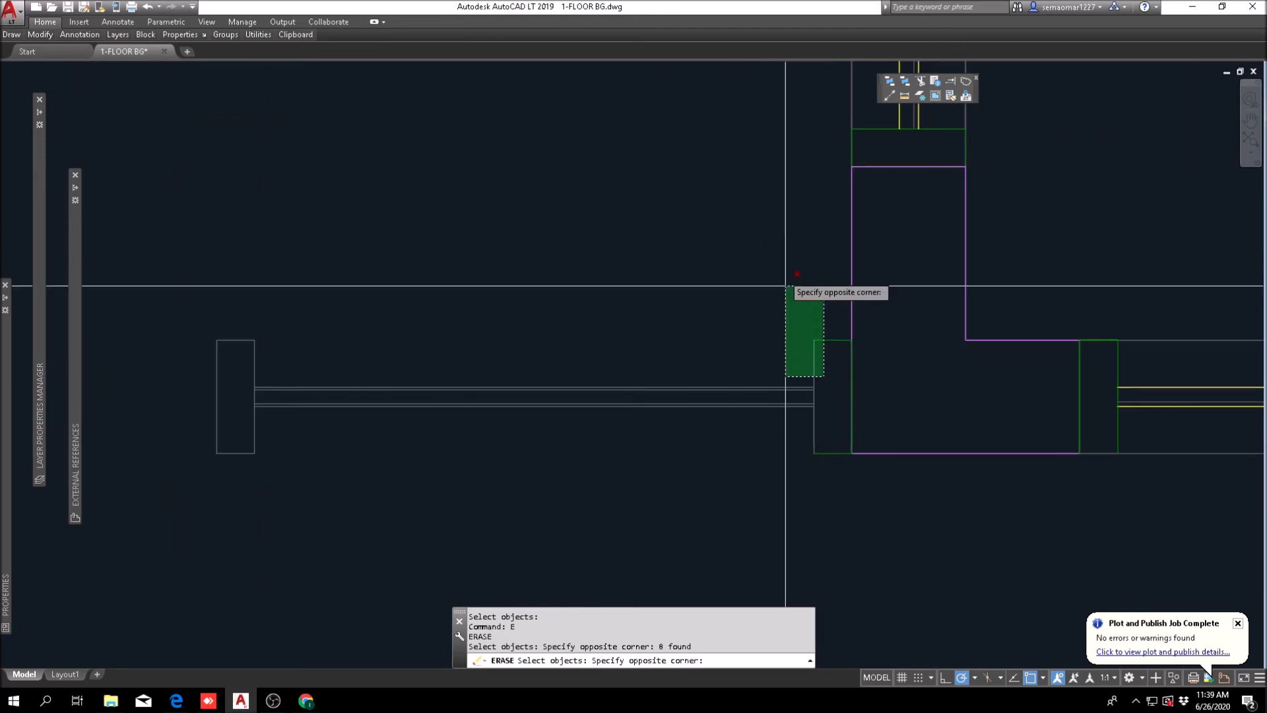
pyautogui.press('Escape')
# Step: Erase the remaining line fragment at the gateway's corner and the two leftover wall lines beside the patio seating
pyautogui.scroll(3, 769, 354)
pyautogui.write('e')
pyautogui.press('Return')
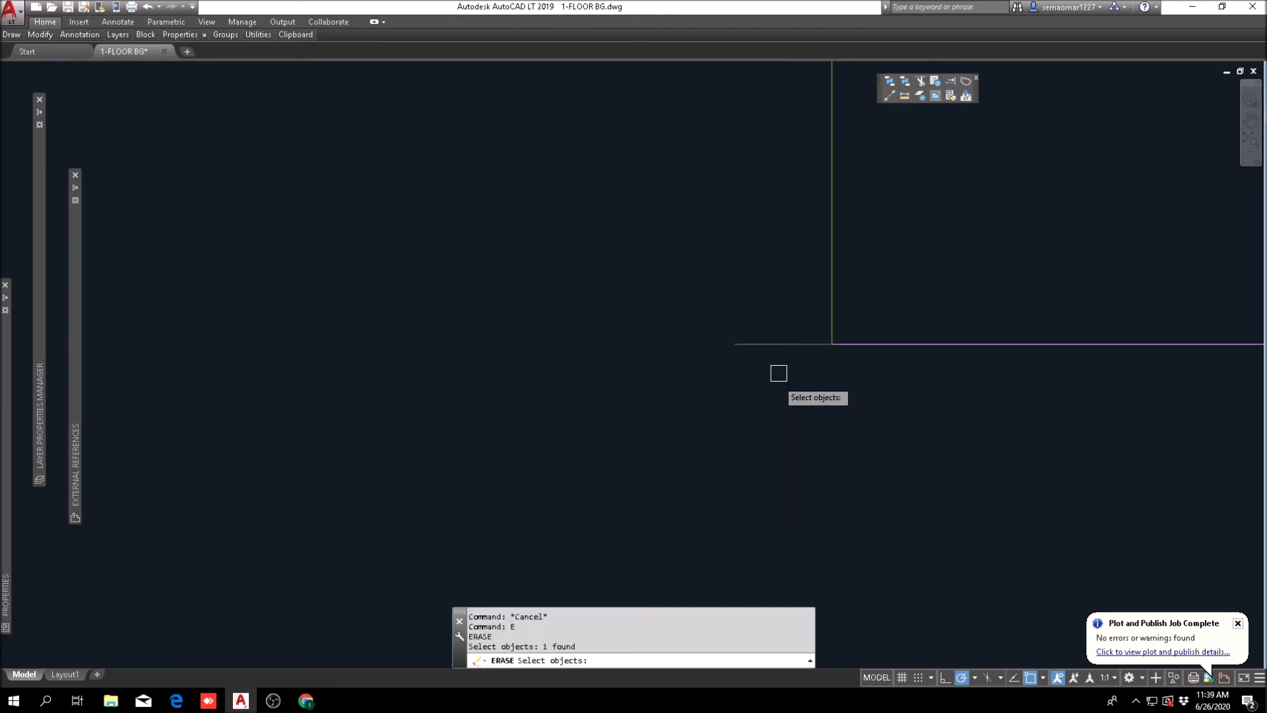
pyautogui.scroll(-4, 775, 405)
pyautogui.scroll(4, 458, 388)
pyautogui.click(400, 282)
pyautogui.click(317, 408)
pyautogui.click(317, 423)
pyautogui.scroll(-3, 599, 422)
pyautogui.moveTo(623, 466); pyautogui.dragTo(573, 461, button='middle')
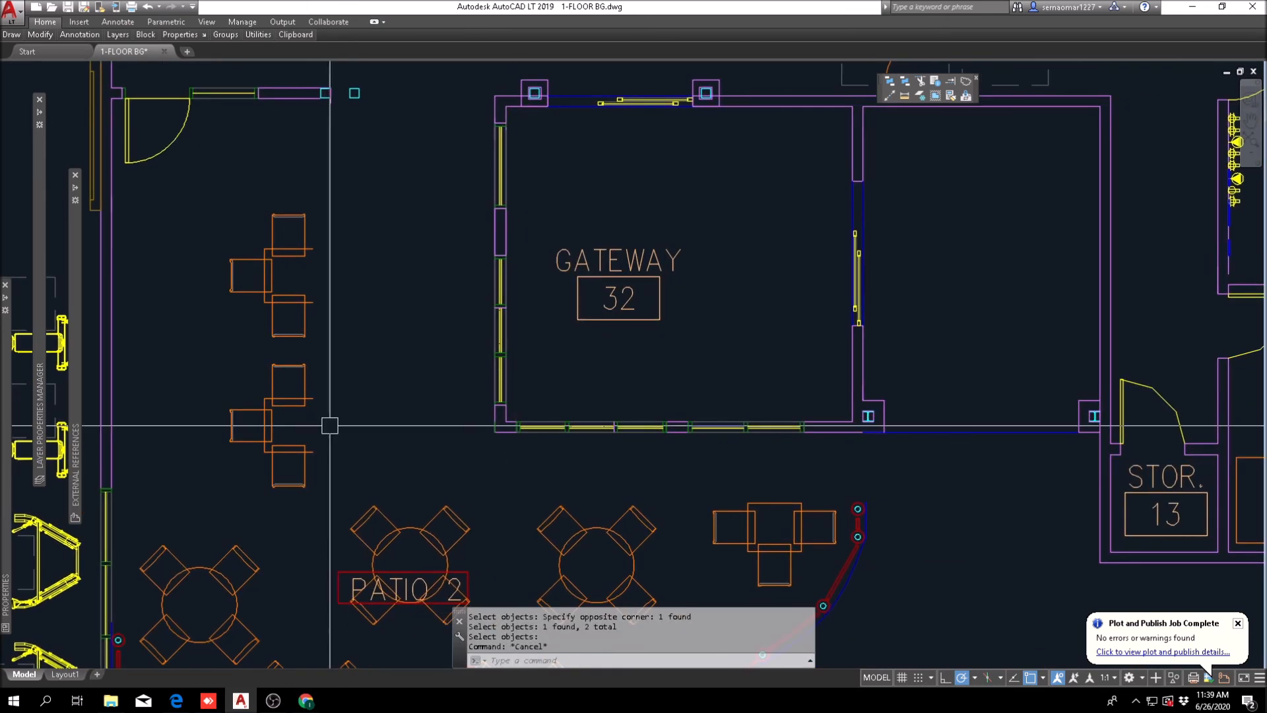
pyautogui.moveTo(444, 436); pyautogui.dragTo(444, 508, button='middle')
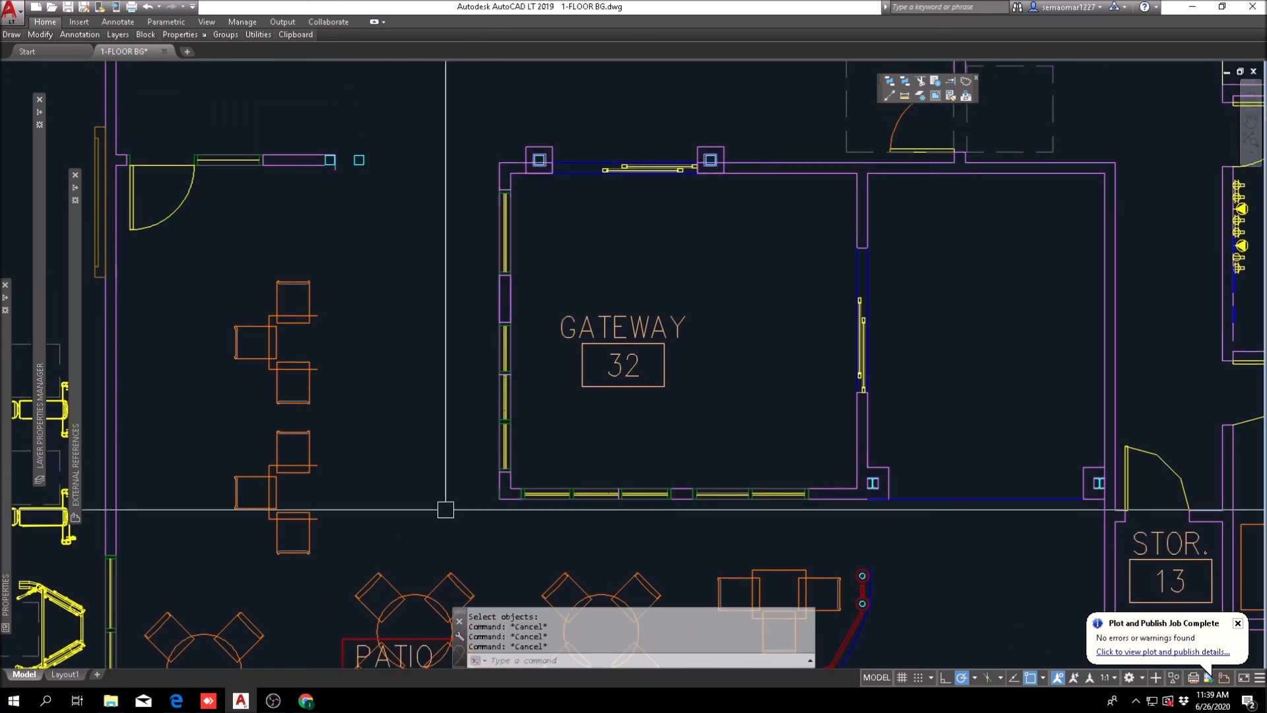
# Step: Try to trim the wall lines crossing the column at Gateway 32's northwest corner
pyautogui.scroll(3, 534, 158)
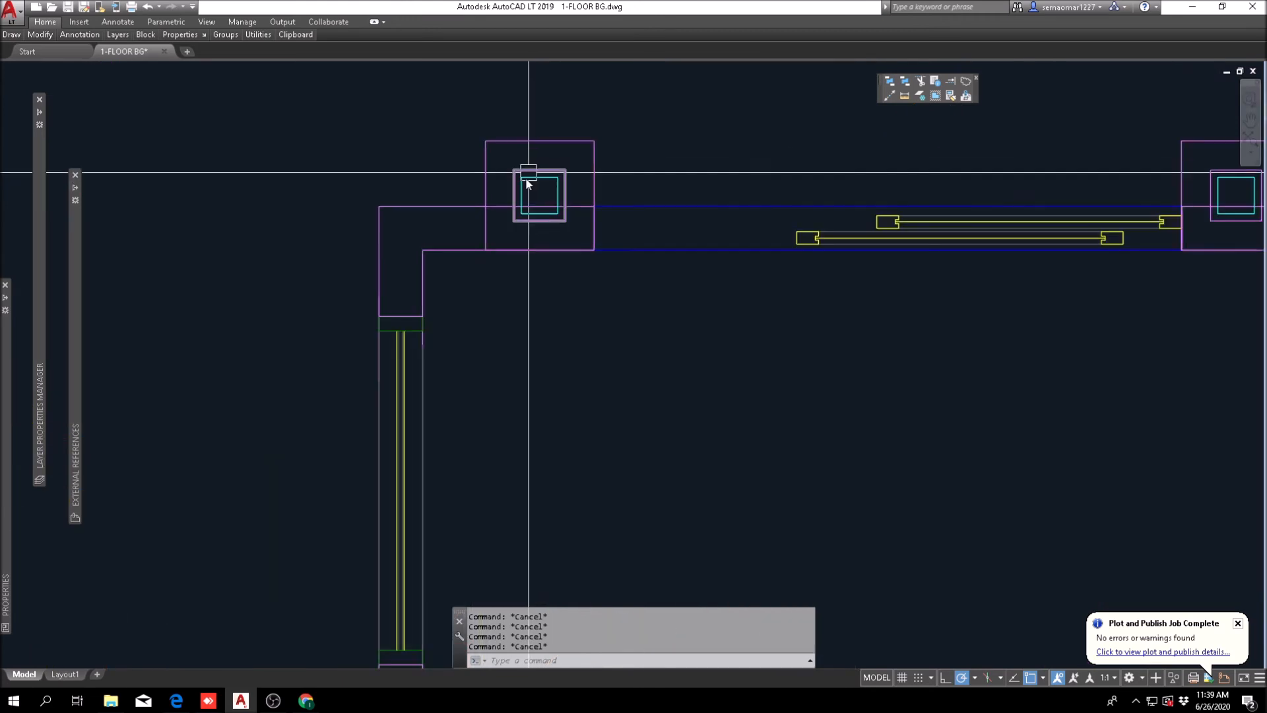
pyautogui.write('tr')
pyautogui.press('space')
pyautogui.click(698, 147)
pyautogui.click(496, 261)
pyautogui.press('space')
pyautogui.scroll(3, 507, 220)
pyautogui.click(496, 136)
pyautogui.click(469, 212)
pyautogui.click(451, 231)
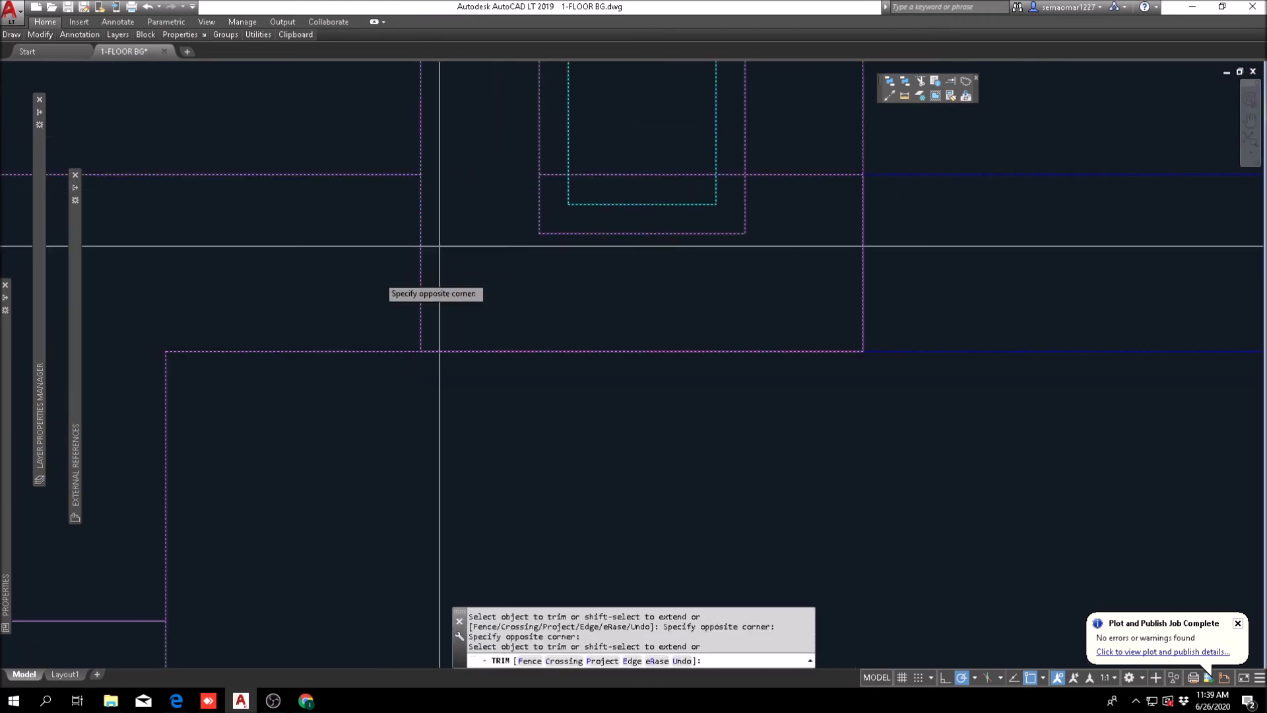
pyautogui.click(380, 272)
pyautogui.press('Escape')
pyautogui.press('Escape')
pyautogui.write('u')
pyautogui.press('space')
pyautogui.press('Escape')
pyautogui.press('Escape')
# Step: Trim the wall lines and column outline where the wall meets the column at Gateway 32's northwest corner
pyautogui.scroll(3, 509, 204)
pyautogui.write('tr')
pyautogui.press('space')
pyautogui.click(630, 187)
pyautogui.click(582, 266)
pyautogui.press('space')
pyautogui.click(594, 270)
pyautogui.click(648, 217)
pyautogui.click(629, 251)
pyautogui.scroll(-5, 764, 330)
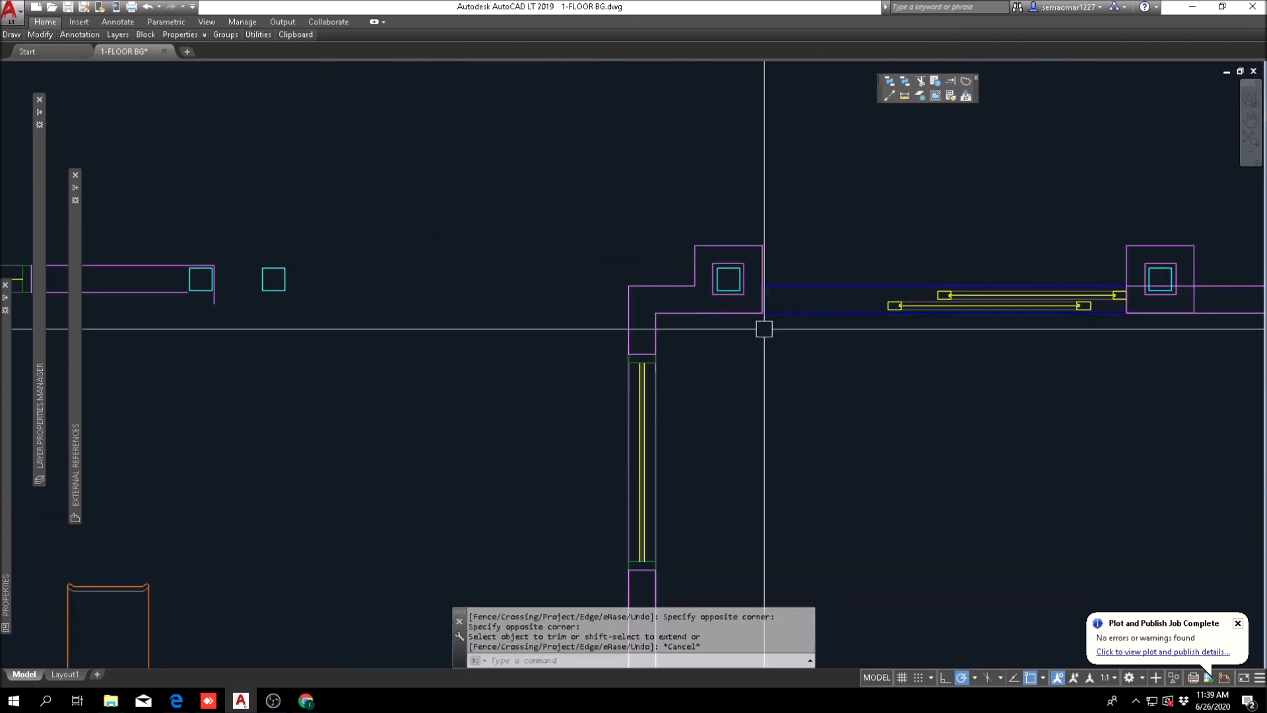
pyautogui.press('Escape')
pyautogui.press('Escape')
pyautogui.press('Escape')
pyautogui.press('Escape')
# Step: Stretch the windowed segment of Gateway 32's south wall from its own midpoint to the wall's midpoint, using mid between two points
pyautogui.scroll(-3, 560, 278)
pyautogui.scroll(8, 696, 456)
pyautogui.scroll(-4, 696, 457)
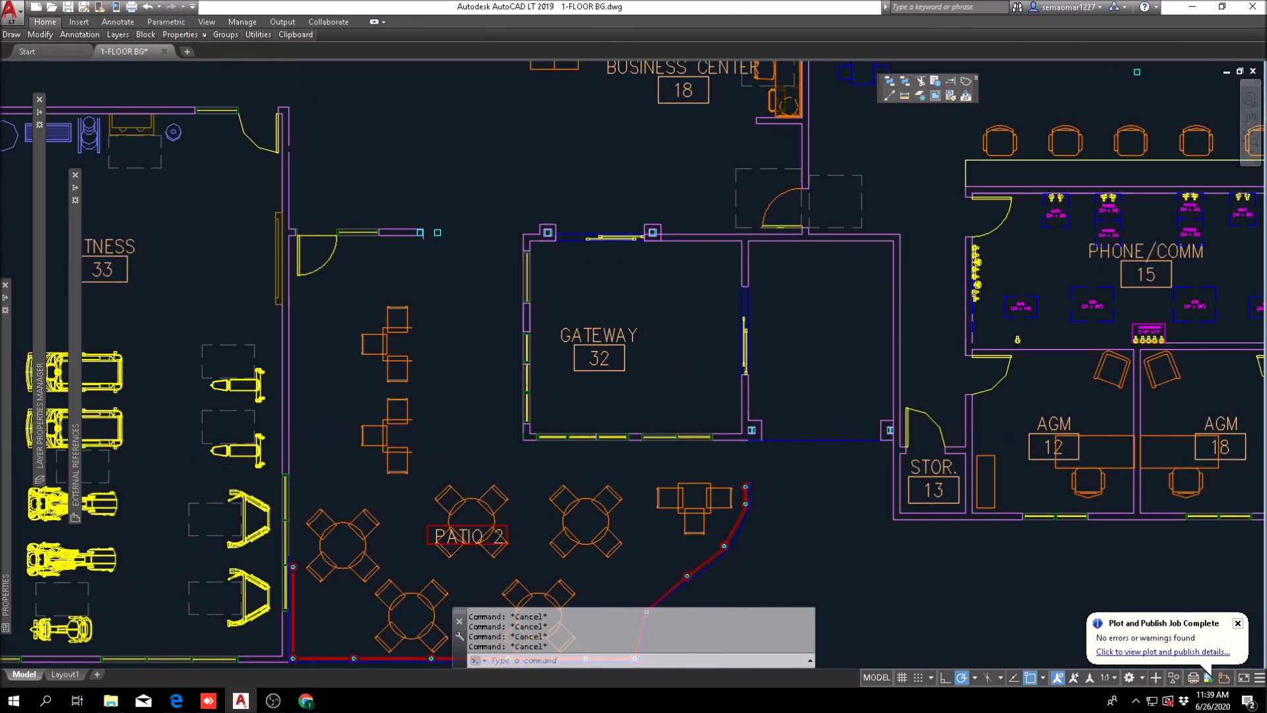
pyautogui.scroll(3, 687, 457)
pyautogui.scroll(-2, 533, 555)
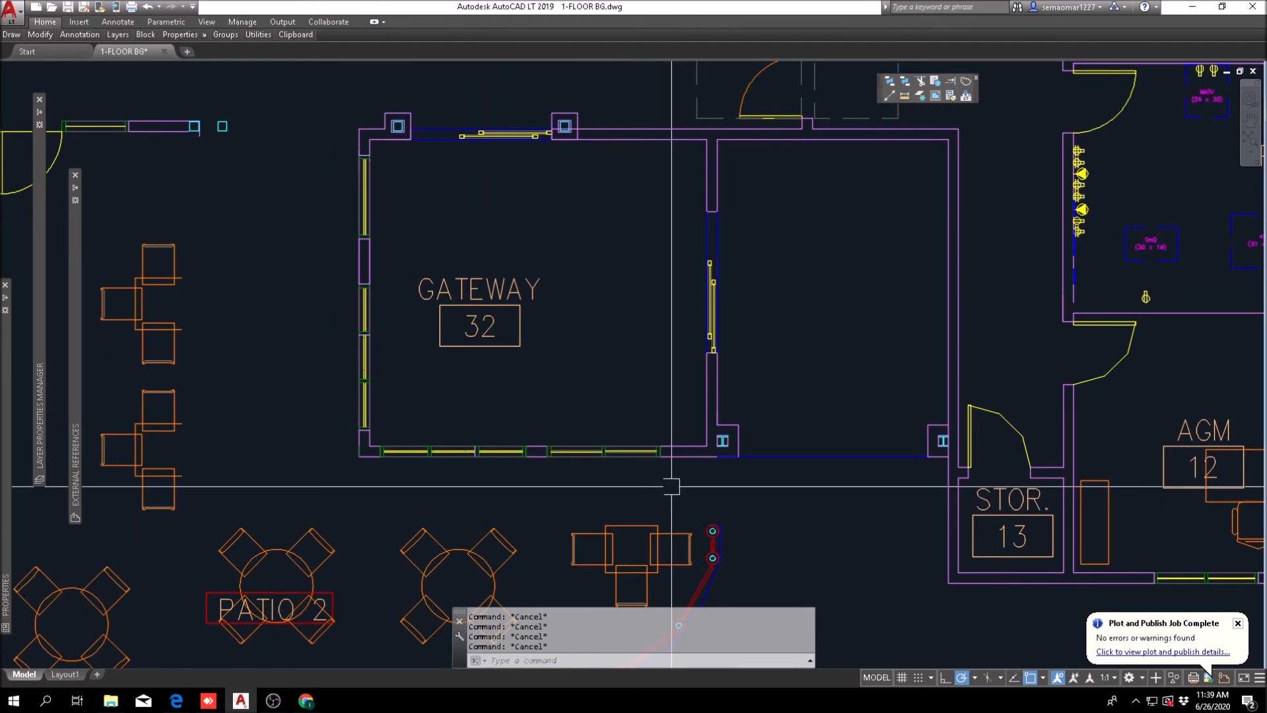
pyautogui.scroll(4, 618, 473)
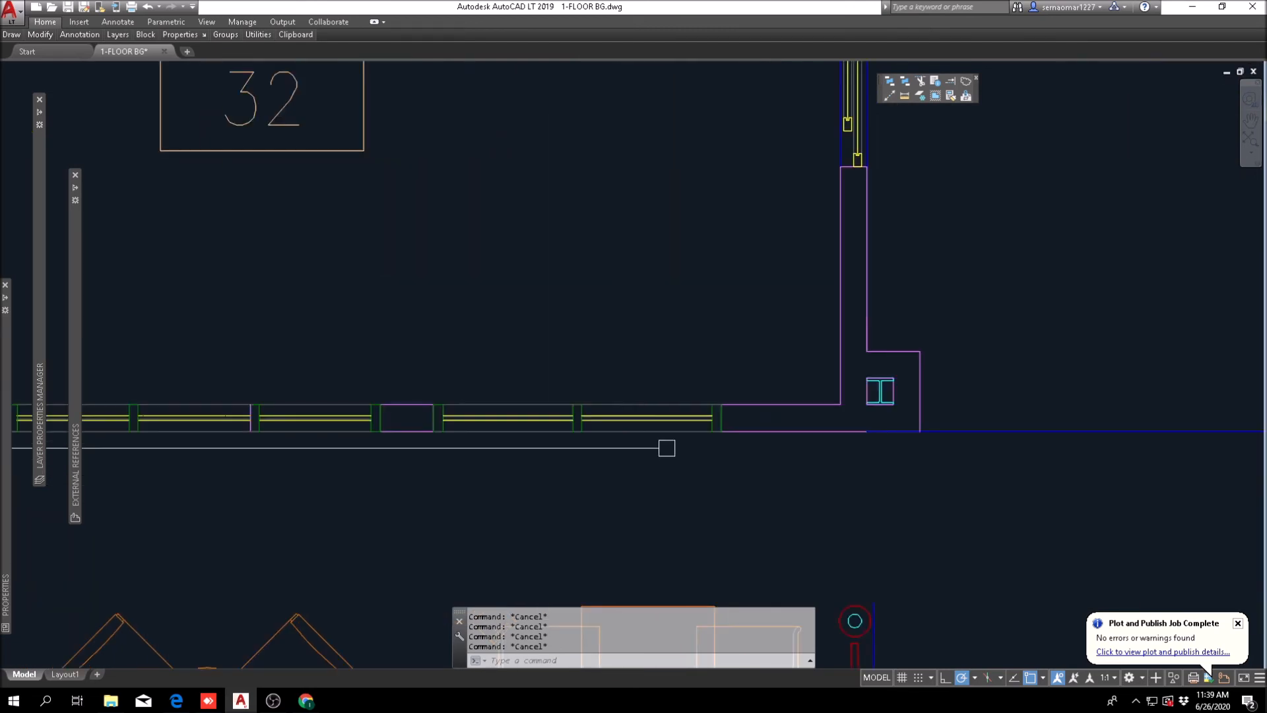
pyautogui.scroll(-4, 660, 439)
pyautogui.moveTo(39, 34)
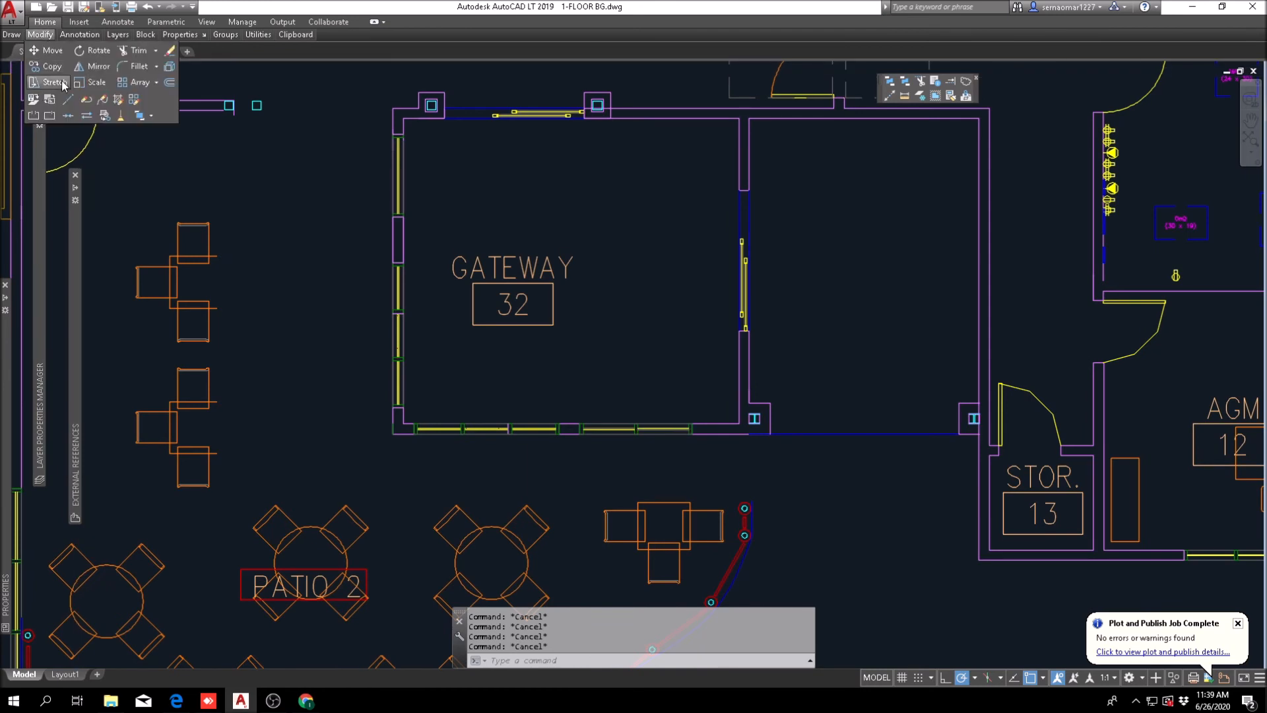
pyautogui.click(48, 86)
pyautogui.scroll(3, 621, 373)
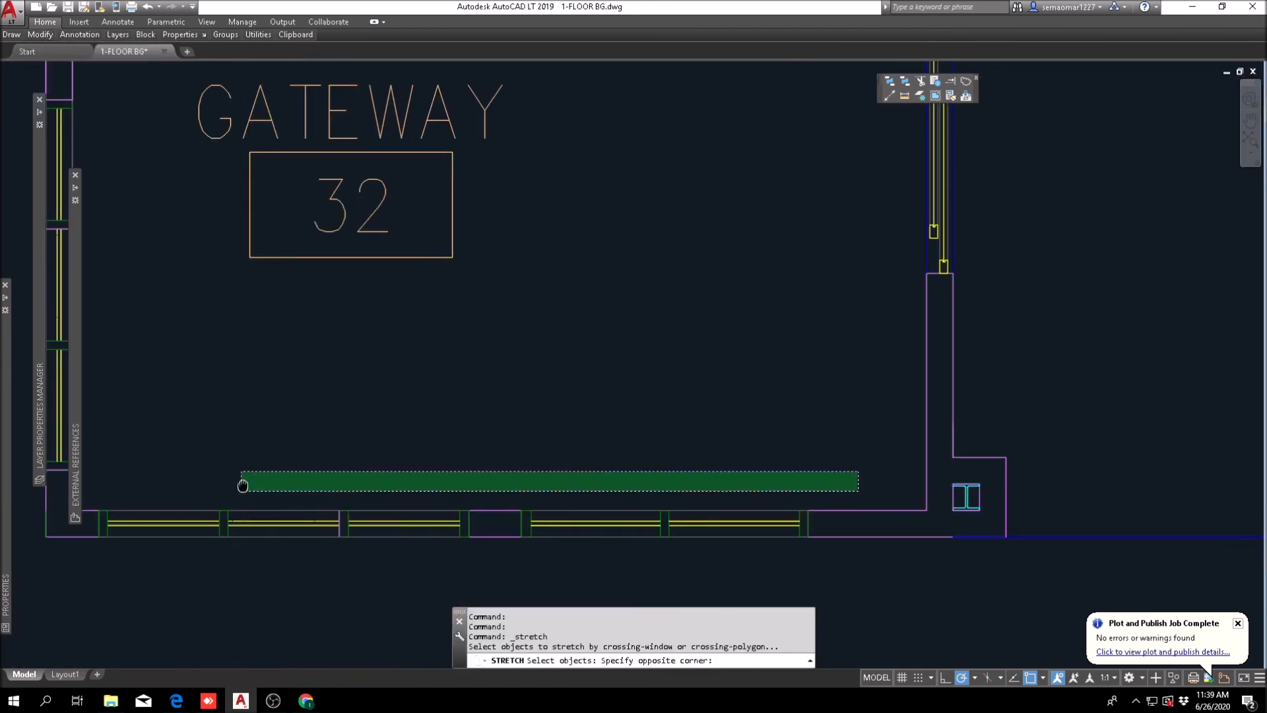
pyautogui.moveTo(184, 549); pyautogui.dragTo(297, 442, button='middle')
pyautogui.click(212, 472)
pyautogui.press('Return')
pyautogui.keyDown('shift'); pyautogui.rightClick(365, 316); pyautogui.keyUp('shift')
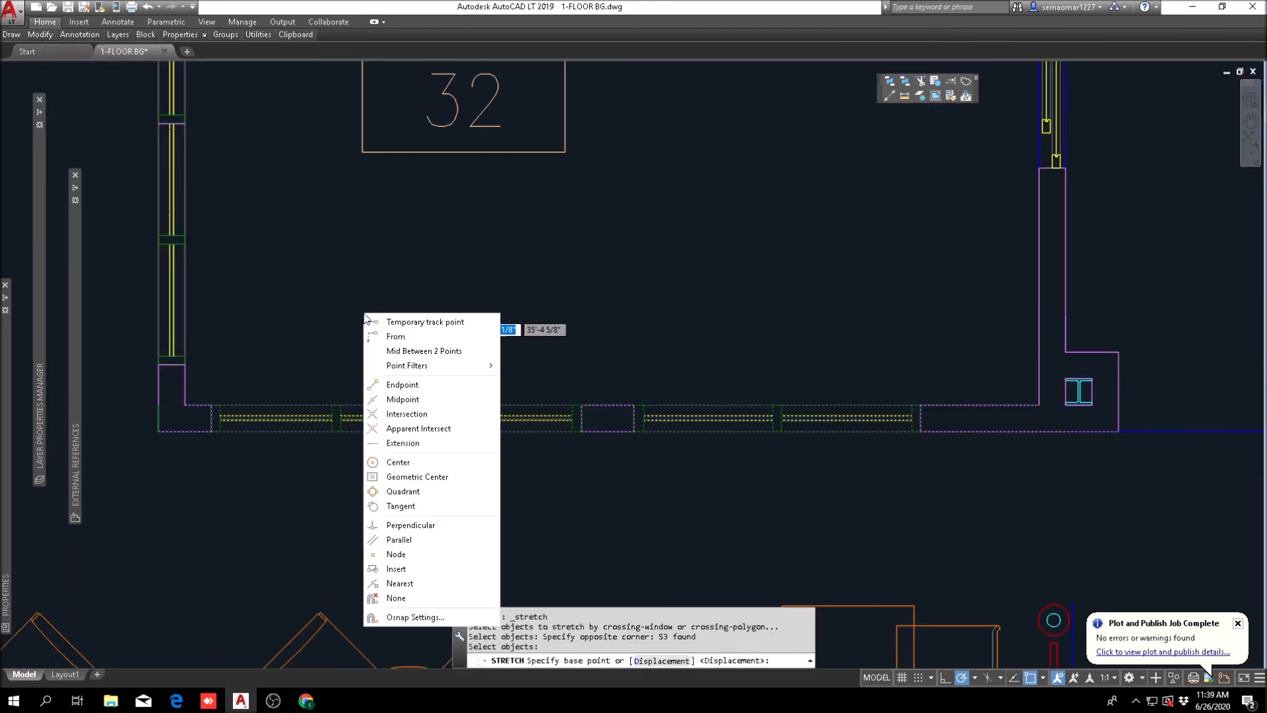
pyautogui.click(411, 351)
pyautogui.scroll(5, 185, 411)
pyautogui.click(296, 374)
pyautogui.scroll(-5, 296, 374)
pyautogui.moveTo(881, 424); pyautogui.dragTo(507, 448, button='middle')
pyautogui.scroll(4, 716, 384)
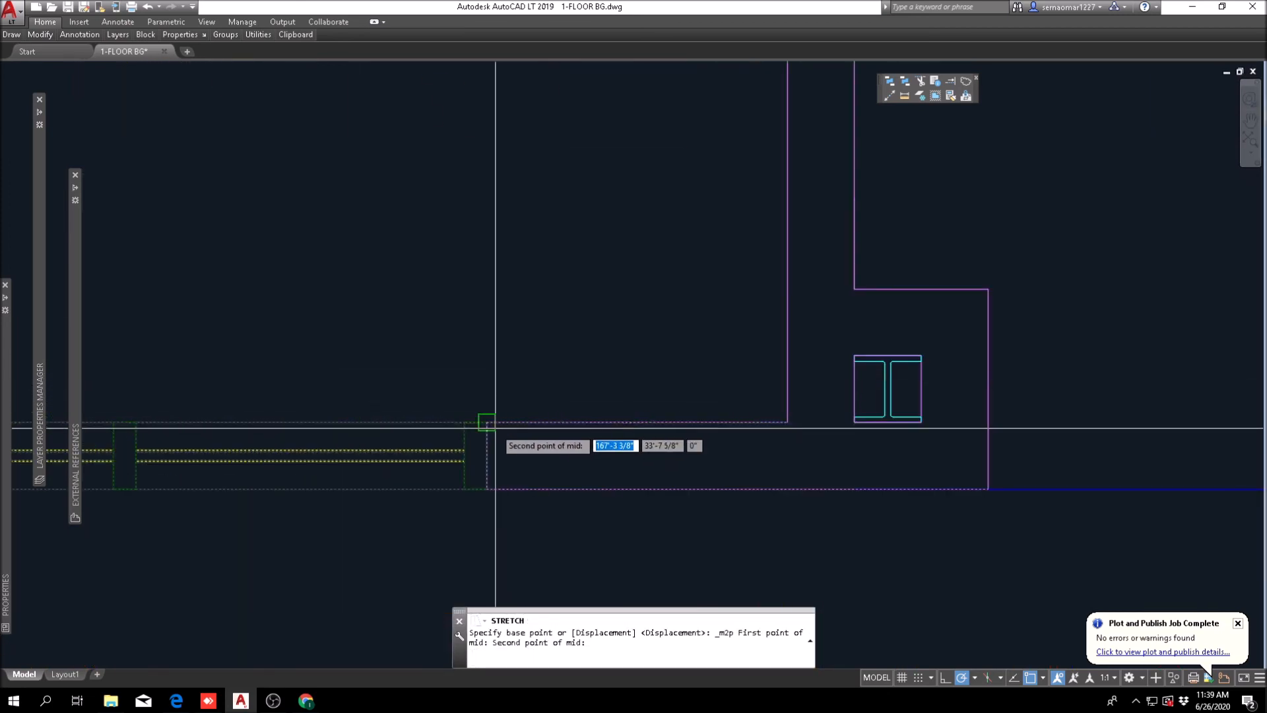
pyautogui.click(486, 427)
pyautogui.scroll(-4, 667, 377)
pyautogui.keyDown('shift'); pyautogui.rightClick(494, 251); pyautogui.keyUp('shift')
pyautogui.click(528, 304)
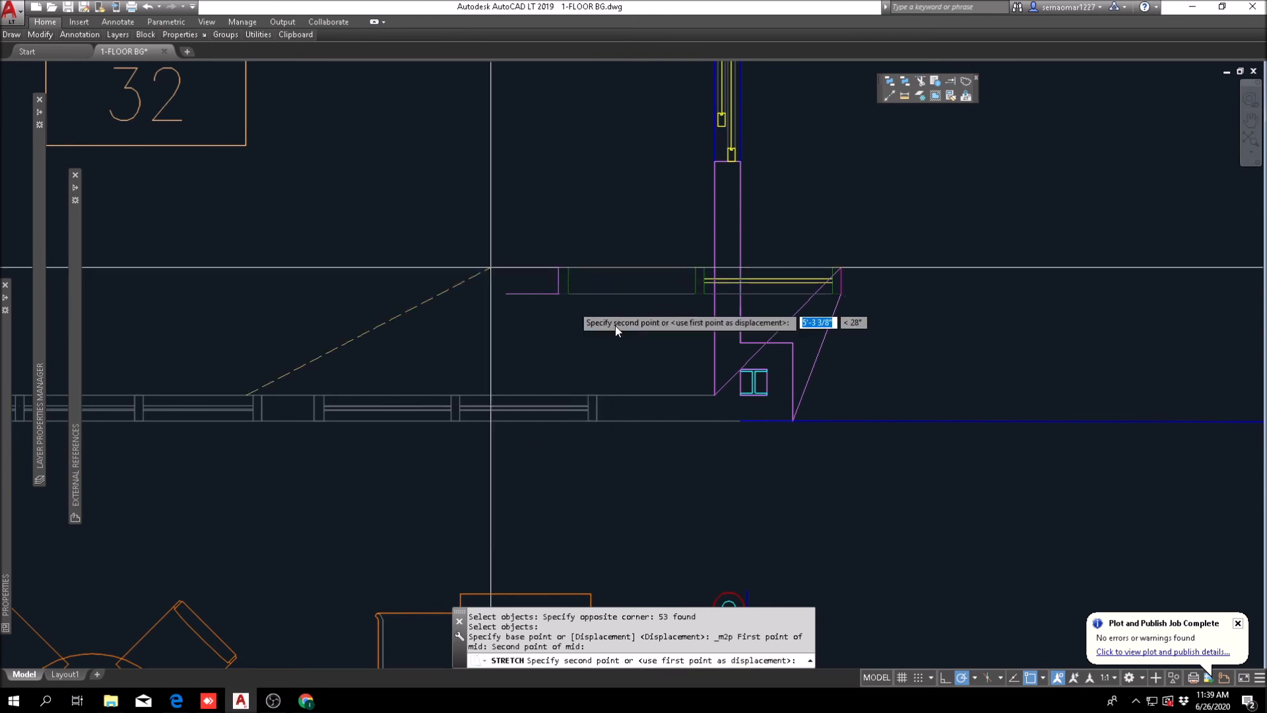
pyautogui.click(728, 402)
pyautogui.scroll(-5, 660, 400)
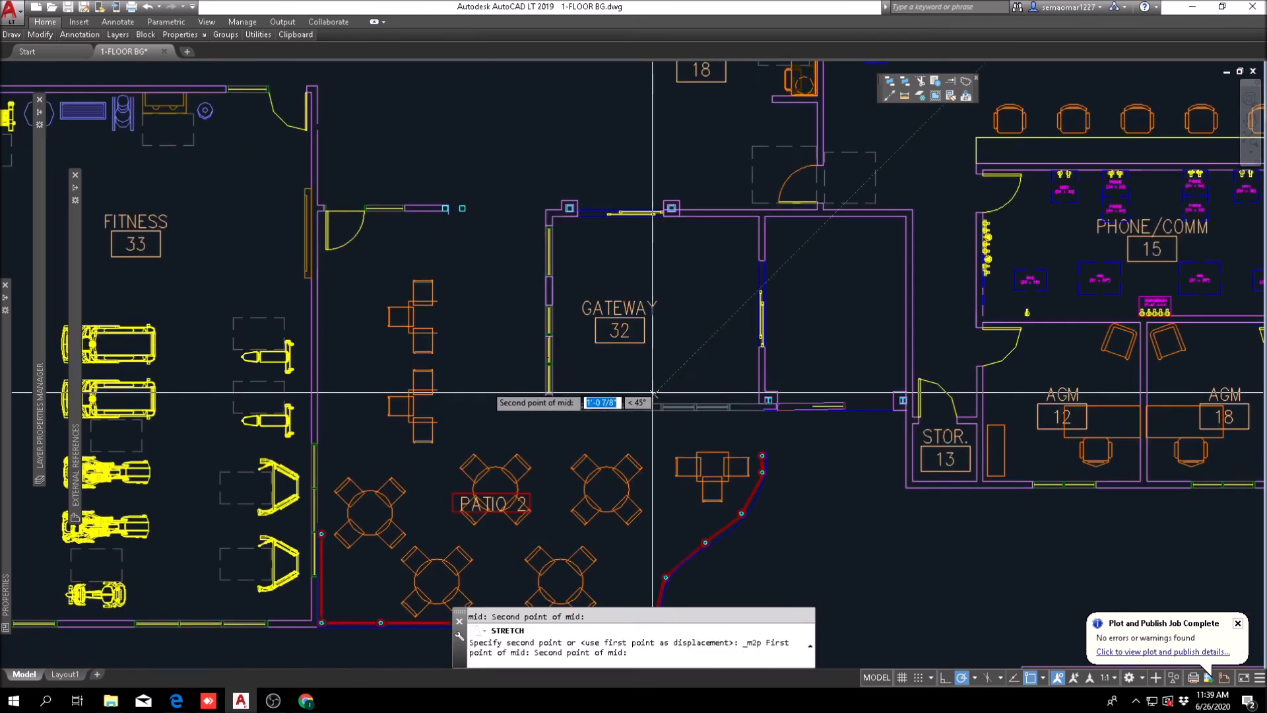
pyautogui.scroll(6, 669, 430)
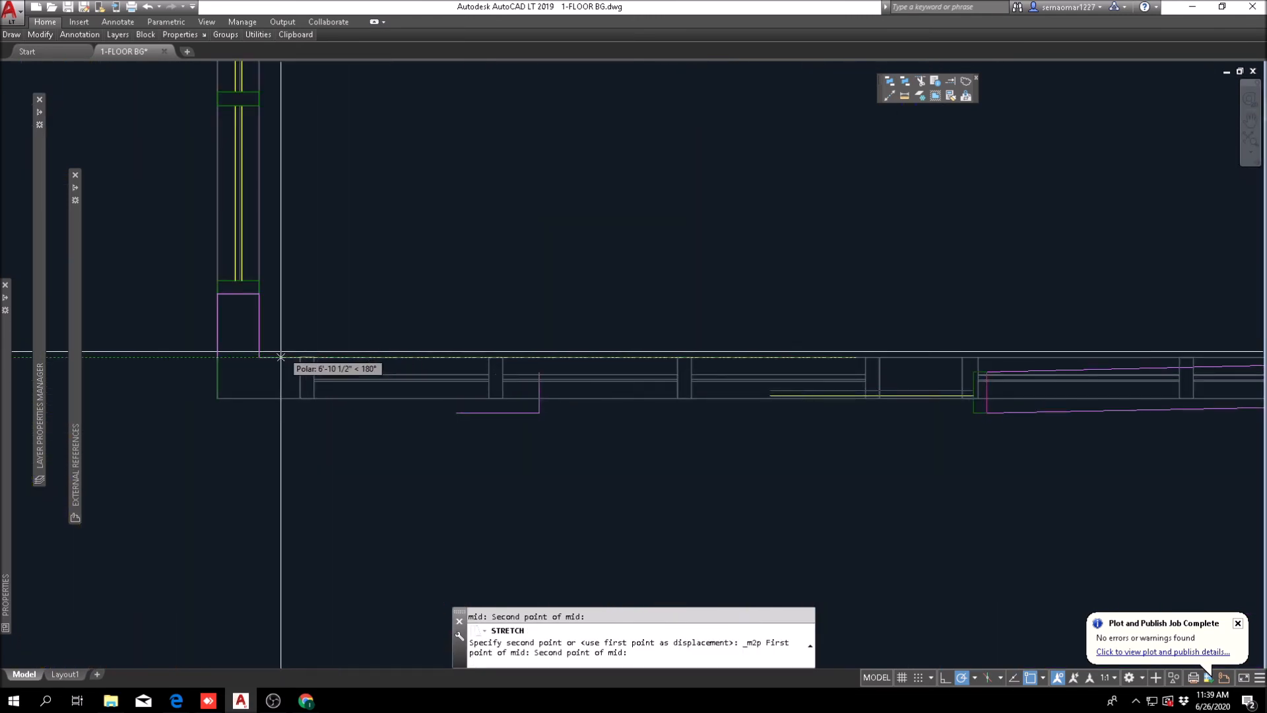
pyautogui.click(262, 356)
pyautogui.scroll(-5, 431, 431)
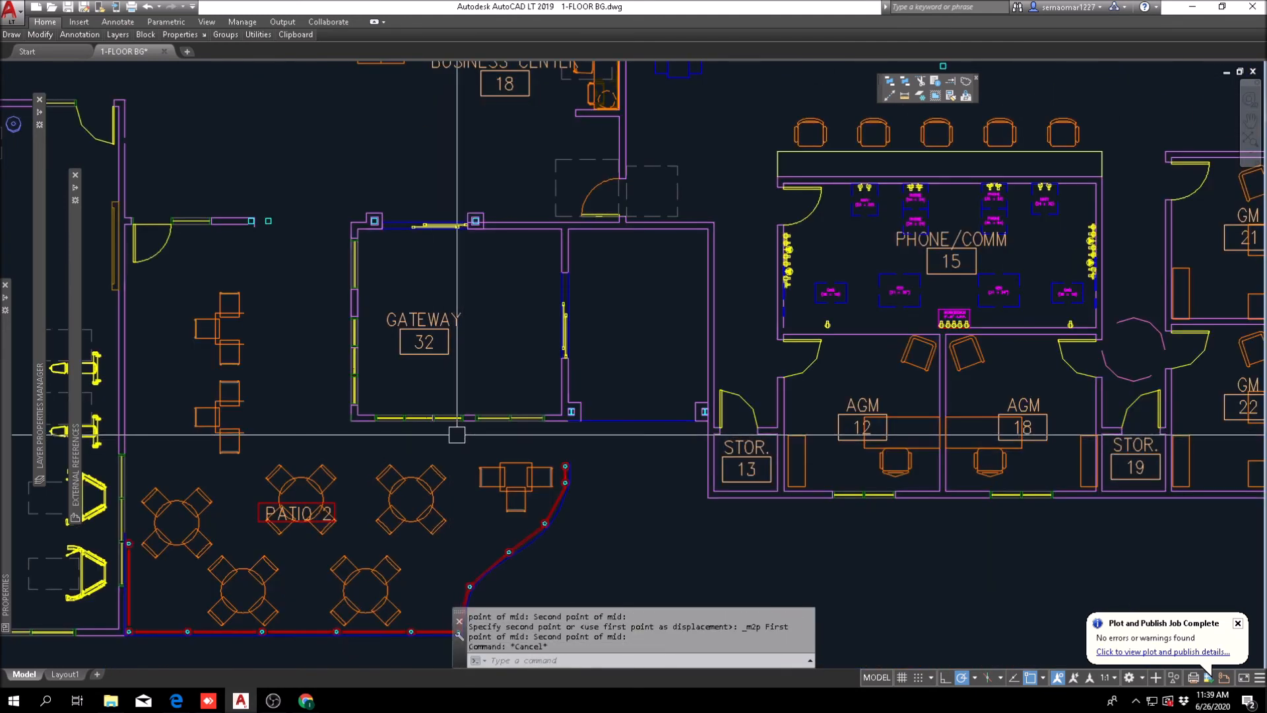
pyautogui.press('Escape')
# Step: Erase the end line of the short wall running from Fitness 33 toward Gateway 32
pyautogui.moveTo(826, 495); pyautogui.dragTo(812, 451, button='middle')
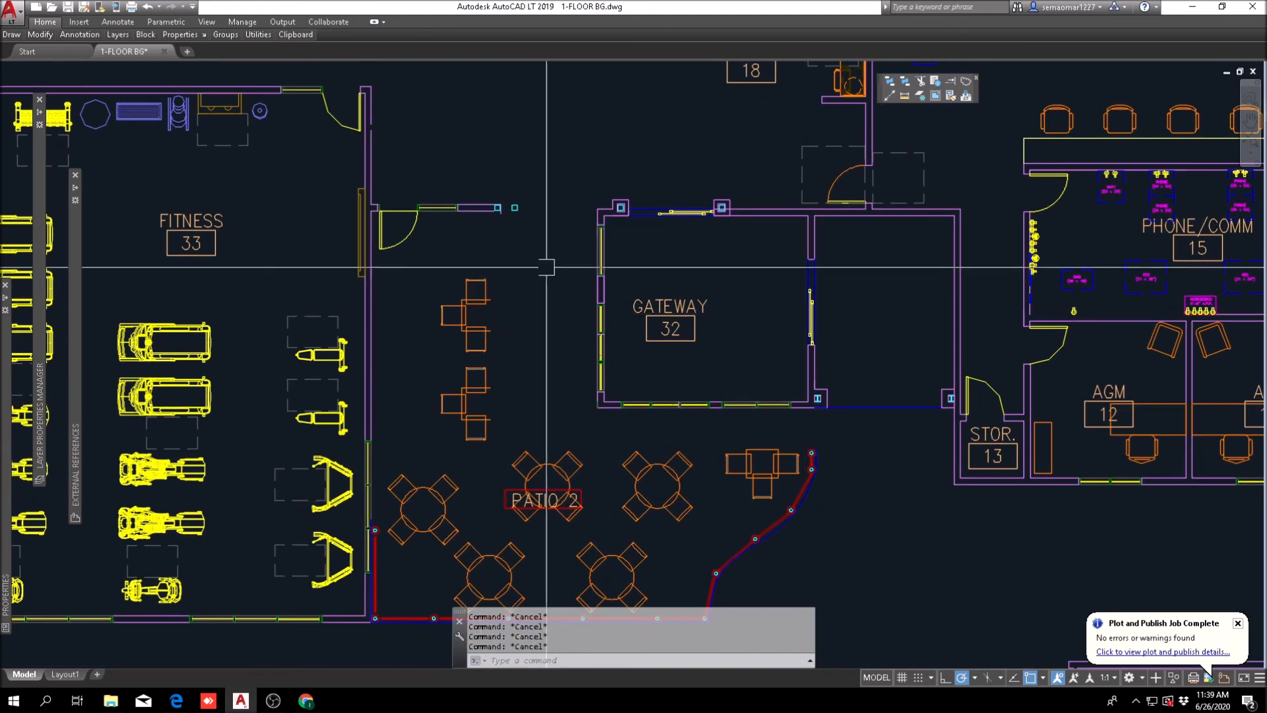
pyautogui.scroll(5, 513, 205)
pyautogui.write('e')
pyautogui.press('Return')
pyautogui.click(481, 304)
pyautogui.press('Escape')
pyautogui.press('Escape')
pyautogui.press('Escape')
# Step: Fillet the lines of the wall coming from Fitness 33 with the lines of Gateway 32's west wall
pyautogui.write('f')
pyautogui.press('Return')
pyautogui.click(355, 313)
pyautogui.click(822, 341)
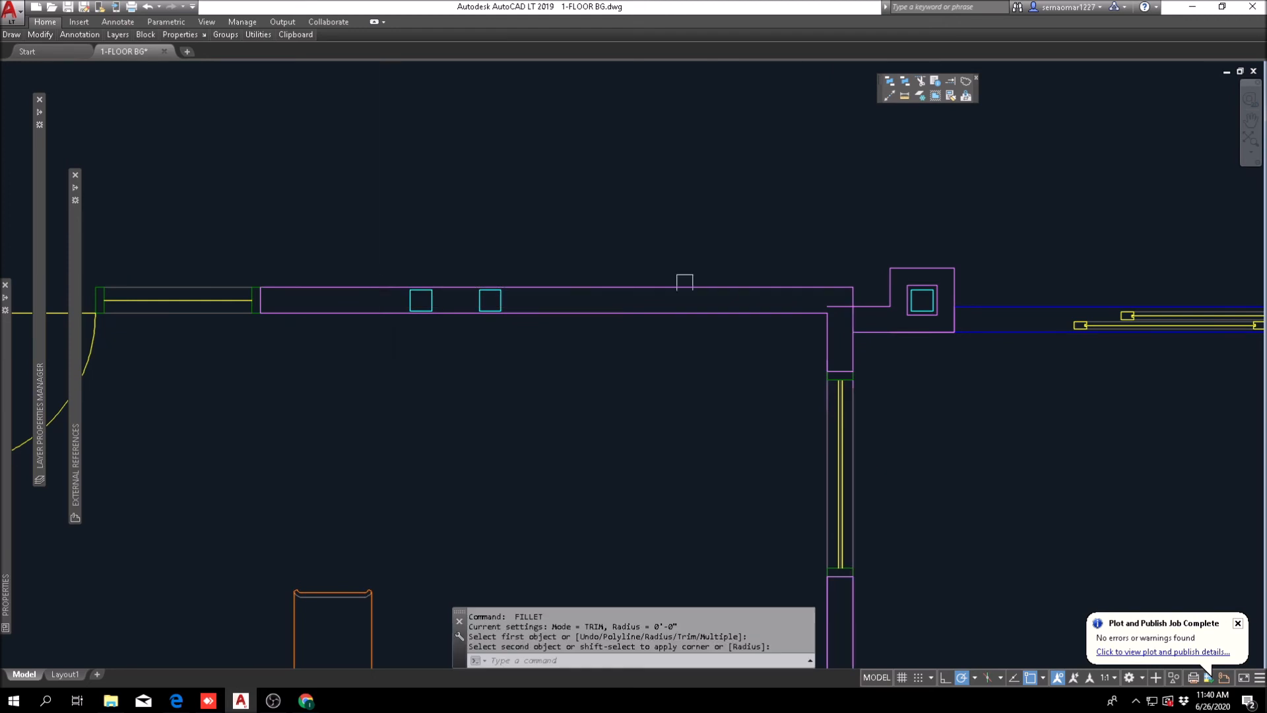
pyautogui.press('Escape')
pyautogui.press('Escape')
# Step: Extend the upper line of the wall from Fitness 33 to the column at Gateway 32's northwest corner
pyautogui.scroll(4, 904, 276)
pyautogui.click(954, 84)
pyautogui.click(908, 280)
pyautogui.click(905, 215)
pyautogui.press('Return')
pyautogui.click(723, 303)
pyautogui.press('Escape')
pyautogui.scroll(-7, 889, 291)
pyautogui.scroll(-3, 795, 299)
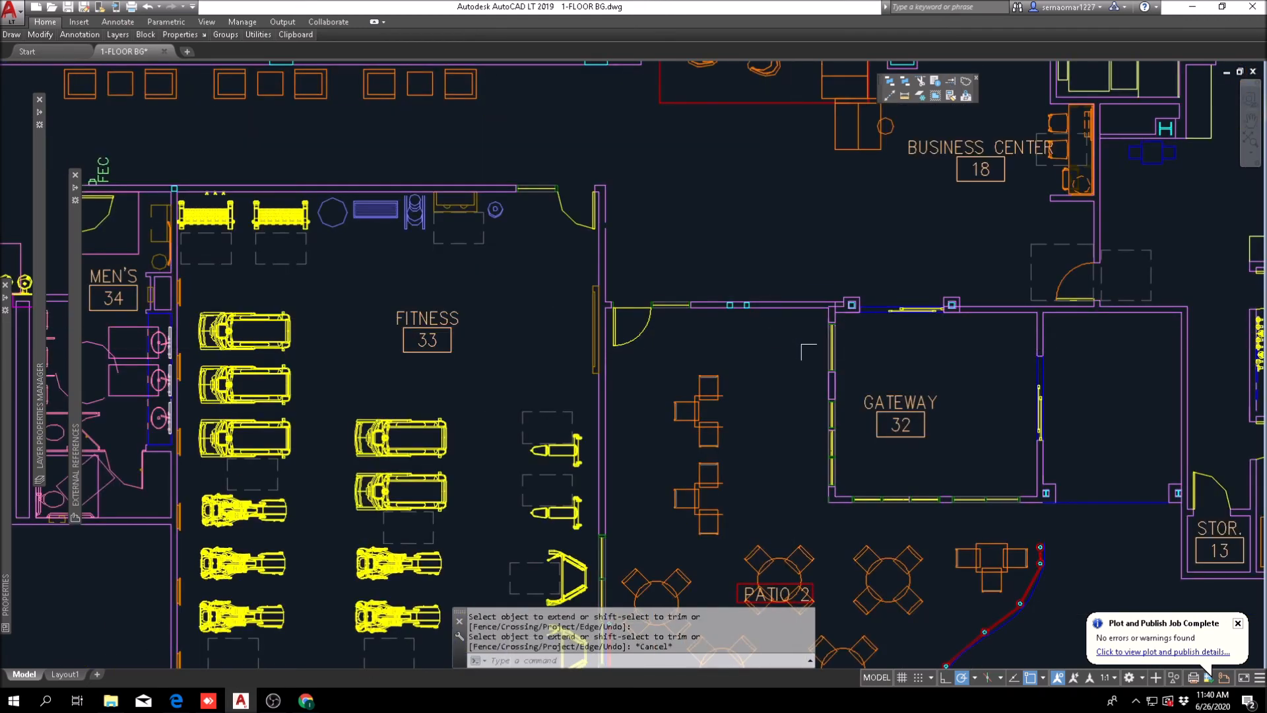
pyautogui.press('Escape')
pyautogui.press('Escape')
pyautogui.scroll(5, 488, 328)
pyautogui.write('m')
pyautogui.press('Return')
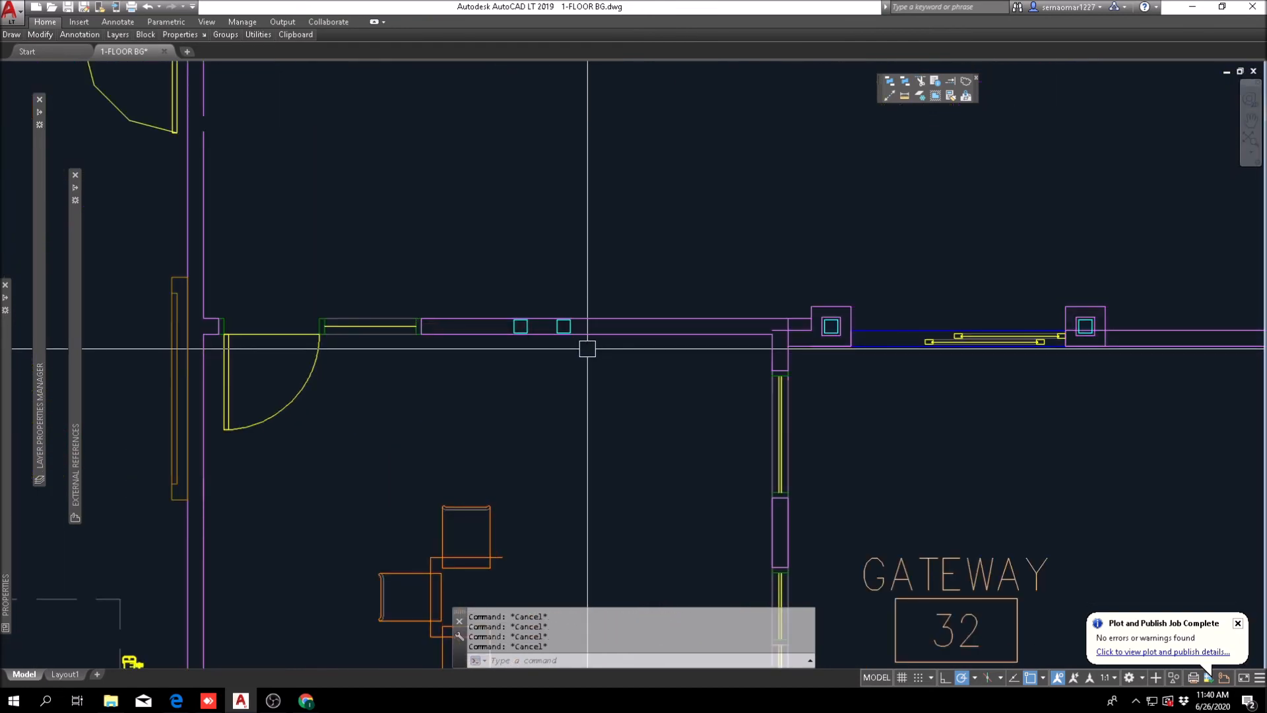
pyautogui.scroll(-4, 649, 423)
pyautogui.scroll(4, 602, 418)
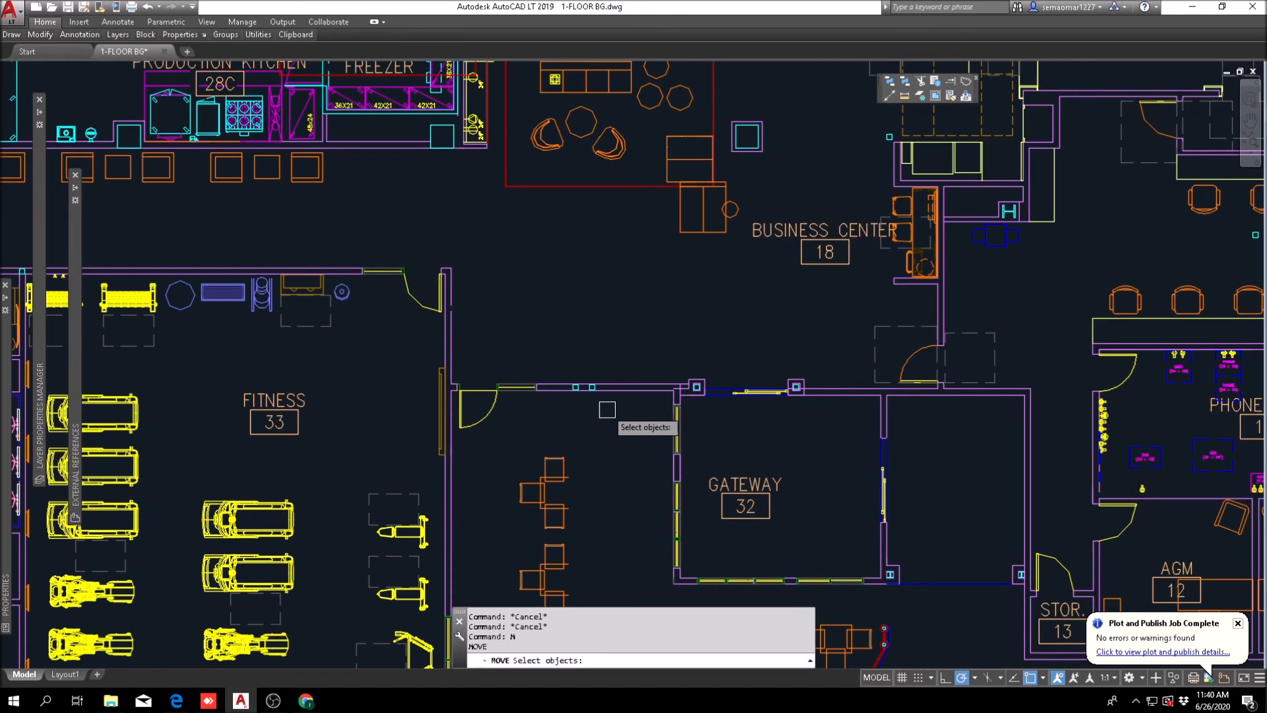
pyautogui.press('Escape')
pyautogui.press('Escape')
pyautogui.moveTo(970, 418)
pyautogui.mouseDown(button='middle')
pyautogui.moveTo(667, 424)
pyautogui.moveTo(694, 433)
pyautogui.mouseUp(button='middle')
pyautogui.scroll(-5, 694, 433)
pyautogui.press('Escape')
# Step: Move Gateway 32's north wall lines and the adjoining Business Center door and wall up in line with the wall from Fitness 33
pyautogui.scroll(6, 495, 457)
pyautogui.write('m')
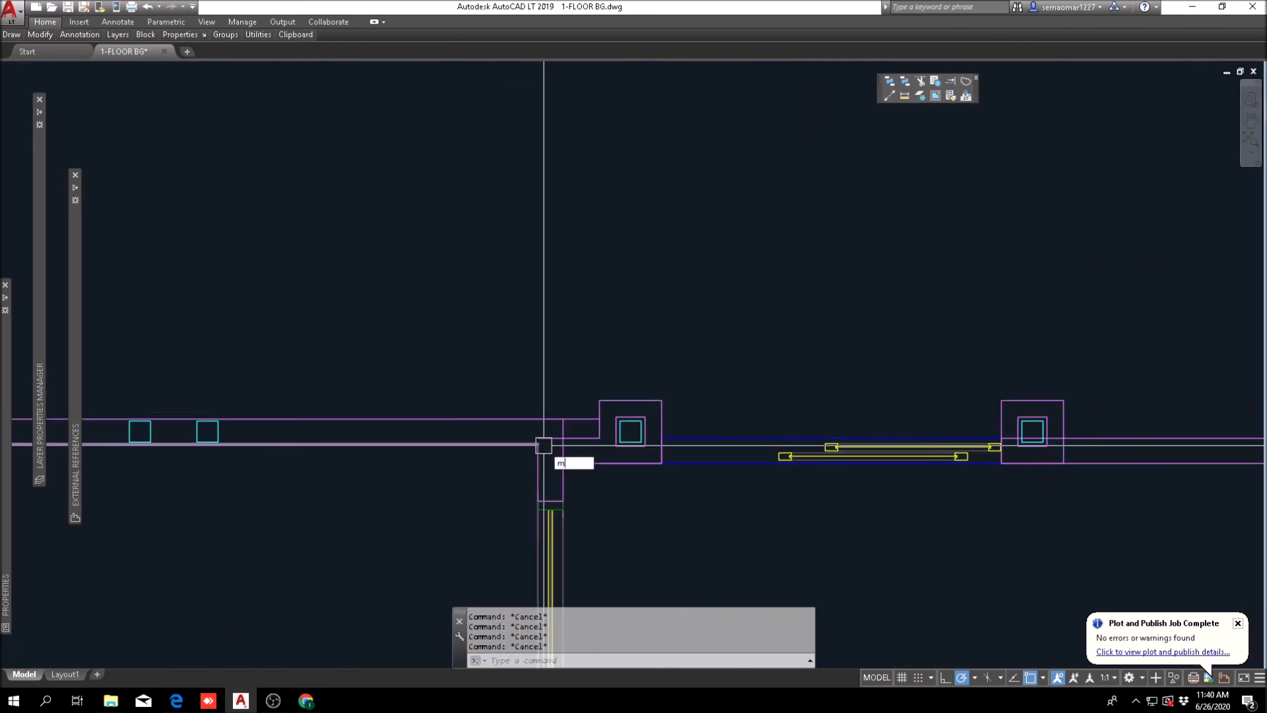
pyautogui.press('Return')
pyautogui.scroll(4, 544, 449)
pyautogui.click(623, 411)
pyautogui.click(597, 522)
pyautogui.scroll(-4, 606, 460)
pyautogui.moveTo(958, 490); pyautogui.dragTo(574, 470, button='middle')
pyautogui.moveTo(937, 476); pyautogui.dragTo(727, 467, button='middle')
pyautogui.click(652, 380)
pyautogui.click(635, 470)
pyautogui.click(929, 417)
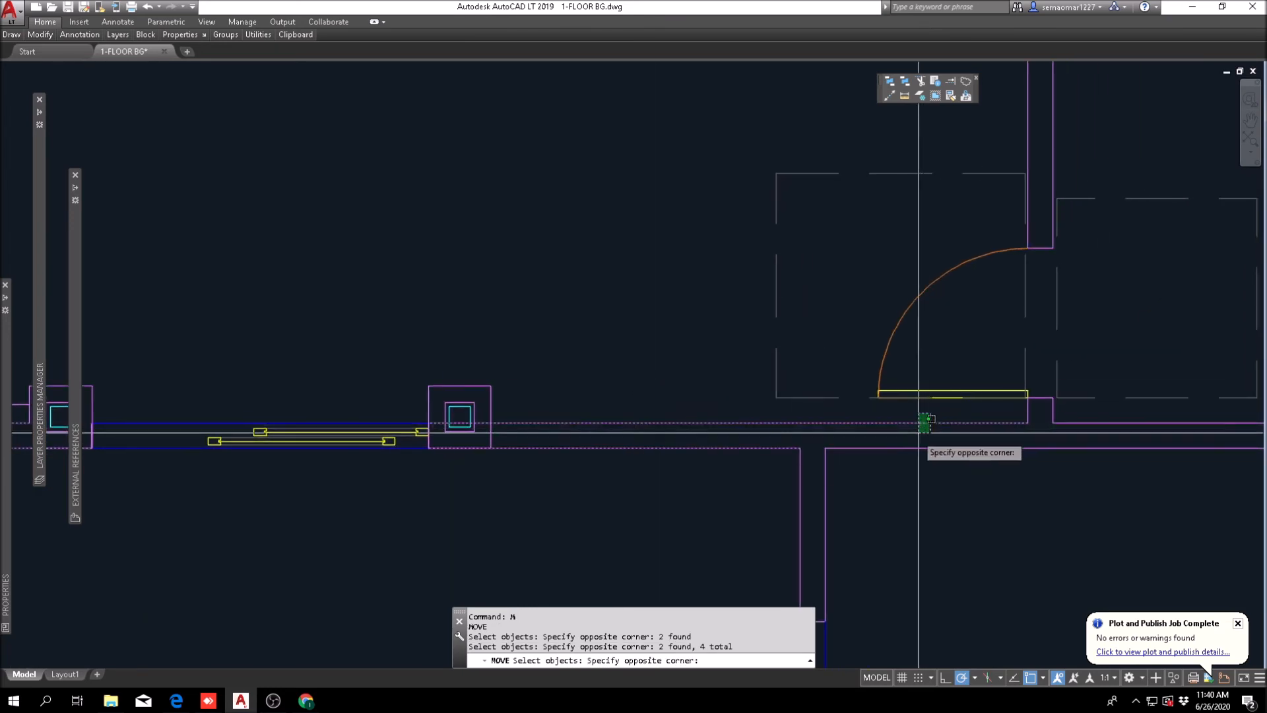
pyautogui.click(918, 423)
pyautogui.scroll(-4, 706, 472)
pyautogui.click(672, 474)
pyautogui.click(1032, 288)
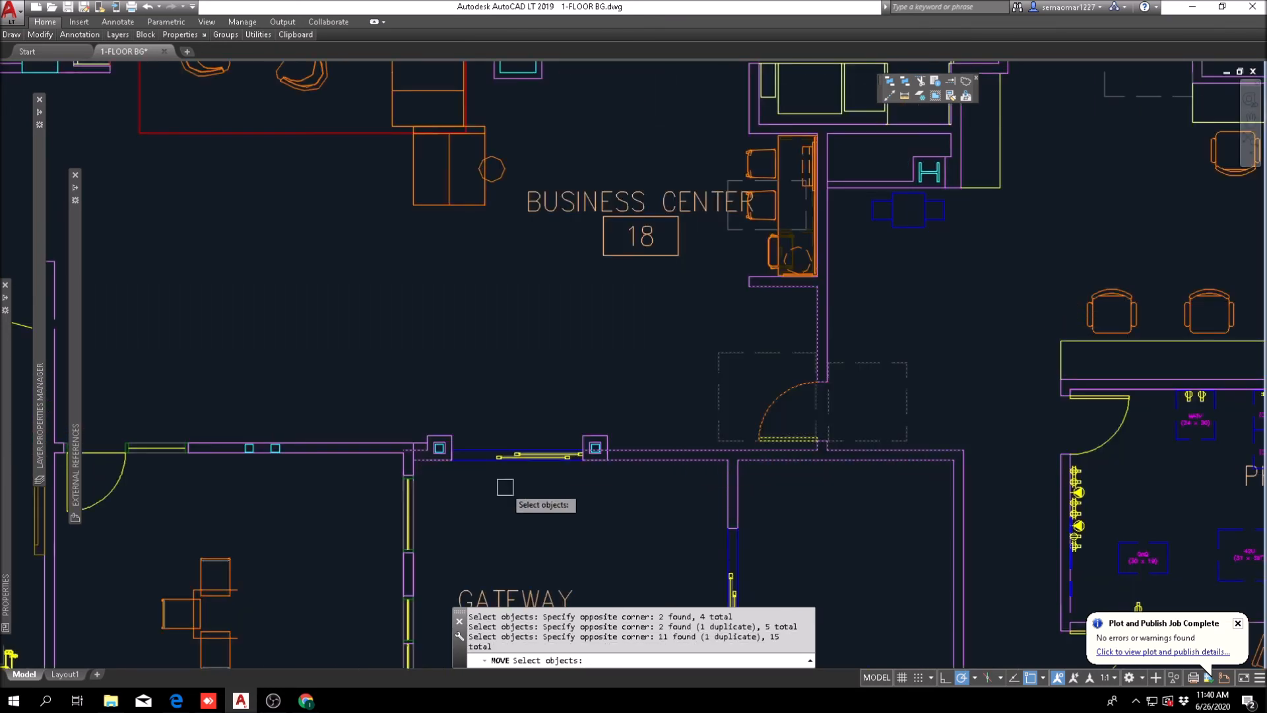
pyautogui.scroll(6, 397, 437)
pyautogui.press('Return')
pyautogui.click(449, 474)
pyautogui.click(449, 426)
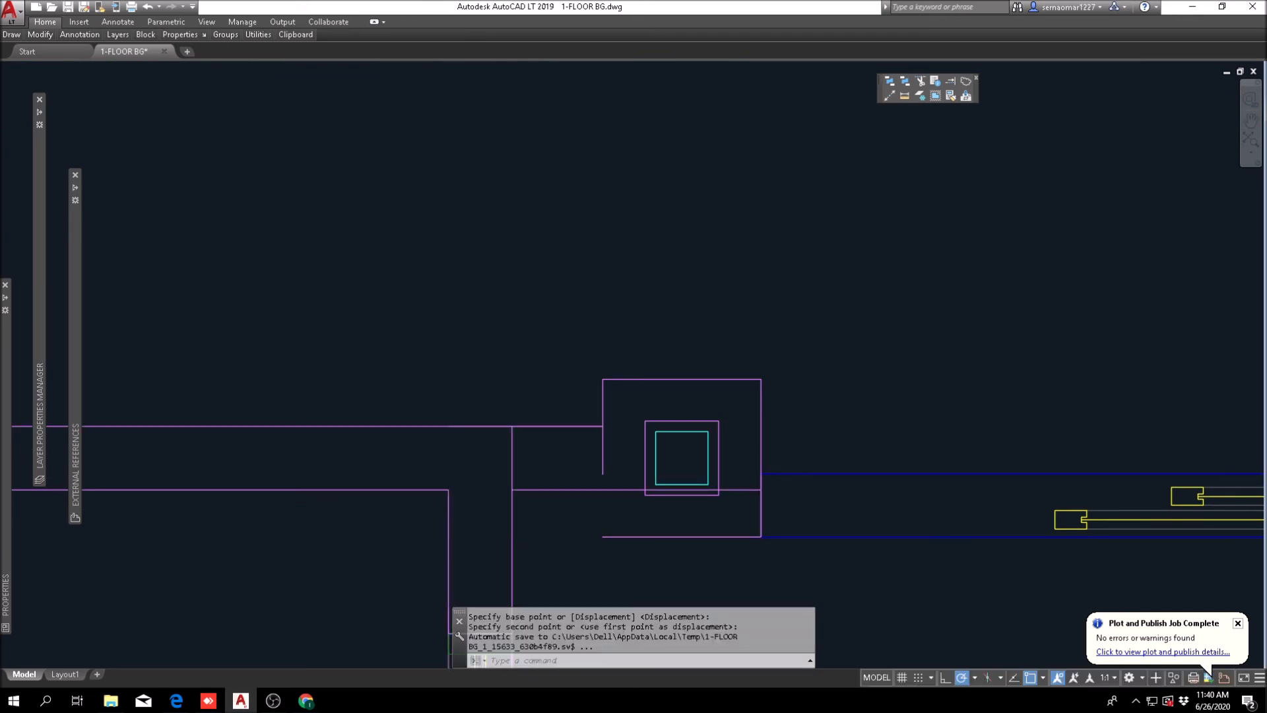
# Step: Fillet the inner line of Gateway 32's west wall with the inner line of its north wall
pyautogui.scroll(-4, 447, 416)
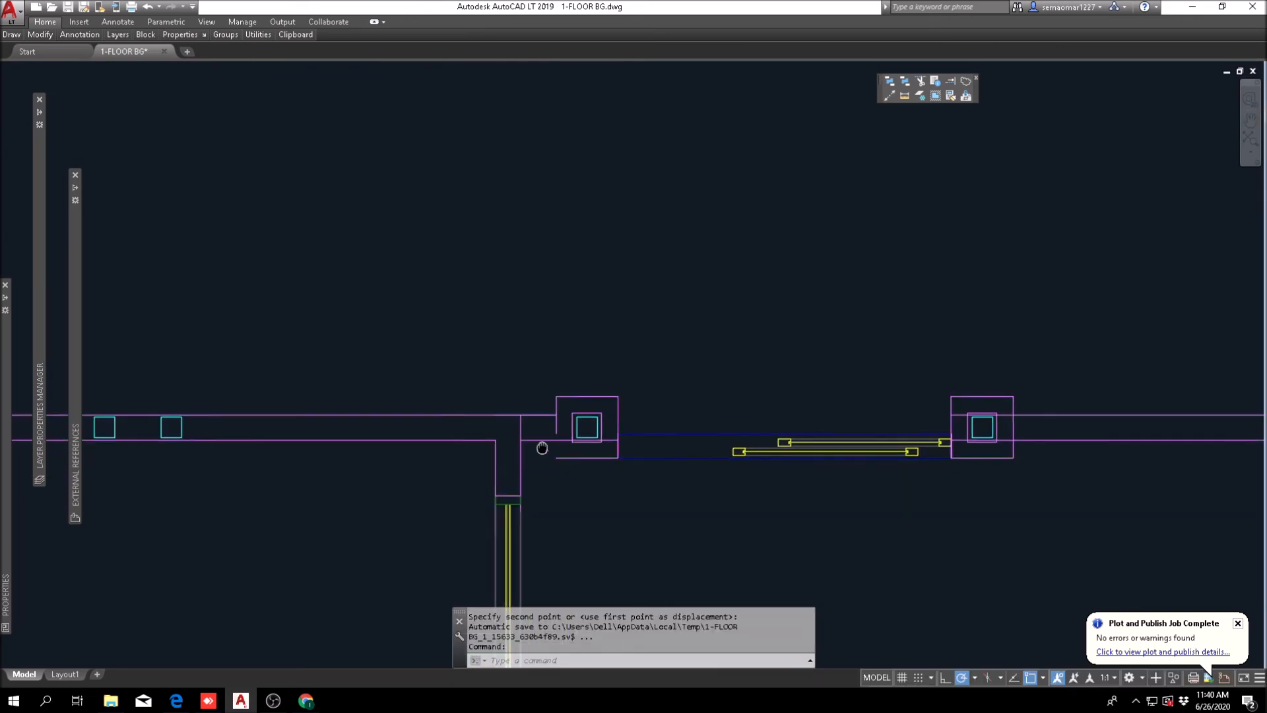
pyautogui.moveTo(848, 510); pyautogui.dragTo(585, 495, button='middle')
pyautogui.press('Escape')
pyautogui.press('Escape')
pyautogui.moveTo(521, 469); pyautogui.dragTo(860, 487, button='middle')
pyautogui.scroll(4, 790, 457)
pyautogui.press('Escape')
pyautogui.press('Escape')
pyautogui.write('f')
pyautogui.press('Return')
pyautogui.click(778, 454)
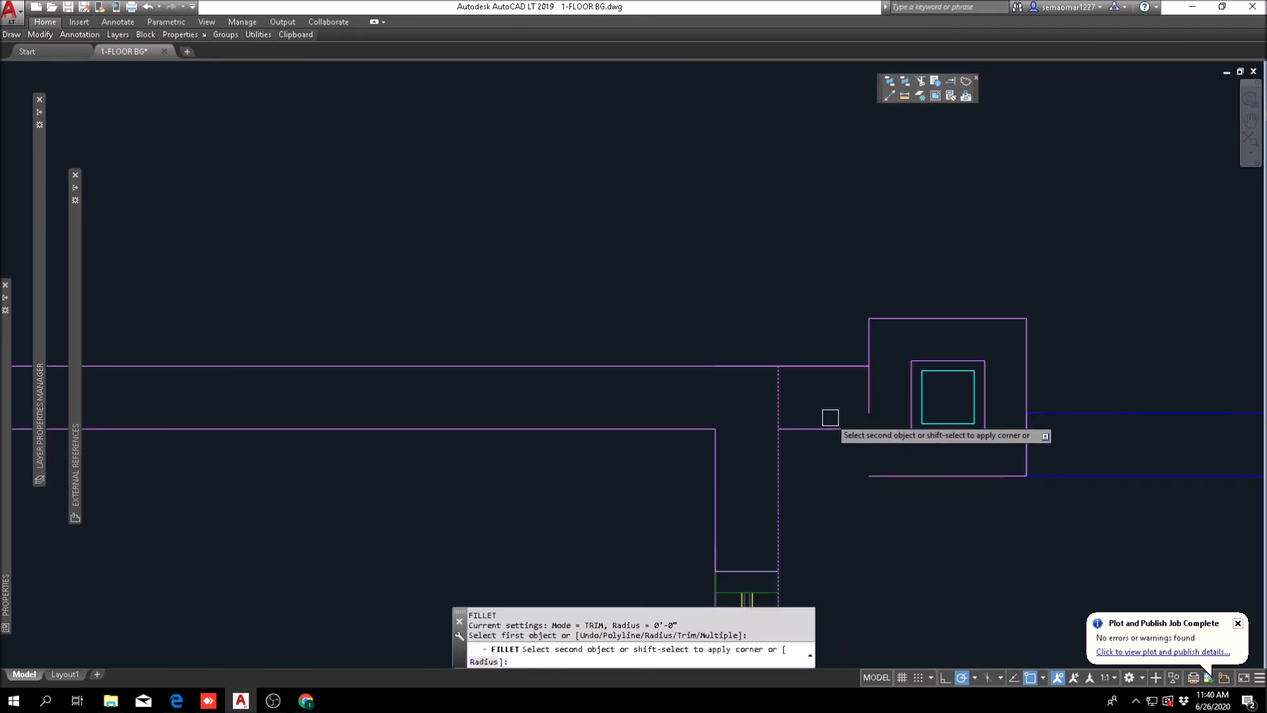
pyautogui.click(828, 426)
pyautogui.press('Escape')
# Step: Fillet the upper line of the wall from Fitness 33 with the west side of the northwest column outline
pyautogui.write('f')
pyautogui.press('Return')
pyautogui.click(844, 370)
pyautogui.click(873, 340)
pyautogui.press('Escape')
pyautogui.press('Escape')
pyautogui.scroll(-4, 871, 402)
pyautogui.scroll(4, 763, 450)
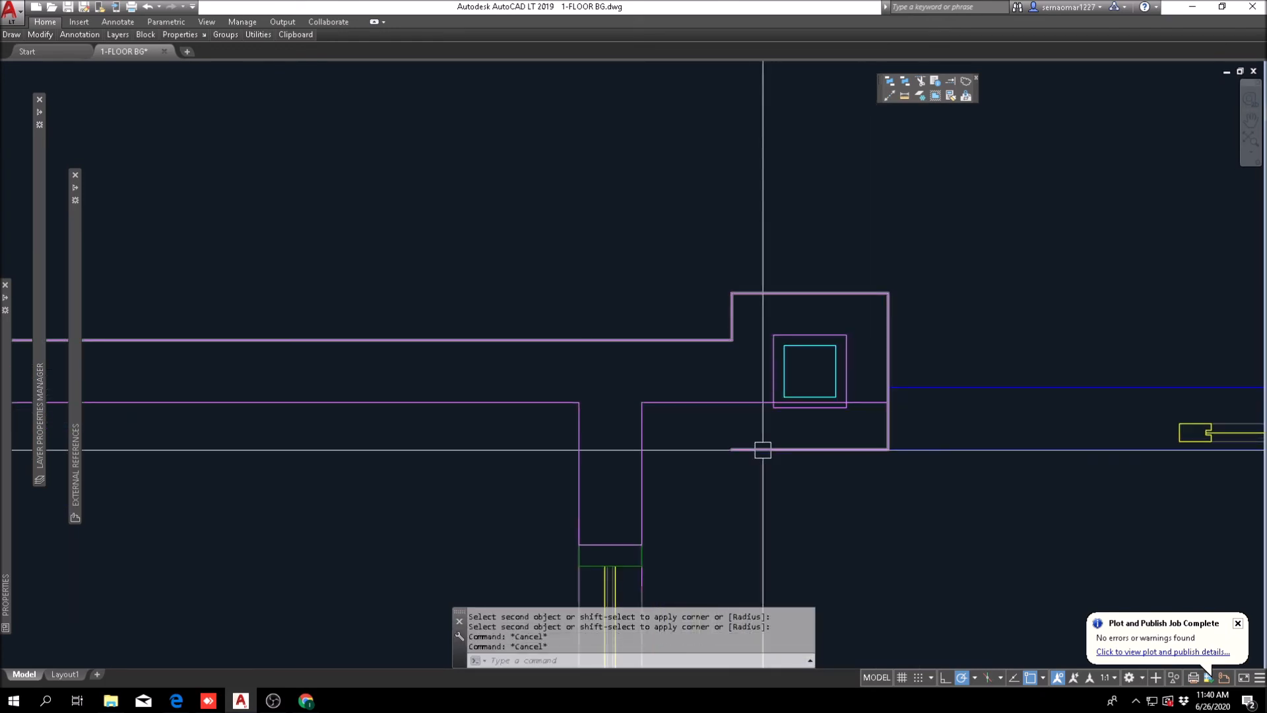
# Step: Draw a vertical line closing the west side of the northwest column outline down to its southwest corner
pyautogui.write('l')
pyautogui.press('Return')
pyautogui.click(732, 292)
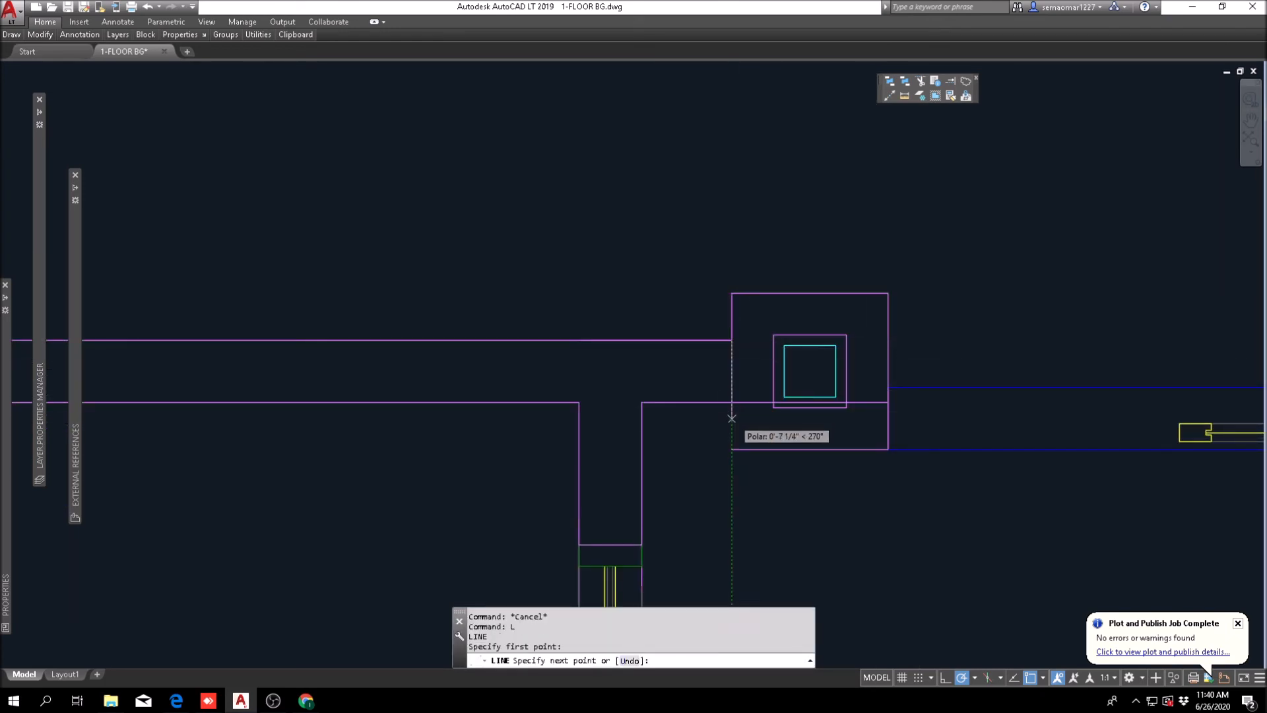
pyautogui.click(732, 450)
pyautogui.press('space')
# Step: Trim the lines where Gateway 32's north wall meets the west side of the northwest column
pyautogui.write('tr')
pyautogui.click(746, 374)
pyautogui.click(726, 424)
pyautogui.press('space')
pyautogui.click(744, 402)
pyautogui.click(736, 383)
pyautogui.press('Escape')
pyautogui.press('Escape')
# Step: Trim the north wall's two lines inside Gateway 32's northeast column and clean up their junction with the column's east side
pyautogui.scroll(-6, 663, 371)
pyautogui.moveTo(894, 418); pyautogui.dragTo(753, 421, button='middle')
pyautogui.press('Escape')
pyautogui.scroll(8, 690, 374)
pyautogui.write('tr')
pyautogui.press('space')
pyautogui.click(688, 372)
pyautogui.click(618, 541)
pyautogui.press('space')
pyautogui.click(616, 548)
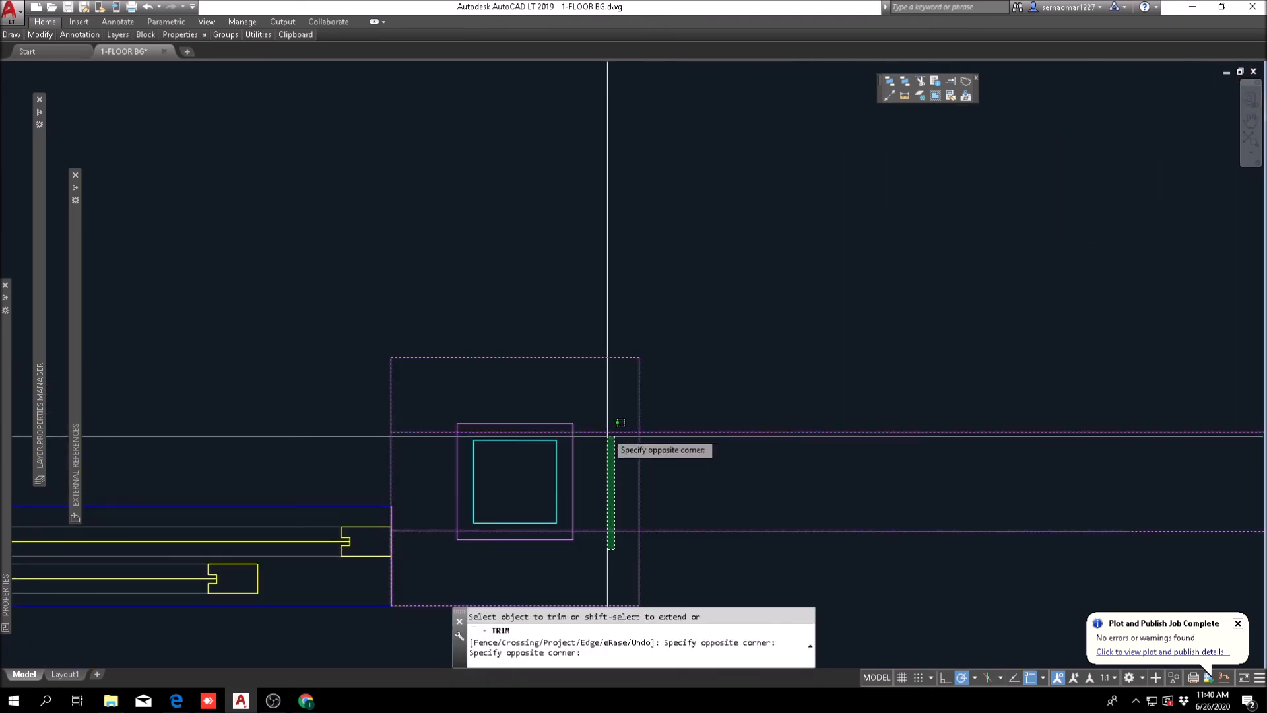
pyautogui.click(604, 424)
pyautogui.click(641, 466)
pyautogui.scroll(-2, 640, 466)
pyautogui.press('Escape')
pyautogui.press('Escape')
# Step: Fillet both lines of Gateway 32's east wall with the lower line of the north wall to form a T-junction
pyautogui.scroll(-8, 686, 403)
pyautogui.moveTo(738, 376); pyautogui.dragTo(681, 381, button='middle')
pyautogui.press('Escape')
pyautogui.press('Escape')
pyautogui.press('Escape')
pyautogui.scroll(4, 794, 420)
pyautogui.write('f')
pyautogui.press('space')
pyautogui.click(771, 410)
pyautogui.click(806, 383)
pyautogui.press('space')
pyautogui.write('f')
pyautogui.press('space')
pyautogui.click(733, 384)
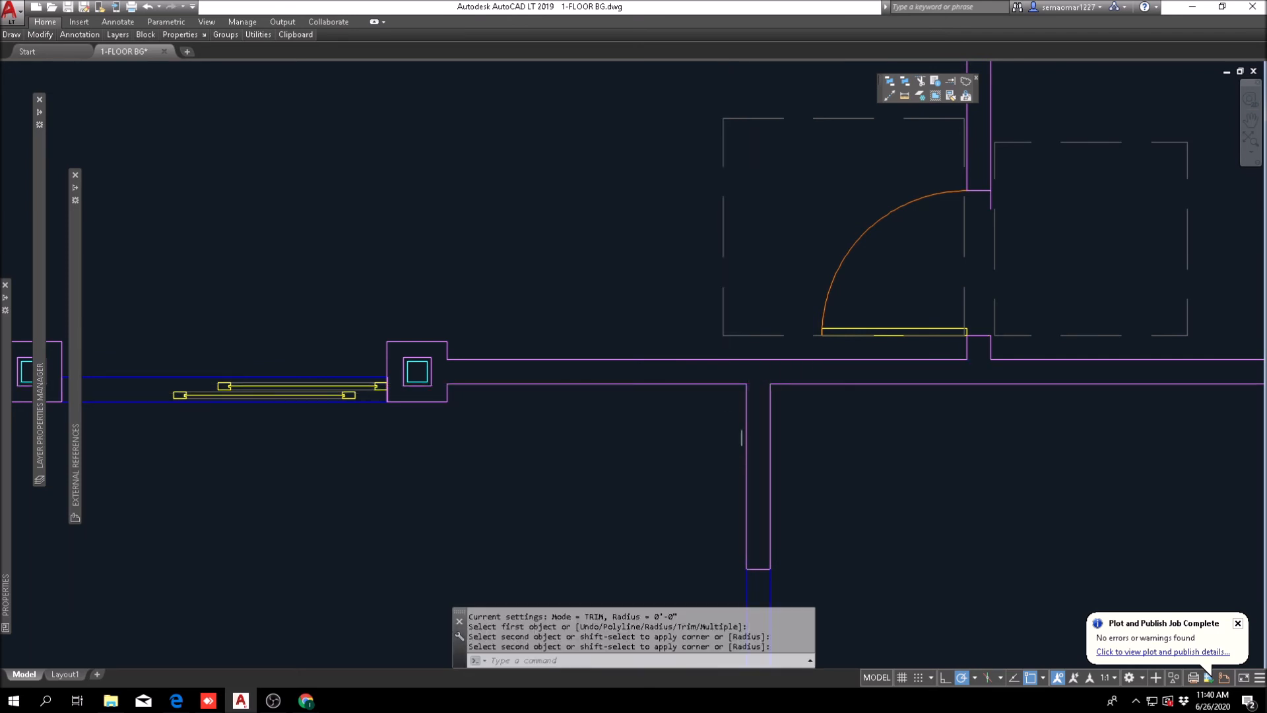
pyautogui.press('Escape')
# Step: Fillet the inner and outer wall lines at the northeast corner of the room east of Gateway 32
pyautogui.scroll(-5, 874, 417)
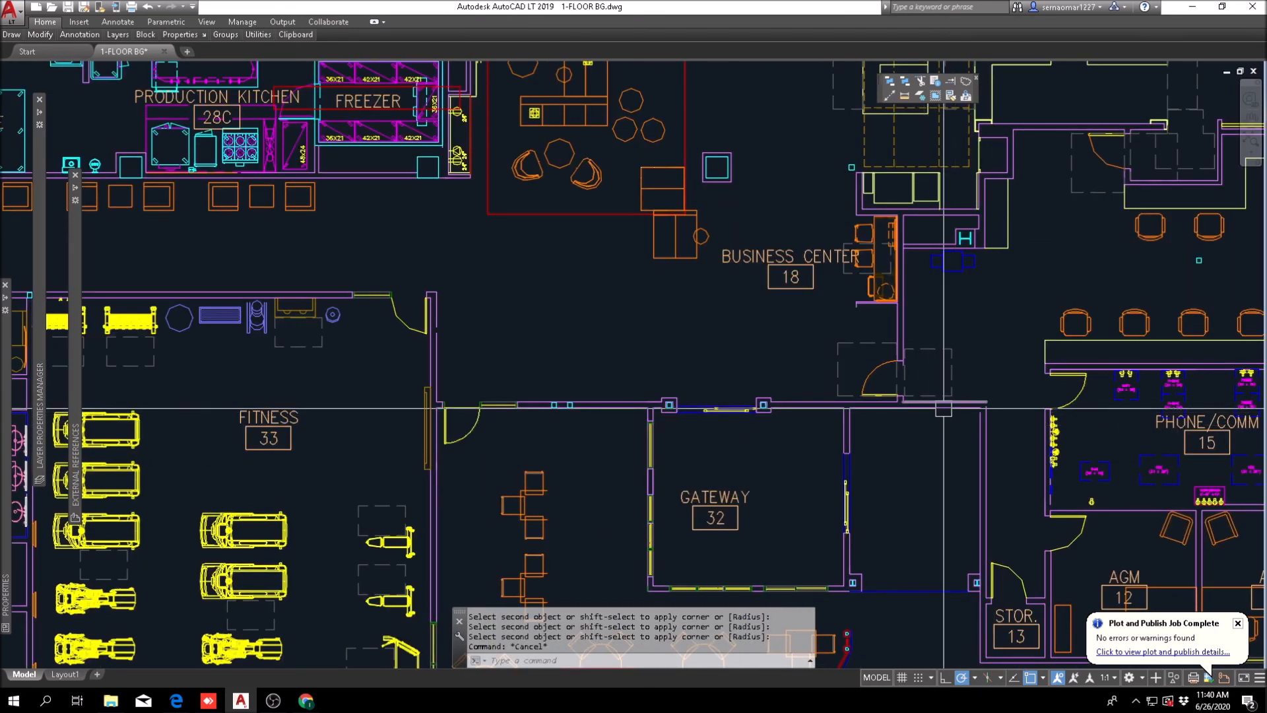
pyautogui.press('Escape')
pyautogui.press('Escape')
pyautogui.scroll(2, 1162, 366)
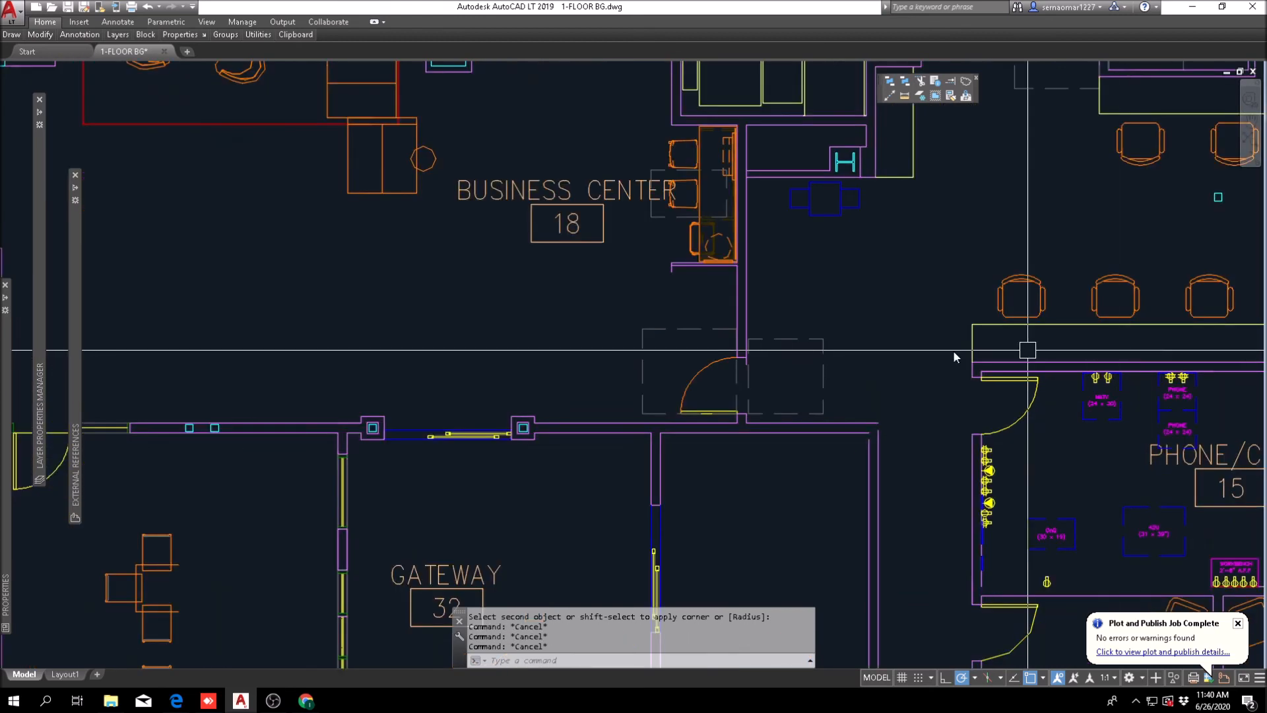
pyautogui.write('f')
pyautogui.press('space')
pyautogui.scroll(2, 856, 434)
pyautogui.click(855, 433)
pyautogui.click(877, 457)
pyautogui.press('space')
pyautogui.press('Escape')
pyautogui.press('space')
pyautogui.click(851, 432)
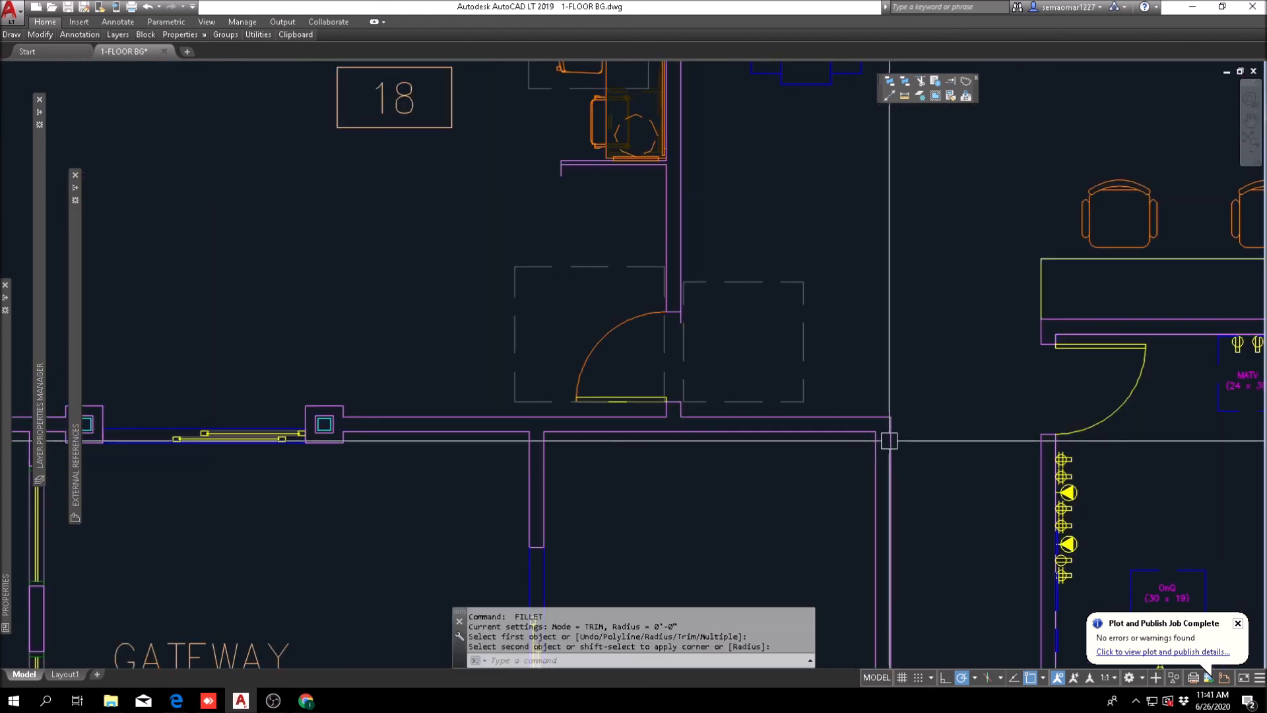
pyautogui.press('Escape')
# Step: Move the Gateway 32 name and number tag horizontally east to the middle of the room
pyautogui.scroll(-5, 660, 330)
pyautogui.moveTo(522, 367); pyautogui.dragTo(390, 385, button='middle')
pyautogui.press('Escape')
pyautogui.scroll(4, 455, 402)
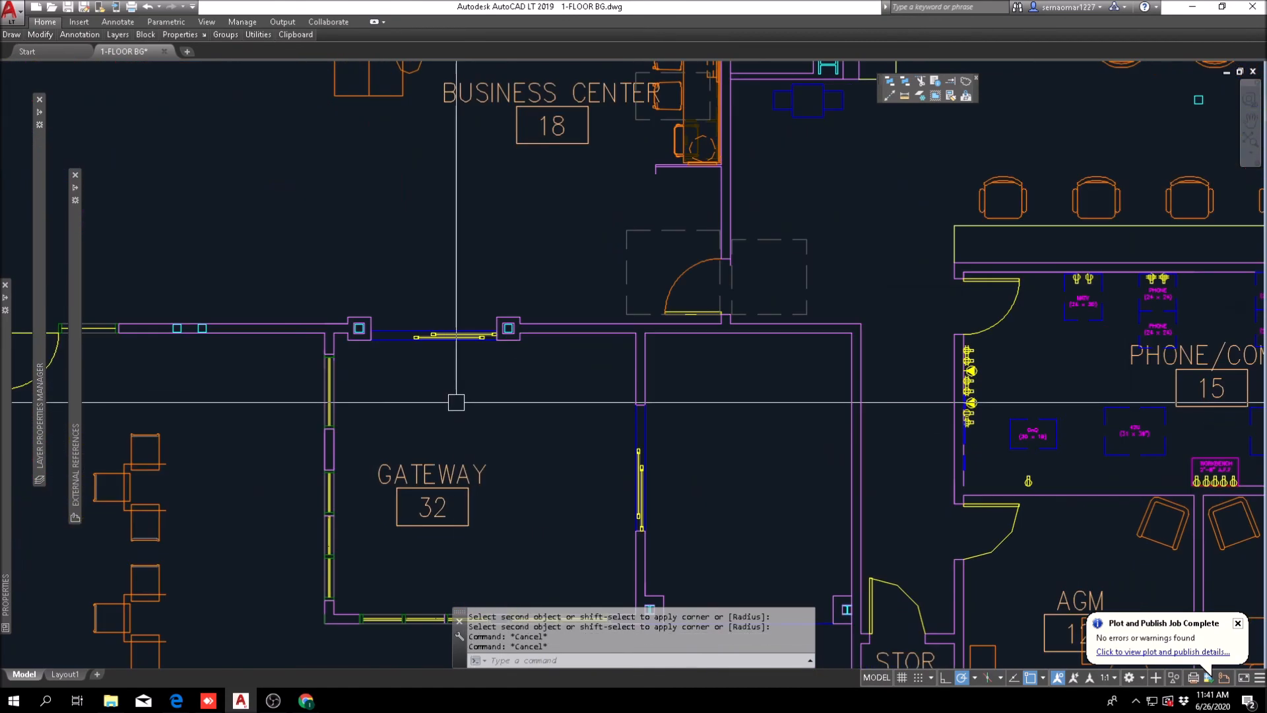
pyautogui.write('m')
pyautogui.press('space')
pyautogui.click(453, 442)
pyautogui.click(404, 524)
pyautogui.press('space')
pyautogui.click(460, 423)
pyautogui.click(520, 423)
pyautogui.press('Escape')
pyautogui.scroll(-6, 480, 389)
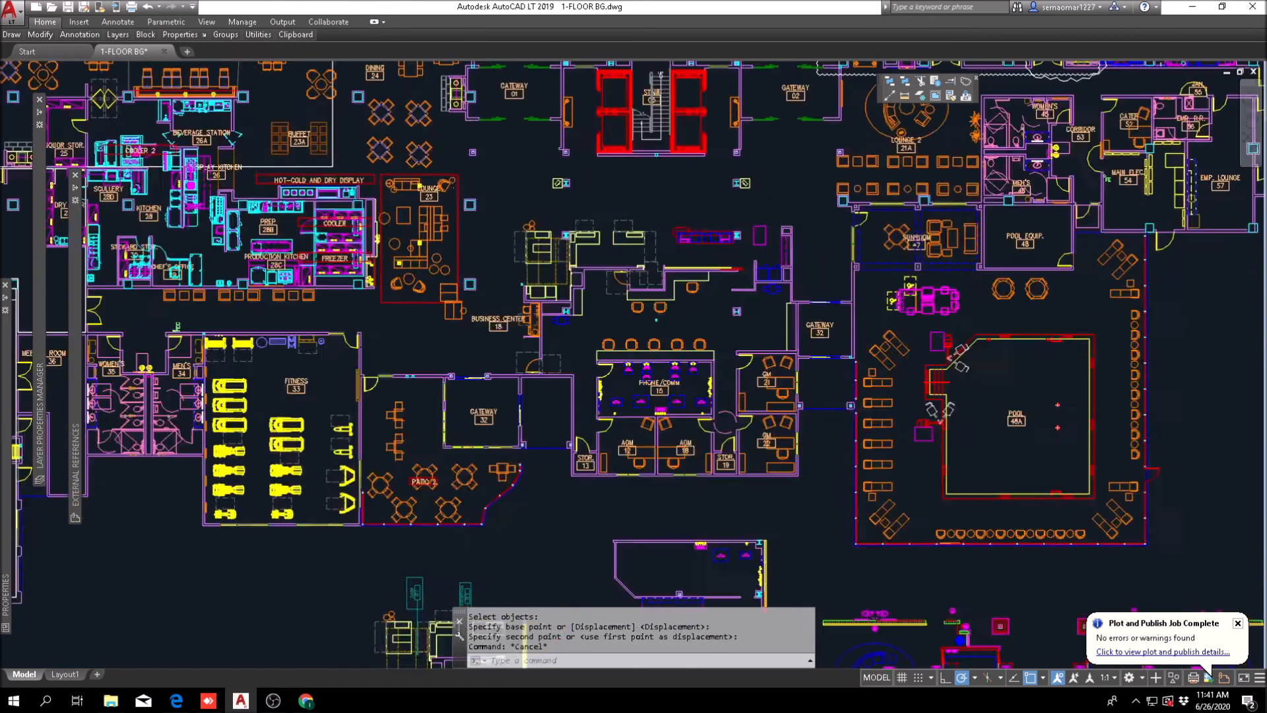
pyautogui.press('Escape')
pyautogui.scroll(4, 481, 291)
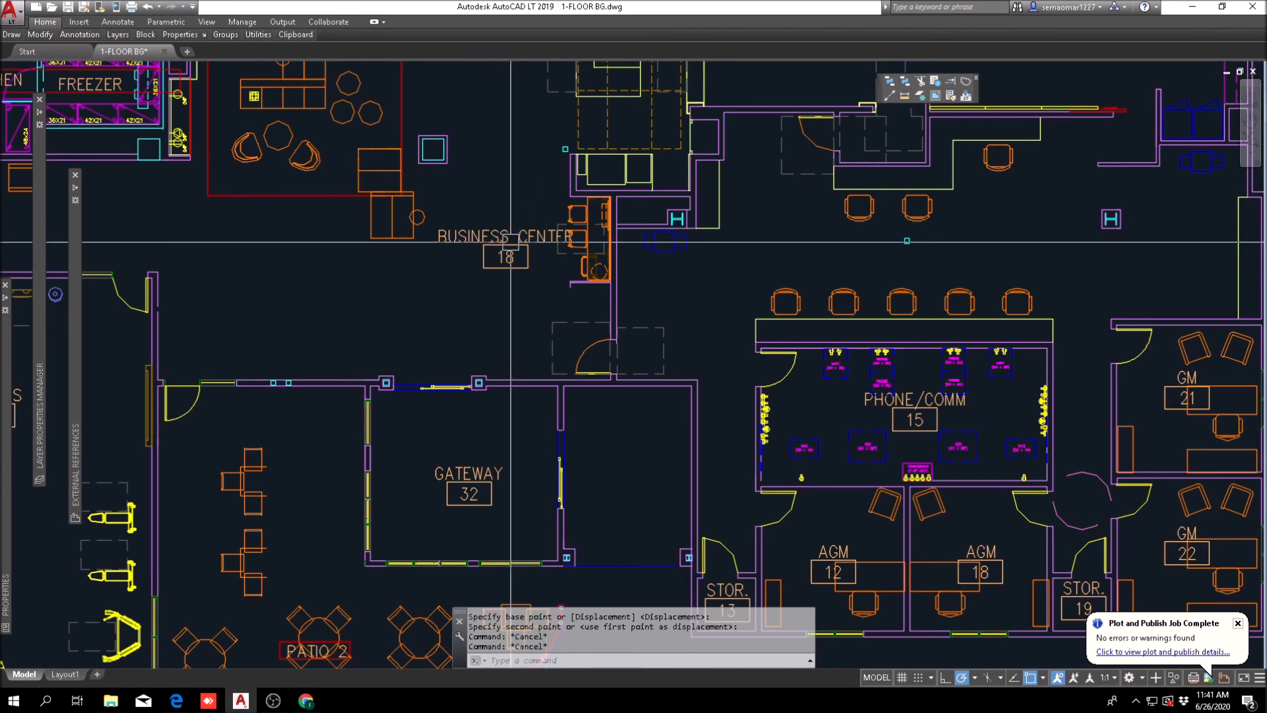
pyautogui.scroll(-2, 414, 442)
pyautogui.moveTo(330, 429); pyautogui.dragTo(357, 353, button='middle')
pyautogui.scroll(2, 356, 353)
pyautogui.write('m')
pyautogui.press('space')
pyautogui.click(402, 316)
pyautogui.click(339, 455)
pyautogui.press('space')
pyautogui.click(309, 410)
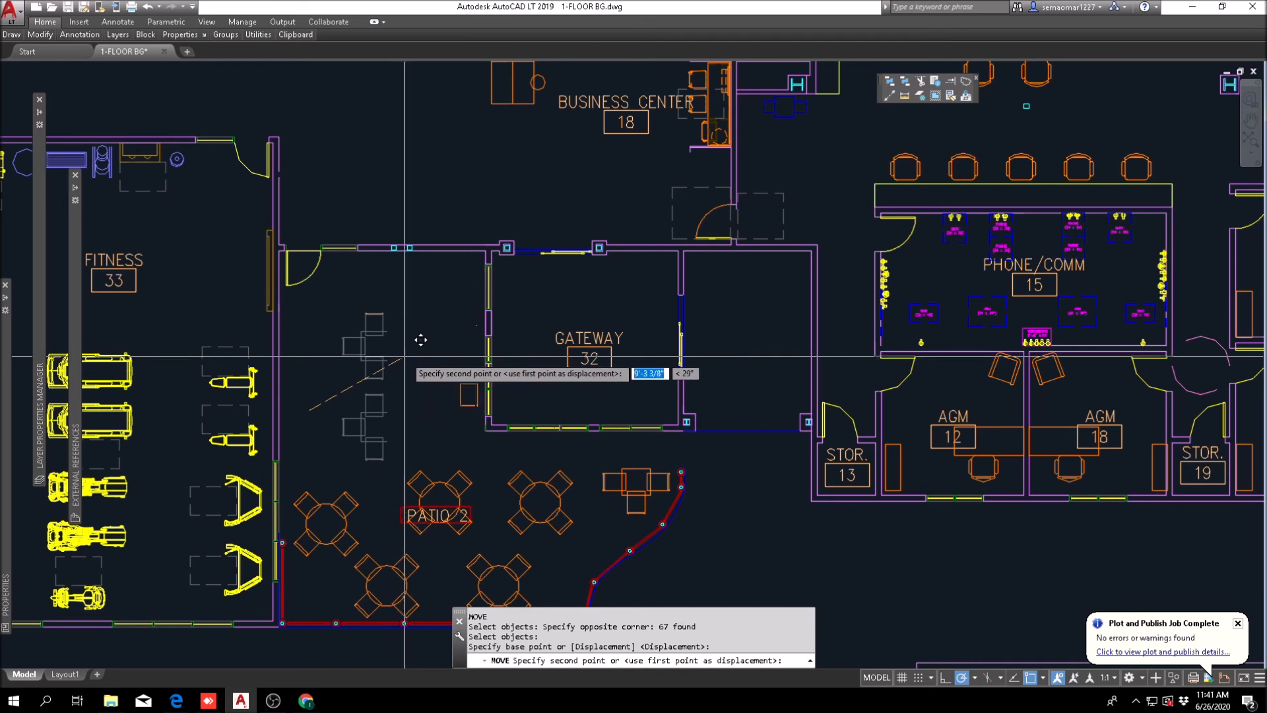
pyautogui.press('Escape')
pyautogui.write('u')
pyautogui.press('Return')
# Step: Move the two three-chair table groups northeast against the windows in Gateway 32's west wall
pyautogui.write('m')
pyautogui.press('Return')
pyautogui.click(318, 536)
pyautogui.click(429, 270)
pyautogui.press('Return')
pyautogui.scroll(2, 351, 421)
pyautogui.click(311, 425)
pyautogui.moveTo(505, 330); pyautogui.dragTo(503, 435, button='middle')
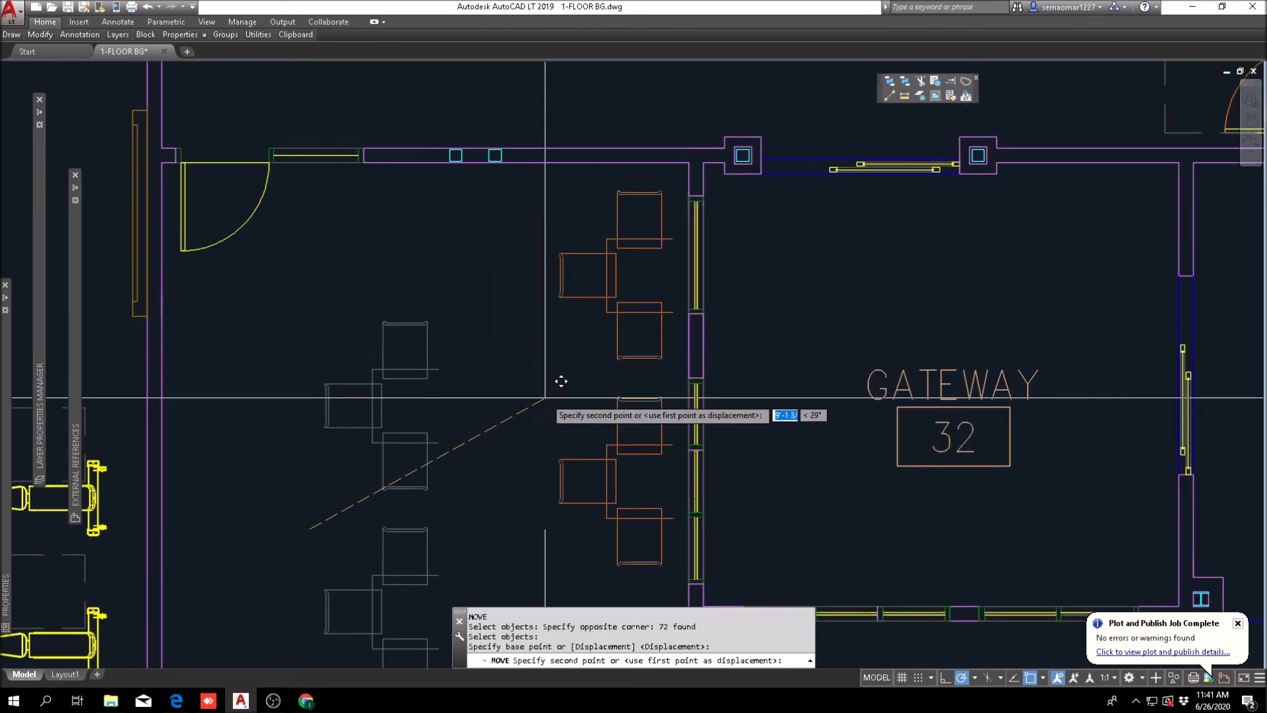
pyautogui.press('Escape')
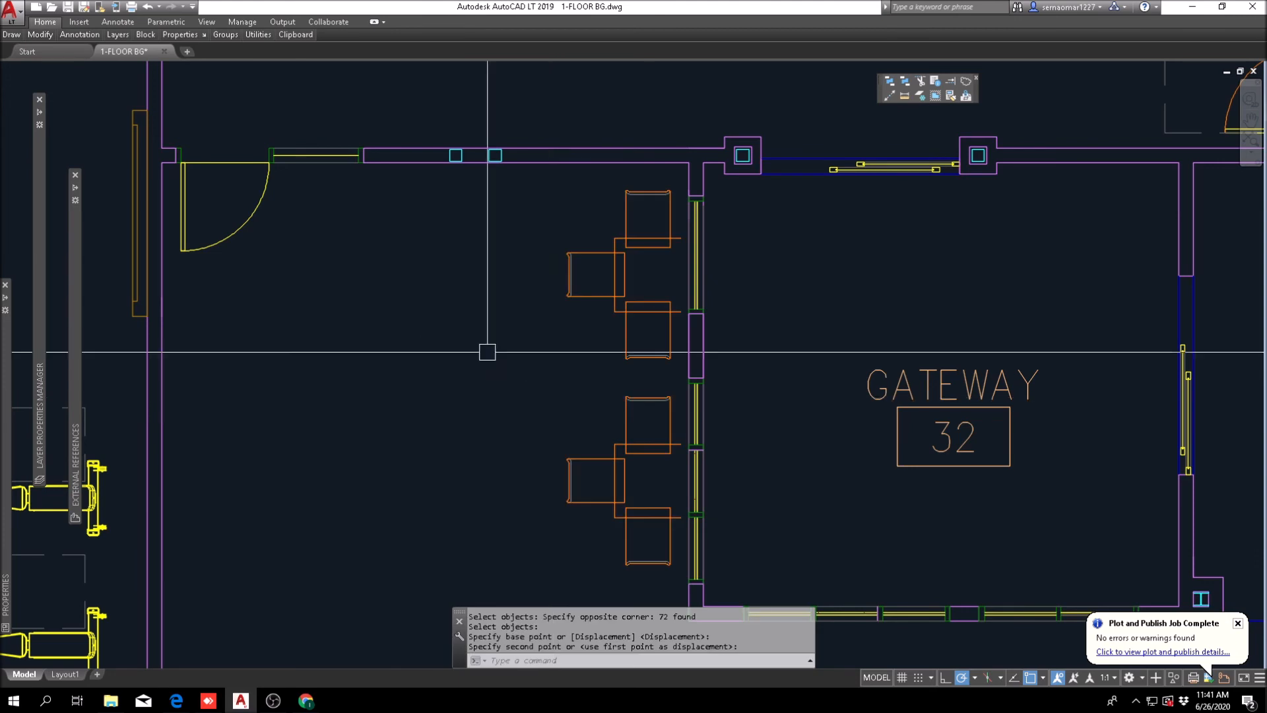
# Step: Copy a round four-chair table from Patio 2 into the open area between Fitness 33 and Gateway 32
pyautogui.scroll(-3, 487, 351)
pyautogui.scroll(1, 466, 320)
pyautogui.scroll(-2, 388, 382)
pyautogui.moveTo(383, 376); pyautogui.dragTo(433, 287, button='middle')
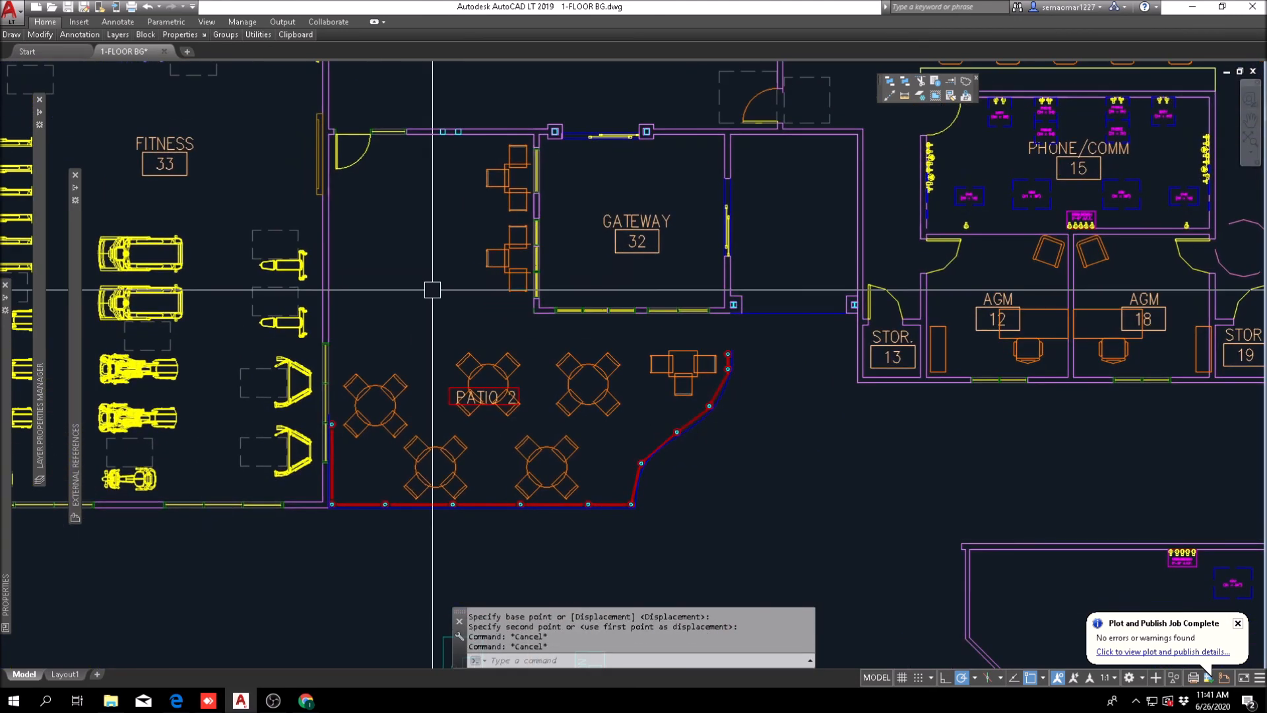
pyautogui.moveTo(535, 291); pyautogui.dragTo(510, 357, button='middle')
pyautogui.press('Escape')
pyautogui.moveTo(48, 39)
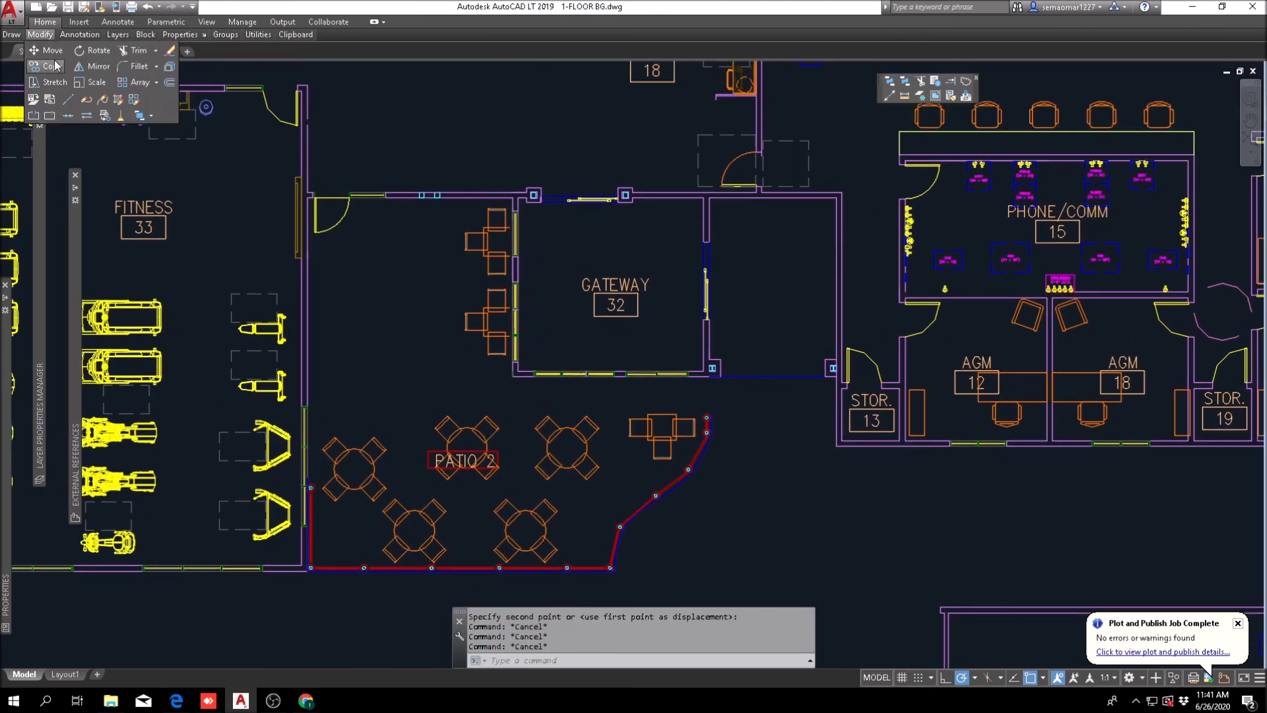
pyautogui.click(53, 65)
pyautogui.scroll(2, 524, 480)
pyautogui.click(516, 507)
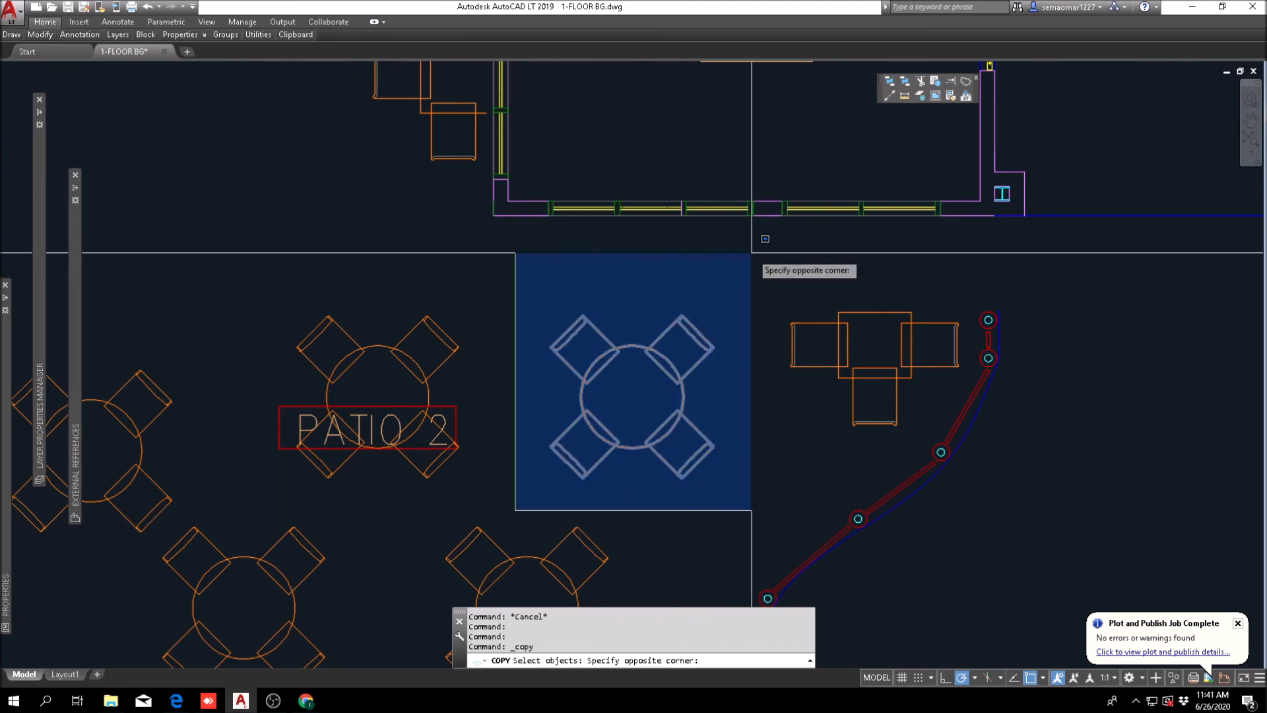
pyautogui.scroll(-2, 751, 253)
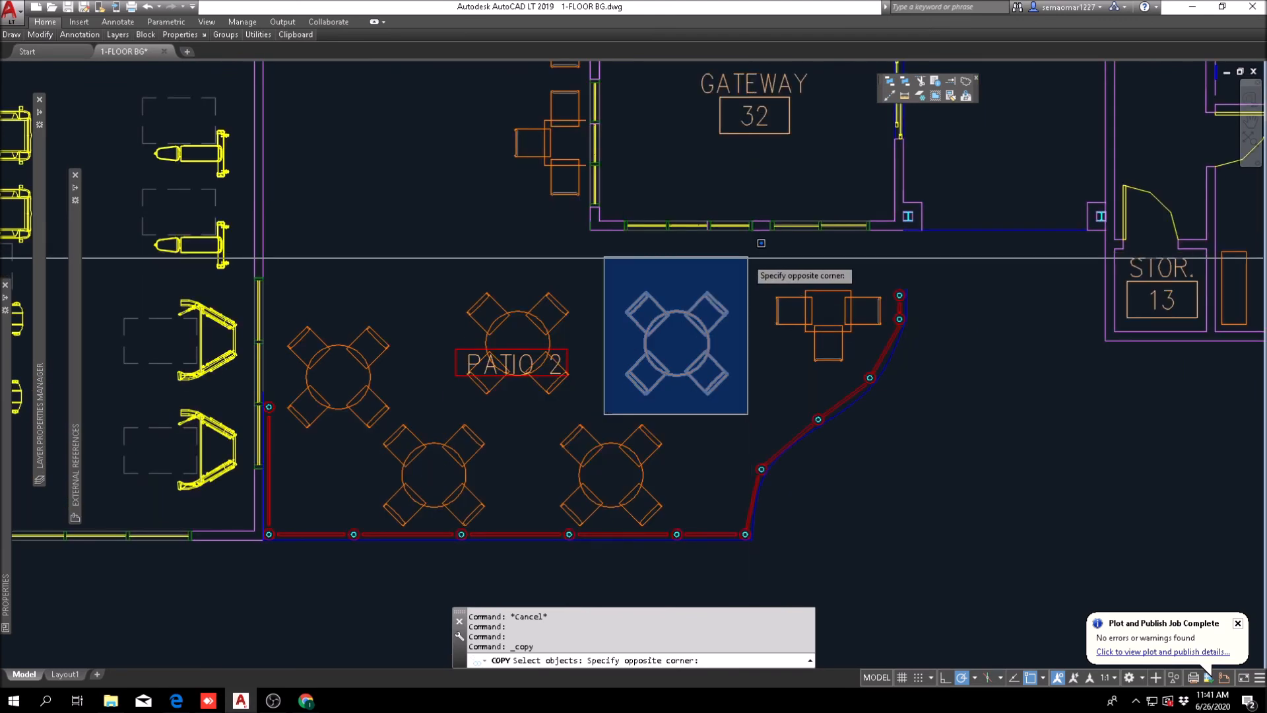
pyautogui.click(741, 256)
pyautogui.press('Return')
pyautogui.click(677, 340)
pyautogui.moveTo(349, 164); pyautogui.dragTo(512, 357, button='middle')
pyautogui.click(596, 270)
pyautogui.scroll(-5, 596, 270)
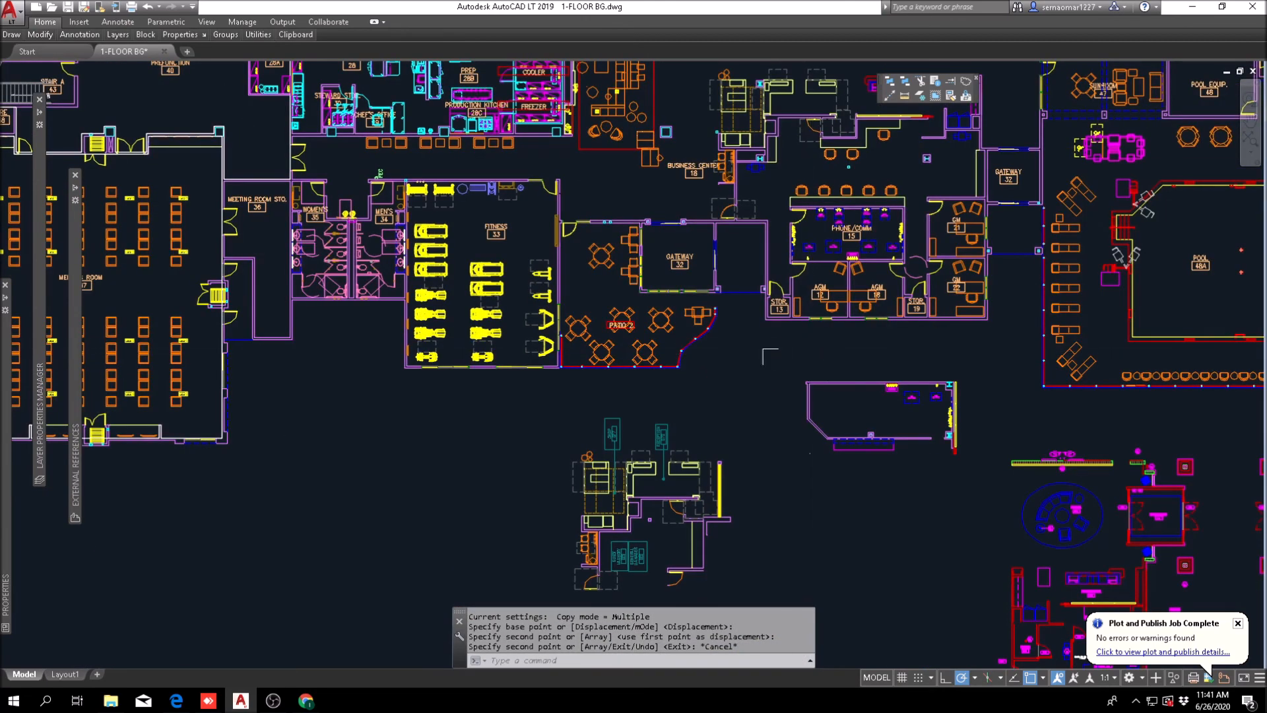
# Step: Copy the new round four-chair table straight down to add a second one between it and the Patio 2 tables
pyautogui.scroll(5, 640, 348)
pyautogui.press('Escape')
pyautogui.press('Return')
pyautogui.click(546, 80)
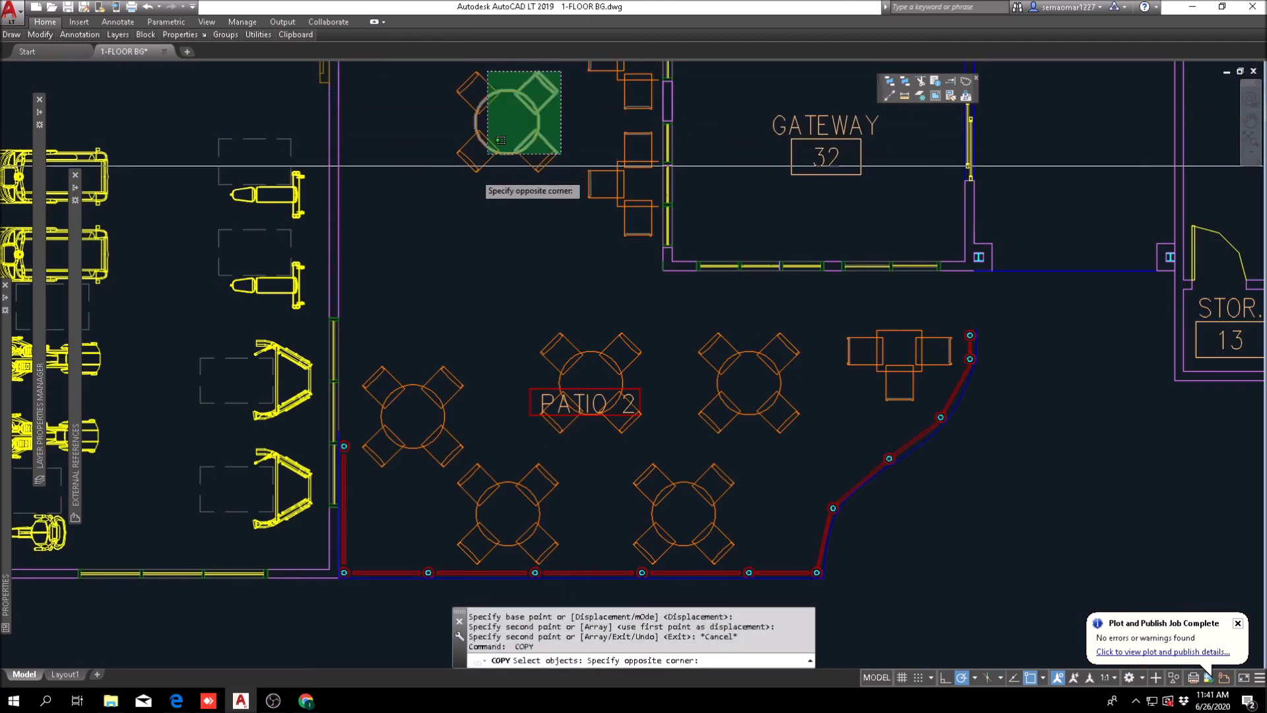
pyautogui.click(466, 161)
pyautogui.press('Return')
pyautogui.click(420, 189)
pyautogui.click(420, 311)
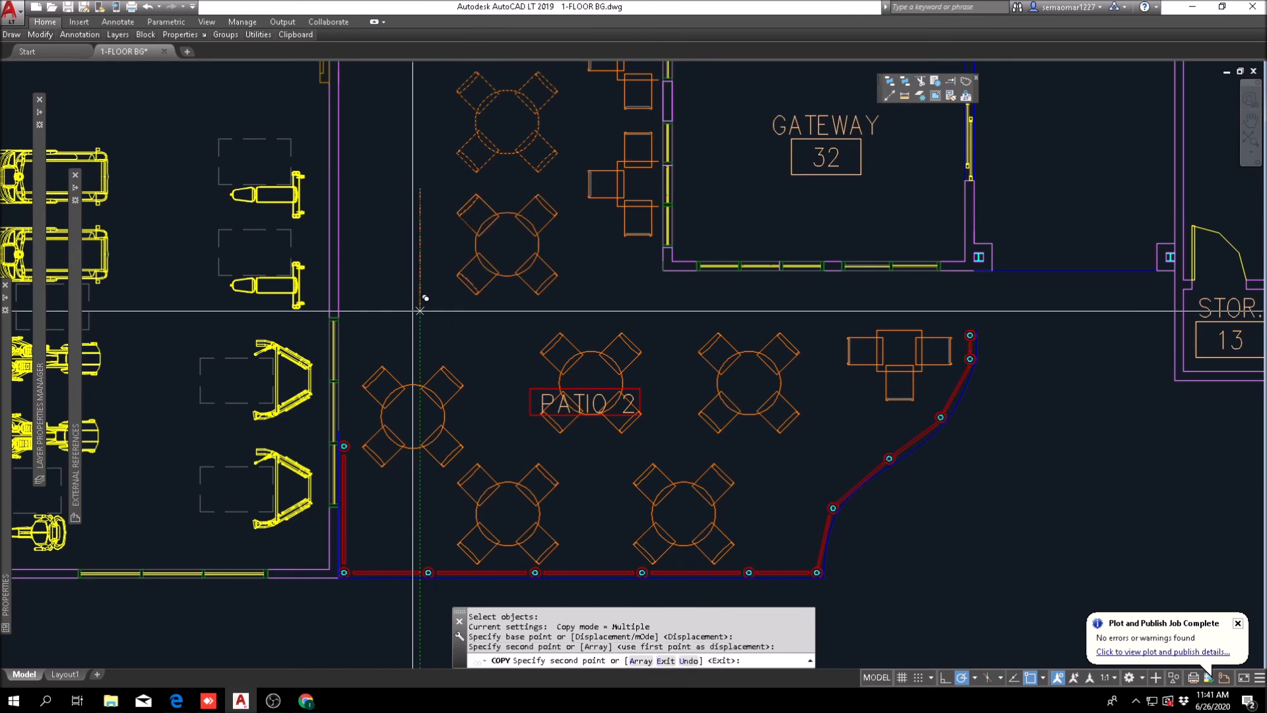
pyautogui.press('Escape')
# Step: Review the furnished patio, Gateway 32 and the adjoining back offices in the floor plan
pyautogui.scroll(-3, 617, 396)
pyautogui.moveTo(759, 325)
pyautogui.mouseDown(button='middle')
pyautogui.moveTo(686, 435)
pyautogui.moveTo(501, 396)
pyautogui.mouseUp(button='middle')
pyautogui.scroll(2, 500, 396)
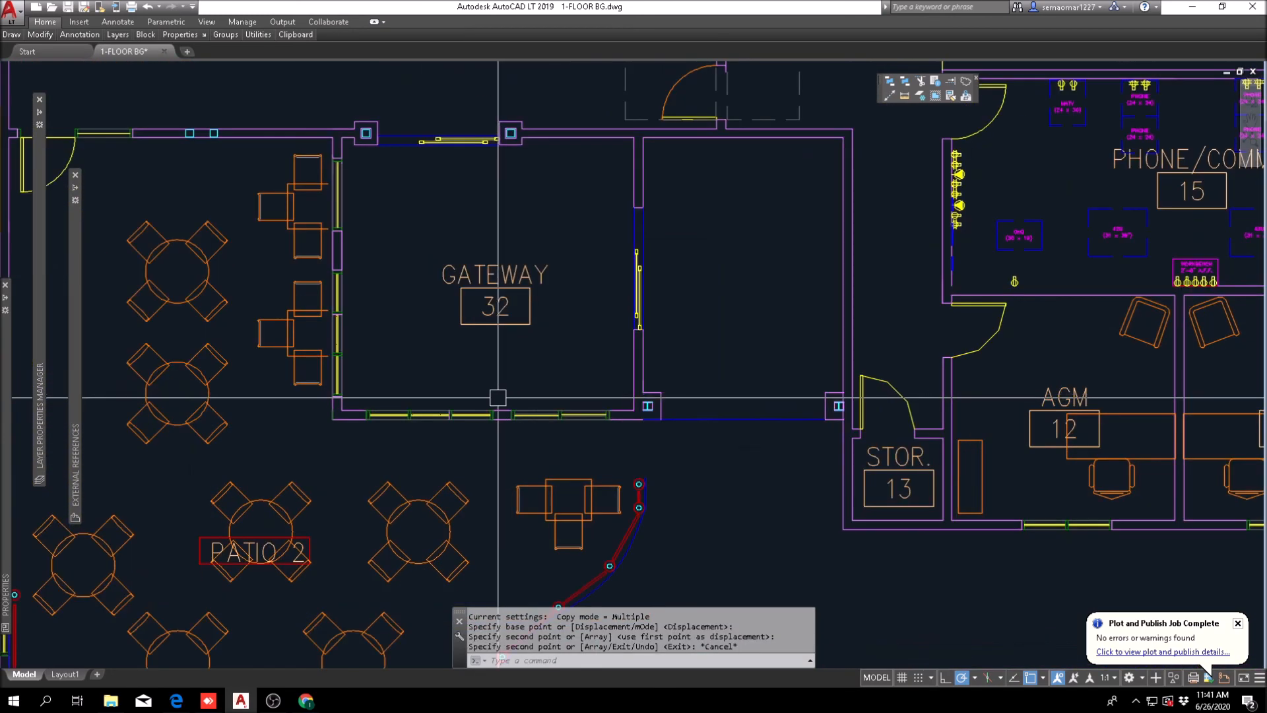
pyautogui.scroll(-4, 491, 374)
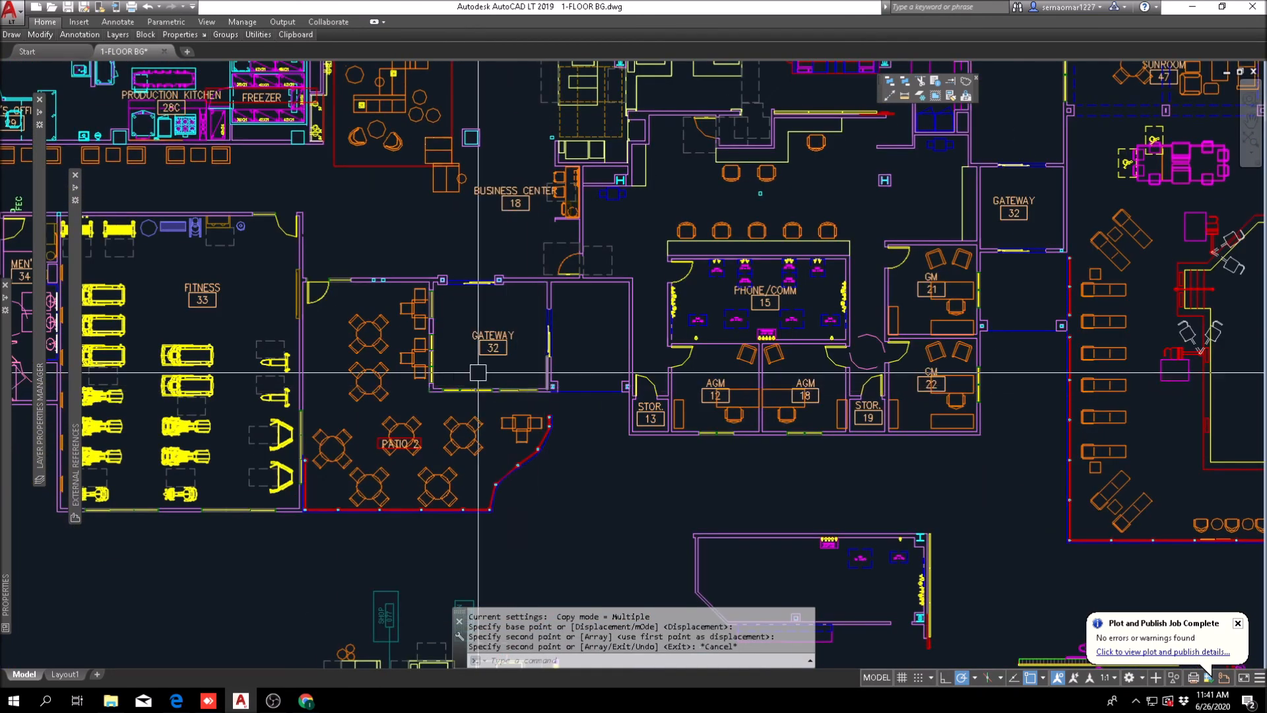
pyautogui.scroll(-2, 442, 347)
pyautogui.moveTo(397, 290)
pyautogui.mouseDown(button='middle')
pyautogui.moveTo(355, 388)
pyautogui.moveTo(196, 335)
pyautogui.mouseUp(button='middle')
pyautogui.scroll(2, 381, 396)
pyautogui.moveTo(344, 344); pyautogui.dragTo(444, 220, button='middle')
pyautogui.scroll(-2, 484, 280)
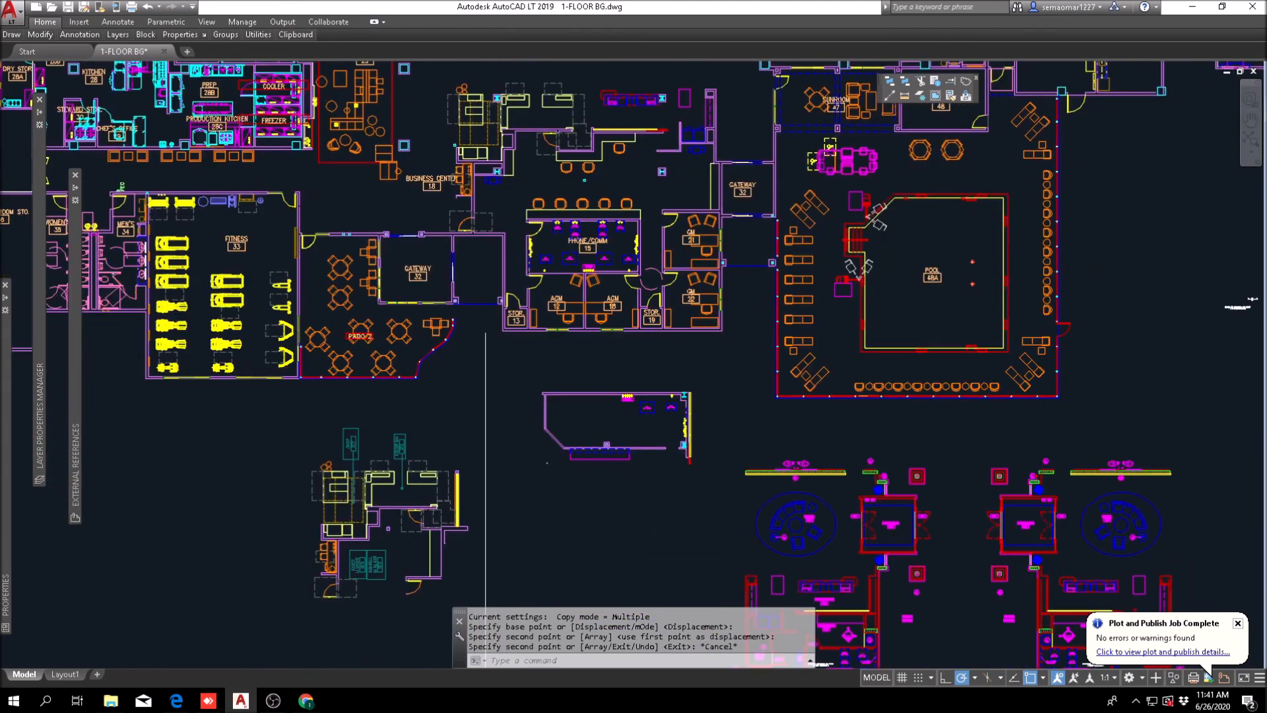
# Step: Erase the leftover office layout fragment lying below the AGM and storage rooms
pyautogui.moveTo(513, 361); pyautogui.dragTo(506, 359, button='middle')
pyautogui.press('Escape')
pyautogui.press('Escape')
pyautogui.write('e')
pyautogui.click(702, 371)
pyautogui.click(529, 477)
pyautogui.press('space')
pyautogui.press('Escape')
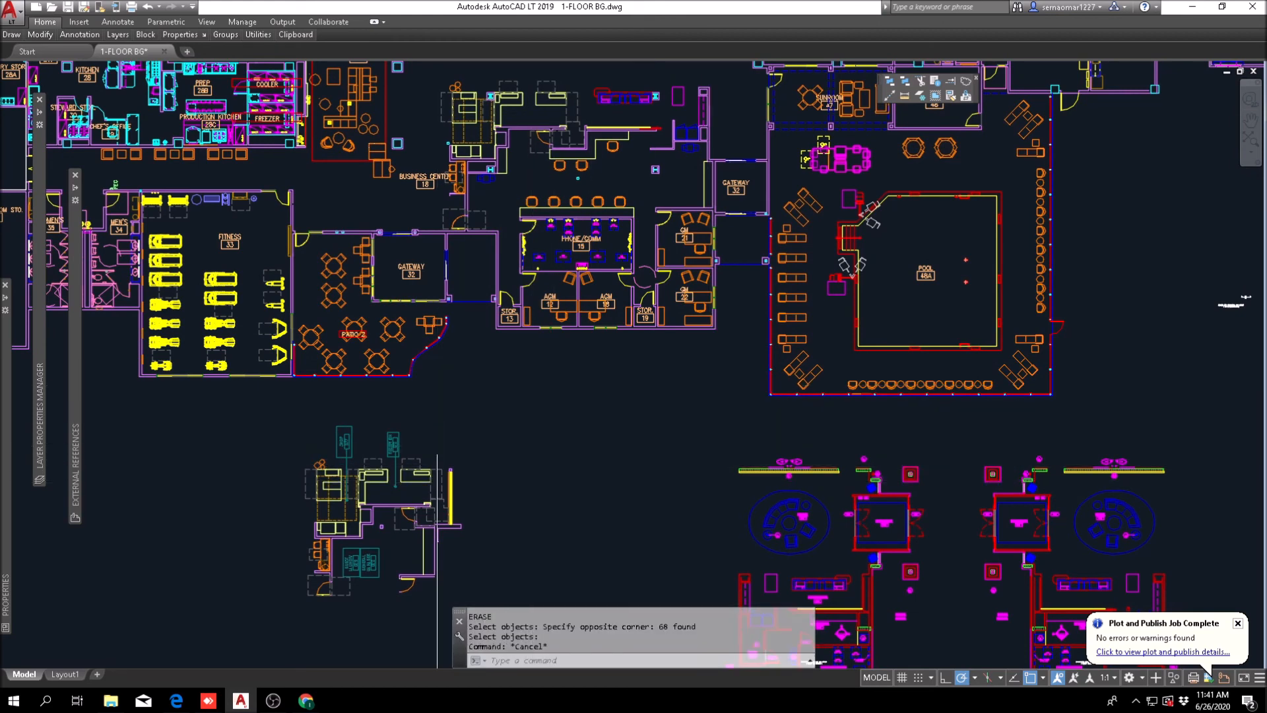
# Step: Erase the leftover front desk and business center layout copy lying below Patio 2
pyautogui.write('e')
pyautogui.click(459, 414)
pyautogui.click(274, 628)
pyautogui.press('space')
pyautogui.moveTo(685, 462); pyautogui.dragTo(373, 383, button='middle')
pyautogui.press('Escape')
# Step: Examine the overall first-floor plan around the lobby, back offices, both Gateway 32 rooms, sunroom and pool
pyautogui.moveTo(424, 325); pyautogui.dragTo(596, 560, button='middle')
pyautogui.moveTo(376, 334); pyautogui.dragTo(449, 395, button='middle')
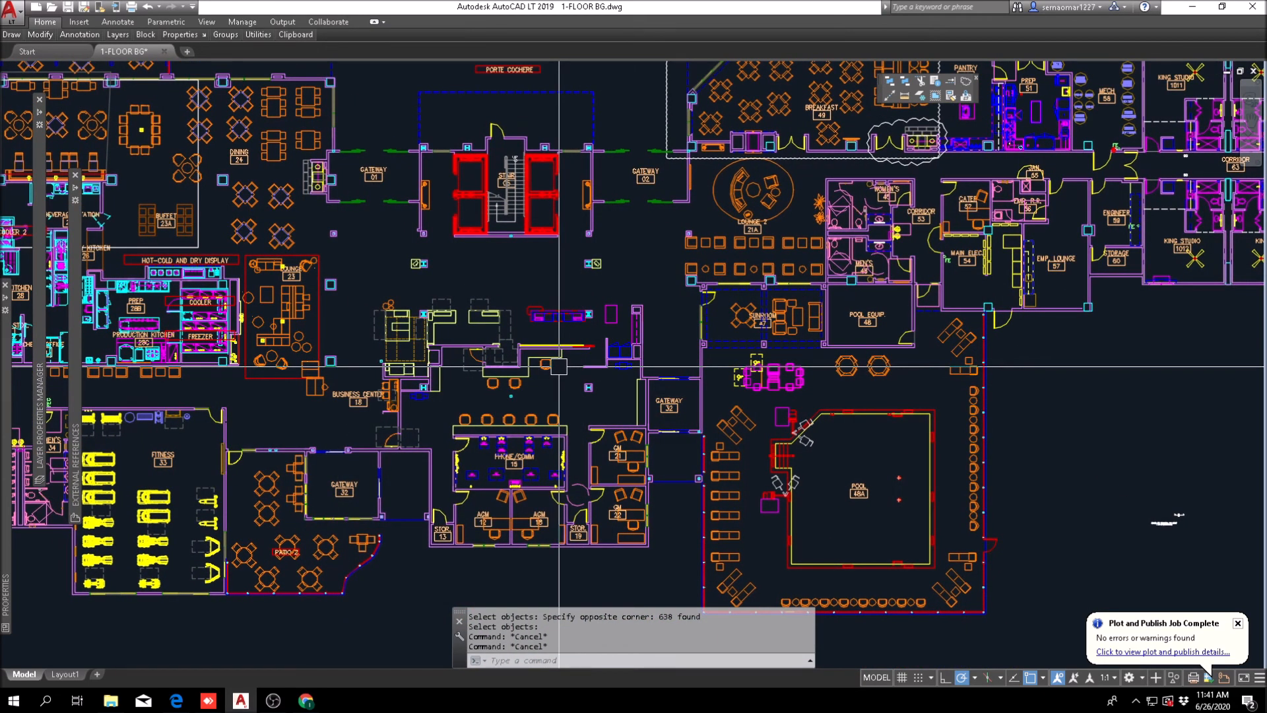
pyautogui.moveTo(581, 335); pyautogui.dragTo(545, 332, button='middle')
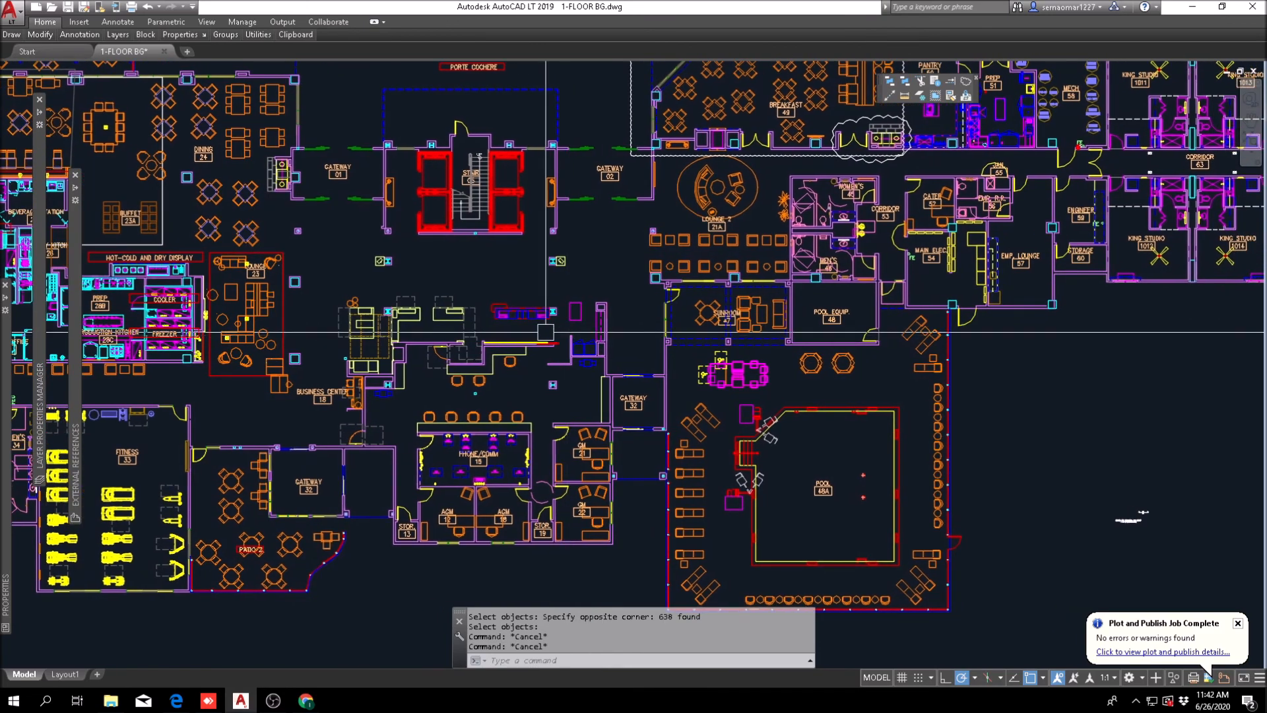
pyautogui.scroll(2, 336, 382)
pyautogui.scroll(-2, 325, 418)
pyautogui.press('Escape')
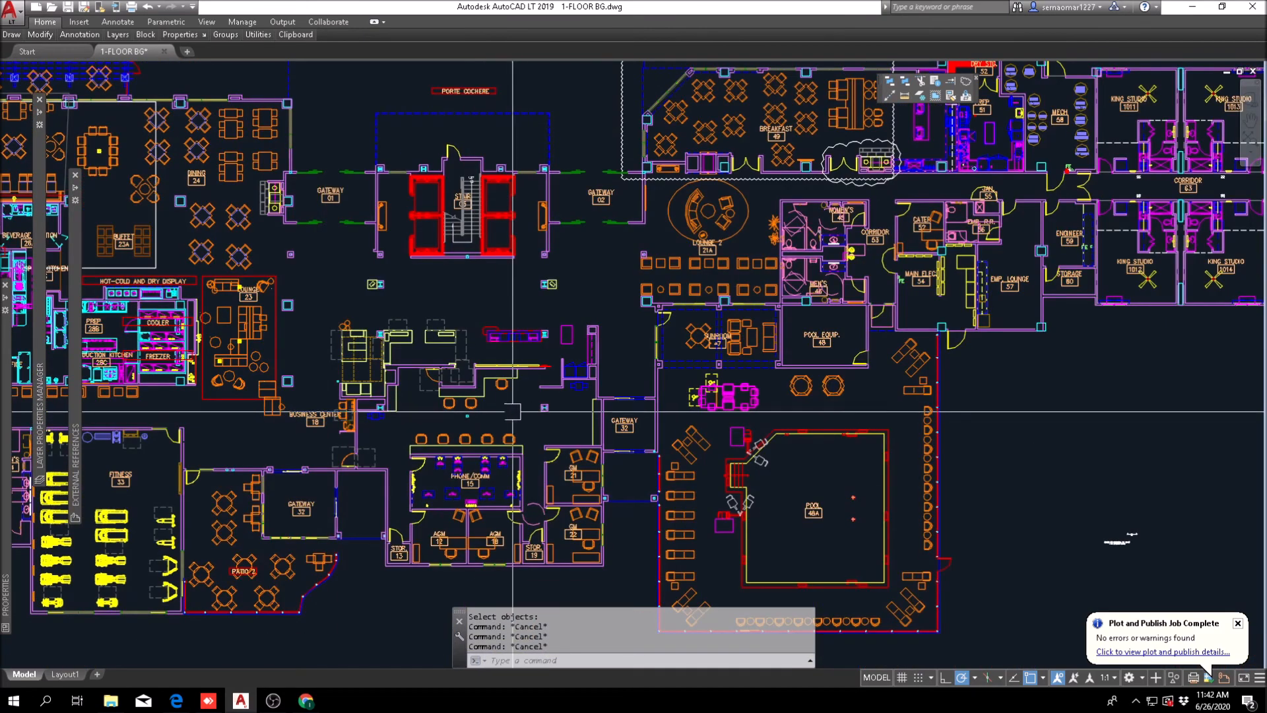
pyautogui.scroll(1, 618, 354)
pyautogui.moveTo(618, 355); pyautogui.dragTo(515, 359, button='middle')
pyautogui.press('Escape')
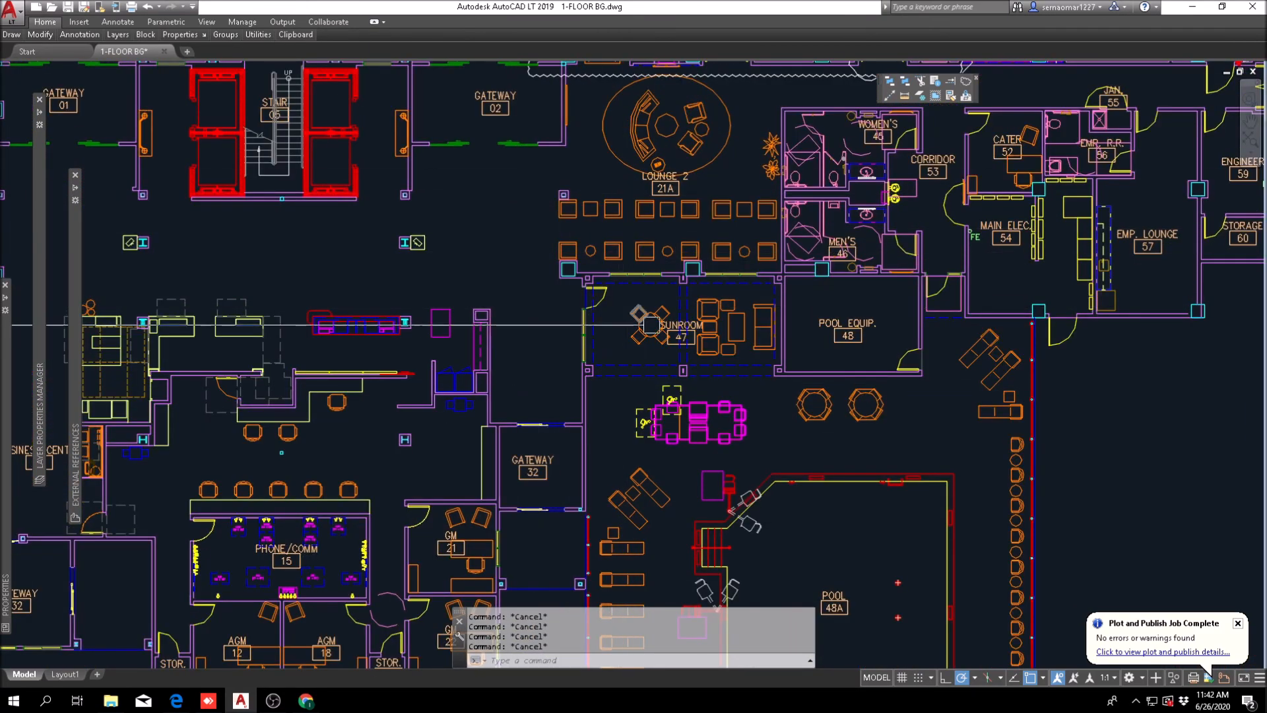
pyautogui.scroll(-2, 518, 382)
pyautogui.moveTo(560, 420); pyautogui.dragTo(570, 284, button='middle')
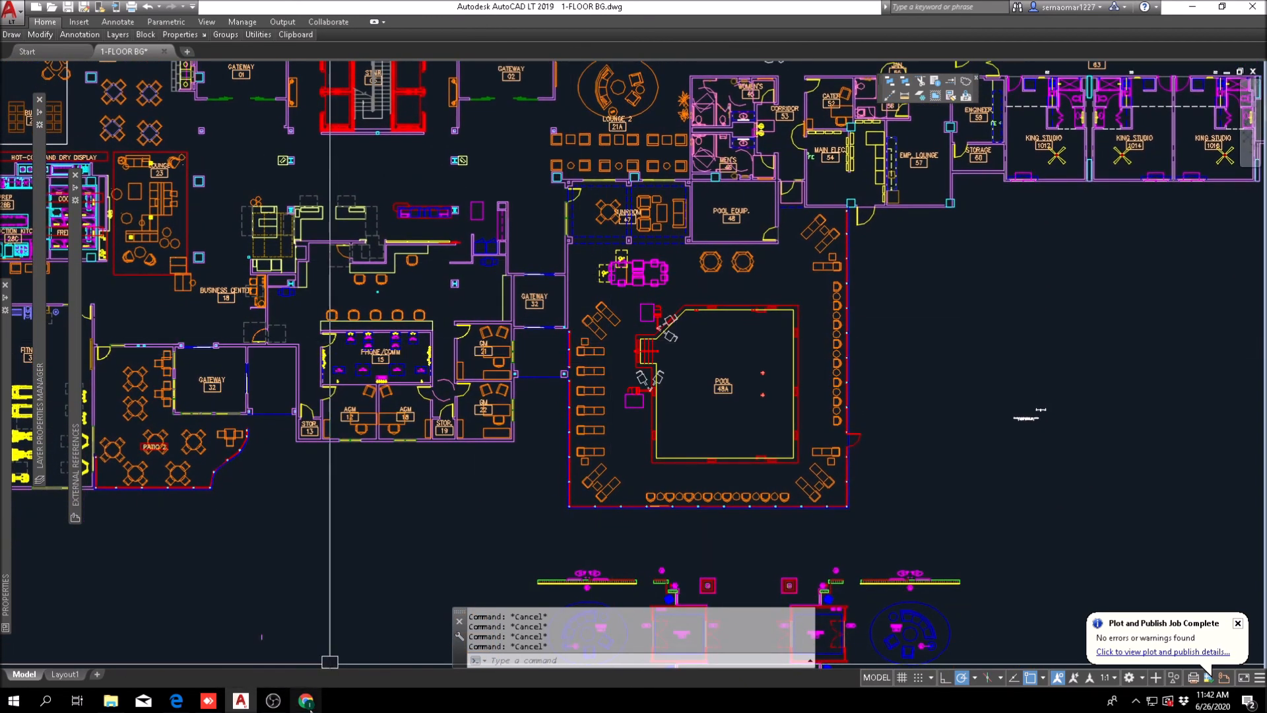
# Step: Switch to Microsoft Edge to check the prototype PDF's floor plan around the lodge and lobby, and return to the drawing
pyautogui.moveTo(227, 698)
pyautogui.click(175, 702)
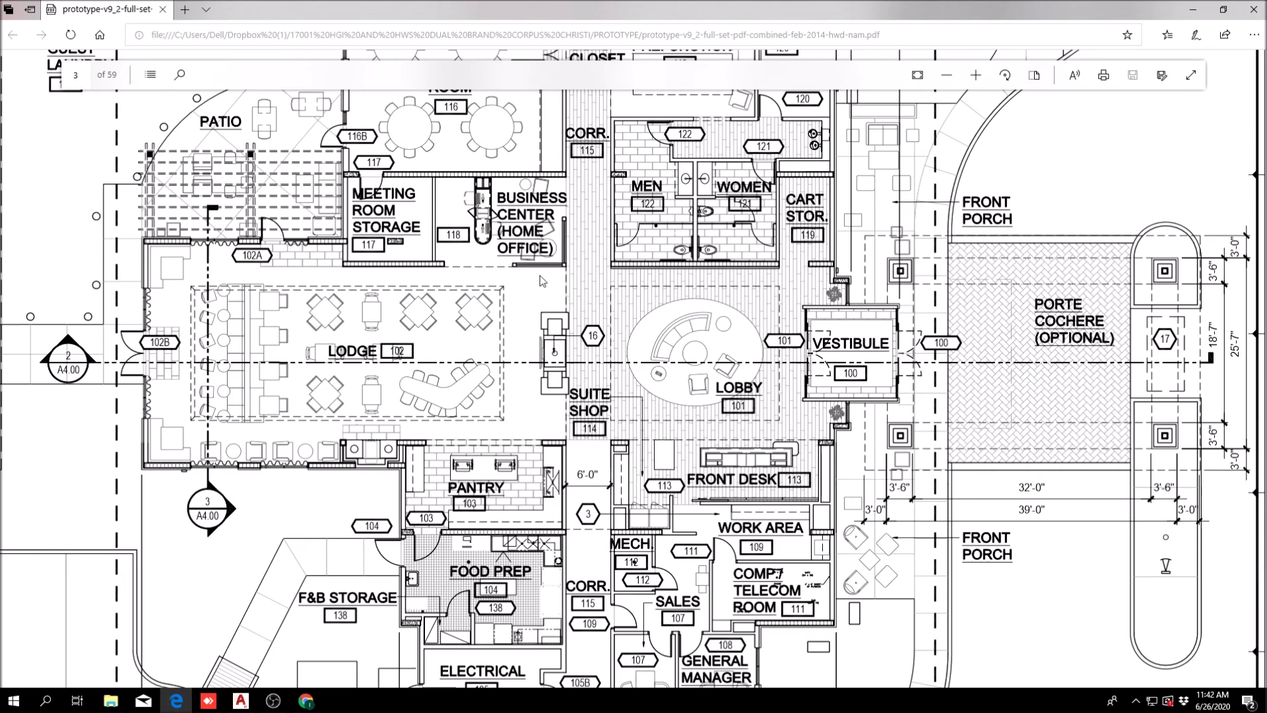
pyautogui.click(1197, 7)
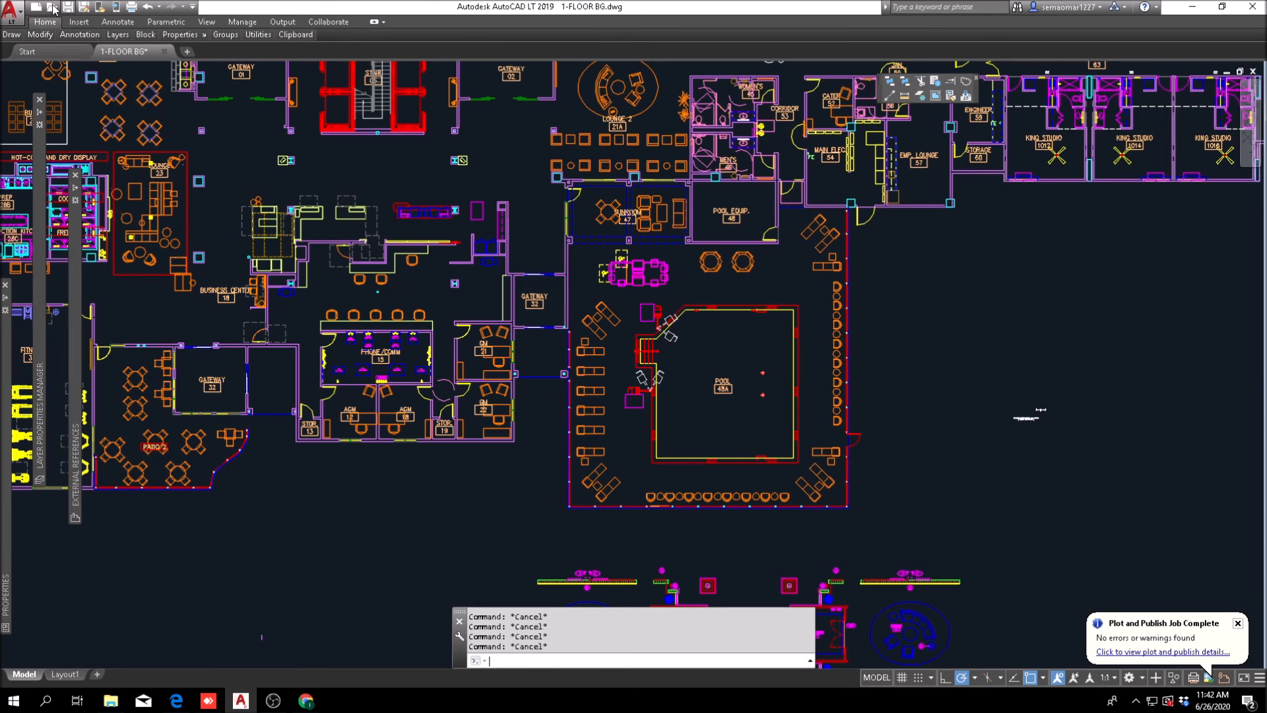
# Step: Save the floor drawing and browse for a file to open in the prototype-v9_2-full-set-dwg-bound-feb-2014-hws-nam folder under the Corpus Christi project's PROTOTYPE, HWS
pyautogui.hotkey('ctrl', 's')
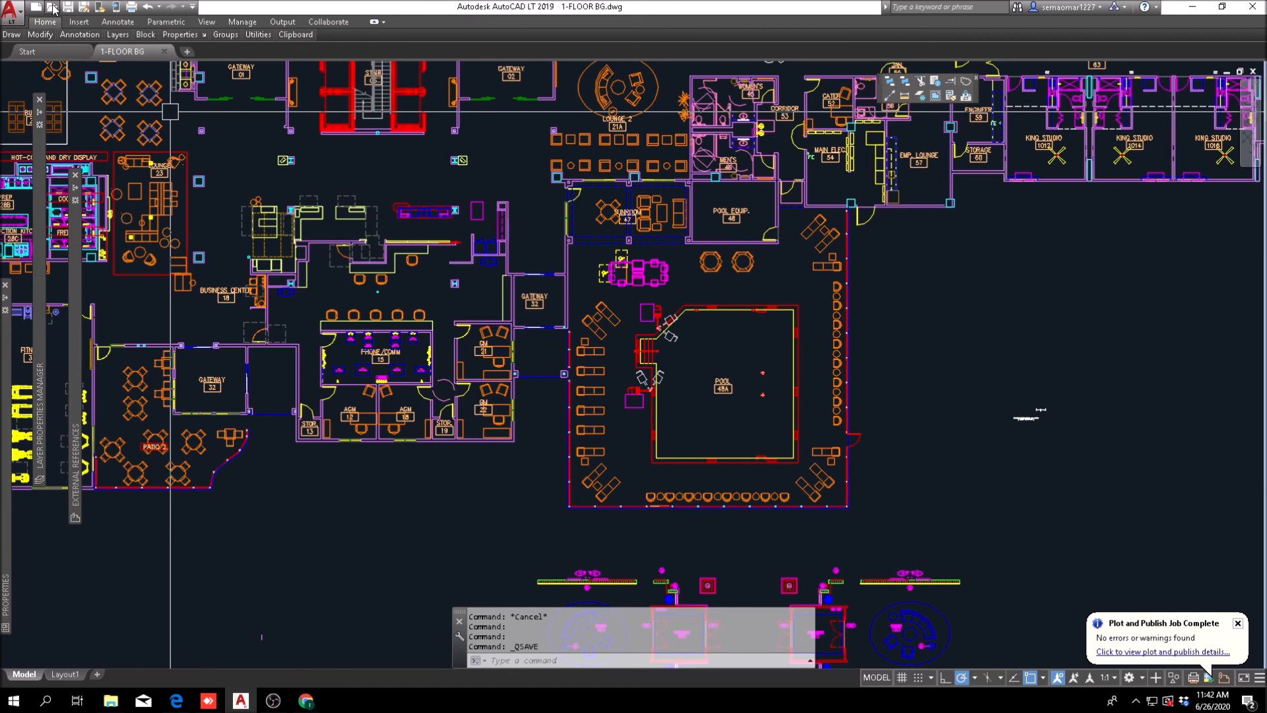
pyautogui.click(51, 7)
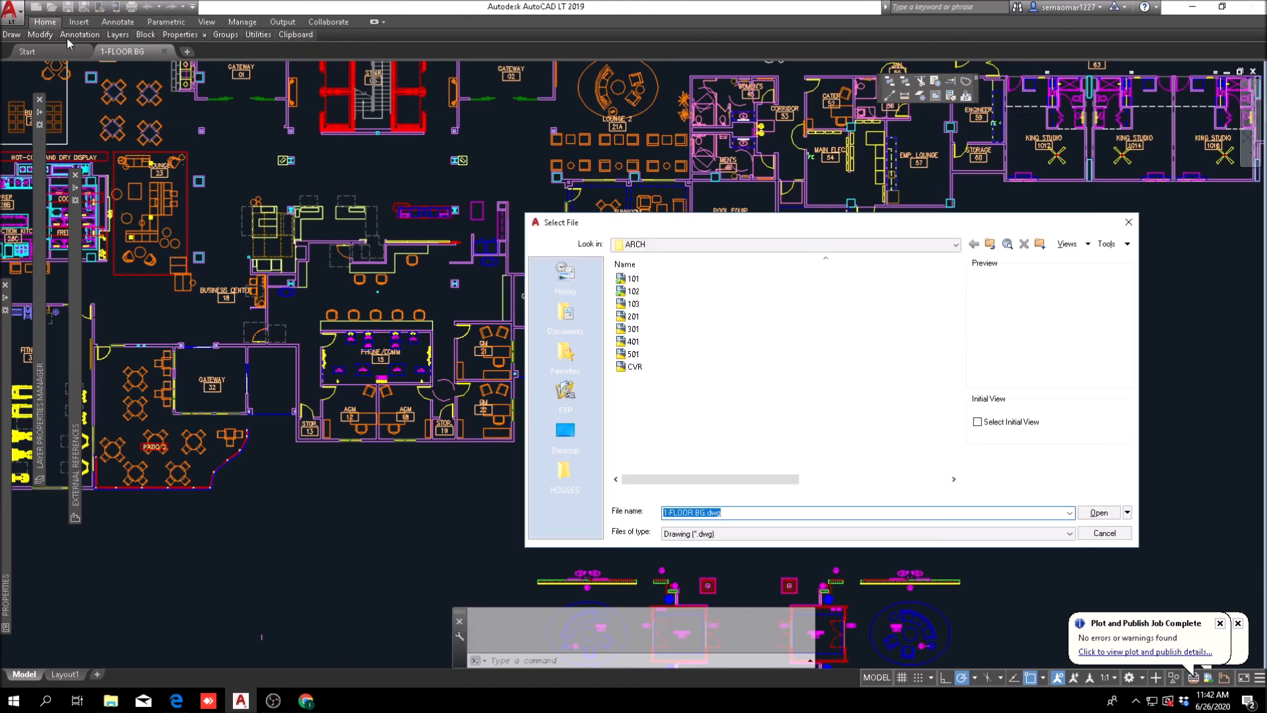
pyautogui.click(645, 244)
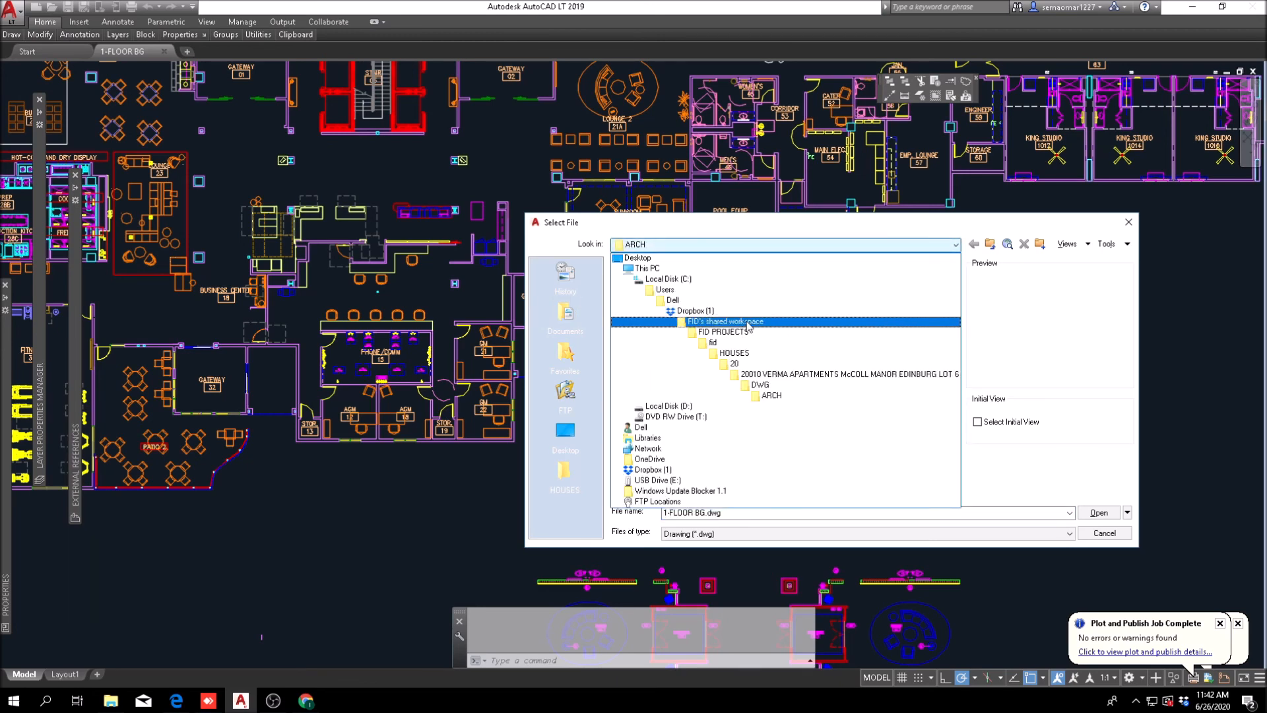
pyautogui.click(676, 470)
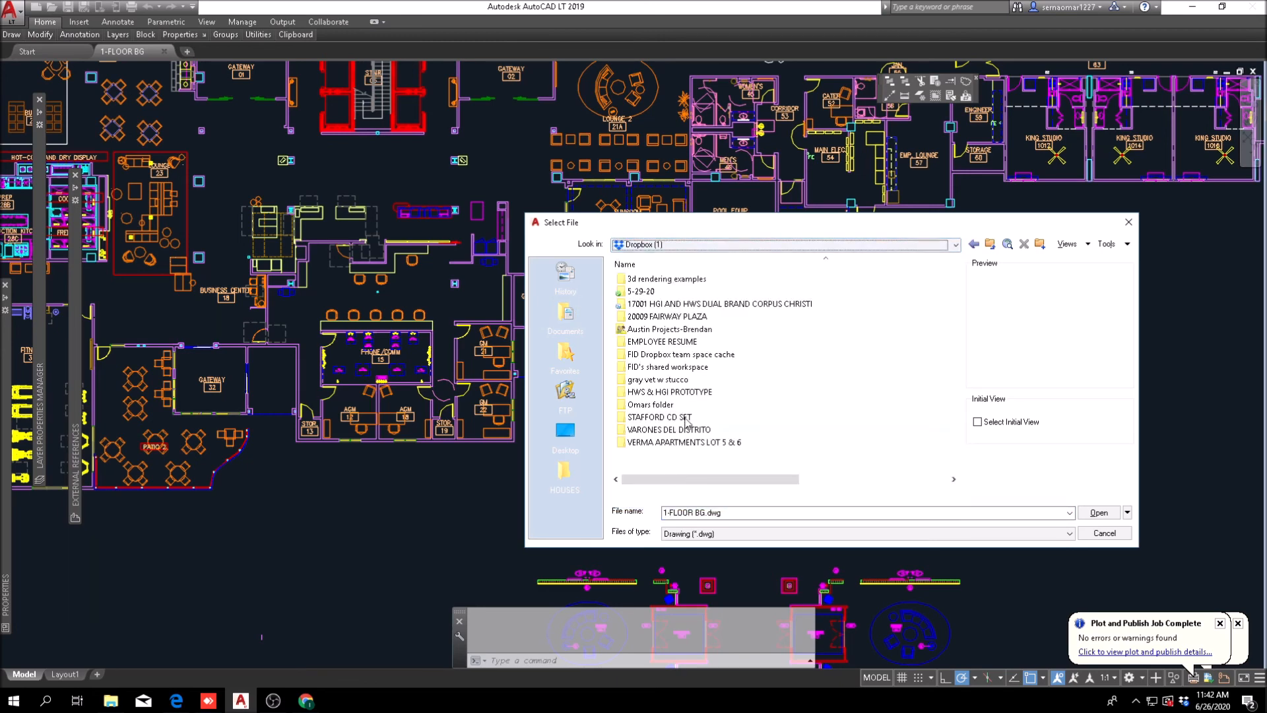
pyautogui.doubleClick(699, 304)
pyautogui.doubleClick(648, 316)
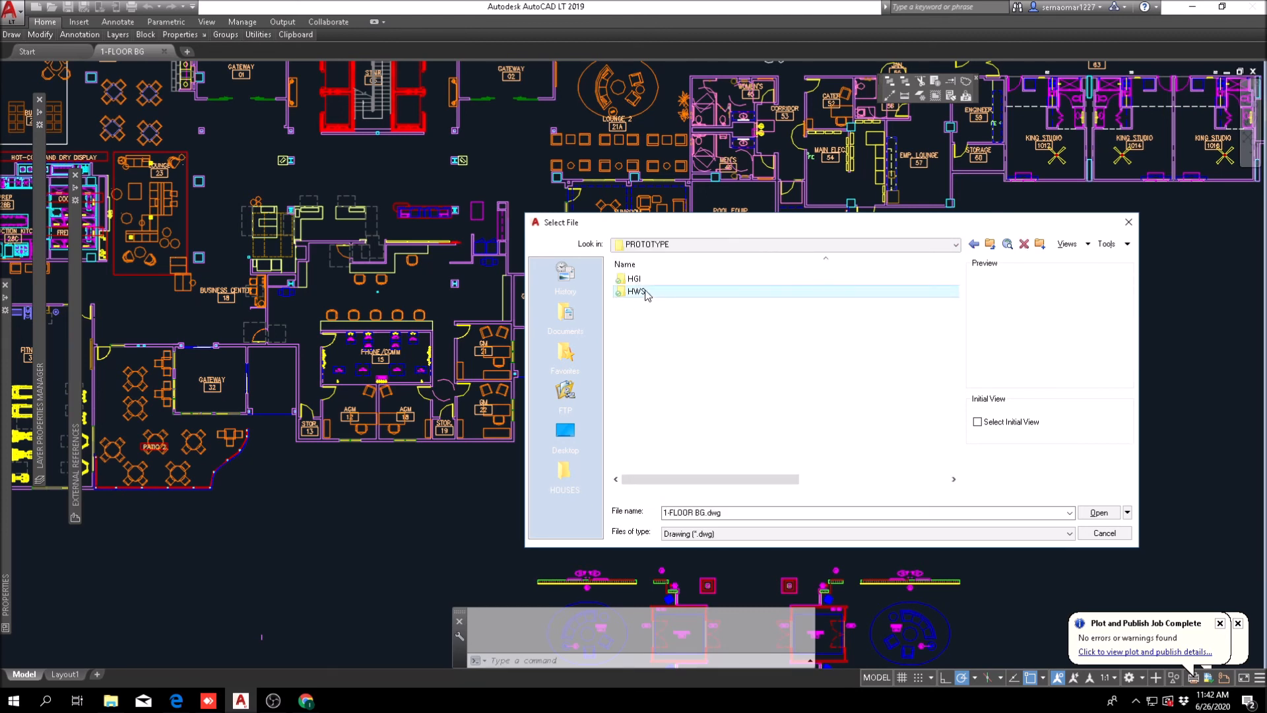
pyautogui.doubleClick(629, 294)
pyautogui.doubleClick(649, 280)
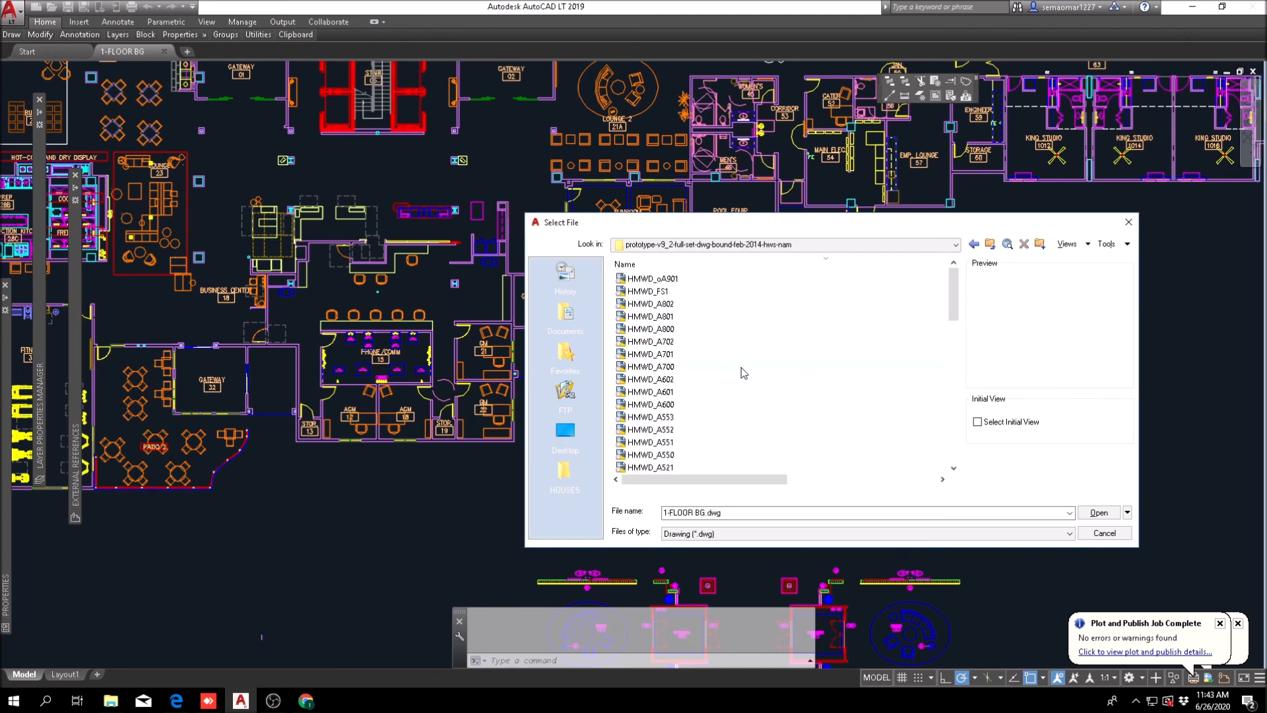
# Step: Sort the prototype drawings by name in ascending order and select HMWD_A102
pyautogui.click(650, 264)
pyautogui.click(666, 296)
pyautogui.click(667, 304)
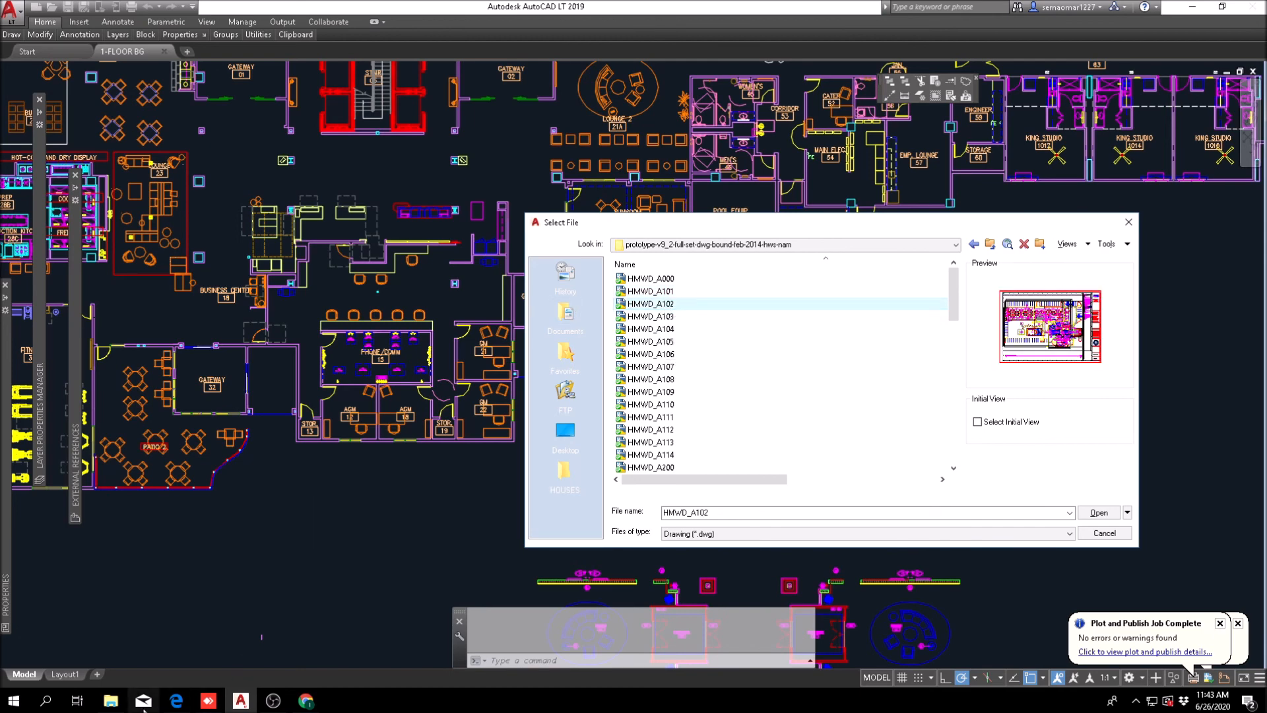
# Step: Switch to Microsoft Edge to check the prototype PDF's ground floor plan sheet number, and return to the file selection in AutoCAD
pyautogui.click(120, 710)
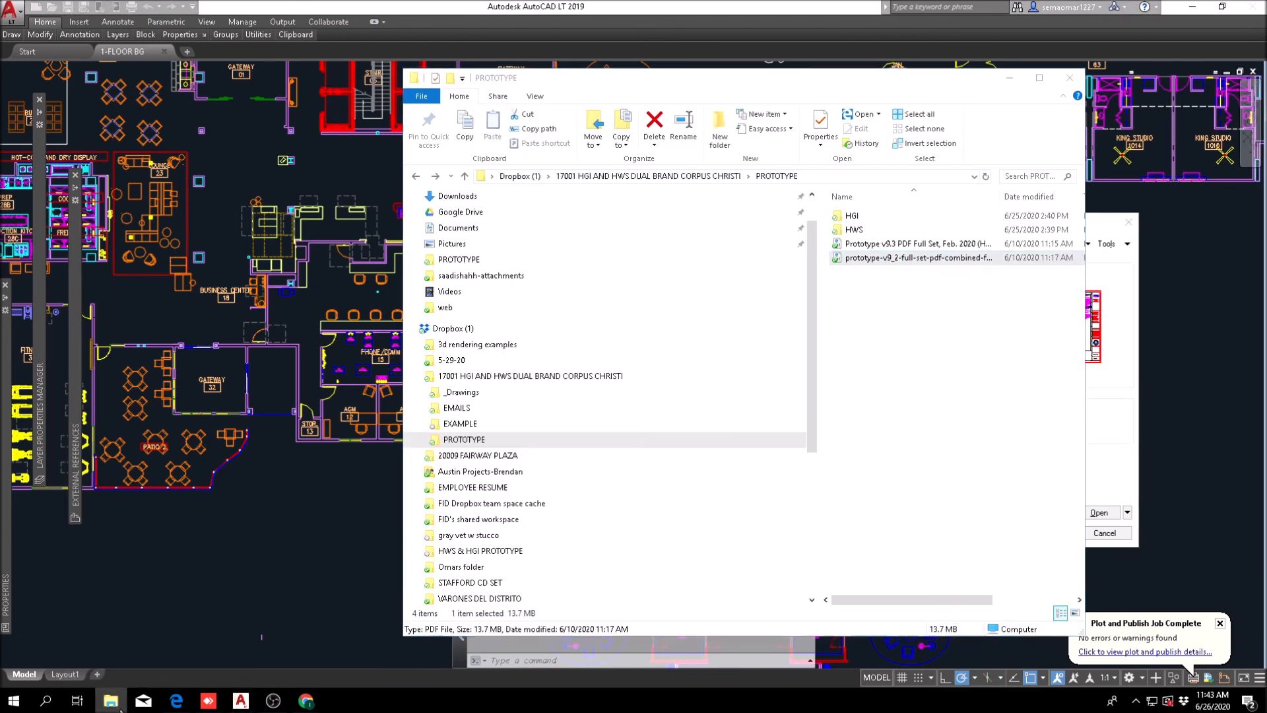
pyautogui.click(121, 709)
pyautogui.click(173, 706)
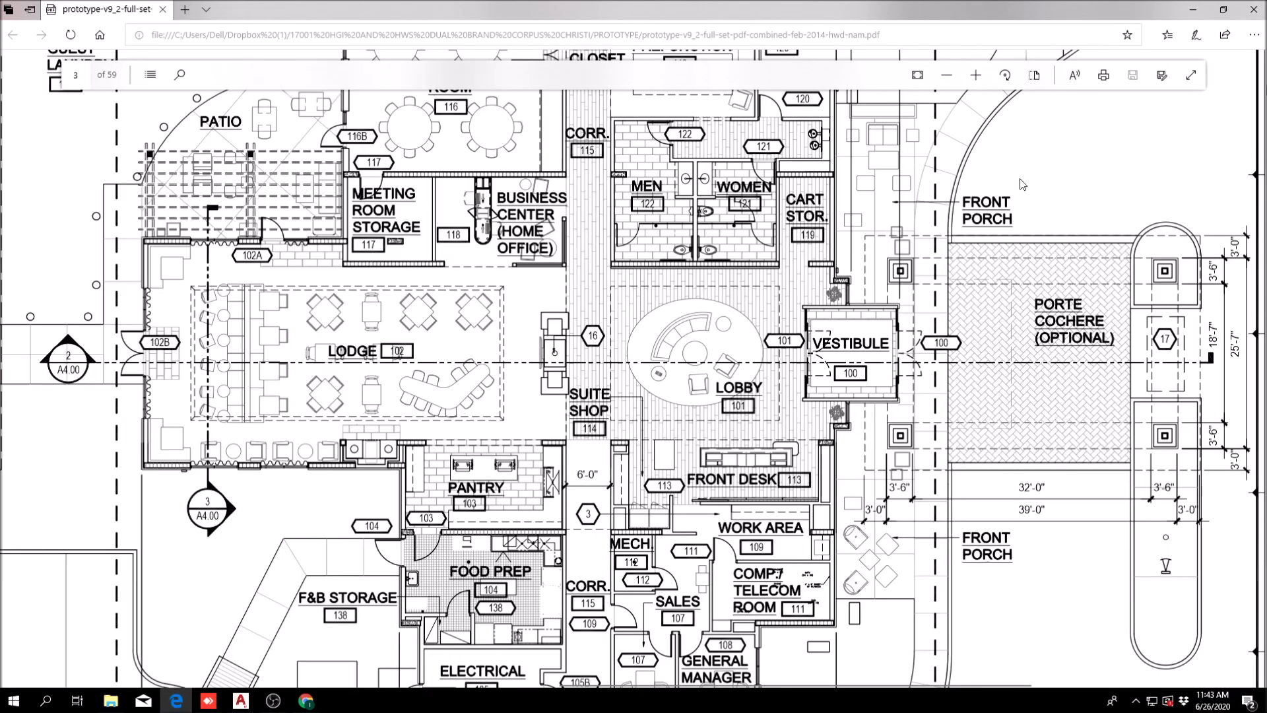
pyautogui.click(942, 76)
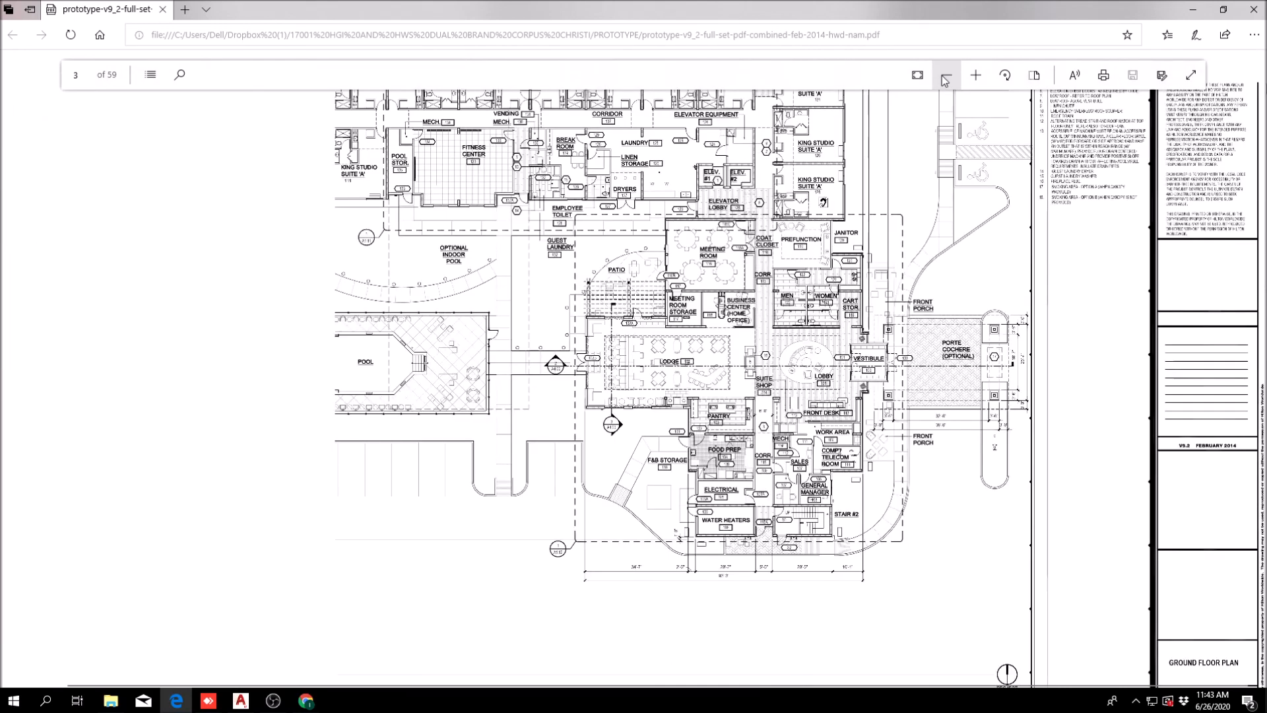
pyautogui.click(945, 78)
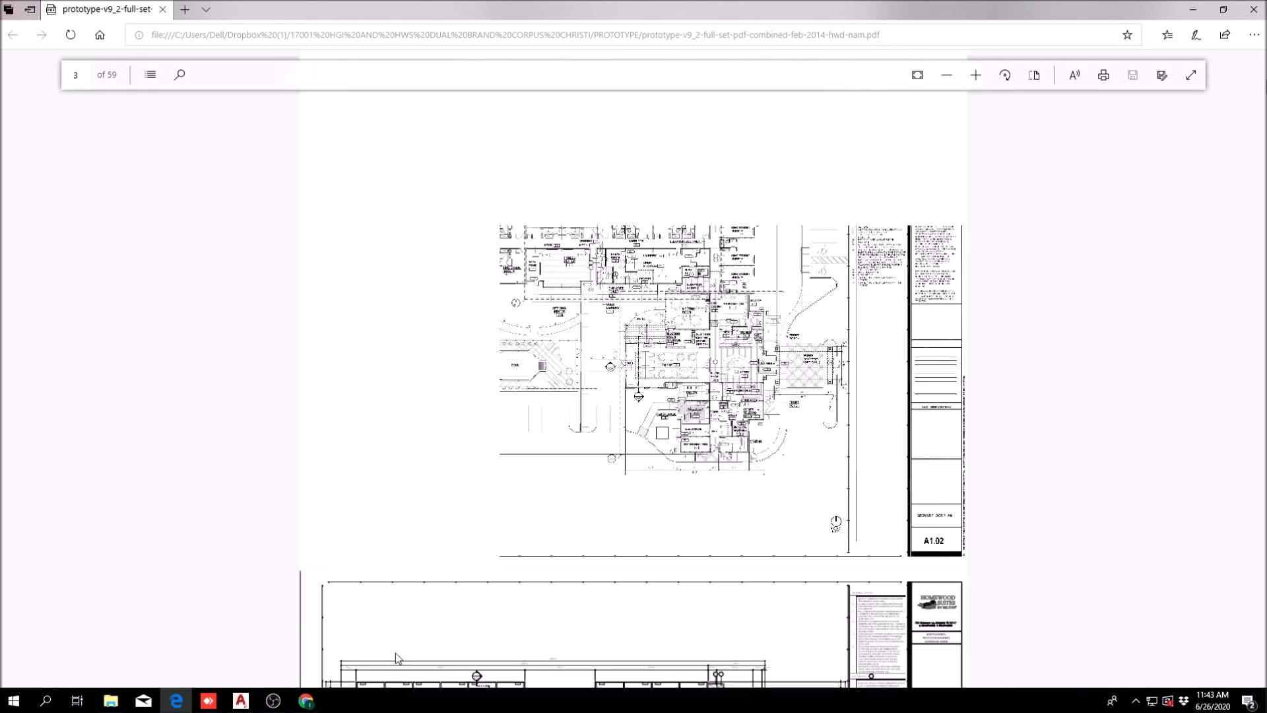
pyautogui.click(241, 701)
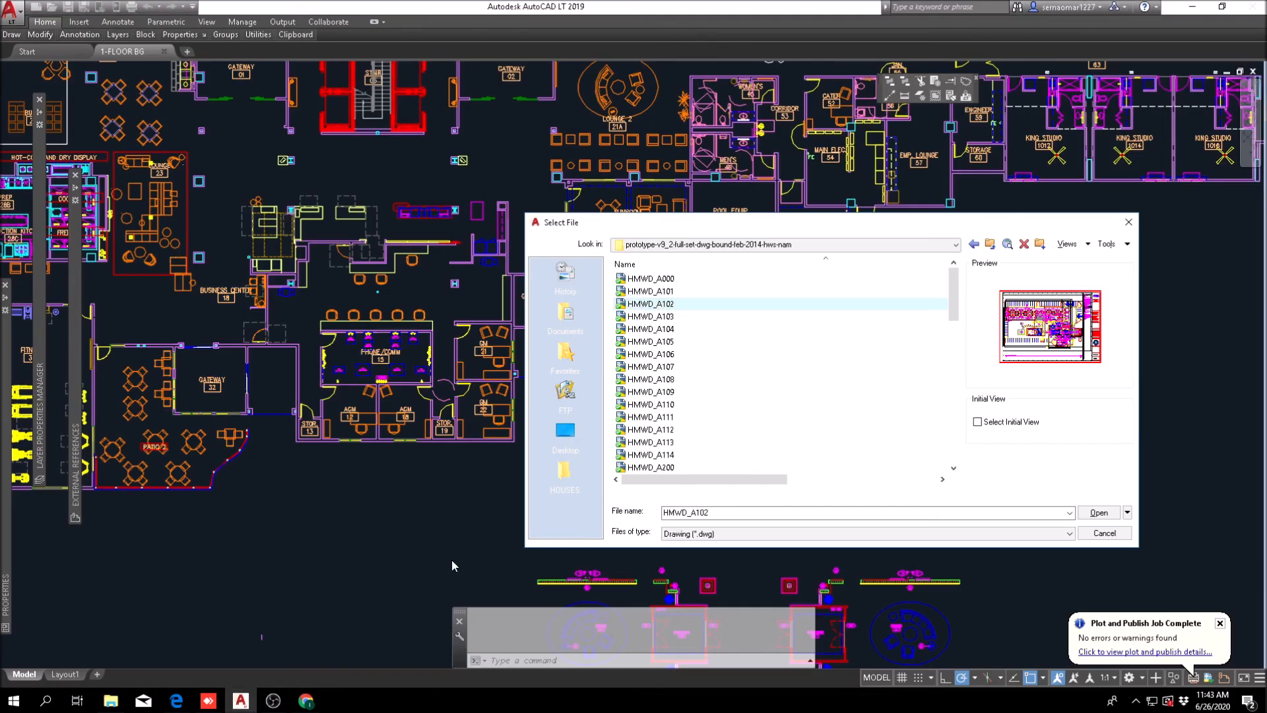
# Step: Open the HMWD_A102 drawing and switch it to model space
pyautogui.doubleClick(672, 304)
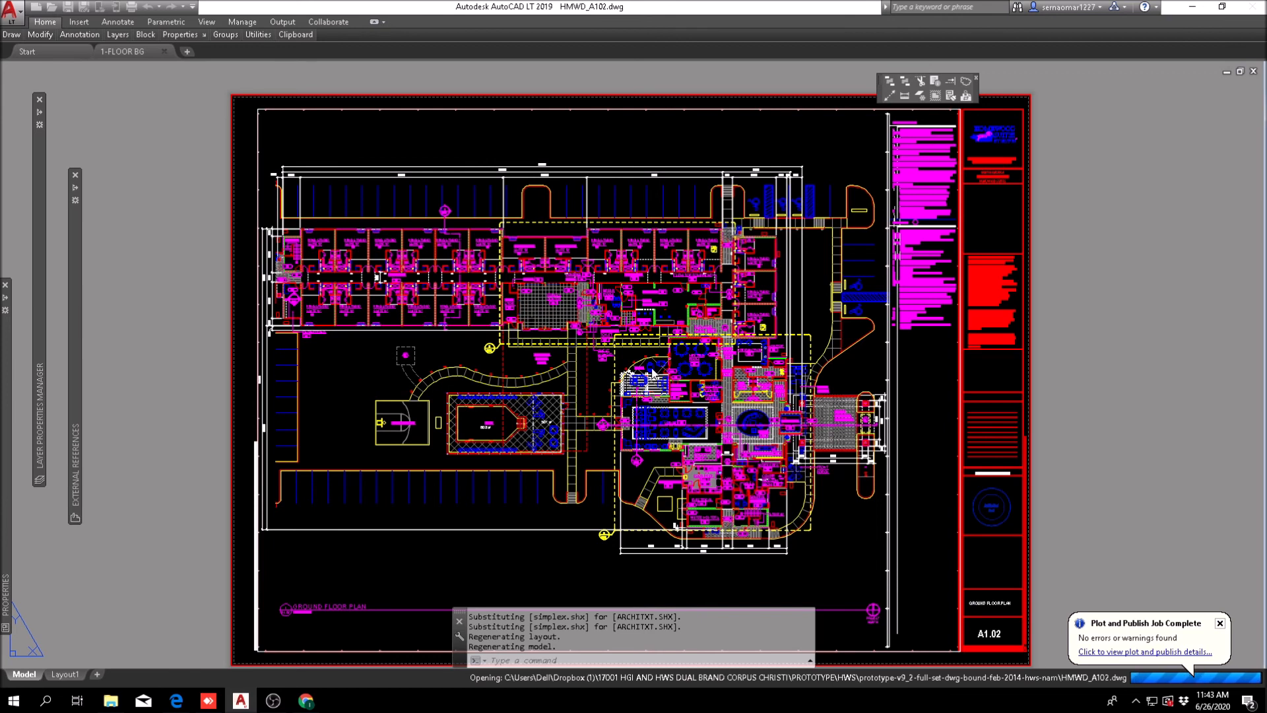
pyautogui.click(714, 375)
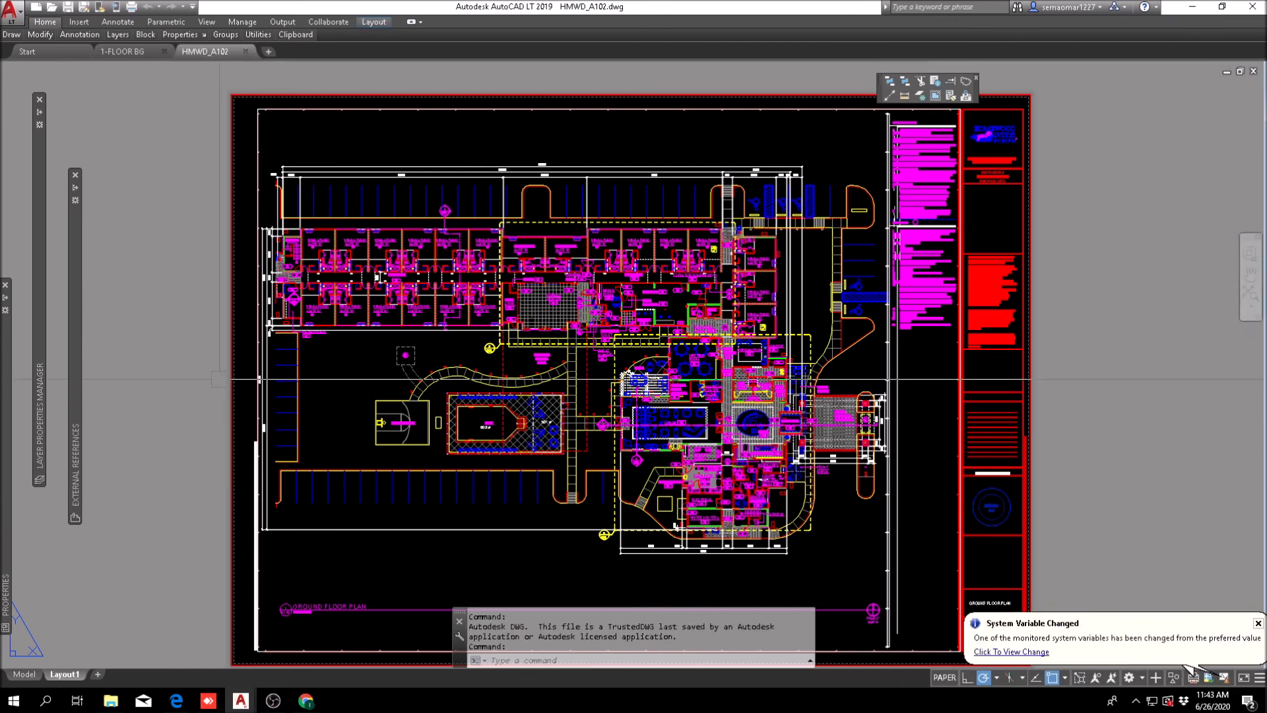
pyautogui.click(24, 674)
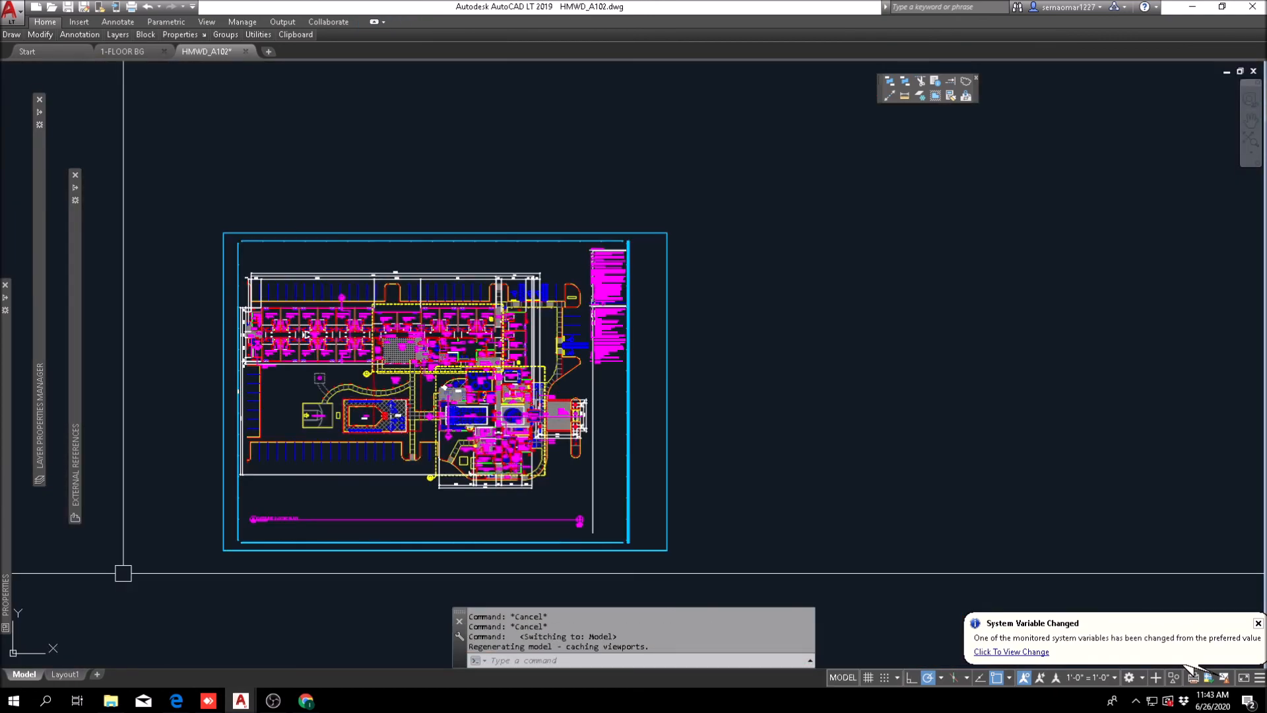
# Step: Explode the floor plan block that contains the walls and furniture around Business Center 118
pyautogui.scroll(8, 446, 367)
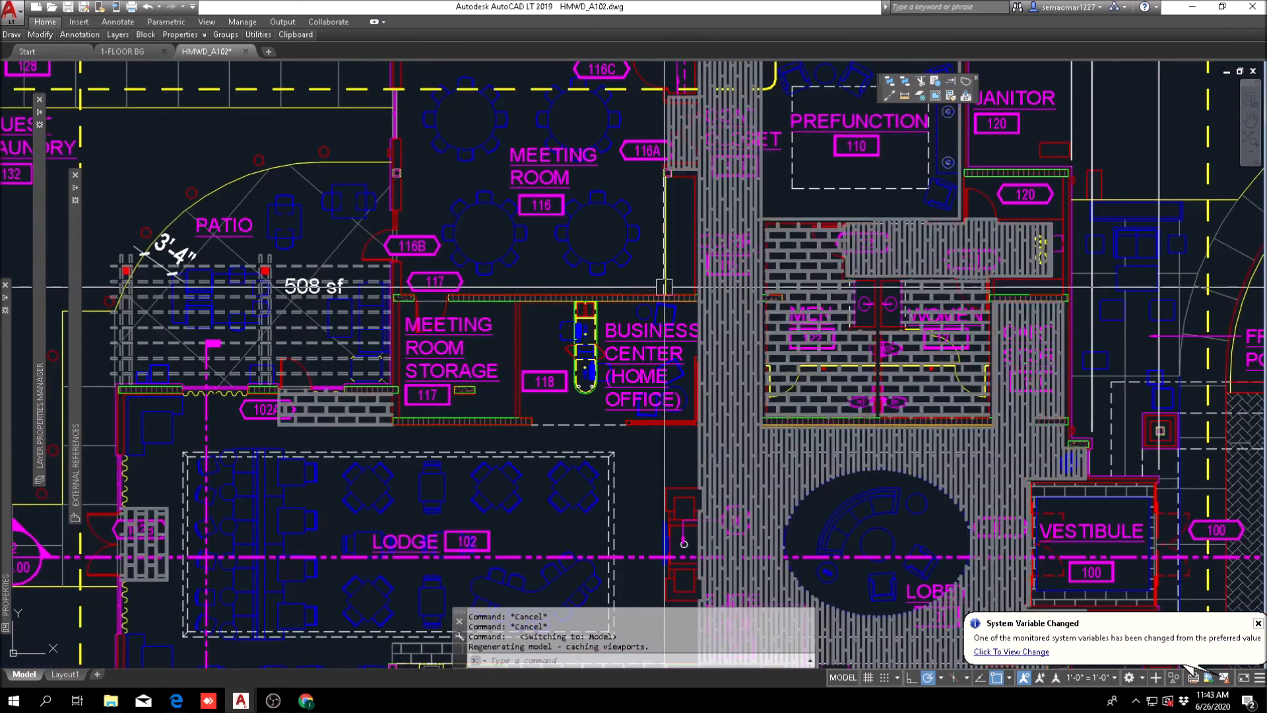
pyautogui.scroll(3, 459, 487)
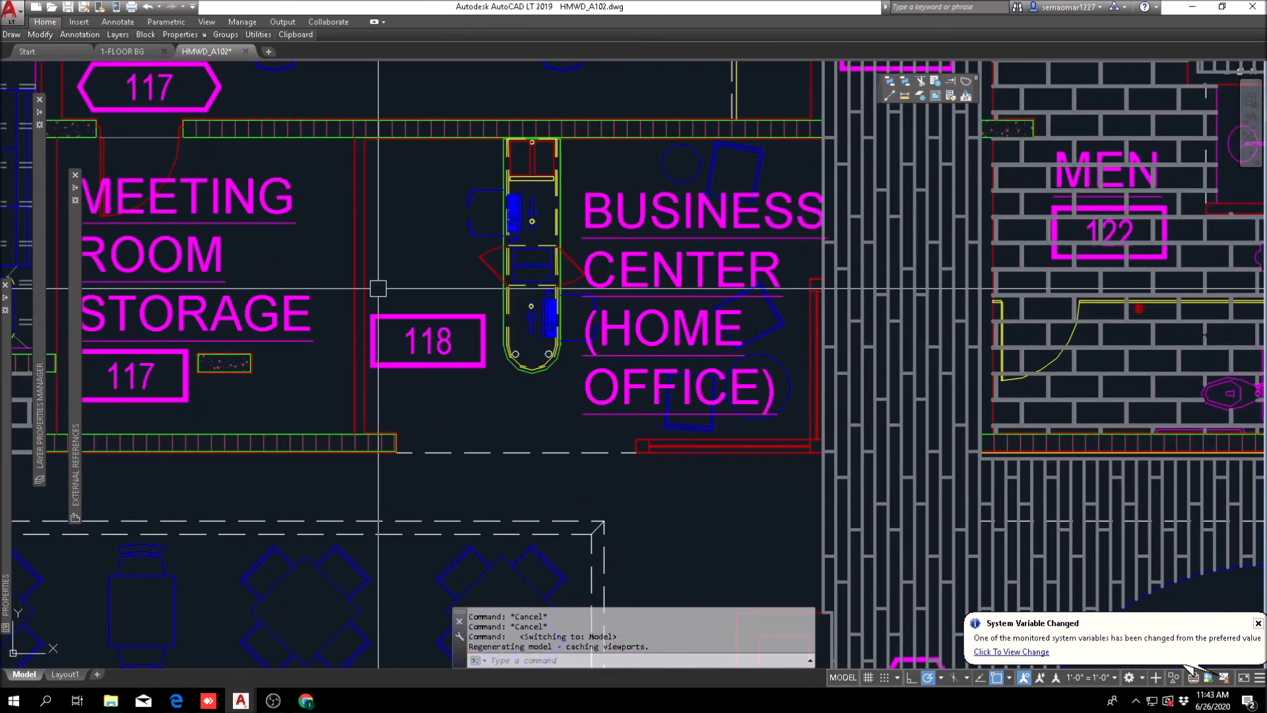
pyautogui.press('Escape')
pyautogui.press('Escape')
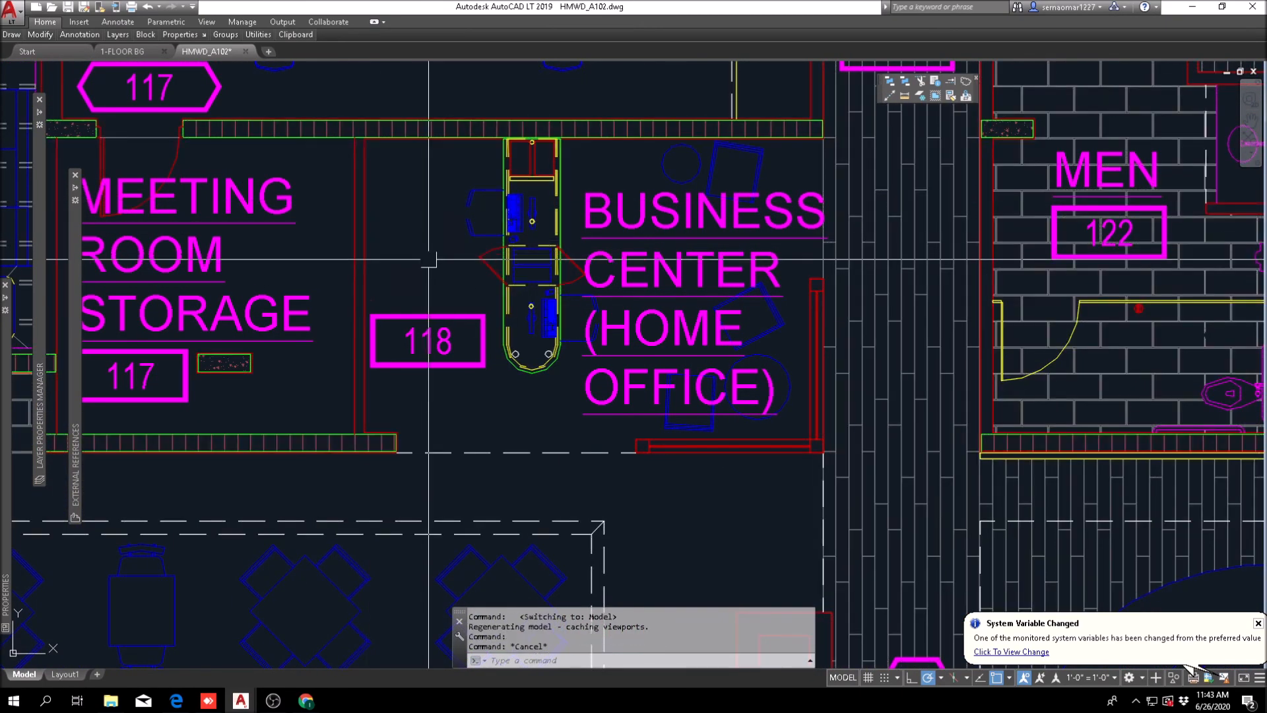
pyautogui.click(39, 34)
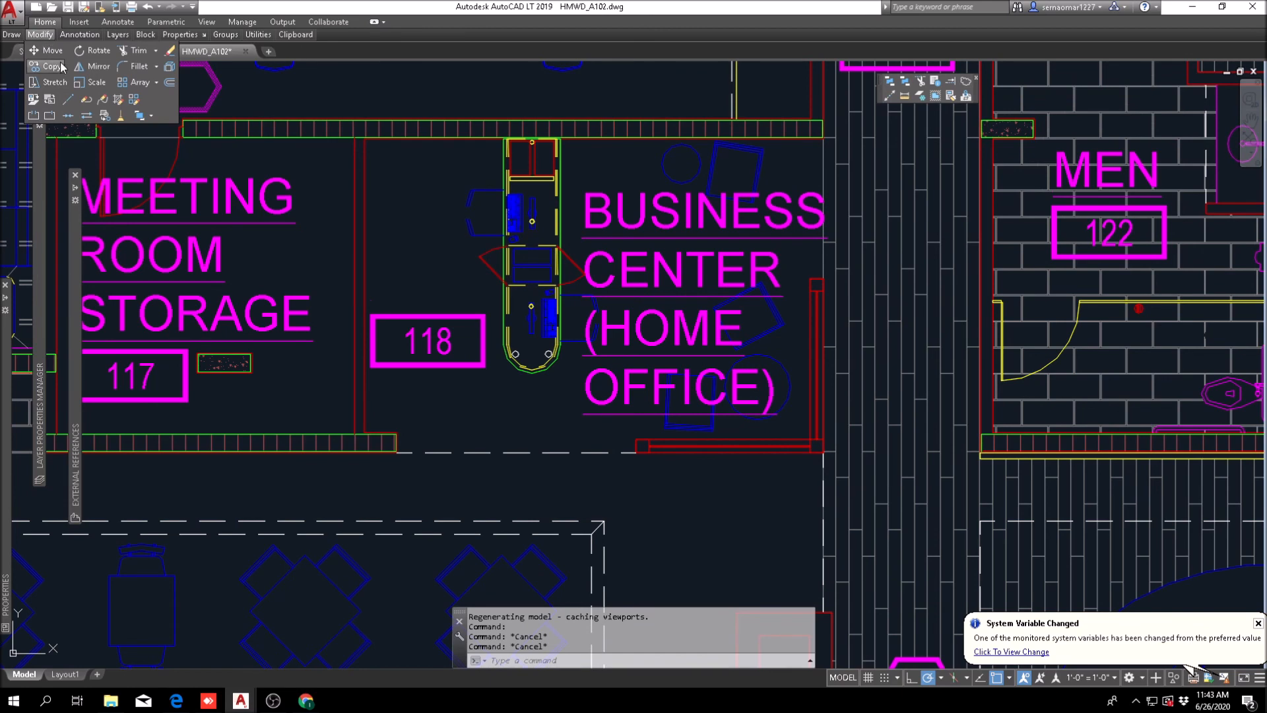
pyautogui.click(412, 260)
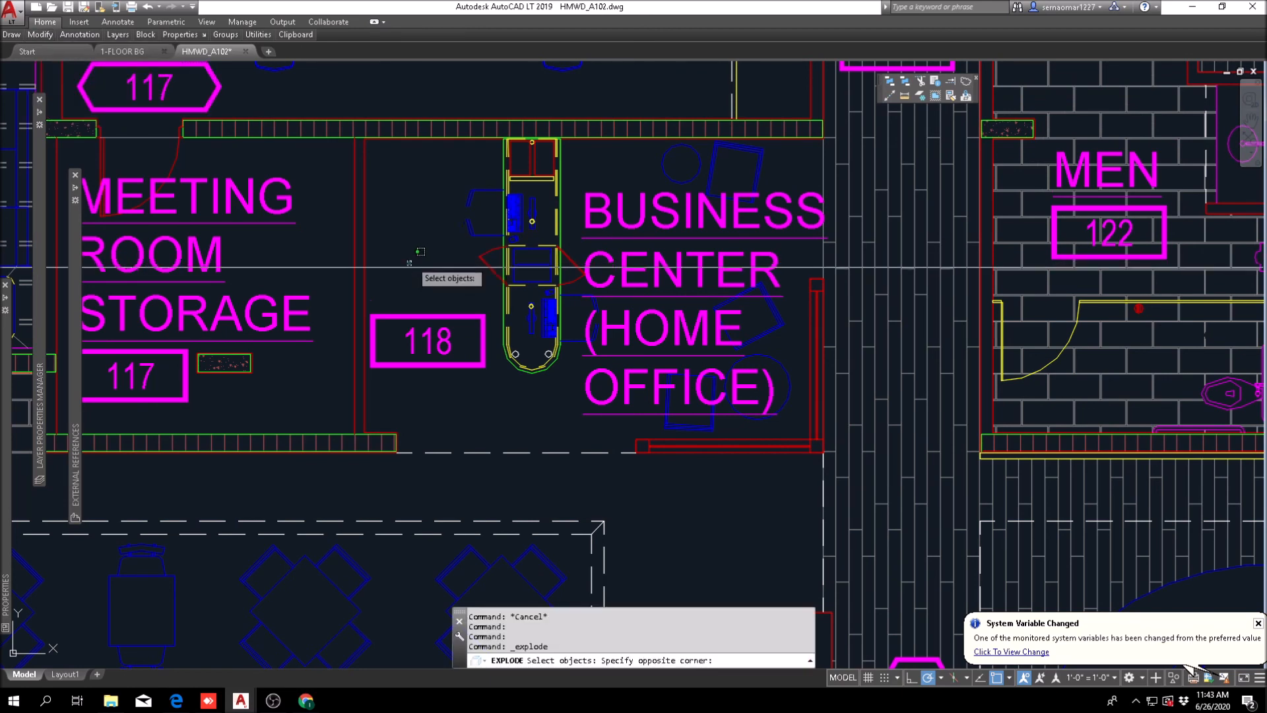
pyautogui.click(332, 276)
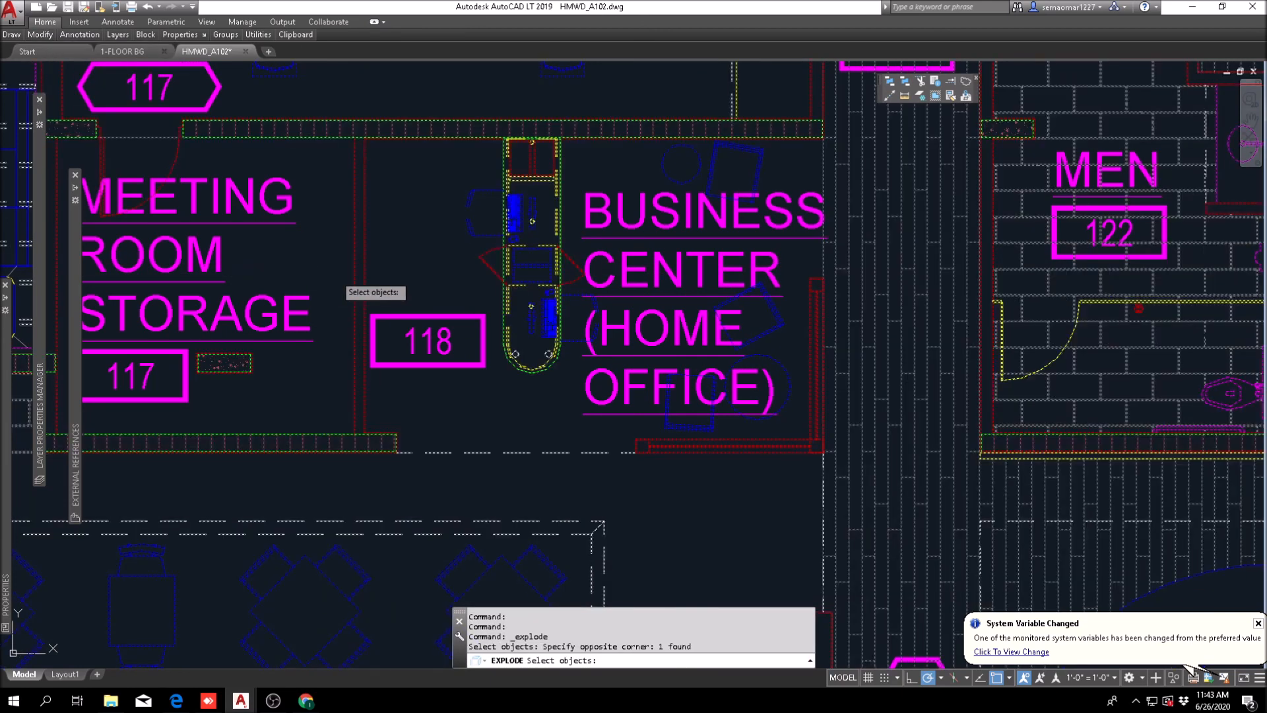
pyautogui.press('Return')
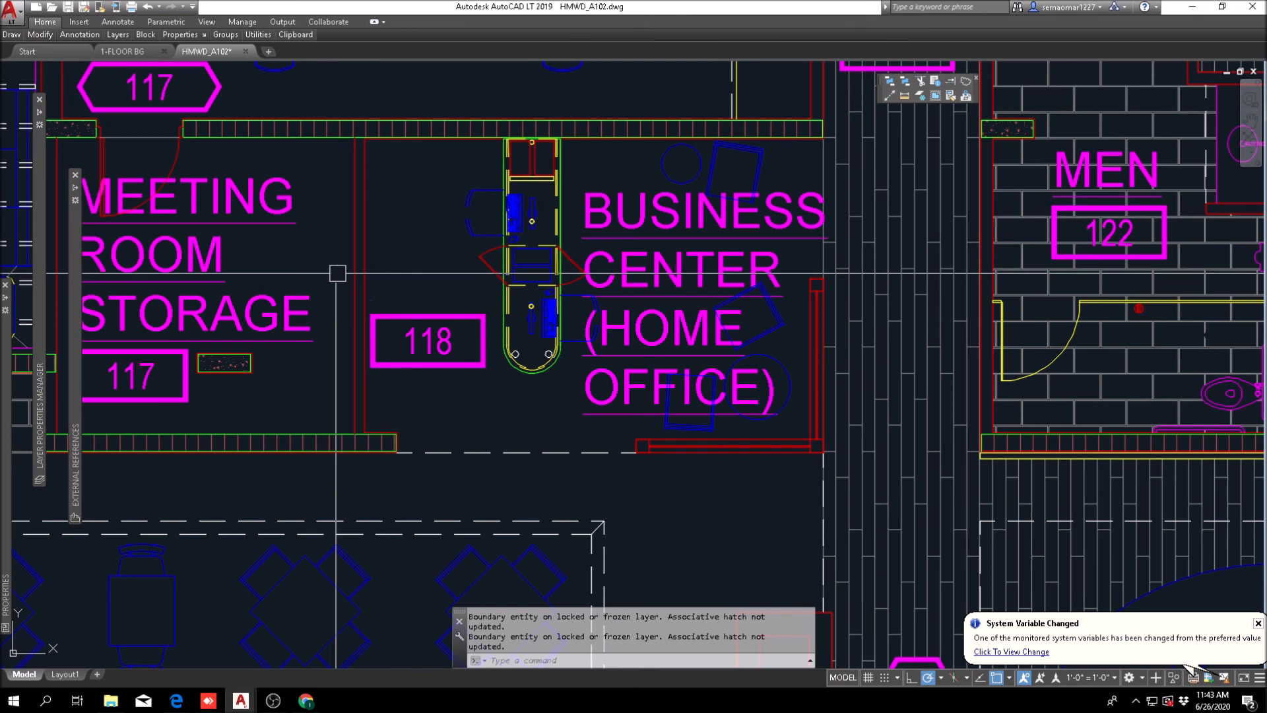
pyautogui.press('Escape')
# Step: Copy the Business Center 118 layout to the clipboard with a base point just below its lower wall
pyautogui.rightClick(416, 218)
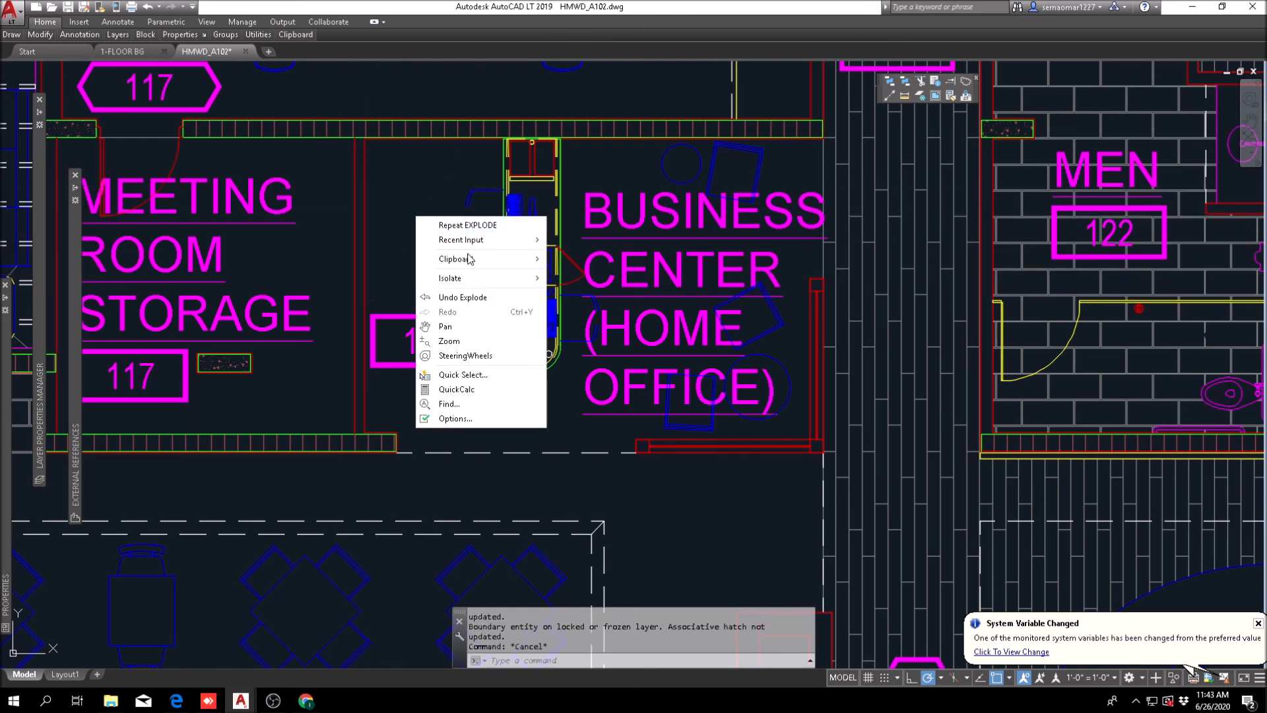
pyautogui.moveTo(469, 257)
pyautogui.click(594, 286)
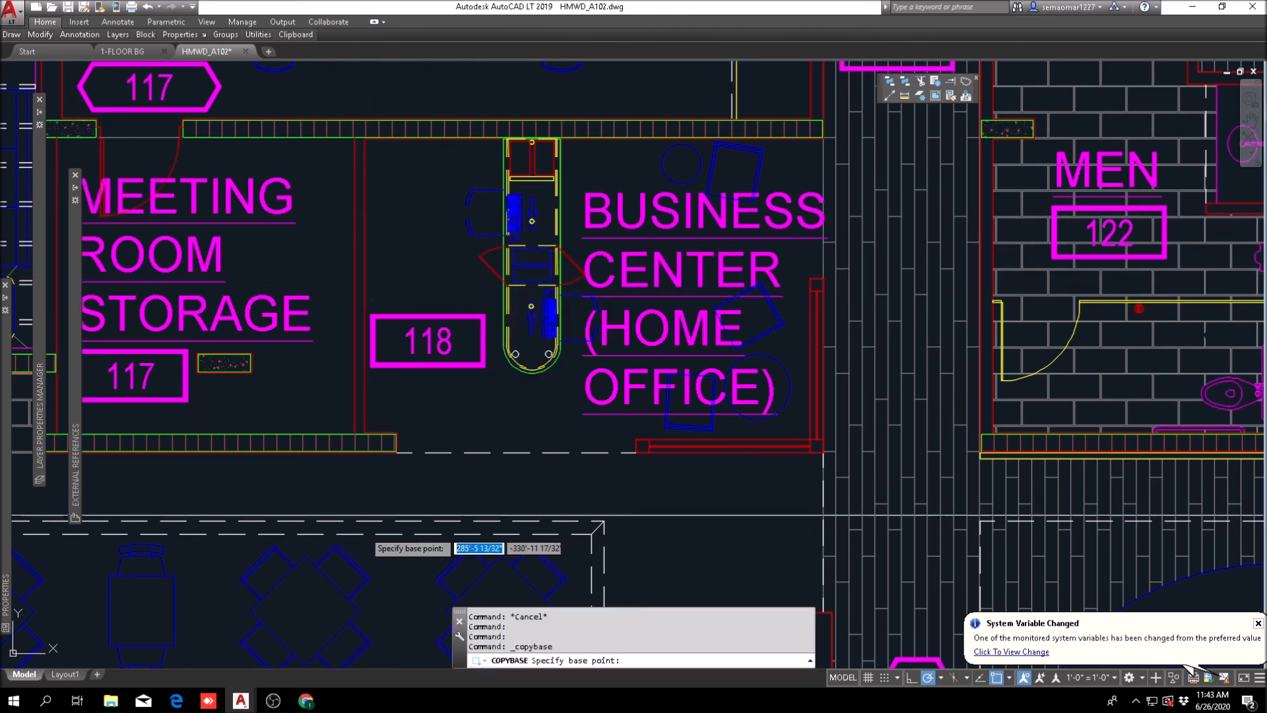
pyautogui.click(334, 492)
pyautogui.click(288, 497)
pyautogui.click(851, 101)
pyautogui.press('Return')
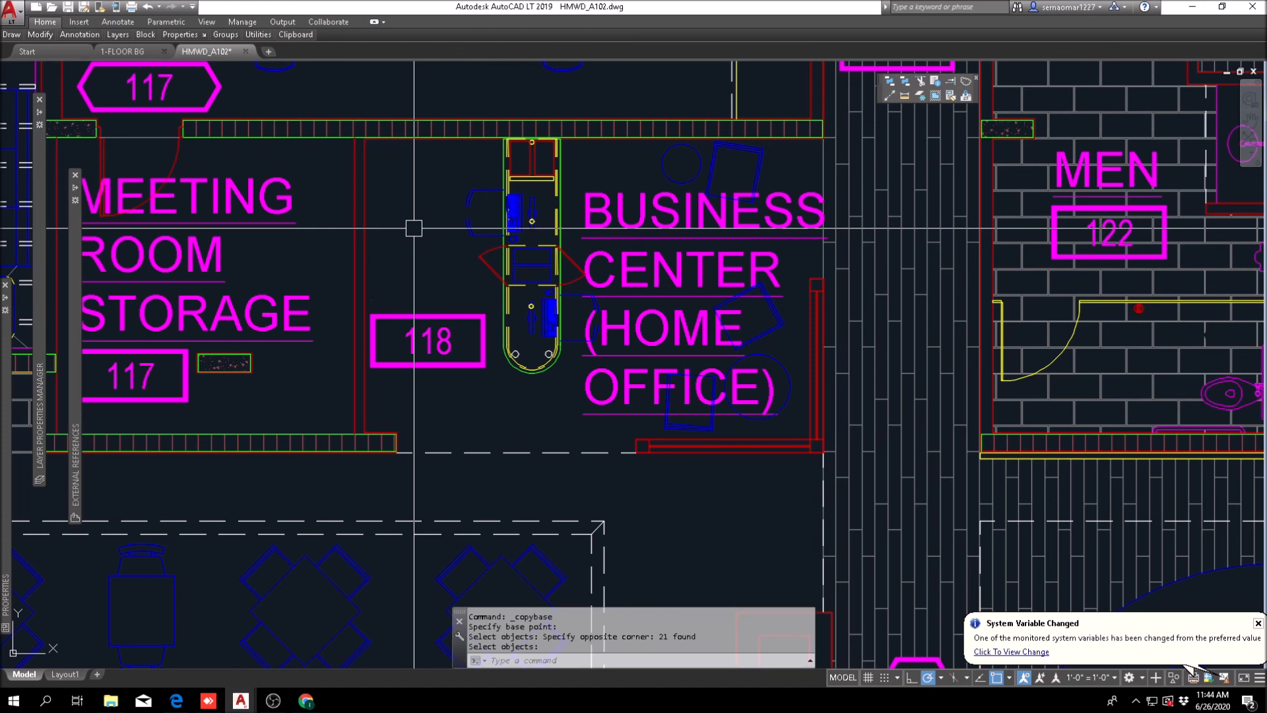
# Step: Copy the Business Center (Home Office) walls, desk, chairs and labels again, using a new base point below the room's lower-left corner
pyautogui.scroll(-5, 414, 229)
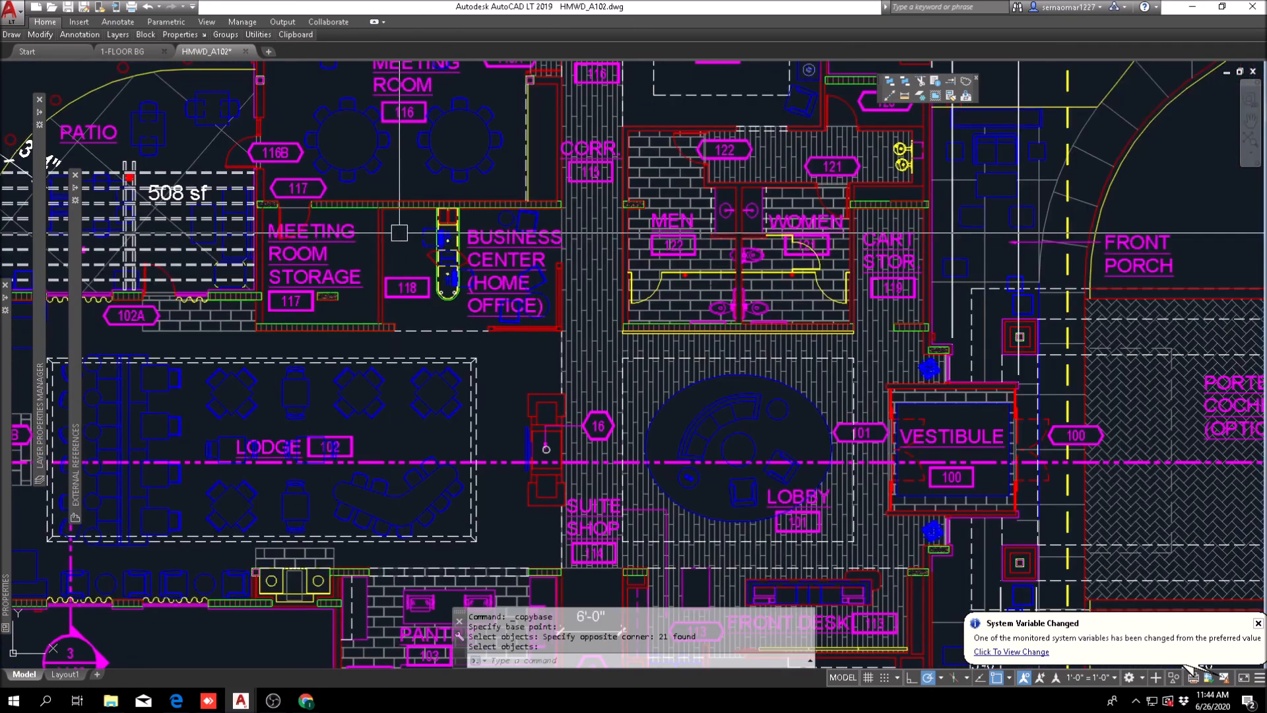
pyautogui.scroll(4, 382, 259)
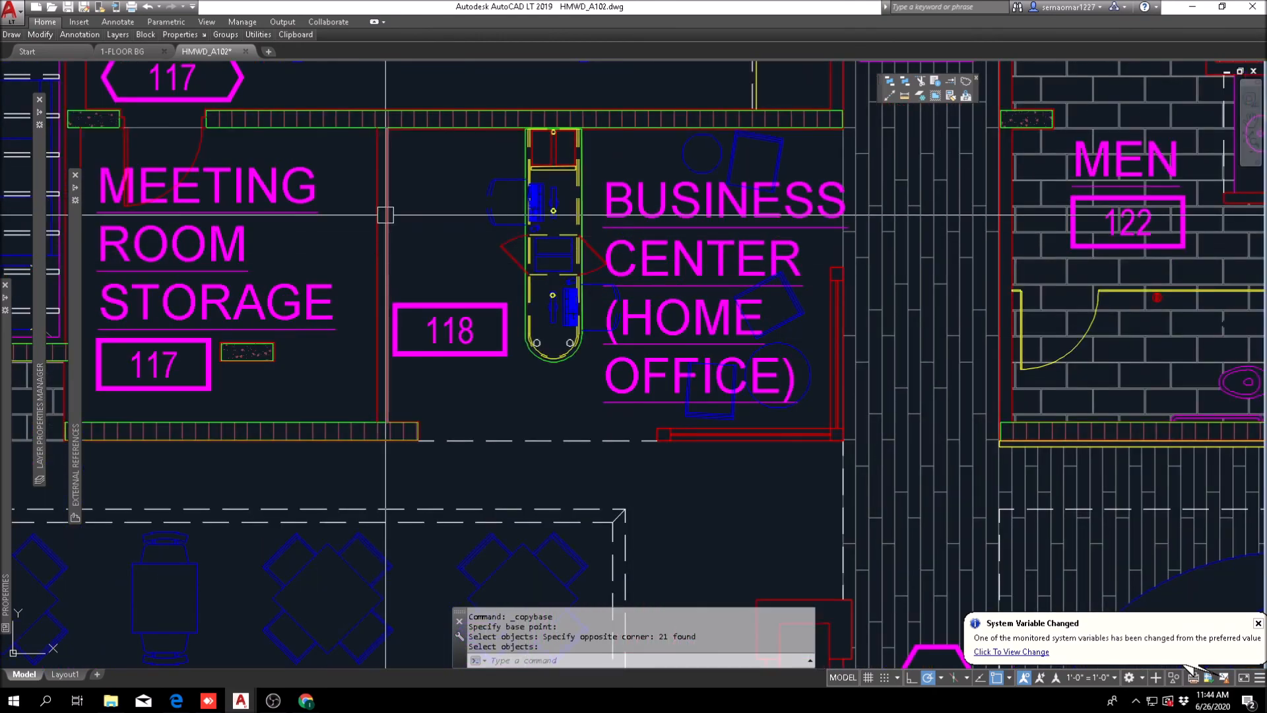
pyautogui.scroll(-3, 437, 263)
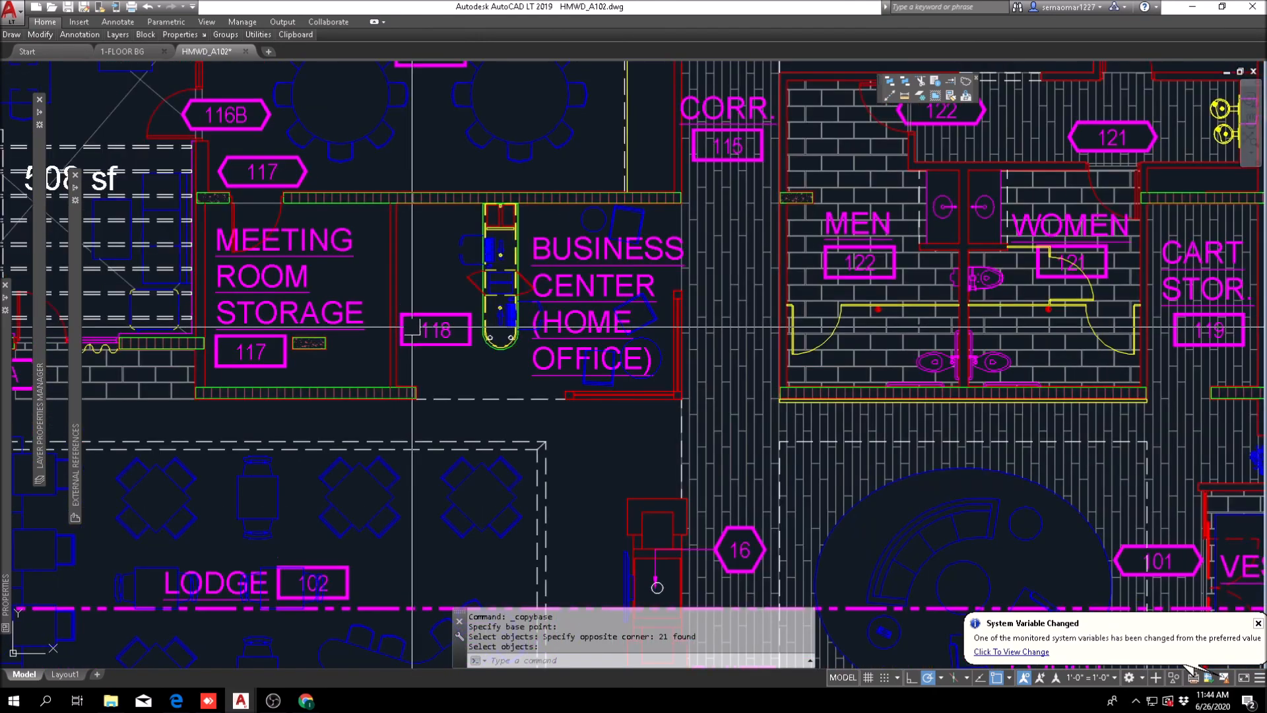
pyautogui.scroll(2, 377, 322)
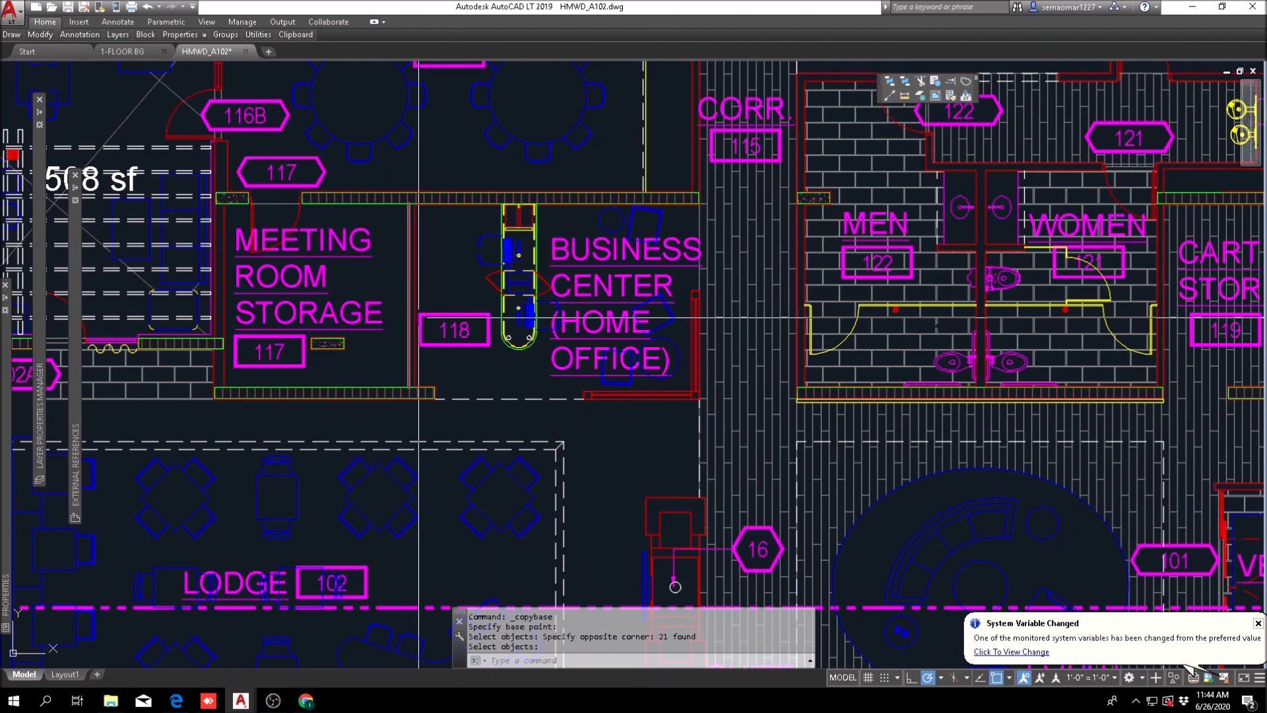
pyautogui.moveTo(537, 367); pyautogui.dragTo(363, 345, button='middle')
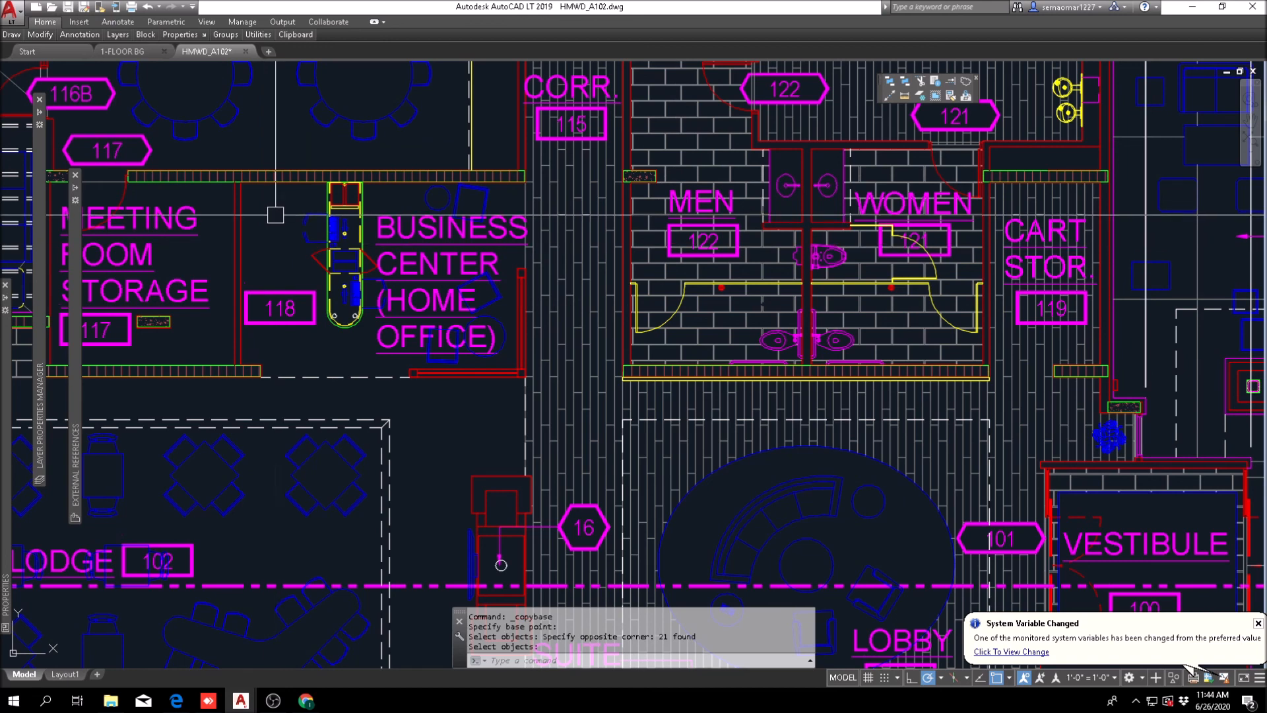
pyautogui.scroll(1, 275, 231)
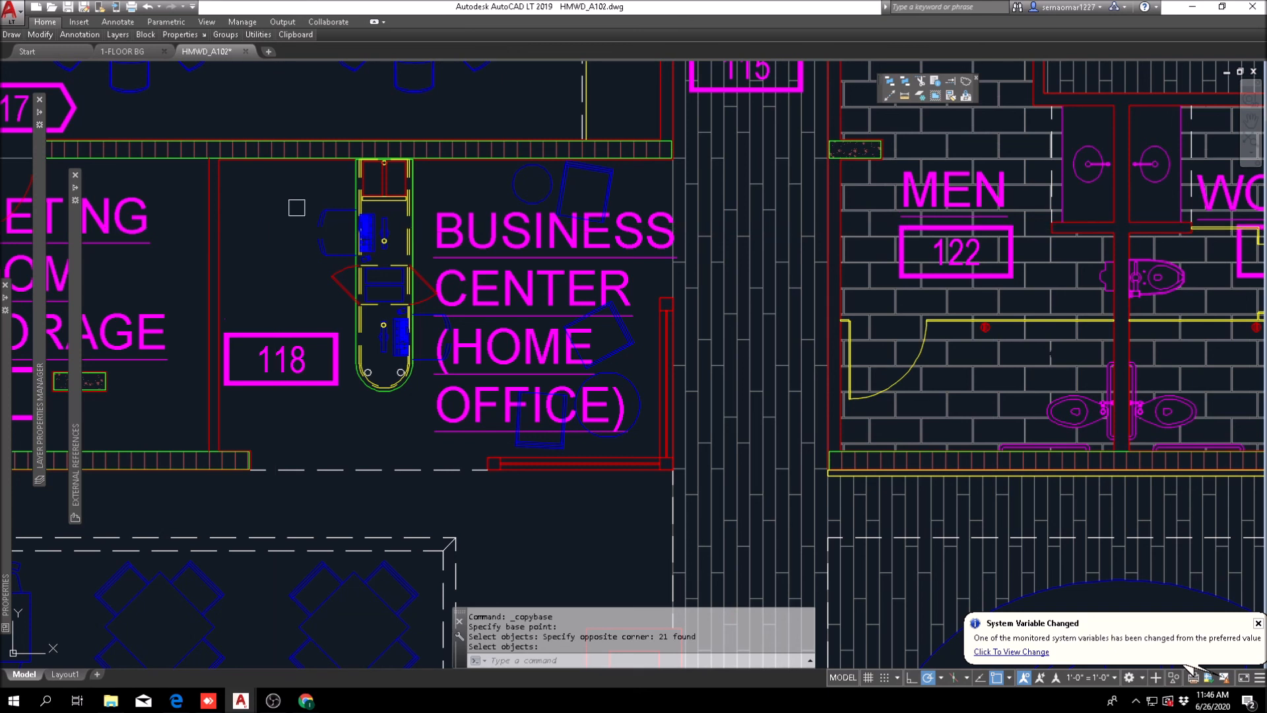
pyautogui.rightClick(271, 215)
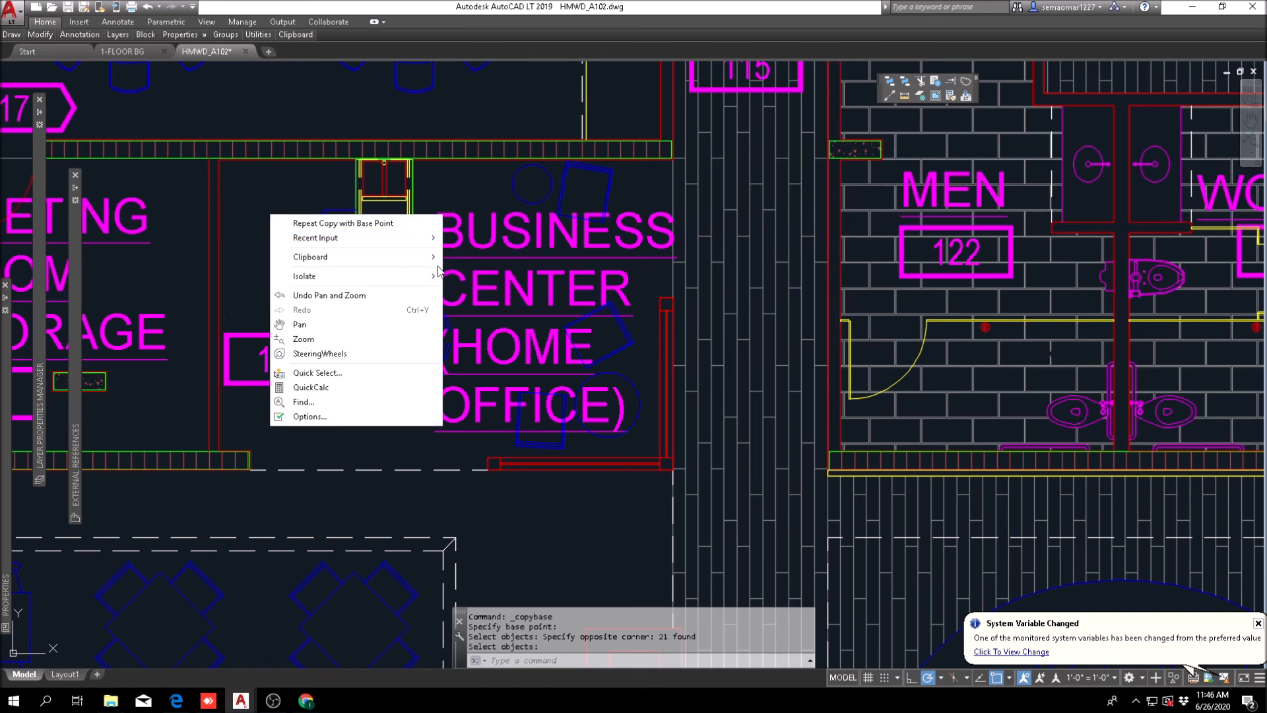
pyautogui.moveTo(317, 256)
pyautogui.click(486, 287)
pyautogui.click(211, 511)
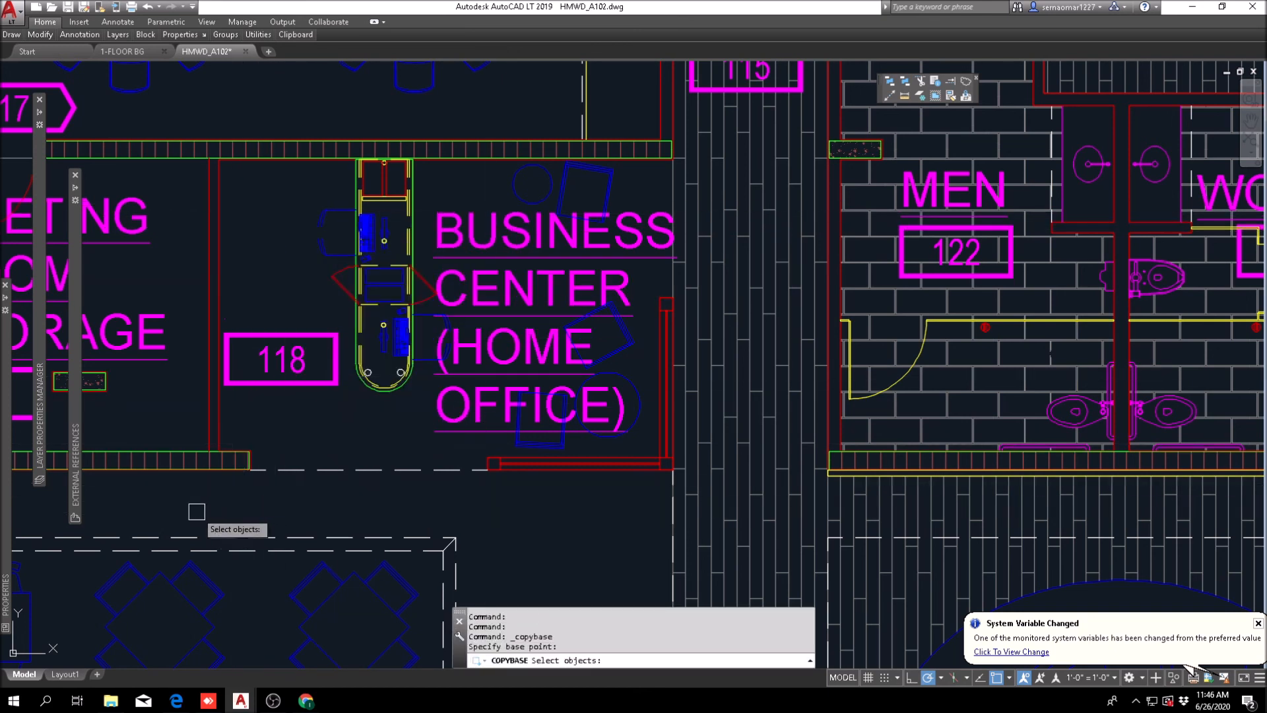
pyautogui.click(177, 512)
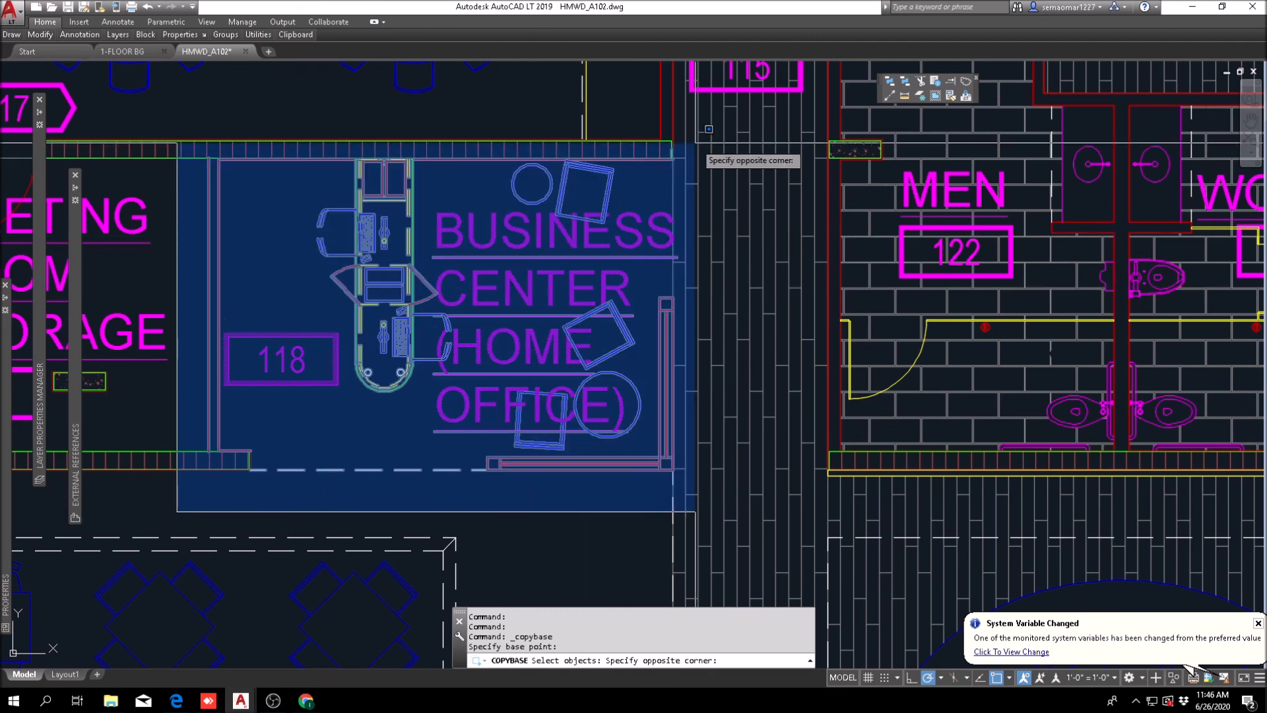
pyautogui.click(707, 128)
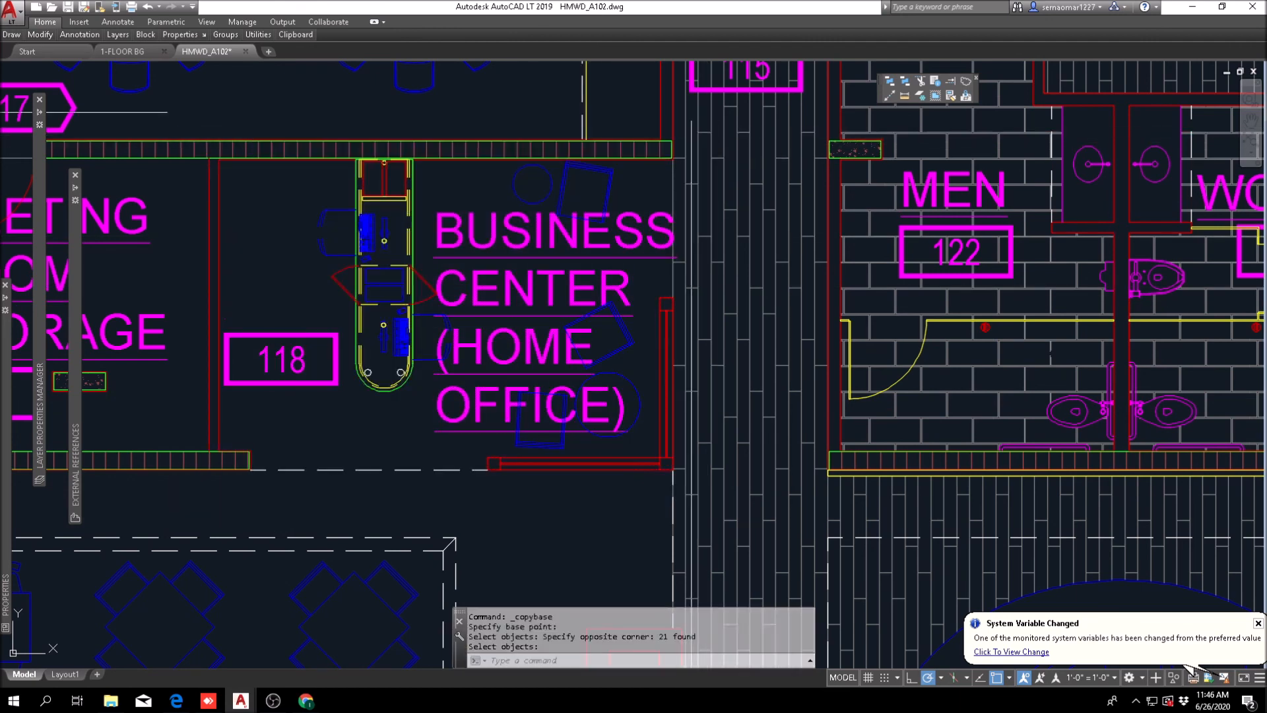
# Step: Paste the copied Business Center layout into the 1-FLOOR BG drawing, in the empty area below the AGM 18 and storage 19 rooms
pyautogui.click(122, 53)
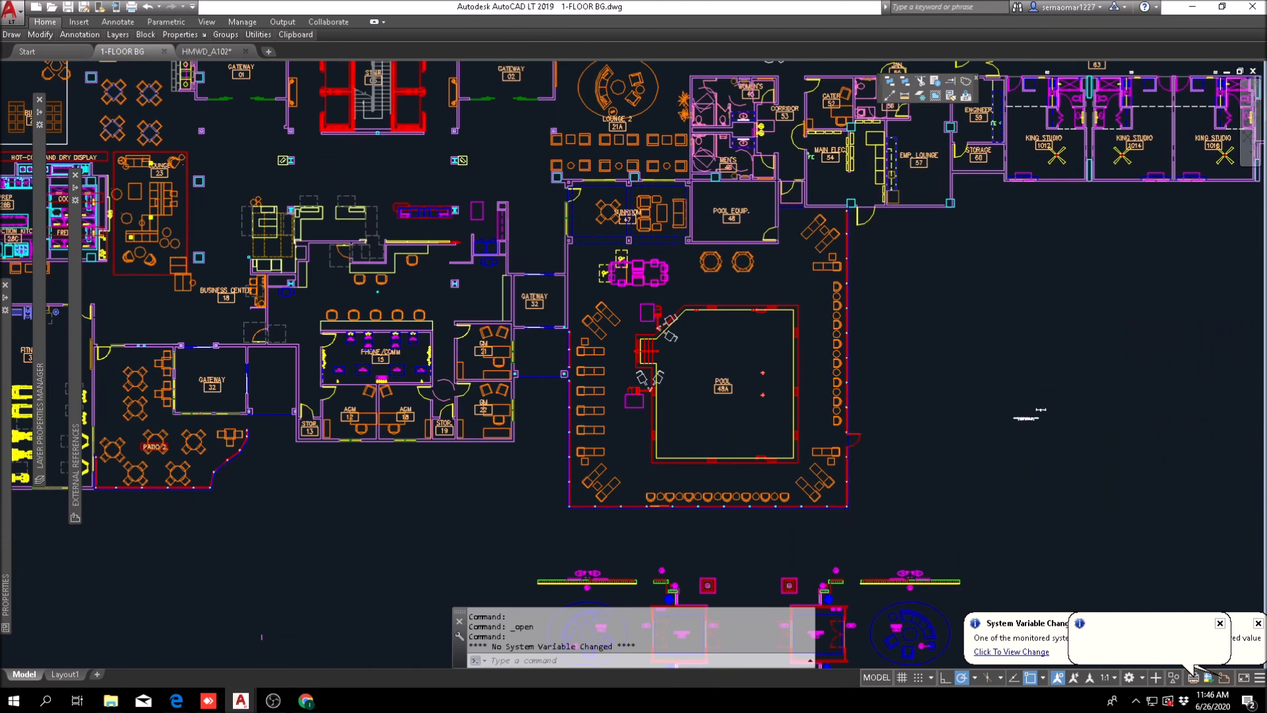
pyautogui.rightClick(253, 249)
pyautogui.moveTo(300, 297)
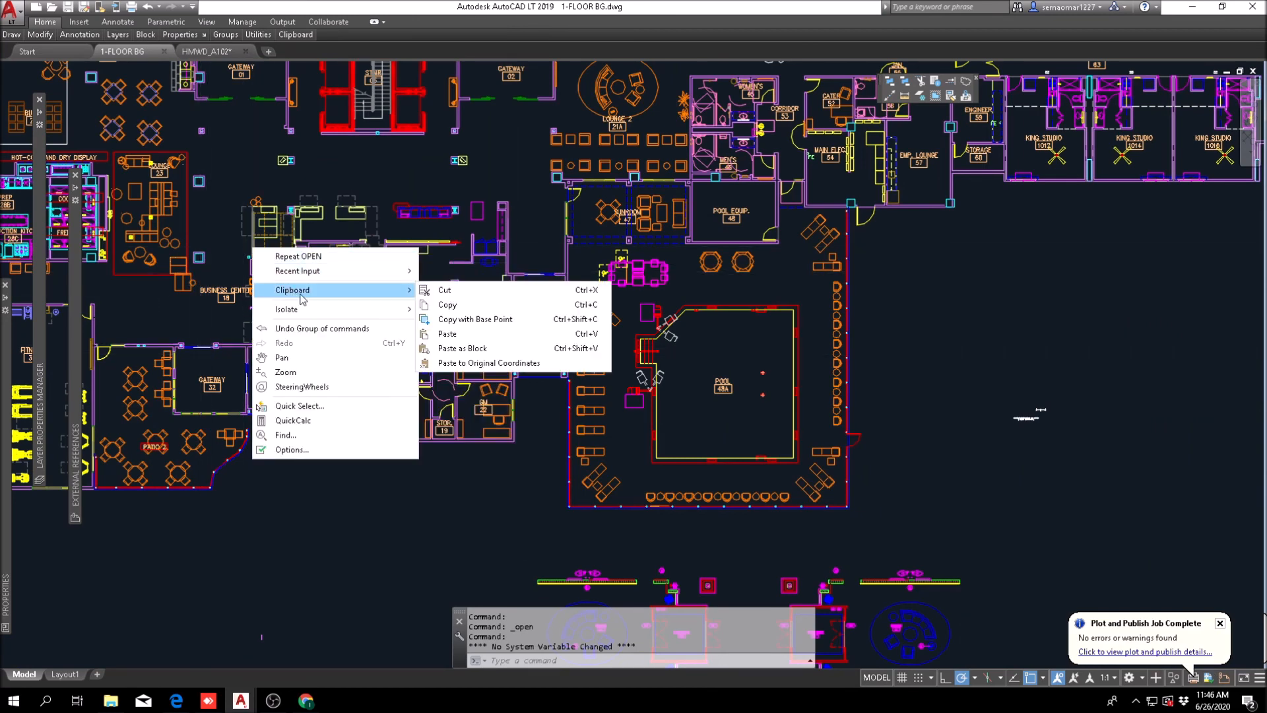
pyautogui.click(508, 333)
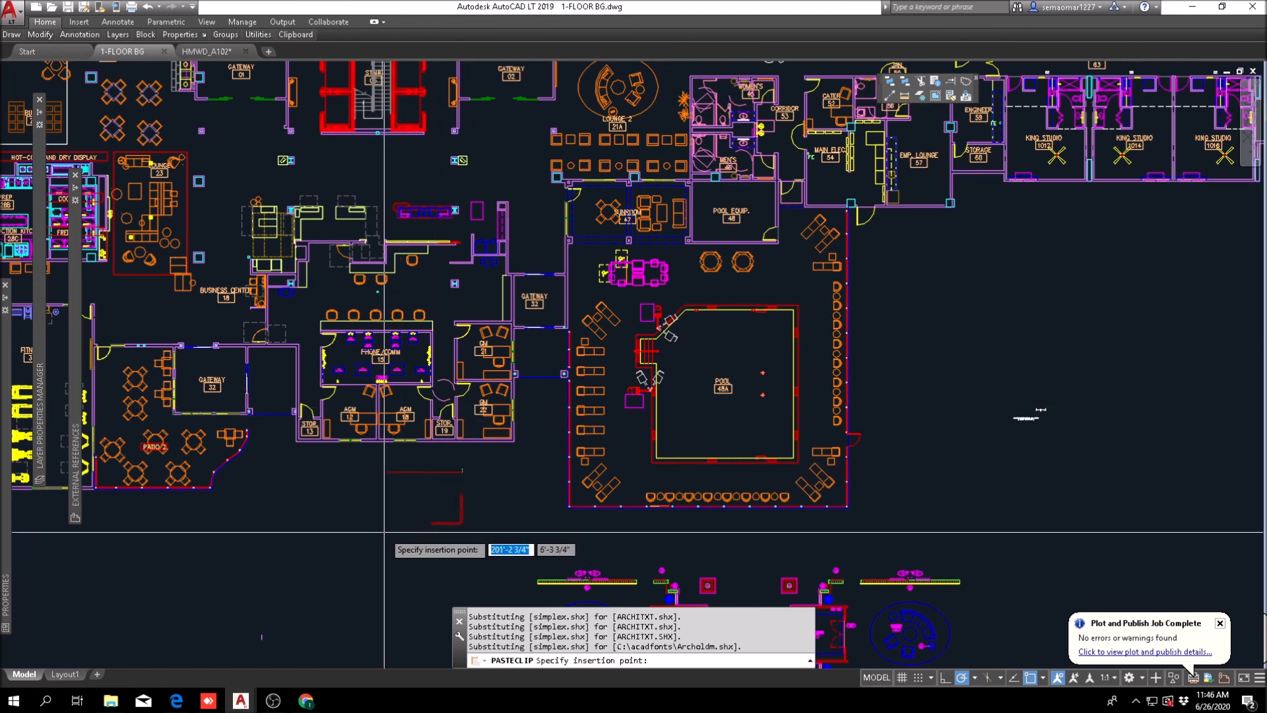
pyautogui.press('Escape')
# Step: Erase the Business Center (Home Office) 118 room name and number tag from the pasted layout
pyautogui.scroll(6, 370, 502)
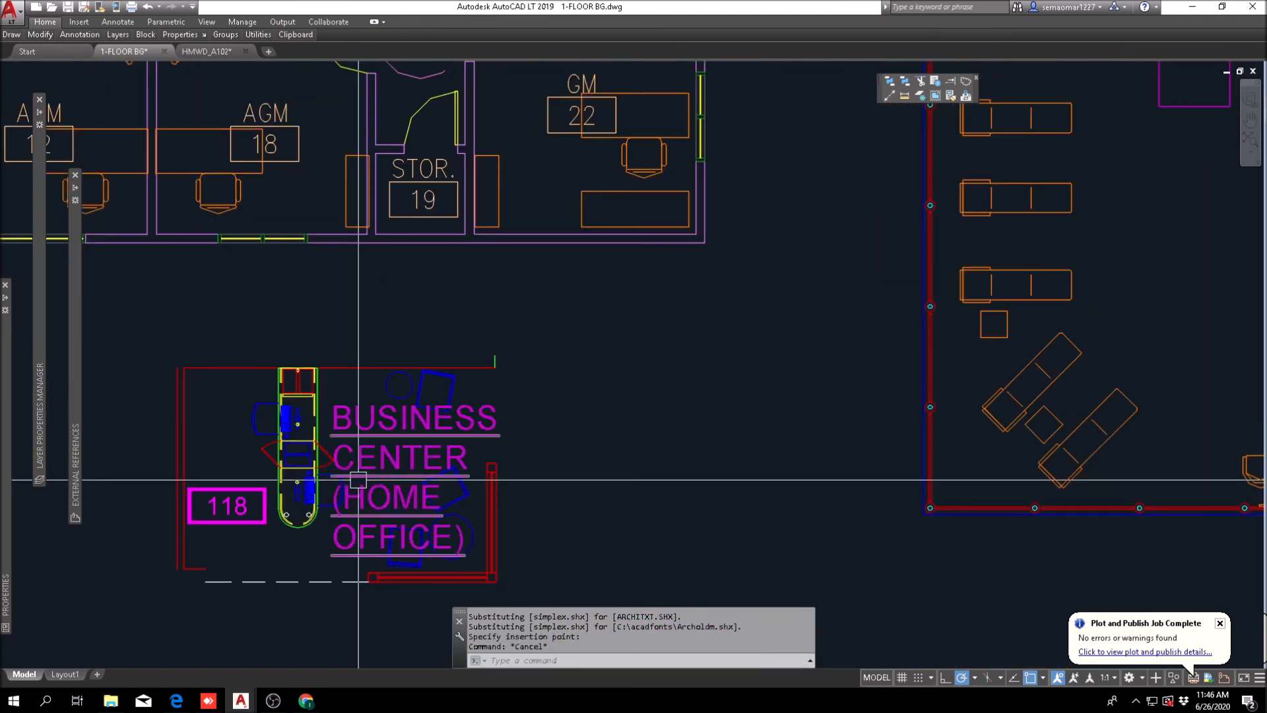
pyautogui.write('E')
pyautogui.press('Return')
pyautogui.press('Escape')
pyautogui.write('E')
pyautogui.press('Return')
pyautogui.click(368, 450)
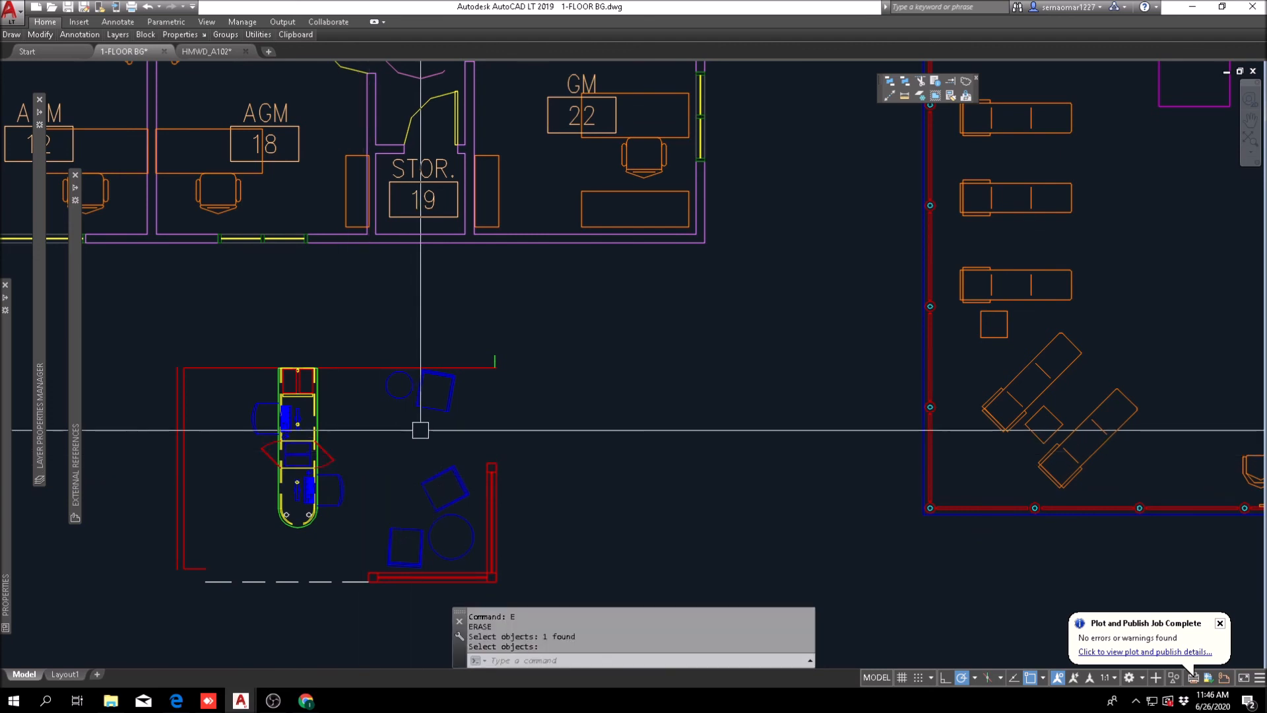
pyautogui.scroll(-5, 421, 430)
pyautogui.scroll(3, 360, 512)
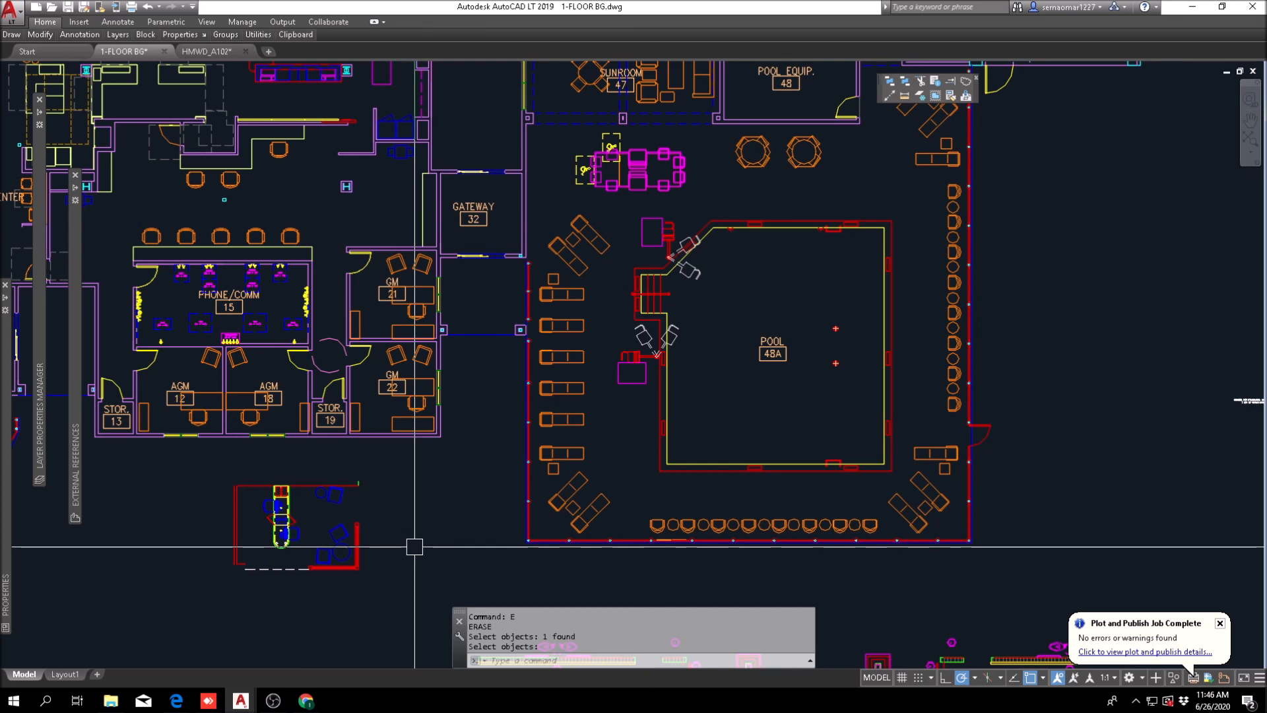
pyautogui.scroll(-2, 414, 547)
pyautogui.press('Escape')
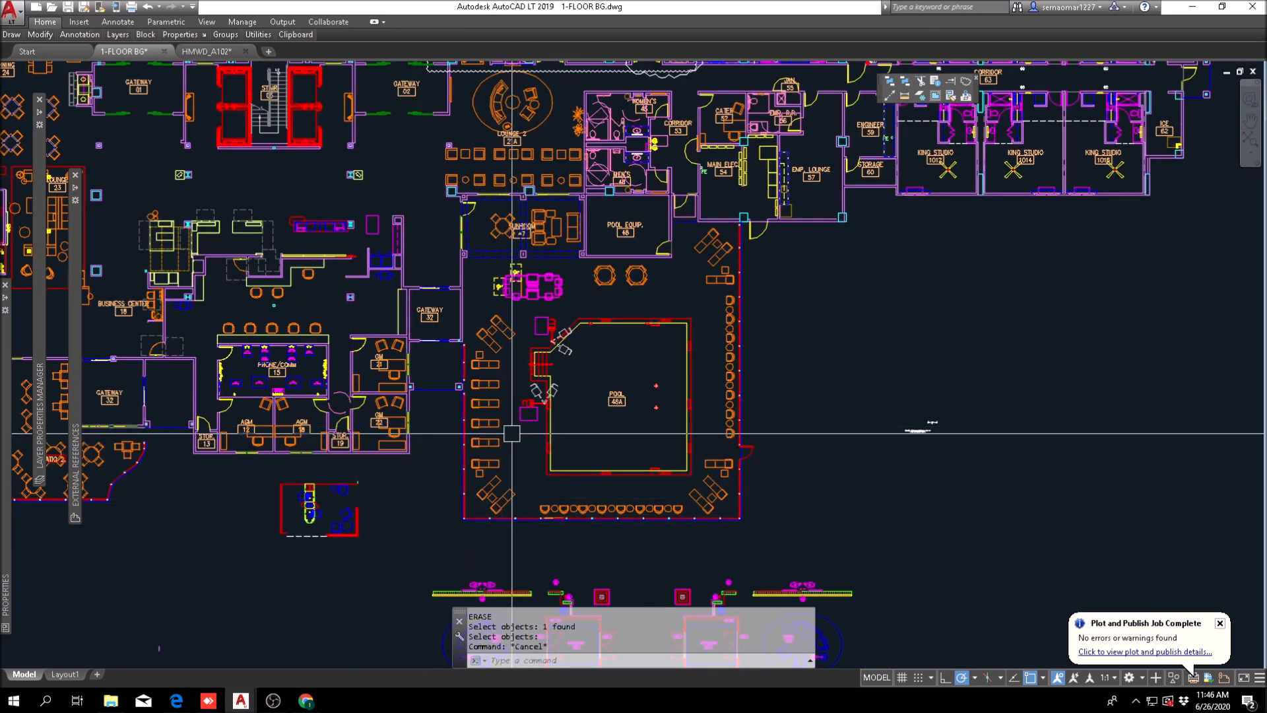